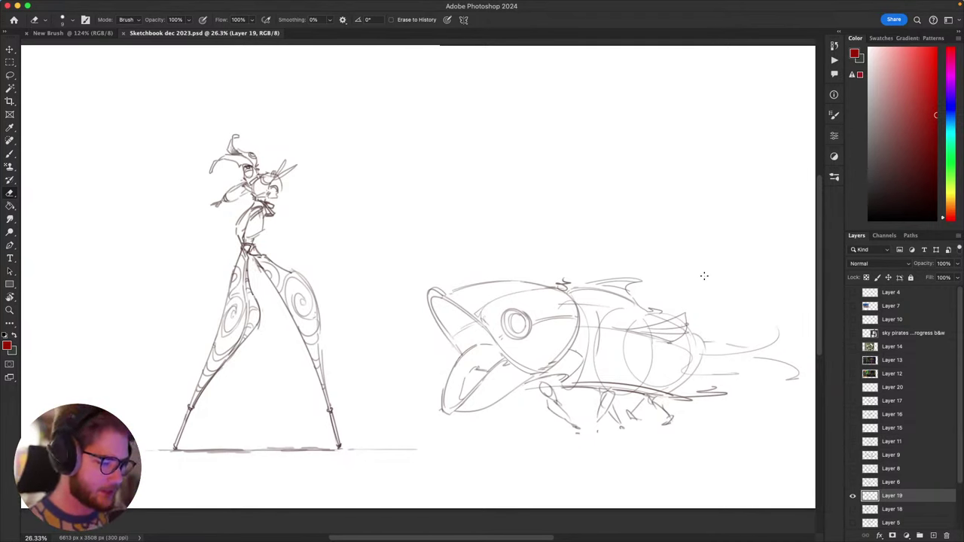
key("b")
scroll(693, 301, "up", 2)
scroll(693, 301, "right", 2)
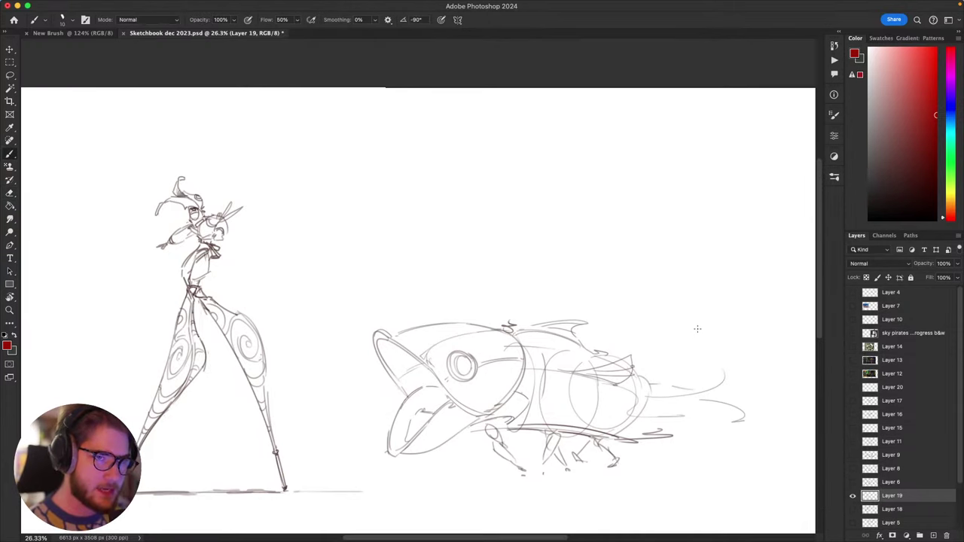
mouse_move(727, 259)
left_mouse_down()
mouse_move(718, 296)
mouse_move(761, 368)
left_mouse_up()
key("super+z")
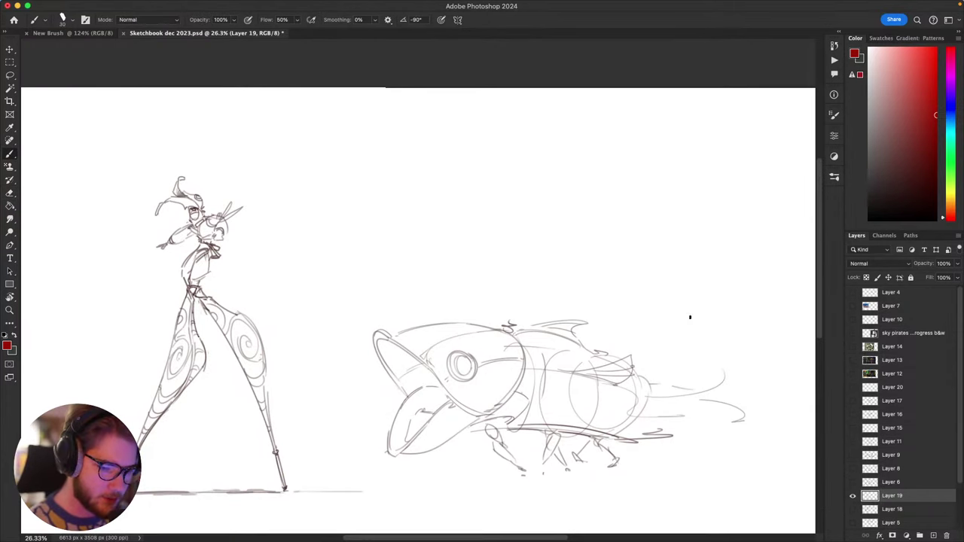
left_click_drag(690, 316, 719, 313)
left_click_drag(699, 240, 649, 299)
key("super+z")
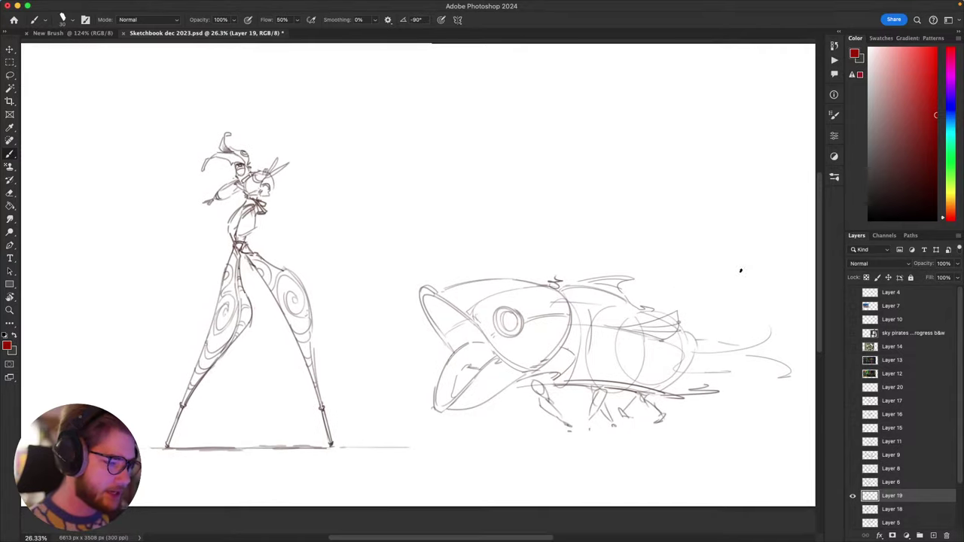
scroll(723, 287, "down", 2)
scroll(723, 286, "left", 2)
left_click_drag(687, 333, 685, 332)
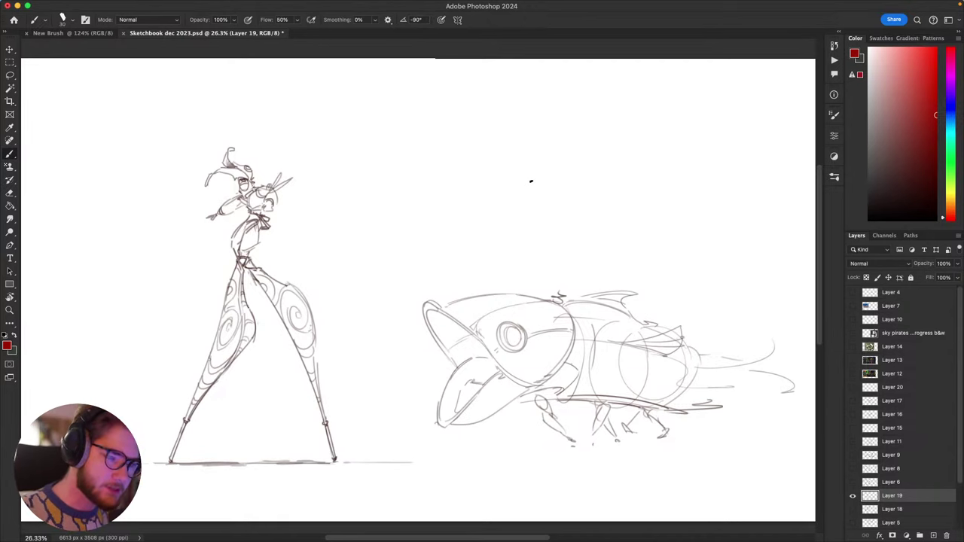
mouse_move(621, 4)
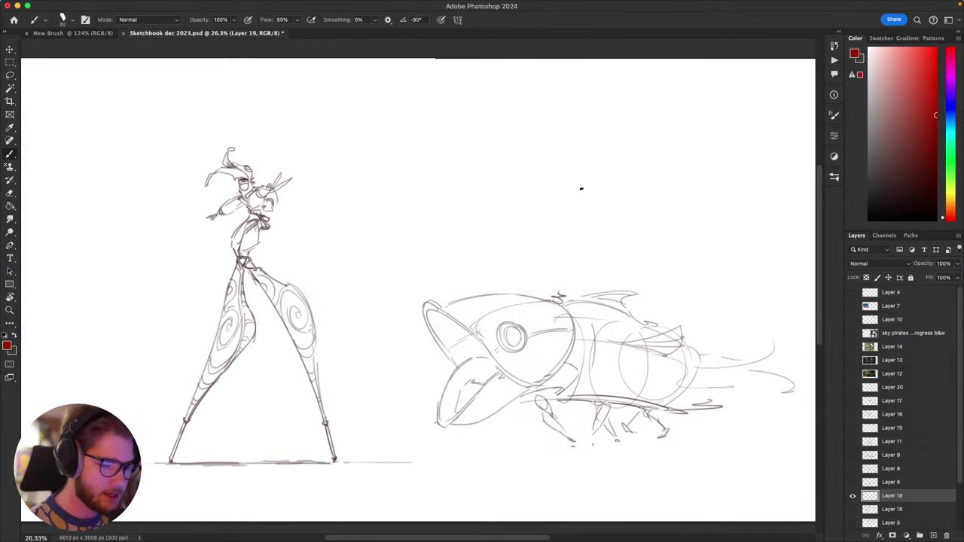
mouse_move(716, 307)
left_mouse_down()
mouse_move(751, 327)
mouse_move(712, 284)
left_mouse_up()
key("super+z")
mouse_move(734, 217)
left_mouse_down()
mouse_move(696, 244)
mouse_move(751, 287)
mouse_move(739, 333)
mouse_move(716, 350)
mouse_move(744, 343)
mouse_move(713, 361)
left_mouse_up()
key("super+z")
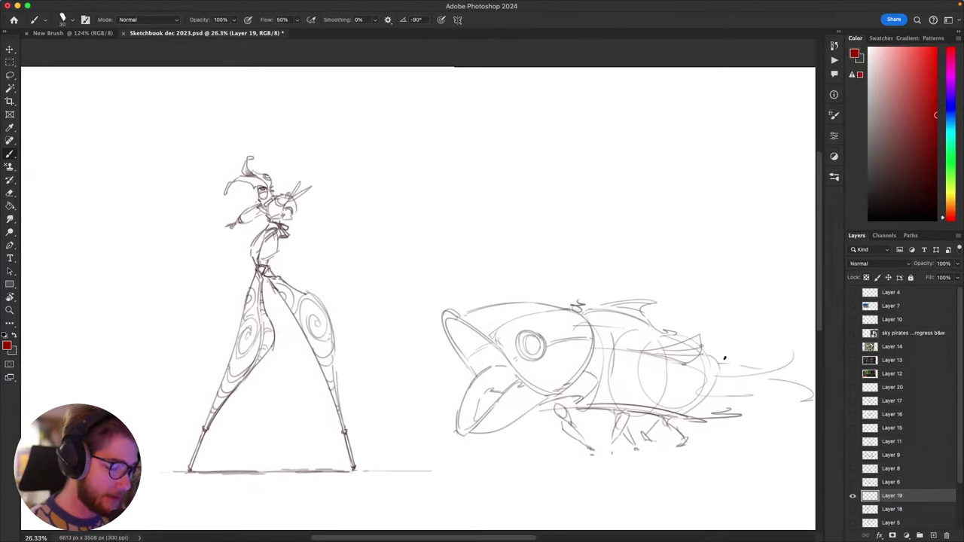
scroll(721, 362, "right", 2)
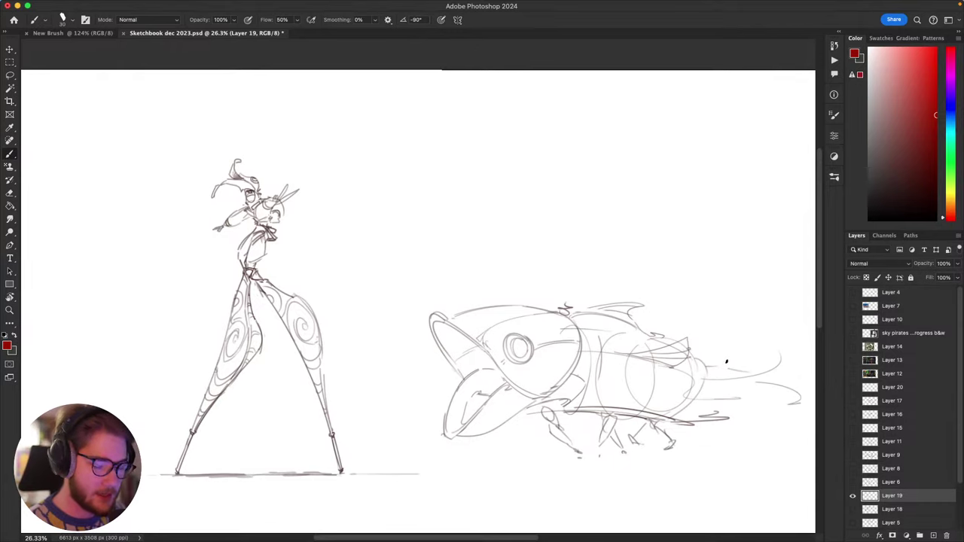
scroll(721, 362, "up", 1)
left_click_drag(739, 280, 741, 294)
key("super+z")
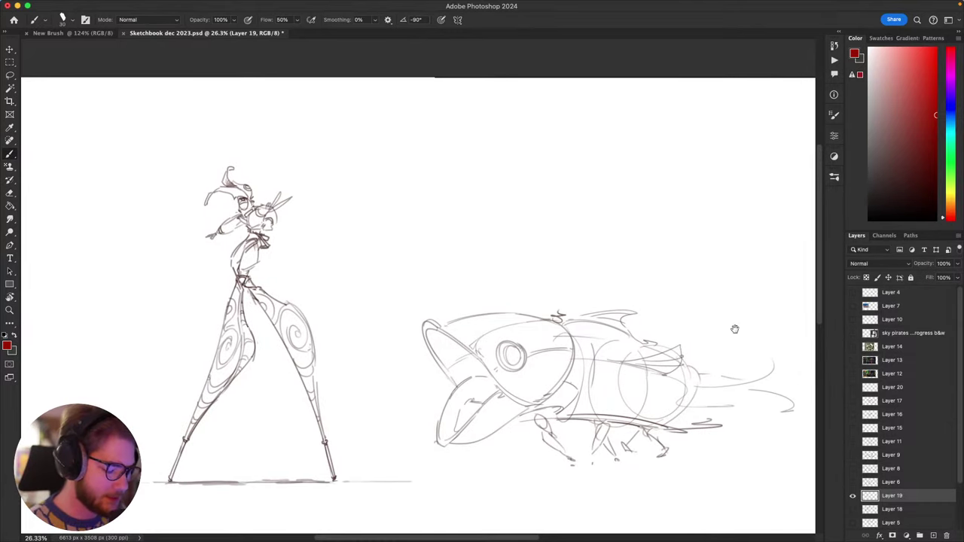
scroll(732, 330, "right", 1)
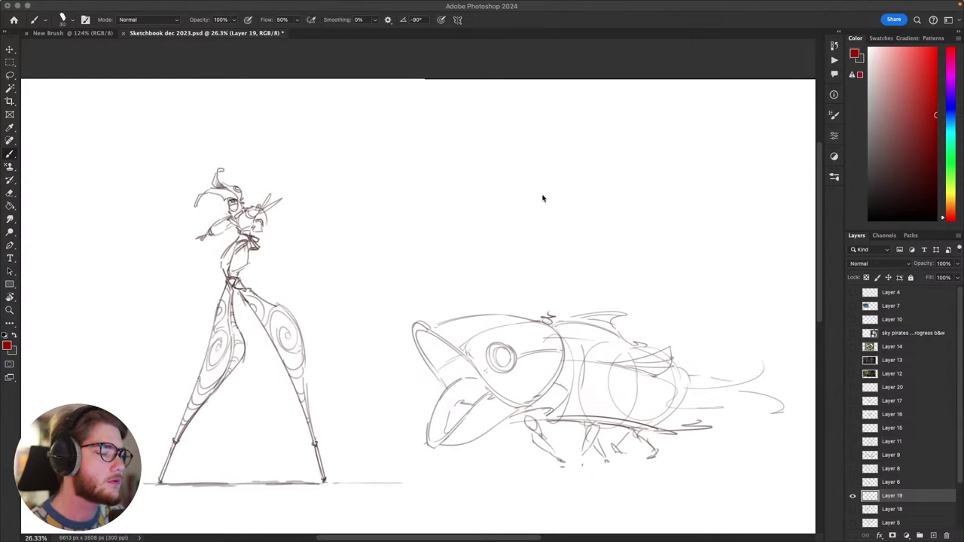
Step: Switch to the New Brush document and reset the foreground colour to the default black
left_click(55, 34)
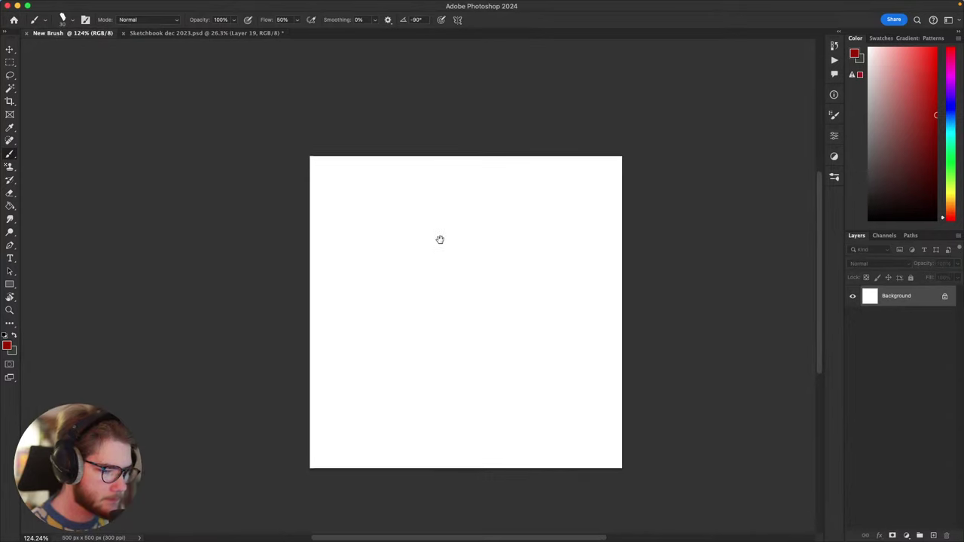
mouse_move(490, 361)
left_mouse_down()
mouse_move(473, 327)
mouse_move(486, 327)
left_mouse_up()
key("super+z")
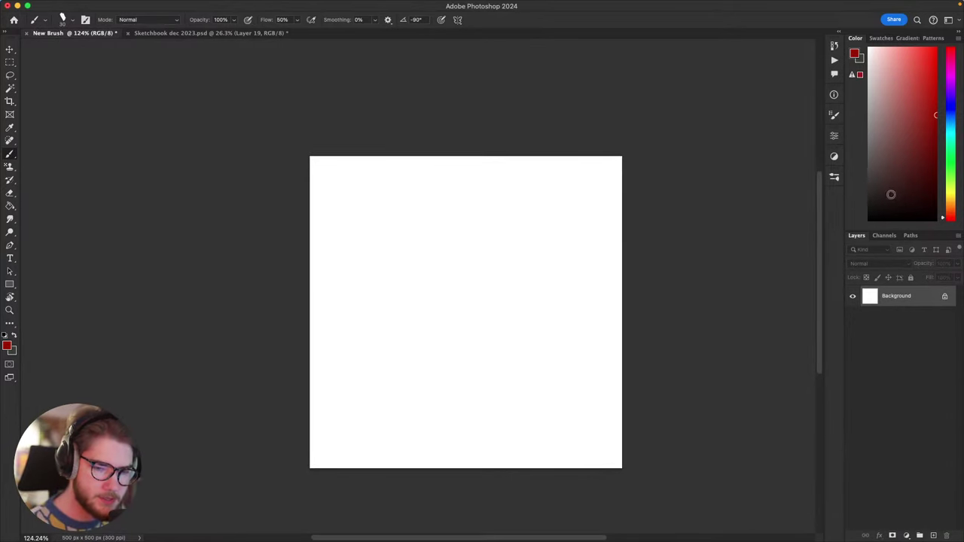
key("d")
left_click_drag(554, 334, 553, 351)
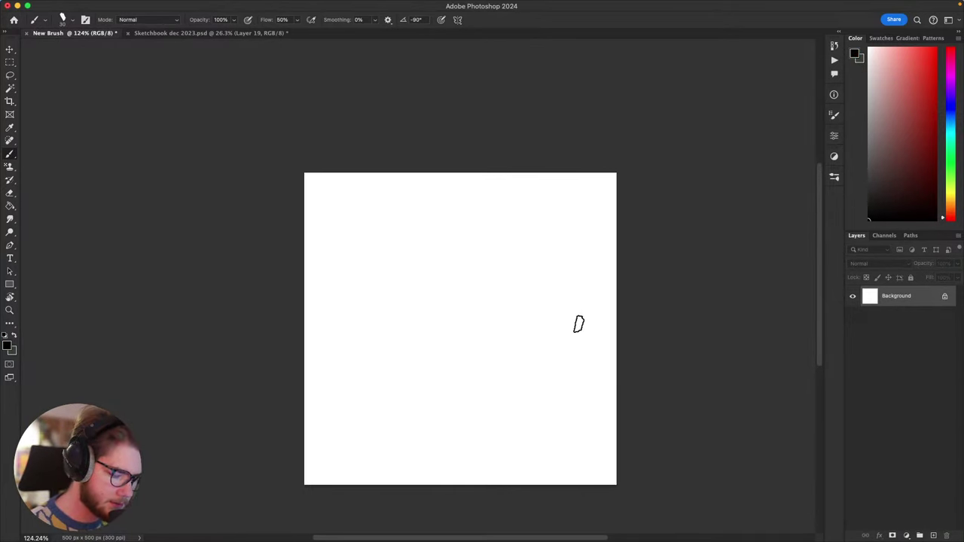
key("g")
left_click(577, 336)
scroll(574, 351, "right", 2)
scroll(580, 357, "down", 1)
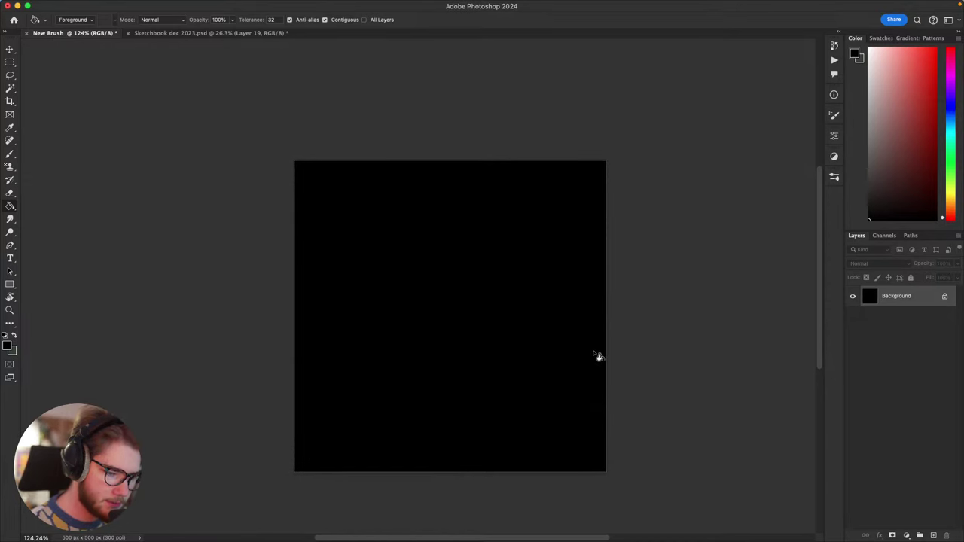
key("super+z")
scroll(595, 354, "up", 1)
scroll(595, 354, "left", 1)
Step: Return to the Brush tool and add a new empty layer above the Background
key("b")
left_click_drag(510, 264, 428, 371)
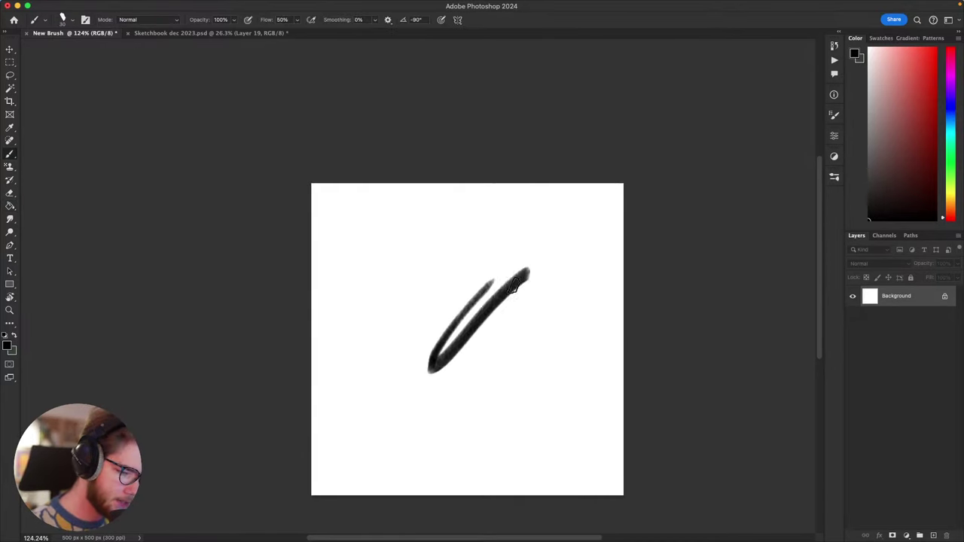
key("super+z")
key("super+shift+alt+n")
left_click_drag(520, 397, 517, 381)
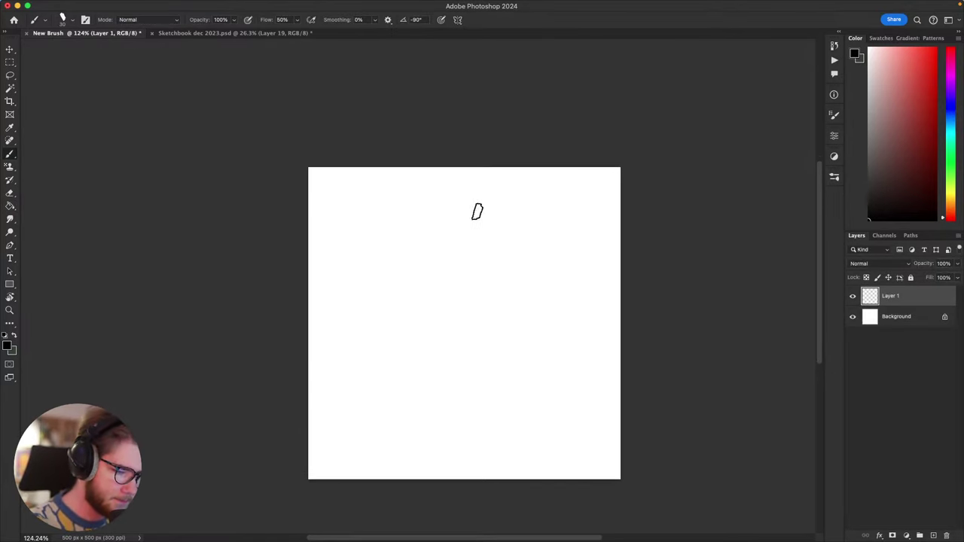
mouse_move(477, 212)
left_mouse_down()
mouse_move(462, 222)
mouse_move(403, 369)
left_mouse_up()
key("super+z")
mouse_move(518, 201)
left_mouse_down()
mouse_move(440, 213)
mouse_move(512, 209)
mouse_move(529, 196)
mouse_move(545, 273)
mouse_move(542, 219)
left_mouse_up()
key("super+z")
key("super+z")
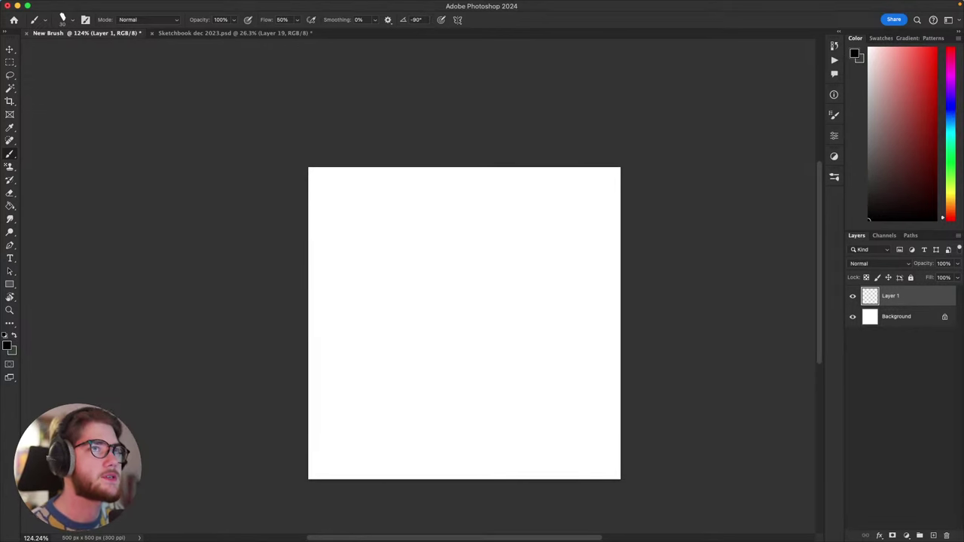
key("super+Tab")
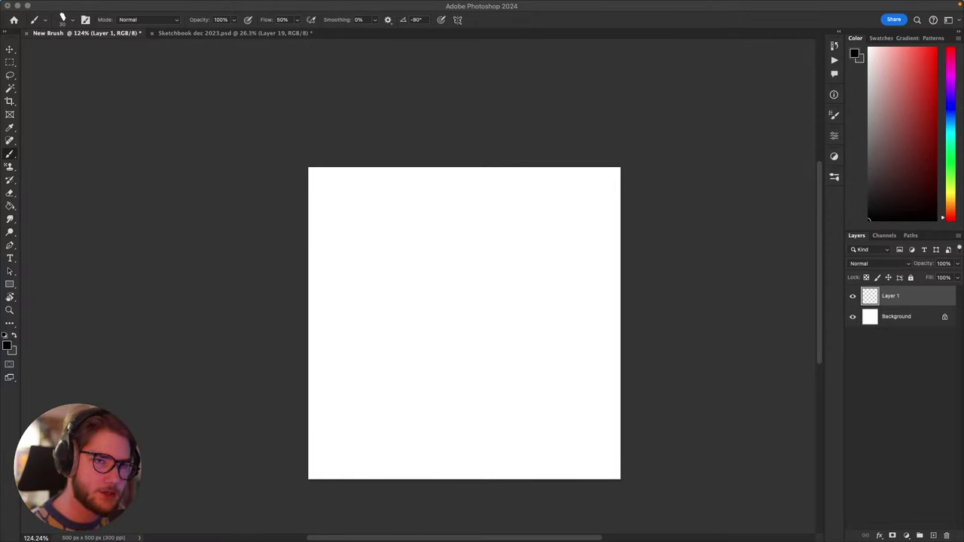
left_click(548, 303)
left_click_drag(497, 358, 483, 432)
key("super+z")
mouse_move(449, 274)
left_mouse_down()
mouse_move(449, 401)
mouse_move(581, 347)
left_mouse_up()
key("super+z")
mouse_move(502, 252)
left_mouse_down()
mouse_move(482, 355)
mouse_move(533, 301)
mouse_move(523, 332)
left_mouse_up()
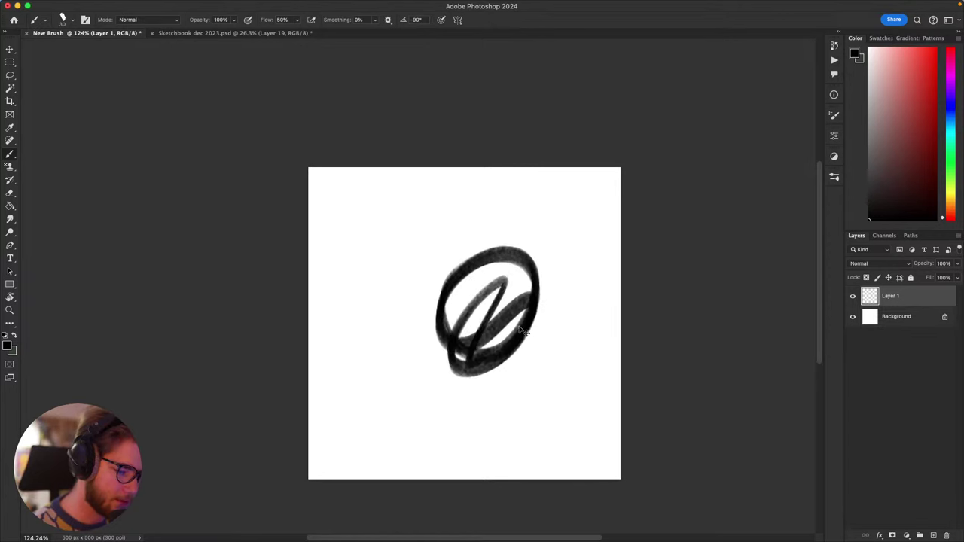
key("super+z")
mouse_move(436, 260)
left_mouse_down()
mouse_move(524, 243)
mouse_move(506, 326)
left_mouse_up()
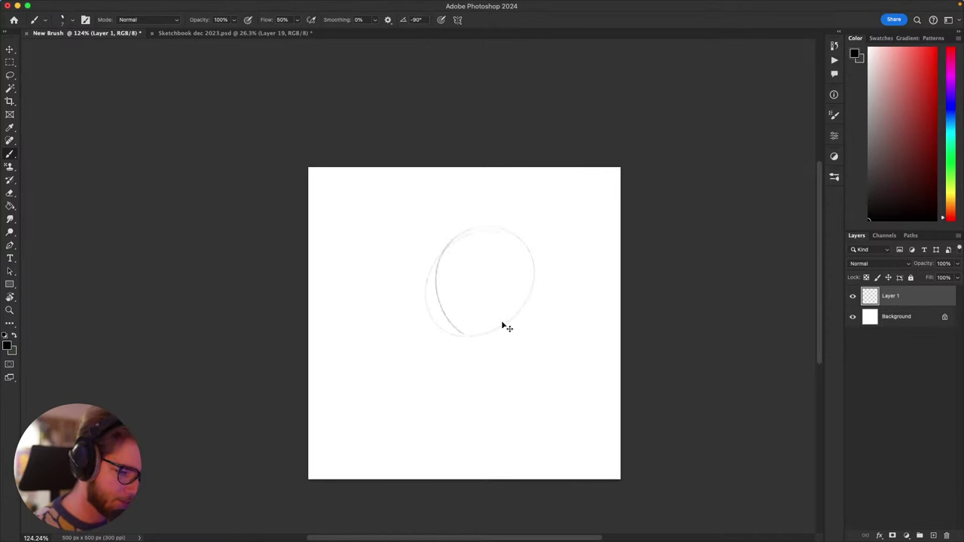
key("super+z")
mouse_move(477, 229)
left_mouse_down()
mouse_move(506, 237)
mouse_move(488, 315)
left_mouse_up()
key("super+z")
Step: Sketch a rough circle near the middle of the new layer and enlarge the brush to 15 px
mouse_move(493, 235)
left_mouse_down()
mouse_move(423, 261)
mouse_move(531, 298)
mouse_move(479, 233)
left_mouse_up()
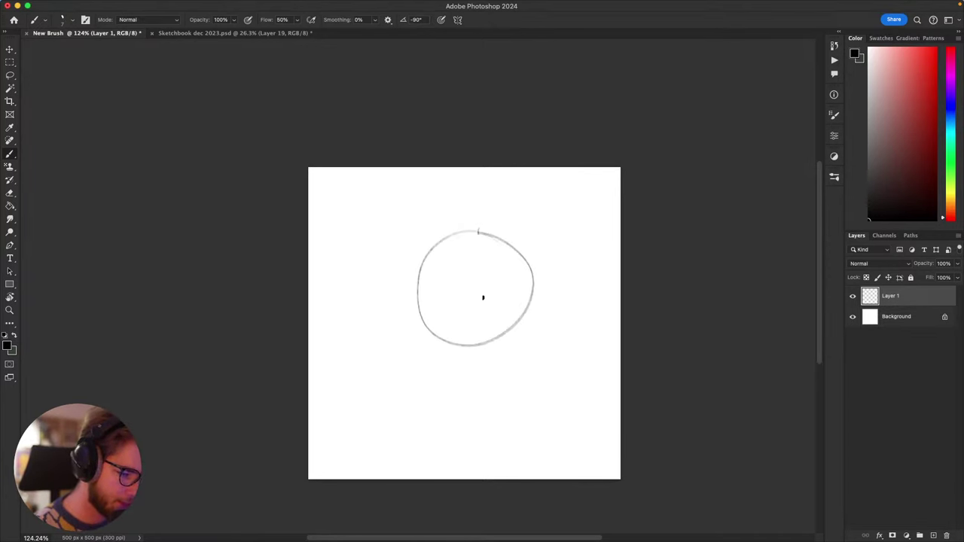
mouse_move(482, 271)
left_mouse_down()
mouse_move(491, 270)
mouse_move(464, 273)
left_mouse_up()
key("super+z")
mouse_move(455, 294)
left_mouse_down()
mouse_move(490, 299)
mouse_move(474, 302)
left_mouse_up()
key("super+z")
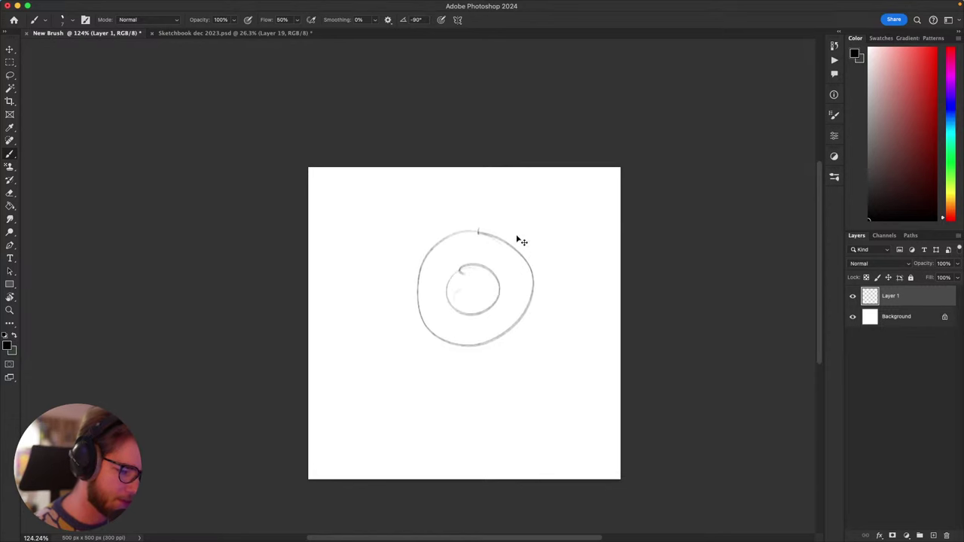
key("super+z")
key("bracketright")
key("bracketright")
key("bracketright")
key("bracketright")
mouse_move(463, 231)
left_mouse_down()
mouse_move(420, 297)
mouse_move(475, 328)
mouse_move(506, 300)
left_mouse_up()
key("super+z")
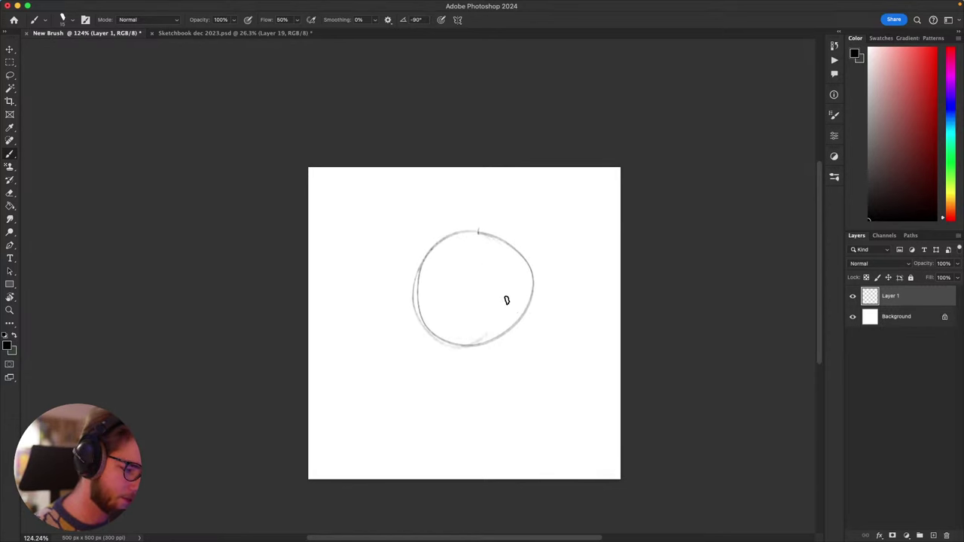
Step: Try the funsketch softish brush with a looping scribble across the canvas, and undo the scribble
right_click(514, 279)
left_click(710, 402)
mouse_move(514, 244)
left_mouse_down()
mouse_move(514, 319)
mouse_move(414, 420)
mouse_move(542, 360)
mouse_move(453, 419)
mouse_move(367, 371)
left_mouse_up()
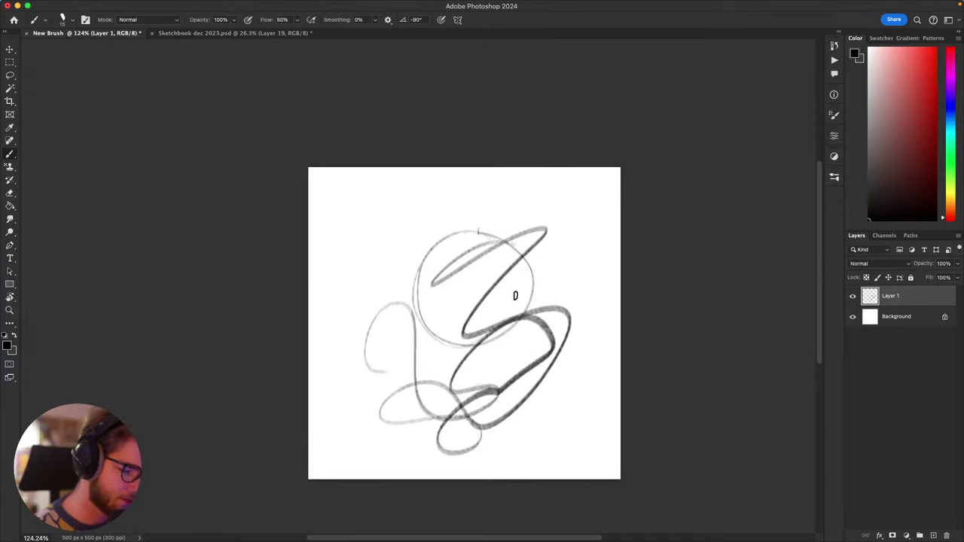
key("super+z")
key("super+z")
key("super+z")
Step: Pick the Funsketch bold brush, test it with loops below the circle, and sketch simple facial features inside it with a smaller size
right_click(490, 300)
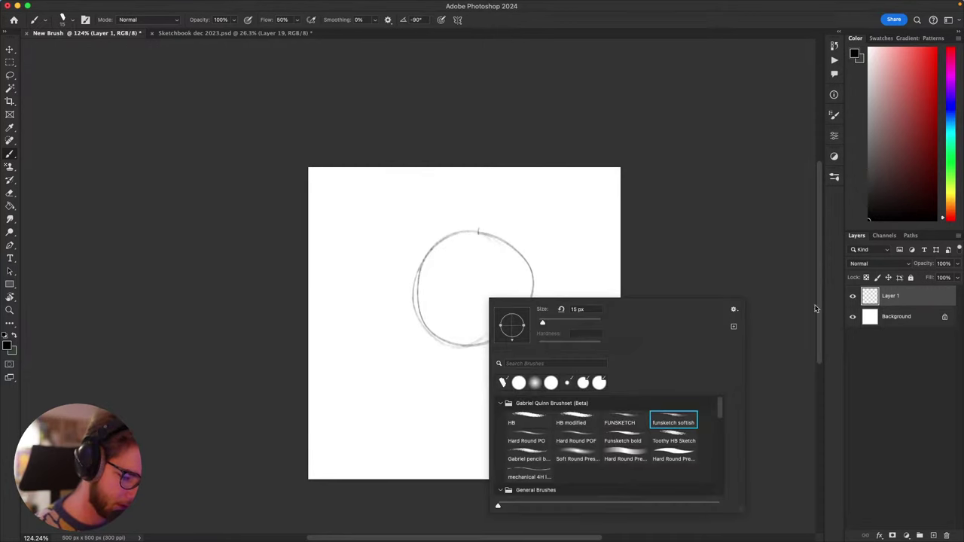
left_click(634, 439)
mouse_move(453, 437)
left_mouse_down()
mouse_move(547, 362)
mouse_move(492, 395)
mouse_move(525, 384)
left_mouse_up()
mouse_move(495, 261)
left_mouse_down()
mouse_move(486, 280)
mouse_move(528, 267)
mouse_move(523, 254)
mouse_move(476, 262)
mouse_move(449, 296)
mouse_move(488, 296)
mouse_move(464, 296)
mouse_move(475, 290)
left_mouse_up()
key("super+z")
key("[")
key("[")
key("[")
key("super+z")
key("super+z")
mouse_move(470, 282)
left_mouse_down()
mouse_move(479, 287)
mouse_move(465, 329)
left_mouse_up()
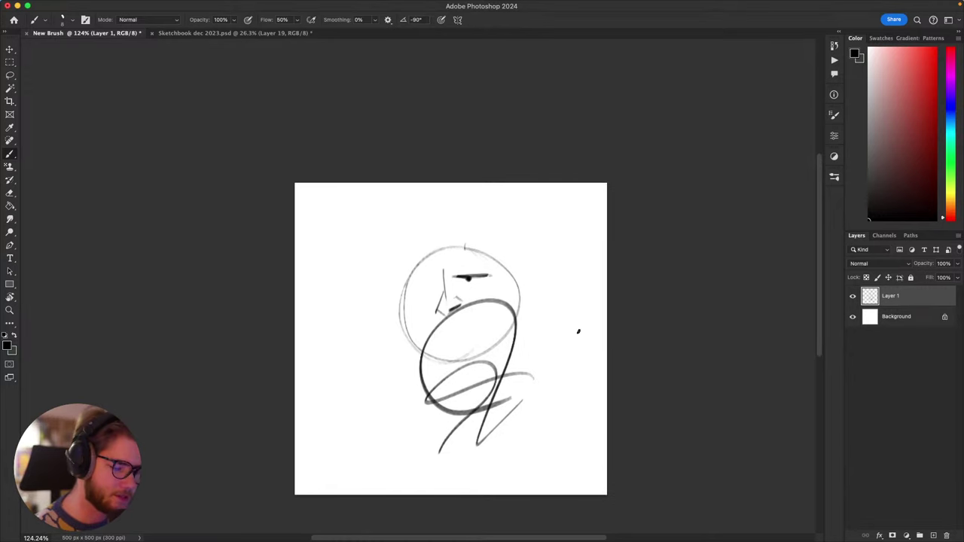
Step: Lasso the whole sketch on Layer 1, delete it, deselect, and return to the Brush tool
key("l")
mouse_move(583, 366)
left_mouse_down()
mouse_move(369, 347)
mouse_move(569, 264)
left_mouse_up()
key("Delete")
key("super+d")
key("b")
scroll(558, 353, "left", 2)
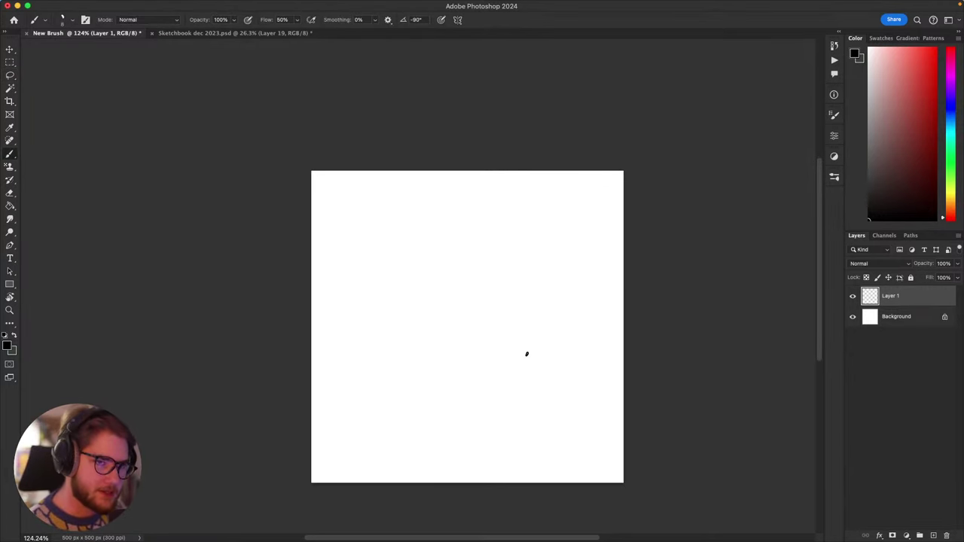
scroll(535, 396, "left", 2)
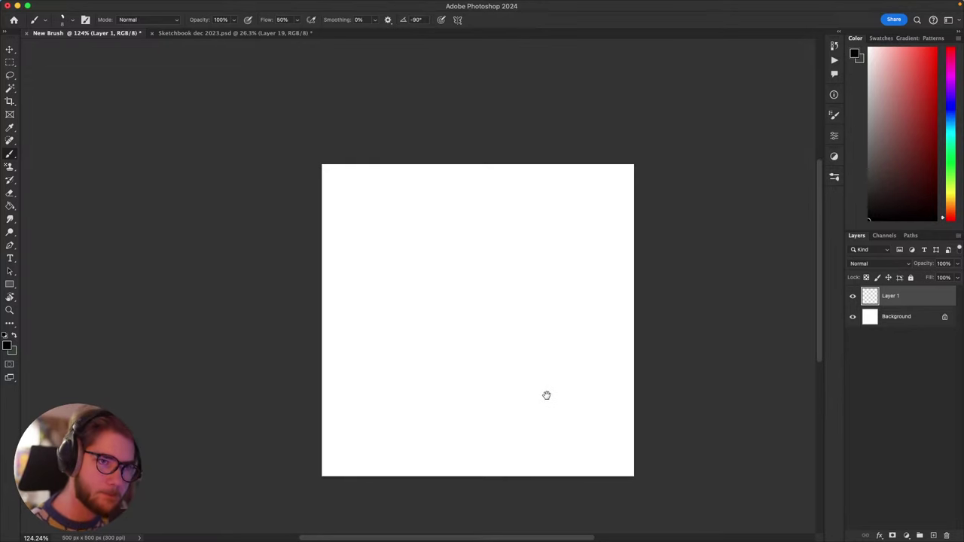
mouse_move(547, 395)
left_mouse_down()
mouse_move(532, 407)
mouse_move(563, 395)
left_mouse_up()
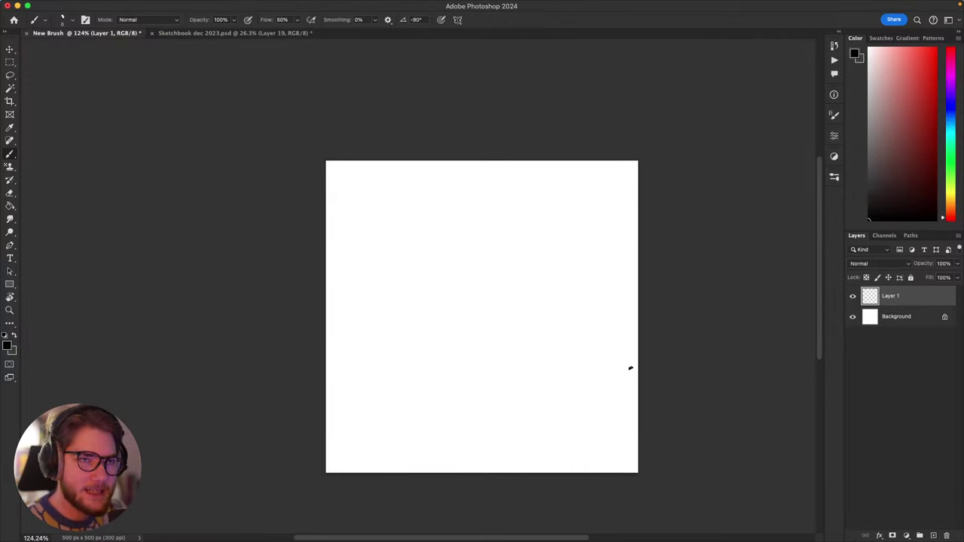
mouse_move(592, 367)
left_mouse_down()
mouse_move(619, 362)
mouse_move(589, 341)
mouse_move(587, 383)
left_mouse_up()
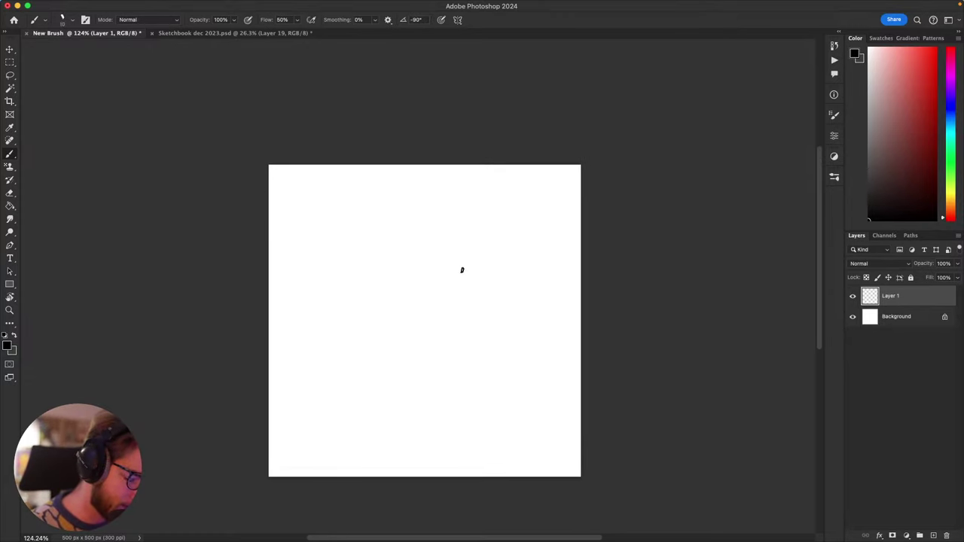
Step: Enlarge the brush to 200 px and stamp its tip shape repeatedly on one spot near the canvas centre
key("bracketright")
key("bracketright")
key("bracketright")
key("bracketright")
key("bracketright")
key("bracketright")
key("bracketright")
key("bracketright")
key("bracketright")
key("bracketright")
key("bracketright")
key("bracketright")
key("bracketright")
key("bracketright")
left_click(432, 305)
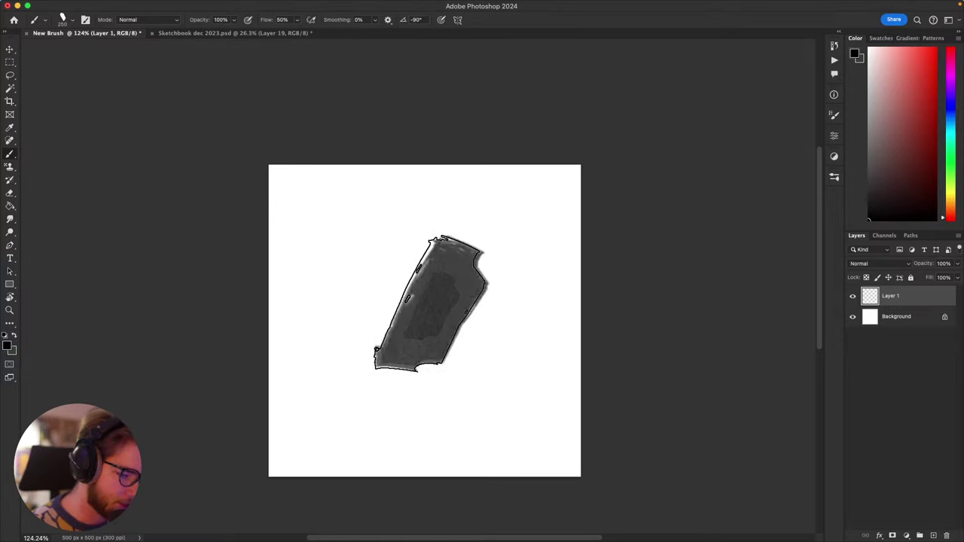
left_click(431, 304)
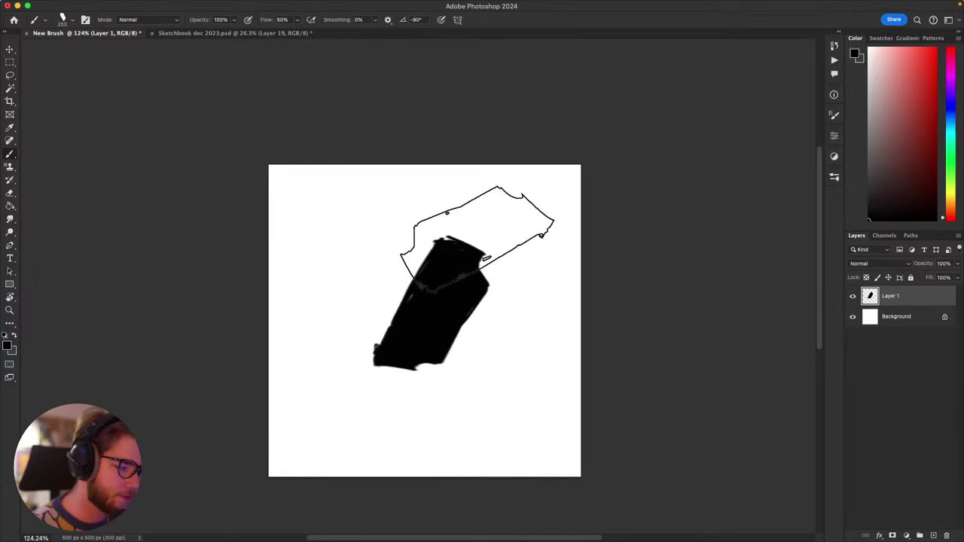
Step: Shrink the brush to 40 px, test it with two strokes, and undo the strokes and the stamped tip shape
key("bracketleft")
key("bracketleft")
key("bracketleft")
key("bracketleft")
key("bracketleft")
key("bracketleft")
key("bracketleft")
key("bracketleft")
key("bracketleft")
key("bracketleft")
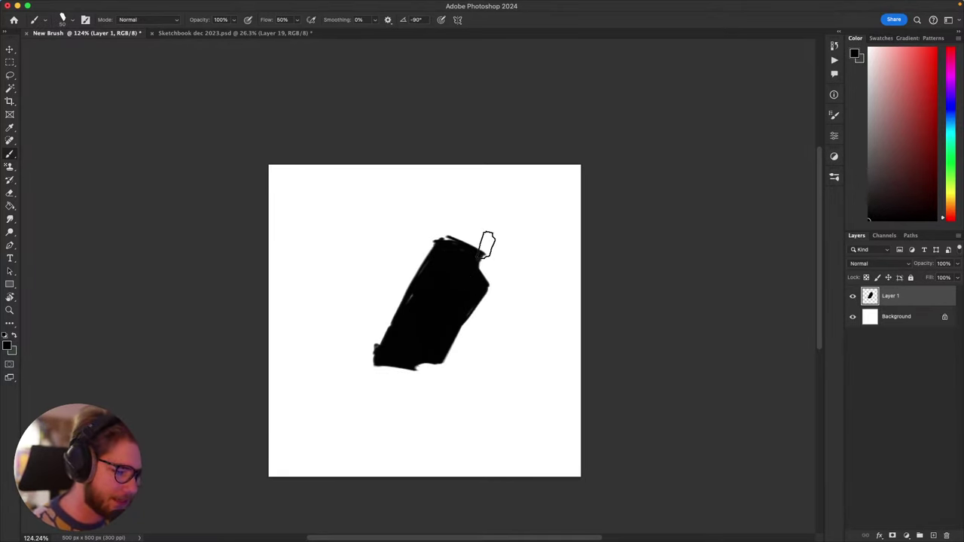
key("bracketleft")
mouse_move(369, 299)
left_mouse_down()
mouse_move(465, 344)
mouse_move(409, 238)
left_mouse_up()
key("super+z")
left_click_drag(432, 269, 493, 266)
key("super+z")
key("super+z")
key("super+z")
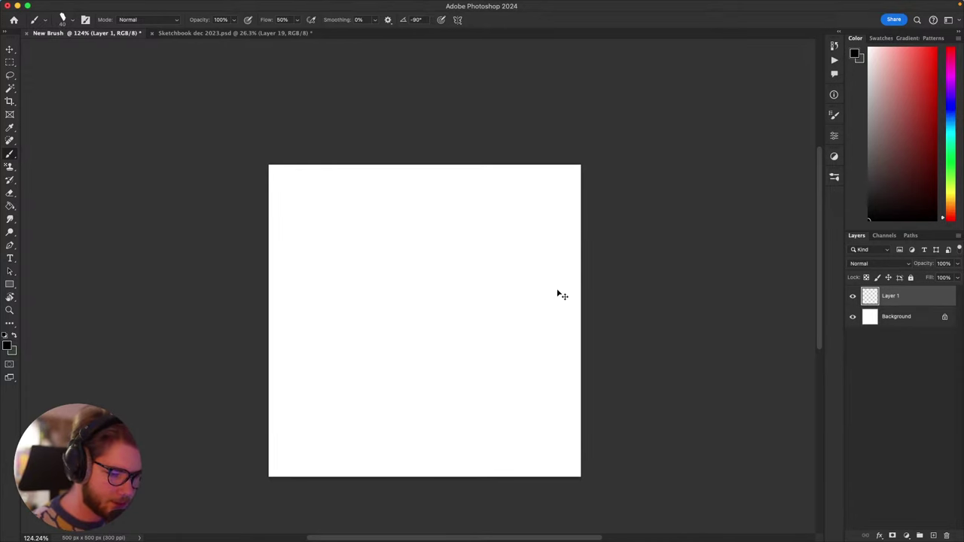
Step: Draw a tall elliptical selection in the middle of the canvas and fill it with black on Layer 1
mouse_move(523, 353)
left_mouse_down()
mouse_move(509, 356)
mouse_move(558, 321)
left_mouse_up()
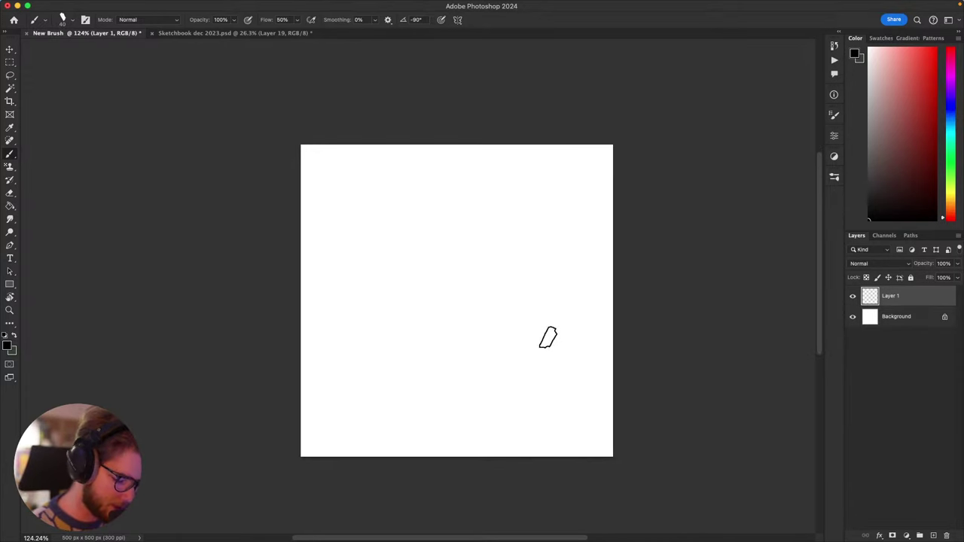
key("m")
mouse_move(553, 198)
left_mouse_down()
mouse_move(411, 327)
mouse_move(422, 323)
left_mouse_up()
left_click(437, 317)
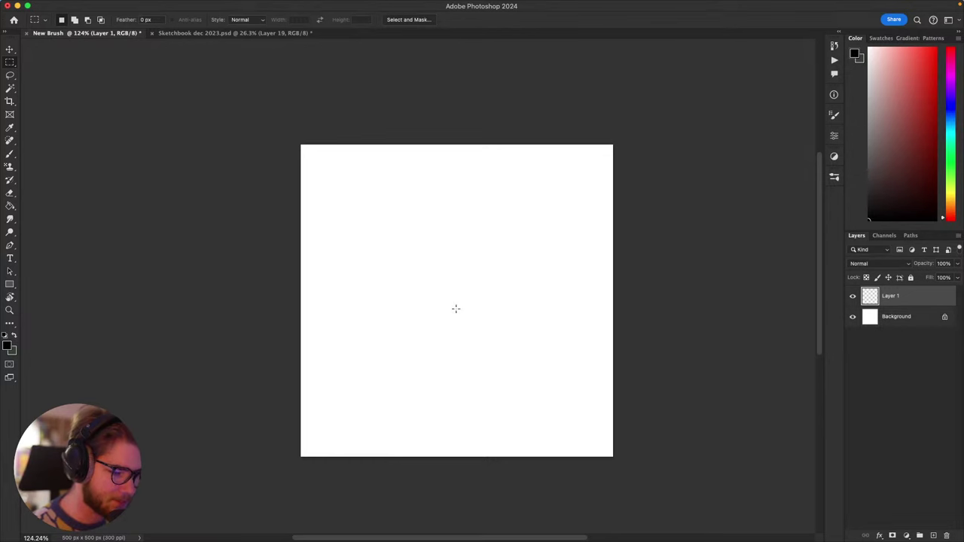
key("shift+m")
mouse_move(535, 156)
left_mouse_down()
mouse_move(437, 354)
mouse_move(377, 423)
left_mouse_up()
key("g")
left_click(479, 353)
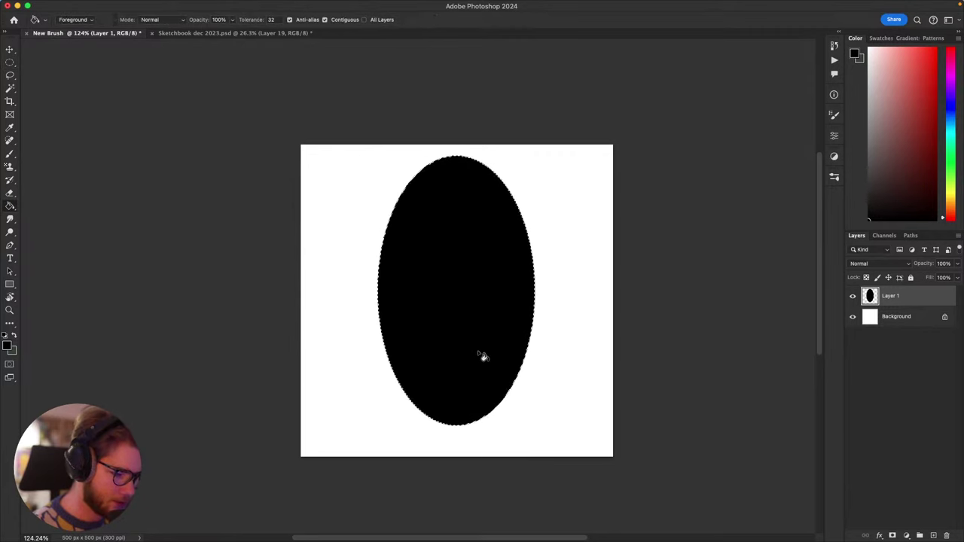
Step: Rotate the black ellipse about 38° clockwise and enlarge it so it nearly fills the canvas
key("ctrl+t")
left_click_drag(568, 321, 532, 389)
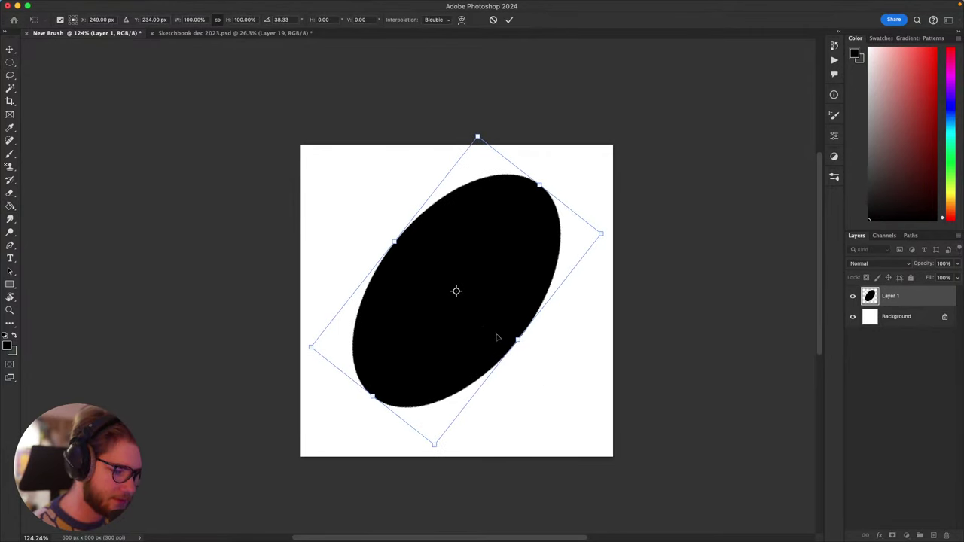
left_click_drag(464, 336, 464, 362)
left_click_drag(540, 208, 558, 185)
left_click_drag(536, 238, 536, 224)
key("Return")
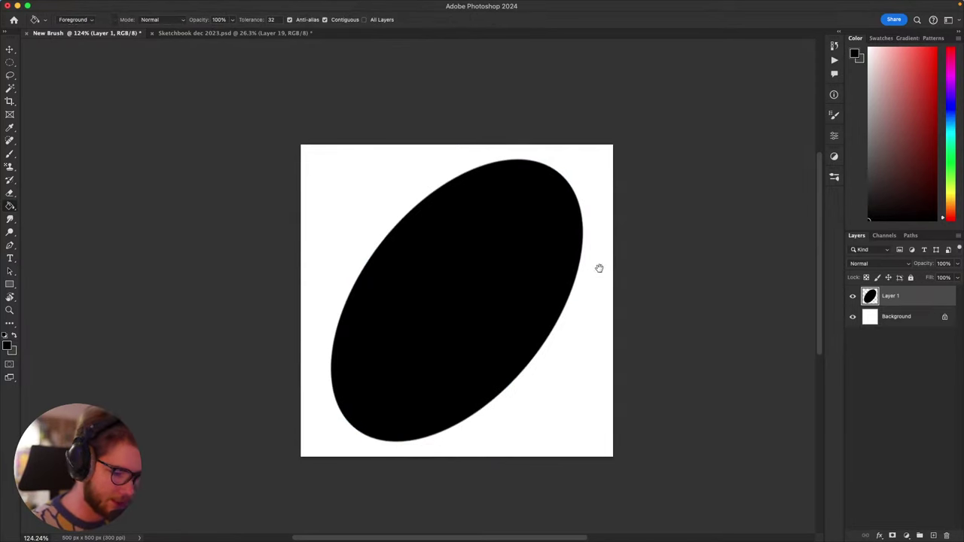
Step: Try several brush strokes along the ellipse's lower-right edge and undo them
mouse_move(635, 344)
left_mouse_down()
mouse_move(629, 328)
mouse_move(649, 366)
left_mouse_up()
scroll(663, 317, "down", 2)
scroll(663, 317, "left", 2)
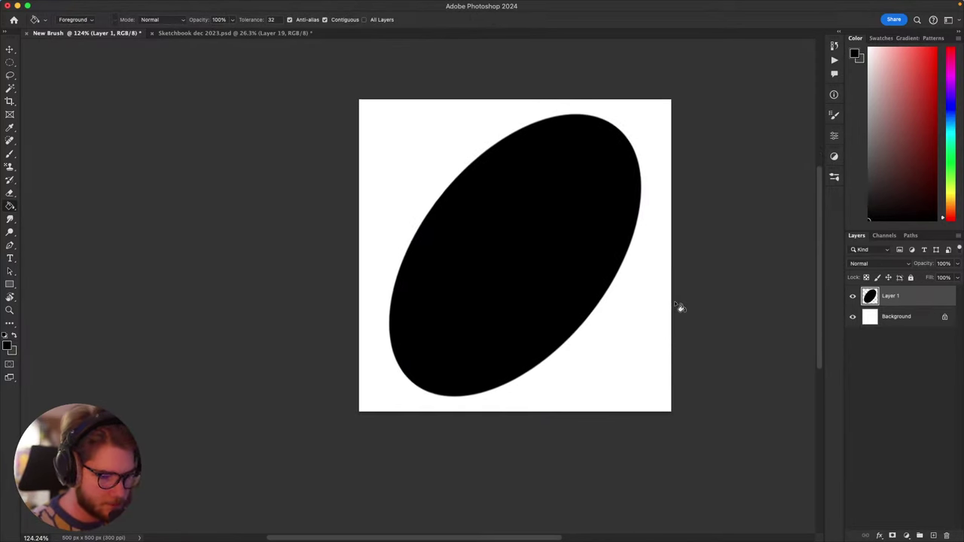
scroll(663, 328, "right", 2)
scroll(664, 328, "up", 1)
key("b")
left_click_drag(596, 351, 581, 398)
key("super+z")
mouse_move(602, 326)
left_mouse_down()
mouse_move(598, 364)
mouse_move(564, 381)
mouse_move(610, 333)
mouse_move(606, 360)
mouse_move(580, 386)
left_mouse_up()
key("super+z")
key("super+z")
mouse_move(592, 353)
left_mouse_down()
mouse_move(581, 369)
mouse_move(507, 384)
left_mouse_up()
key("super+z")
key("super+z")
mouse_move(646, 338)
left_mouse_down()
mouse_move(620, 357)
mouse_move(629, 332)
mouse_move(605, 354)
mouse_move(603, 325)
mouse_move(620, 360)
mouse_move(600, 366)
left_mouse_up()
Step: Pick the Toothy HB Sketch brush, test painting and erasing along the ellipse's lower-right edge, and undo both strokes
key("e")
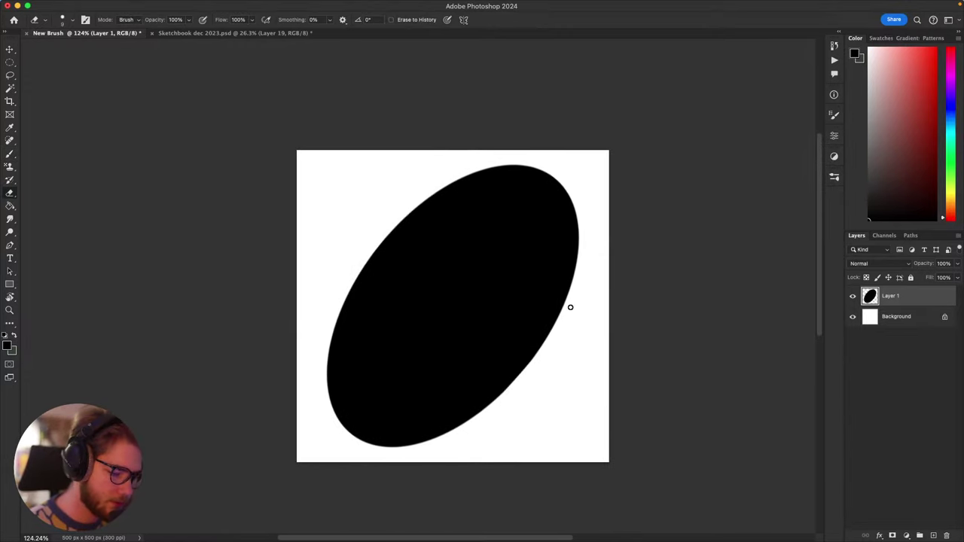
right_click(583, 332)
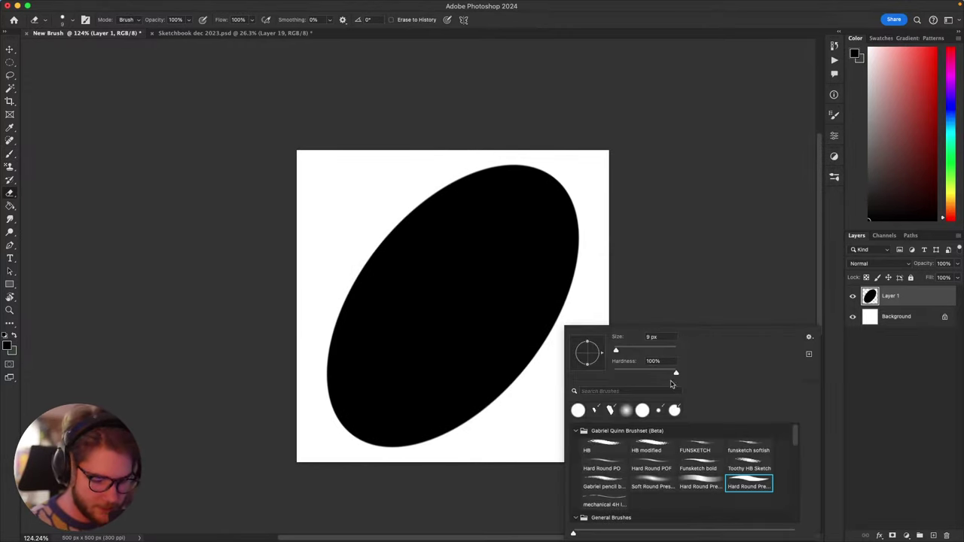
left_click(756, 468)
left_click_drag(492, 406, 587, 305)
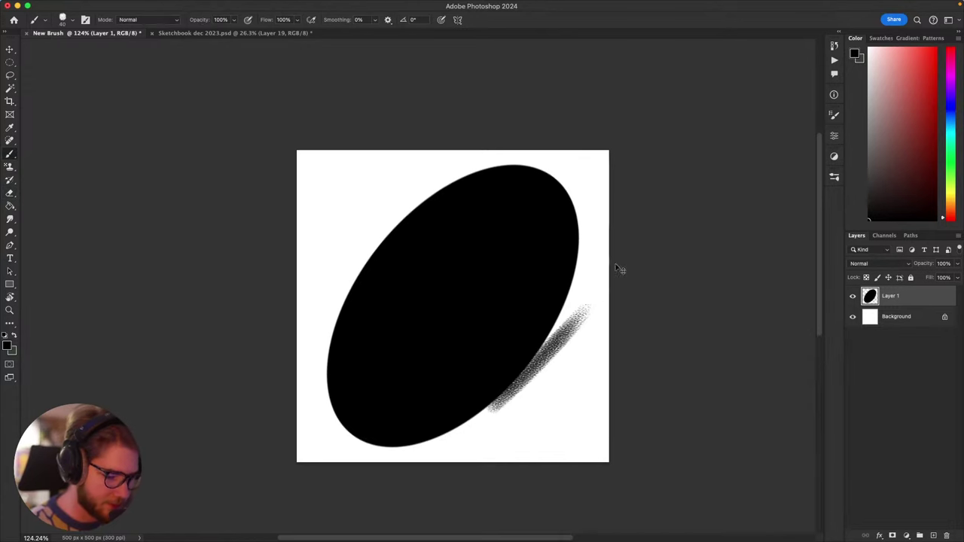
key("super+z")
key("e")
left_click_drag(490, 407, 588, 313)
key("super+z")
Step: Return to the Brush tool and sample white from the canvas as the foreground colour
key("b")
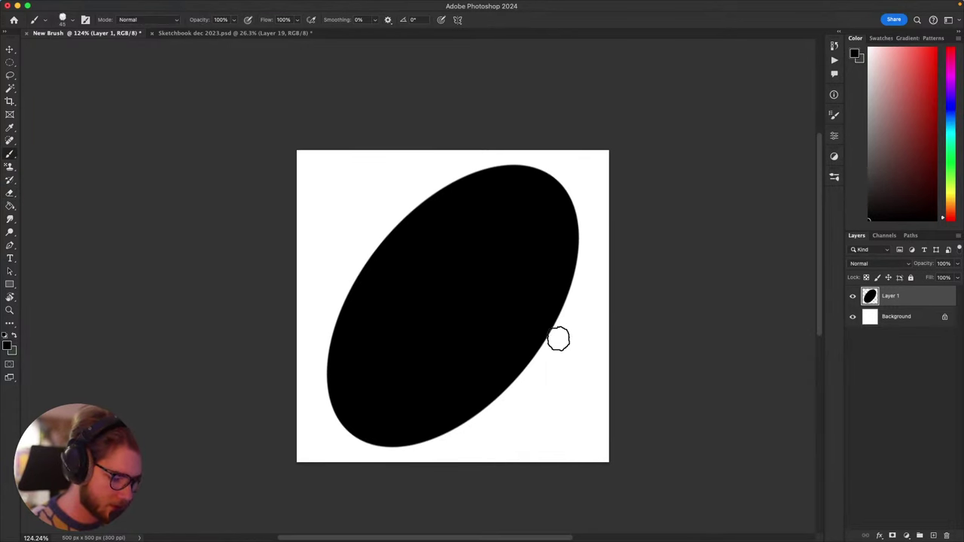
left_click(568, 340, "alt")
right_click(569, 341)
left_click(768, 272)
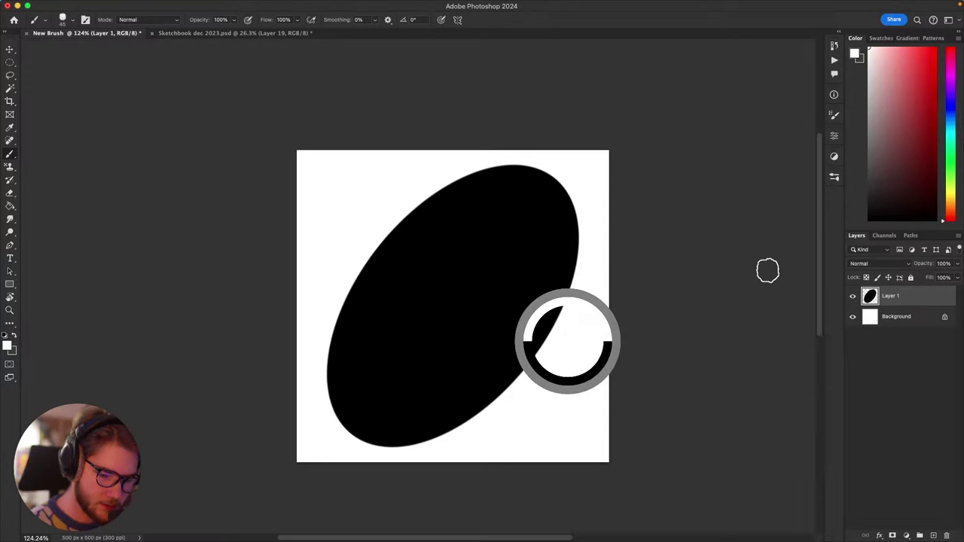
Step: Add a layer mask to Layer 1, duplicate the masked layer, and hide the original
left_click(894, 535)
left_click(871, 297)
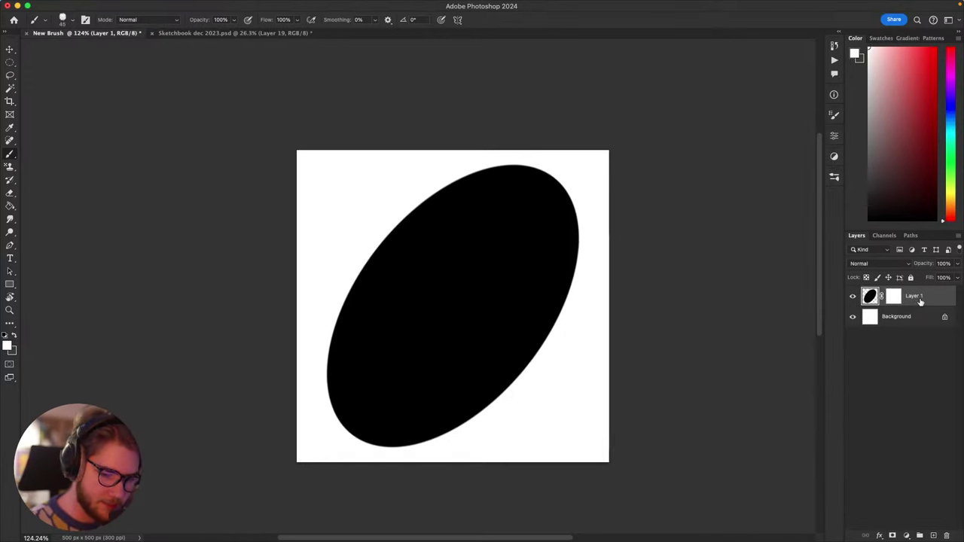
key("super+j")
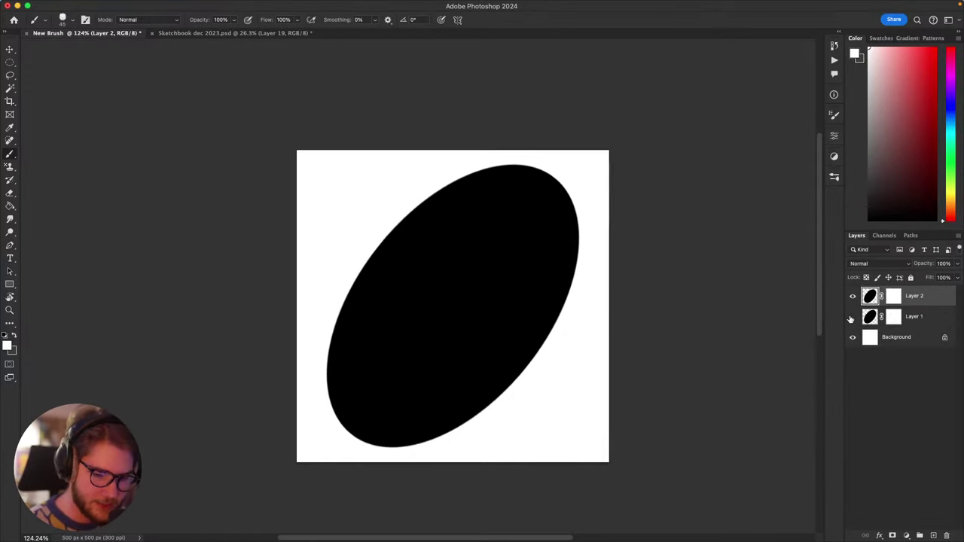
left_click(853, 317)
Step: Target Layer 2's mask with black, test strokes along the ellipse's lower-right edge, and undo them
left_click(894, 296)
key("x")
mouse_move(513, 383)
left_mouse_down()
mouse_move(559, 318)
mouse_move(500, 400)
left_mouse_up()
key("super+z")
key("super+z")
left_click_drag(435, 445, 554, 335)
key("super+z")
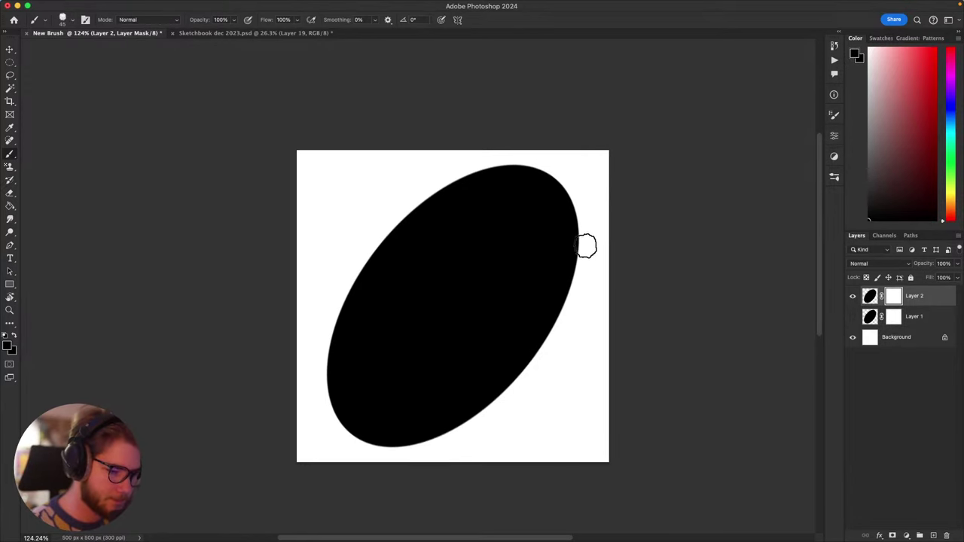
Step: Enlarge the brush to 70 px and paint black on Layer 2's mask to roughen the ellipse's lower-right edge
key("bracketright")
key("bracketright")
key("bracketright")
mouse_move(590, 252)
left_mouse_down()
mouse_move(422, 449)
mouse_move(601, 252)
left_mouse_up()
key("super+z")
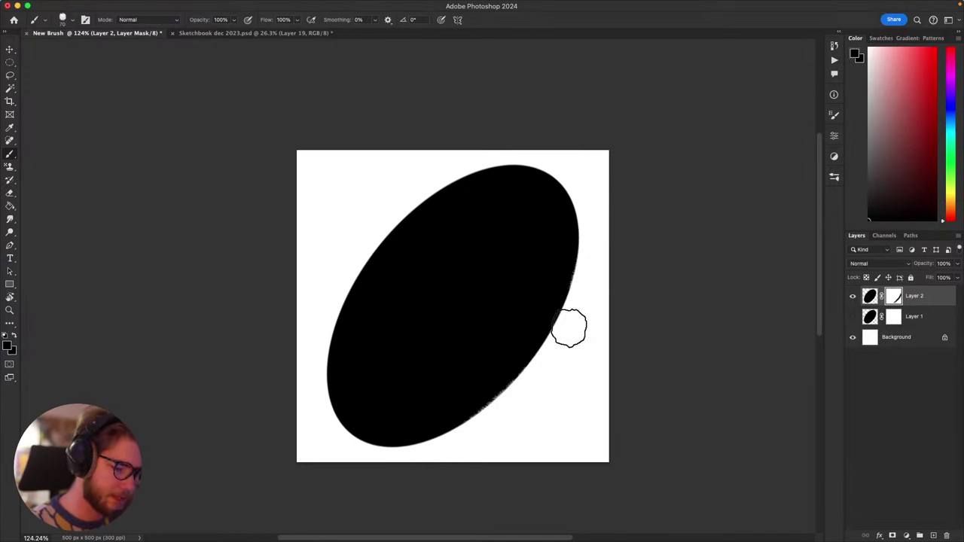
left_click_drag(569, 328, 449, 436)
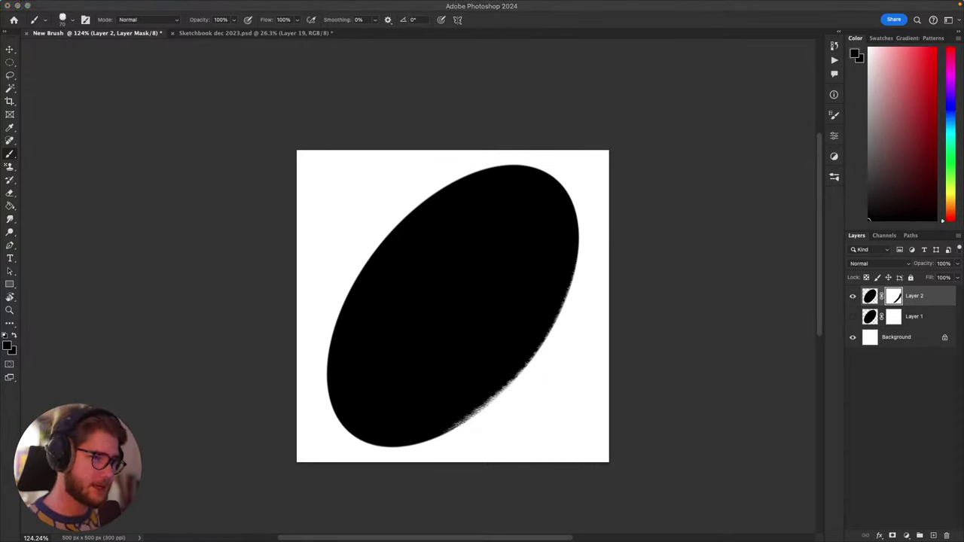
Step: Try heavier masking strokes along the lower-right edge, undoing each one
left_click_drag(577, 279, 450, 452)
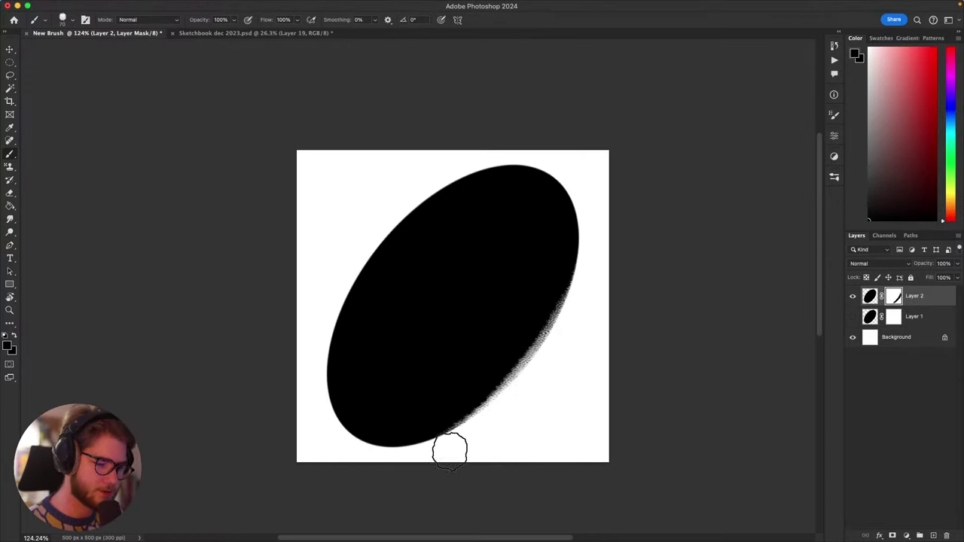
key("super+z")
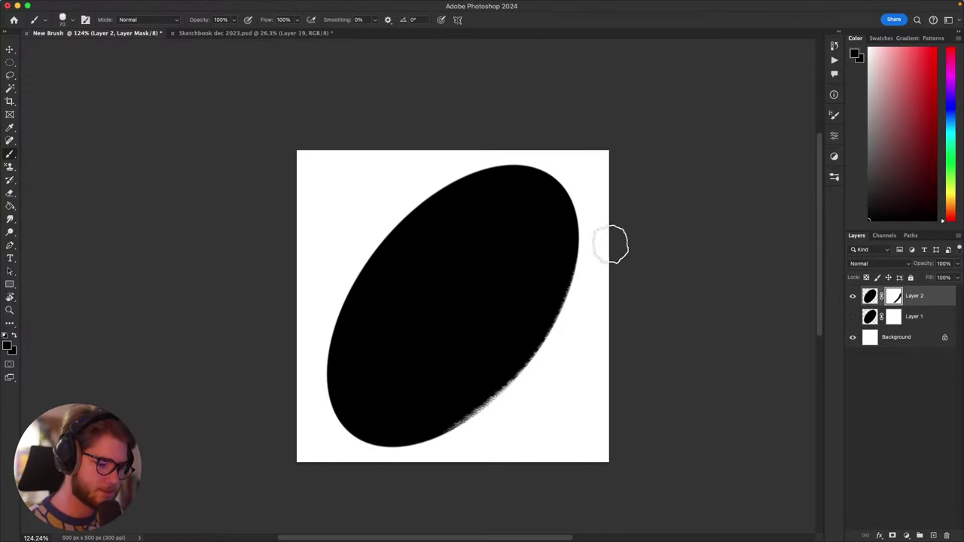
left_click_drag(575, 305, 492, 431)
key("super+z")
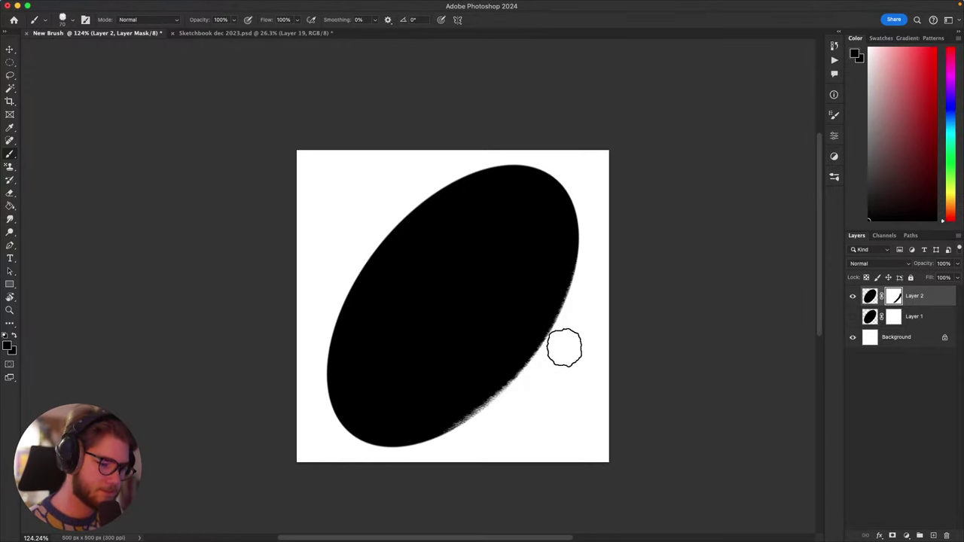
Step: Roughen the ellipse's upper-left edge on the mask, then try one more lower-right stroke and undo it
mouse_move(345, 270)
left_mouse_down()
mouse_move(451, 171)
mouse_move(324, 307)
mouse_move(408, 202)
mouse_move(351, 254)
left_mouse_up()
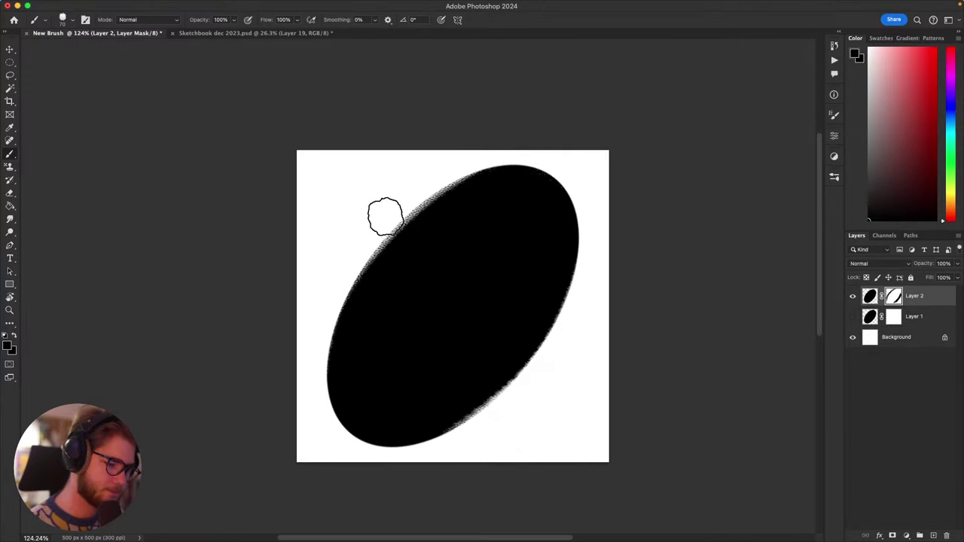
scroll(625, 314, "left", 5)
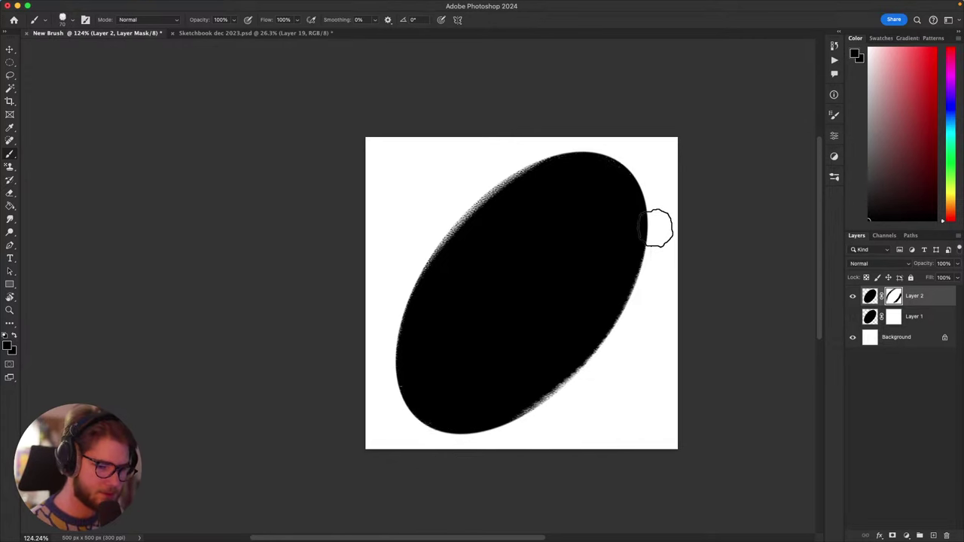
left_click_drag(641, 280, 461, 449)
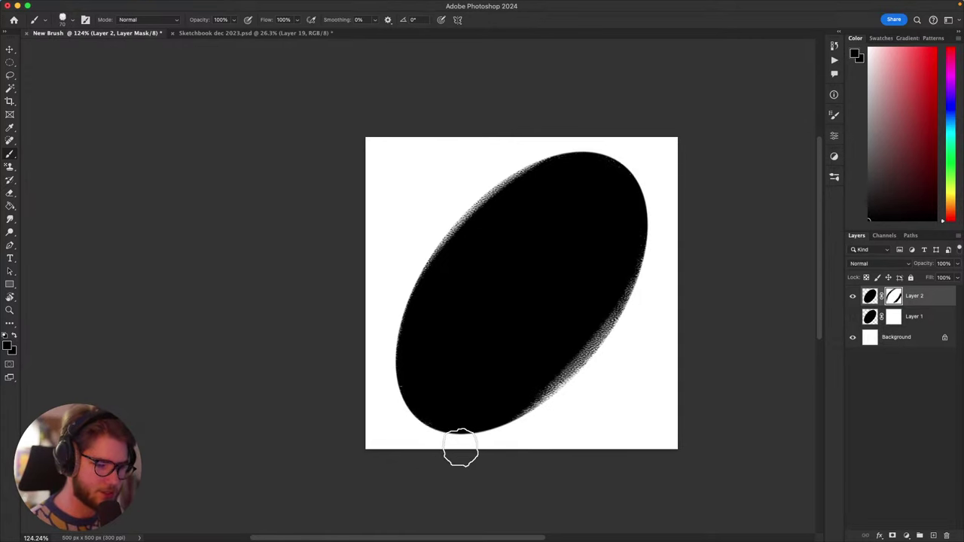
key("super+z")
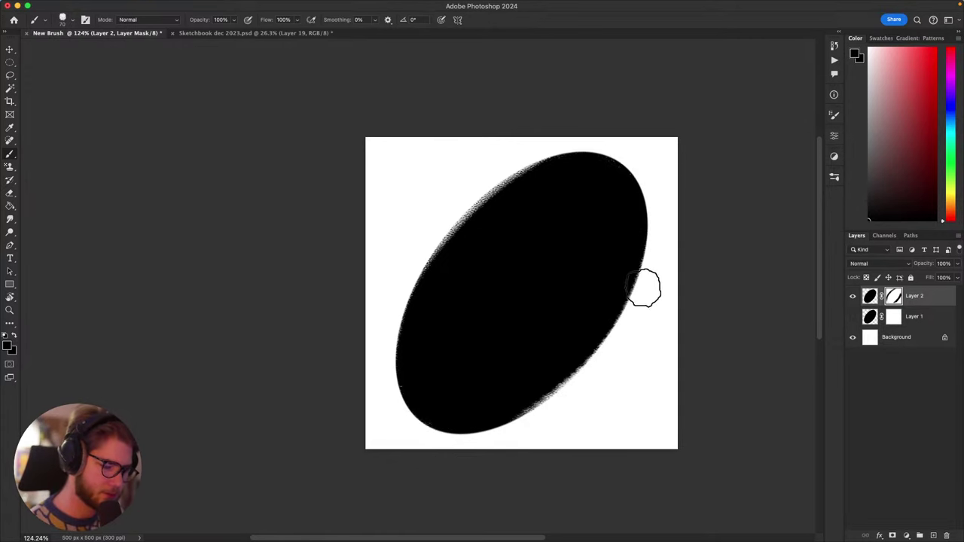
Step: Enlarge the brush to 150 px and mask grainy texture into the ellipse's left side, from its lower end to the top
key("bracketright")
key("bracketright")
key("bracketright")
key("bracketright")
left_click_drag(384, 365, 422, 257)
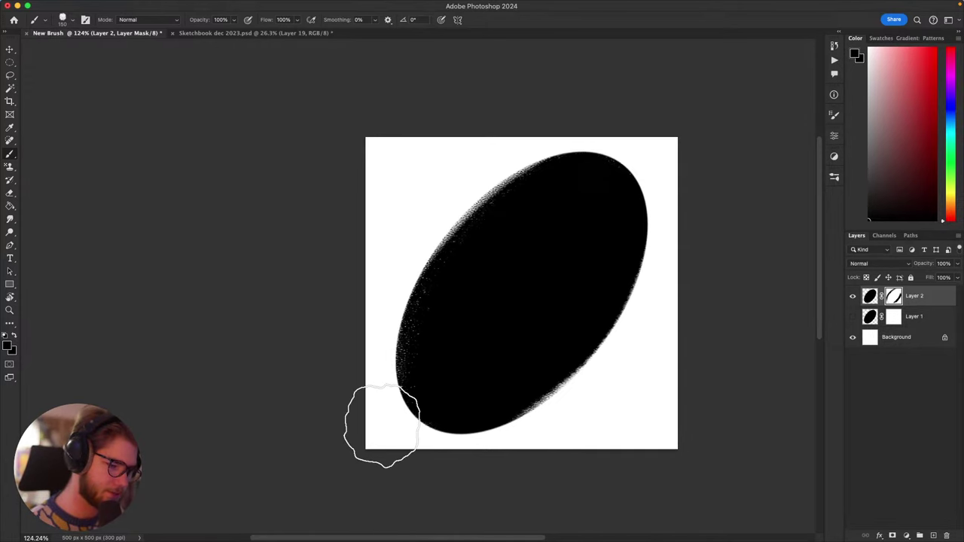
mouse_move(383, 427)
left_mouse_down()
mouse_move(384, 320)
mouse_move(449, 218)
mouse_move(520, 161)
left_mouse_up()
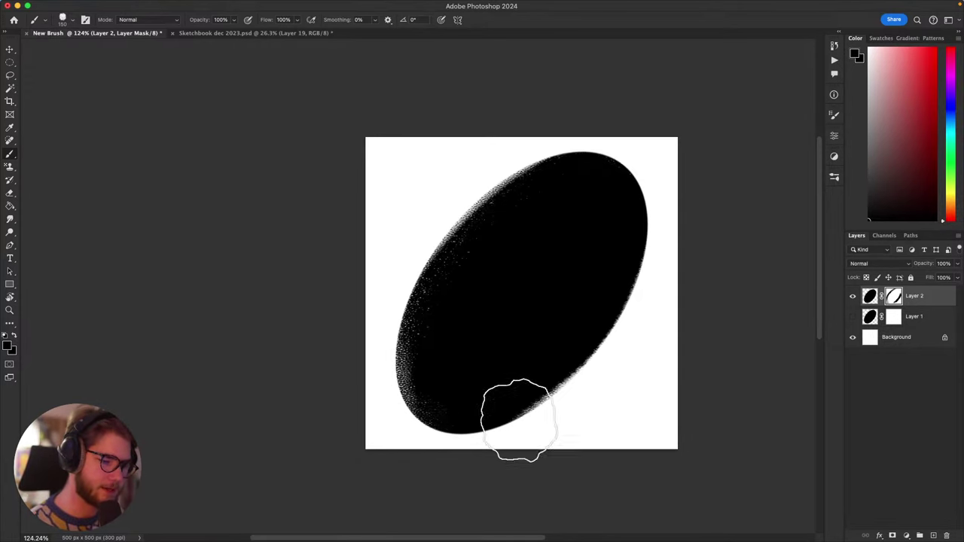
Step: Try further 150 px masking strokes along the lower-right edge, the left side and across the ellipse, and undo them
mouse_move(672, 344)
left_mouse_down()
mouse_move(607, 373)
mouse_move(360, 429)
mouse_move(422, 471)
left_mouse_up()
key("super+z")
key("super+z")
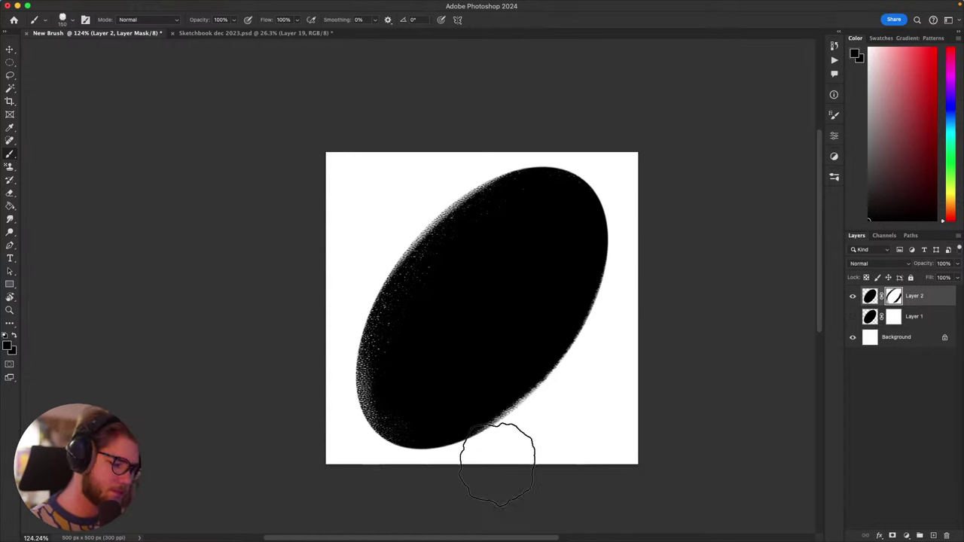
left_click_drag(368, 452, 360, 310)
key("super+z")
mouse_move(653, 336)
left_mouse_down()
mouse_move(674, 320)
mouse_move(664, 338)
left_mouse_up()
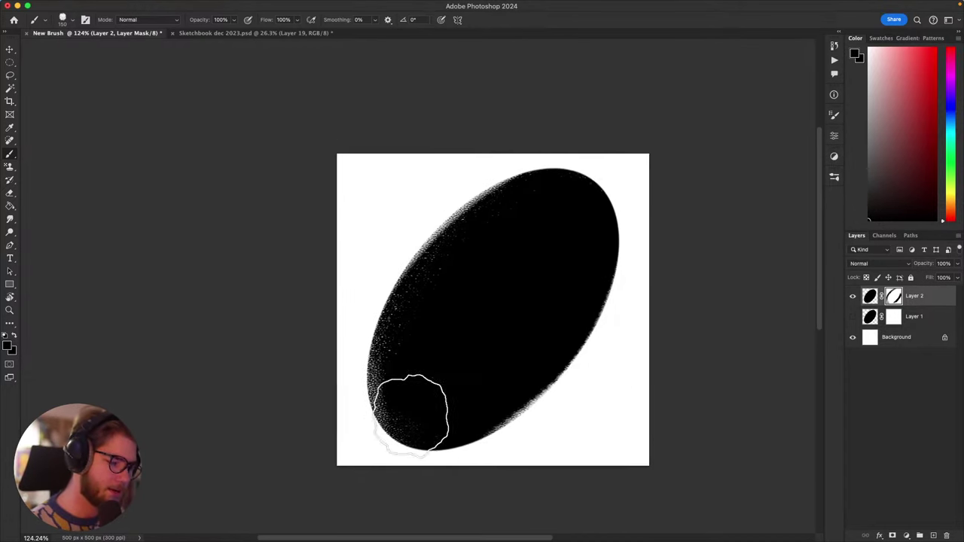
left_click_drag(420, 445, 608, 236)
key("super+z")
mouse_move(668, 319)
left_mouse_down()
mouse_move(674, 304)
mouse_move(575, 354)
left_mouse_up()
left_click_drag(632, 332, 676, 309)
left_click_drag(643, 354, 615, 337)
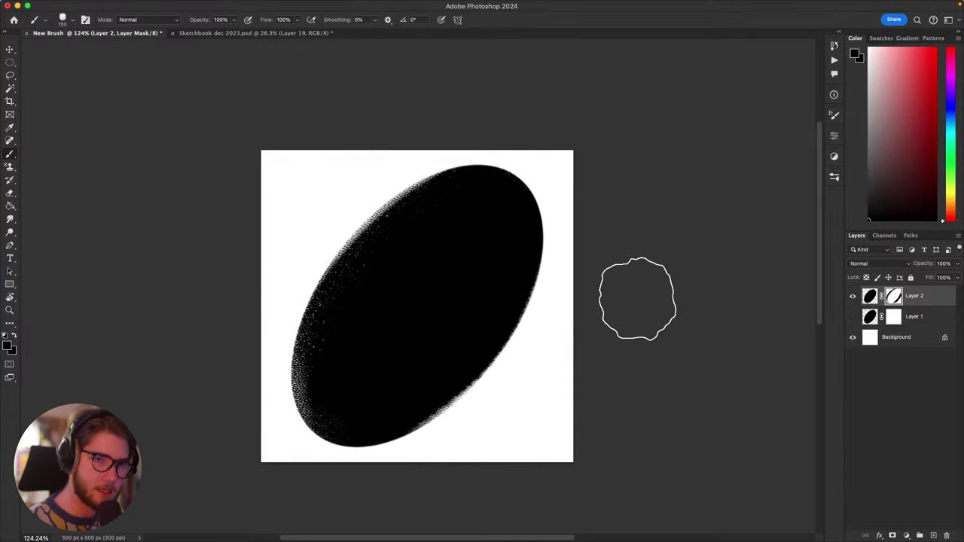
mouse_move(564, 273)
left_mouse_down()
mouse_move(547, 273)
mouse_move(574, 266)
left_mouse_up()
scroll(574, 268, "left", 2)
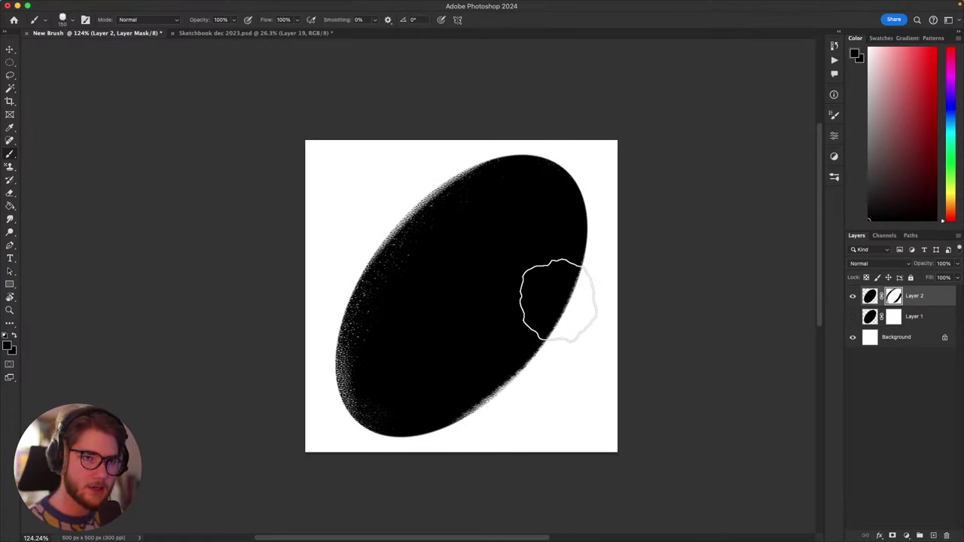
scroll(522, 312, "right", 2)
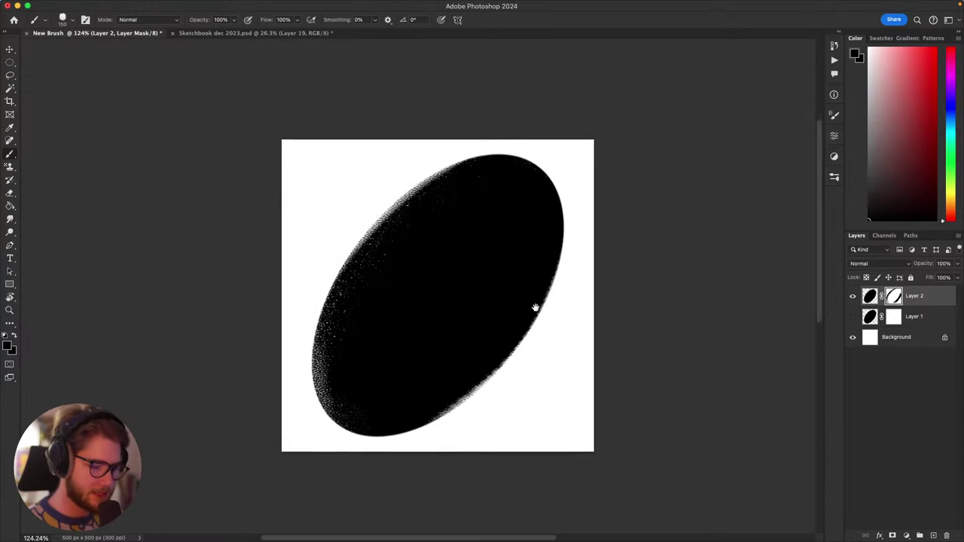
scroll(534, 309, "up", 3)
scroll(462, 301, "down", 2)
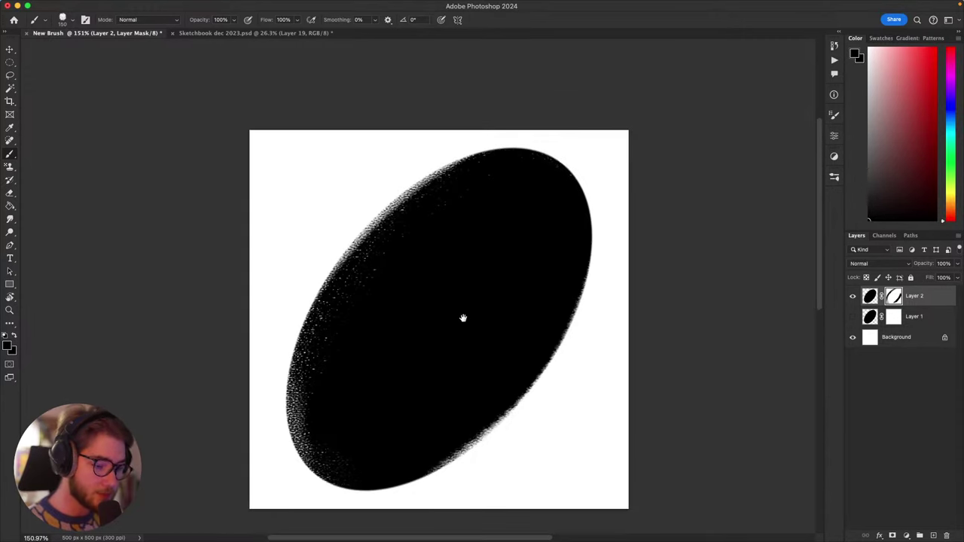
left_click_drag(462, 319, 469, 310)
Step: Define the textured ellipse on Layer 2 as a brush preset named Oval Test
key("v")
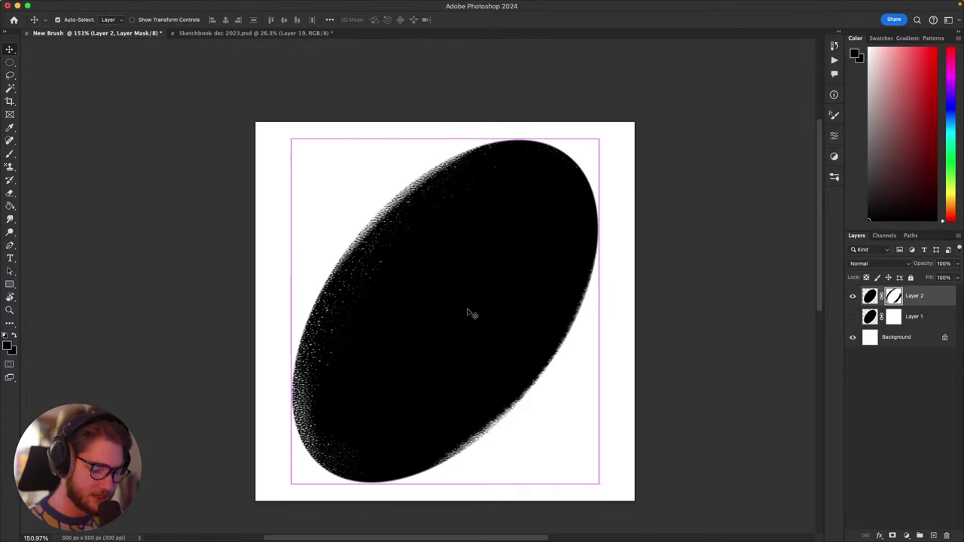
left_click(926, 292)
mouse_move(528, 261)
left_mouse_down()
mouse_move(535, 255)
mouse_move(526, 274)
left_mouse_up()
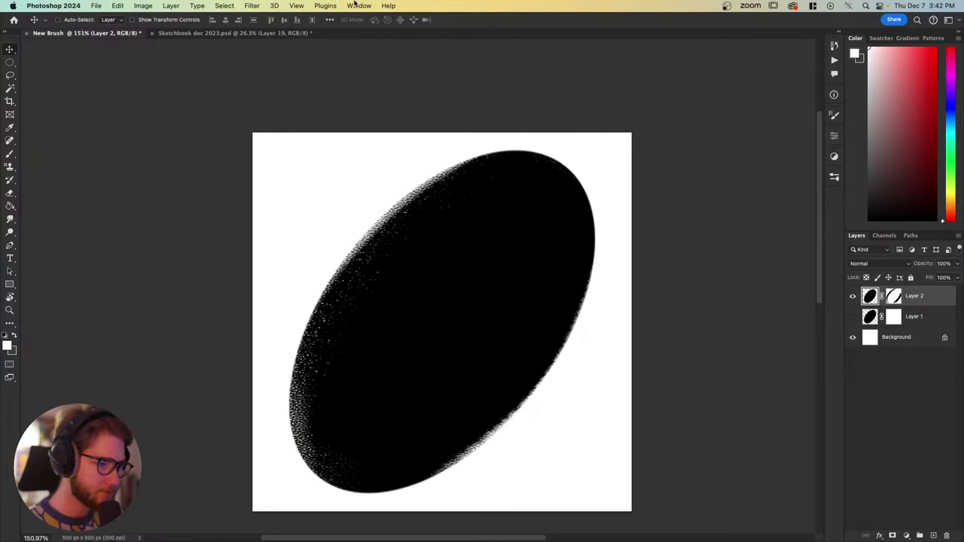
left_click(97, 5)
mouse_move(118, 6)
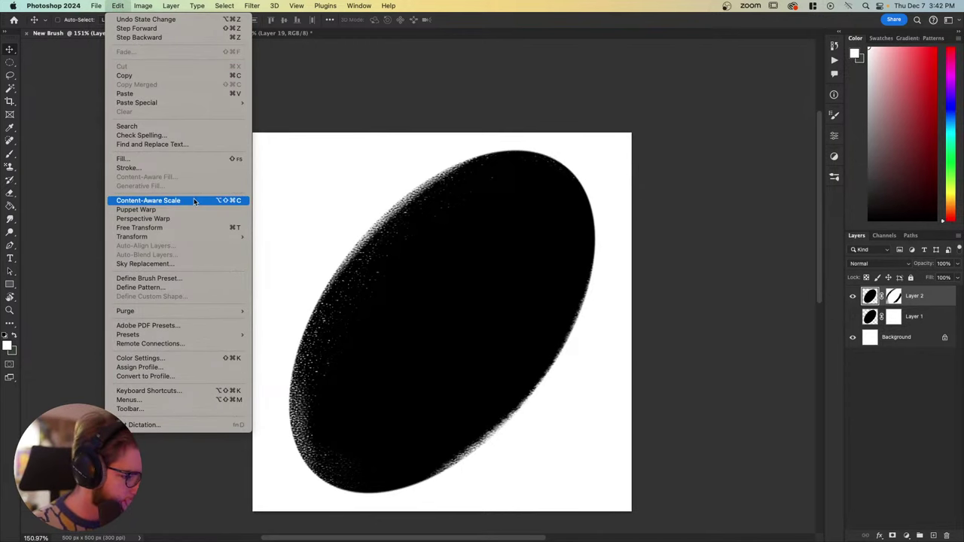
left_click(188, 279)
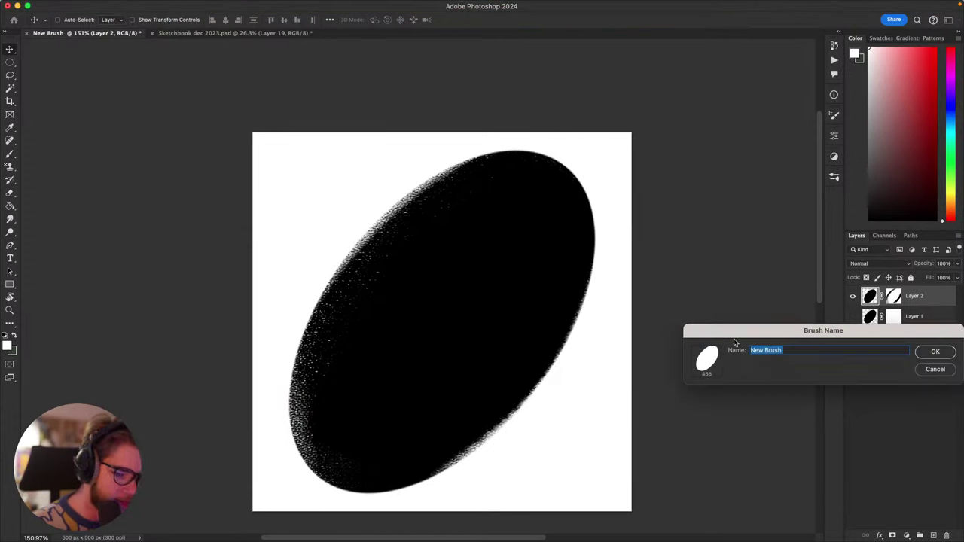
left_click_drag(720, 332, 416, 261)
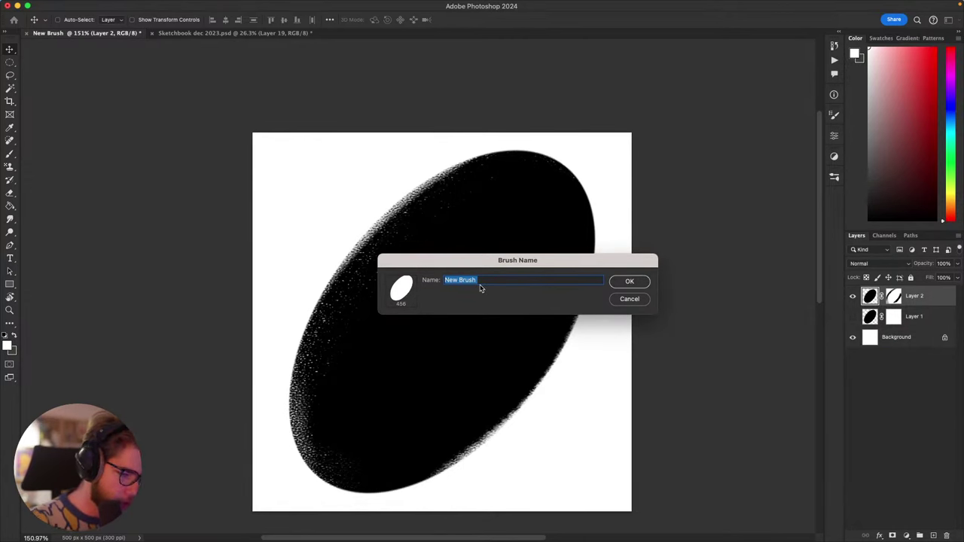
type("Oval Test")
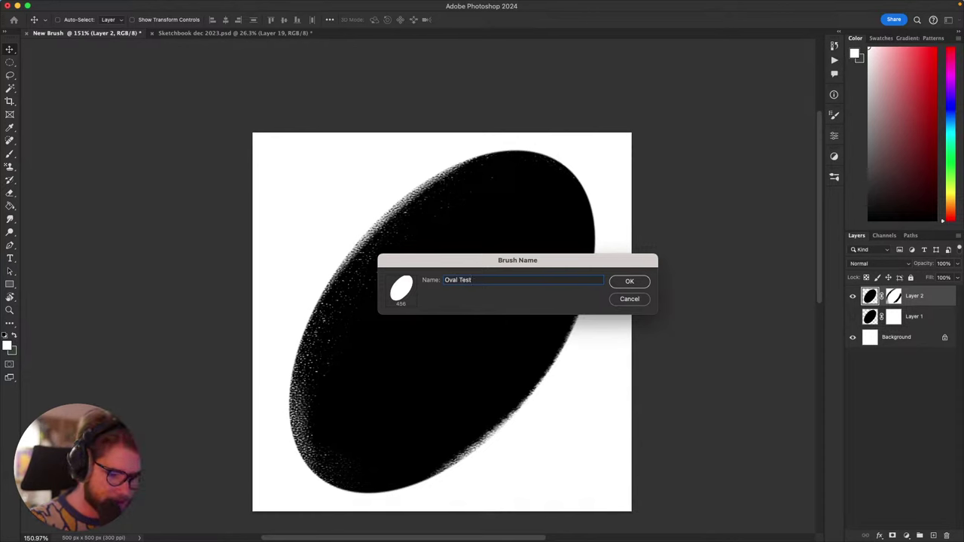
key("Return")
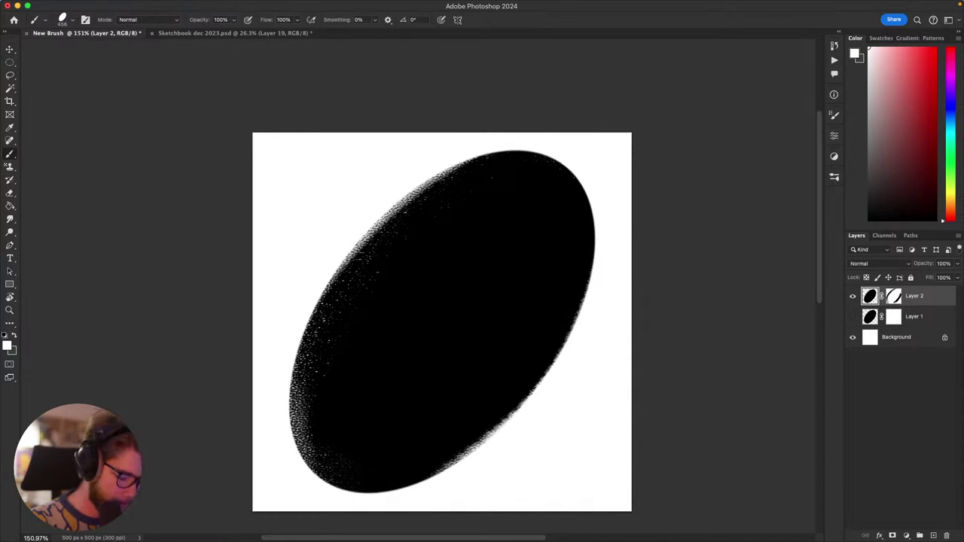
Step: Try the new brush over the ellipse, undo the stroke, and shrink the brush to 10 px
mouse_move(581, 386)
left_mouse_down()
mouse_move(570, 345)
mouse_move(518, 304)
left_mouse_up()
key("super+z")
key("bracketleft")
key("bracketleft")
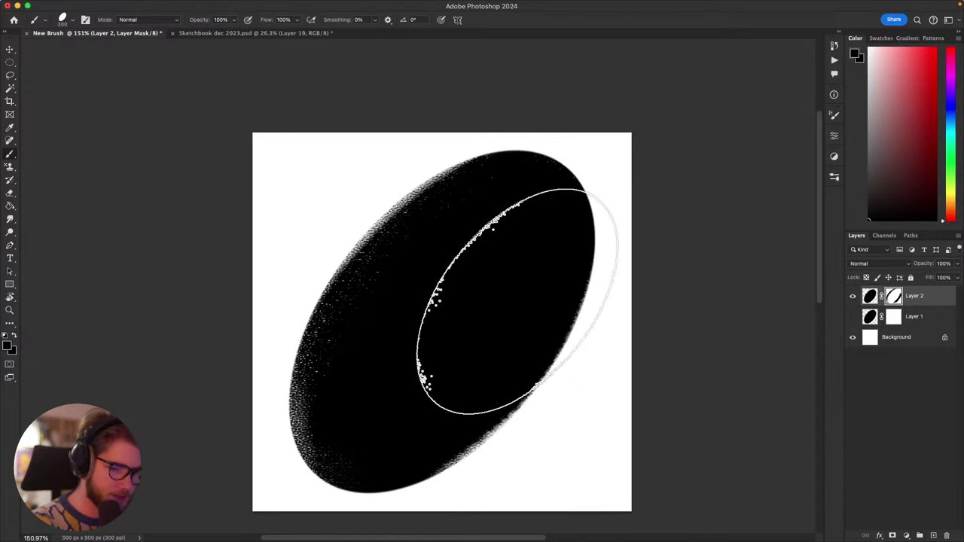
key("bracketleft")
key("bracketleft")
key("bracketleft")
key("bracketleft")
key("bracketleft")
key("bracketleft")
key("bracketleft")
key("bracketleft")
key("bracketleft")
key("bracketleft")
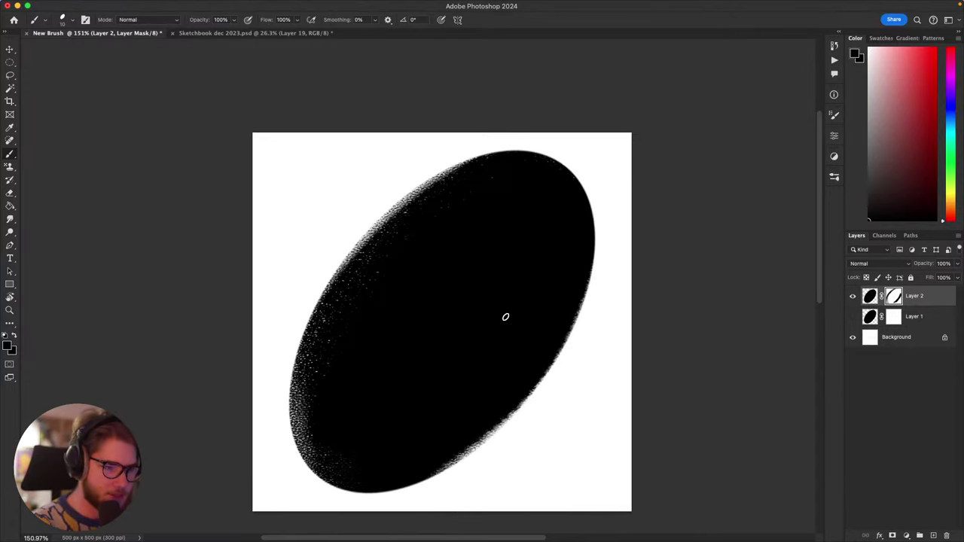
Step: Switch to Sketchbook dec 2023.psd, choose a near-black colour, and try short strokes above the fish sketch, undoing them
key("ctrl+Tab")
mouse_move(532, 314)
left_mouse_down()
mouse_move(490, 327)
mouse_move(540, 317)
left_mouse_up()
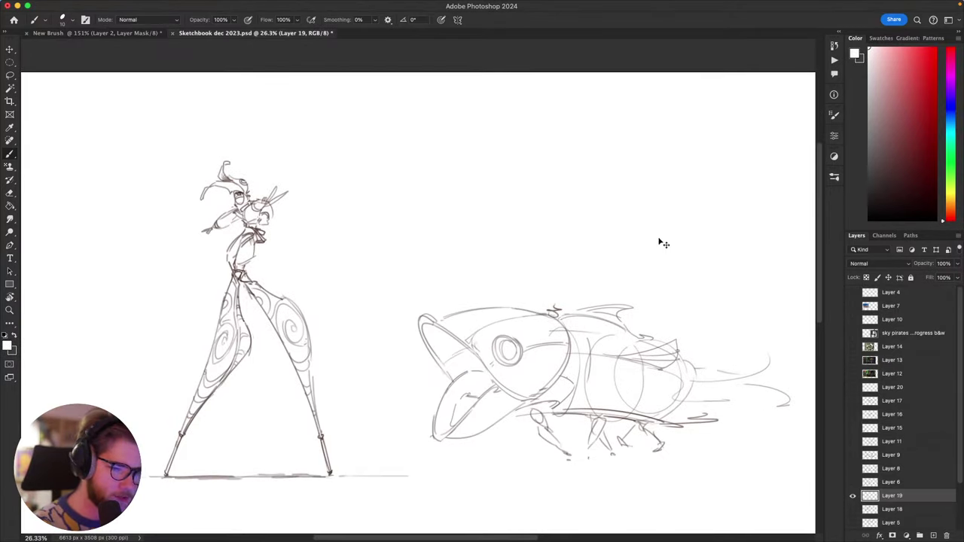
left_click(868, 202)
left_click_drag(564, 247, 536, 241)
key("super+z")
mouse_move(517, 167)
left_mouse_down()
mouse_move(431, 214)
mouse_move(494, 175)
left_mouse_up()
key("super+z")
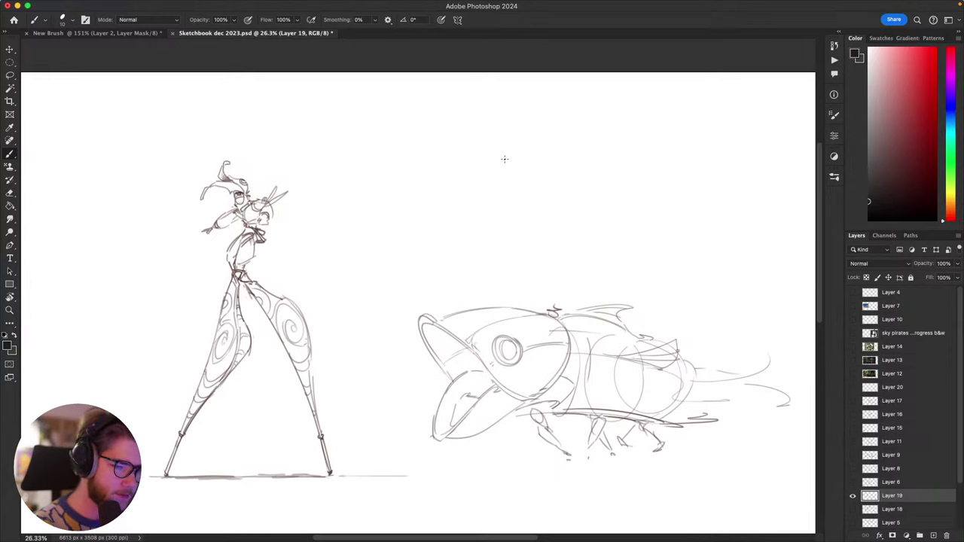
Step: Try longer strokes in the blank area above the fish sketch and undo them all
mouse_move(517, 138)
left_mouse_down()
mouse_move(422, 224)
mouse_move(430, 249)
mouse_move(474, 192)
mouse_move(548, 159)
mouse_move(599, 175)
mouse_move(423, 245)
mouse_move(487, 169)
mouse_move(557, 183)
mouse_move(659, 170)
mouse_move(581, 184)
mouse_move(496, 249)
mouse_move(431, 258)
mouse_move(372, 241)
mouse_move(419, 146)
mouse_move(467, 242)
left_mouse_up()
key("super+z")
key("super+z")
key("super+z")
mouse_move(520, 165)
left_mouse_down()
mouse_move(566, 187)
mouse_move(547, 214)
left_mouse_up()
key("super+z")
mouse_move(465, 225)
left_mouse_down()
mouse_move(480, 235)
mouse_move(510, 199)
mouse_move(514, 207)
mouse_move(472, 224)
mouse_move(498, 205)
left_mouse_up()
key("super+z")
key("super+z")
key("super+z")
key("super+z")
scroll(534, 219, "left", 2)
scroll(534, 219, "up", 1)
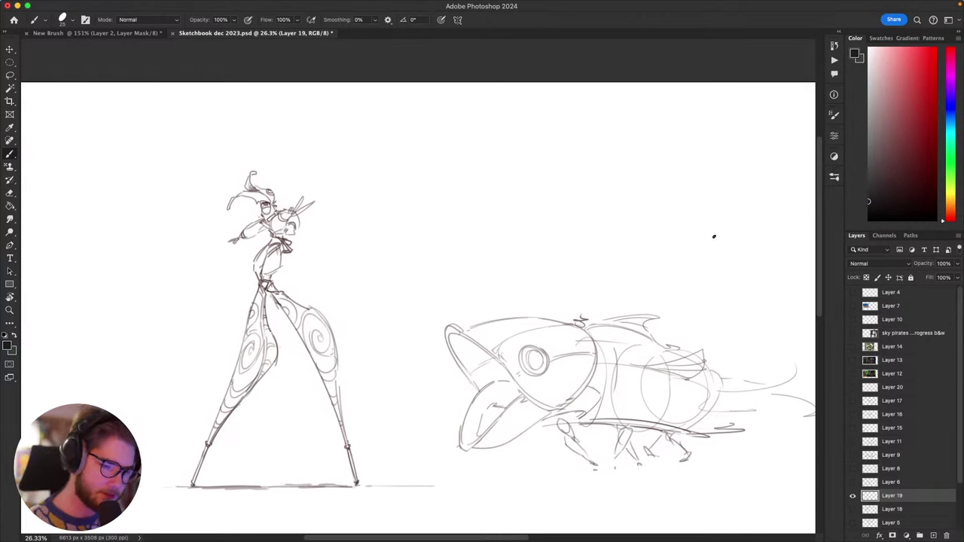
Step: Reselect the Oval Test brush preset and open its Brush Settings in an enlarged view
right_click(714, 237)
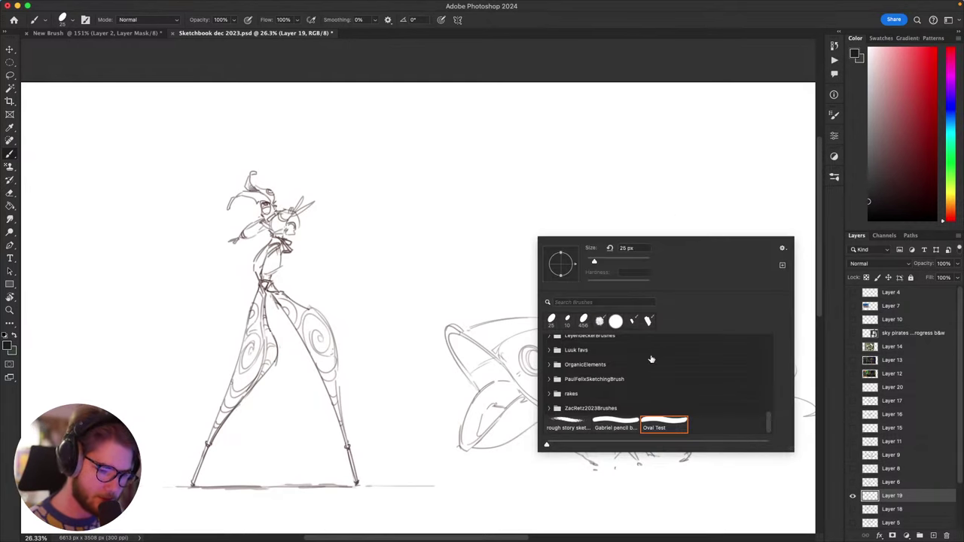
left_click(659, 425)
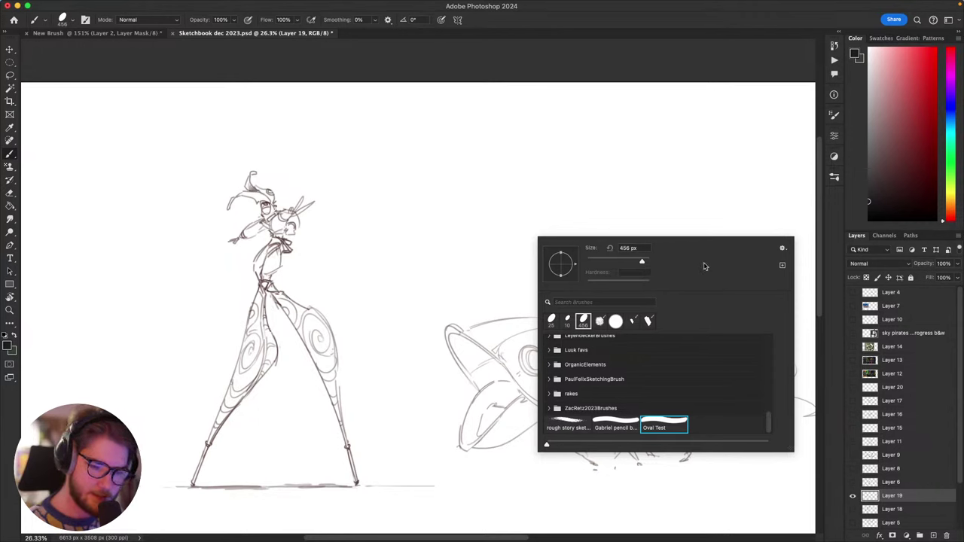
left_click(834, 116)
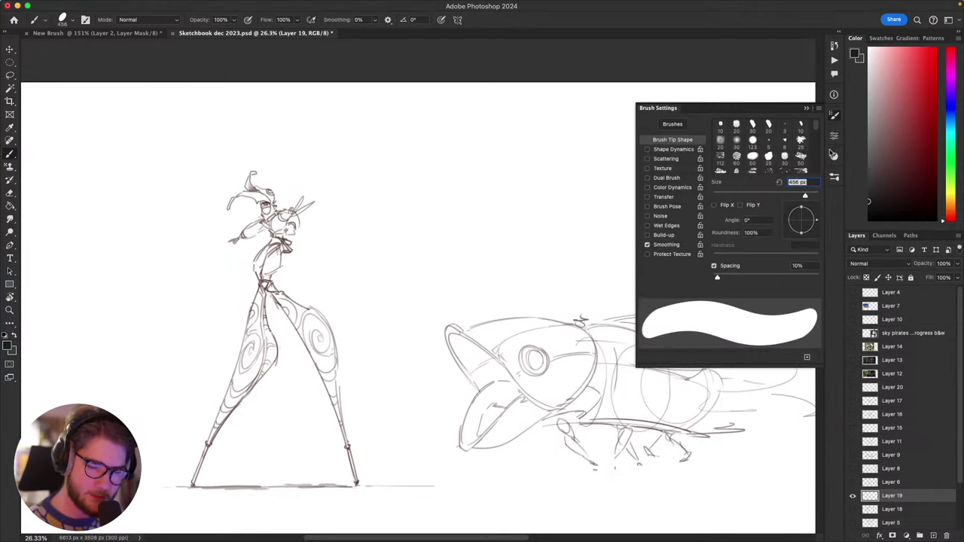
mouse_move(641, 372)
left_mouse_down()
mouse_move(508, 416)
mouse_move(484, 467)
mouse_move(523, 461)
left_mouse_up()
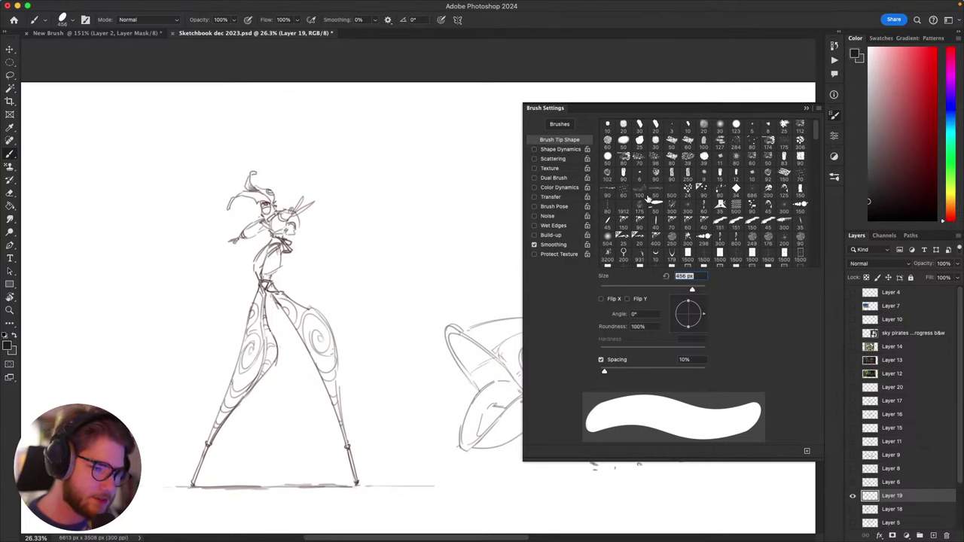
Step: Enable Shape Dynamics with size controlled by Pen Pressure and set the minimum diameter to 50%
left_click(561, 149)
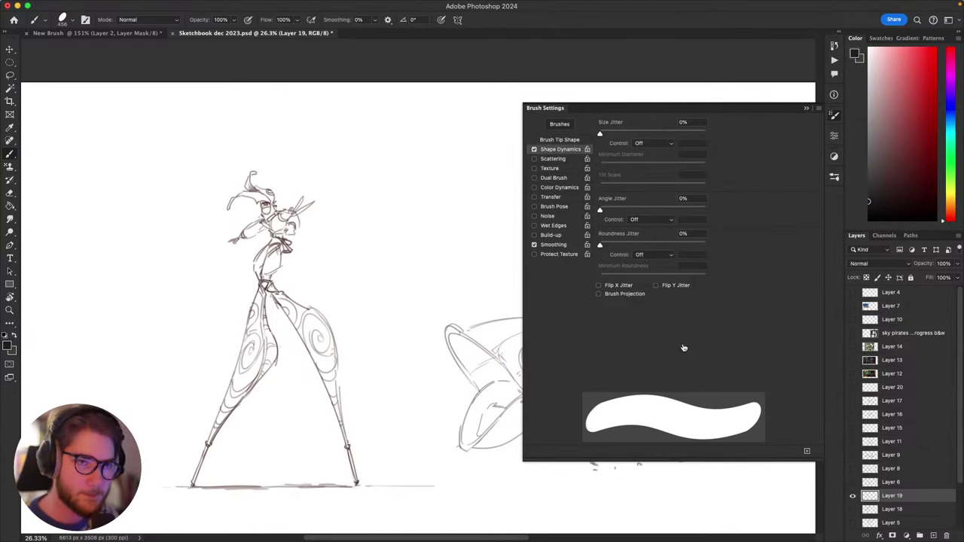
key("F5")
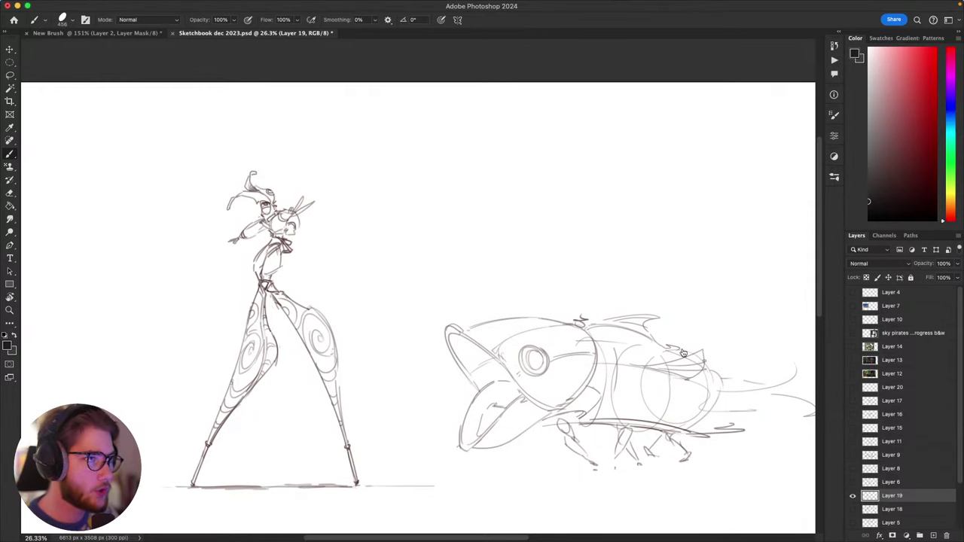
left_click(835, 116)
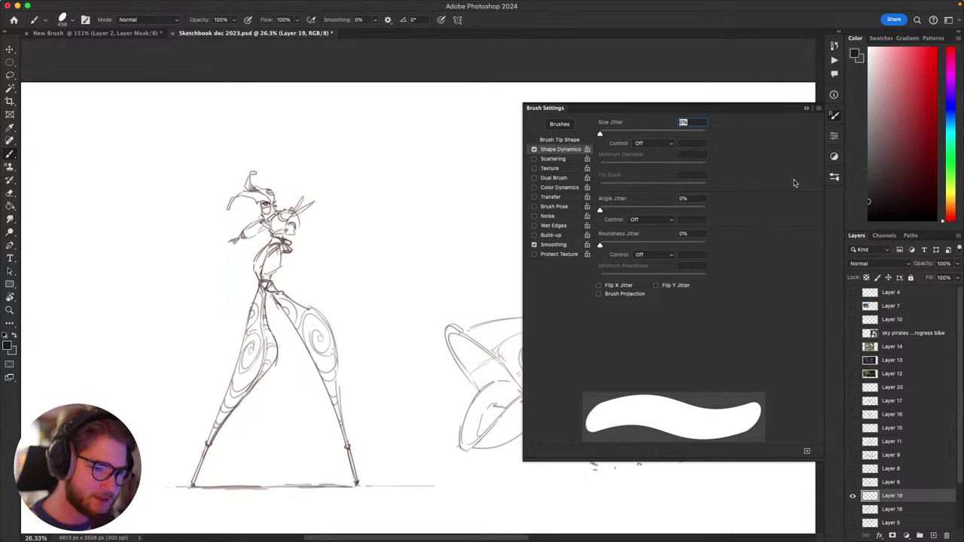
left_click(650, 143)
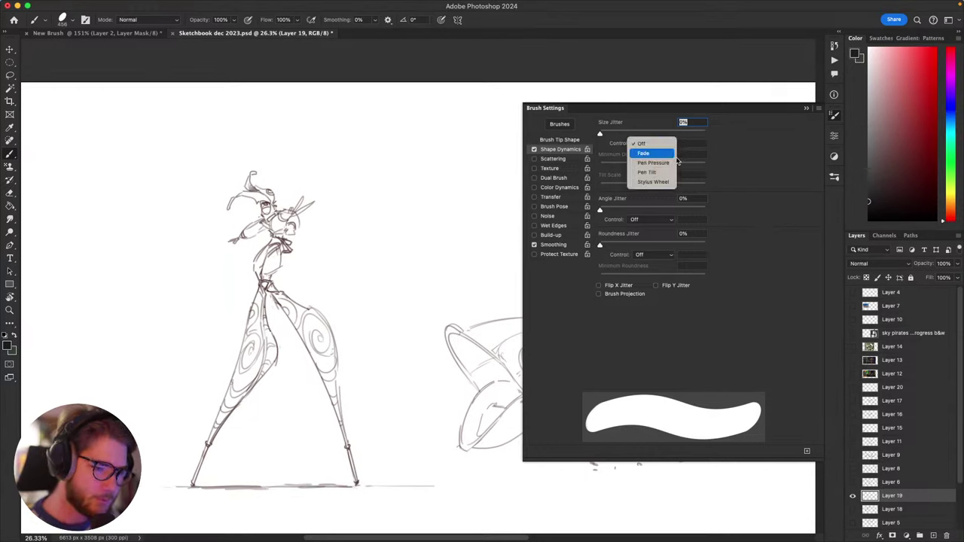
left_click(664, 163)
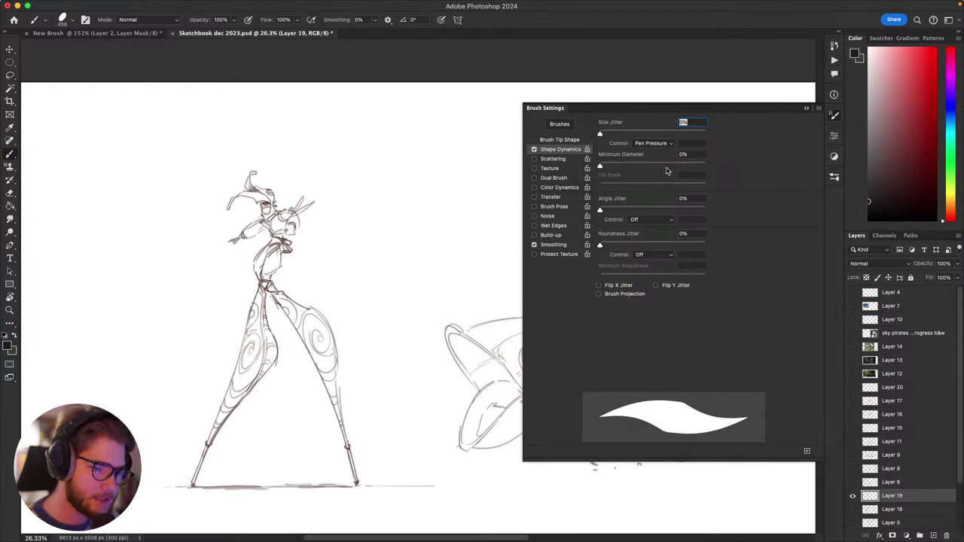
mouse_move(601, 166)
left_mouse_down()
mouse_move(629, 167)
mouse_move(598, 174)
mouse_move(720, 168)
mouse_move(654, 167)
left_mouse_up()
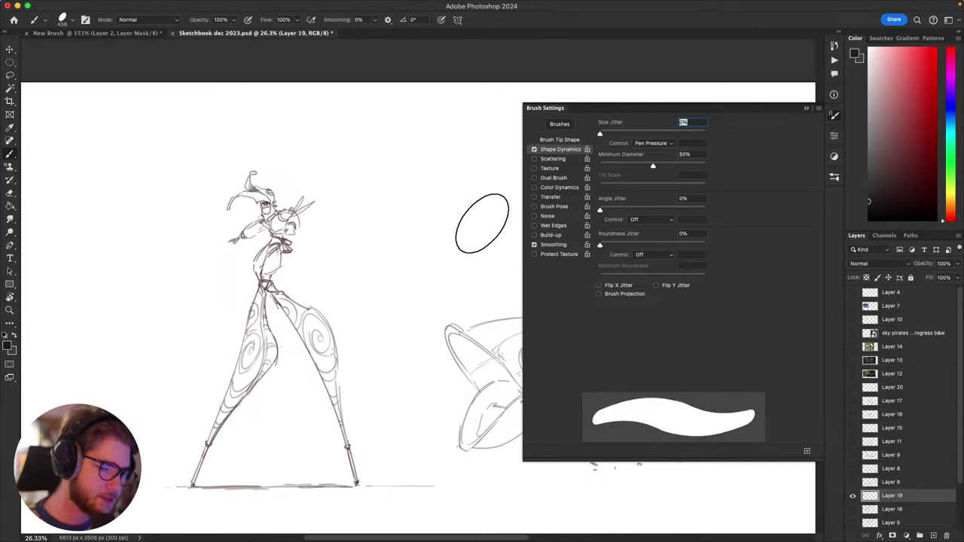
Step: Try one stroke with the full-size brush beside the stilt figure, undo it, and shrink the brush to 40 px
mouse_move(437, 241)
left_mouse_down()
mouse_move(467, 240)
mouse_move(416, 314)
mouse_move(407, 361)
left_mouse_up()
key("super+z")
key("bracketleft")
key("bracketleft")
key("bracketleft")
key("bracketleft")
key("bracketleft")
key("bracketleft")
key("bracketleft")
key("bracketleft")
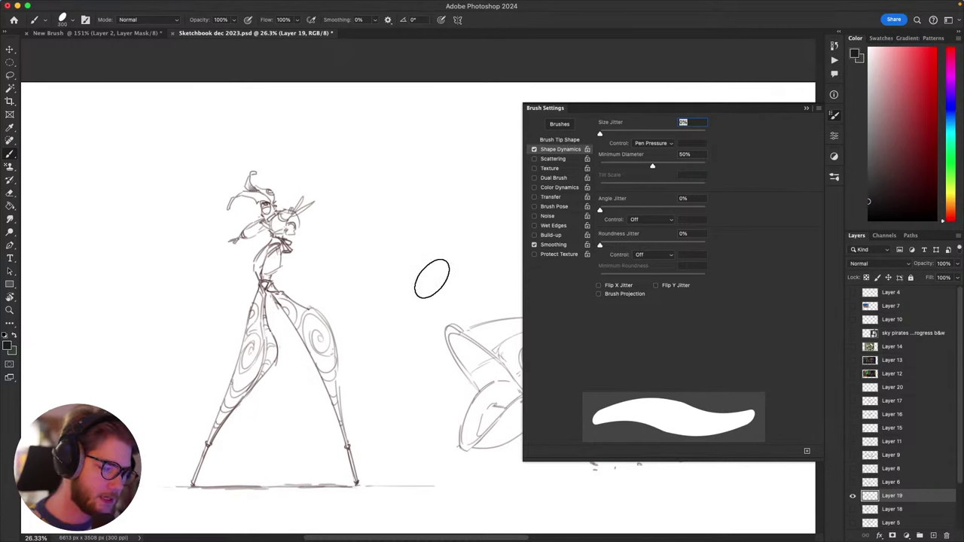
key("bracketleft")
key("bracketleft")
key("bracketleft")
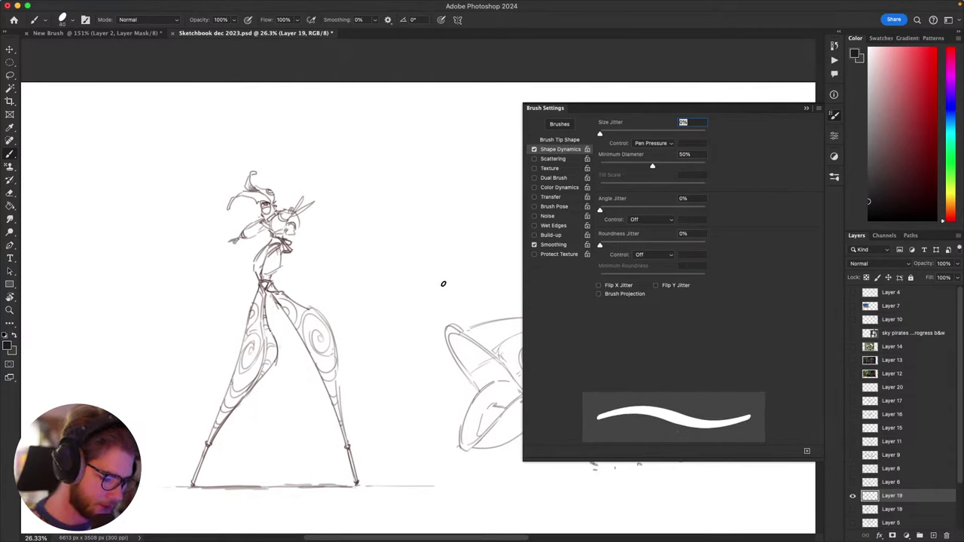
Step: Draw looping test strokes between the stilt figure and the fish, undoing unwanted ones
mouse_move(452, 171)
left_mouse_down()
mouse_move(452, 234)
mouse_move(411, 320)
mouse_move(407, 298)
left_mouse_up()
mouse_move(443, 253)
left_mouse_down()
mouse_move(465, 187)
mouse_move(374, 233)
left_mouse_up()
key("super+z")
mouse_move(403, 123)
left_mouse_down()
mouse_move(376, 141)
mouse_move(435, 128)
mouse_move(399, 174)
mouse_move(465, 202)
mouse_move(473, 263)
mouse_move(504, 285)
left_mouse_up()
key("ctrl+z")
key("ctrl+z")
Step: Set the minimum diameter to 30%, try more looping strokes around the earlier ones, and undo all test strokes
left_click_drag(653, 166, 626, 168)
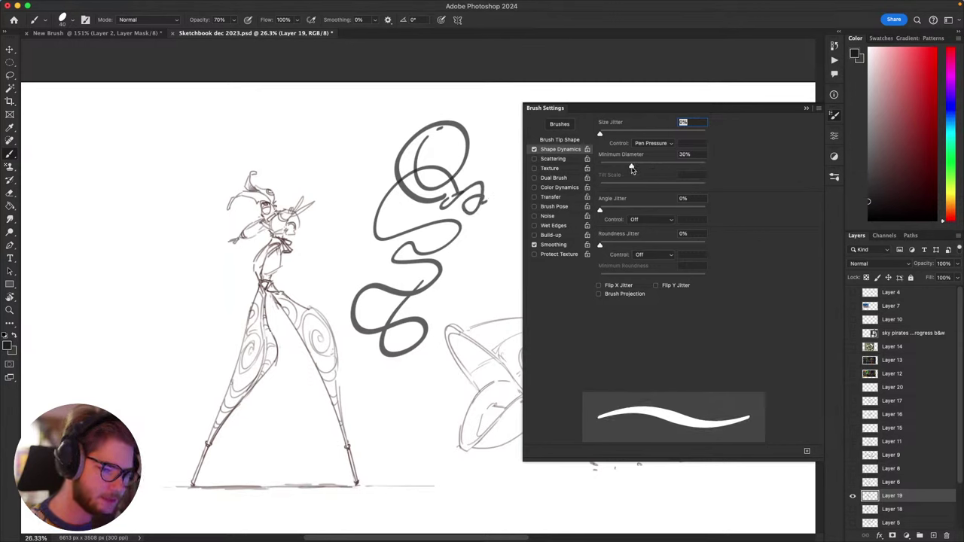
mouse_move(448, 266)
left_mouse_down()
mouse_move(482, 236)
mouse_move(470, 308)
mouse_move(422, 247)
mouse_move(336, 245)
left_mouse_up()
key("ctrl+z")
mouse_move(336, 162)
left_mouse_down()
mouse_move(346, 226)
mouse_move(377, 249)
mouse_move(366, 354)
mouse_move(396, 435)
mouse_move(433, 460)
mouse_move(423, 309)
mouse_move(479, 210)
left_mouse_up()
key("super+z")
left_click_drag(505, 149, 472, 274)
key("super+z")
mouse_move(467, 220)
left_mouse_down()
mouse_move(503, 238)
mouse_move(477, 267)
left_mouse_up()
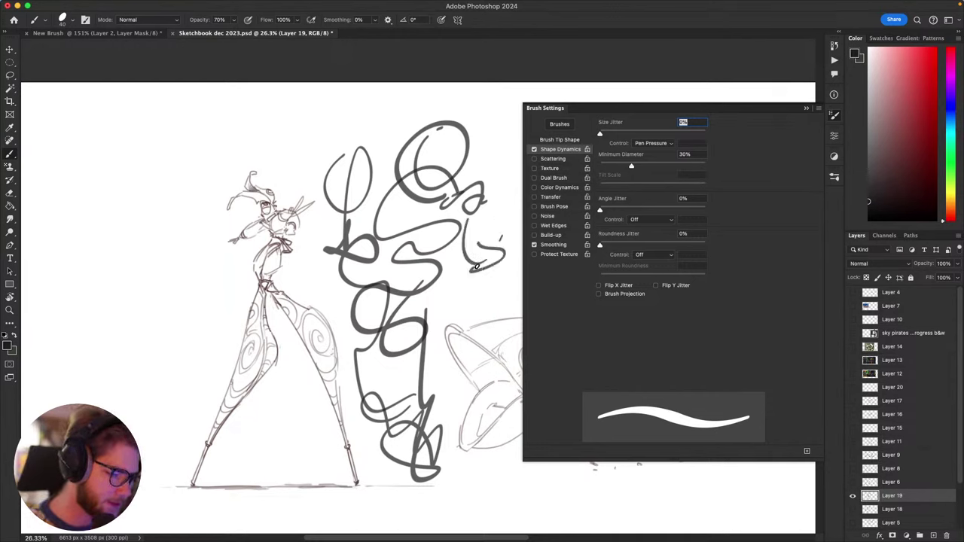
key("ctrl+z")
key("ctrl+z")
key("ctrl+z")
key("ctrl+z")
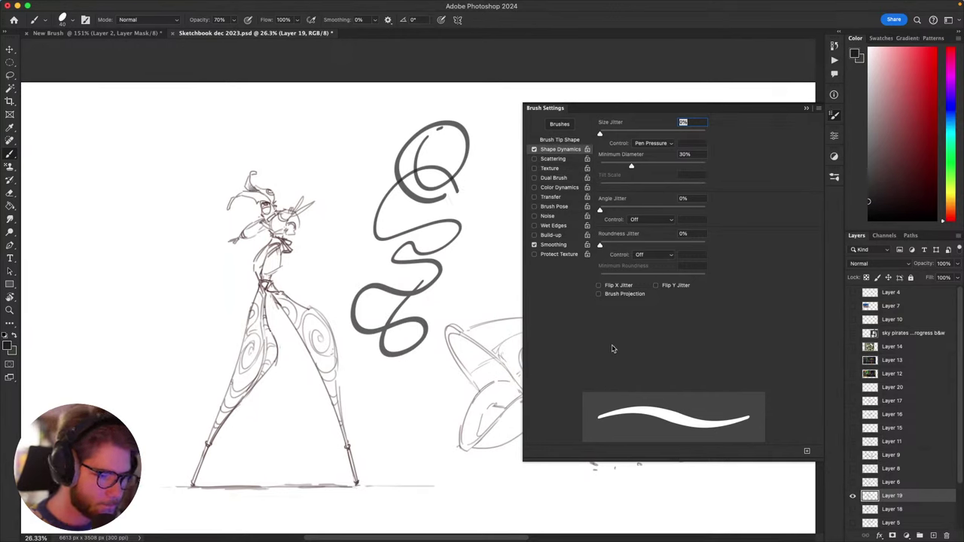
key("ctrl+z")
key("ctrl+z")
Step: Enable Texture for the brush, look through the texture patterns, and try wavy strokes beside the stilt figure, undoing them
left_click(568, 171)
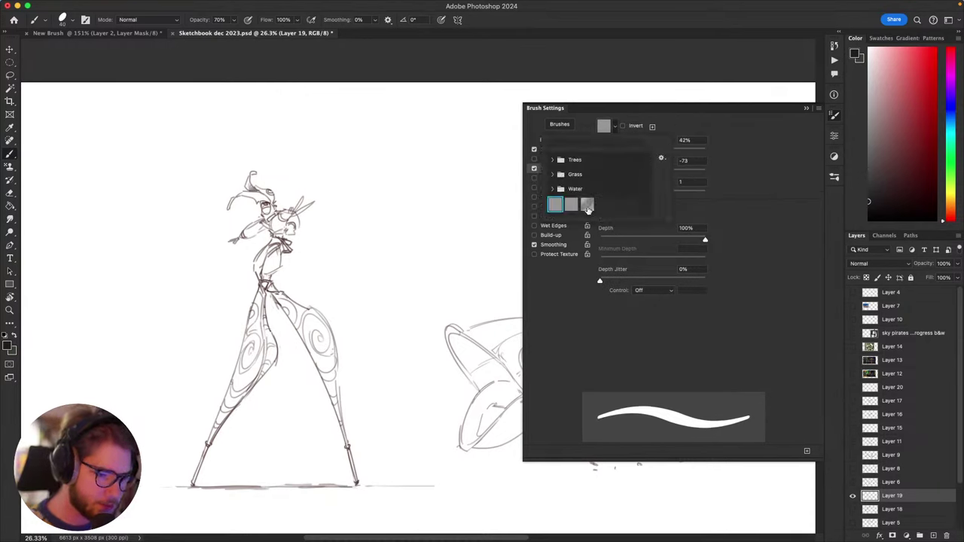
left_click(616, 128)
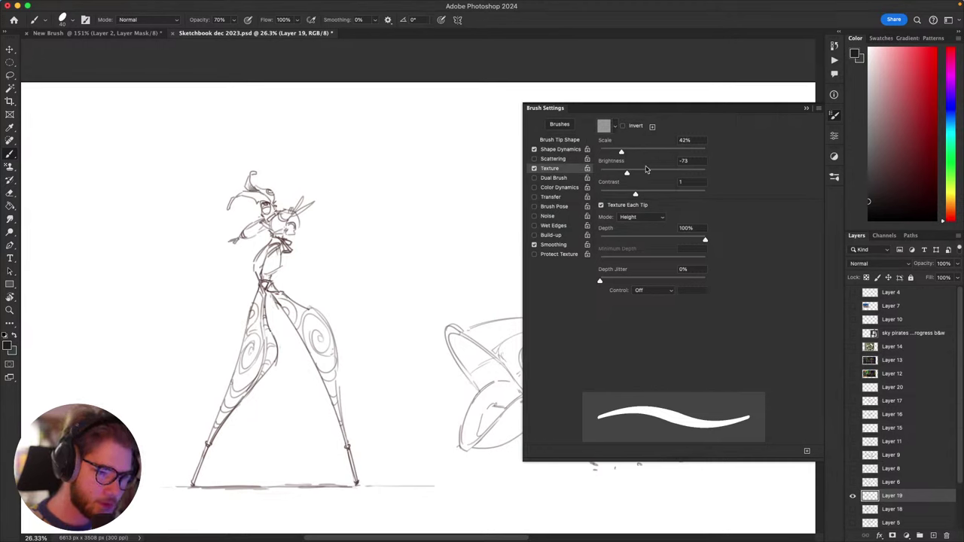
mouse_move(478, 270)
left_mouse_down()
mouse_move(415, 278)
mouse_move(425, 326)
mouse_move(402, 384)
left_mouse_up()
key("super+z")
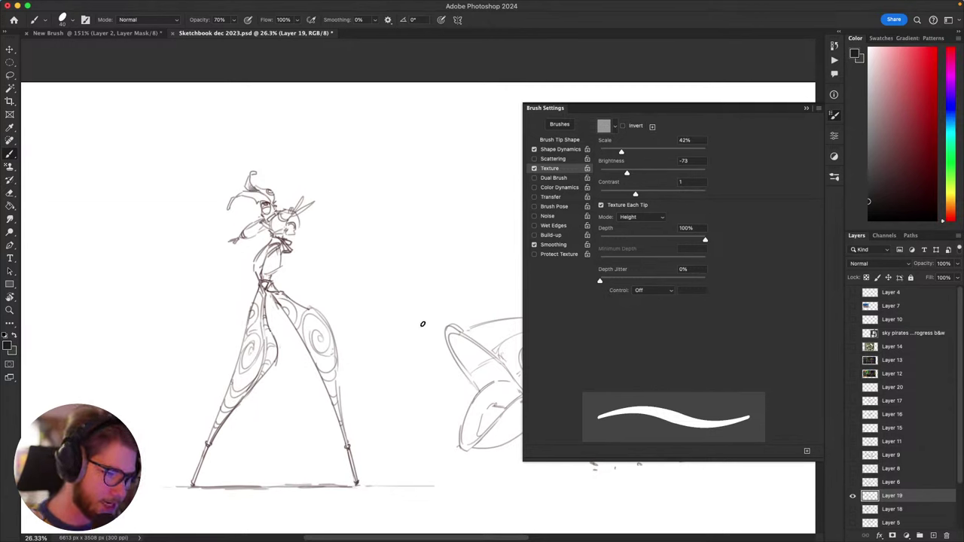
key("v")
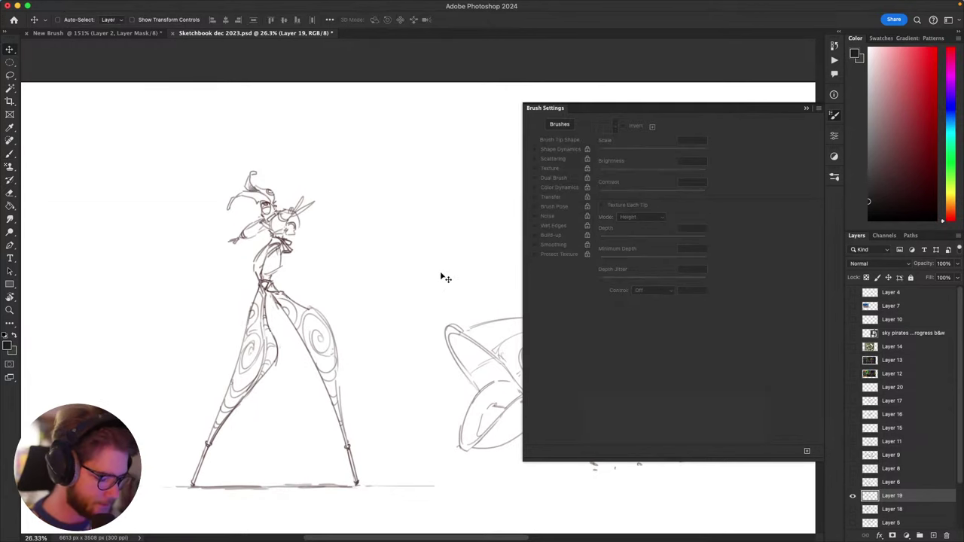
key("b")
mouse_move(446, 250)
left_mouse_down()
mouse_move(413, 292)
mouse_move(388, 305)
mouse_move(402, 433)
left_mouse_up()
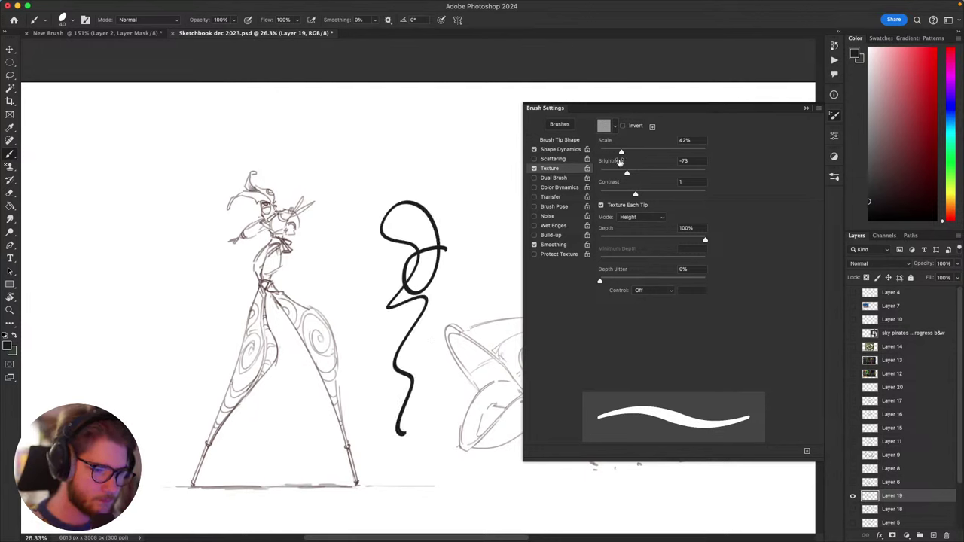
key("super+z")
Step: Return to the Shape Dynamics settings and try further strokes between the two sketches, undoing them
left_click(569, 151)
mouse_move(476, 199)
left_mouse_down()
mouse_move(447, 232)
mouse_move(402, 258)
left_mouse_up()
mouse_move(384, 253)
left_mouse_down()
mouse_move(407, 348)
mouse_move(480, 365)
mouse_move(574, 412)
left_mouse_up()
key("super+z")
key("super+z")
Step: Try curved strokes at 50% zoom in the blank area beside the stilt figure and undo them
key("super+plus")
key("super+plus")
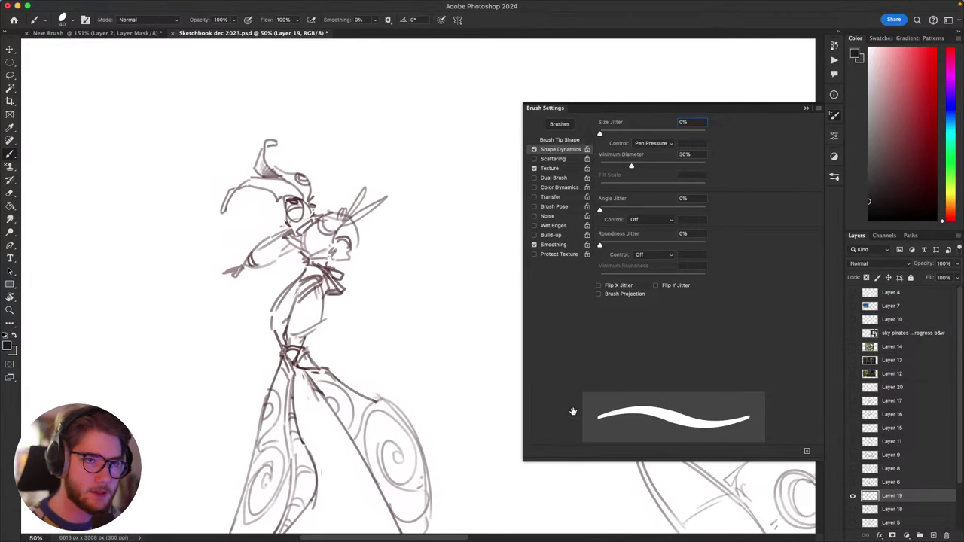
left_click_drag(456, 376, 333, 397)
mouse_move(460, 264)
left_mouse_down()
mouse_move(454, 325)
mouse_move(435, 319)
mouse_move(467, 299)
left_mouse_up()
left_click_drag(453, 214, 447, 263)
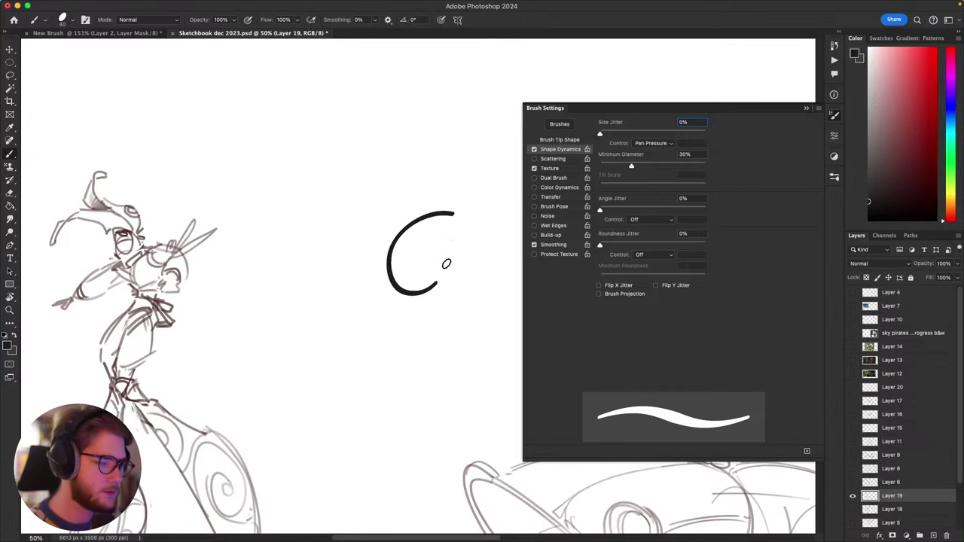
key("super+z")
mouse_move(360, 183)
left_mouse_down()
mouse_move(405, 213)
mouse_move(395, 290)
mouse_move(351, 316)
mouse_move(317, 367)
mouse_move(380, 407)
left_mouse_up()
key("super+z")
key("super+z")
mouse_move(411, 353)
left_mouse_down()
mouse_move(402, 351)
mouse_move(421, 352)
left_mouse_up()
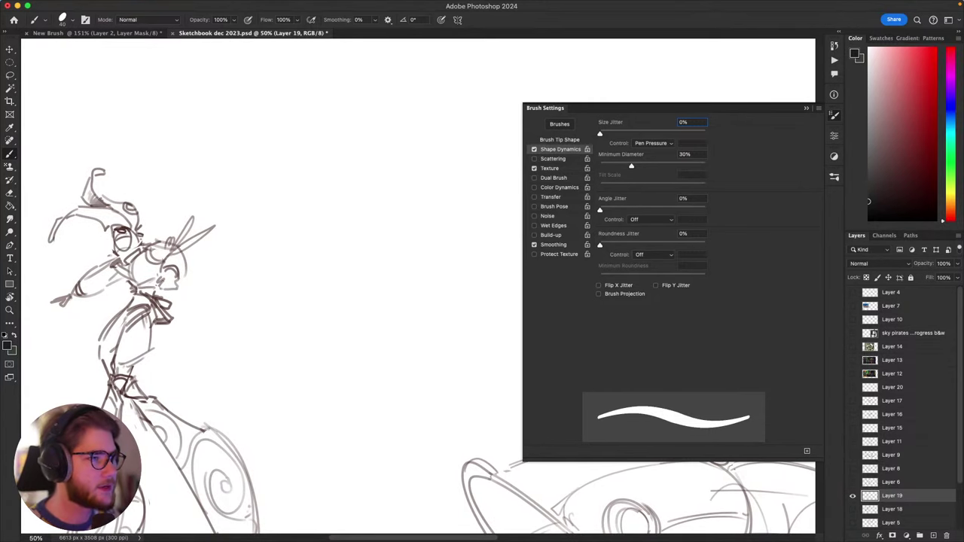
Step: Try a looping stroke in the blank area beside the stilt figure, undo it, and check the current brush preset
key("F5")
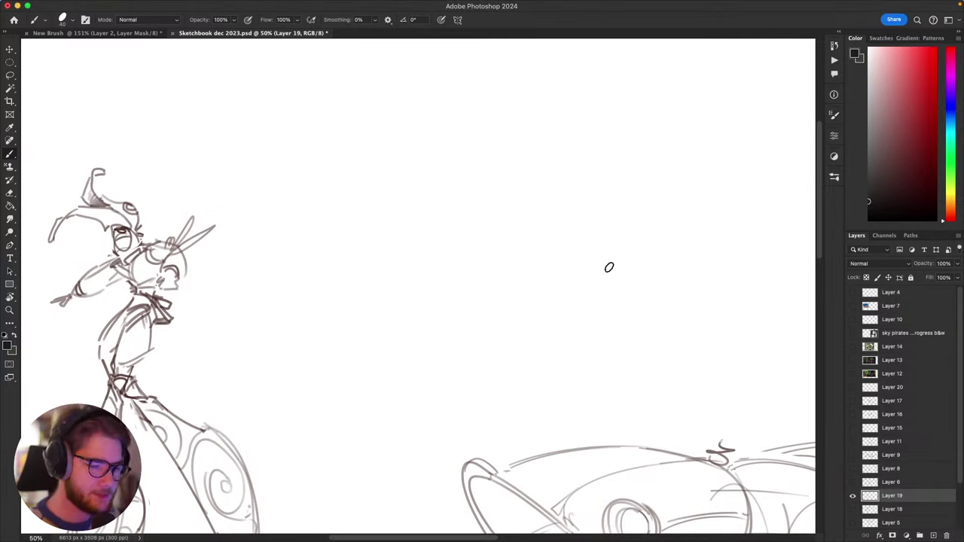
mouse_move(366, 163)
left_mouse_down()
mouse_move(390, 183)
mouse_move(487, 280)
mouse_move(292, 346)
mouse_move(408, 376)
mouse_move(577, 308)
mouse_move(646, 274)
left_mouse_up()
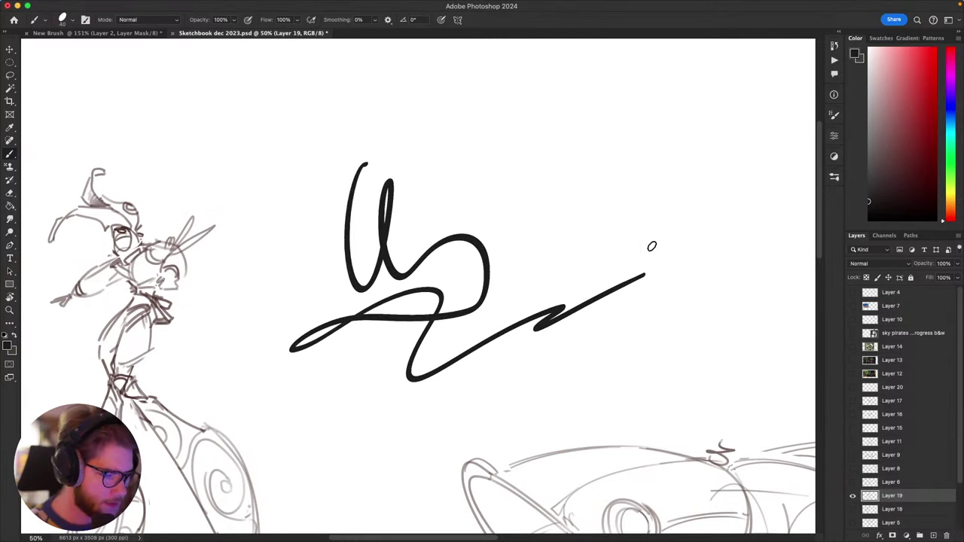
key("super+z")
right_click(413, 216)
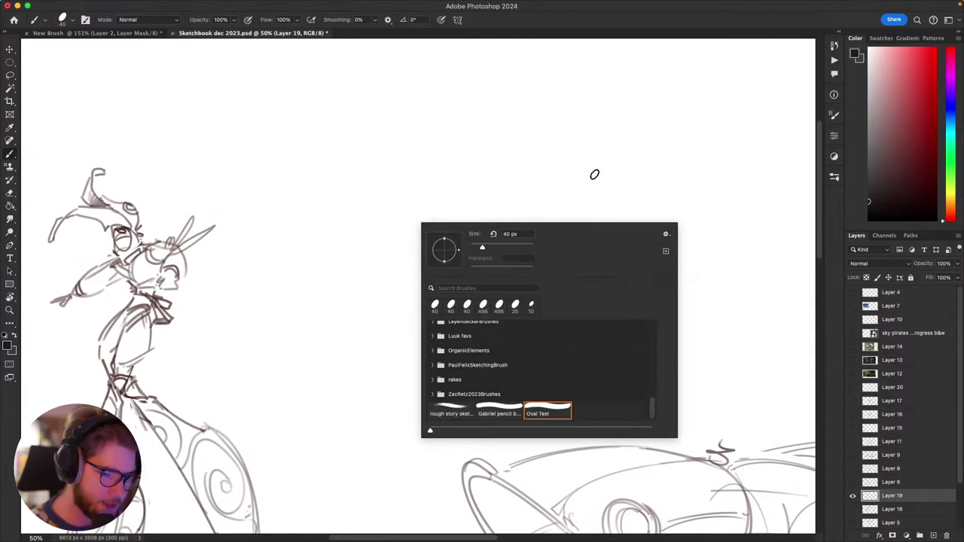
key("Escape")
Step: Set the Angle Jitter control to Pen Tilt in the brush's Shape Dynamics settings
left_click(834, 115)
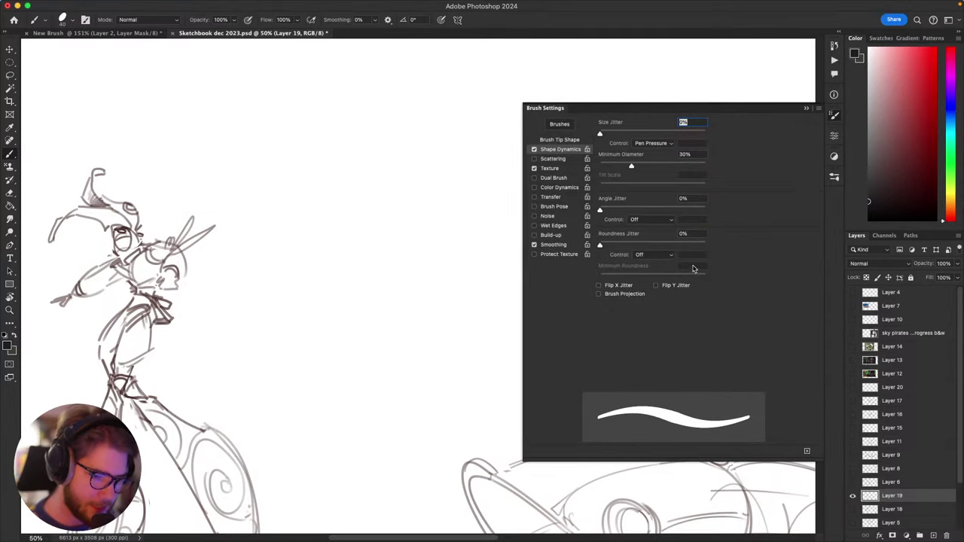
left_click(652, 219)
left_click(654, 249)
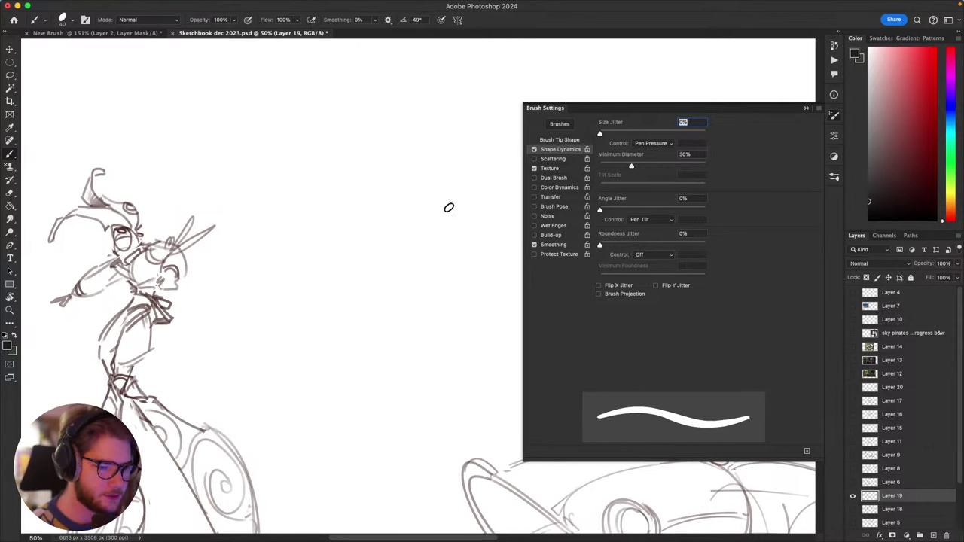
Step: Try straight, slanted and small looping strokes with the tilt-controlled angle beside the stilt figure, and undo them all
mouse_move(435, 177)
left_mouse_down()
mouse_move(428, 299)
mouse_move(365, 325)
left_mouse_up()
key("super+z")
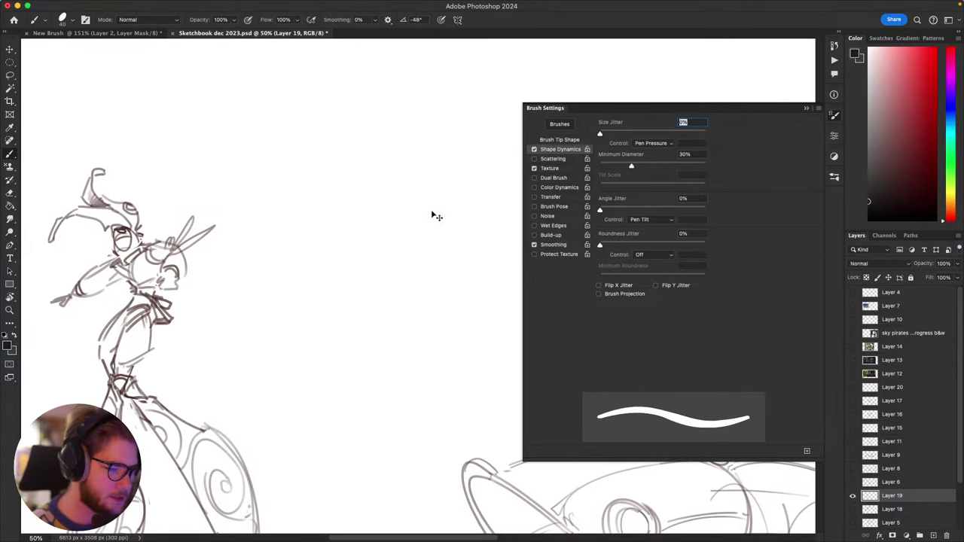
left_click_drag(338, 92, 377, 269)
key("super+z")
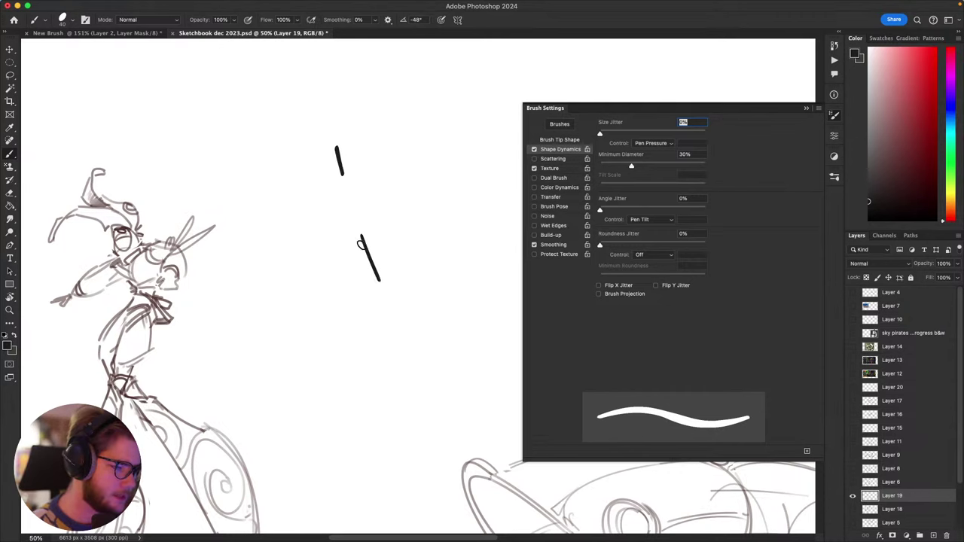
left_click_drag(327, 110, 357, 256)
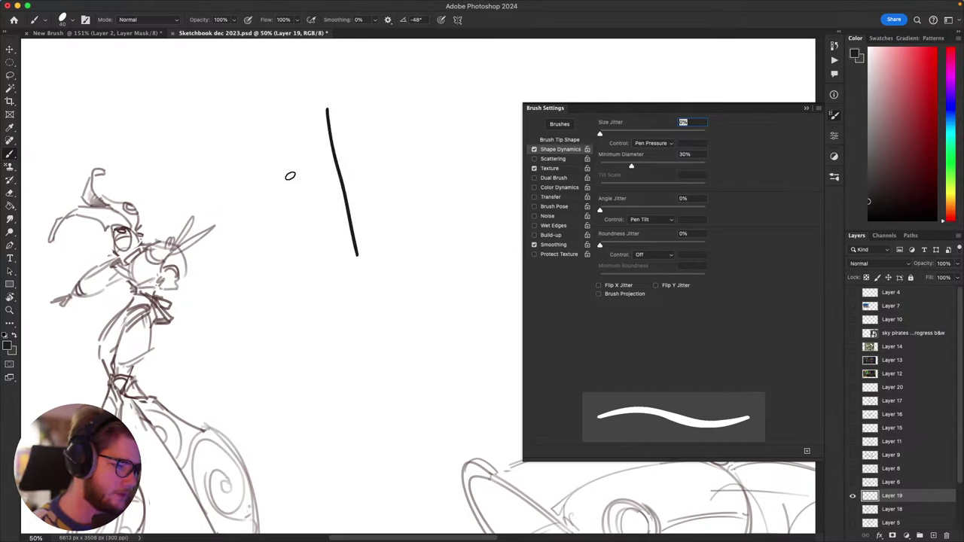
left_click_drag(291, 181, 363, 345)
key("super+z")
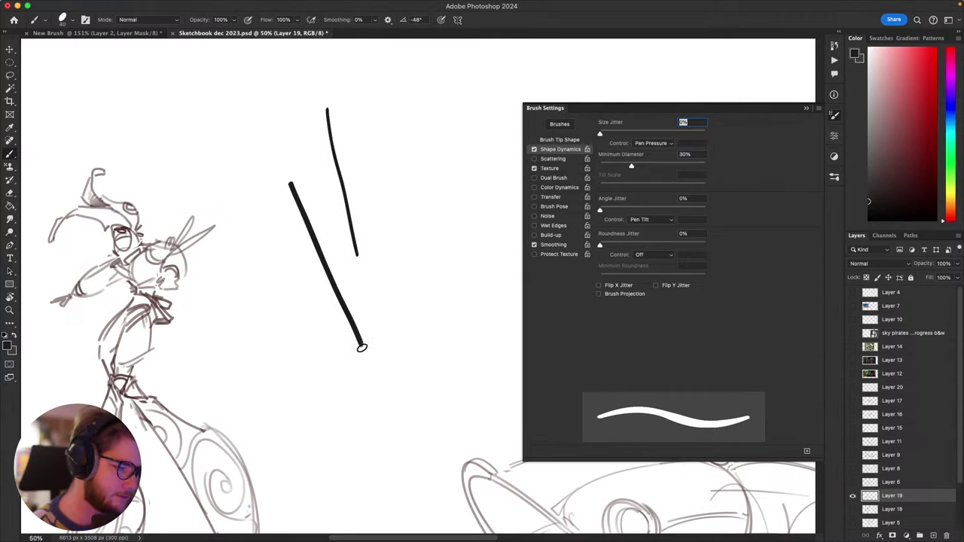
left_click_drag(364, 127, 380, 243)
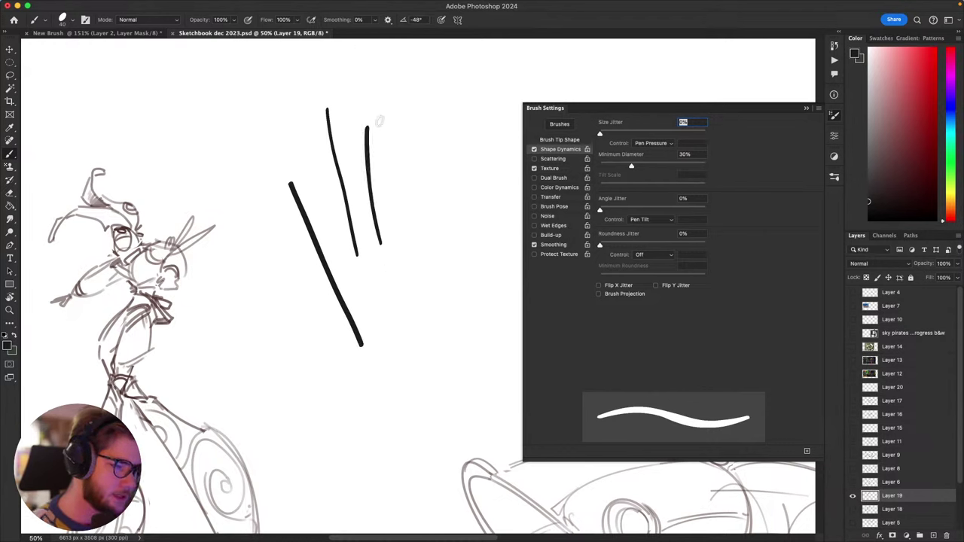
key("super+z")
mouse_move(373, 156)
left_mouse_down()
mouse_move(388, 223)
mouse_move(409, 190)
left_mouse_up()
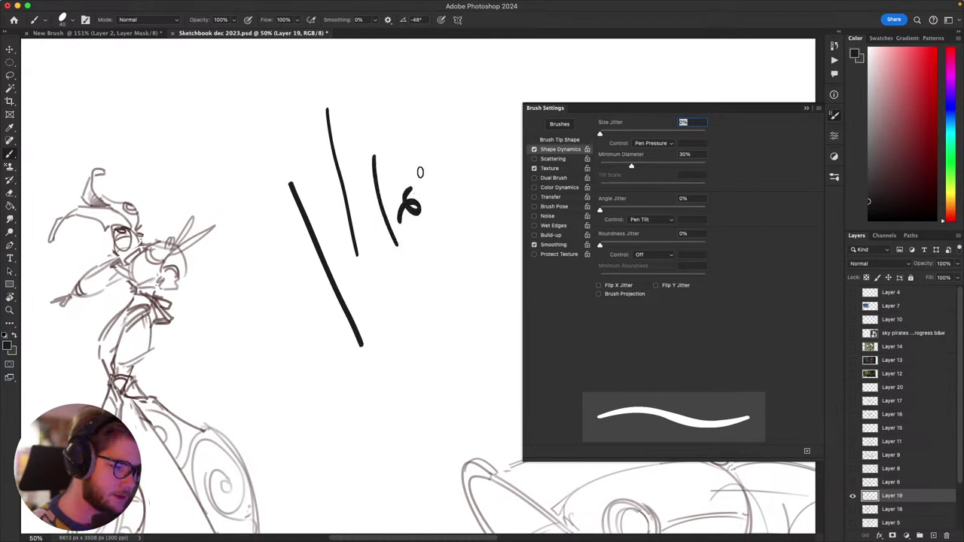
mouse_move(473, 116)
left_mouse_down()
mouse_move(427, 206)
mouse_move(435, 270)
left_mouse_up()
key("super+z")
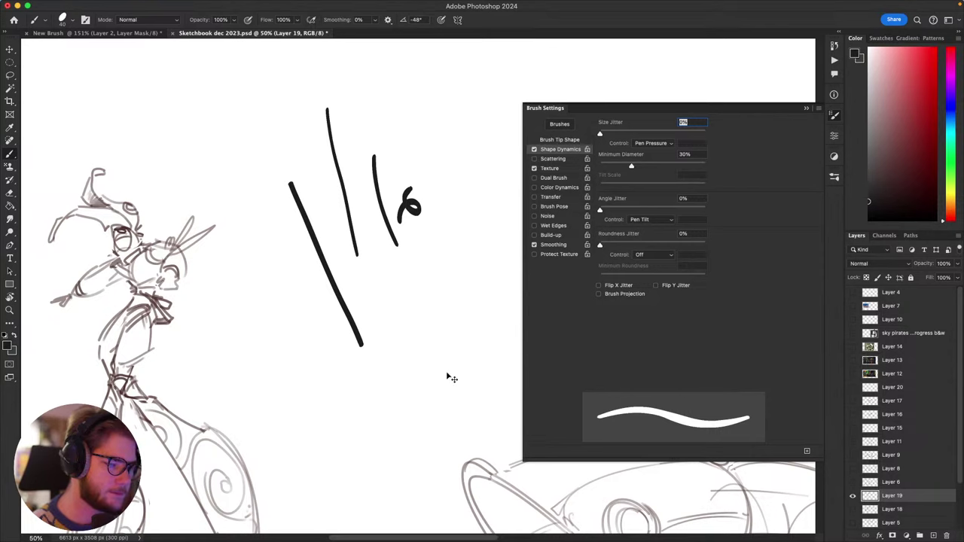
key("super+z")
key("super+z")
key("super+z")
scroll(452, 388, "right", 2)
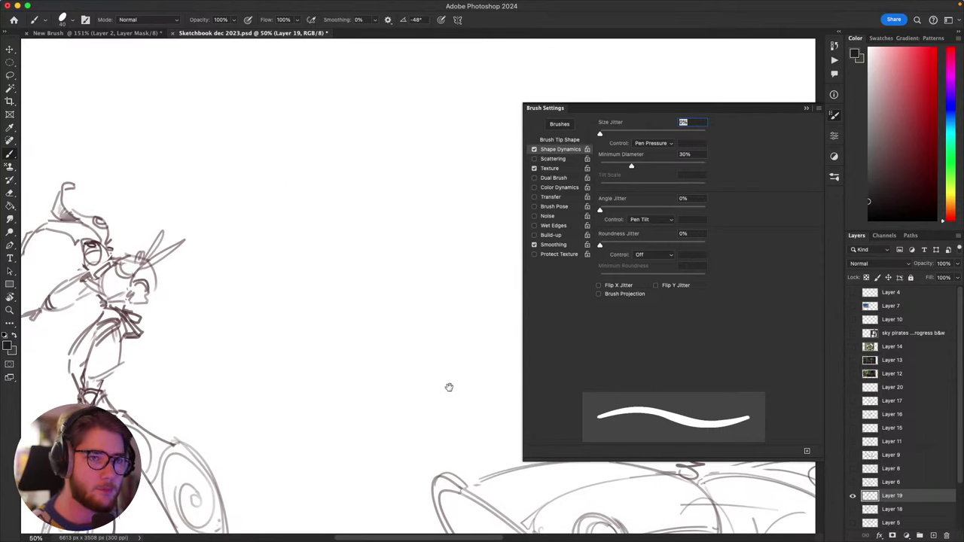
left_click_drag(475, 393, 474, 394)
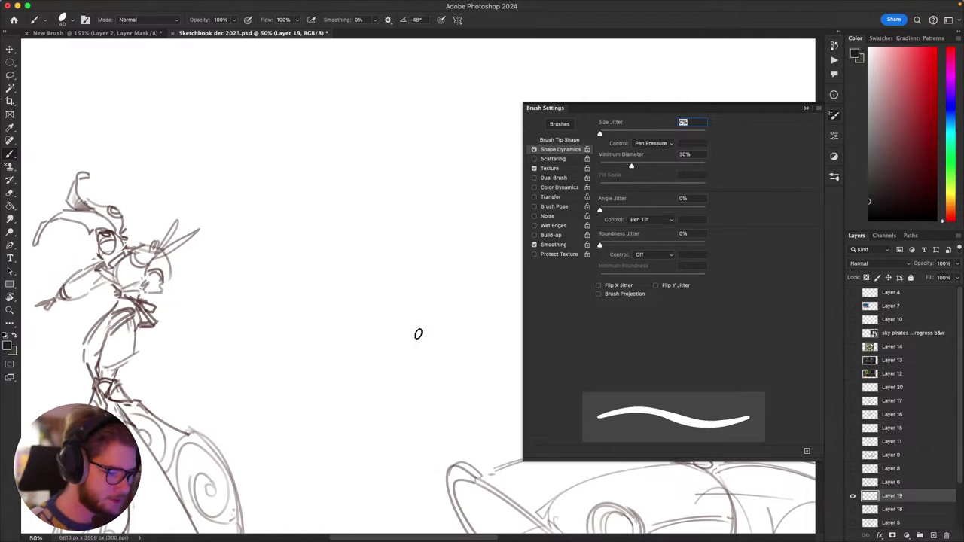
left_click_drag(471, 302, 597, 226)
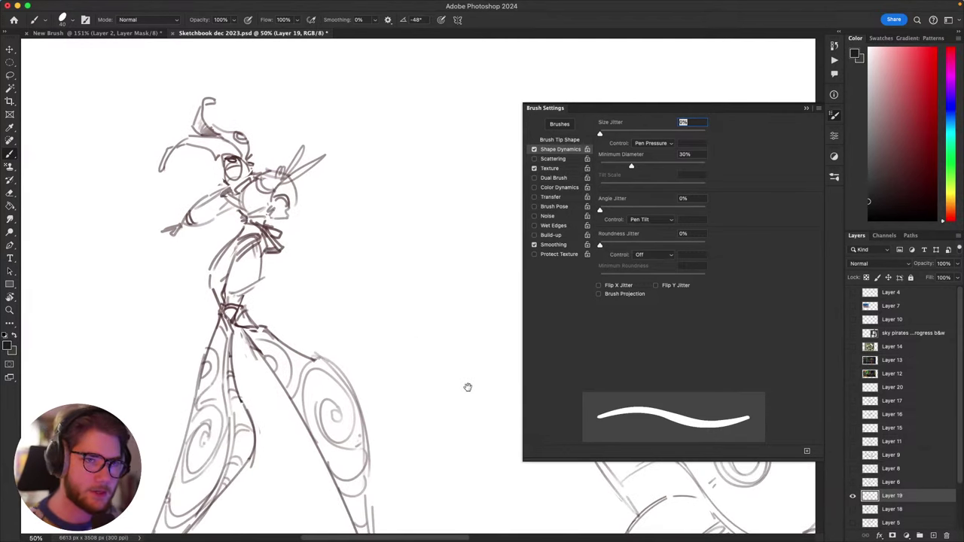
left_click_drag(468, 387, 437, 396)
mouse_move(474, 447)
left_mouse_down()
mouse_move(431, 418)
mouse_move(478, 419)
left_mouse_up()
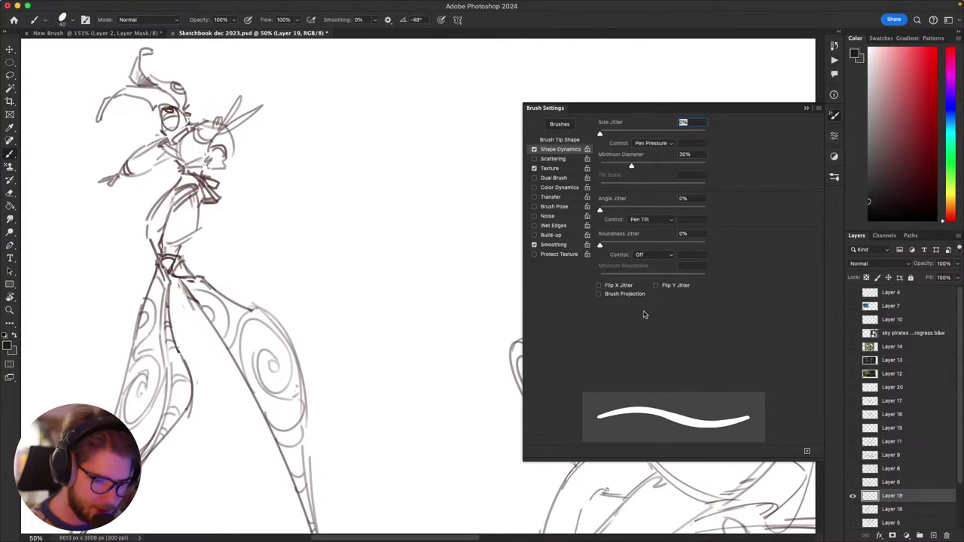
left_click(657, 257)
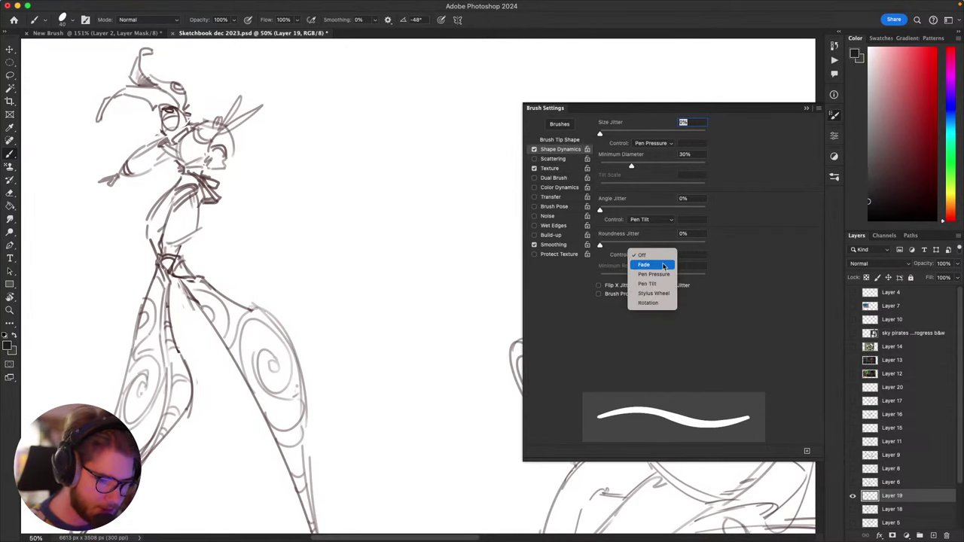
left_click(659, 257)
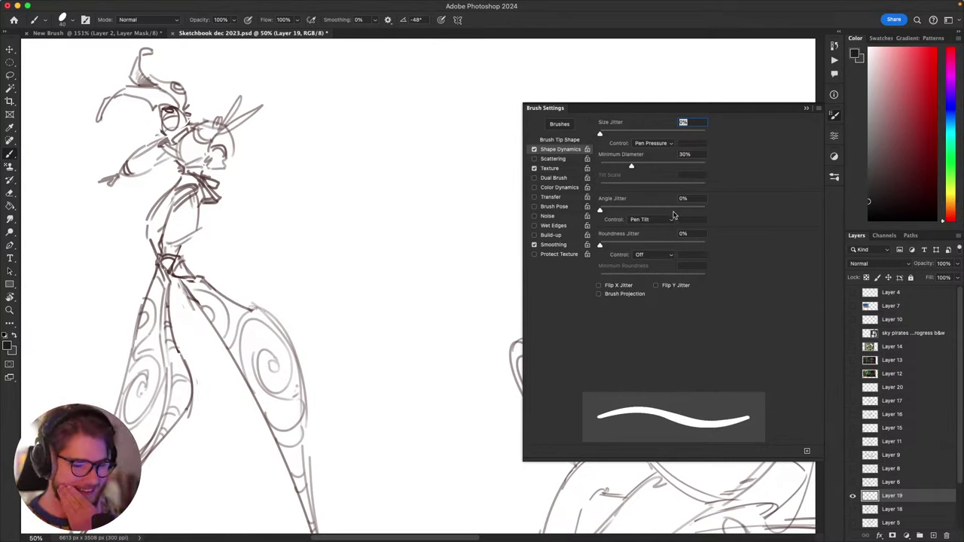
Step: Open the brush's Texture settings and look through the texture blending modes, keeping Height
left_click(556, 169)
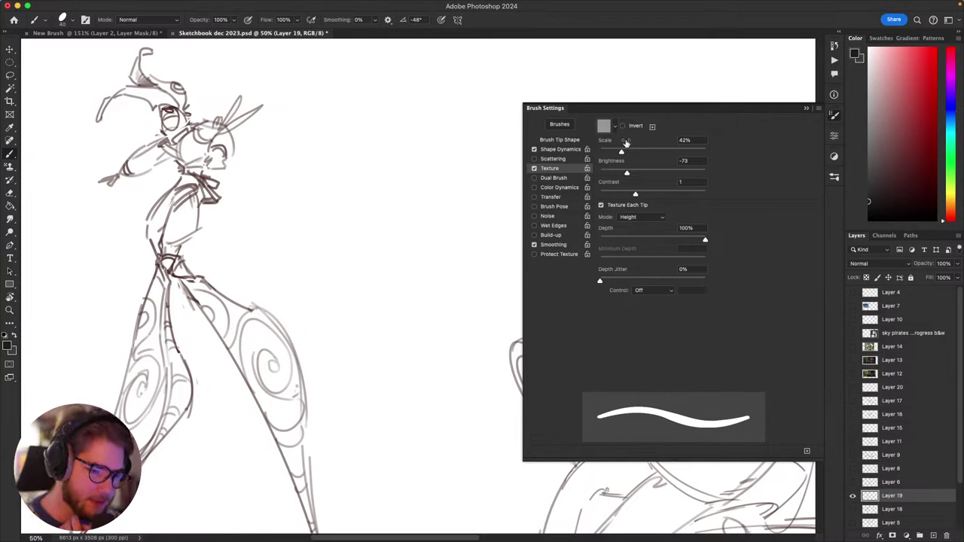
left_click(648, 219)
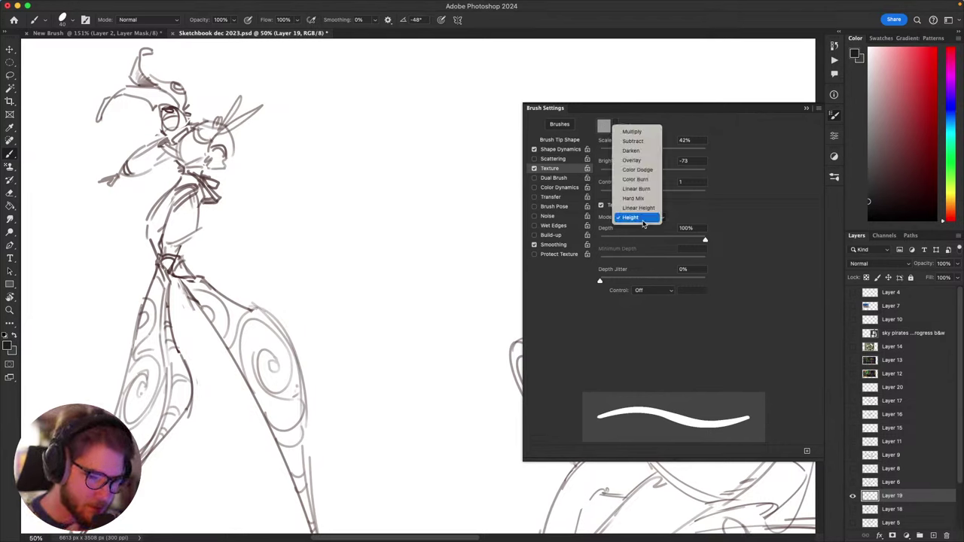
left_click(642, 219)
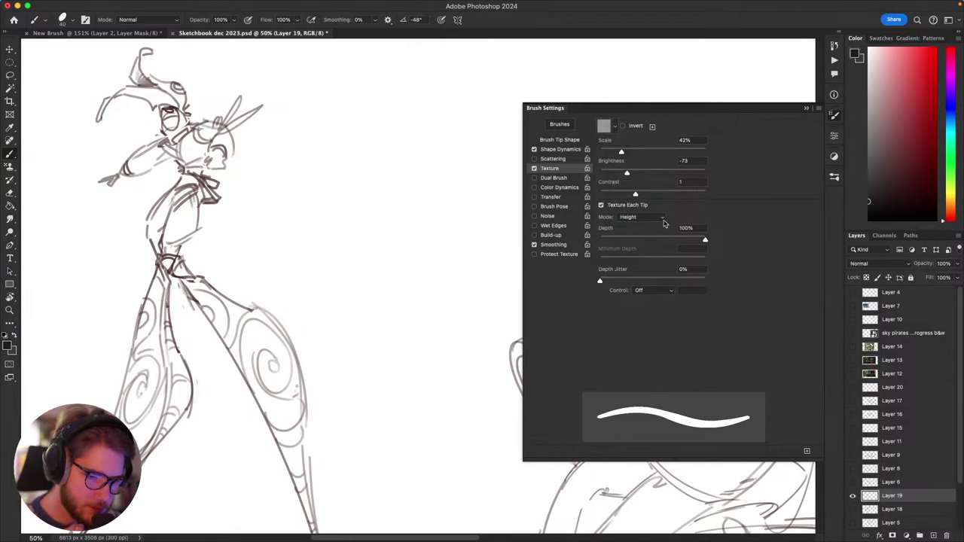
Step: Try a texture Depth of 65% with a short test stroke, undo the stroke, and return Depth to 100%
left_click_drag(705, 242, 668, 241)
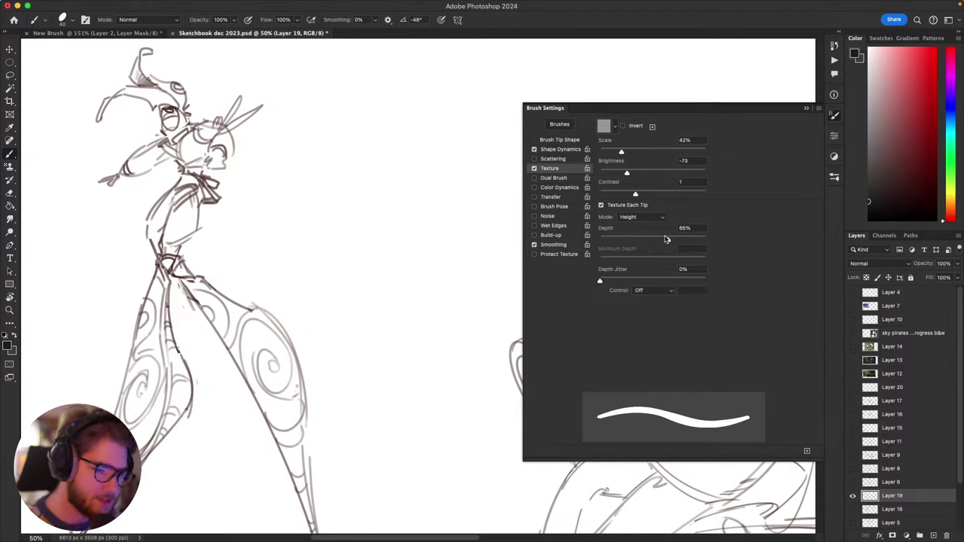
mouse_move(408, 318)
left_mouse_down()
mouse_move(387, 355)
mouse_move(438, 365)
left_mouse_up()
key("super+z")
left_click_drag(668, 239, 731, 241)
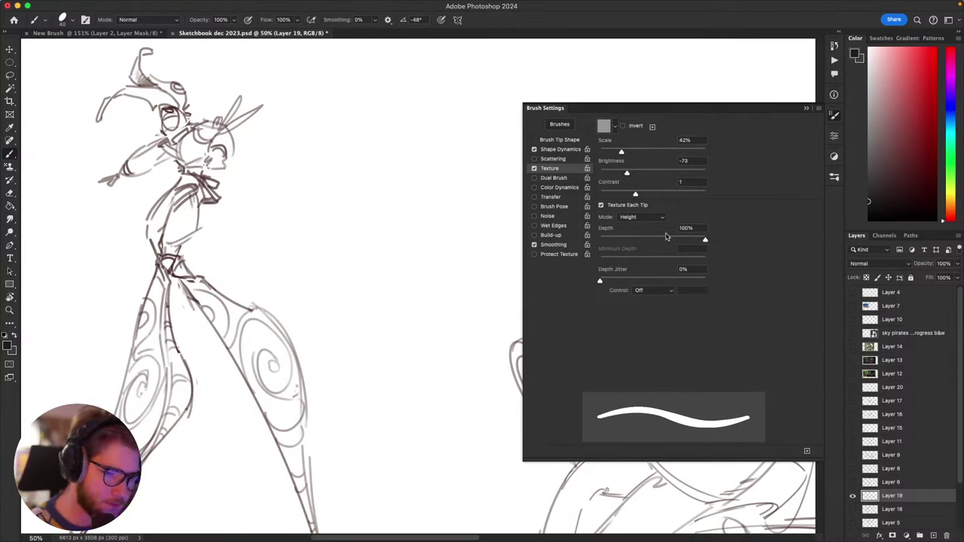
Step: Set the texture's Depth Jitter control to Pen Pressure and the depth jitter to 40%
left_click_drag(602, 284, 654, 286)
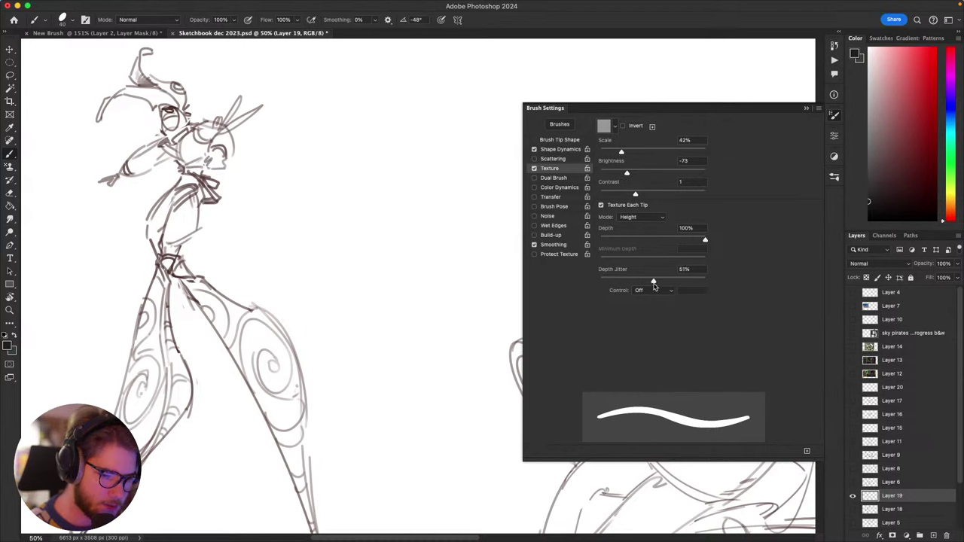
left_click(648, 291)
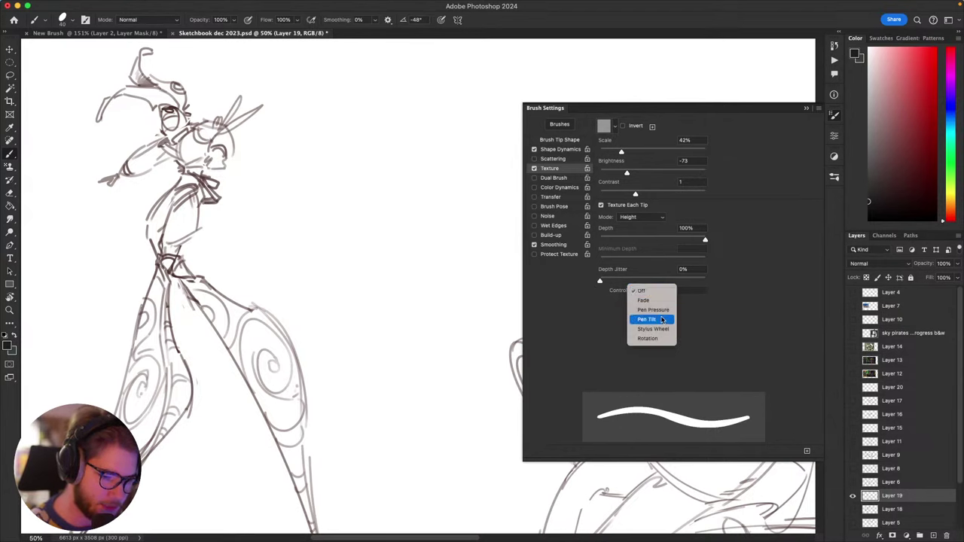
left_click(652, 310)
left_click_drag(600, 281, 638, 281)
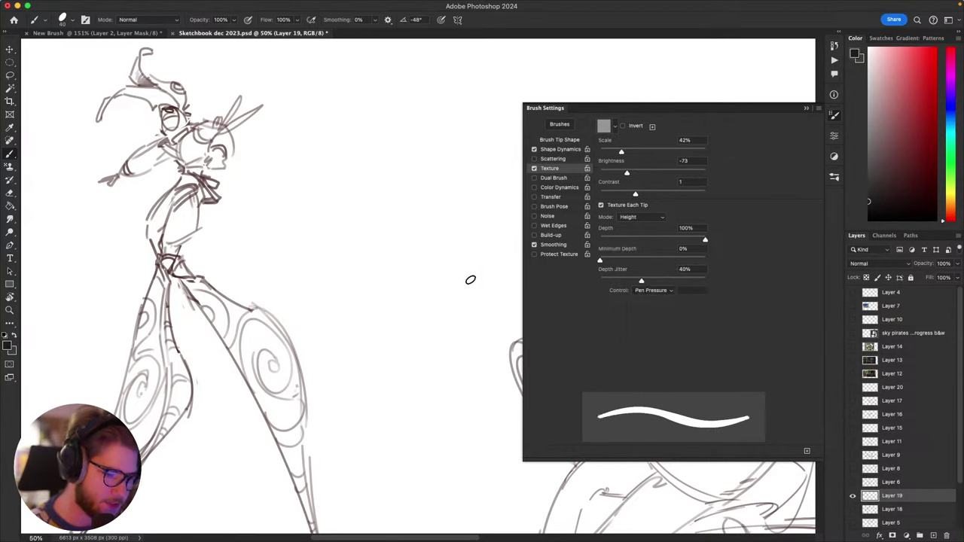
Step: Try strokes beside the stilt figure, undo them, and try out the texture's Minimum Depth and Contrast settings
mouse_move(449, 265)
left_mouse_down()
mouse_move(397, 328)
mouse_move(450, 374)
mouse_move(397, 372)
mouse_move(419, 453)
mouse_move(444, 304)
mouse_move(400, 384)
mouse_move(439, 466)
left_mouse_up()
key("ctrl+z")
key("ctrl+z")
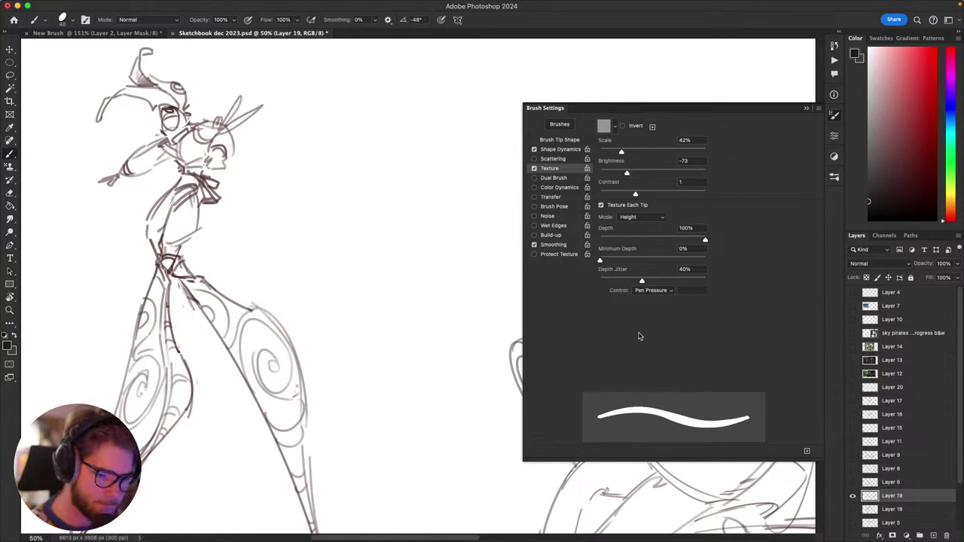
mouse_move(602, 262)
left_mouse_down()
mouse_move(634, 262)
mouse_move(586, 271)
left_mouse_up()
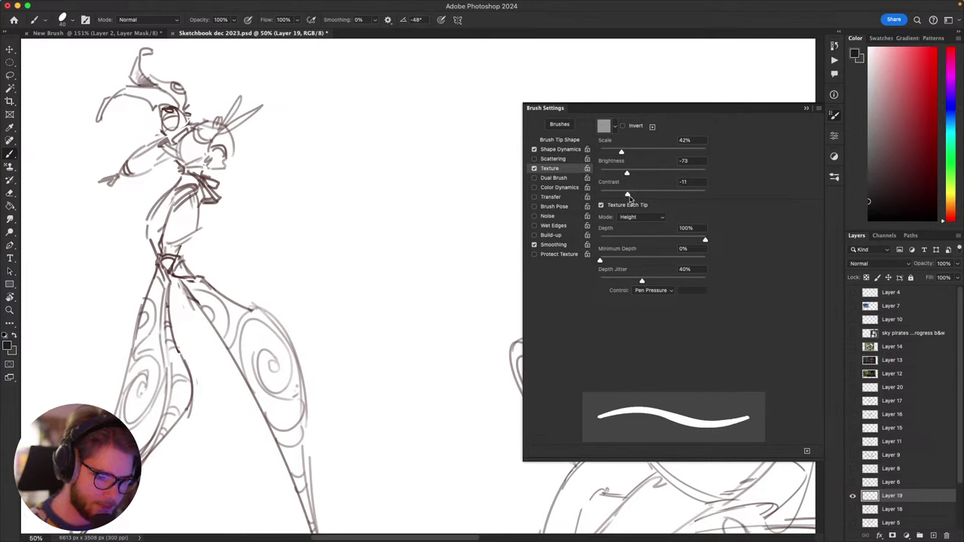
left_click_drag(634, 196, 634, 205)
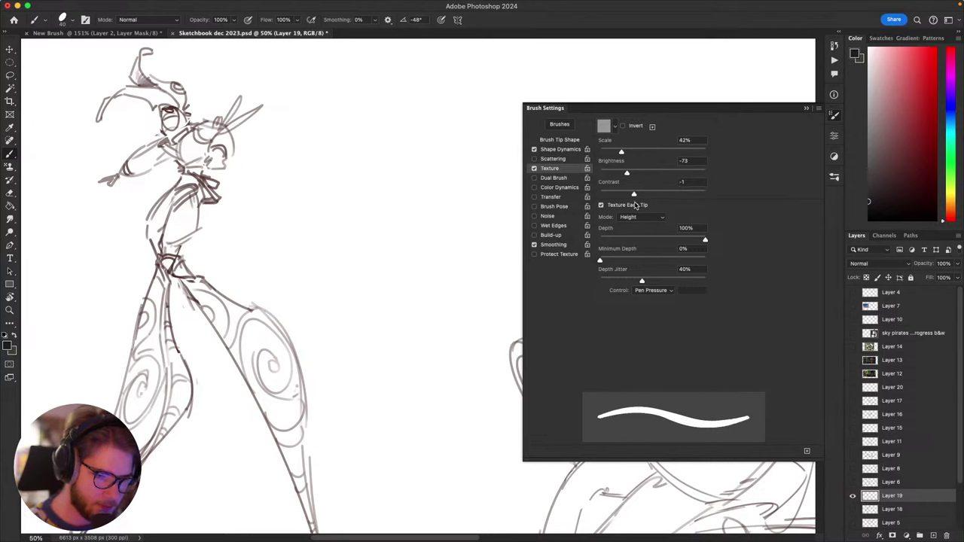
Step: Switch the brush texture to the last pattern listed below the Water folder
left_click(616, 127)
left_click(589, 205)
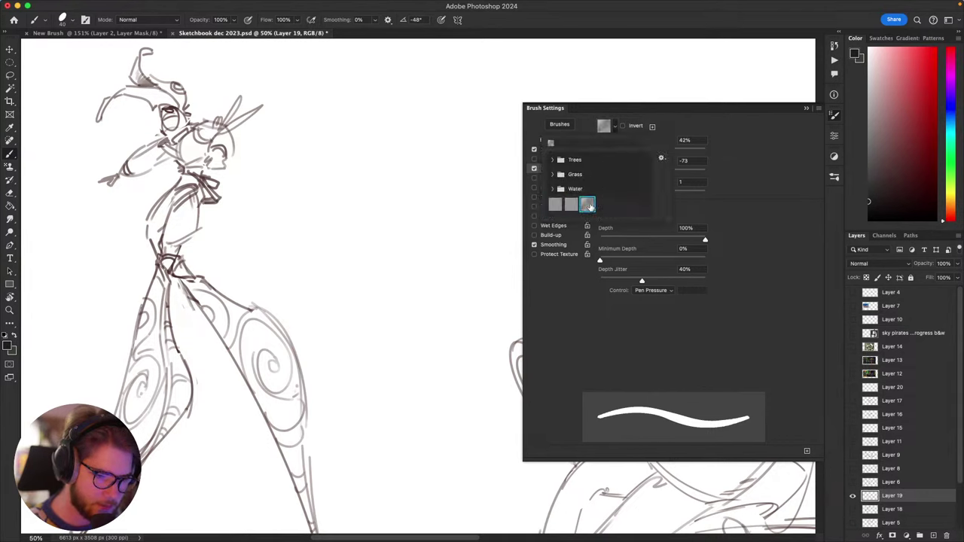
left_click(624, 344)
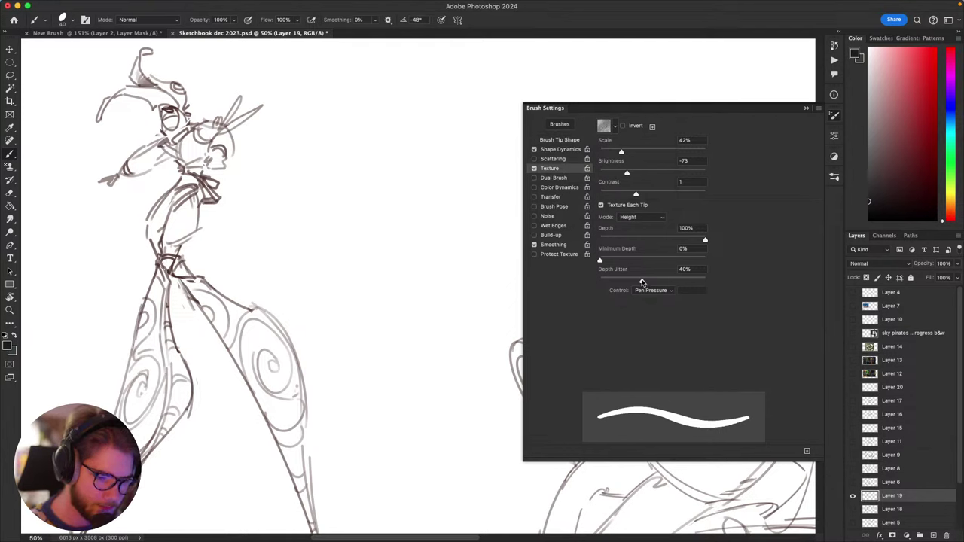
Step: Lower the texture Depth to 6%, reposition the Brush Settings window, and scribble test strokes beside the stilt figure
left_click_drag(705, 240, 603, 236)
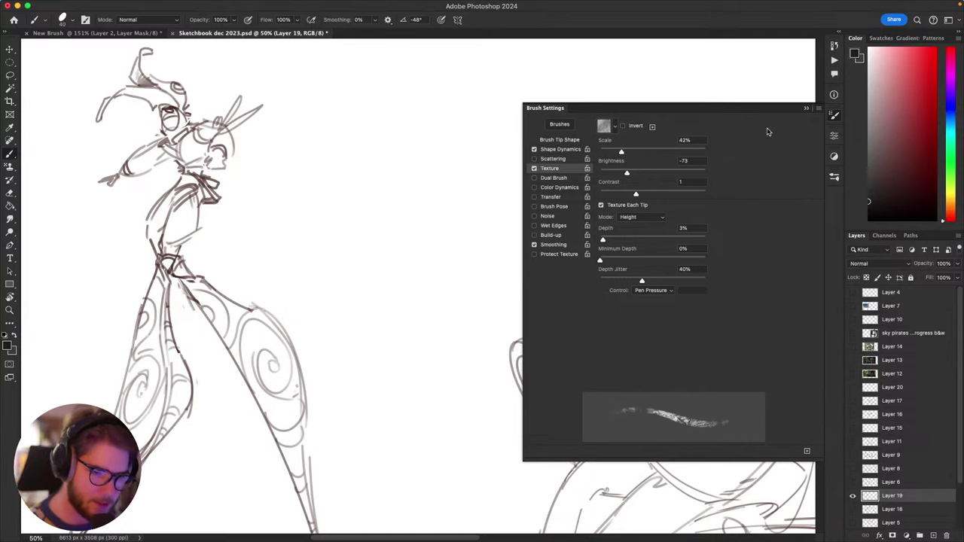
left_click_drag(769, 113, 667, 87)
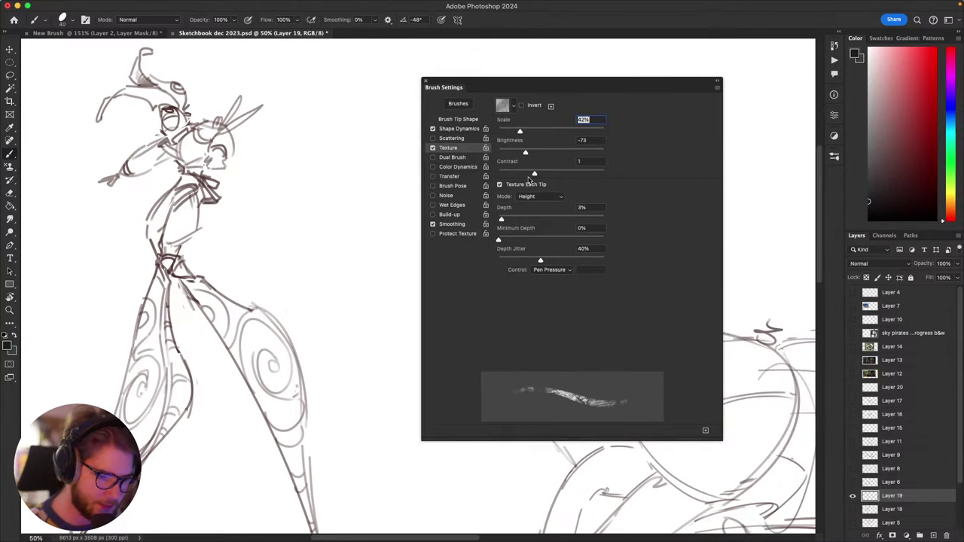
left_click_drag(502, 218, 504, 218)
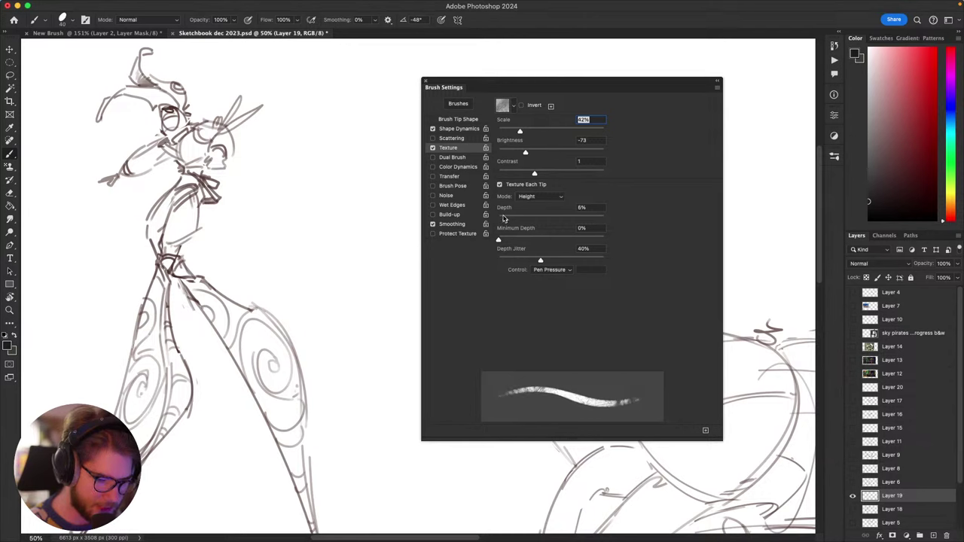
mouse_move(376, 226)
left_mouse_down()
mouse_move(344, 235)
mouse_move(374, 245)
mouse_move(392, 266)
mouse_move(359, 298)
mouse_move(377, 375)
mouse_move(374, 493)
left_mouse_up()
Step: Reduce the texture Scale to 1% and draw more curved test strokes above the scribble
mouse_move(519, 131)
left_mouse_down()
mouse_move(547, 130)
mouse_move(498, 131)
left_mouse_up()
mouse_move(385, 204)
left_mouse_down()
mouse_move(397, 274)
mouse_move(416, 326)
mouse_move(388, 228)
mouse_move(330, 181)
mouse_move(335, 317)
mouse_move(305, 262)
mouse_move(381, 127)
left_mouse_up()
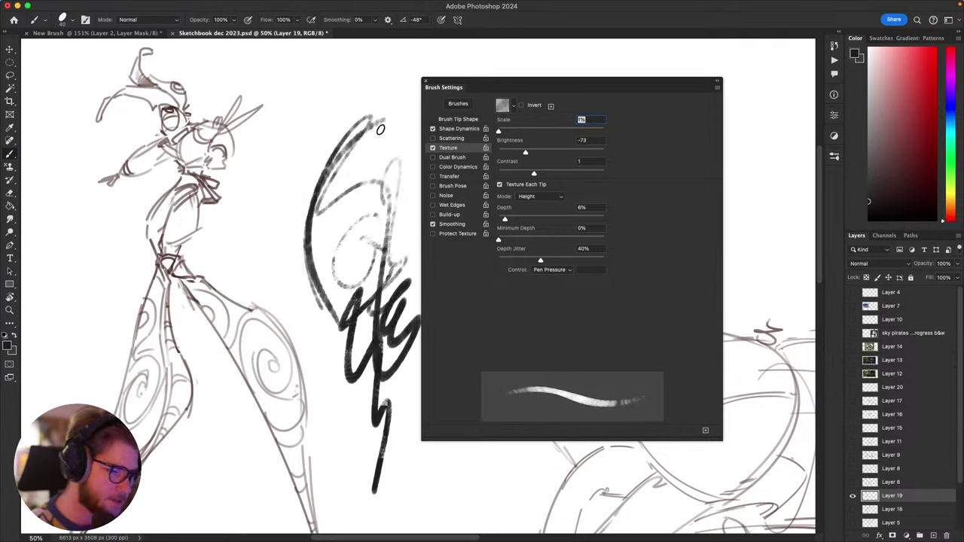
Step: Undo the latest curved test strokes, then try several more strokes above the scribble and undo each of them
key("super+z")
key("super+z")
left_click_drag(320, 113, 315, 166)
left_click_drag(337, 218, 364, 240)
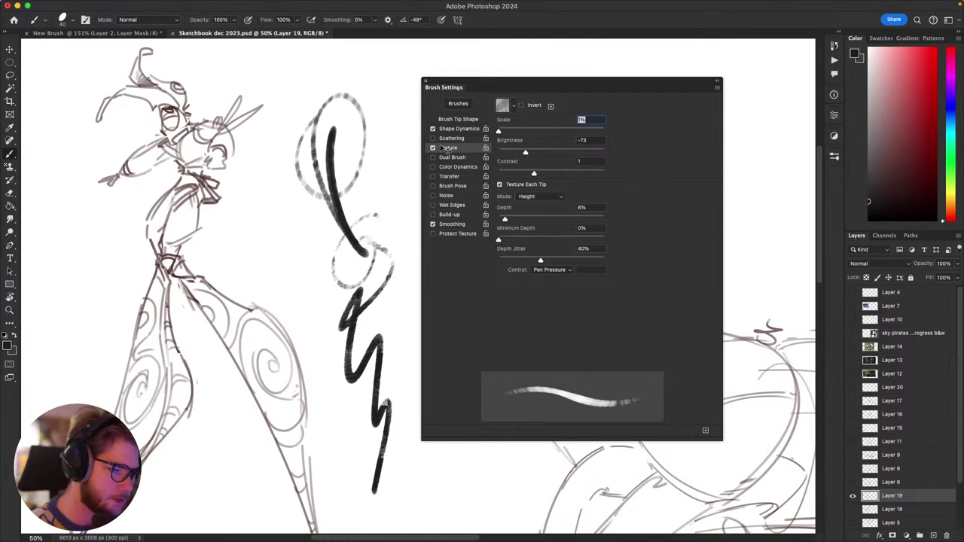
key("super+z")
mouse_move(365, 136)
left_mouse_down()
mouse_move(319, 260)
mouse_move(357, 354)
left_mouse_up()
key("ctrl+z")
mouse_move(340, 172)
left_mouse_down()
mouse_move(325, 198)
mouse_move(355, 258)
left_mouse_up()
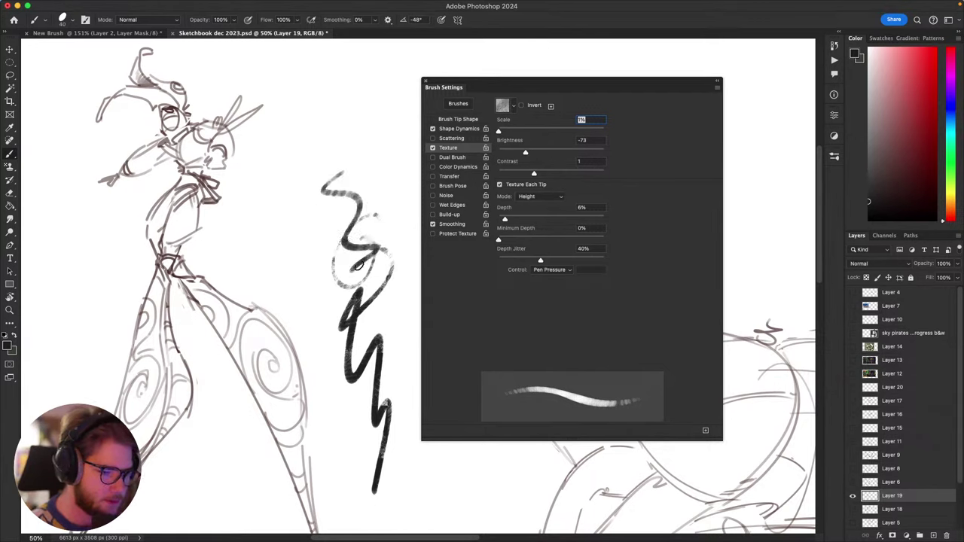
key("ctrl+z")
mouse_move(332, 220)
left_mouse_down()
mouse_move(354, 270)
mouse_move(304, 189)
left_mouse_up()
key("super+z")
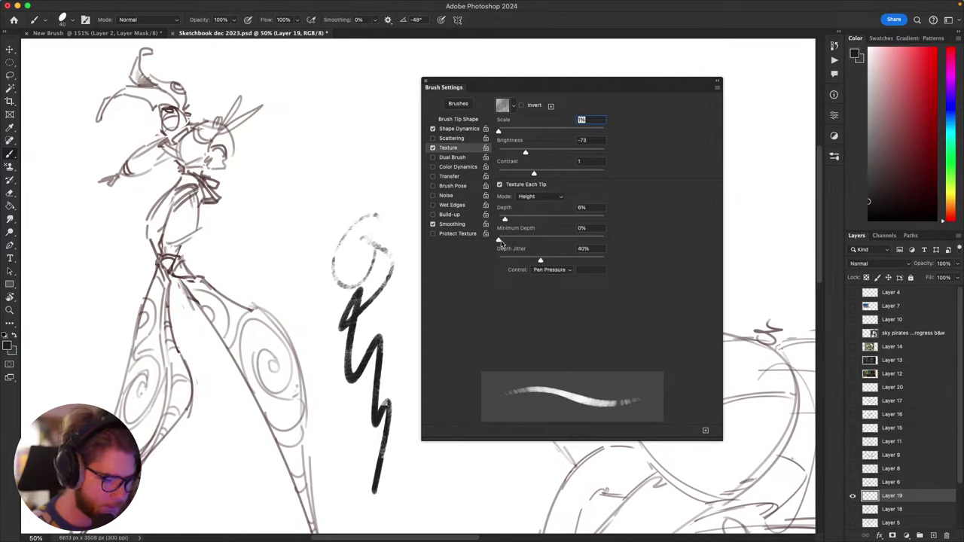
Step: Set the texture's Minimum Depth to 52%, Depth to 8% and Scale to 84%, and try loop strokes above the scribble
left_click_drag(498, 242, 554, 262)
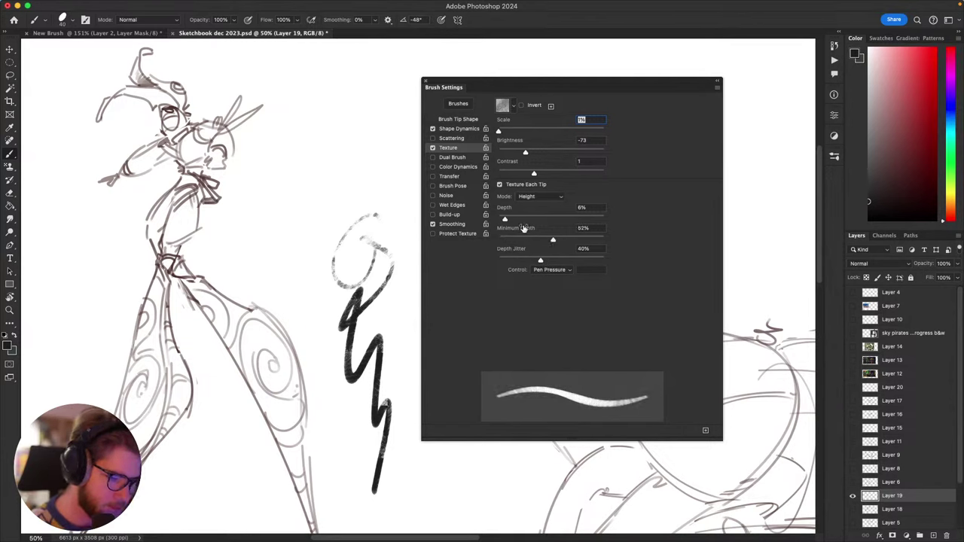
left_click_drag(505, 218, 507, 219)
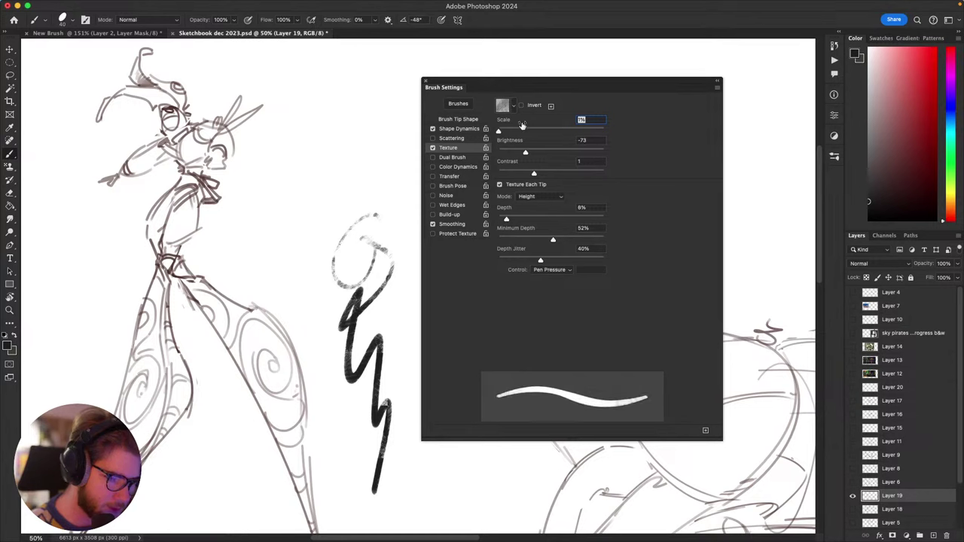
left_click_drag(501, 131, 541, 144)
mouse_move(366, 200)
left_mouse_down()
mouse_move(363, 165)
mouse_move(360, 208)
left_mouse_up()
mouse_move(362, 209)
left_mouse_down()
mouse_move(382, 192)
mouse_move(405, 472)
left_mouse_up()
key("super+z")
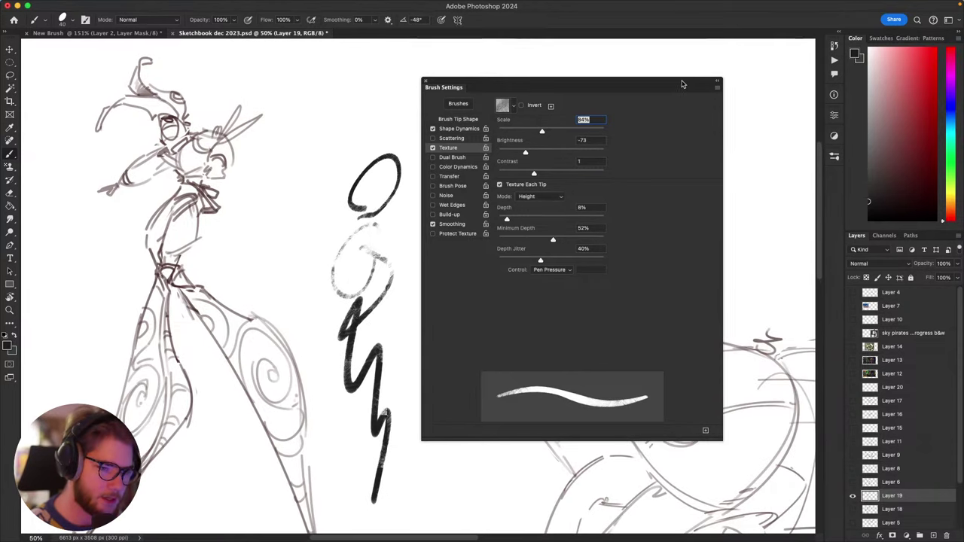
Step: Move the Brush Settings window off the test strokes, lasso and delete them, deselect, and return to the Brush tool
left_click_drag(527, 88, 666, 89)
key("l")
mouse_move(443, 149)
left_mouse_down()
mouse_move(362, 135)
mouse_move(420, 506)
mouse_move(437, 482)
left_mouse_up()
key("BackSpace")
key("super+d")
key("b")
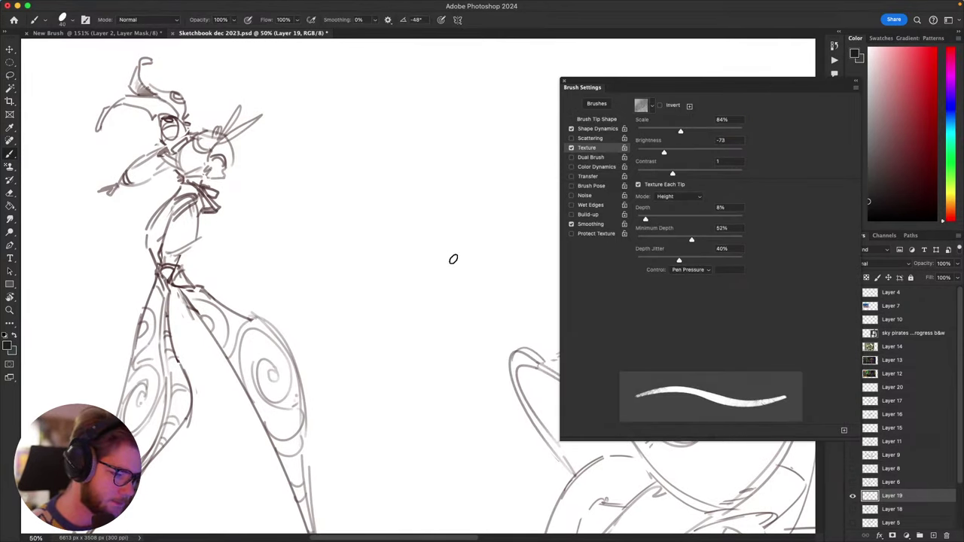
Step: Try large looping and zigzag strokes in the cleared space beside the stilt figure, undoing each one
mouse_move(444, 175)
left_mouse_down()
mouse_move(322, 233)
mouse_move(452, 226)
mouse_move(450, 277)
mouse_move(397, 462)
left_mouse_up()
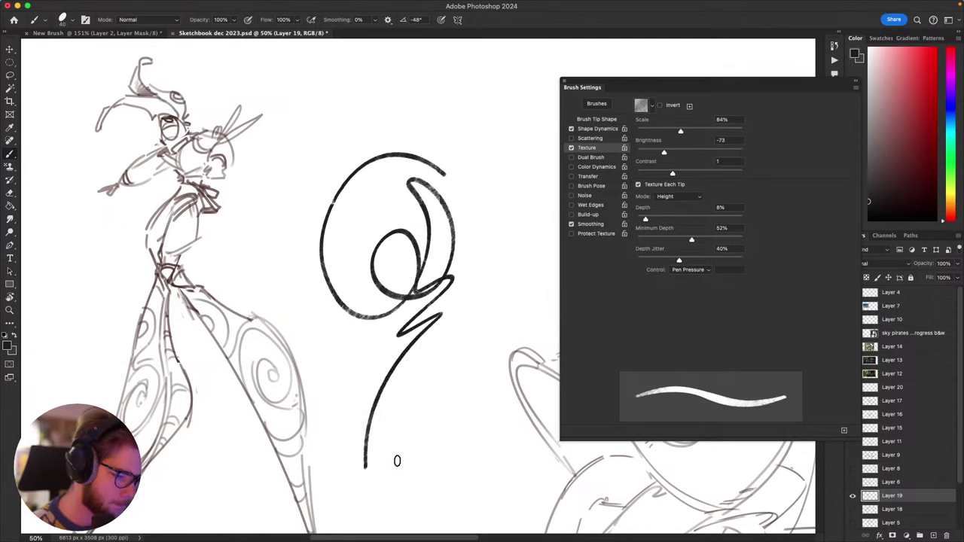
key("super+z")
mouse_move(401, 163)
left_mouse_down()
mouse_move(374, 175)
mouse_move(357, 218)
mouse_move(443, 259)
left_mouse_up()
mouse_move(445, 189)
left_mouse_down()
mouse_move(389, 276)
mouse_move(408, 326)
left_mouse_up()
key("super+z")
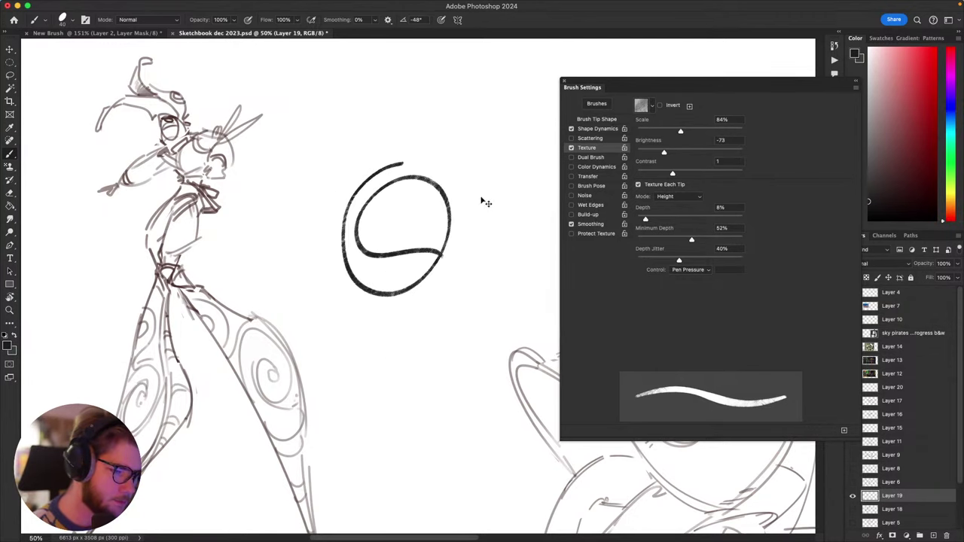
key("super+z")
mouse_move(435, 111)
left_mouse_down()
mouse_move(427, 195)
mouse_move(435, 142)
left_mouse_up()
key("ctrl+z")
mouse_move(379, 192)
left_mouse_down()
mouse_move(355, 221)
mouse_move(444, 475)
left_mouse_up()
key("ctrl+z")
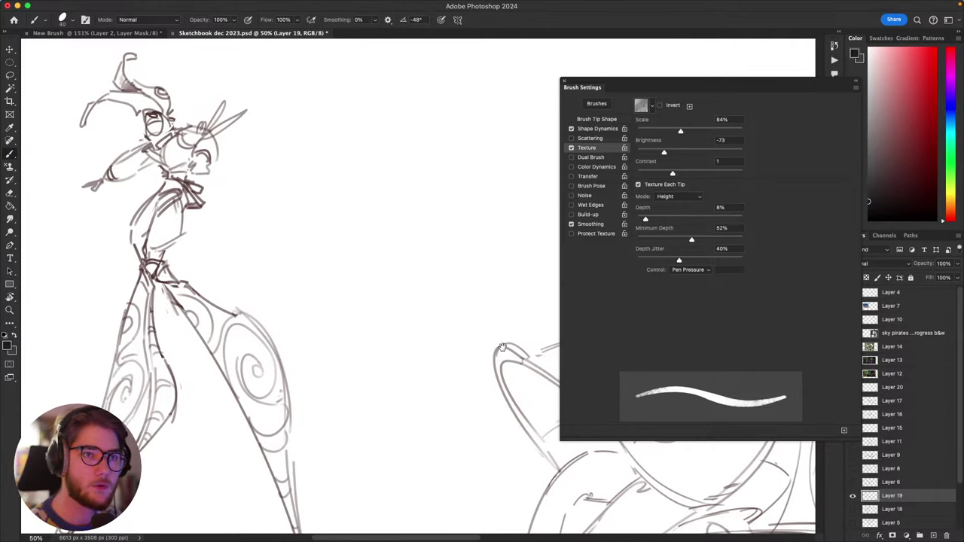
Step: Try a few short strokes in the blank area between the two sketches and undo them
left_click_drag(508, 388, 511, 387)
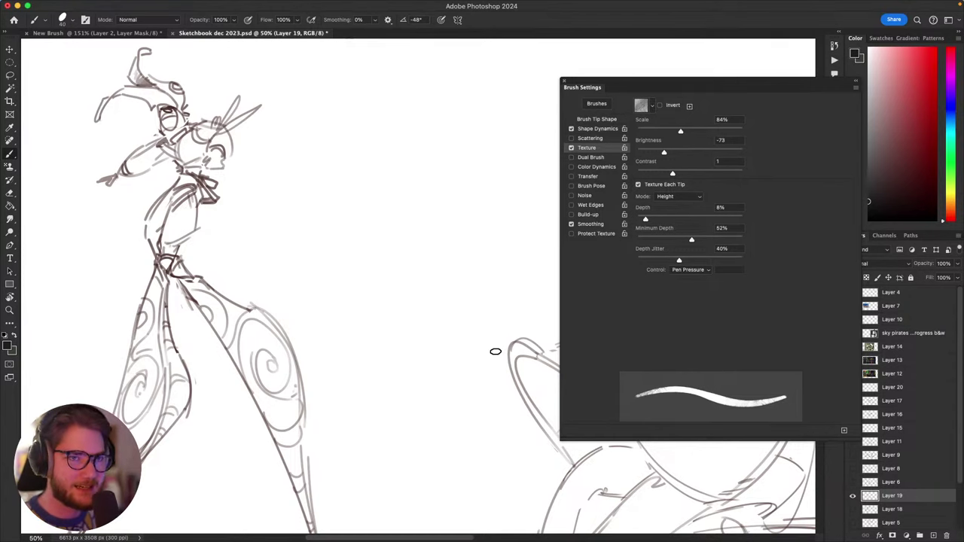
mouse_move(497, 278)
left_mouse_down()
mouse_move(516, 258)
mouse_move(429, 356)
left_mouse_up()
left_click_drag(494, 331, 498, 348)
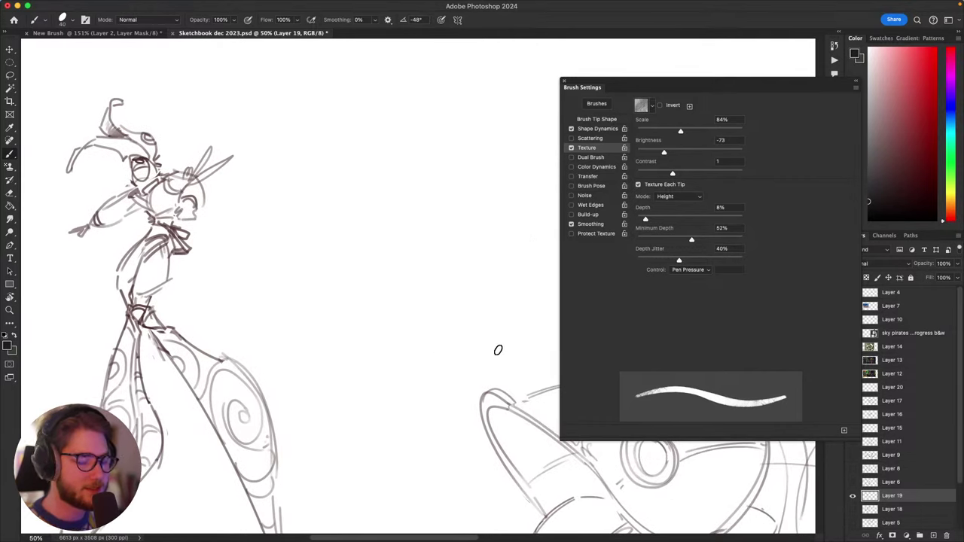
left_click_drag(493, 249, 416, 279)
key("super+z")
left_click_drag(452, 236, 458, 257)
key("super+z")
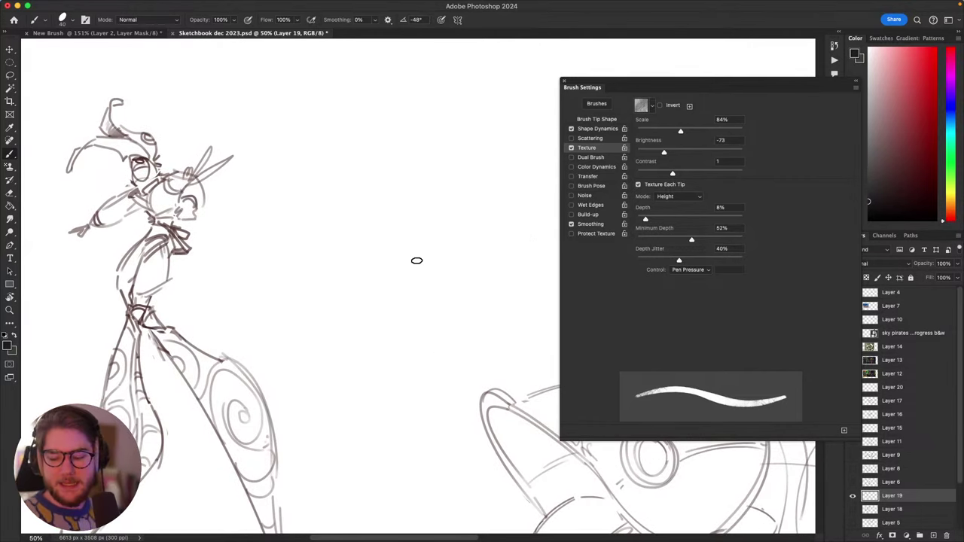
Step: Close and reopen the Brush Settings window, move it over the stilt figure, and try a stroke in the freed space
key("F5")
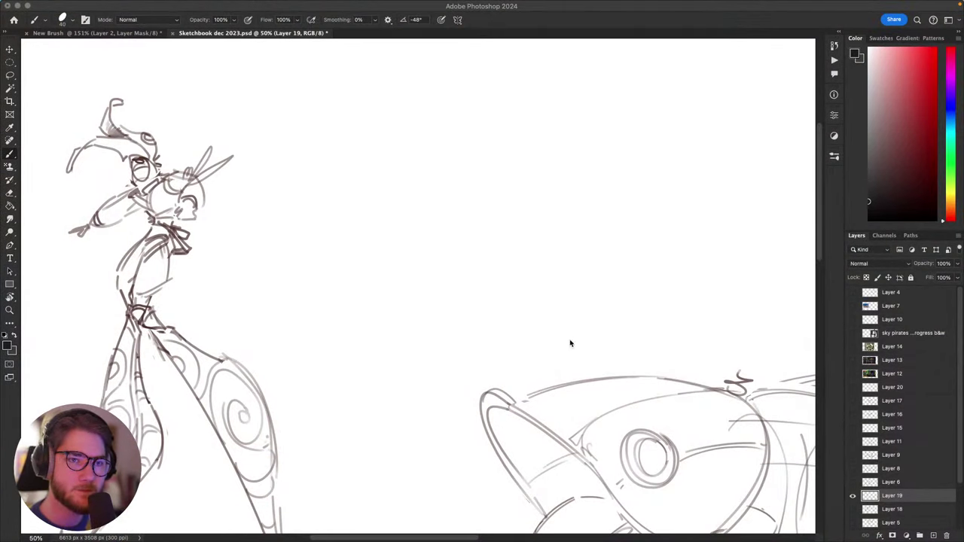
key("F5")
left_click_drag(817, 81, 444, 79)
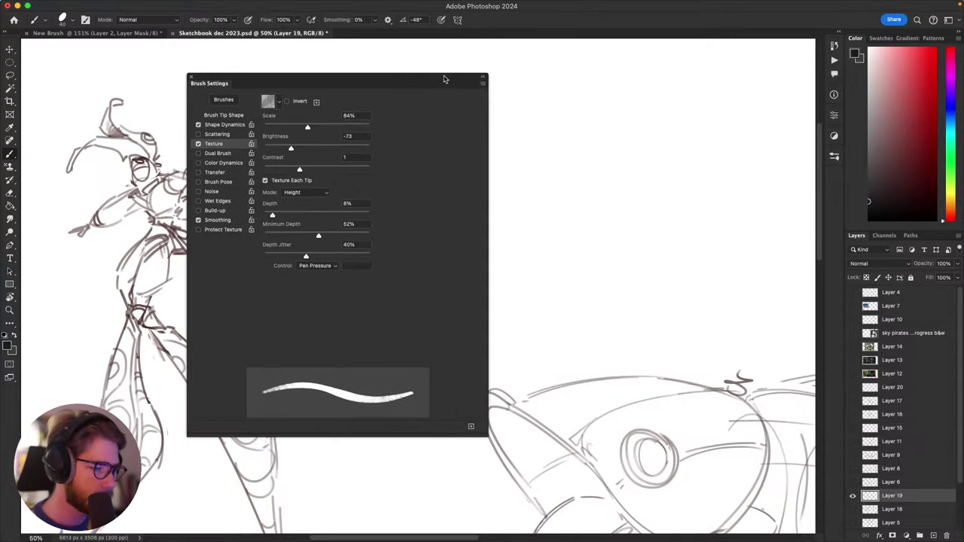
mouse_move(589, 223)
left_mouse_down()
mouse_move(605, 179)
mouse_move(653, 234)
mouse_move(612, 324)
left_mouse_up()
key("super+z")
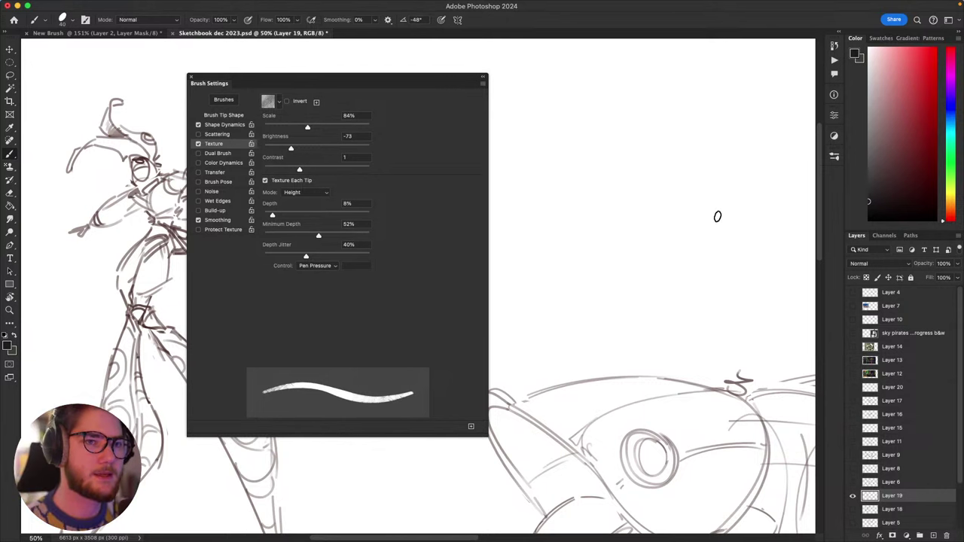
Step: Reduce the brush size to 10 and try a short stroke above the creature sketch, undoing it
mouse_move(728, 235)
left_mouse_down()
mouse_move(699, 245)
mouse_move(691, 265)
mouse_move(704, 271)
left_mouse_up()
scroll(708, 273, "left", 3)
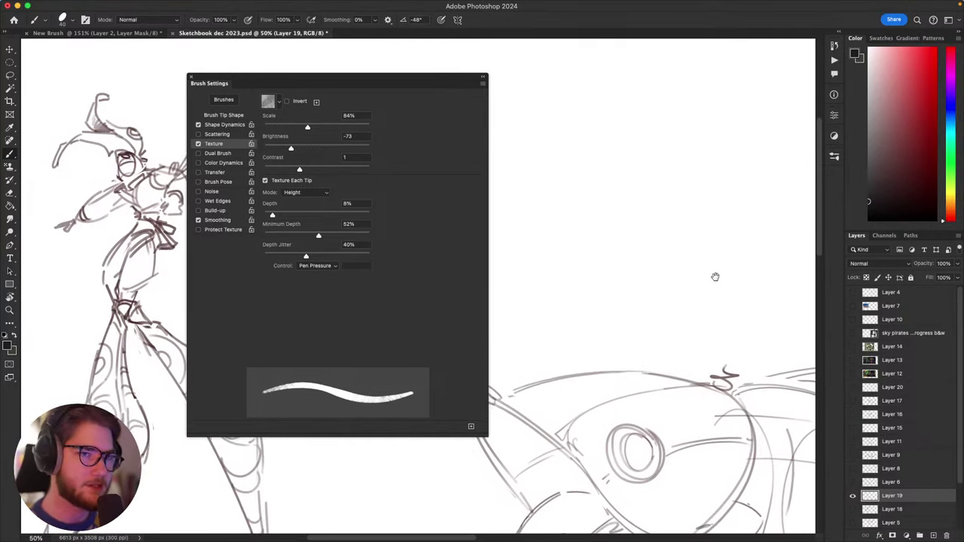
scroll(719, 211, "left", 2)
key("[")
key("[")
key("[")
key("[")
key("[")
key("[")
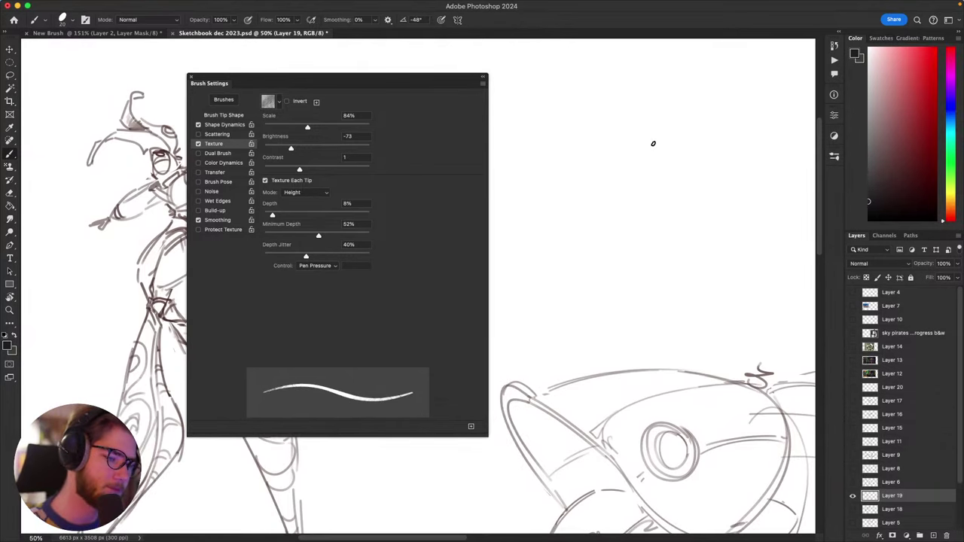
mouse_move(655, 135)
left_mouse_down()
mouse_move(607, 211)
mouse_move(680, 171)
mouse_move(675, 135)
left_mouse_up()
key("super+z")
key("super+z")
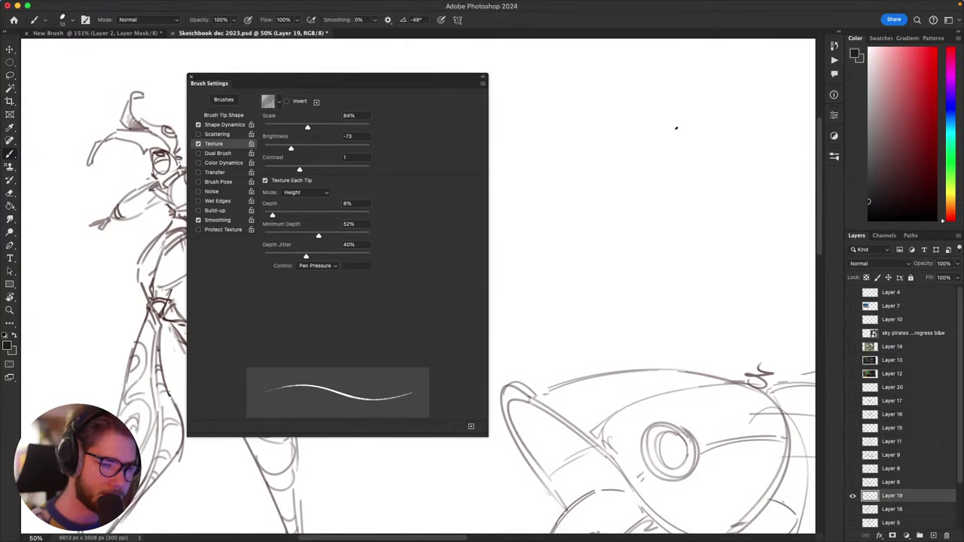
Step: Draw a thin circular head outline above the creature sketch, undoing unsatisfactory attempts
mouse_move(613, 146)
left_mouse_down()
mouse_move(665, 179)
mouse_move(592, 223)
mouse_move(583, 287)
mouse_move(630, 292)
mouse_move(663, 350)
left_mouse_up()
key("super+z")
mouse_move(681, 130)
left_mouse_down()
mouse_move(661, 202)
mouse_move(640, 144)
left_mouse_up()
key("super+z")
mouse_move(685, 142)
left_mouse_down()
mouse_move(667, 132)
mouse_move(663, 241)
left_mouse_up()
key("super+z")
Step: Draw an angular eye with a dark filled corner inside the head circle, undoing the unwanted attempts
left_click_drag(659, 170, 601, 234)
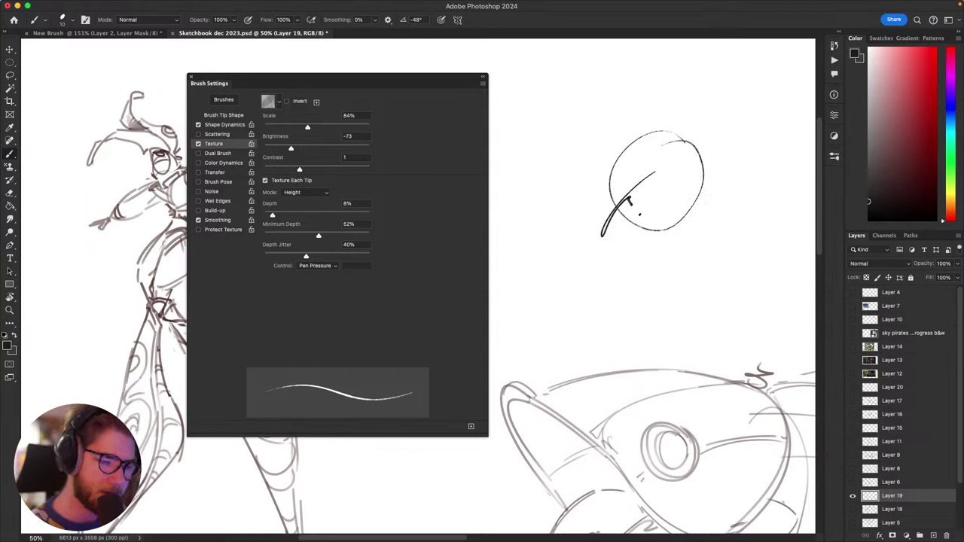
key("super+z")
mouse_move(631, 193)
left_mouse_down()
mouse_move(665, 182)
mouse_move(648, 200)
mouse_move(658, 175)
mouse_move(650, 161)
mouse_move(659, 184)
mouse_move(674, 166)
mouse_move(644, 182)
mouse_move(657, 190)
mouse_move(673, 169)
left_mouse_up()
key("super+z")
key("super+z")
key("super+z")
key("super+z")
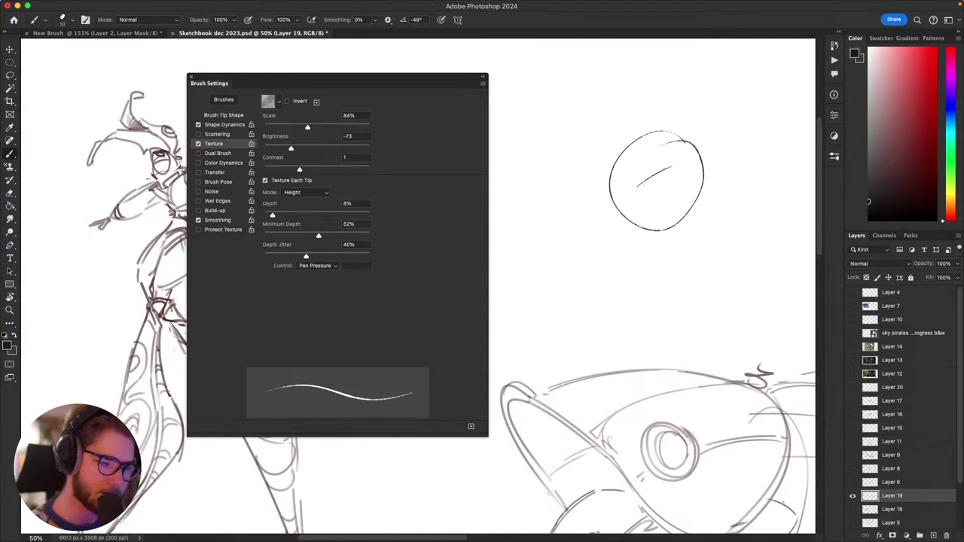
mouse_move(635, 190)
left_mouse_down()
mouse_move(650, 190)
mouse_move(637, 191)
mouse_move(673, 167)
left_mouse_up()
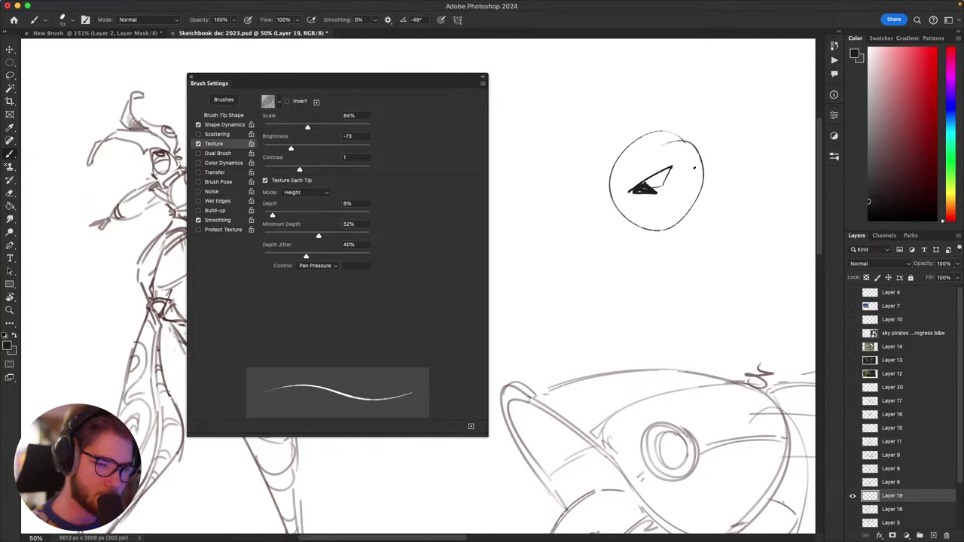
Step: Sketch the nose line and a dark pointed mouth at the head's lower edge, enlarging the brush size to 20
mouse_move(725, 188)
left_mouse_down()
mouse_move(754, 168)
mouse_move(811, 168)
left_mouse_up()
mouse_move(693, 258)
left_mouse_down()
mouse_move(573, 280)
mouse_move(570, 270)
left_mouse_up()
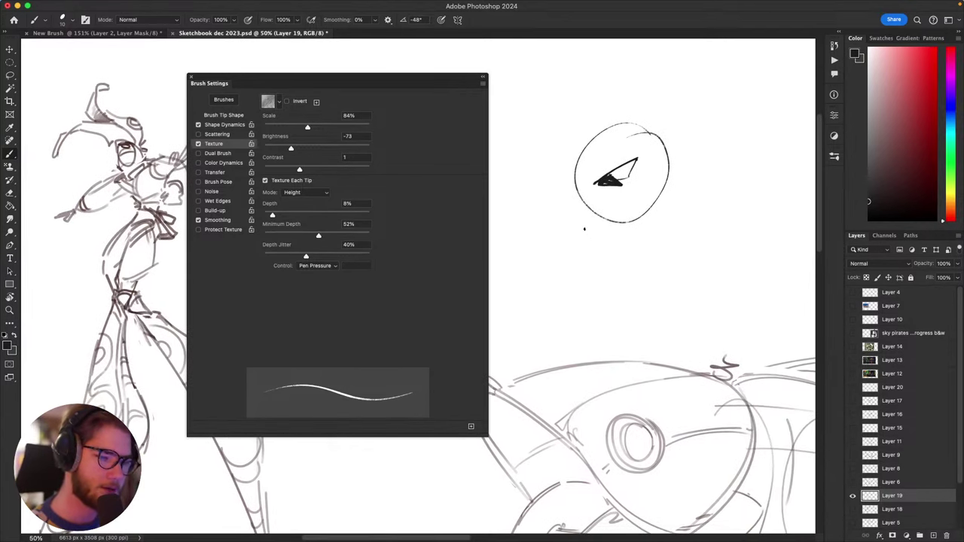
key("super+z")
mouse_move(577, 189)
left_mouse_down()
mouse_move(584, 234)
mouse_move(588, 218)
mouse_move(588, 233)
mouse_move(609, 214)
mouse_move(590, 237)
mouse_move(622, 207)
mouse_move(623, 232)
mouse_move(605, 254)
mouse_move(649, 275)
mouse_move(675, 260)
mouse_move(673, 299)
left_mouse_up()
key("bracketright")
key("bracketright")
key("super+z")
key("super+z")
key("super+z")
key("super+z")
Step: Lasso and delete the piece of head outline beside the mouth, deselect, and return to the Brush tool
key("l")
left_click_drag(640, 224, 630, 242)
key("b")
key("Delete")
key("super+d")
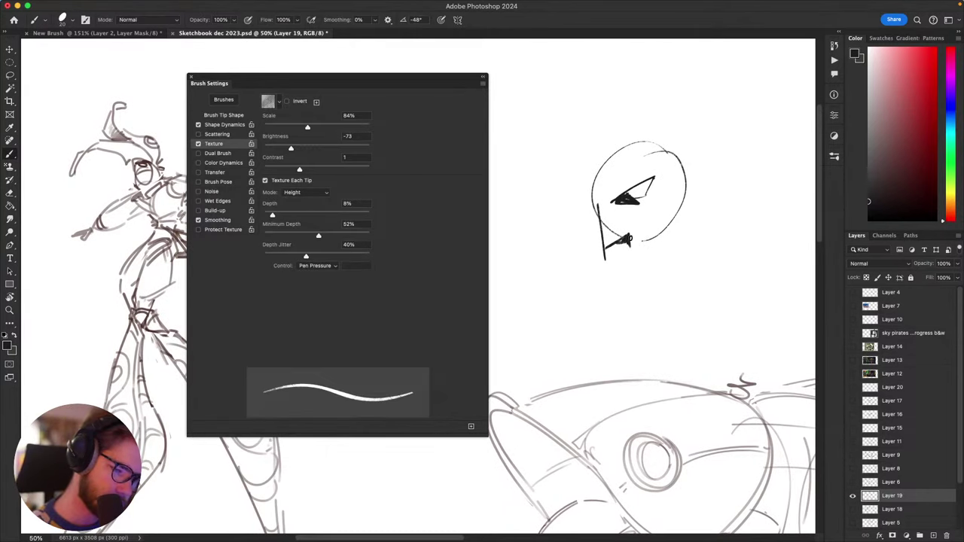
Step: Add darker strokes and a long brow line above the eye of the sketched head
left_click_drag(656, 196, 685, 172)
mouse_move(730, 205)
left_mouse_down()
mouse_move(686, 194)
mouse_move(714, 196)
left_mouse_up()
left_click_drag(603, 153, 699, 176)
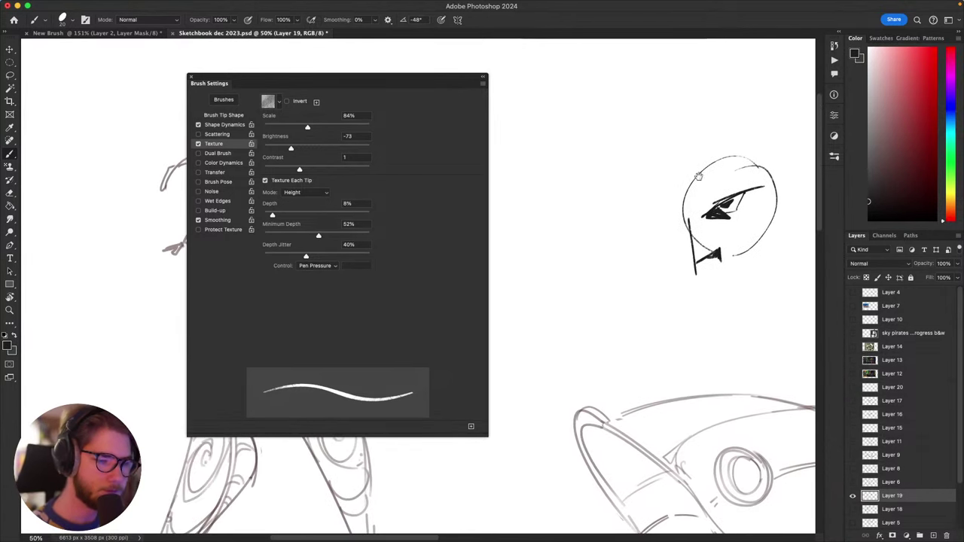
Step: Draw long curved test strokes beside the sketched head, undoing and redrawing the unwanted ones
left_click_drag(663, 110, 636, 241)
key("super+z")
mouse_move(724, 45)
left_mouse_down()
mouse_move(526, 342)
mouse_move(681, 65)
left_mouse_up()
key("super+z")
left_click_drag(531, 301, 612, 210)
key("super+z")
left_click_drag(541, 307, 599, 250)
key("super+z")
mouse_move(641, 222)
left_mouse_down()
mouse_move(512, 284)
mouse_move(615, 251)
left_mouse_up()
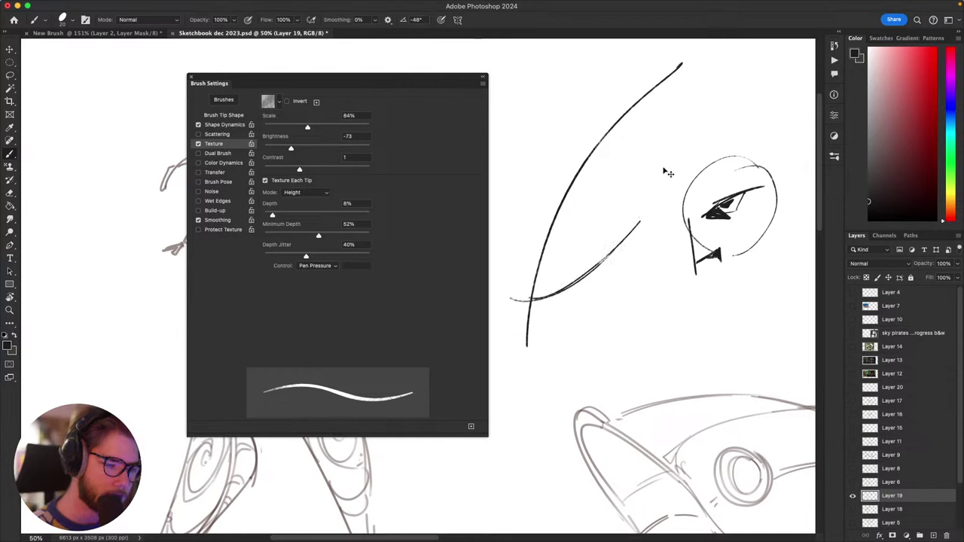
Step: Set the Shape Dynamics Minimum Diameter to 10%, then try two strokes beside the head and undo them
left_click(225, 125)
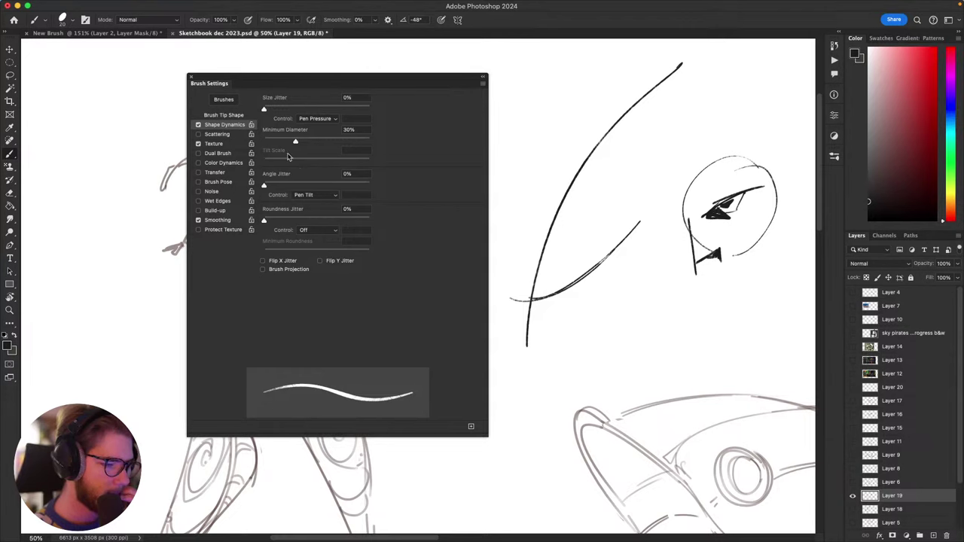
left_click_drag(293, 145, 273, 143)
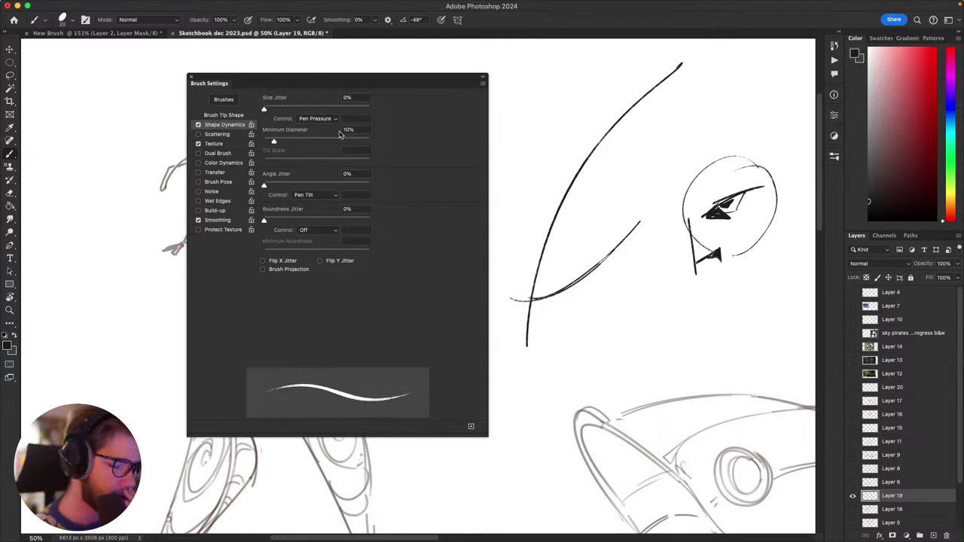
mouse_move(647, 133)
left_mouse_down()
mouse_move(605, 200)
mouse_move(646, 241)
mouse_move(606, 330)
left_mouse_up()
left_click_drag(586, 342, 678, 339)
key("super+z")
key("super+z")
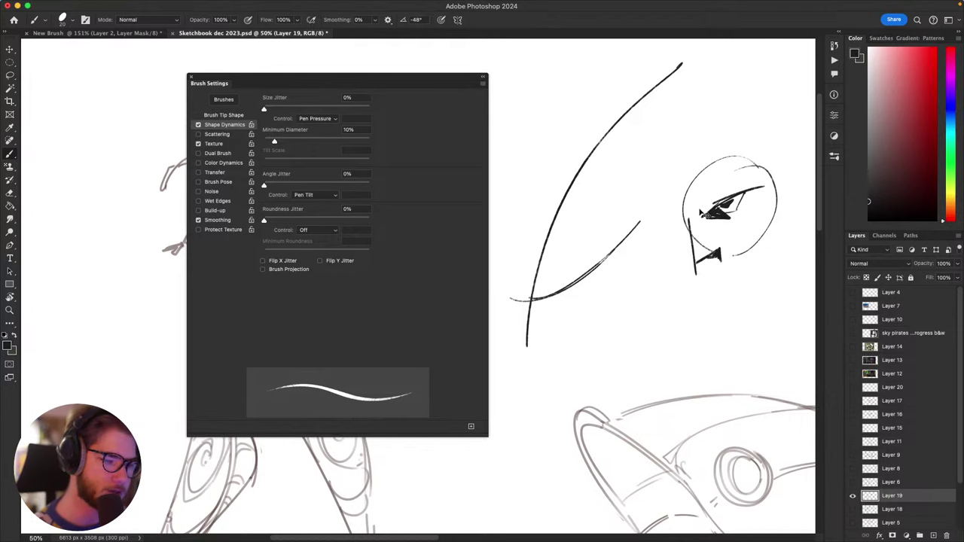
Step: Draw curved and looping test strokes of varying thickness between the long curve and the sketched head
left_click_drag(640, 176, 631, 298)
mouse_move(663, 277)
left_mouse_down()
mouse_move(672, 260)
mouse_move(663, 332)
mouse_move(587, 373)
mouse_move(561, 329)
mouse_move(685, 315)
left_mouse_up()
key("super+z")
left_click_drag(592, 223, 643, 159)
key("super+z")
mouse_move(687, 120)
left_mouse_down()
mouse_move(670, 121)
mouse_move(632, 225)
left_mouse_up()
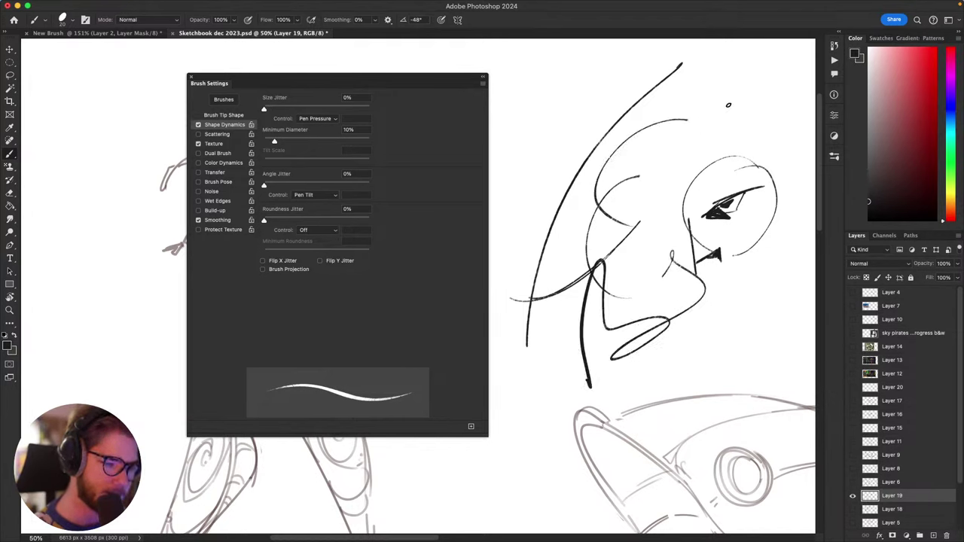
Step: Undo the last curve and draw a thin crossing stroke plus an open arch above the head
key("super+z")
left_click_drag(624, 152, 645, 238)
left_click_drag(626, 183, 645, 251)
key("super+z")
mouse_move(721, 86)
left_mouse_down()
mouse_move(659, 153)
mouse_move(679, 178)
left_mouse_up()
key("super+z")
mouse_move(679, 106)
left_mouse_down()
mouse_move(700, 148)
mouse_move(726, 142)
left_mouse_up()
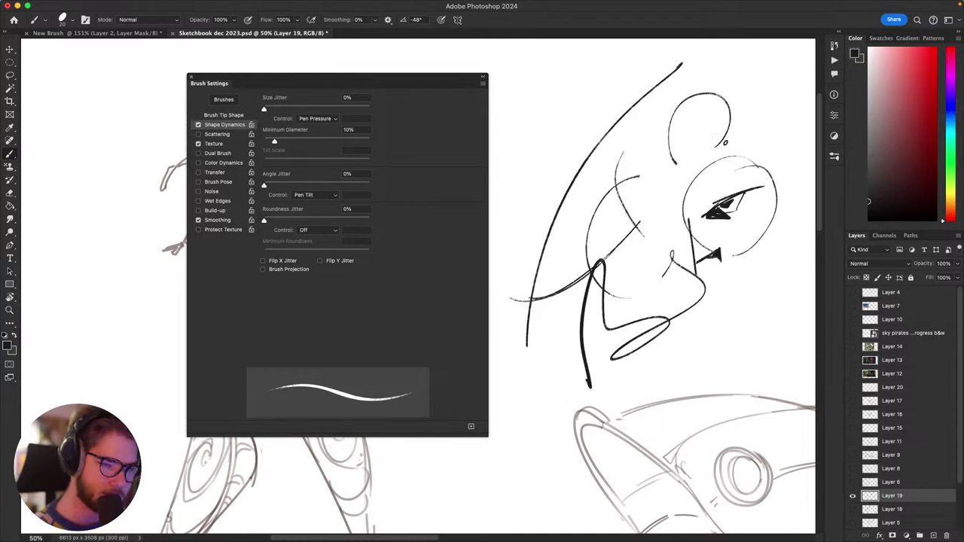
Step: Raise the texture Depth to 13% and draw a small looping test stroke beside the long curve
left_click(232, 145)
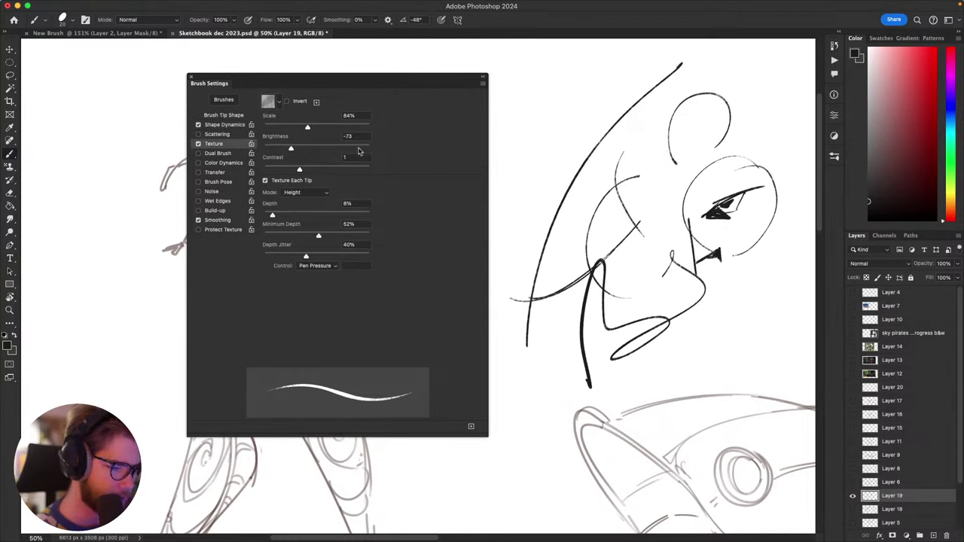
left_click_drag(274, 215, 277, 216)
mouse_move(609, 115)
left_mouse_down()
mouse_move(585, 119)
mouse_move(601, 203)
mouse_move(562, 178)
mouse_move(541, 225)
mouse_move(559, 390)
mouse_move(537, 437)
left_mouse_up()
key("super+z")
key("super+z")
mouse_move(531, 180)
left_mouse_down()
mouse_move(520, 167)
mouse_move(503, 229)
left_mouse_up()
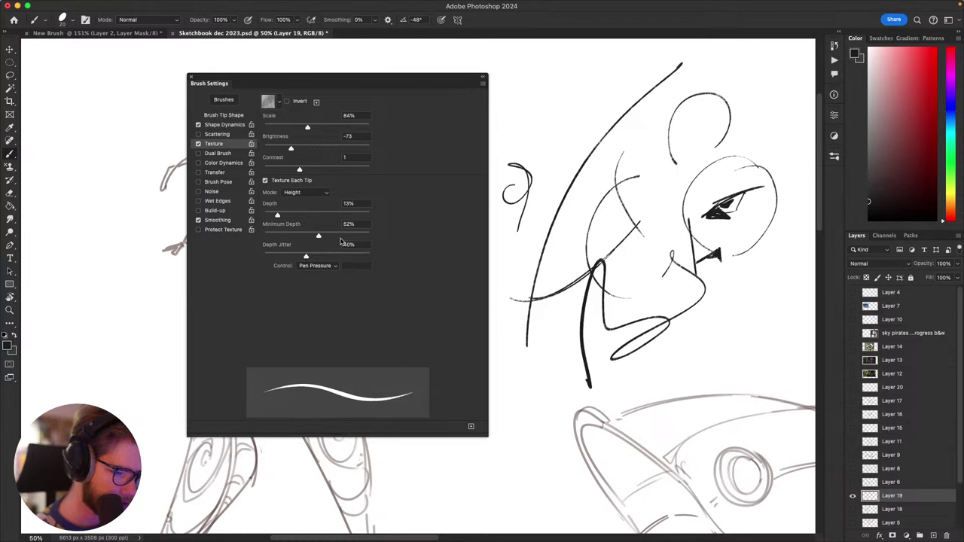
Step: Try the texture's Minimum Depth at 0%, set it to 9%, and draw a looping test stroke across the long curve
left_click_drag(318, 236, 256, 236)
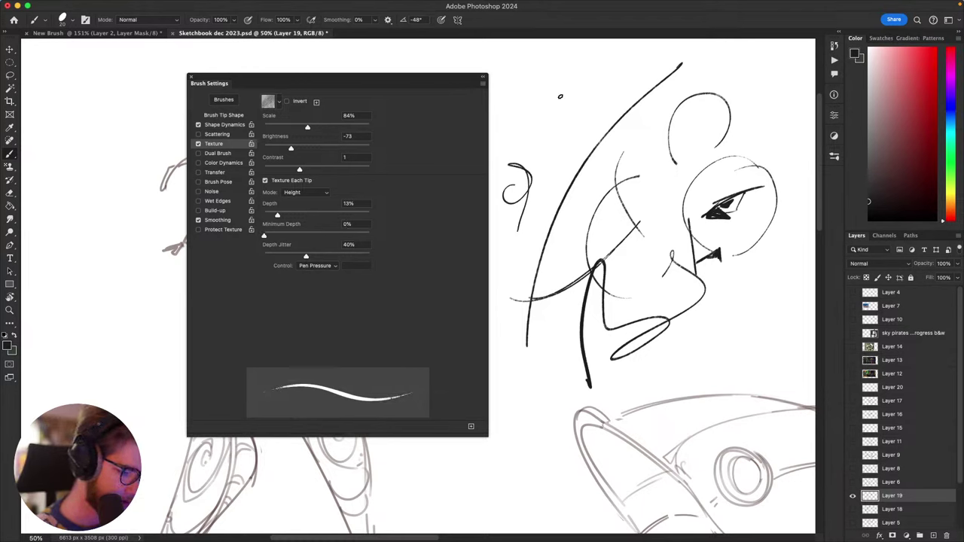
mouse_move(560, 96)
left_mouse_down()
mouse_move(533, 189)
mouse_move(531, 279)
left_mouse_up()
key("super+z")
left_click_drag(263, 235, 274, 236)
mouse_move(564, 106)
left_mouse_down()
mouse_move(581, 194)
mouse_move(579, 178)
mouse_move(569, 243)
left_mouse_up()
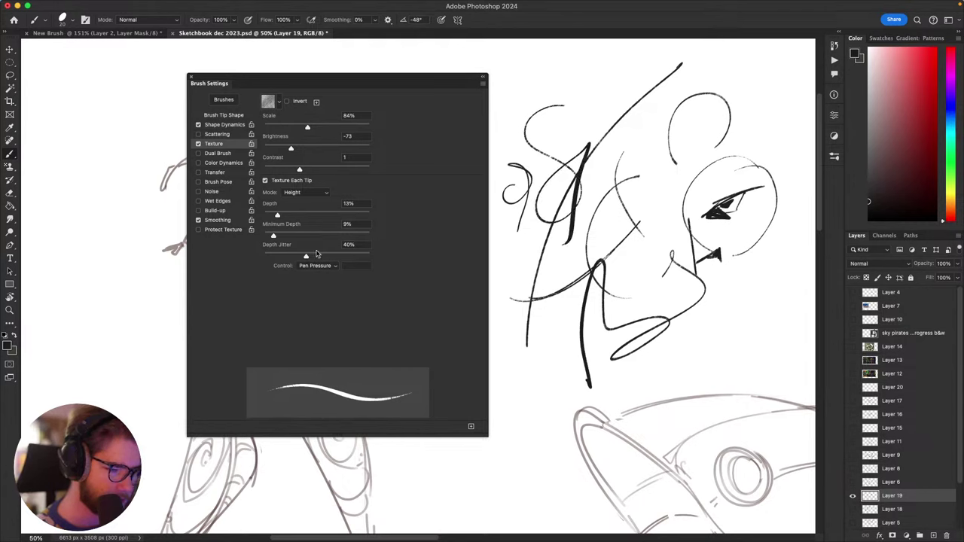
Step: Set the texture's Depth Jitter to 0% and draw overlapping looping and zigzag test strokes beneath the long curve
left_click_drag(299, 257, 264, 257)
mouse_move(553, 279)
left_mouse_down()
mouse_move(527, 320)
mouse_move(510, 406)
mouse_move(526, 468)
left_mouse_up()
key("super+z")
mouse_move(527, 362)
left_mouse_down()
mouse_move(499, 456)
mouse_move(552, 413)
mouse_move(624, 315)
left_mouse_up()
mouse_move(560, 327)
left_mouse_down()
mouse_move(538, 390)
mouse_move(517, 335)
mouse_move(577, 286)
left_mouse_up()
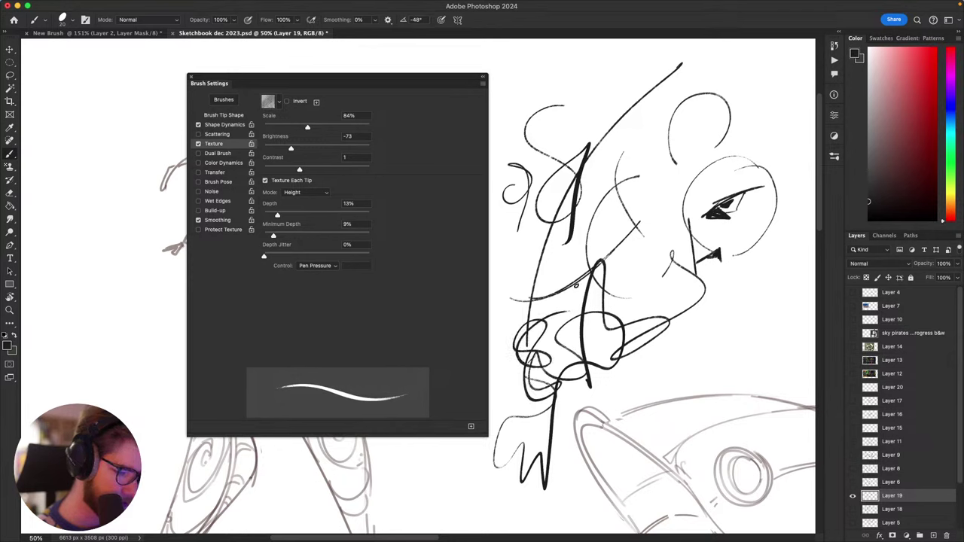
Step: Undo the last looping strokes and draw thinner winding curves and small loops around the lower end of the long curve
key("super+z")
key("super+z")
mouse_move(515, 244)
left_mouse_down()
mouse_move(522, 355)
mouse_move(541, 375)
mouse_move(566, 359)
mouse_move(609, 300)
mouse_move(605, 282)
left_mouse_up()
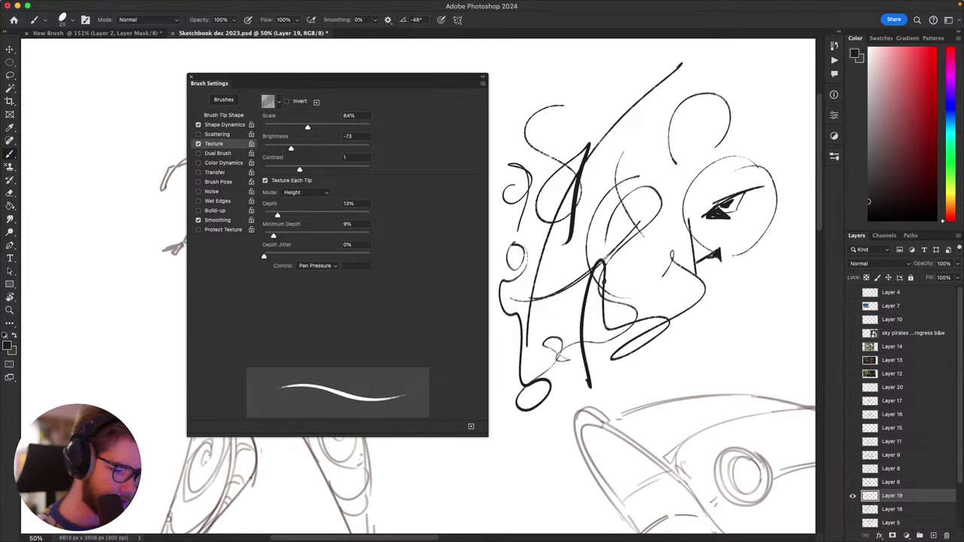
left_click_drag(634, 326, 510, 325)
Step: Draw a slanted lid line and a shallow lower arc for an eye below the sketched face, undoing the unwanted curves
left_click_drag(550, 357, 647, 260)
key("super+z")
mouse_move(570, 314)
left_mouse_down()
mouse_move(710, 255)
mouse_move(580, 314)
left_mouse_up()
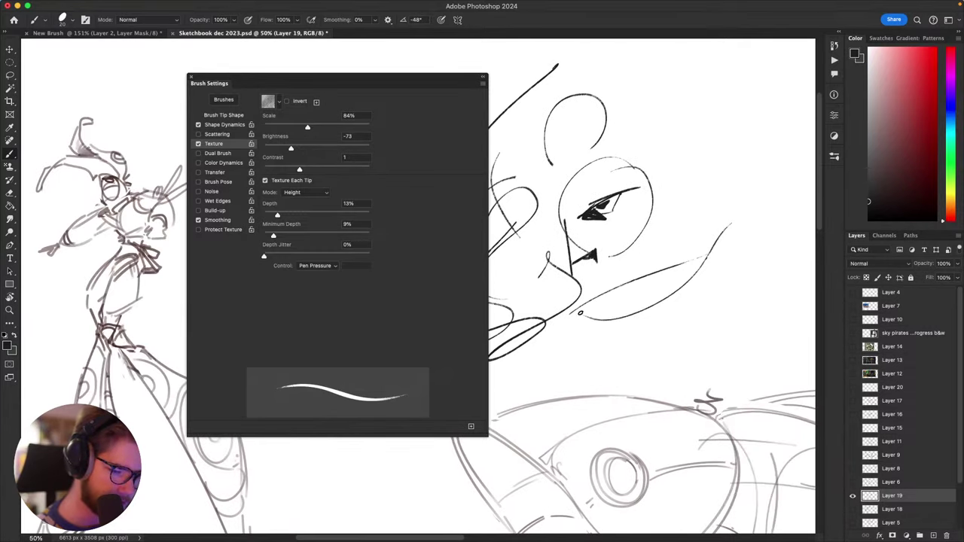
key("super+z")
mouse_move(730, 239)
left_mouse_down()
mouse_move(703, 281)
mouse_move(594, 312)
mouse_move(727, 238)
left_mouse_up()
key("super+z")
key("super+z")
key("super+z")
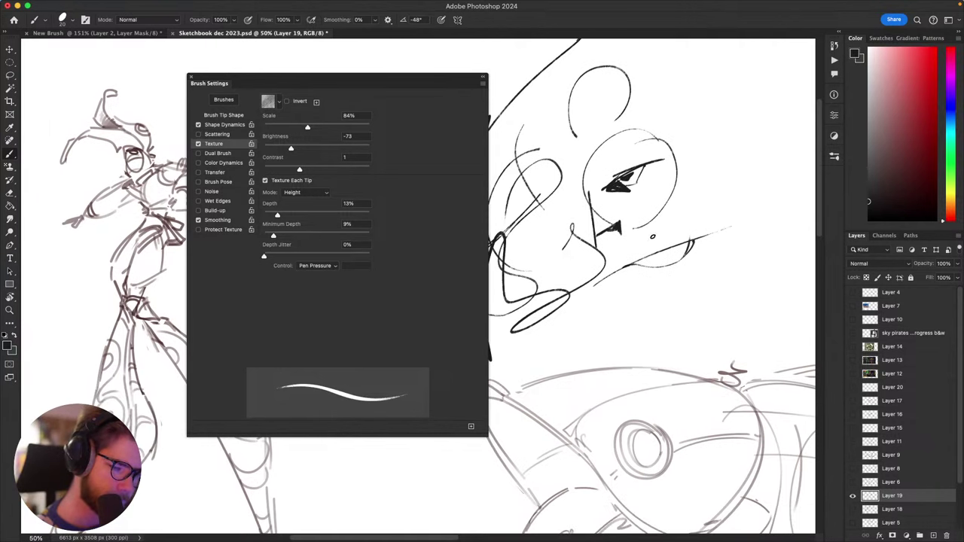
Step: Darken the new eye's pupil and add wavy, pointed lashes around its lower and outer edge
mouse_move(649, 258)
left_mouse_down()
mouse_move(674, 245)
mouse_move(628, 278)
mouse_move(682, 185)
mouse_move(716, 210)
left_mouse_up()
left_click_drag(627, 227, 653, 214)
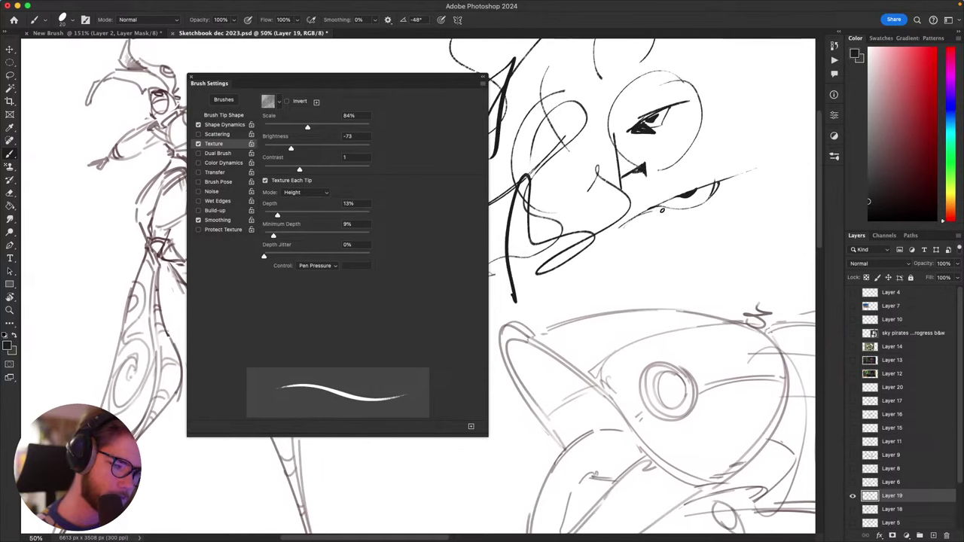
mouse_move(662, 264)
left_mouse_down()
mouse_move(671, 216)
mouse_move(675, 265)
mouse_move(655, 277)
mouse_move(687, 278)
mouse_move(704, 264)
mouse_move(679, 265)
mouse_move(707, 236)
mouse_move(693, 235)
mouse_move(723, 226)
left_mouse_up()
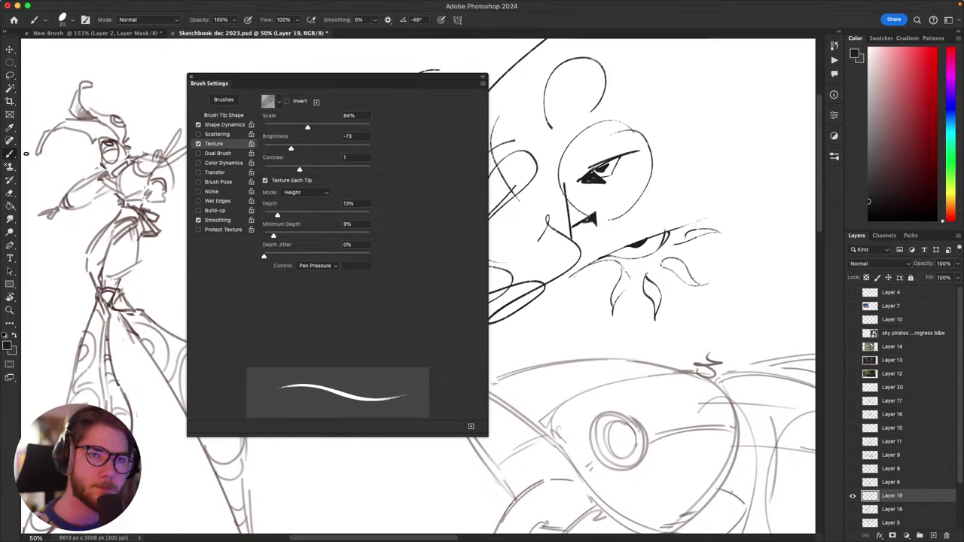
key("F5")
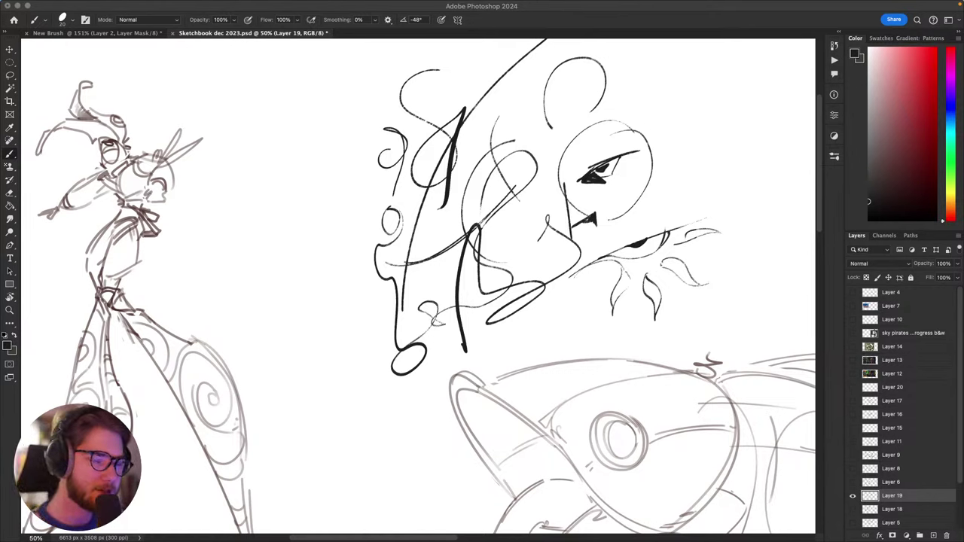
key("F5")
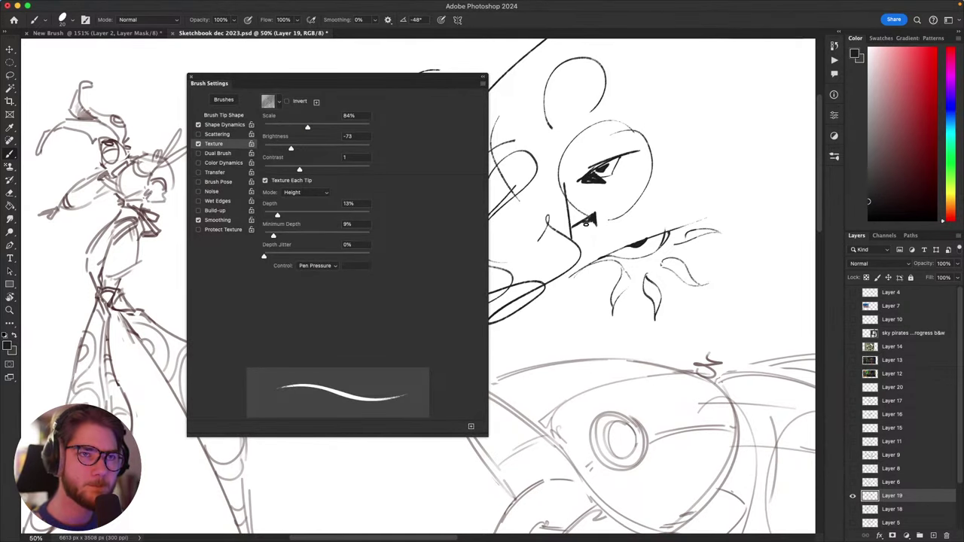
scroll(426, 286, "down", 1)
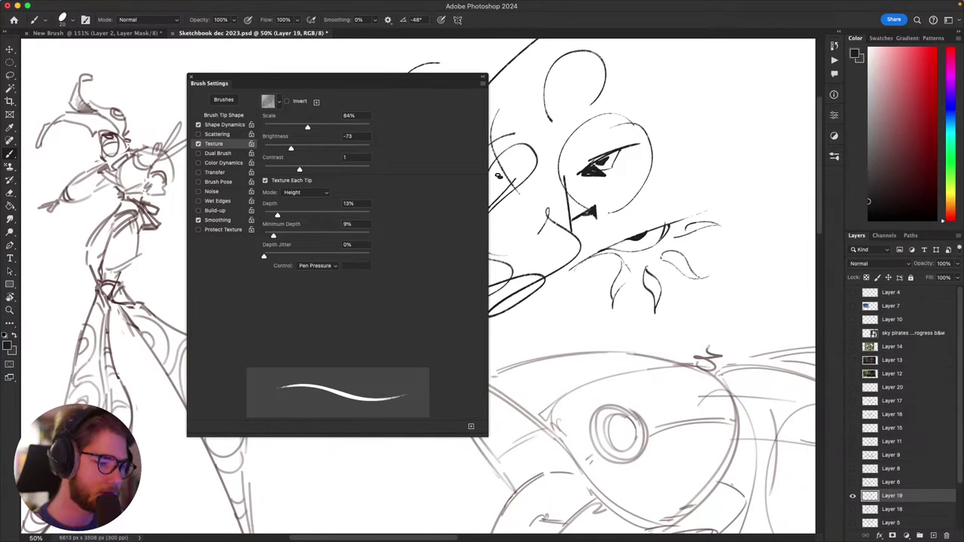
Step: Move the Brush Settings panel aside to uncover the test sketches, and undo the stray stroke
left_click_drag(711, 293, 704, 273)
left_click_drag(559, 215, 645, 199)
left_click_drag(442, 78, 255, 132)
left_click_drag(573, 323, 639, 255)
key("super+z")
left_click_drag(662, 296, 533, 347)
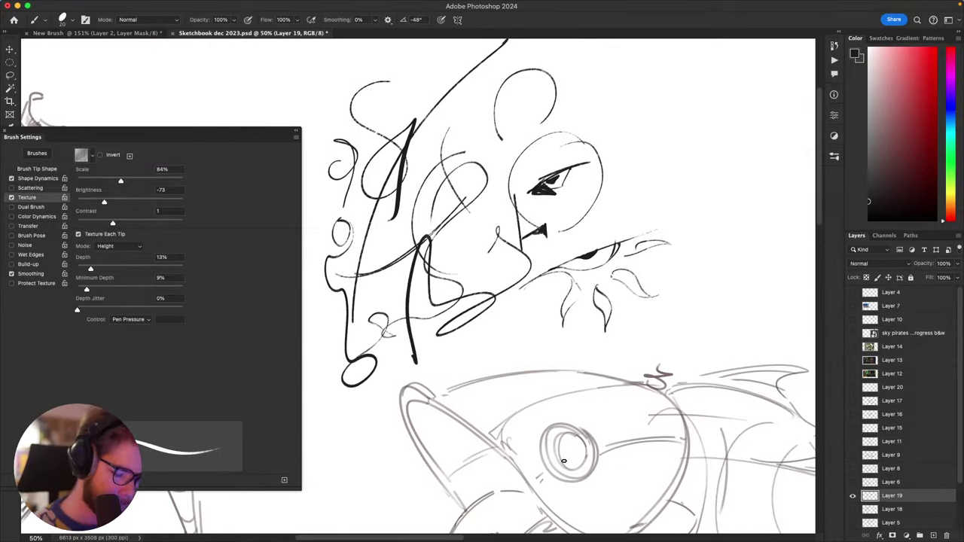
Step: Lasso the new eye with its lashes, nudge it closer to the face, deselect it and return to the Brush tool
key("super+minus")
scroll(570, 467, "left", 3)
scroll(570, 467, "up", 1)
key("l")
mouse_move(677, 238)
left_mouse_down()
mouse_move(695, 277)
mouse_move(501, 365)
mouse_move(398, 185)
mouse_move(675, 238)
left_mouse_up()
key("v")
left_click_drag(575, 314, 542, 266)
key("super+d")
key("b")
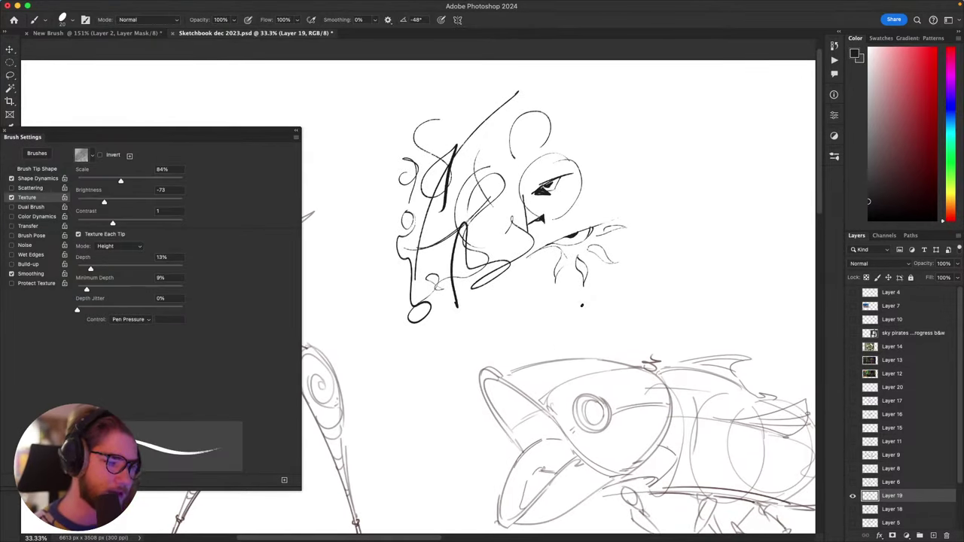
Step: Clean up the new eye's inner corner with the Eraser and redraw its lid lines with the brush
scroll(580, 294, "right", 2)
scroll(581, 294, "down", 1)
scroll(579, 277, "left", 1)
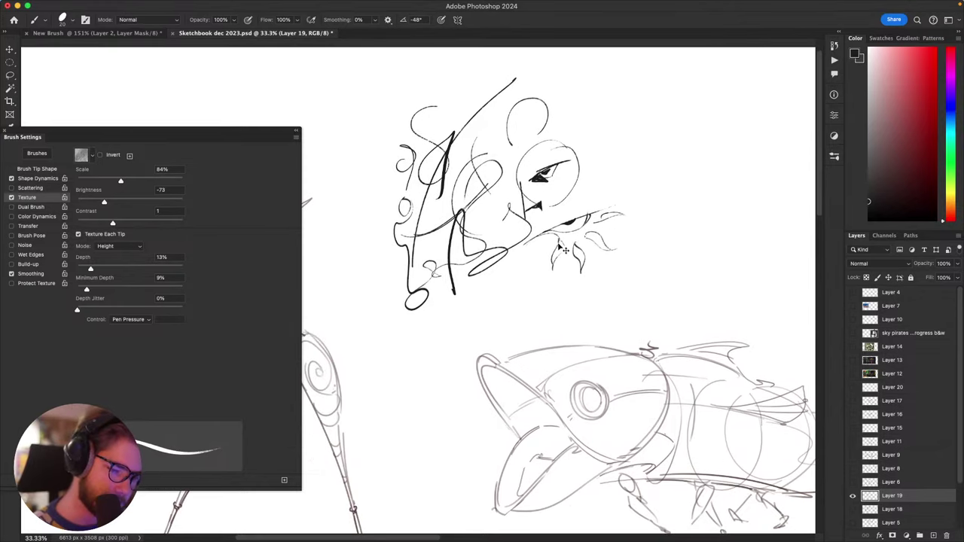
key("e")
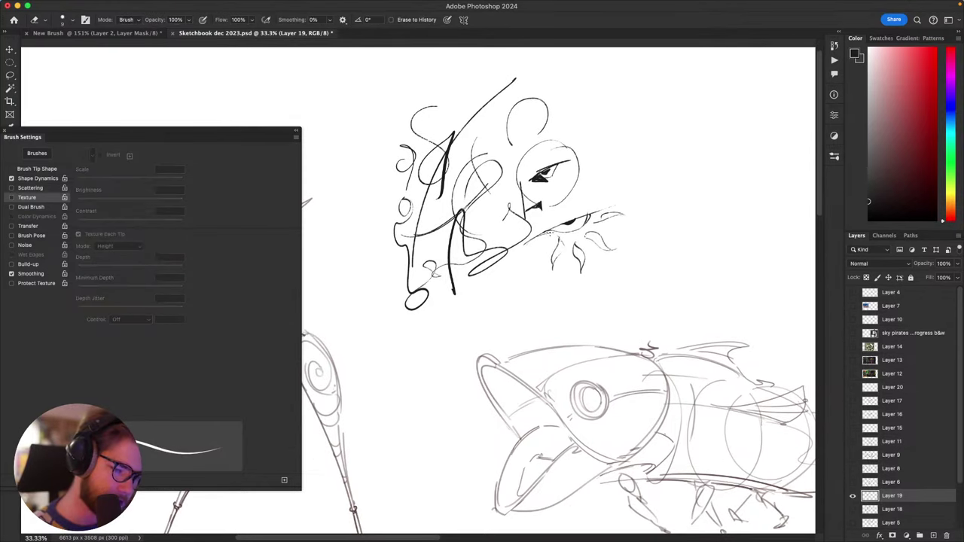
key("b")
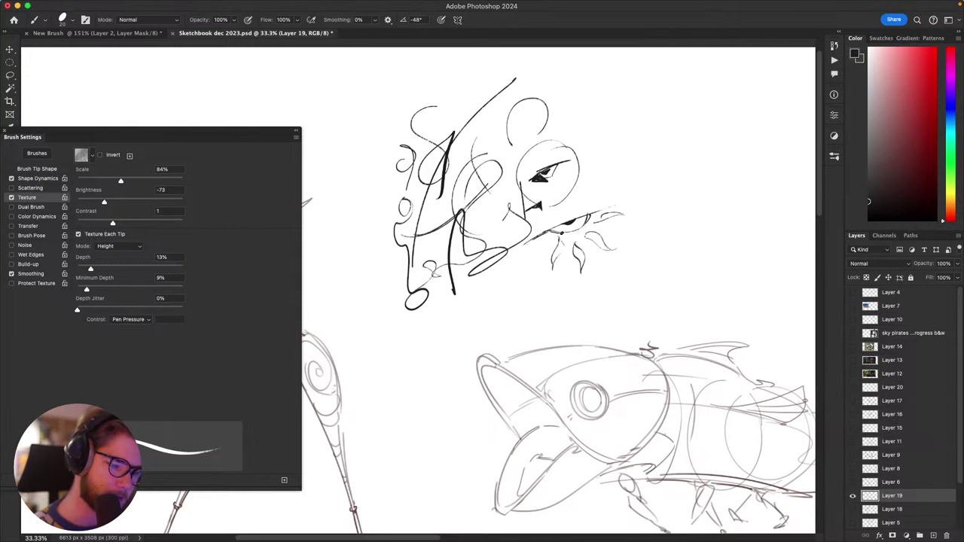
left_click_drag(629, 207, 623, 212)
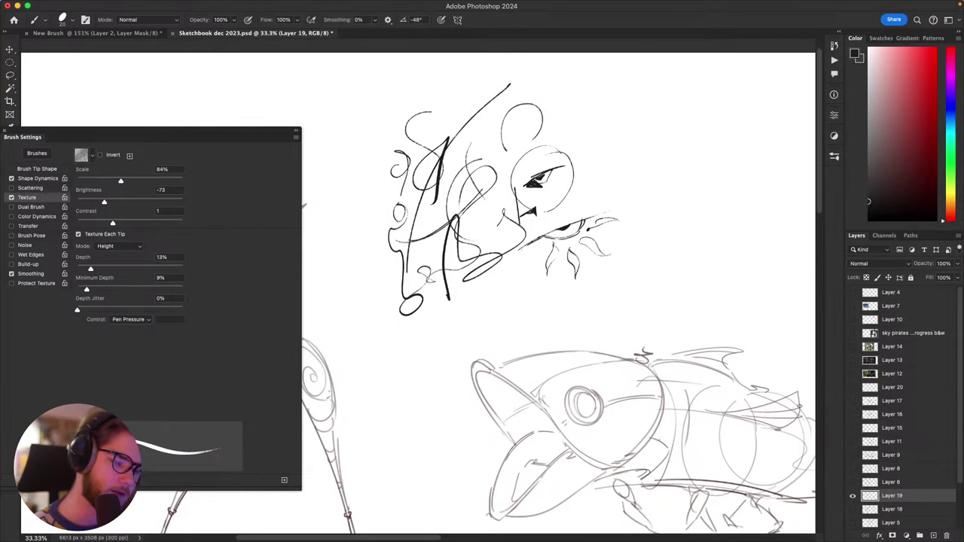
left_click_drag(647, 282, 699, 241)
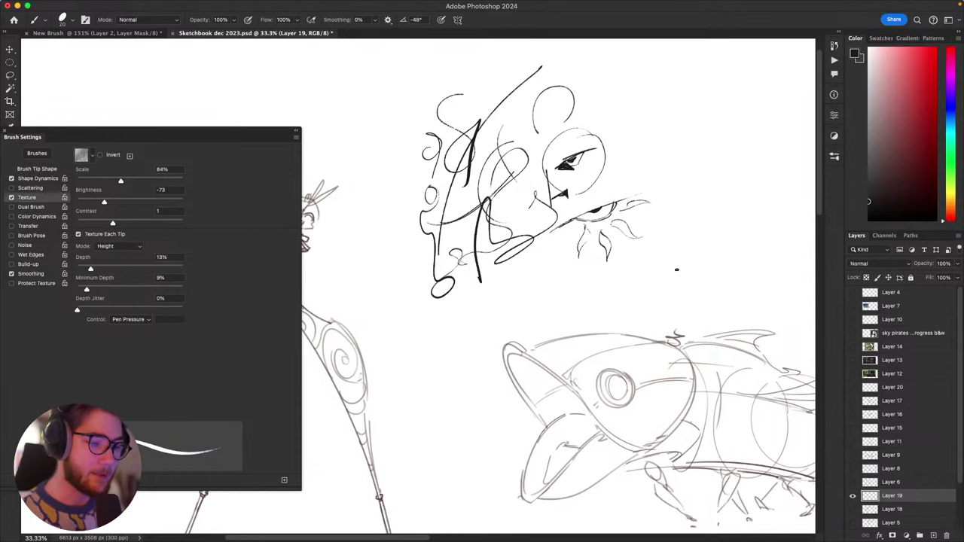
Step: Touch up the lash bases and draw an additional curved lash near the eye's inner corner
scroll(633, 291, "up", 2)
key("e")
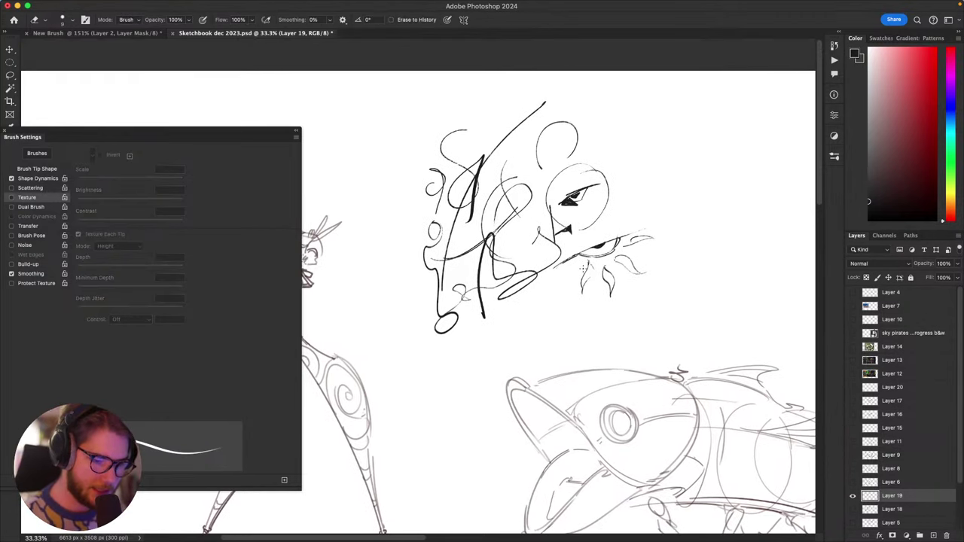
key("b")
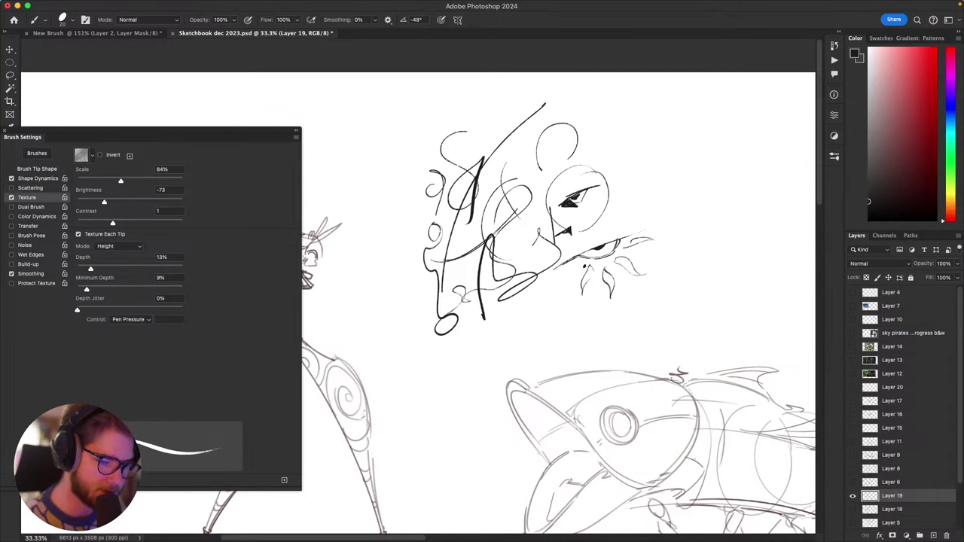
key("super+z")
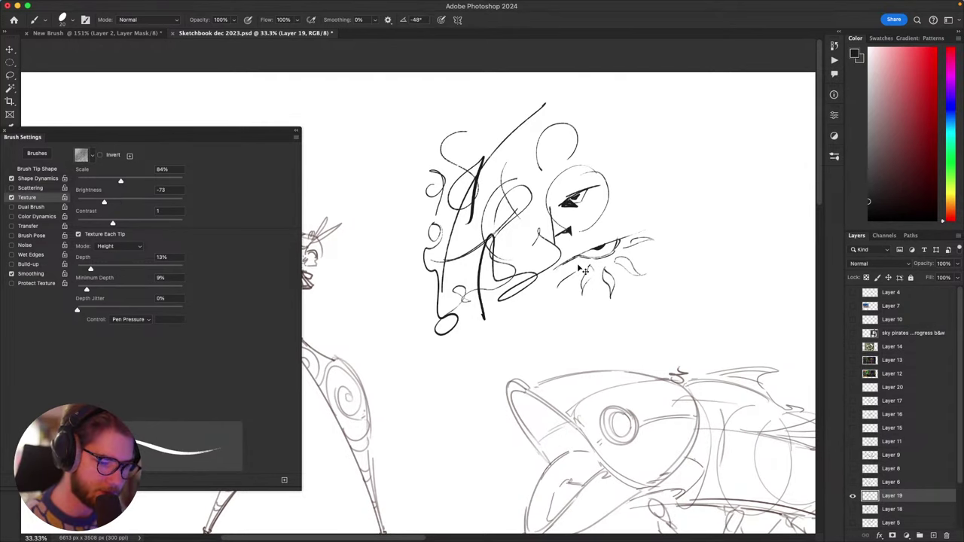
key("super+z")
left_click_drag(558, 288, 561, 277)
key("super+z")
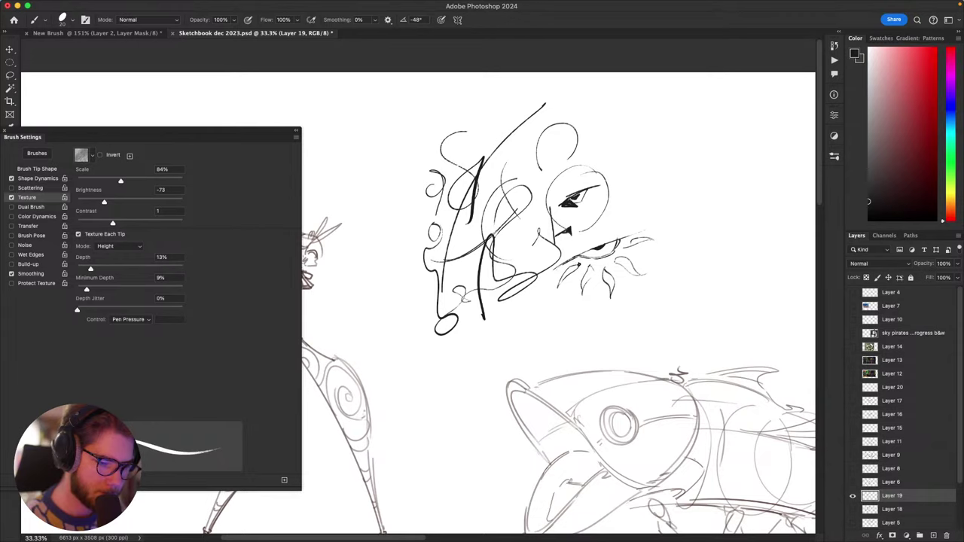
Step: Try extending the eye's upper lid line outward past the lashes
left_click_drag(658, 228, 644, 240)
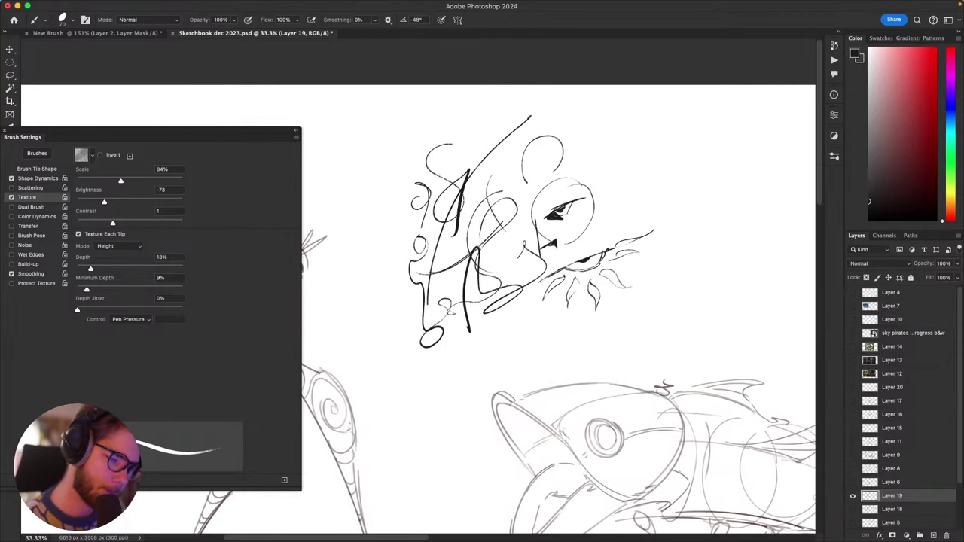
key("ctrl+z")
key("ctrl+z")
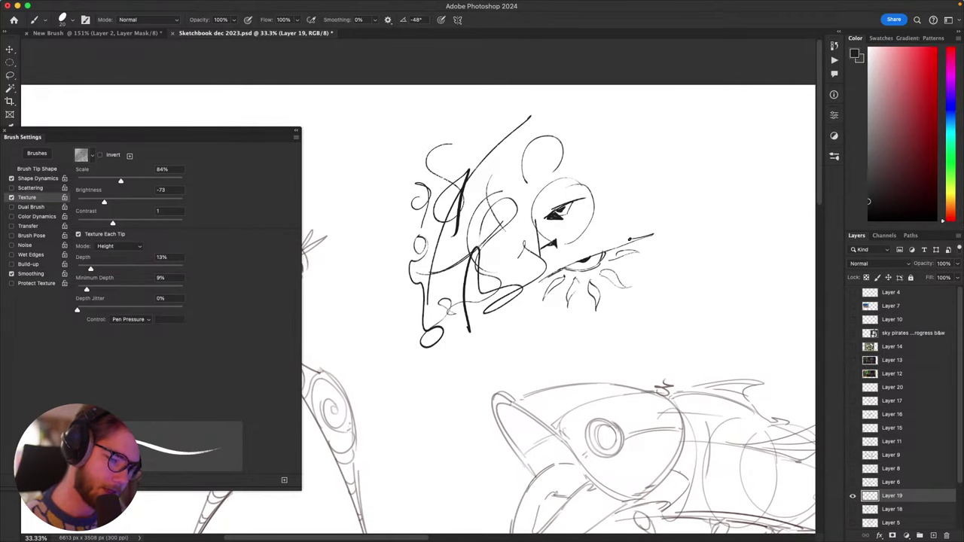
left_click_drag(625, 259, 612, 277)
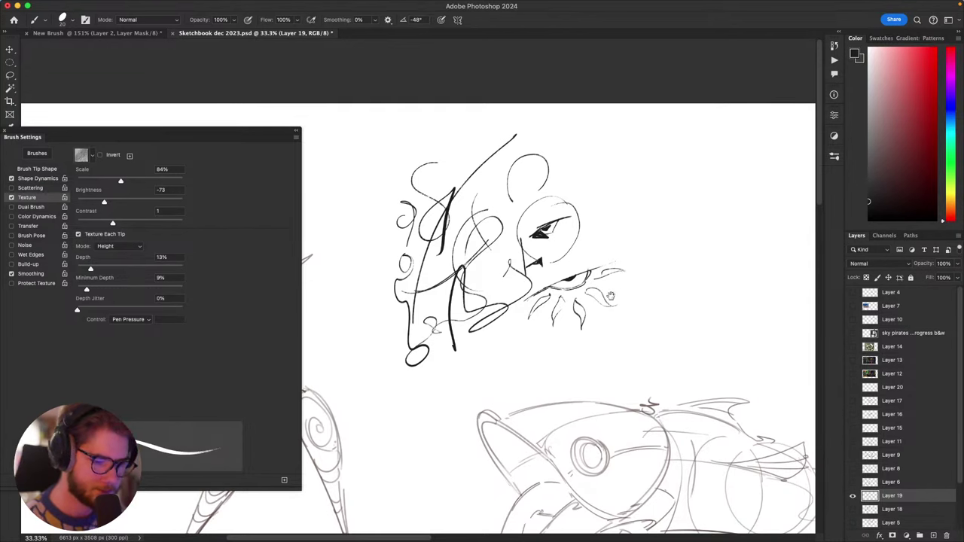
Step: Try lassoing the eye with its lashes and repositioning it beside the face
left_click_drag(584, 317, 655, 262)
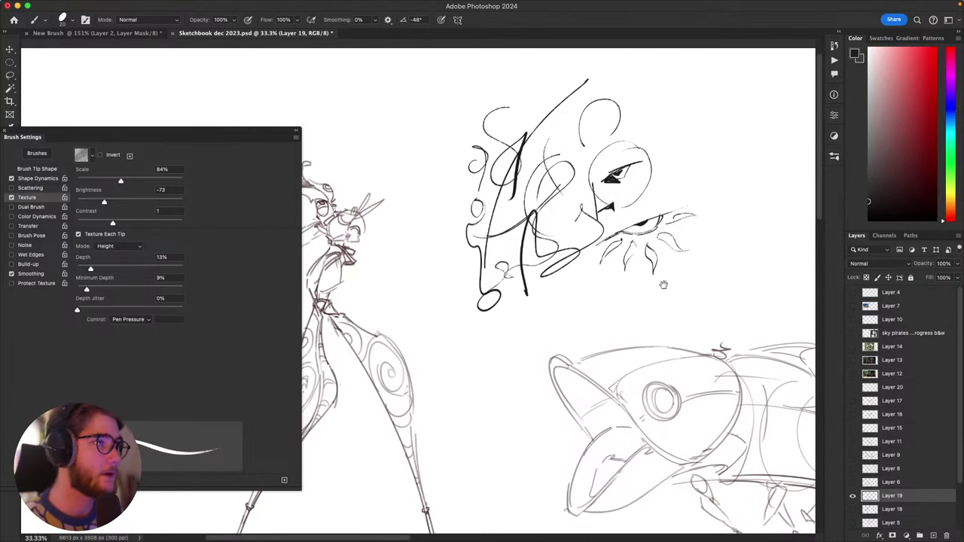
left_click_drag(683, 322, 682, 282)
mouse_move(645, 310)
left_mouse_down()
mouse_move(677, 320)
mouse_move(607, 402)
mouse_move(628, 381)
mouse_move(639, 391)
mouse_move(630, 375)
mouse_move(650, 354)
mouse_move(646, 368)
mouse_move(657, 359)
mouse_move(665, 382)
mouse_move(647, 390)
mouse_move(641, 379)
mouse_move(652, 362)
mouse_move(696, 347)
left_mouse_up()
key("l")
mouse_move(735, 228)
left_mouse_down()
mouse_move(550, 373)
mouse_move(707, 123)
mouse_move(729, 207)
left_mouse_up()
key("v")
mouse_move(626, 286)
left_mouse_down()
mouse_move(695, 257)
mouse_move(641, 267)
mouse_move(636, 254)
mouse_move(654, 256)
mouse_move(612, 333)
mouse_move(612, 323)
left_mouse_up()
key("b")
key("ctrl+d")
key("ctrl+z")
key("ctrl+z")
key("ctrl+z")
Step: Try curved and angled lines beneath the lashes, and extend the eye's lid line outward into a small hook
mouse_move(670, 329)
left_mouse_down()
mouse_move(609, 291)
mouse_move(628, 279)
left_mouse_up()
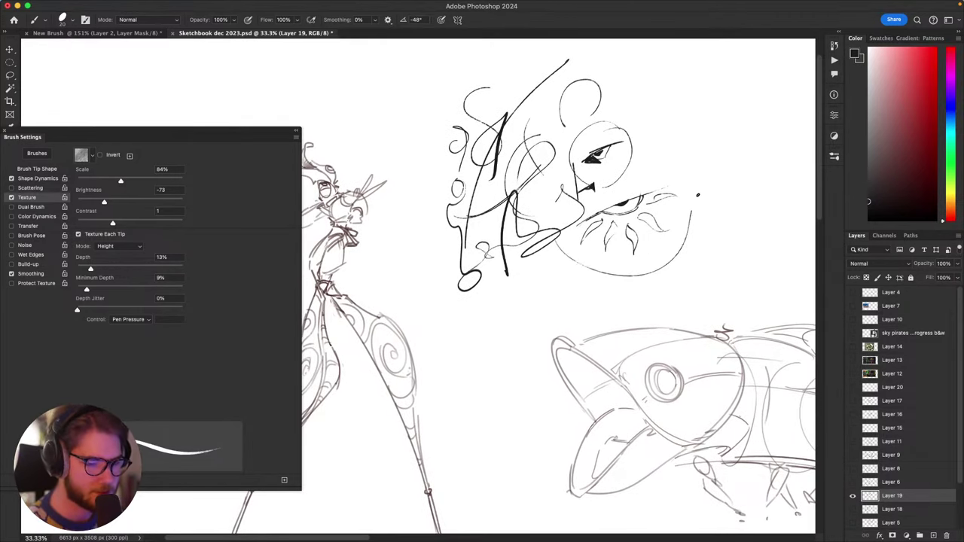
mouse_move(588, 312)
left_mouse_down()
mouse_move(642, 321)
mouse_move(603, 334)
mouse_move(590, 366)
mouse_move(636, 339)
mouse_move(557, 400)
mouse_move(631, 358)
mouse_move(624, 358)
left_mouse_up()
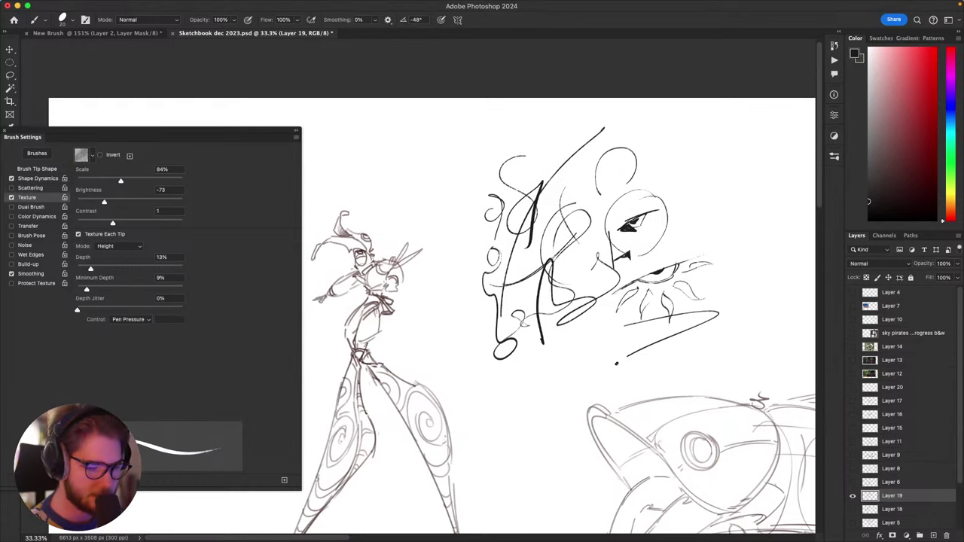
key("super+z")
left_click_drag(698, 353, 651, 386)
key("super+z")
mouse_move(572, 362)
left_mouse_down()
mouse_move(603, 372)
mouse_move(715, 274)
mouse_move(696, 278)
mouse_move(703, 304)
mouse_move(686, 334)
mouse_move(551, 376)
mouse_move(706, 293)
mouse_move(690, 298)
mouse_move(697, 279)
mouse_move(696, 313)
mouse_move(570, 380)
left_mouse_up()
key("super+z")
key("super+z")
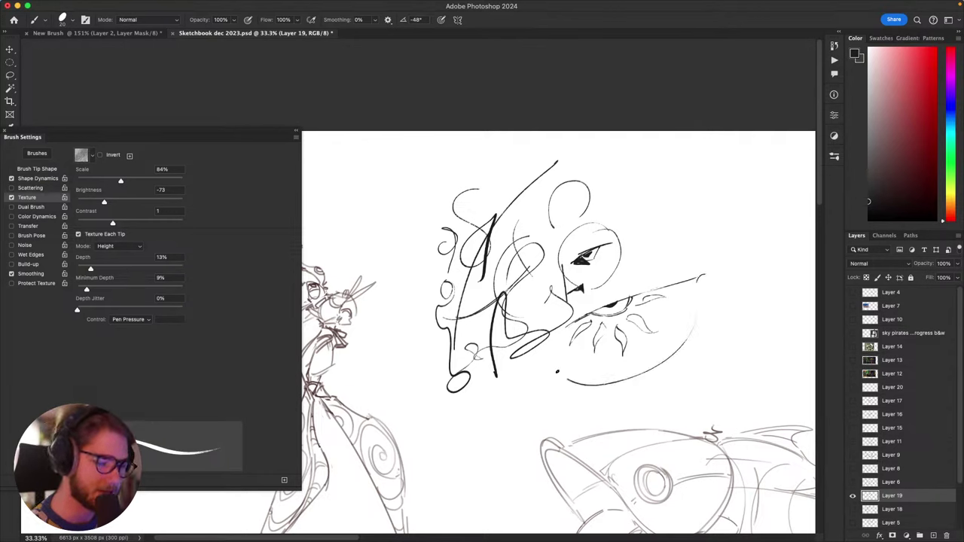
Step: Undo the last arc strokes and redraw a wide arc sweeping beneath the lashes toward the face's chin
key("super+z")
key("super+z")
mouse_move(699, 281)
left_mouse_down()
mouse_move(548, 378)
mouse_move(573, 379)
mouse_move(524, 368)
left_mouse_up()
mouse_move(602, 458)
left_mouse_down()
mouse_move(559, 422)
mouse_move(390, 466)
mouse_move(324, 495)
left_mouse_up()
Step: Draw a circle overlapping the outer edge of the face's round outline, undoing the first attempt
key("super+plus")
key("super+plus")
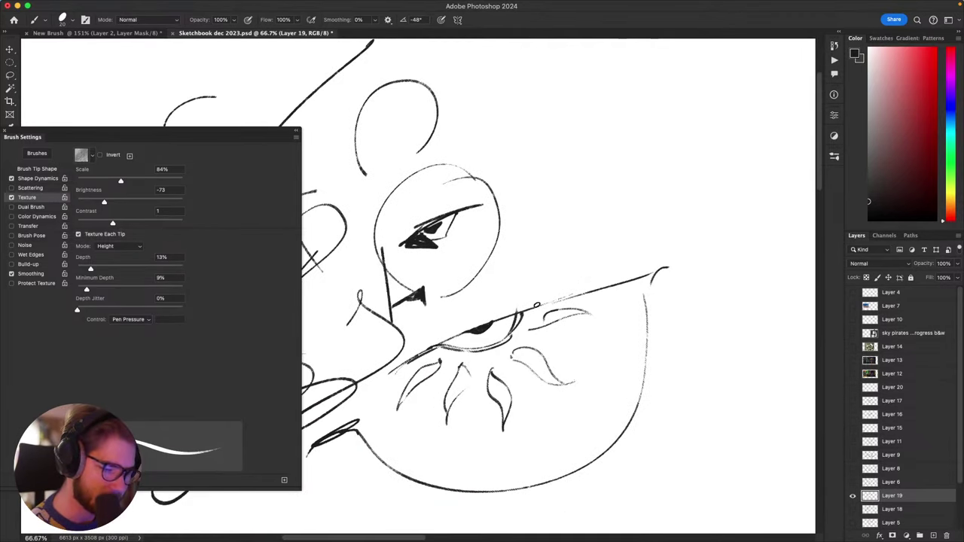
left_click_drag(537, 305, 650, 310)
mouse_move(645, 174)
left_mouse_down()
mouse_move(708, 191)
mouse_move(615, 234)
left_mouse_up()
key("super+z")
mouse_move(685, 178)
left_mouse_down()
mouse_move(667, 165)
mouse_move(646, 174)
left_mouse_up()
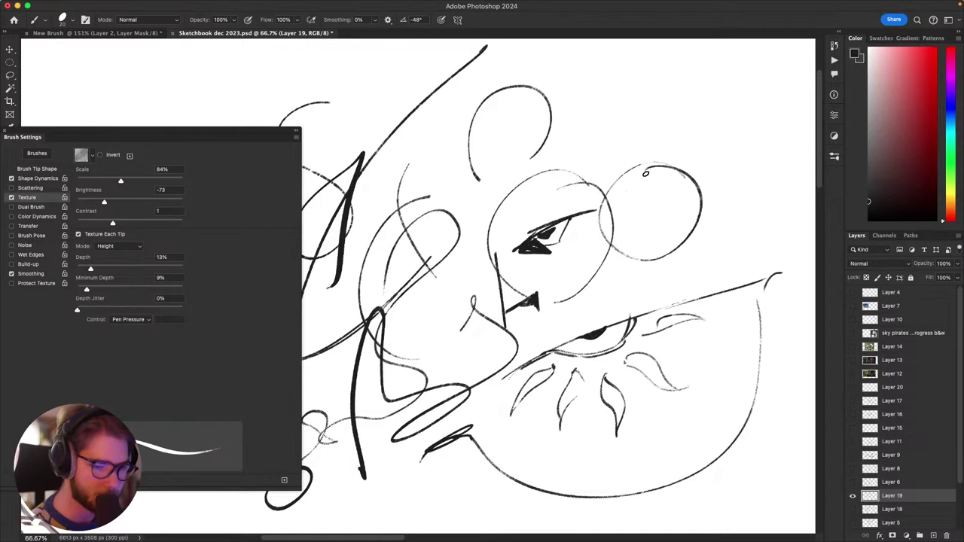
Step: Draw crossing, letter-like test strokes between the long diagonal curve and the open arch
left_click_drag(557, 290, 662, 365)
left_click_drag(551, 187, 552, 271)
mouse_move(532, 242)
left_mouse_down()
mouse_move(541, 218)
mouse_move(549, 287)
left_mouse_up()
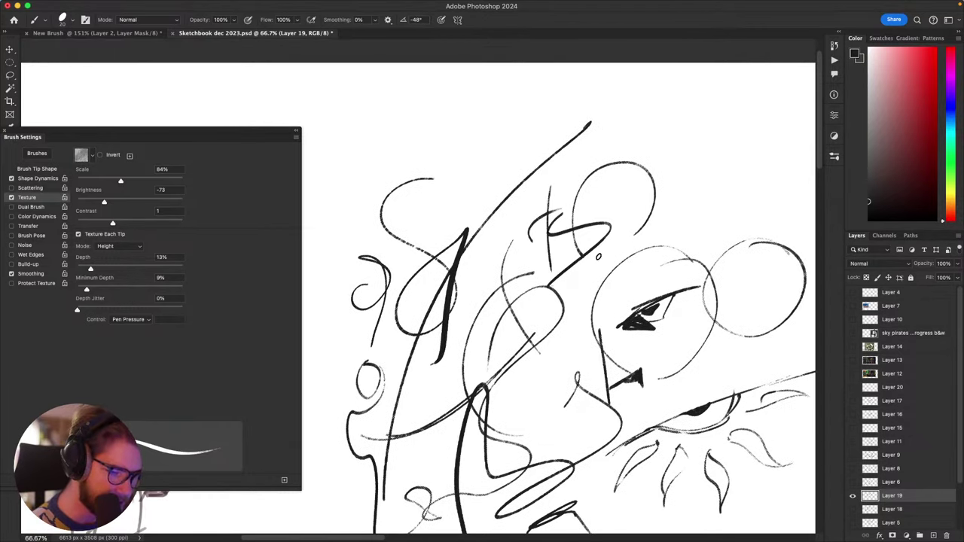
Step: Try a thick leaf-shaped test stroke in the empty area above the circles
left_click_drag(657, 345, 476, 403)
mouse_move(502, 261)
left_mouse_down()
mouse_move(644, 195)
mouse_move(502, 261)
left_mouse_up()
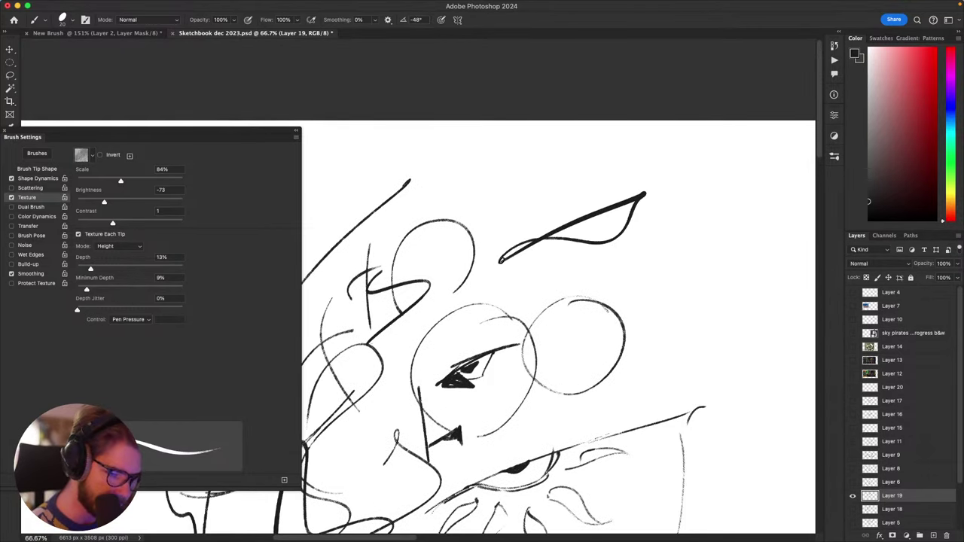
mouse_move(461, 293)
left_mouse_down()
mouse_move(596, 209)
mouse_move(700, 249)
mouse_move(671, 285)
mouse_move(660, 360)
mouse_move(761, 313)
mouse_move(684, 374)
left_mouse_up()
left_click_drag(768, 349, 650, 287)
key("super+z")
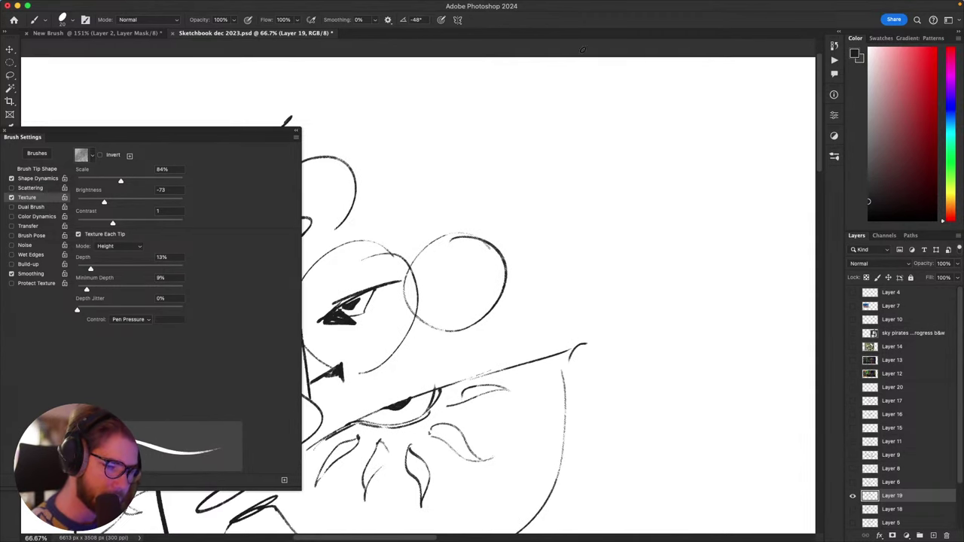
Step: Handwrite the first name of a signature above the circle, giving the initial a long looping tail
left_click_drag(574, 106, 571, 154)
key("super+z")
left_click_drag(579, 106, 579, 162)
mouse_move(579, 143)
left_mouse_down()
mouse_move(569, 211)
mouse_move(581, 197)
left_mouse_up()
mouse_move(567, 188)
left_mouse_down()
mouse_move(588, 213)
mouse_move(539, 233)
left_mouse_up()
left_click_drag(597, 178, 597, 188)
mouse_move(599, 145)
left_mouse_down()
mouse_move(605, 179)
mouse_move(638, 190)
left_mouse_up()
Step: Handwrite the signature's surname with long horizontal flourishes from its first and last letters, redoing the final flourish
scroll(641, 188, "right", 5)
scroll(640, 189, "up", 2)
left_click_drag(580, 164, 583, 169)
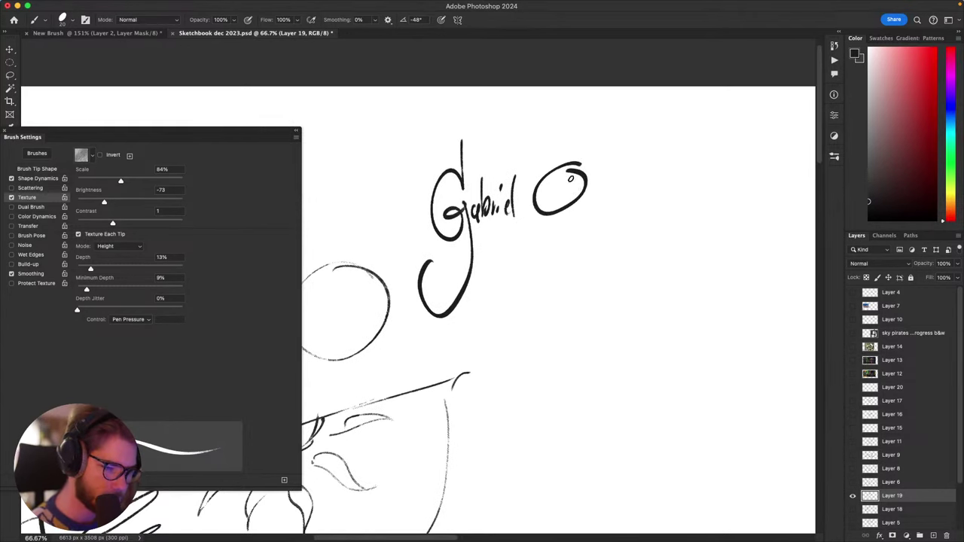
mouse_move(537, 221)
left_mouse_down()
mouse_move(564, 245)
mouse_move(749, 273)
left_mouse_up()
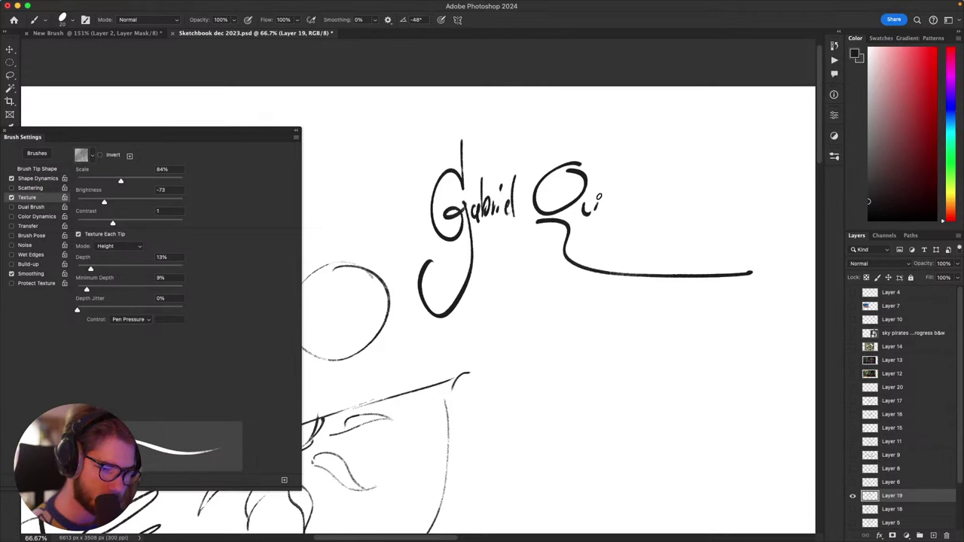
left_click_drag(602, 207, 816, 198)
key("super+z")
left_click_drag(602, 206, 812, 211)
mouse_move(696, 276)
left_mouse_down()
mouse_move(617, 310)
mouse_move(655, 265)
left_mouse_up()
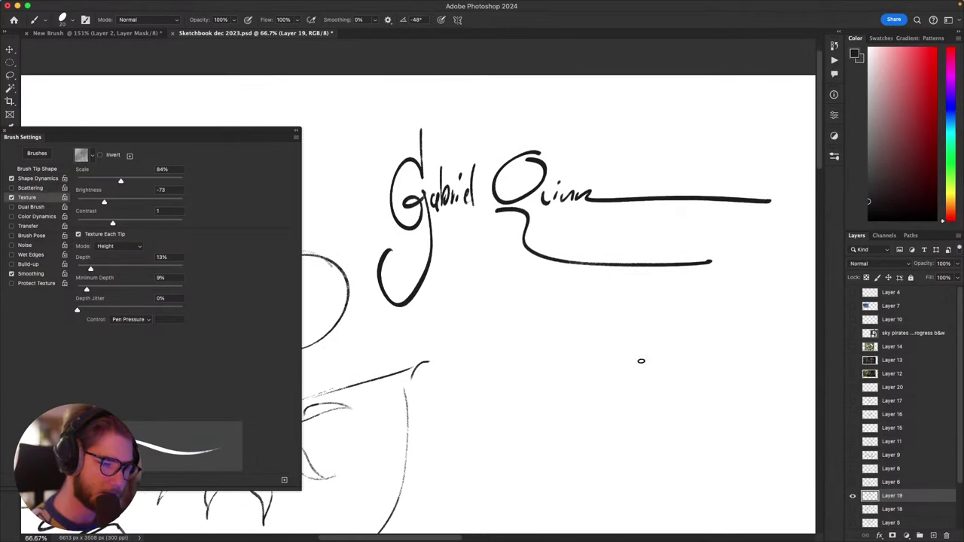
Step: Sketch a small eye in the empty area below the signature, redoing its upper lid line
key("super+minus")
key("super+minus")
key("super+minus")
key("super+equal")
key("super+equal")
mouse_move(641, 361)
left_mouse_down()
mouse_move(688, 232)
mouse_move(656, 306)
mouse_move(620, 330)
mouse_move(630, 306)
mouse_move(620, 321)
left_mouse_up()
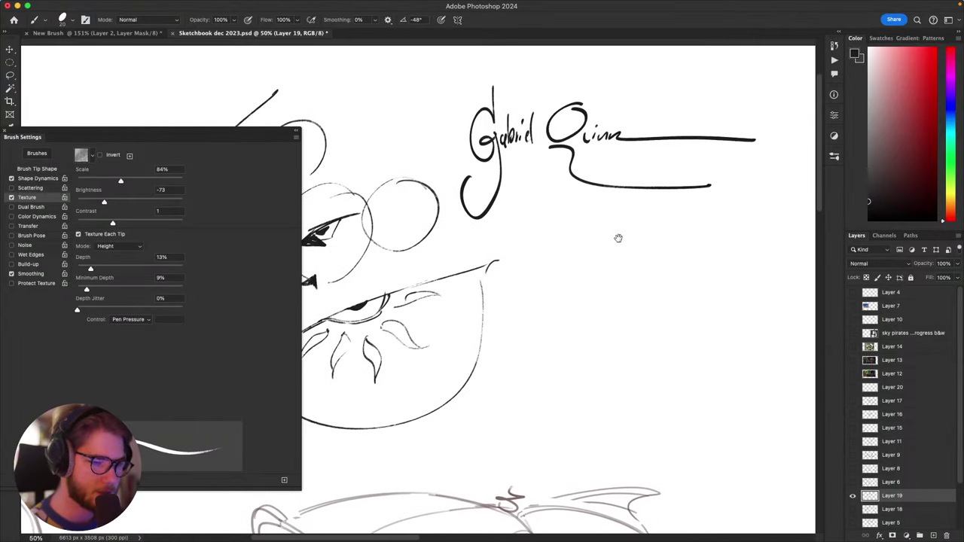
left_click_drag(593, 247, 626, 235)
key("super+z")
left_click_drag(599, 248, 640, 235)
key("super+z")
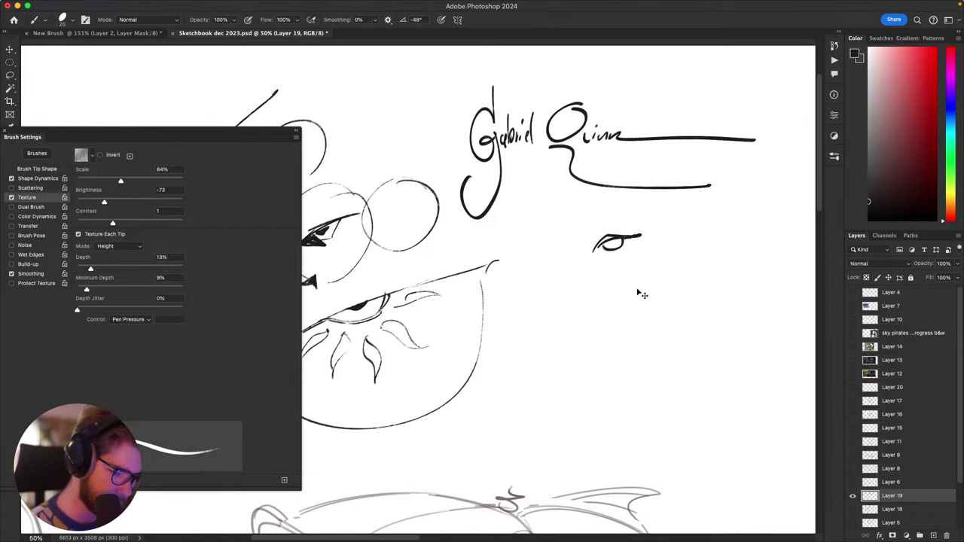
Step: Draw an upright oval head shape in the empty area beside the small eye, with a horizontal guideline across its middle
key("super+minus")
key("super+minus")
key("super+minus")
left_click_drag(579, 348, 629, 334)
left_click_drag(594, 281, 580, 267)
key("super+z")
mouse_move(601, 260)
left_mouse_down()
mouse_move(565, 287)
mouse_move(602, 257)
left_mouse_up()
left_click_drag(608, 304, 593, 311)
left_click_drag(551, 295, 601, 290)
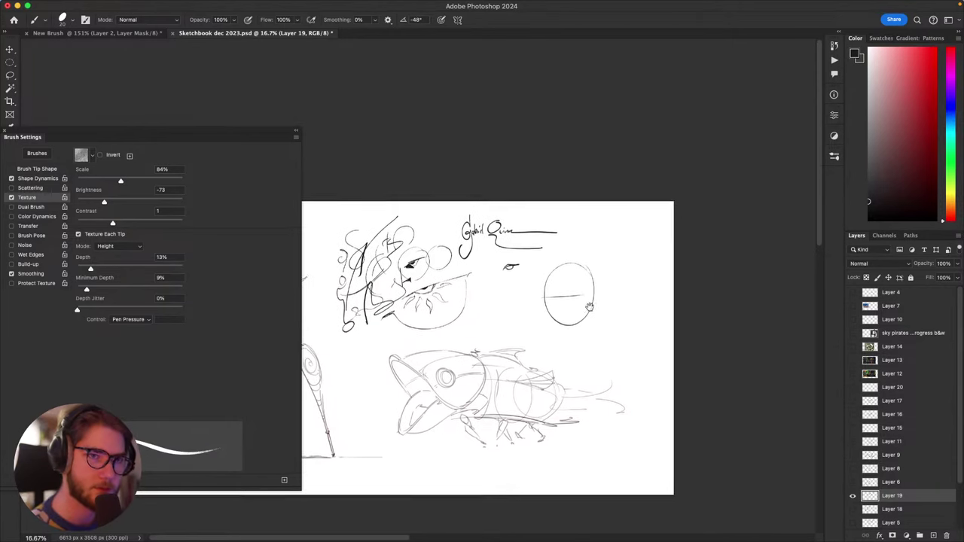
scroll(588, 309, "right", 2)
scroll(570, 321, "right", 1)
scroll(583, 305, "left", 4)
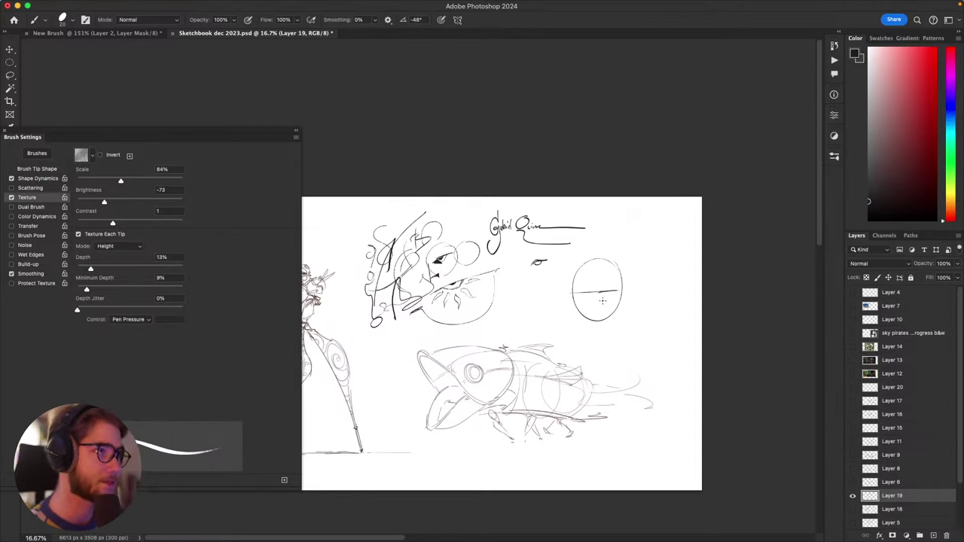
mouse_move(602, 301)
left_mouse_down()
mouse_move(568, 317)
mouse_move(605, 318)
mouse_move(564, 334)
mouse_move(588, 337)
mouse_move(611, 372)
left_mouse_up()
key("super+minus")
key("super+minus")
key("super+plus")
key("super+plus")
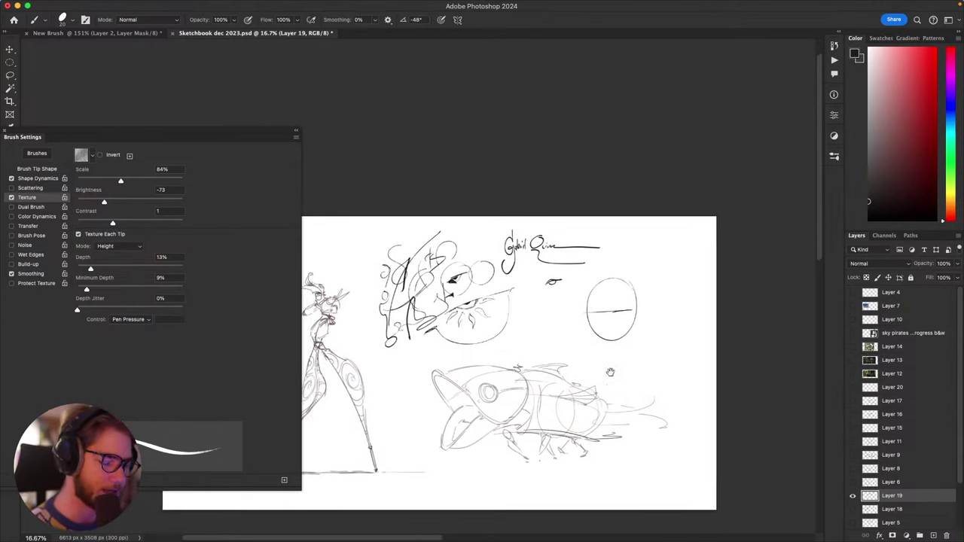
Step: Try freehand lasso selections around the test sketches and signature above the fish drawing
scroll(611, 372, "left", 3)
scroll(610, 372, "down", 1)
key("l")
mouse_move(725, 253)
left_mouse_down()
mouse_move(622, 344)
mouse_move(461, 352)
left_mouse_up()
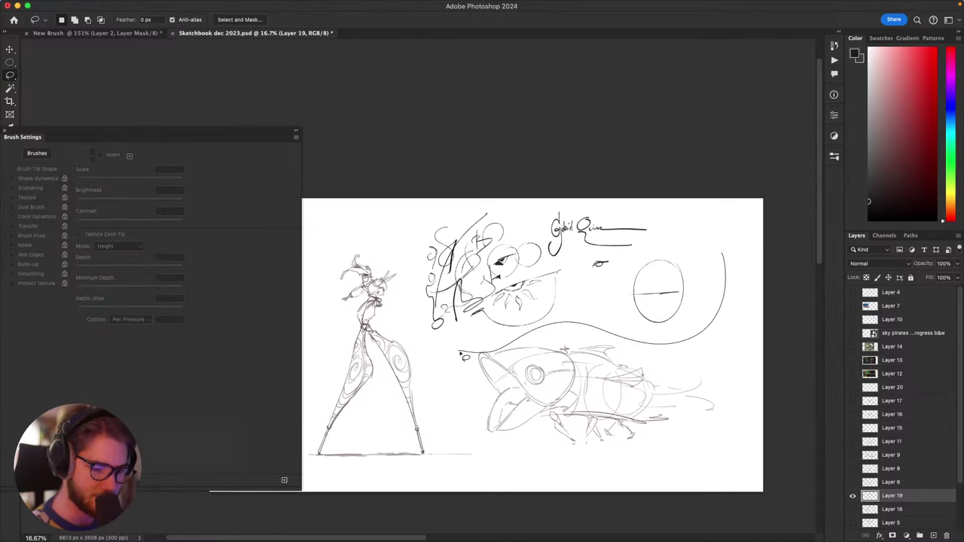
key("super+d")
mouse_move(743, 303)
left_mouse_down()
mouse_move(611, 331)
mouse_move(414, 333)
mouse_move(454, 196)
left_mouse_up()
key("super+d")
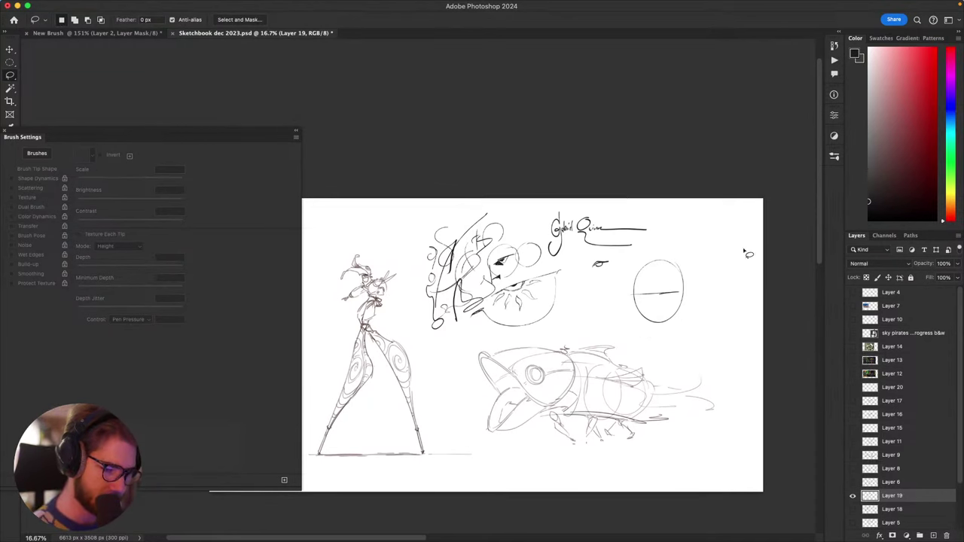
key("Delete")
Step: Hide Layer 19 and add a new blank layer above it for more handwriting
left_click_drag(632, 394, 663, 366)
left_click(853, 495)
mouse_move(648, 421)
left_mouse_down()
mouse_move(678, 415)
mouse_move(670, 410)
left_mouse_up()
key("b")
left_click_drag(580, 381, 658, 382)
left_click(461, 253)
left_click(459, 201)
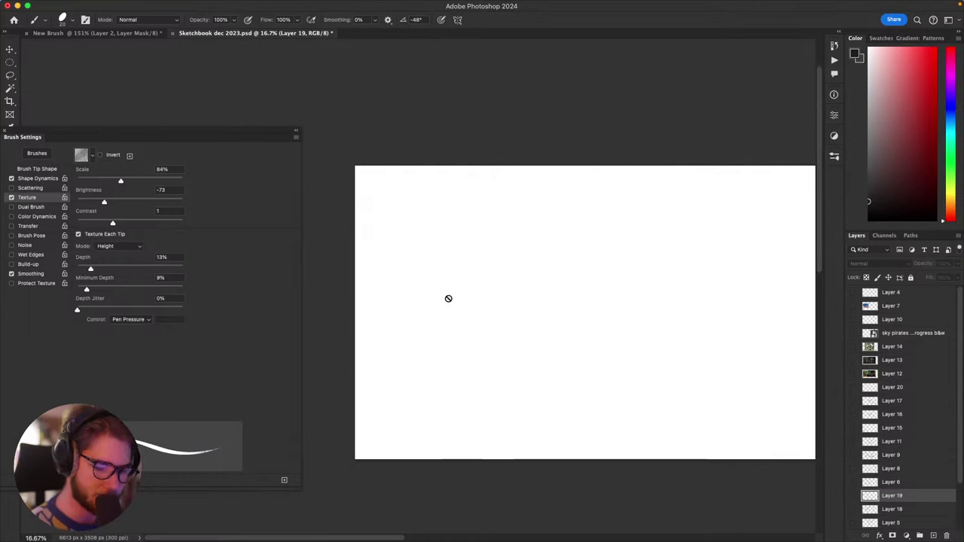
key("super+shift+alt+n")
Step: Try handwriting the signature's first name on the blank layer, with a long looping tail on the initial
key("super+z")
mouse_move(471, 188)
left_mouse_down()
mouse_move(473, 231)
mouse_move(474, 210)
mouse_move(449, 246)
left_mouse_up()
key("super+z")
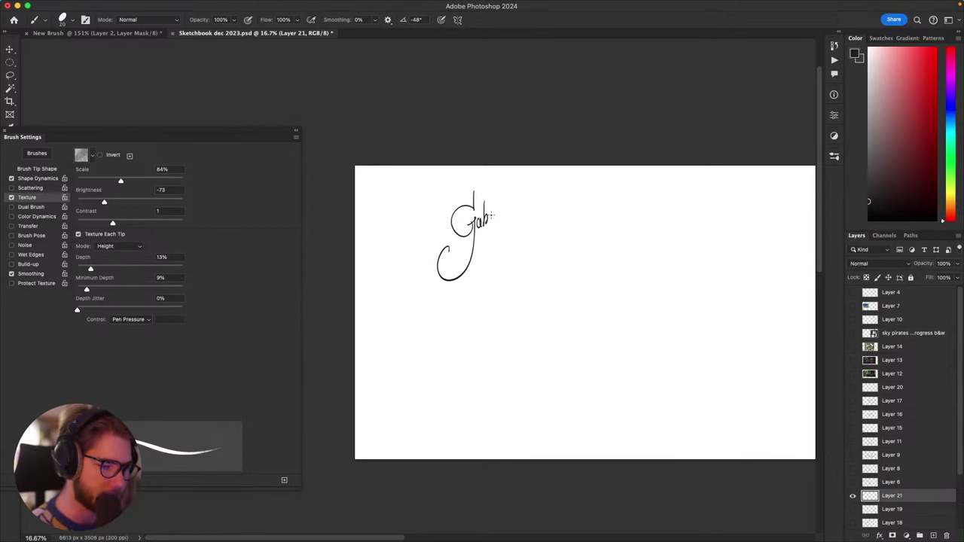
left_click_drag(498, 217, 505, 219)
left_click_drag(509, 193, 503, 224)
key("super+z")
key("super+z")
key("super+z")
key("super+z")
key("super+z")
key("super+z")
key("super+z")
key("super+z")
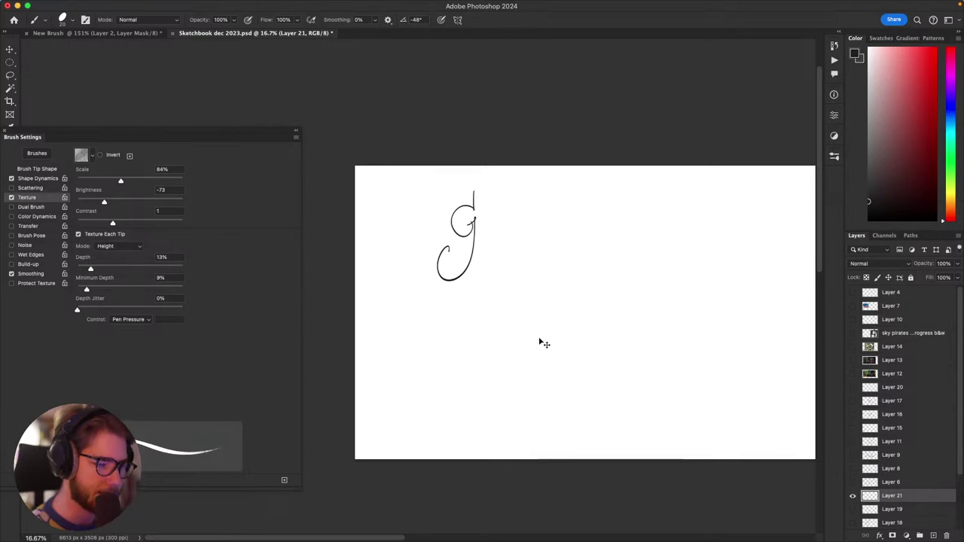
Step: Try two large variants of the initial side by side, one with a crossbar and one with a straight descending stem
left_click_drag(517, 210, 515, 280)
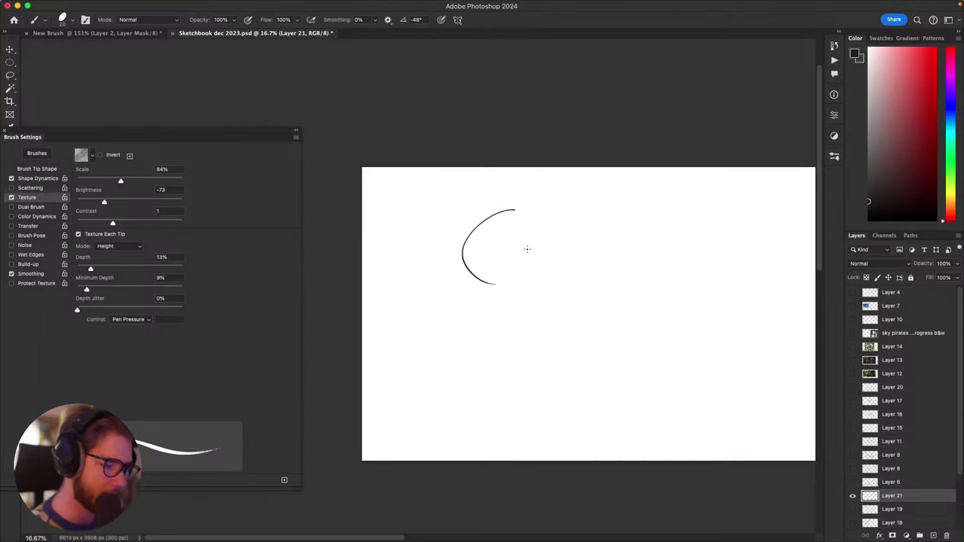
key("super+z")
left_click_drag(513, 226, 488, 248)
left_click_drag(563, 391, 529, 390)
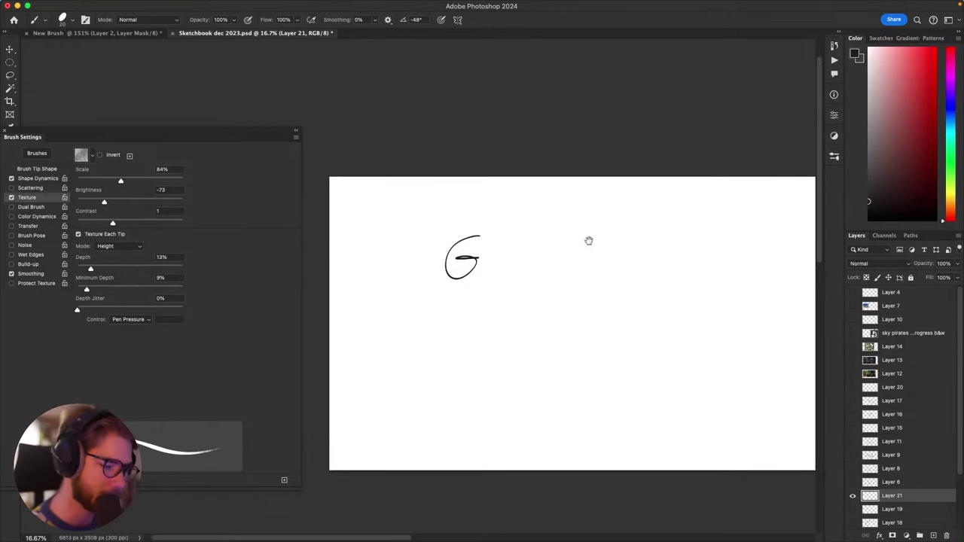
scroll(577, 253, "right", 3)
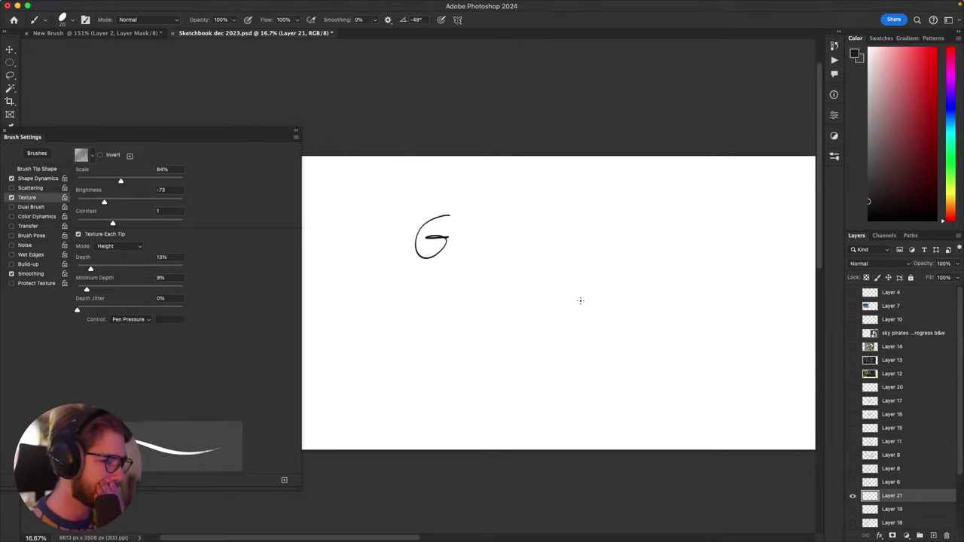
left_click_drag(526, 218, 549, 242)
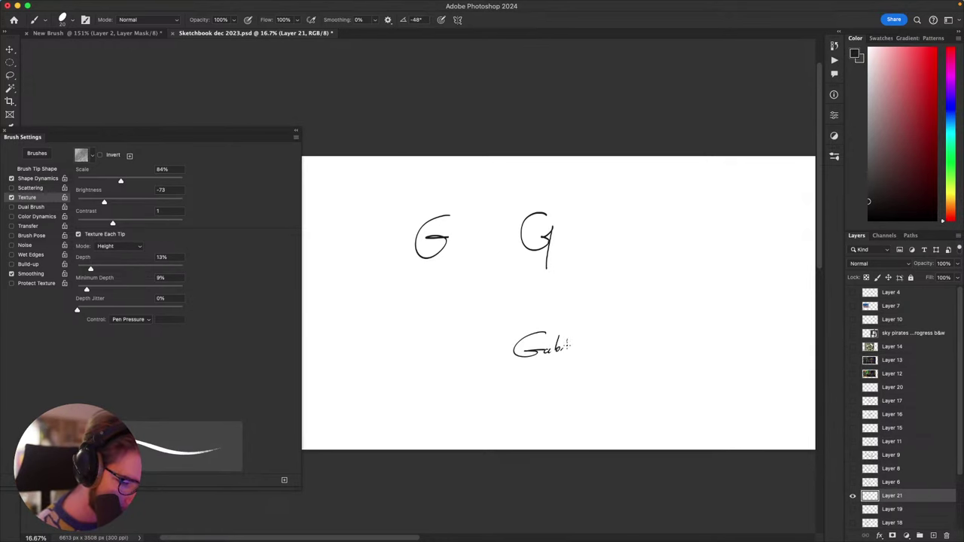
Step: Try a smaller handwritten version of the first name below the two large initials
left_click_drag(580, 339, 573, 355)
mouse_move(608, 368)
left_mouse_down()
mouse_move(638, 321)
mouse_move(675, 303)
left_mouse_up()
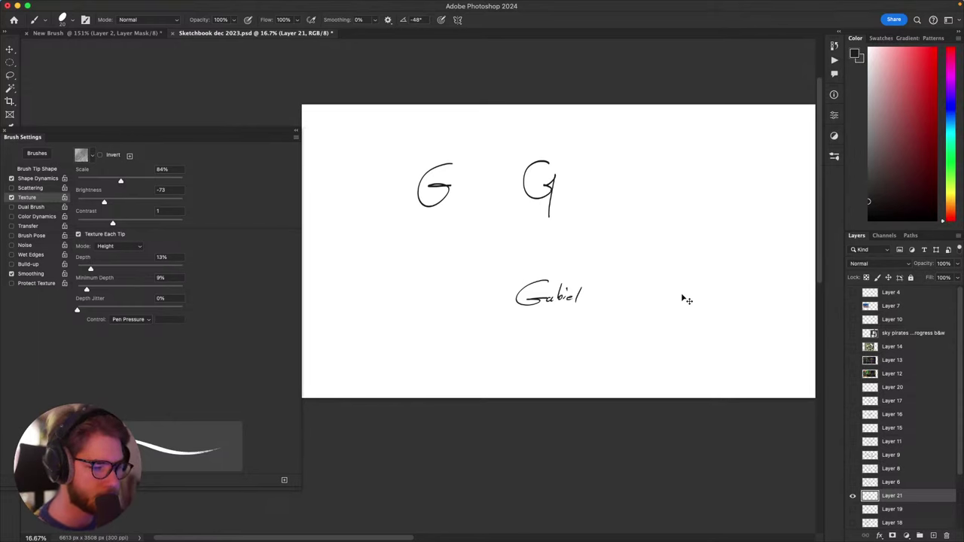
scroll(648, 294, "left", 2)
scroll(648, 298, "down", 2)
scroll(655, 293, "up", 2)
scroll(633, 324, "right", 2)
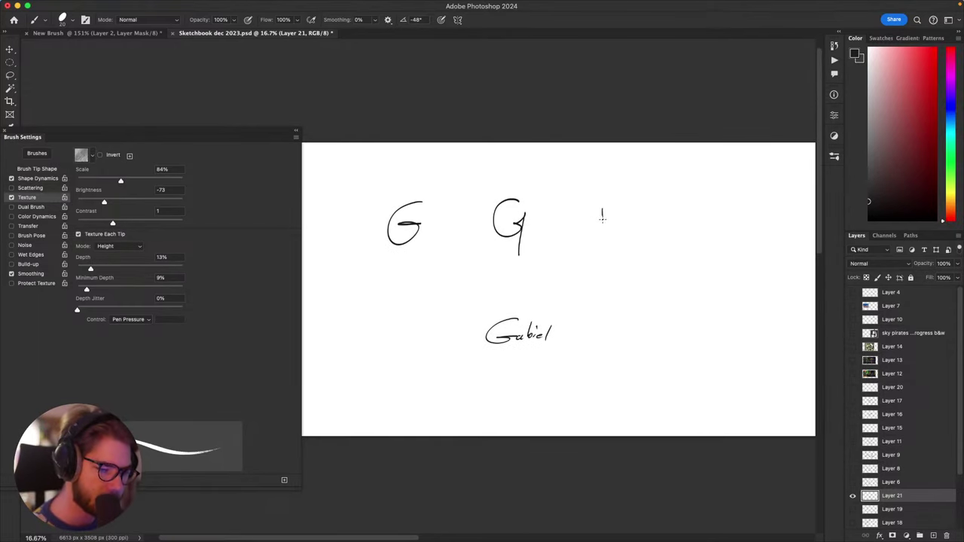
Step: Try a third initial with a long vertical stem and a small squarish loop beside the other two
left_click_drag(592, 226, 602, 226)
key("super+z")
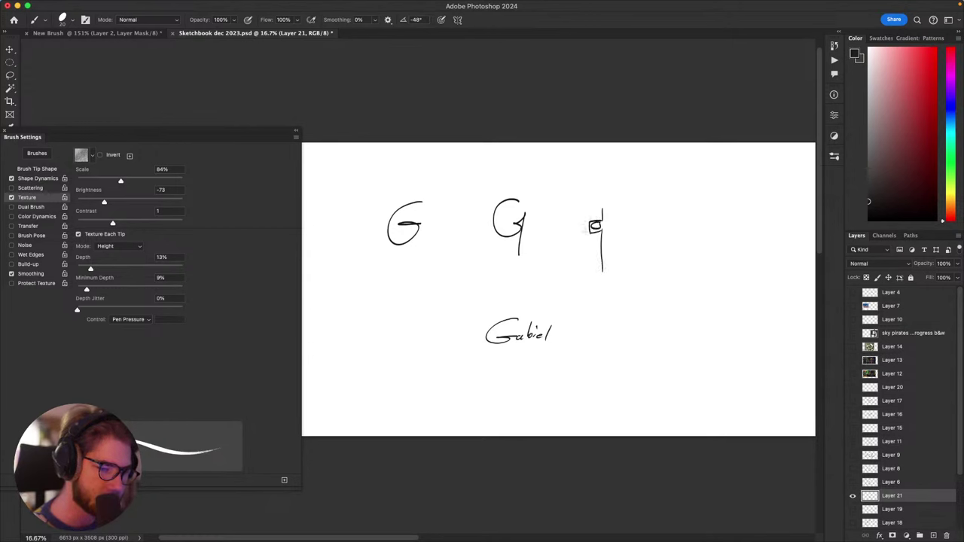
left_click_drag(612, 226, 605, 234)
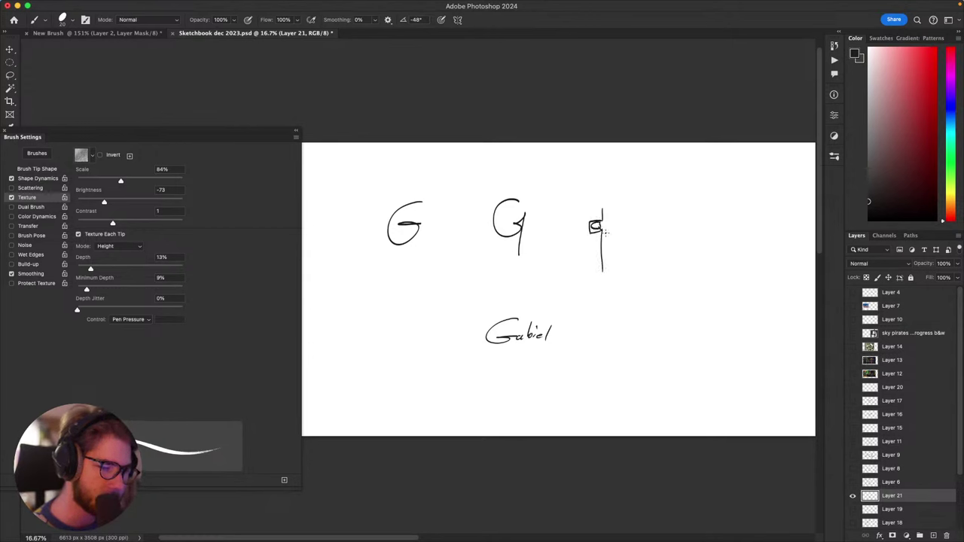
Step: Undo all the practice initials and the small handwritten first name
key("super+z")
key("super+z")
key("super+z")
key("super+z")
key("super+z")
key("super+z")
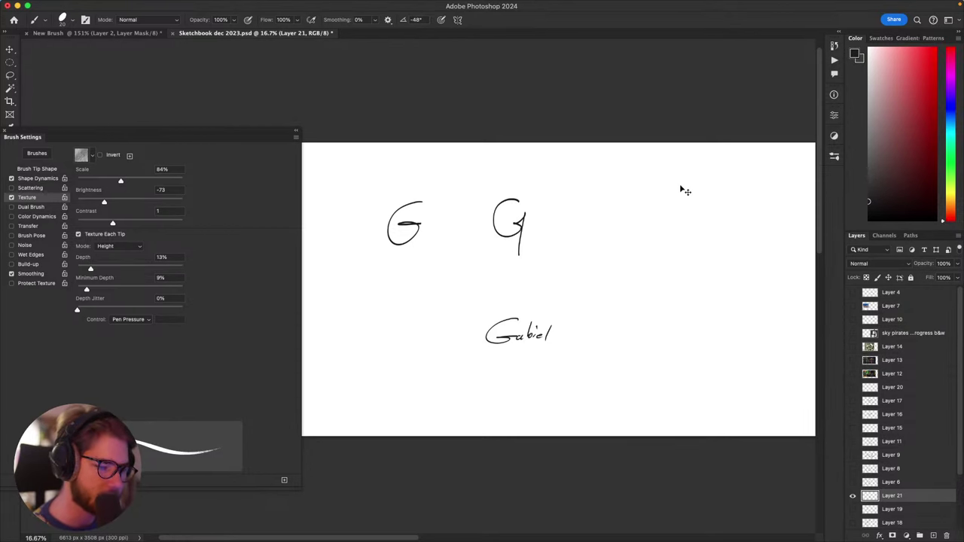
key("super+z")
key("super+z")
key("super+z")
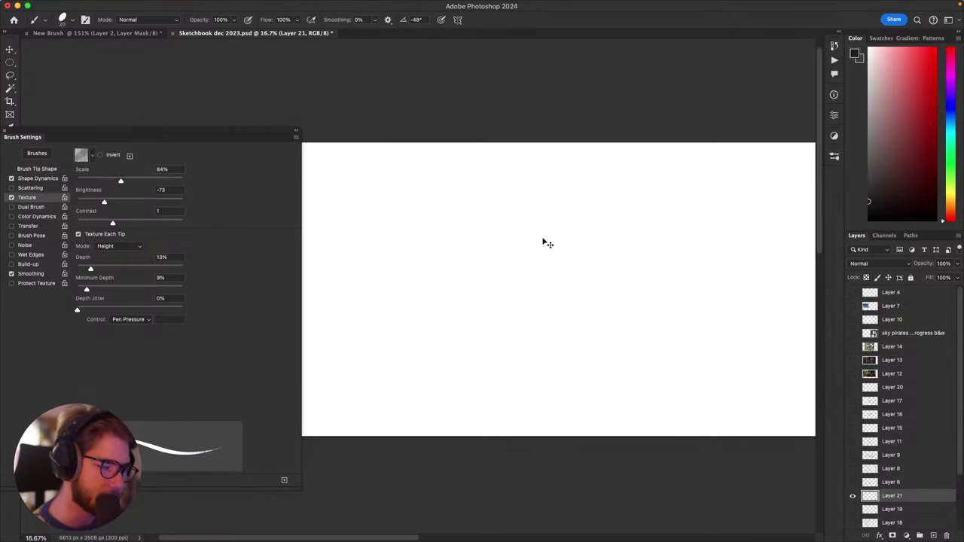
Step: Try several strokes for a tall-stemmed initial near the canvas's upper edge, undoing each attempt
mouse_move(544, 241)
left_mouse_down()
mouse_move(583, 235)
mouse_move(572, 202)
mouse_move(562, 266)
mouse_move(566, 243)
mouse_move(545, 289)
left_mouse_up()
mouse_move(508, 201)
left_mouse_down()
mouse_move(510, 264)
mouse_move(512, 243)
mouse_move(497, 263)
left_mouse_up()
key("super+z")
key("super+z")
key("super+z")
key("super+z")
key("super+z")
key("super+z")
key("super+z")
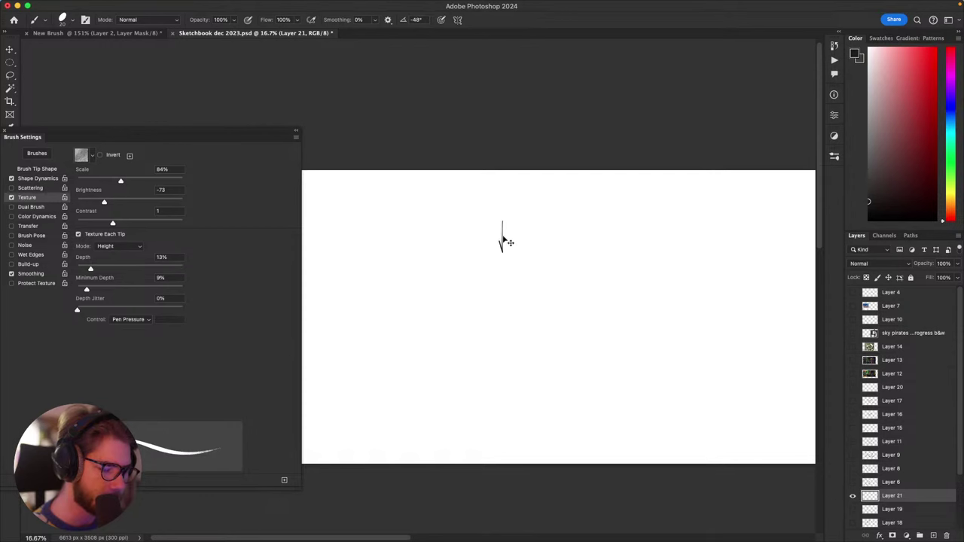
key("super+z")
Step: Handwrite the first name with a tall-stemmed initial ending in a hooked tail, redoing its last letters
left_click_drag(504, 219, 503, 256)
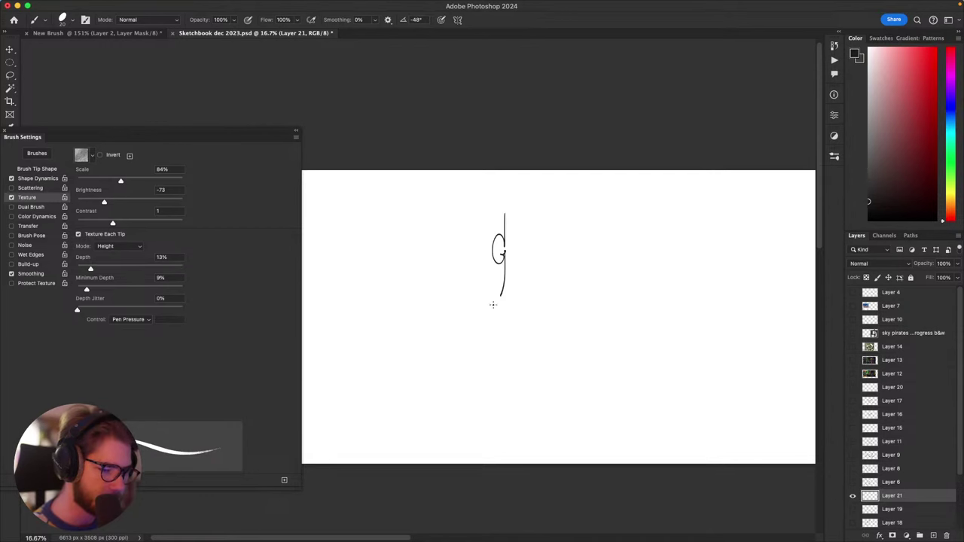
left_click_drag(493, 304, 485, 275)
left_click_drag(552, 198, 552, 137)
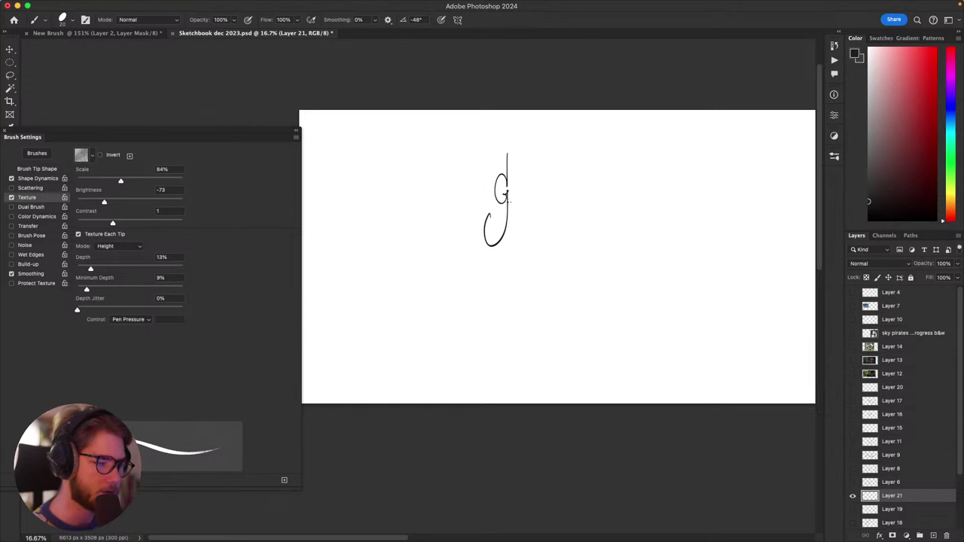
scroll(529, 204, "up", 2)
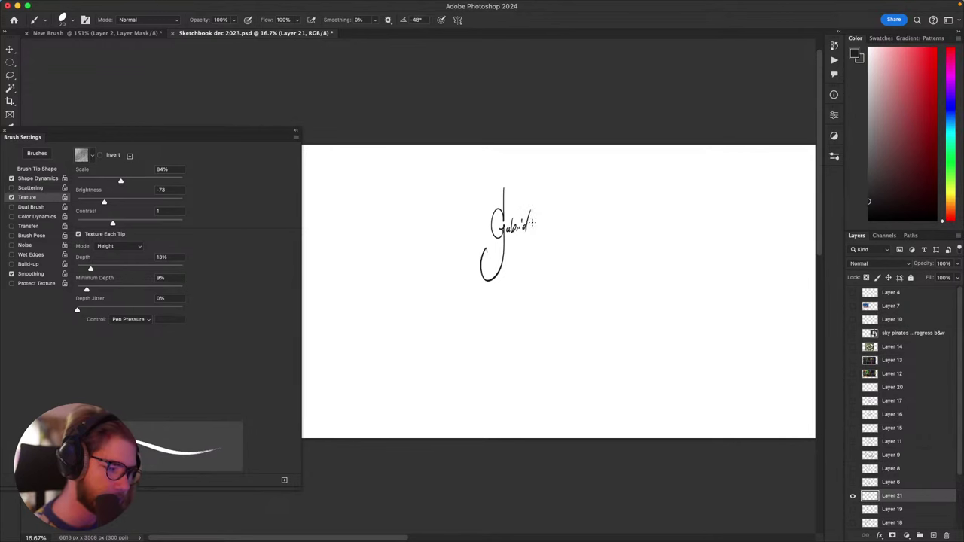
key("super+z")
mouse_move(608, 264)
left_mouse_down()
mouse_move(580, 291)
mouse_move(638, 279)
left_mouse_up()
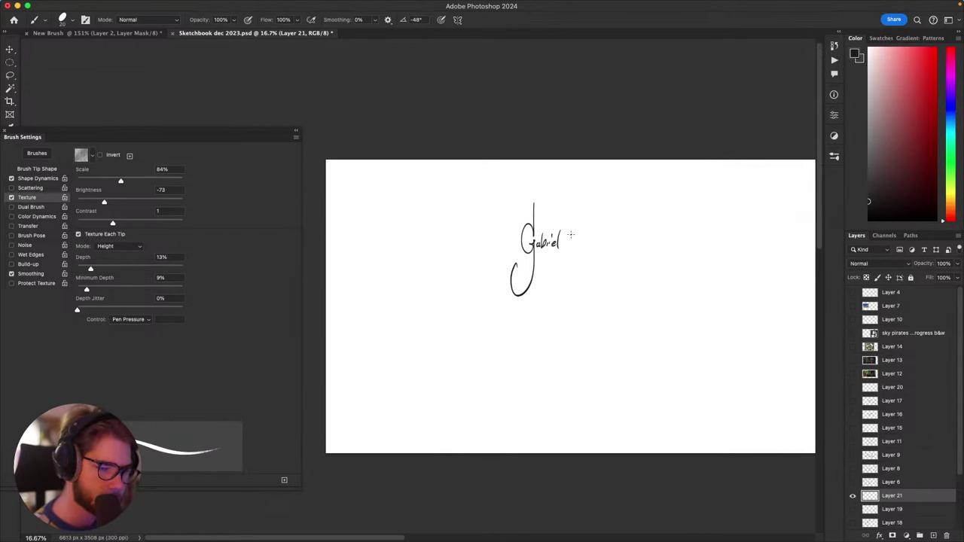
Step: Draw the round body of the surname's initial just after the first name, redoing it once
left_click_drag(578, 233, 581, 235)
key("super+z")
left_click_drag(648, 251, 583, 235)
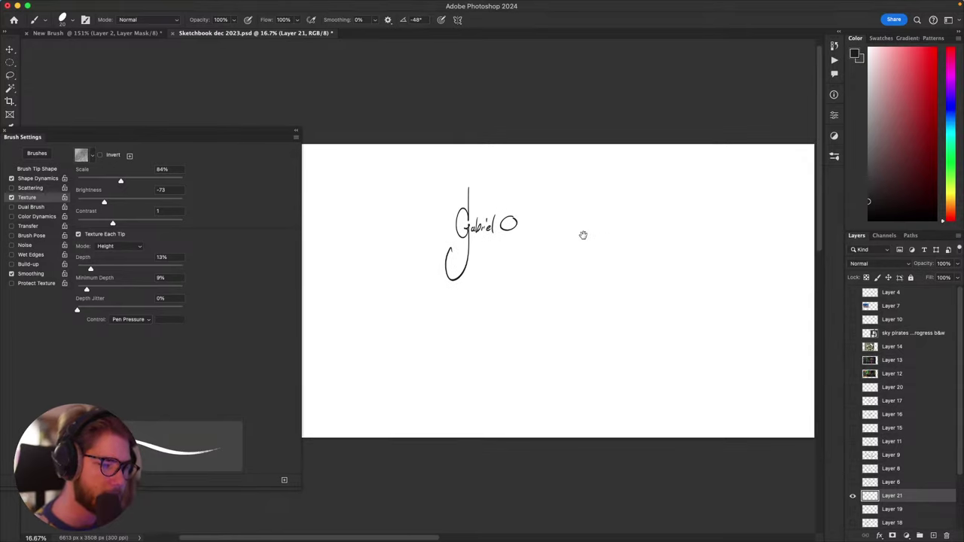
key("super+z")
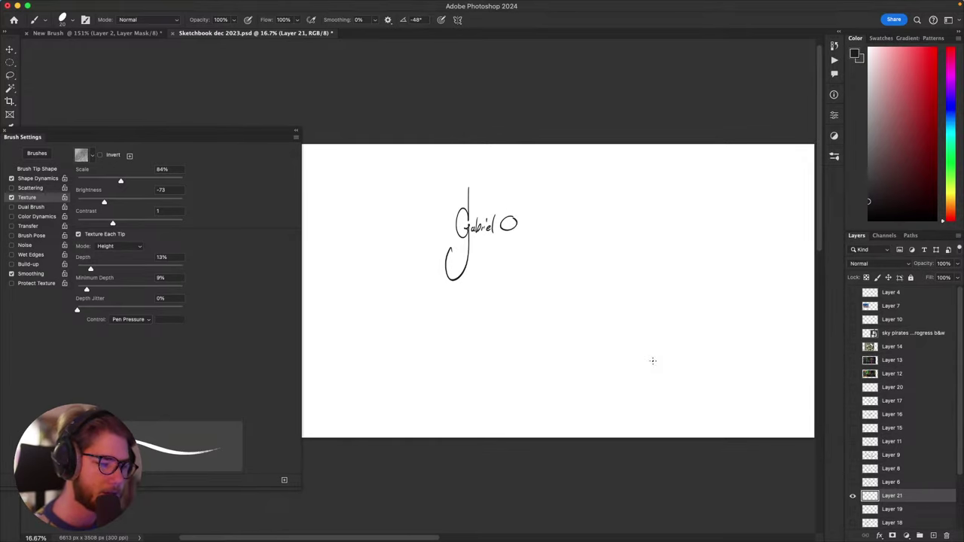
Step: Draw a flourish from beneath the surname's initial that dips and runs out horizontally, redoing it until it is shorter
left_click_drag(614, 252, 678, 235)
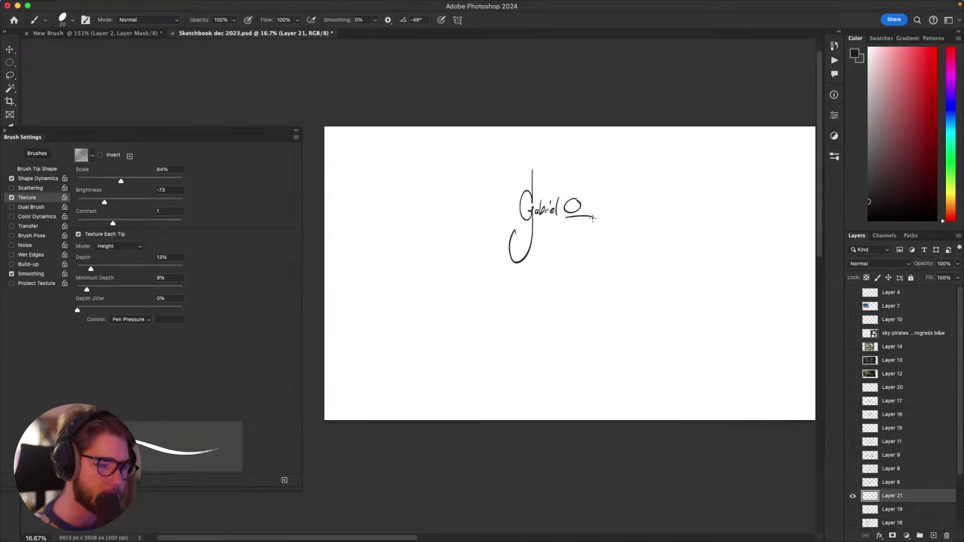
key("super+z")
scroll(572, 226, "right", 2)
scroll(573, 226, "up", 1)
left_click_drag(570, 259, 749, 260)
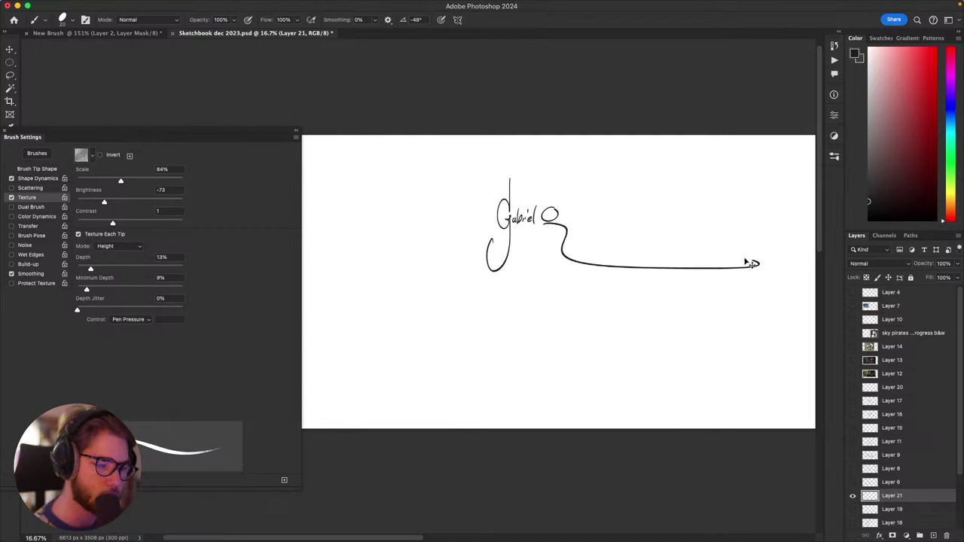
key("super+z")
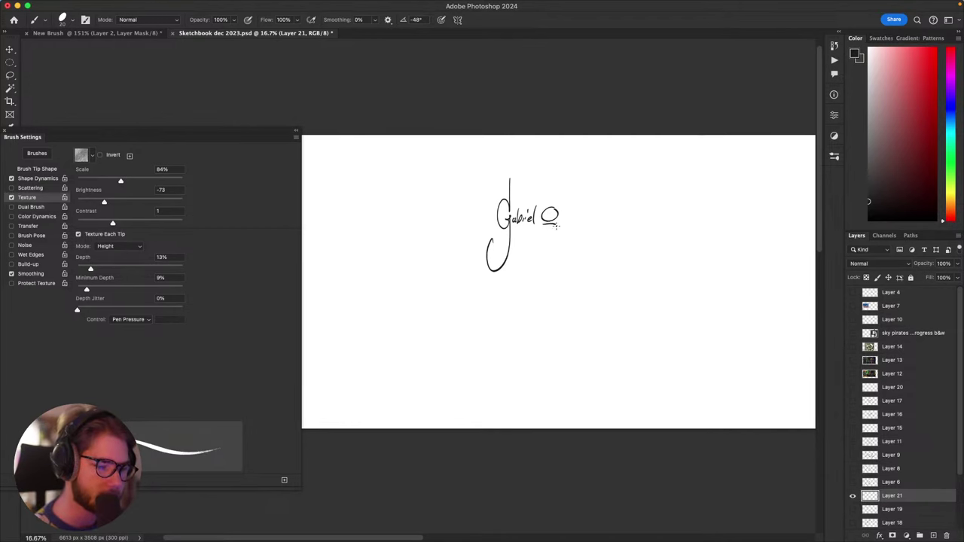
key("super+z")
left_click_drag(558, 225, 680, 248)
key("super+z")
left_click_drag(579, 244, 664, 246)
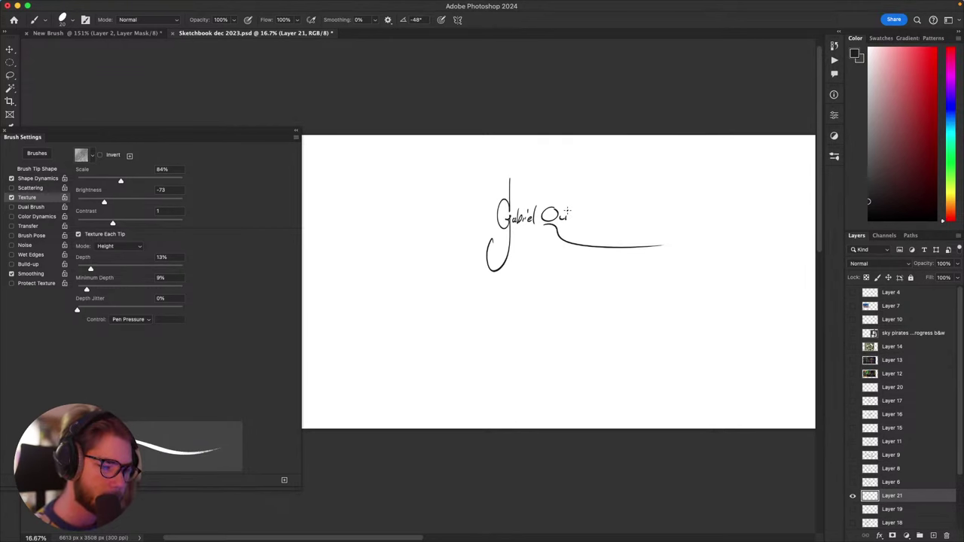
Step: Handwrite the surname's remaining letters and pull the last one into a long horizontal flourish, redoing the flourish once
left_click_drag(580, 217, 738, 203)
key("super+z")
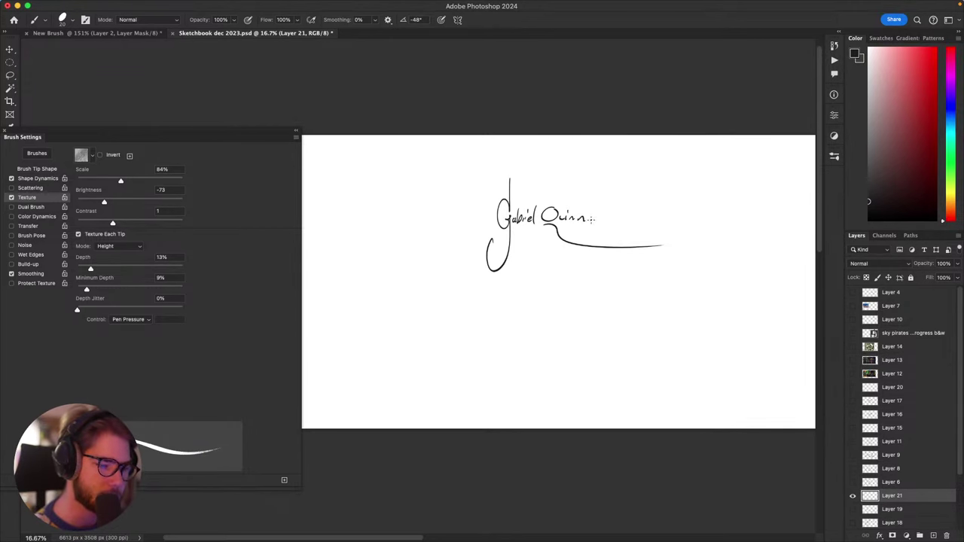
left_click_drag(591, 219, 754, 217)
scroll(681, 259, "down", 3)
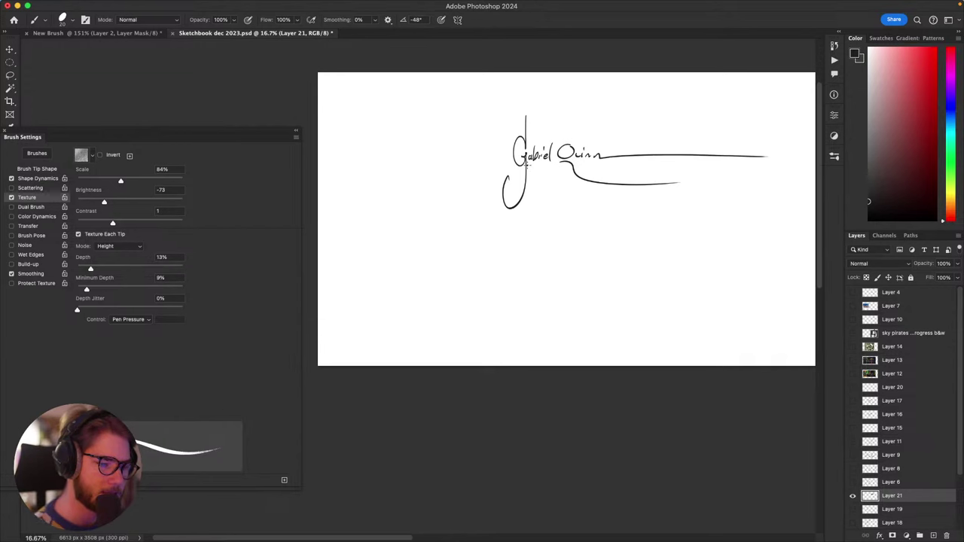
Step: Try loose hook curves and long horizontal sweeps in the empty area below the signature
left_click_drag(483, 205, 433, 277)
left_click_drag(498, 244, 548, 284)
left_click_drag(527, 251, 727, 236)
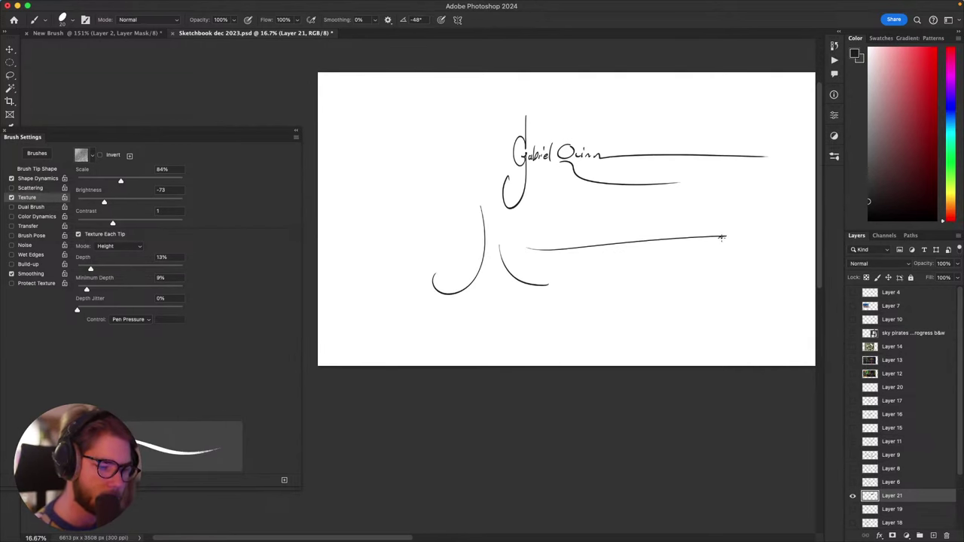
mouse_move(634, 333)
left_mouse_down()
mouse_move(542, 399)
mouse_move(559, 392)
left_mouse_up()
left_click_drag(742, 290, 805, 281)
left_click_drag(686, 373, 720, 371)
scroll(719, 371, "right", 3)
Step: Undo the loose test sweeps along with the surname's last letters and their long flourish
key("super+z")
key("super+z")
key("super+z")
key("super+z")
key("super+z")
key("super+z")
key("super+z")
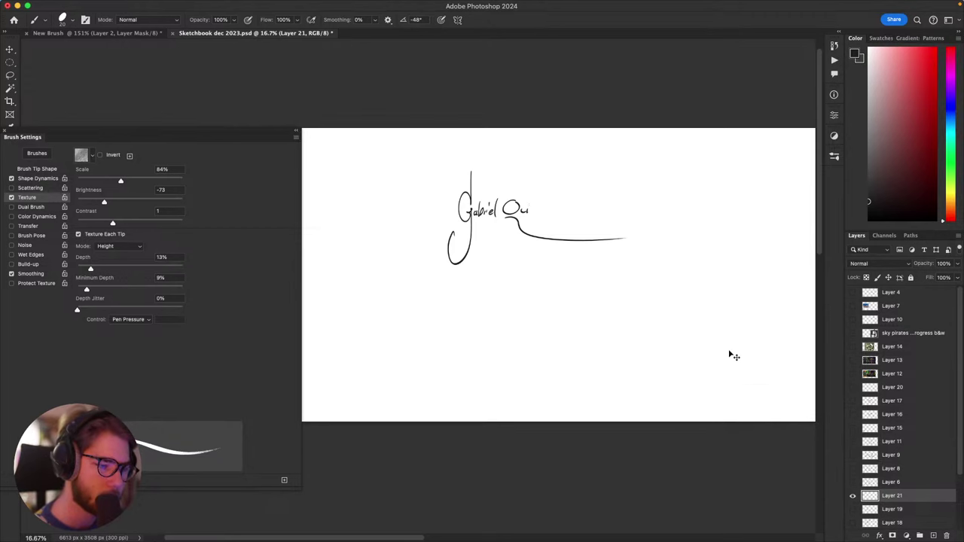
Step: Undo the remaining signature strokes until the canvas is empty
key("super+z")
key("super+z")
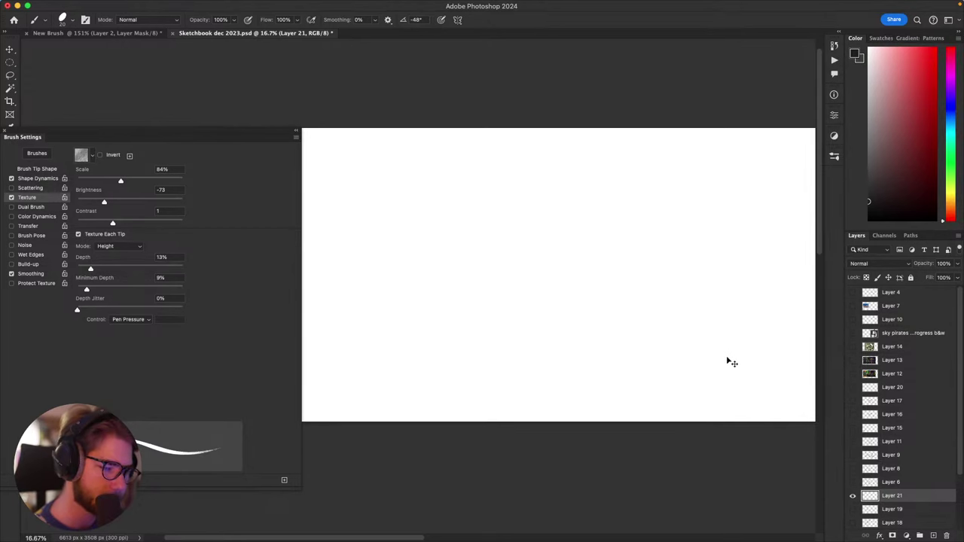
scroll(659, 389, "up", 2)
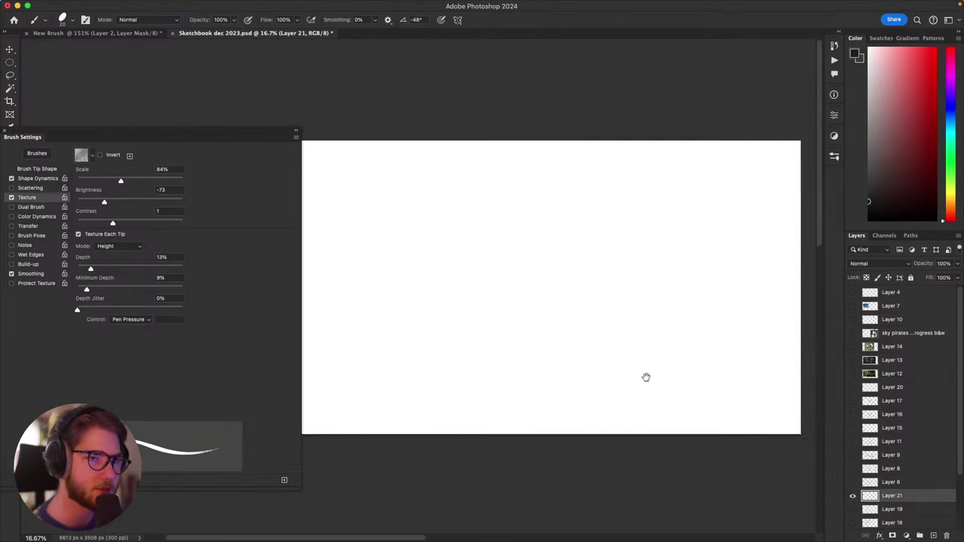
scroll(674, 384, "left", 3)
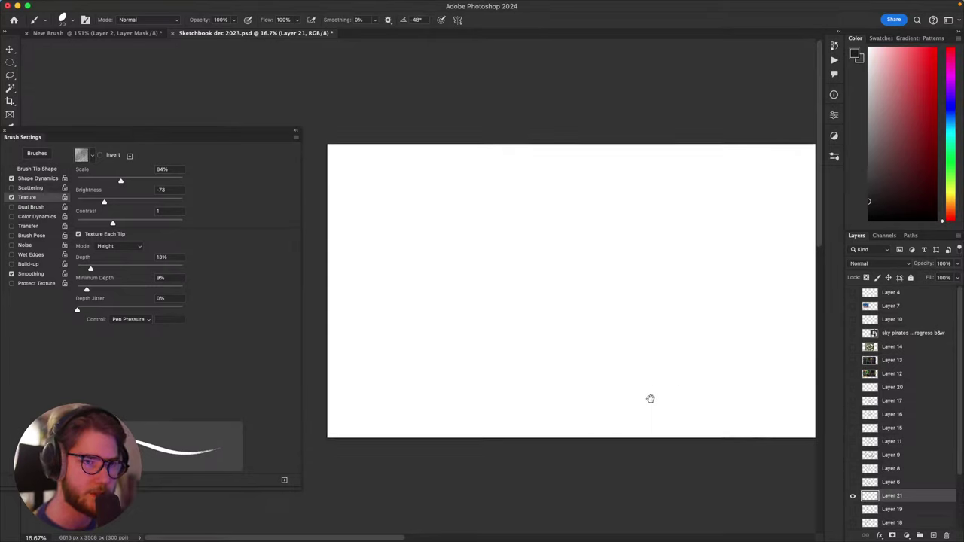
scroll(660, 393, "right", 3)
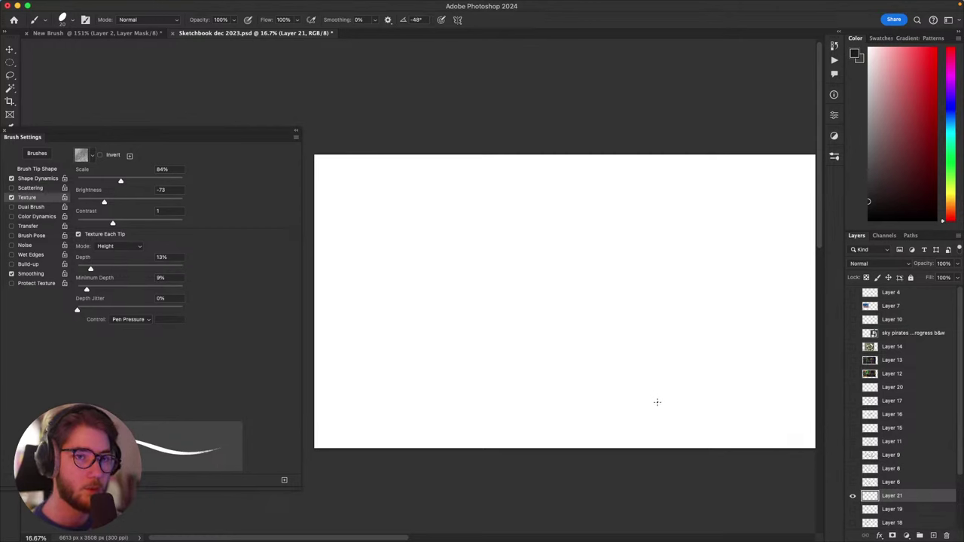
mouse_move(687, 387)
left_mouse_down()
mouse_move(654, 397)
mouse_move(687, 389)
mouse_move(667, 399)
left_mouse_up()
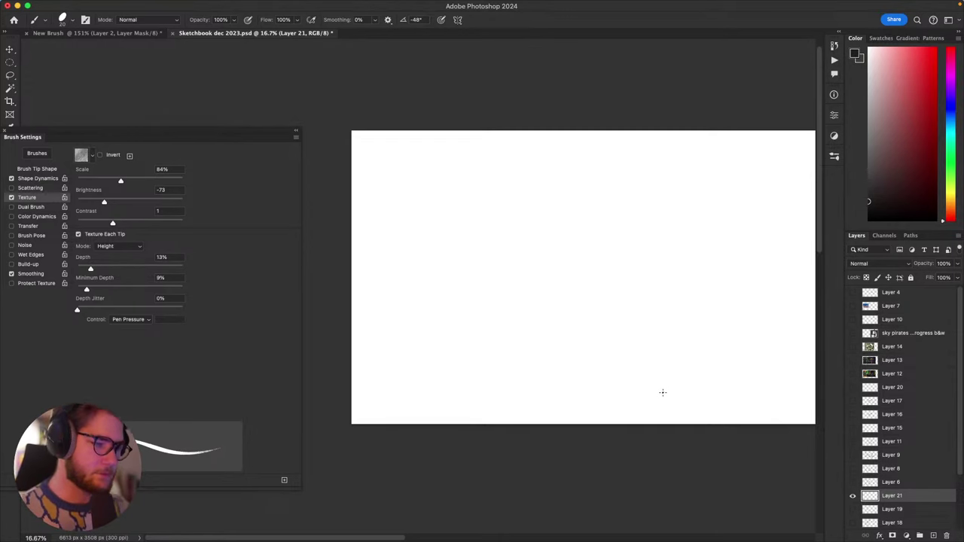
scroll(607, 338, "right", 3)
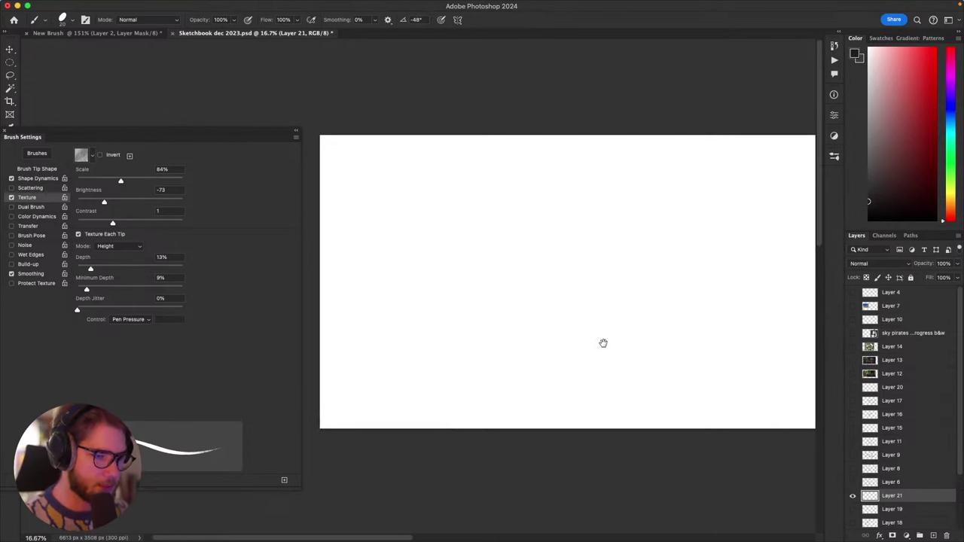
scroll(635, 336, "left", 2)
Step: Handwrite two artists' names side by side near the canvas's upper-left corner, redoing the second name's initial
mouse_move(428, 159)
left_mouse_down()
mouse_move(414, 162)
mouse_move(414, 174)
left_mouse_up()
left_click_drag(431, 172, 435, 162)
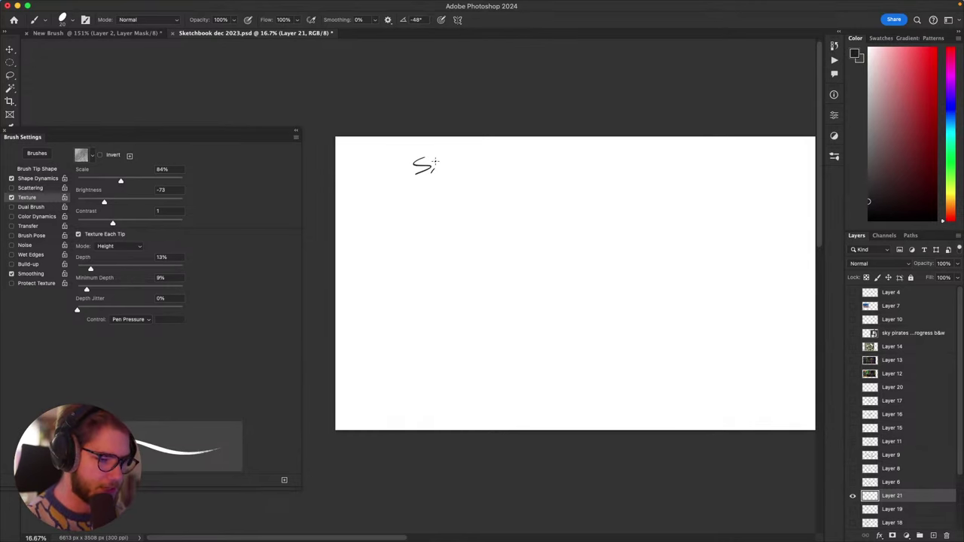
mouse_move(570, 293)
left_mouse_down()
mouse_move(549, 304)
mouse_move(573, 314)
left_mouse_up()
key("super+z")
left_click_drag(488, 176, 489, 191)
key("super+z")
left_click_drag(487, 177, 492, 186)
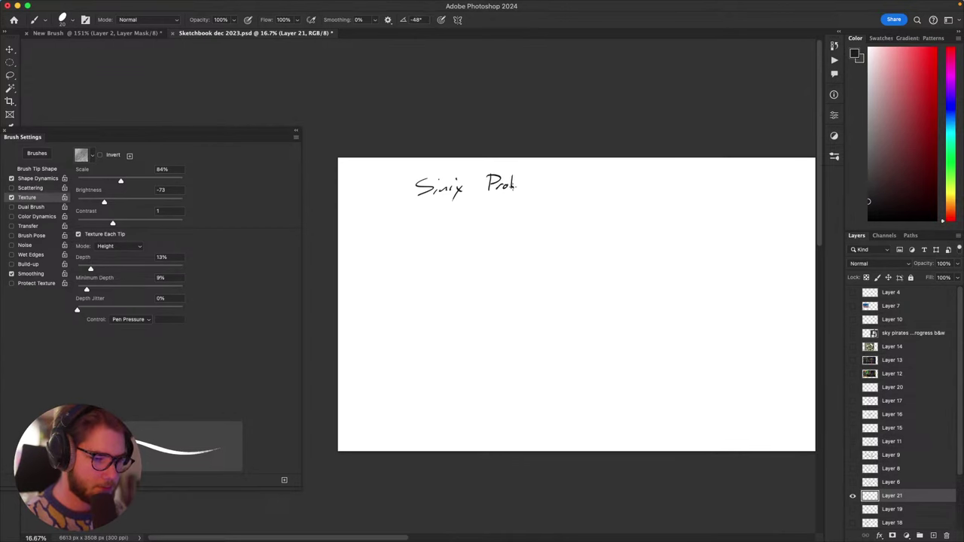
Step: Finish the second handwritten name and underline both names with separate horizontal strokes
scroll(542, 338, "left", 2)
left_click_drag(436, 197, 556, 193)
scroll(551, 222, "right", 3)
scroll(550, 221, "up", 1)
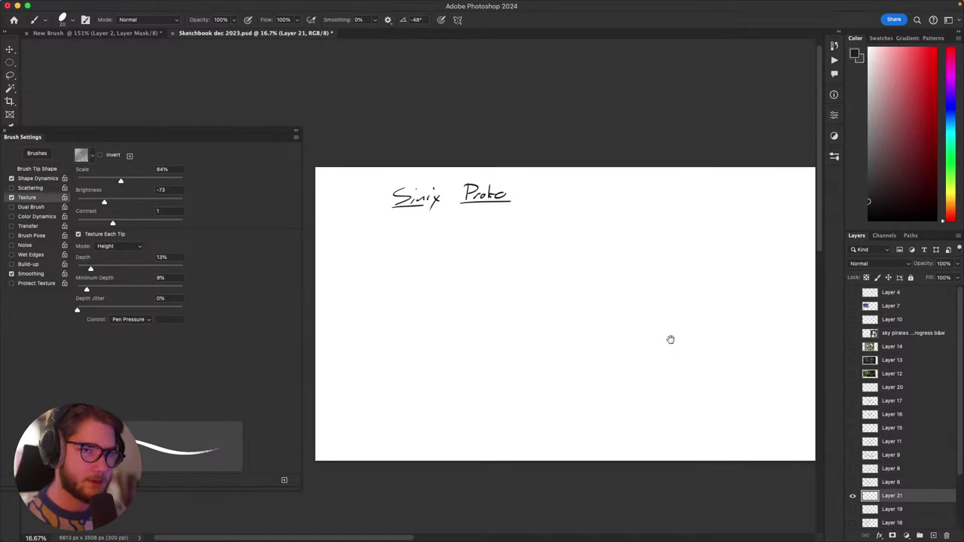
scroll(671, 339, "left", 2)
Step: Lasso both underlined names, move them toward the canvas's left edge and deselect them
left_click_drag(666, 324, 706, 308)
key("l")
mouse_move(616, 162)
left_mouse_down()
mouse_move(413, 202)
mouse_move(600, 209)
mouse_move(527, 193)
left_mouse_up()
key("v")
key("super+d")
key("b")
Step: Lasso the handwritten names and the mark beside them, delete them, and return to the Brush tool
mouse_move(575, 239)
left_mouse_down()
mouse_move(501, 196)
mouse_move(576, 199)
left_mouse_up()
key("l")
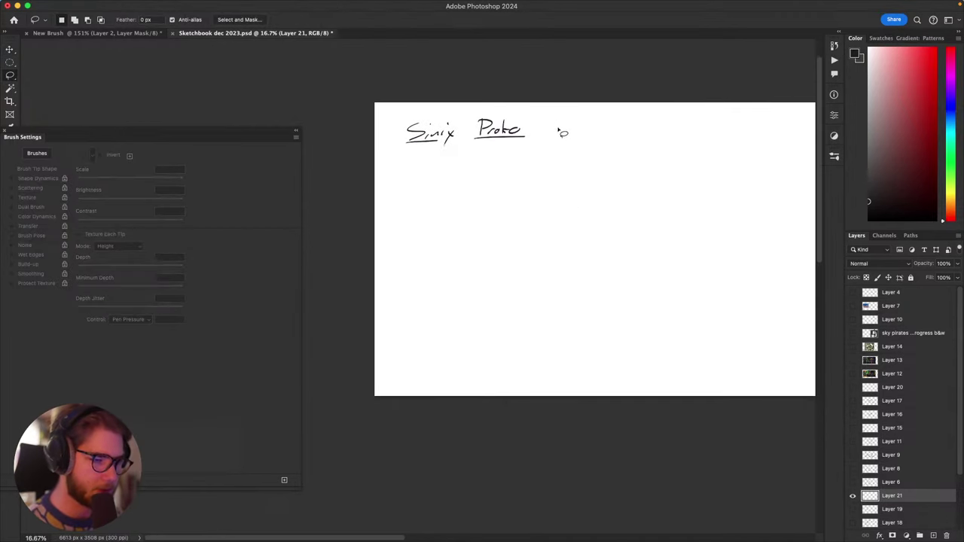
left_click_drag(559, 133, 556, 118)
key("BackSpace")
key("super+d")
key("b")
Step: Try loose strokes and a wavy line across the empty canvas, undoing each one
left_click_drag(583, 263, 559, 269)
left_click_drag(571, 225, 588, 247)
key("ctrl+z")
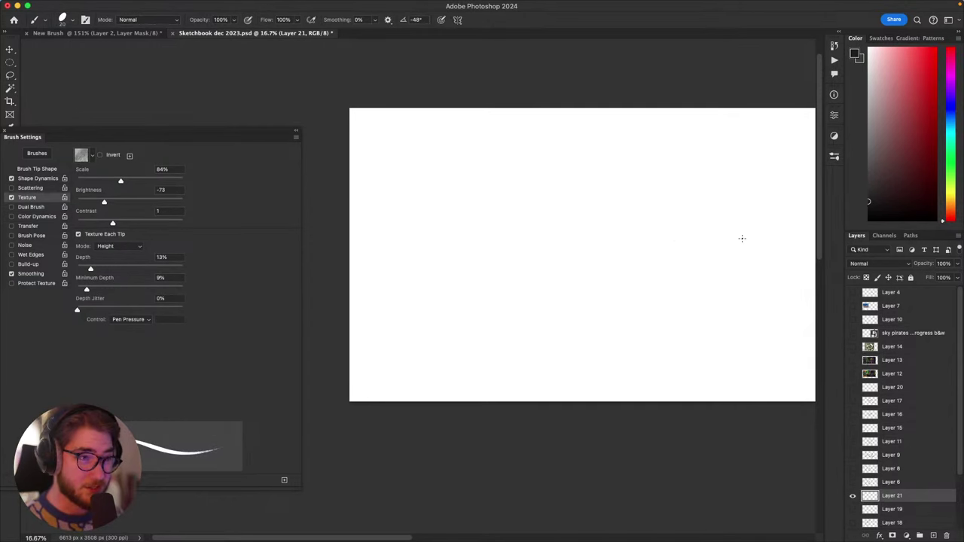
mouse_move(730, 242)
left_mouse_down()
mouse_move(708, 264)
mouse_move(704, 308)
mouse_move(685, 309)
left_mouse_up()
mouse_move(486, 233)
left_mouse_down()
mouse_move(566, 235)
mouse_move(741, 223)
left_mouse_up()
key("ctrl+z")
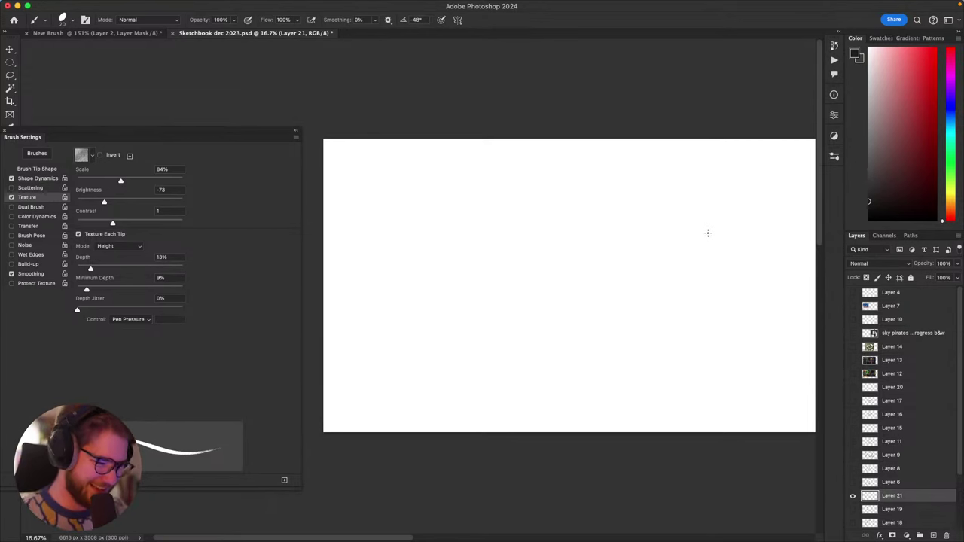
left_click_drag(620, 274, 784, 335)
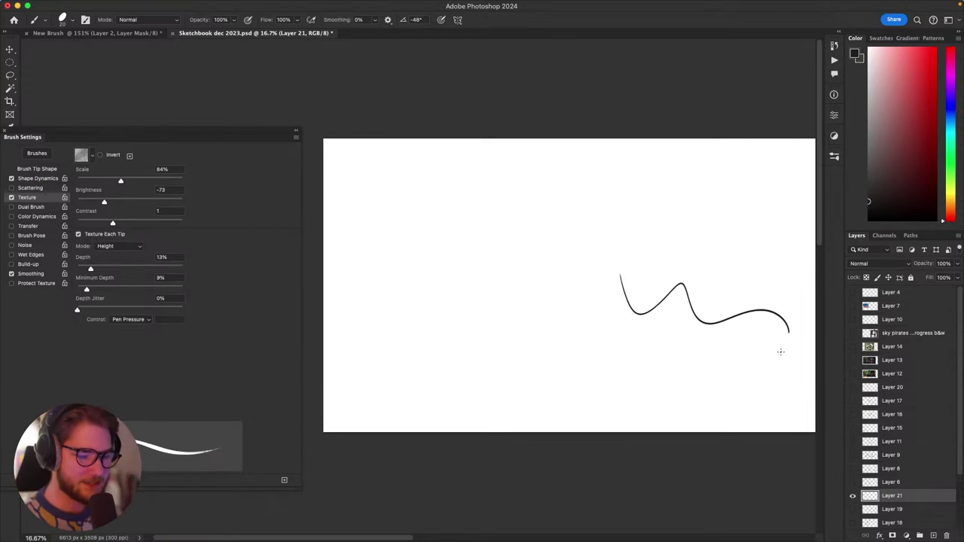
key("ctrl+z")
Step: Handwrite a first name beginning with a wide, slanted Z, then try a sweeping stroke below it and undo the sweep
mouse_move(625, 346)
left_mouse_down()
mouse_move(682, 354)
mouse_move(650, 363)
mouse_move(657, 383)
mouse_move(668, 383)
mouse_move(656, 369)
left_mouse_up()
mouse_move(516, 232)
left_mouse_down()
mouse_move(592, 222)
mouse_move(494, 254)
mouse_move(589, 230)
mouse_move(593, 239)
mouse_move(629, 237)
left_mouse_up()
key("ctrl+z")
key("ctrl+z")
key("ctrl+z")
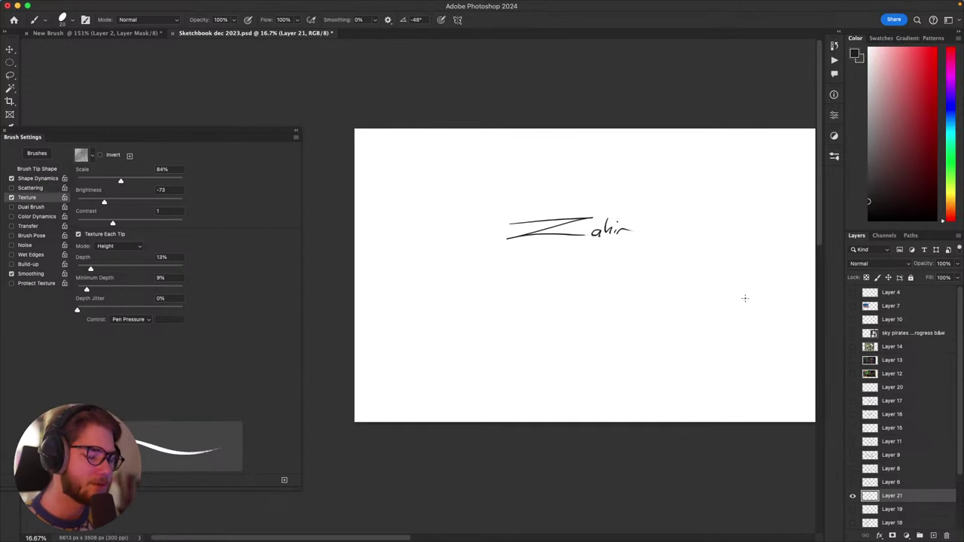
mouse_move(476, 277)
left_mouse_down()
mouse_move(493, 304)
mouse_move(687, 298)
left_mouse_up()
key("ctrl+z")
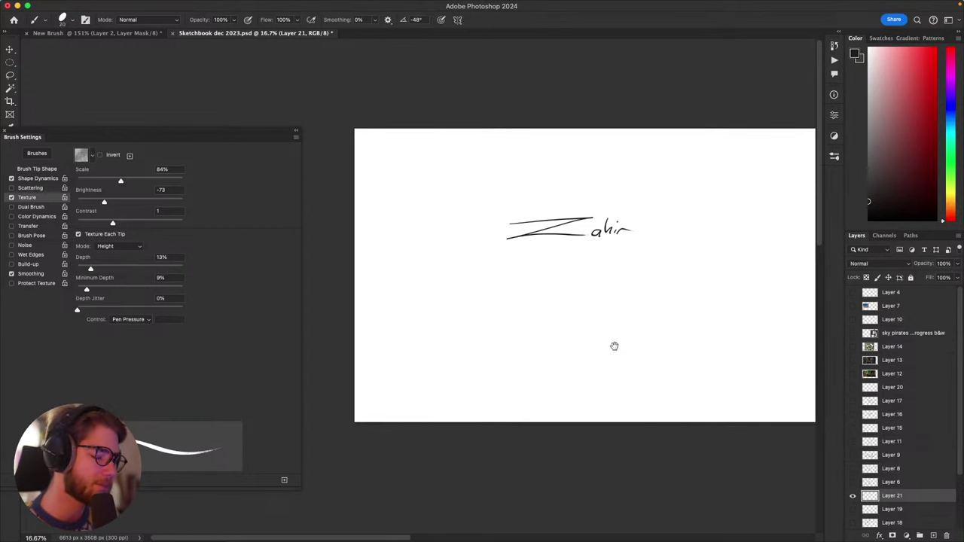
Step: Undo all strokes of the handwritten name that begins with Z
mouse_move(614, 345)
left_mouse_down()
mouse_move(591, 367)
mouse_move(637, 357)
left_mouse_up()
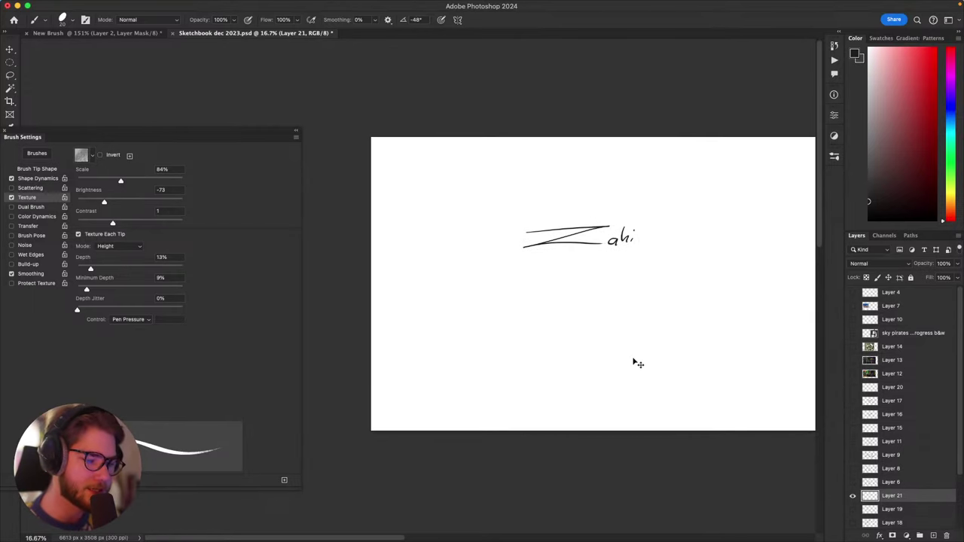
key("ctrl+z")
key("ctrl+z")
key("ctrl+z")
key("ctrl+z")
key("ctrl+z")
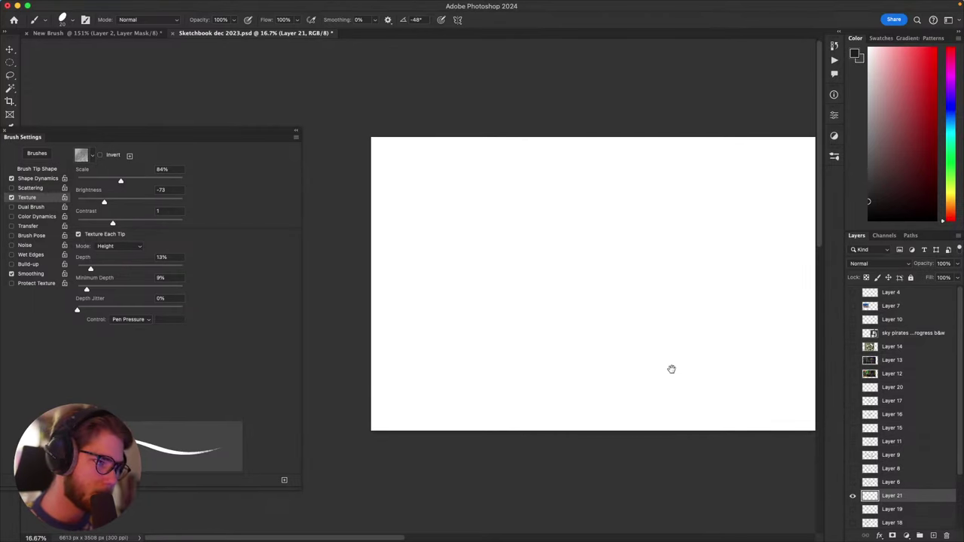
left_click_drag(671, 370, 624, 390)
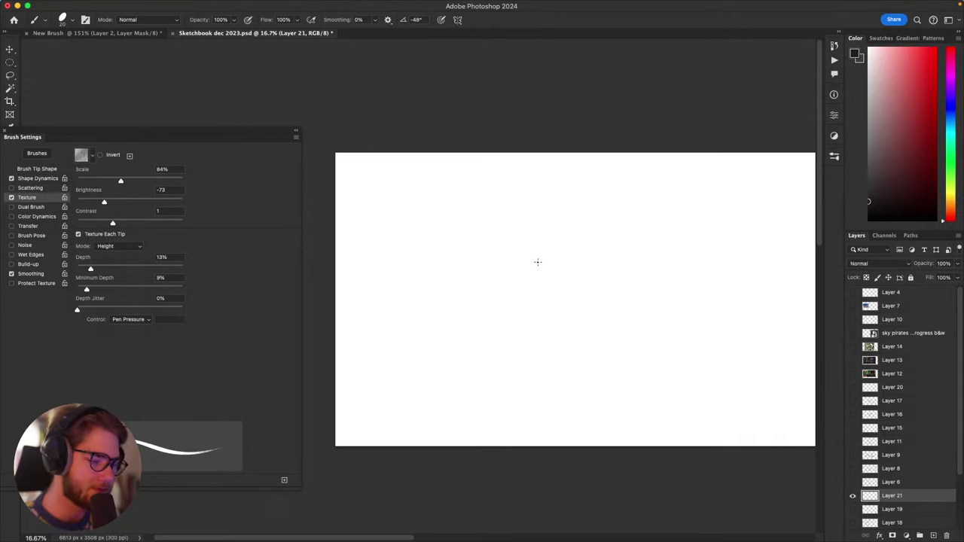
Step: Handwrite a full signature with a curved flourish beneath the surname's initial and a long horizontal tail, redoing the tail once
mouse_move(538, 262)
left_mouse_down()
mouse_move(546, 238)
mouse_move(529, 308)
mouse_move(553, 270)
mouse_move(670, 305)
left_mouse_up()
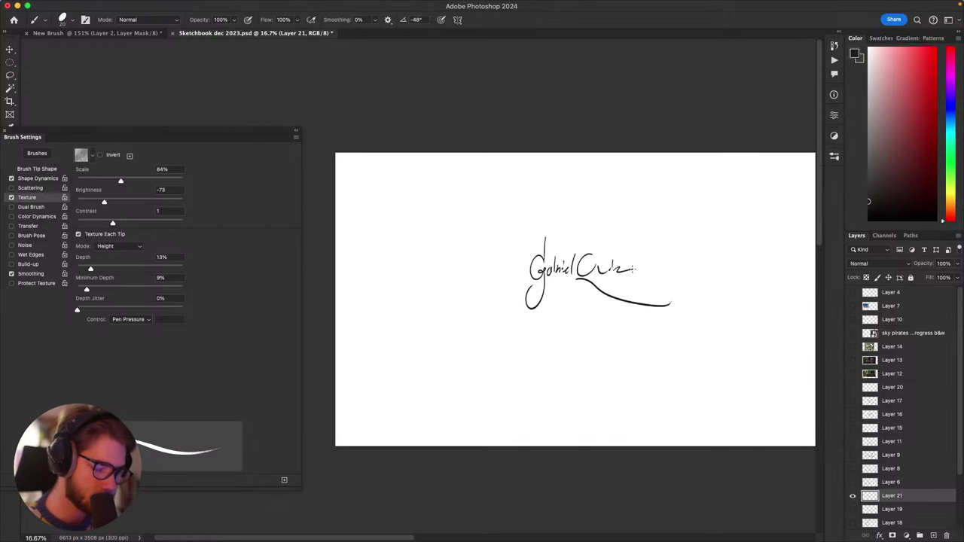
left_click_drag(633, 269, 737, 266)
mouse_move(725, 356)
left_mouse_down()
mouse_move(588, 377)
mouse_move(749, 338)
left_mouse_up()
key("super+z")
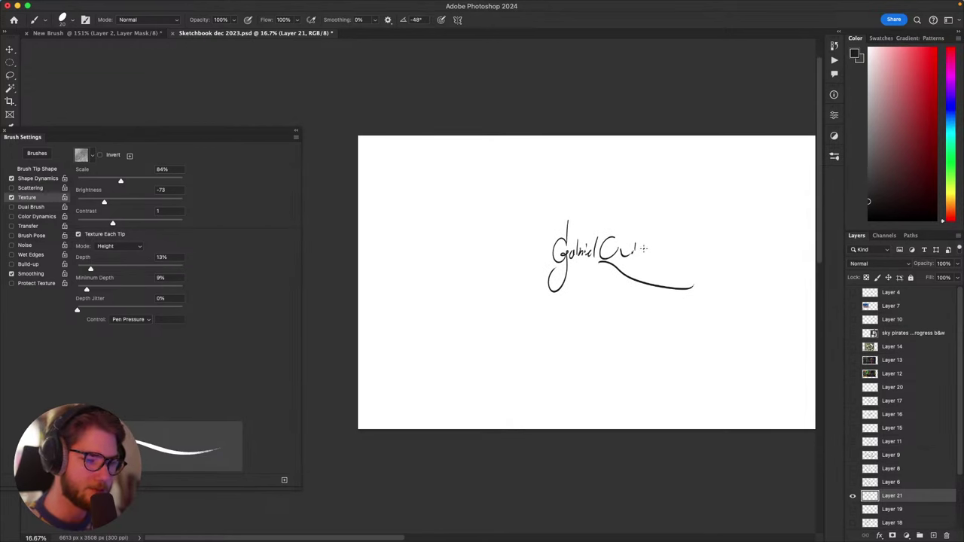
left_click_drag(649, 253, 770, 257)
Step: Handwrite the first name of a second signature below and left of the first, redoing its tall hooked initial
mouse_move(719, 330)
left_mouse_down()
mouse_move(779, 336)
mouse_move(688, 318)
mouse_move(705, 347)
mouse_move(651, 317)
mouse_move(673, 286)
left_mouse_up()
scroll(512, 283, "left", 4)
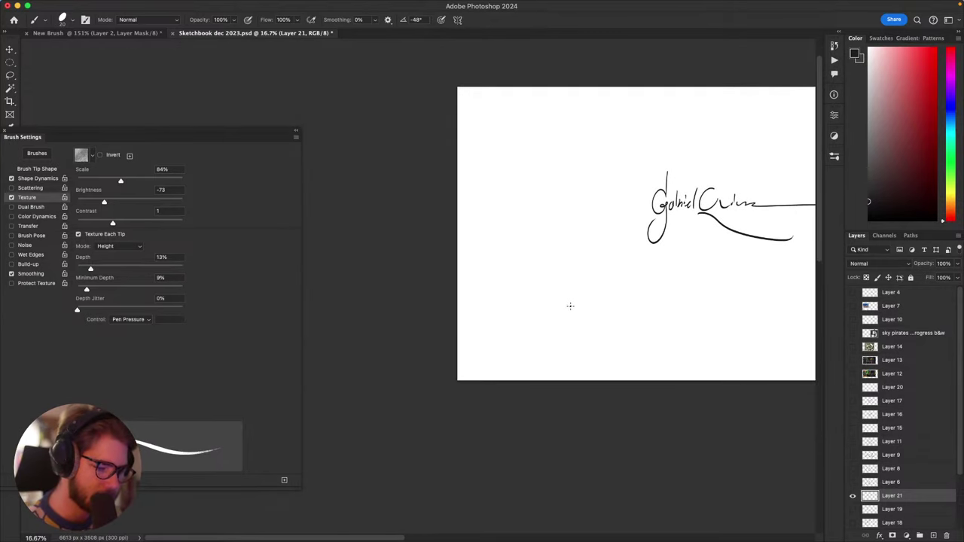
left_click_drag(578, 286, 578, 317)
key("super+z")
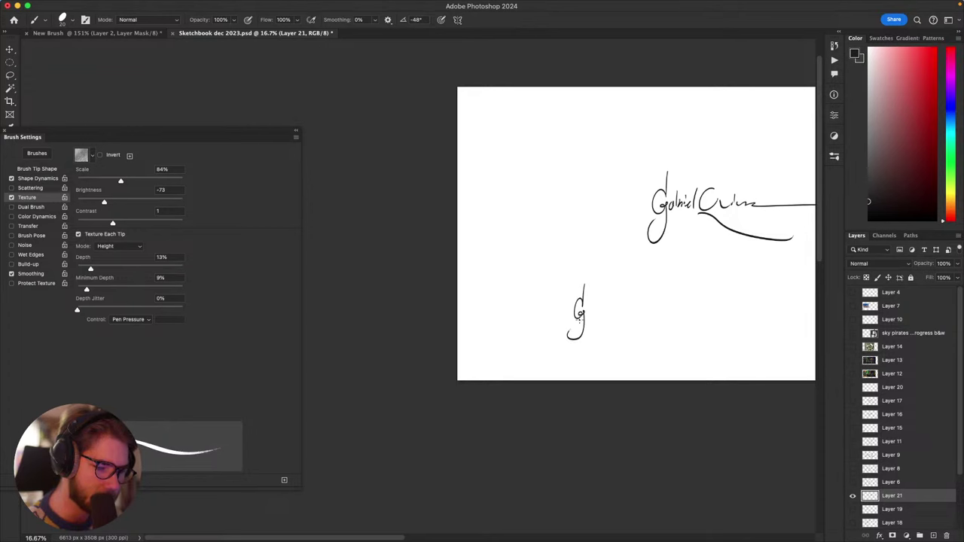
key("super+z")
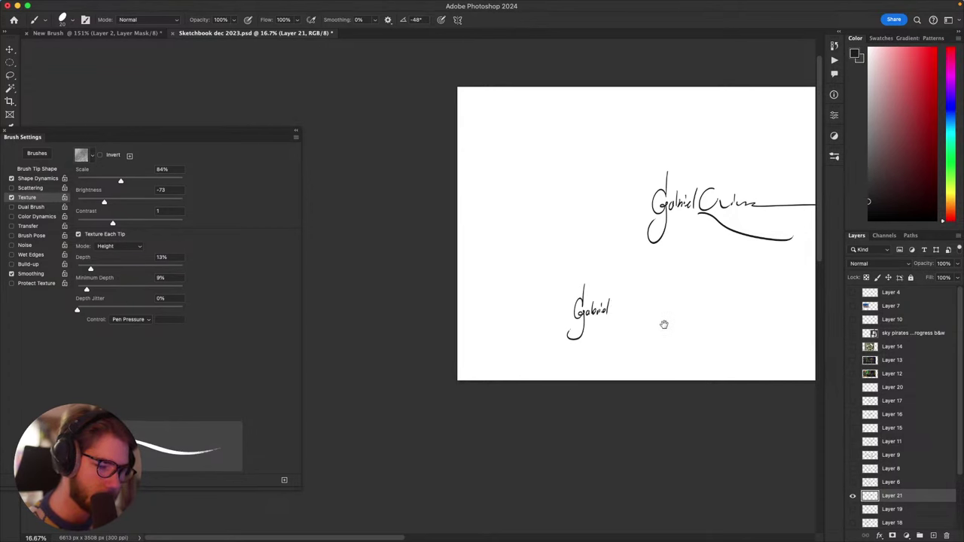
left_click_drag(664, 325, 679, 321)
Step: Add a wide Z over the second signature's first name, then the surname with a curved flourish and a long tail
mouse_move(602, 292)
left_mouse_down()
mouse_move(628, 310)
mouse_move(595, 327)
mouse_move(632, 305)
mouse_move(710, 307)
left_mouse_up()
key("super+z")
key("super+z")
mouse_move(608, 317)
left_mouse_down()
mouse_move(680, 314)
mouse_move(644, 315)
mouse_move(675, 302)
mouse_move(776, 336)
mouse_move(641, 347)
left_mouse_up()
key("super+z")
key("super+z")
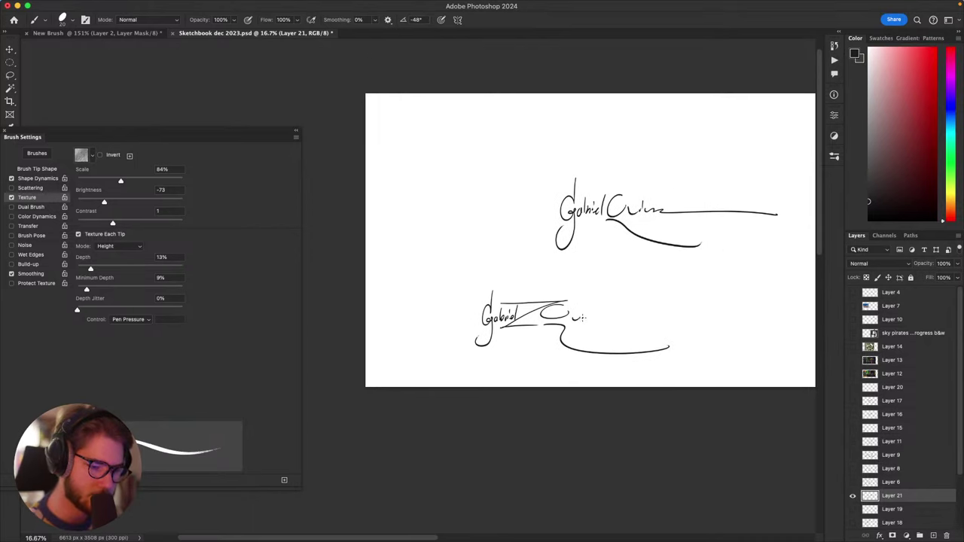
left_click_drag(596, 319, 757, 326)
Step: Try circling the first name's and surname's initials in the upper signature, then undo the circles
mouse_move(779, 364)
left_mouse_down()
mouse_move(590, 409)
mouse_move(790, 372)
left_mouse_up()
mouse_move(724, 354)
left_mouse_down()
mouse_move(647, 373)
mouse_move(747, 362)
mouse_move(708, 381)
mouse_move(746, 385)
left_mouse_up()
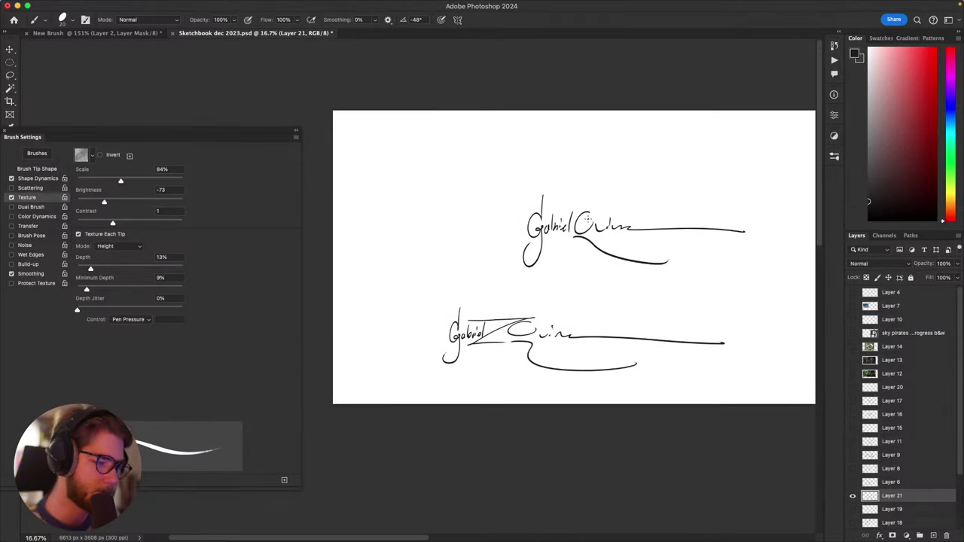
mouse_move(586, 211)
left_mouse_down()
mouse_move(601, 225)
mouse_move(589, 214)
left_mouse_up()
key("super+z")
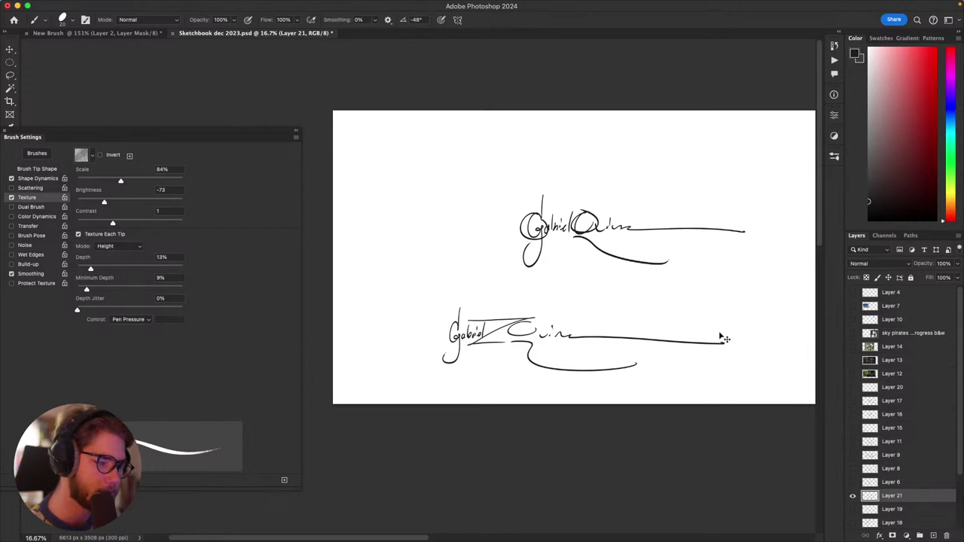
key("ctrl+z")
Step: Handwrite the first name of a third signature near the canvas's upper-left corner, redoing its tall looped initial
mouse_move(713, 346)
left_mouse_down()
mouse_move(695, 350)
mouse_move(699, 376)
left_mouse_up()
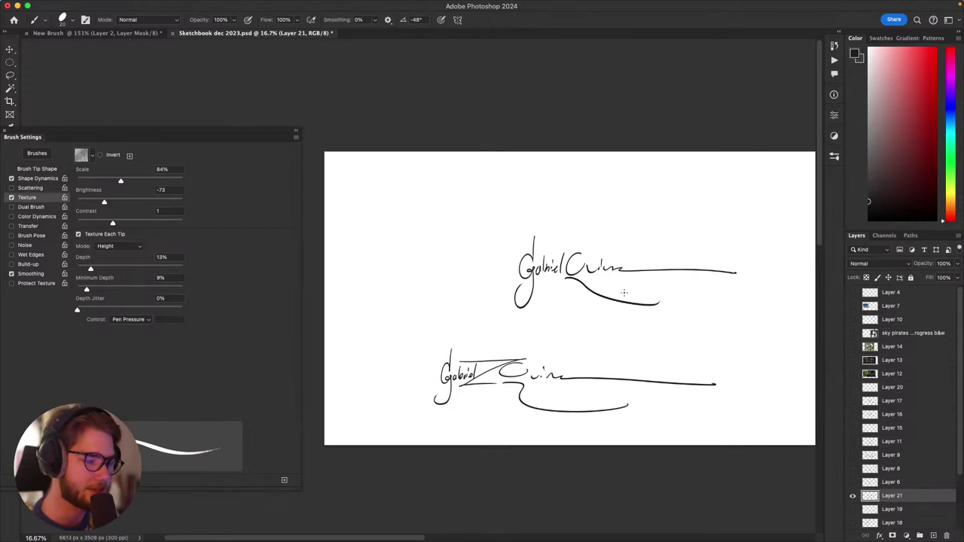
left_click_drag(589, 306, 727, 271)
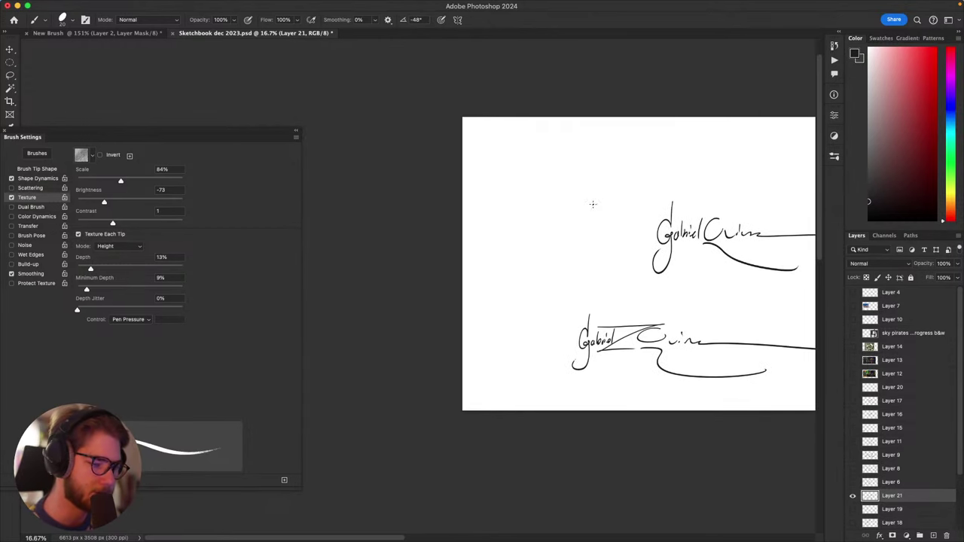
left_click_drag(562, 180, 552, 220)
key("ctrl+z")
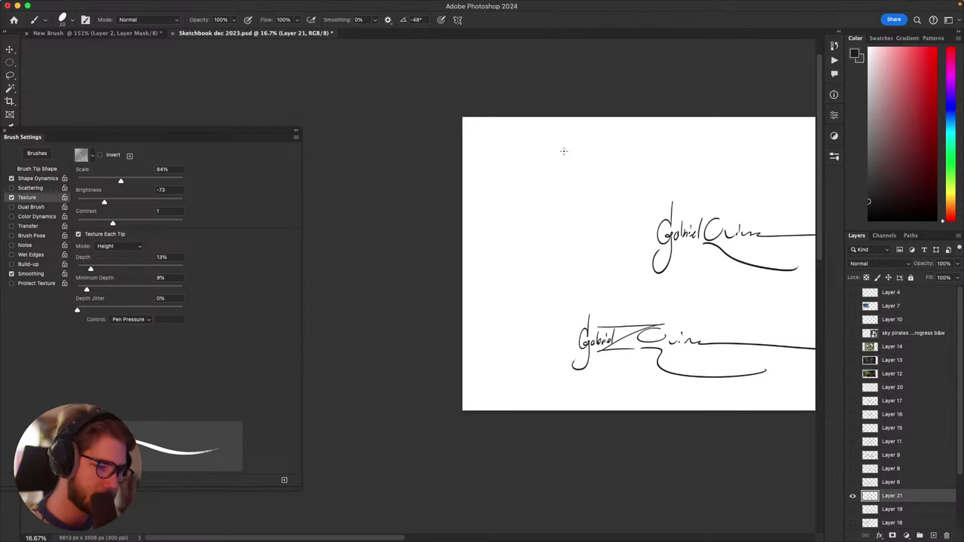
mouse_move(562, 157)
left_mouse_down()
mouse_move(561, 215)
mouse_move(533, 230)
left_mouse_up()
key("ctrl+z")
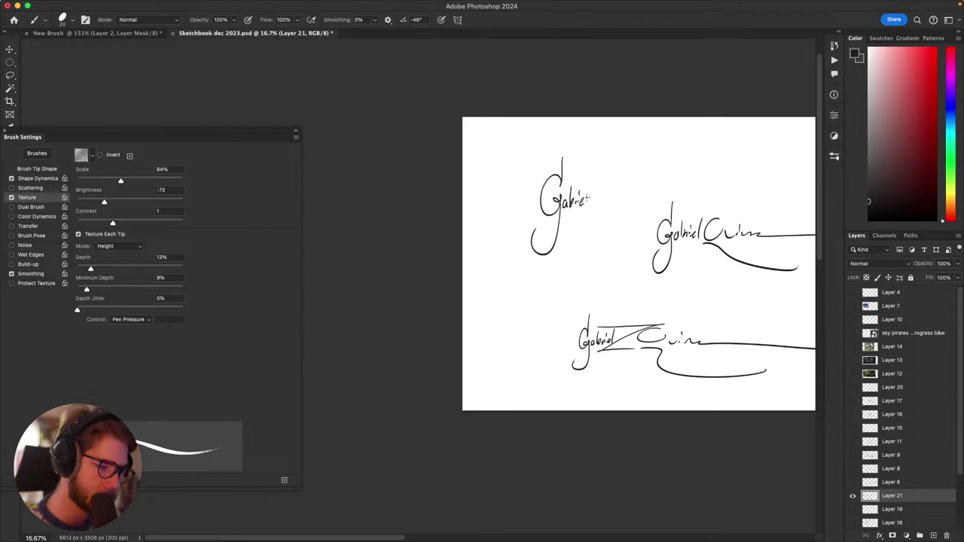
Step: Handwrite the third signature's surname with a rounded initial, a dipping flourish beneath it and a long horizontal tail
mouse_move(641, 197)
left_mouse_down()
mouse_move(610, 212)
mouse_move(573, 213)
mouse_move(578, 199)
mouse_move(701, 249)
left_mouse_up()
key("ctrl+z")
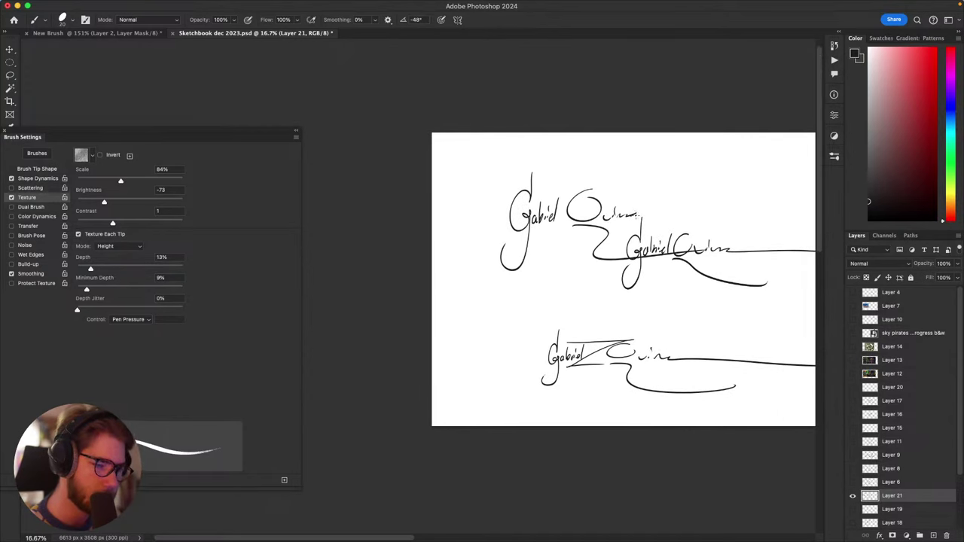
left_click_drag(638, 216, 811, 214)
mouse_move(799, 304)
left_mouse_down()
mouse_move(682, 321)
mouse_move(809, 310)
left_mouse_up()
Step: Lasso all three signatures, delete them, deselect, and return to the Brush tool
key("l")
left_click_drag(725, 322, 623, 301)
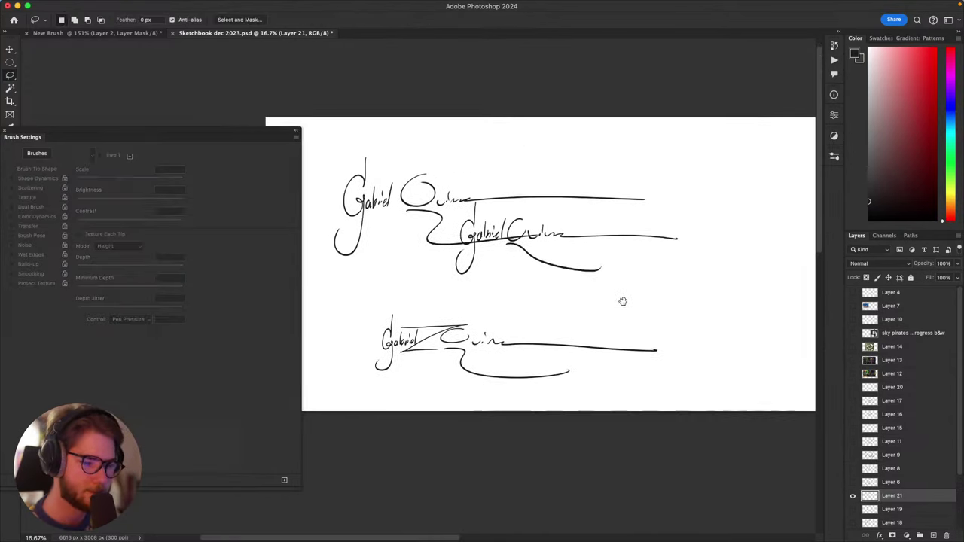
mouse_move(703, 212)
left_mouse_down()
mouse_move(490, 422)
mouse_move(452, 443)
mouse_move(769, 240)
mouse_move(761, 249)
left_mouse_up()
key("Delete")
key("super+d")
key("b")
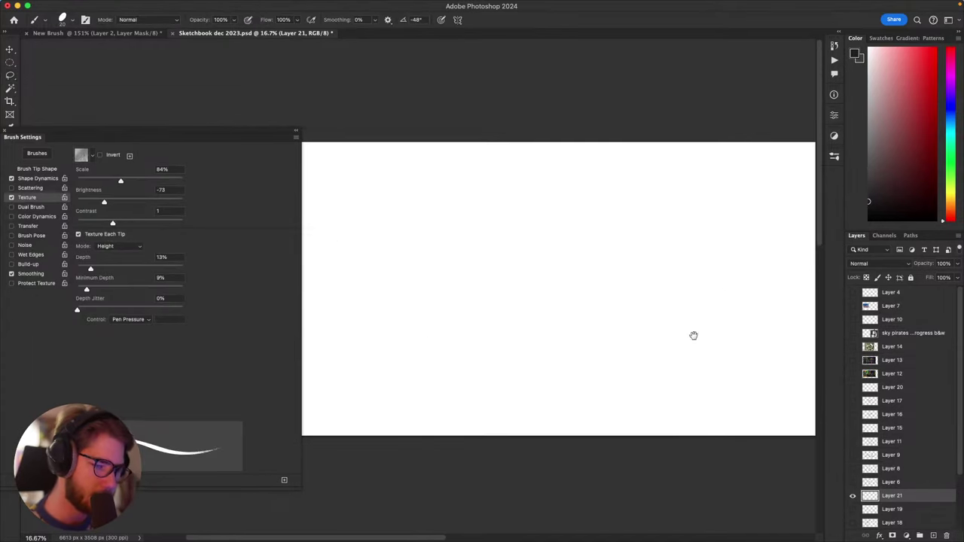
left_click_drag(693, 335, 703, 357)
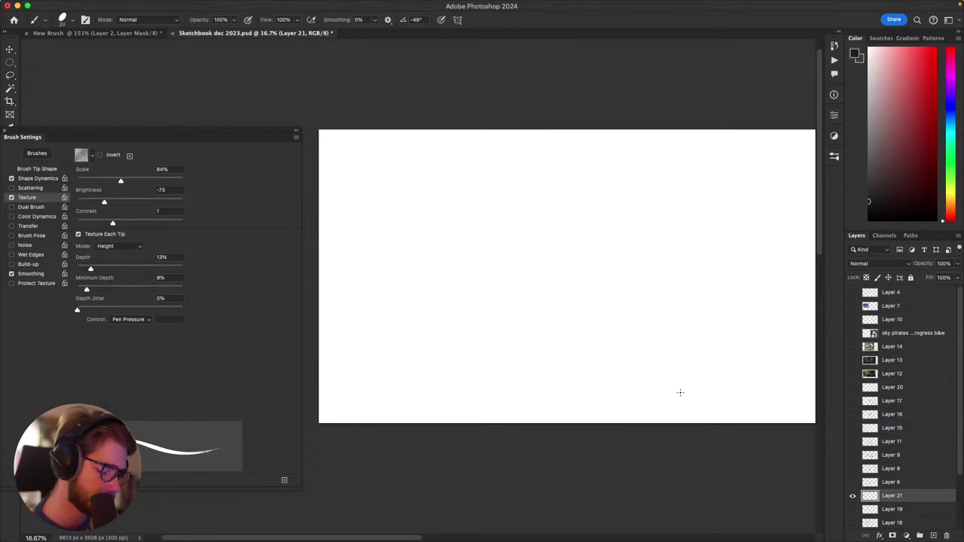
Step: Try lettering a plain capital R in the upper-middle of the canvas, then undo its strokes
mouse_move(628, 336)
left_mouse_down()
mouse_move(605, 325)
mouse_move(657, 323)
mouse_move(667, 339)
mouse_move(655, 347)
mouse_move(657, 362)
left_mouse_up()
mouse_move(533, 224)
left_mouse_down()
mouse_move(531, 258)
mouse_move(532, 238)
mouse_move(559, 266)
left_mouse_up()
key("super+z")
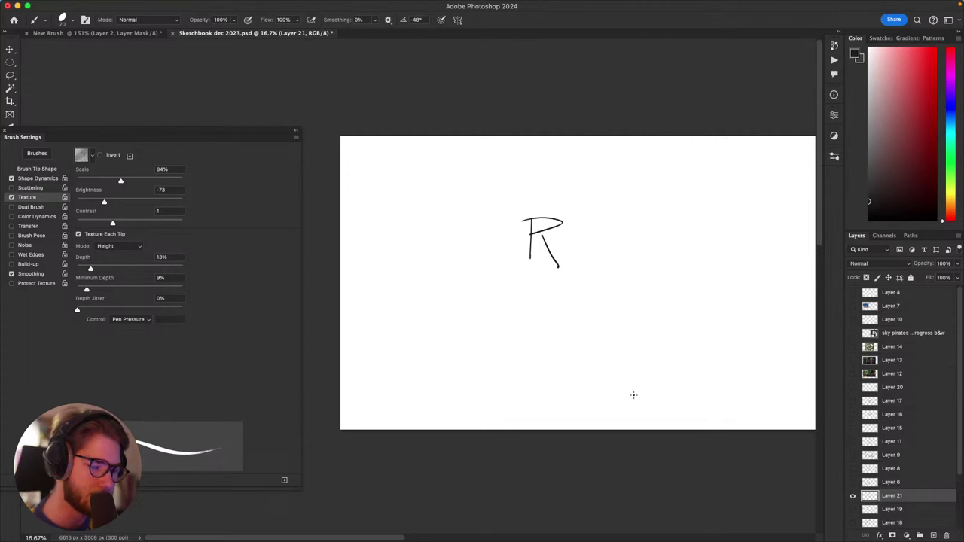
key("ctrl+z")
key("ctrl+z")
key("ctrl+z")
Step: Try a second capital R with a wide, flat bowl and a long leg, then undo all its strokes
mouse_move(488, 209)
left_mouse_down()
mouse_move(538, 212)
mouse_move(536, 299)
mouse_move(721, 306)
left_mouse_up()
key("ctrl+z")
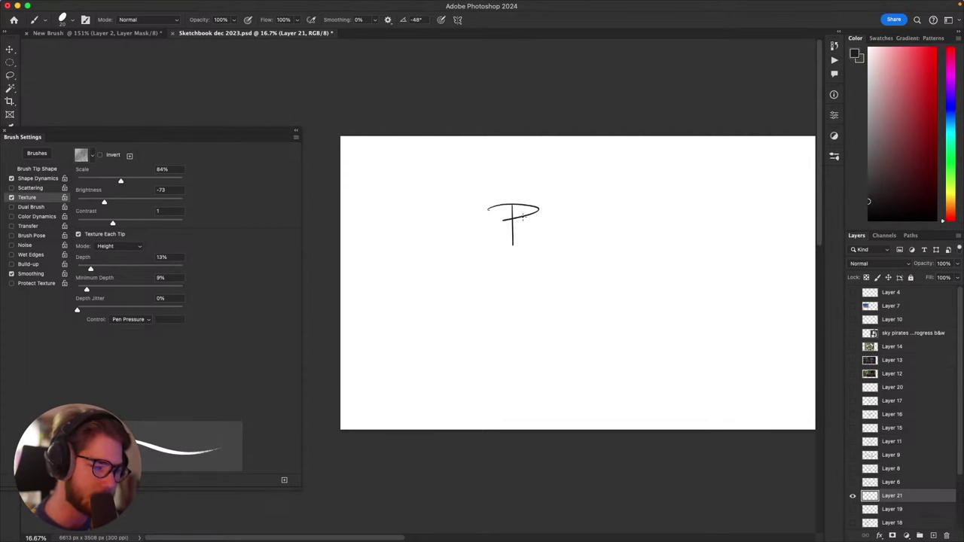
mouse_move(527, 218)
left_mouse_down()
mouse_move(640, 324)
mouse_move(653, 325)
left_mouse_up()
key("ctrl+z")
key("ctrl+z")
key("ctrl+z")
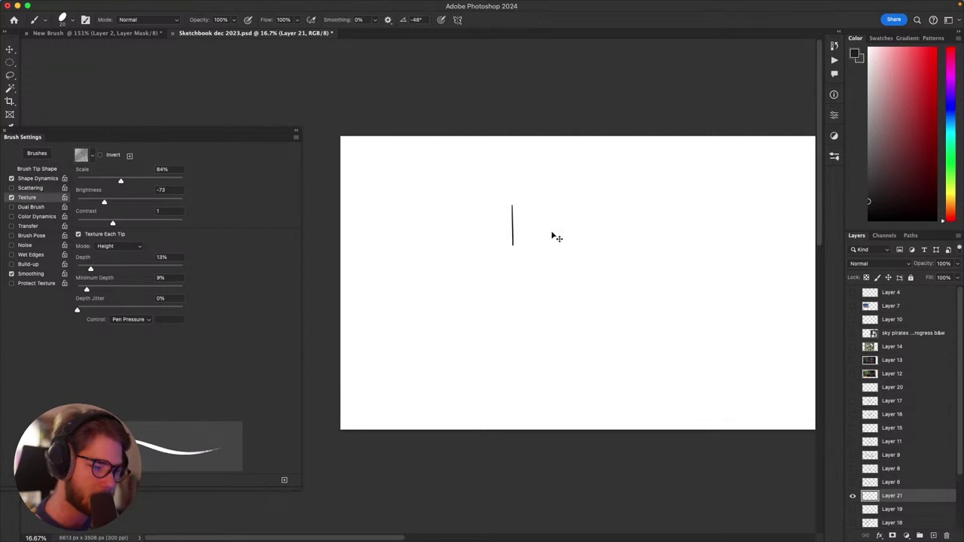
key("ctrl+z")
Step: Letter "RED" with the R's leg swept into a long curved tail, underline it, then select and delete the lettering
mouse_move(547, 196)
left_mouse_down()
mouse_move(547, 238)
mouse_move(548, 216)
mouse_move(617, 340)
left_mouse_up()
key("ctrl+z")
mouse_move(556, 201)
left_mouse_down()
mouse_move(596, 344)
mouse_move(618, 347)
left_mouse_up()
scroll(579, 200, "up", 3)
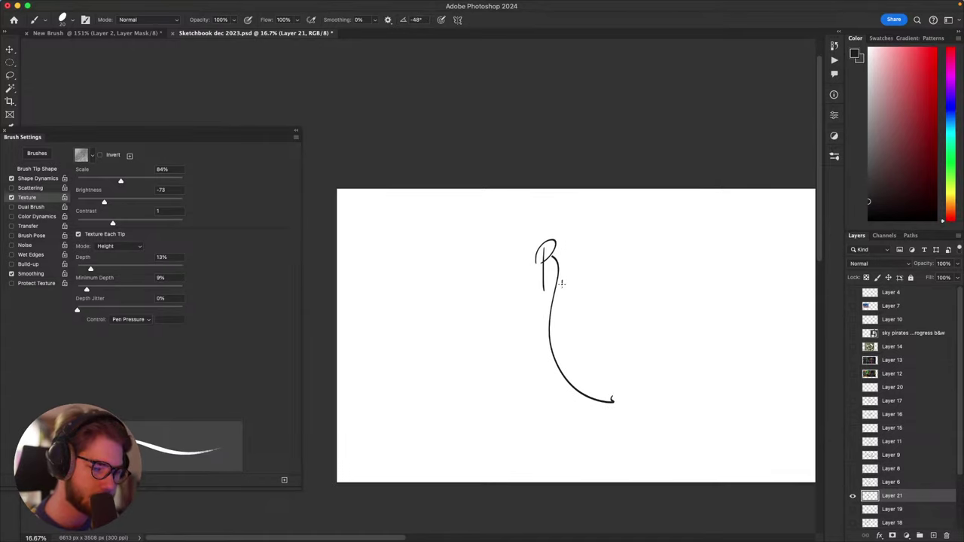
left_click_drag(680, 331, 720, 305)
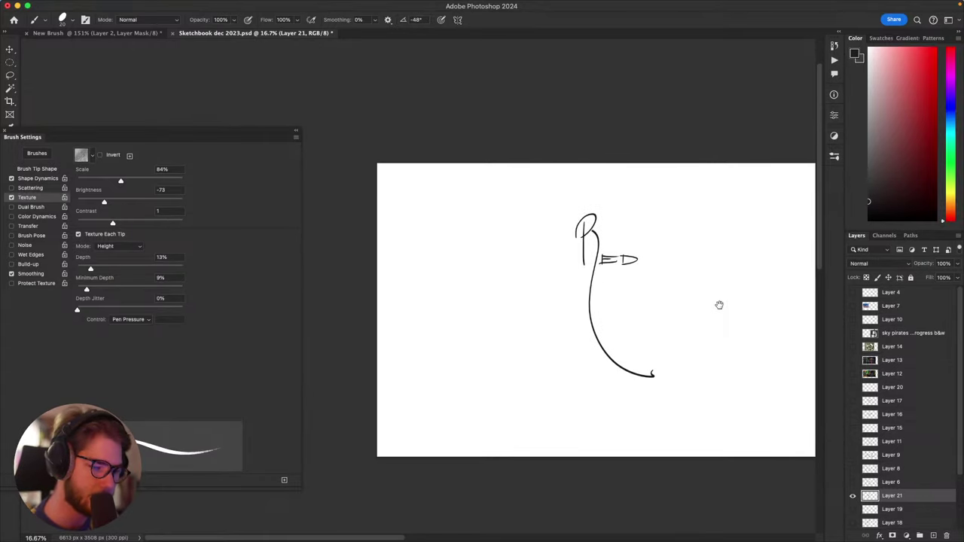
left_click_drag(573, 269, 682, 266)
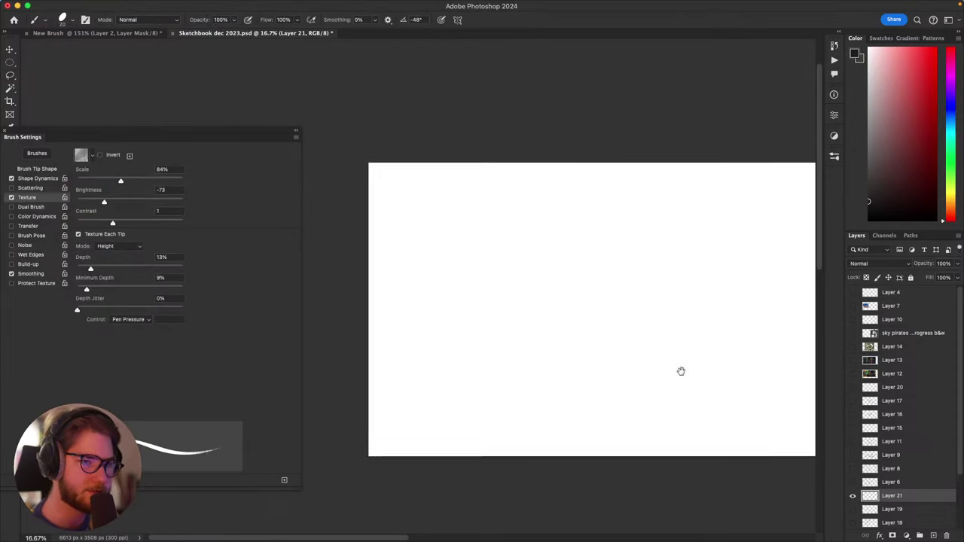
mouse_move(680, 370)
left_mouse_down()
mouse_move(659, 380)
mouse_move(694, 395)
mouse_move(701, 383)
mouse_move(695, 389)
left_mouse_up()
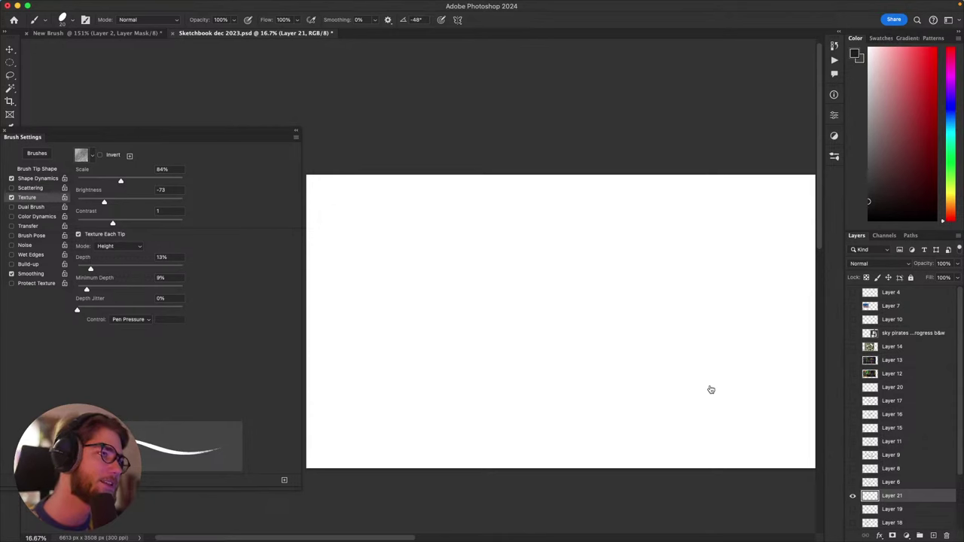
Step: Bring the Brush Settings panel back and reposition it higher, above the canvas's left side
key("F5")
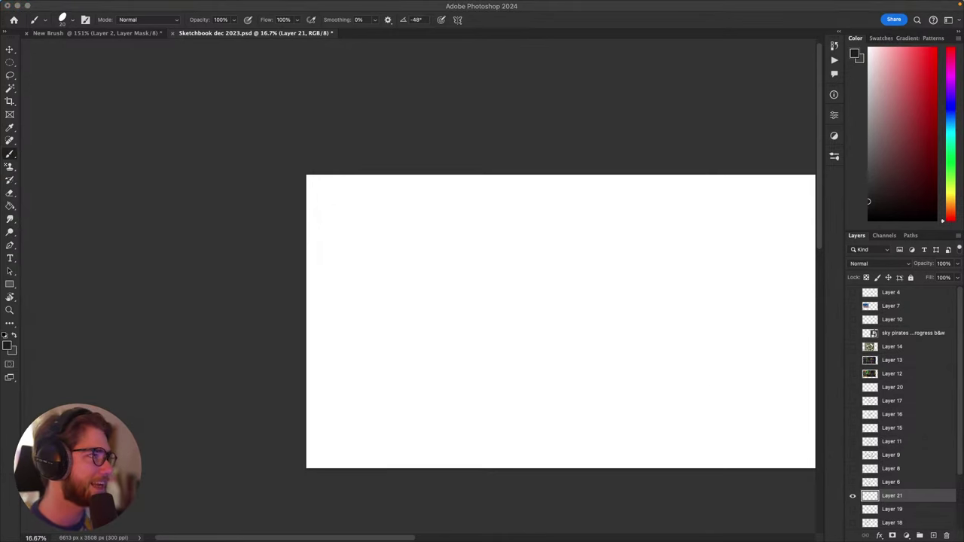
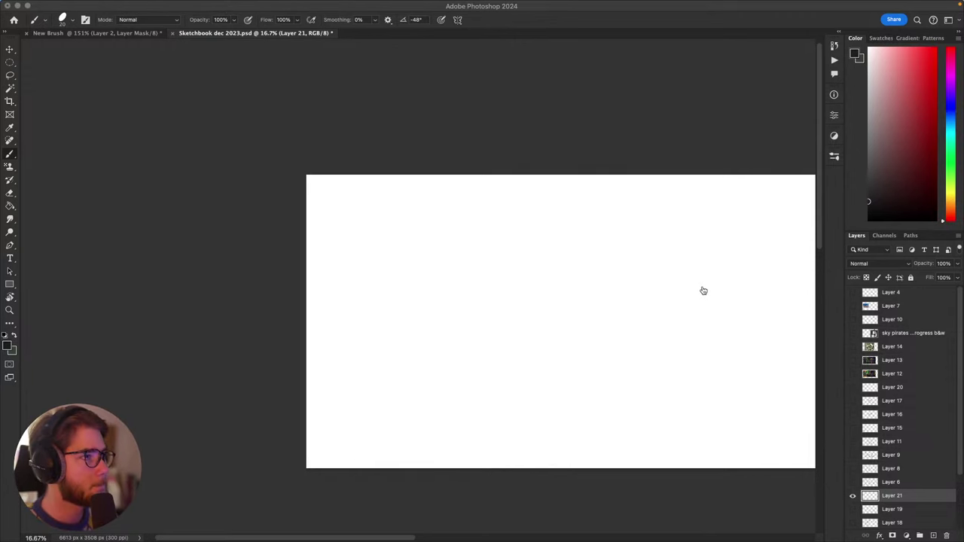
key("F5")
scroll(709, 318, "down", 4)
scroll(709, 319, "right", 3)
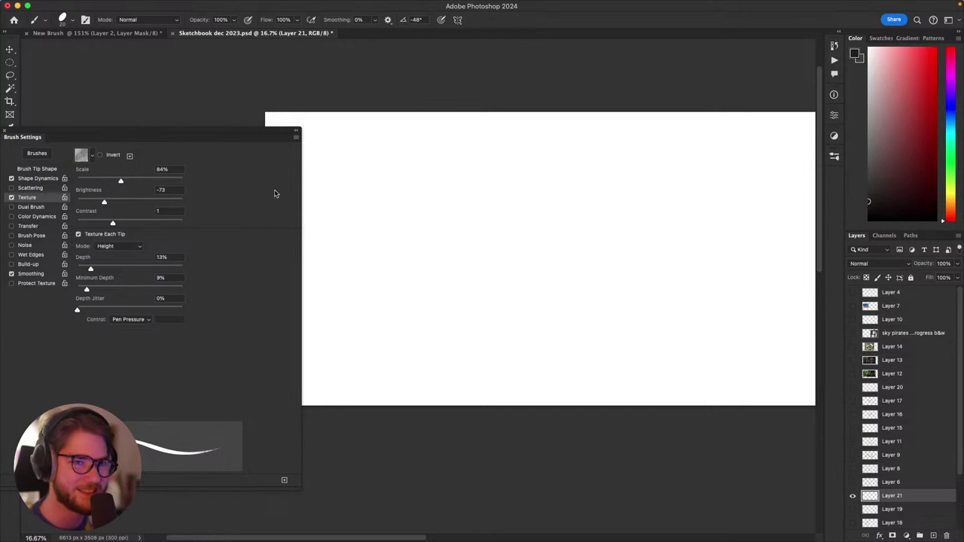
mouse_move(125, 137)
left_mouse_down()
mouse_move(136, 133)
mouse_move(138, 43)
mouse_move(130, 42)
left_mouse_up()
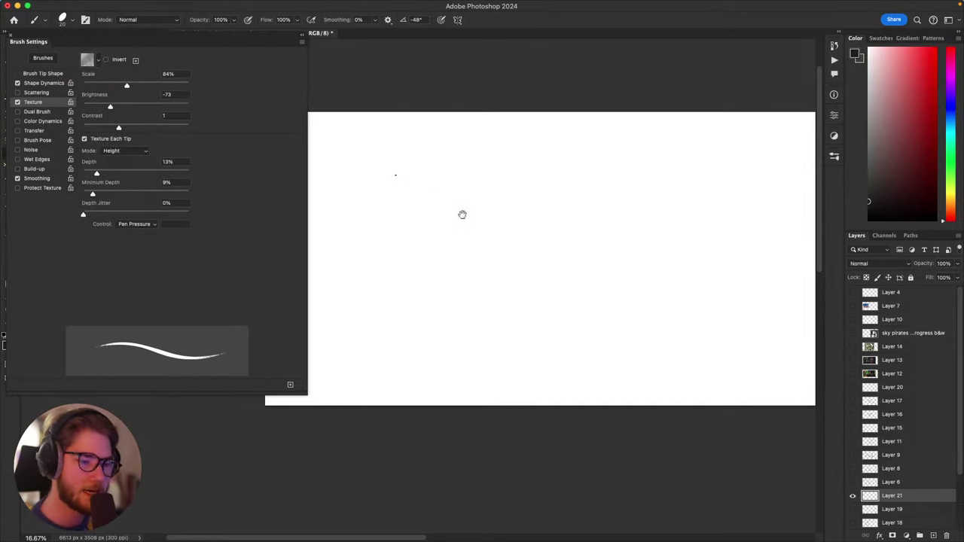
left_click_drag(462, 214, 501, 232)
left_click_drag(622, 284, 646, 302)
mouse_move(667, 333)
left_mouse_down()
mouse_move(648, 355)
mouse_move(725, 330)
left_mouse_up()
mouse_move(620, 306)
left_mouse_down()
mouse_move(722, 321)
mouse_move(684, 326)
mouse_move(667, 313)
mouse_move(745, 299)
left_mouse_up()
key("super+z")
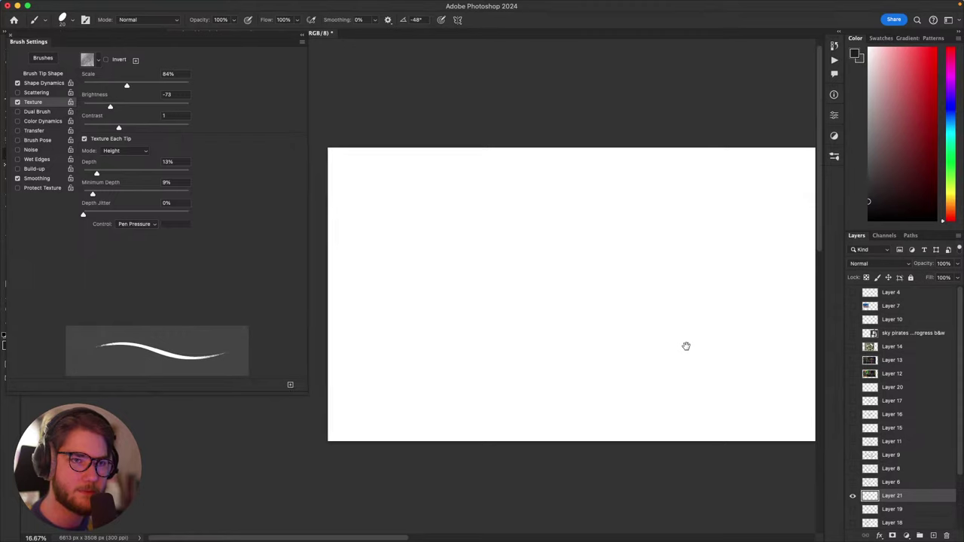
left_click_drag(682, 335, 713, 333)
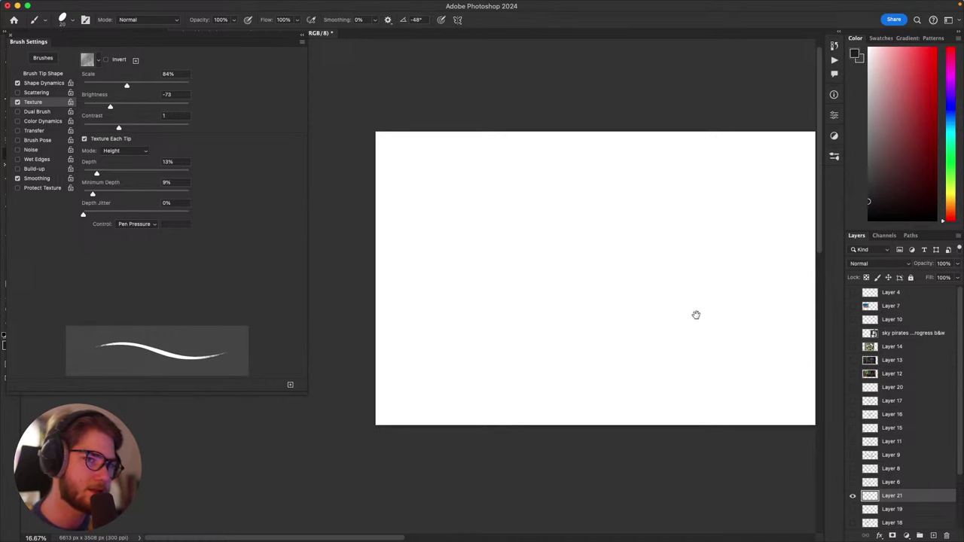
mouse_move(695, 314)
left_mouse_down()
mouse_move(670, 315)
mouse_move(663, 282)
mouse_move(673, 299)
mouse_move(613, 346)
left_mouse_up()
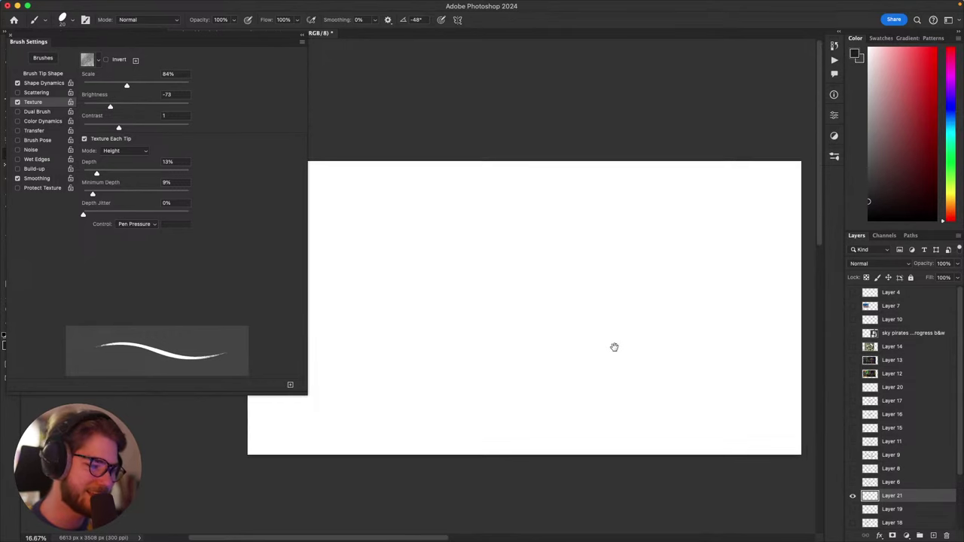
mouse_move(709, 318)
left_mouse_down()
mouse_move(725, 323)
mouse_move(707, 324)
left_mouse_up()
scroll(706, 323, "right", 2)
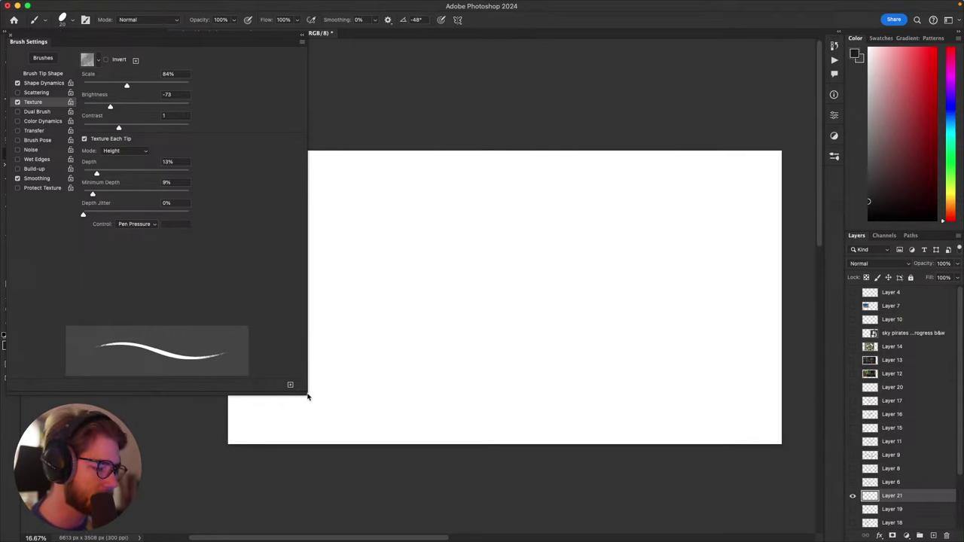
Step: Shrink the Brush Settings panel to a compact size and place it over the canvas's left edge
mouse_move(308, 395)
left_mouse_down()
mouse_move(177, 375)
mouse_move(177, 324)
left_mouse_up()
mouse_move(154, 39)
left_mouse_down()
mouse_move(281, 133)
mouse_move(223, 160)
left_mouse_up()
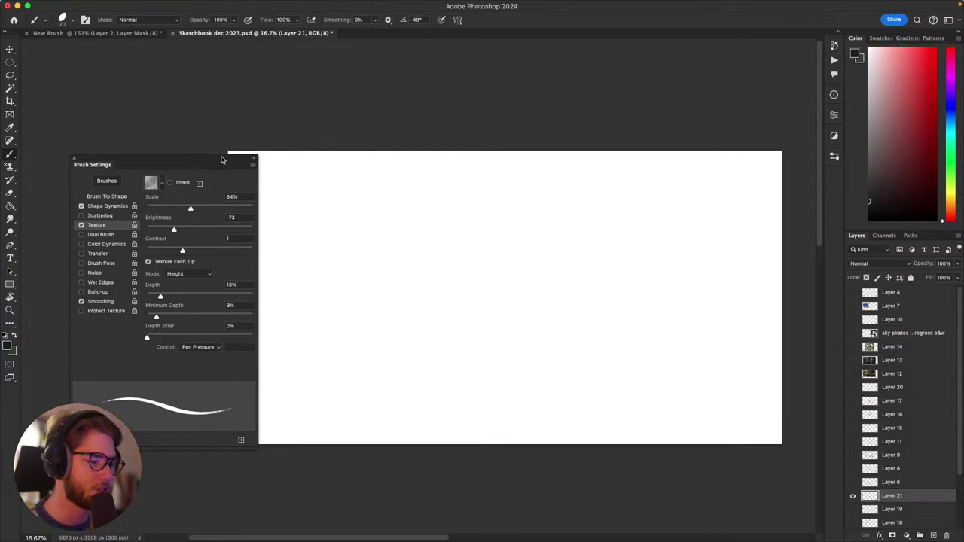
left_click_drag(602, 287, 606, 283)
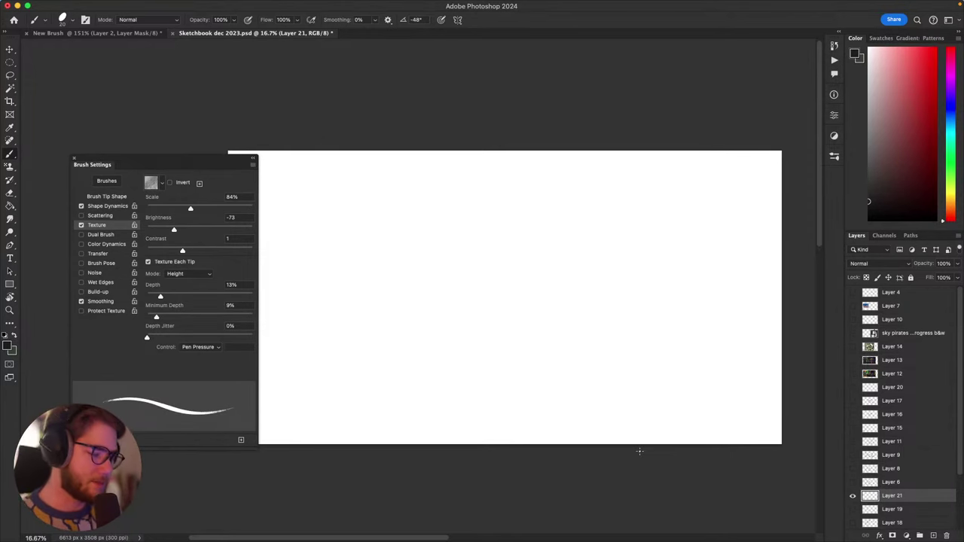
Step: Try a few slanted handwriting strokes and dots in the canvas's middle, then undo them all
key("super+equal")
mouse_move(547, 347)
left_mouse_down()
mouse_move(668, 274)
mouse_move(694, 307)
left_mouse_up()
key("super+Tab")
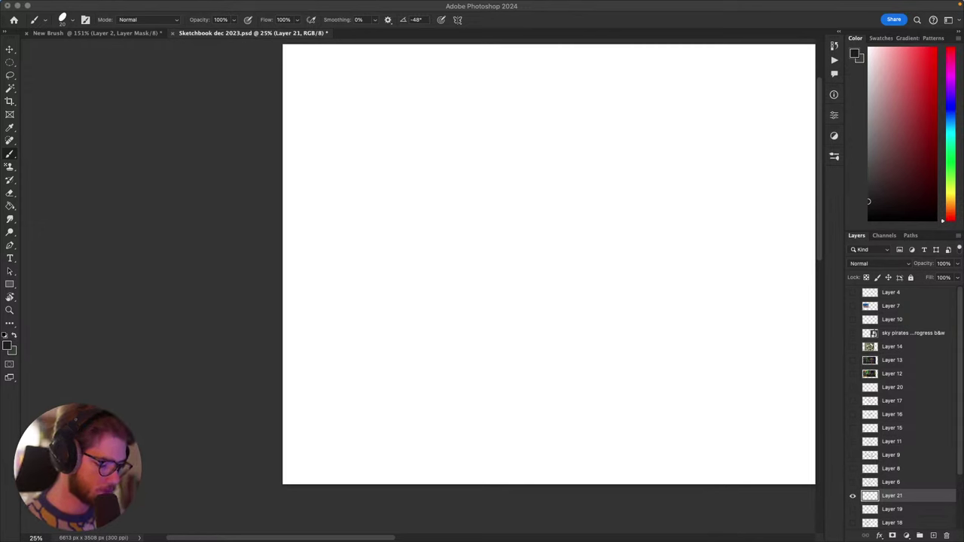
key("F5")
left_click_drag(689, 336, 706, 335)
left_click_drag(706, 301, 665, 376)
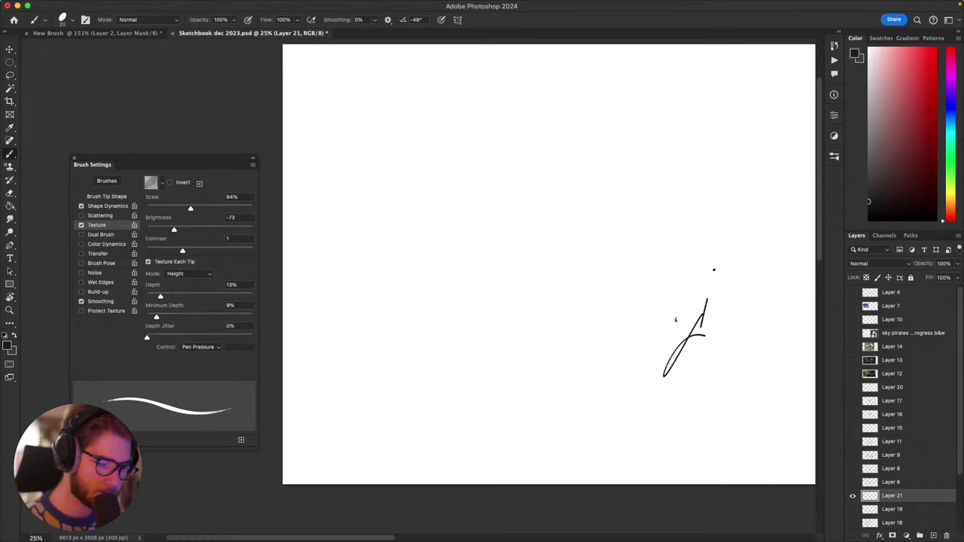
key("super+z")
key("super+z")
key("super+z")
left_click_drag(710, 202, 657, 227)
key("super+minus")
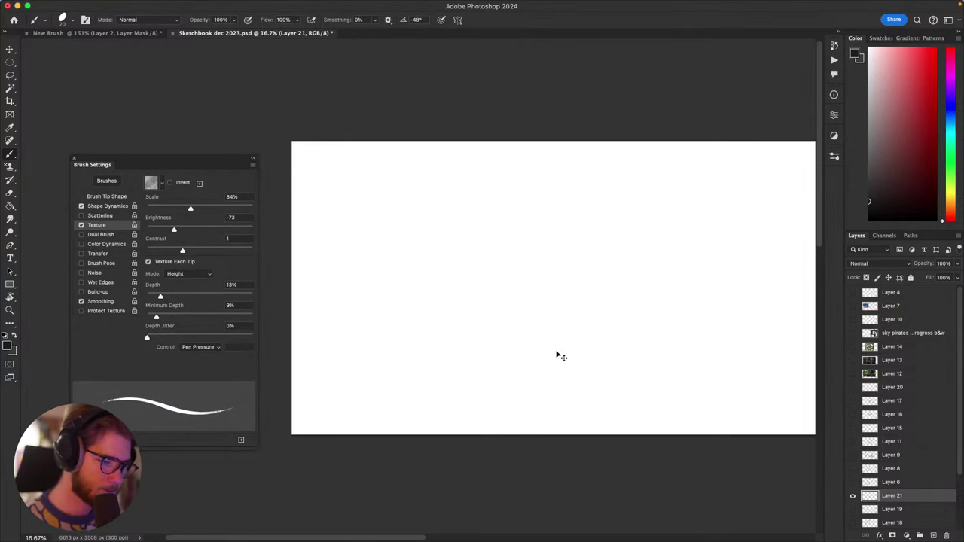
Step: Restore the deleted "RED" lettering by undoing, then clear it from the canvas again without a selection
key("F5")
left_click(709, 305)
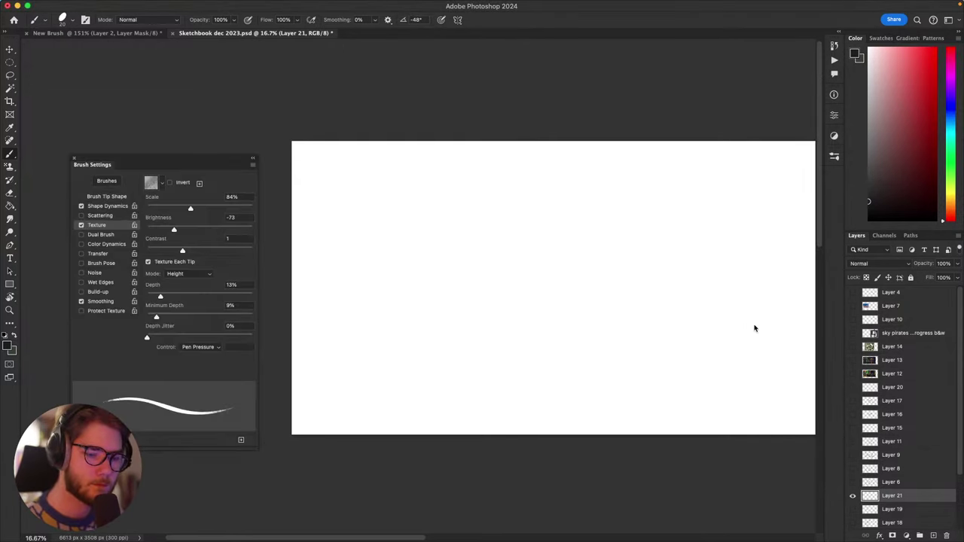
key("super+z")
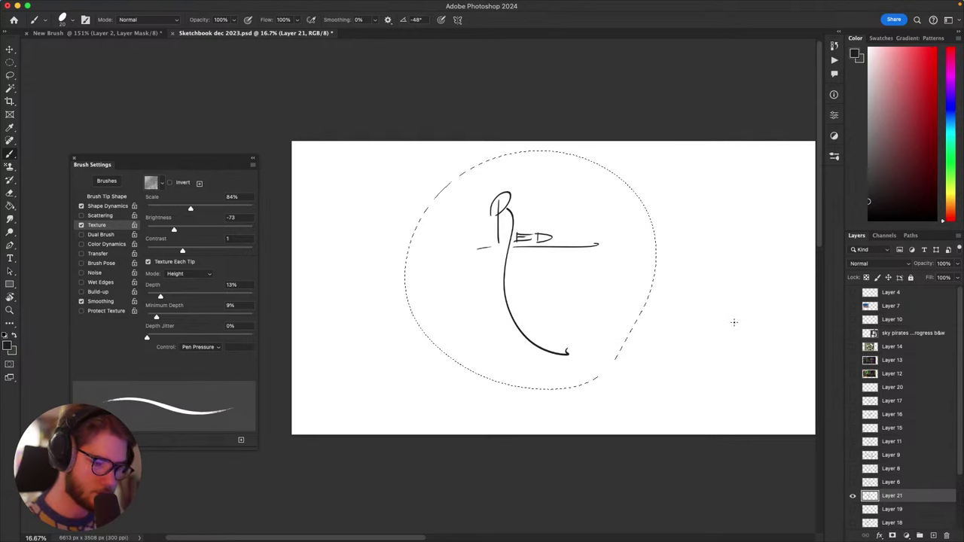
key("super+d")
key("super+z")
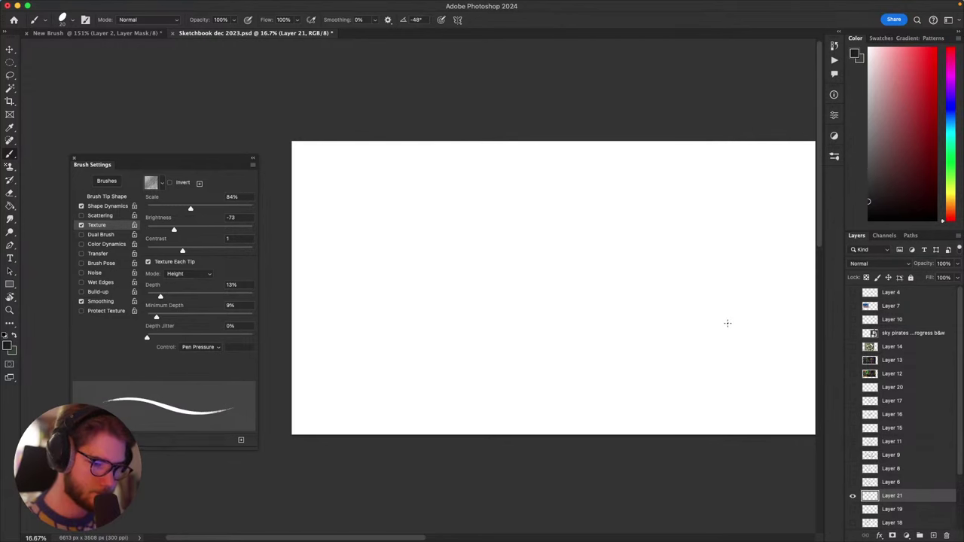
mouse_move(736, 321)
left_mouse_down()
mouse_move(708, 330)
mouse_move(746, 332)
mouse_move(717, 329)
mouse_move(742, 316)
mouse_move(704, 318)
mouse_move(708, 308)
mouse_move(693, 390)
mouse_move(581, 327)
left_mouse_up()
key("super+z")
Step: Move the Brush Settings panel up to the canvas's upper-left corner to free the drawing area
key("super+equal")
key("super+equal")
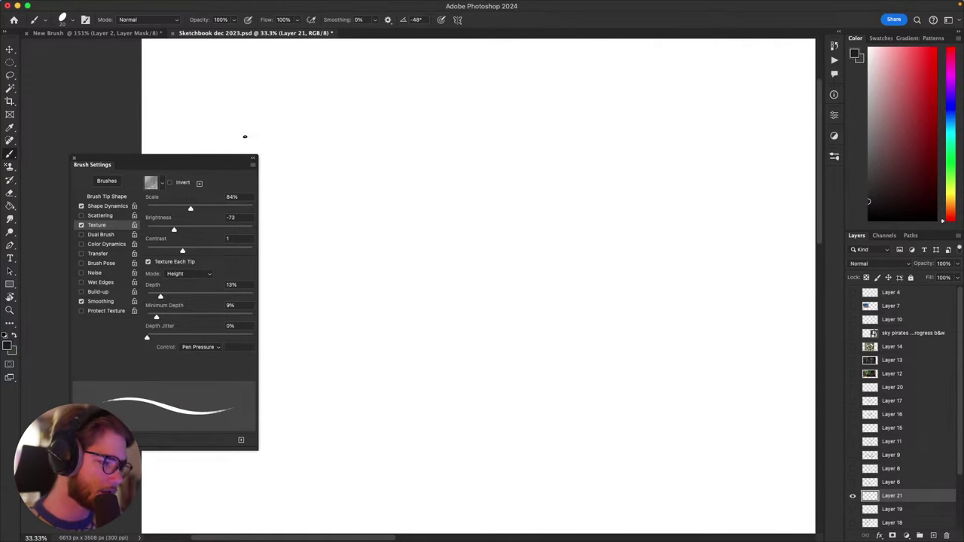
mouse_move(210, 163)
left_mouse_down()
mouse_move(164, 98)
mouse_move(162, 46)
left_mouse_up()
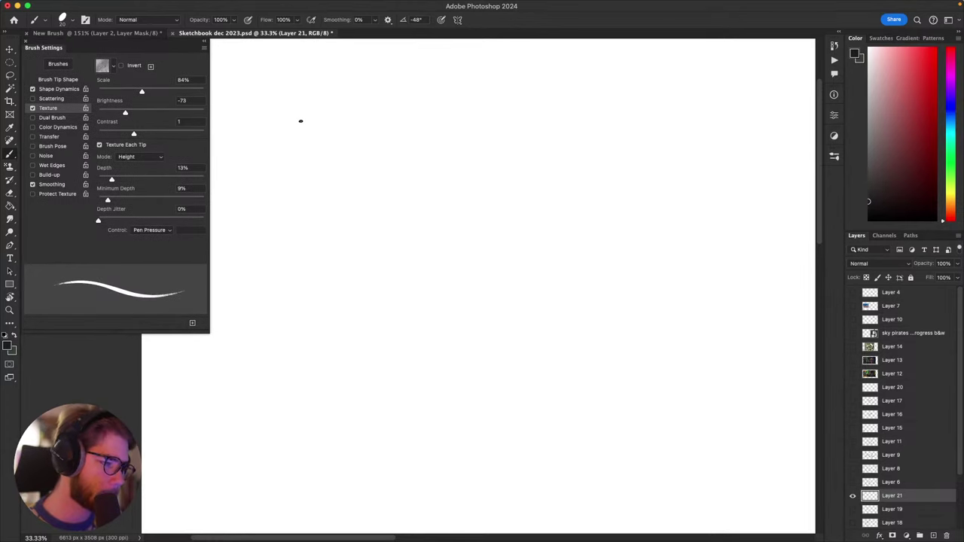
Step: Try several opening strokes for a head sketch near the canvas's upper middle, undoing each one
mouse_move(472, 177)
left_mouse_down()
mouse_move(505, 261)
mouse_move(469, 260)
left_mouse_up()
key("super+z")
left_click_drag(509, 148, 488, 339)
key("super+z")
mouse_move(476, 168)
left_mouse_down()
mouse_move(510, 192)
mouse_move(500, 176)
left_mouse_up()
key("super+z")
left_click_drag(604, 321, 659, 336)
scroll(658, 335, "left", 5)
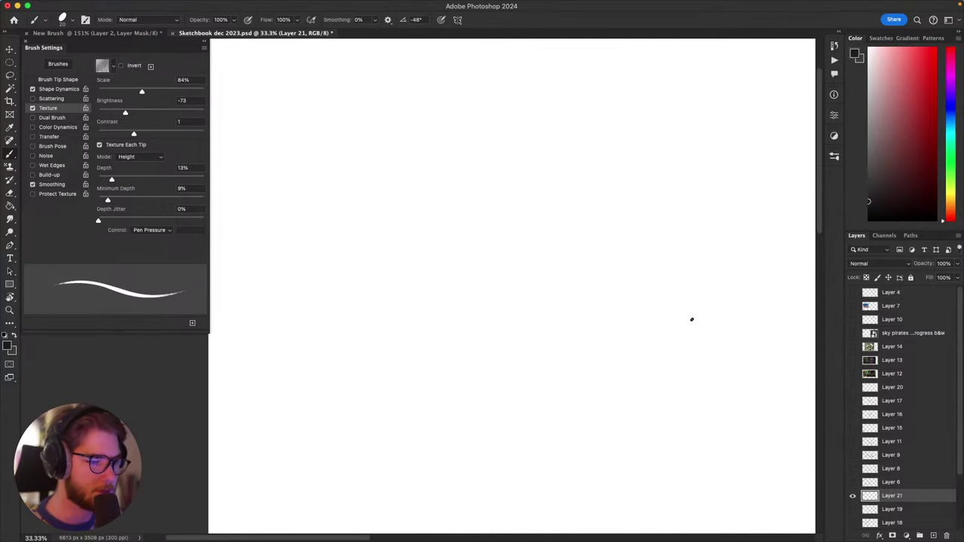
Step: Sketch a large open-topped oval with a short dash beside its top, trying a curved cross line and undoing it
mouse_move(622, 157)
left_mouse_down()
mouse_move(626, 166)
mouse_move(542, 171)
mouse_move(603, 142)
mouse_move(555, 147)
left_mouse_up()
key("super+z")
key("super+z")
mouse_move(524, 151)
left_mouse_down()
mouse_move(503, 276)
mouse_move(542, 152)
mouse_move(531, 145)
left_mouse_up()
key("super+z")
mouse_move(564, 175)
left_mouse_down()
mouse_move(526, 164)
mouse_move(513, 178)
mouse_move(569, 173)
left_mouse_up()
left_click_drag(444, 201, 593, 187)
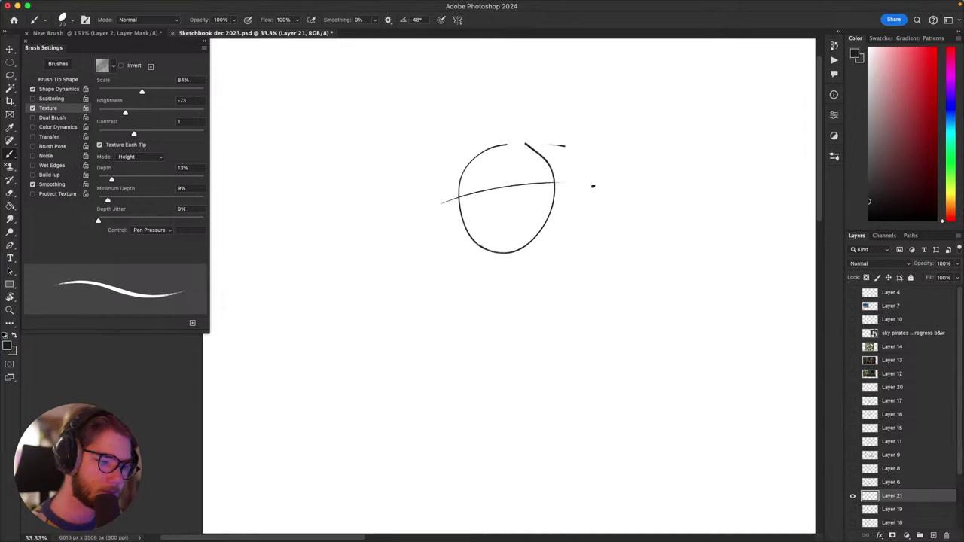
key("super+z")
Step: Draw a smaller, lighter oval inside the large oval as the face outline
mouse_move(510, 157)
left_mouse_down()
mouse_move(525, 196)
mouse_move(495, 165)
mouse_move(526, 165)
left_mouse_up()
key("super+z")
left_click_drag(621, 235, 755, 281)
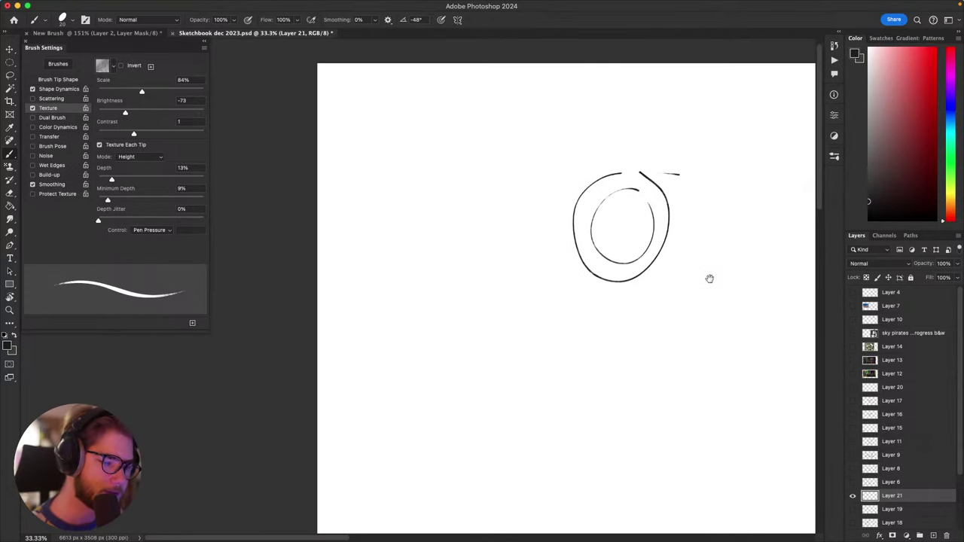
Step: Draw the face's left brow line and fill a solid black triangular eye-socket shadow beneath it, redoing the first fill
left_click_drag(586, 229, 615, 226)
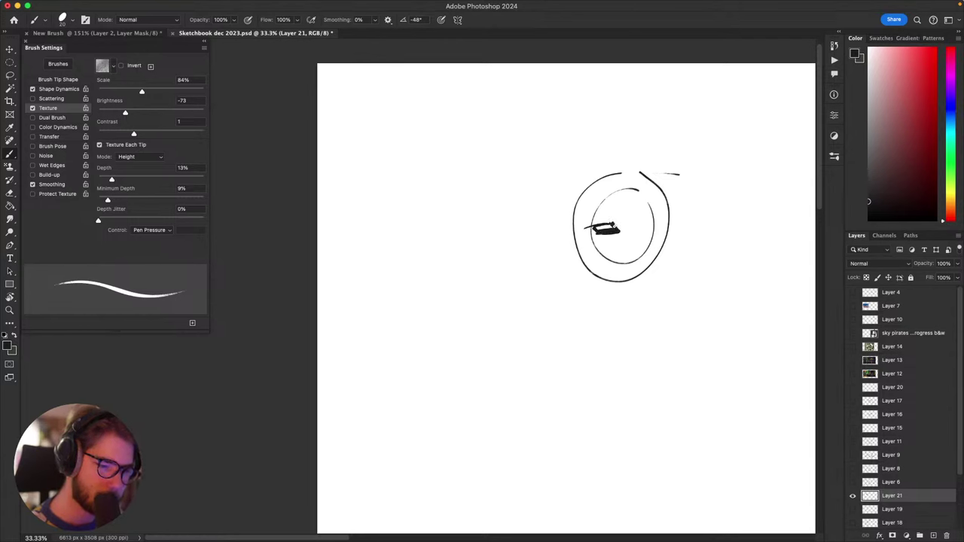
key("super+z")
key("super+z")
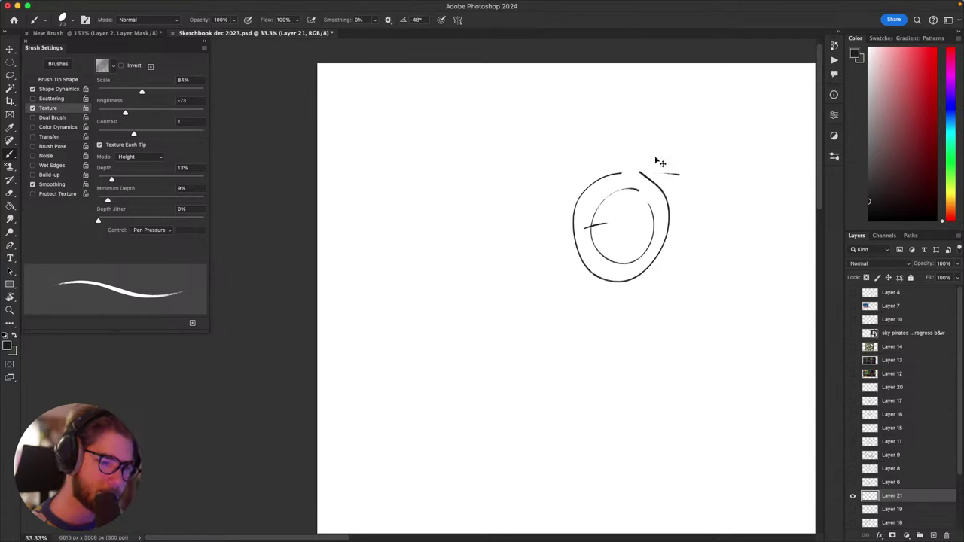
mouse_move(613, 233)
left_mouse_down()
mouse_move(595, 228)
mouse_move(612, 233)
mouse_move(595, 235)
mouse_move(616, 248)
mouse_move(607, 253)
left_mouse_up()
mouse_move(676, 301)
left_mouse_down()
mouse_move(671, 276)
mouse_move(646, 333)
left_mouse_up()
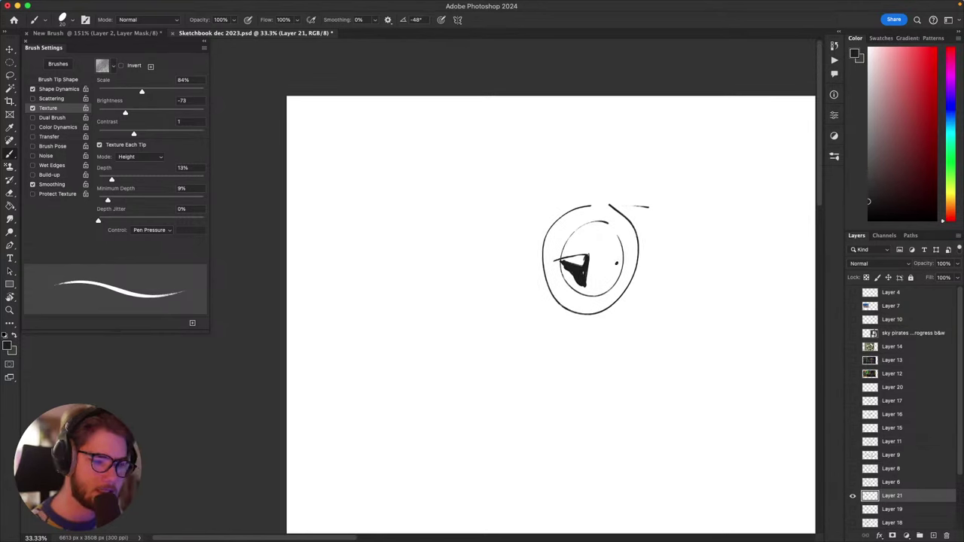
Step: Add a slanted line down the face's right side, a solid black wedge at its foot and a right brow line
mouse_move(605, 256)
left_mouse_down()
mouse_move(610, 283)
mouse_move(635, 258)
mouse_move(616, 265)
mouse_move(610, 282)
left_mouse_up()
key("super+z")
key("super+z")
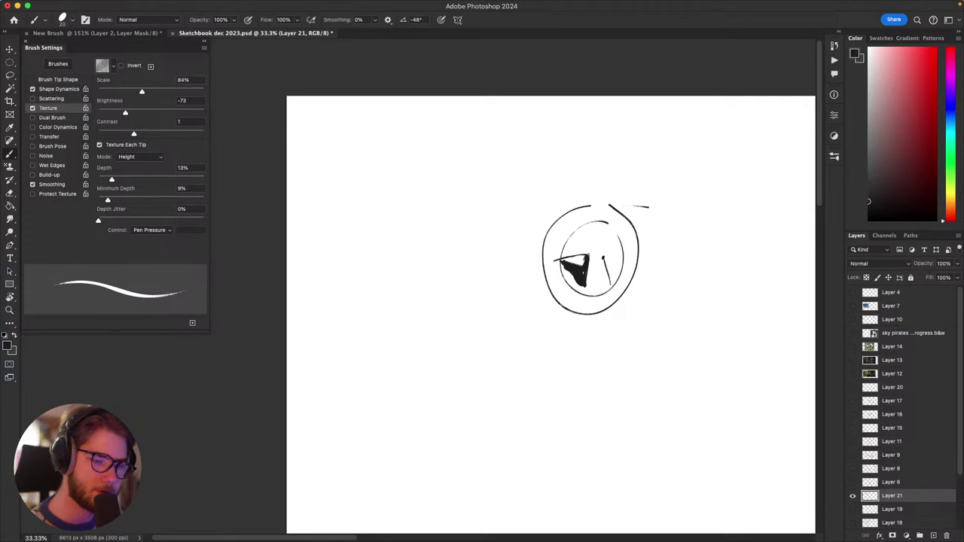
mouse_move(646, 253)
left_mouse_down()
mouse_move(624, 286)
mouse_move(637, 297)
mouse_move(635, 285)
left_mouse_up()
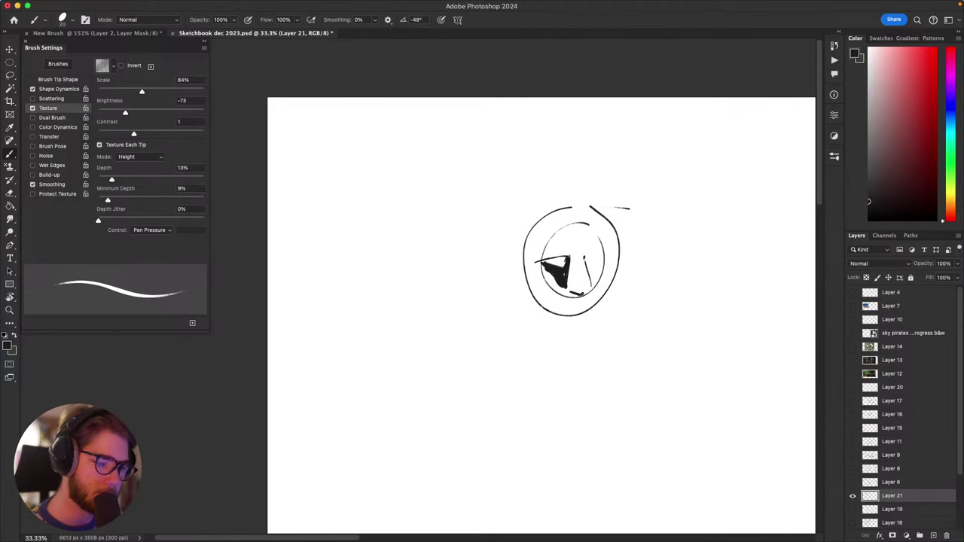
left_click_drag(571, 294, 581, 301)
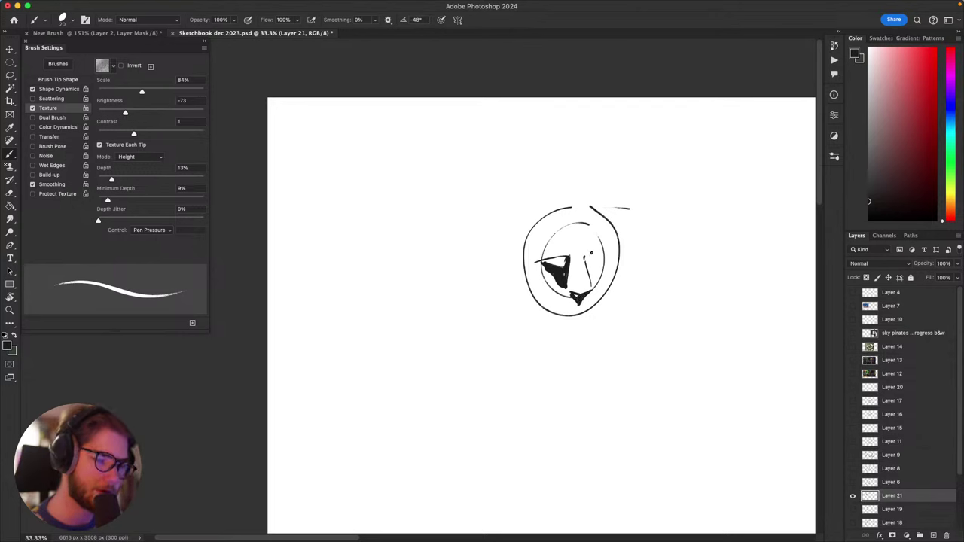
left_click_drag(586, 256, 614, 255)
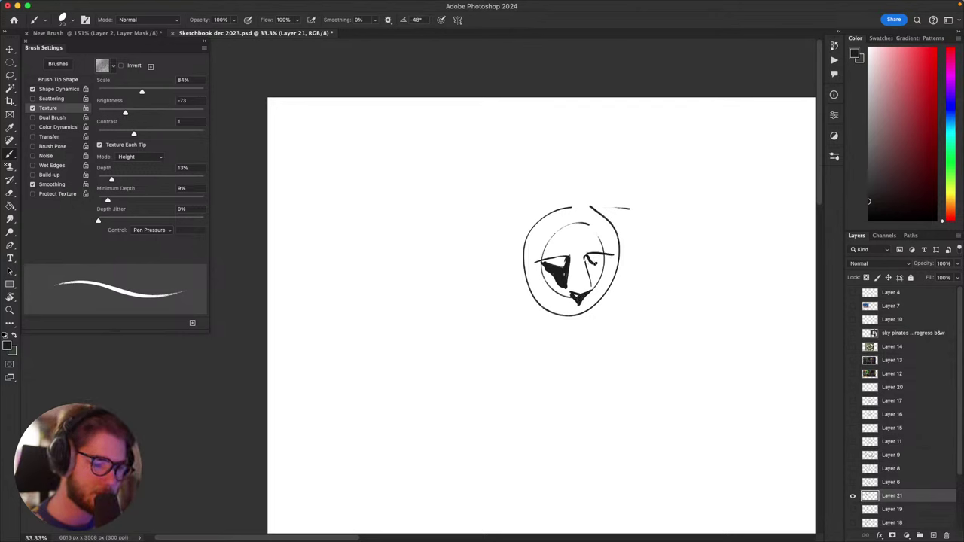
Step: Fill a solid black triangular shadow under the face's right brow, thicken the brow and add small dashes across the nose bridge
mouse_move(588, 258)
left_mouse_down()
mouse_move(592, 276)
mouse_move(610, 257)
left_mouse_up()
mouse_move(607, 294)
left_mouse_down()
mouse_move(564, 325)
mouse_move(572, 318)
left_mouse_up()
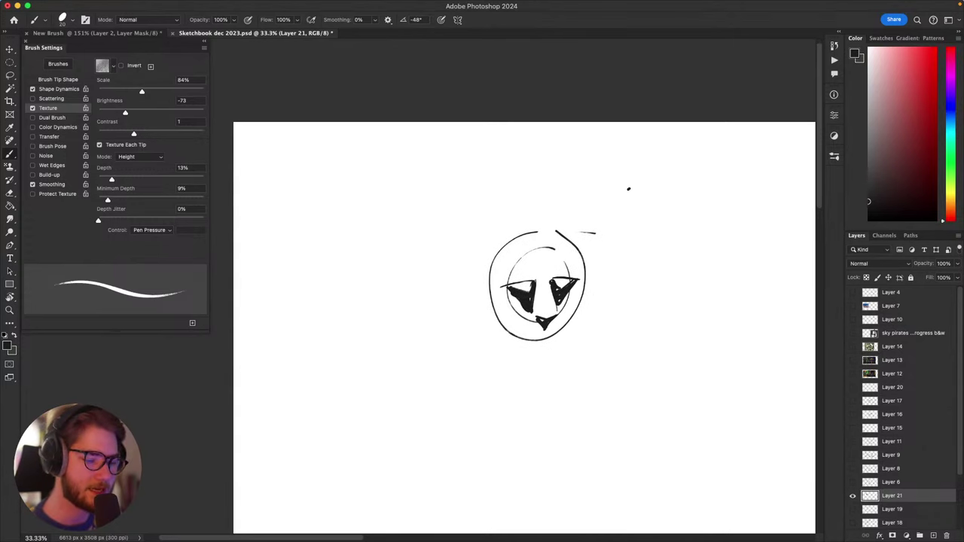
left_click_drag(565, 269, 588, 287)
left_click_drag(510, 295, 549, 286)
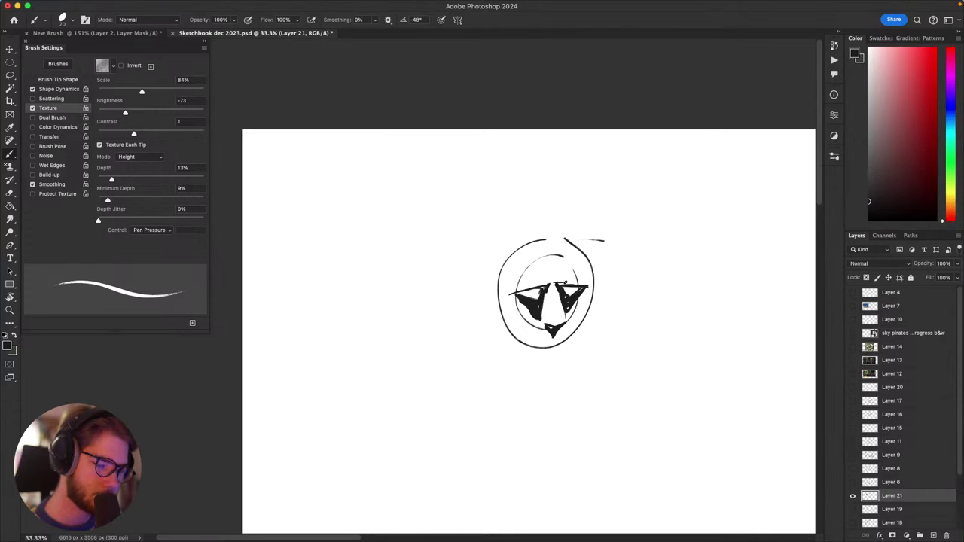
left_click_drag(540, 352, 558, 309)
left_click_drag(568, 250, 575, 250)
left_click_drag(568, 254, 572, 253)
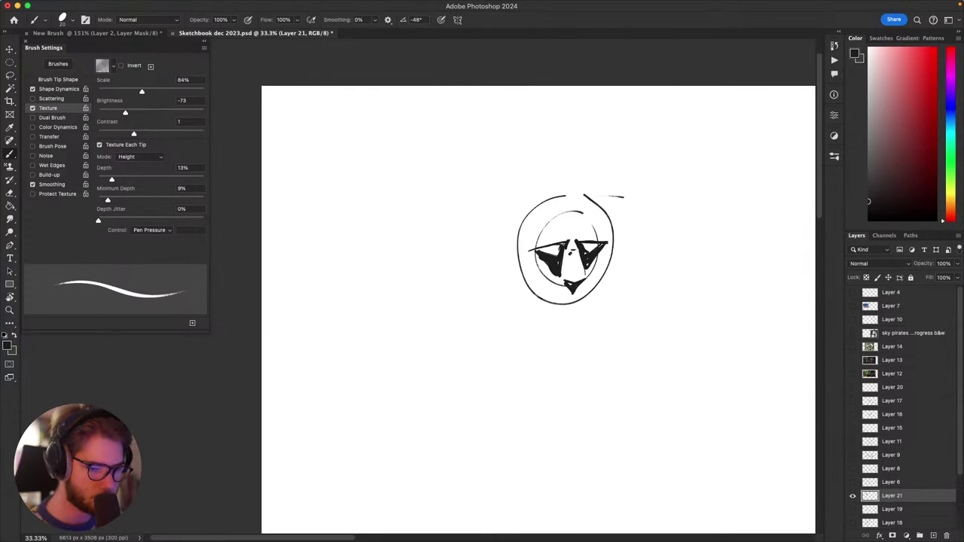
Step: Draw the vertical nose line, short ticks above the brows and small box marks at their outer ends, undoing a stray line down the cheek
mouse_move(622, 293)
left_mouse_down()
mouse_move(663, 289)
mouse_move(583, 234)
mouse_move(618, 215)
mouse_move(573, 173)
left_mouse_up()
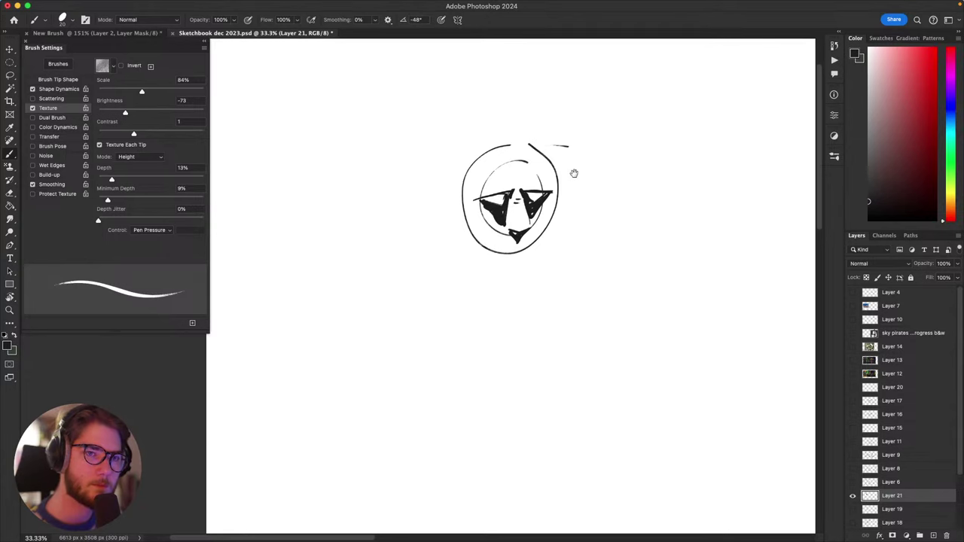
left_click_drag(561, 213, 568, 214)
key("super+z")
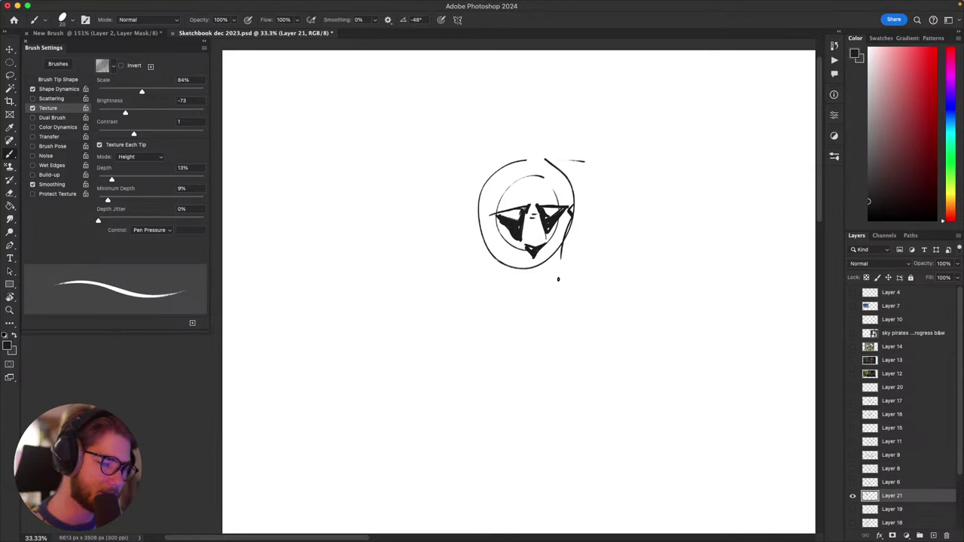
left_click_drag(553, 265, 572, 253)
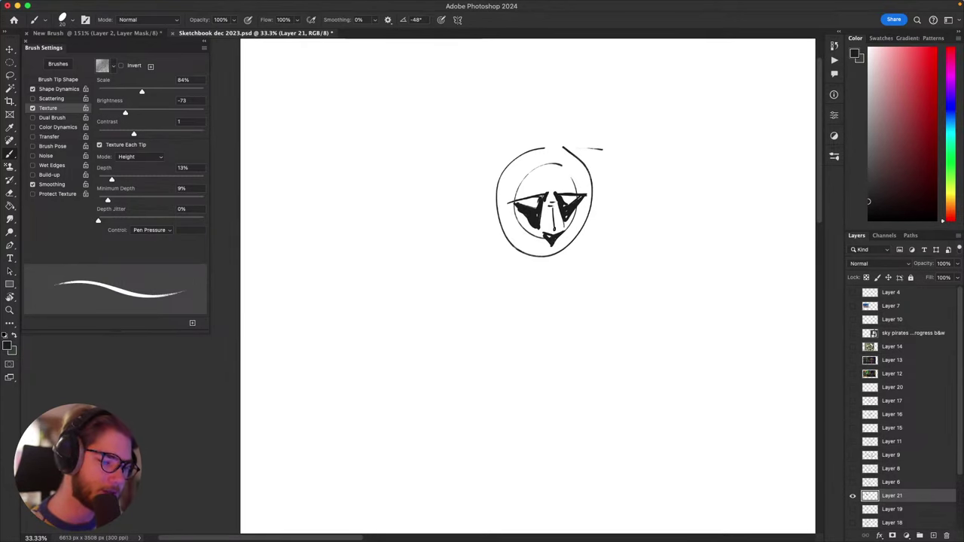
mouse_move(582, 258)
left_mouse_down()
mouse_move(584, 337)
mouse_move(601, 366)
left_mouse_up()
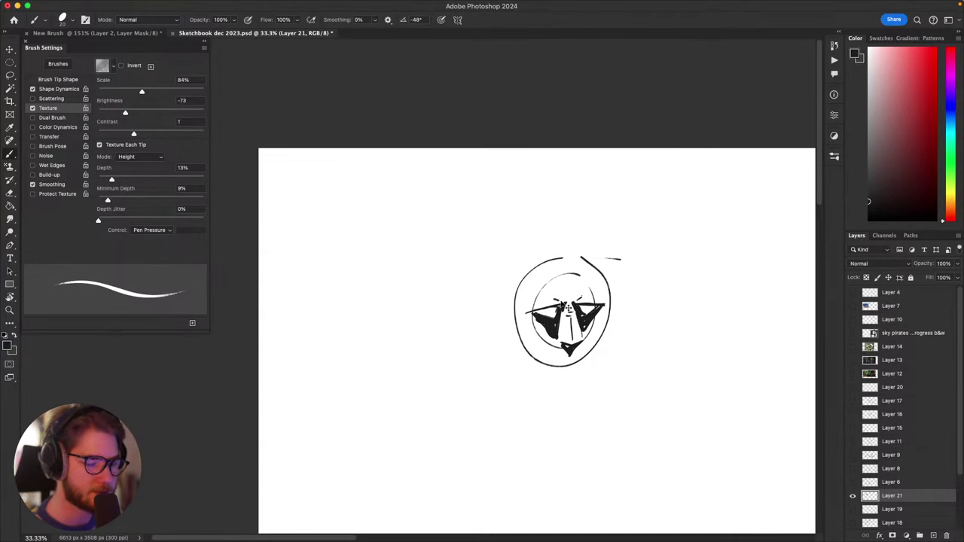
mouse_move(574, 315)
left_mouse_down()
mouse_move(577, 326)
mouse_move(547, 328)
mouse_move(547, 284)
left_mouse_up()
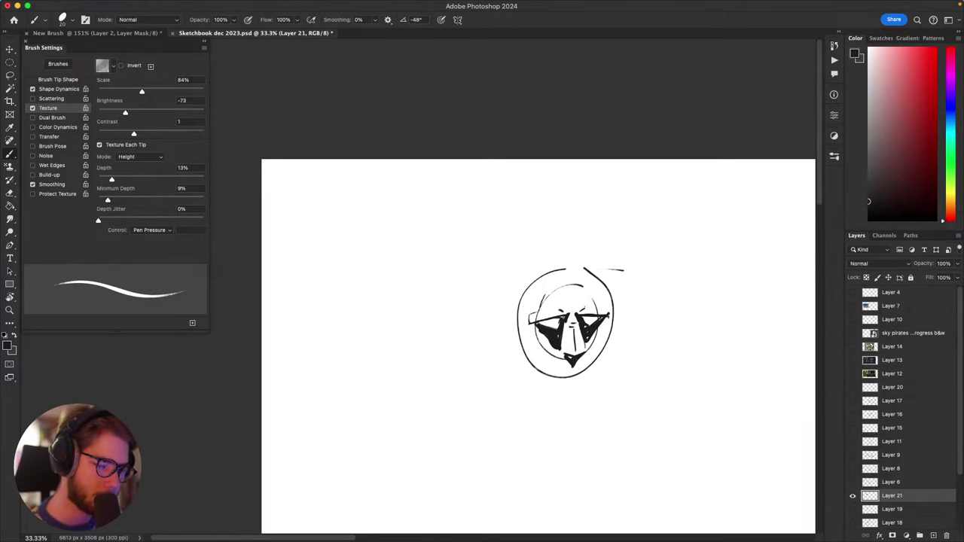
mouse_move(660, 367)
left_mouse_down()
mouse_move(640, 243)
mouse_move(706, 210)
mouse_move(572, 214)
left_mouse_up()
left_click_drag(631, 225, 627, 230)
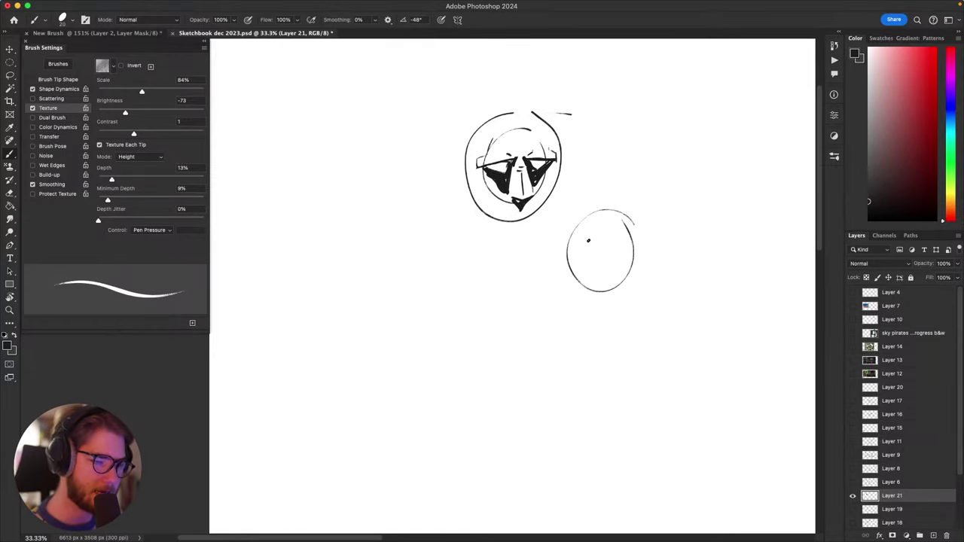
left_click_drag(564, 232, 619, 248)
key("super+z")
key("super+z")
key("super+z")
mouse_move(610, 330)
left_mouse_down()
mouse_move(607, 261)
mouse_move(521, 317)
left_mouse_up()
key("super+z")
left_click_drag(612, 199, 635, 200)
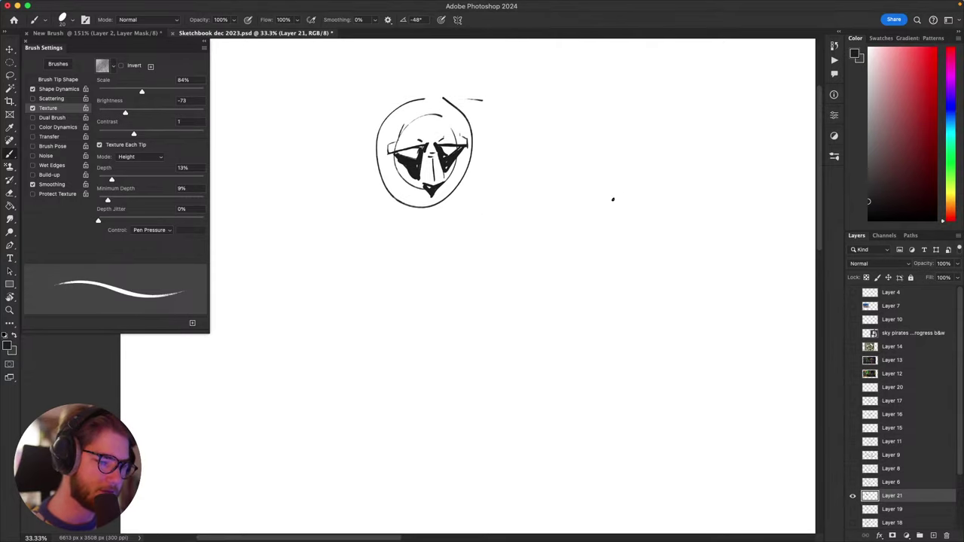
Step: Sketch a second head oval beside the first face, adding thick black hairline strokes, a curled strand and a small angular eye
left_click_drag(573, 202, 602, 163)
key("cmd+z")
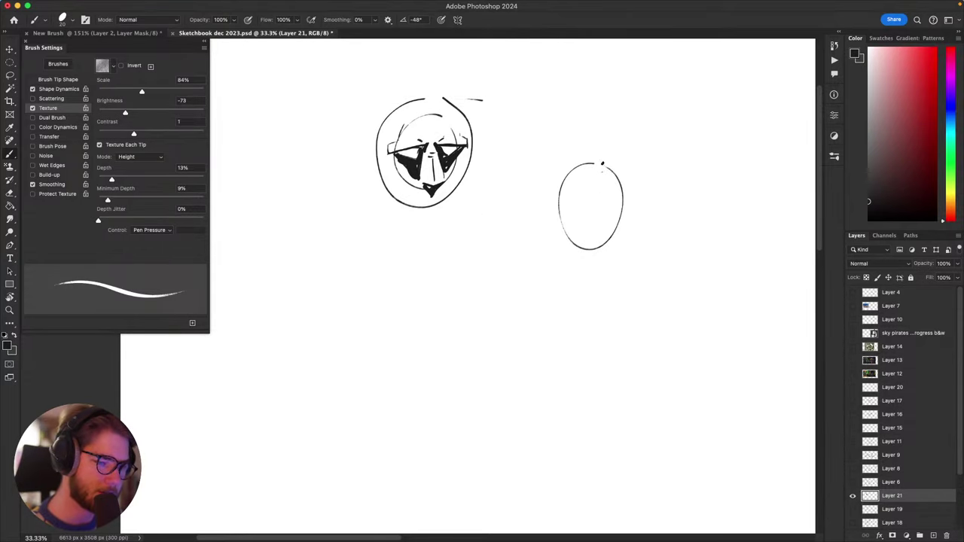
mouse_move(558, 203)
left_mouse_down()
mouse_move(581, 139)
mouse_move(578, 179)
mouse_move(605, 167)
mouse_move(540, 187)
mouse_move(566, 179)
left_mouse_up()
key("super+z")
mouse_move(561, 202)
left_mouse_down()
mouse_move(596, 183)
mouse_move(533, 219)
mouse_move(592, 226)
mouse_move(587, 218)
left_mouse_up()
key("super+z")
key("super+z")
key("super+z")
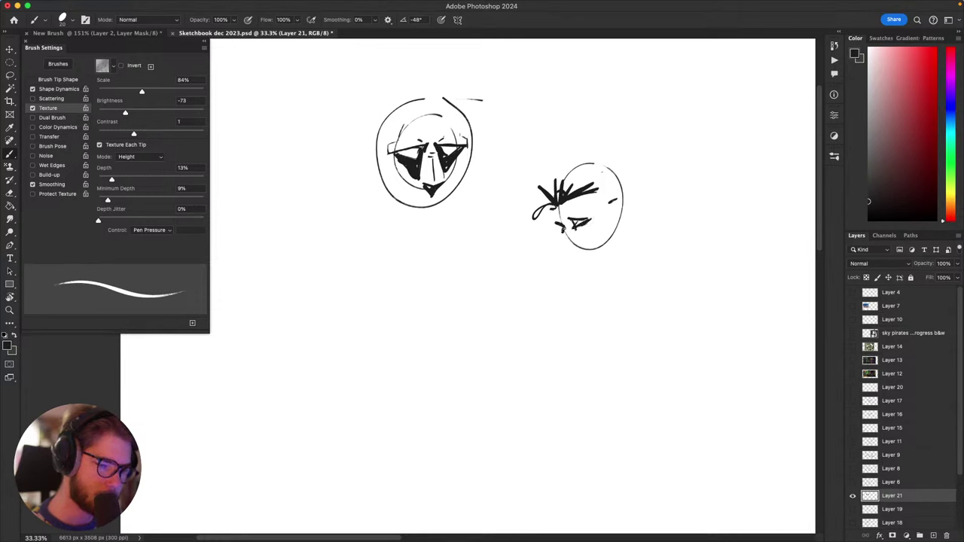
Step: Draw the second head's nose, mouth, chin and jawline in profile, plus a curved ear, undoing unwanted strokes
left_click_drag(558, 207, 560, 223)
mouse_move(567, 235)
left_mouse_down()
mouse_move(571, 254)
mouse_move(585, 259)
mouse_move(639, 225)
mouse_move(643, 206)
mouse_move(642, 216)
left_mouse_up()
key("super+z")
key("super+z")
key("ctrl+z")
key("super+z")
key("super+z")
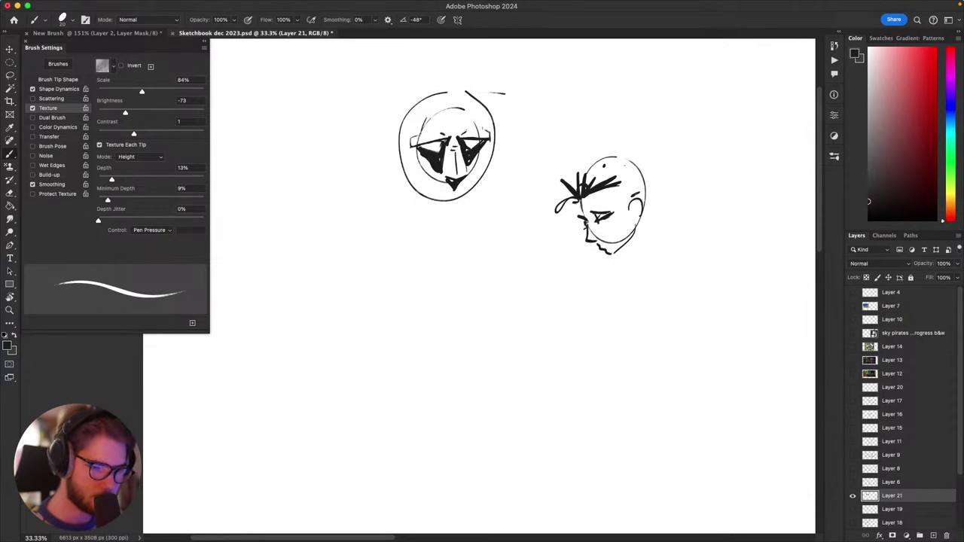
Step: Draw tall swept-back hair spikes above the second head and a curved line down the back of the skull
left_click_drag(575, 177, 587, 149)
key("super+z")
mouse_move(527, 169)
left_mouse_down()
mouse_move(562, 134)
mouse_move(610, 124)
mouse_move(680, 133)
left_mouse_up()
mouse_move(623, 150)
left_mouse_down()
mouse_move(665, 202)
mouse_move(651, 229)
left_mouse_up()
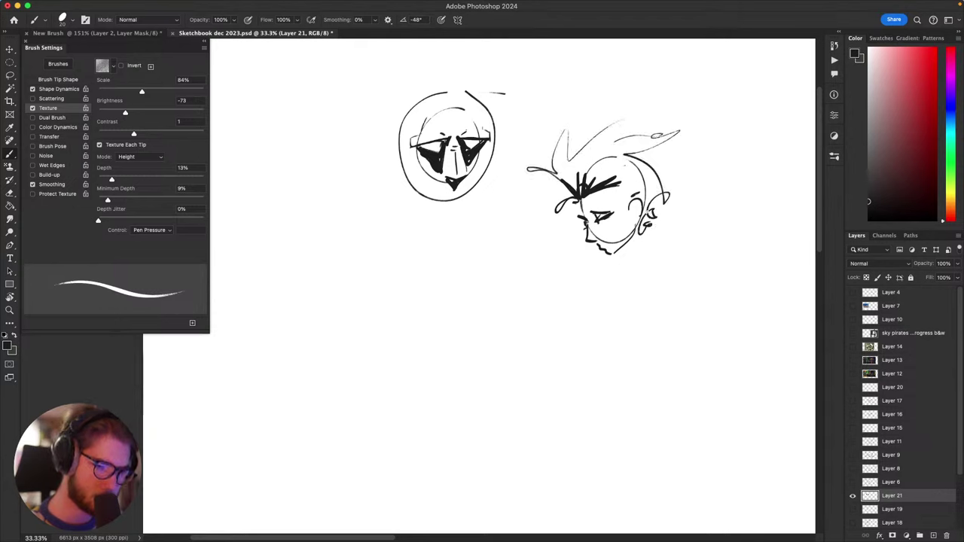
Step: Hatch thick black strokes below the second head's ear and along the jaw onto the neck, undoing and retrying strokes
mouse_move(638, 197)
left_mouse_down()
mouse_move(653, 199)
mouse_move(621, 251)
left_mouse_up()
mouse_move(628, 260)
left_mouse_down()
mouse_move(570, 224)
mouse_move(569, 246)
mouse_move(577, 221)
left_mouse_up()
key("super+z")
key("super+z")
key("super+z")
left_click_drag(579, 204, 570, 240)
left_click_drag(578, 207, 567, 266)
key("super+z")
key("l")
key("super+z")
key("b")
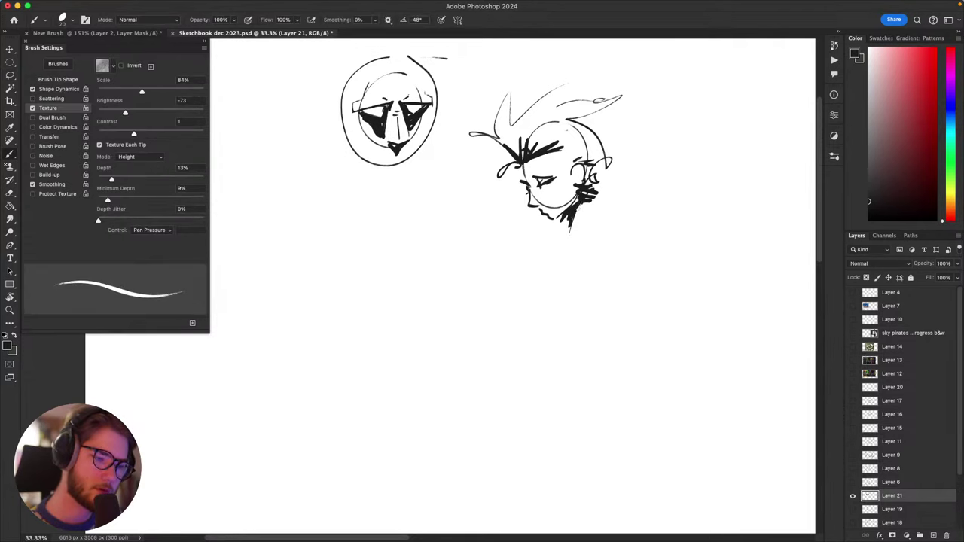
left_click_drag(581, 205, 564, 242)
key("super+z")
mouse_move(605, 215)
left_mouse_down()
mouse_move(567, 243)
mouse_move(627, 200)
left_mouse_up()
key("super+z")
key("ctrl+z")
key("ctrl+z")
left_click_drag(570, 243, 628, 198)
key("ctrl+z")
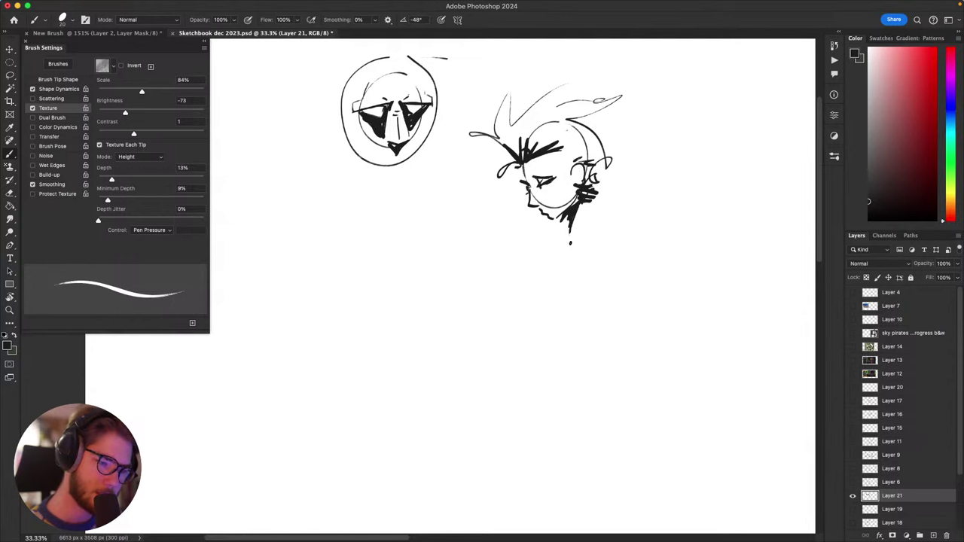
Step: Draw a curved inner collar line and a double outer collar line below the neck, starting triangular spikes on the collar
left_click_drag(570, 242, 601, 207)
key("ctrl+z")
mouse_move(589, 245)
left_mouse_down()
mouse_move(601, 220)
mouse_move(634, 207)
left_mouse_up()
left_click_drag(589, 252, 599, 226)
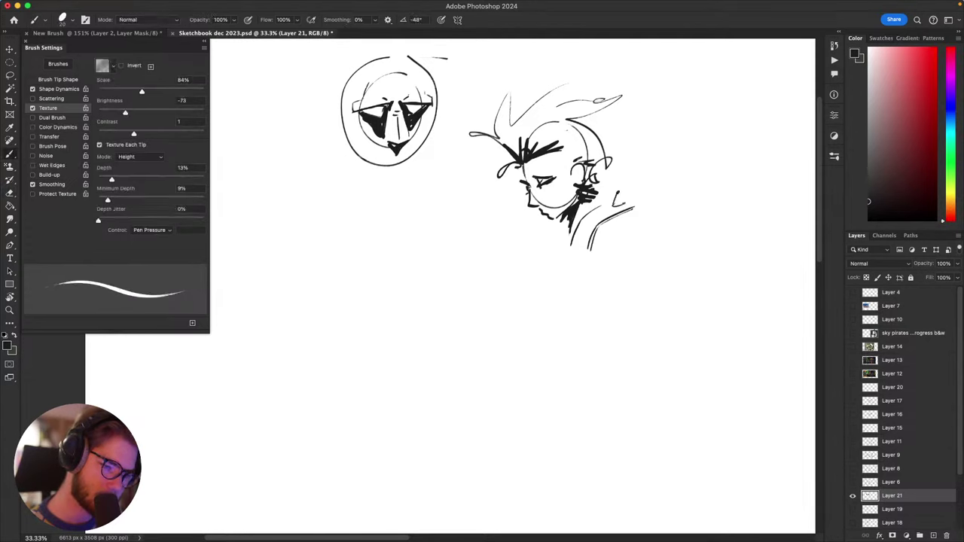
key("super+z")
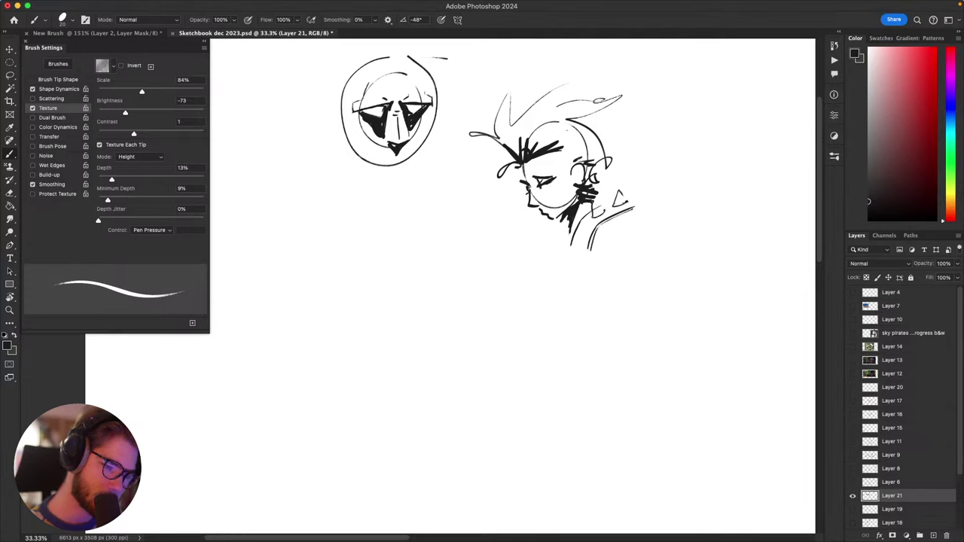
Step: Continue the triangular spikes down the collar, extend its shoulder end and erase the line running through a spike
key("e")
key("b")
left_click_drag(642, 206, 646, 205)
left_click_drag(616, 249, 614, 282)
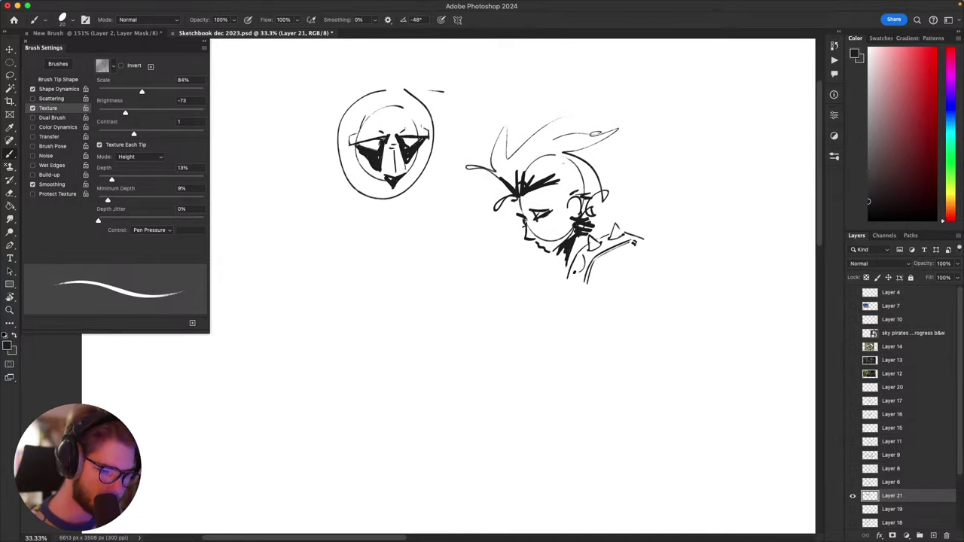
key("e")
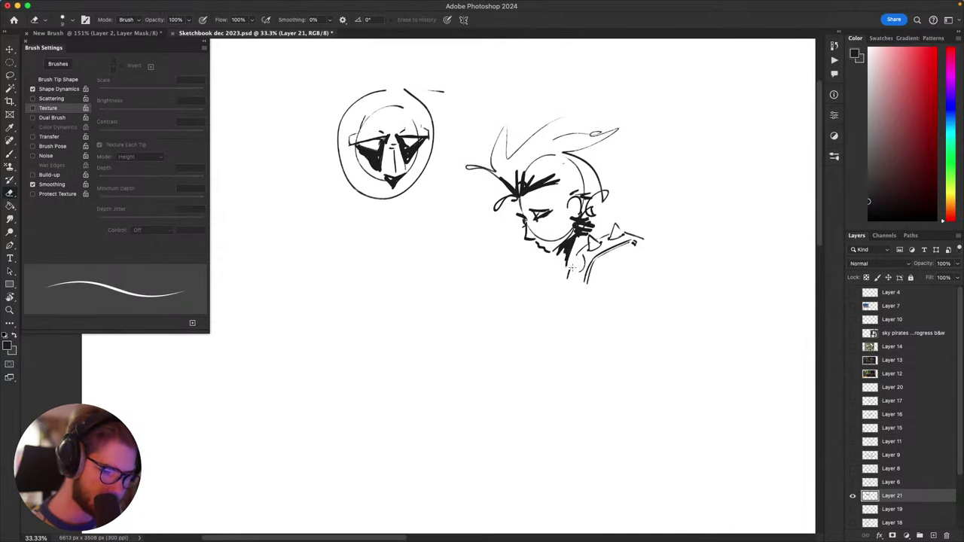
key("b")
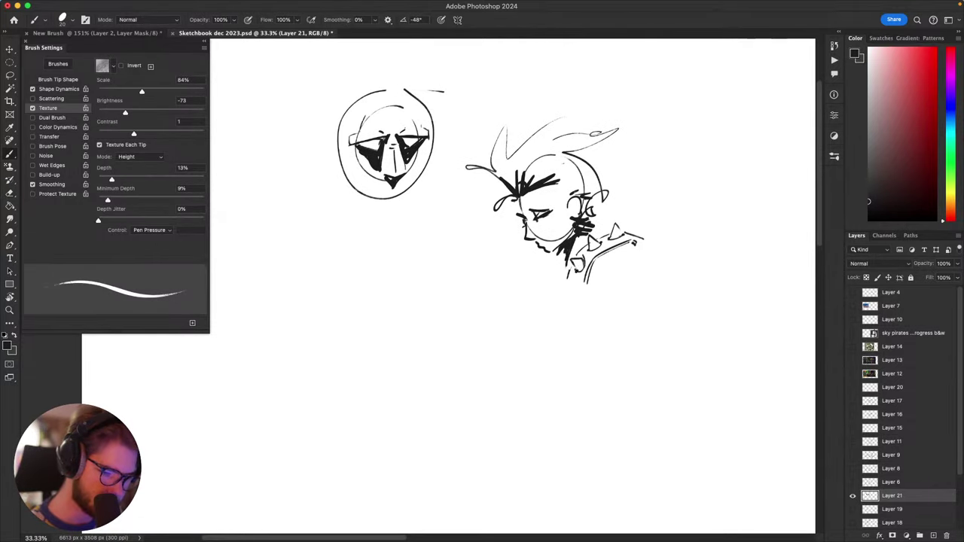
mouse_move(574, 281)
left_mouse_down()
mouse_move(585, 306)
mouse_move(559, 315)
mouse_move(614, 261)
mouse_move(576, 287)
mouse_move(552, 325)
mouse_move(570, 300)
mouse_move(594, 304)
mouse_move(566, 336)
left_mouse_up()
key("super+z")
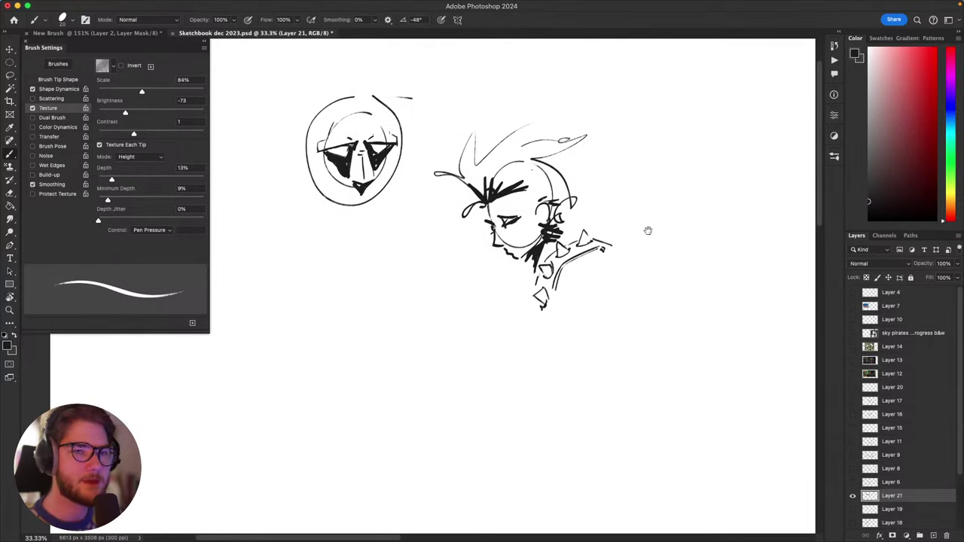
Step: Lengthen the collar's lower edge downward and add a short vertical dash beneath the lowest spike
mouse_move(668, 255)
left_mouse_down()
mouse_move(691, 276)
mouse_move(680, 315)
mouse_move(712, 280)
mouse_move(619, 266)
left_mouse_up()
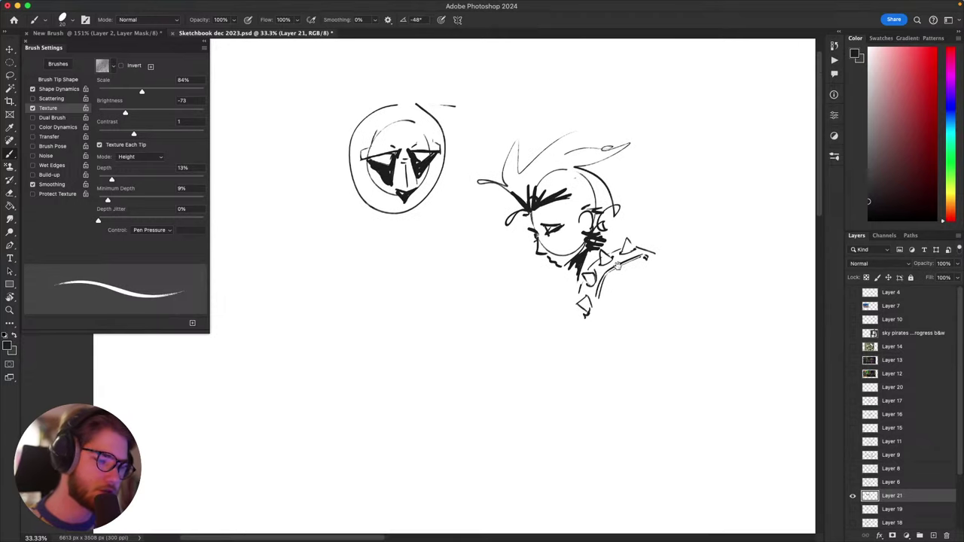
key("super+z")
left_click_drag(580, 293, 585, 335)
key("F5")
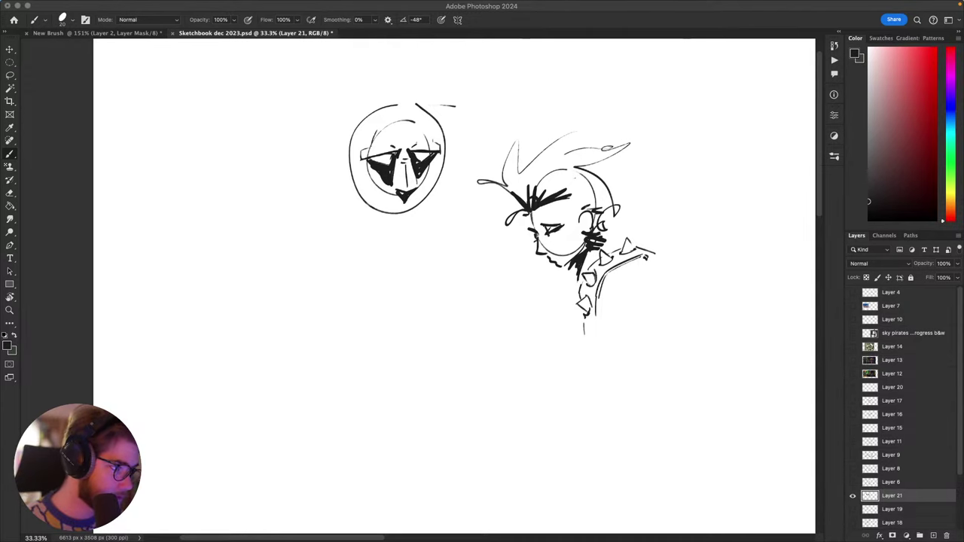
key("F5")
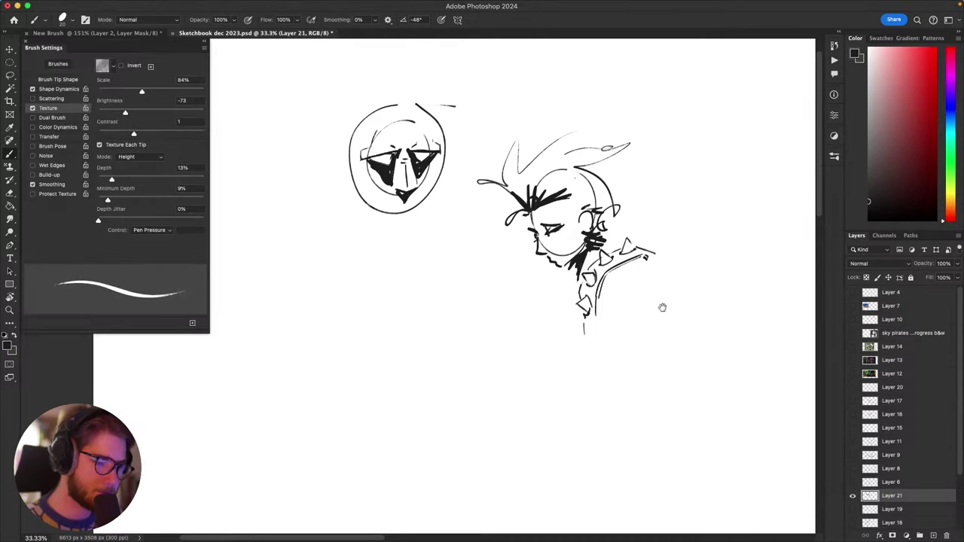
Step: Try a short line for the front of the neck below the chin
left_click_drag(662, 308, 652, 312)
mouse_move(540, 283)
left_mouse_down()
mouse_move(529, 304)
mouse_move(540, 305)
left_mouse_up()
key("super+z")
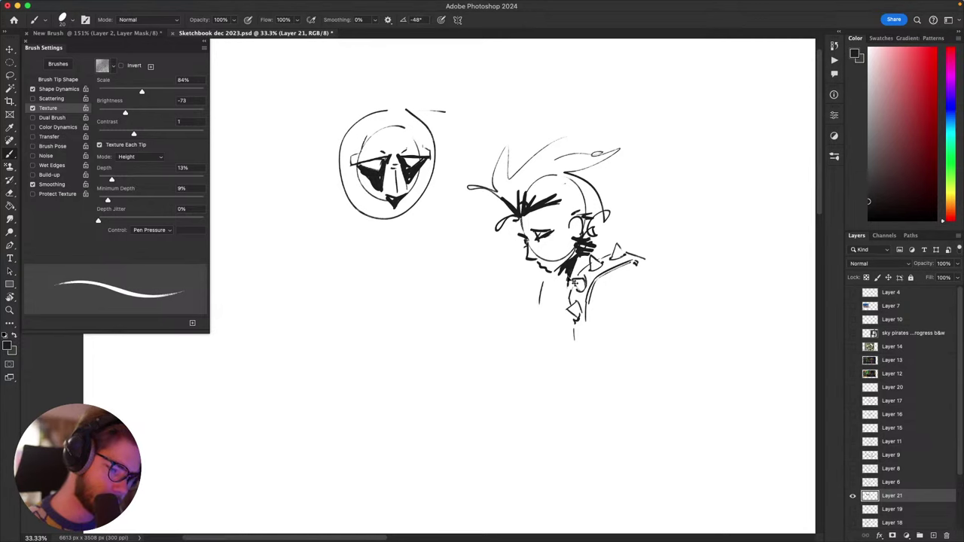
key("super+z")
Step: Draw the slanted outer shoulder line and the jagged lower edge ending in a solid black wedge, undoing misplaced strokes
mouse_move(602, 343)
left_mouse_down()
mouse_move(577, 359)
mouse_move(555, 334)
left_mouse_up()
mouse_move(548, 278)
left_mouse_down()
mouse_move(588, 254)
mouse_move(614, 296)
left_mouse_up()
key("super+z")
left_click_drag(590, 256, 560, 316)
key("super+z")
mouse_move(590, 255)
left_mouse_down()
mouse_move(611, 287)
mouse_move(538, 333)
left_mouse_up()
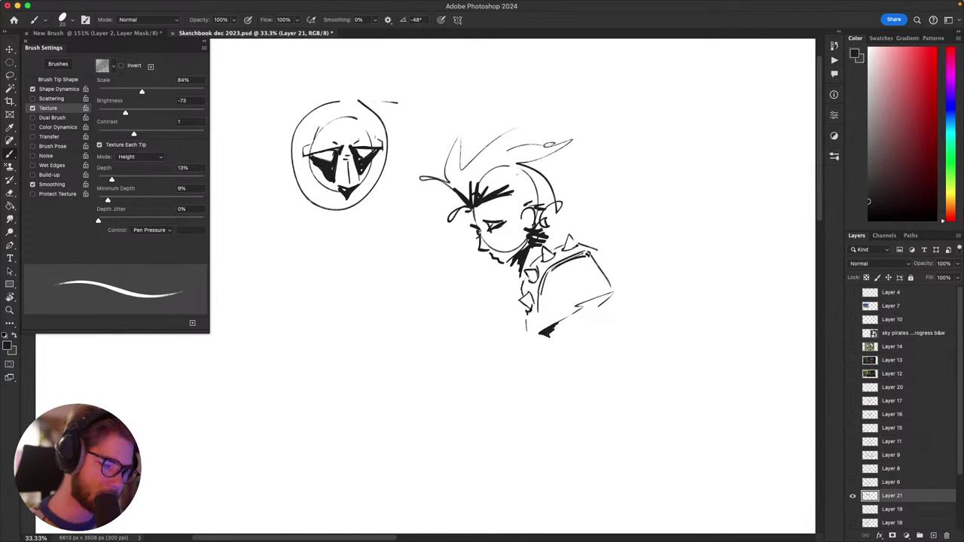
Step: Shade the sleeve hem's corners, finish the sleeve's front edge and sketch the angular elbow just below it
left_click_drag(548, 335, 561, 324)
left_click_drag(548, 289, 534, 337)
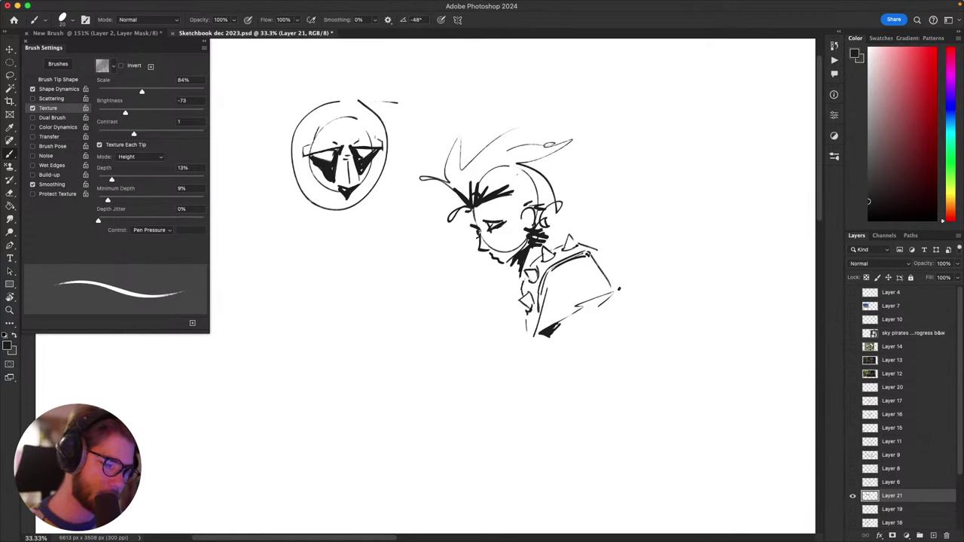
left_click_drag(609, 296, 643, 312)
left_click_drag(609, 301, 617, 336)
key("super+z")
left_click_drag(601, 304, 624, 322)
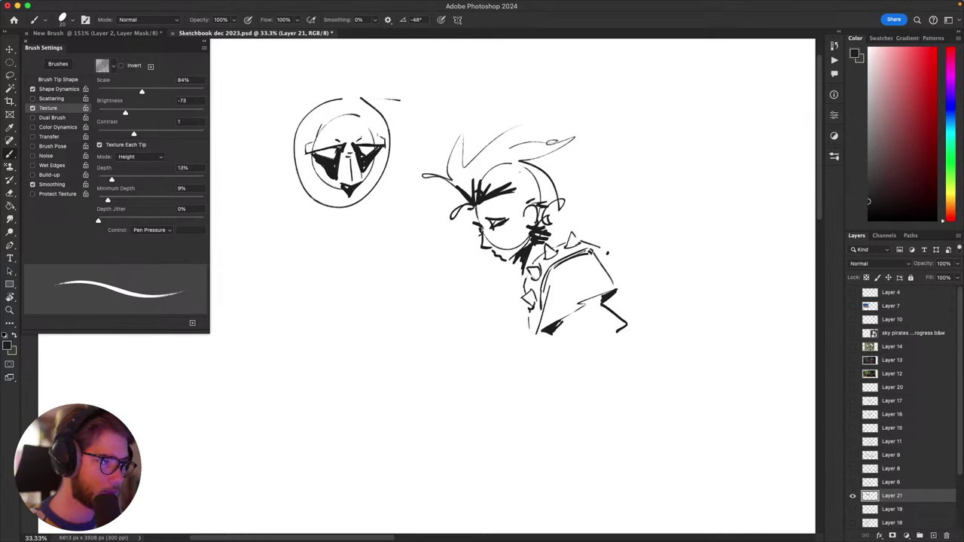
key("ctrl+z")
left_click_drag(619, 322, 610, 339)
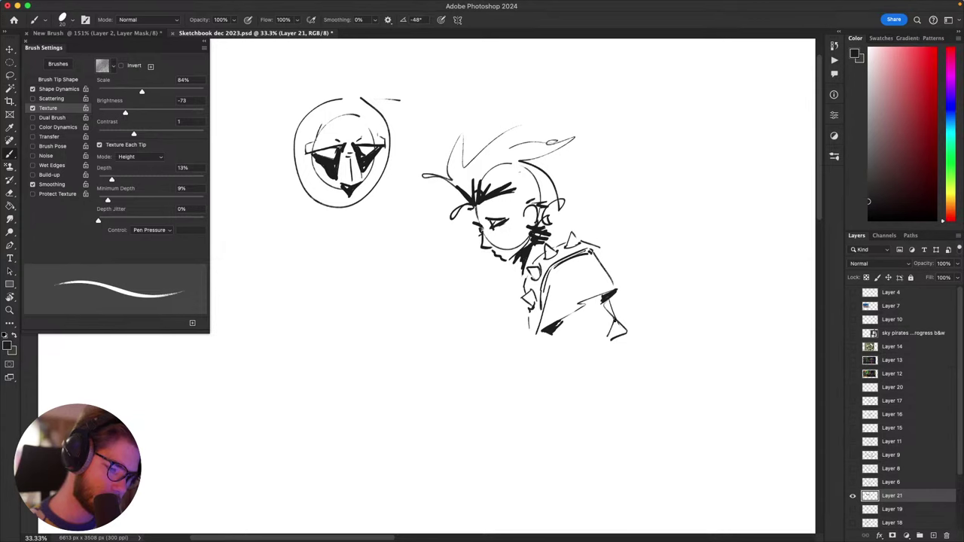
mouse_move(622, 325)
left_mouse_down()
mouse_move(610, 347)
mouse_move(663, 321)
left_mouse_up()
mouse_move(581, 320)
left_mouse_down()
mouse_move(587, 337)
mouse_move(571, 337)
left_mouse_up()
mouse_move(644, 337)
left_mouse_down()
mouse_move(681, 316)
mouse_move(680, 348)
mouse_move(590, 420)
left_mouse_up()
key("super+z")
key("super+z")
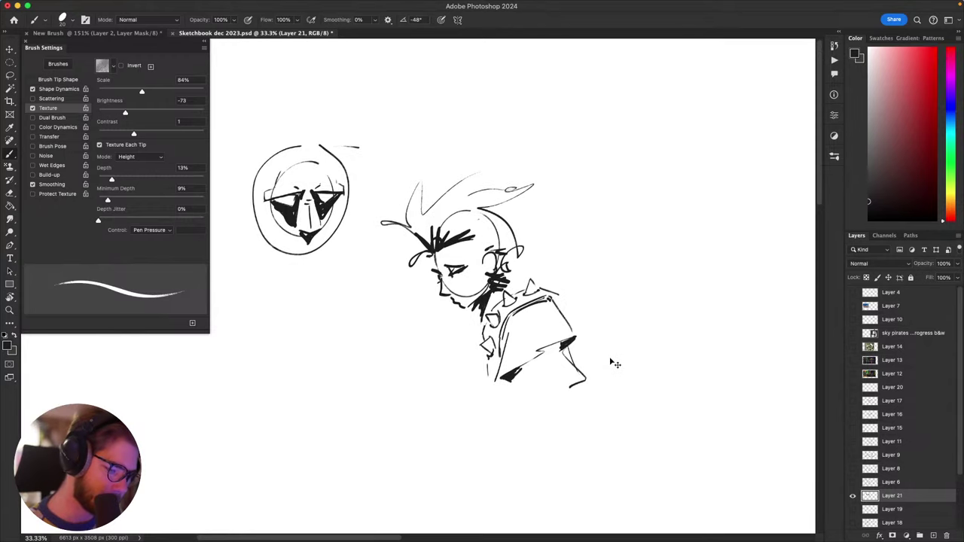
key("super+z")
Step: Sketch the garment's long front edge from the chin downward and a wavy hem rising toward the back
mouse_move(580, 388)
left_mouse_down()
mouse_move(591, 393)
mouse_move(638, 355)
left_mouse_up()
left_click_drag(583, 376, 580, 400)
left_click_drag(524, 310, 496, 382)
key("super+z")
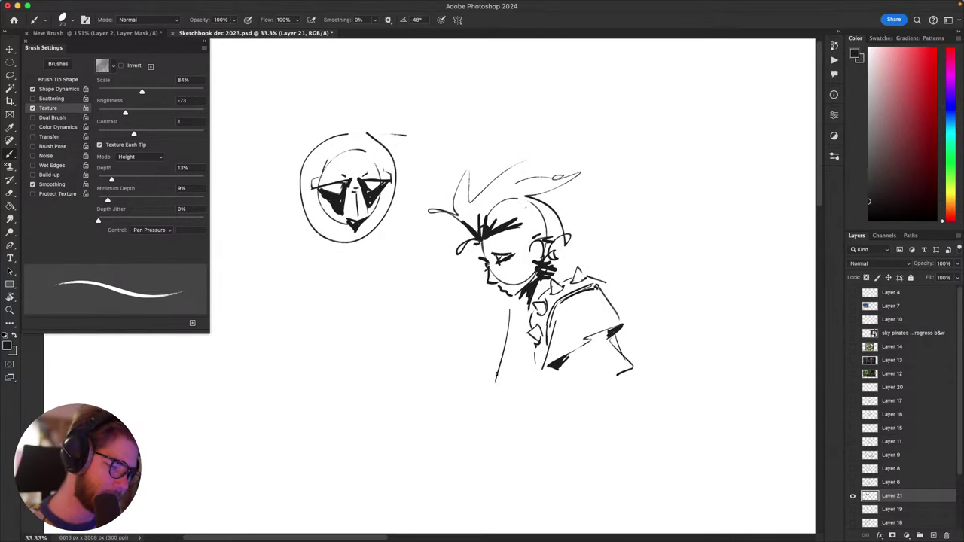
key("super+z")
mouse_move(508, 328)
left_mouse_down()
mouse_move(473, 415)
mouse_move(522, 473)
mouse_move(628, 429)
mouse_move(484, 395)
mouse_move(474, 451)
mouse_move(563, 434)
mouse_move(621, 397)
left_mouse_up()
key("super+z")
key("super+z")
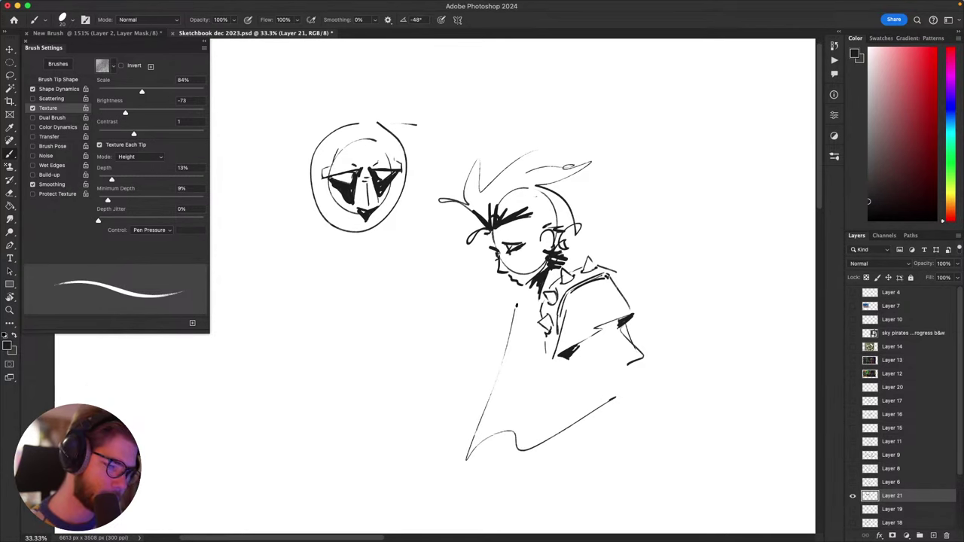
left_click_drag(517, 306, 521, 297)
mouse_move(536, 280)
left_mouse_down()
mouse_move(536, 294)
mouse_move(607, 292)
left_mouse_up()
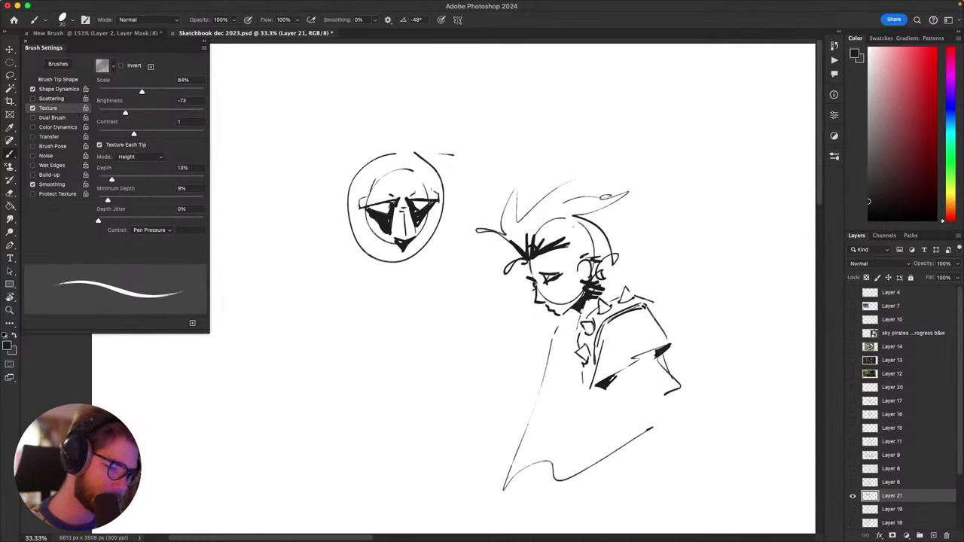
Step: Redraw the profile character's eye as a narrow downcast shape beneath a short lid line
mouse_move(590, 379)
left_mouse_down()
mouse_move(544, 374)
mouse_move(539, 365)
mouse_move(600, 369)
left_mouse_up()
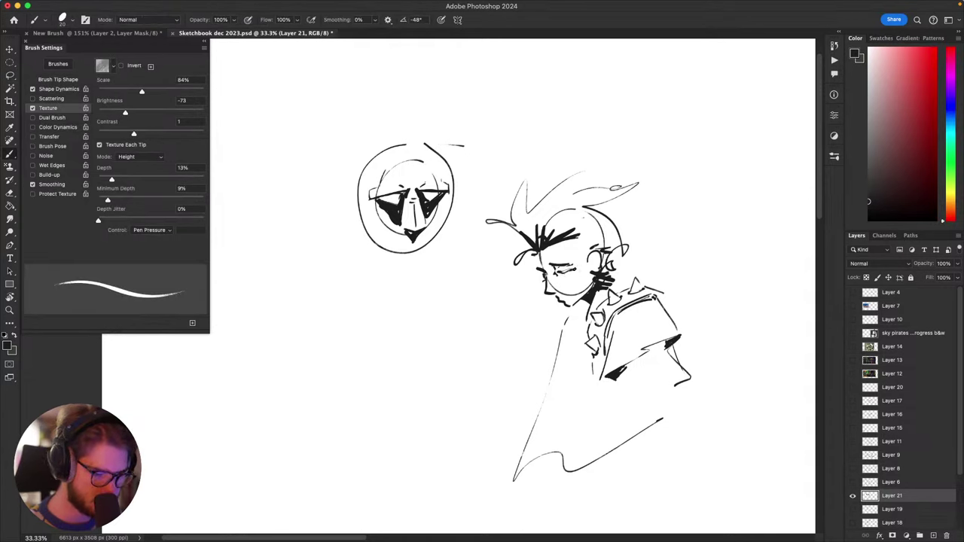
key("e")
key("b")
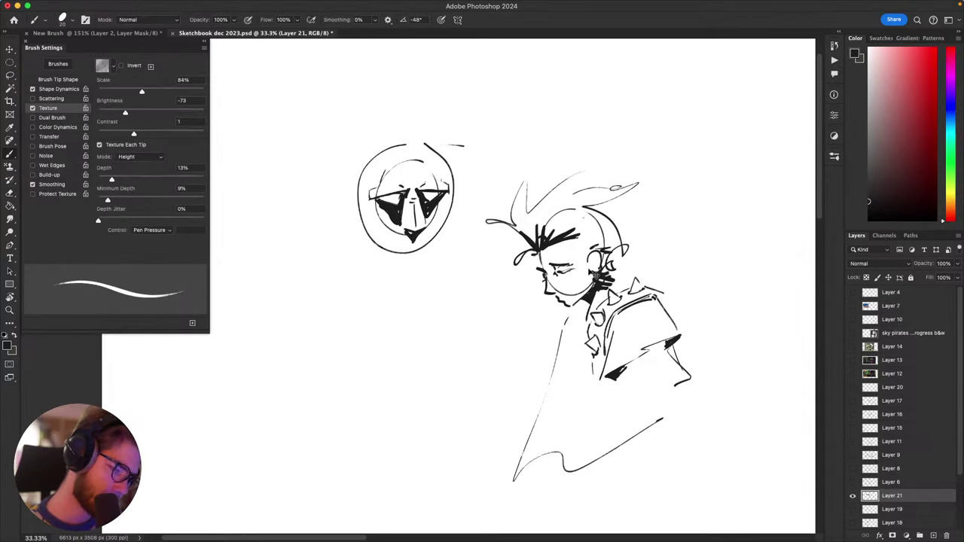
key("F5")
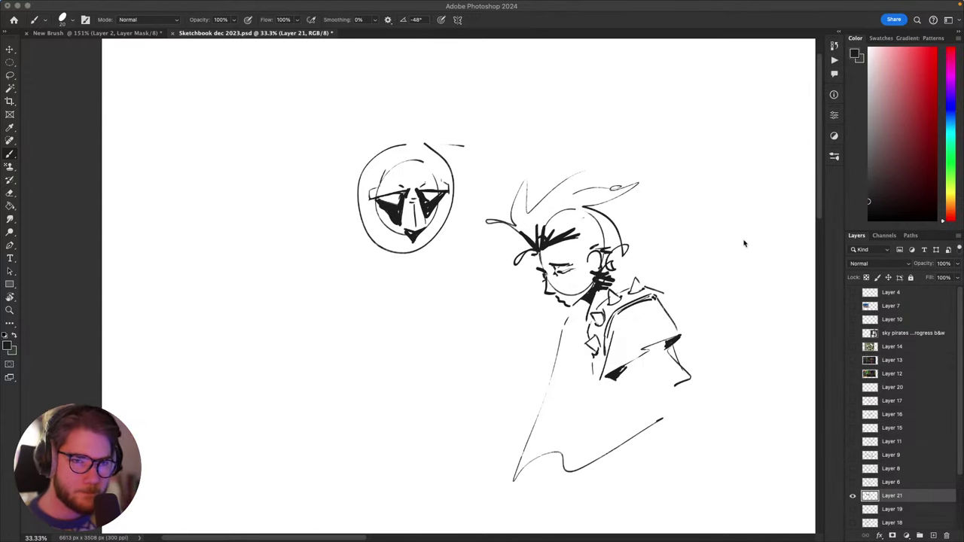
key("F5")
scroll(716, 317, "down", 2)
mouse_move(650, 308)
left_mouse_down()
mouse_move(699, 298)
mouse_move(710, 319)
left_mouse_up()
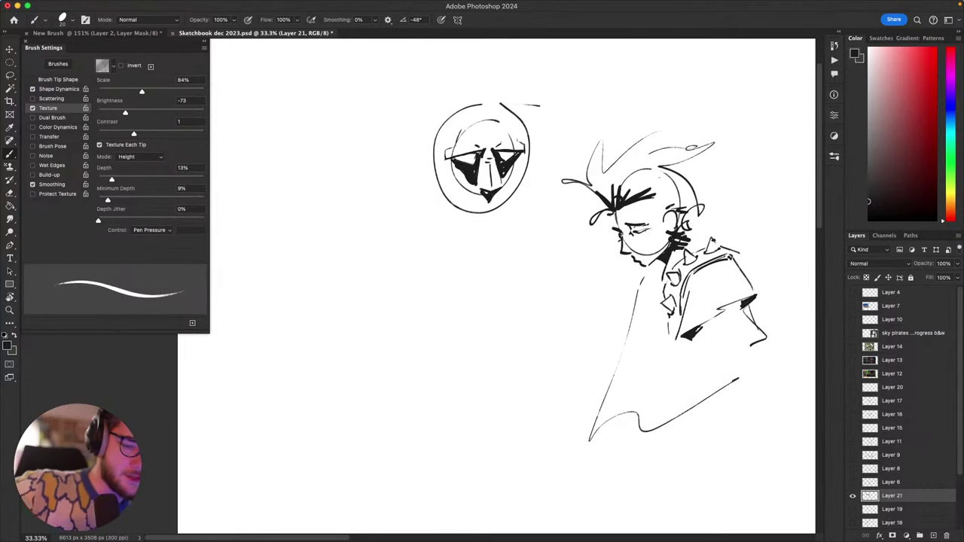
key("v")
scroll(663, 354, "up", 1)
scroll(663, 354, "right", 1)
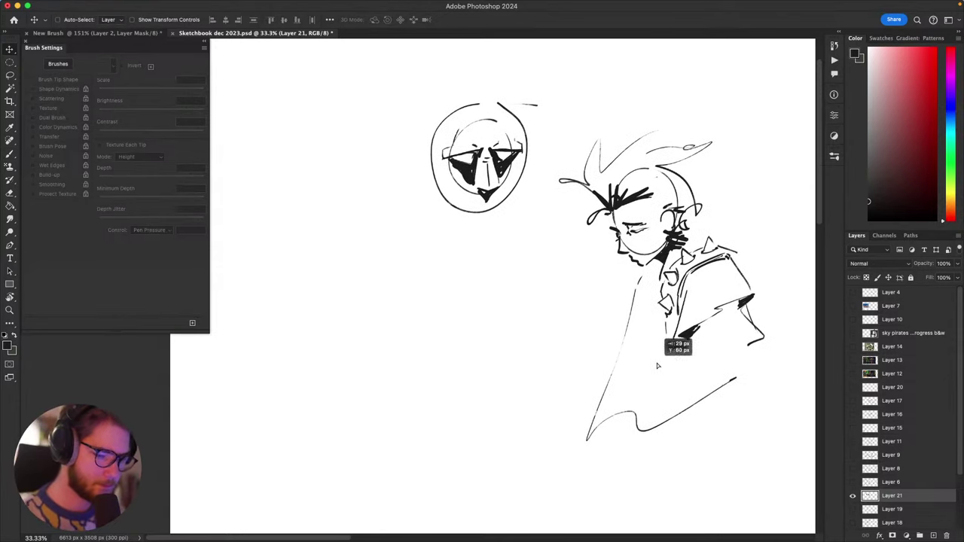
key("b")
scroll(648, 347, "down", 5)
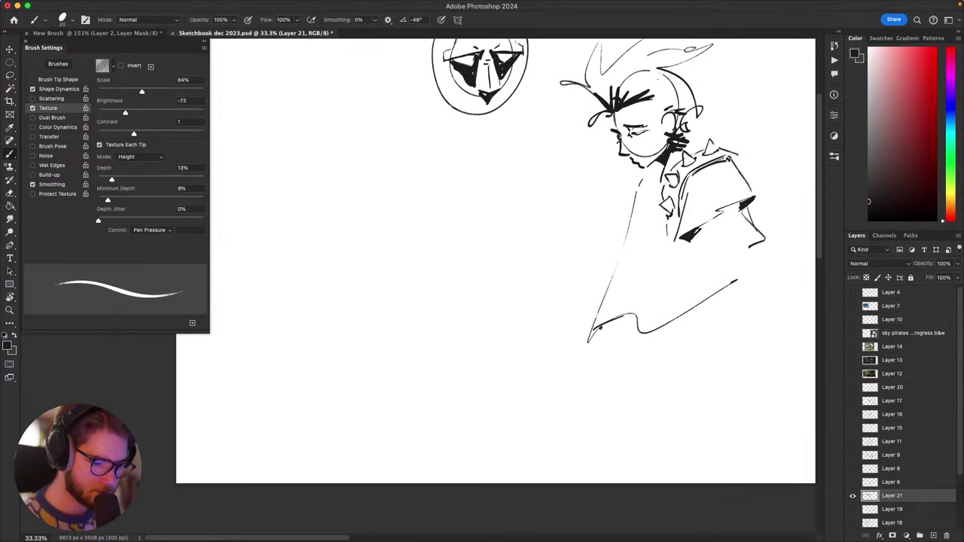
Step: Sketch a steeper slanting line along the garment's front and block in its front hem corner with black
mouse_move(575, 316)
left_mouse_down()
mouse_move(610, 328)
mouse_move(621, 315)
mouse_move(580, 317)
mouse_move(633, 320)
mouse_move(609, 327)
mouse_move(574, 317)
mouse_move(570, 374)
mouse_move(564, 359)
mouse_move(580, 338)
left_mouse_up()
key("super+z")
key("super+z")
left_click_drag(540, 382, 587, 317)
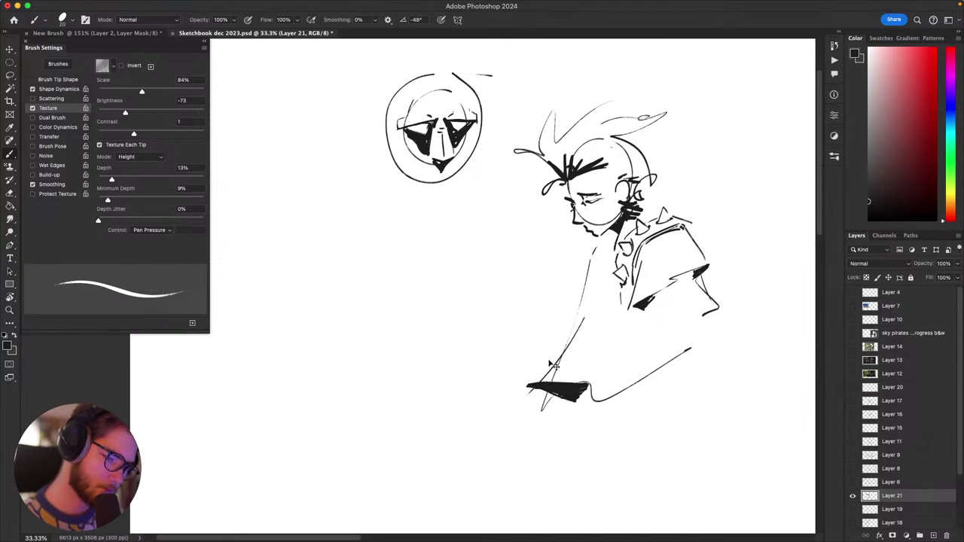
key("super+z")
left_click_drag(530, 385, 605, 297)
key("super+z")
left_click_drag(572, 334, 600, 308)
mouse_move(600, 251)
left_mouse_down()
mouse_move(586, 322)
mouse_move(590, 305)
mouse_move(582, 315)
left_mouse_up()
key("super+z")
key("super+z")
mouse_move(676, 305)
left_mouse_down()
mouse_move(626, 242)
mouse_move(685, 270)
mouse_move(692, 253)
left_mouse_up()
Step: Select the black-filled front hem corner with the Lasso and delete it
key("l")
mouse_move(599, 352)
left_mouse_down()
mouse_move(550, 332)
mouse_move(603, 333)
mouse_move(543, 359)
left_mouse_up()
key("BackSpace")
key("super+d")
key("b")
key("super+z")
Step: Draw slanting fold lines from the sleeve down to the garment's hem and add a second wavy hem line
left_click_drag(574, 359, 545, 376)
left_click_drag(666, 227, 605, 281)
key("super+z")
key("super+z")
left_click_drag(586, 314, 542, 407)
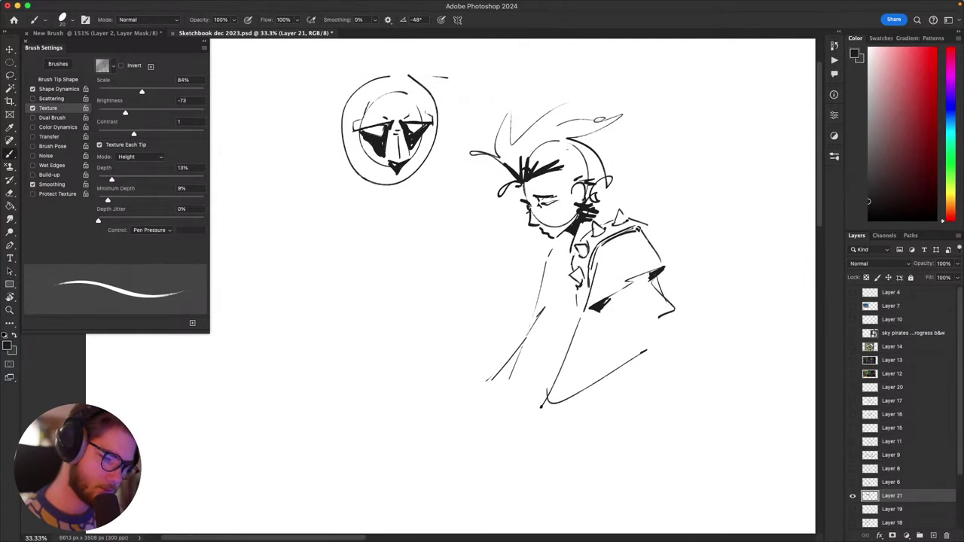
left_click_drag(572, 322, 514, 417)
left_click_drag(521, 410, 665, 357)
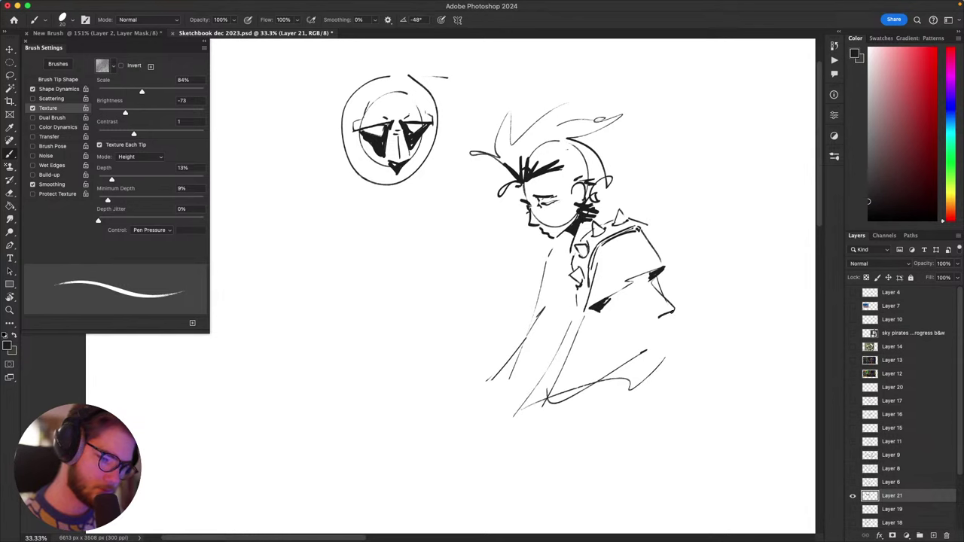
Step: Extend the figure below the hem with a back line, a long front line and angular pointed shapes
mouse_move(666, 324)
left_mouse_down()
mouse_move(632, 435)
mouse_move(654, 367)
mouse_move(556, 379)
mouse_move(472, 375)
mouse_move(511, 412)
left_mouse_up()
key("super+z")
key("super+z")
mouse_move(558, 386)
left_mouse_down()
mouse_move(472, 379)
mouse_move(461, 434)
mouse_move(508, 418)
mouse_move(487, 404)
mouse_move(561, 380)
left_mouse_up()
left_click_drag(550, 302, 474, 370)
mouse_move(554, 398)
left_mouse_down()
mouse_move(569, 385)
mouse_move(557, 332)
mouse_move(524, 374)
left_mouse_up()
mouse_move(531, 354)
left_mouse_down()
mouse_move(581, 364)
mouse_move(539, 373)
mouse_move(554, 389)
left_mouse_up()
key("super+z")
mouse_move(583, 391)
left_mouse_down()
mouse_move(585, 400)
mouse_move(730, 426)
left_mouse_up()
left_click_drag(624, 392, 500, 389)
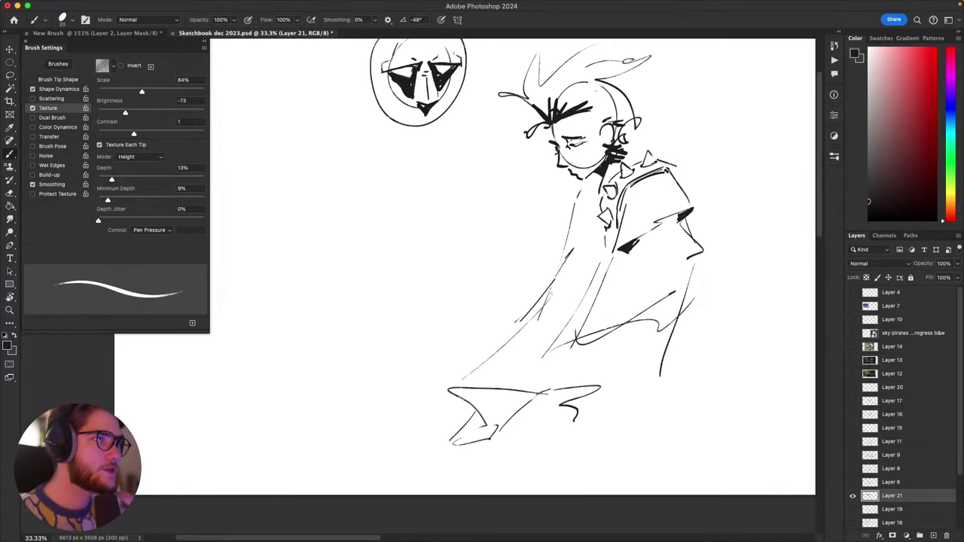
Step: Add thin facial contour lines around the profile character's brow and cheek
left_click_drag(613, 159, 616, 196)
mouse_move(582, 152)
left_mouse_down()
mouse_move(568, 170)
mouse_move(596, 185)
mouse_move(586, 196)
left_mouse_up()
key("super+z")
key("super+z")
key("super+z")
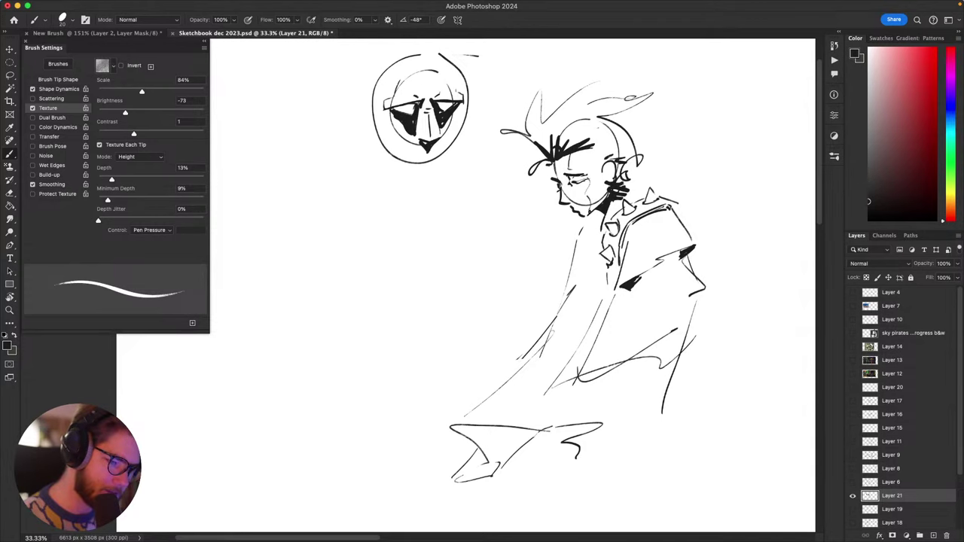
left_click_drag(594, 212, 600, 218)
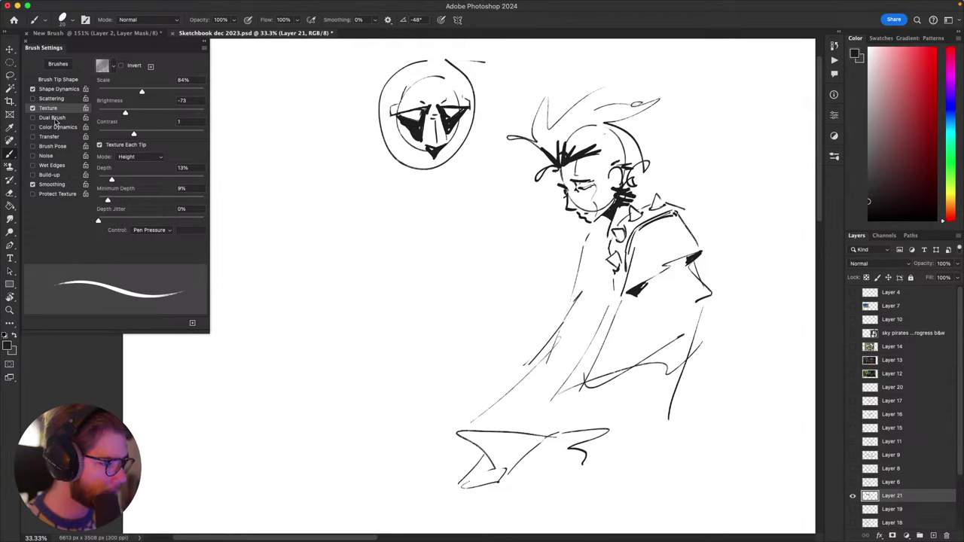
Step: Enable Dual Brush and choose the textured 60 px tip as the second tip
left_click(54, 117)
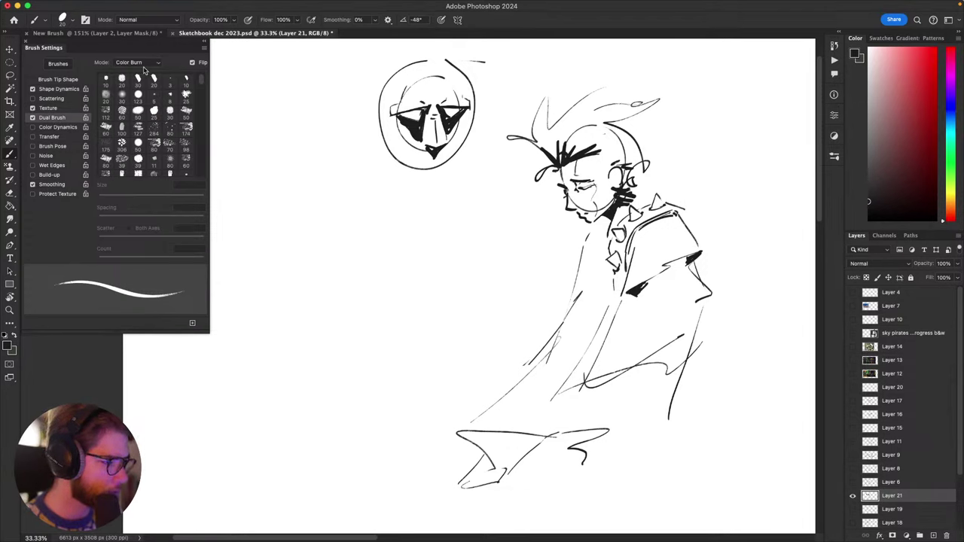
left_click(106, 129)
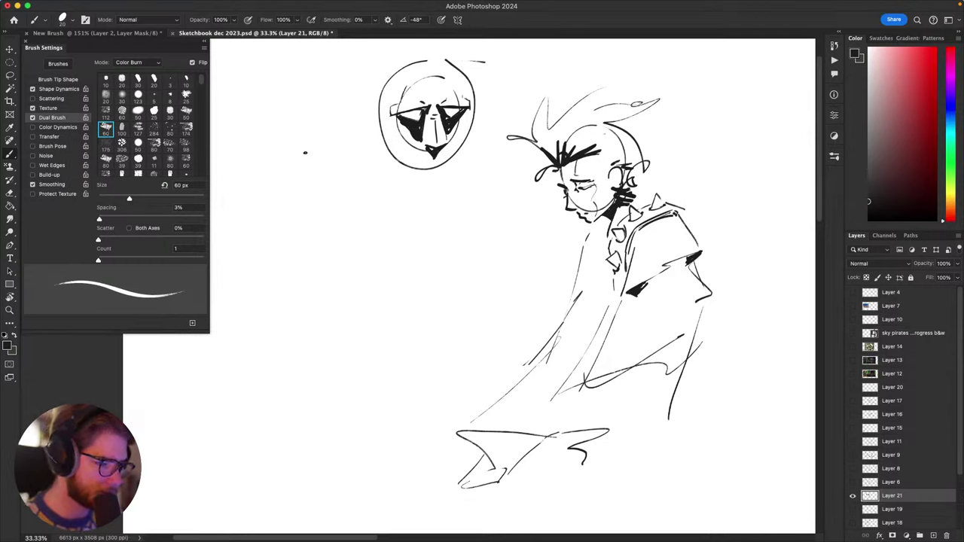
Step: Test the dual brush with loose looping scribbles in front of the figure and undo them
left_click_drag(495, 296, 424, 301)
mouse_move(486, 317)
left_mouse_down()
mouse_move(434, 355)
mouse_move(474, 350)
mouse_move(417, 390)
left_mouse_up()
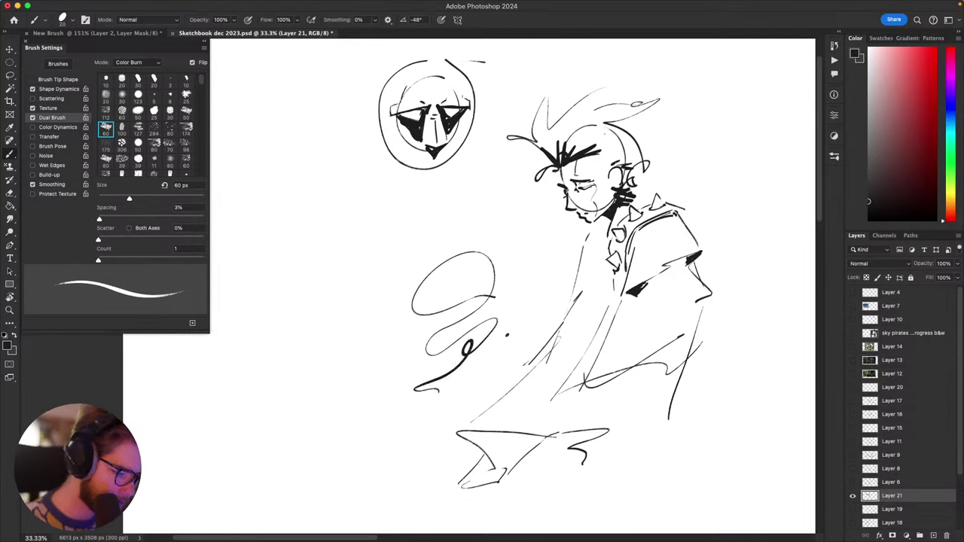
key("ctrl+z")
key("ctrl+z")
key("ctrl+z")
mouse_move(493, 287)
left_mouse_down()
mouse_move(501, 309)
mouse_move(436, 420)
mouse_move(519, 306)
mouse_move(429, 335)
left_mouse_up()
key("ctrl+z")
key("ctrl+z")
left_click_drag(549, 215, 525, 273)
key("ctrl+z")
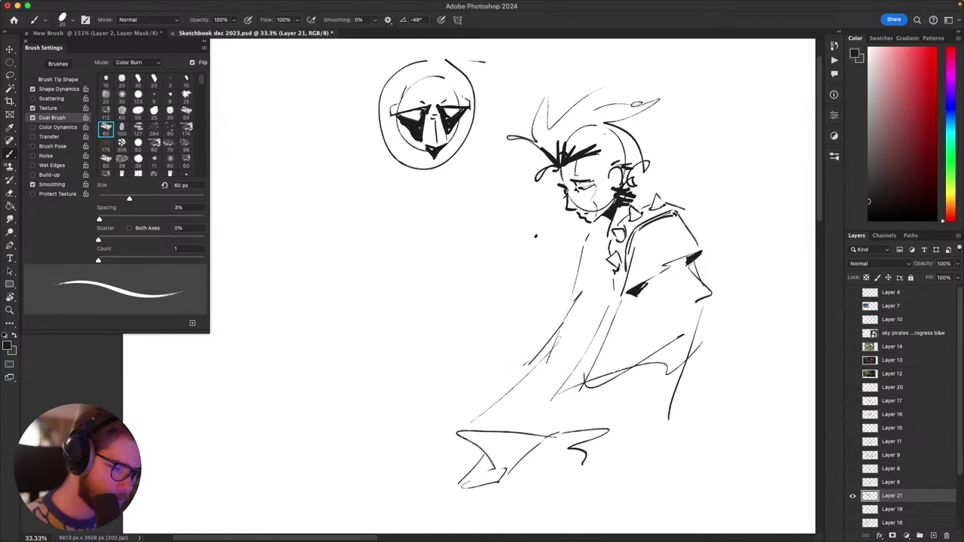
mouse_move(538, 235)
left_mouse_down()
mouse_move(550, 277)
mouse_move(567, 244)
left_mouse_up()
mouse_move(506, 279)
left_mouse_down()
mouse_move(426, 404)
mouse_move(467, 308)
mouse_move(488, 356)
mouse_move(466, 362)
mouse_move(480, 351)
left_mouse_up()
key("ctrl+z")
Step: Draw a small ring of nested ellipses in the blank area behind the character to test the brush
left_click_drag(715, 300, 593, 347)
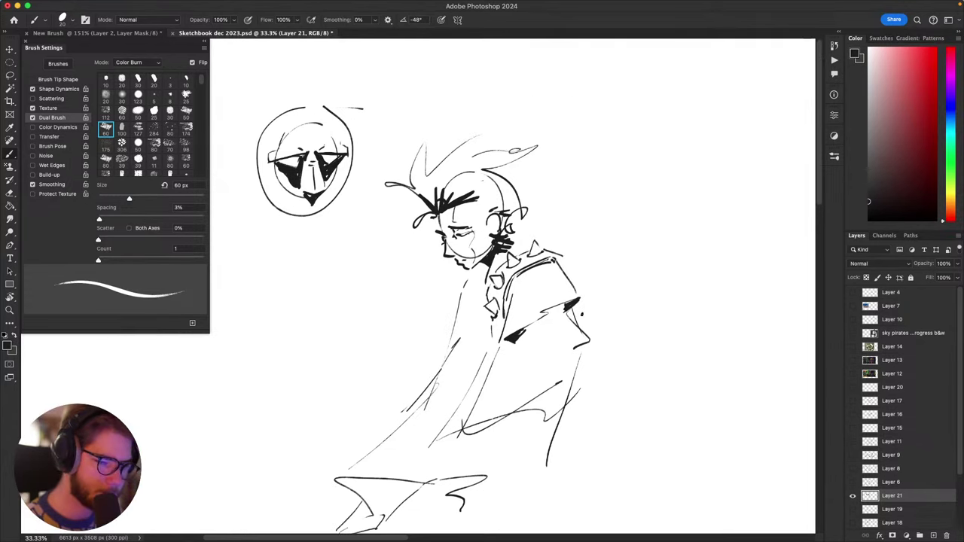
mouse_move(603, 232)
left_mouse_down()
mouse_move(590, 292)
mouse_move(646, 223)
mouse_move(609, 230)
mouse_move(646, 207)
mouse_move(657, 226)
mouse_move(640, 241)
mouse_move(653, 231)
mouse_move(639, 227)
left_mouse_up()
key("ctrl+z")
key("ctrl+z")
key("ctrl+z")
key("ctrl+z")
key("ctrl+z")
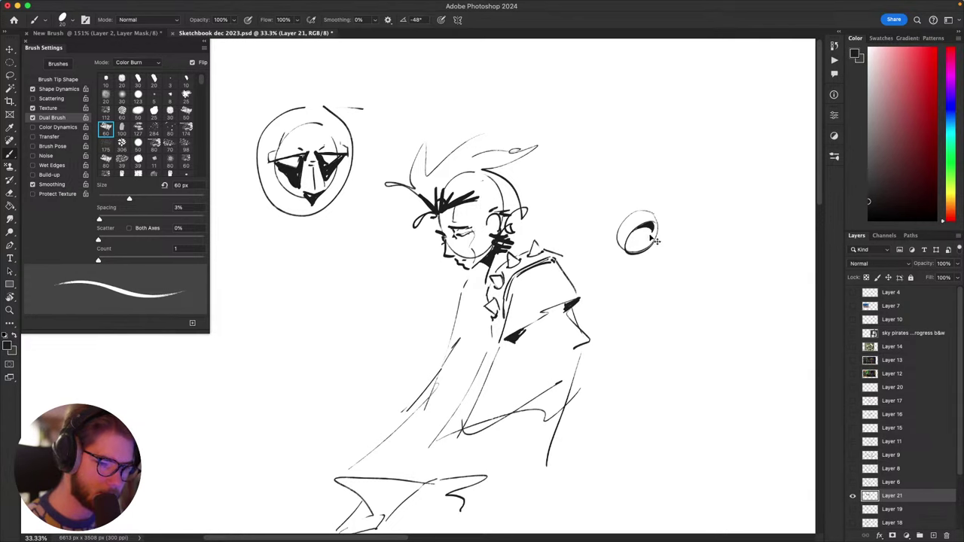
key("ctrl+z")
mouse_move(633, 235)
left_mouse_down()
mouse_move(655, 240)
mouse_move(631, 239)
mouse_move(622, 262)
mouse_move(631, 235)
left_mouse_up()
key("ctrl+z")
key("ctrl+z")
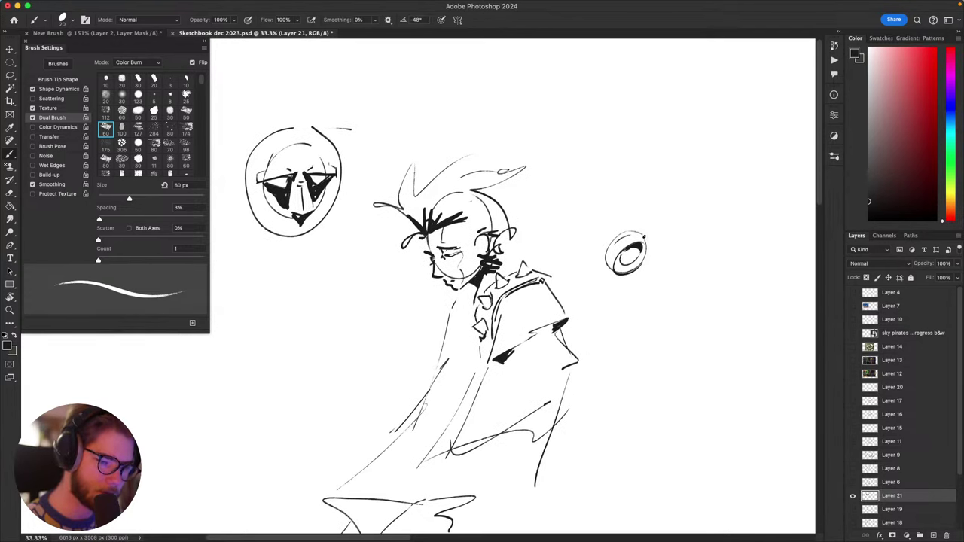
mouse_move(729, 223)
left_mouse_down()
mouse_move(767, 128)
mouse_move(714, 180)
left_mouse_up()
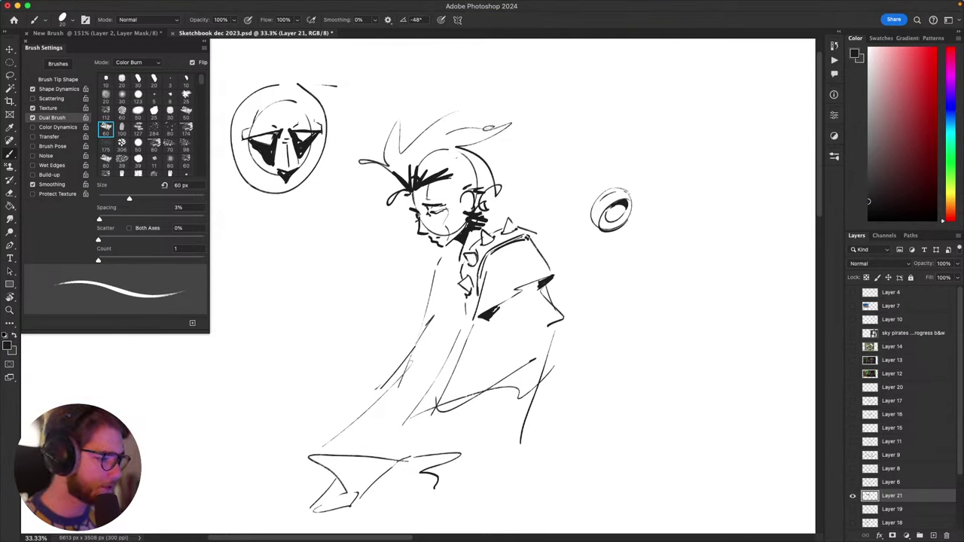
Step: Save the current brush as a new preset named "Oval stinker inker"
left_click(205, 48)
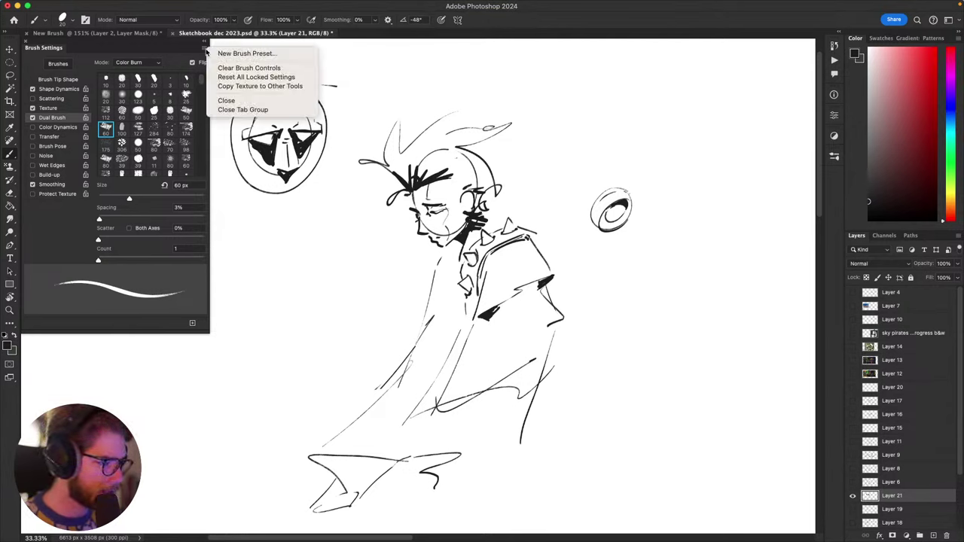
left_click(255, 60)
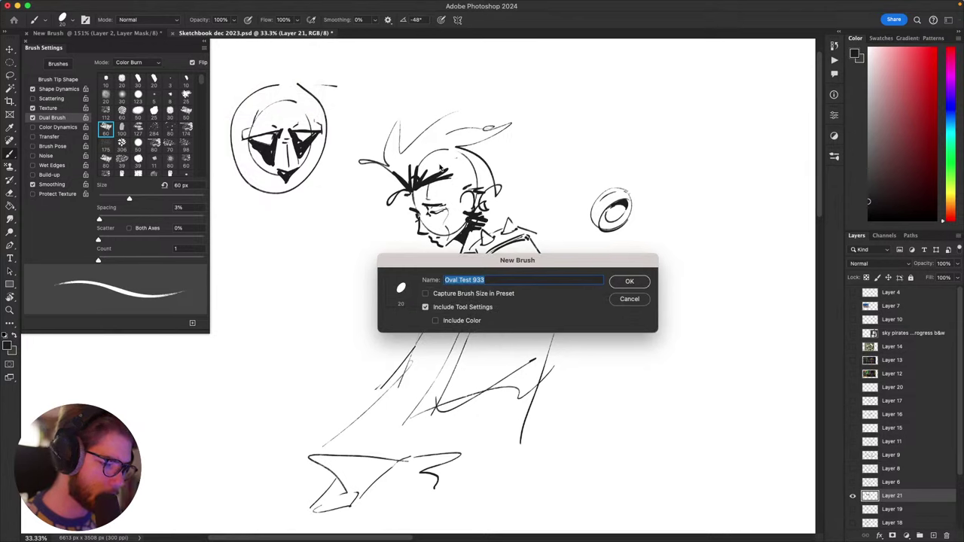
key("Right")
key("BackSpace")
key("BackSpace")
key("BackSpace")
key("BackSpace")
key("BackSpace")
key("BackSpace")
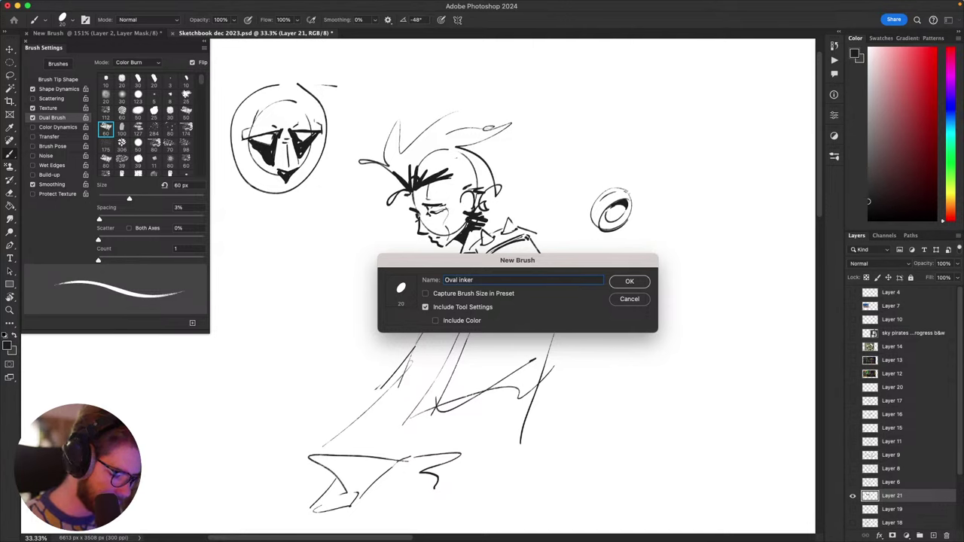
type("stinker")
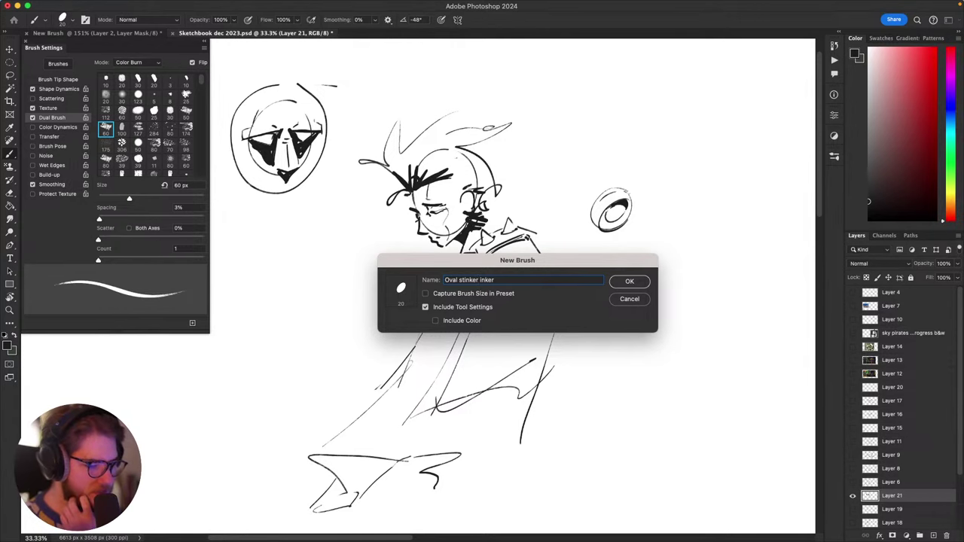
key("Return")
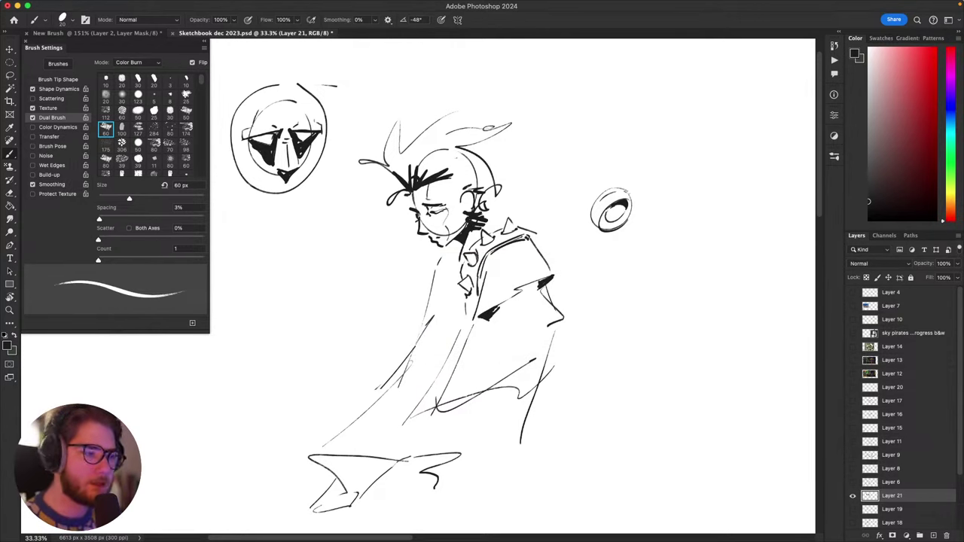
mouse_move(669, 258)
left_mouse_down()
mouse_move(721, 274)
mouse_move(706, 249)
mouse_move(665, 294)
left_mouse_up()
key("super+z")
left_click_drag(725, 267, 736, 254)
Step: Switch to the New Brush document and duplicate Layer 2 together with its mask
key("ctrl+Tab")
left_click_drag(699, 297, 741, 237)
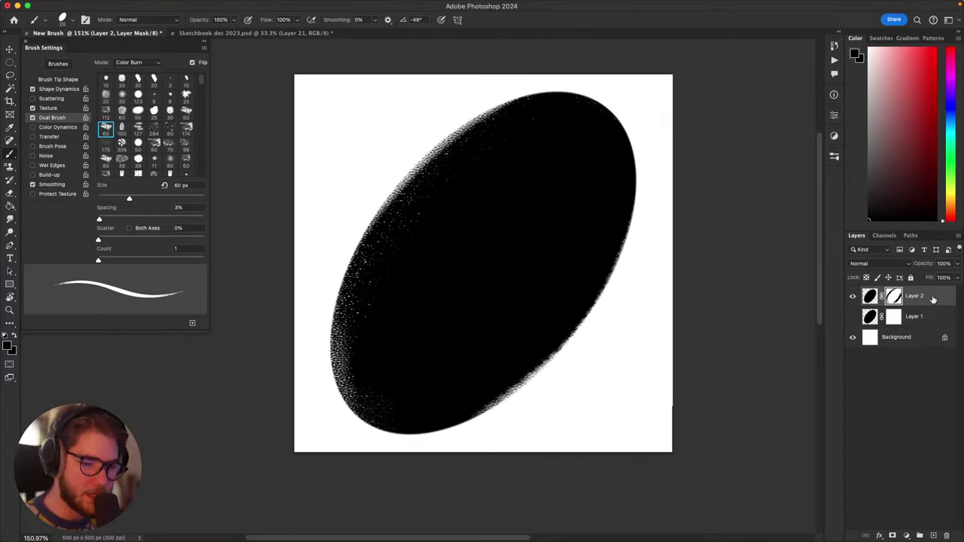
left_click(927, 299)
key("ctrl+j")
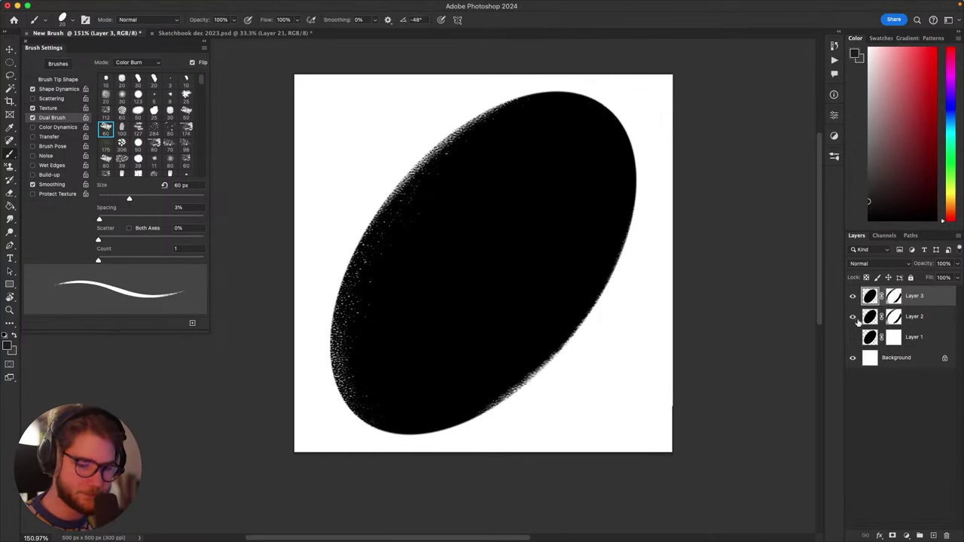
Step: Switch to the Eraser and choose the soft round pressure brush for it
scroll(731, 306, "left", 3)
key("e")
right_click(656, 310)
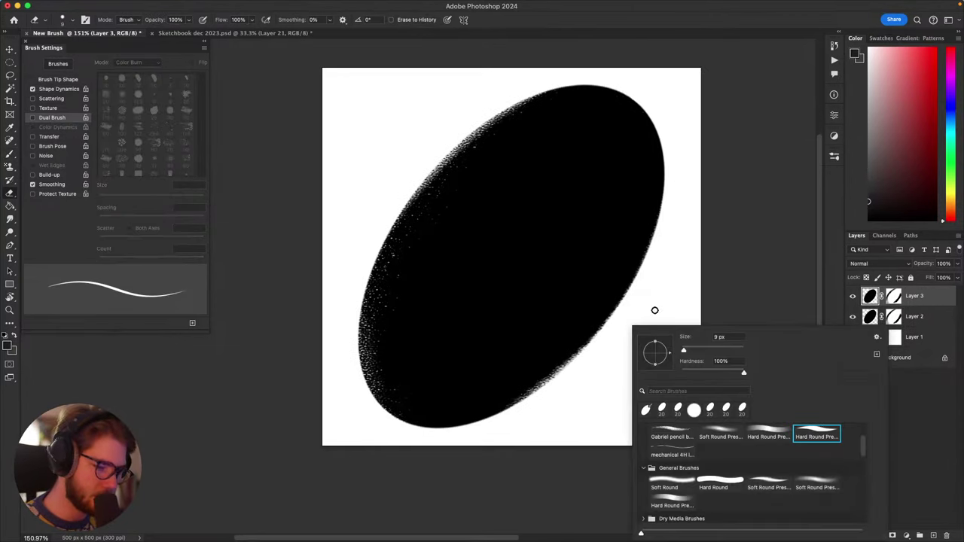
left_click(772, 285)
right_click(729, 299)
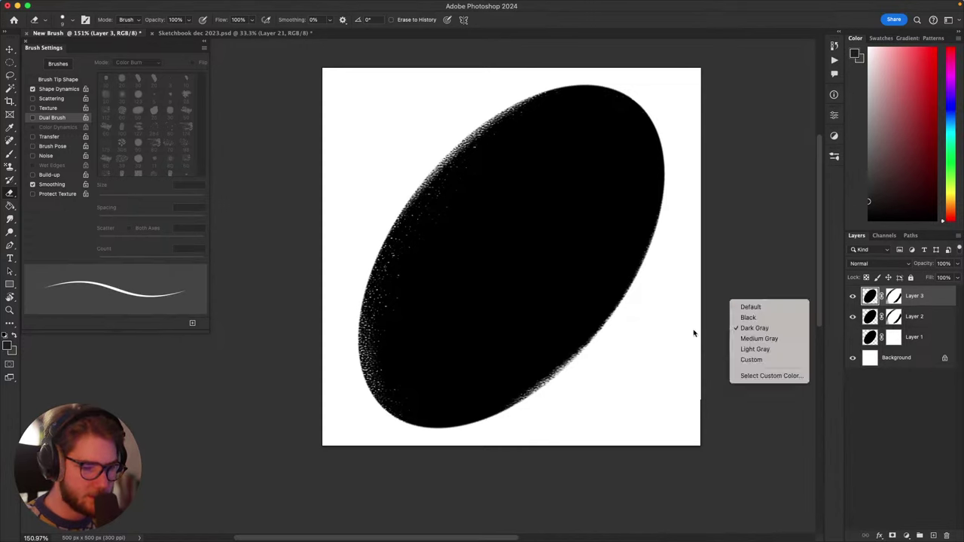
left_click(694, 332)
right_click(632, 342)
left_click(728, 437)
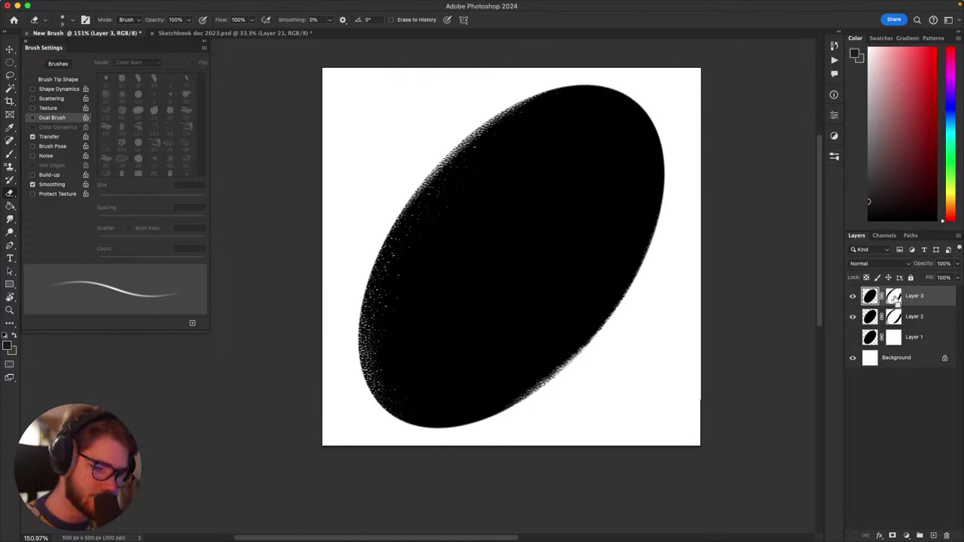
Step: Target Layer 3's mask with white as the foreground colour and enlarge the eraser to 250 px
left_click(893, 298)
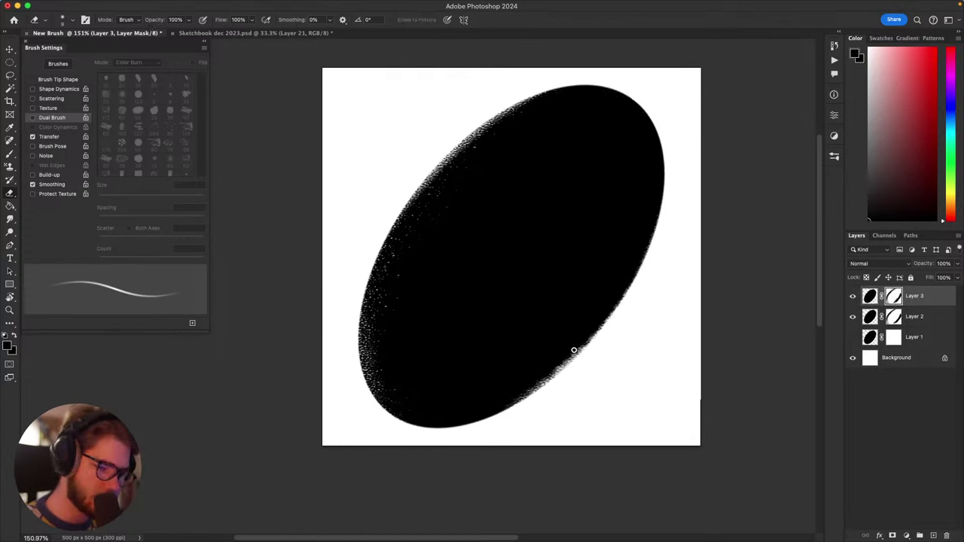
key("x")
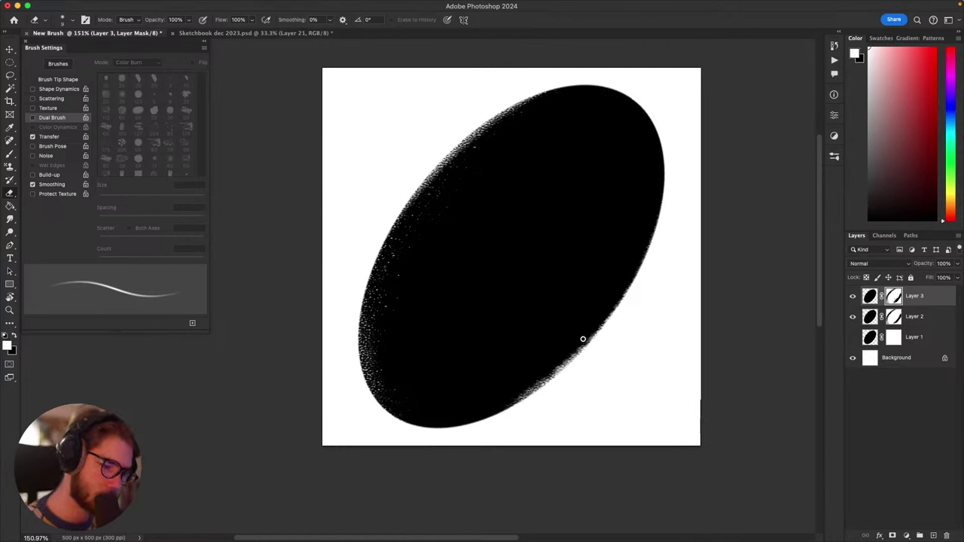
key("x")
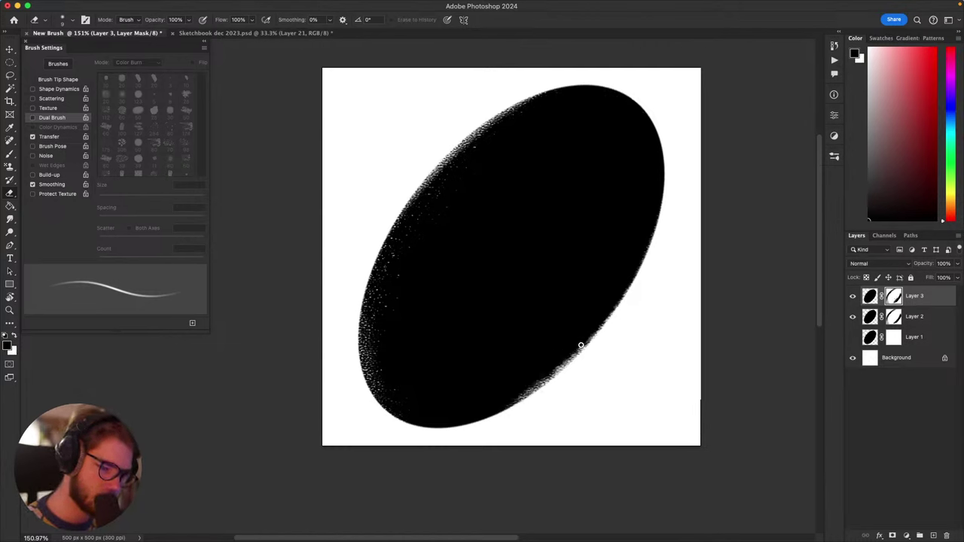
key("x")
key("super+z")
key("]")
key("]")
key("]")
key("]")
key("]")
key("]")
key("]")
key("]")
key("]")
key("]")
key("]")
key("]")
key("]")
key("]")
key("]")
key("]")
key("]")
key("]")
key("]")
key("]")
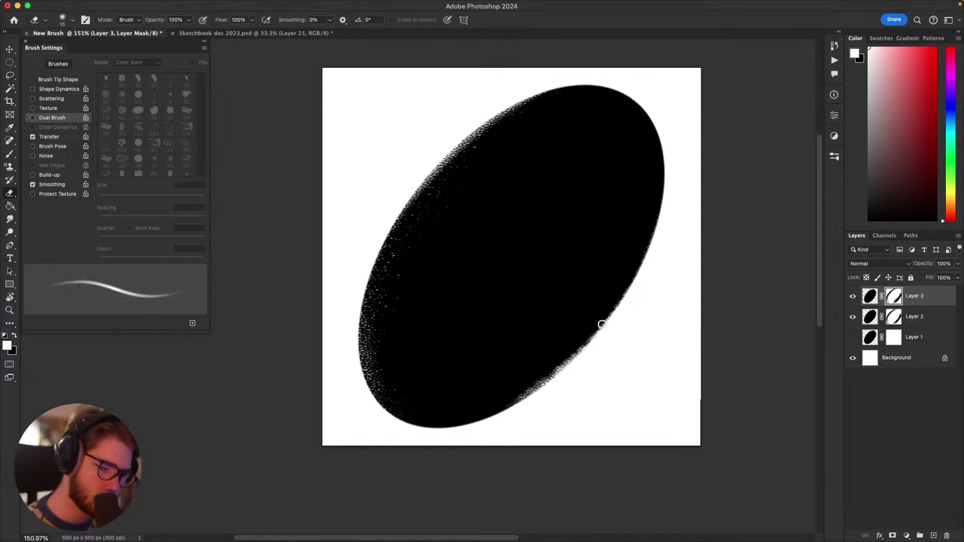
key("bracketright")
key("bracketright")
key("bracketright")
key("bracketright")
key("bracketright")
key("bracketright")
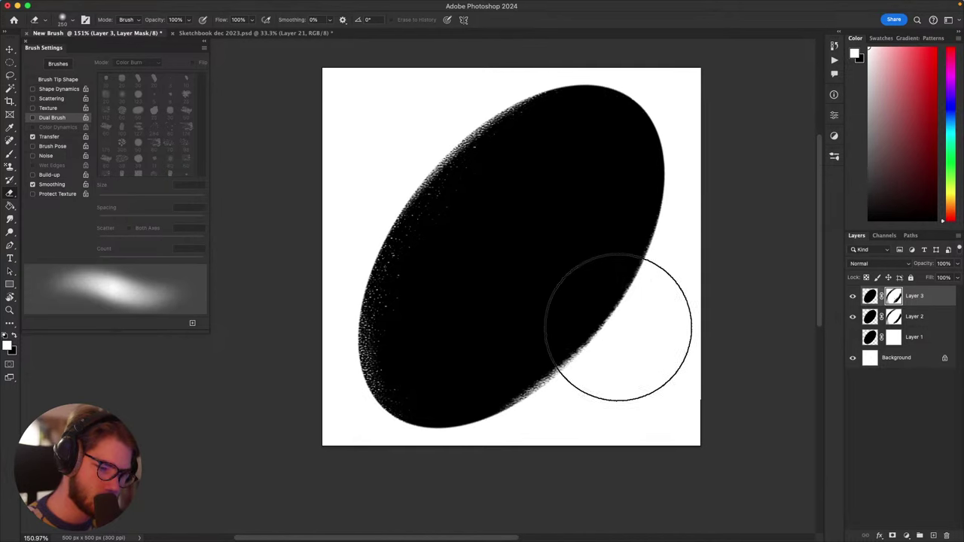
Step: Check the soft erase strokes on Layer 3's mask with Layer 2 hidden, and undo them along with the Layer 3 duplicate
left_click(856, 317)
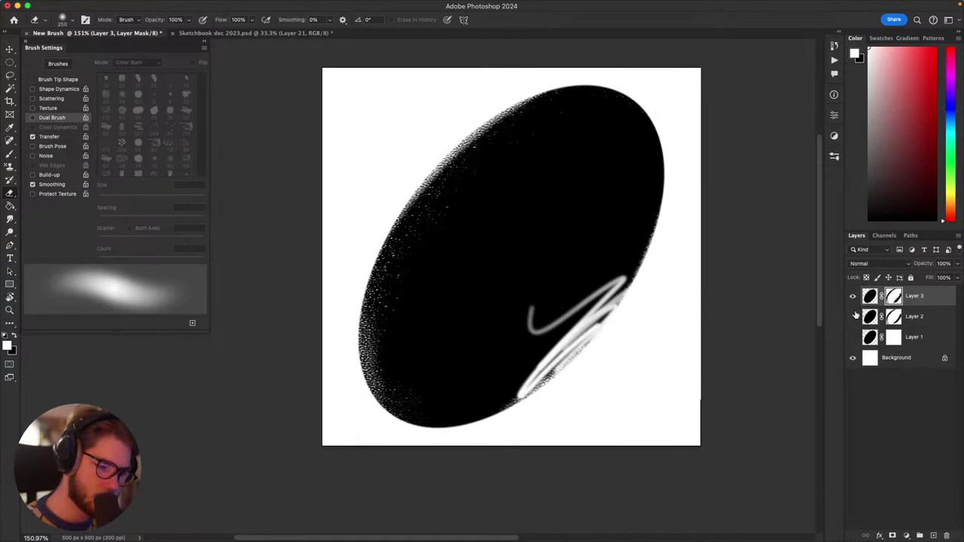
left_click(856, 316)
key("super+z")
left_click(853, 318)
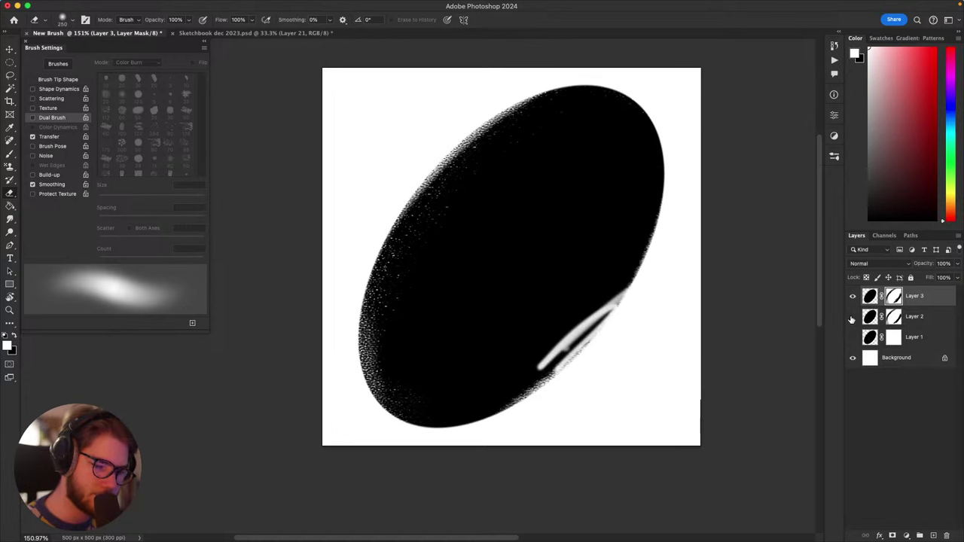
left_click(853, 318)
left_click(854, 319)
left_click(853, 319)
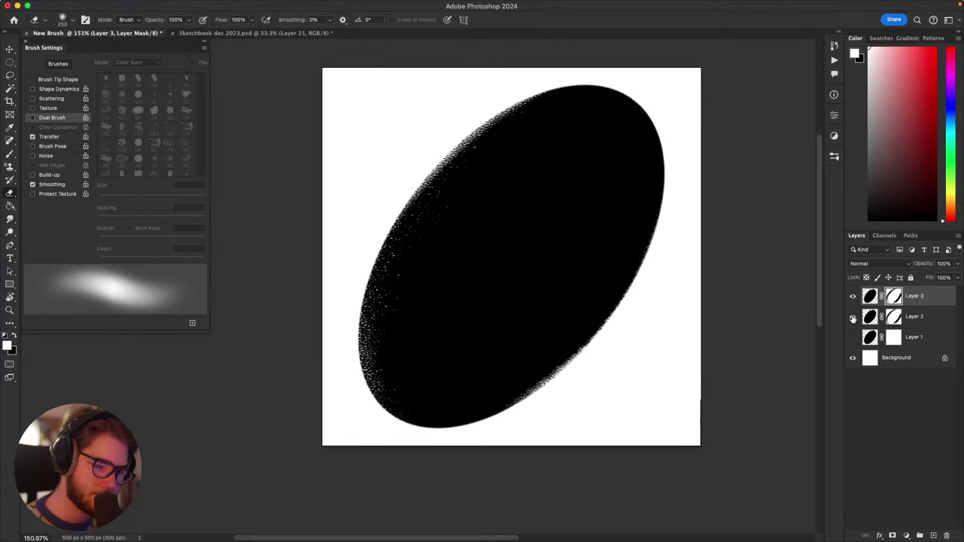
key("super+z")
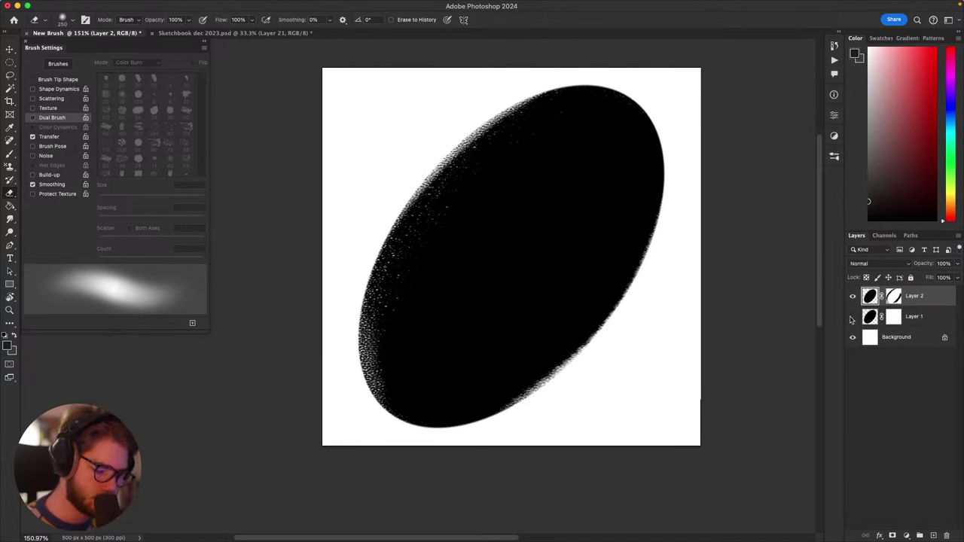
Step: Duplicate Layer 2 with its mask, hide the original layer and target the duplicate's mask
key("super+j")
left_click(854, 318)
left_click(894, 296)
Step: Try fading the oval's lower-right edge with soft strokes on Layer 3's mask, reducing the eraser to 125 px, and undo the strokes
mouse_move(659, 340)
left_mouse_down()
mouse_move(544, 398)
mouse_move(636, 311)
mouse_move(507, 422)
mouse_move(676, 276)
mouse_move(600, 370)
mouse_move(403, 458)
left_mouse_up()
key("super+z")
key("super+z")
key("bracketleft")
key("bracketleft")
key("bracketleft")
key("bracketleft")
key("super+z")
mouse_move(494, 453)
left_mouse_down()
mouse_move(701, 185)
mouse_move(683, 267)
mouse_move(488, 470)
mouse_move(685, 259)
mouse_move(500, 474)
mouse_move(698, 226)
mouse_move(658, 324)
mouse_move(359, 477)
left_mouse_up()
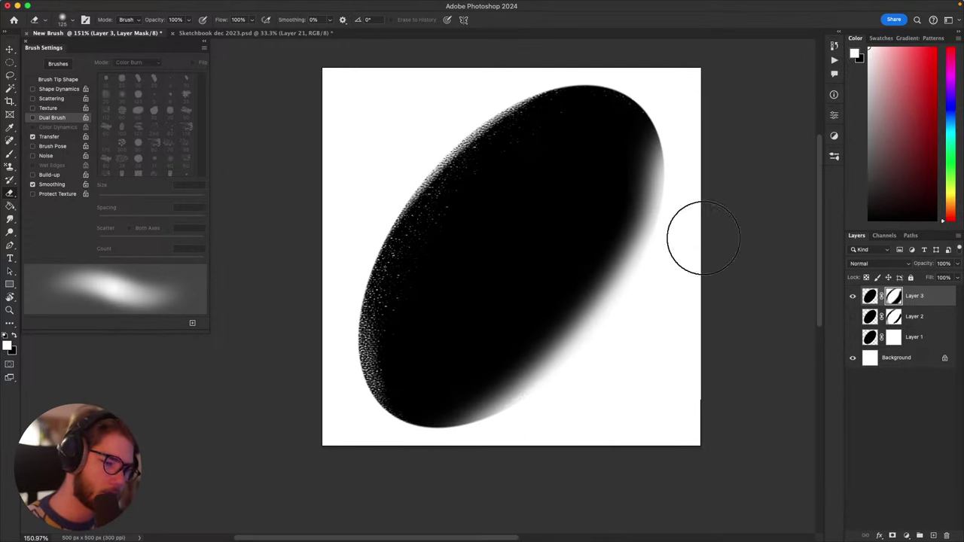
mouse_move(704, 238)
left_mouse_down()
mouse_move(708, 184)
mouse_move(699, 239)
mouse_move(580, 54)
mouse_move(339, 238)
mouse_move(545, 89)
mouse_move(689, 138)
mouse_move(531, 71)
mouse_move(297, 334)
mouse_move(498, 100)
mouse_move(332, 272)
mouse_move(438, 137)
mouse_move(379, 465)
left_mouse_up()
key("super+z")
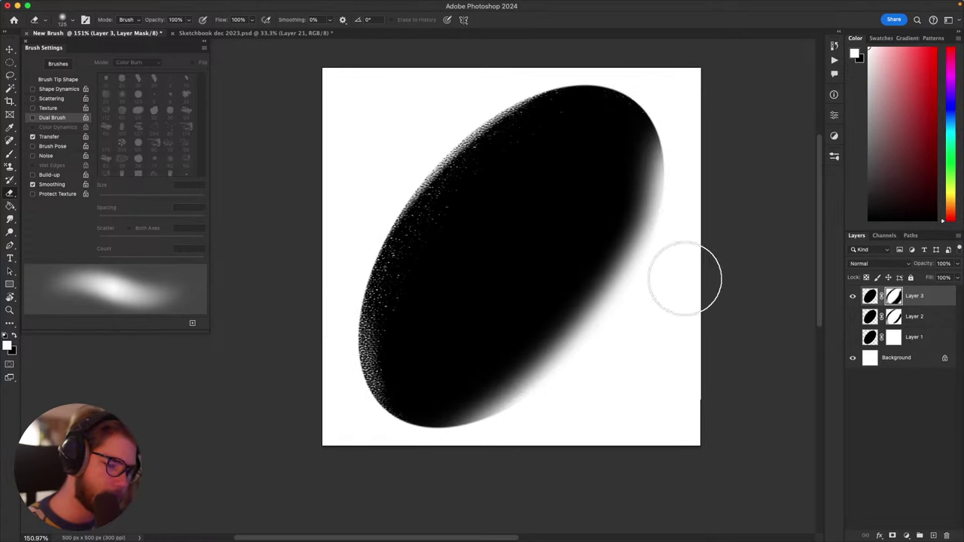
key("super+z")
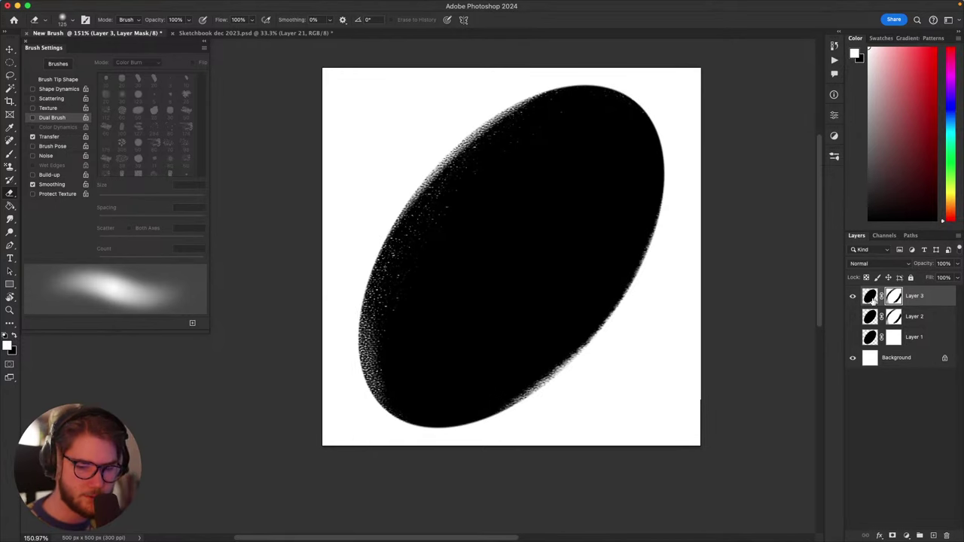
Step: Apply Layer 3's mask permanently to the layer
left_click(871, 298)
right_click(893, 297)
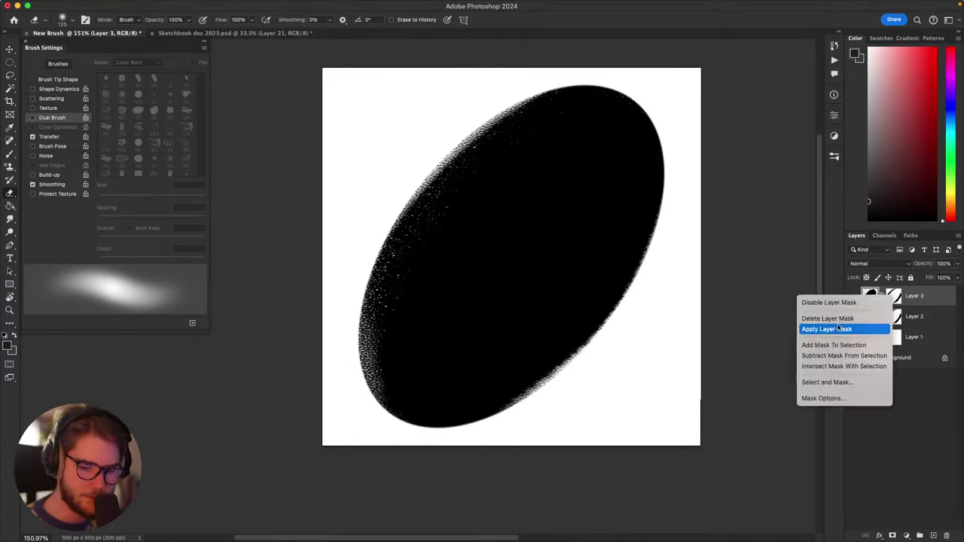
left_click(893, 297)
double_click(894, 297)
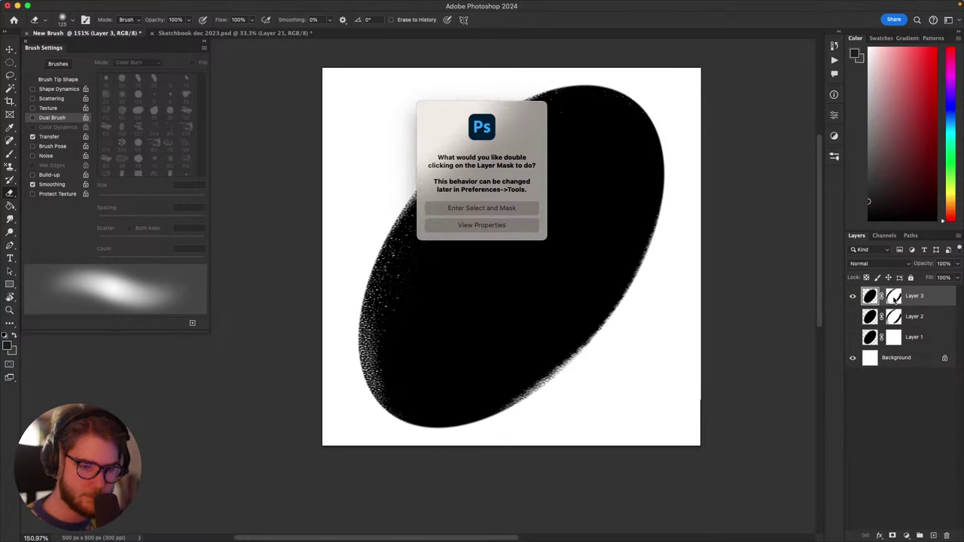
left_click(501, 212)
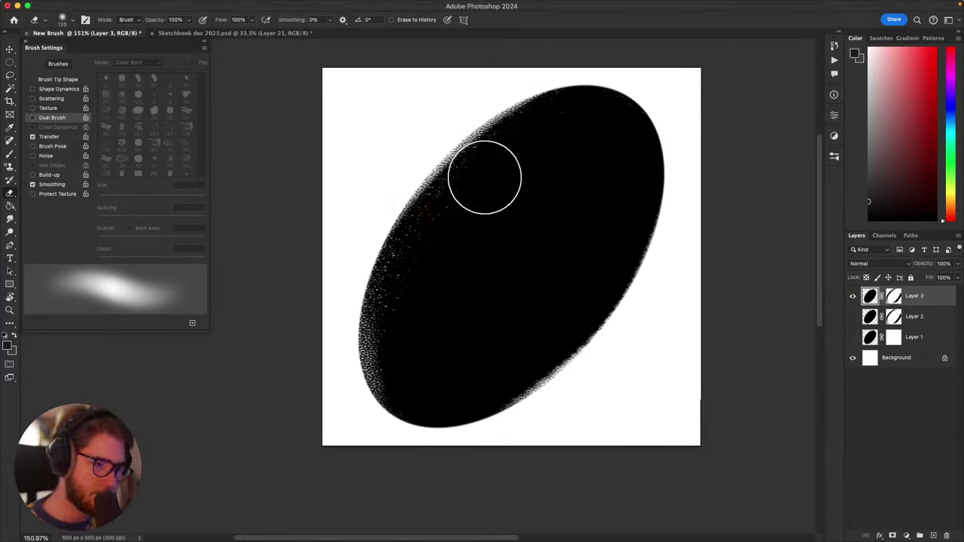
scroll(585, 229, "down", 1)
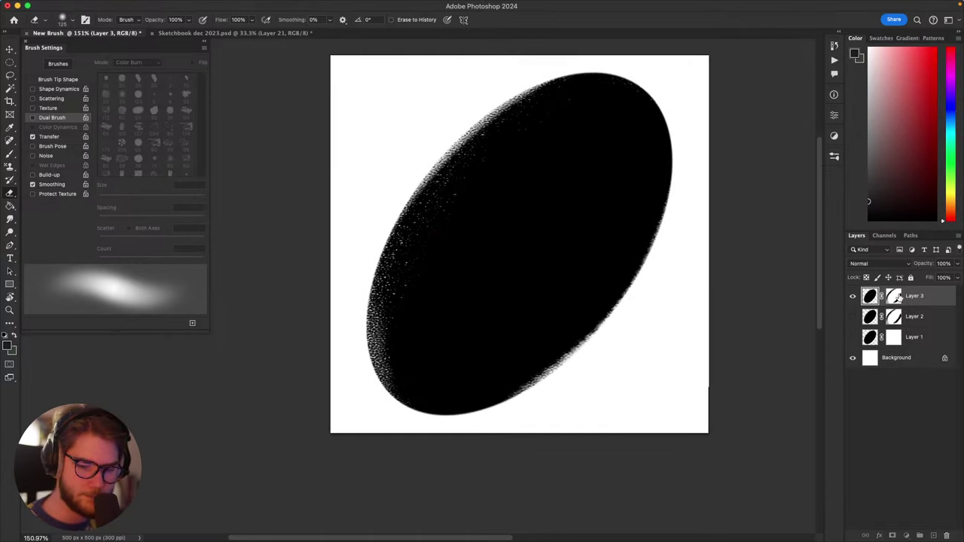
right_click(894, 298)
left_click(829, 332)
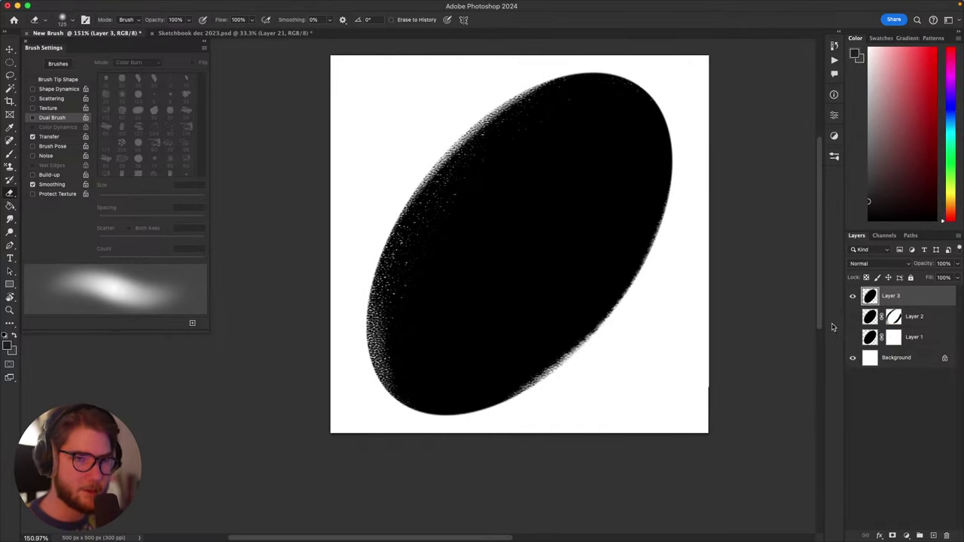
Step: Switch to the Sketchbook dec 2023.psd document and look over the character sketch
key("F5")
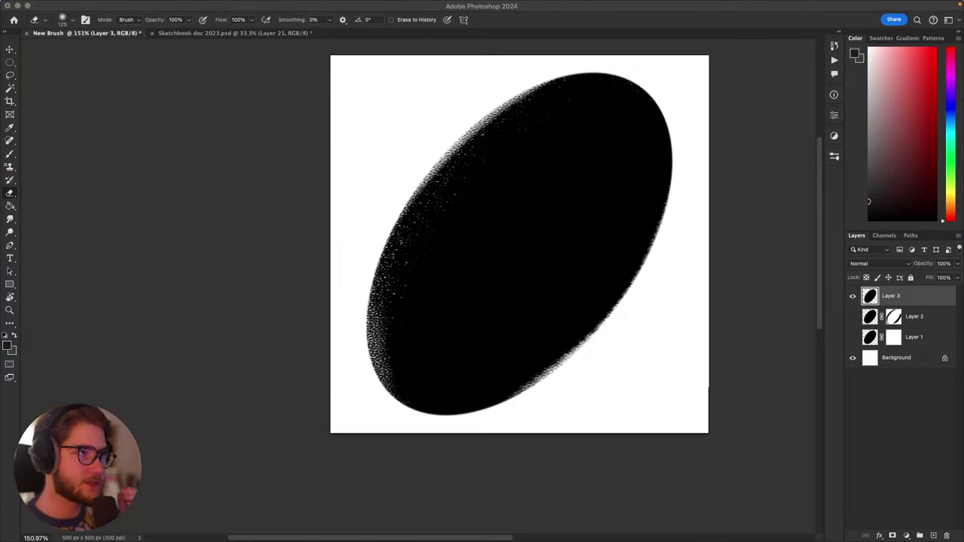
left_click(517, 178)
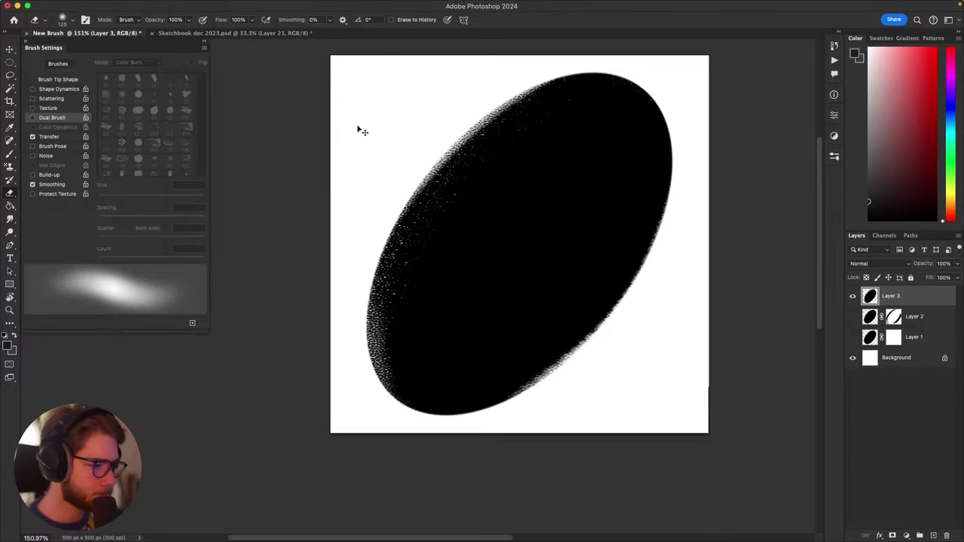
key("super+grave")
left_click_drag(495, 266, 565, 251)
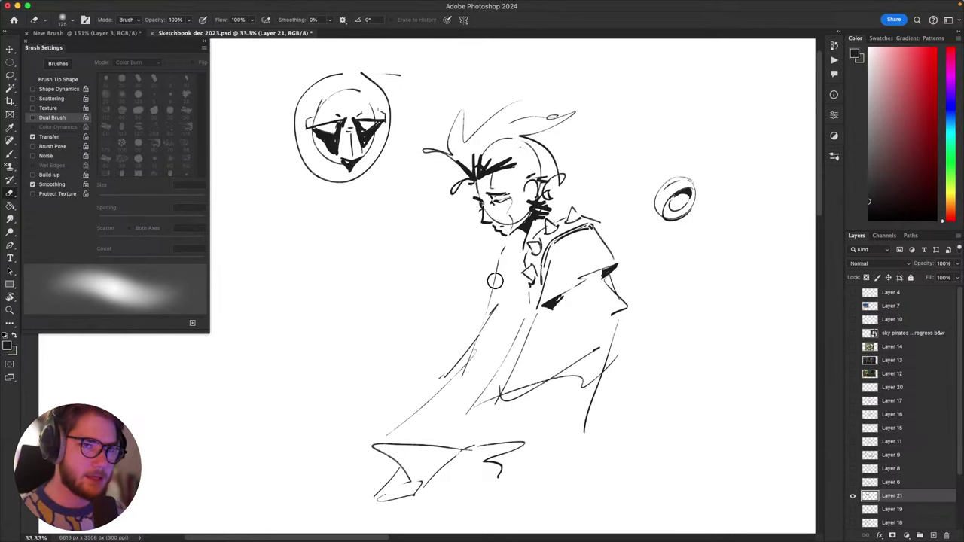
scroll(497, 283, "up", 3)
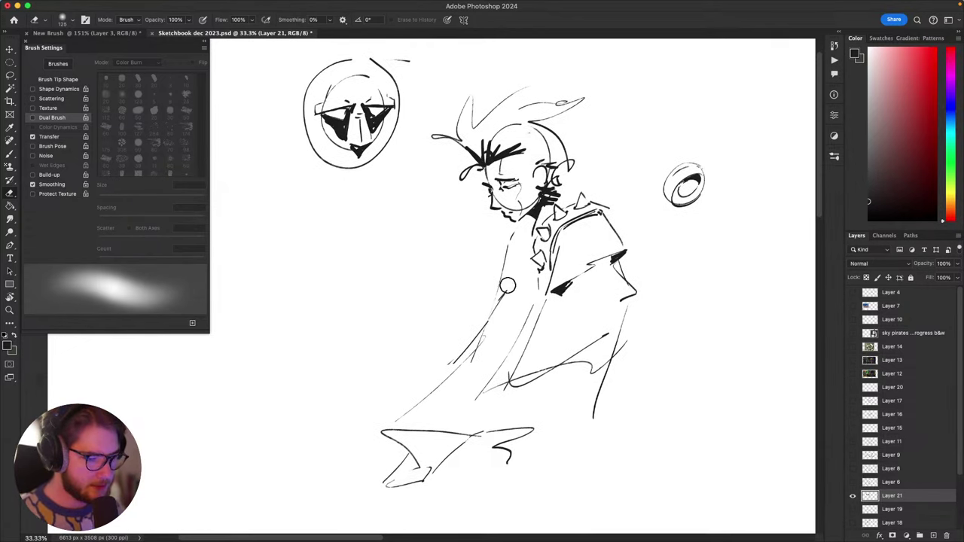
left_click_drag(508, 296, 482, 295)
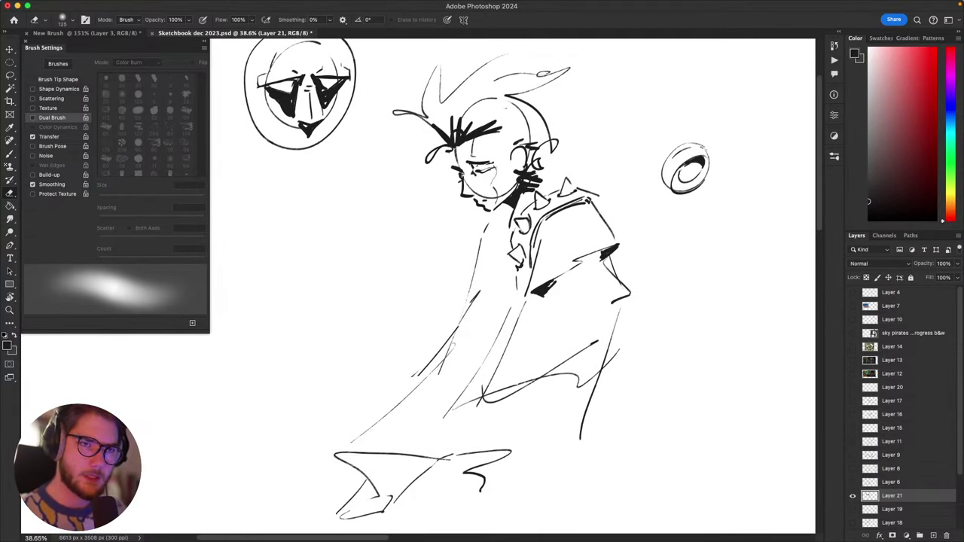
Step: Compare the small ring beside the character with and without its last strokes by undoing and redoing them
key("F5")
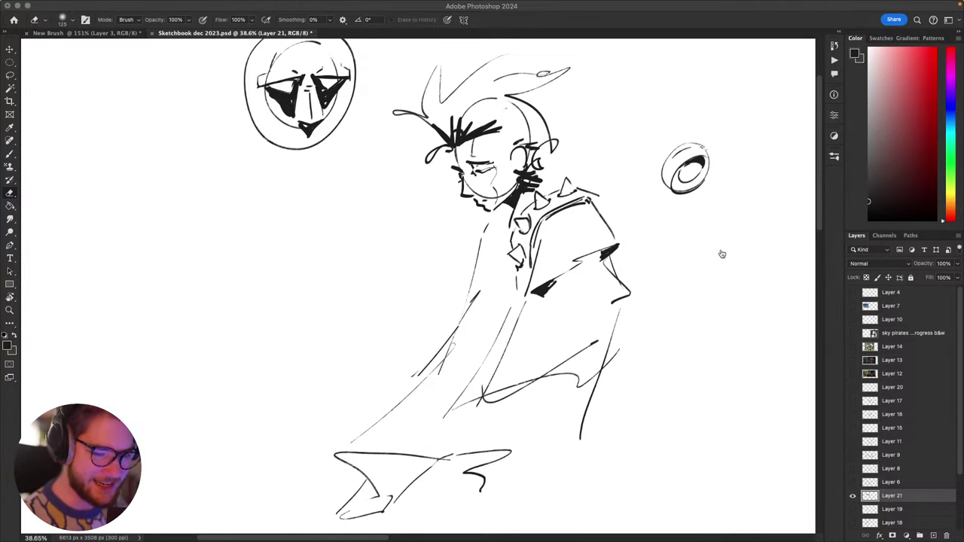
key("F5")
left_click_drag(710, 291, 708, 329)
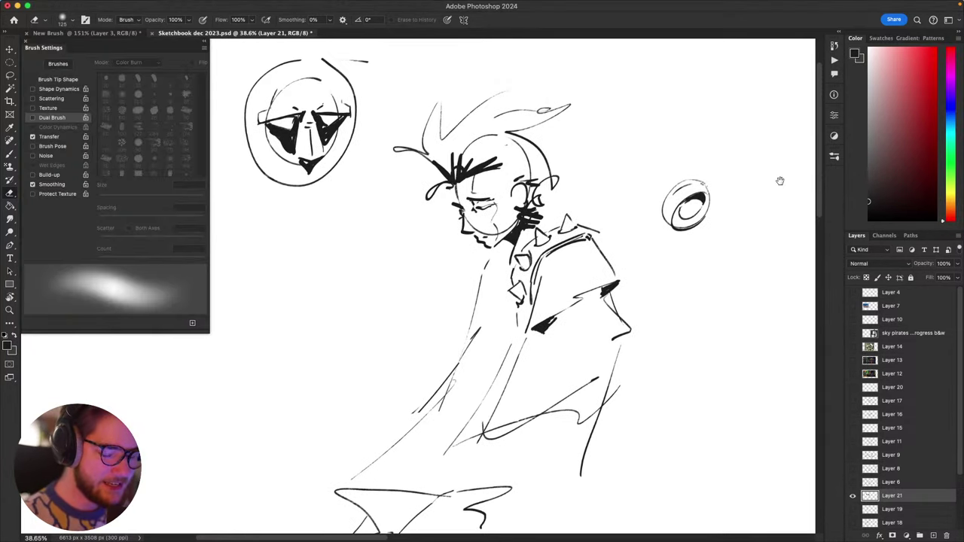
left_click_drag(711, 292, 721, 305)
key("super+z")
key("super+z")
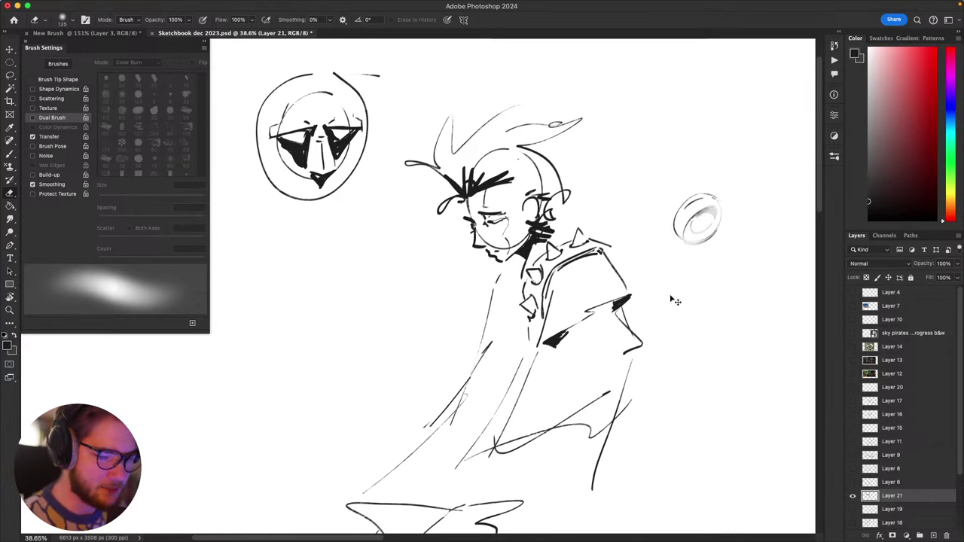
key("super+shift+z")
key("super+shift+z")
left_click_drag(702, 275, 676, 296)
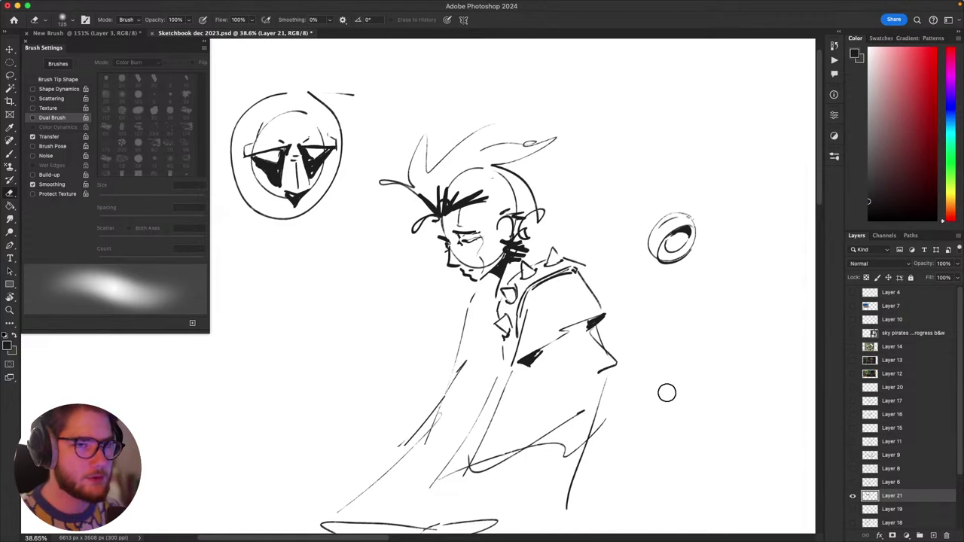
mouse_move(689, 292)
left_mouse_down()
mouse_move(696, 284)
mouse_move(708, 332)
mouse_move(733, 291)
left_mouse_up()
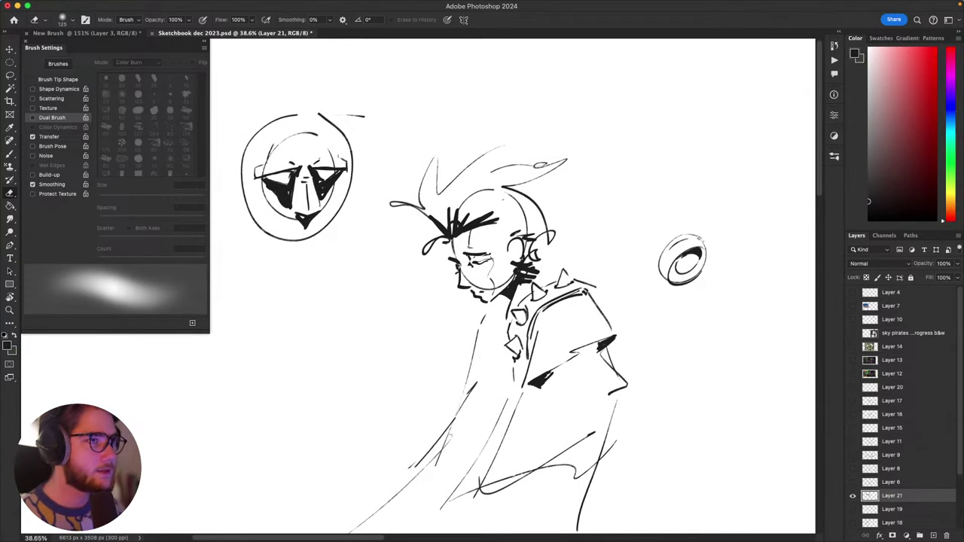
key("F5")
key("F5")
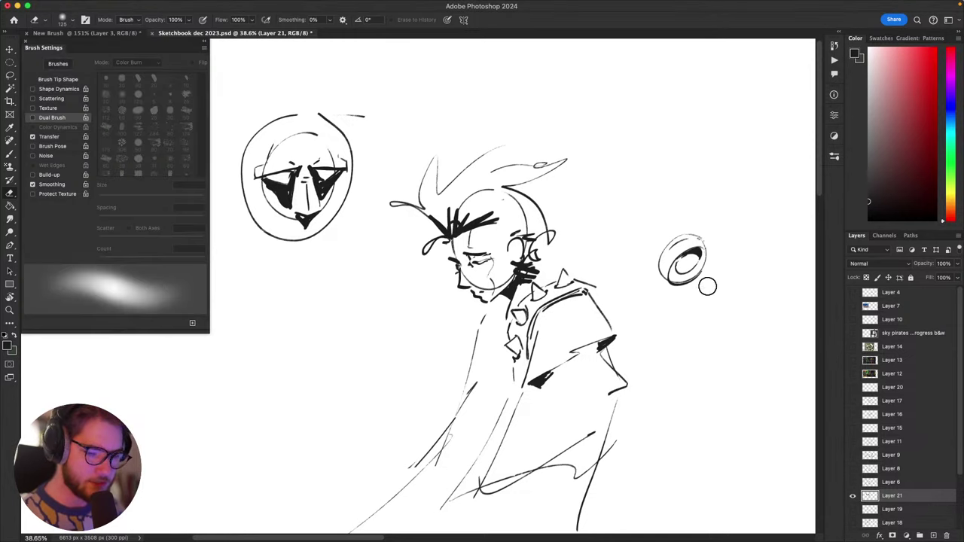
key("F5")
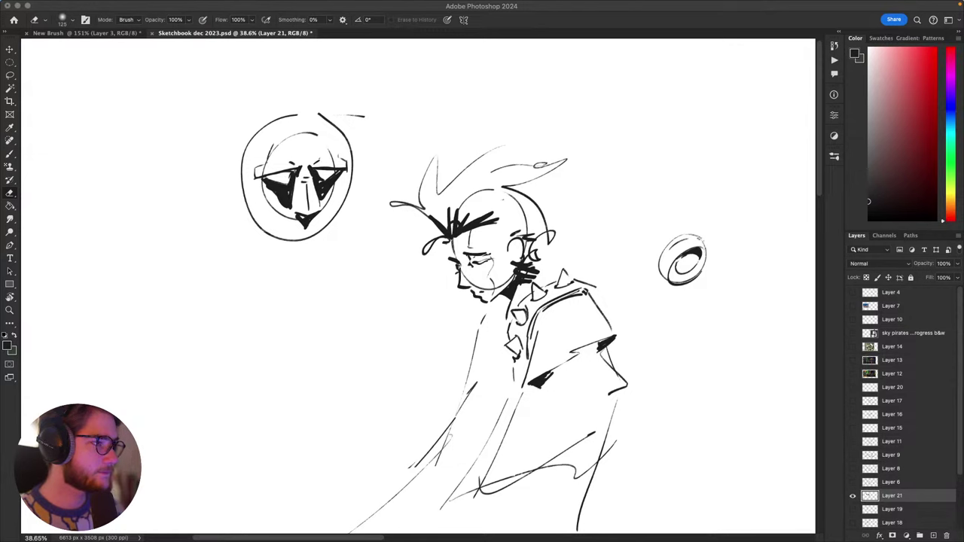
key("F5")
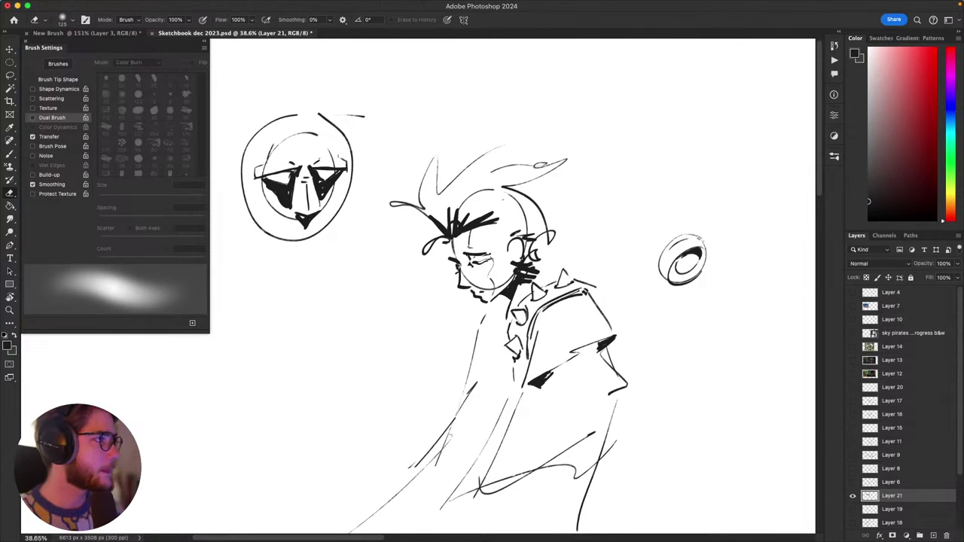
key("F5")
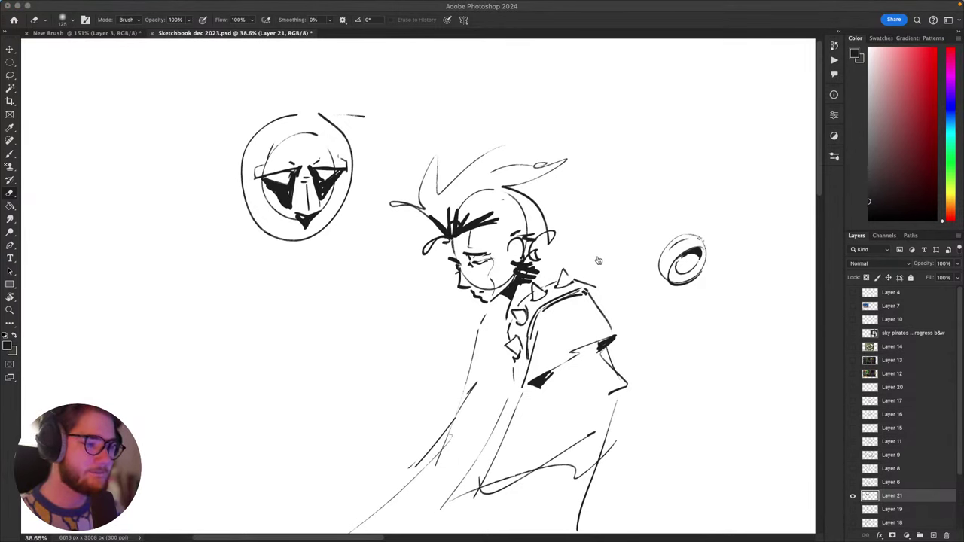
key("F5")
scroll(573, 264, "down", 5)
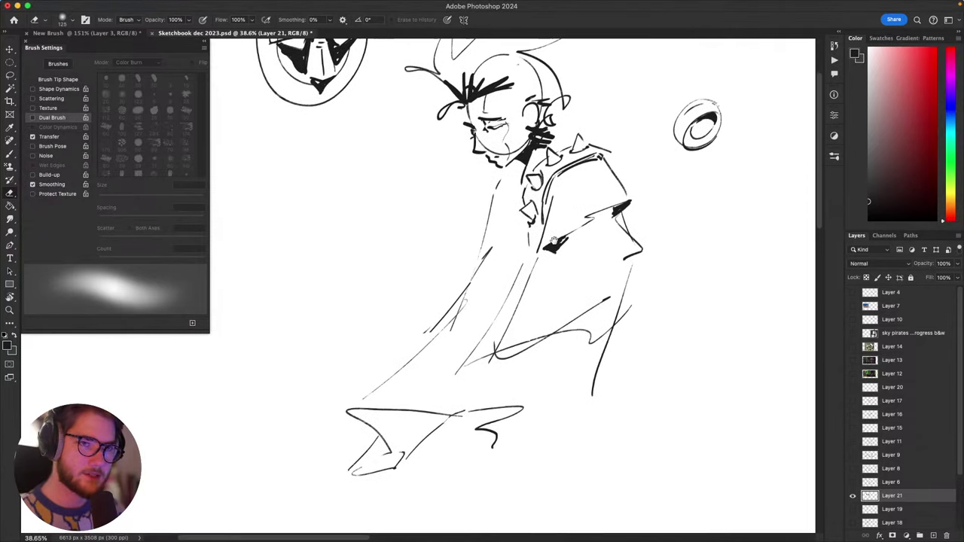
left_click_drag(554, 241, 593, 223)
mouse_move(586, 282)
left_mouse_down()
mouse_move(581, 315)
mouse_move(559, 347)
left_mouse_up()
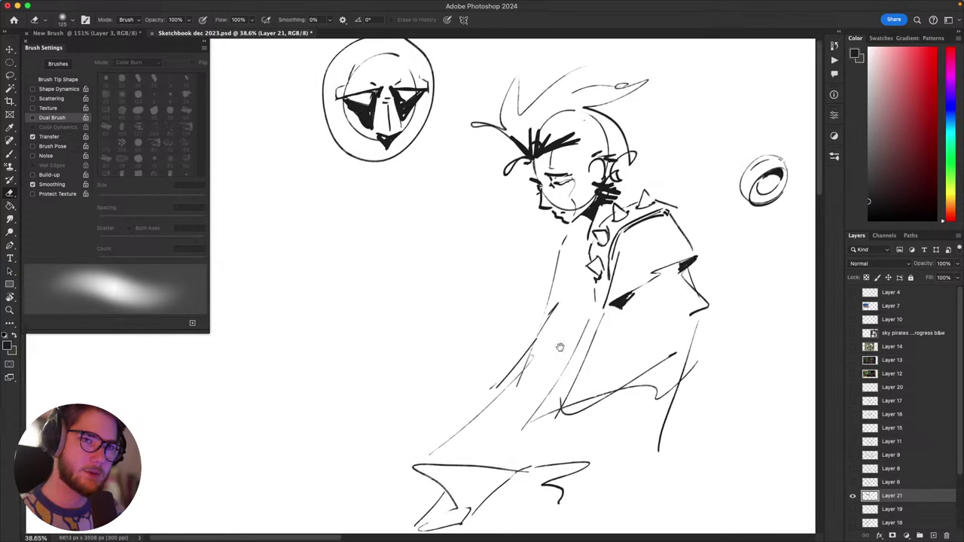
scroll(558, 347, "up", 3)
scroll(558, 347, "right", 3)
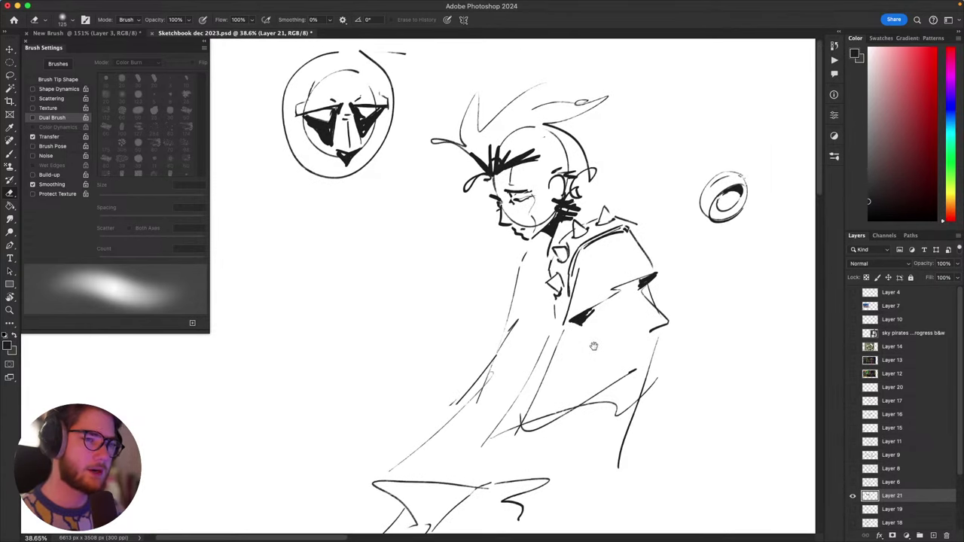
Step: Try curved test strokes with the Brush tool in the empty area around the small ring, and undo them
key("b")
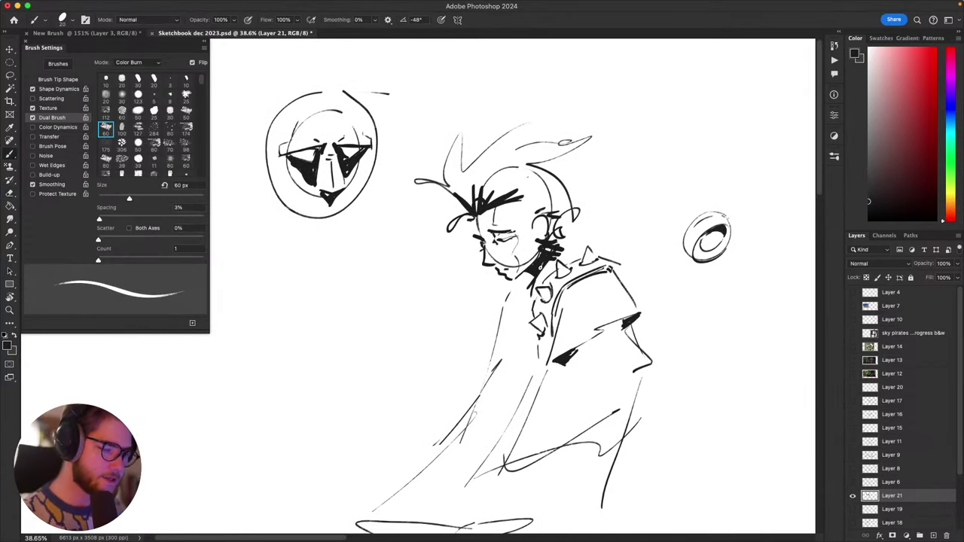
scroll(564, 345, "up", 3)
scroll(563, 346, "left", 2)
scroll(565, 343, "up", 1)
scroll(565, 343, "left", 1)
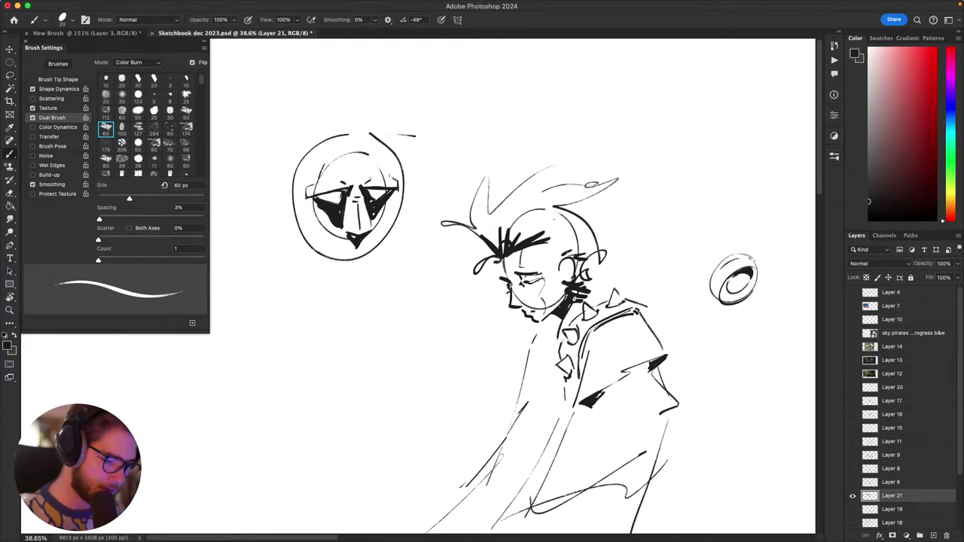
mouse_move(614, 221)
left_mouse_down()
mouse_move(646, 227)
mouse_move(683, 293)
left_mouse_up()
key("super+z")
mouse_move(707, 178)
left_mouse_down()
mouse_move(708, 244)
mouse_move(743, 231)
left_mouse_up()
key("super+z")
mouse_move(766, 279)
left_mouse_down()
mouse_move(714, 286)
mouse_move(754, 284)
left_mouse_up()
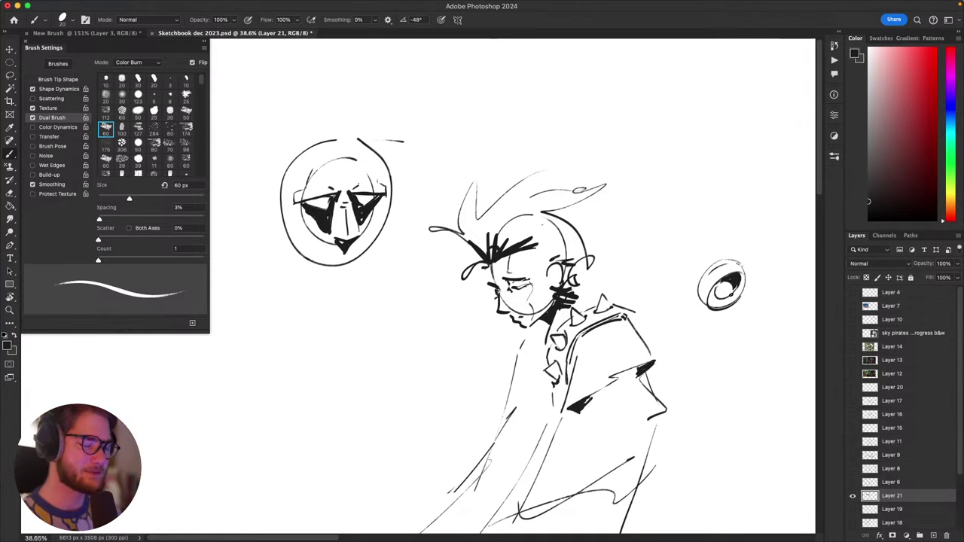
mouse_move(737, 324)
left_mouse_down()
mouse_move(671, 356)
mouse_move(661, 254)
left_mouse_up()
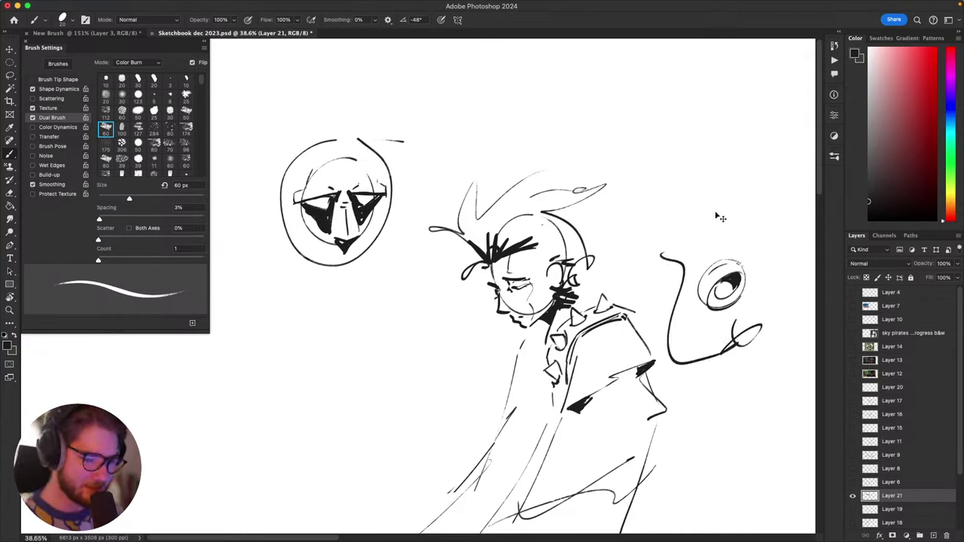
key("super+z")
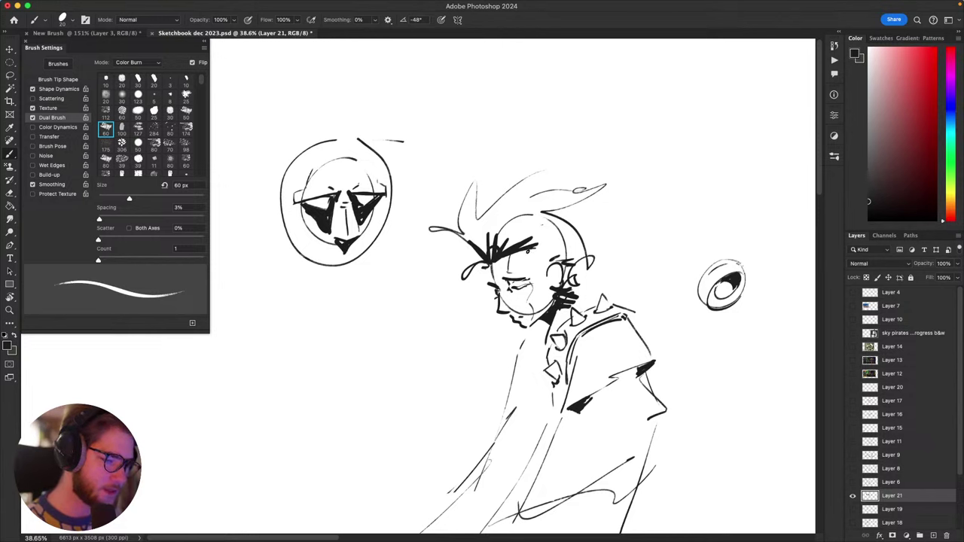
Step: Ink short hairline strokes at the character's temple in front of the ear
mouse_move(530, 253)
left_mouse_down()
mouse_move(539, 284)
mouse_move(547, 275)
left_mouse_up()
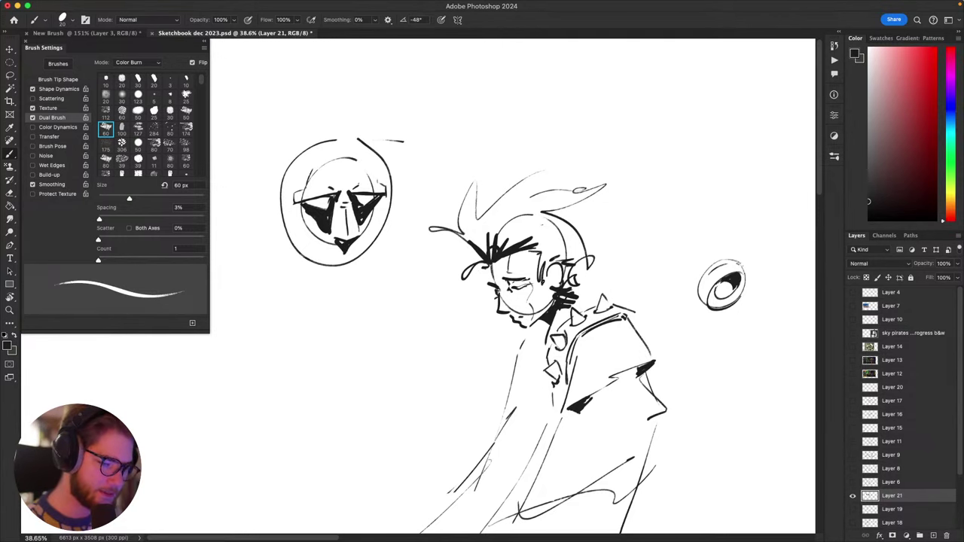
mouse_move(564, 313)
left_mouse_down()
mouse_move(543, 329)
mouse_move(572, 286)
mouse_move(678, 270)
left_mouse_up()
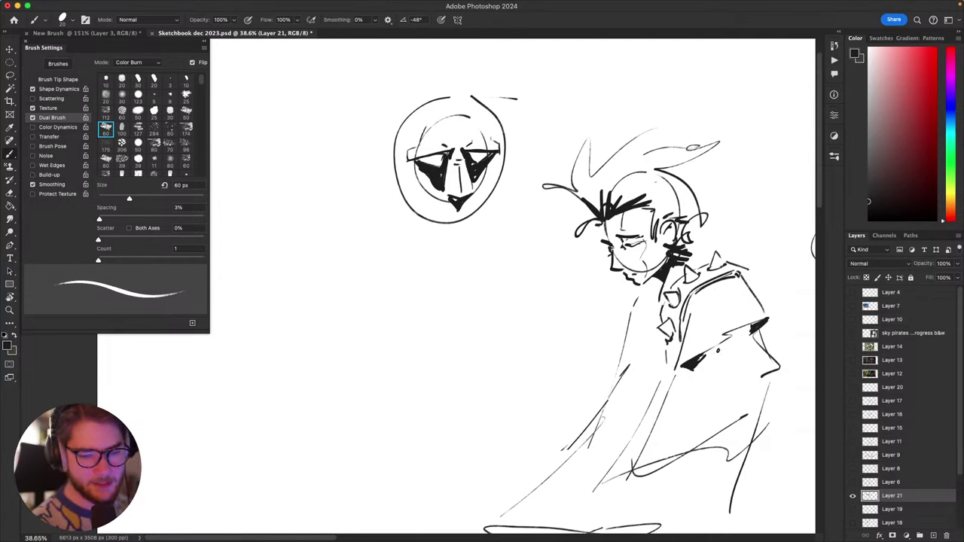
mouse_move(730, 238)
left_mouse_down()
mouse_move(671, 299)
mouse_move(682, 305)
mouse_move(720, 290)
mouse_move(712, 285)
mouse_move(689, 311)
mouse_move(710, 304)
mouse_move(687, 317)
mouse_move(687, 267)
mouse_move(708, 251)
mouse_move(675, 354)
mouse_move(663, 336)
mouse_move(657, 358)
left_mouse_up()
scroll(687, 267, "down", 5)
left_click_drag(653, 321, 692, 302)
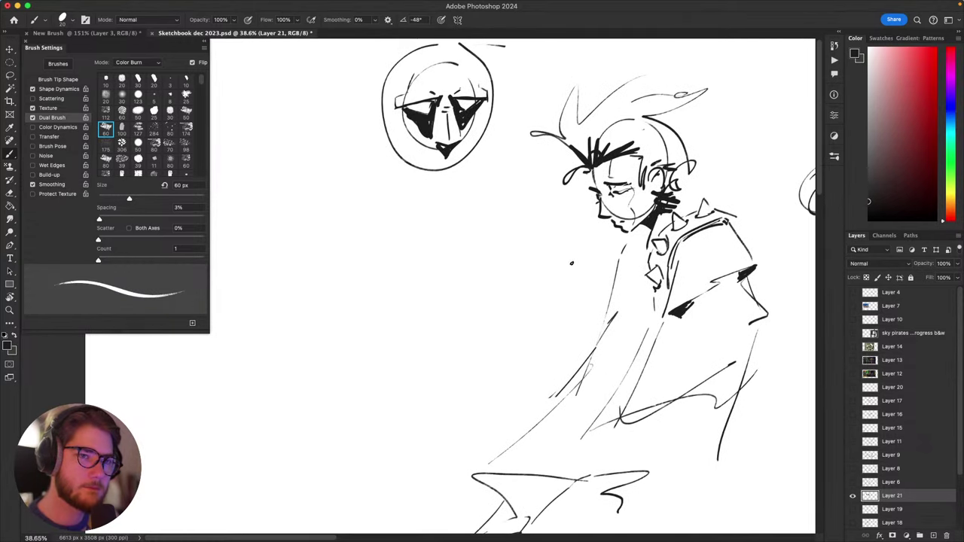
Step: Try further test strokes in the blank space beside the character and below the small ring, and undo them
mouse_move(565, 260)
left_mouse_down()
mouse_move(649, 294)
mouse_move(678, 275)
left_mouse_up()
key("super+z")
mouse_move(752, 285)
left_mouse_down()
mouse_move(706, 312)
mouse_move(598, 316)
left_mouse_up()
mouse_move(658, 293)
left_mouse_down()
mouse_move(773, 264)
mouse_move(706, 282)
mouse_move(777, 254)
left_mouse_up()
key("super+z")
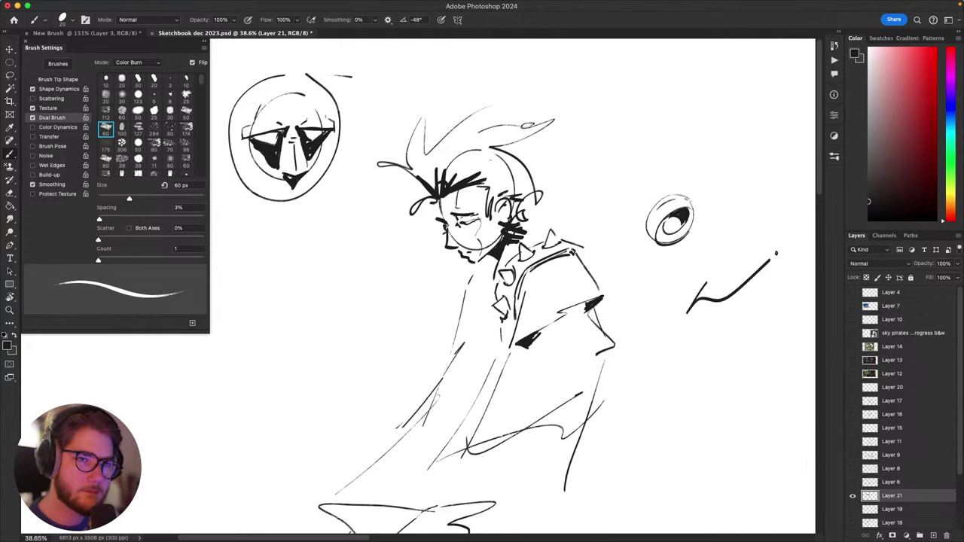
key("super+z")
left_click_drag(694, 237, 628, 344)
key("super+z")
Step: Fill the pointed elbow corner below the character's sleeve with a solid black shadow
mouse_move(622, 290)
left_mouse_down()
mouse_move(655, 282)
mouse_move(657, 268)
mouse_move(681, 257)
left_mouse_up()
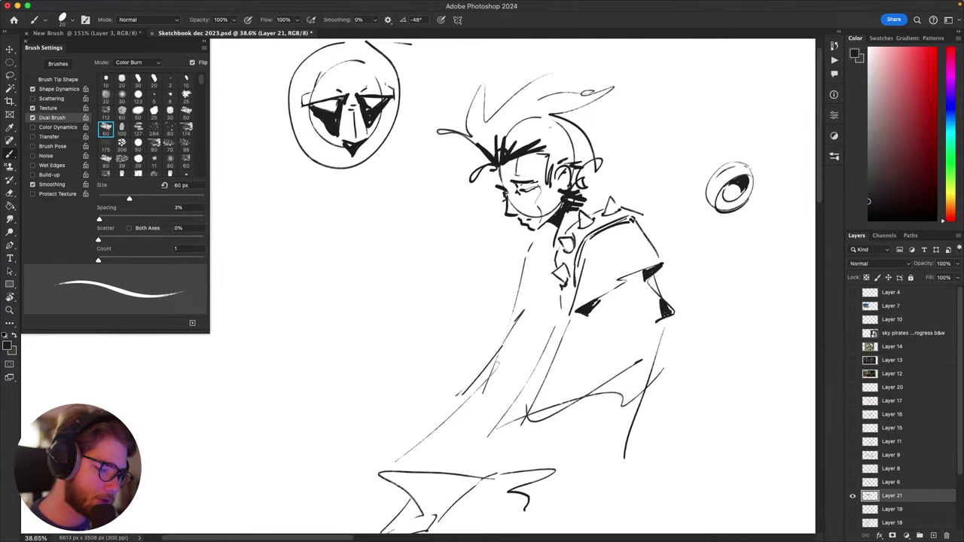
mouse_move(700, 289)
left_mouse_down()
mouse_move(705, 311)
mouse_move(739, 300)
mouse_move(746, 323)
mouse_move(736, 311)
mouse_move(765, 311)
left_mouse_up()
mouse_move(711, 273)
left_mouse_down()
mouse_move(675, 262)
mouse_move(723, 260)
mouse_move(715, 286)
left_mouse_up()
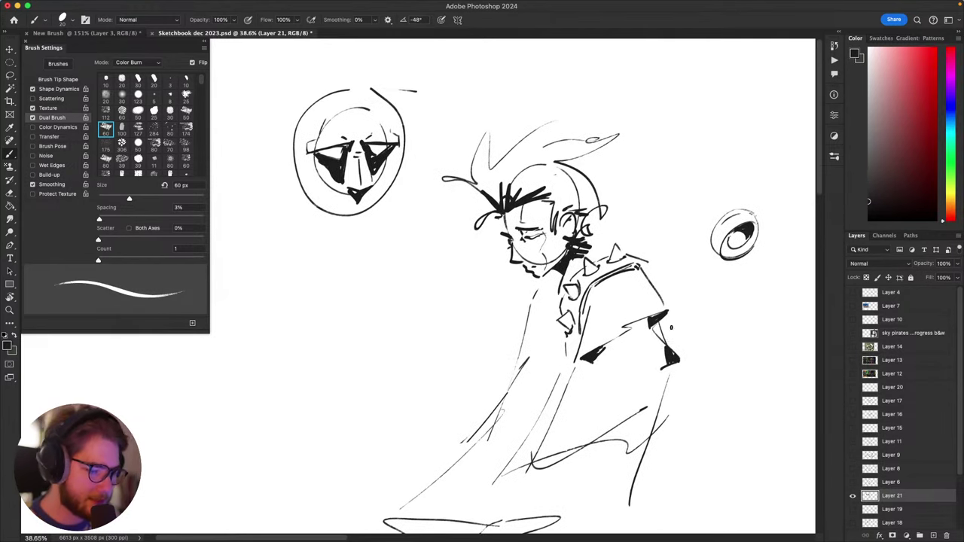
Step: Draw a long line running down and outward from the elbow corner, redoing the first attempt, with a short hem stroke at its end
key("super+minus")
key("super+minus")
key("super+minus")
key("super+equal")
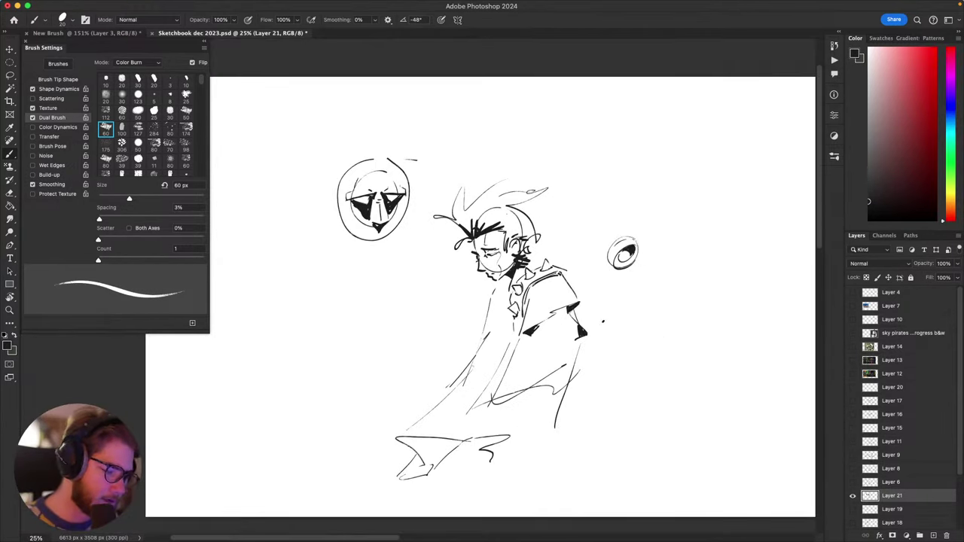
mouse_move(576, 318)
left_mouse_down()
mouse_move(639, 269)
mouse_move(681, 377)
left_mouse_up()
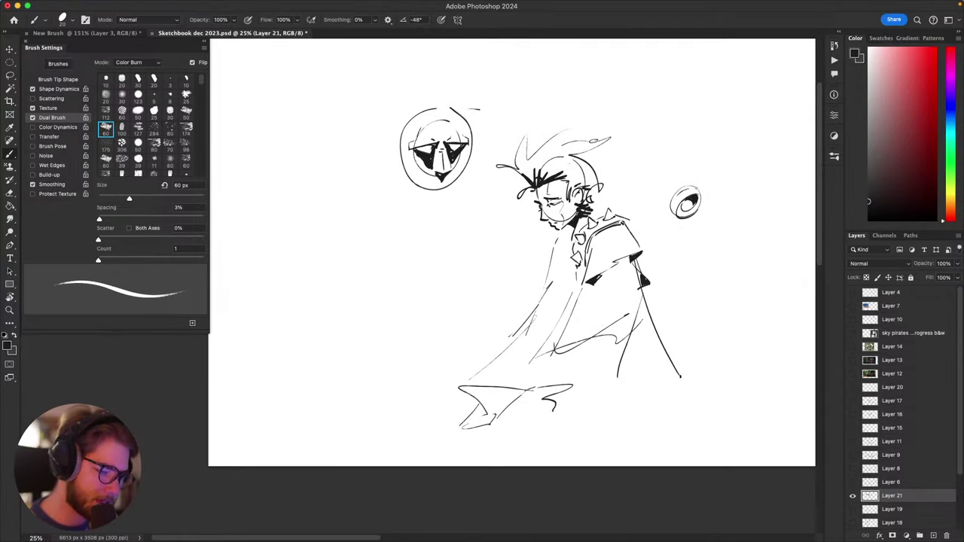
key("ctrl+z")
left_click_drag(642, 290, 671, 367)
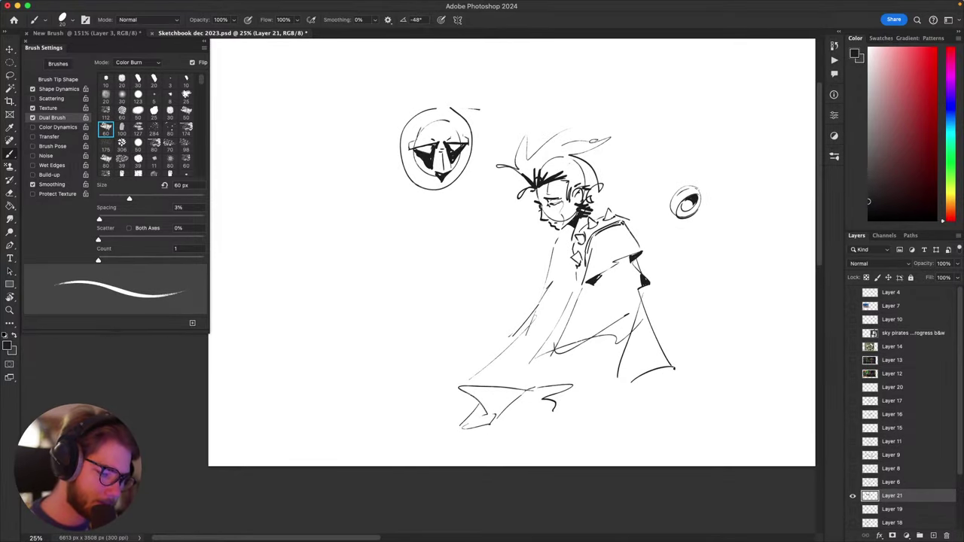
Step: Switch to the New Brush document and undo the application of Layer 3's mask
key("ctrl+Tab")
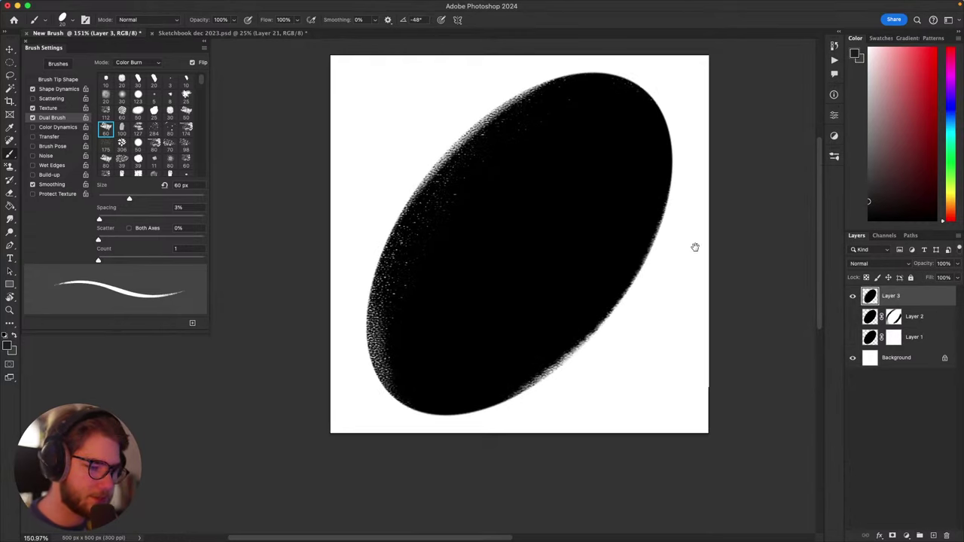
left_click_drag(695, 247, 685, 280)
left_click_drag(729, 328, 707, 348)
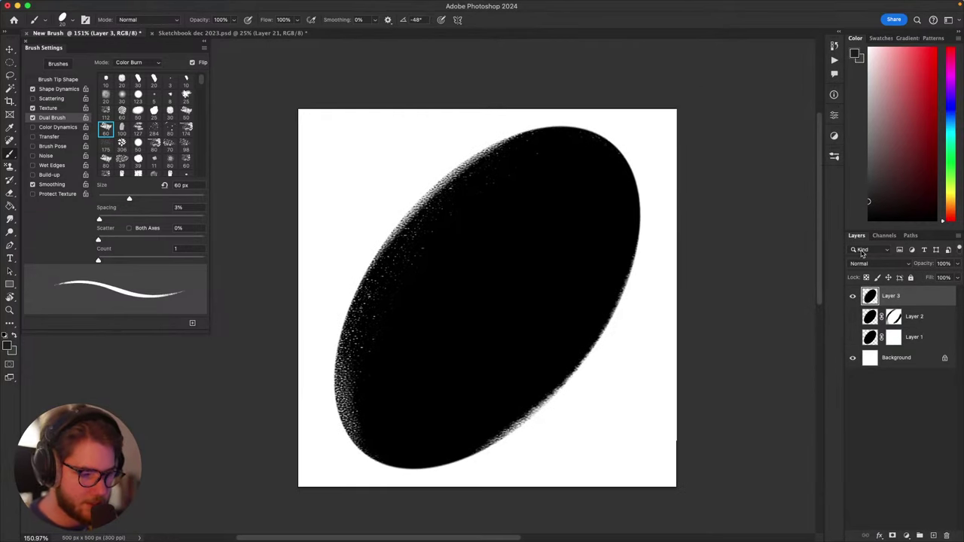
key("ctrl+z")
key("ctrl+z")
key("ctrl+shift+z")
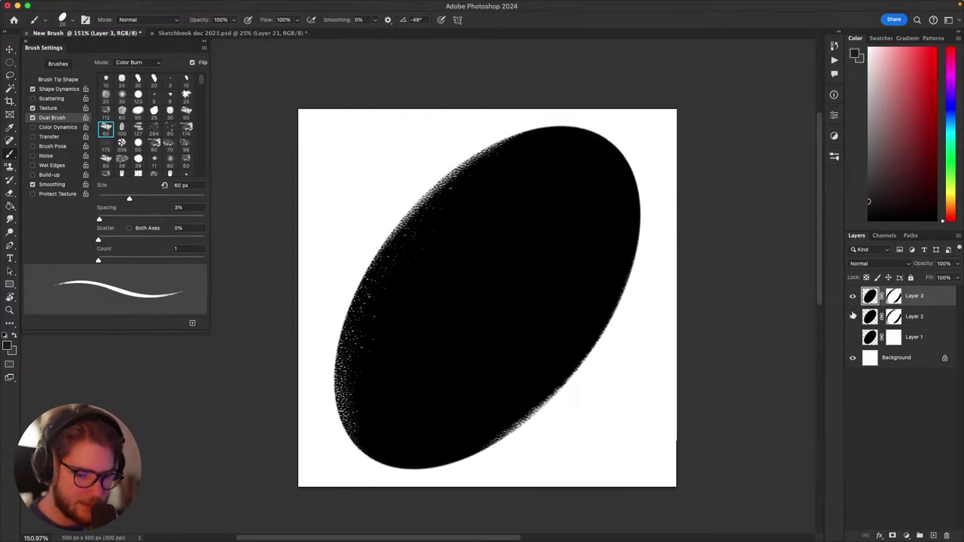
Step: Hide Layer 2 and delete Layer 3's layer mask
left_click(853, 316)
left_click(895, 297)
right_click(895, 300)
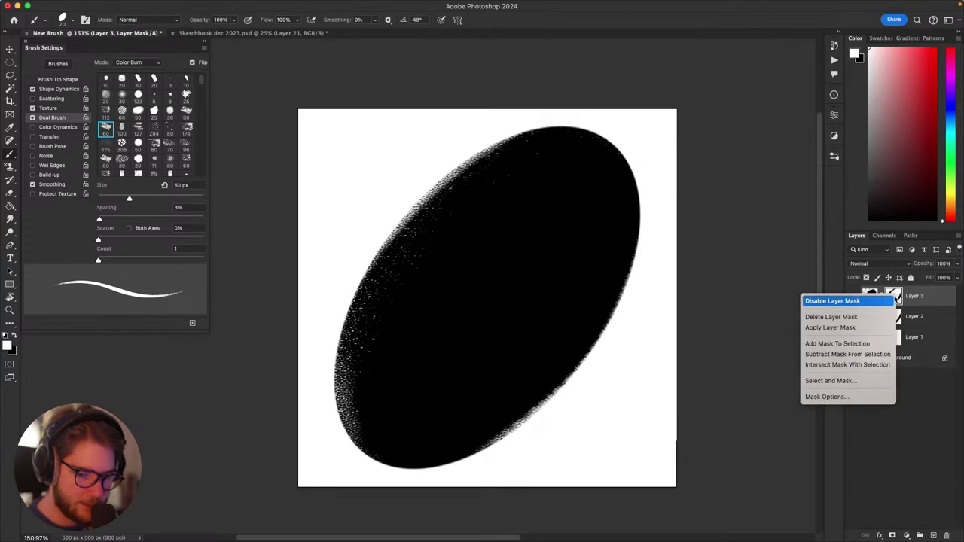
left_click(866, 317)
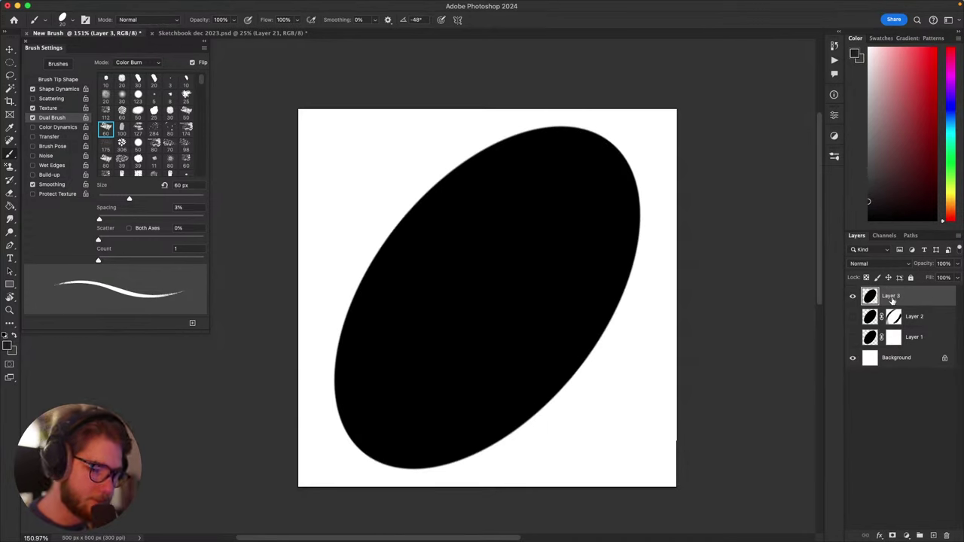
Step: Duplicate Layer 3 and hide the original layer
key("super+j")
left_click(853, 317)
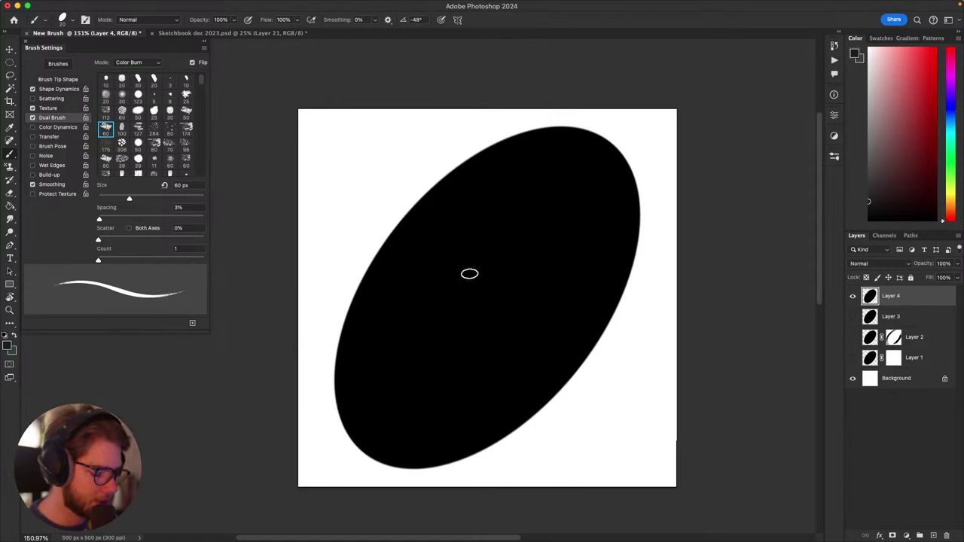
key("v")
left_click(224, 5)
mouse_move(246, 6)
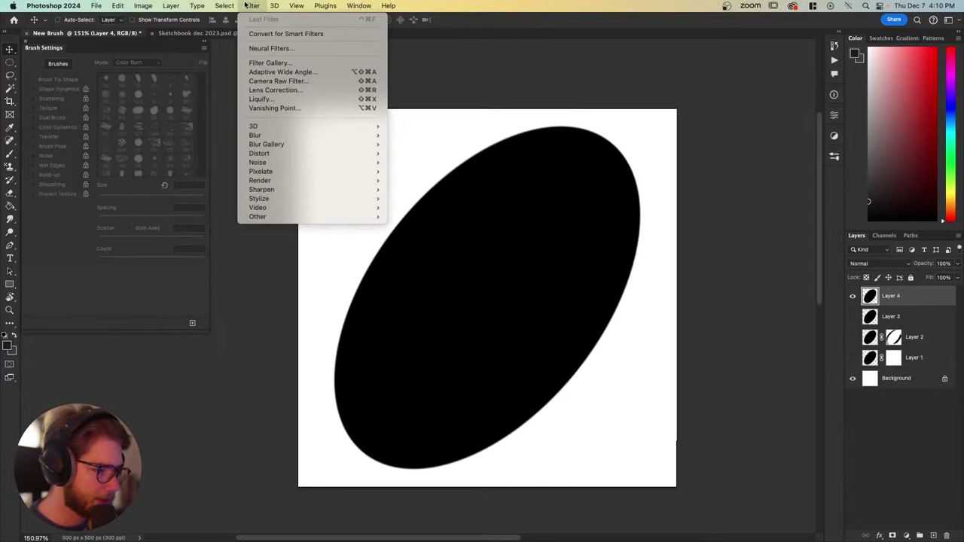
left_click(531, 275)
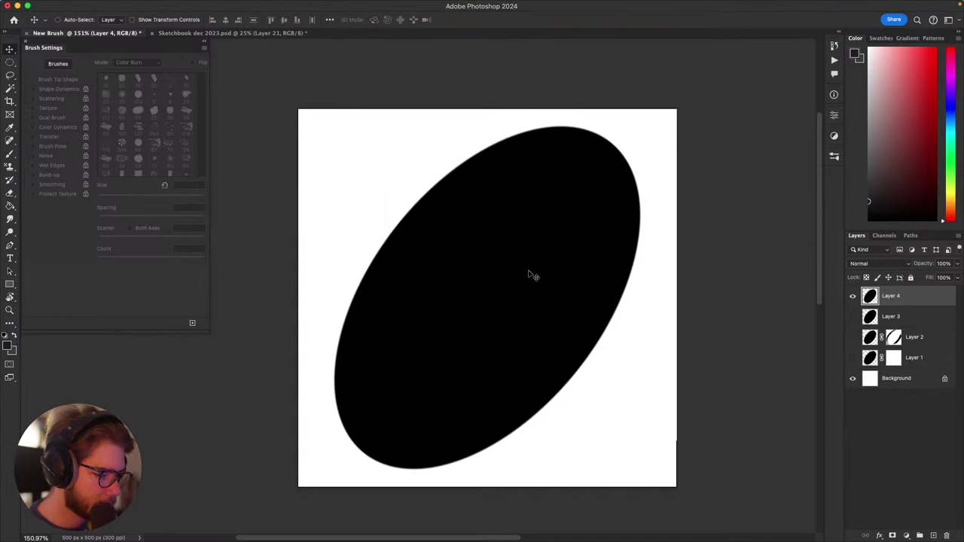
Step: Select the oval on Layer 4 with the Magic Wand, try feathering the selection, and deselect it
key("w")
left_click(482, 268)
left_click(251, 5)
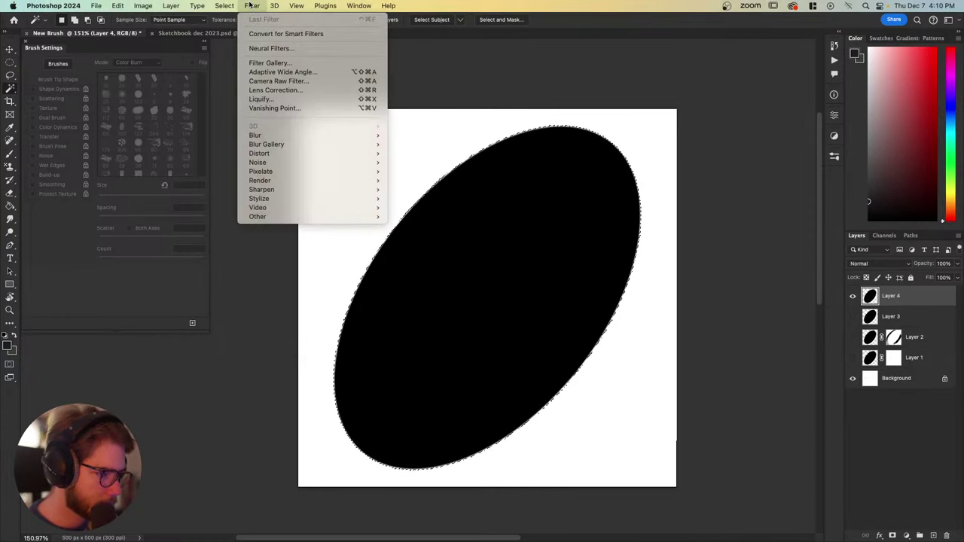
mouse_move(226, 6)
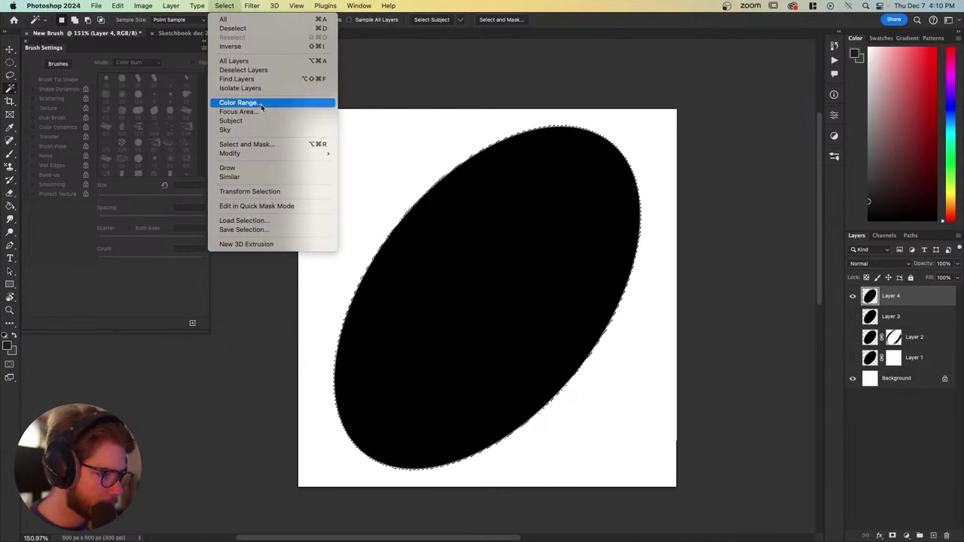
mouse_move(297, 157)
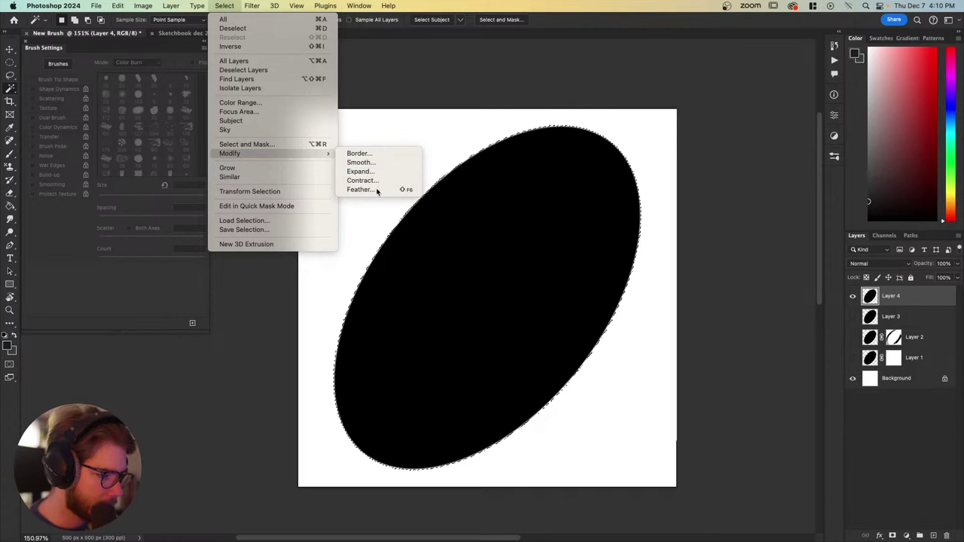
left_click(376, 190)
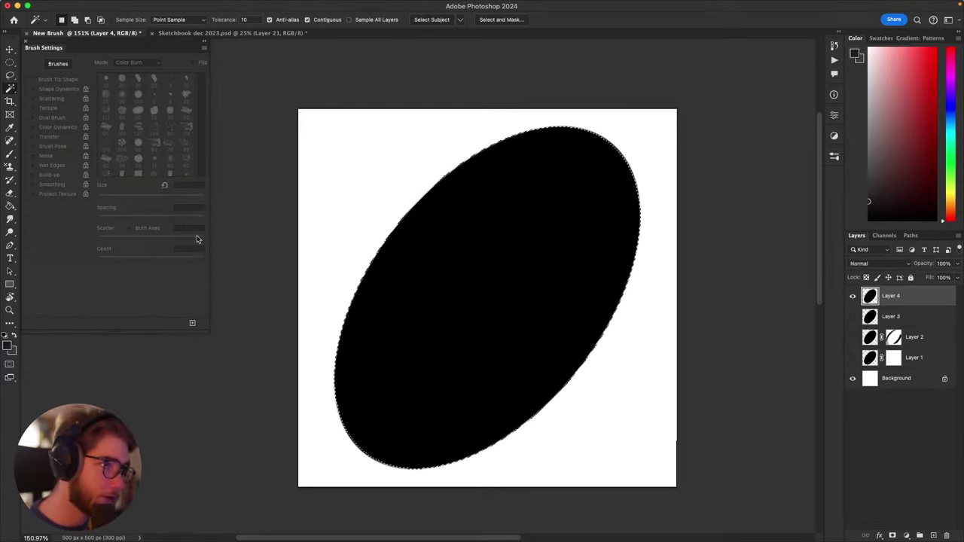
key("g")
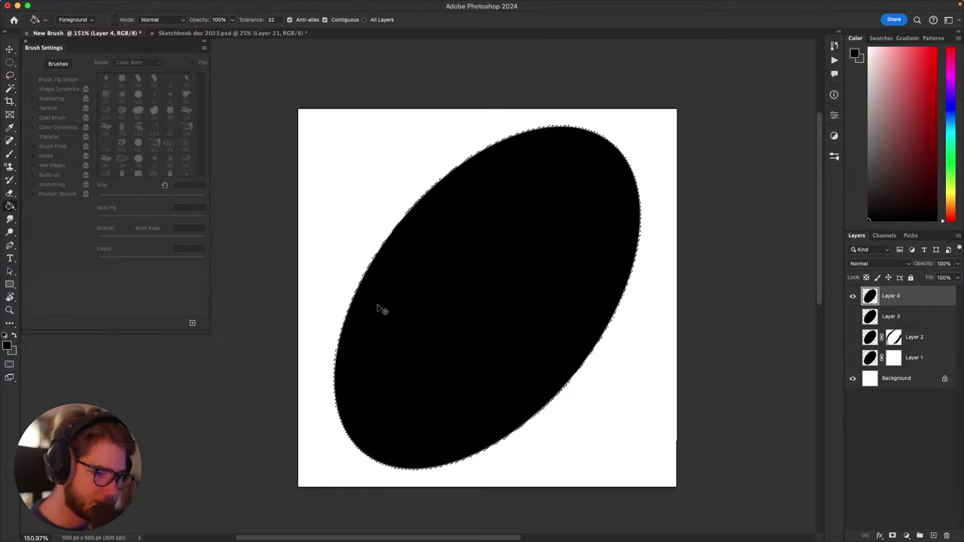
key("super+d")
key("space")
left_click_drag(392, 307, 394, 315)
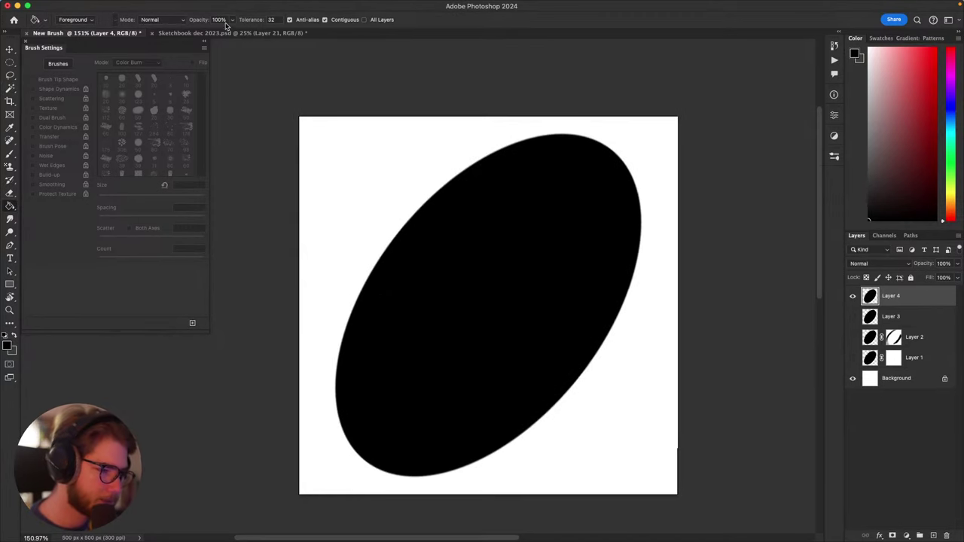
Step: Try scaling Layer 4's oval down proportionally to about 93%, and cancel the transform
key("super+t")
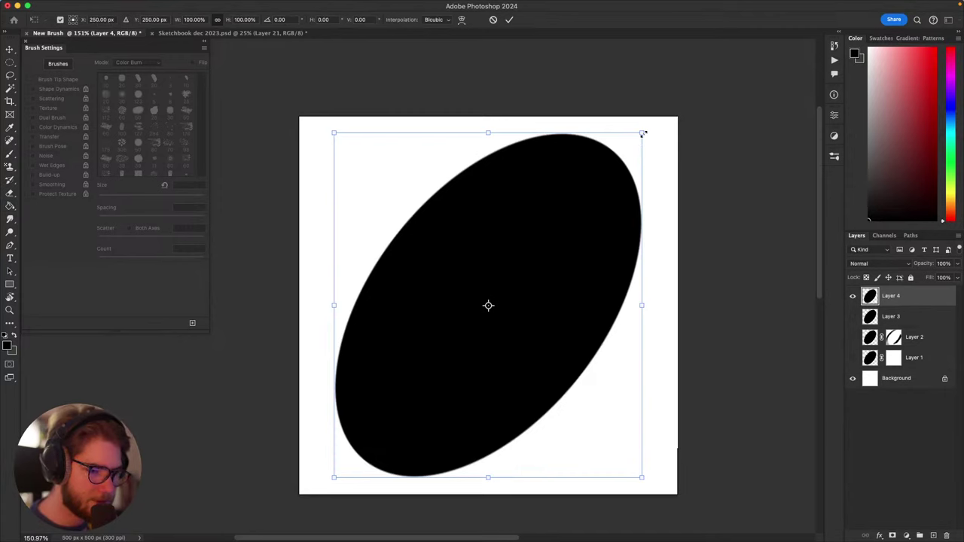
left_click_drag(643, 134, 636, 149)
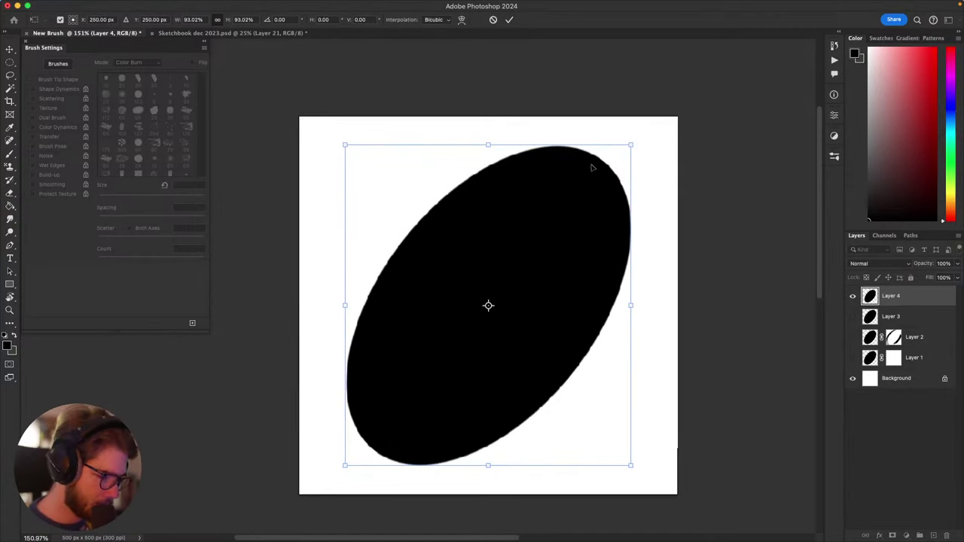
key("Escape")
Step: Soften the edges of Layer 4's oval with a moderate Gaussian Blur that keeps its centre solid black
left_click(226, 6)
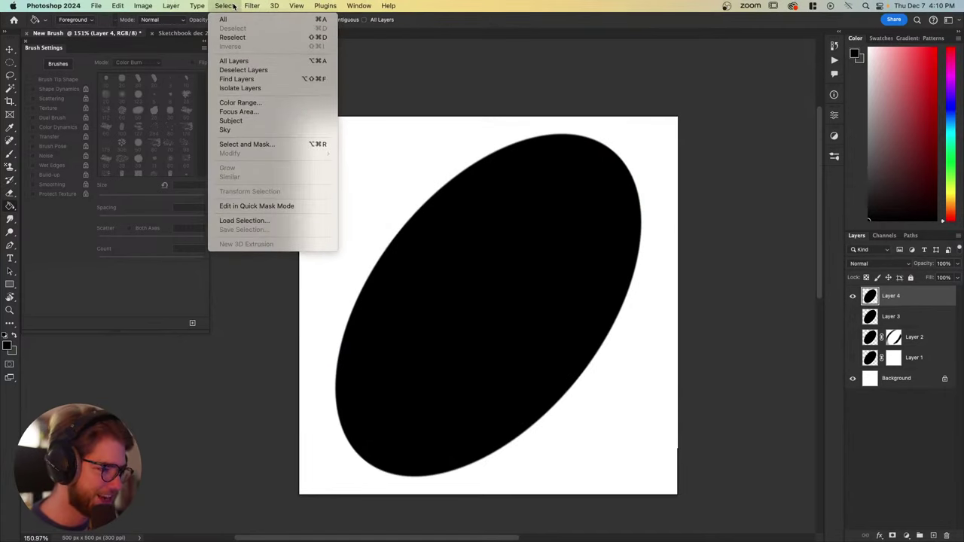
mouse_move(253, 6)
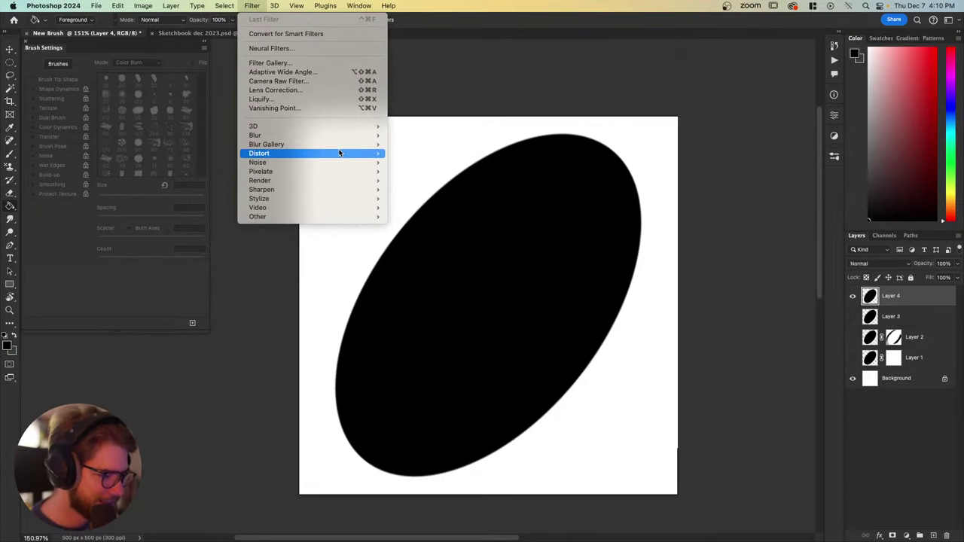
mouse_move(341, 145)
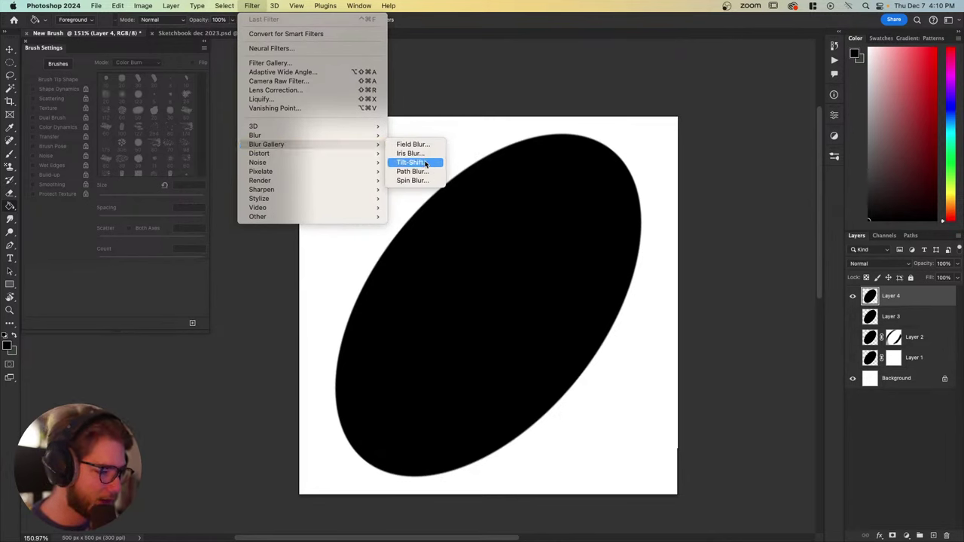
mouse_move(373, 136)
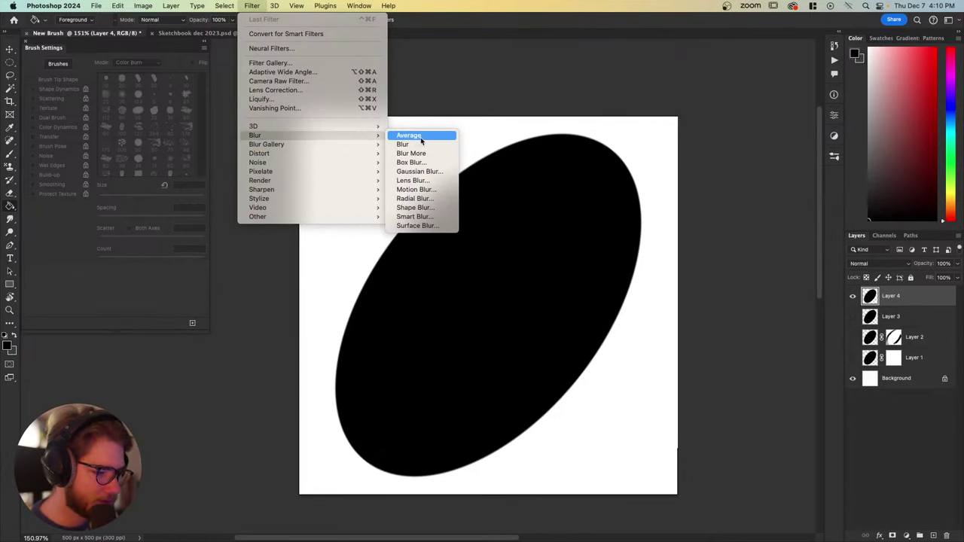
left_click(429, 174)
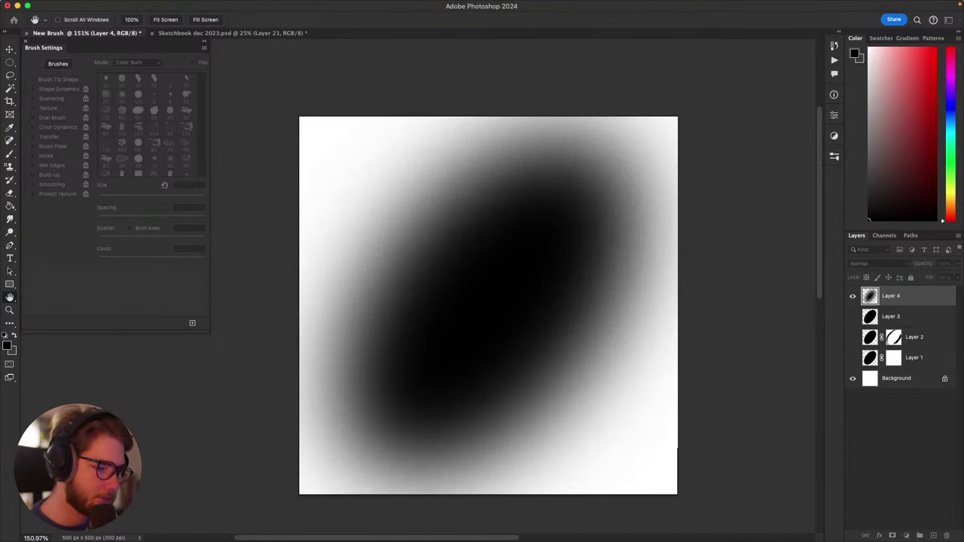
key("super+z")
key("super+shift+z")
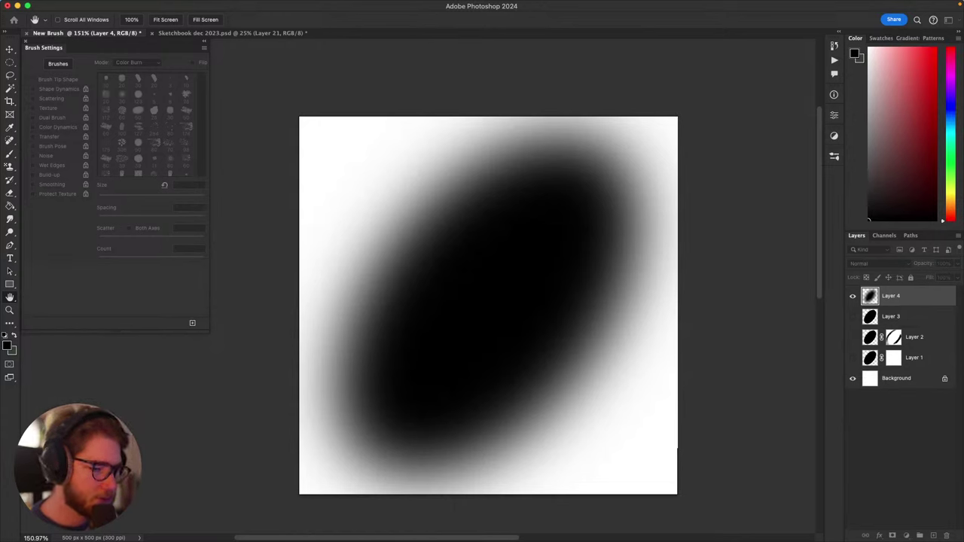
key("super+z")
key("super+shift+z")
key("super+z")
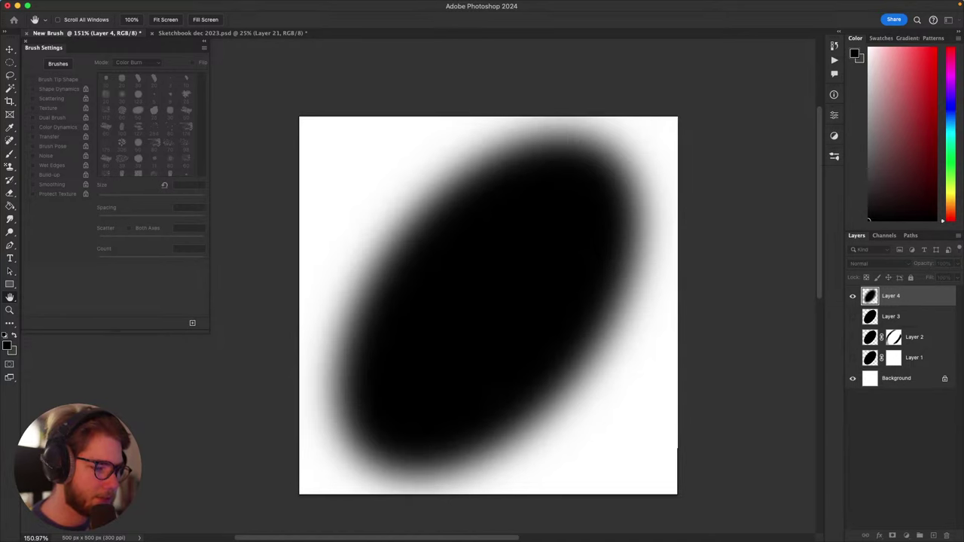
key("super+shift+z")
key("super+z")
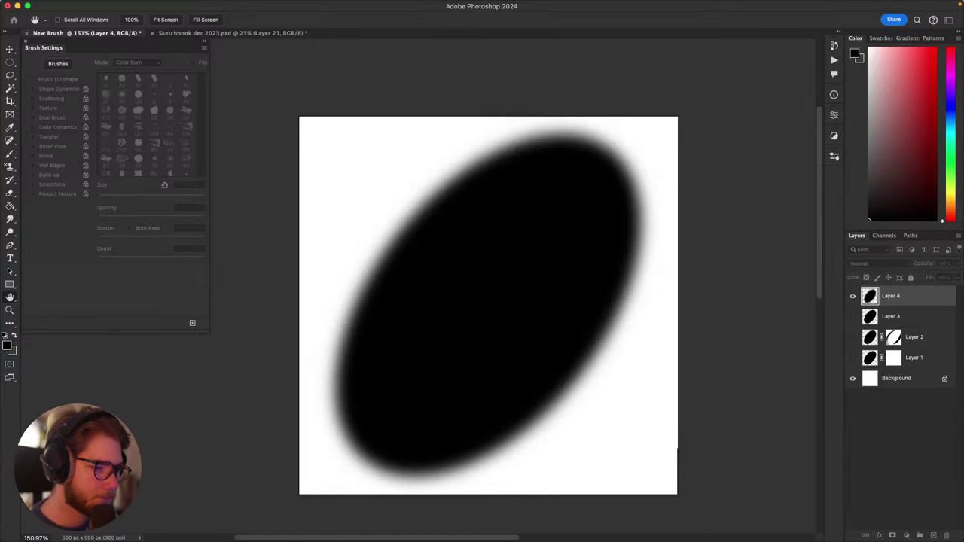
key("super+shift+z")
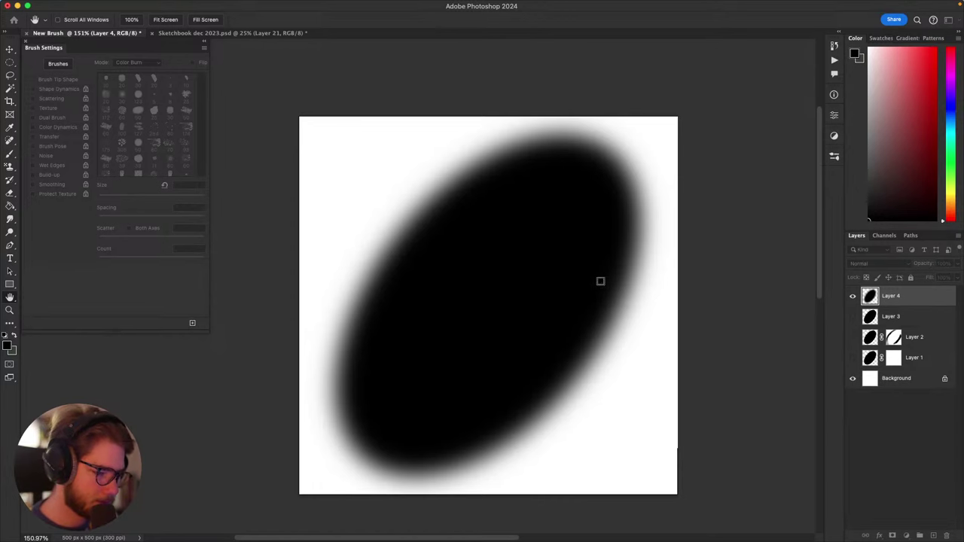
key("g")
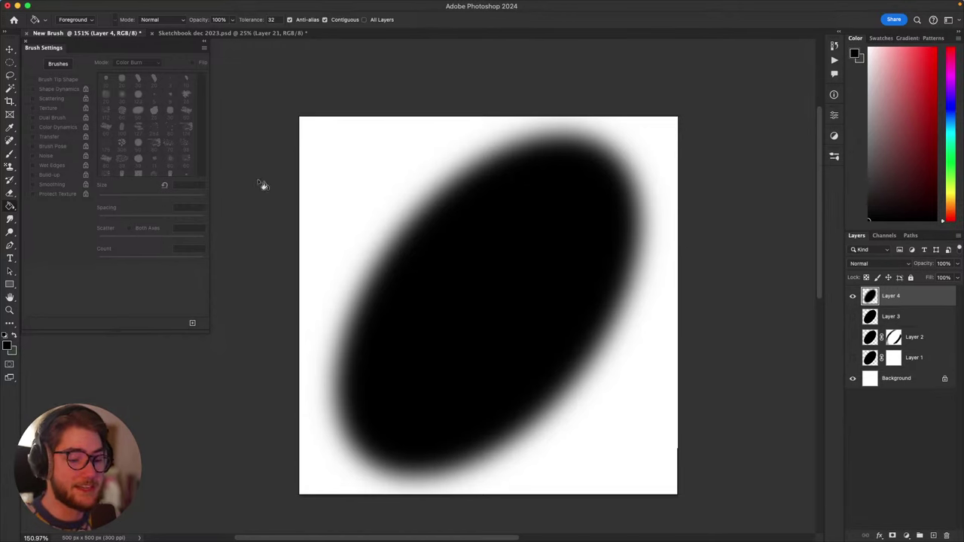
Step: Define the blurred oval as a brush preset named "soft oval test"
key("v")
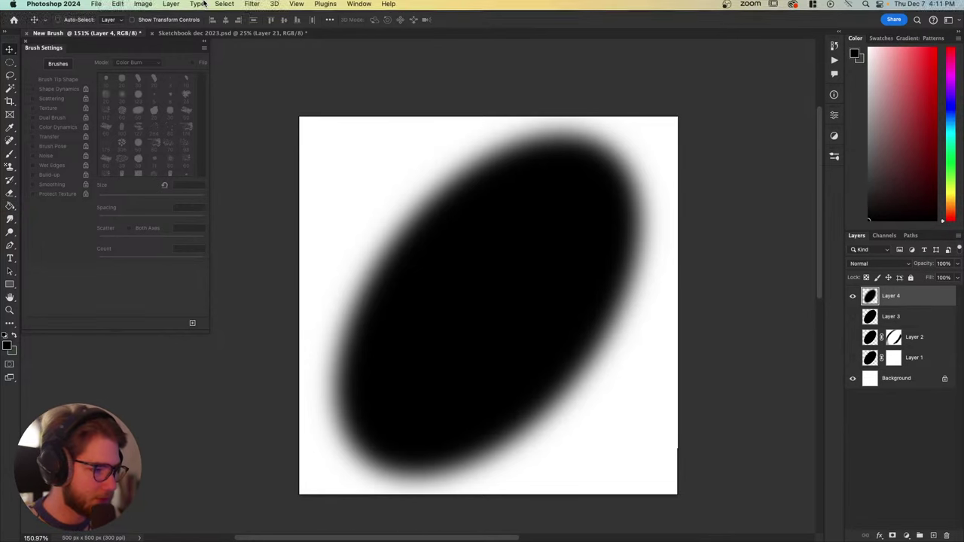
left_click(137, 6)
mouse_move(119, 5)
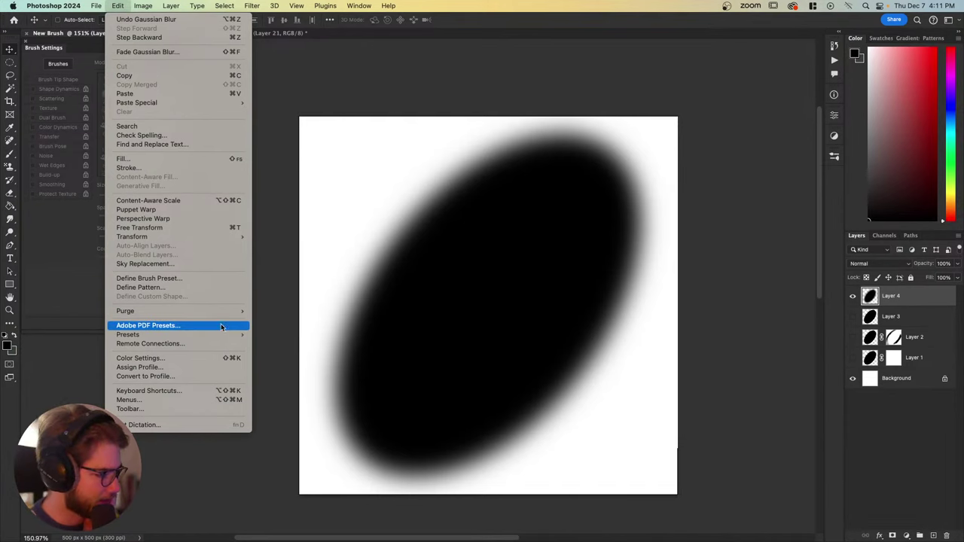
left_click(217, 279)
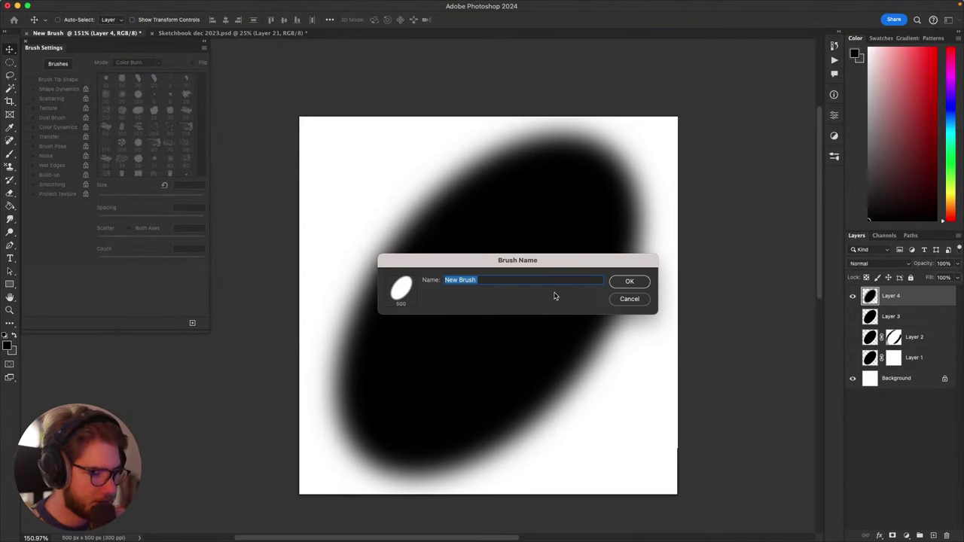
type("soft oval test")
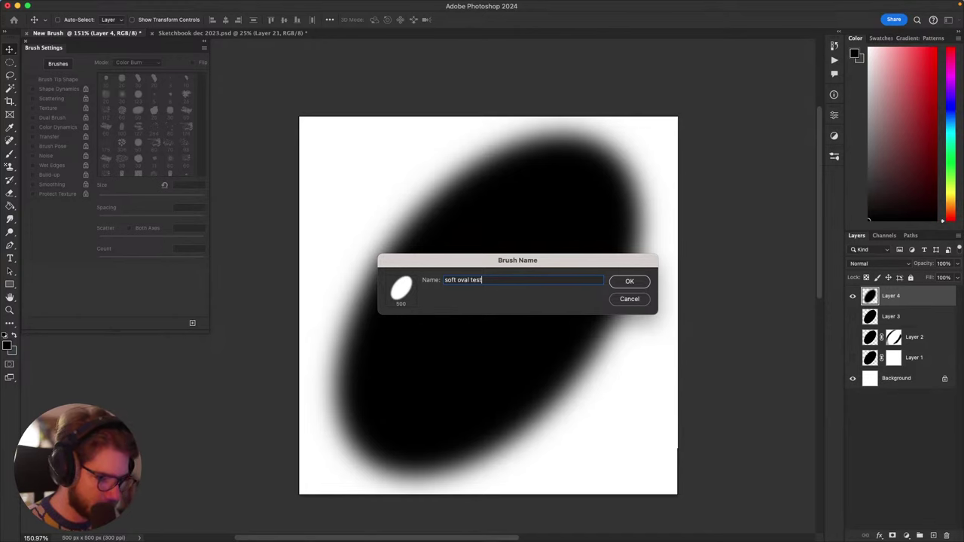
key("Return")
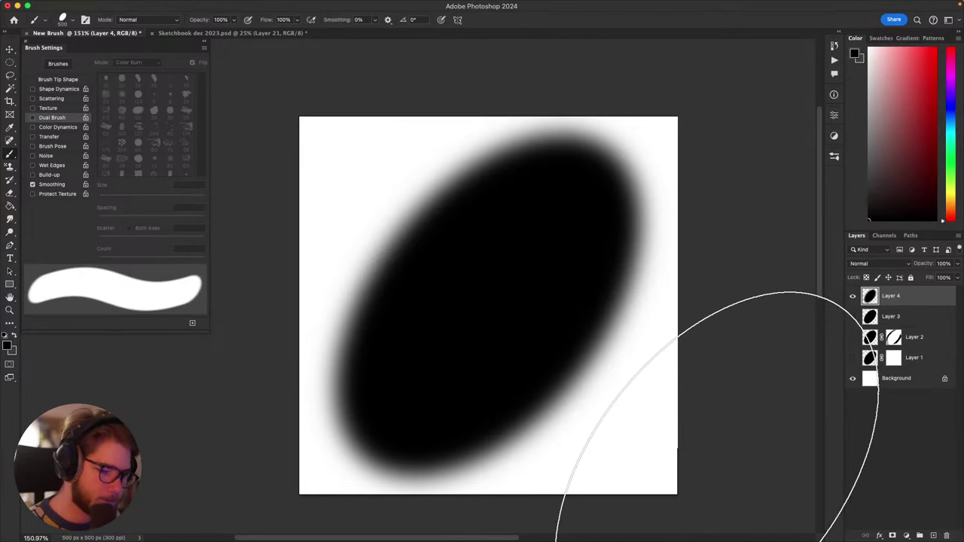
Step: Reduce the soft oval brush's size to 50 px and switch to the Sketchbook dec 2023.psd document
left_click(634, 411)
key("super+z")
key("bracketleft")
key("bracketleft")
key("bracketleft")
key("bracketleft")
key("bracketleft")
key("bracketleft")
key("bracketleft")
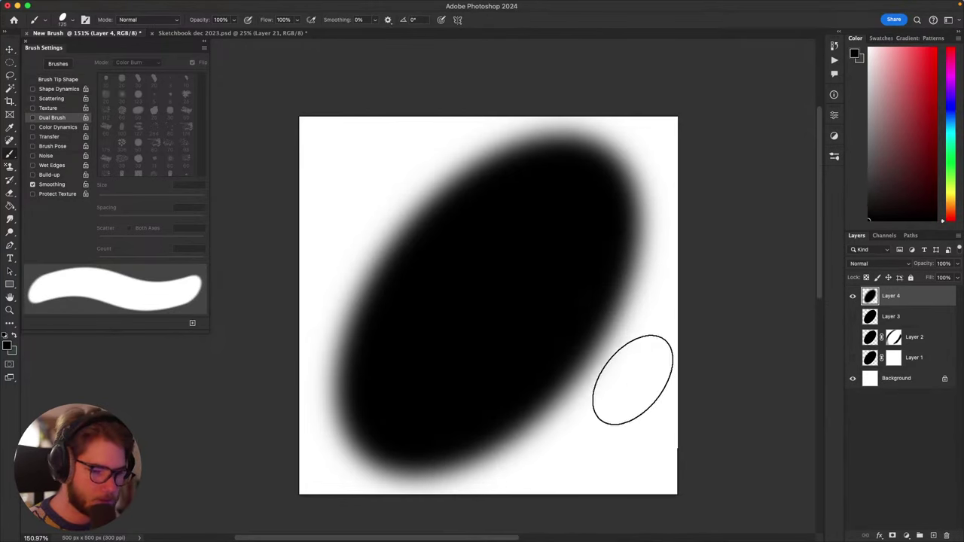
key("bracketleft")
key("bracketleft")
key("bracketleft")
key("bracketleft")
key("ctrl+Tab")
Step: Try the soft oval brush with a few freehand strokes on the blank area beside the character, and undo them
mouse_move(625, 318)
left_mouse_down()
mouse_move(633, 258)
mouse_move(615, 405)
mouse_move(631, 302)
left_mouse_up()
key("super+z")
key("super+z")
right_click(613, 304)
key("Escape")
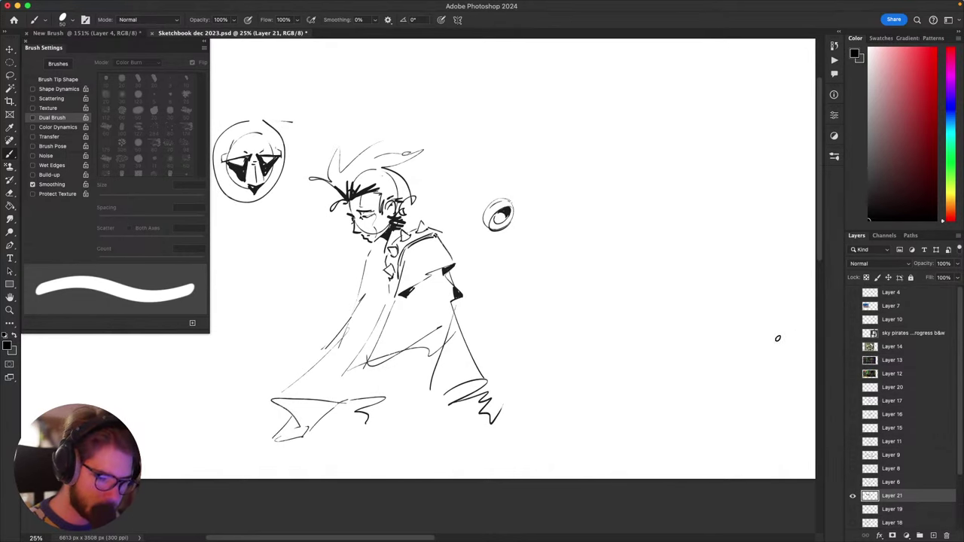
right_click(778, 338)
key("Escape")
mouse_move(599, 364)
left_mouse_down()
mouse_move(627, 346)
mouse_move(652, 343)
left_mouse_up()
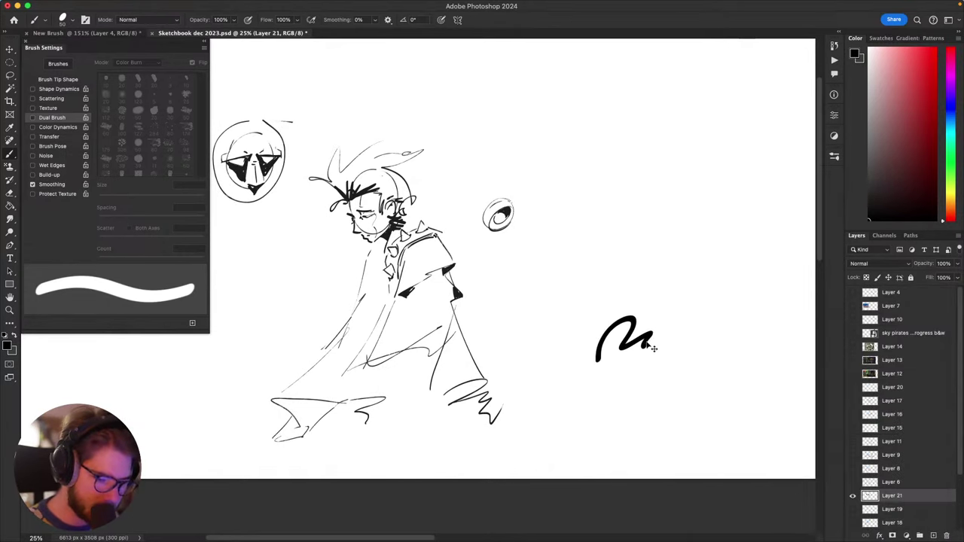
key("super+z")
mouse_move(517, 278)
left_mouse_down()
mouse_move(555, 303)
mouse_move(549, 326)
mouse_move(565, 326)
mouse_move(557, 331)
mouse_move(566, 323)
mouse_move(527, 293)
left_mouse_up()
key("super+z")
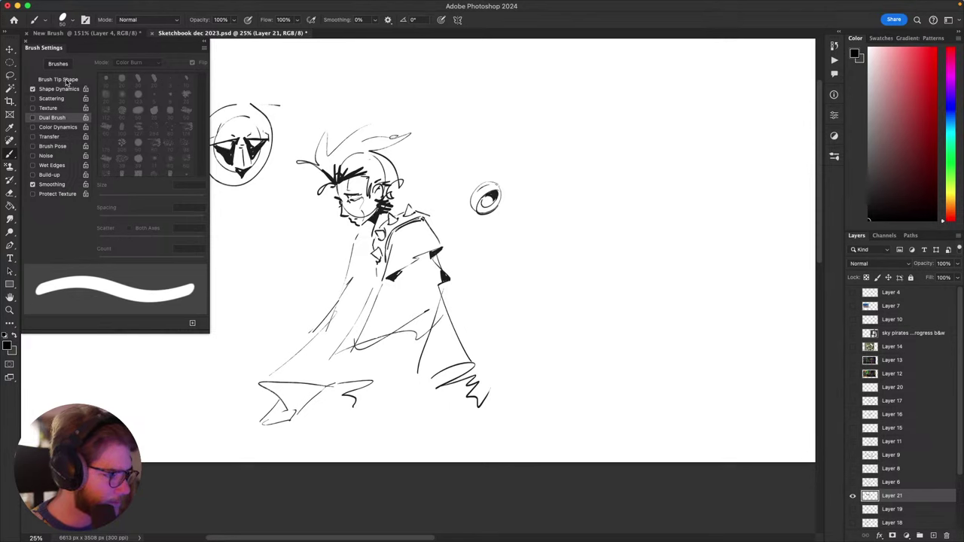
Step: Open the brush's Shape Dynamics settings, try two strokes beside the character, and undo them
left_click(59, 89)
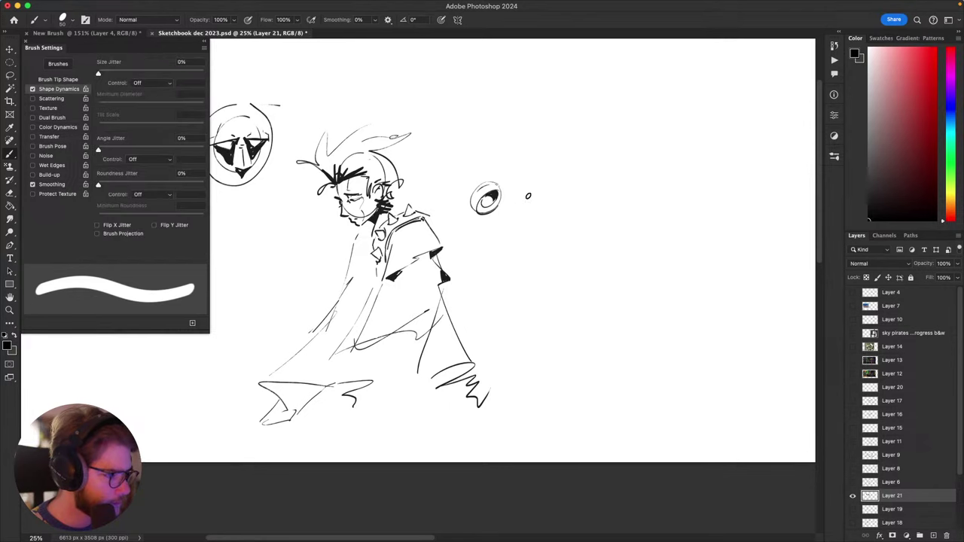
mouse_move(561, 277)
left_mouse_down()
mouse_move(620, 290)
mouse_move(640, 360)
left_mouse_up()
key("ctrl+z")
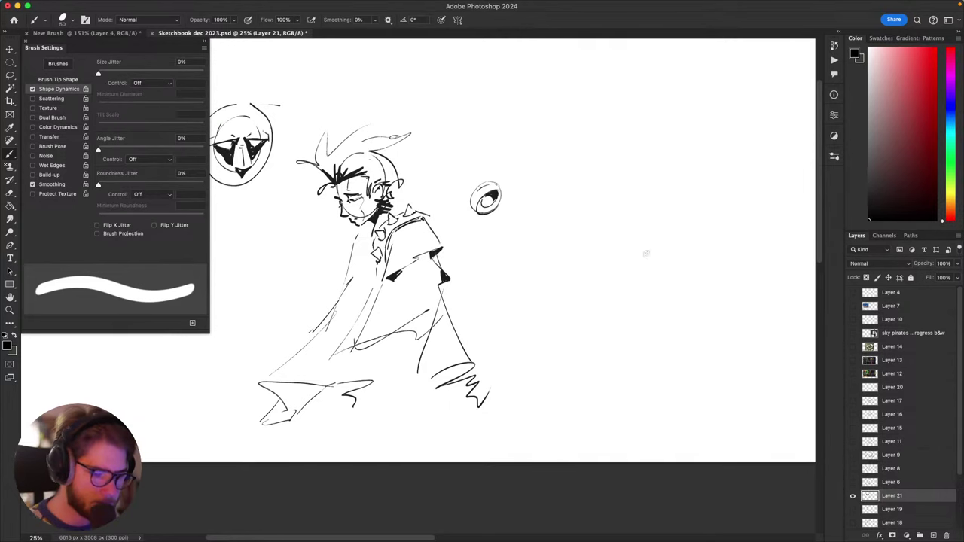
mouse_move(566, 290)
left_mouse_down()
mouse_move(620, 265)
mouse_move(595, 332)
mouse_move(599, 365)
left_mouse_up()
key("ctrl+z")
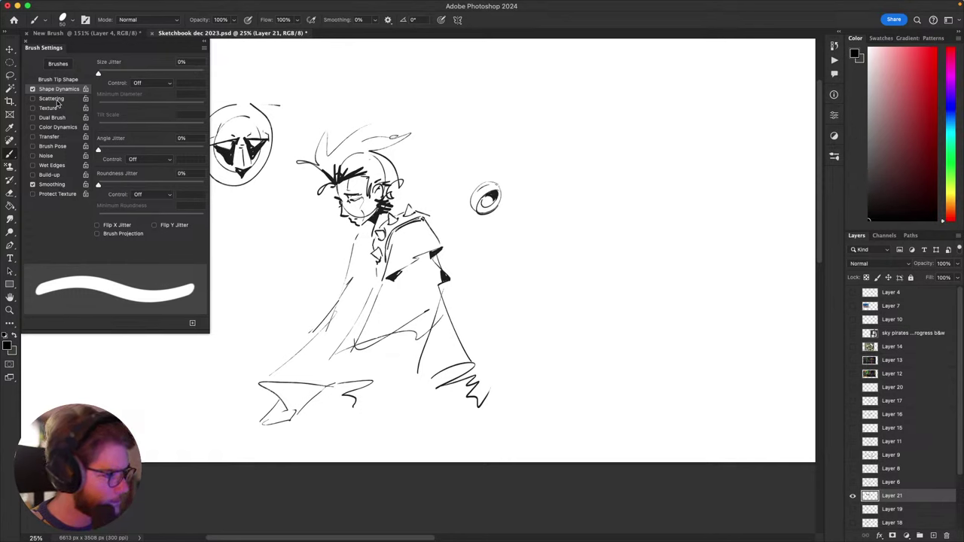
Step: Enable Scattering for the brush with Scatter at 910%, test it on the blank canvas, and undo the strokes
left_click(53, 98)
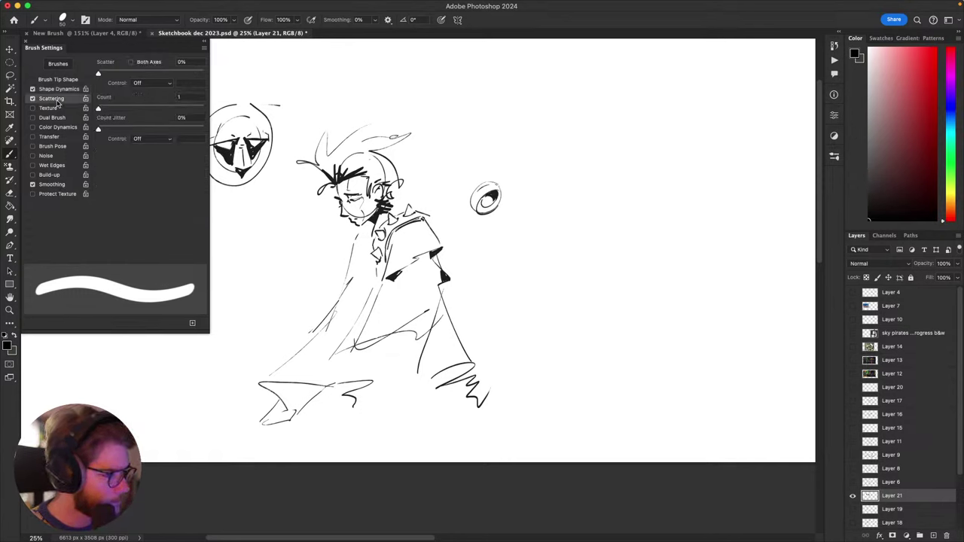
left_click_drag(98, 73, 193, 74)
mouse_move(551, 296)
left_mouse_down()
mouse_move(635, 308)
mouse_move(695, 376)
mouse_move(712, 363)
left_mouse_up()
left_click_drag(703, 329, 698, 348)
key("super+z")
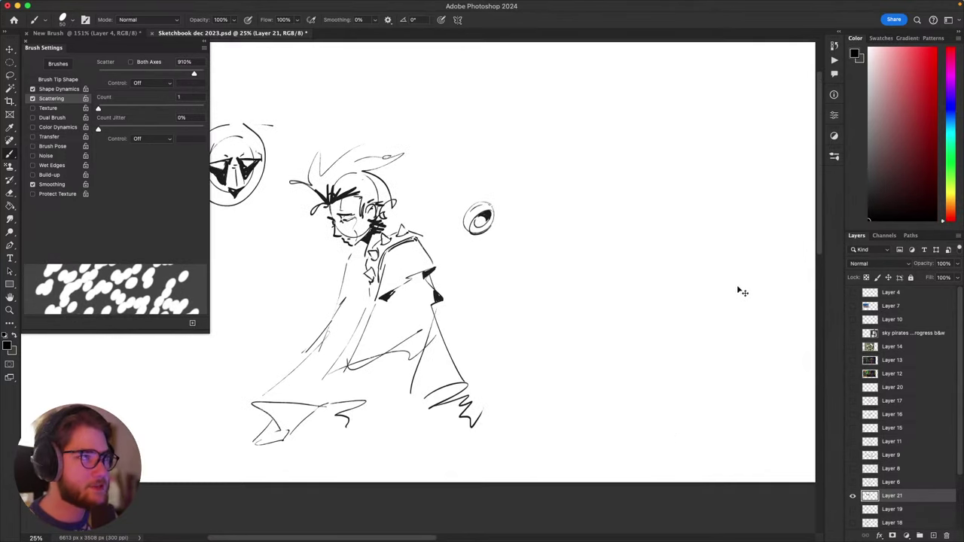
Step: Try an arched stroke with the scattered brush in the blank area beside the character, and undo it
scroll(706, 334, "up", 2)
mouse_move(640, 154)
left_mouse_down()
mouse_move(561, 395)
mouse_move(581, 169)
left_mouse_up()
key("super+z")
left_click_drag(698, 220, 564, 206)
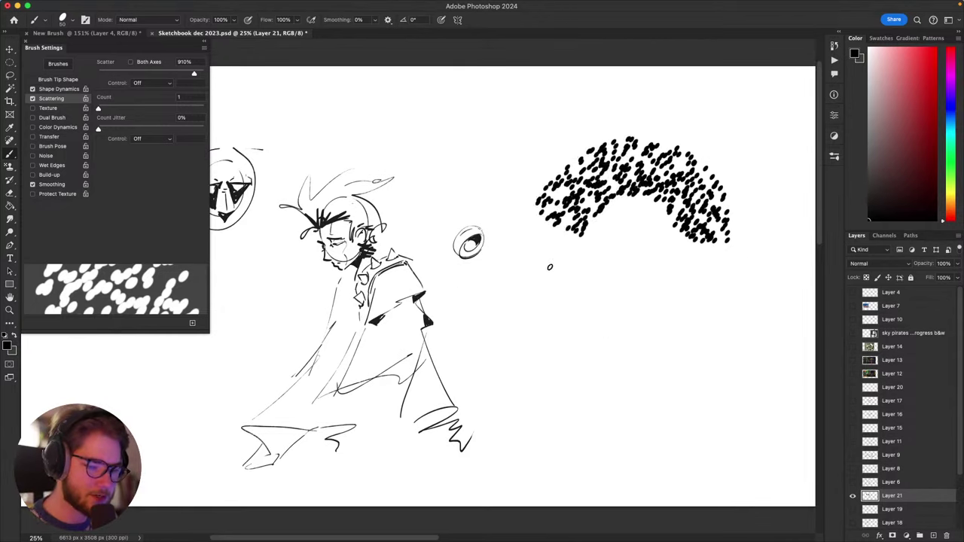
key("super+z")
Step: Shrink the scattered brush to 1 px in stages, testing strokes along the way and undoing them
key("bracketleft")
key("bracketleft")
key("bracketleft")
key("bracketleft")
key("bracketleft")
key("bracketleft")
key("bracketleft")
left_click_drag(660, 209, 649, 297)
key("super+z")
key("super+z")
key("bracketleft")
key("bracketleft")
key("bracketleft")
key("bracketleft")
key("bracketleft")
mouse_move(669, 176)
left_mouse_down()
mouse_move(695, 231)
mouse_move(660, 156)
left_mouse_up()
key("super+z")
key("bracketleft")
key("bracketleft")
key("bracketleft")
key("bracketleft")
key("bracketleft")
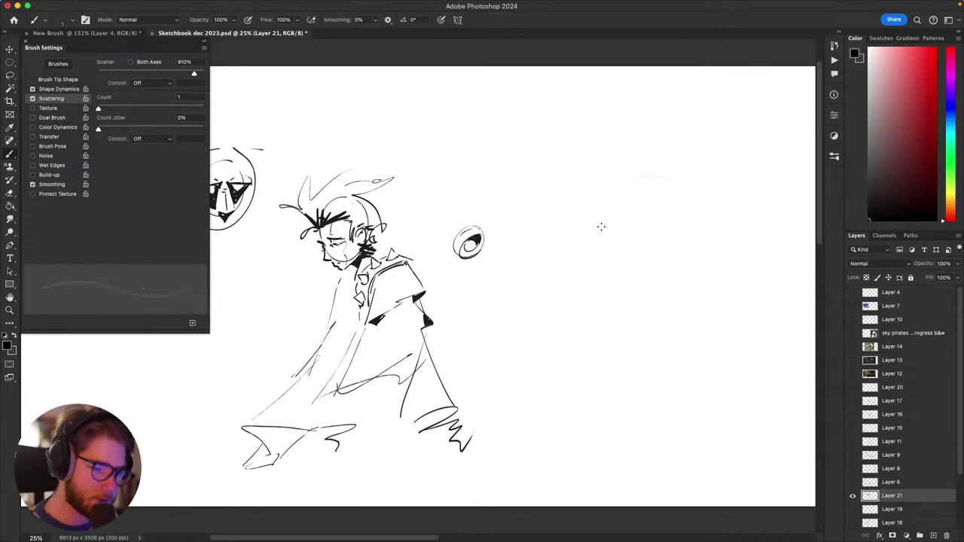
Step: Enlarge the scattered brush slightly to get a grainy pencil-like line, and undo the test strokes
key("bracketright")
key("bracketright")
left_click_drag(646, 157, 652, 279)
key("super+z")
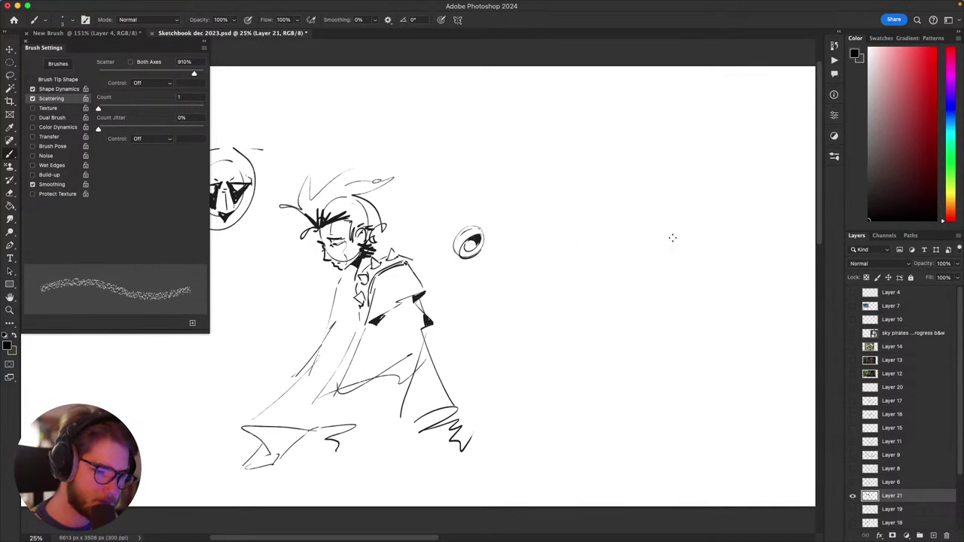
left_click_drag(669, 163, 676, 278)
key("super+z")
Step: Sketch an oval head with a wide-brimmed pointed hat and round glasses on Layer 21, beside the existing character
mouse_move(640, 144)
left_mouse_down()
mouse_move(674, 170)
mouse_move(660, 153)
left_mouse_up()
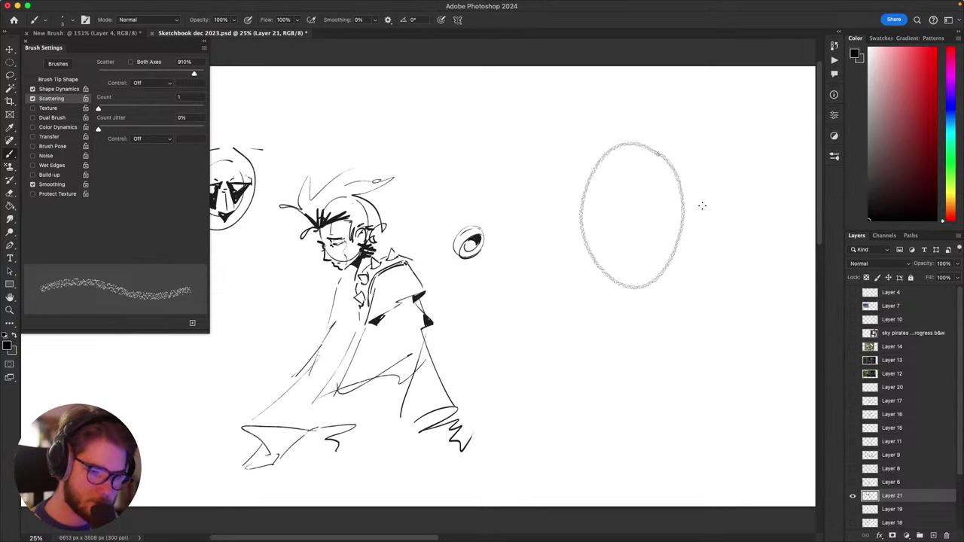
mouse_move(722, 208)
left_mouse_down()
mouse_move(688, 196)
mouse_move(546, 214)
left_mouse_up()
mouse_move(479, 208)
left_mouse_down()
mouse_move(613, 183)
mouse_move(745, 205)
mouse_move(687, 197)
mouse_move(722, 209)
left_mouse_up()
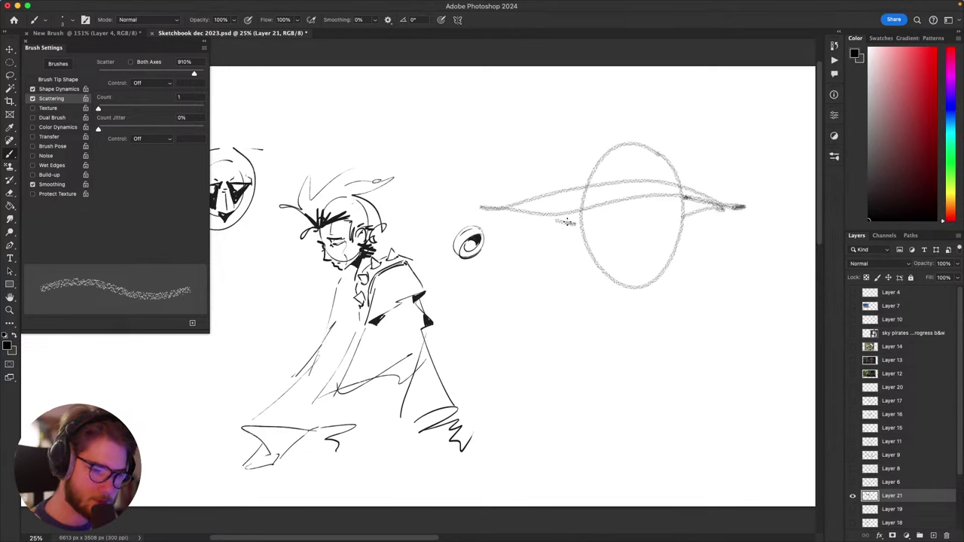
left_click_drag(677, 252, 714, 272)
key("super+z")
mouse_move(611, 211)
left_mouse_down()
mouse_move(626, 174)
mouse_move(696, 99)
mouse_move(738, 217)
left_mouse_up()
left_click_drag(724, 269, 723, 271)
mouse_move(674, 232)
left_mouse_down()
mouse_move(680, 243)
mouse_move(658, 262)
mouse_move(673, 240)
mouse_move(624, 245)
mouse_move(621, 257)
left_mouse_up()
key("super+z")
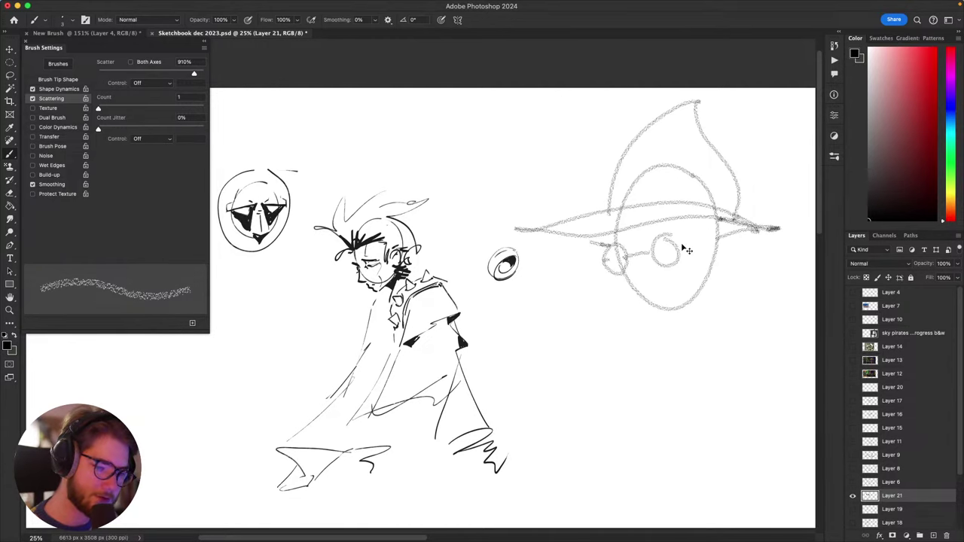
Step: Complete the hatted character with a second glasses lens, a nose, a curled moustache and a long curled beard
mouse_move(688, 256)
left_mouse_down()
mouse_move(702, 265)
mouse_move(696, 245)
left_mouse_up()
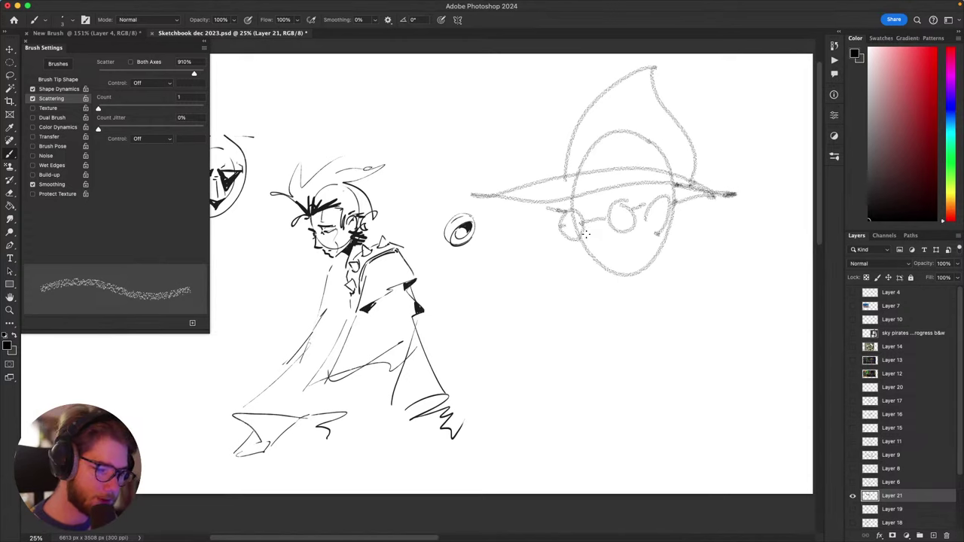
mouse_move(588, 241)
left_mouse_down()
mouse_move(607, 259)
mouse_move(619, 251)
mouse_move(637, 260)
mouse_move(618, 265)
mouse_move(679, 263)
mouse_move(697, 238)
left_mouse_up()
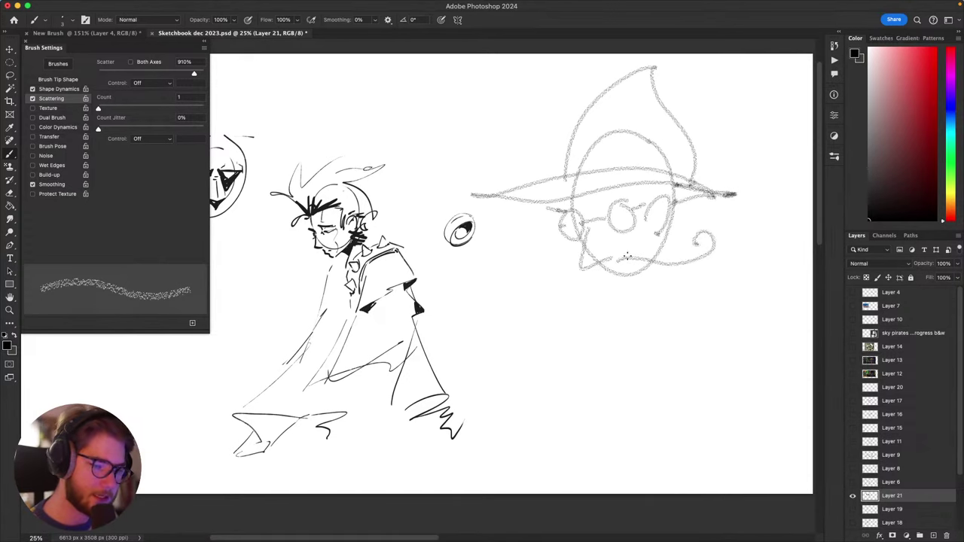
left_click_drag(557, 270, 529, 255)
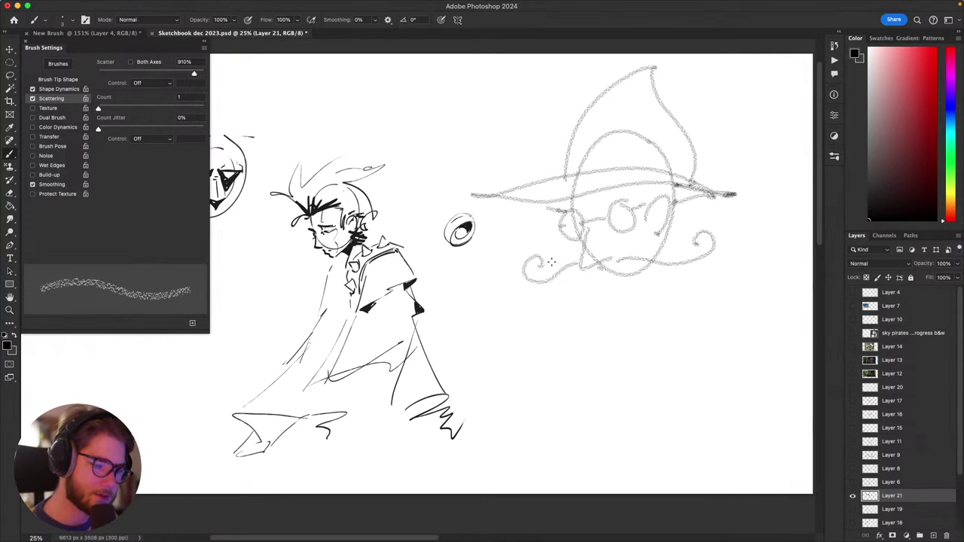
mouse_move(612, 280)
left_mouse_down()
mouse_move(602, 304)
mouse_move(604, 382)
left_mouse_up()
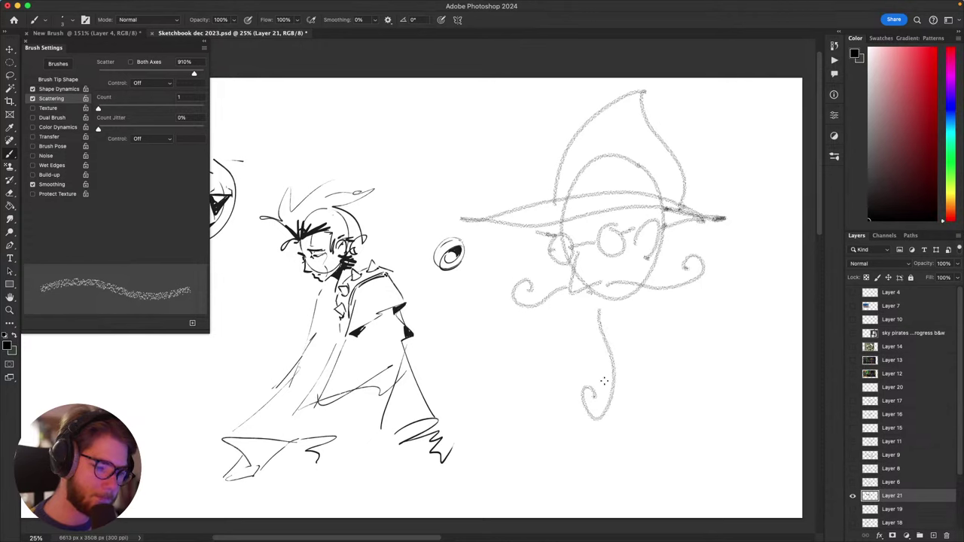
mouse_move(670, 383)
left_mouse_down()
mouse_move(581, 387)
mouse_move(660, 359)
left_mouse_up()
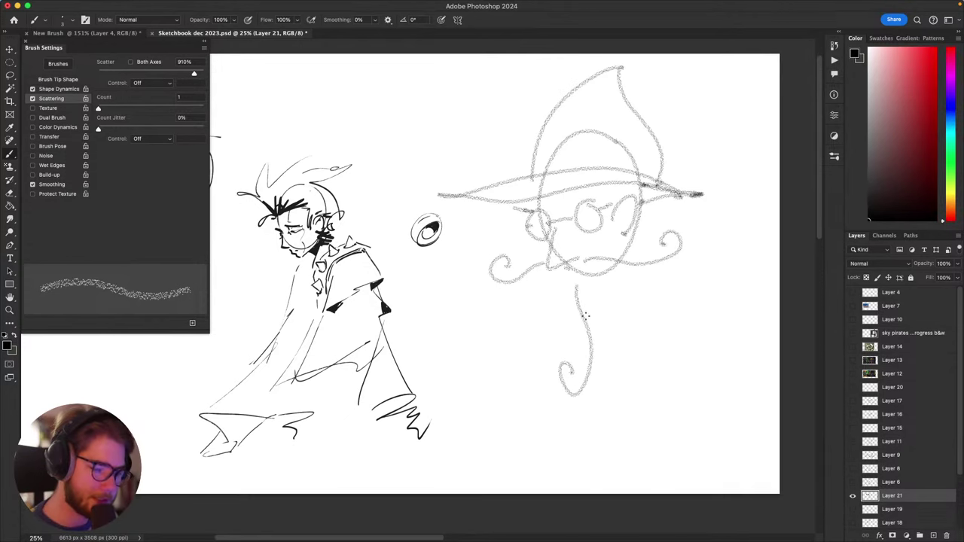
left_click_drag(583, 315, 601, 284)
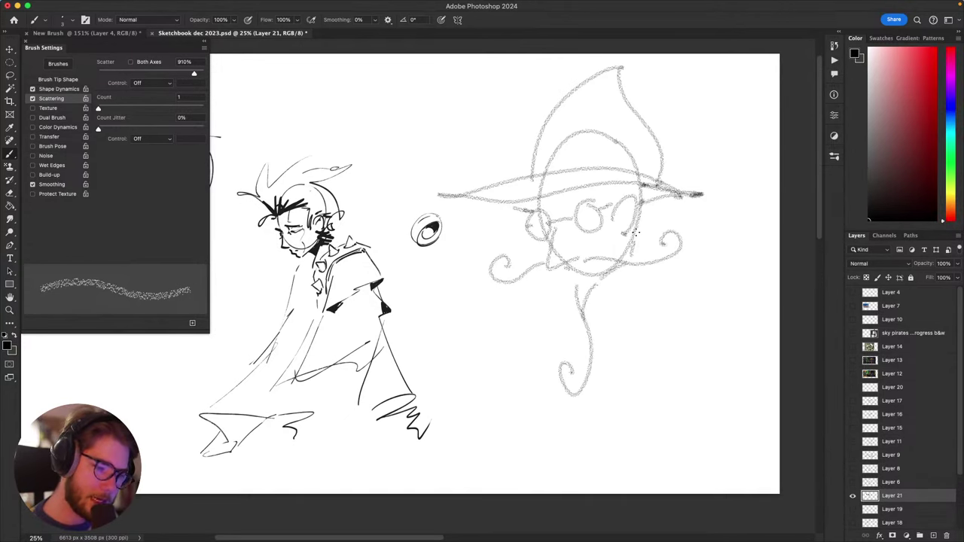
left_click_drag(666, 280, 651, 349)
left_click_drag(717, 358, 743, 315)
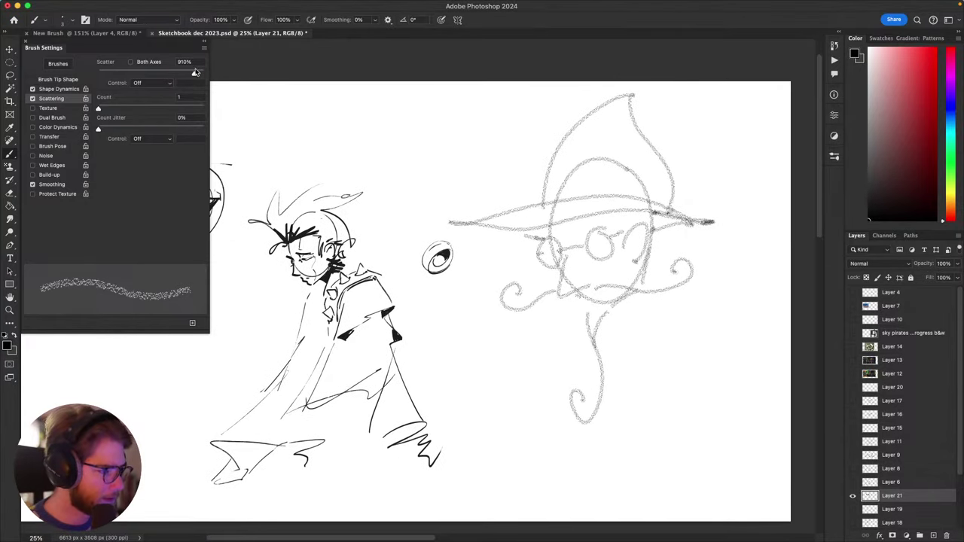
Step: Reduce the brush scatter to 0%, disable Scattering, and test a short line beside the beard
left_click_drag(194, 74, 59, 79)
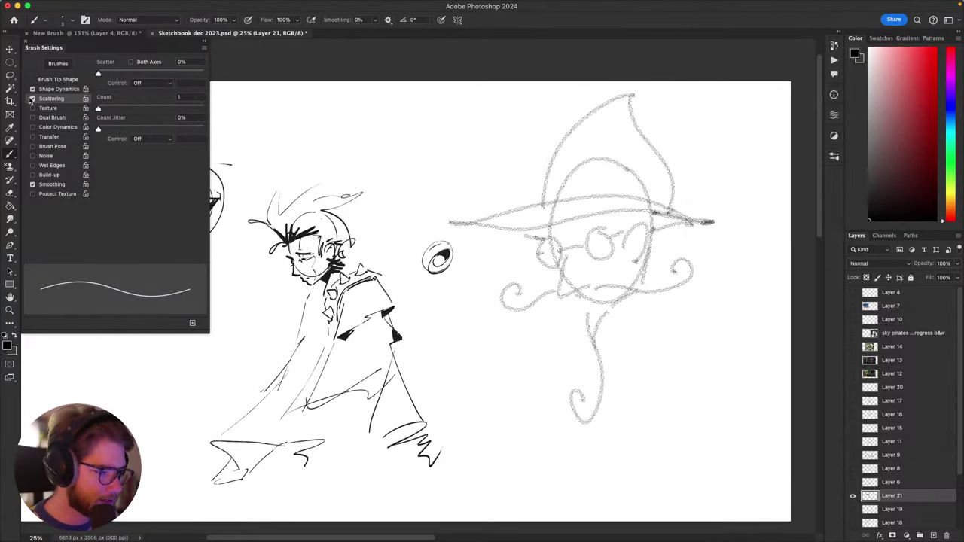
left_click(32, 99)
left_click_drag(483, 378, 532, 382)
Step: Enlarge the non-scattered brush, try a broad stroke near the beard, and undo the test strokes
key("bracketright")
key("bracketright")
key("bracketright")
key("bracketright")
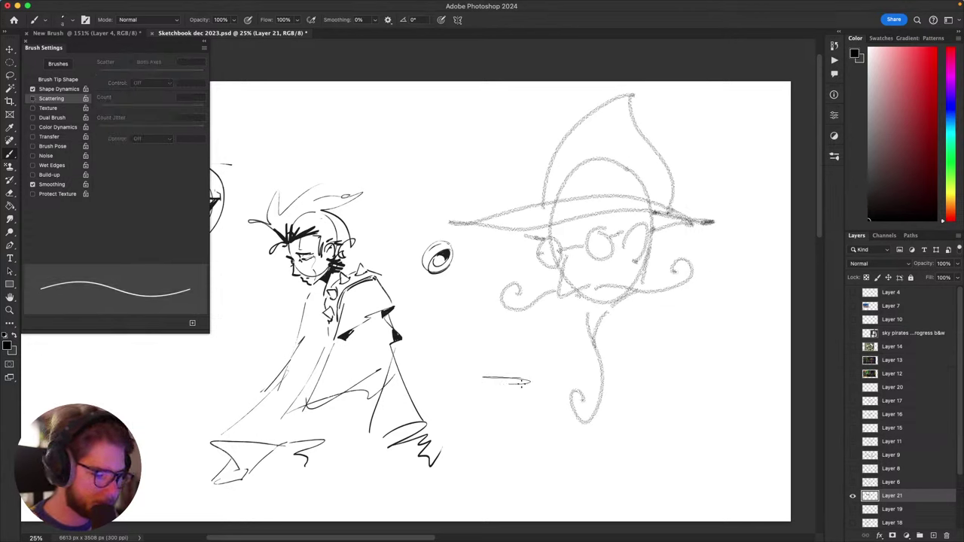
key("bracketright")
key("bracketright")
key("bracketright")
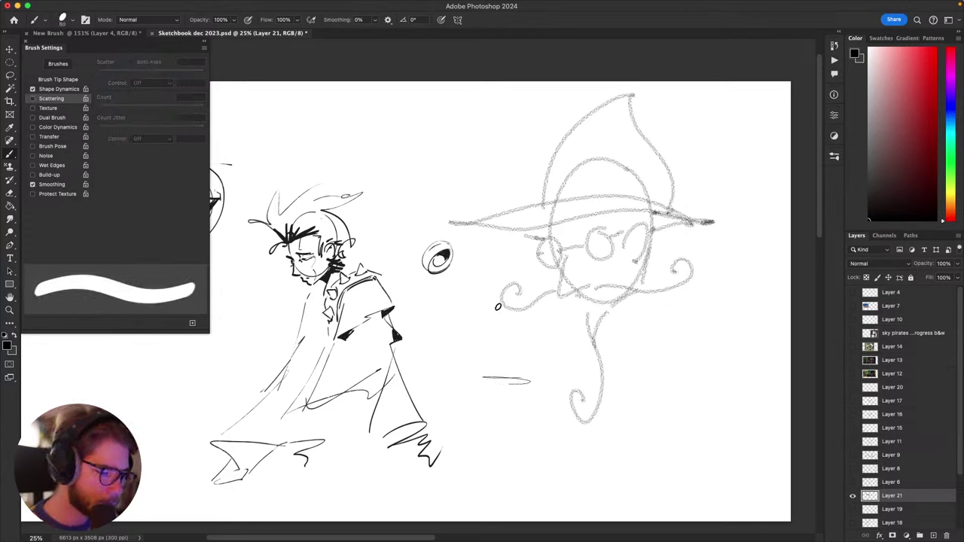
key("super+z")
left_click_drag(536, 348, 513, 377)
key("super+z")
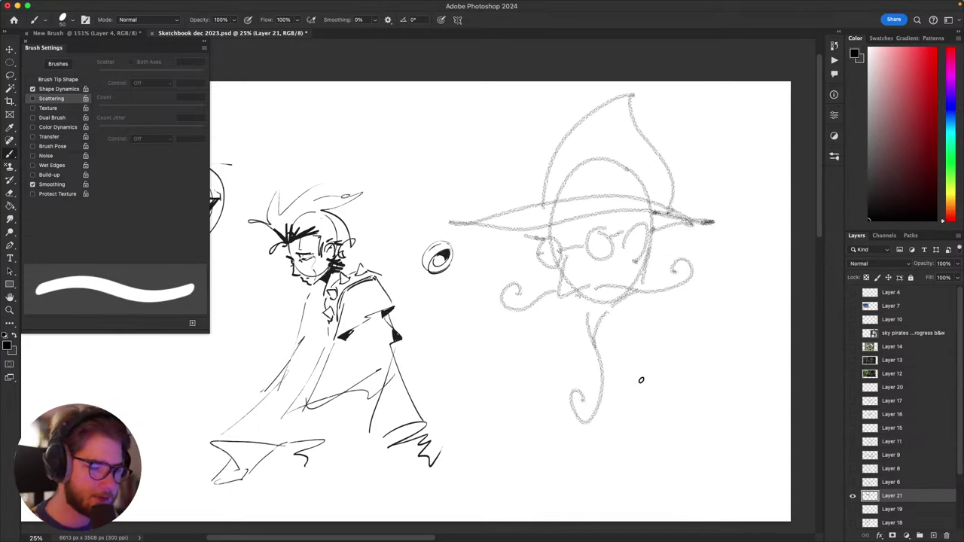
mouse_move(640, 381)
left_mouse_down()
mouse_move(655, 400)
mouse_move(678, 373)
left_mouse_up()
Step: Lasso the hatted character on Layer 21 and delete it
key("l")
mouse_move(720, 346)
left_mouse_down()
mouse_move(509, 458)
mouse_move(450, 203)
mouse_move(712, 91)
left_mouse_up()
mouse_move(766, 184)
left_mouse_down()
mouse_move(571, 462)
mouse_move(445, 235)
mouse_move(738, 132)
left_mouse_up()
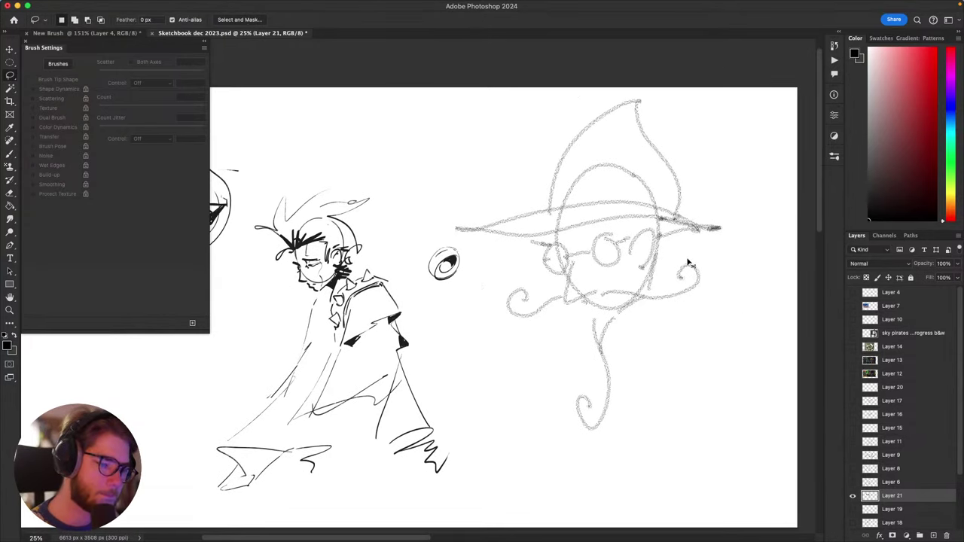
key("Delete")
left_click_drag(626, 362, 651, 345)
Step: In the New Brush document, apply Add Noise to the blurred oval on Layer 4 with a heavy amount of coloured grain
key("ctrl+Tab")
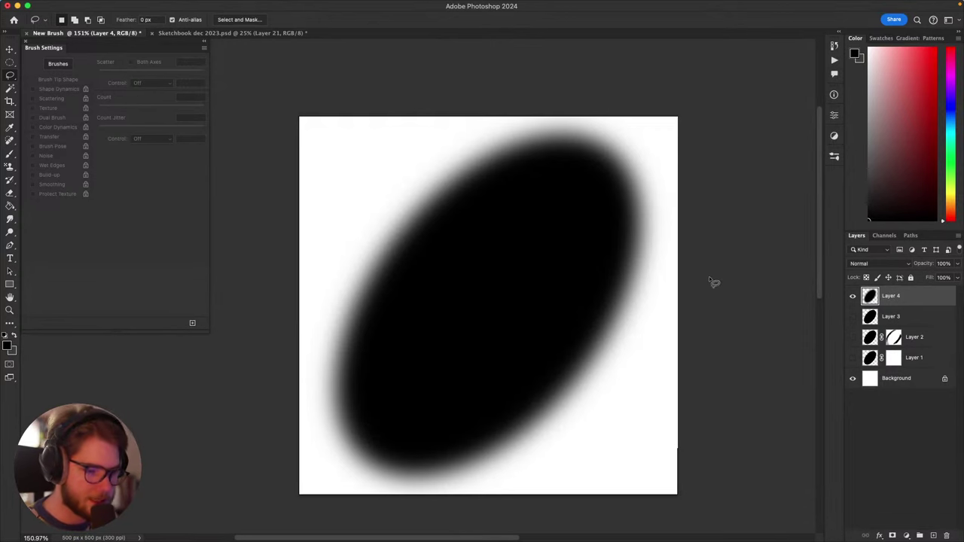
left_click(197, 5)
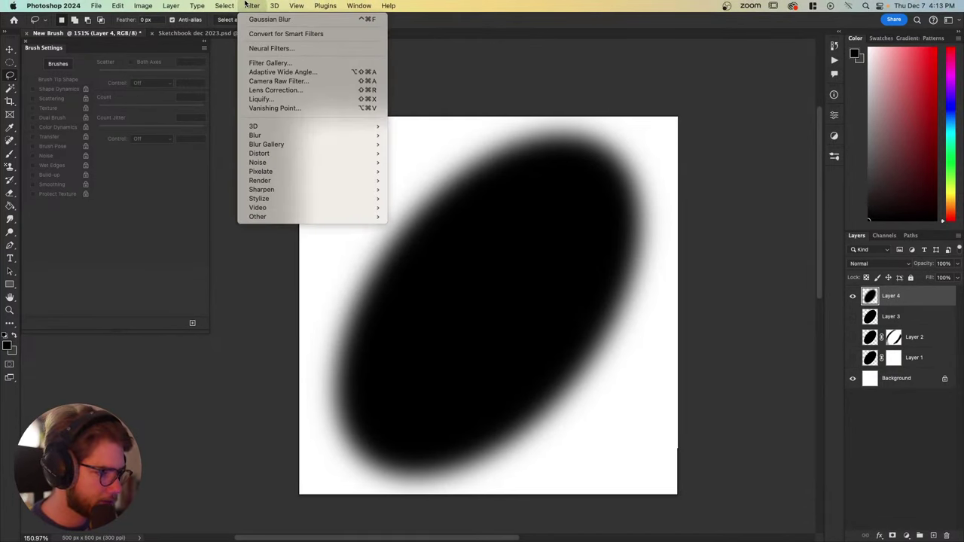
mouse_move(314, 164)
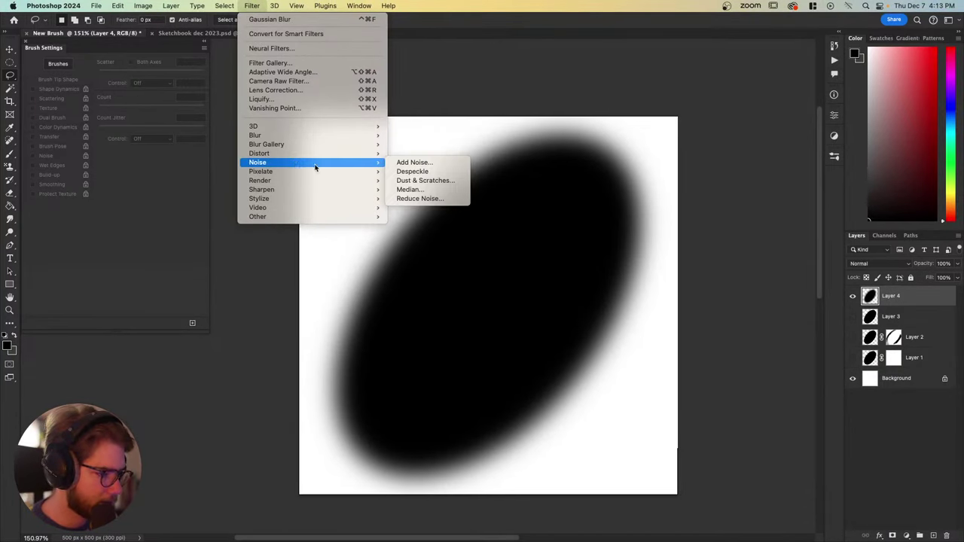
left_click(407, 161)
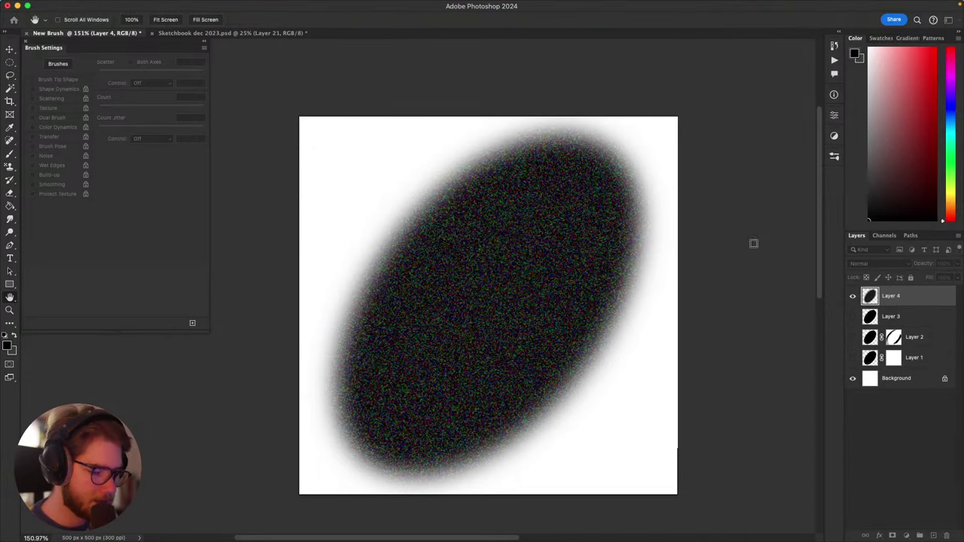
left_click_drag(835, 118, 836, 153)
left_click(835, 116)
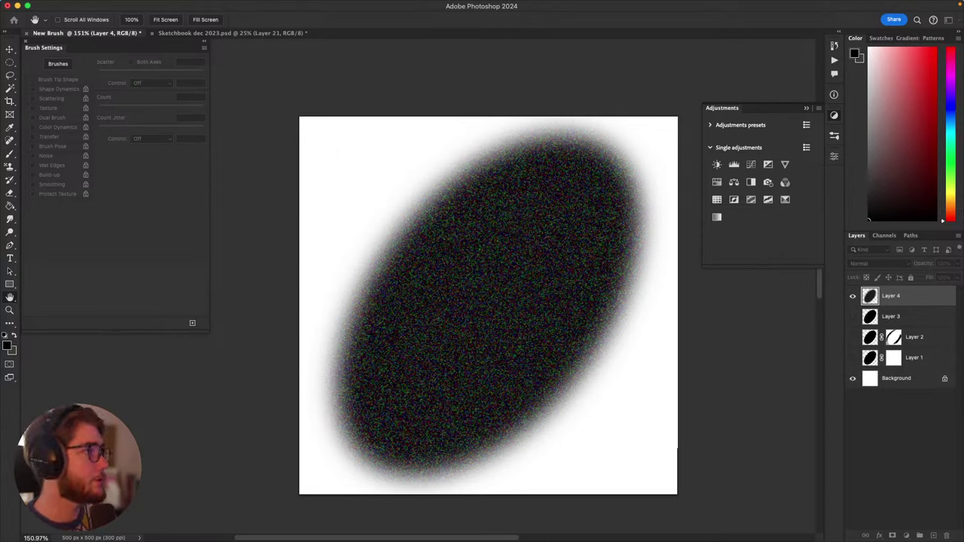
key("shift+super+l")
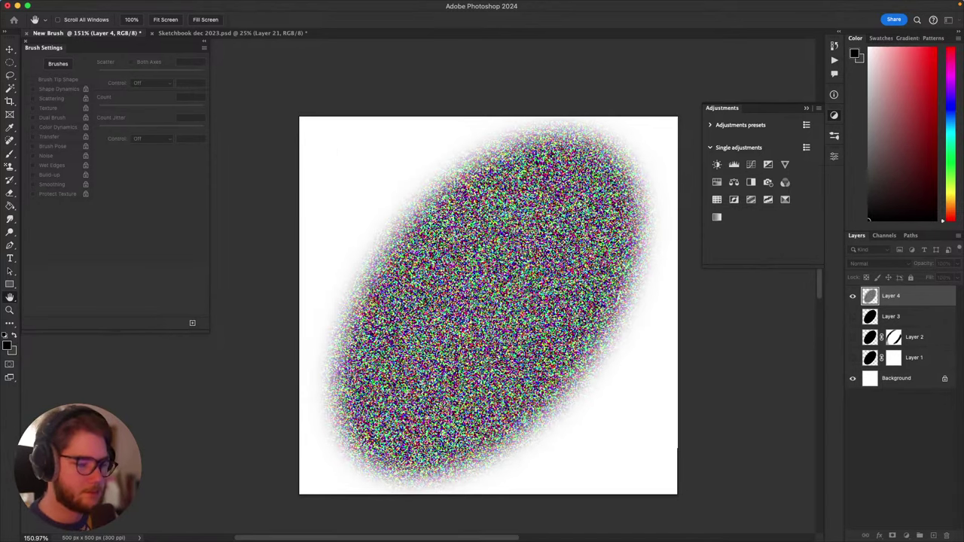
key("l")
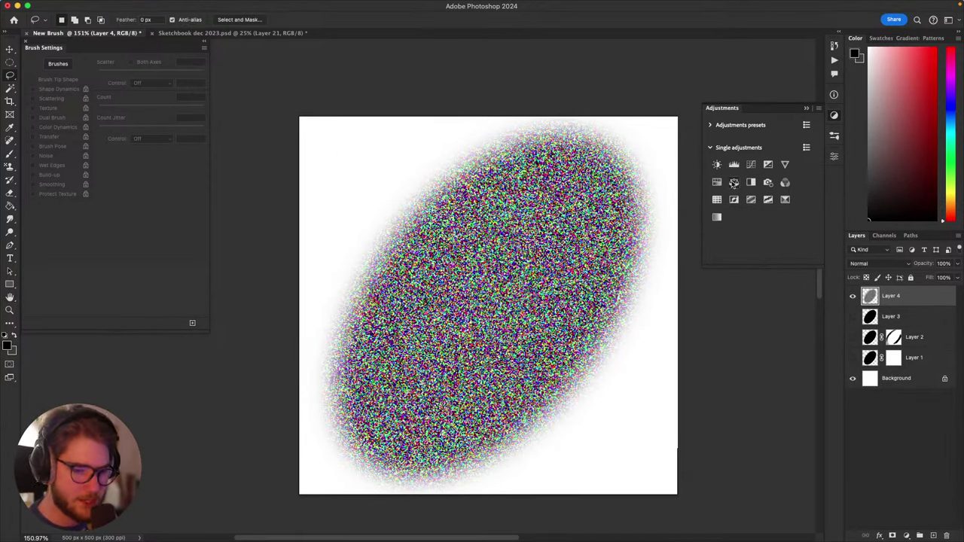
Step: Add a Black & White adjustment layer above the noisy oval and merge it with Layer 4
left_click(751, 182)
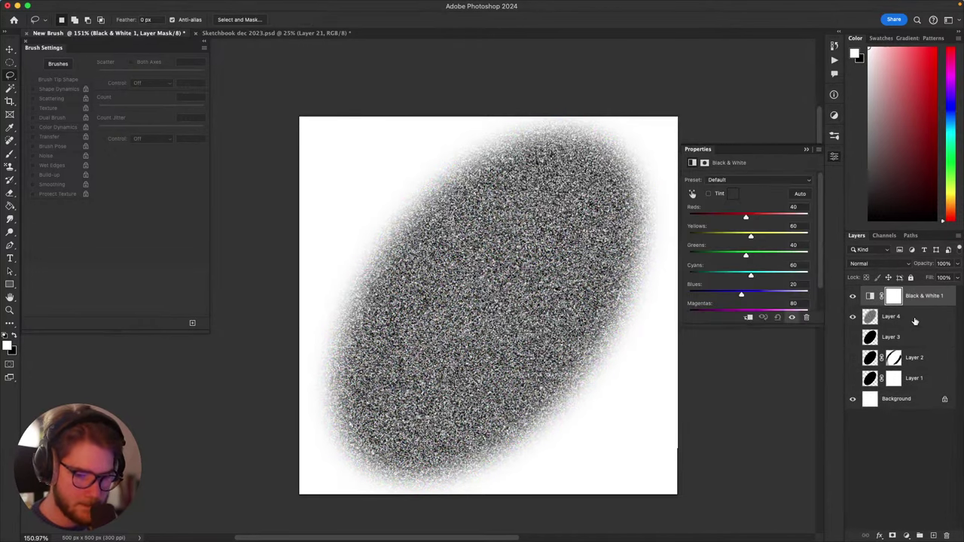
right_click(915, 321)
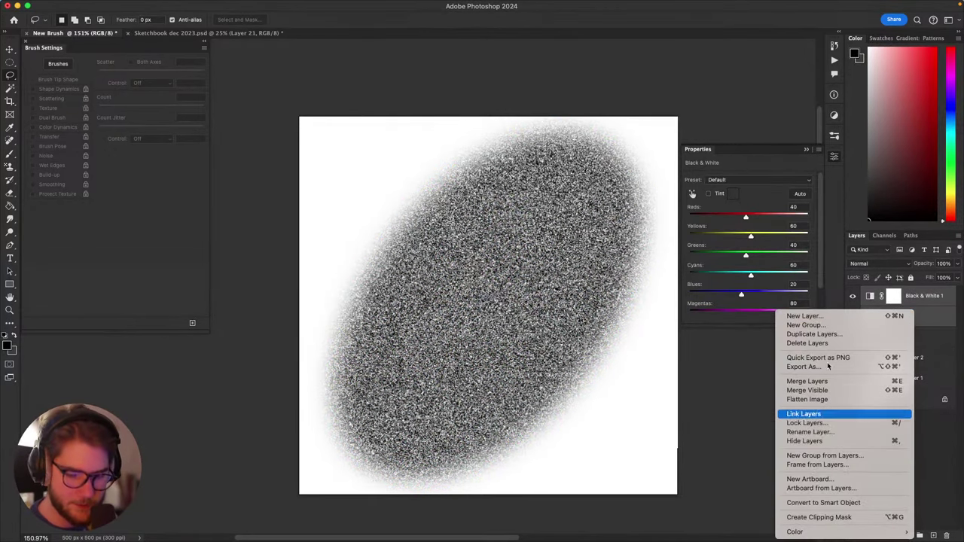
left_click(929, 313)
right_click(909, 317)
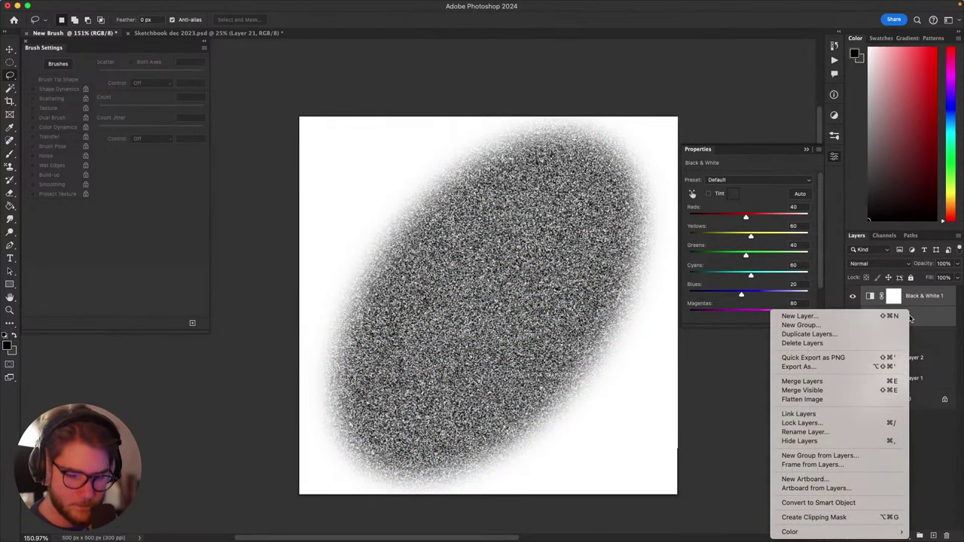
left_click(838, 382)
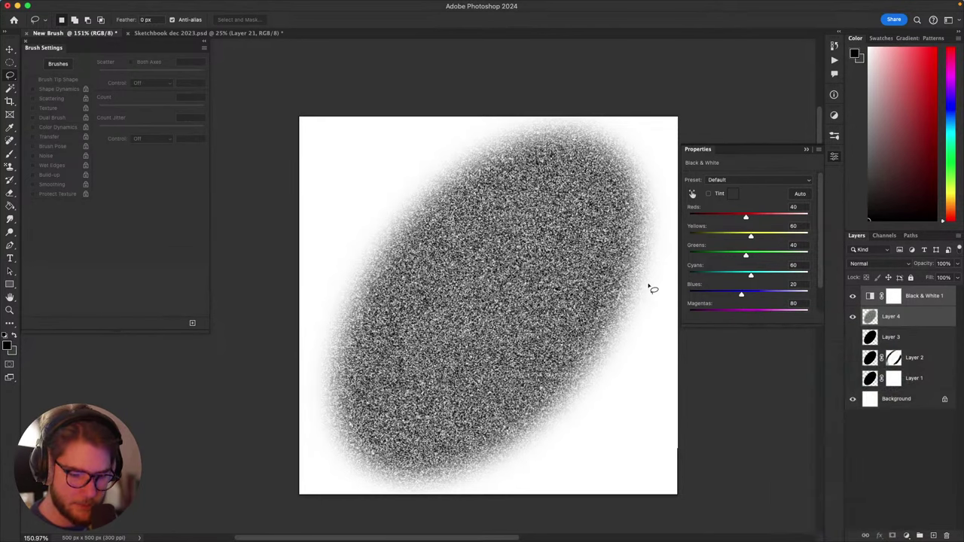
key("ctrl+e")
Step: Define the grainy black-and-white oval as a brush preset named "weird oval"
left_click(203, 48)
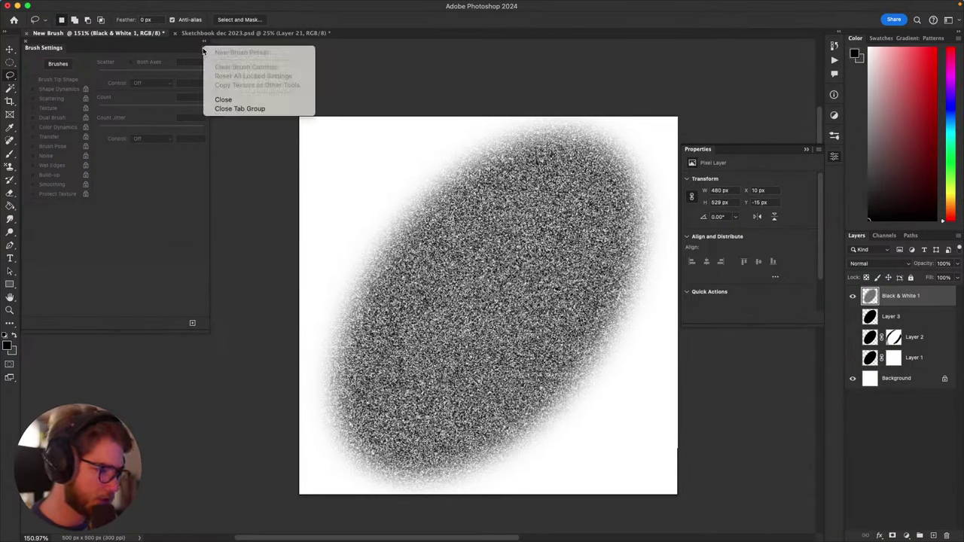
left_click(174, 201)
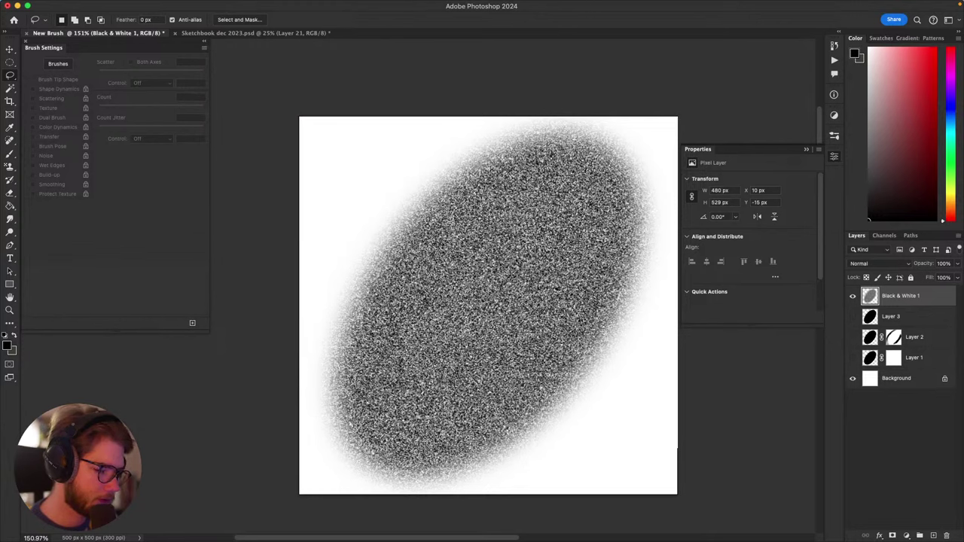
left_click(143, 6)
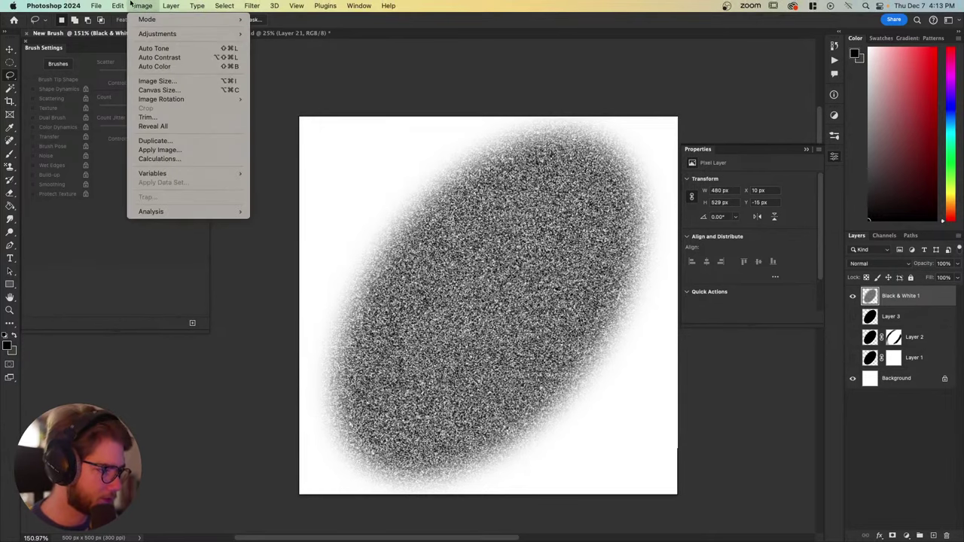
mouse_move(117, 5)
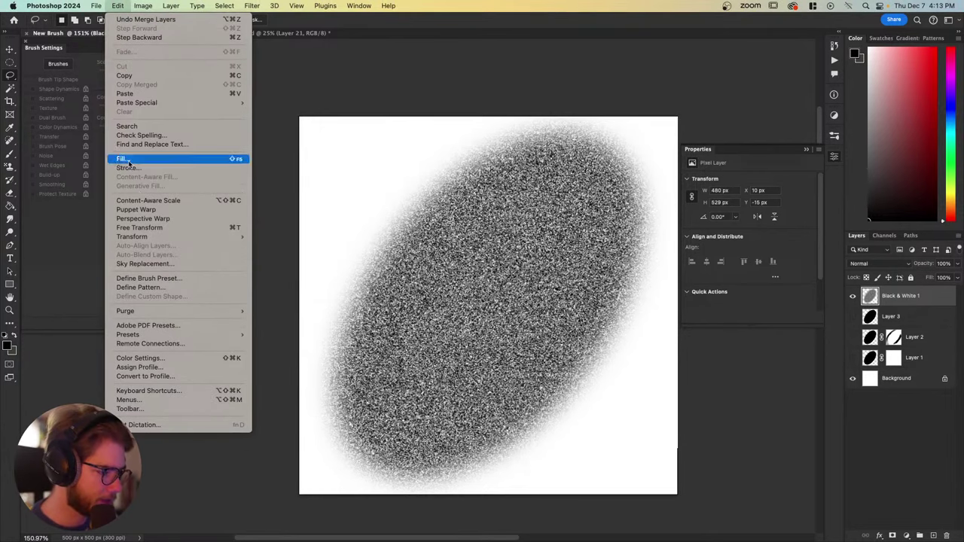
left_click(189, 275)
type("weird oval")
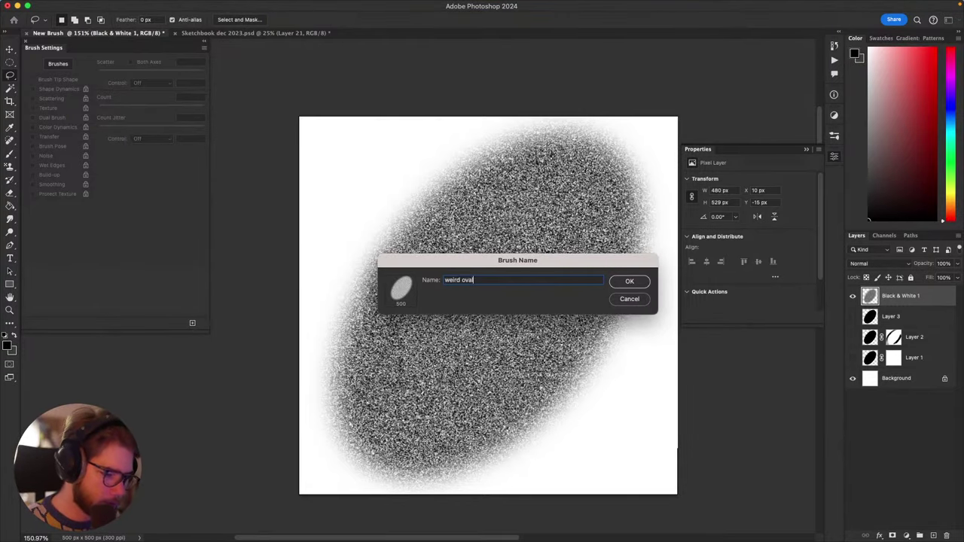
key("Return")
Step: Shrink the weird oval brush to 175 px and return to Sketchbook dec 2023.psd
key("b")
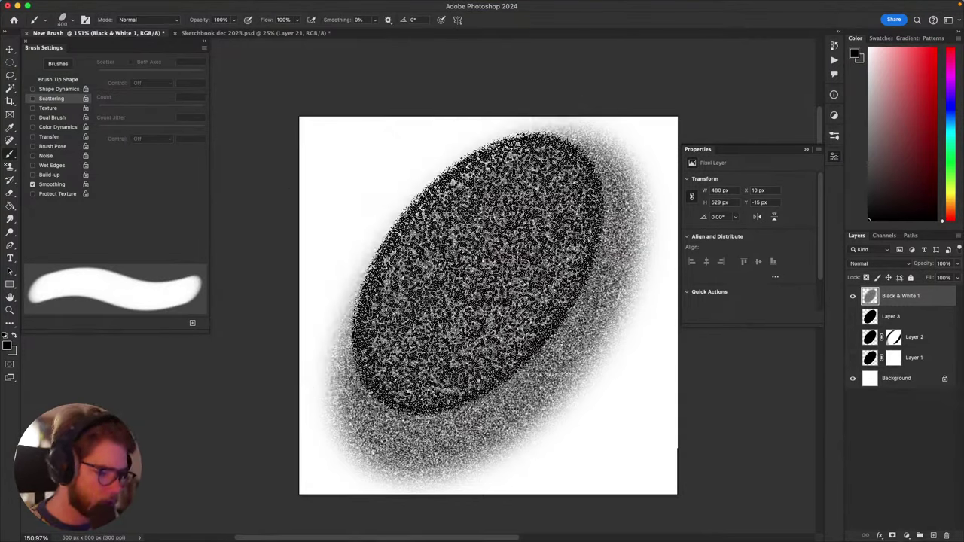
key("bracketleft")
key("bracketleft")
key("bracketleft")
key("bracketleft")
key("bracketleft")
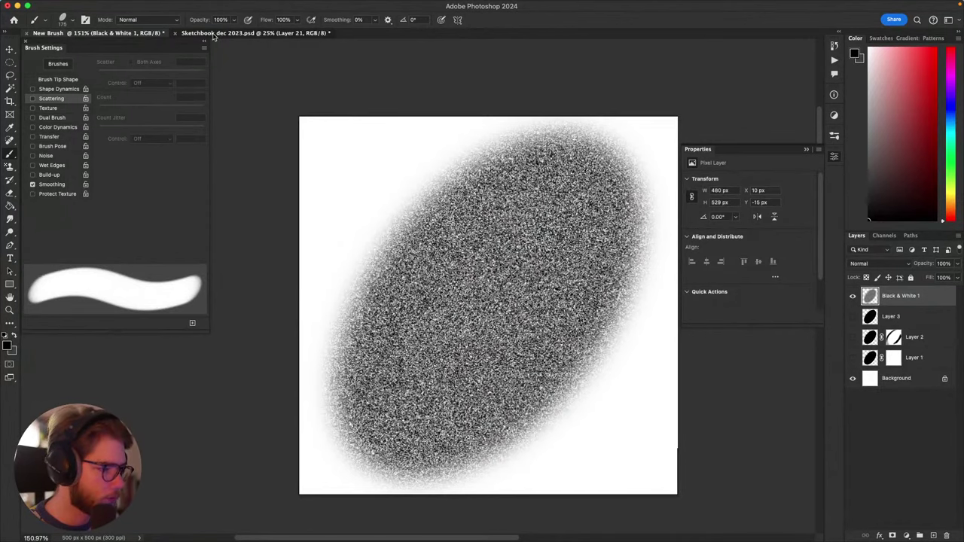
left_click(226, 33)
Step: Try strokes with the weird oval brush beside the character while shrinking it further, and undo the strokes
left_click_drag(612, 285, 563, 365)
key("bracketleft")
key("bracketleft")
key("bracketleft")
key("bracketleft")
key("bracketleft")
left_click_drag(553, 260, 569, 306)
key("super+z")
key("super+z")
key("super+z")
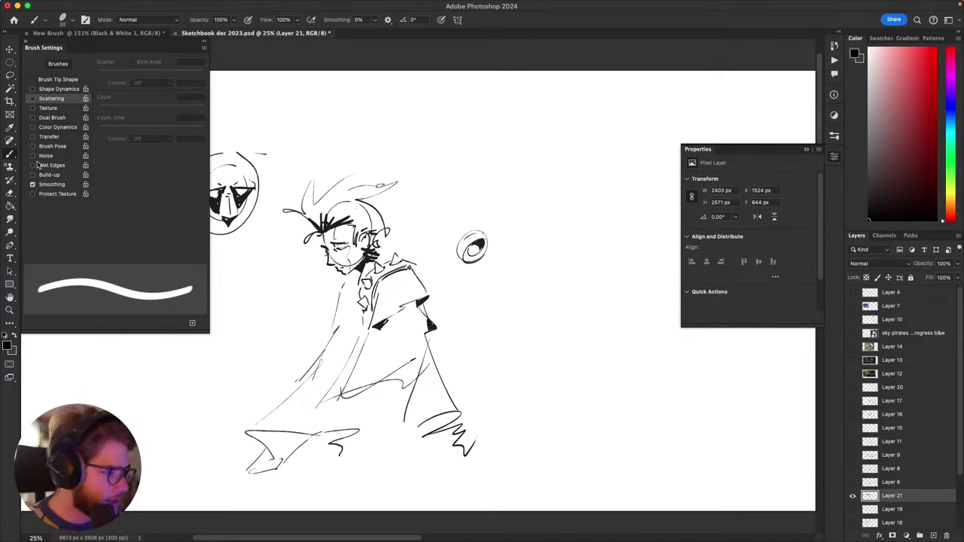
Step: Enable Texture for the brush with a depth of 7%, choose a different grain pattern, and undo a test stroke
left_click(33, 108)
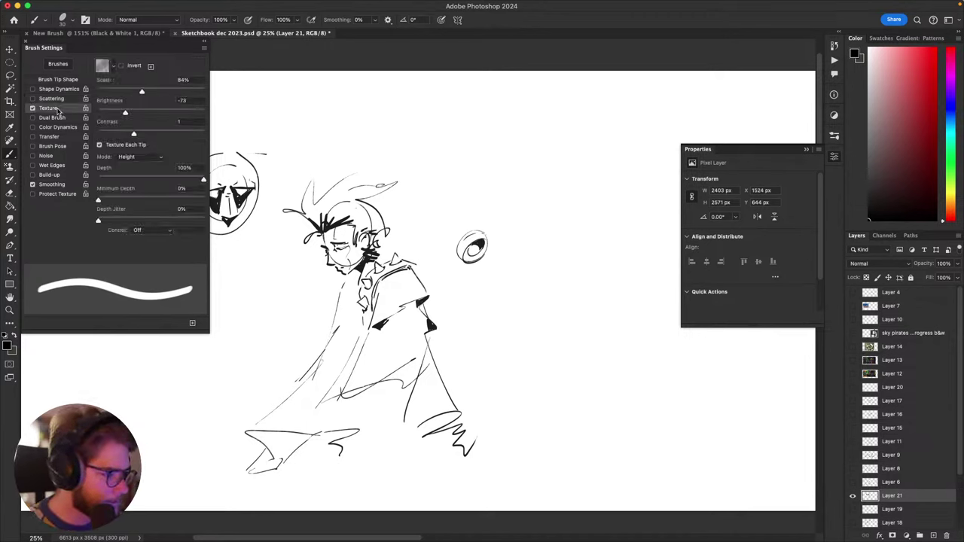
left_click_drag(159, 181, 106, 176)
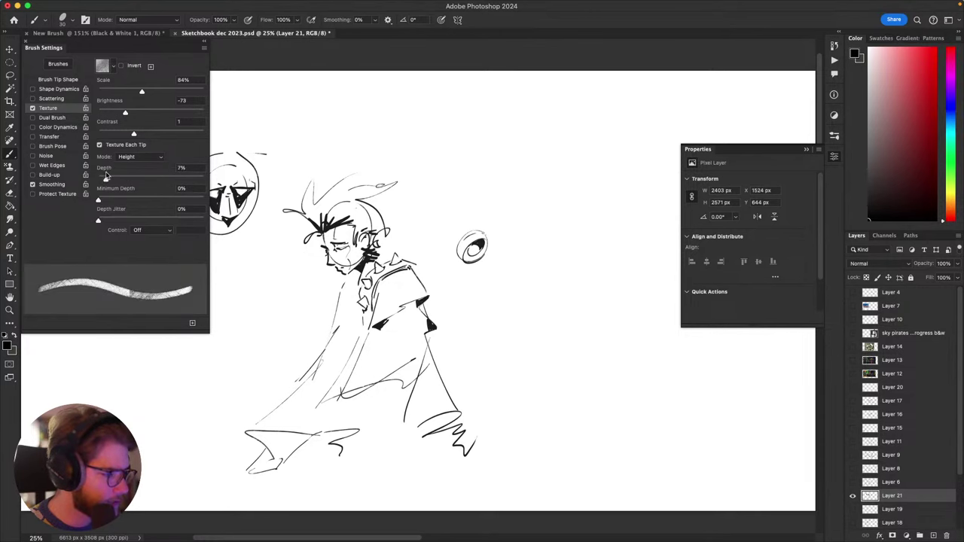
left_click(113, 65)
left_click(69, 145)
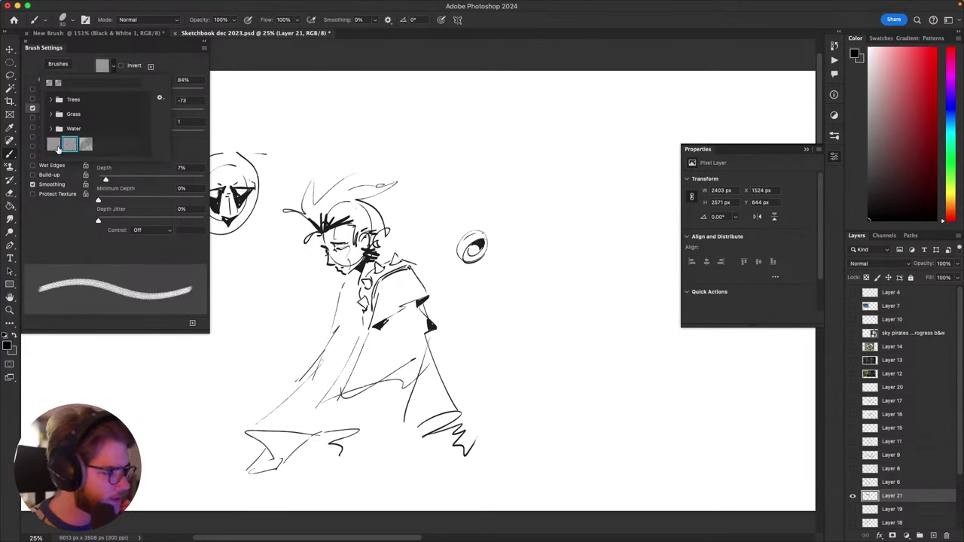
mouse_move(544, 326)
left_mouse_down()
mouse_move(574, 346)
mouse_move(565, 347)
left_mouse_up()
key("super+z")
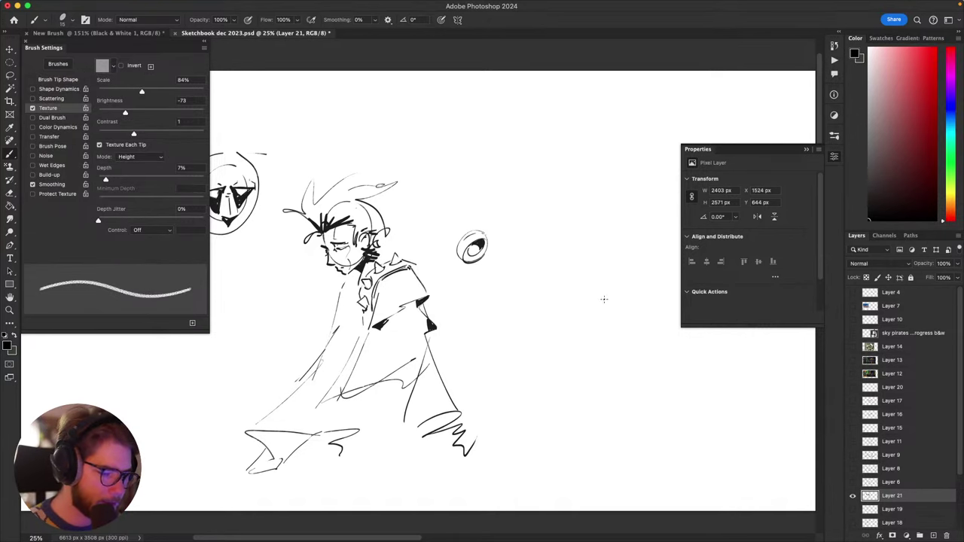
Step: Test the textured brush with strokes in the blank area beside the character while enlarging it to 25 px, undoing the first ones
mouse_move(584, 220)
left_mouse_down()
mouse_move(570, 384)
mouse_move(535, 334)
left_mouse_up()
key("ctrl+z")
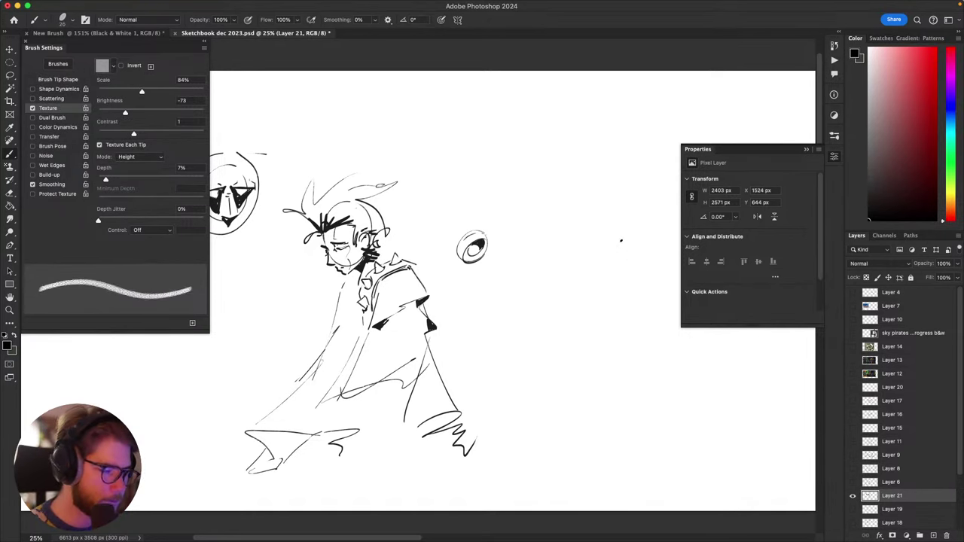
mouse_move(612, 220)
left_mouse_down()
mouse_move(585, 377)
mouse_move(579, 260)
mouse_move(571, 326)
mouse_move(614, 331)
left_mouse_up()
key("super+z")
mouse_move(574, 274)
left_mouse_down()
mouse_move(578, 305)
mouse_move(614, 302)
mouse_move(627, 346)
left_mouse_up()
key("super+equal")
key("ctrl+plus")
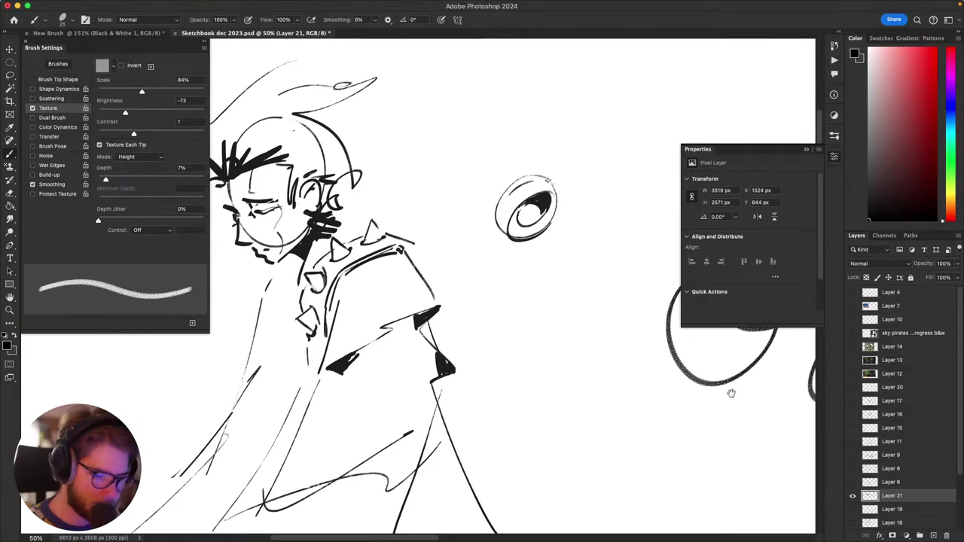
Step: Draw a larger curved test stroke above the loops, enlarge the brush to 175 px for another stroke, and undo both
scroll(618, 317, "right", 5)
mouse_move(505, 175)
left_mouse_down()
mouse_move(570, 297)
mouse_move(552, 285)
left_mouse_up()
key("bracketright")
key("bracketright")
key("bracketright")
key("bracketright")
key("bracketright")
key("bracketright")
key("bracketright")
key("bracketright")
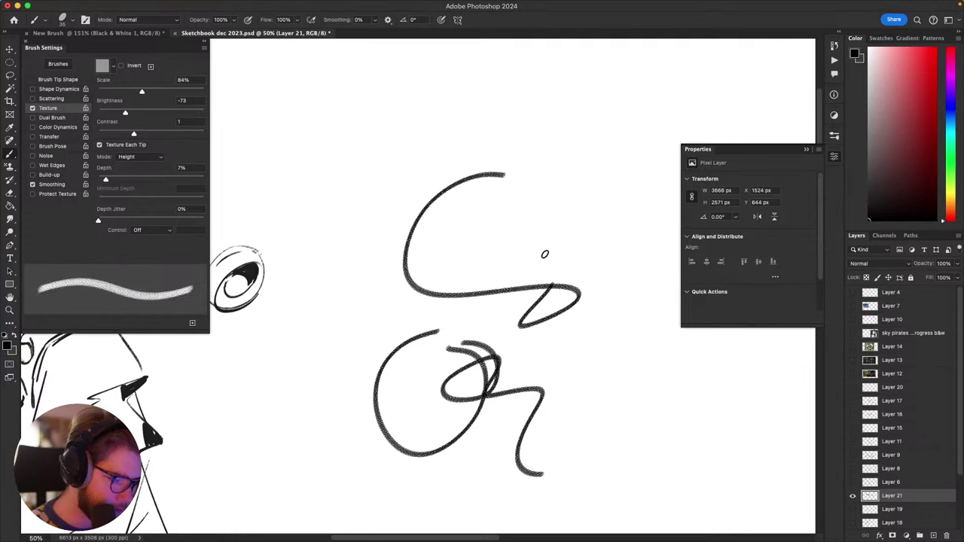
mouse_move(452, 205)
left_mouse_down()
mouse_move(465, 272)
mouse_move(514, 249)
mouse_move(562, 265)
mouse_move(587, 291)
mouse_move(614, 376)
mouse_move(649, 397)
left_mouse_up()
key("ctrl+z")
key("ctrl+z")
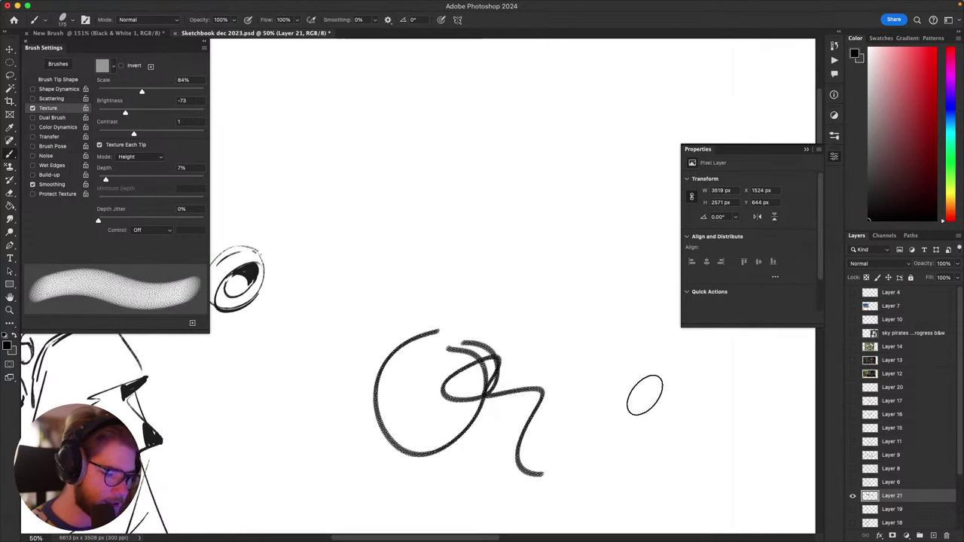
Step: Undo the stroke beside the round loop and shrink the brush from its oversized setting for finer lines
key("ctrl+z")
key("bracketleft")
key("bracketleft")
key("bracketleft")
key("bracketleft")
key("bracketleft")
key("bracketleft")
key("bracketleft")
key("bracketleft")
key("bracketleft")
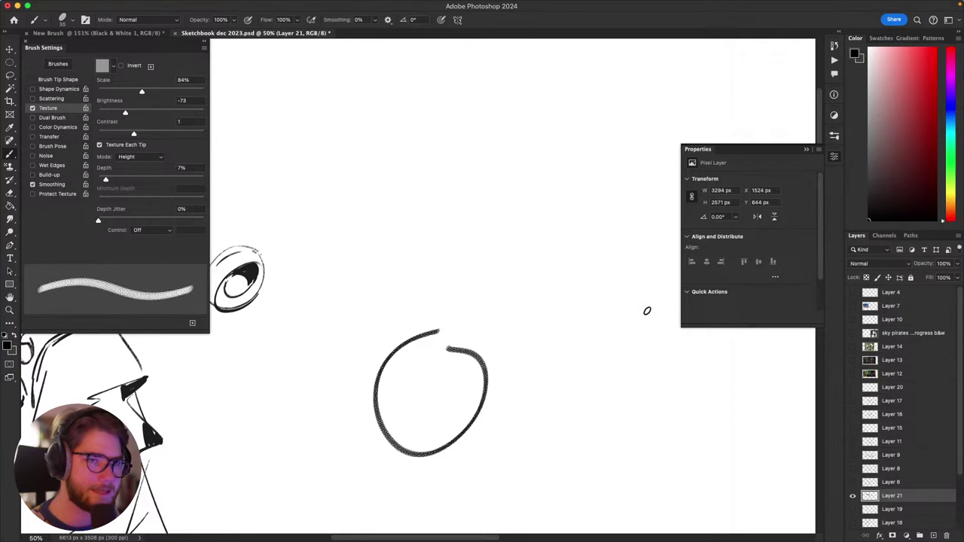
Step: Try further strokes above the round loop while reducing the brush to 10 px, and undo them
left_click_drag(523, 261, 567, 277)
mouse_move(544, 196)
left_mouse_down()
mouse_move(497, 209)
mouse_move(543, 196)
left_mouse_up()
key("super+z")
key("bracketleft")
mouse_move(485, 177)
left_mouse_down()
mouse_move(480, 267)
mouse_move(520, 141)
left_mouse_up()
key("super+z")
key("super+z")
Step: Sketch an oval head with two pointed ears at 10 px and undo it together with the remaining loop
mouse_move(486, 101)
left_mouse_down()
mouse_move(498, 100)
mouse_move(486, 99)
left_mouse_up()
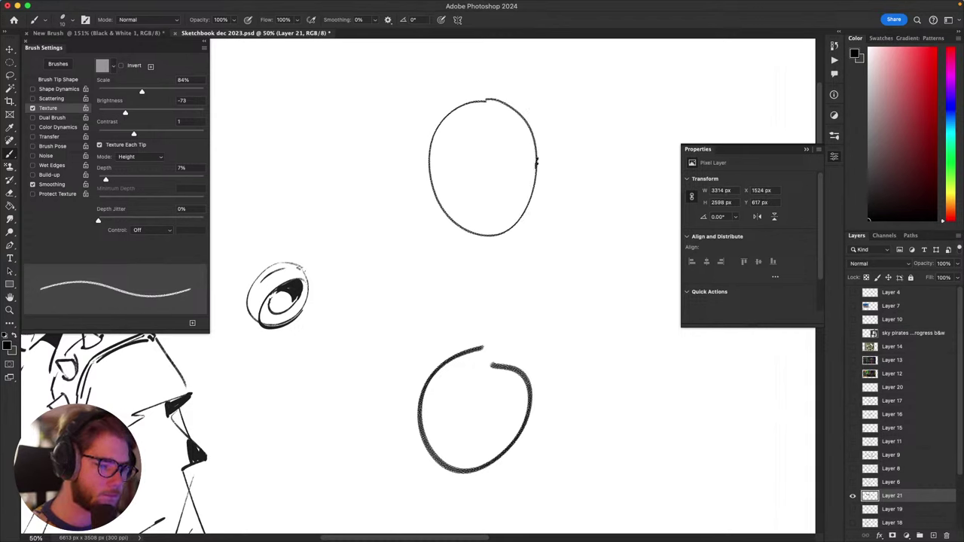
mouse_move(537, 161)
left_mouse_down()
mouse_move(528, 188)
mouse_move(534, 140)
mouse_move(603, 108)
mouse_move(536, 187)
left_mouse_up()
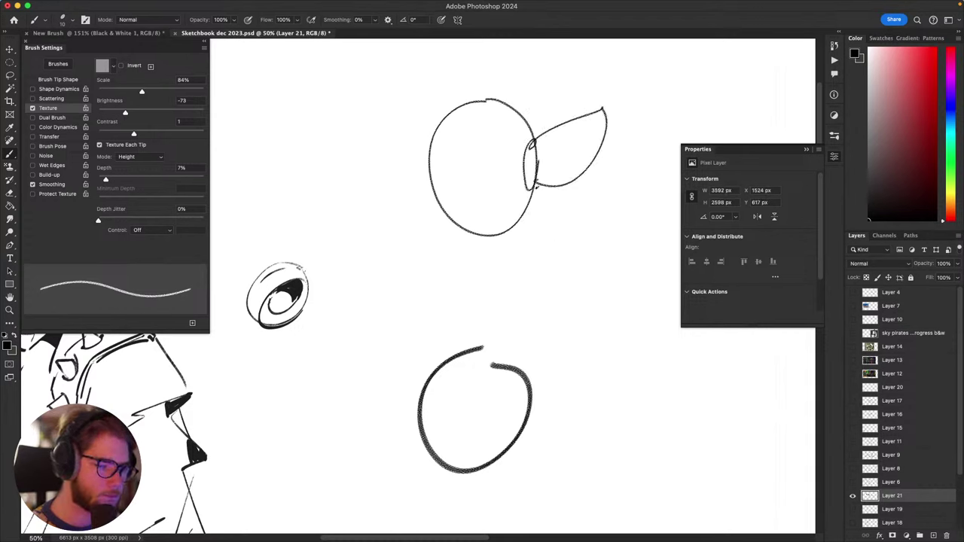
mouse_move(436, 167)
left_mouse_down()
mouse_move(398, 149)
mouse_move(392, 174)
mouse_move(435, 197)
left_mouse_up()
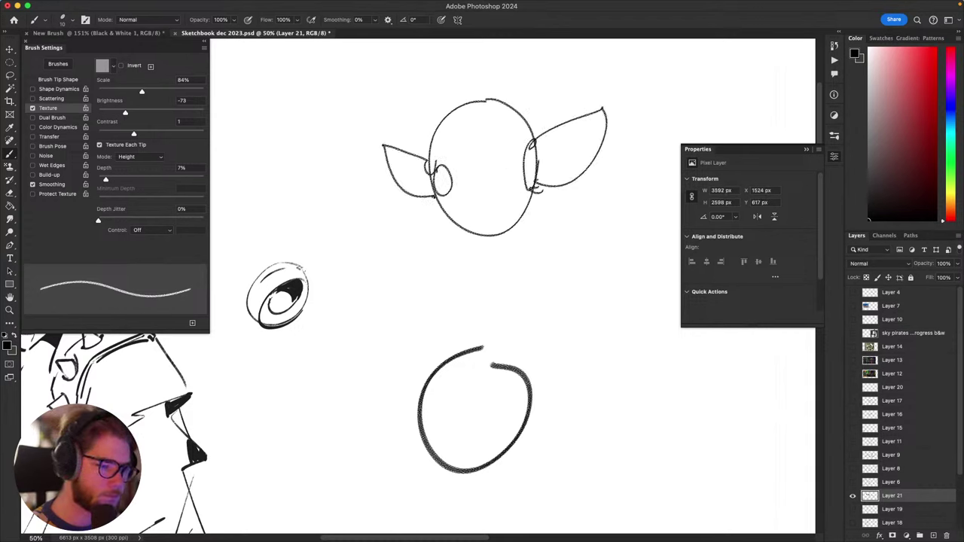
key("super+z")
key("super+z")
key("super+z")
key("super+z")
key("super+z")
key("super+z")
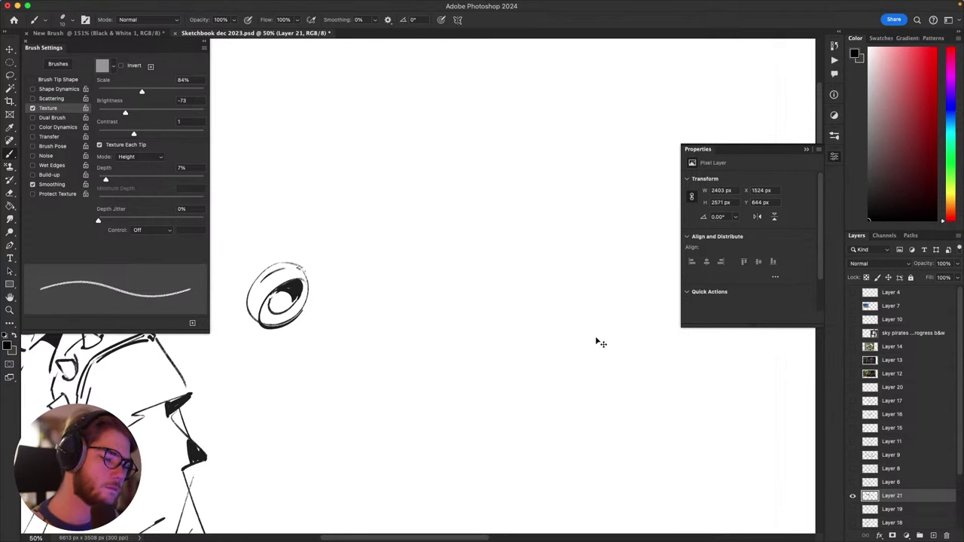
Step: Try strokes around the character's jaw and nearby blank canvas, and undo them
left_click_drag(544, 357, 618, 332)
scroll(603, 362, "up", 2)
scroll(603, 361, "left", 2)
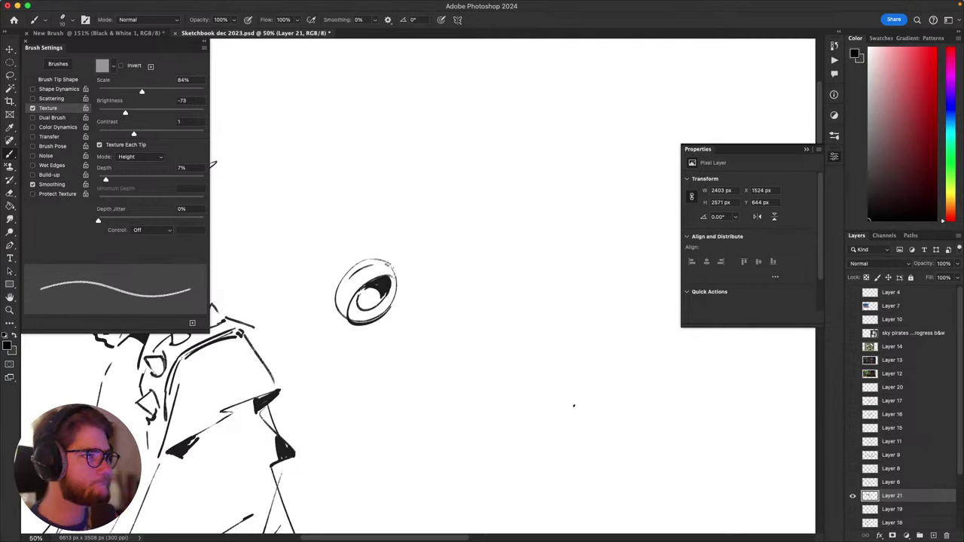
scroll(590, 328, "left", 10)
scroll(603, 391, "down", 3)
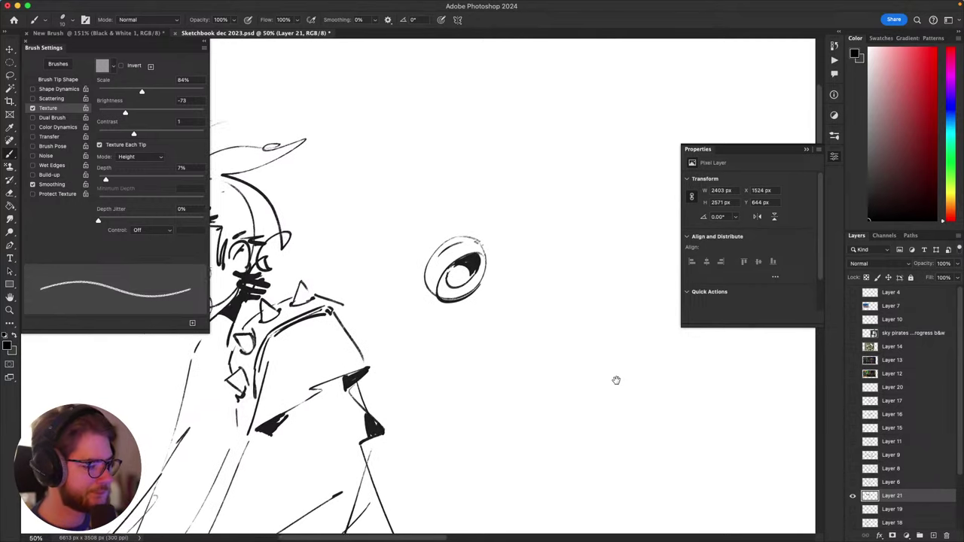
left_click_drag(654, 364, 742, 367)
key("z")
mouse_move(524, 287)
left_mouse_down()
mouse_move(510, 288)
mouse_move(532, 286)
mouse_move(523, 256)
mouse_move(508, 301)
mouse_move(521, 256)
left_mouse_up()
key("b")
key("ctrl+z")
key("ctrl+z")
key("ctrl+z")
key("ctrl+z")
key("ctrl+z")
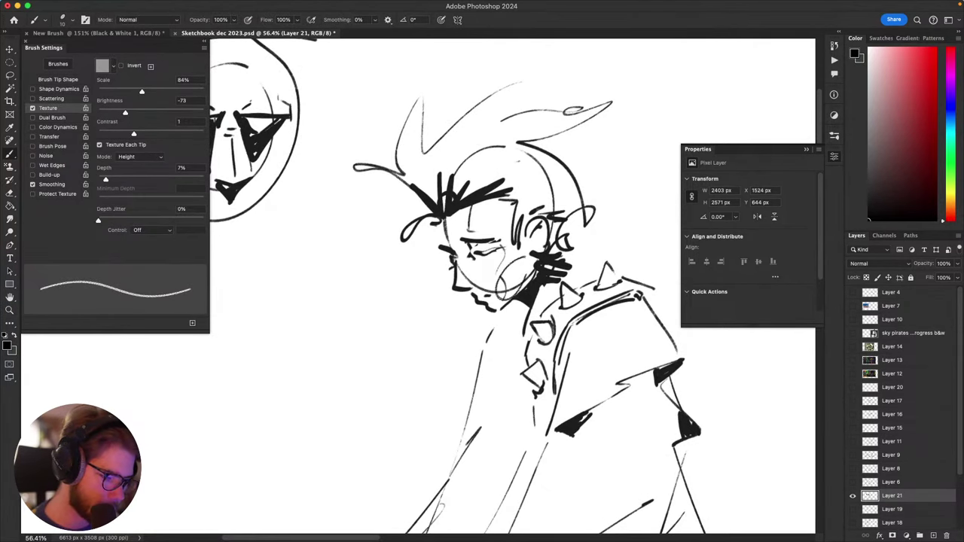
key("ctrl+z")
left_click_drag(536, 304, 414, 382)
mouse_move(488, 293)
left_mouse_down()
mouse_move(599, 263)
mouse_move(627, 341)
left_mouse_up()
key("ctrl+z")
left_click_drag(607, 364, 452, 400)
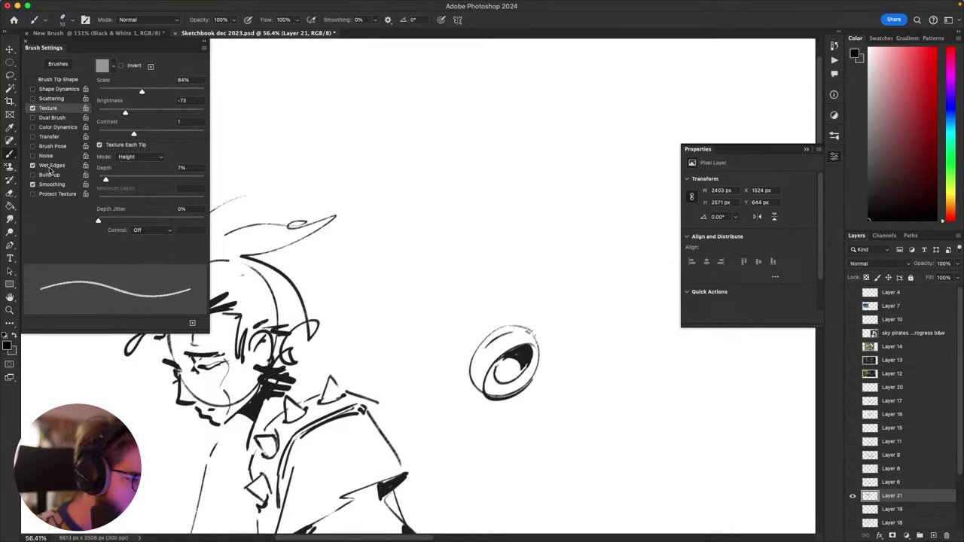
Step: Enable Transfer for the brush, leaving Wet Edges and Build-up off, and undo a looping test stroke
left_click(33, 176)
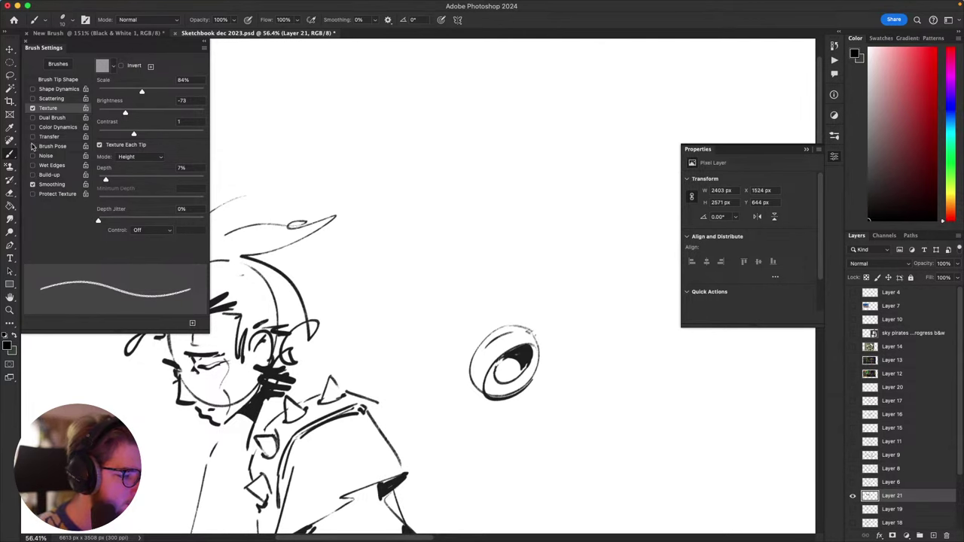
left_click(32, 137)
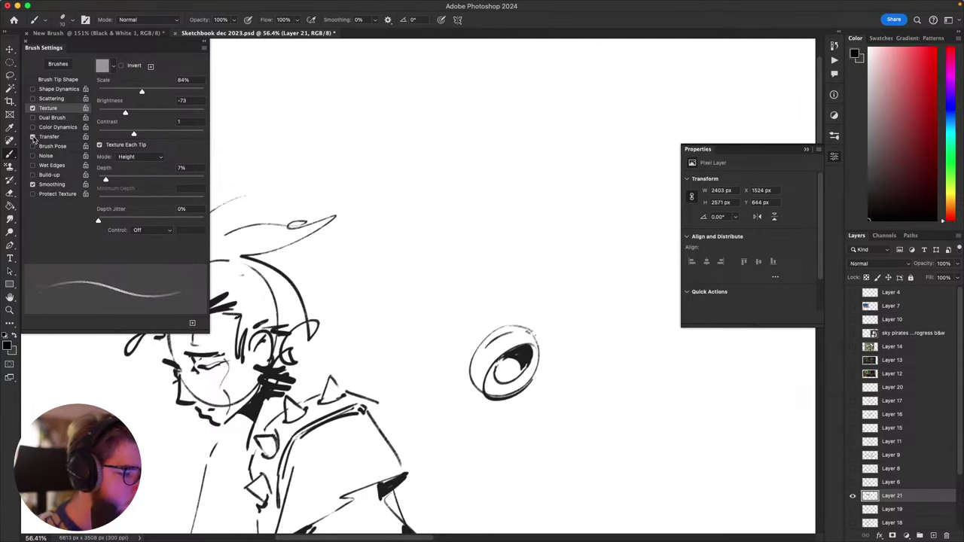
mouse_move(464, 235)
left_mouse_down()
mouse_move(510, 213)
mouse_move(508, 280)
mouse_move(612, 306)
mouse_move(611, 244)
left_mouse_up()
key("super+z")
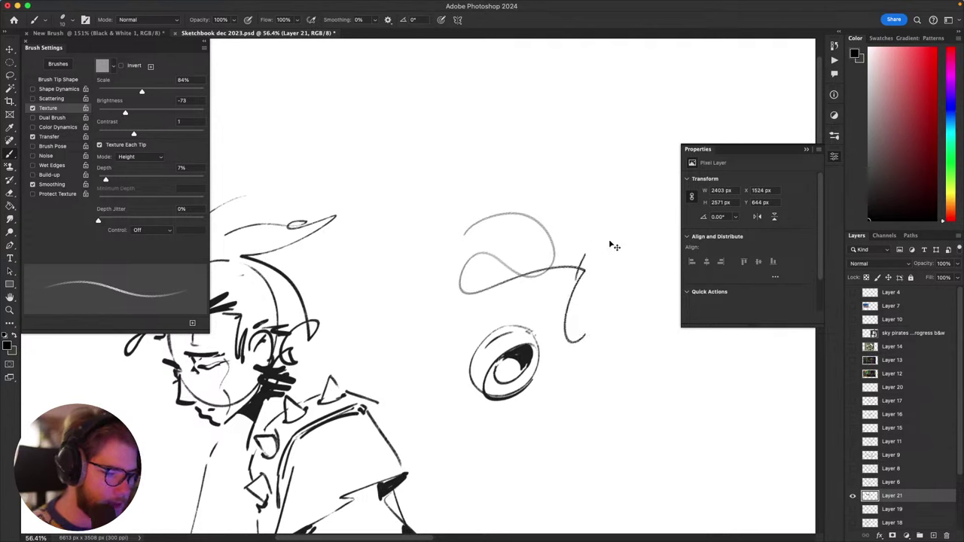
key("ctrl+z")
Step: Draw light and dark pressure loops at 35 px above the small eye sketch and undo them
mouse_move(614, 155)
left_mouse_down()
mouse_move(536, 174)
mouse_move(527, 245)
left_mouse_up()
mouse_move(578, 167)
left_mouse_down()
mouse_move(570, 271)
mouse_move(523, 264)
left_mouse_up()
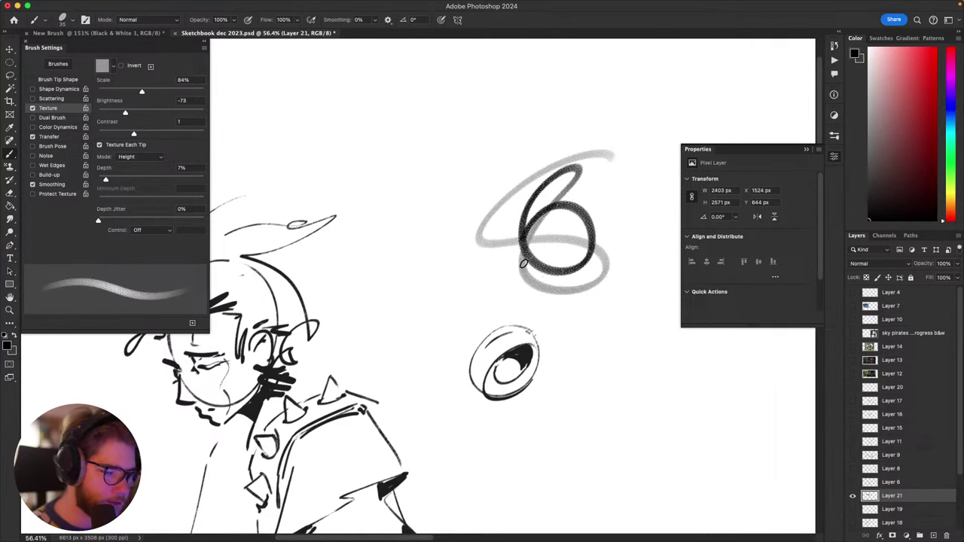
key("ctrl+z")
key("ctrl+z")
mouse_move(565, 132)
left_mouse_down()
mouse_move(538, 140)
mouse_move(523, 192)
mouse_move(548, 204)
mouse_move(498, 278)
mouse_move(624, 327)
mouse_move(569, 436)
mouse_move(634, 342)
mouse_move(639, 157)
mouse_move(599, 232)
left_mouse_up()
key("ctrl+z")
Step: Reduce the brush to 15 px and draw overlapping light and dark circles beside the thick scribbles
mouse_move(556, 100)
left_mouse_down()
mouse_move(550, 213)
mouse_move(468, 159)
left_mouse_up()
key("ctrl+z")
key("bracketleft")
key("bracketleft")
mouse_move(507, 120)
left_mouse_down()
mouse_move(450, 150)
mouse_move(494, 225)
mouse_move(447, 211)
left_mouse_up()
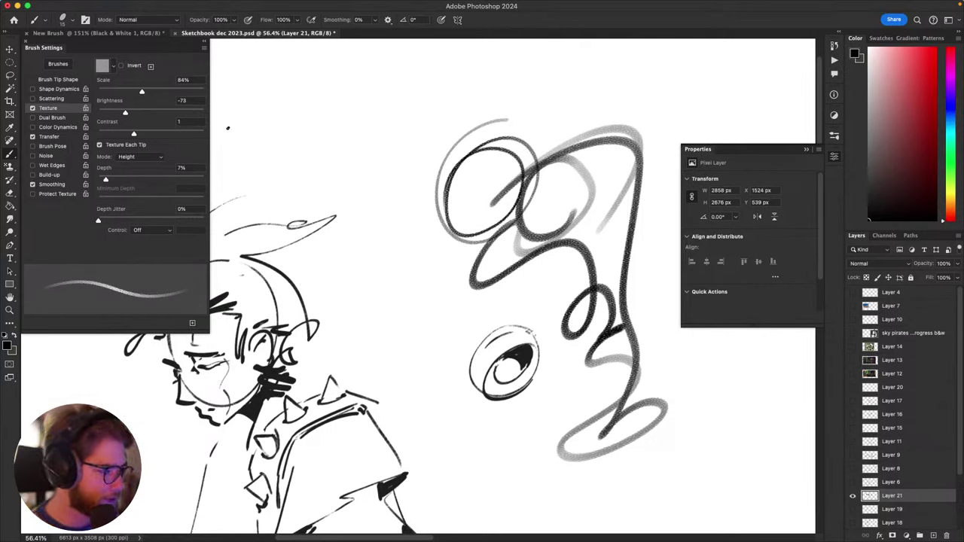
Step: Test a Texture depth of 100% with a winding stroke, undo the stroke, and set the depth to 12%
left_click_drag(112, 177, 212, 178)
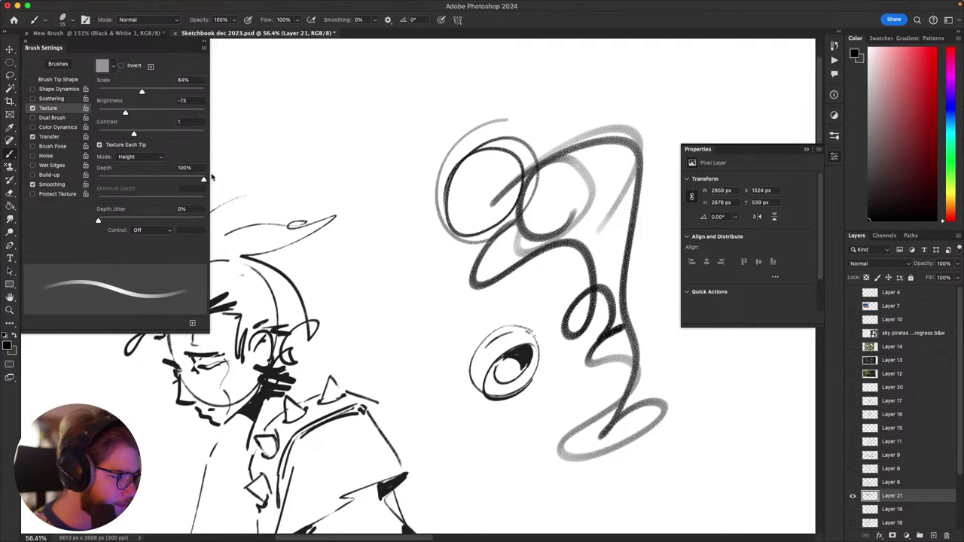
mouse_move(505, 180)
left_mouse_down()
mouse_move(471, 286)
mouse_move(433, 339)
mouse_move(428, 471)
left_mouse_up()
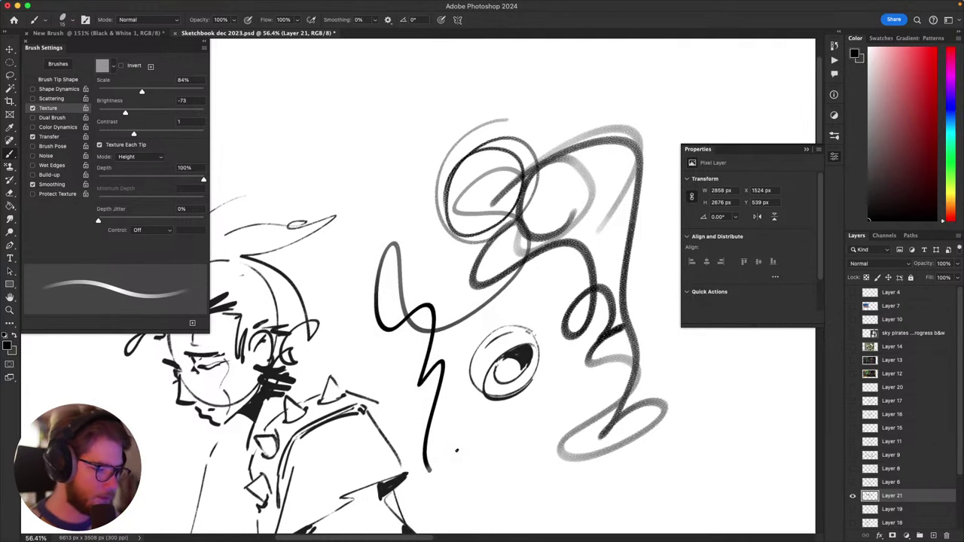
key("super+z")
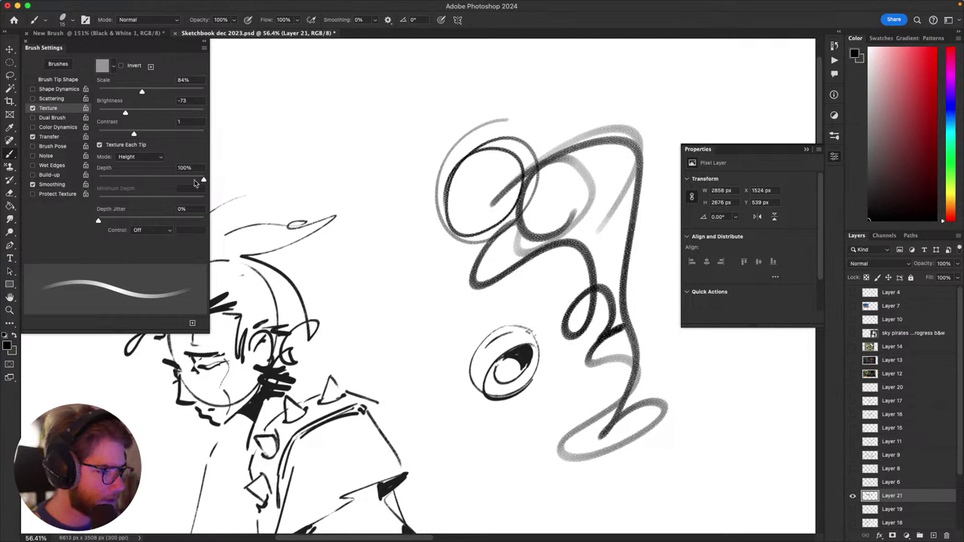
left_click_drag(169, 178, 113, 179)
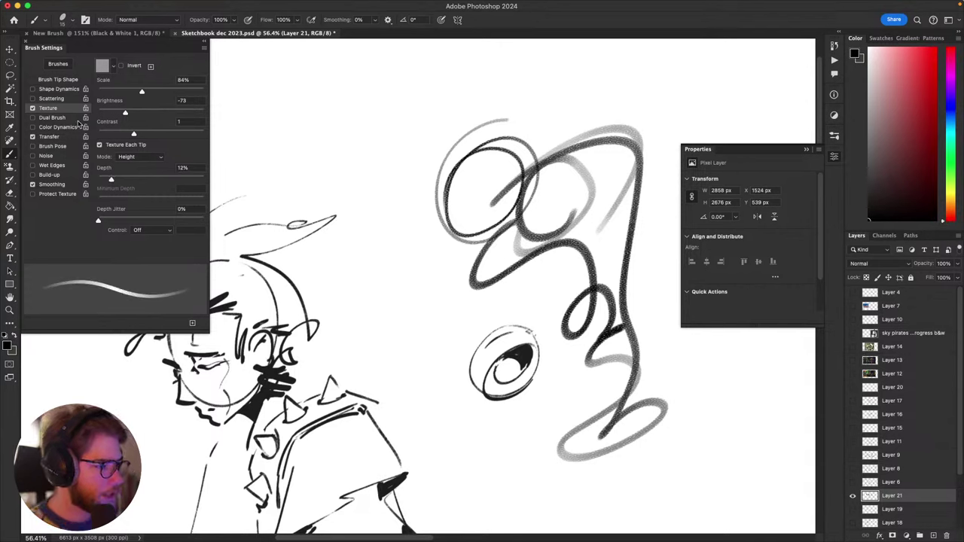
Step: Enable Shape Dynamics with Pen Pressure controlling the size and a minimum diameter of 38%
left_click(60, 91)
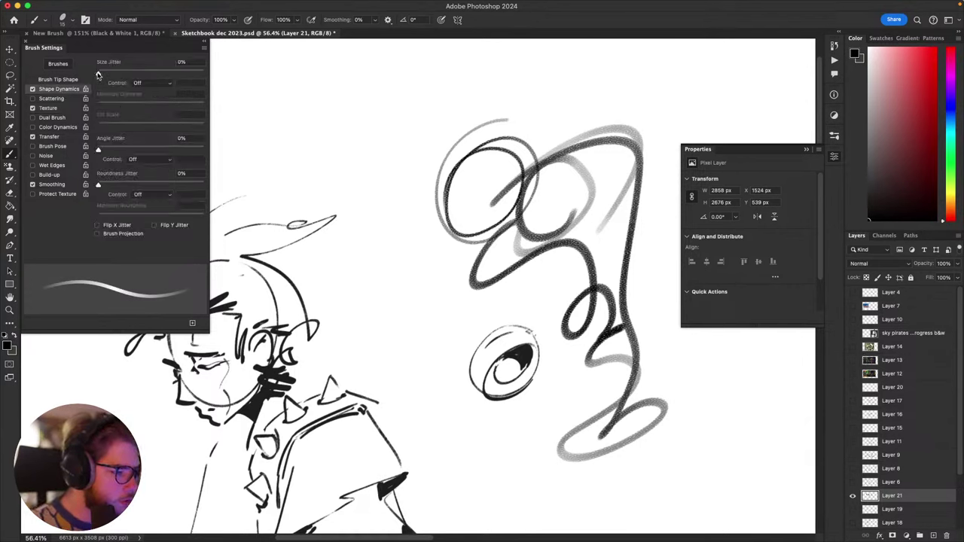
left_click(148, 83)
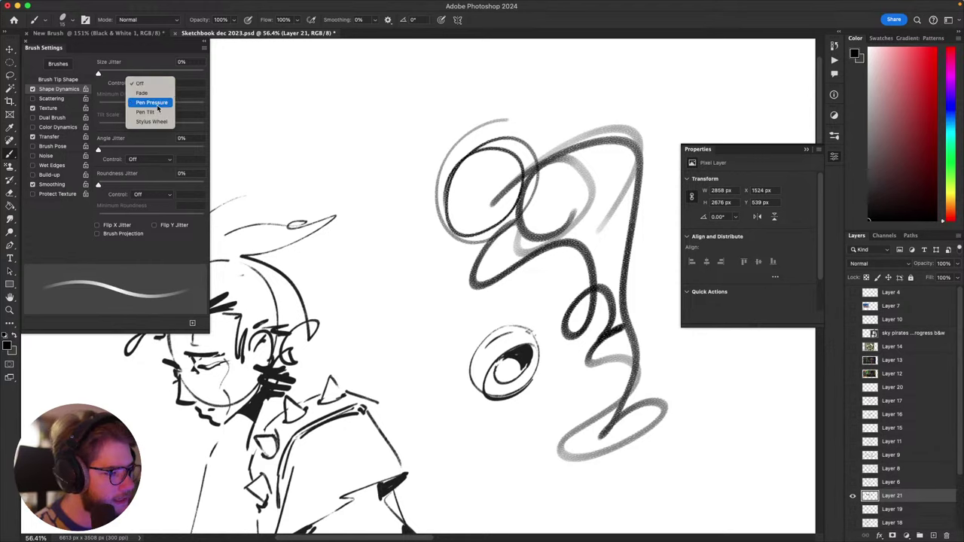
left_click(155, 105)
left_click_drag(97, 106, 139, 107)
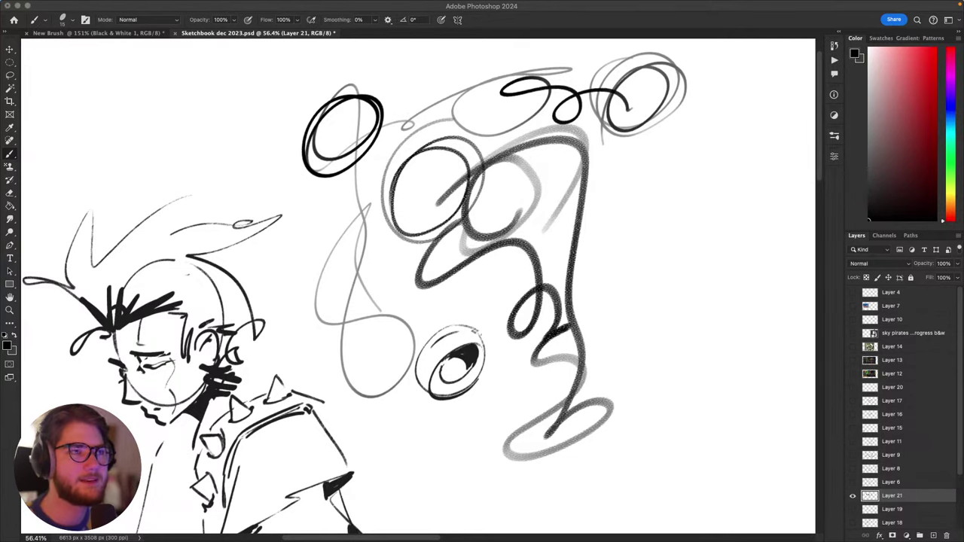
Step: Try pressure-sensitive strokes in the blank area near the scribbles and undo them
left_click(665, 320)
mouse_move(658, 280)
left_mouse_down()
mouse_move(702, 293)
mouse_move(670, 329)
mouse_move(681, 387)
left_mouse_up()
key("super+z")
scroll(680, 387, "left", 10)
scroll(680, 387, "down", 4)
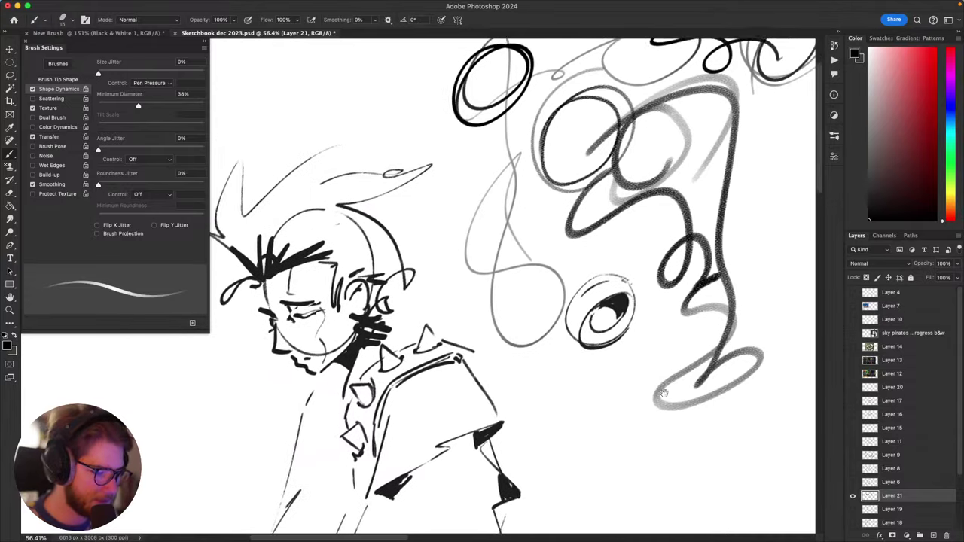
scroll(716, 465, "down", 5)
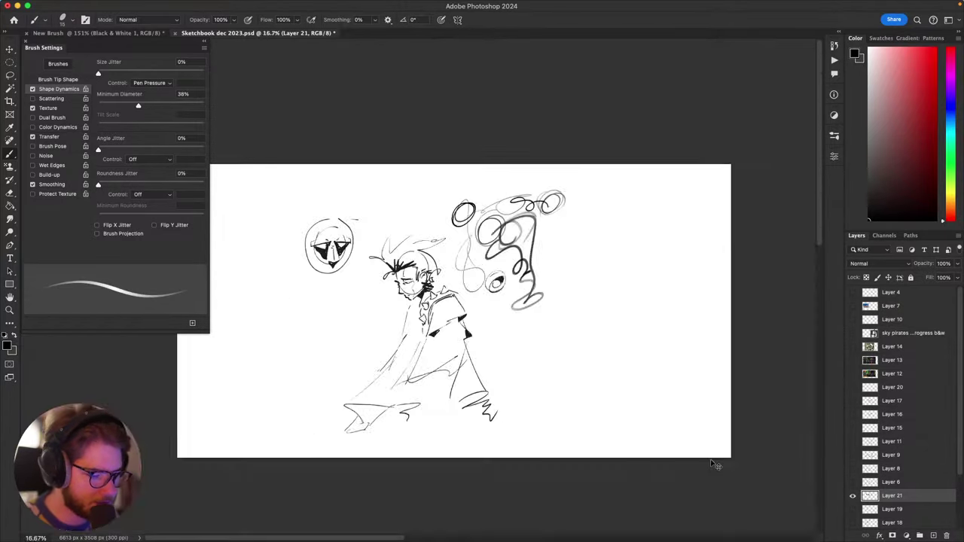
scroll(716, 465, "up", 2)
left_click_drag(669, 307, 674, 273)
mouse_move(622, 355)
left_mouse_down()
mouse_move(723, 293)
mouse_move(716, 282)
mouse_move(649, 365)
mouse_move(616, 355)
left_mouse_up()
key("super+z")
key("super+z")
key("super+z")
Step: Sketch the wavy hem and vertical folds of a cloak below the scribbles, undoing unsatisfactory lines
mouse_move(733, 326)
left_mouse_down()
mouse_move(662, 375)
mouse_move(573, 371)
left_mouse_up()
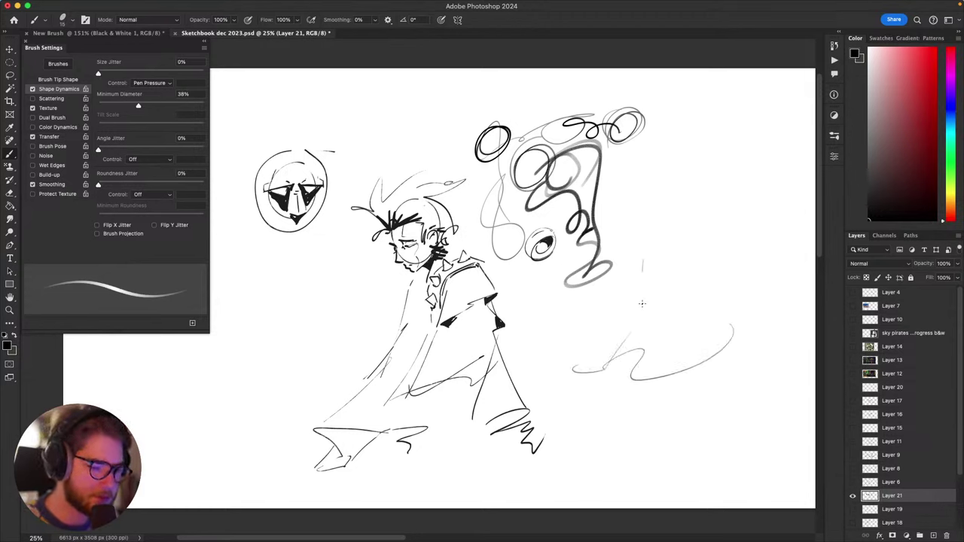
left_click_drag(640, 381, 643, 255)
key("super+z")
left_click_drag(578, 359, 602, 336)
mouse_move(733, 322)
left_mouse_down()
mouse_move(695, 197)
mouse_move(673, 187)
left_mouse_up()
key("super+z")
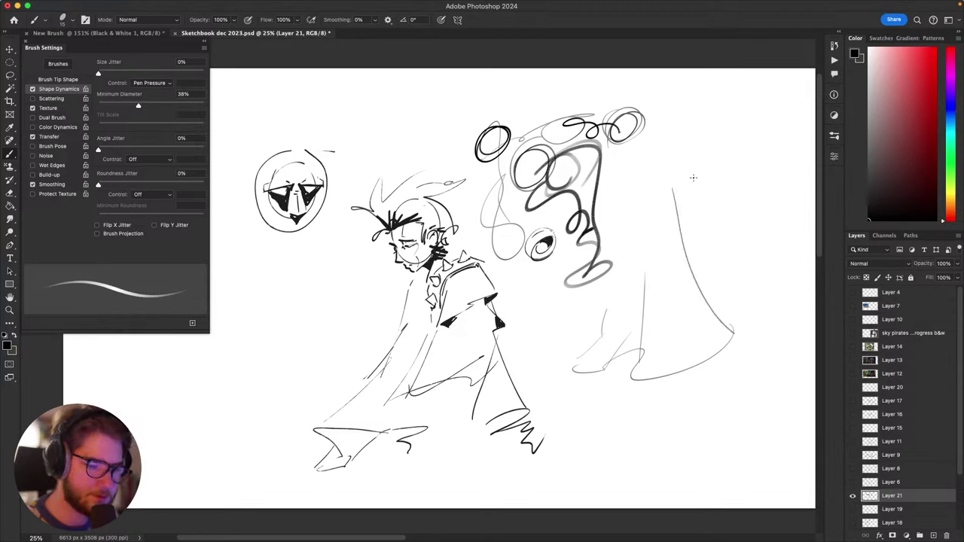
key("super+z")
key("super+z")
Step: Redraw the long outer edge of the cloak, undoing attempts until it curves down into the hem
mouse_move(735, 330)
left_mouse_down()
mouse_move(677, 218)
mouse_move(689, 198)
left_mouse_up()
key("super+z")
key("super+z")
left_click_drag(688, 170, 732, 327)
key("super+z")
left_click_drag(695, 235, 709, 290)
key("super+z")
left_click_drag(689, 178, 696, 232)
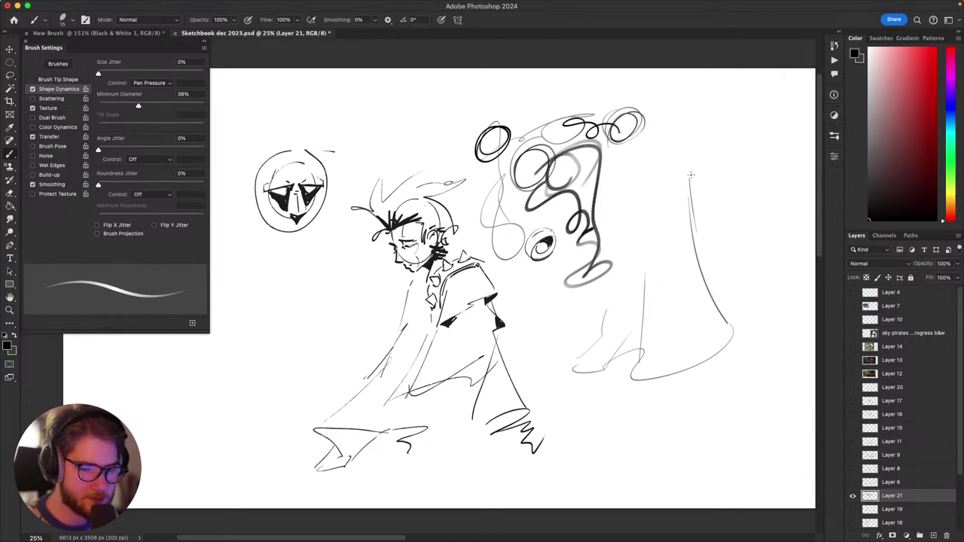
key("super+z")
Step: Sketch the jagged collar and rounded upper outline of the cloak, undoing rejected lines
mouse_move(687, 139)
left_mouse_down()
mouse_move(706, 293)
mouse_move(664, 137)
mouse_move(669, 181)
mouse_move(687, 147)
mouse_move(648, 198)
left_mouse_up()
key("super+z")
key("super+z")
key("super+z")
mouse_move(634, 143)
left_mouse_down()
mouse_move(654, 145)
mouse_move(650, 162)
left_mouse_up()
key("super+z")
left_click_drag(631, 153, 660, 133)
mouse_move(695, 177)
left_mouse_down()
mouse_move(698, 133)
mouse_move(746, 165)
left_mouse_up()
Step: Lasso the cloak, scribbles and small eye sketch beside the character and cut them from the layer
key("l")
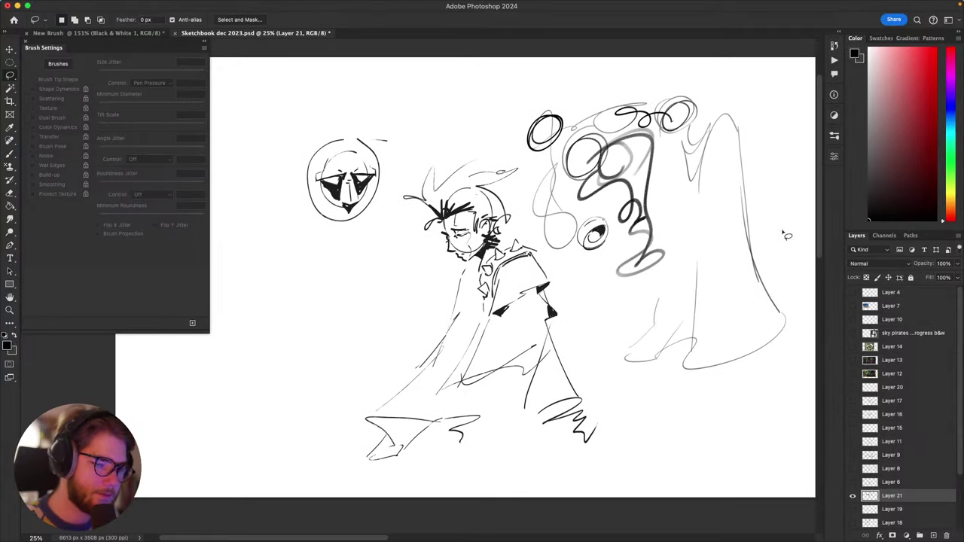
mouse_move(788, 244)
left_mouse_down()
mouse_move(593, 361)
mouse_move(514, 163)
mouse_move(632, 71)
mouse_move(788, 141)
left_mouse_up()
key("super+x")
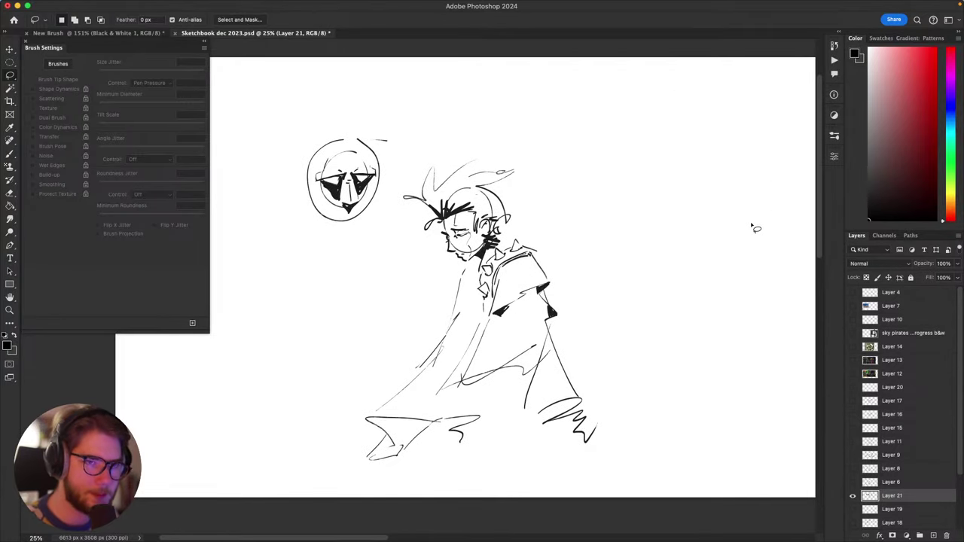
Step: Try brush strokes in the cleared area beside the character and undo them
key("b")
mouse_move(732, 280)
left_mouse_down()
mouse_move(644, 312)
mouse_move(649, 287)
mouse_move(664, 308)
mouse_move(703, 299)
mouse_move(675, 328)
left_mouse_up()
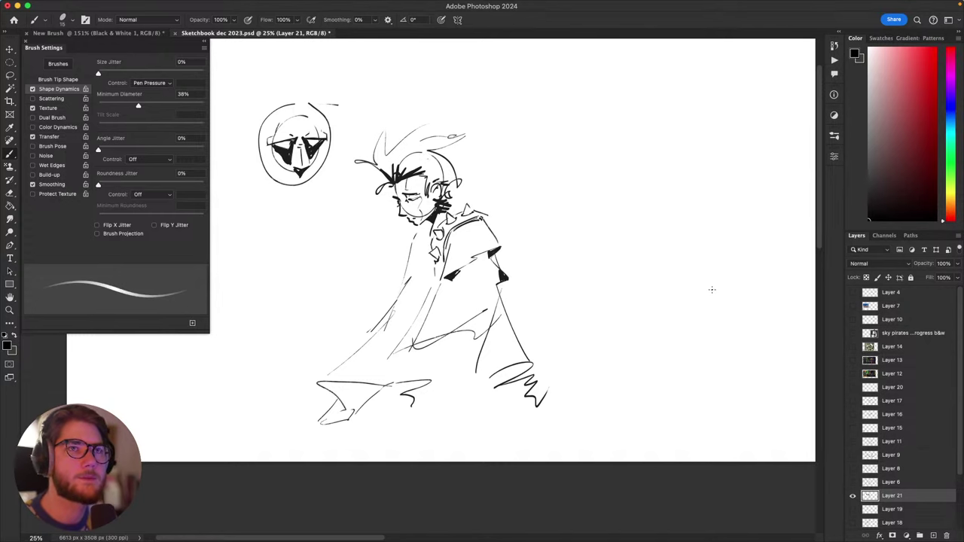
mouse_move(716, 321)
left_mouse_down()
mouse_move(732, 345)
mouse_move(723, 337)
left_mouse_up()
left_click_drag(713, 390, 703, 379)
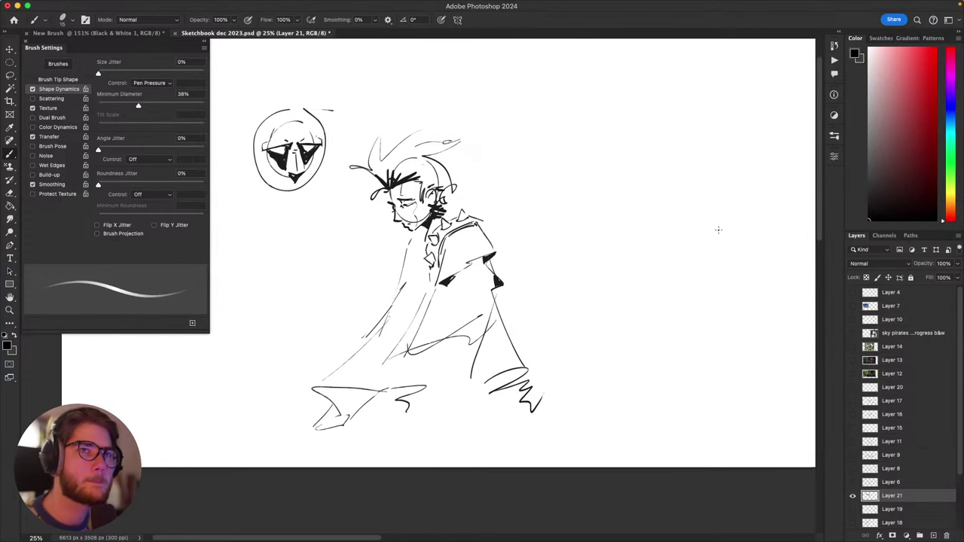
mouse_move(666, 194)
left_mouse_down()
mouse_move(597, 296)
mouse_move(677, 198)
mouse_move(613, 170)
mouse_move(622, 220)
mouse_move(633, 141)
mouse_move(667, 185)
mouse_move(675, 294)
mouse_move(612, 366)
left_mouse_up()
key("super+z")
key("g")
key("b")
key("super+z")
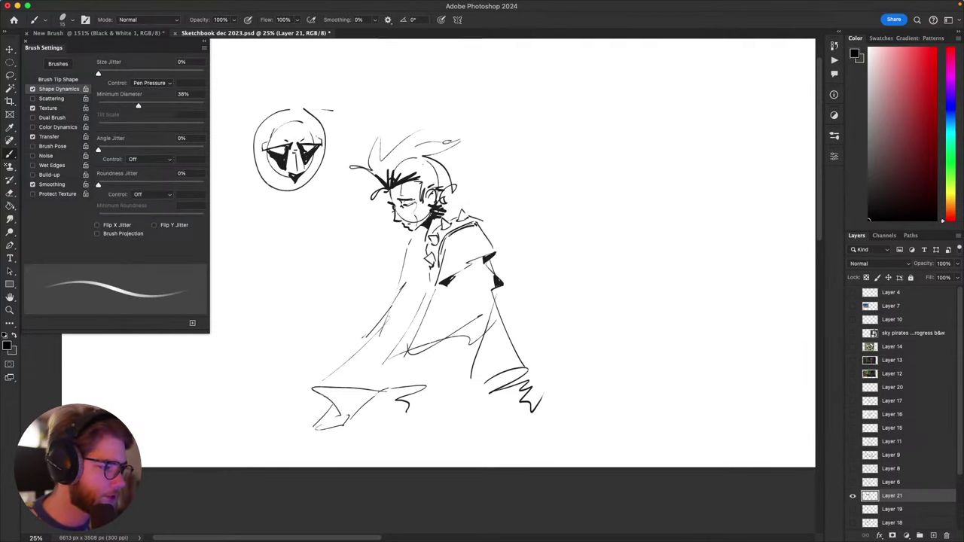
Step: Set the Transfer opacity minimum to 40% and test it with a stroke beside the character, undoing the stroke
left_click(69, 138)
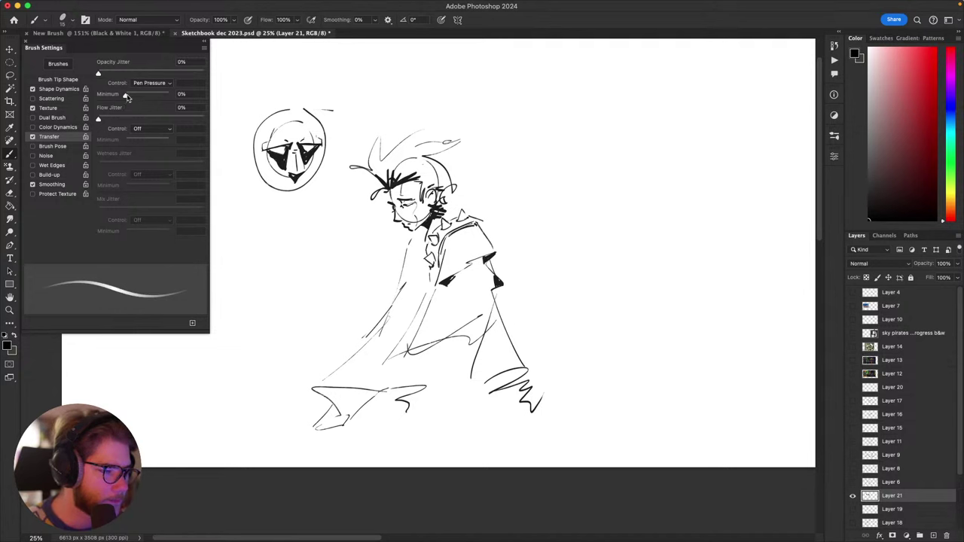
left_click_drag(125, 96, 144, 100)
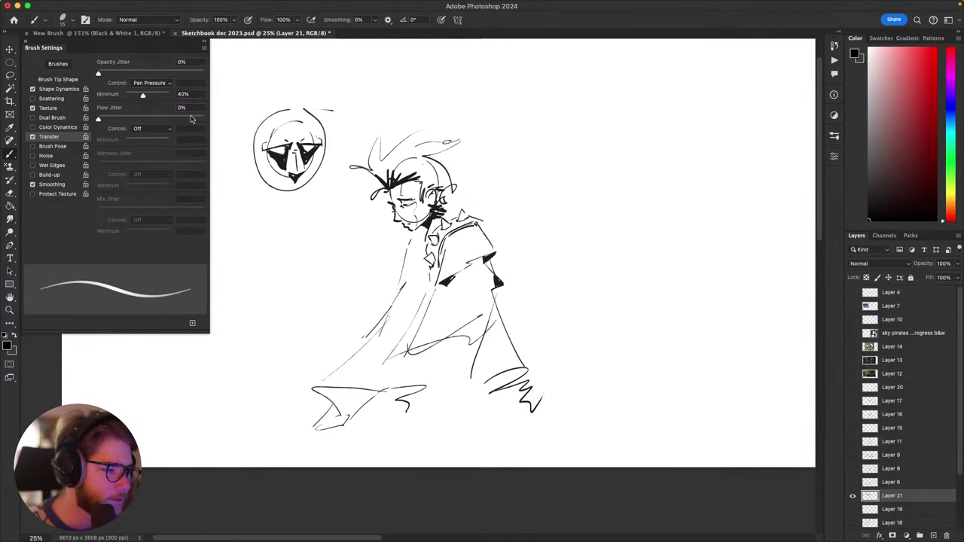
mouse_move(634, 201)
left_mouse_down()
mouse_move(672, 254)
mouse_move(551, 191)
mouse_move(669, 254)
mouse_move(655, 358)
mouse_move(607, 377)
left_mouse_up()
key("super+z")
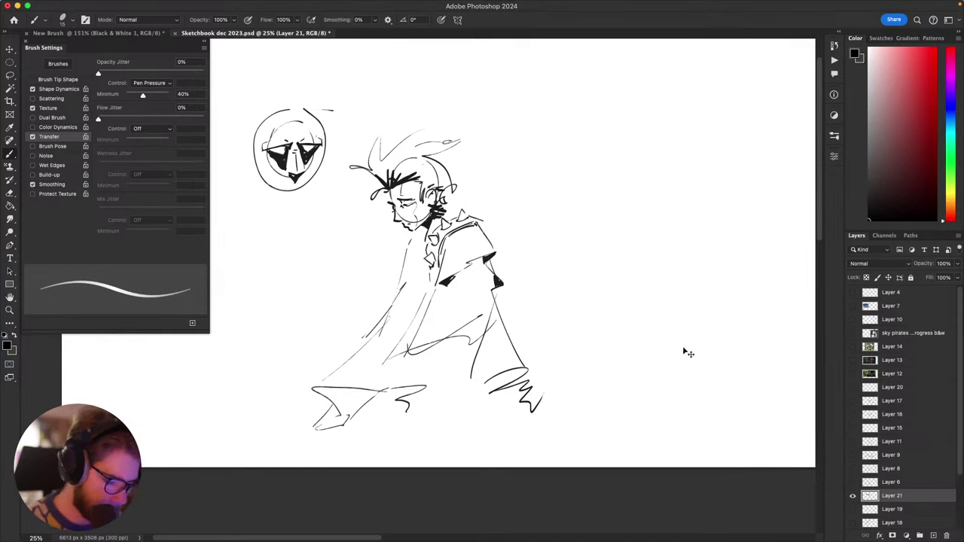
Step: Enlarge the brush and sketch a tall oval in the blank area beside the character, undoing rejected attempts
key("super+equal")
key("bracketright")
key("bracketright")
key("bracketright")
left_click_drag(683, 249, 622, 304)
mouse_move(648, 134)
left_mouse_down()
mouse_move(649, 276)
mouse_move(637, 126)
mouse_move(665, 140)
mouse_move(631, 125)
mouse_move(657, 120)
mouse_move(603, 115)
left_mouse_up()
key("super+z")
key("super+z")
key("super+z")
mouse_move(648, 136)
left_mouse_down()
mouse_move(570, 193)
mouse_move(654, 142)
mouse_move(676, 176)
mouse_move(559, 214)
left_mouse_up()
key("super+z")
key("super+z")
mouse_move(643, 130)
left_mouse_down()
mouse_move(568, 154)
mouse_move(655, 127)
mouse_move(556, 219)
left_mouse_up()
key("super+z")
Step: Replace the tilted ellipse with a flatter one across the middle of the oval and hide the brush settings
left_click_drag(602, 197, 508, 233)
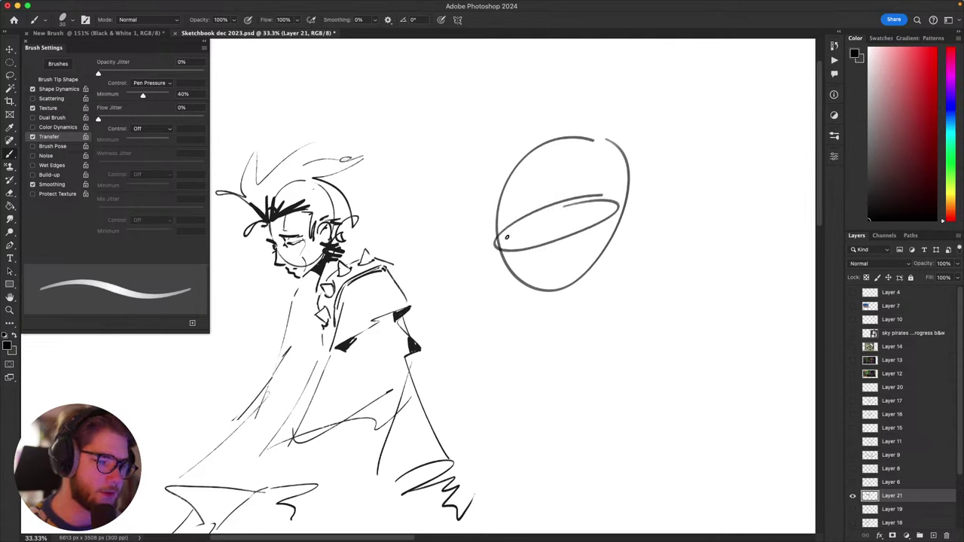
key("super+z")
left_click_drag(587, 191, 624, 200)
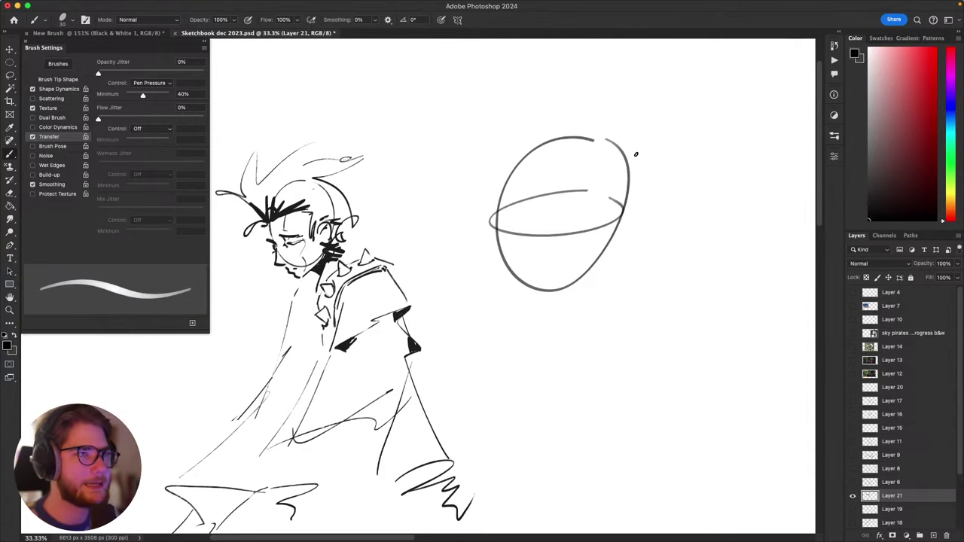
key("F5")
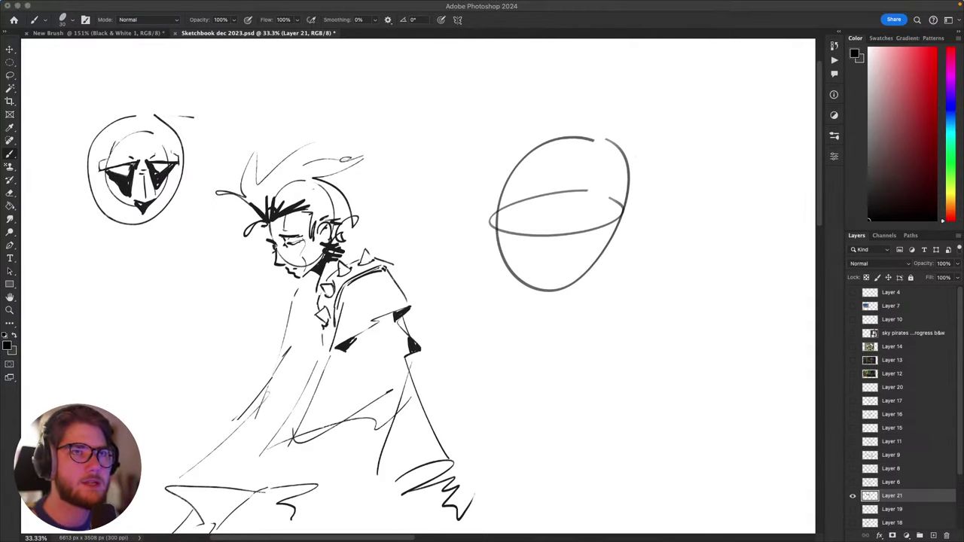
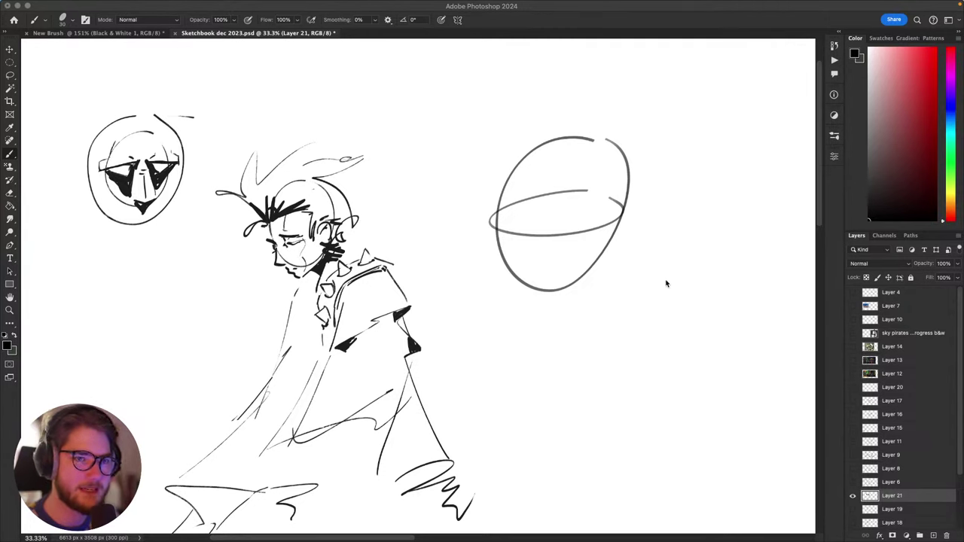
Step: Show the brush settings and scribble a light-to-heavy pressure test below the oval, undoing the extra loops
key("F5")
mouse_move(605, 272)
left_mouse_down()
mouse_move(637, 333)
mouse_move(581, 284)
mouse_move(638, 411)
mouse_move(673, 461)
left_mouse_up()
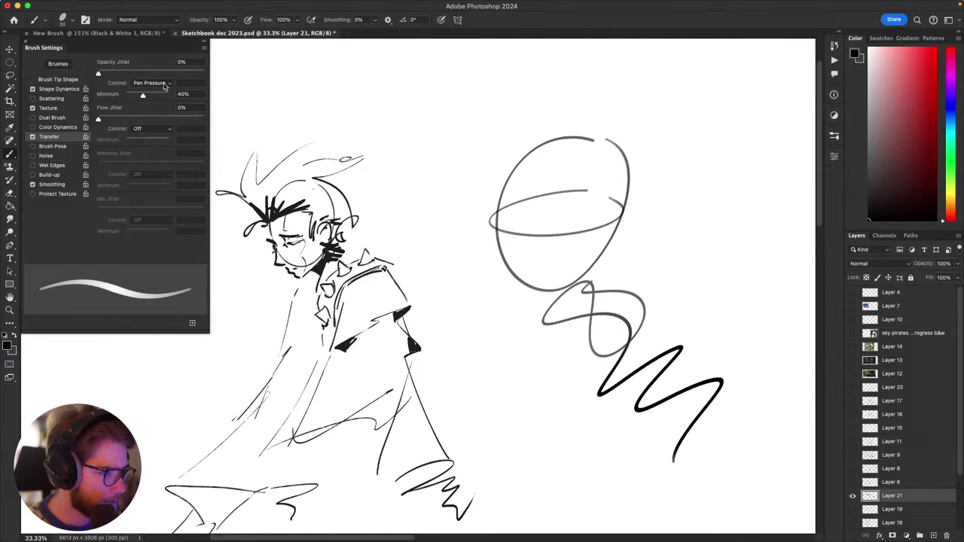
mouse_move(712, 224)
left_mouse_down()
mouse_move(685, 243)
mouse_move(585, 434)
mouse_move(689, 430)
left_mouse_up()
key("super+z")
mouse_move(597, 388)
left_mouse_down()
mouse_move(529, 340)
mouse_move(494, 437)
mouse_move(490, 353)
mouse_move(643, 285)
mouse_move(718, 211)
mouse_move(769, 278)
mouse_move(751, 416)
left_mouse_up()
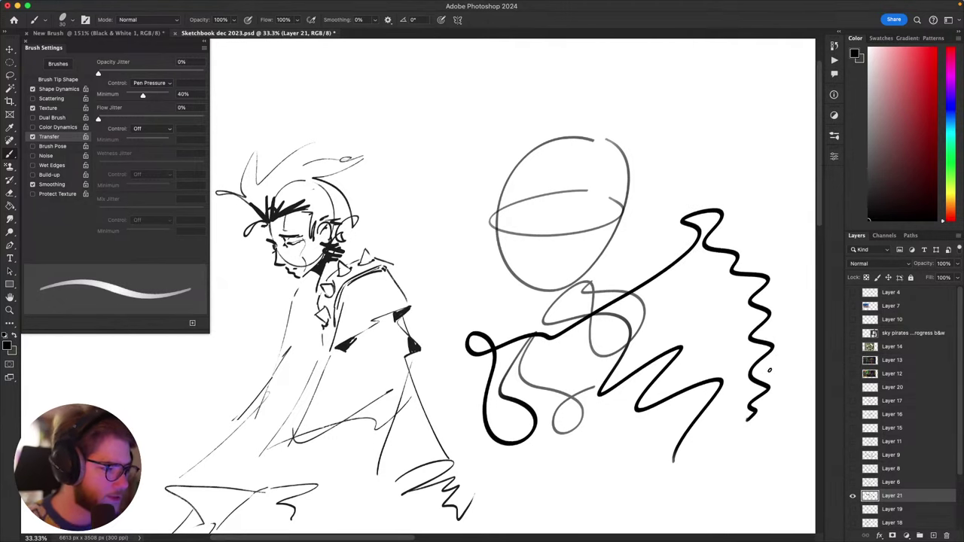
key("super+z")
Step: Try Pen Pressure as the flow control and Wet Edges, turning both off again
left_click(151, 128)
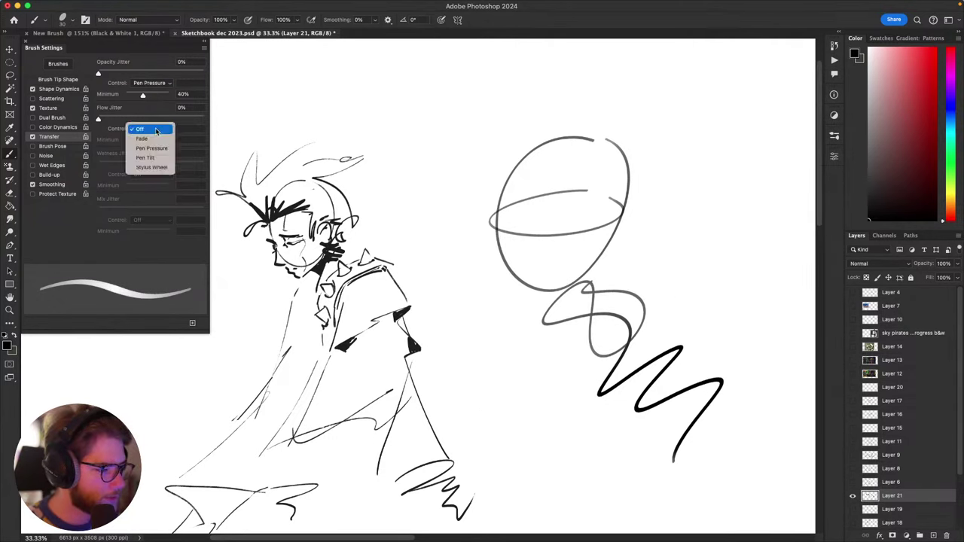
left_click(155, 149)
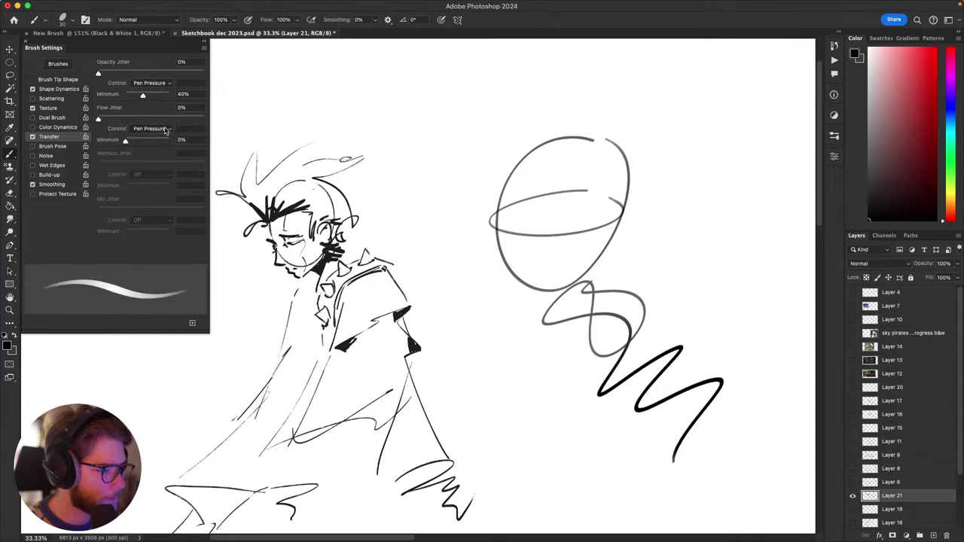
left_click(166, 129)
left_click(142, 108)
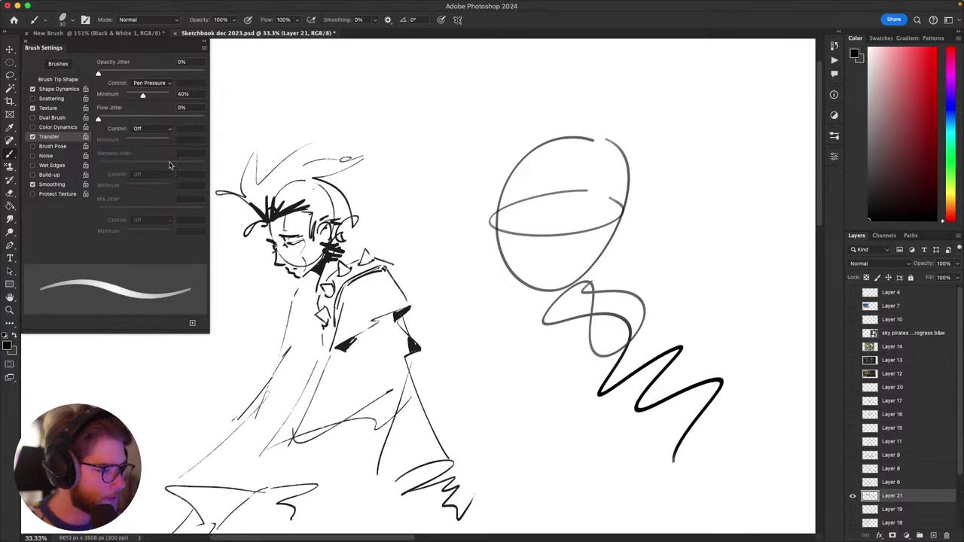
left_click(32, 165)
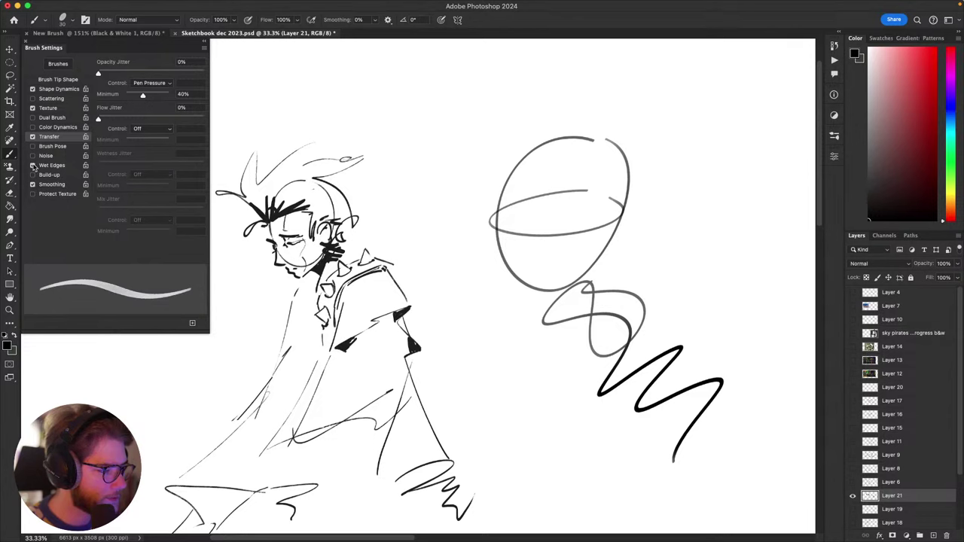
left_click(32, 165)
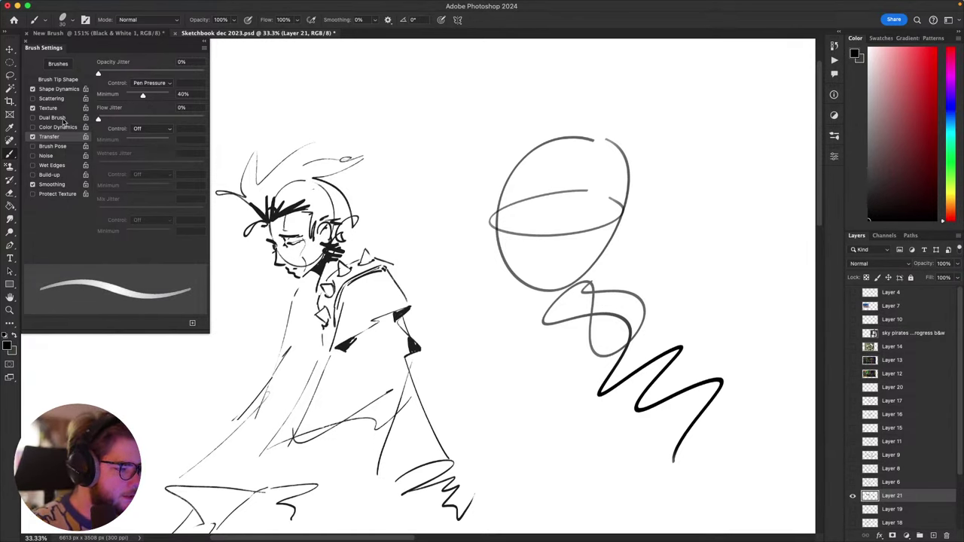
Step: Try Dual Brush in Color Burn mode with the 100 px tip and undo the test stroke
left_click(63, 119)
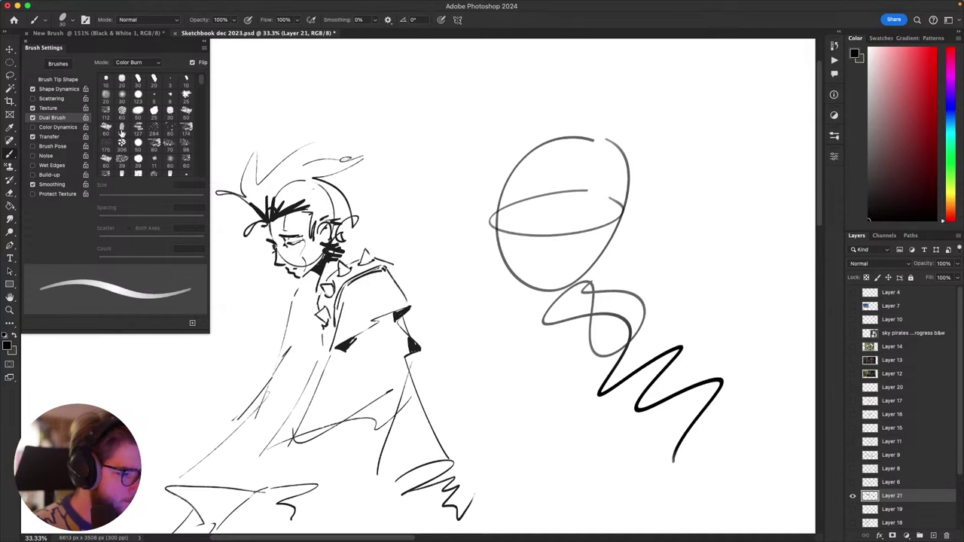
left_click(121, 129)
scroll(137, 165, "down", 5)
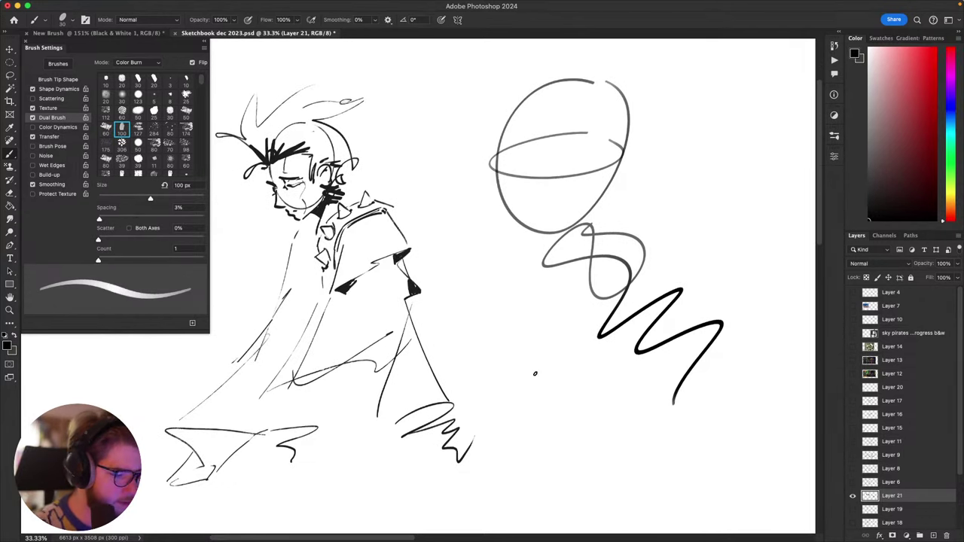
mouse_move(535, 373)
left_mouse_down()
mouse_move(595, 346)
mouse_move(508, 418)
mouse_move(564, 454)
mouse_move(595, 429)
left_mouse_up()
key("ctrl+z")
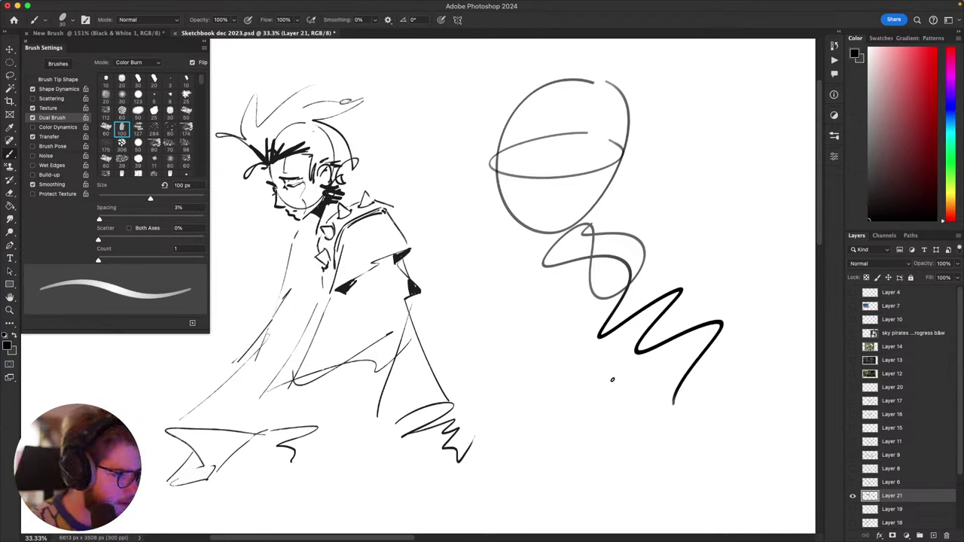
Step: Switch the Dual Brush to the 25 px splatter tip and try strokes below the oval
left_click(186, 95)
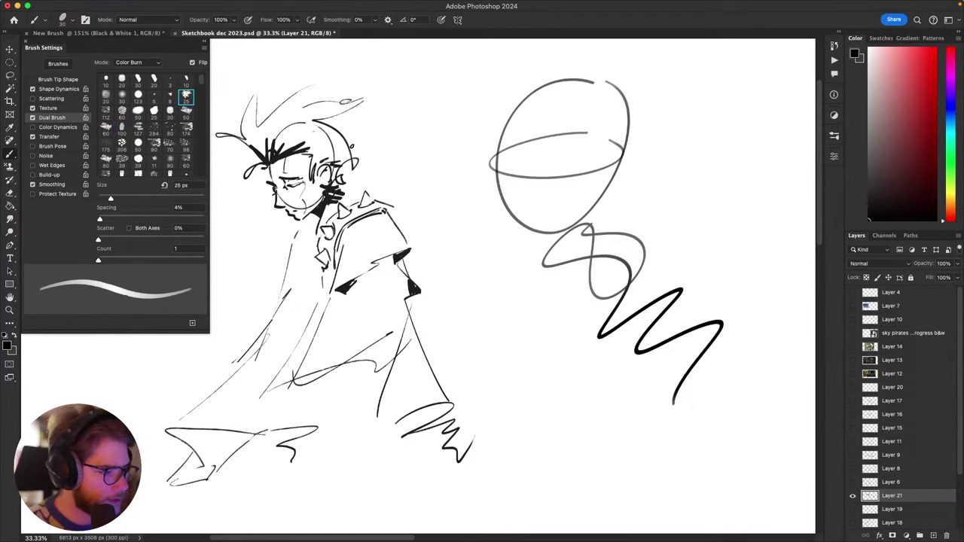
mouse_move(546, 331)
left_mouse_down()
mouse_move(517, 344)
mouse_move(559, 341)
mouse_move(608, 399)
mouse_move(630, 391)
mouse_move(614, 419)
mouse_move(580, 418)
left_mouse_up()
key("ctrl+z")
mouse_move(586, 377)
left_mouse_down()
mouse_move(565, 359)
mouse_move(558, 396)
mouse_move(571, 392)
left_mouse_up()
key("super+plus")
key("super+plus")
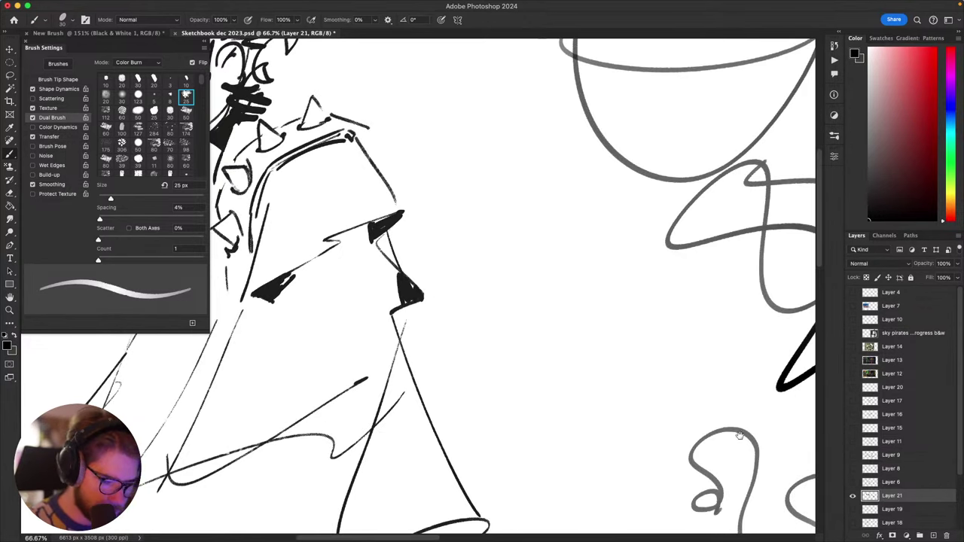
left_click_drag(740, 437, 528, 481)
Step: Try a Dual Brush stroke at a 90 px brush size beside the oval and undo it
key("bracketright")
key("bracketright")
key("bracketright")
key("bracketright")
key("bracketright")
key("bracketright")
key("bracketright")
key("bracketright")
left_click_drag(654, 270, 516, 405)
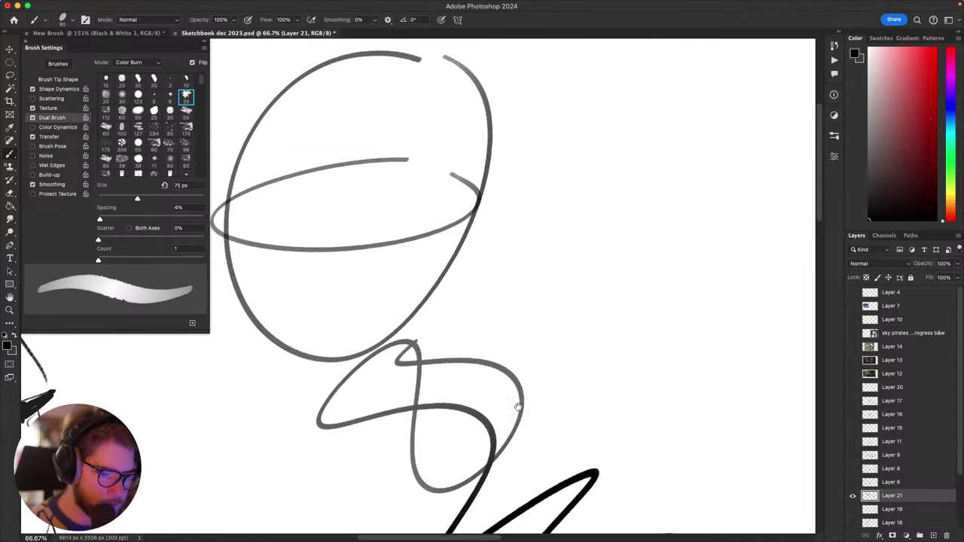
mouse_move(661, 218)
left_mouse_down()
mouse_move(522, 291)
mouse_move(675, 248)
mouse_move(552, 296)
mouse_move(654, 302)
left_mouse_up()
key("super+z")
Step: Reduce the brush to 40 px and try Dual Brush strokes beside the oval, undoing them
key("bracketleft")
key("bracketleft")
key("bracketleft")
key("bracketleft")
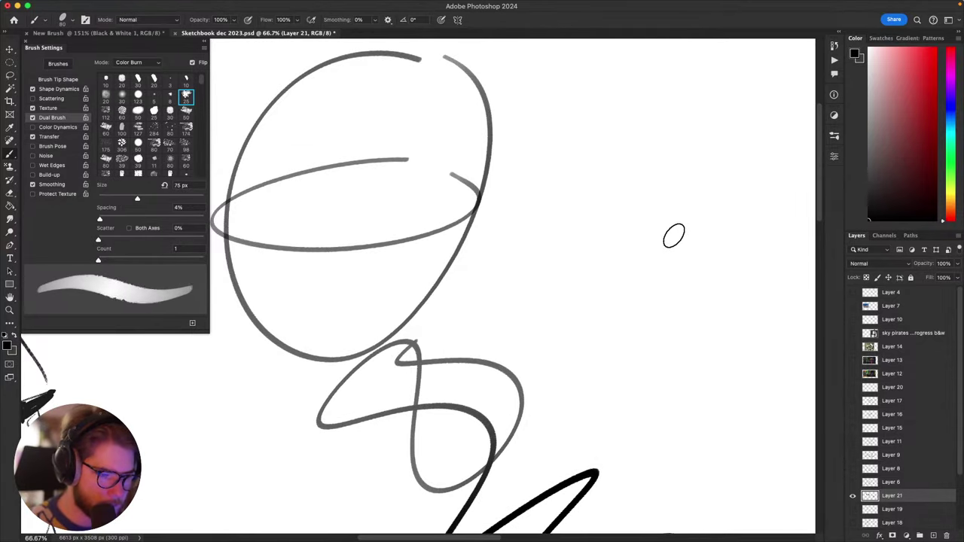
key("bracketleft")
key("bracketleft")
mouse_move(656, 117)
left_mouse_down()
mouse_move(570, 187)
mouse_move(595, 274)
left_mouse_up()
key("super+z")
mouse_move(644, 208)
left_mouse_down()
mouse_move(630, 323)
mouse_move(647, 313)
left_mouse_up()
key("super+z")
Step: Compare a Dual Brush scribble with one drawn without it, undoing the first and leaving Dual Brush off
mouse_move(648, 162)
left_mouse_down()
mouse_move(661, 233)
mouse_move(587, 215)
mouse_move(716, 172)
mouse_move(635, 380)
left_mouse_up()
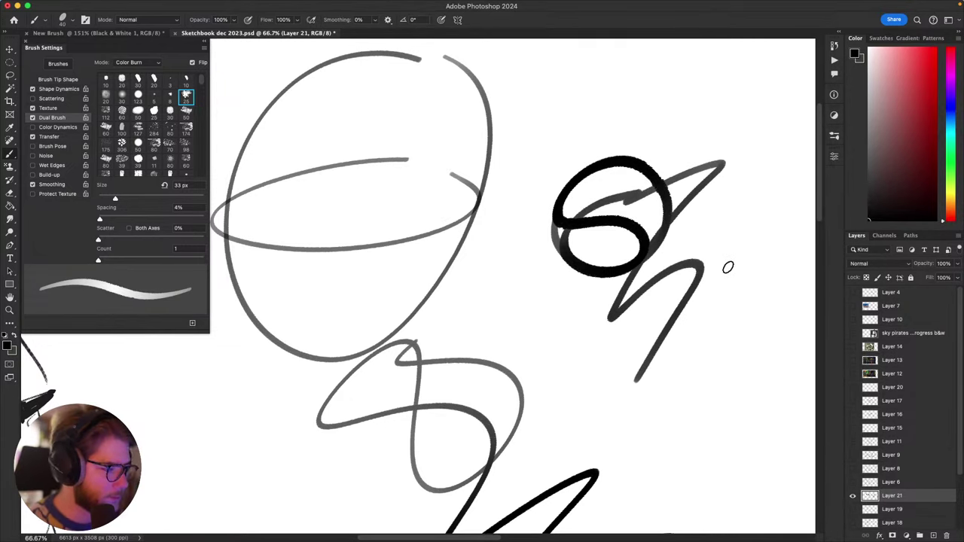
key("super+z")
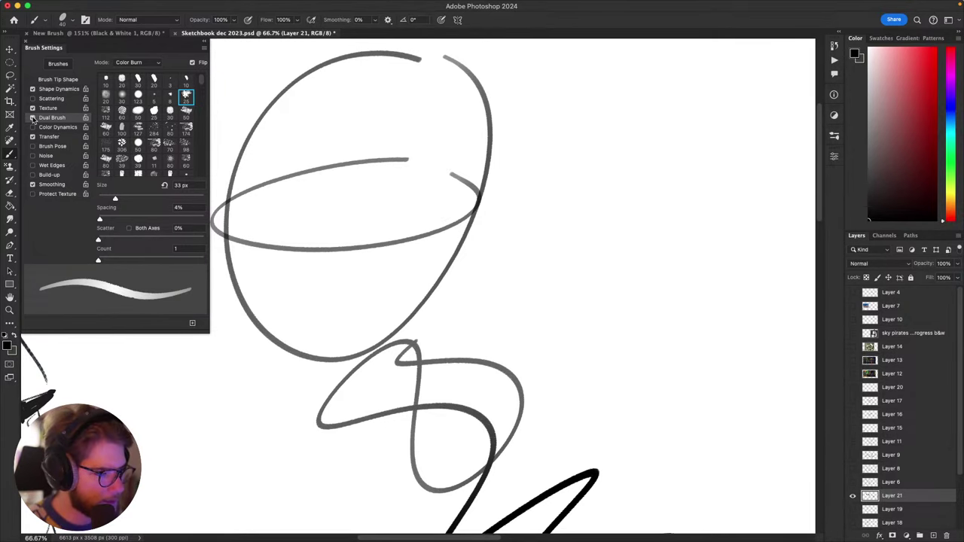
left_click(32, 119)
mouse_move(595, 265)
left_mouse_down()
mouse_move(605, 319)
mouse_move(677, 309)
mouse_move(704, 391)
left_mouse_up()
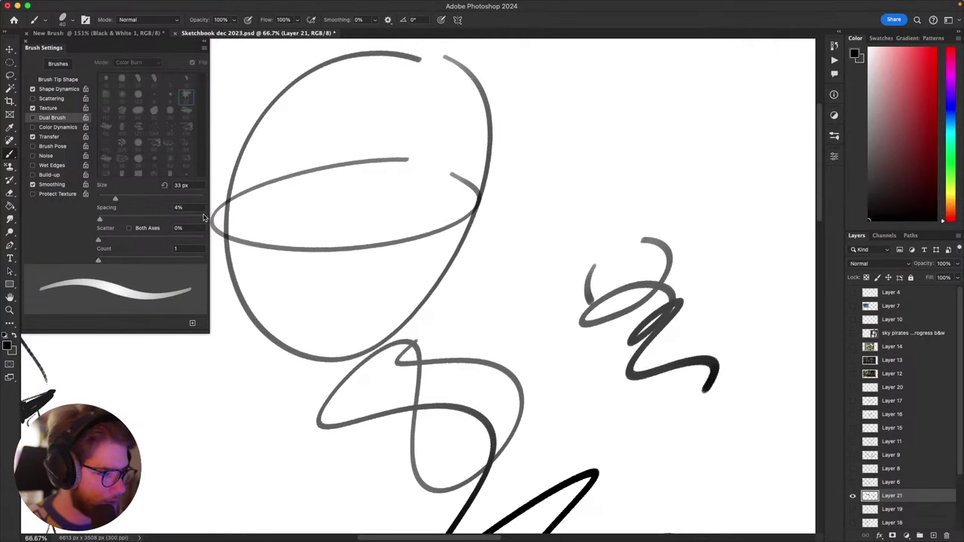
Step: Try a Texture depth of 5% with looping strokes over the scribble and restore the depth to 12%
left_click(46, 110)
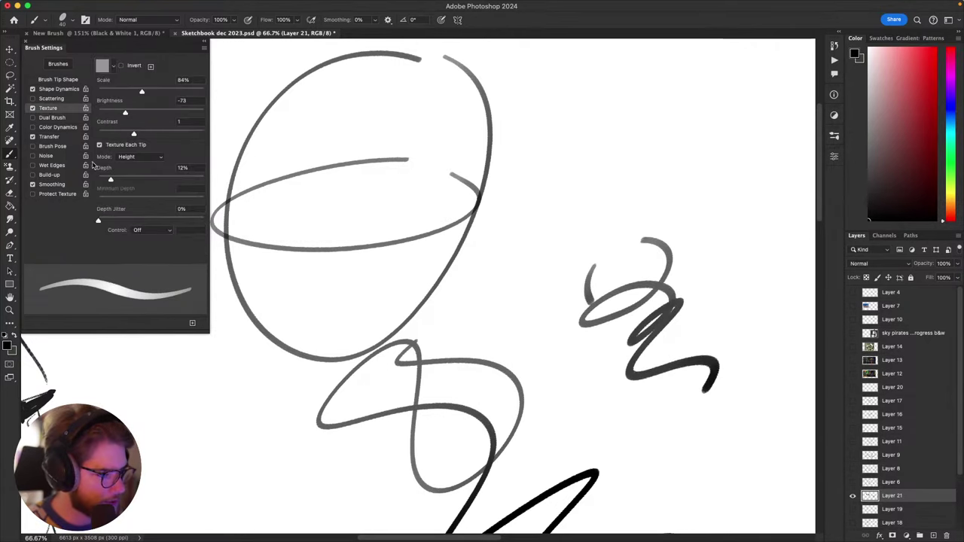
left_click_drag(109, 181, 104, 178)
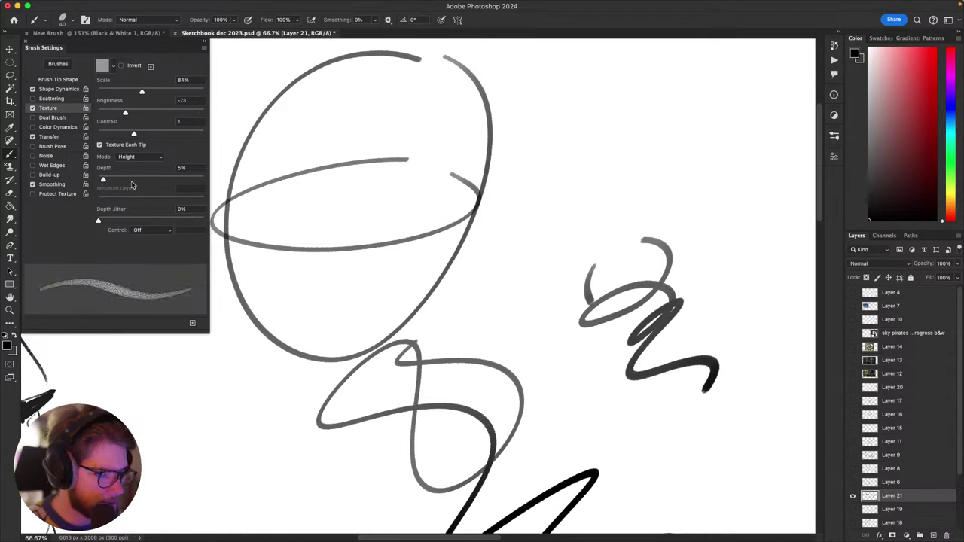
mouse_move(706, 224)
left_mouse_down()
mouse_move(689, 211)
mouse_move(618, 339)
mouse_move(598, 275)
mouse_move(687, 245)
left_mouse_up()
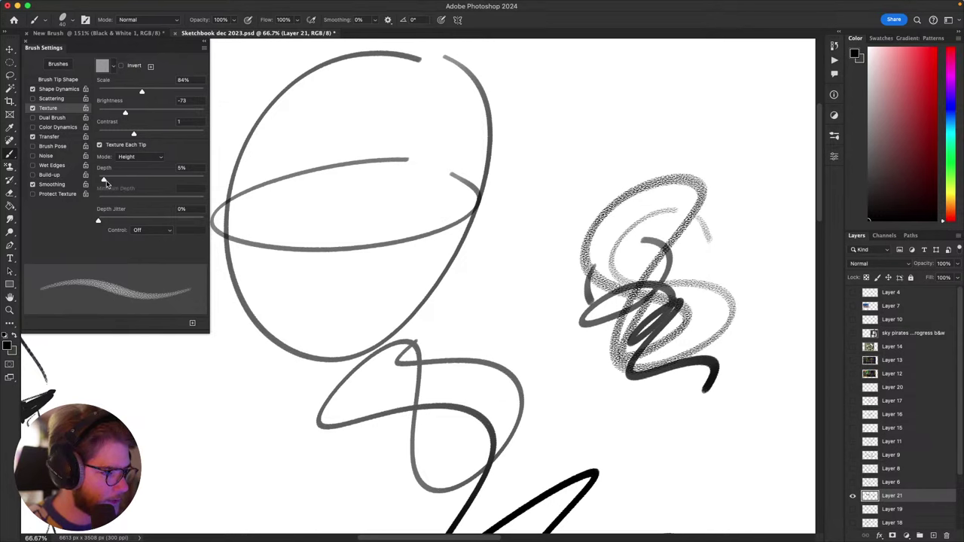
left_click_drag(104, 181, 111, 181)
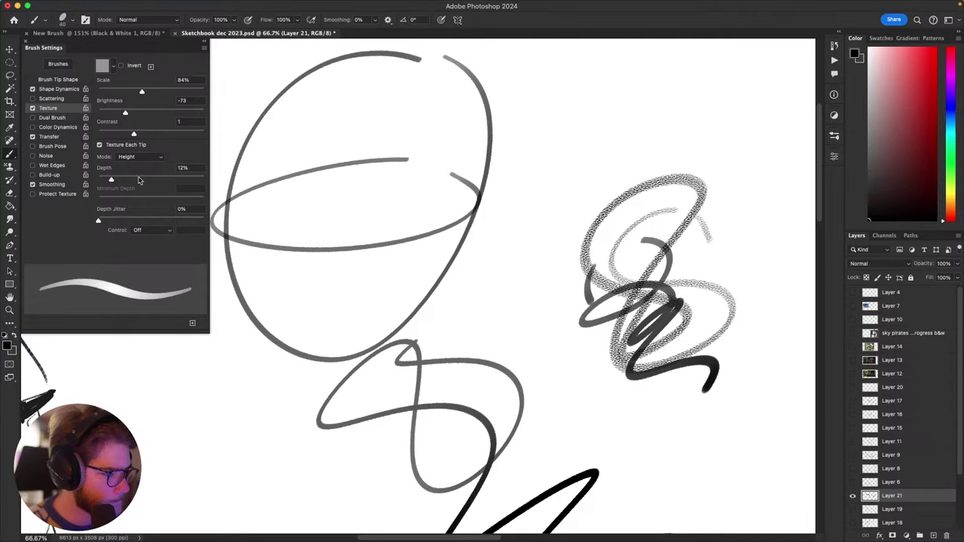
Step: Set the texture's depth jitter control to Pen Pressure and test it with light and heavy strokes above the scribbles
left_click(136, 233)
left_click(165, 251)
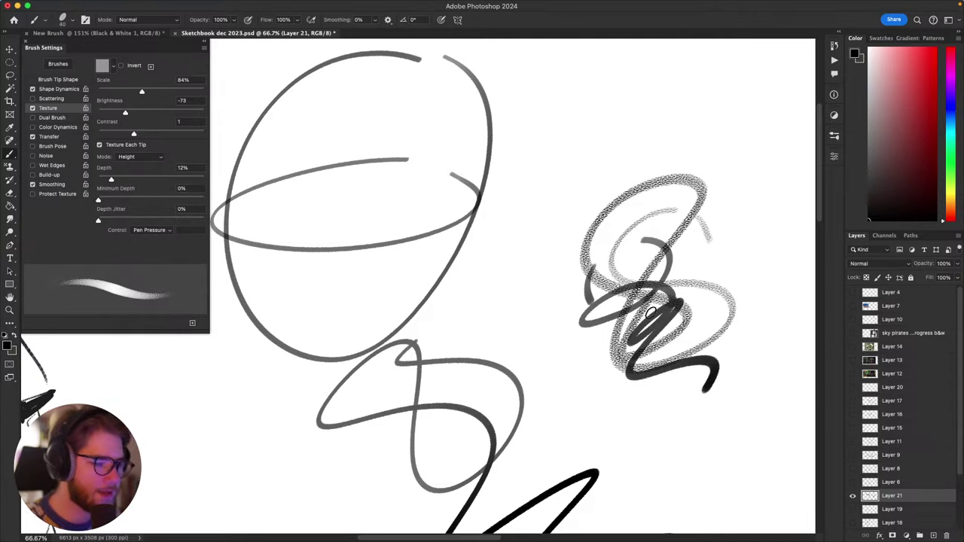
mouse_move(650, 307)
left_mouse_down()
mouse_move(683, 206)
mouse_move(638, 311)
mouse_move(626, 278)
left_mouse_up()
left_click_drag(647, 249, 577, 351)
key("super+z")
mouse_move(682, 213)
left_mouse_down()
mouse_move(541, 180)
mouse_move(577, 267)
mouse_move(700, 183)
mouse_move(678, 278)
left_mouse_up()
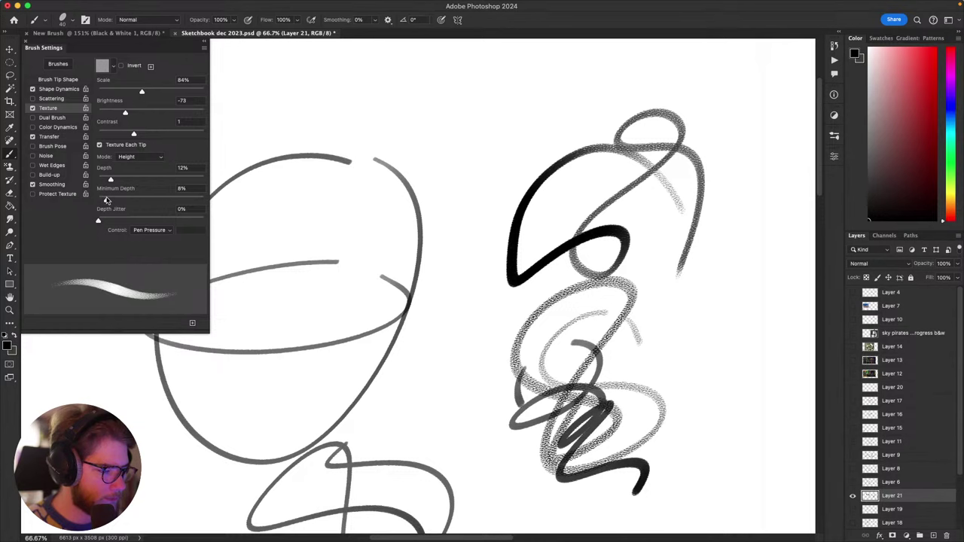
Step: Set the texture's minimum depth to 23% and test it with strokes, undoing the longer ones
left_click_drag(113, 198, 119, 197)
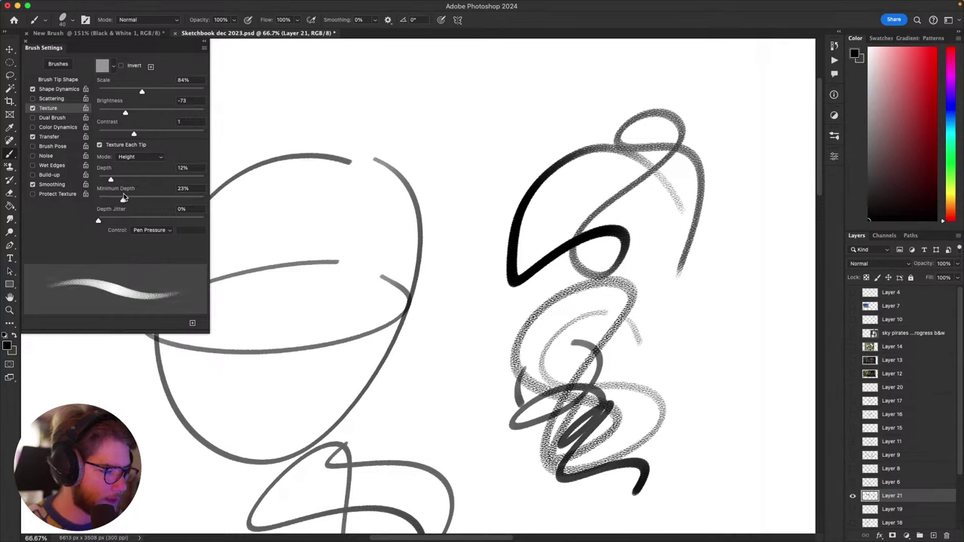
left_click(725, 269)
mouse_move(694, 269)
left_mouse_down()
mouse_move(698, 372)
mouse_move(740, 381)
mouse_move(657, 438)
left_mouse_up()
key("ctrl+z")
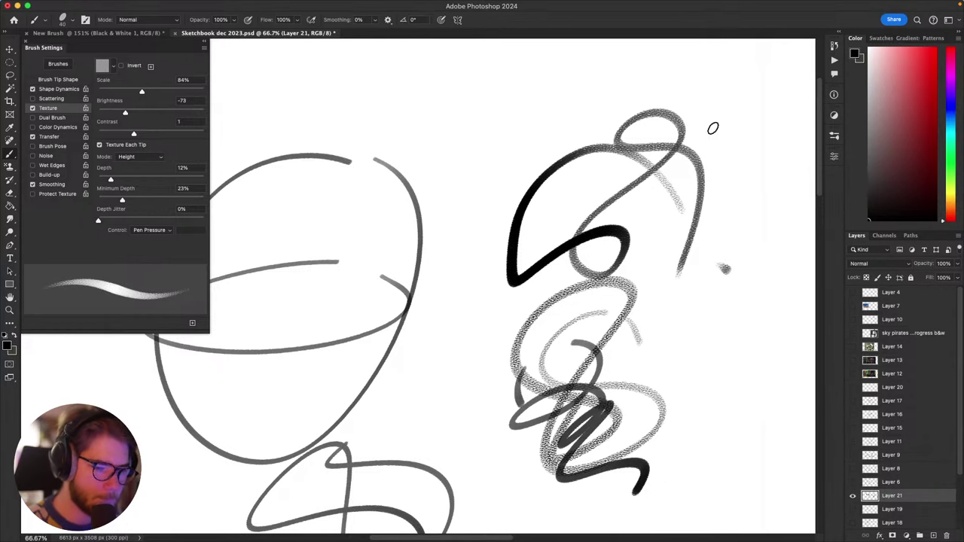
left_click_drag(722, 141, 644, 139)
key("super+z")
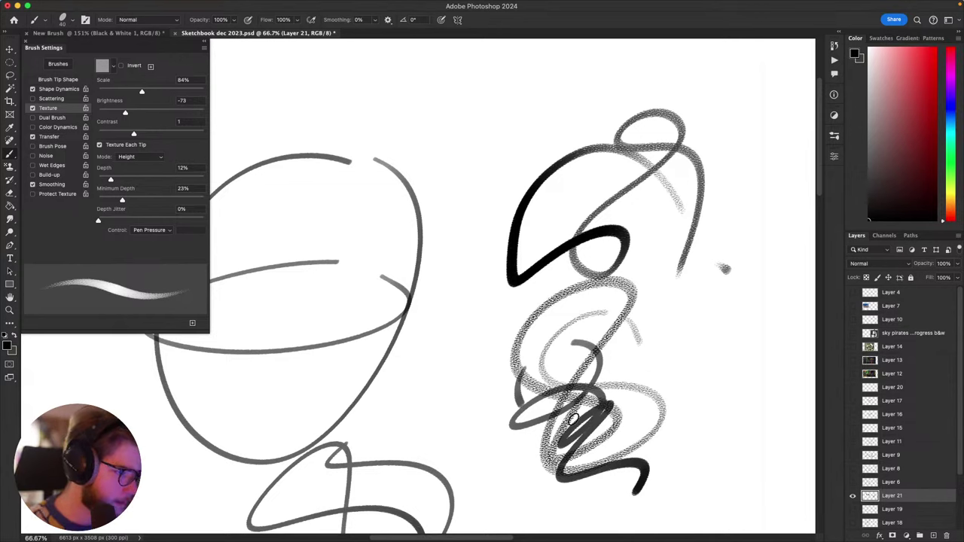
Step: Set the texture scale to 31% and test it with strokes beside the oval, undoing them
left_click_drag(140, 95, 125, 94)
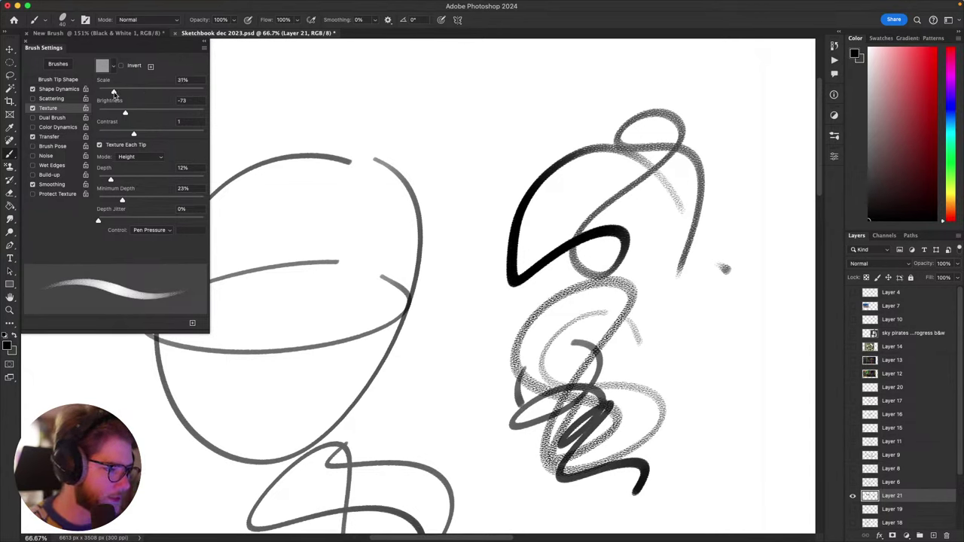
mouse_move(592, 113)
left_mouse_down()
mouse_move(530, 113)
mouse_move(700, 375)
mouse_move(645, 453)
left_mouse_up()
key("super+z")
mouse_move(691, 93)
left_mouse_down()
mouse_move(678, 264)
mouse_move(490, 308)
left_mouse_up()
key("super+z")
mouse_move(703, 127)
left_mouse_down()
mouse_move(717, 108)
mouse_move(586, 372)
left_mouse_up()
key("super+z")
Step: Lasso the test scribbles beside the oval, delete them, deselect and return to the Brush tool
key("l")
mouse_move(762, 355)
left_mouse_down()
mouse_move(665, 71)
mouse_move(734, 459)
mouse_move(753, 407)
left_mouse_up()
key("Delete")
key("super+d")
key("b")
Step: Test the finer textured brush with several strokes in the cleared area and undo them all
mouse_move(625, 123)
left_mouse_down()
mouse_move(517, 235)
mouse_move(510, 308)
mouse_move(518, 332)
left_mouse_up()
key("super+z")
mouse_move(695, 142)
left_mouse_down()
mouse_move(510, 286)
mouse_move(463, 308)
left_mouse_up()
key("super+z")
mouse_move(481, 357)
left_mouse_down()
mouse_move(698, 245)
mouse_move(483, 264)
left_mouse_up()
mouse_move(500, 197)
left_mouse_down()
mouse_move(662, 115)
mouse_move(685, 214)
mouse_move(541, 305)
left_mouse_up()
key("super+z")
key("super+z")
key("super+z")
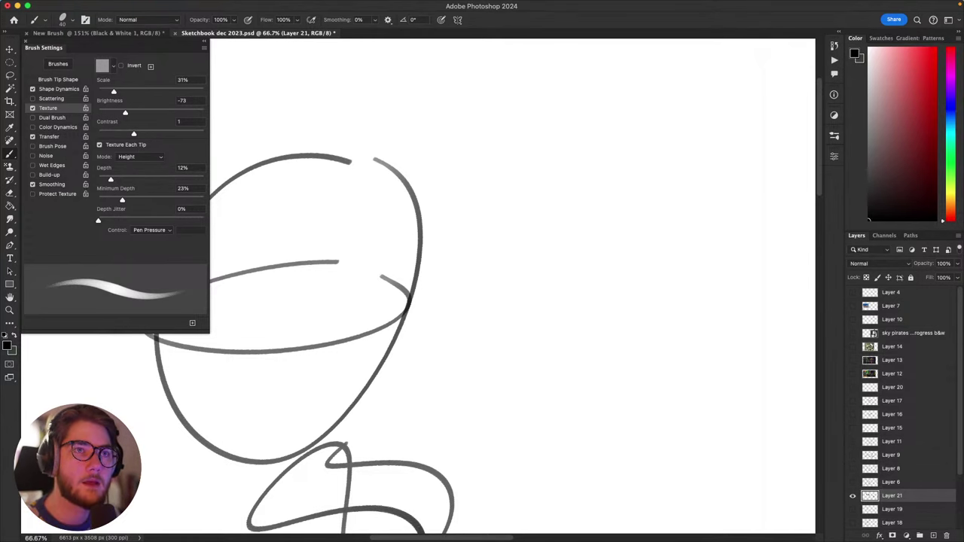
Step: Redisplay the brush settings and try two short strokes in the empty area beside the oval, undoing both
key("super+Tab")
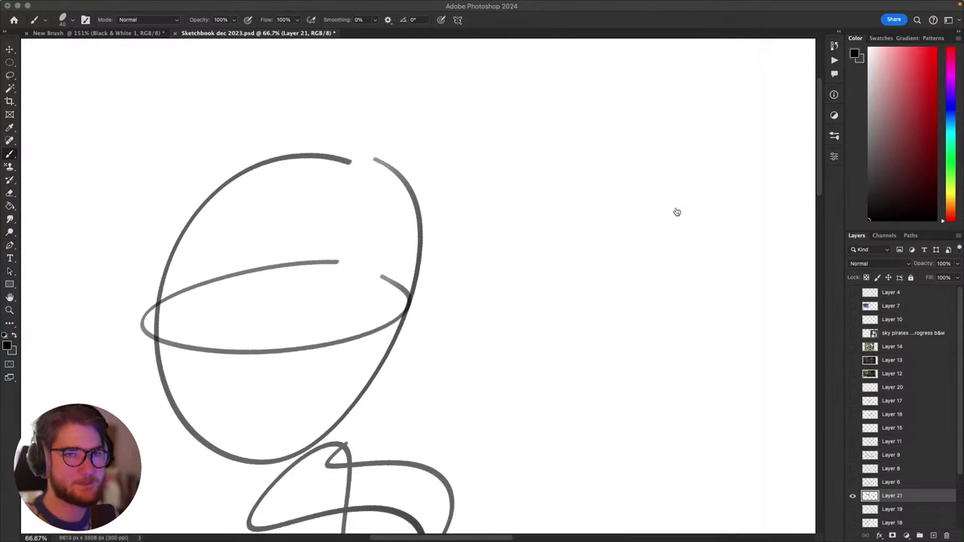
key("F5")
mouse_move(642, 263)
left_mouse_down()
mouse_move(542, 295)
mouse_move(633, 228)
mouse_move(580, 217)
mouse_move(565, 122)
mouse_move(661, 158)
mouse_move(618, 347)
left_mouse_up()
key("super+z")
mouse_move(657, 216)
left_mouse_down()
mouse_move(583, 233)
mouse_move(609, 284)
left_mouse_up()
key("ctrl+z")
key("ctrl+z")
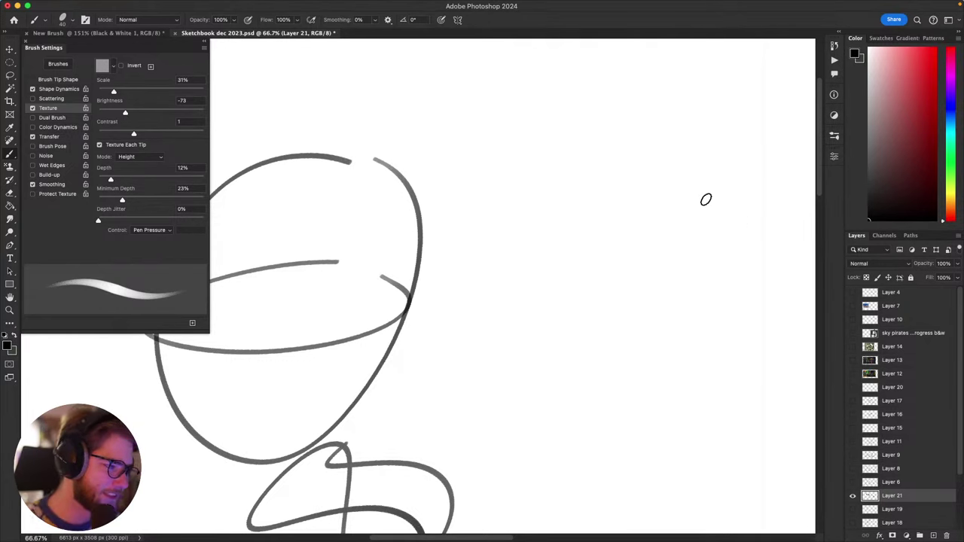
Step: Set the Shape Dynamics minimum diameter to 0% and test the tapering with several strokes beside the oval, undoing them
left_click(59, 90)
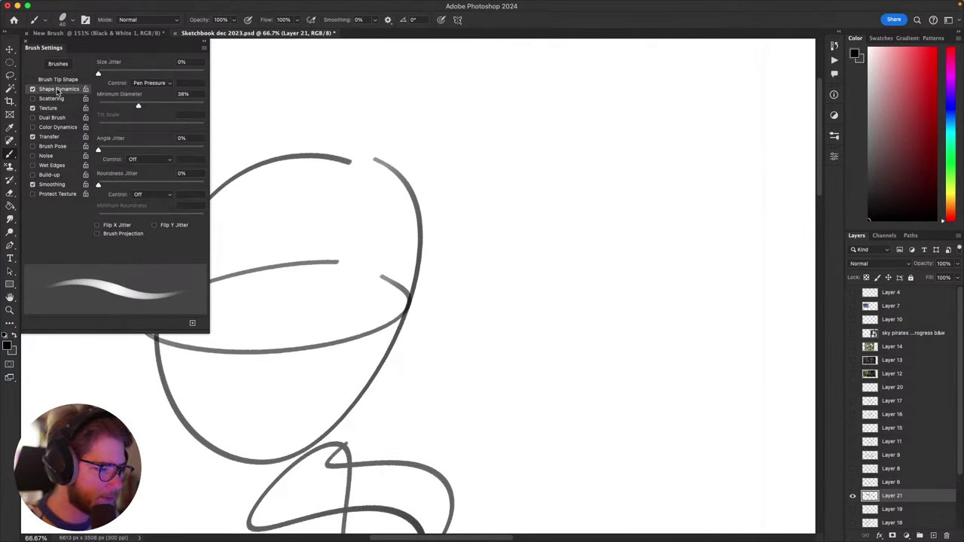
left_click_drag(137, 107, 86, 101)
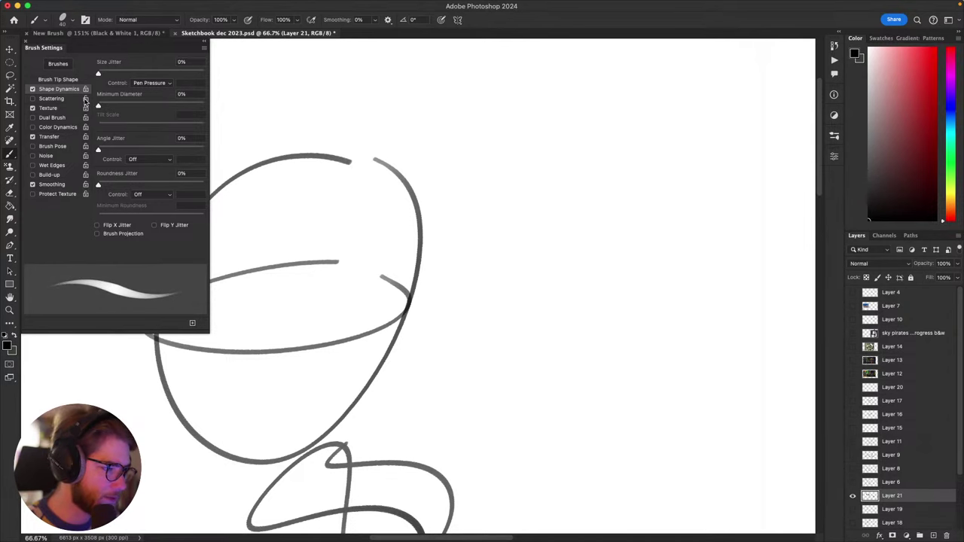
mouse_move(606, 202)
left_mouse_down()
mouse_move(583, 281)
mouse_move(693, 249)
mouse_move(701, 194)
mouse_move(710, 230)
mouse_move(538, 381)
left_mouse_up()
key("super+z")
key("super+z")
mouse_move(658, 178)
left_mouse_down()
mouse_move(597, 325)
mouse_move(603, 166)
left_mouse_up()
key("super+z")
mouse_move(696, 242)
left_mouse_down()
mouse_move(523, 237)
mouse_move(643, 153)
left_mouse_up()
key("super+z")
key("super+z")
Step: Sketch a light round creature head with a curved eye guideline and a near eye with a filled black pupil
mouse_move(554, 167)
left_mouse_down()
mouse_move(682, 244)
mouse_move(558, 159)
left_mouse_up()
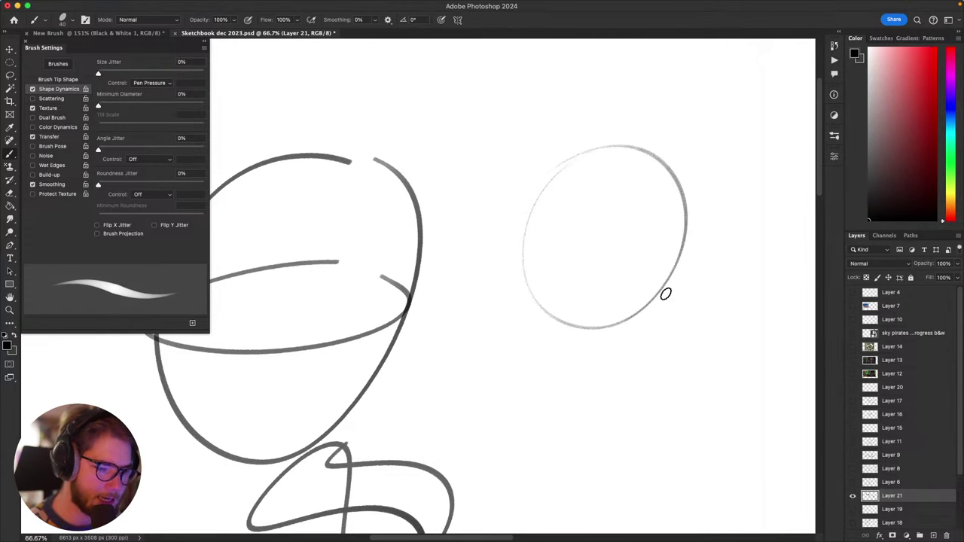
left_click_drag(548, 275, 669, 246)
key("super+z")
left_click_drag(536, 225, 672, 252)
mouse_move(582, 281)
left_mouse_down()
mouse_move(632, 234)
mouse_move(581, 287)
left_mouse_up()
left_click_drag(608, 245, 588, 268)
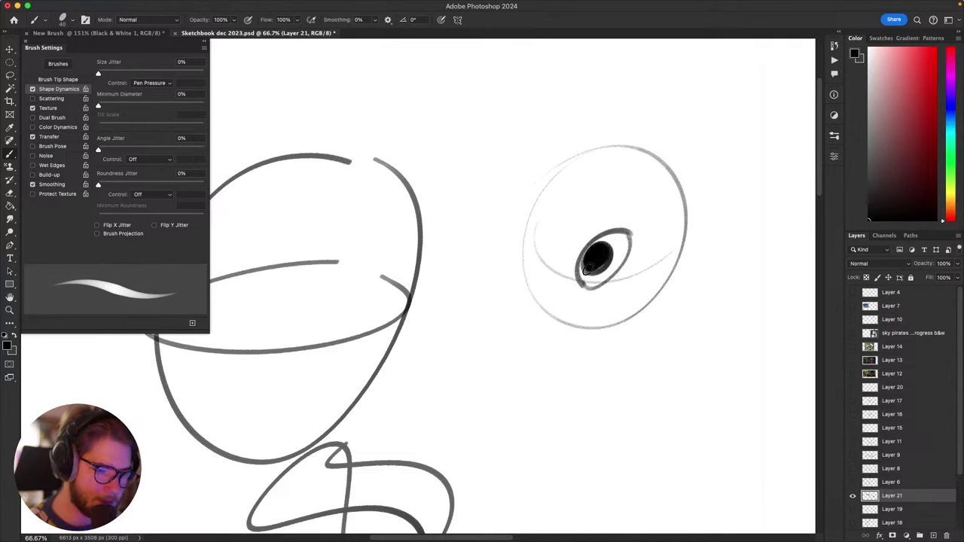
Step: Sketch the far eye with a filled pupil on the head's edge, undoing the misplaced strokes
left_click_drag(520, 197, 544, 292)
key("super+z")
left_click_drag(517, 226, 524, 260)
mouse_move(531, 279)
left_mouse_down()
mouse_move(527, 230)
mouse_move(524, 260)
left_mouse_up()
mouse_move(531, 278)
left_mouse_down()
mouse_move(541, 249)
mouse_move(517, 231)
mouse_move(533, 264)
mouse_move(520, 216)
left_mouse_up()
key("super+z")
key("super+z")
key("super+z")
key("super+z")
key("super+z")
Step: Draw a dark, tapering jaw line along the cheek and underside of the head, undoing the unwanted strokes
left_click_drag(660, 228, 565, 358)
key("super+z")
mouse_move(620, 344)
left_mouse_down()
mouse_move(674, 279)
mouse_move(579, 363)
left_mouse_up()
key("super+z")
key("super+z")
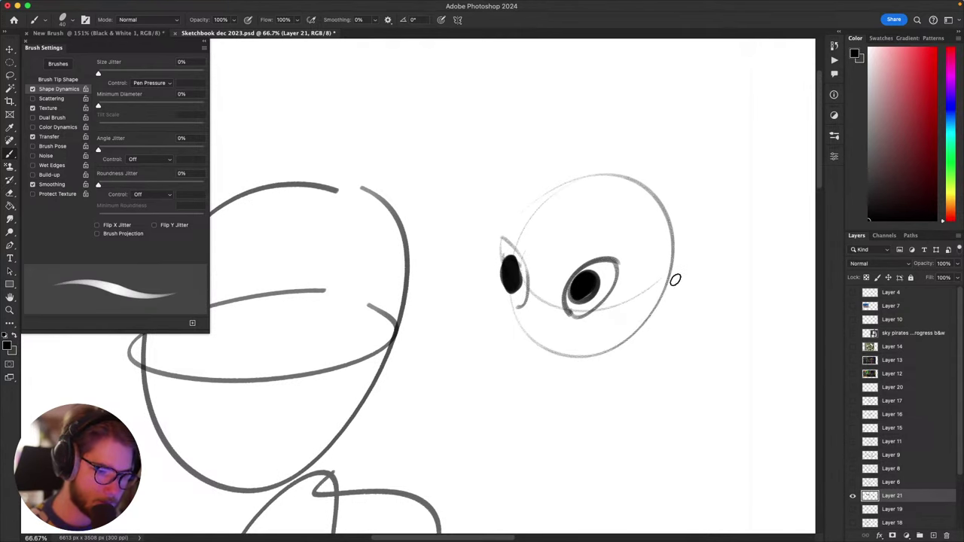
mouse_move(678, 274)
left_mouse_down()
mouse_move(583, 352)
mouse_move(598, 346)
mouse_move(526, 362)
left_mouse_up()
left_click_drag(605, 341, 533, 348)
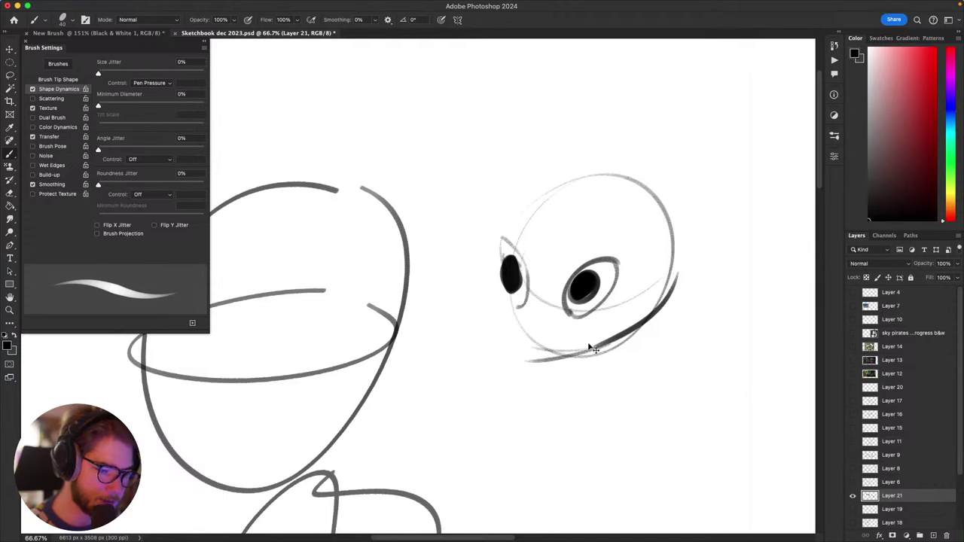
key("super+z")
key("super+z")
Step: Sketch the rounded muzzle with a small dark nose below the eyes, undoing stray strokes
mouse_move(513, 307)
left_mouse_down()
mouse_move(508, 333)
mouse_move(554, 339)
mouse_move(515, 348)
left_mouse_up()
key("super+z")
key("super+z")
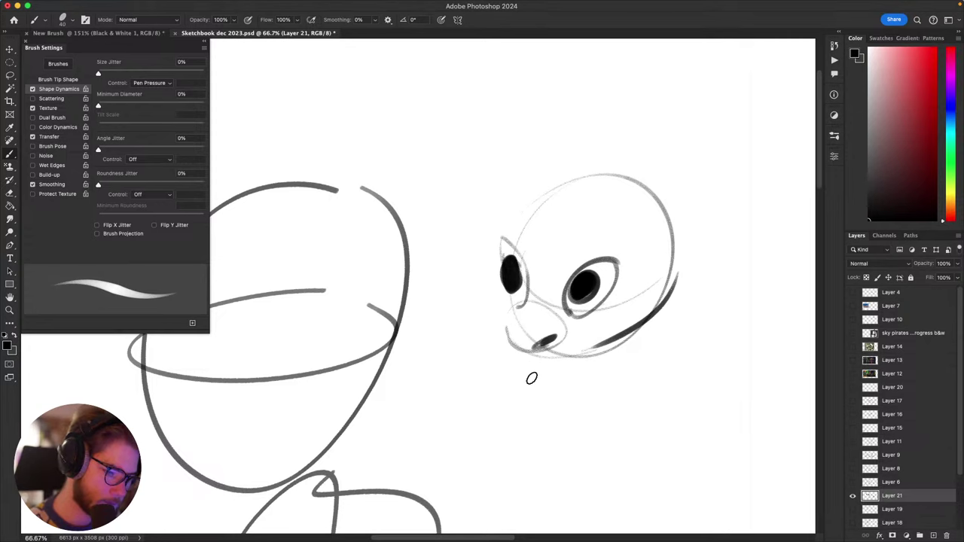
mouse_move(638, 297)
left_mouse_down()
mouse_move(616, 299)
mouse_move(697, 276)
mouse_move(680, 291)
left_mouse_up()
left_click_drag(567, 304, 612, 311)
key("super+z")
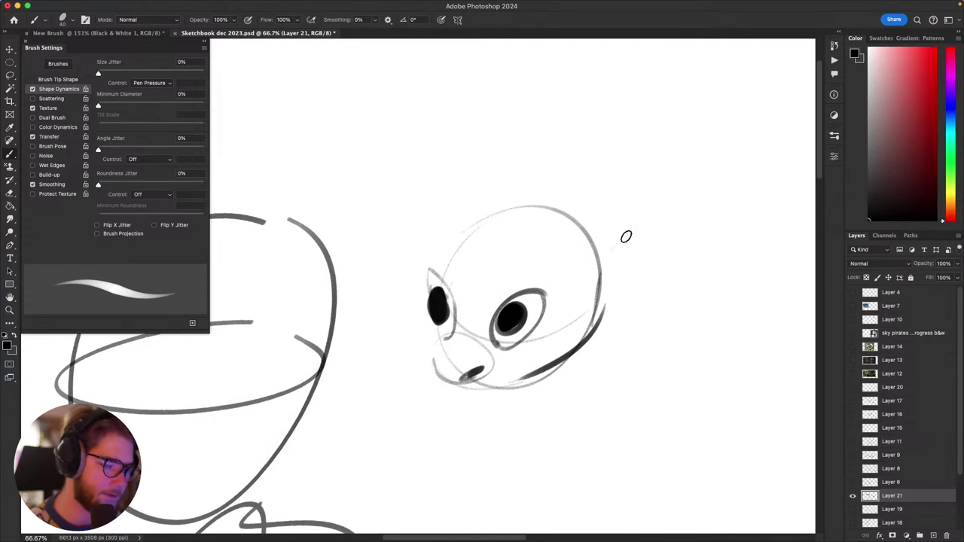
Step: Try several ear outlines rising from the back of the head and undo them
left_click_drag(620, 262, 606, 310)
key("super+z")
mouse_move(585, 263)
left_mouse_down()
mouse_move(587, 330)
mouse_move(596, 289)
left_mouse_up()
key("super+z")
key("super+z")
left_click_drag(588, 337, 654, 273)
key("super+z")
left_click_drag(606, 315, 713, 174)
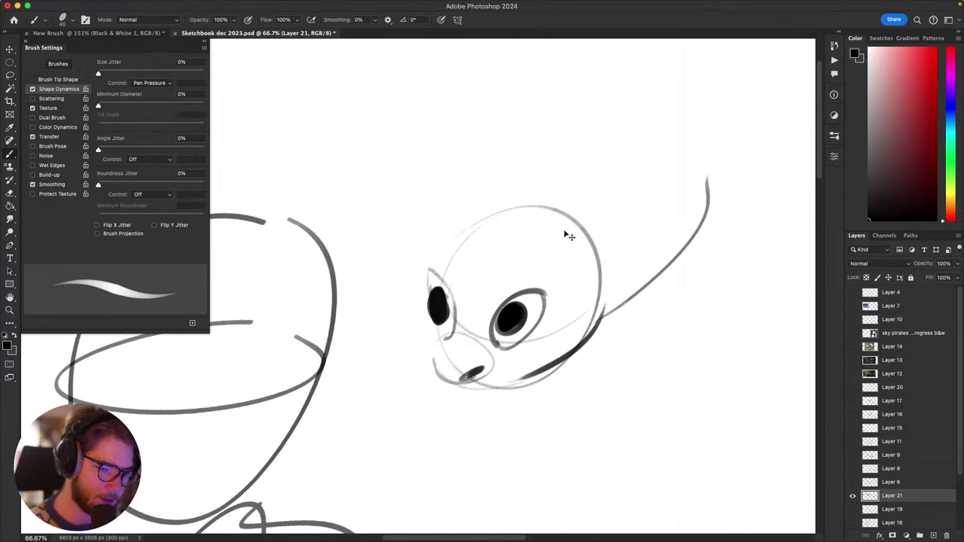
left_click_drag(576, 216, 699, 174)
key("super+z")
key("super+z")
key("super+z")
Step: Try the upper edge of a swept-back ear with long strokes from the top of the head
left_click_drag(545, 236, 744, 187)
key("super+z")
mouse_move(560, 219)
left_mouse_down()
mouse_move(619, 195)
mouse_move(681, 195)
mouse_move(596, 293)
left_mouse_up()
key("super+z")
key("super+z")
key("super+z")
Step: Try the swept-back ear's lower edge and inner line between its tip and base, undoing the rejected strokes
mouse_move(676, 200)
left_mouse_down()
mouse_move(606, 296)
mouse_move(590, 291)
left_mouse_up()
key("super+z")
key("super+z")
mouse_move(672, 197)
left_mouse_down()
mouse_move(614, 275)
mouse_move(633, 248)
mouse_move(580, 294)
mouse_move(629, 265)
mouse_move(618, 285)
mouse_move(656, 291)
left_mouse_up()
key("super+z")
key("super+z")
left_click_drag(668, 246, 629, 267)
key("super+z")
mouse_move(665, 228)
left_mouse_down()
mouse_move(585, 308)
mouse_move(603, 304)
mouse_move(639, 269)
left_mouse_up()
key("super+z")
Step: Shade the inside of the swept-back ear with dark hatching from base to tip, and undo the shading
mouse_move(601, 304)
left_mouse_down()
mouse_move(632, 287)
mouse_move(592, 323)
left_mouse_up()
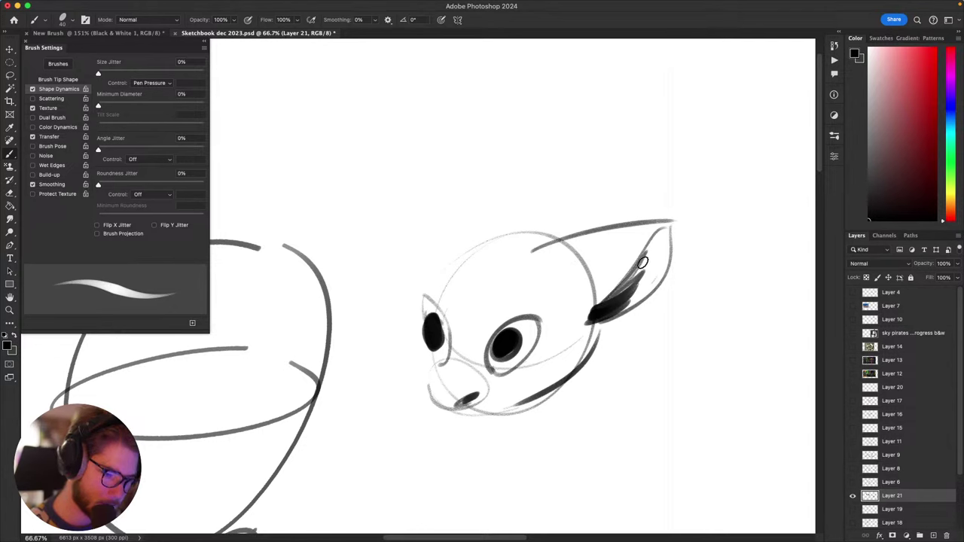
left_click_drag(669, 224, 634, 298)
left_click_drag(657, 279, 618, 316)
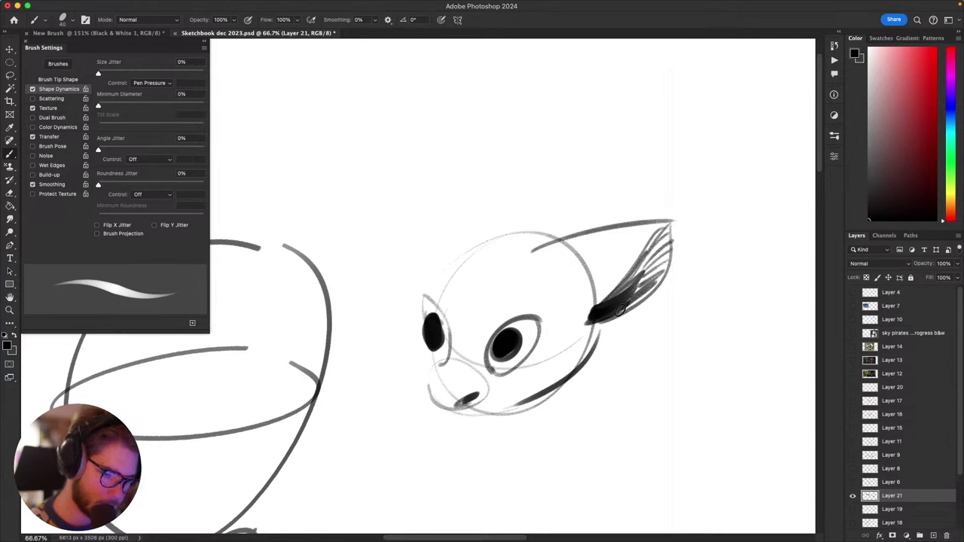
key("super+z")
key("super+z")
key("super+z")
key("super+z")
key("super+z")
key("super+z")
key("super+z")
Step: Hatch the ear's inner area again with heavier pressure strokes, and undo that hatching
left_click_drag(668, 224, 627, 303)
mouse_move(660, 274)
left_mouse_down()
mouse_move(619, 313)
mouse_move(730, 269)
mouse_move(709, 222)
mouse_move(627, 330)
left_mouse_up()
mouse_move(614, 289)
left_mouse_down()
mouse_move(582, 311)
mouse_move(620, 294)
left_mouse_up()
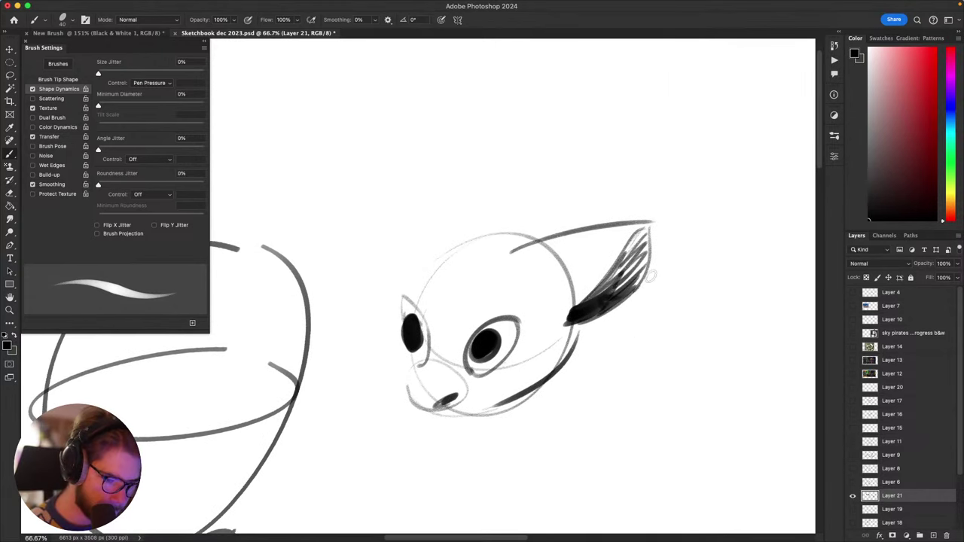
mouse_move(690, 352)
left_mouse_down()
mouse_move(757, 281)
mouse_move(666, 304)
left_mouse_up()
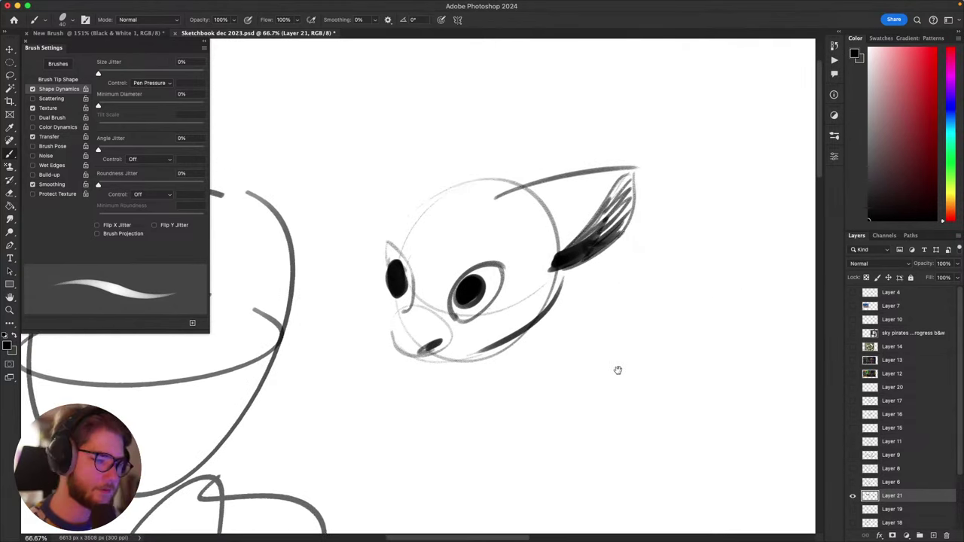
key("super+z")
key("super+z")
key("super+z")
key("super+z")
key("super+z")
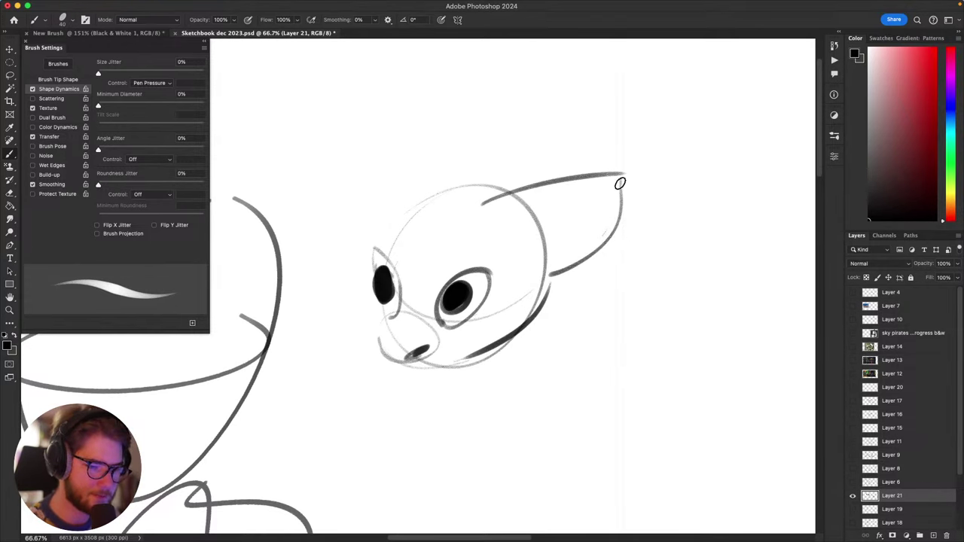
Step: Try more inner ear strokes and a curve behind the head, and undo them together with the swept-back ear
left_click_drag(619, 183, 592, 230)
key("super+z")
left_click_drag(616, 182, 537, 273)
key("super+z")
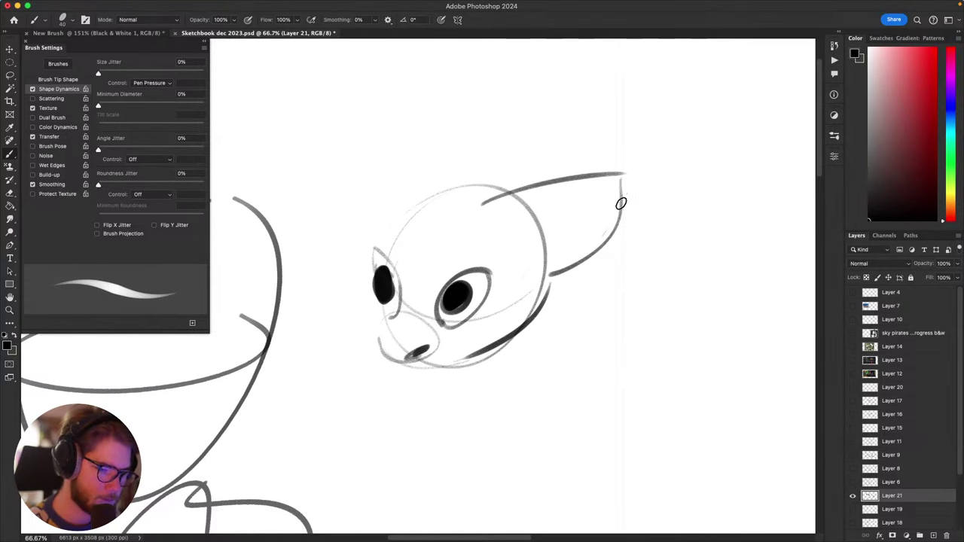
mouse_move(622, 204)
left_mouse_down()
mouse_move(525, 273)
mouse_move(534, 281)
left_mouse_up()
mouse_move(579, 336)
left_mouse_down()
mouse_move(721, 292)
mouse_move(655, 263)
mouse_move(630, 338)
left_mouse_up()
key("super+z")
key("super+z")
key("super+z")
mouse_move(600, 267)
left_mouse_down()
mouse_move(591, 194)
mouse_move(574, 157)
left_mouse_up()
key("super+z")
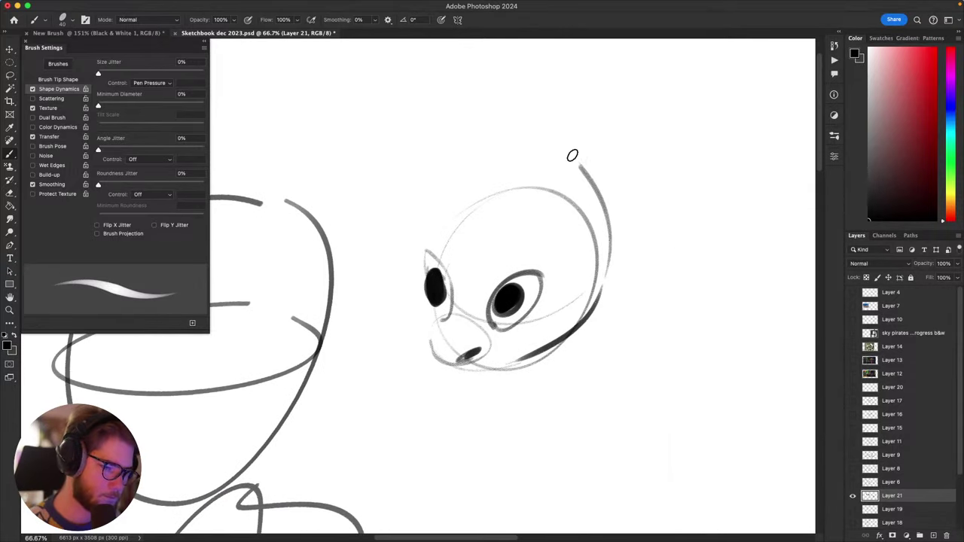
key("super+z")
Step: Sketch a tall, pointed near ear rising from the back of the head
left_click_drag(608, 298, 635, 181)
key("super+z")
left_click_drag(611, 282, 650, 161)
key("super+z")
mouse_move(595, 313)
left_mouse_down()
mouse_move(599, 277)
mouse_move(701, 63)
mouse_move(558, 234)
mouse_move(621, 320)
left_mouse_up()
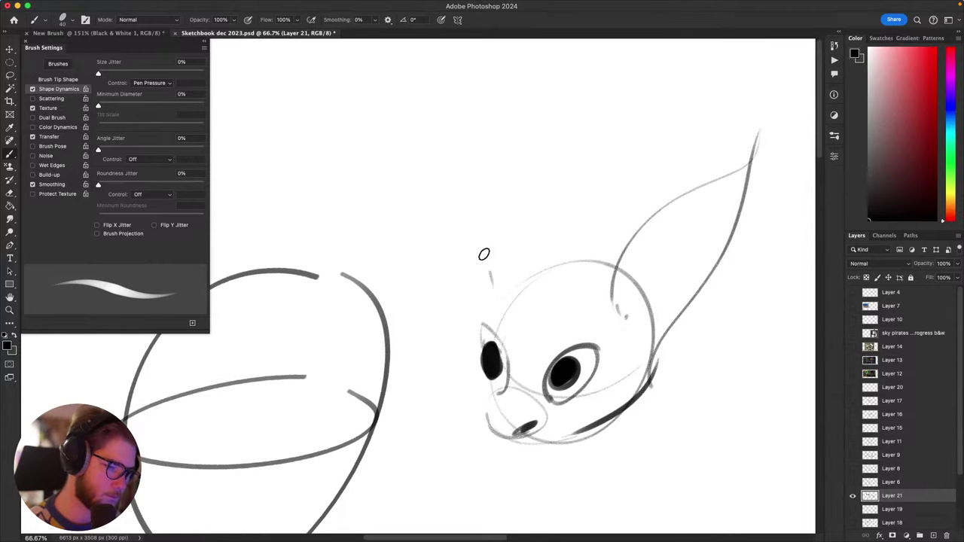
Step: Sketch the tall, pointed far ear above the head, with inner fold lines and dark marks at its base
left_click_drag(492, 281, 447, 84)
left_click_drag(450, 92, 502, 200)
left_click_drag(508, 226, 510, 296)
left_click_drag(462, 120, 521, 210)
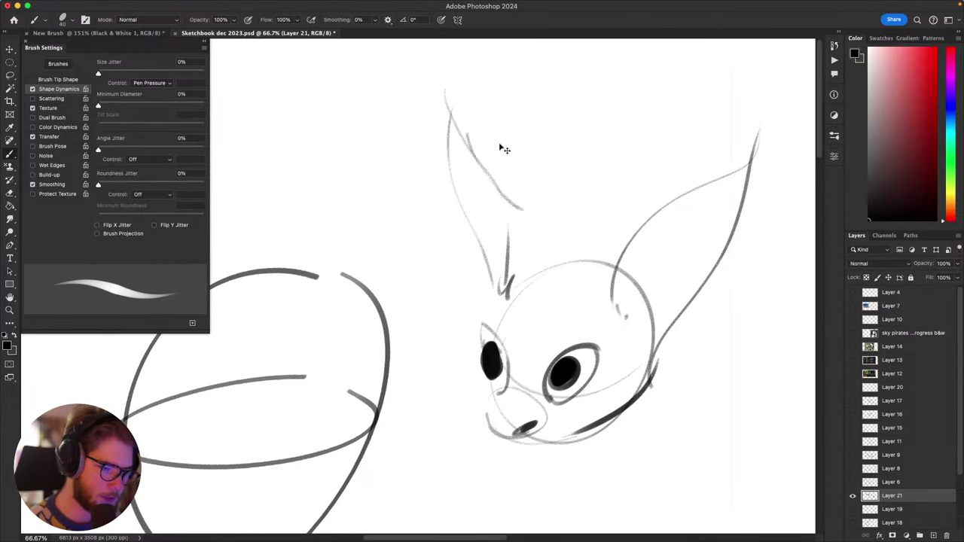
mouse_move(495, 179)
left_mouse_down()
mouse_move(527, 209)
mouse_move(511, 286)
mouse_move(524, 219)
mouse_move(529, 279)
left_mouse_up()
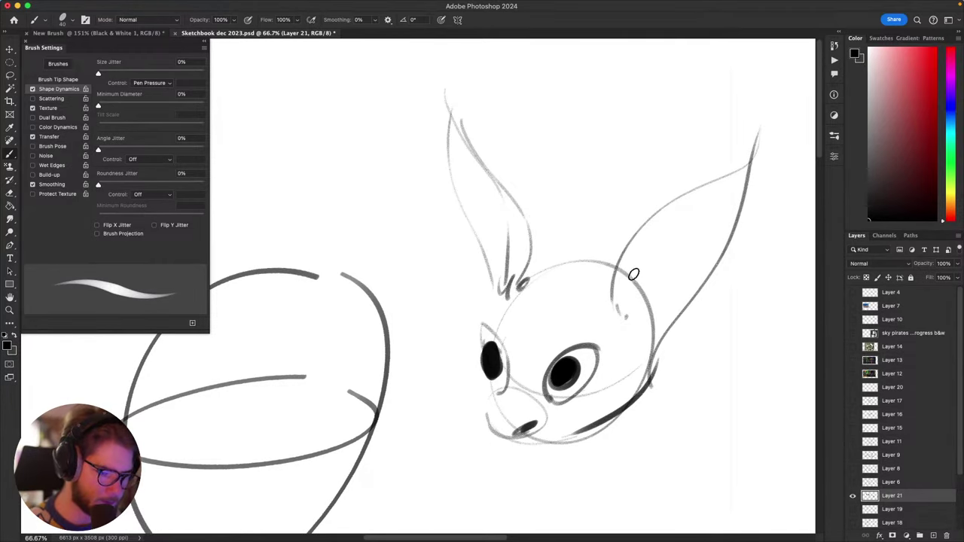
Step: Add dark tuft strokes at the near ear's base and a short line inside its front edge
left_click_drag(692, 303, 653, 341)
left_click_drag(664, 345, 625, 302)
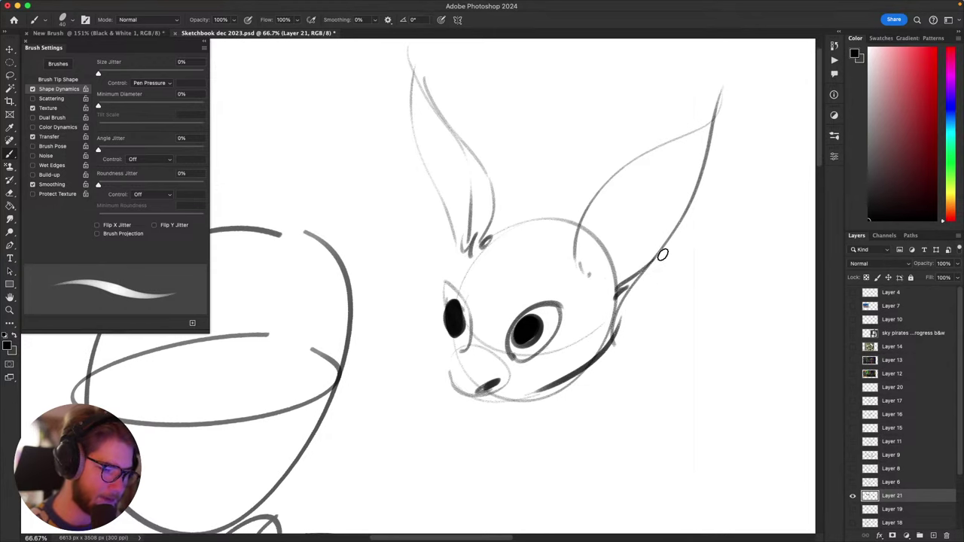
mouse_move(588, 221)
left_mouse_down()
mouse_move(586, 279)
mouse_move(630, 198)
left_mouse_up()
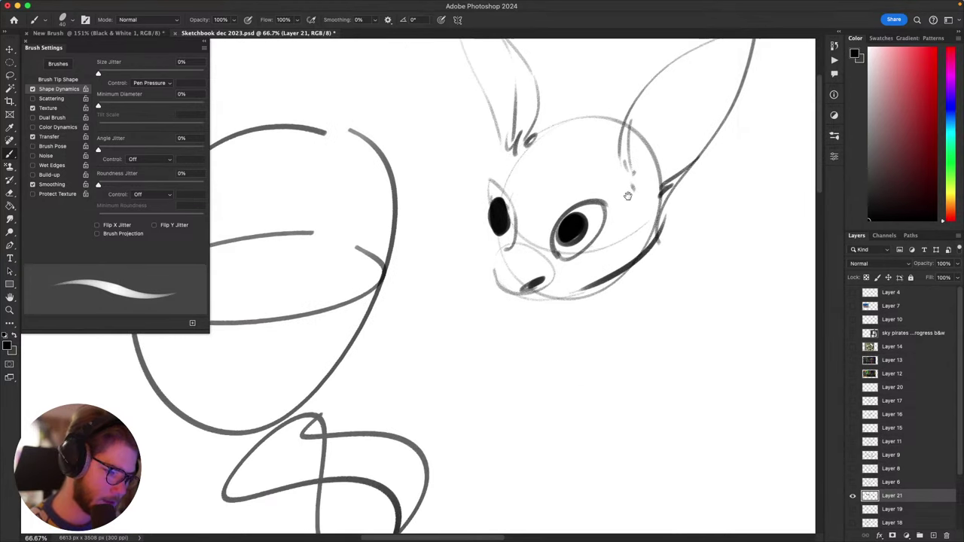
Step: Add a nose-bridge line on the muzzle and small fangs below the mouth, undoing the rejected strokes
left_click_drag(581, 300, 543, 334)
mouse_move(500, 283)
left_mouse_down()
mouse_move(546, 291)
mouse_move(548, 301)
left_mouse_up()
key("super+z")
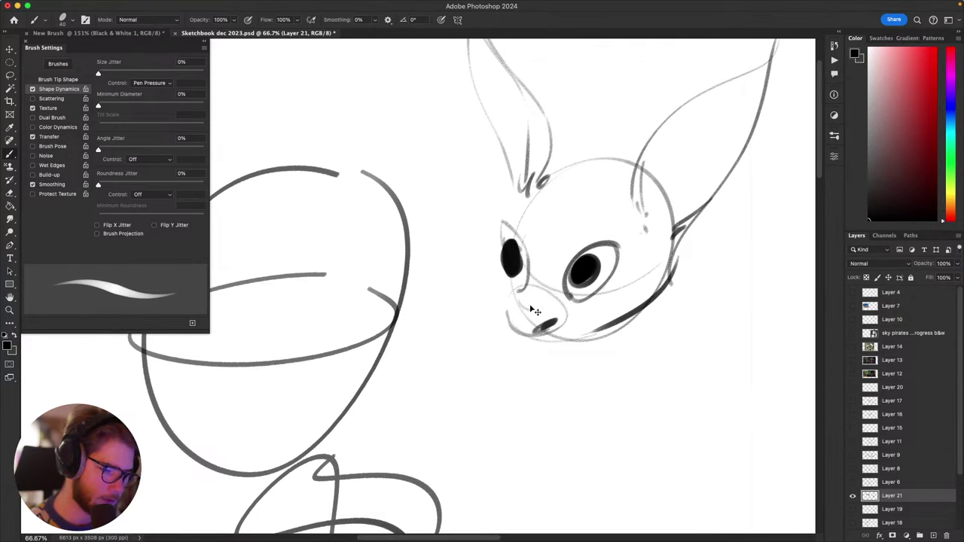
left_click_drag(521, 304, 542, 308)
mouse_move(584, 344)
left_mouse_down()
mouse_move(572, 345)
mouse_move(597, 329)
mouse_move(575, 349)
mouse_move(585, 367)
mouse_move(597, 330)
mouse_move(581, 352)
mouse_move(528, 339)
left_mouse_up()
key("super+z")
key("super+z")
key("super+z")
key("super+z")
Step: Sketch a rounded paw with toe lines below the creature's cheek, undoing the failed outlines
mouse_move(677, 350)
left_mouse_down()
mouse_move(695, 270)
mouse_move(614, 329)
mouse_move(738, 349)
mouse_move(649, 345)
mouse_move(659, 327)
mouse_move(592, 277)
left_mouse_up()
mouse_move(684, 300)
left_mouse_down()
mouse_move(657, 260)
mouse_move(603, 376)
left_mouse_up()
key("super+z")
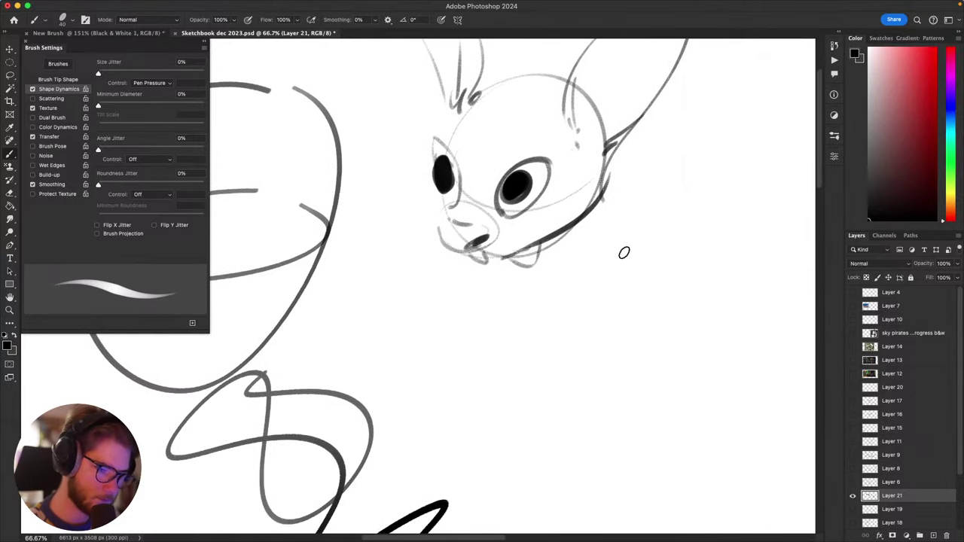
left_click_drag(619, 252, 557, 286)
key("super+z")
mouse_move(588, 249)
left_mouse_down()
mouse_move(651, 273)
mouse_move(591, 247)
left_mouse_up()
key("super+z")
mouse_move(652, 268)
left_mouse_down()
mouse_move(562, 250)
mouse_move(577, 295)
left_mouse_up()
left_click_drag(587, 257, 596, 294)
key("super+z")
mouse_move(581, 265)
left_mouse_down()
mouse_move(578, 287)
mouse_move(591, 299)
left_mouse_up()
left_click_drag(599, 301, 633, 294)
left_click_drag(668, 311, 731, 318)
Step: Sketch the second paw with curved toe lines on the other side of the muzzle, undoing stray strokes
mouse_move(443, 248)
left_mouse_down()
mouse_move(478, 258)
mouse_move(458, 245)
left_mouse_up()
key("super+z")
mouse_move(457, 242)
left_mouse_down()
mouse_move(445, 307)
mouse_move(473, 311)
left_mouse_up()
key("super+z")
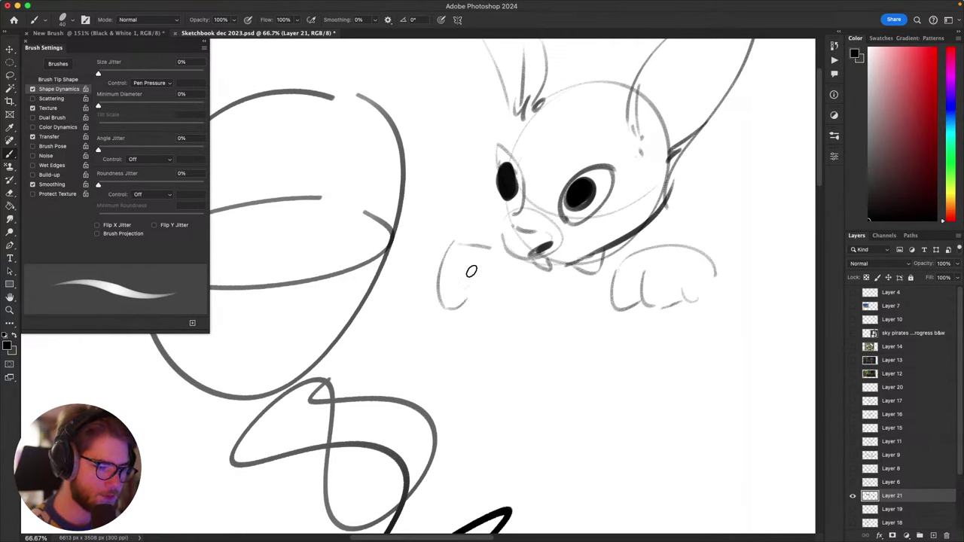
mouse_move(468, 268)
left_mouse_down()
mouse_move(480, 309)
mouse_move(523, 288)
left_mouse_up()
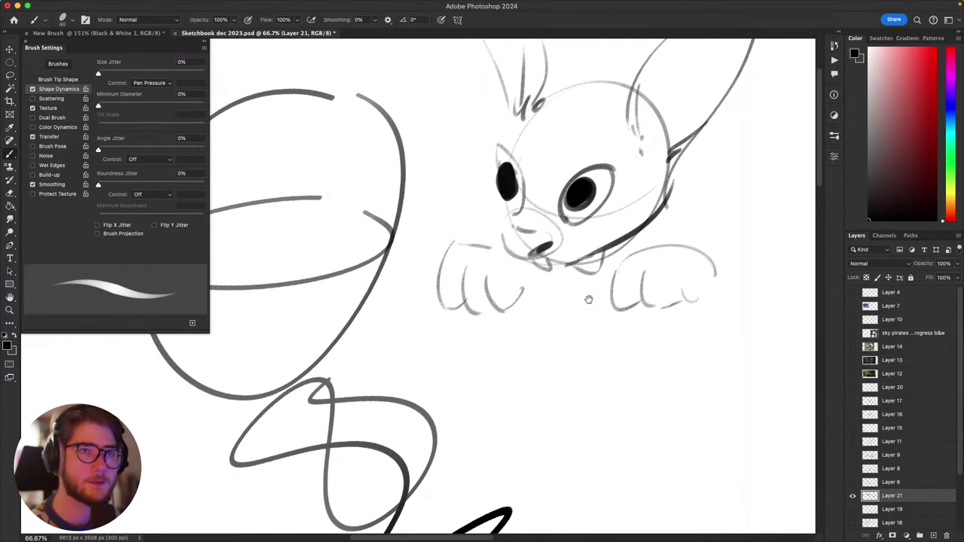
left_click_drag(625, 304, 622, 305)
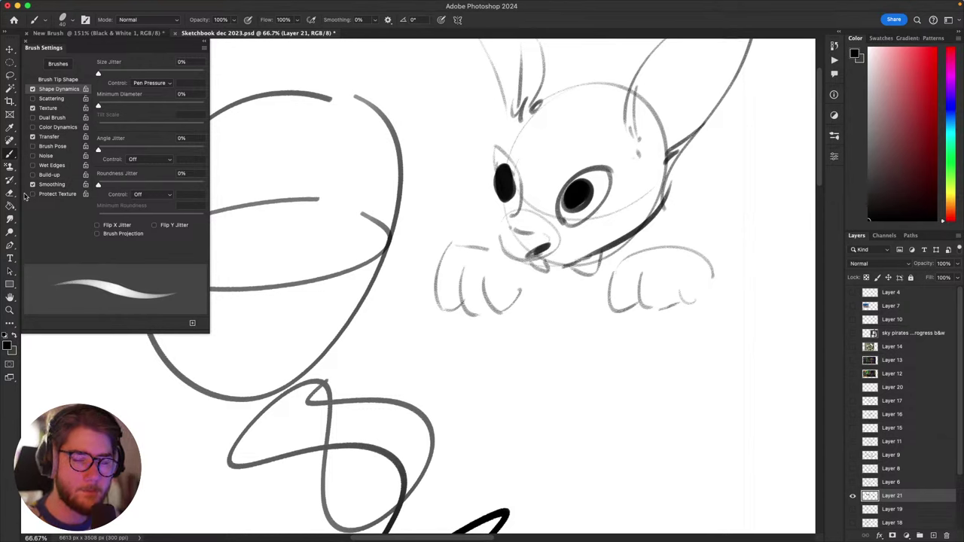
Step: Reduce the brush size to 25 px and test it with a stroke below the paws, undoing it
key("F5")
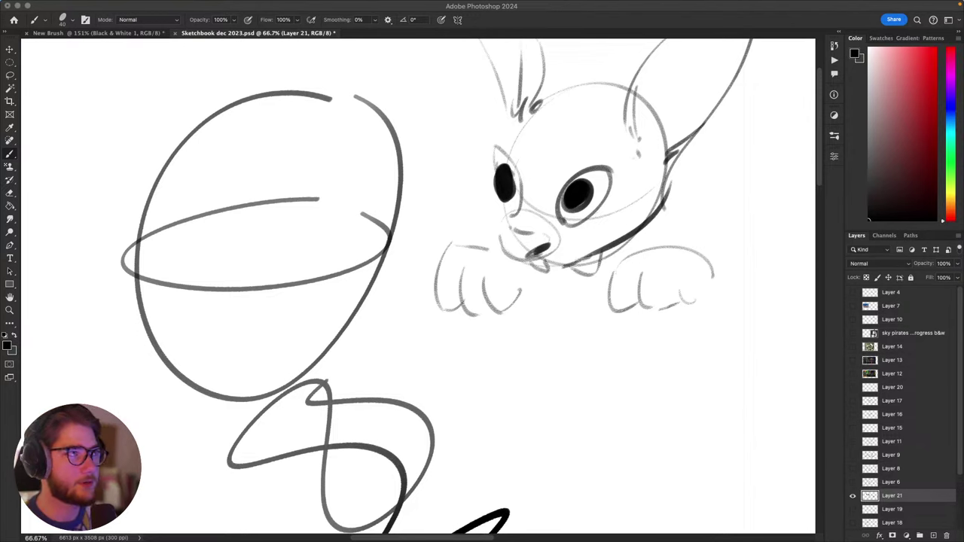
key("F5")
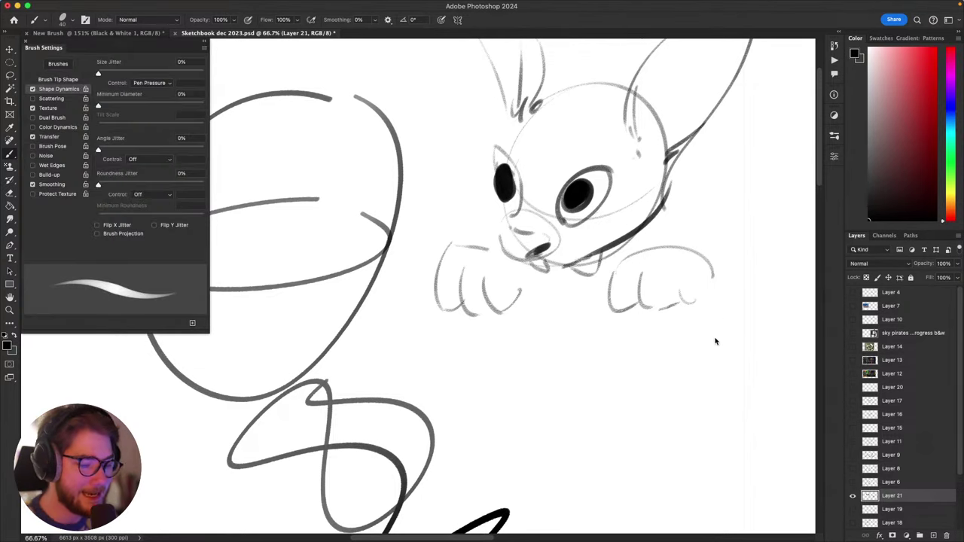
left_click_drag(728, 324, 723, 373)
key("bracketleft")
key("bracketleft")
key("bracketleft")
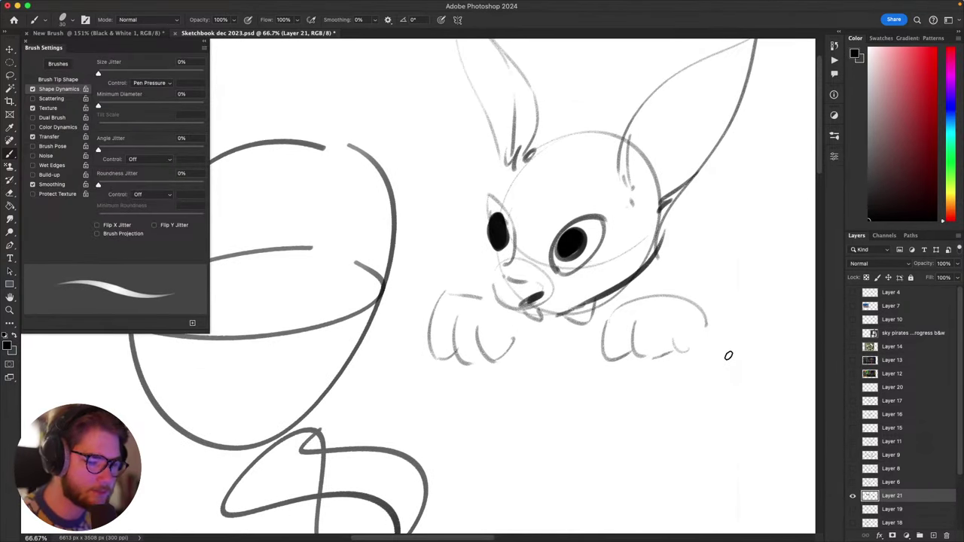
mouse_move(734, 337)
left_mouse_down()
mouse_move(689, 376)
mouse_move(695, 390)
mouse_move(576, 396)
left_mouse_up()
key("super+z")
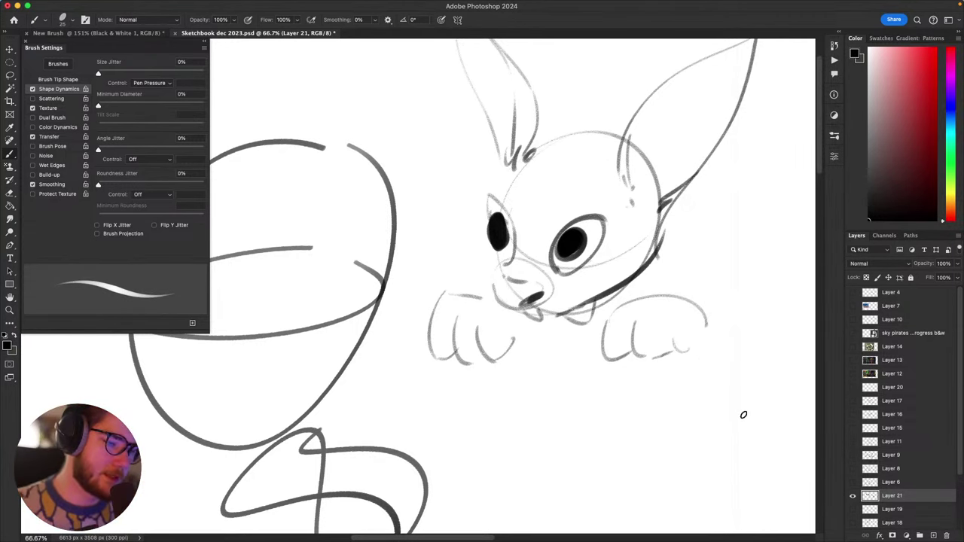
key("super+minus")
key("super+minus")
key("super+equal")
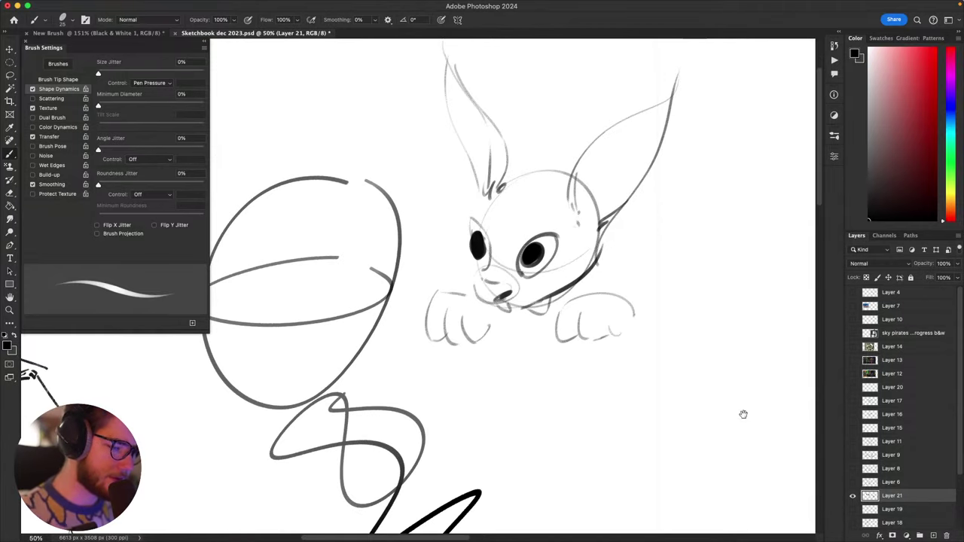
Step: Sketch small fur tufts on the creature's crown beside the first ear's base, undoing the rejected strokes
left_click_drag(577, 241, 583, 275)
left_click_drag(590, 208, 584, 242)
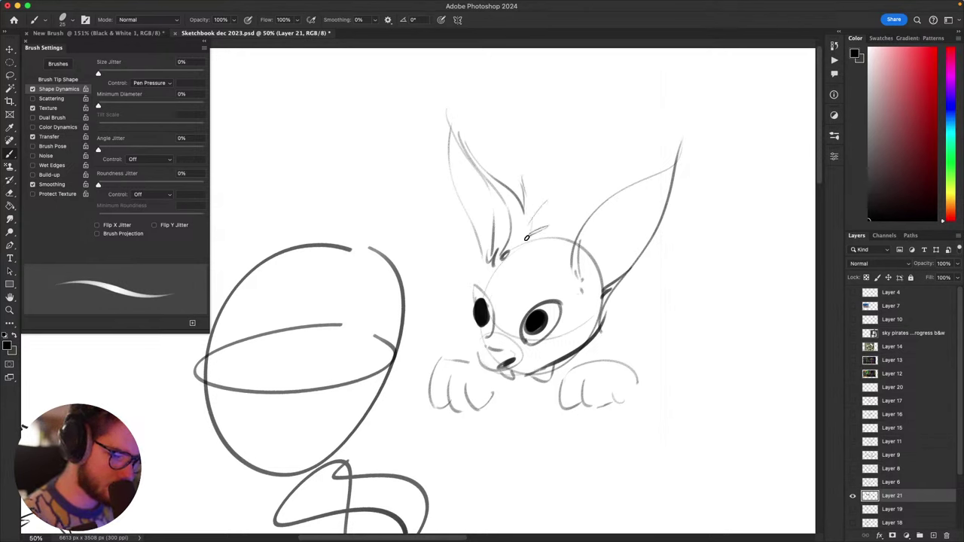
key("super+z")
key("super+z")
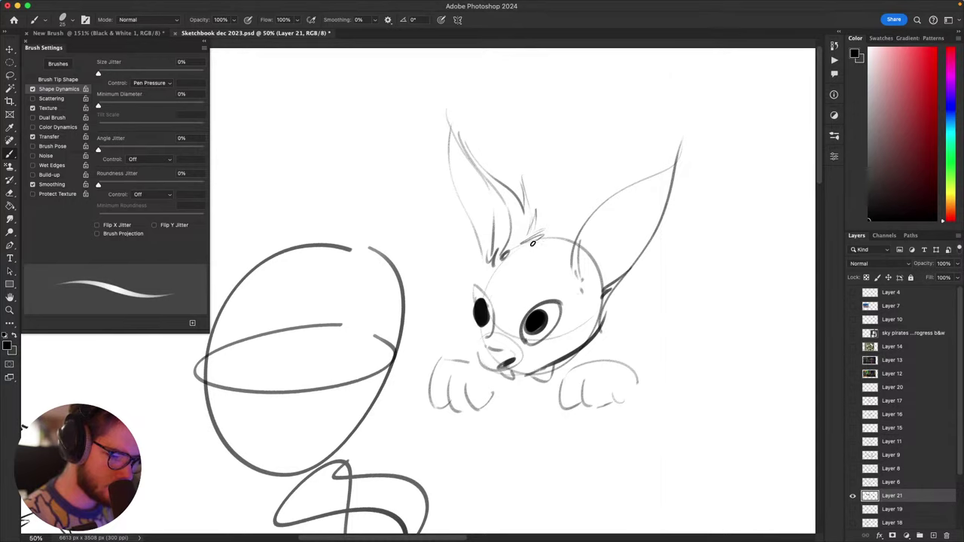
mouse_move(526, 238)
left_mouse_down()
mouse_move(540, 141)
mouse_move(547, 178)
mouse_move(603, 170)
mouse_move(575, 191)
left_mouse_up()
left_click(566, 175)
mouse_move(648, 199)
left_mouse_down()
mouse_move(619, 258)
mouse_move(677, 291)
left_mouse_up()
key("super+z")
key("super+z")
key("super+z")
mouse_move(544, 219)
left_mouse_down()
mouse_move(564, 177)
mouse_move(610, 212)
mouse_move(629, 267)
left_mouse_up()
key("super+z")
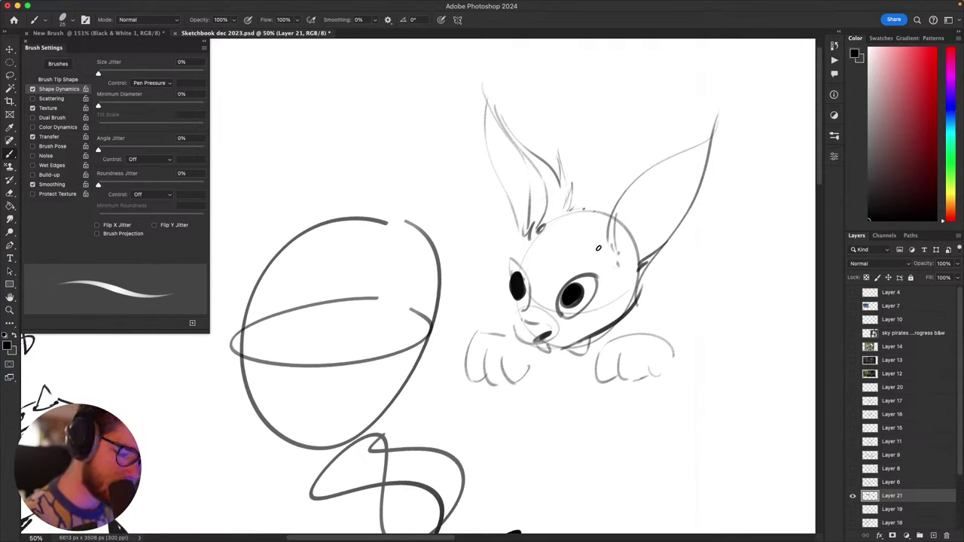
Step: Add fur strokes on the crown and at the inner base of the other ear, undoing the stray stroke
mouse_move(596, 235)
left_mouse_down()
mouse_move(596, 185)
mouse_move(600, 235)
left_mouse_up()
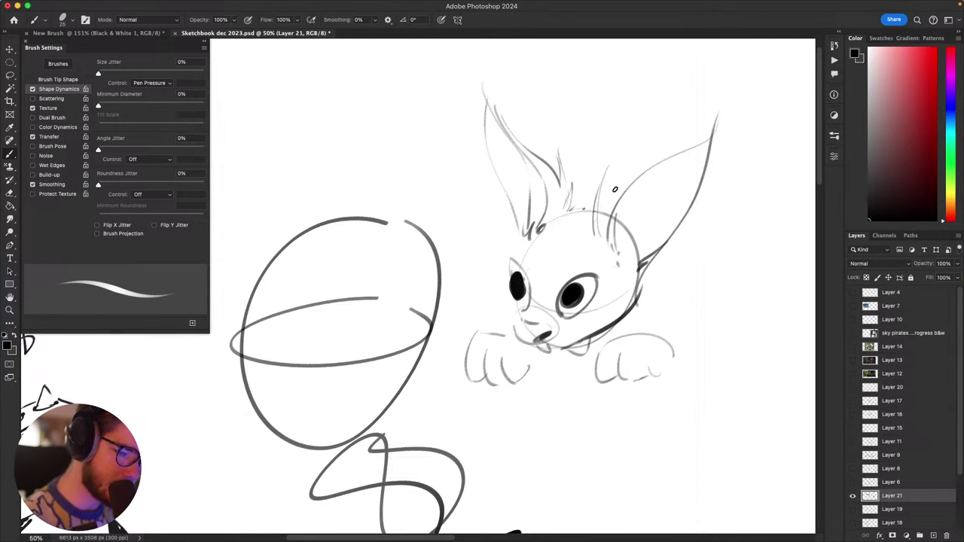
mouse_move(619, 148)
left_mouse_down()
mouse_move(624, 179)
mouse_move(661, 162)
left_mouse_up()
left_click_drag(634, 282, 663, 252)
mouse_move(705, 179)
left_mouse_down()
mouse_move(648, 236)
mouse_move(740, 220)
left_mouse_up()
key("super+z")
Step: Sketch a light rounded body curve behind the creature's cheek, undoing and redrawing it until the shape fits
mouse_move(708, 258)
left_mouse_down()
mouse_move(642, 270)
mouse_move(551, 316)
left_mouse_up()
key("super+z")
key("super+z")
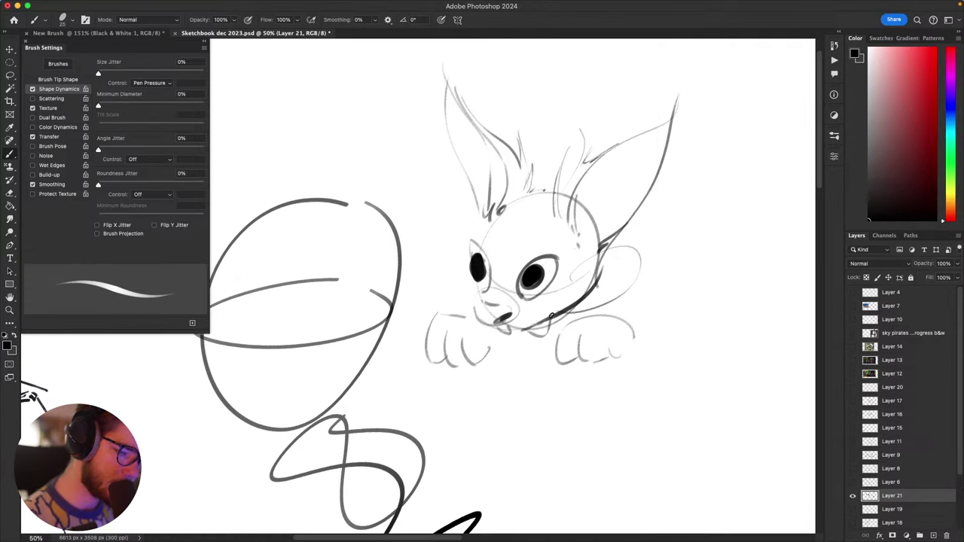
key("super+z")
left_click_drag(610, 247, 569, 314)
key("super+z")
left_click_drag(616, 247, 560, 309)
key("super+z")
mouse_move(609, 244)
left_mouse_down()
mouse_move(652, 261)
mouse_move(556, 317)
left_mouse_up()
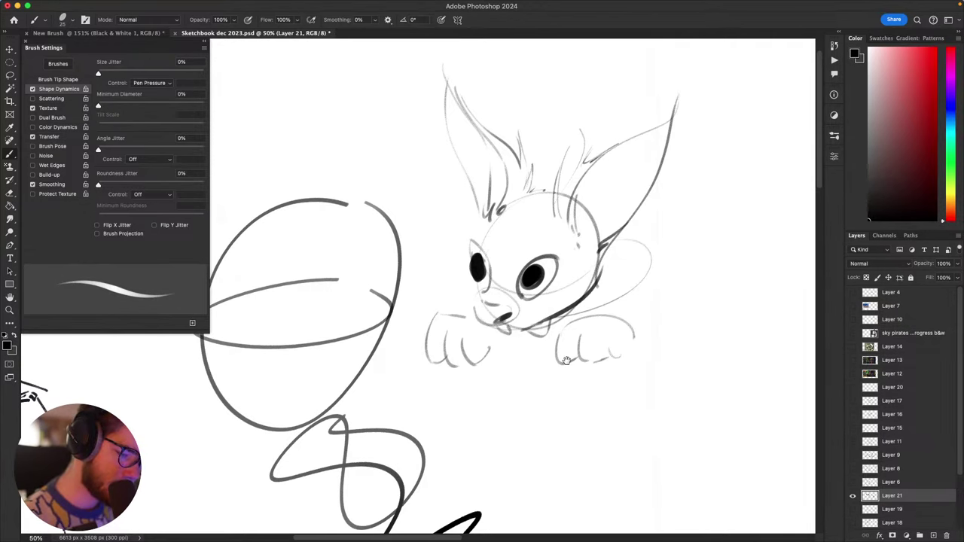
Step: Lasso and cut the oval and scribble test strokes beside the creature, then return to the Brush tool
mouse_move(541, 461)
left_mouse_down()
mouse_move(646, 357)
mouse_move(557, 421)
mouse_move(661, 306)
mouse_move(719, 314)
mouse_move(516, 500)
mouse_move(525, 83)
mouse_move(703, 318)
left_mouse_up()
key("super+minus")
key("super+minus")
key("super+equal")
key("l")
key("super+x")
key("b")
Step: Sketch an oval head outline between the seated figure and the creature, undoing the rejected outlines
left_click_drag(555, 324, 590, 376)
left_click_drag(482, 180, 456, 216)
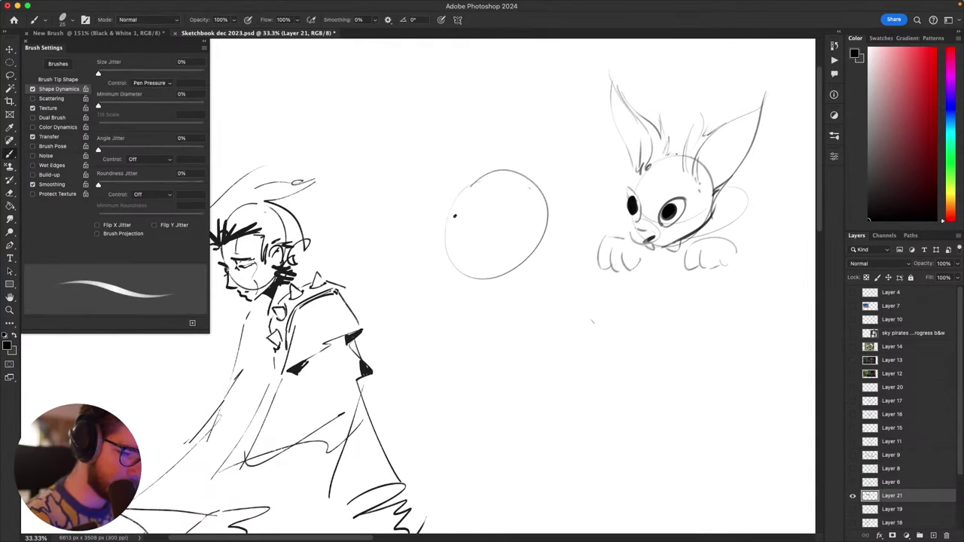
key("ctrl+z")
mouse_move(482, 141)
left_mouse_down()
mouse_move(539, 226)
mouse_move(527, 143)
mouse_move(537, 158)
left_mouse_up()
key("ctrl+z")
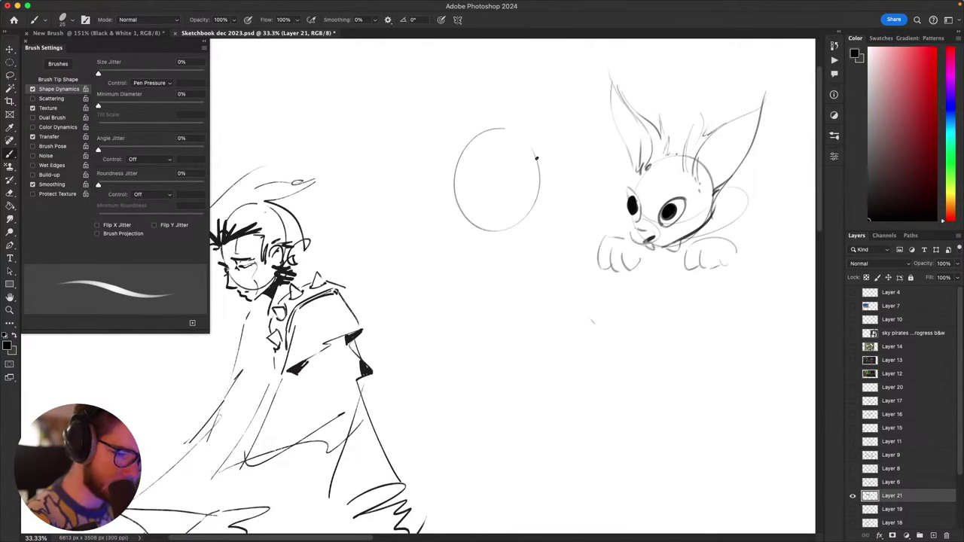
Step: Sketch the forehead curve and a light nose line on the new oval head, undoing a rejected stroke
left_click_drag(487, 194, 524, 184)
key("ctrl+z")
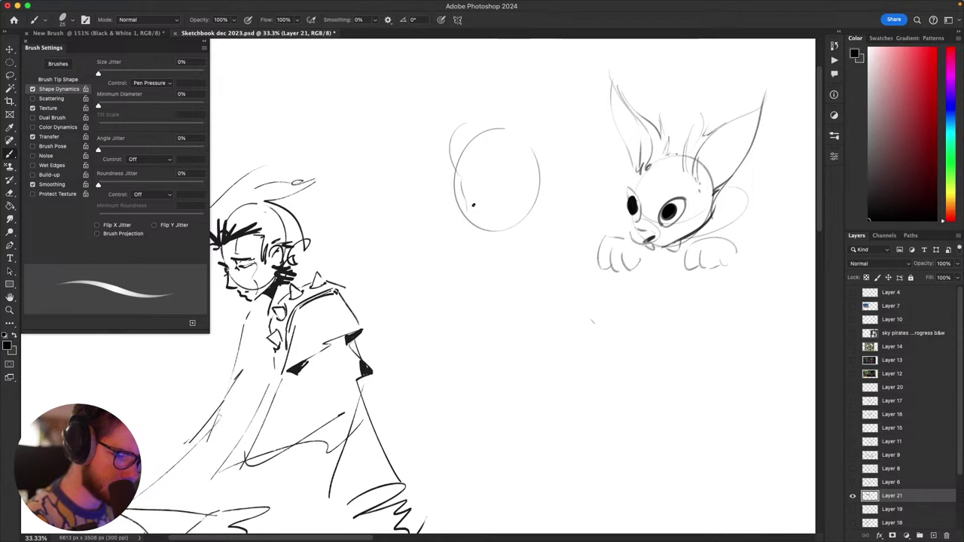
left_click_drag(480, 178, 483, 190)
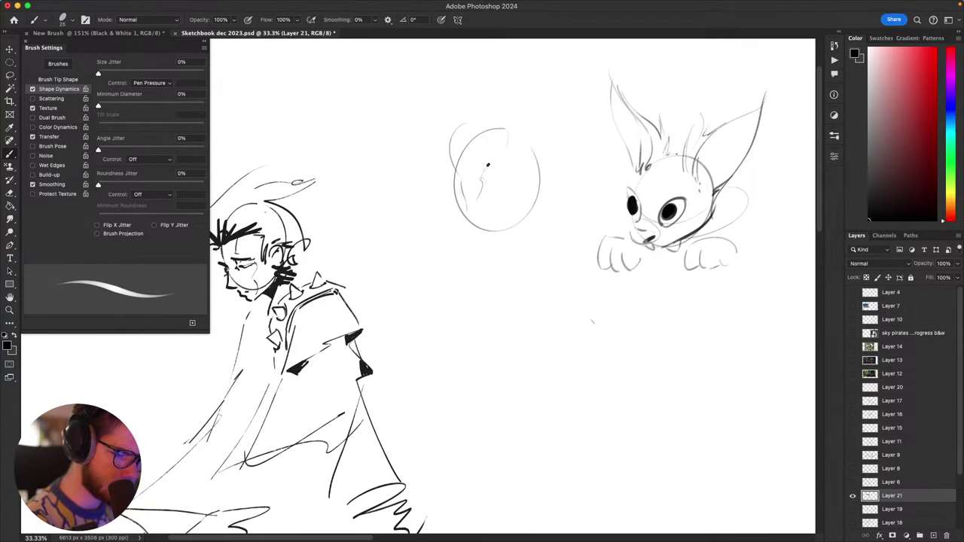
left_click_drag(515, 154, 548, 142)
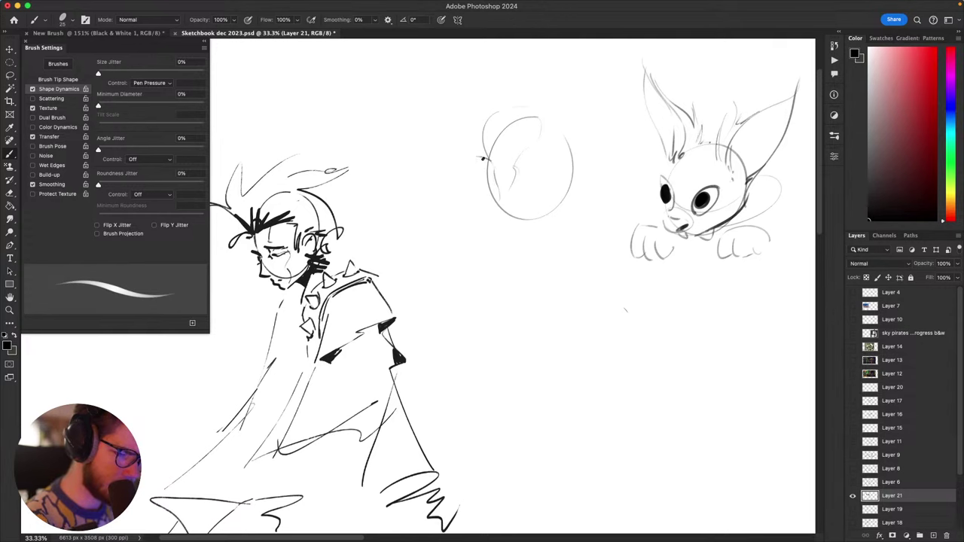
Step: Lasso and delete the part of the oval that overlaps the forehead, deselect, and return to the Brush tool
key("l")
mouse_move(526, 138)
left_mouse_down()
mouse_move(555, 136)
mouse_move(534, 141)
left_mouse_up()
key("Delete")
key("super+d")
key("b")
Step: Sketch the angry brows and eye outlines on the oval head, undoing the rejected strokes
left_click_drag(568, 209, 580, 221)
left_click_drag(560, 158, 549, 179)
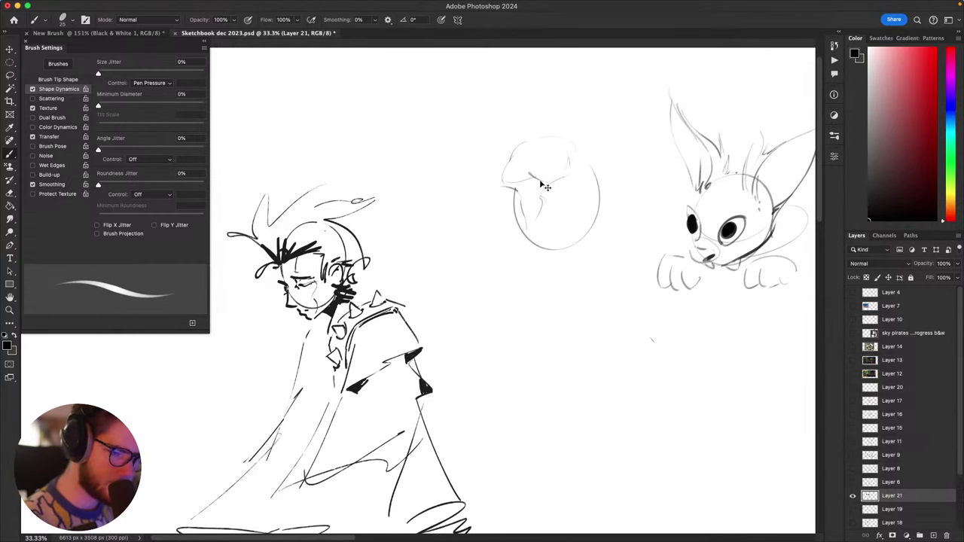
left_click_drag(545, 168, 542, 180)
mouse_move(529, 174)
left_mouse_down()
mouse_move(558, 161)
mouse_move(578, 165)
mouse_move(508, 181)
mouse_move(581, 220)
mouse_move(549, 188)
left_mouse_up()
key("super+z")
key("super+z")
scroll(498, 181, "up", 1)
left_click(557, 181)
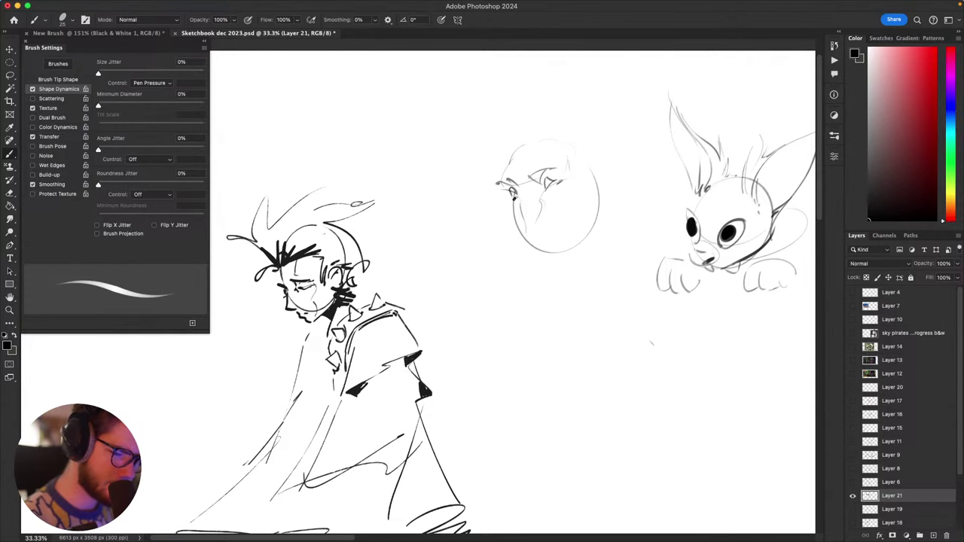
Step: Sketch the nose tip, nostril and cheek lines on the face, undoing a rejected stroke
mouse_move(510, 190)
left_mouse_down()
mouse_move(520, 200)
mouse_move(493, 205)
mouse_move(529, 215)
left_mouse_up()
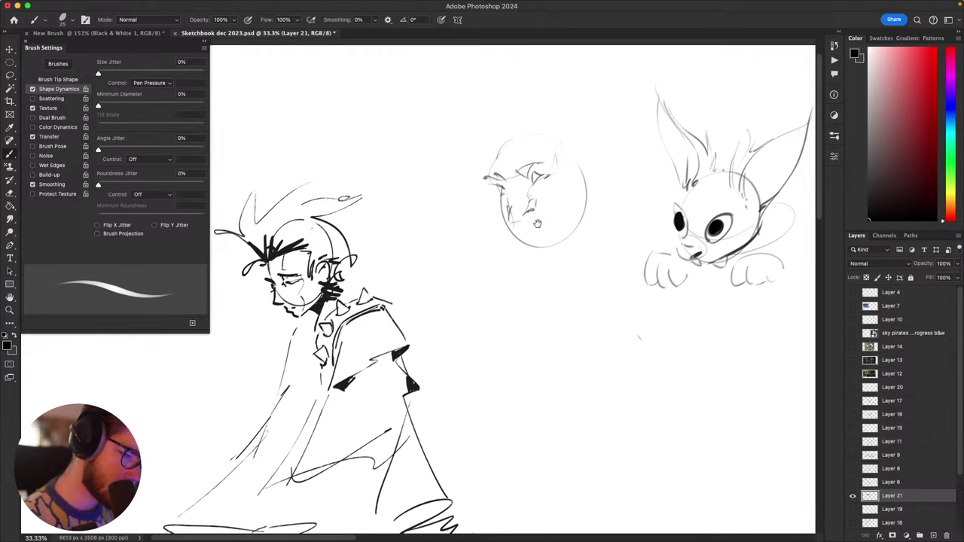
left_click_drag(517, 216, 528, 200)
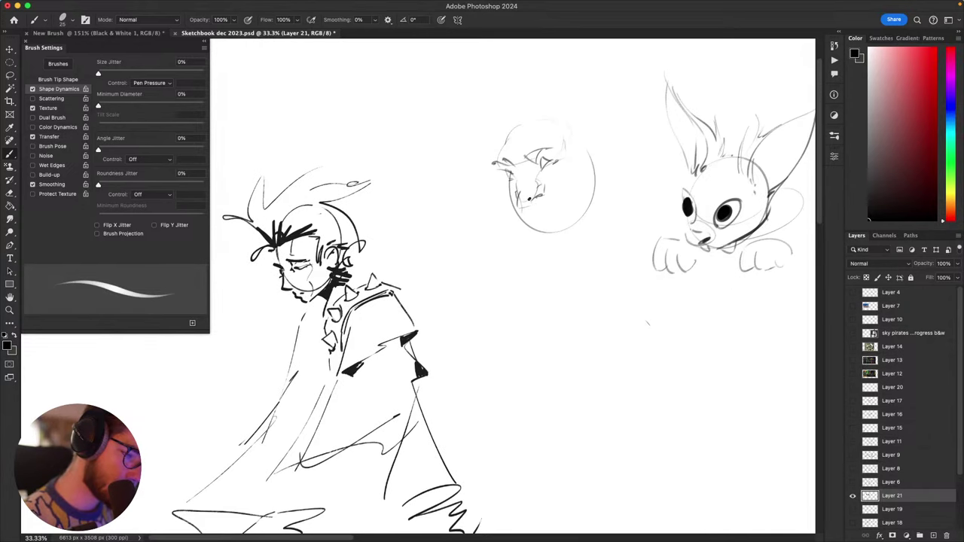
mouse_move(569, 190)
left_mouse_down()
mouse_move(532, 147)
mouse_move(464, 177)
mouse_move(561, 183)
left_mouse_up()
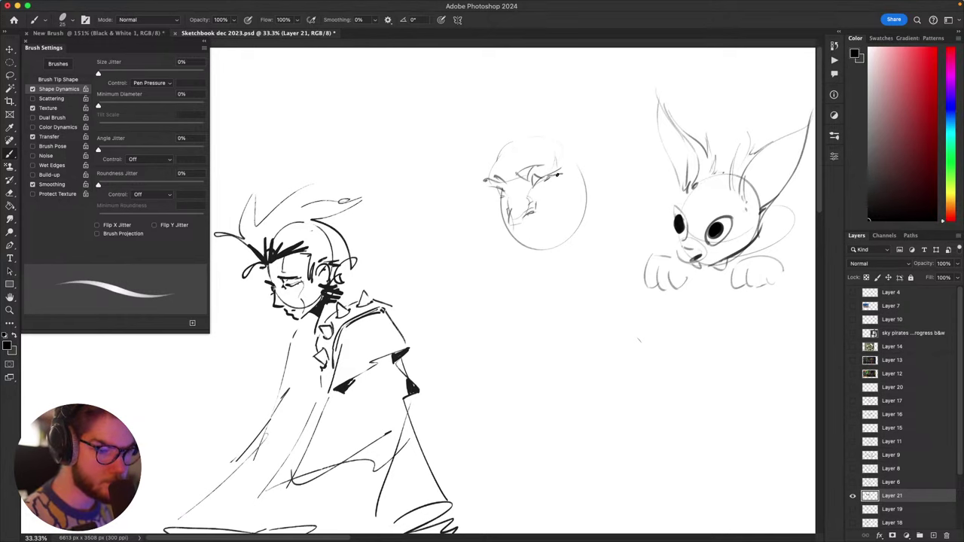
mouse_move(566, 185)
left_mouse_down()
mouse_move(554, 208)
mouse_move(563, 178)
left_mouse_up()
key("ctrl+z")
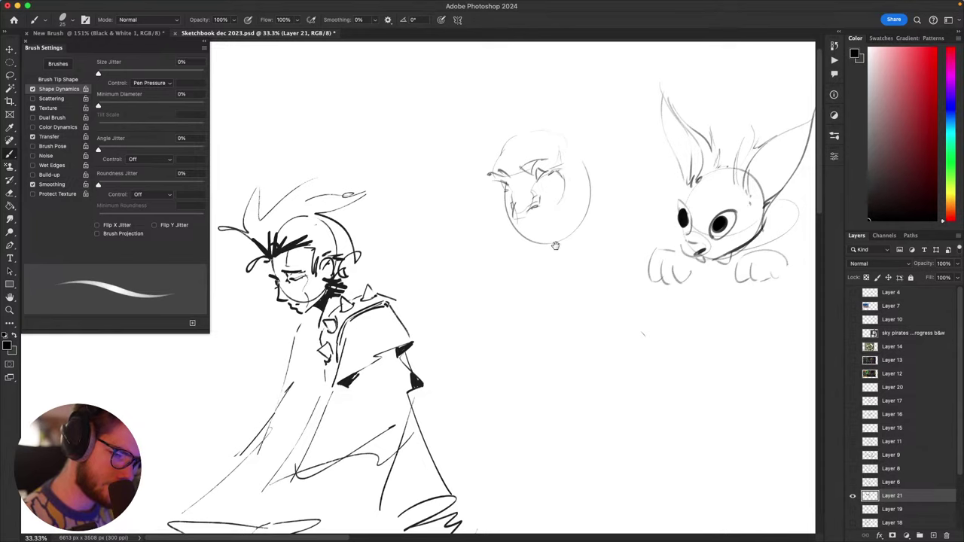
Step: Draw the neck lines below the jaw, darken the jaw corner and sketch a frowning mouth
left_click_drag(556, 246, 546, 240)
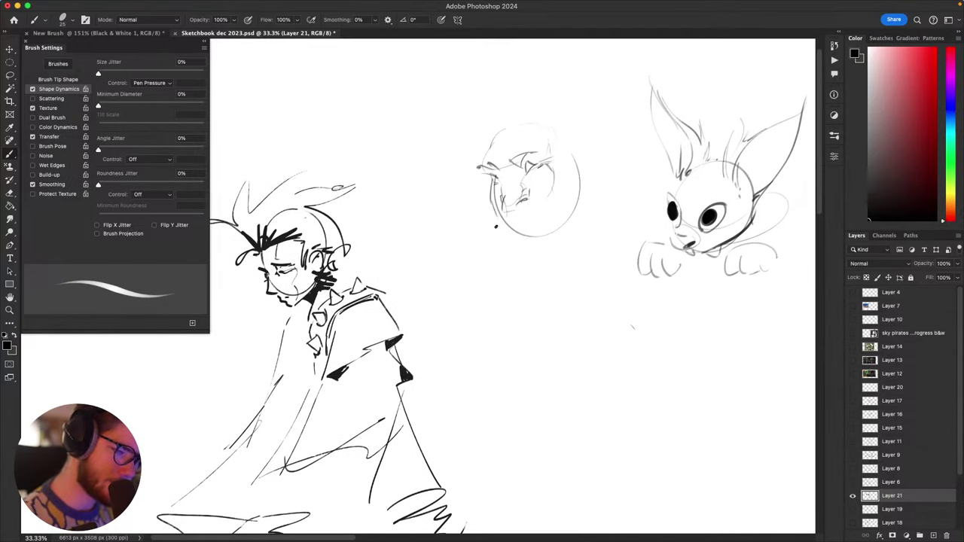
left_click_drag(502, 227, 501, 260)
left_click_drag(501, 258, 572, 220)
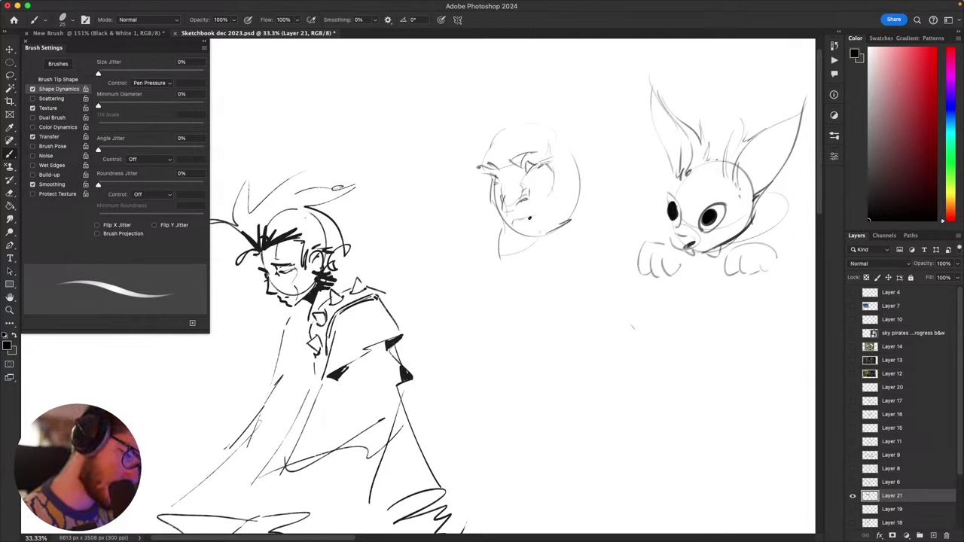
mouse_move(525, 219)
left_mouse_down()
mouse_move(548, 217)
mouse_move(516, 228)
mouse_move(543, 216)
mouse_move(522, 215)
mouse_move(536, 194)
mouse_move(567, 192)
mouse_move(581, 240)
left_mouse_up()
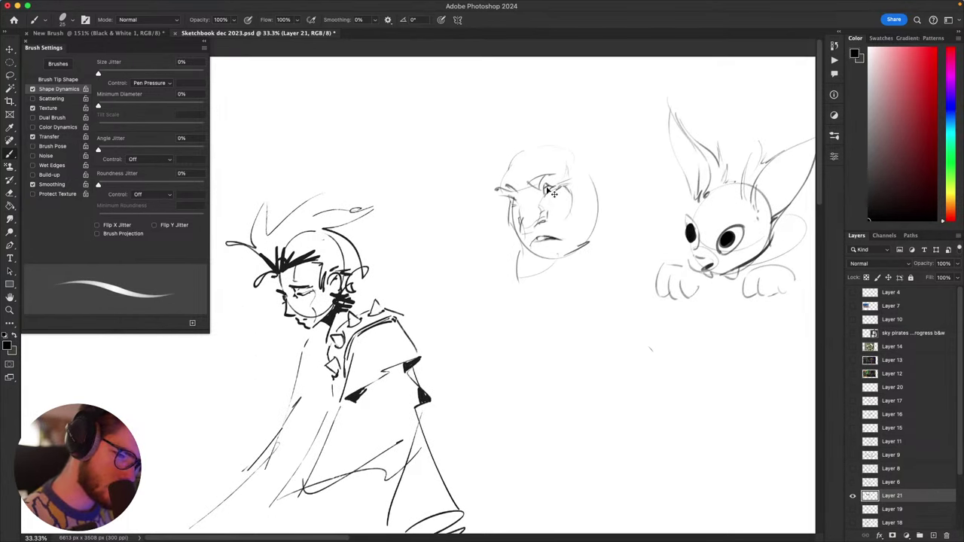
Step: Fill in dark pupils in the face's narrowed eyes
left_click_drag(546, 185, 547, 186)
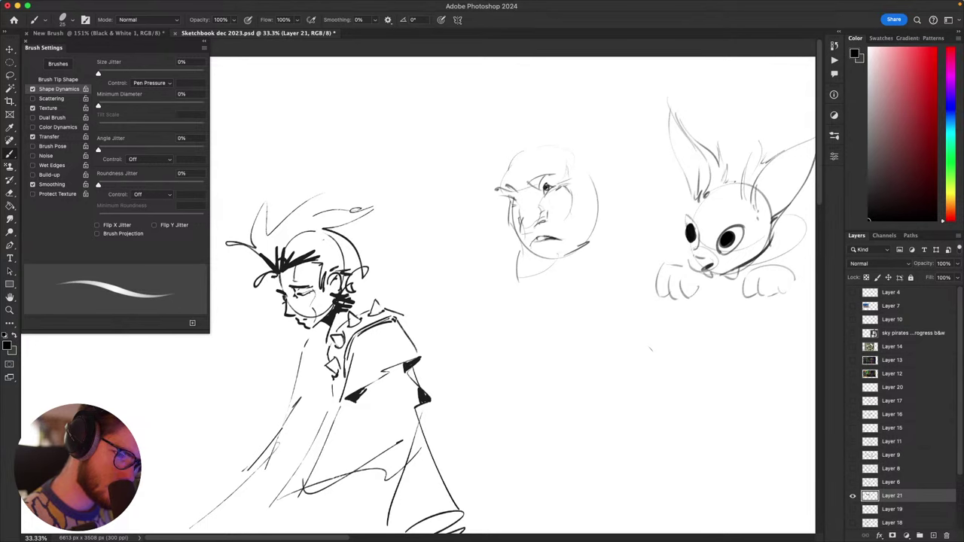
left_click_drag(529, 239, 532, 272)
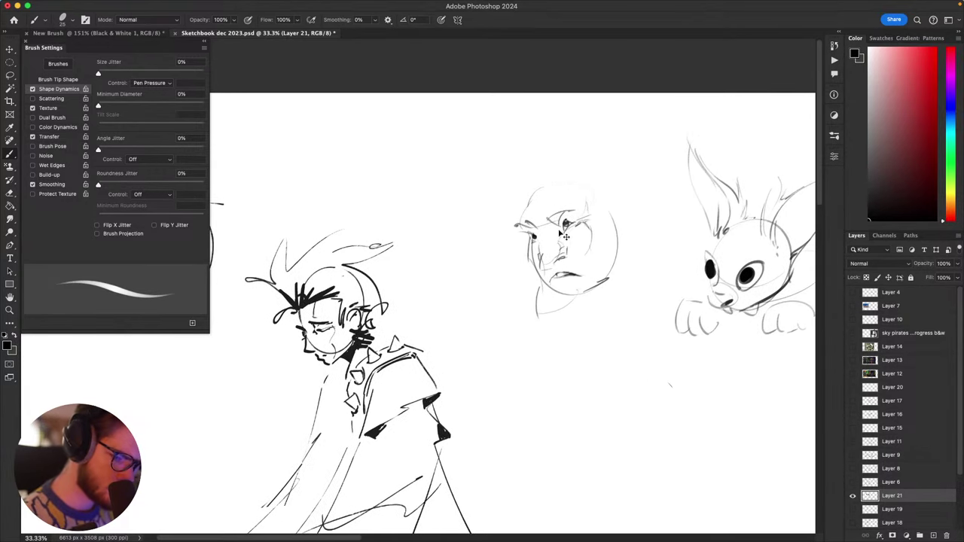
mouse_move(588, 208)
left_mouse_down()
mouse_move(646, 165)
mouse_move(527, 197)
mouse_move(553, 230)
left_mouse_up()
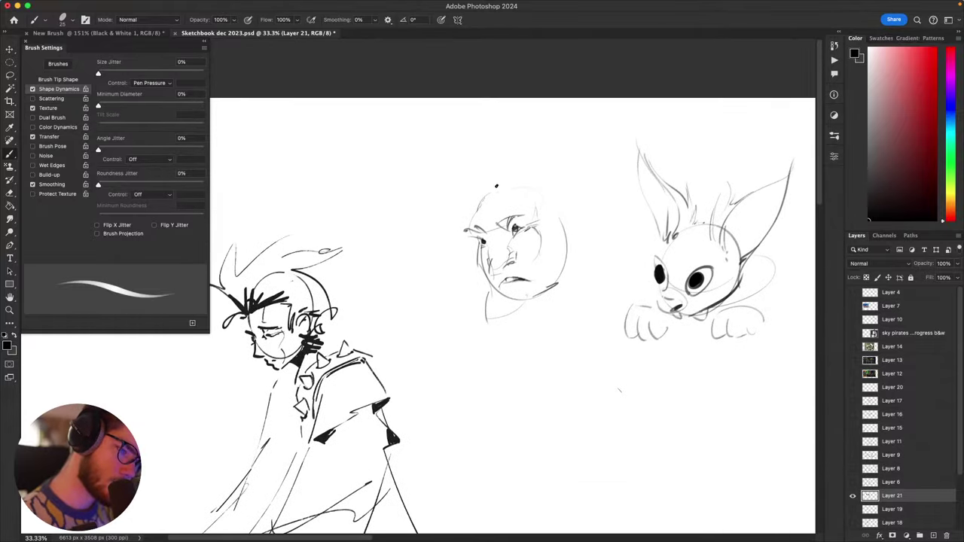
Step: Sketch swept-back wavy hair above the man's forehead, undoing the rejected strokes
left_click_drag(466, 194, 538, 172)
key("super+z")
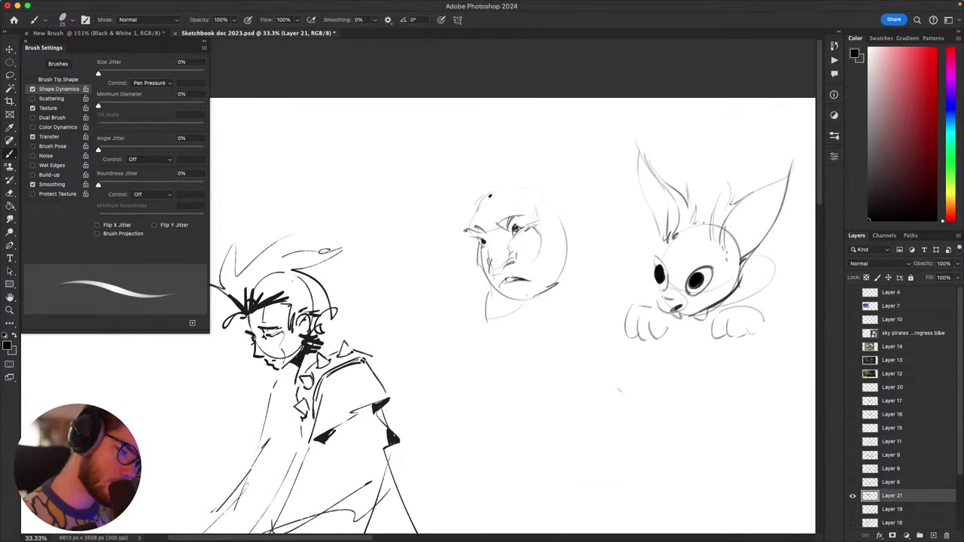
mouse_move(467, 200)
left_mouse_down()
mouse_move(491, 173)
mouse_move(513, 174)
mouse_move(536, 125)
left_mouse_up()
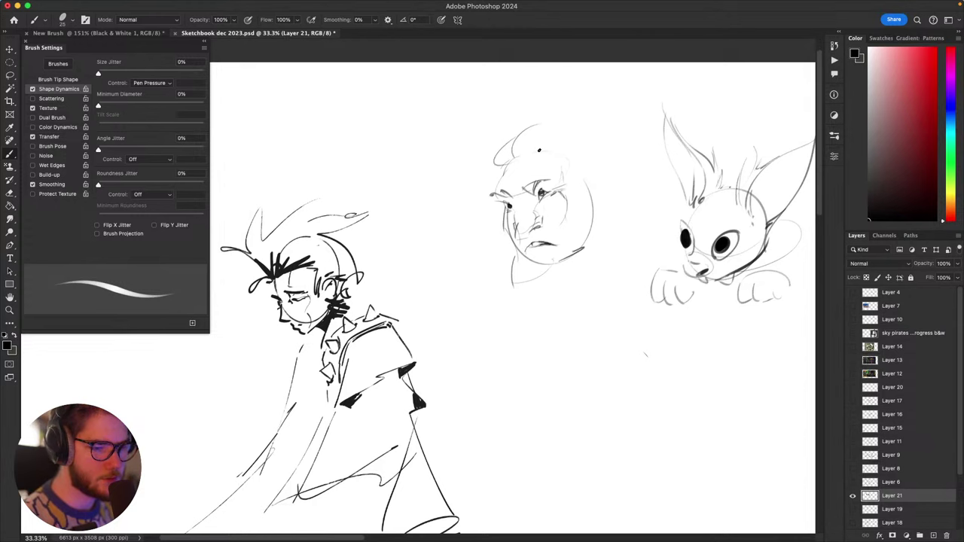
key("ctrl+z")
mouse_move(506, 158)
left_mouse_down()
mouse_move(530, 127)
mouse_move(583, 138)
mouse_move(605, 131)
left_mouse_up()
key("super+z")
mouse_move(532, 127)
left_mouse_down()
mouse_move(518, 156)
mouse_move(604, 140)
left_mouse_up()
key("super+z")
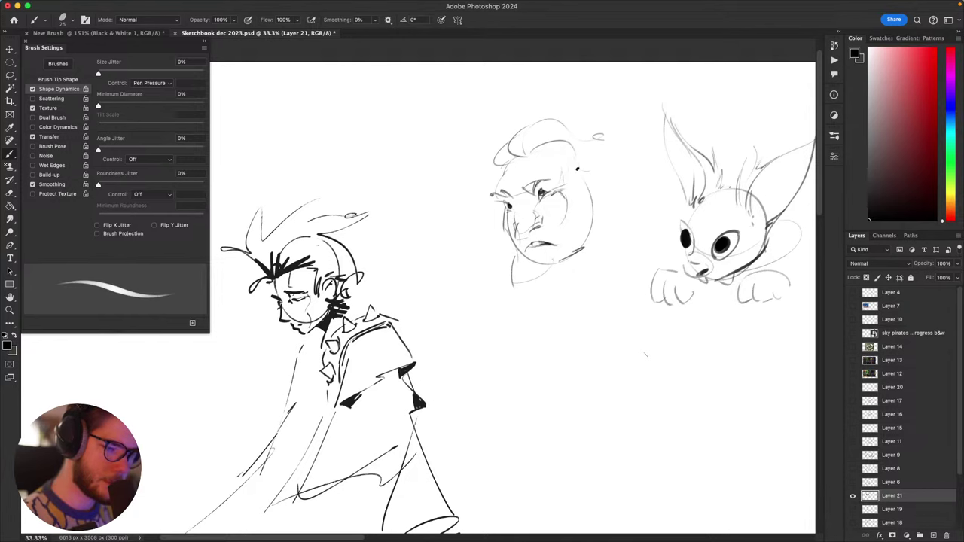
scroll(648, 235, "up", 2)
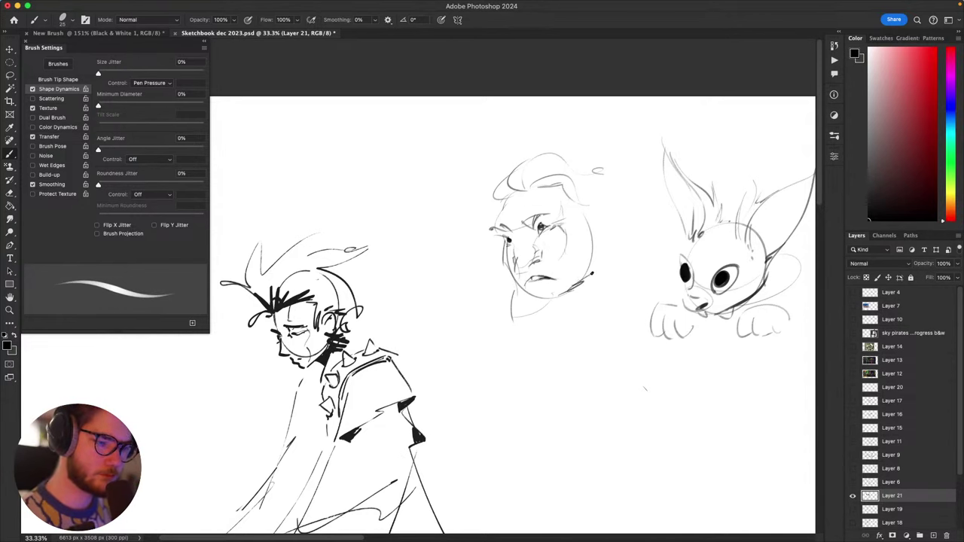
mouse_move(565, 317)
left_mouse_down()
mouse_move(564, 301)
mouse_move(567, 315)
left_mouse_up()
scroll(572, 316, "up", 1)
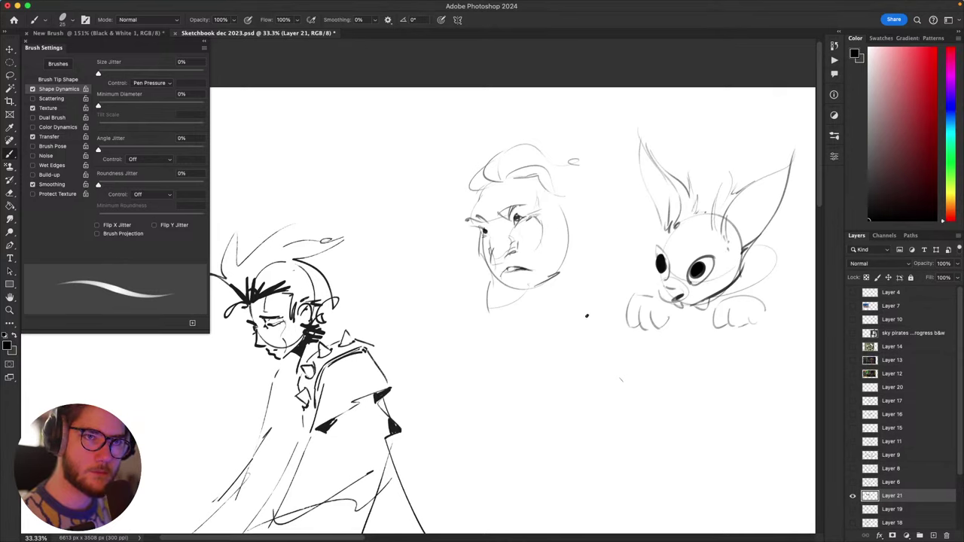
mouse_move(588, 317)
left_mouse_down()
mouse_move(603, 314)
mouse_move(586, 321)
left_mouse_up()
scroll(585, 321, "up", 1)
scroll(586, 321, "right", 1)
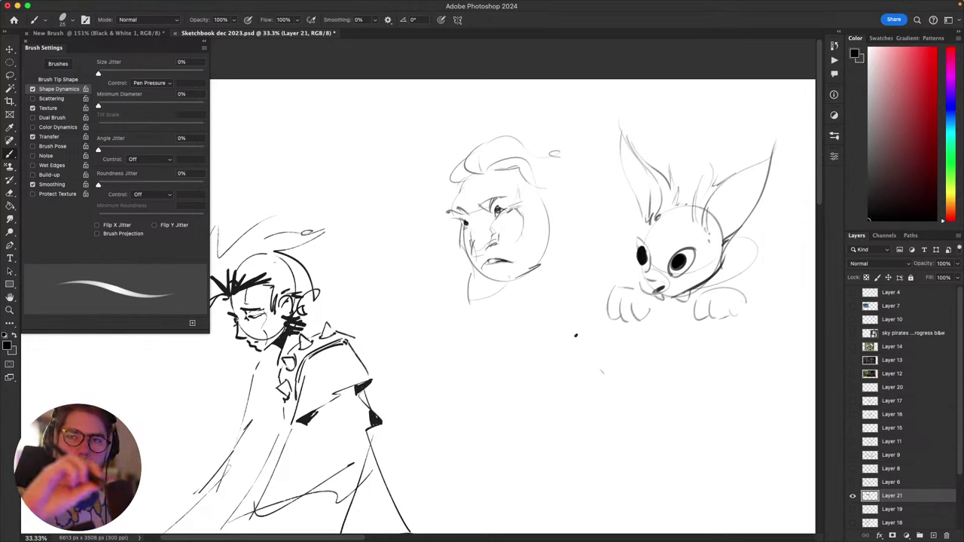
Step: Sketch a large light head circle on the blank area below the face, undoing the failed attempts
mouse_move(552, 280)
left_mouse_down()
mouse_move(529, 310)
mouse_move(548, 265)
mouse_move(508, 303)
left_mouse_up()
key("super+z")
left_click_drag(587, 303, 596, 233)
key("super+z")
left_click_drag(563, 259, 628, 261)
key("super+z")
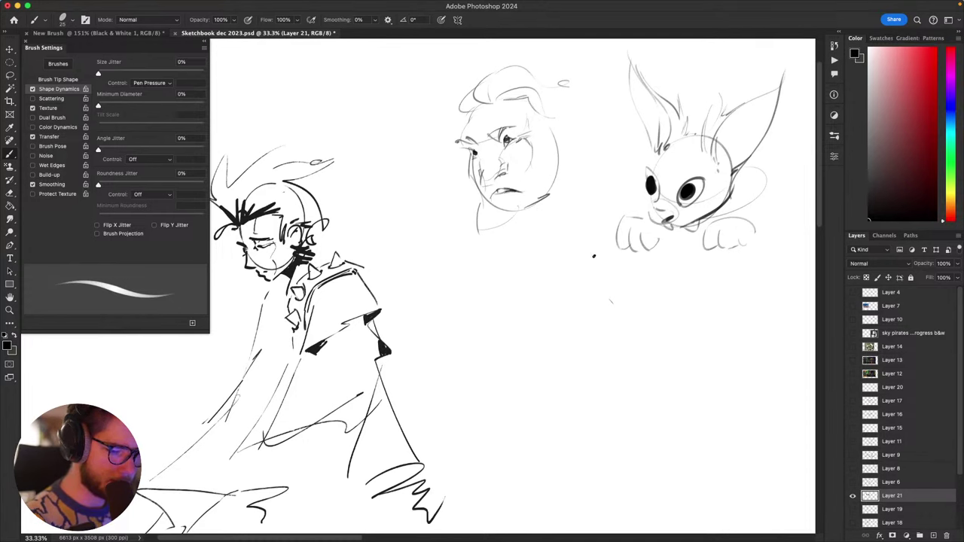
left_click_drag(536, 252, 602, 369)
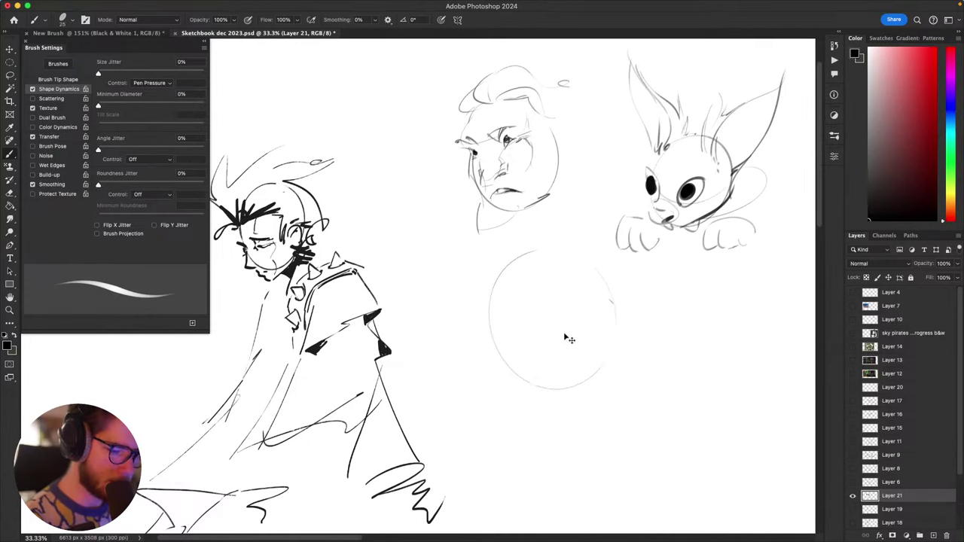
Step: Draw a rounded face shape overlapping the circle with a wavy line at its far side, undoing a stray stroke
mouse_move(583, 303)
left_mouse_down()
mouse_move(551, 360)
mouse_move(488, 324)
mouse_move(504, 365)
mouse_move(622, 300)
left_mouse_up()
key("super+z")
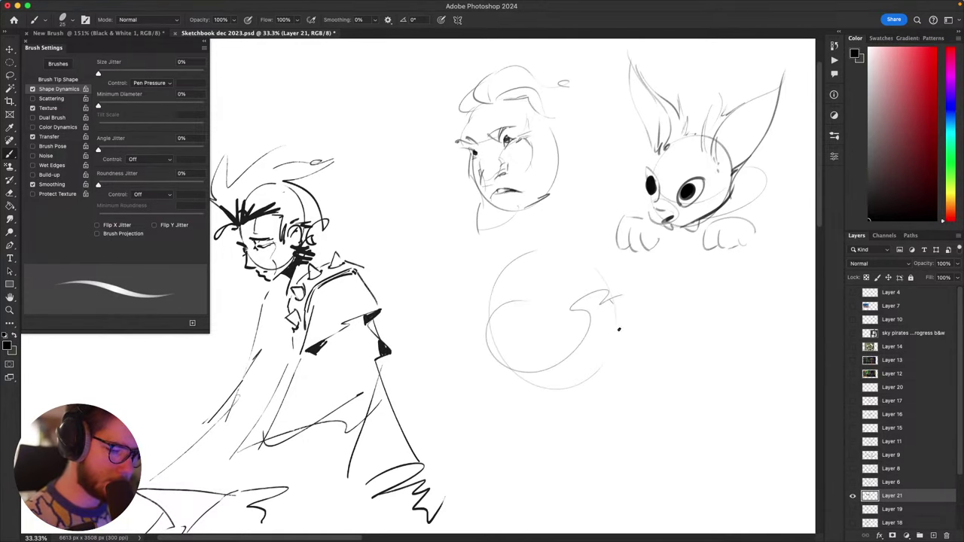
left_click_drag(618, 366, 619, 317)
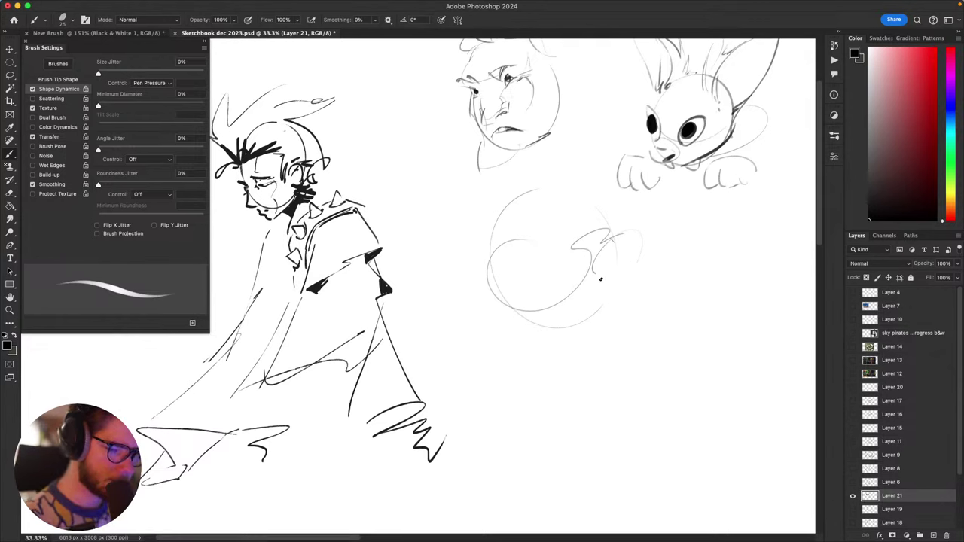
Step: Sketch the ear-like curves at the circle's edge beside the wavy line, undoing the rejected strokes
mouse_move(624, 247)
left_mouse_down()
mouse_move(652, 263)
mouse_move(623, 259)
mouse_move(644, 265)
mouse_move(647, 293)
left_mouse_up()
key("super+z")
key("super+z")
left_click_drag(647, 285, 633, 308)
key("super+z")
key("super+z")
key("super+z")
left_click_drag(599, 276, 630, 295)
key("super+z")
mouse_move(609, 263)
left_mouse_down()
mouse_move(625, 290)
mouse_move(643, 251)
mouse_move(620, 279)
left_mouse_up()
key("super+z")
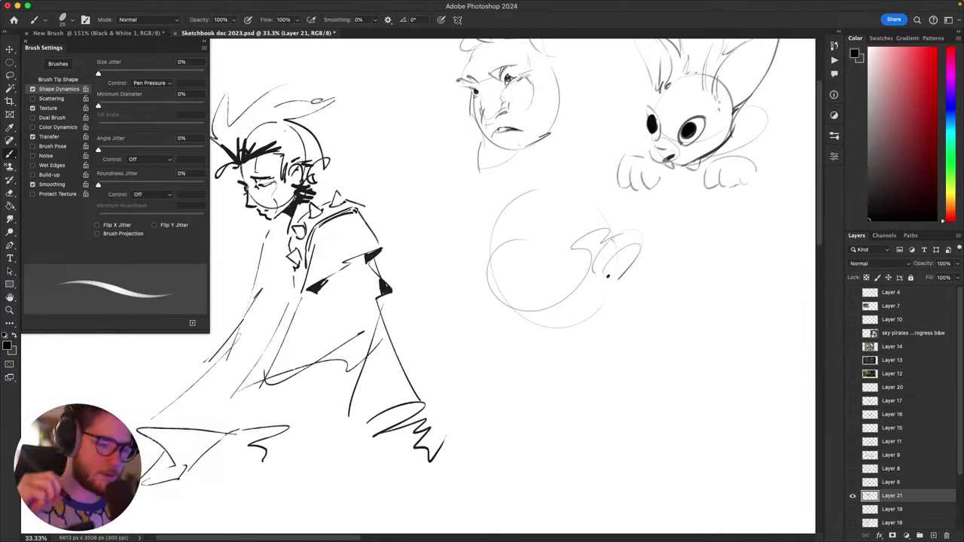
Step: Draw a sweeping jaw curve from the ear shape around beneath the rounded face shape, undoing the failed curves
mouse_move(630, 260)
left_mouse_down()
mouse_move(595, 309)
mouse_move(440, 315)
mouse_move(536, 161)
mouse_move(567, 157)
left_mouse_up()
key("super+z")
left_click_drag(590, 167, 498, 289)
key("super+z")
key("super+z")
left_click_drag(469, 251, 467, 257)
left_click_drag(612, 276, 496, 270)
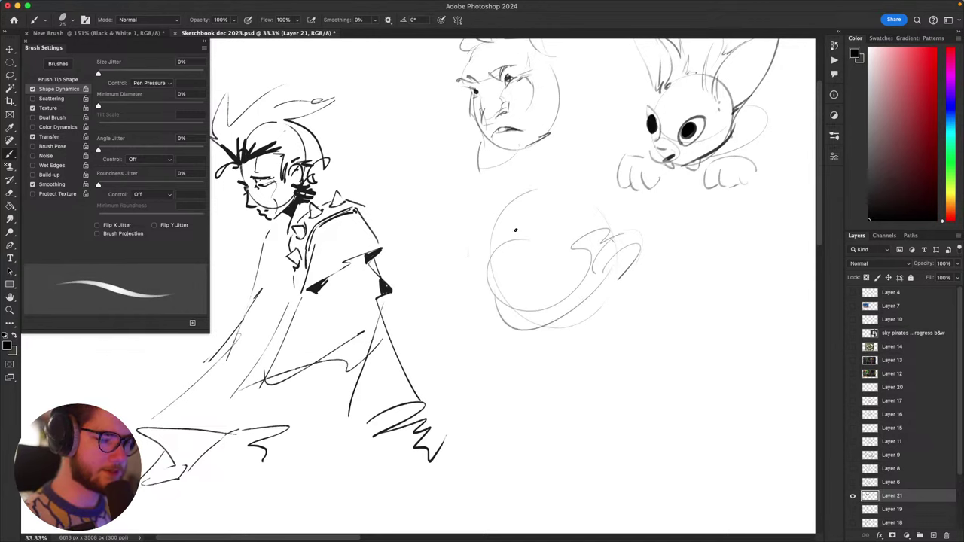
Step: Sketch loose shoulder and body lines beneath the large head circle with a small oval beside the ear curves, undoing the failed strokes
key("super+z")
left_click_drag(604, 318, 565, 338)
key("ctrl+z")
mouse_move(515, 265)
left_mouse_down()
mouse_move(462, 348)
mouse_move(557, 431)
mouse_move(618, 330)
left_mouse_up()
mouse_move(663, 280)
left_mouse_down()
mouse_move(644, 289)
mouse_move(660, 273)
left_mouse_up()
key("super+z")
left_click_drag(515, 325, 484, 345)
left_click_drag(490, 330, 591, 319)
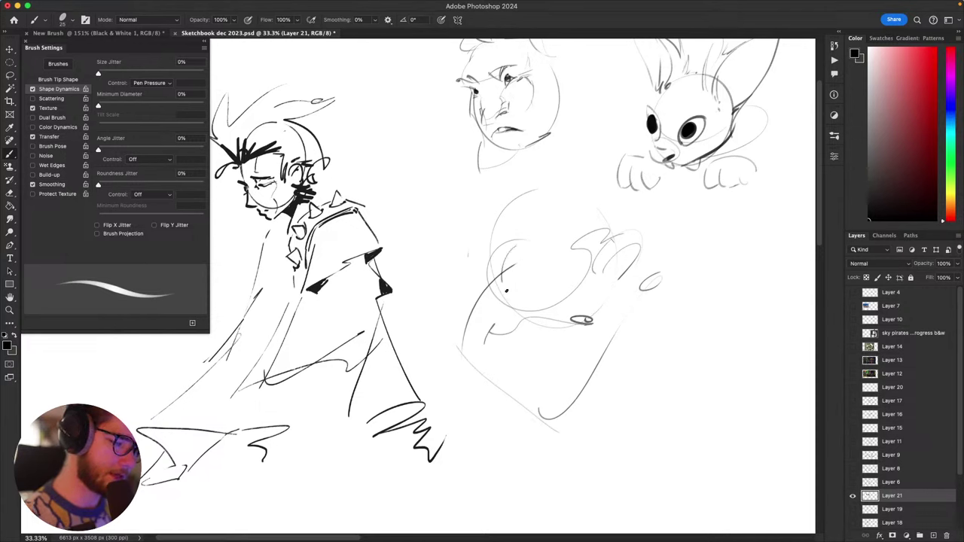
Step: Draw small eye and nose loops inside the rounded face shape, undoing the rejected strokes
mouse_move(502, 251)
left_mouse_down()
mouse_move(524, 310)
mouse_move(513, 304)
left_mouse_up()
key("super+z")
left_click_drag(550, 272, 521, 308)
key("super+z")
mouse_move(541, 277)
left_mouse_down()
mouse_move(551, 286)
mouse_move(505, 296)
left_mouse_up()
key("super+z")
key("super+z")
left_click_drag(553, 258, 555, 272)
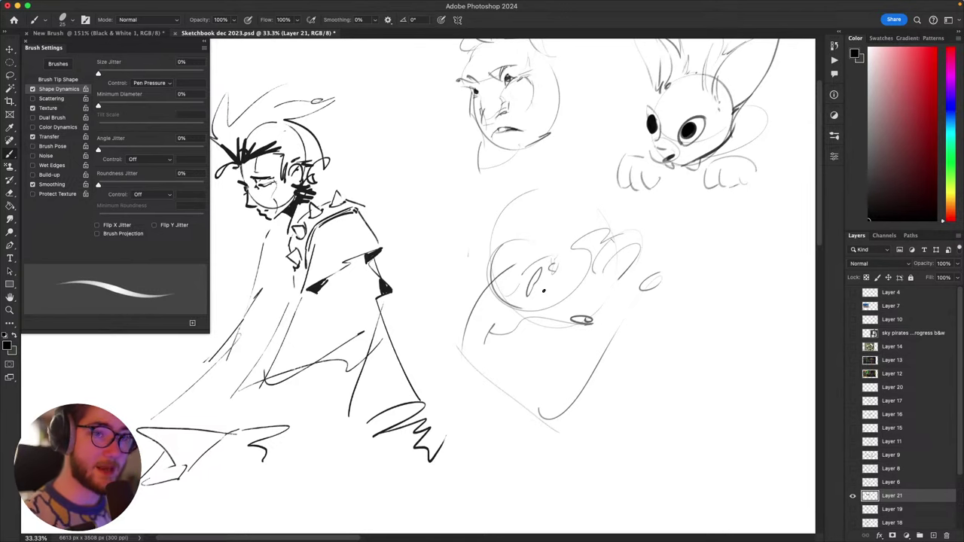
left_click_drag(652, 287, 657, 284)
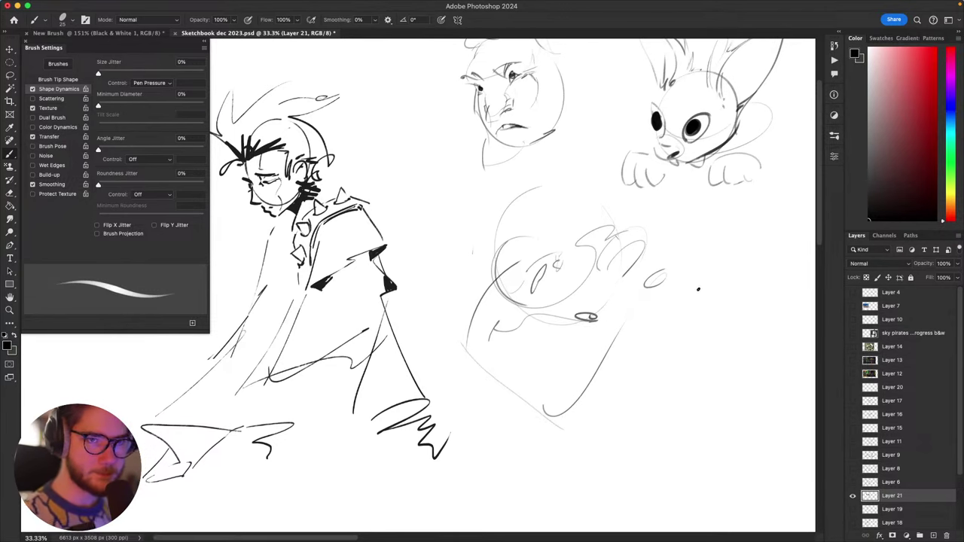
Step: Lasso the whole unfinished large head sketch below the frowning face and delete it
scroll(699, 289, "up", 2)
key("l")
mouse_move(662, 233)
left_mouse_down()
mouse_move(650, 367)
mouse_move(442, 355)
mouse_move(595, 193)
left_mouse_up()
key("Delete")
key("b")
scroll(600, 230, "up", 3)
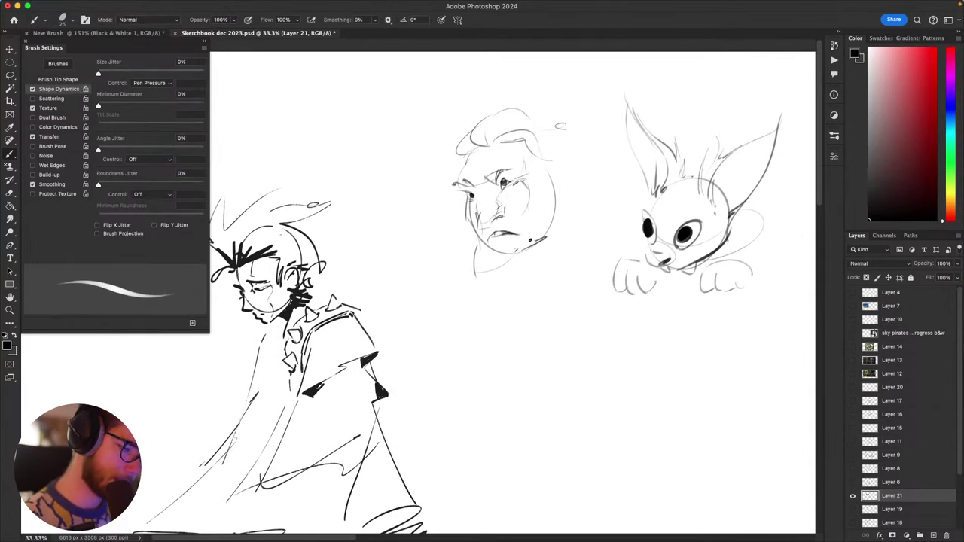
Step: Rework the frowning man's mouth and add light strokes around his eyes, nose and forehead
key("l")
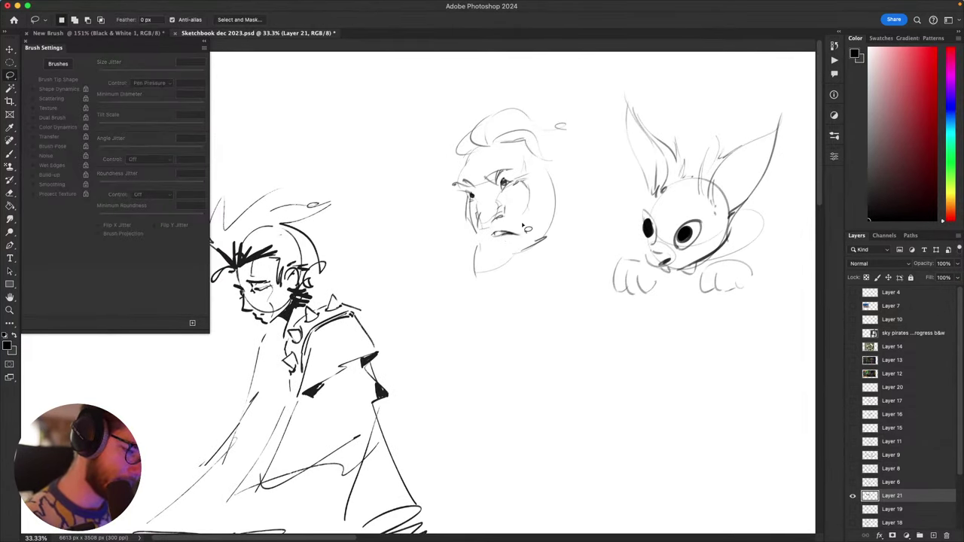
key("b")
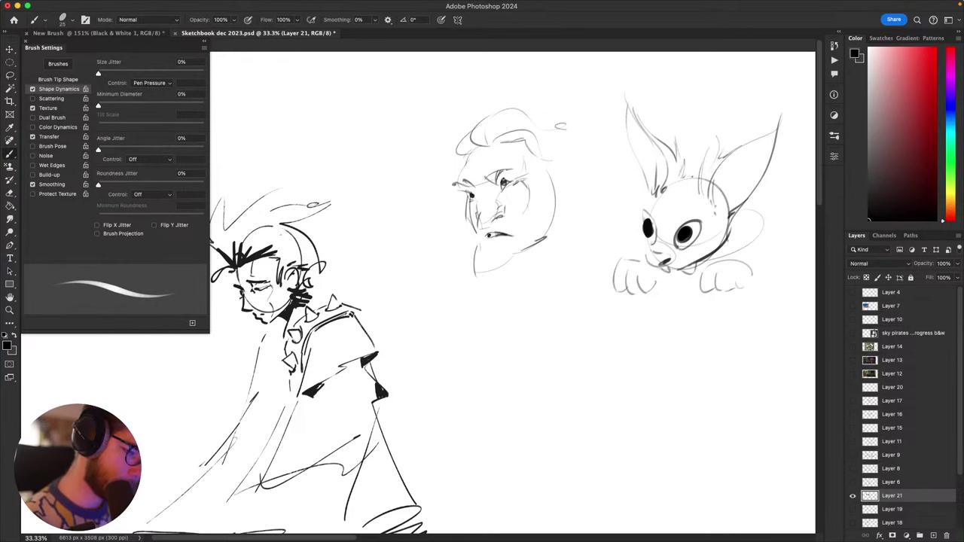
scroll(517, 264, "up", 1)
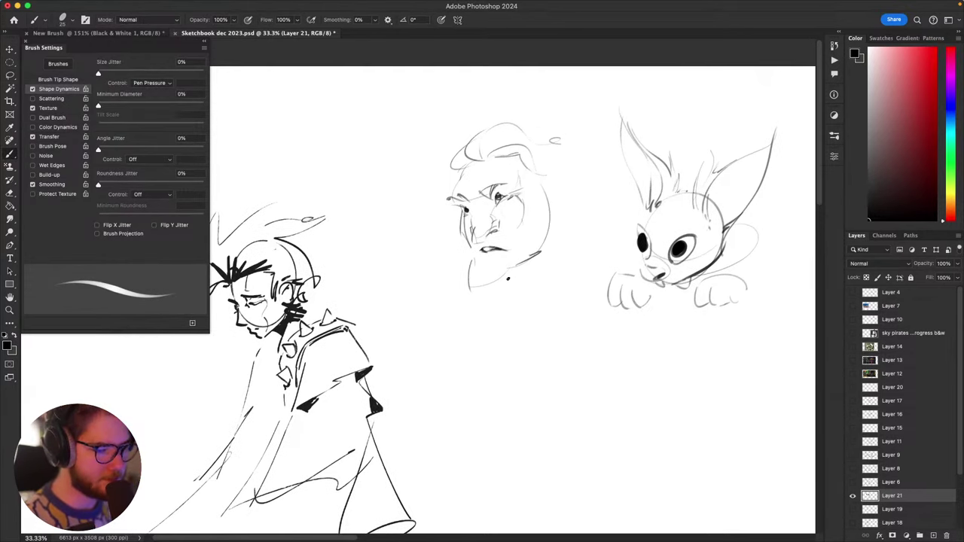
scroll(433, 180, "up", 2)
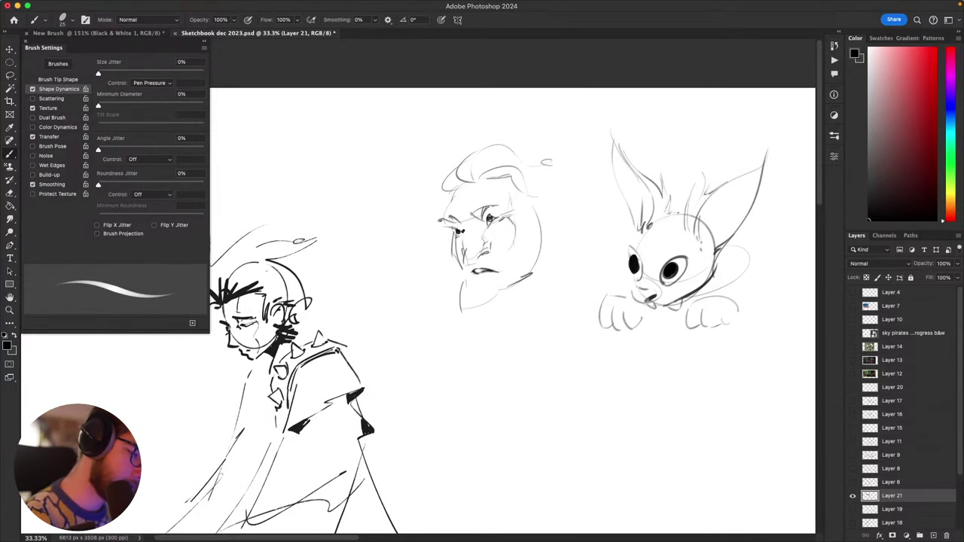
mouse_move(494, 219)
left_mouse_down()
mouse_move(521, 213)
mouse_move(529, 192)
left_mouse_up()
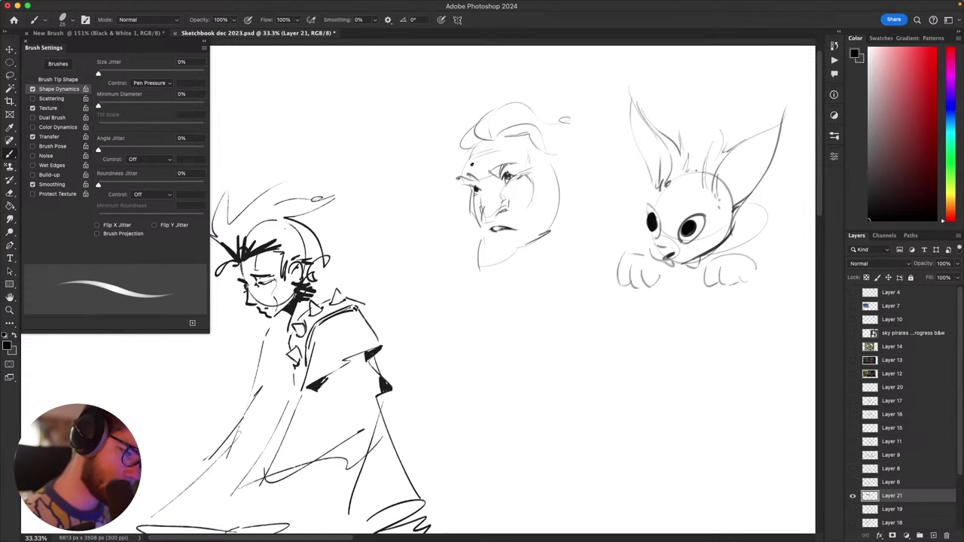
scroll(475, 169, "up", 3)
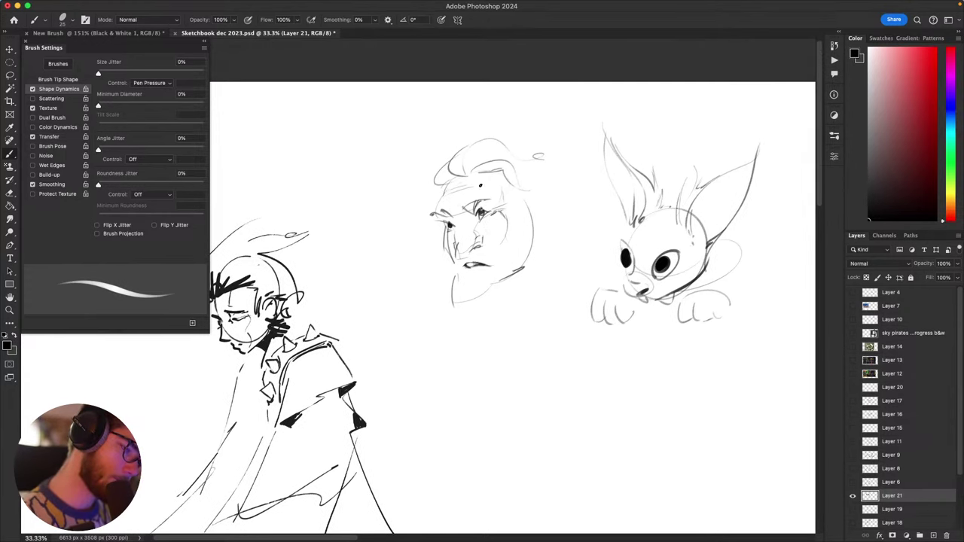
scroll(493, 187, "up", 1)
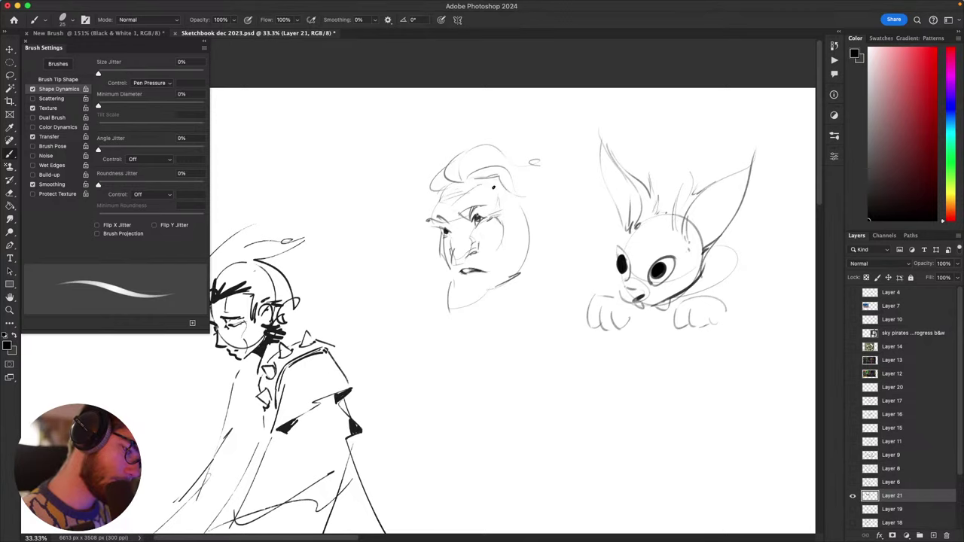
mouse_move(536, 221)
left_mouse_down()
mouse_move(618, 230)
mouse_move(599, 185)
left_mouse_up()
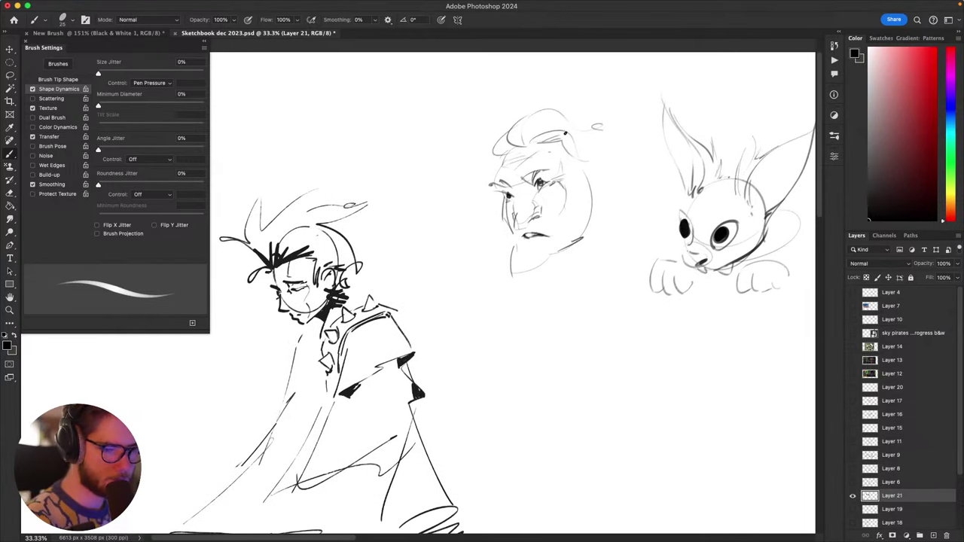
Step: Darken the hairline at the man's temple and add sideburn and loose hair strokes, undoing the rejected ones
left_click_drag(543, 143, 562, 141)
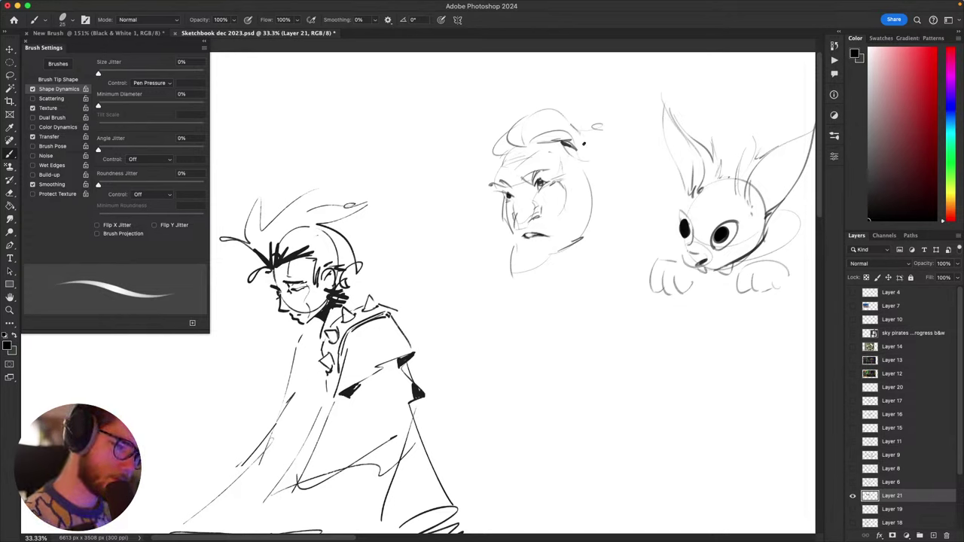
left_click_drag(573, 144, 585, 166)
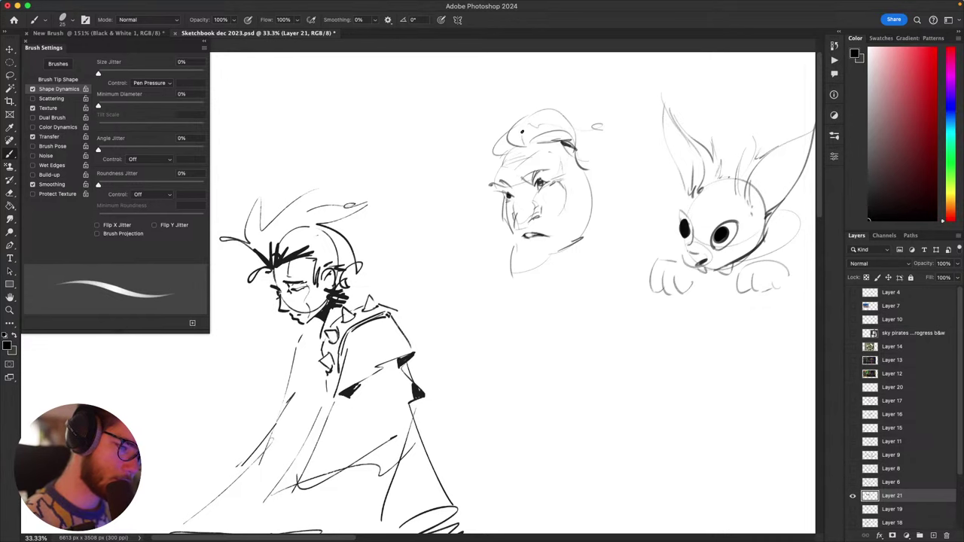
mouse_move(508, 144)
left_mouse_down()
mouse_move(468, 199)
mouse_move(504, 159)
left_mouse_up()
key("super+z")
left_click_drag(594, 190, 664, 163)
key("super+z")
key("super+z")
Step: Sketch the man's ear, the curved back of his head and rough strokes behind his jaw, undoing a stray stroke
left_click_drag(685, 237, 605, 245)
mouse_move(537, 224)
left_mouse_down()
mouse_move(533, 271)
mouse_move(621, 256)
left_mouse_up()
key("super+z")
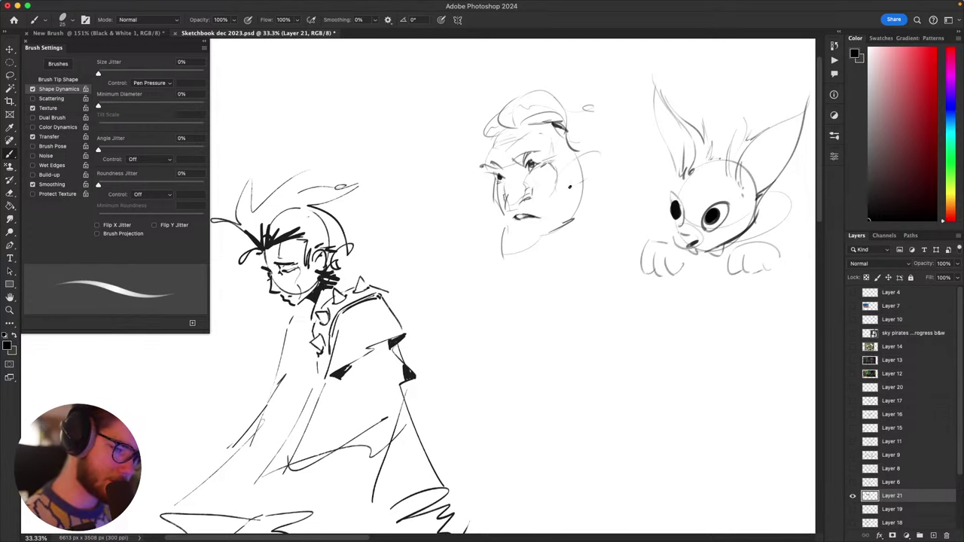
mouse_move(581, 149)
left_mouse_down()
mouse_move(586, 168)
mouse_move(571, 189)
left_mouse_up()
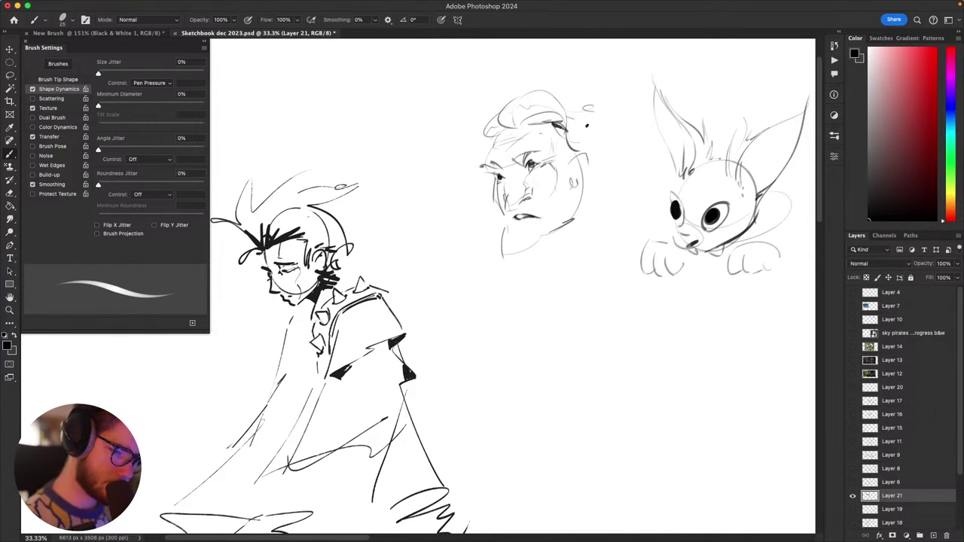
mouse_move(587, 116)
left_mouse_down()
mouse_move(516, 148)
mouse_move(593, 184)
mouse_move(559, 221)
left_mouse_up()
mouse_move(587, 230)
left_mouse_down()
mouse_move(581, 213)
mouse_move(564, 220)
left_mouse_up()
mouse_move(572, 116)
left_mouse_down()
mouse_move(574, 179)
mouse_move(514, 239)
left_mouse_up()
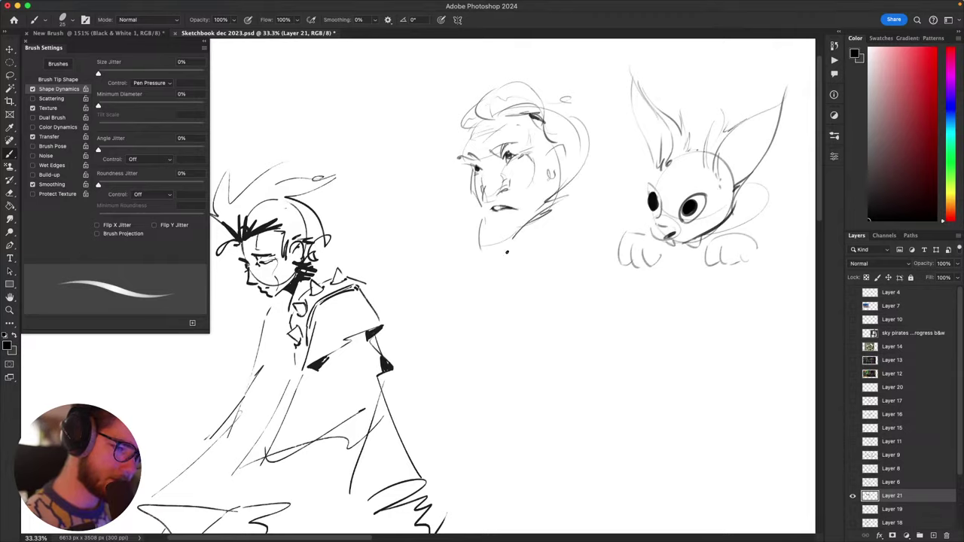
Step: Sketch a small head circle with a hat arc over it on the blank area below the man's face, undoing the failed strokes
left_click_drag(594, 307, 575, 179)
left_click_drag(622, 336, 635, 360)
mouse_move(608, 192)
left_mouse_down()
mouse_move(612, 217)
mouse_move(495, 252)
left_mouse_up()
key("super+z")
mouse_move(564, 192)
left_mouse_down()
mouse_move(521, 185)
mouse_move(527, 175)
left_mouse_up()
left_click_drag(564, 245, 577, 278)
key("super+z")
left_click_drag(548, 210, 538, 293)
key("super+z")
mouse_move(572, 243)
left_mouse_down()
mouse_move(512, 249)
mouse_move(566, 237)
left_mouse_up()
mouse_move(517, 267)
left_mouse_down()
mouse_move(494, 232)
mouse_move(516, 267)
mouse_move(502, 241)
mouse_move(512, 222)
mouse_move(504, 245)
mouse_move(515, 240)
mouse_move(503, 228)
mouse_move(512, 249)
mouse_move(508, 228)
mouse_move(544, 215)
mouse_move(524, 219)
mouse_move(570, 225)
left_mouse_up()
key("super+z")
key("super+z")
key("super+z")
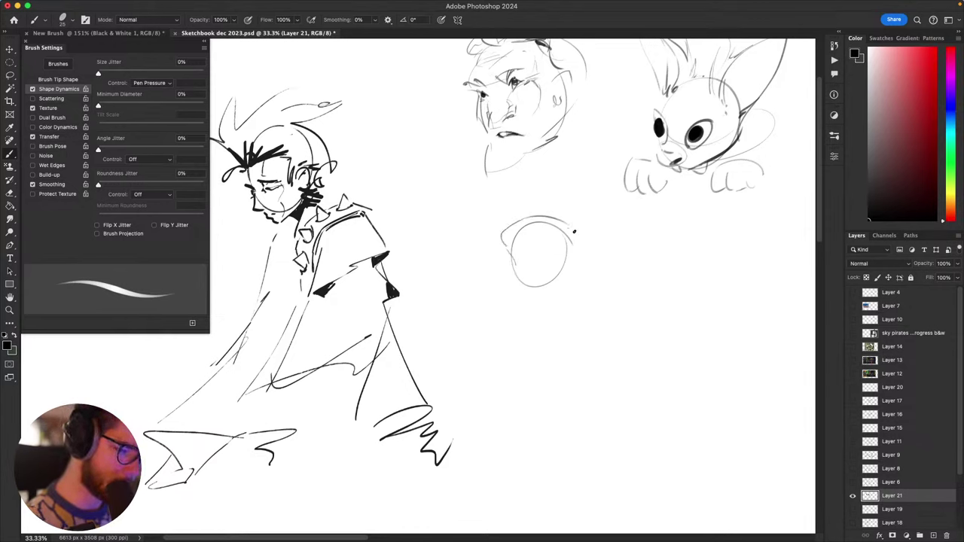
Step: Round out the far side of the small head's hat and sketch the ear beneath it, undoing the rejected strokes
scroll(584, 241, "up", 3)
key("super+z")
left_click_drag(609, 244, 532, 284)
key("super+z")
key("super+z")
mouse_move(549, 244)
left_mouse_down()
mouse_move(536, 286)
mouse_move(547, 286)
mouse_move(532, 291)
mouse_move(540, 287)
left_mouse_up()
key("super+z")
key("super+z")
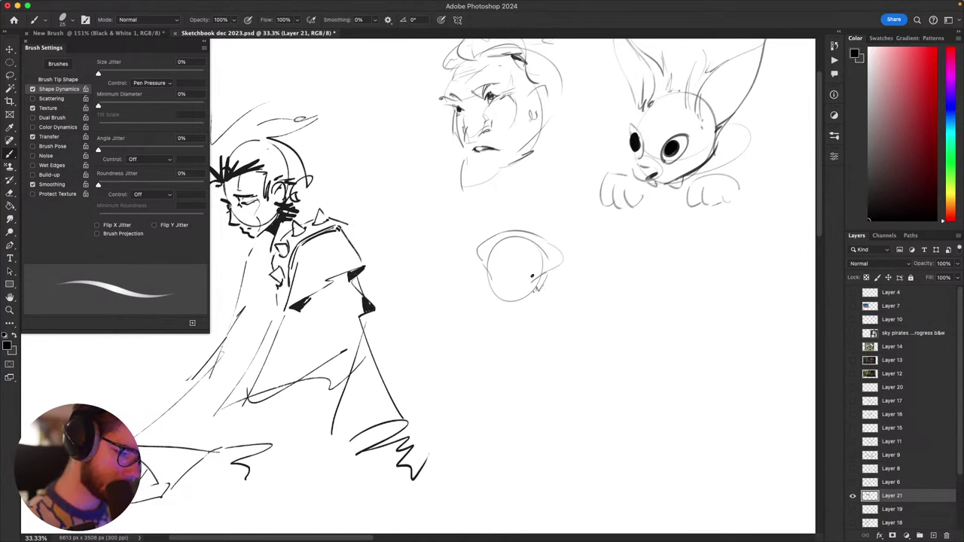
Step: Draw small eyes with slanted curves above them and the cheek edge on the small head, undoing the failed marks
mouse_move(487, 273)
left_mouse_down()
mouse_move(491, 286)
mouse_move(479, 287)
mouse_move(509, 274)
mouse_move(513, 282)
left_mouse_up()
key("super+z")
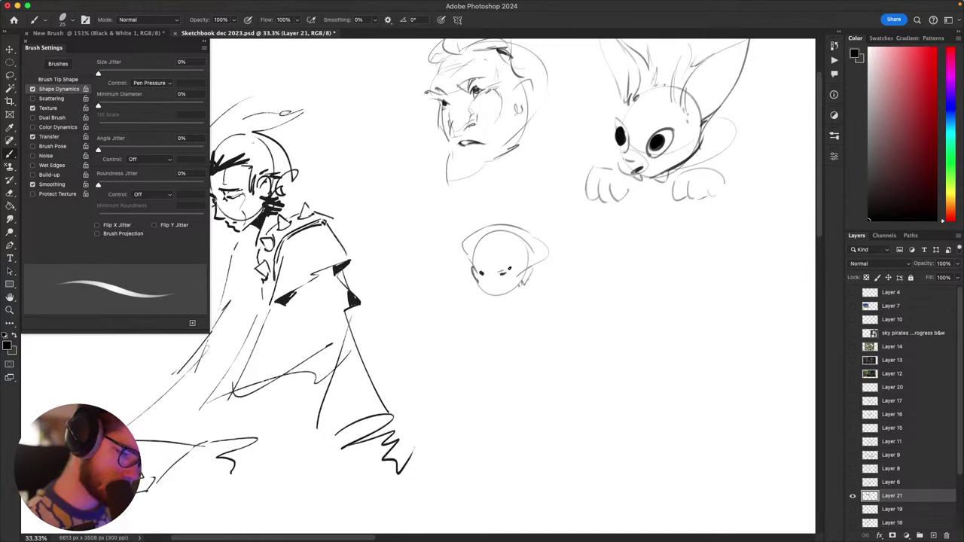
key("super+z")
key("super+z")
left_click_drag(501, 272, 508, 272)
key("super+z")
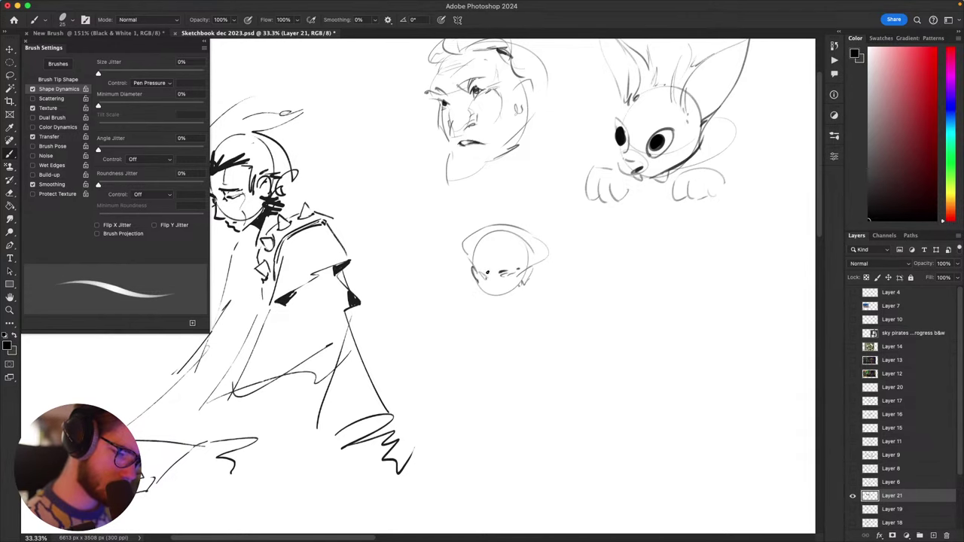
scroll(500, 269, "left", 2)
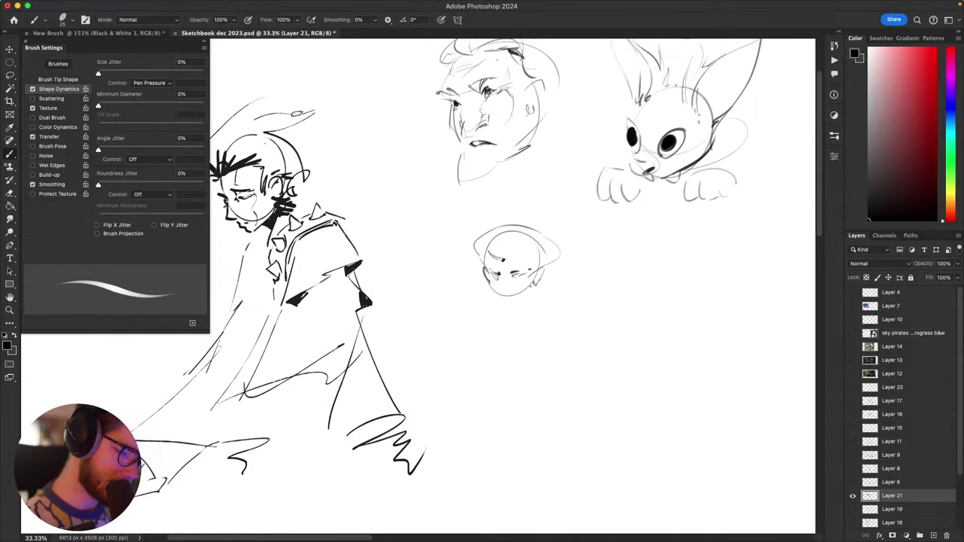
mouse_move(488, 258)
left_mouse_down()
mouse_move(533, 254)
mouse_move(537, 270)
left_mouse_up()
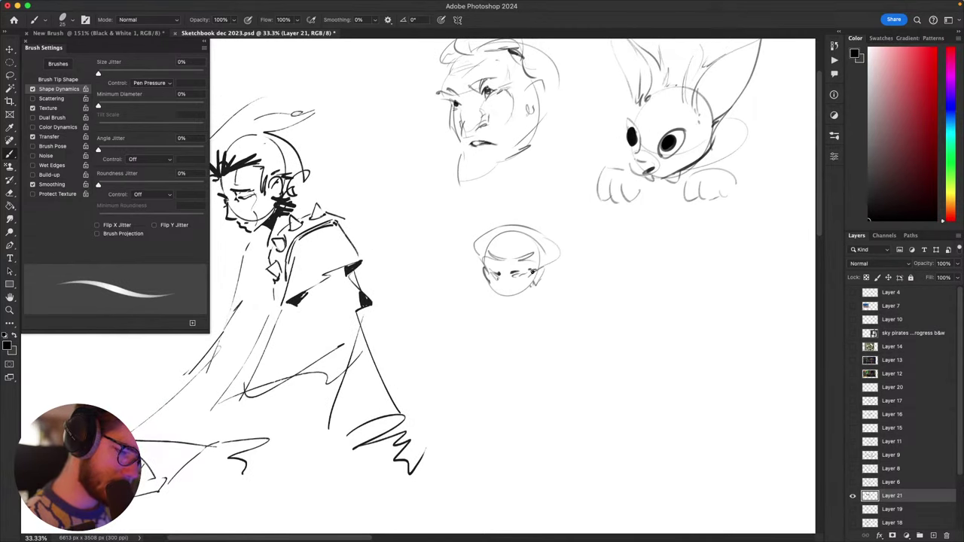
Step: Draw an oval pompom on top of the small character's hat, undoing the rejected stroke
left_click_drag(704, 336, 703, 336)
scroll(702, 335, "left", 2)
scroll(588, 232, "down", 5)
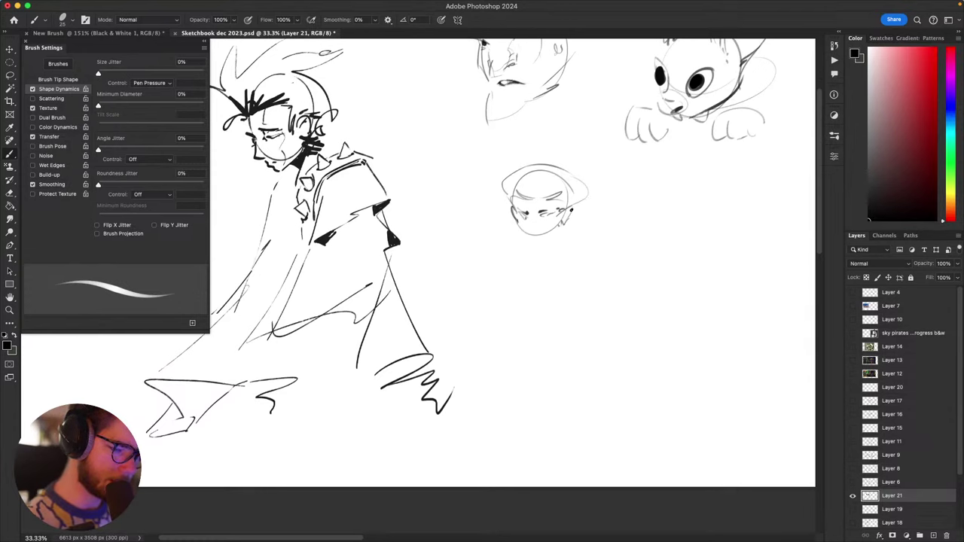
mouse_move(531, 164)
left_mouse_down()
mouse_move(566, 169)
mouse_move(575, 114)
mouse_move(540, 159)
left_mouse_up()
key("super+z")
Step: Start a bow beneath the small character's chin with one loop on the ear side, undoing the failed curves
left_click_drag(505, 236, 513, 250)
key("super+z")
mouse_move(537, 203)
left_mouse_down()
mouse_move(512, 233)
mouse_move(500, 227)
mouse_move(512, 233)
left_mouse_up()
key("super+z")
key("super+z")
left_click_drag(491, 208, 512, 232)
key("super+z")
left_click_drag(489, 201, 510, 230)
key("super+z")
key("super+z")
key("super+z")
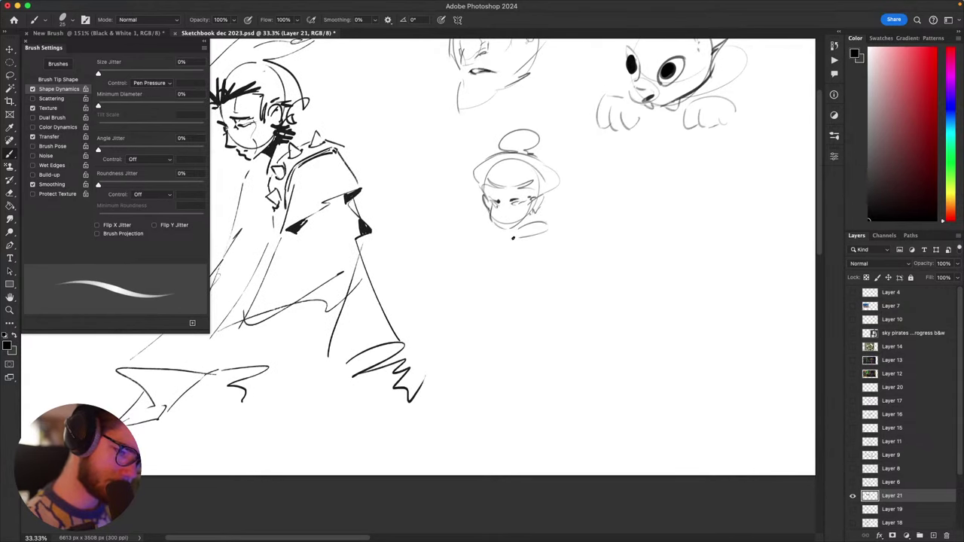
Step: Complete the neck bow with a central knot, opposite loops and hanging ribbon tails, undoing the rejected strokes
mouse_move(516, 227)
left_mouse_down()
mouse_move(516, 235)
mouse_move(551, 215)
mouse_move(560, 235)
mouse_move(473, 223)
mouse_move(496, 232)
mouse_move(484, 215)
mouse_move(464, 220)
mouse_move(467, 211)
mouse_move(462, 231)
mouse_move(513, 235)
mouse_move(507, 242)
mouse_move(505, 232)
mouse_move(514, 231)
mouse_move(500, 242)
mouse_move(513, 243)
left_mouse_up()
key("super+z")
key("super+z")
key("super+z")
mouse_move(513, 242)
left_mouse_down()
mouse_move(501, 246)
mouse_move(506, 253)
mouse_move(516, 236)
mouse_move(502, 246)
left_mouse_up()
key("super+z")
key("super+z")
mouse_move(492, 238)
left_mouse_down()
mouse_move(478, 305)
mouse_move(465, 247)
mouse_move(475, 252)
mouse_move(467, 265)
mouse_move(502, 243)
mouse_move(517, 288)
mouse_move(539, 281)
mouse_move(520, 249)
left_mouse_up()
key("super+z")
key("super+z")
key("super+z")
key("super+z")
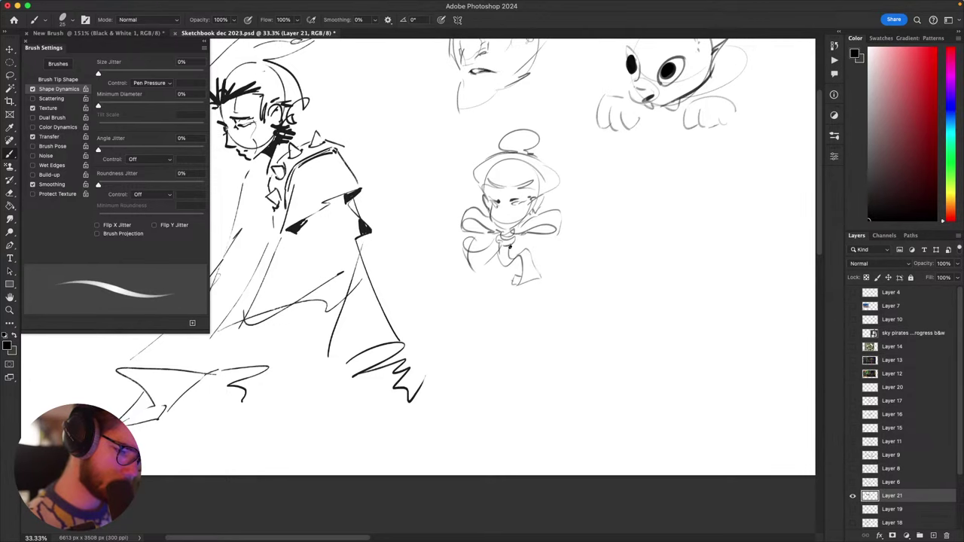
Step: Add a small nose and mouth to the hatted character and clean up its construction lines with a hard round eraser
mouse_move(487, 291)
left_mouse_down()
mouse_move(536, 231)
mouse_move(500, 209)
mouse_move(440, 344)
left_mouse_up()
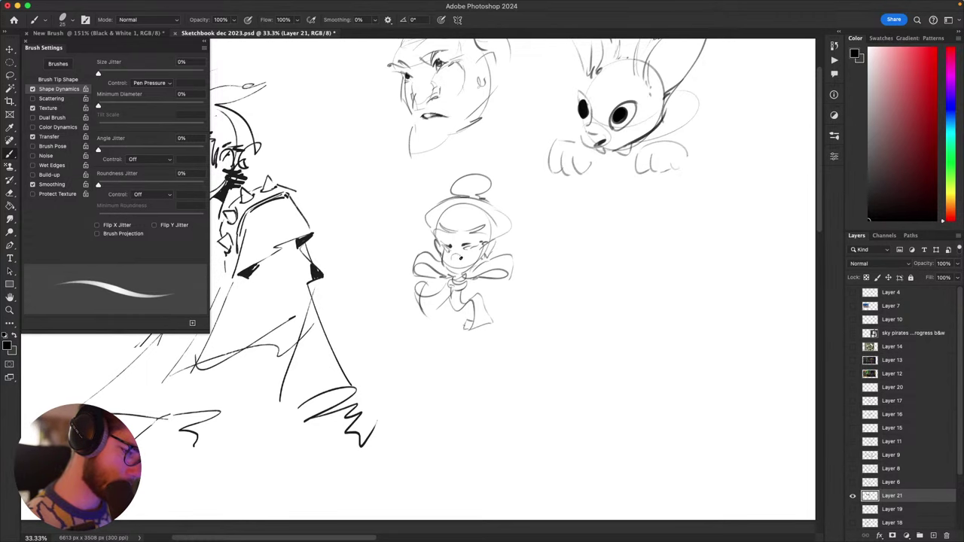
scroll(460, 289, "left", 3)
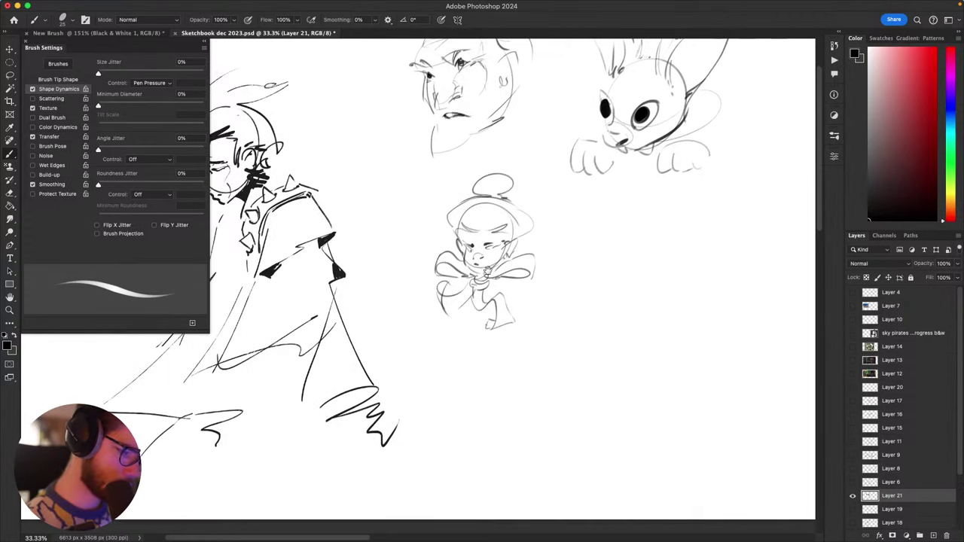
key("e")
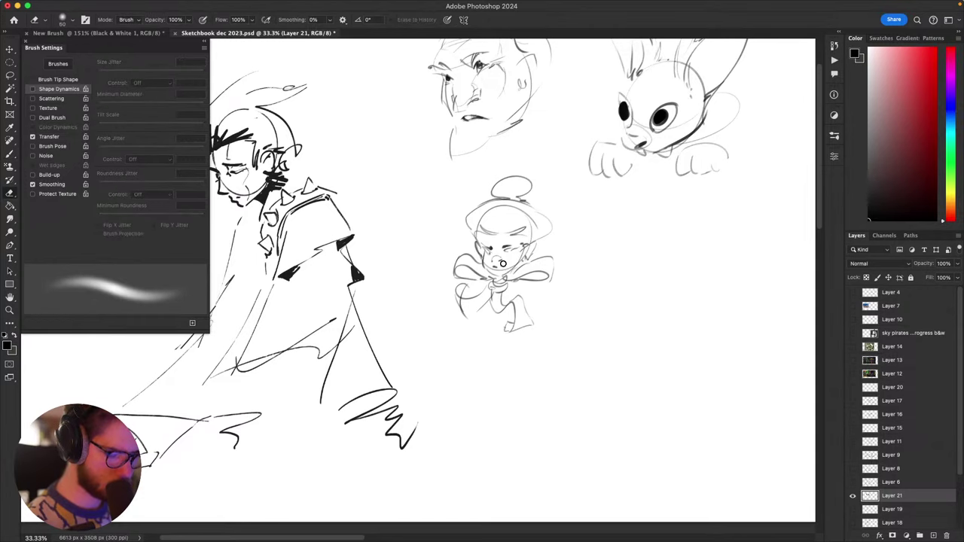
right_click(511, 264)
key("Escape")
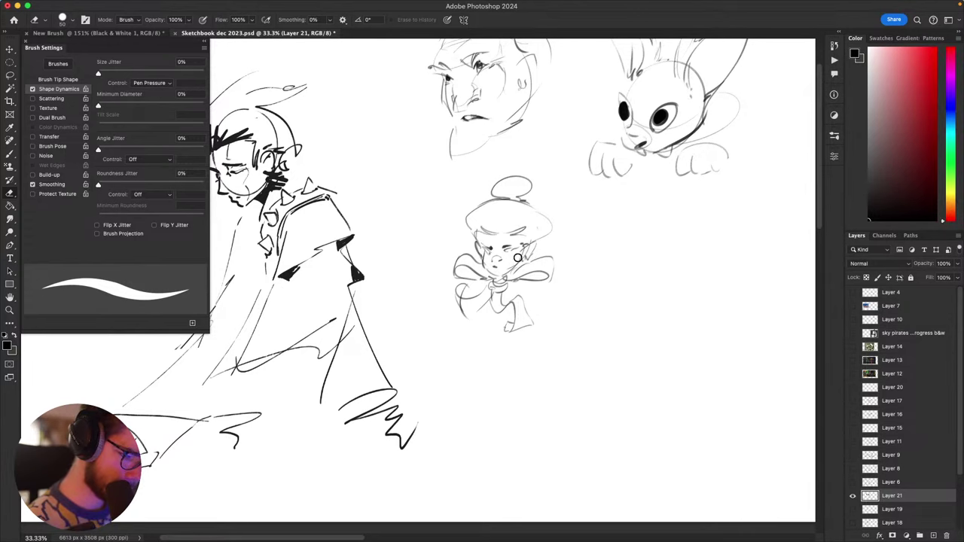
key("b")
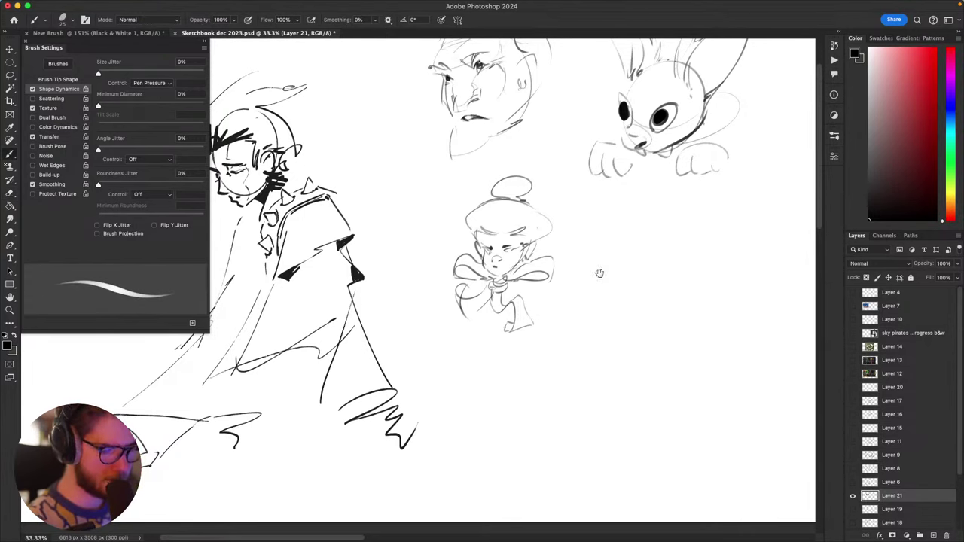
scroll(599, 271, "right", 3)
scroll(599, 256, "down", 1)
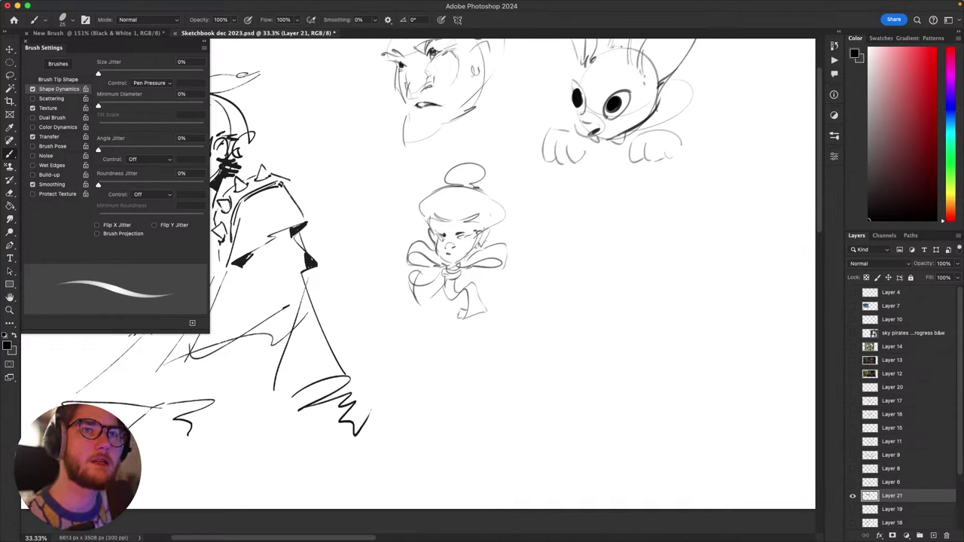
key("F5")
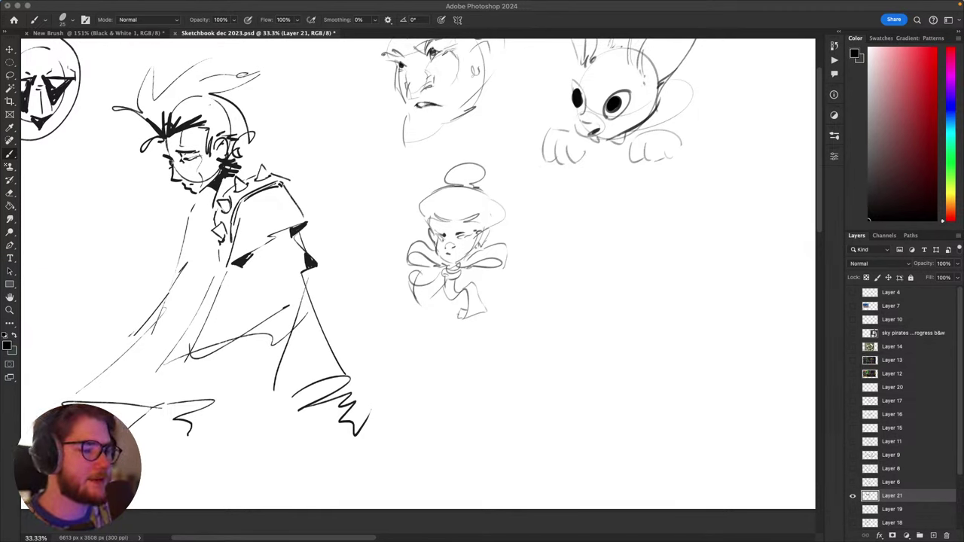
key("F5")
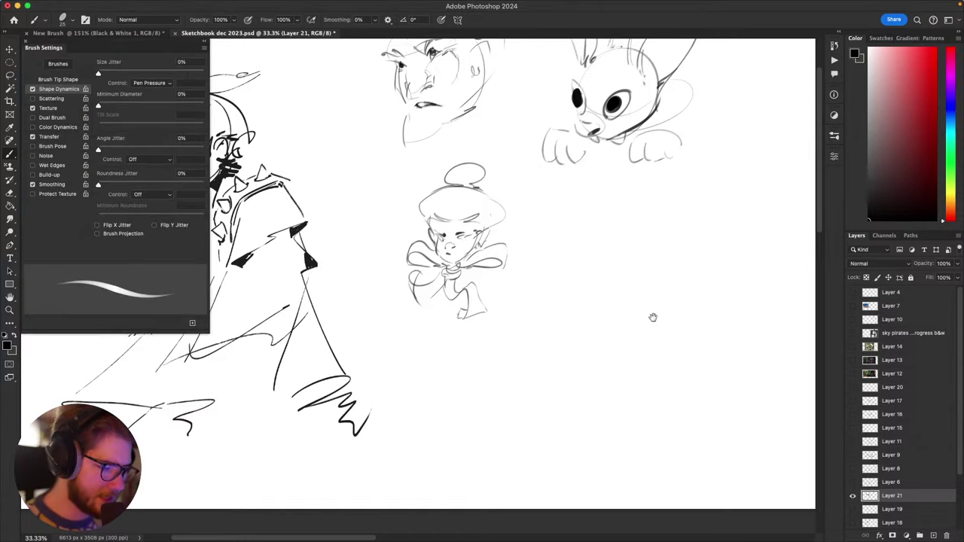
scroll(603, 293, "up", 2)
scroll(603, 294, "left", 2)
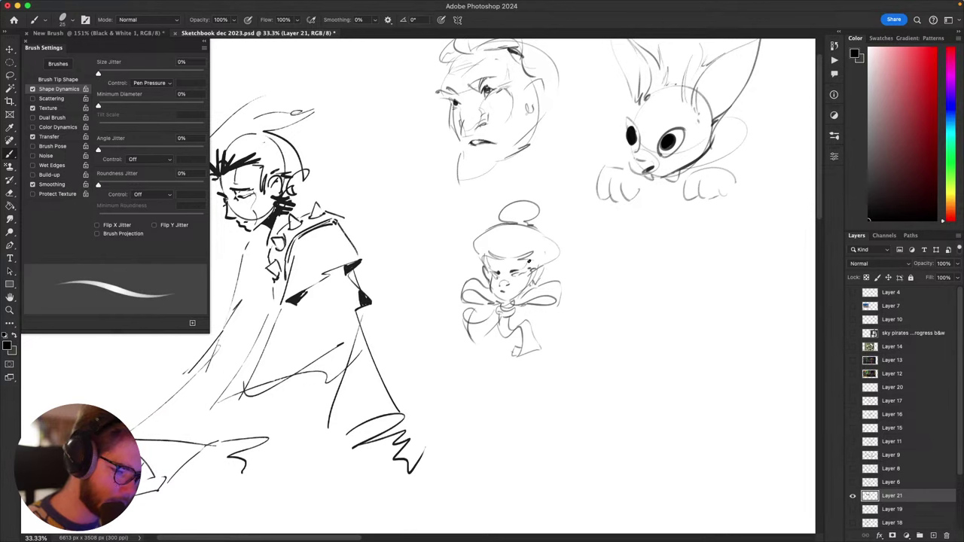
scroll(544, 277, "up", 1)
scroll(544, 278, "right", 1)
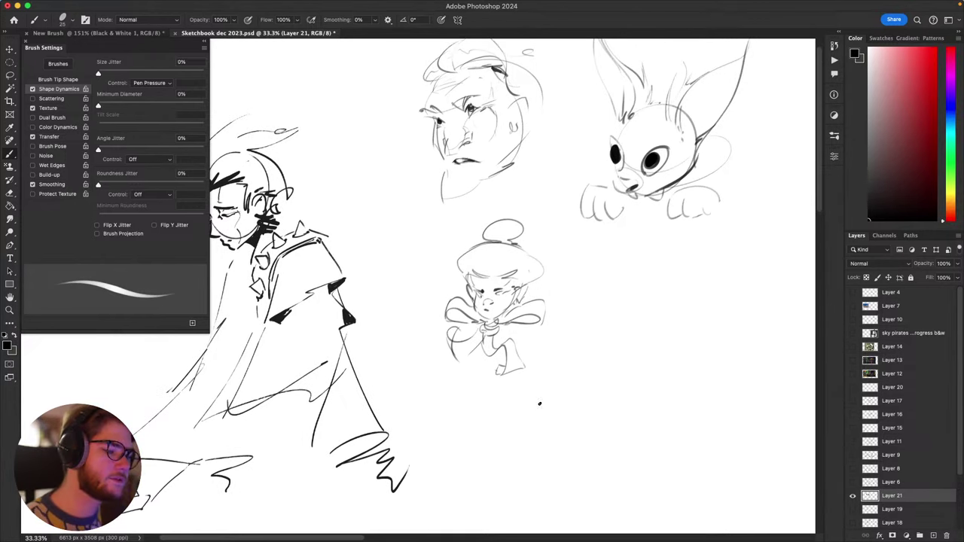
scroll(717, 372, "up", 2)
scroll(717, 372, "right", 1)
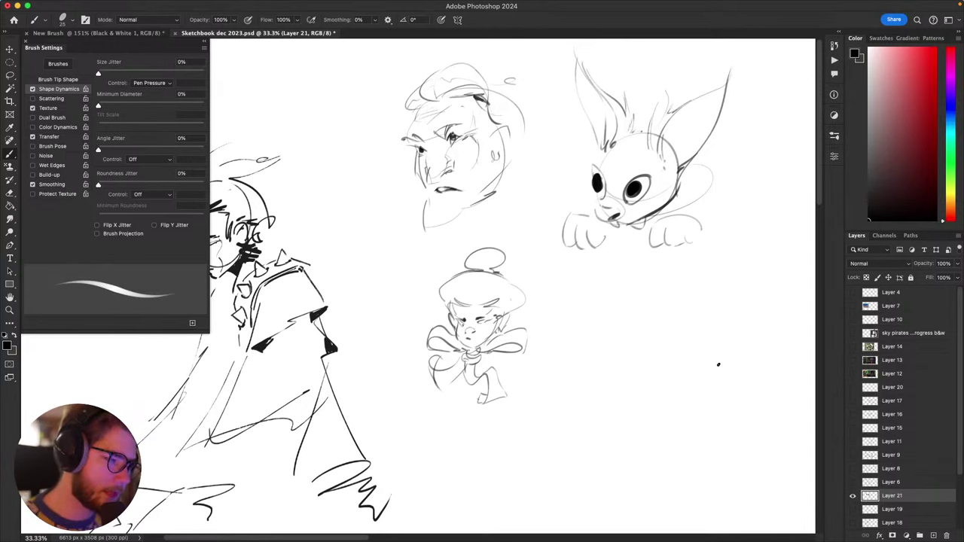
scroll(731, 287, "up", 1)
scroll(731, 286, "left", 4)
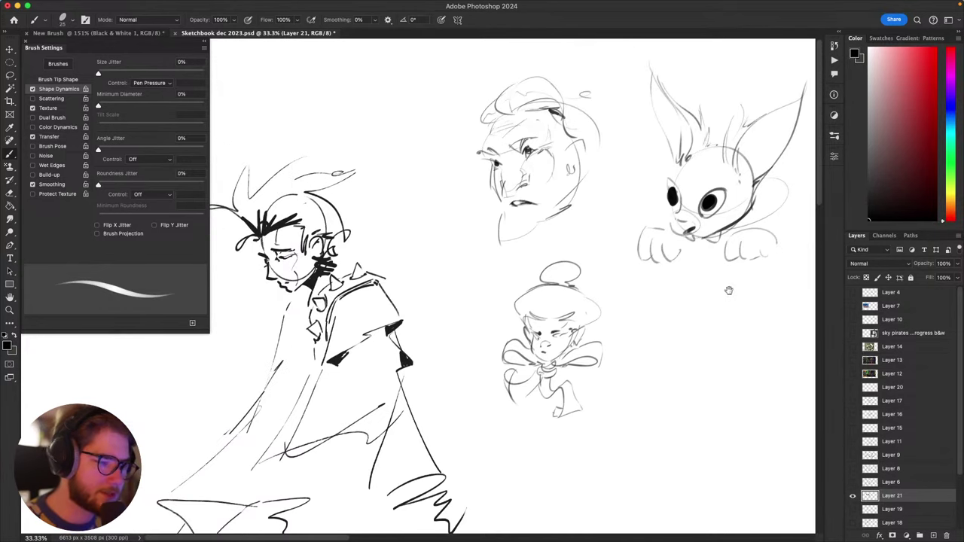
Step: Replace the rough chin lines on the stern man's face with a curved, pointed beard
key("super+z")
mouse_move(541, 226)
left_mouse_down()
mouse_move(511, 255)
mouse_move(516, 274)
left_mouse_up()
mouse_move(511, 269)
left_mouse_down()
mouse_move(499, 227)
mouse_move(516, 274)
mouse_move(491, 226)
mouse_move(511, 217)
mouse_move(488, 238)
mouse_move(511, 226)
mouse_move(498, 248)
mouse_move(513, 216)
left_mouse_up()
key("super+z")
key("l")
key("BackSpace")
key("super+d")
key("b")
key("super+z")
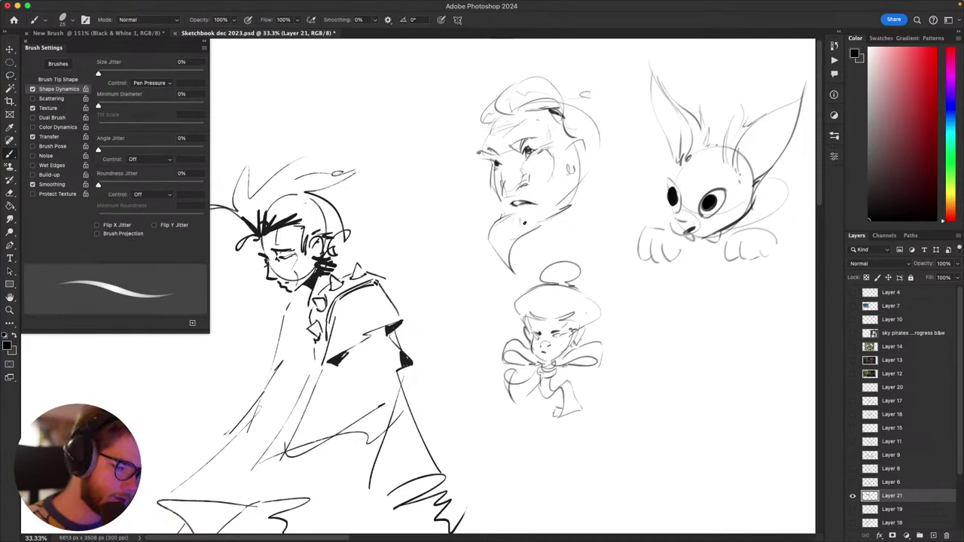
mouse_move(520, 220)
left_mouse_down()
mouse_move(562, 267)
mouse_move(546, 283)
left_mouse_up()
scroll(711, 369, "down", 5)
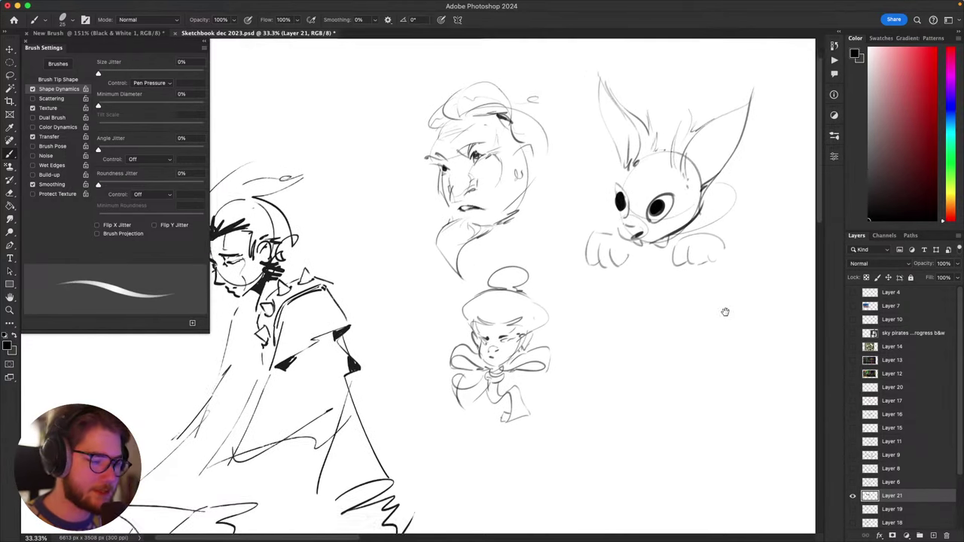
Step: Draw the back contour of the stern man's hair and define his ear with darker inner strokes
scroll(720, 303, "up", 4)
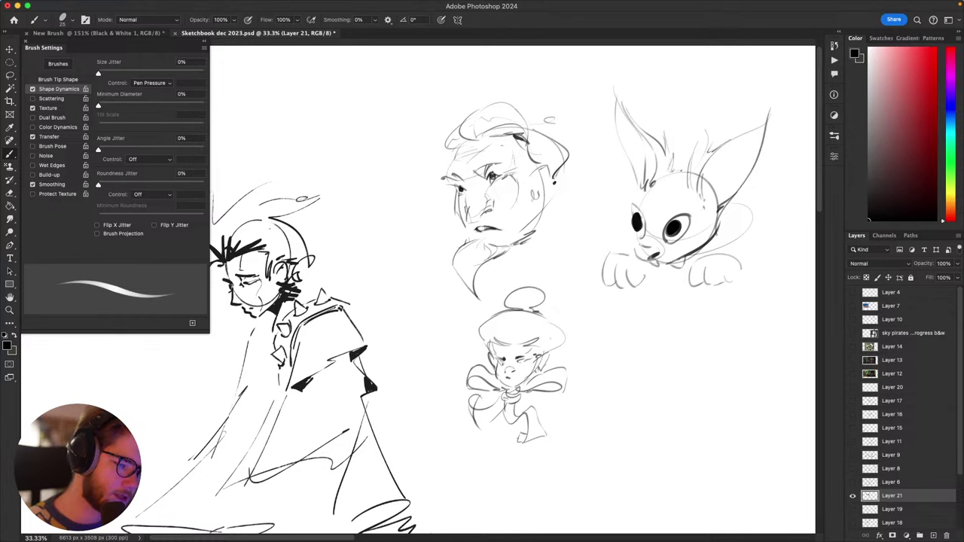
left_click_drag(538, 130, 555, 182)
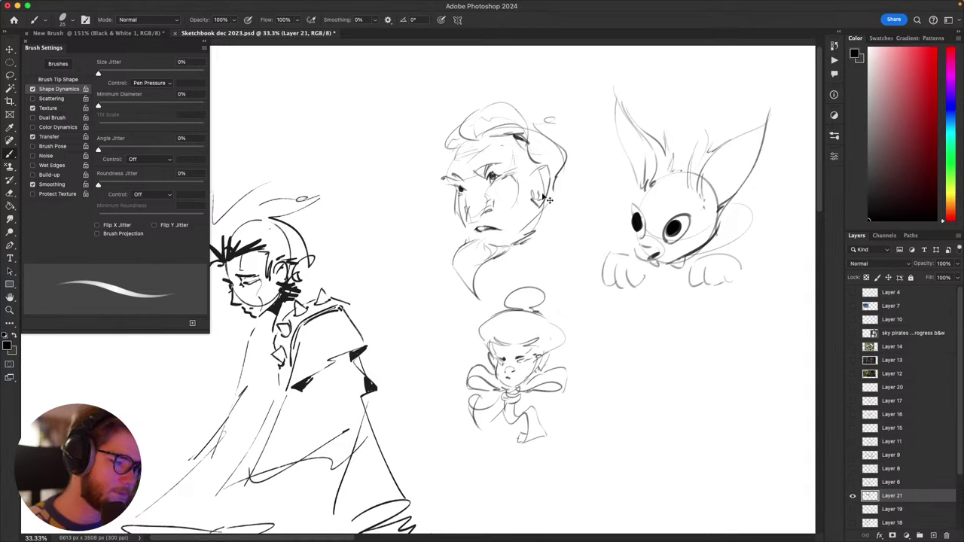
left_click_drag(548, 200, 534, 196)
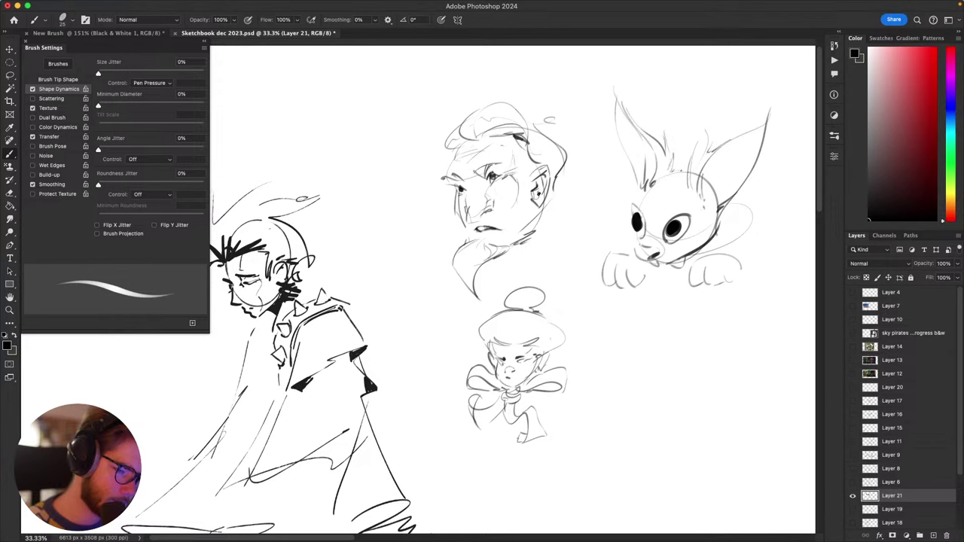
mouse_move(622, 274)
left_mouse_down()
mouse_move(629, 295)
mouse_move(753, 226)
mouse_move(646, 275)
left_mouse_up()
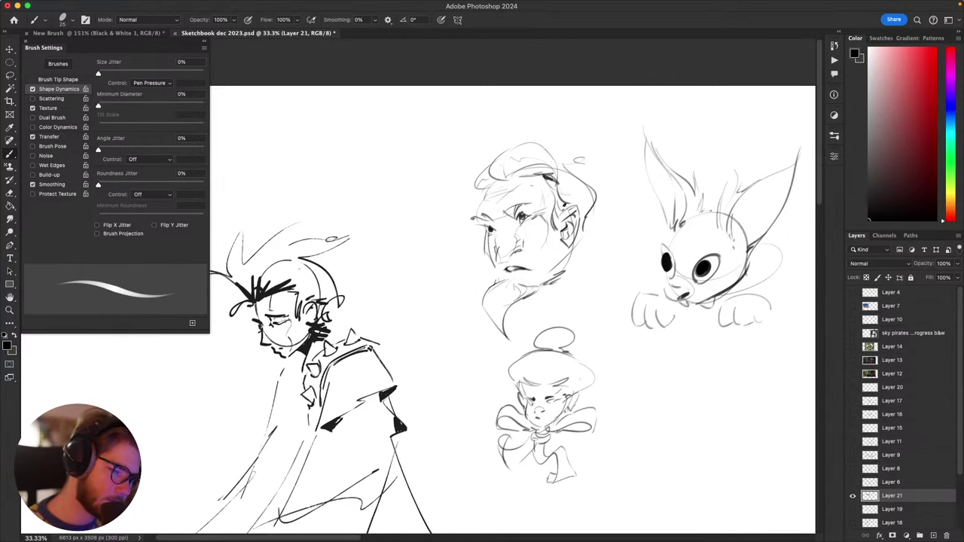
left_click_drag(607, 202, 620, 167)
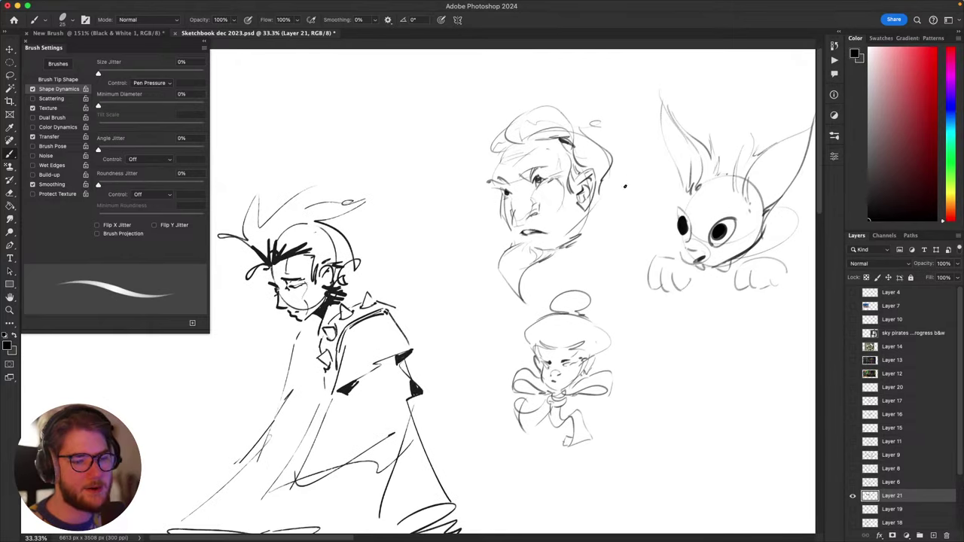
mouse_move(654, 314)
left_mouse_down()
mouse_move(663, 359)
mouse_move(697, 302)
mouse_move(624, 346)
mouse_move(630, 396)
mouse_move(603, 403)
left_mouse_up()
mouse_move(663, 335)
left_mouse_down()
mouse_move(648, 351)
mouse_move(656, 314)
mouse_move(680, 297)
left_mouse_up()
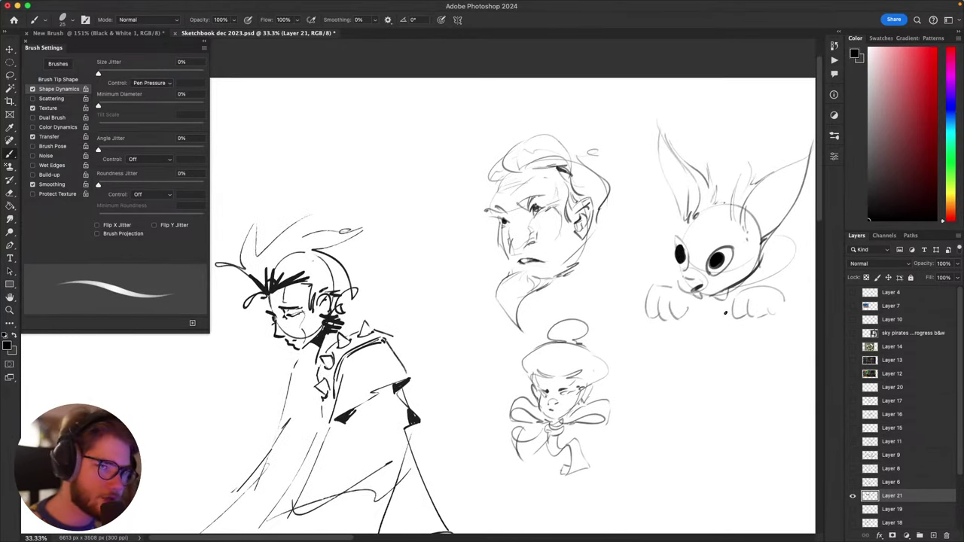
mouse_move(763, 255)
left_mouse_down()
mouse_move(712, 246)
mouse_move(723, 176)
left_mouse_up()
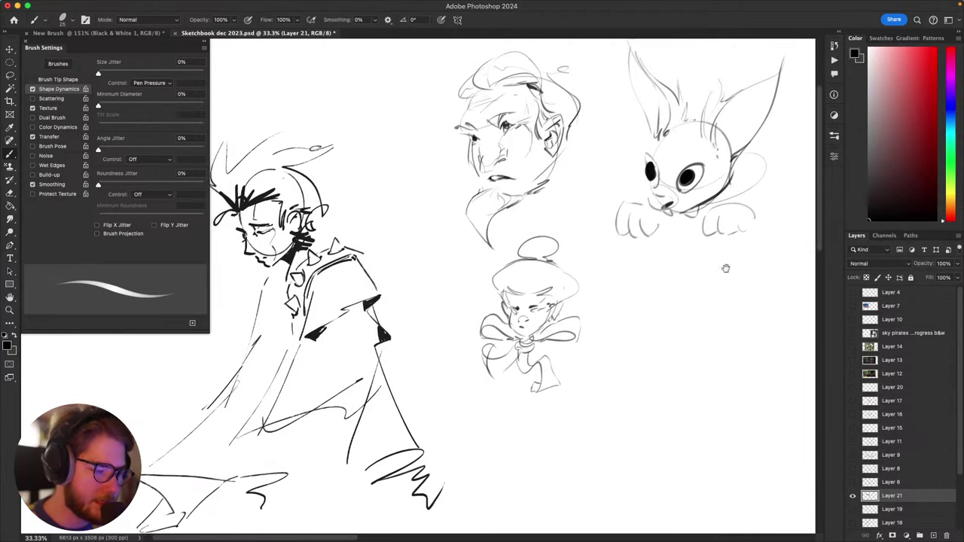
left_click_drag(726, 269, 750, 246)
Step: Refine the bearded man's mouth with darker lip strokes and clean up the area beside it
left_click_drag(697, 319, 721, 336)
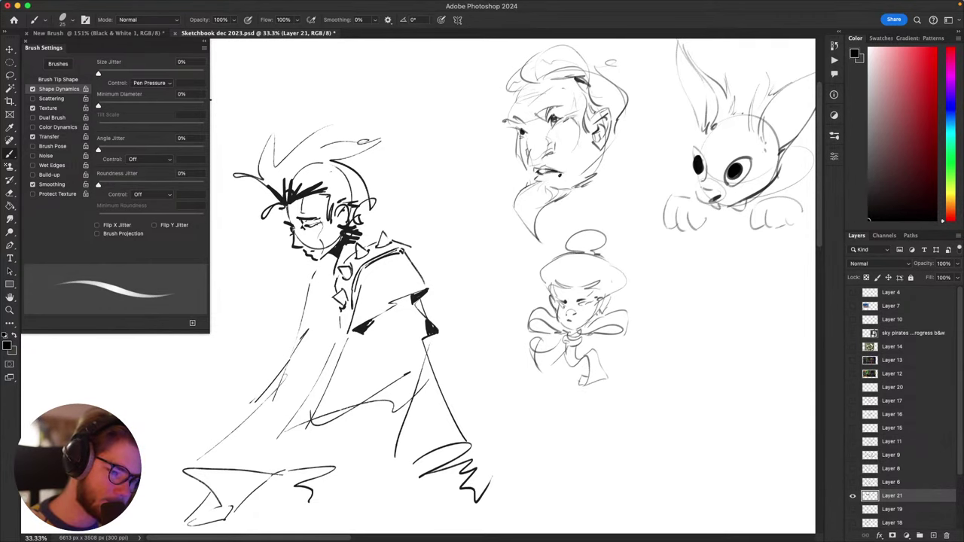
scroll(564, 174, "up", 2)
scroll(564, 174, "right", 2)
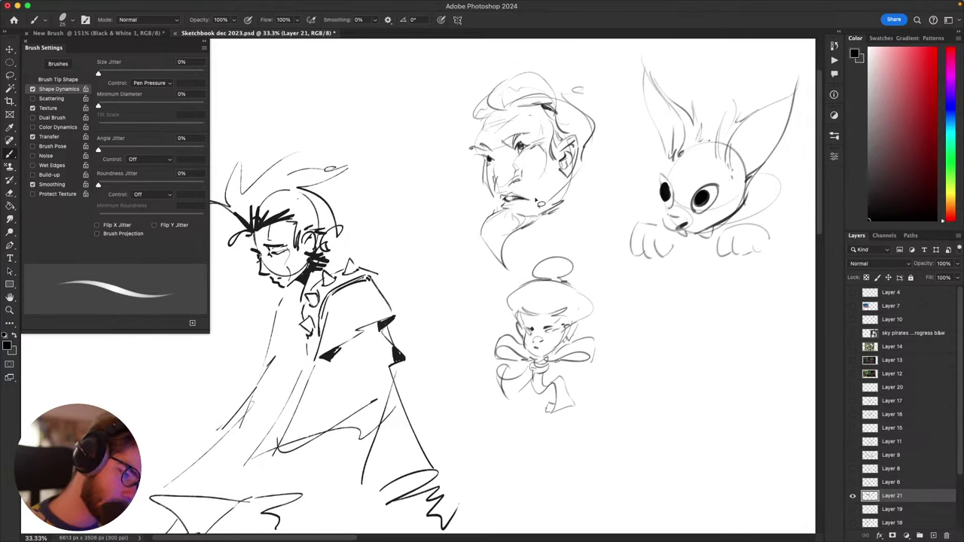
key("l")
key("b")
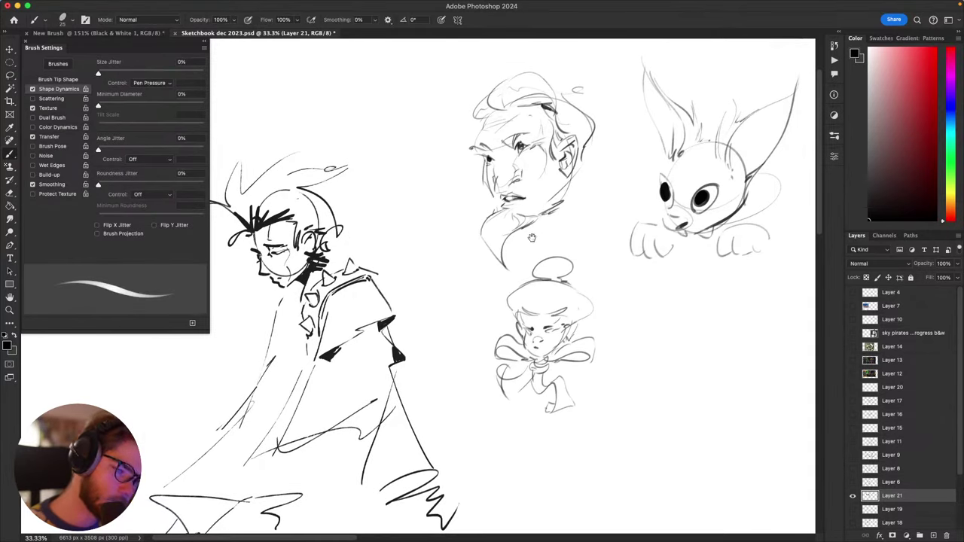
left_click_drag(532, 238, 526, 263)
mouse_move(673, 330)
left_mouse_down()
mouse_move(736, 329)
mouse_move(702, 333)
left_mouse_up()
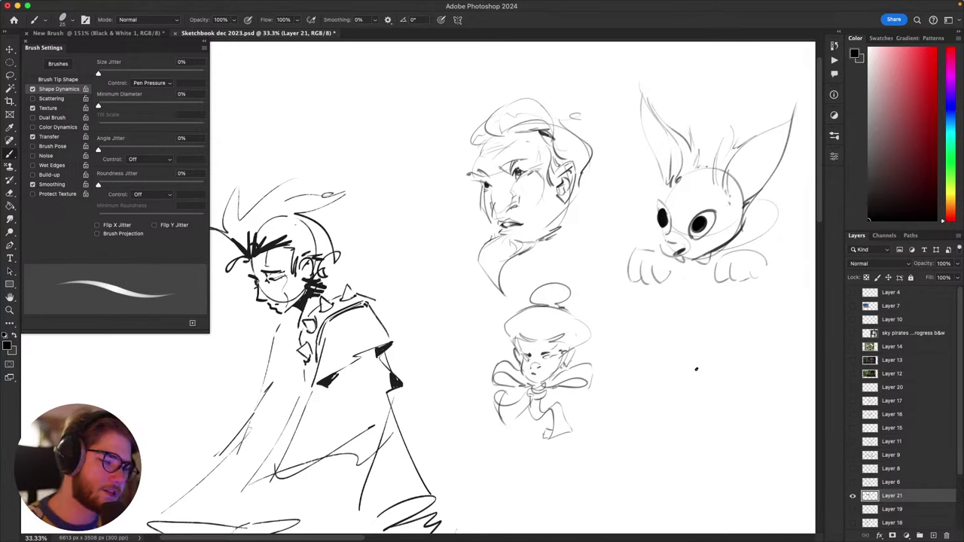
left_click_drag(719, 346, 767, 365)
key("super+z")
mouse_move(763, 310)
left_mouse_down()
mouse_move(719, 319)
mouse_move(708, 390)
mouse_move(699, 346)
left_mouse_up()
left_click_drag(706, 386, 723, 367)
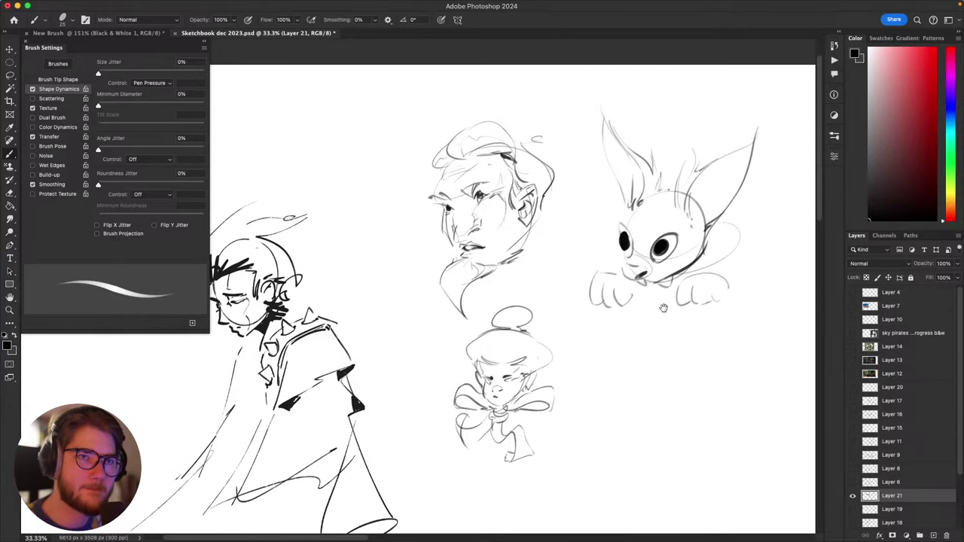
left_click_drag(649, 374, 702, 387)
left_click_drag(674, 400, 746, 310)
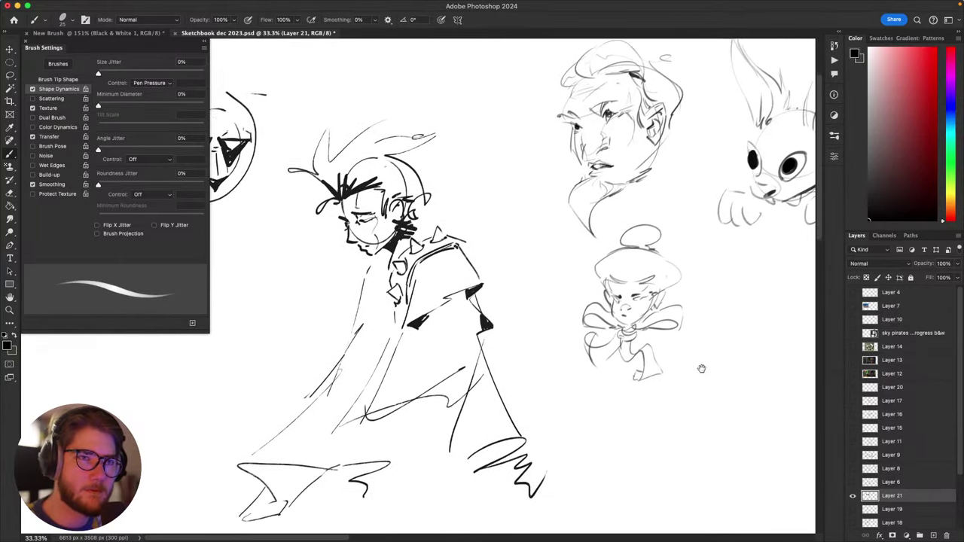
mouse_move(701, 383)
left_mouse_down()
mouse_move(694, 354)
mouse_move(721, 349)
mouse_move(674, 392)
mouse_move(676, 413)
mouse_move(689, 366)
mouse_move(681, 402)
mouse_move(693, 398)
mouse_move(685, 389)
mouse_move(684, 415)
mouse_move(716, 391)
mouse_move(698, 389)
left_mouse_up()
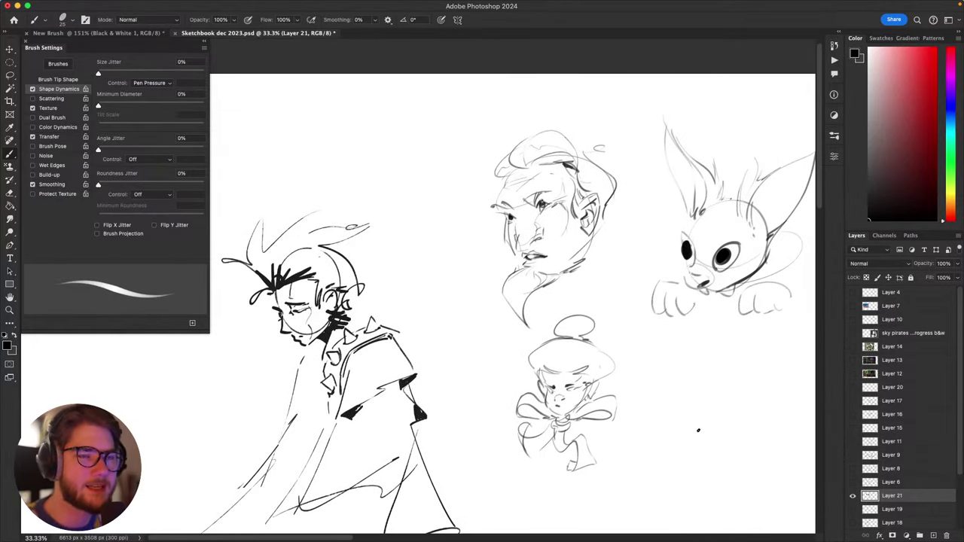
mouse_move(737, 324)
left_mouse_down()
mouse_move(715, 385)
mouse_move(700, 334)
mouse_move(695, 372)
mouse_move(630, 384)
mouse_move(663, 366)
mouse_move(594, 377)
left_mouse_up()
left_click_drag(652, 390, 627, 399)
left_click_drag(678, 414, 658, 388)
scroll(690, 404, "down", 3)
scroll(690, 403, "left", 2)
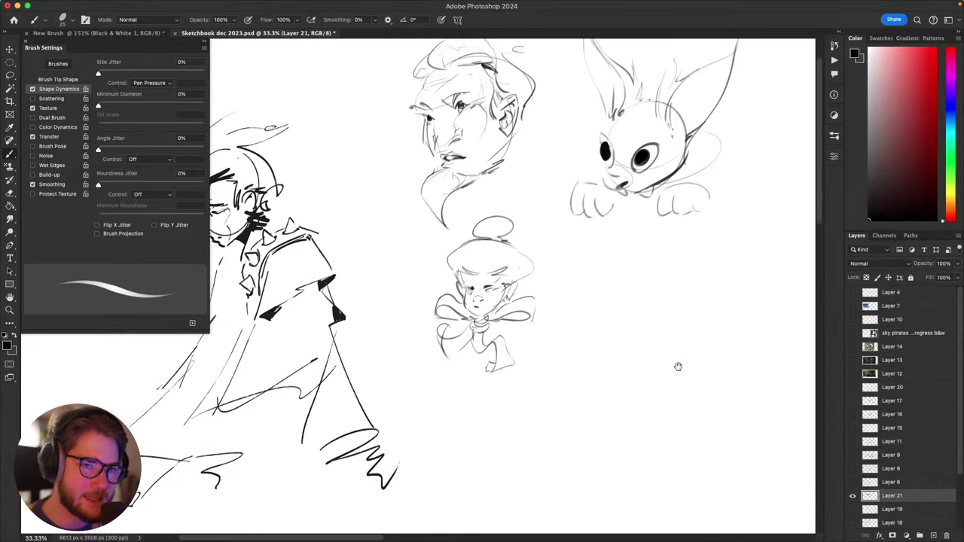
scroll(673, 361, "right", 5)
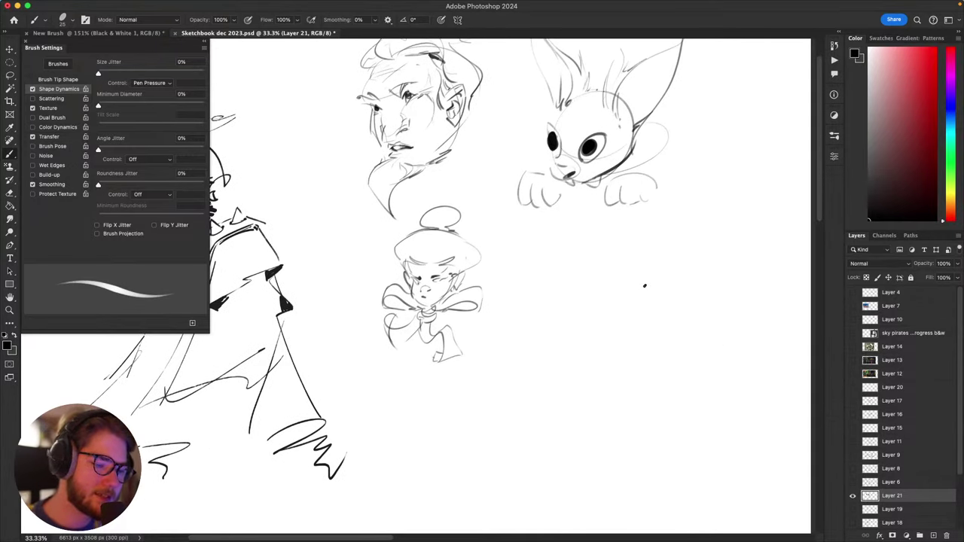
Step: Handwrite the word SHAPE with the brush in the empty area below the big-eared creature
mouse_move(644, 285)
left_mouse_down()
mouse_move(640, 304)
mouse_move(612, 309)
mouse_move(651, 313)
left_mouse_up()
key("super+z")
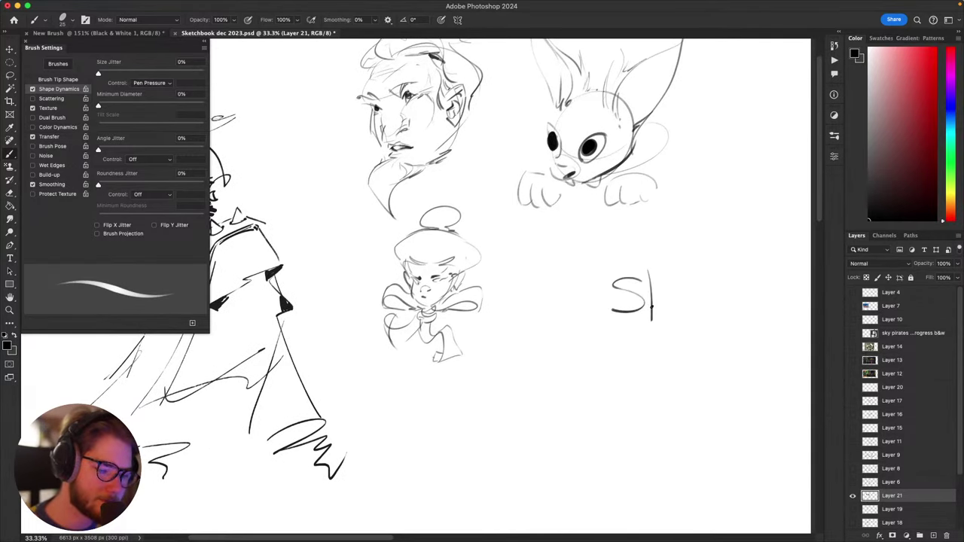
mouse_move(656, 276)
left_mouse_down()
mouse_move(657, 333)
mouse_move(664, 316)
left_mouse_up()
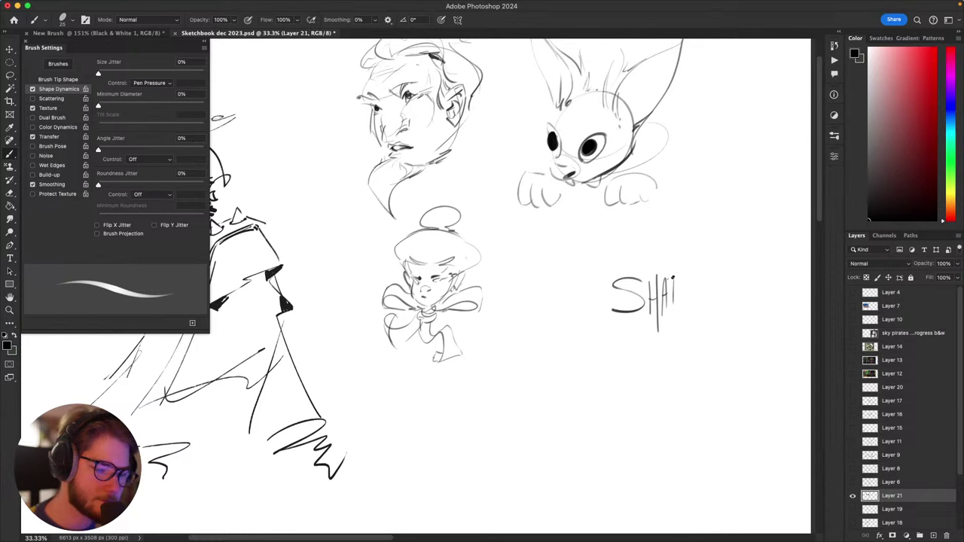
left_click_drag(668, 279, 694, 276)
left_click_drag(681, 286, 692, 305)
left_click_drag(679, 295, 709, 262)
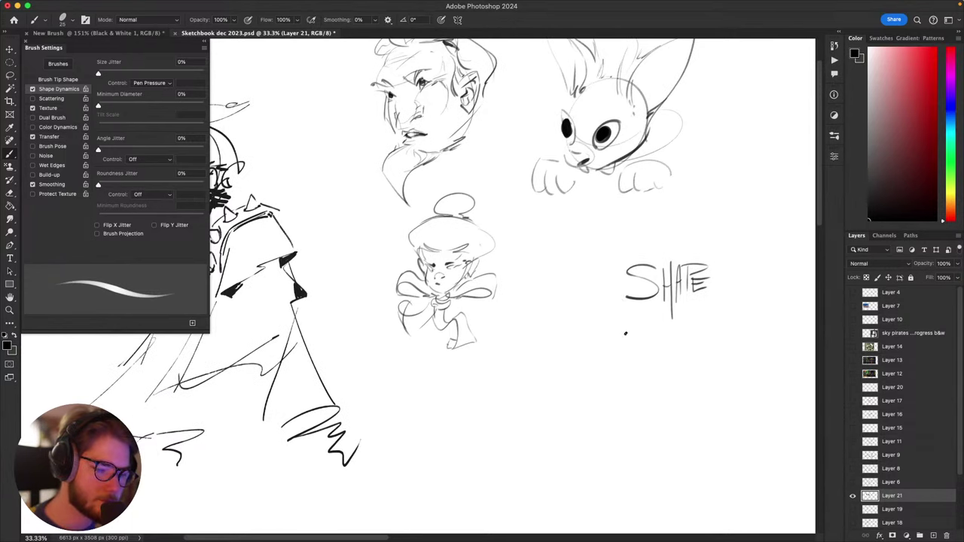
Step: Handwrite DESIGN beneath SHAPE and underline the two-word heading
left_click_drag(626, 317, 627, 350)
mouse_move(618, 314)
left_mouse_down()
mouse_move(627, 349)
mouse_move(650, 320)
mouse_move(660, 338)
mouse_move(688, 324)
mouse_move(679, 350)
left_mouse_up()
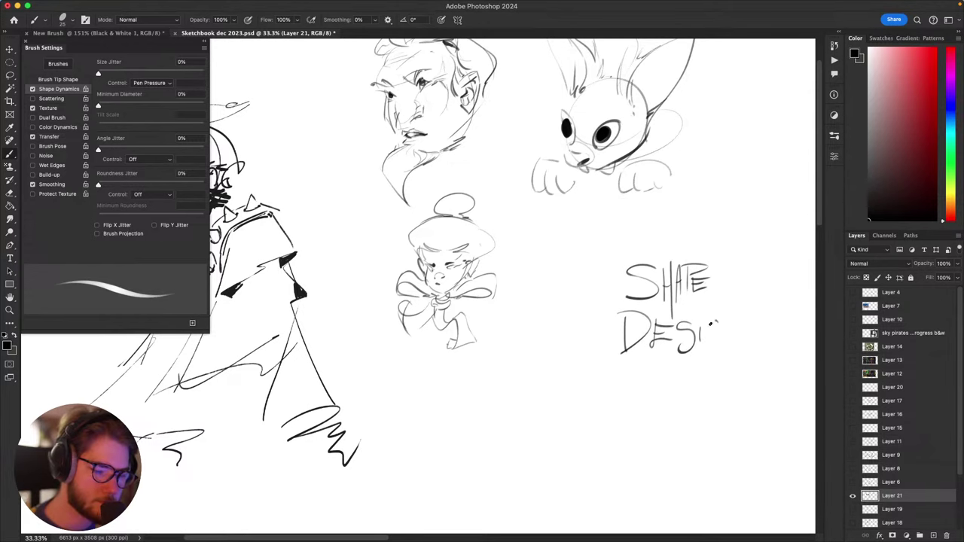
mouse_move(712, 322)
left_mouse_down()
mouse_move(735, 352)
mouse_move(737, 269)
left_mouse_up()
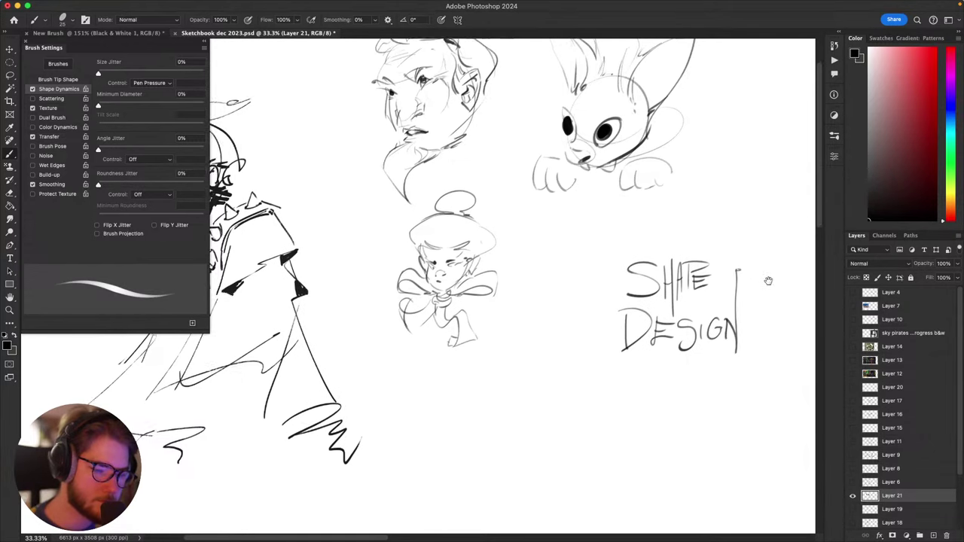
scroll(724, 279, "down", 5)
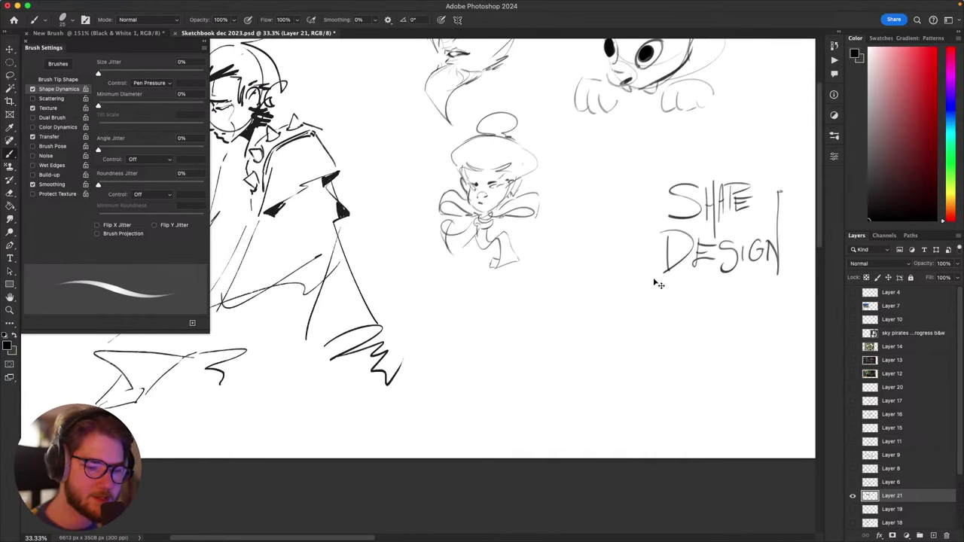
left_click_drag(639, 281, 763, 281)
scroll(712, 316, "right", 3)
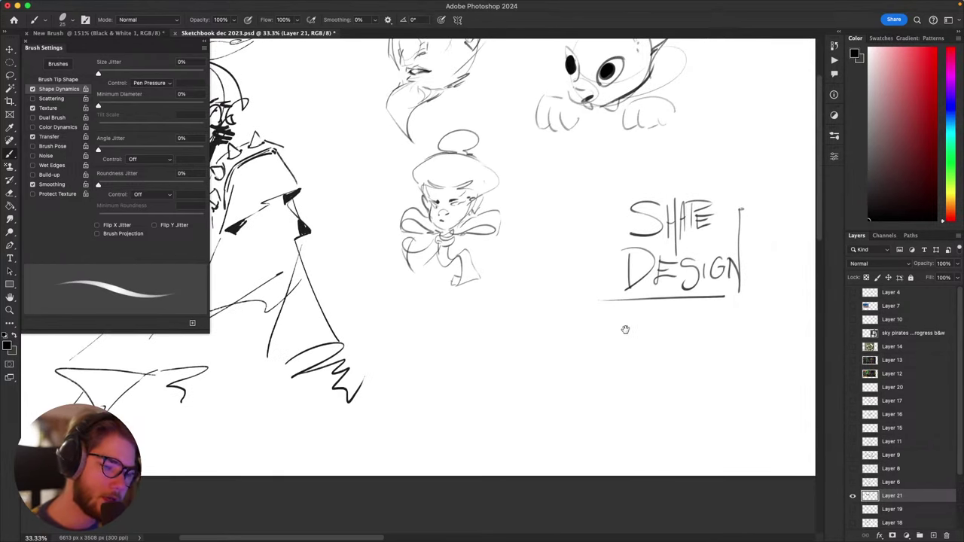
Step: Handwrite the word HANDS beneath the underlined SHAPE DESIGN heading
scroll(625, 332, "right", 2)
mouse_move(596, 329)
left_mouse_down()
mouse_move(596, 360)
mouse_move(607, 341)
mouse_move(608, 371)
mouse_move(608, 362)
left_mouse_up()
left_click_drag(610, 320, 618, 377)
left_click_drag(608, 345, 616, 344)
mouse_move(623, 328)
left_mouse_down()
mouse_move(632, 357)
mouse_move(640, 332)
mouse_move(654, 328)
mouse_move(654, 348)
mouse_move(642, 369)
left_mouse_up()
left_click_drag(674, 317, 652, 377)
scroll(682, 365, "right", 2)
scroll(682, 366, "down", 1)
left_click_drag(660, 328, 714, 308)
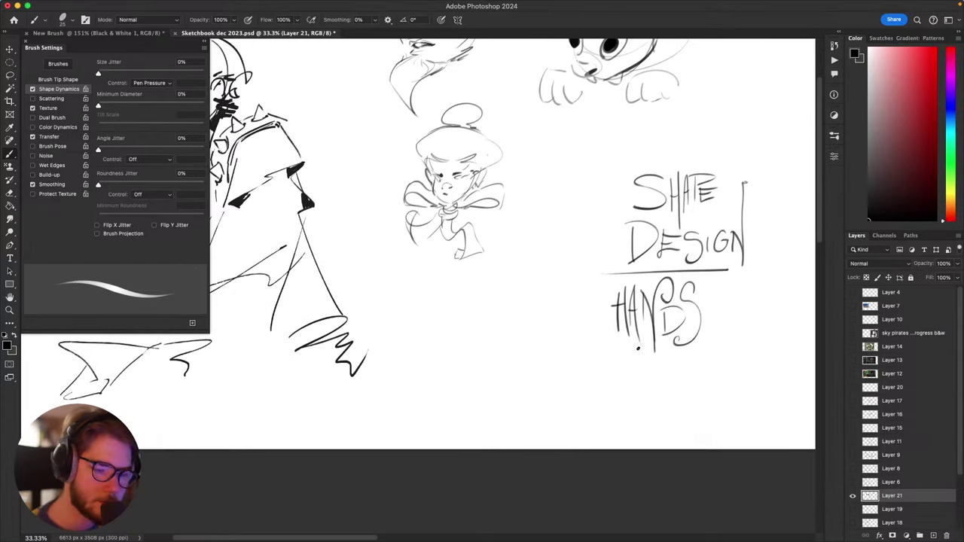
Step: Underline the handwritten word HANDS
left_click_drag(607, 351, 668, 346)
mouse_move(736, 357)
left_mouse_down()
mouse_move(733, 321)
mouse_move(689, 334)
mouse_move(678, 364)
left_mouse_up()
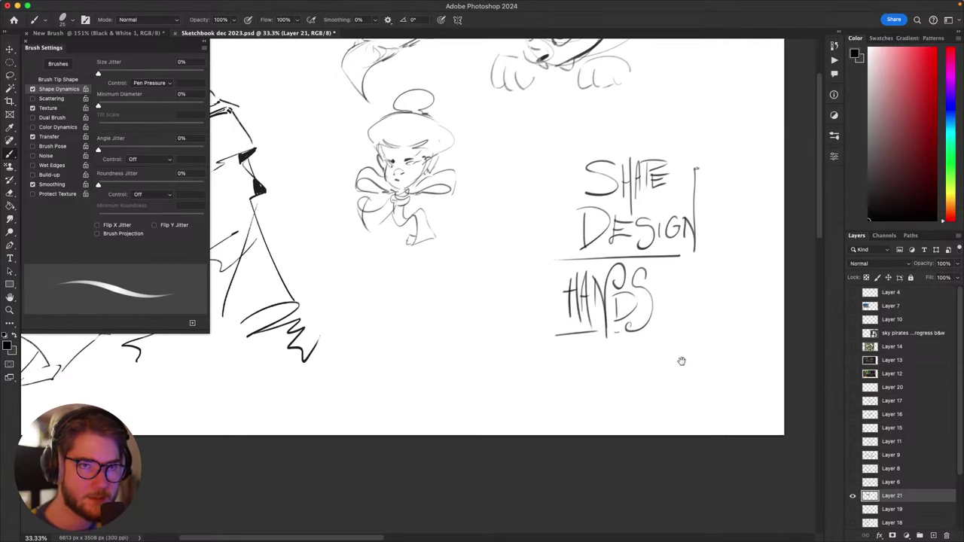
scroll(677, 367, "up", 1)
scroll(676, 367, "right", 1)
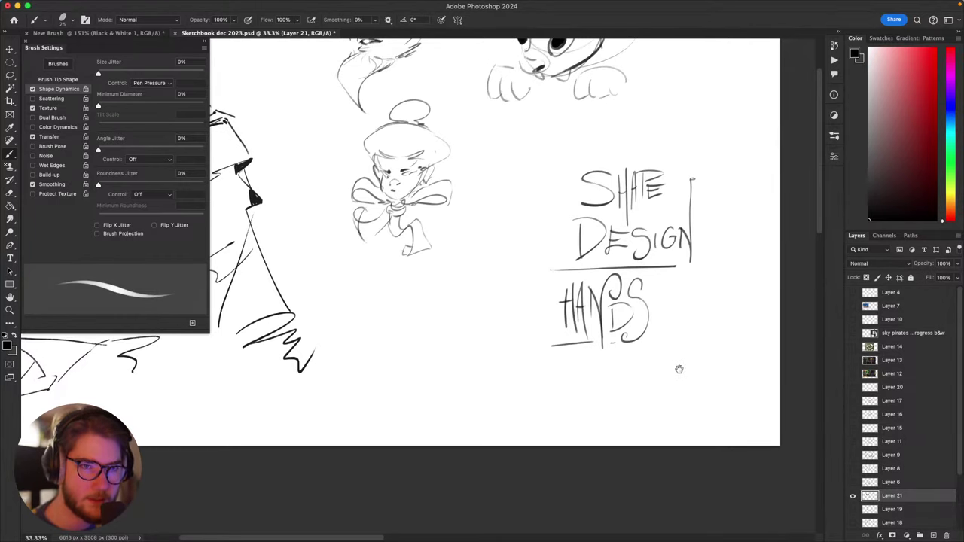
Step: Handwrite the word FABRICS with the brush beneath the underlined word HANDS
mouse_move(679, 370)
left_mouse_down()
mouse_move(658, 338)
mouse_move(668, 308)
left_mouse_up()
left_click_drag(646, 258, 651, 278)
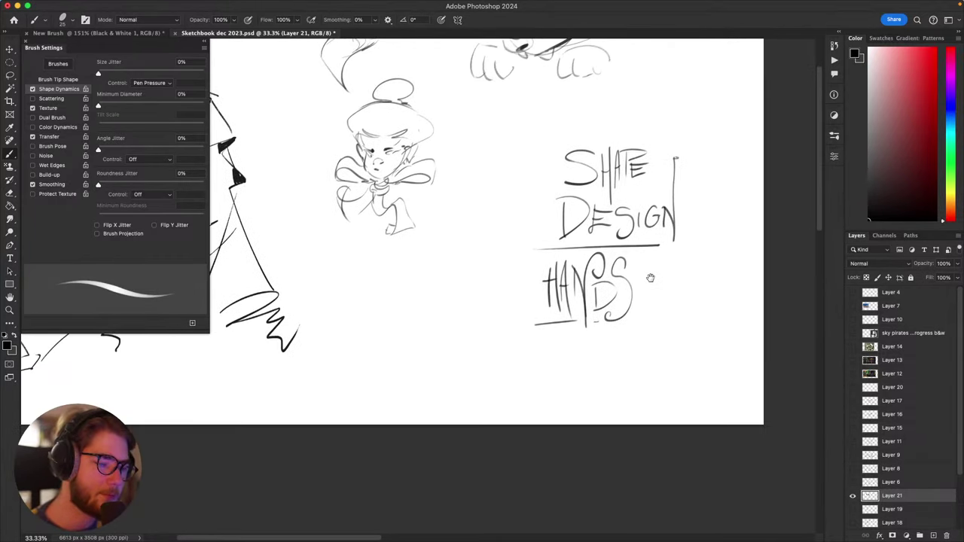
mouse_move(541, 342)
left_mouse_down()
mouse_move(531, 370)
mouse_move(551, 340)
mouse_move(565, 338)
left_mouse_up()
key("super+z")
mouse_move(535, 339)
left_mouse_down()
mouse_move(535, 377)
mouse_move(547, 351)
mouse_move(556, 372)
mouse_move(549, 367)
mouse_move(562, 360)
mouse_move(562, 373)
left_mouse_up()
key("ctrl+z")
key("super+z")
key("super+z")
key("super+z")
mouse_move(562, 355)
left_mouse_down()
mouse_move(562, 370)
mouse_move(572, 354)
left_mouse_up()
left_click_drag(563, 362, 577, 360)
left_click_drag(559, 373, 586, 374)
mouse_move(586, 353)
left_mouse_down()
mouse_move(602, 375)
mouse_move(630, 370)
left_mouse_up()
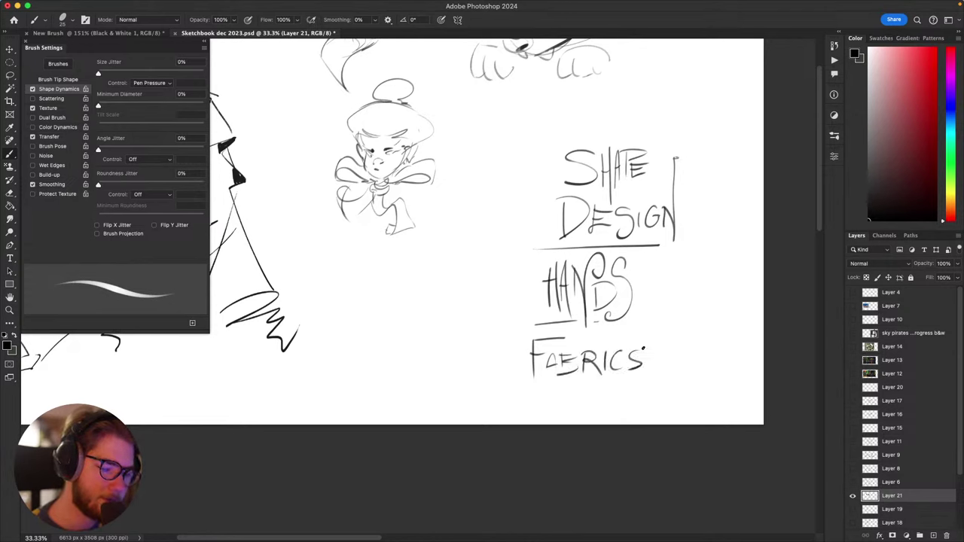
Step: Handwrite a slash and the word COSTUME on the same line after FABRICS
left_click_drag(660, 327, 635, 388)
mouse_move(660, 349)
left_mouse_down()
mouse_move(661, 367)
mouse_move(684, 352)
mouse_move(689, 362)
left_mouse_up()
key("ctrl+z")
mouse_move(702, 342)
left_mouse_down()
mouse_move(702, 363)
mouse_move(718, 341)
mouse_move(739, 362)
left_mouse_up()
left_click_drag(738, 344, 745, 351)
mouse_move(738, 362)
left_mouse_down()
mouse_move(747, 360)
mouse_move(694, 375)
mouse_move(722, 371)
mouse_move(708, 381)
left_mouse_up()
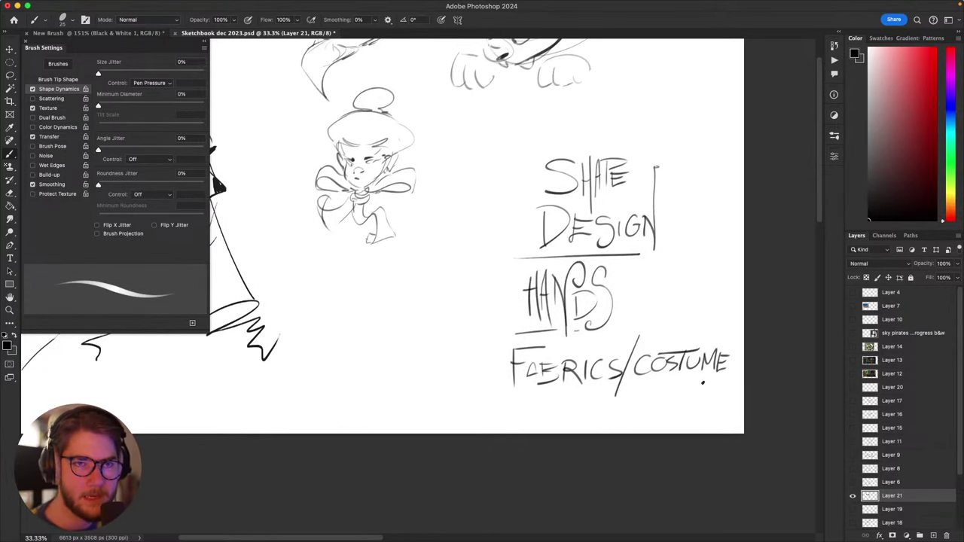
scroll(703, 383, "left", 4)
scroll(703, 383, "down", 2)
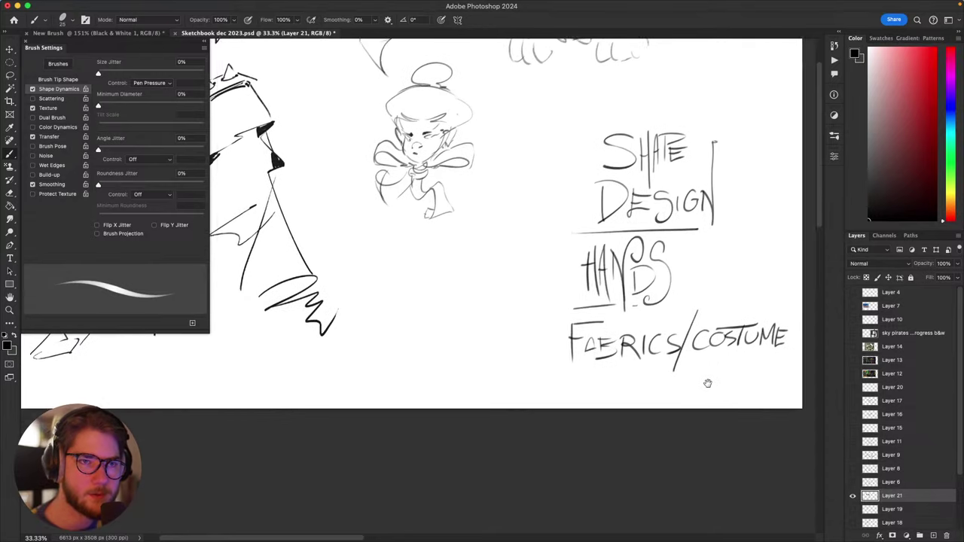
mouse_move(717, 381)
left_mouse_down()
mouse_move(716, 367)
mouse_move(706, 384)
left_mouse_up()
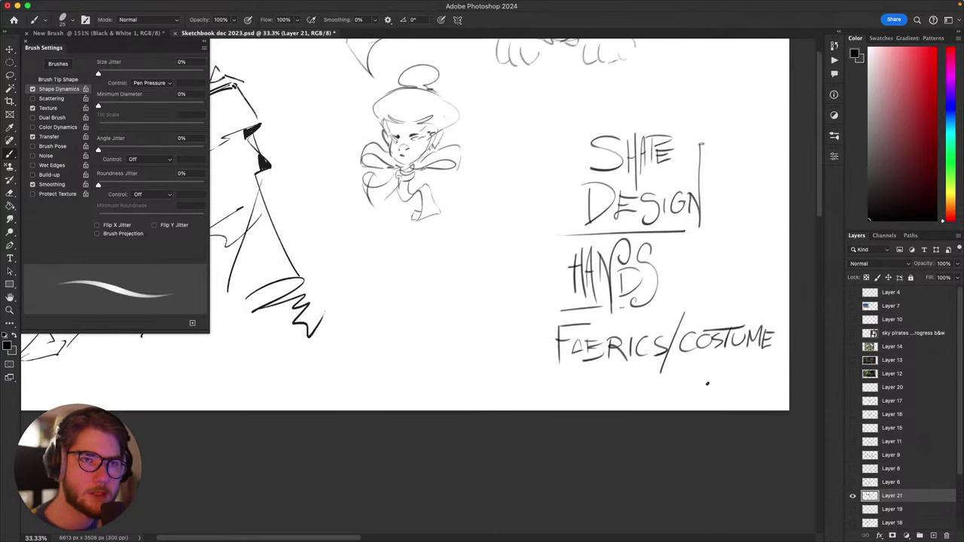
scroll(708, 383, "right", 3)
scroll(701, 386, "up", 2)
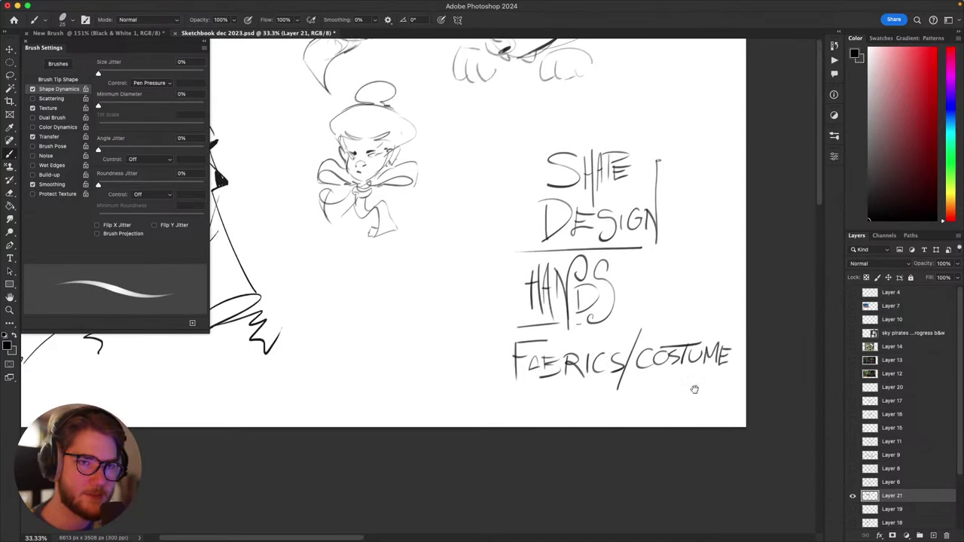
scroll(695, 388, "left", 2)
scroll(695, 389, "down", 1)
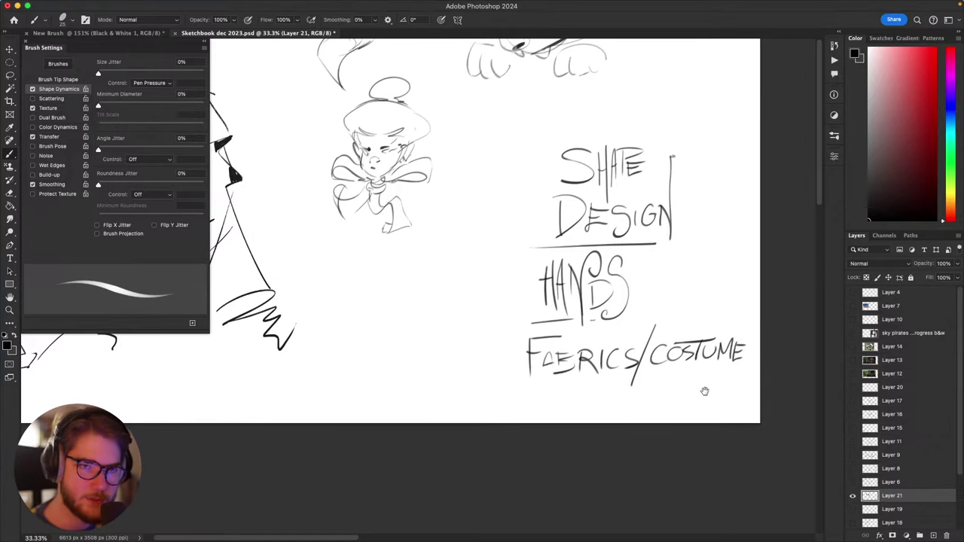
scroll(700, 392, "left", 2)
scroll(700, 392, "right", 3)
scroll(700, 391, "up", 1)
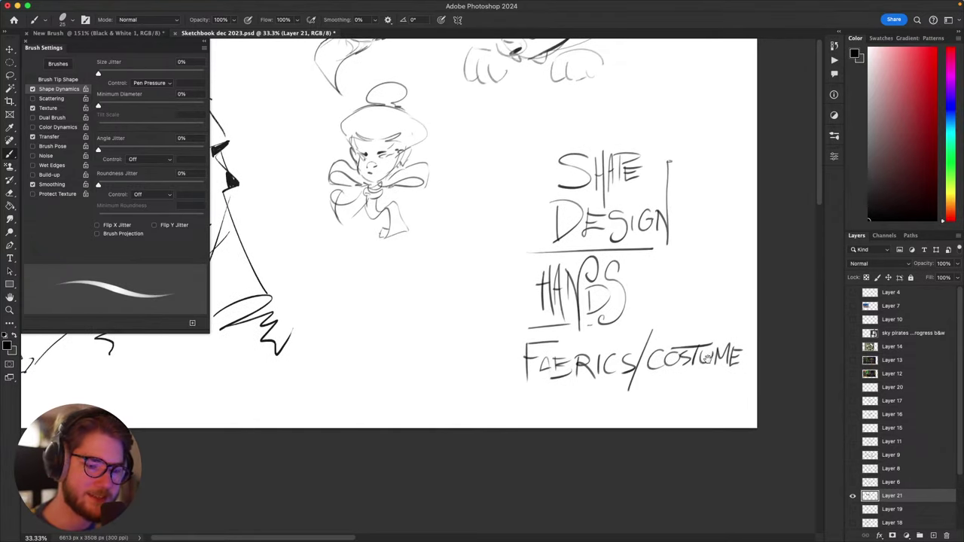
Step: Lasso the whole handwritten topic list, move it up and to the left away from the page edge, and return to the brush
key("l")
mouse_move(728, 301)
left_mouse_down()
mouse_move(635, 439)
mouse_move(756, 241)
mouse_move(740, 298)
left_mouse_up()
key("v")
left_click_drag(670, 345, 630, 306)
key("super+d")
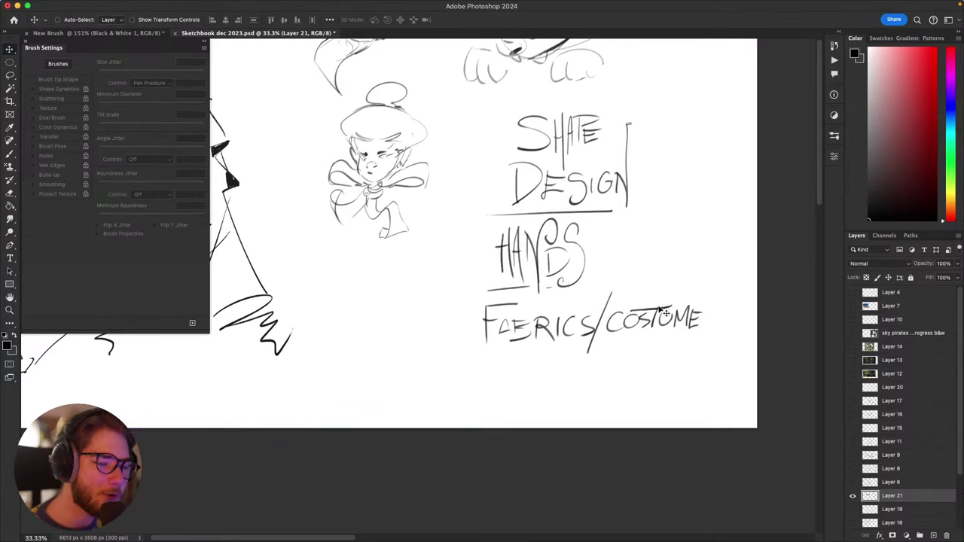
key("b")
scroll(666, 313, "up", 1)
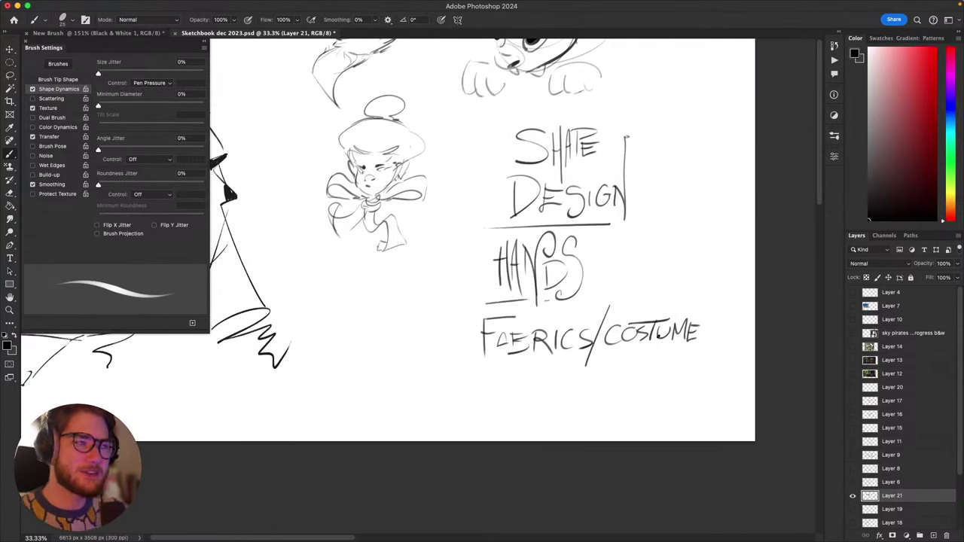
scroll(688, 313, "left", 5)
scroll(689, 314, "up", 4)
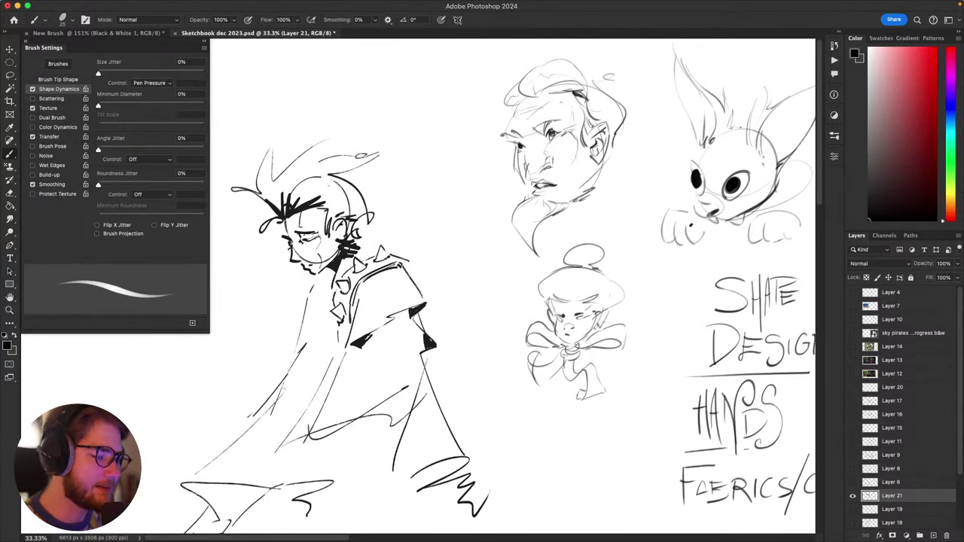
scroll(739, 394, "right", 3)
scroll(739, 395, "down", 1)
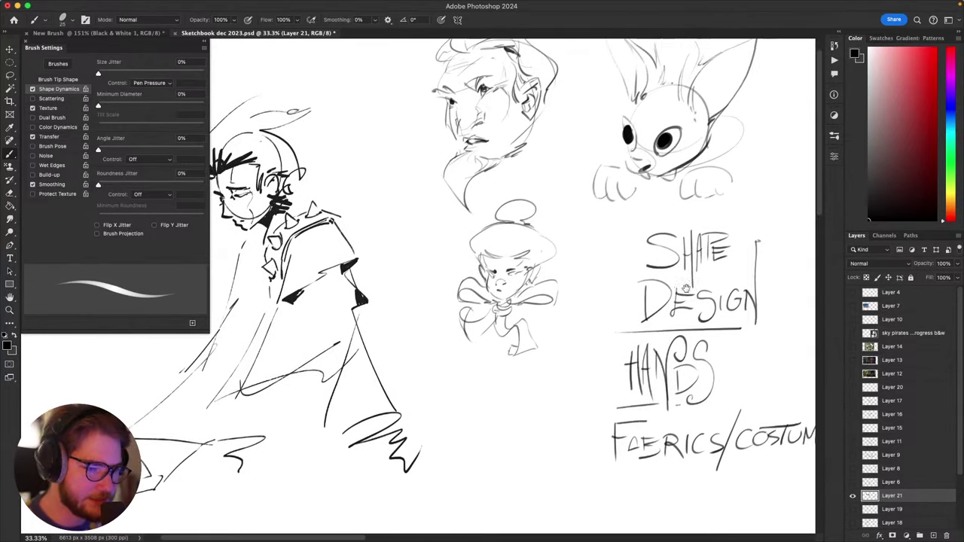
Step: Lasso the bearded man's eye nearest his ear, nudge it slightly toward the nose, deselect, and return to the brush
scroll(739, 394, "left", 3)
scroll(739, 395, "up", 3)
key("l")
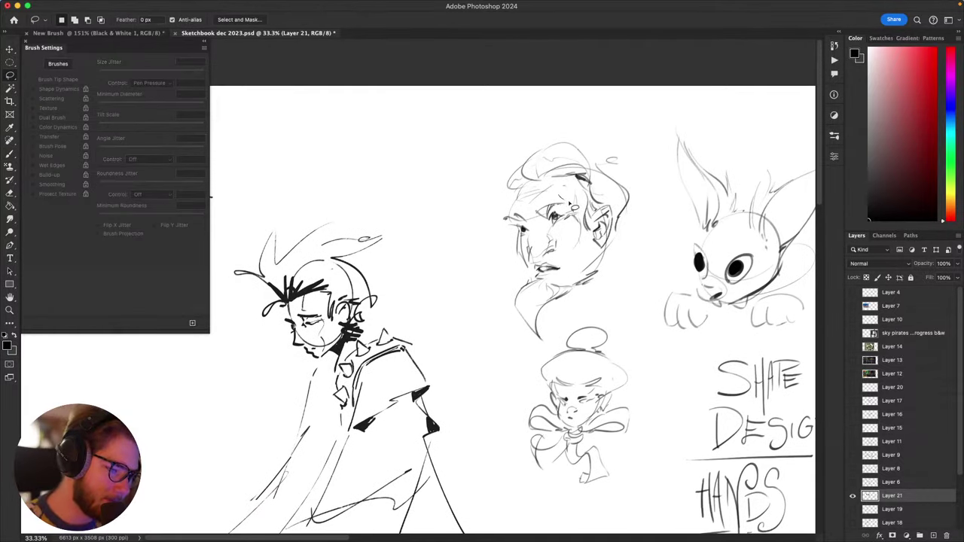
mouse_move(568, 206)
left_mouse_down()
mouse_move(593, 211)
mouse_move(589, 225)
mouse_move(551, 238)
mouse_move(535, 218)
mouse_move(568, 205)
mouse_move(559, 214)
left_mouse_up()
key("v")
key("super+d")
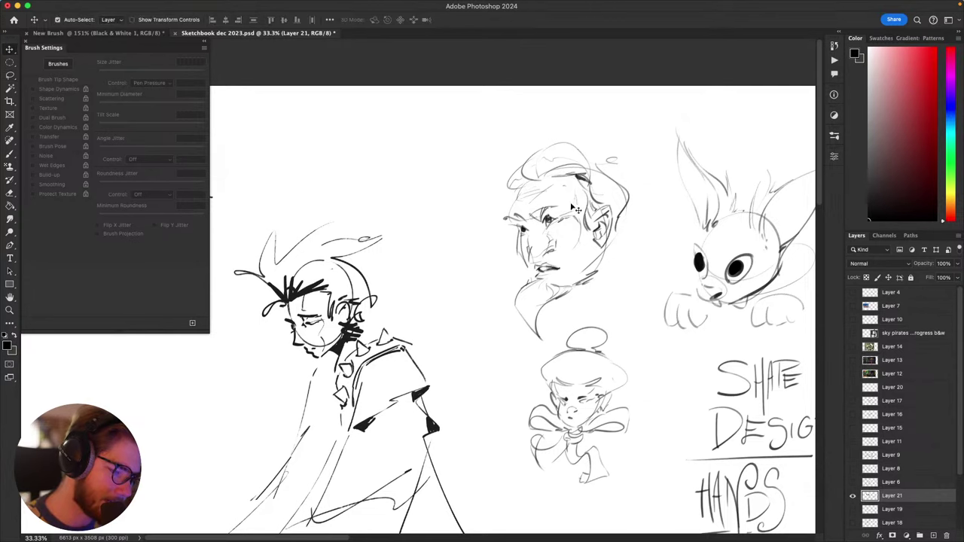
key("b")
left_click_drag(590, 244, 581, 250)
Step: Draw a small five-pointed star to the right of the SHAPE DESIGN heading
scroll(587, 241, "right", 2)
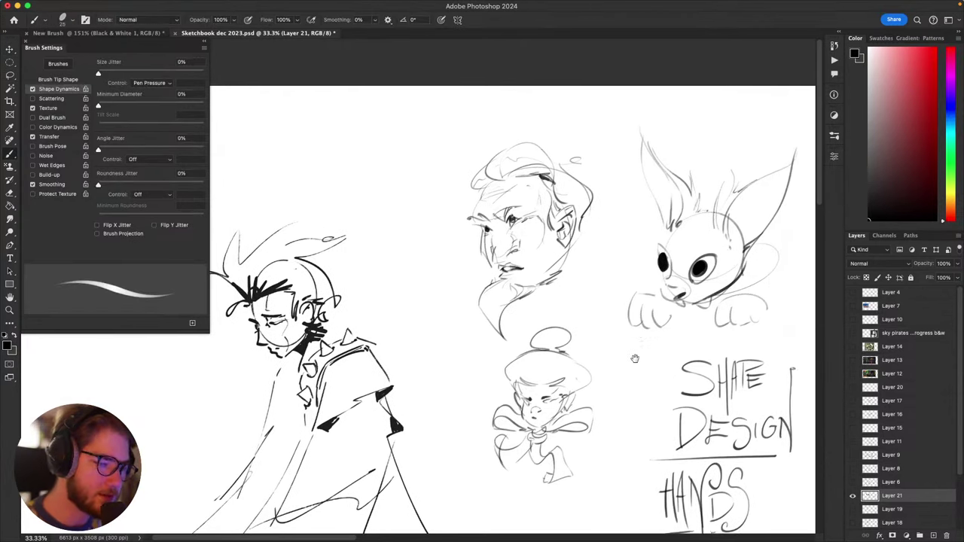
scroll(625, 279, "down", 5)
mouse_move(650, 299)
left_mouse_down()
mouse_move(642, 383)
mouse_move(622, 342)
mouse_move(620, 400)
left_mouse_up()
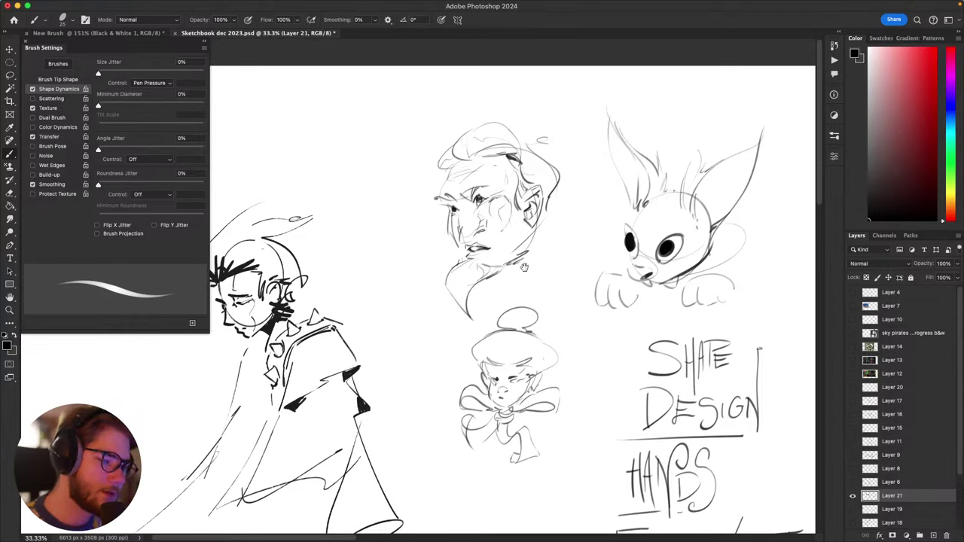
scroll(524, 267, "down", 5)
scroll(524, 267, "right", 2)
mouse_move(704, 224)
left_mouse_down()
mouse_move(712, 205)
mouse_move(735, 205)
mouse_move(707, 219)
mouse_move(639, 287)
mouse_move(680, 226)
mouse_move(668, 264)
left_mouse_up()
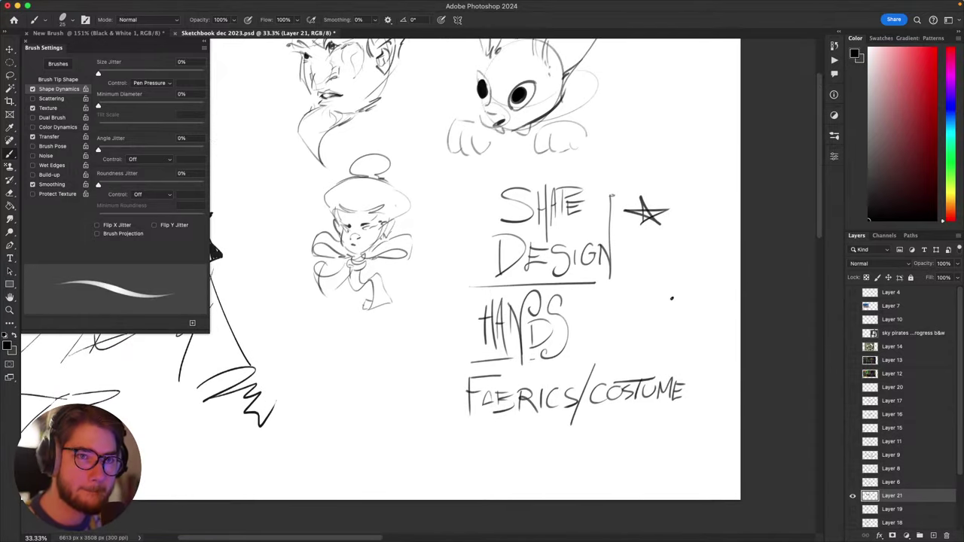
mouse_move(663, 336)
left_mouse_down()
mouse_move(662, 308)
mouse_move(655, 349)
left_mouse_up()
left_click_drag(647, 392, 670, 344)
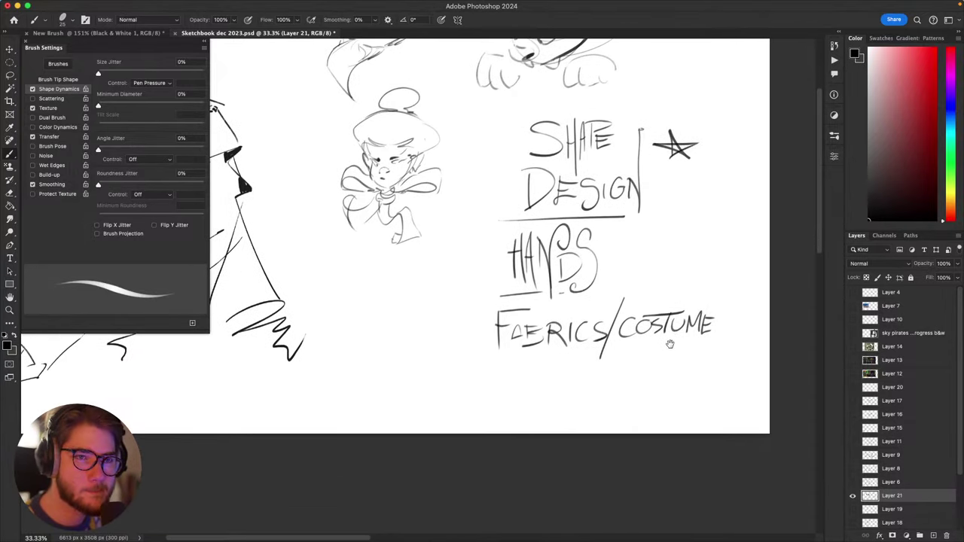
scroll(670, 345, "left", 3)
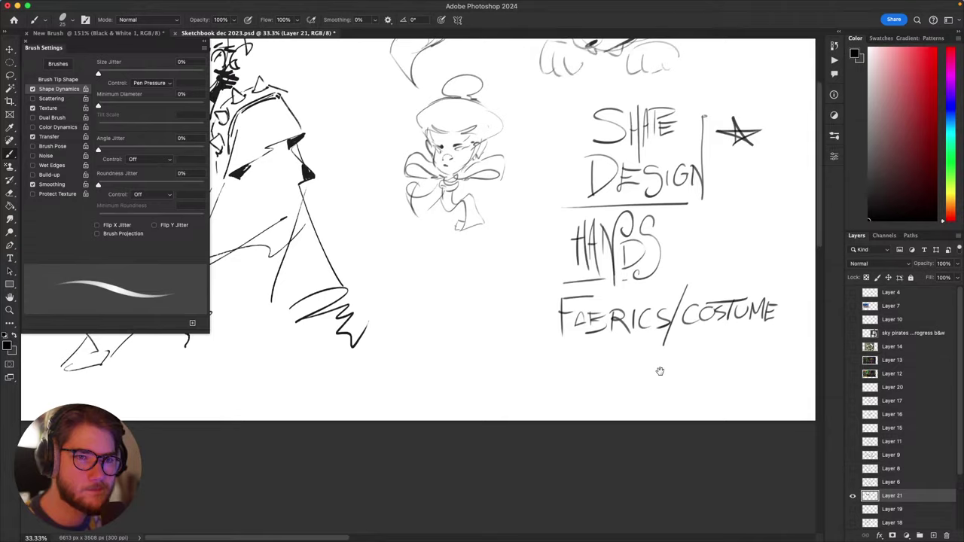
scroll(660, 371, "up", 3)
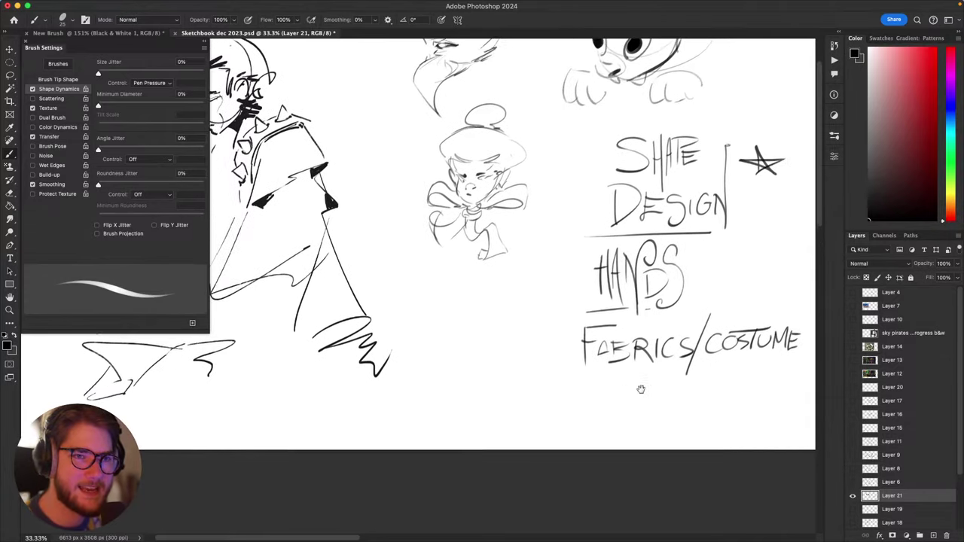
scroll(641, 388, "up", 3)
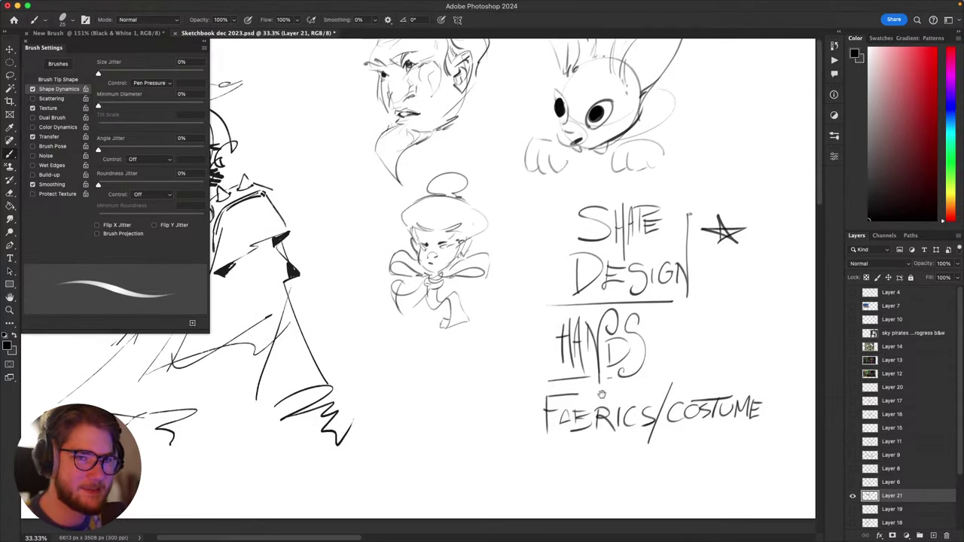
scroll(602, 394, "down", 5)
scroll(602, 394, "right", 3)
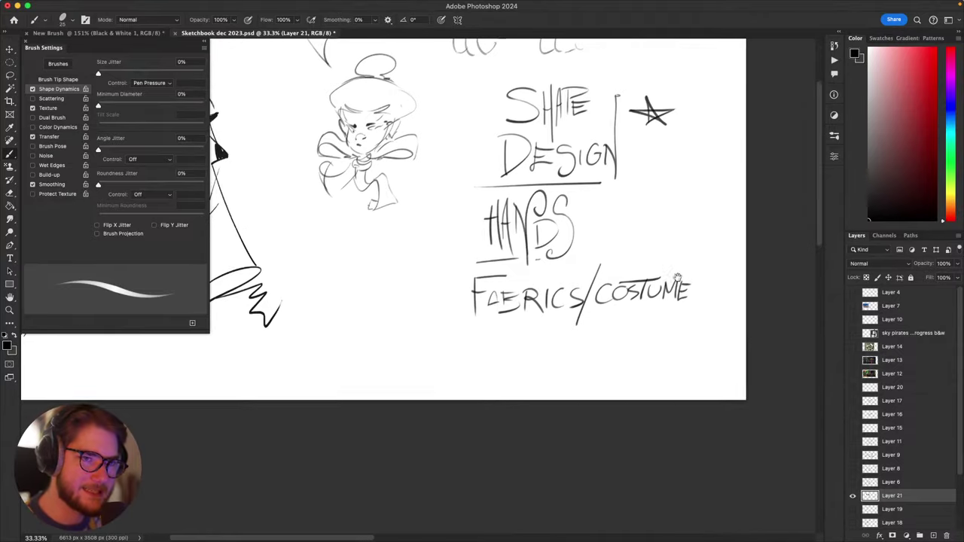
scroll(678, 279, "down", 2)
scroll(678, 279, "left", 2)
scroll(728, 308, "up", 5)
mouse_move(650, 280)
left_mouse_down()
mouse_move(778, 291)
mouse_move(776, 283)
left_mouse_up()
key("super+z")
key("super+z")
mouse_move(403, 365)
left_mouse_down()
mouse_move(553, 381)
mouse_move(663, 357)
mouse_move(728, 439)
mouse_move(568, 442)
left_mouse_up()
key("super+minus")
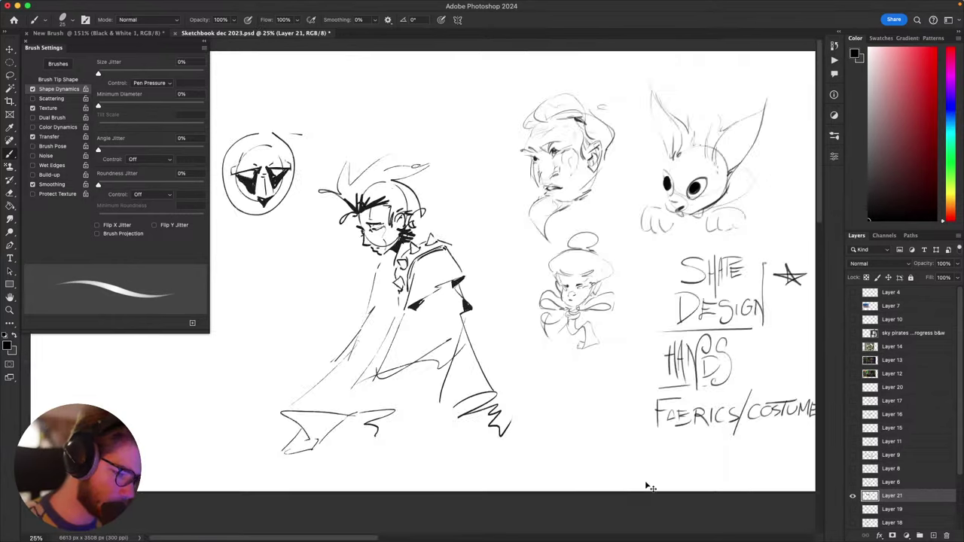
scroll(650, 487, "down", 2)
scroll(649, 488, "up", 2)
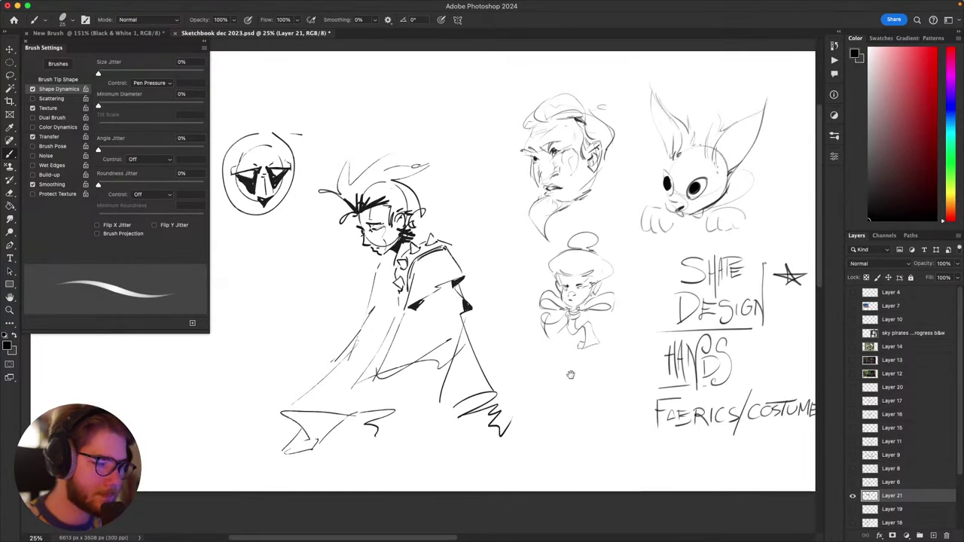
left_click_drag(570, 375, 660, 357)
mouse_move(714, 394)
left_mouse_down()
mouse_move(669, 369)
mouse_move(708, 404)
left_mouse_up()
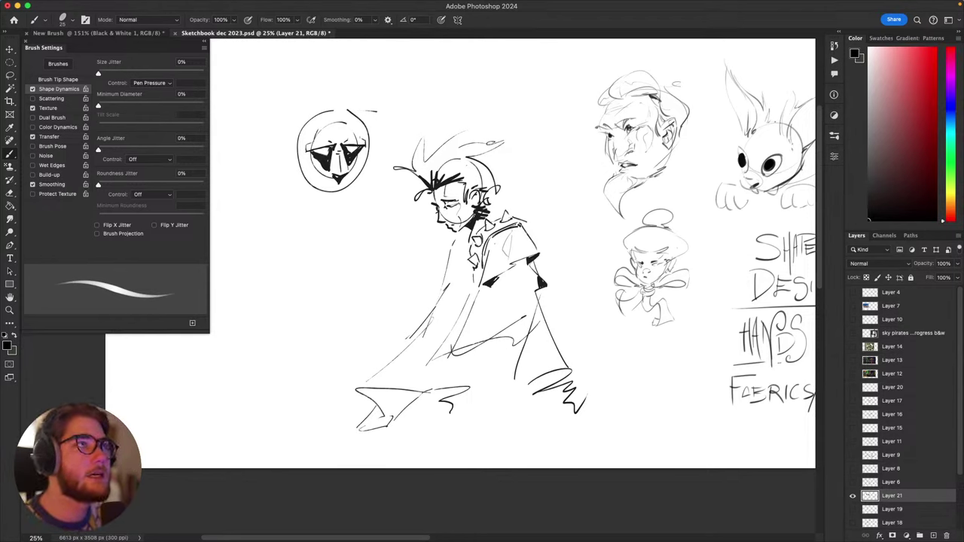
key("F5")
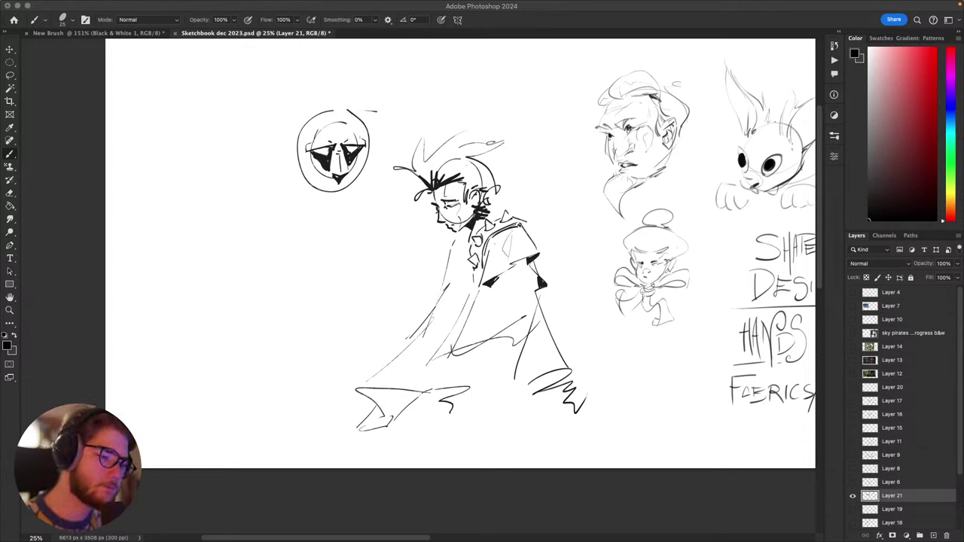
left_click(691, 297)
left_click_drag(686, 335, 591, 328)
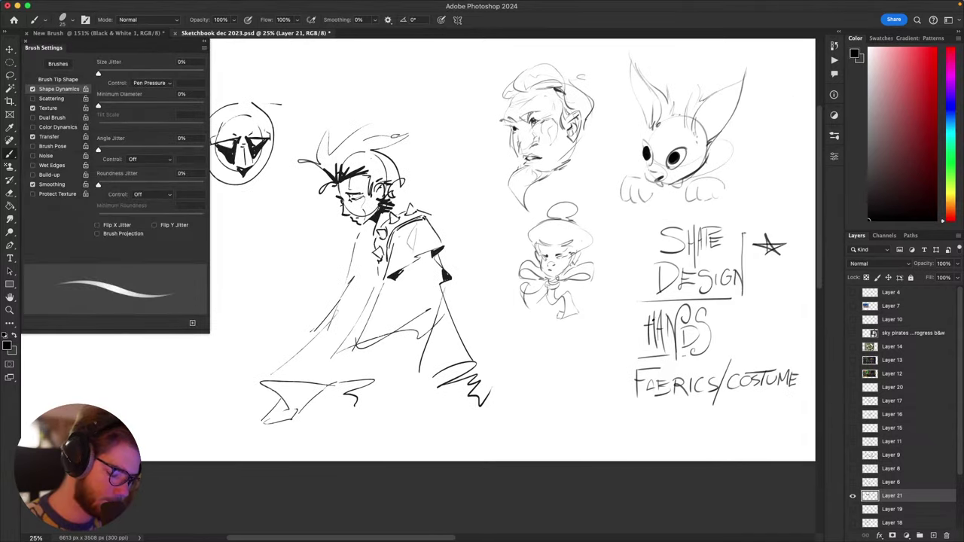
mouse_move(705, 361)
left_mouse_down()
mouse_move(747, 336)
mouse_move(774, 353)
mouse_move(741, 330)
left_mouse_up()
key("super+z")
mouse_move(686, 321)
left_mouse_down()
mouse_move(726, 329)
mouse_move(755, 317)
mouse_move(715, 339)
left_mouse_up()
key("super+z")
mouse_move(658, 332)
left_mouse_down()
mouse_move(692, 319)
mouse_move(753, 329)
mouse_move(733, 328)
mouse_move(747, 323)
mouse_move(684, 315)
mouse_move(721, 379)
left_mouse_up()
key("ctrl+z")
key("ctrl+z")
key("super+z")
key("super+z")
key("super+z")
left_click_drag(601, 441, 586, 449)
key("super+z")
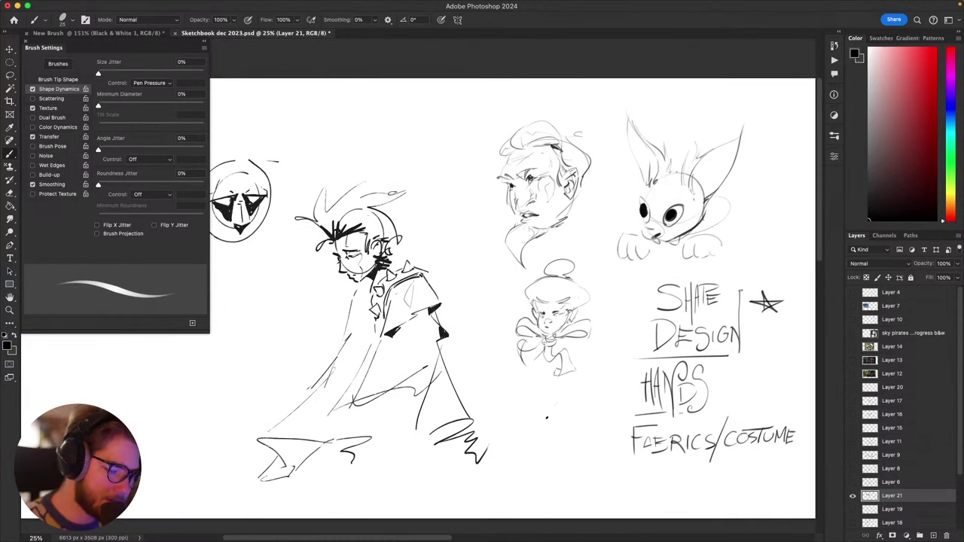
Step: Try to sketch a rounded shape in the blank area below the small head with the bow
left_click_drag(556, 406, 584, 454)
left_click_drag(595, 341, 603, 341)
key("super+equal")
key("super+equal")
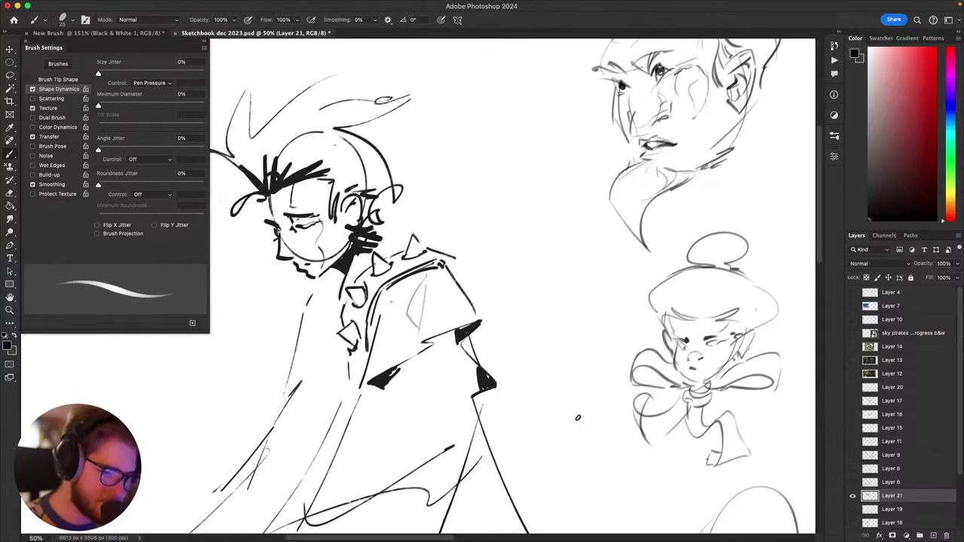
left_click_drag(697, 291, 608, 413)
mouse_move(508, 233)
left_mouse_down()
mouse_move(489, 270)
mouse_move(433, 286)
left_mouse_up()
key("super+z")
mouse_move(470, 163)
left_mouse_down()
mouse_move(416, 291)
mouse_move(465, 109)
mouse_move(428, 121)
mouse_move(464, 220)
mouse_move(403, 347)
mouse_move(463, 382)
mouse_move(486, 224)
mouse_move(477, 331)
mouse_move(438, 220)
mouse_move(483, 223)
left_mouse_up()
key("super+z")
key("super+z")
mouse_move(409, 200)
left_mouse_down()
mouse_move(455, 192)
mouse_move(400, 273)
mouse_move(416, 272)
mouse_move(469, 203)
left_mouse_up()
key("super+z")
key("super+z")
left_click_drag(411, 240, 457, 198)
key("super+z")
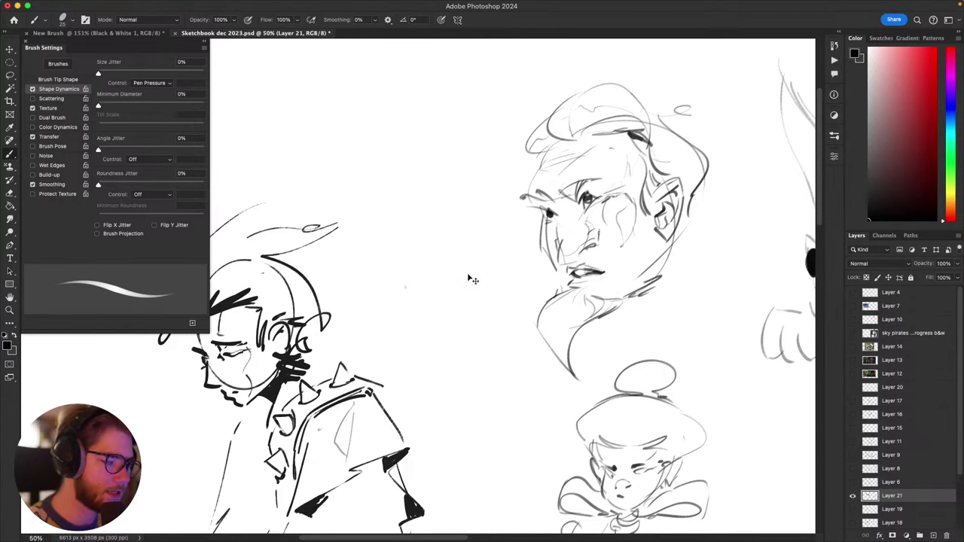
left_click_drag(568, 376, 607, 382)
left_click_drag(466, 137, 473, 216)
key("super+z")
mouse_move(460, 77)
left_mouse_down()
mouse_move(481, 85)
mouse_move(472, 77)
left_mouse_up()
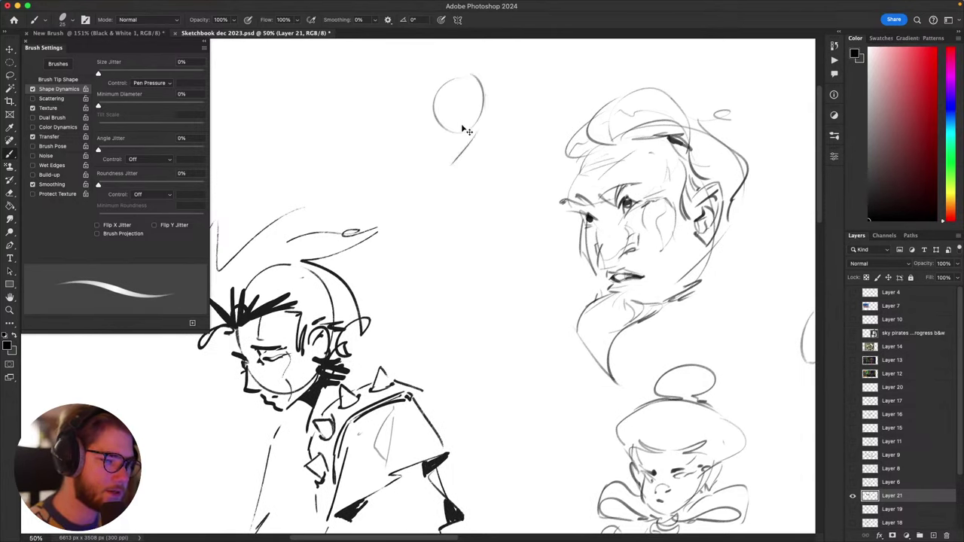
left_click_drag(465, 129, 439, 191)
key("super+z")
key("super+z")
Step: Sketch a small oval head with two curved torso lines in the blank area left of the bearded man's head
mouse_move(472, 80)
left_mouse_down()
mouse_move(489, 104)
mouse_move(503, 80)
mouse_move(466, 105)
mouse_move(470, 75)
mouse_move(437, 155)
left_mouse_up()
key("super+z")
key("ctrl+z")
key("ctrl+z")
left_click_drag(475, 105, 442, 156)
mouse_move(482, 109)
left_mouse_down()
mouse_move(486, 138)
mouse_move(463, 172)
left_mouse_up()
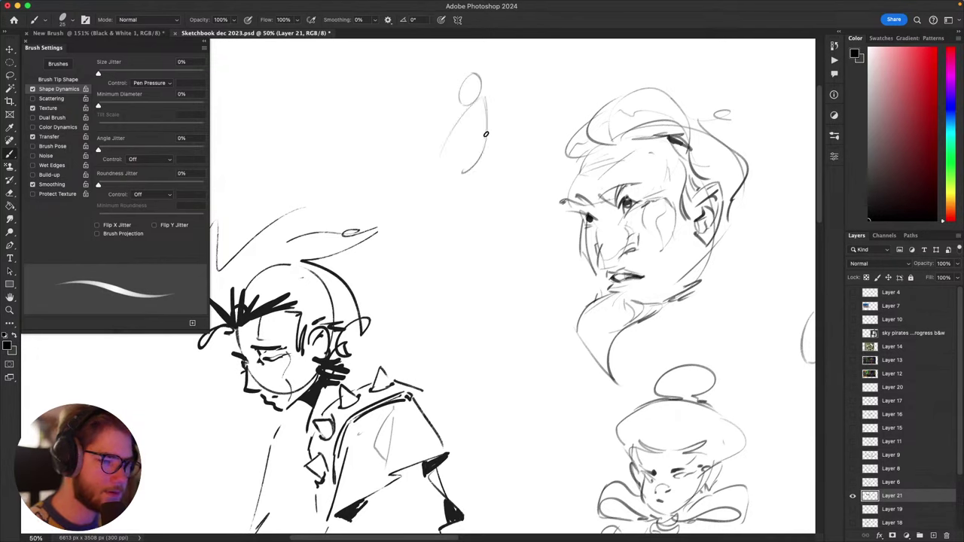
Step: Extend the new small figure with a long curve sweeping down and left from its torso
left_click_drag(486, 136, 409, 254)
mouse_move(409, 252)
left_mouse_down()
mouse_move(455, 174)
mouse_move(458, 206)
mouse_move(480, 210)
left_mouse_up()
key("super+z")
key("super+z")
left_click_drag(422, 221, 550, 157)
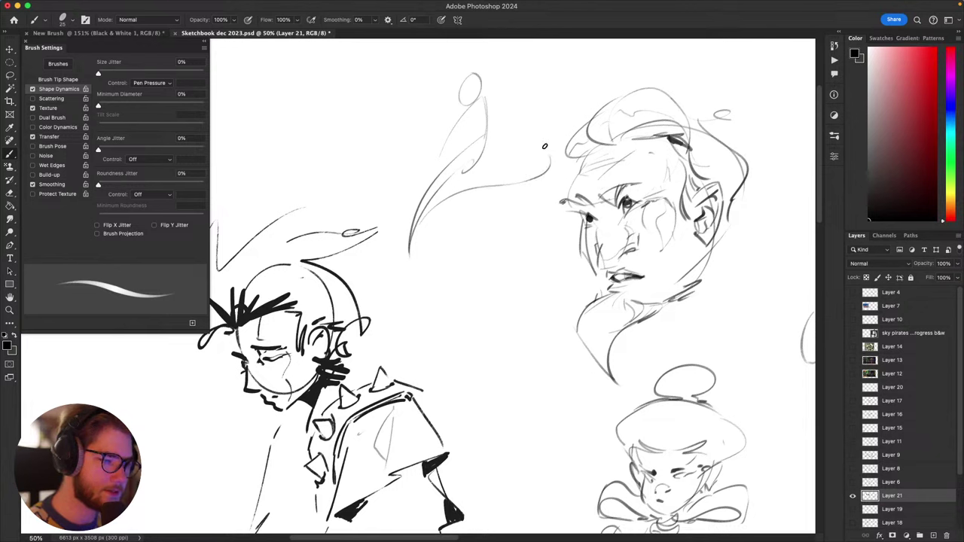
key("super+z")
key("super+z")
Step: Sketch a large rounded outline from the figure's neck down its right side, closing it with a curved bottom edge
mouse_move(494, 93)
left_mouse_down()
mouse_move(546, 169)
mouse_move(547, 228)
mouse_move(499, 245)
left_mouse_up()
key("super+z")
mouse_move(474, 227)
left_mouse_down()
mouse_move(519, 237)
mouse_move(563, 205)
left_mouse_up()
left_click_drag(501, 219, 507, 127)
key("ctrl+z")
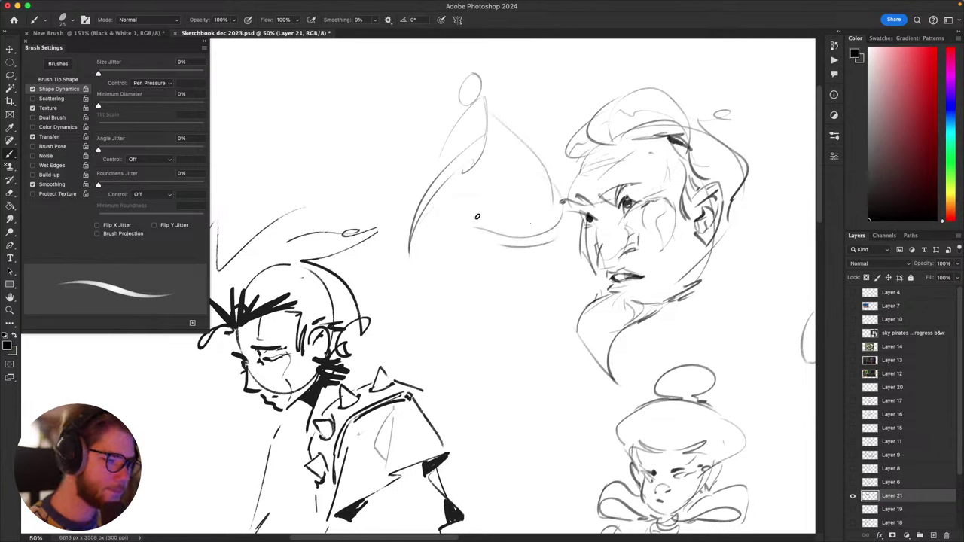
Step: Rework the small figure's torso with a bolder curve running from the neck down toward the hip
mouse_move(483, 88)
left_mouse_down()
mouse_move(540, 155)
mouse_move(503, 120)
mouse_move(522, 169)
left_mouse_up()
key("super+z")
key("super+z")
key("super+z")
mouse_move(489, 116)
left_mouse_down()
mouse_move(482, 173)
mouse_move(452, 171)
left_mouse_up()
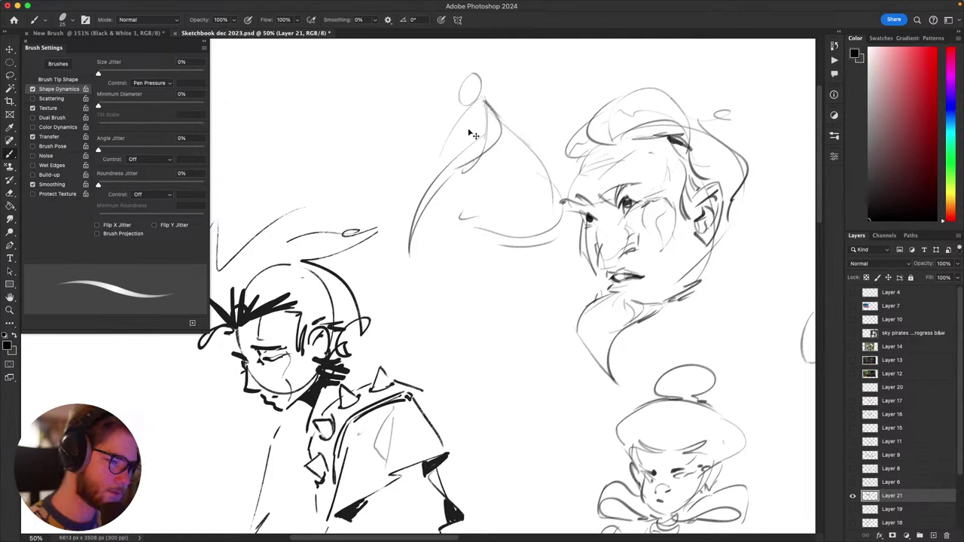
Step: Undo the small figure's bolder torso curve and draw two long curves sweeping across the neck and torso to the left
key("super+z")
mouse_move(489, 113)
left_mouse_down()
mouse_move(437, 123)
mouse_move(388, 149)
left_mouse_up()
left_click_drag(372, 161, 540, 229)
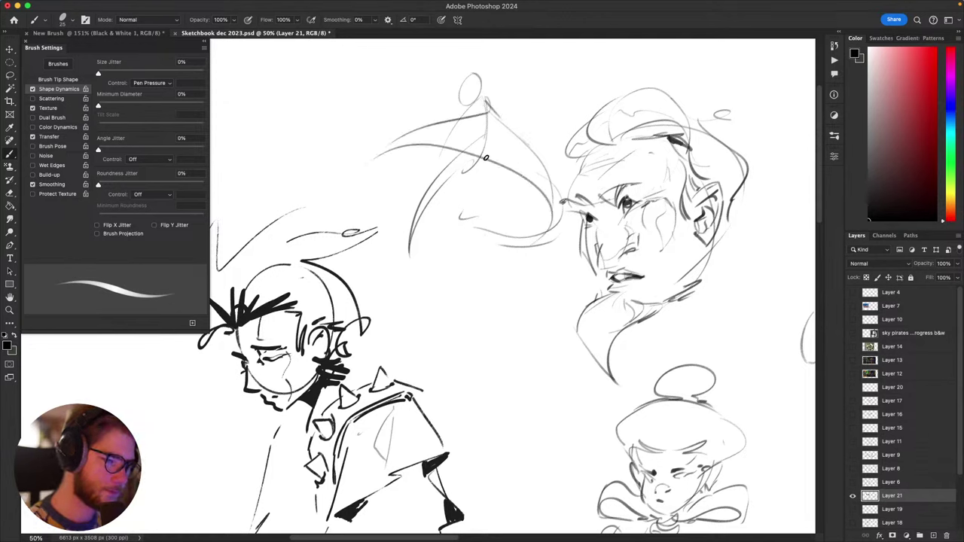
Step: Try short strokes from the small figure's torso curve down toward its lower edge
mouse_move(486, 158)
left_mouse_down()
mouse_move(457, 218)
mouse_move(519, 186)
mouse_move(541, 211)
mouse_move(525, 229)
mouse_move(469, 215)
left_mouse_up()
key("ctrl+z")
mouse_move(468, 216)
left_mouse_down()
mouse_move(546, 224)
mouse_move(503, 228)
mouse_move(538, 200)
mouse_move(467, 218)
left_mouse_up()
mouse_move(507, 171)
left_mouse_down()
mouse_move(464, 213)
mouse_move(490, 188)
mouse_move(533, 204)
mouse_move(483, 210)
left_mouse_up()
key("super+z")
key("super+z")
Step: Try a bold arched line across the inside of the small figure's rounded lower body
left_click_drag(535, 252, 605, 292)
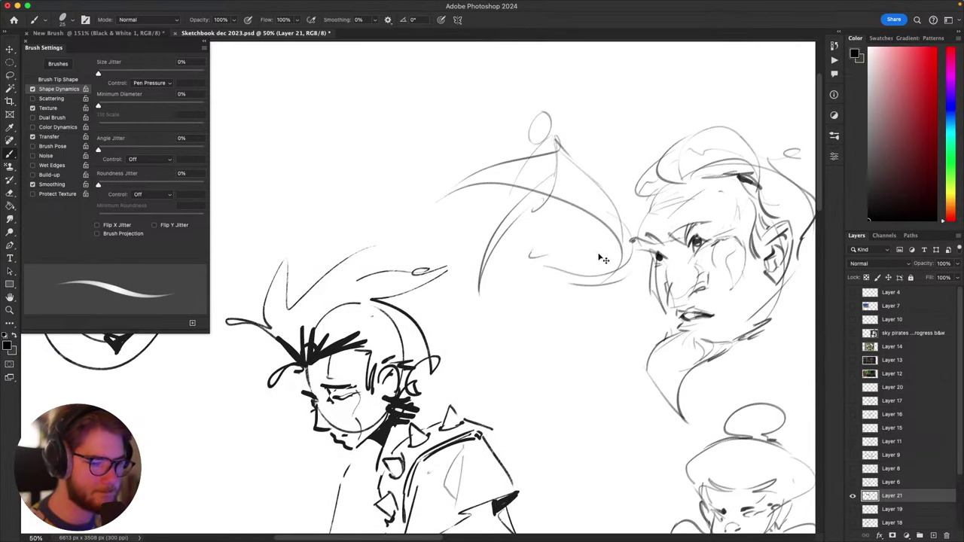
left_click_drag(549, 256, 624, 265)
key("super+z")
key("super+z")
mouse_move(511, 258)
left_mouse_down()
mouse_move(561, 206)
mouse_move(509, 271)
left_mouse_up()
mouse_move(509, 271)
left_mouse_down()
mouse_move(609, 253)
mouse_move(628, 261)
left_mouse_up()
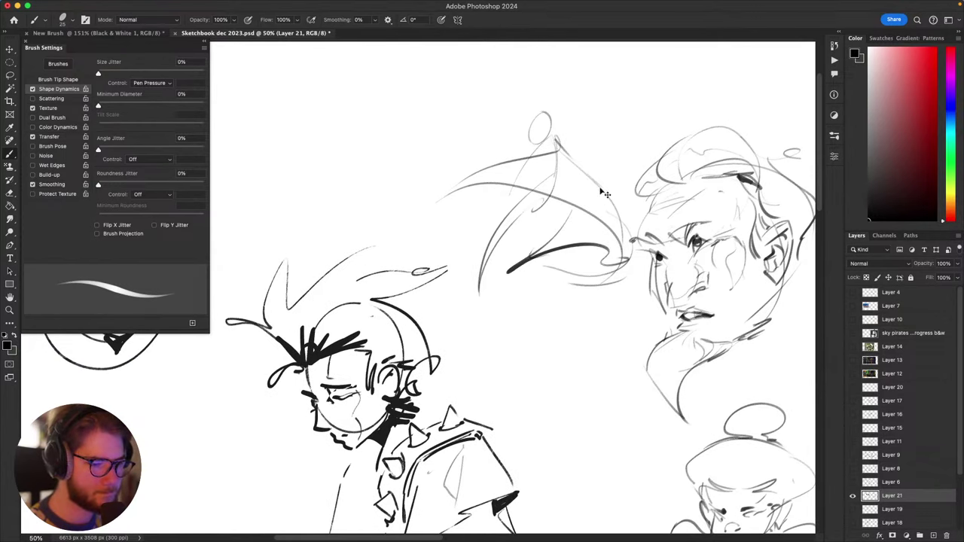
key("super+z")
key("super+z")
Step: Try a long, nearly vertical line from the small figure's neck down through its body
left_click_drag(555, 122, 607, 189)
key("super+z")
mouse_move(558, 145)
left_mouse_down()
mouse_move(577, 290)
mouse_move(625, 236)
mouse_move(569, 269)
mouse_move(571, 292)
left_mouse_up()
key("super+z")
key("super+z")
left_click_drag(574, 151, 569, 303)
key("super+z")
Step: Try several leg lines running from the small figure's hip down and to the left
left_click_drag(548, 197, 481, 287)
key("super+z")
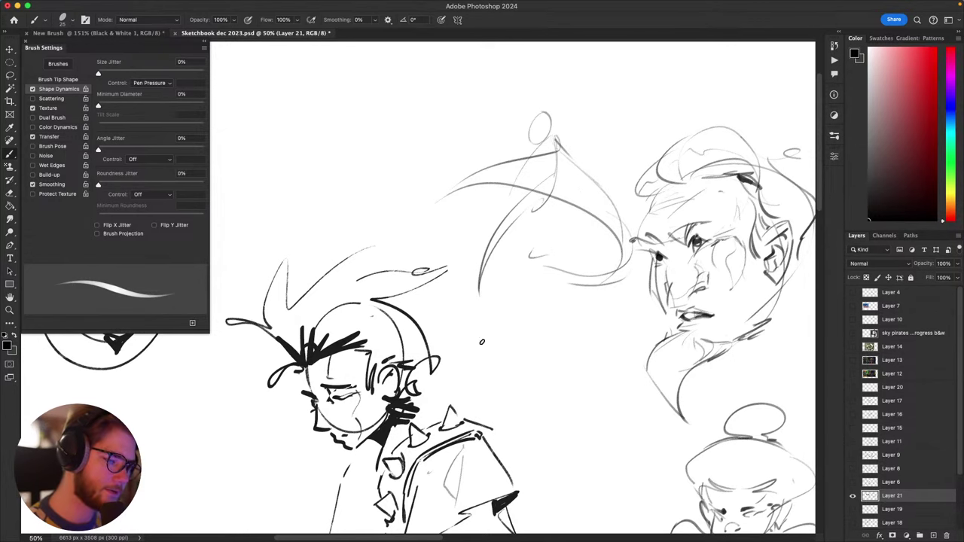
left_click_drag(477, 333, 546, 202)
key("super+z")
mouse_move(542, 202)
left_mouse_down()
mouse_move(476, 295)
mouse_move(487, 370)
left_mouse_up()
key("super+z")
left_click_drag(520, 219, 489, 369)
key("super+z")
key("super+z")
mouse_move(552, 201)
left_mouse_down()
mouse_move(484, 354)
mouse_move(550, 201)
left_mouse_up()
key("super+z")
Step: Try a bold curved leg line bowing outward below the small figure's hip
mouse_move(550, 199)
left_mouse_down()
mouse_move(503, 241)
mouse_move(501, 372)
mouse_move(401, 327)
left_mouse_up()
left_click_drag(448, 301, 534, 295)
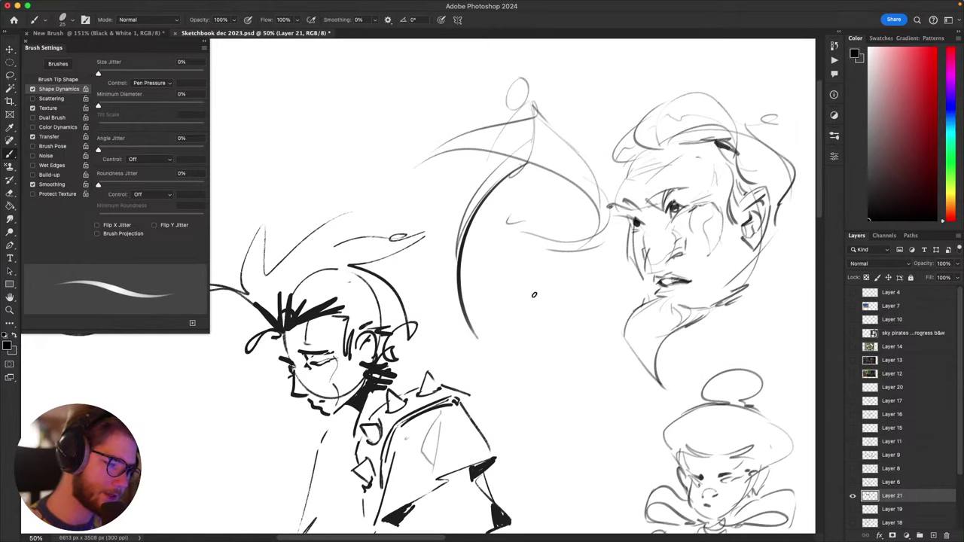
left_click_drag(479, 332, 483, 351)
key("super+z")
left_click_drag(760, 389, 745, 282)
key("super+z")
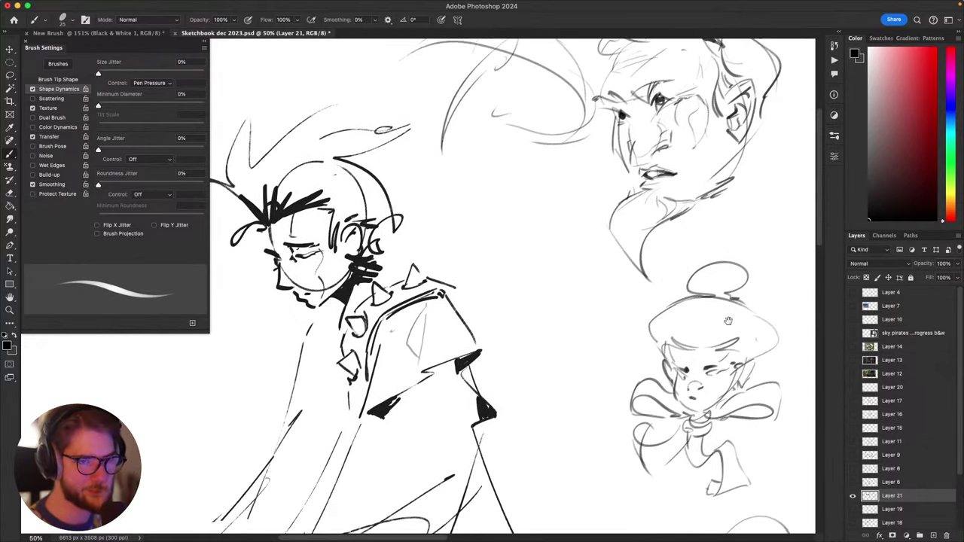
Step: Examine the handwritten list of drawing topics covering shape design, hands and fabrics/costume
mouse_move(729, 320)
left_mouse_down()
mouse_move(641, 364)
mouse_move(685, 367)
mouse_move(628, 406)
mouse_move(577, 382)
left_mouse_up()
left_click_drag(637, 411, 552, 362)
left_click_drag(709, 441, 637, 383)
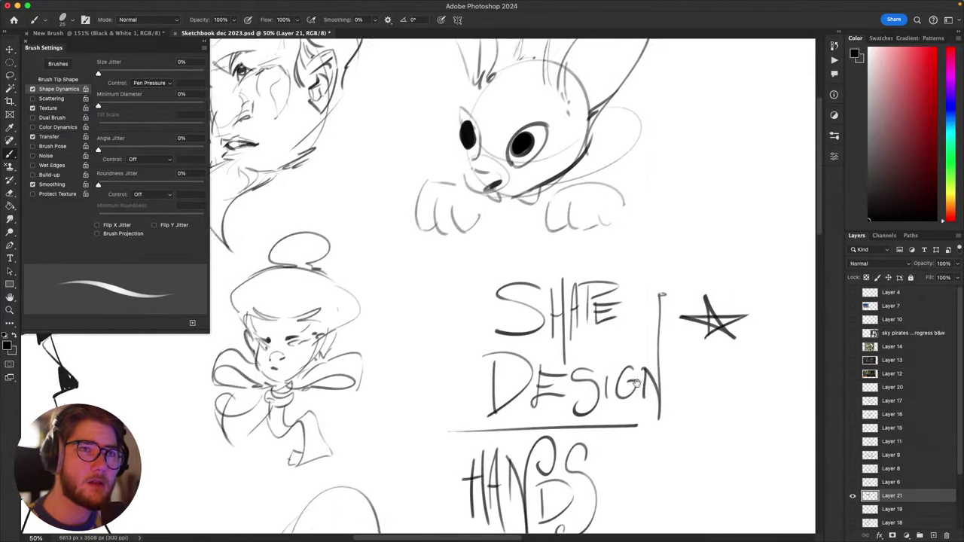
scroll(636, 384, "down", 5)
scroll(637, 384, "right", 3)
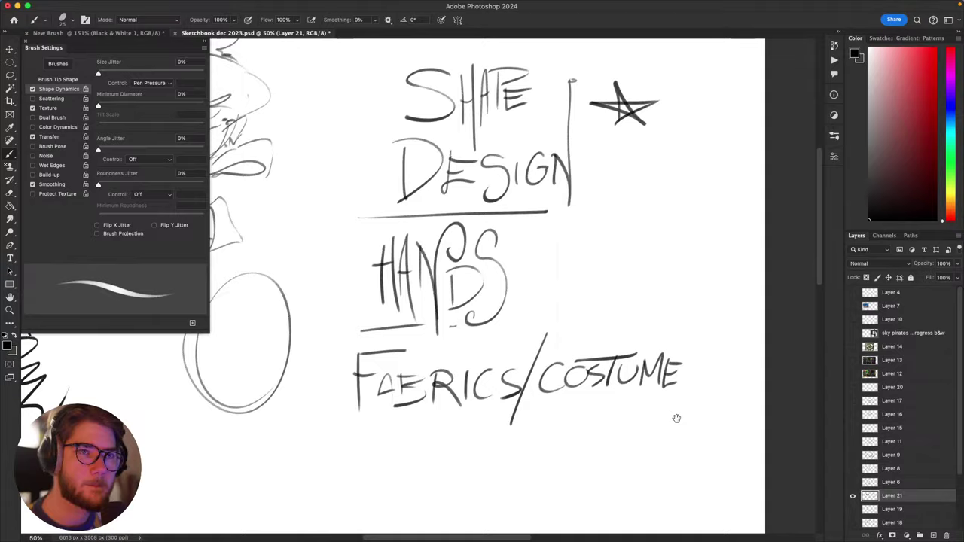
scroll(677, 418, "down", 4)
scroll(677, 418, "right", 3)
scroll(630, 409, "left", 3)
scroll(640, 414, "left", 4)
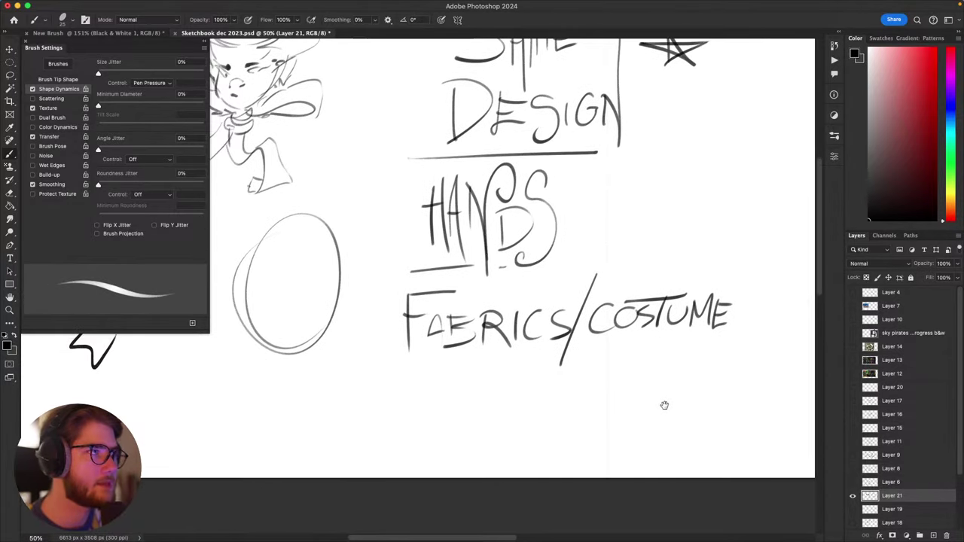
mouse_move(665, 405)
left_mouse_down()
mouse_move(639, 430)
mouse_move(663, 419)
left_mouse_up()
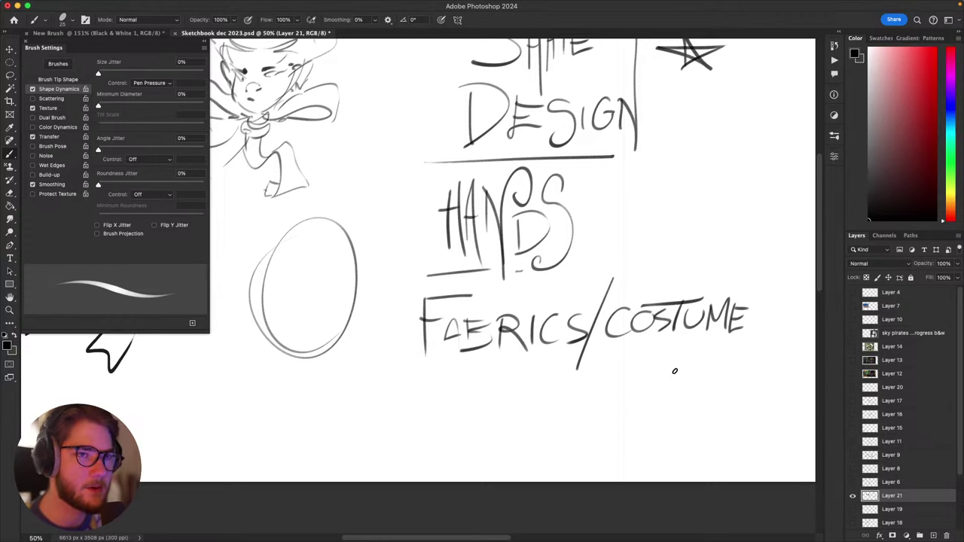
left_click_drag(672, 408, 643, 427)
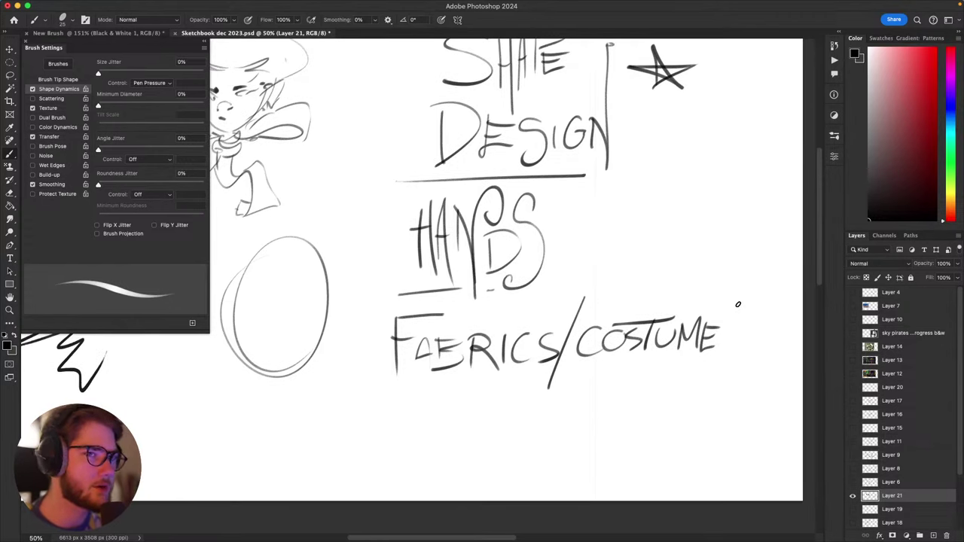
scroll(700, 361, "down", 2)
scroll(701, 361, "left", 5)
left_click_drag(507, 364, 507, 403)
left_click_drag(507, 363, 533, 384)
key("super+z")
key("super+z")
Step: Handwrite "BMS" beneath the star beside the shape design heading and underline each letter
left_click_drag(669, 278, 501, 430)
mouse_move(581, 235)
left_mouse_down()
mouse_move(579, 274)
mouse_move(568, 271)
mouse_move(614, 230)
mouse_move(625, 265)
left_mouse_up()
key("ctrl+z")
left_click_drag(653, 227, 634, 260)
left_click_drag(572, 274, 662, 274)
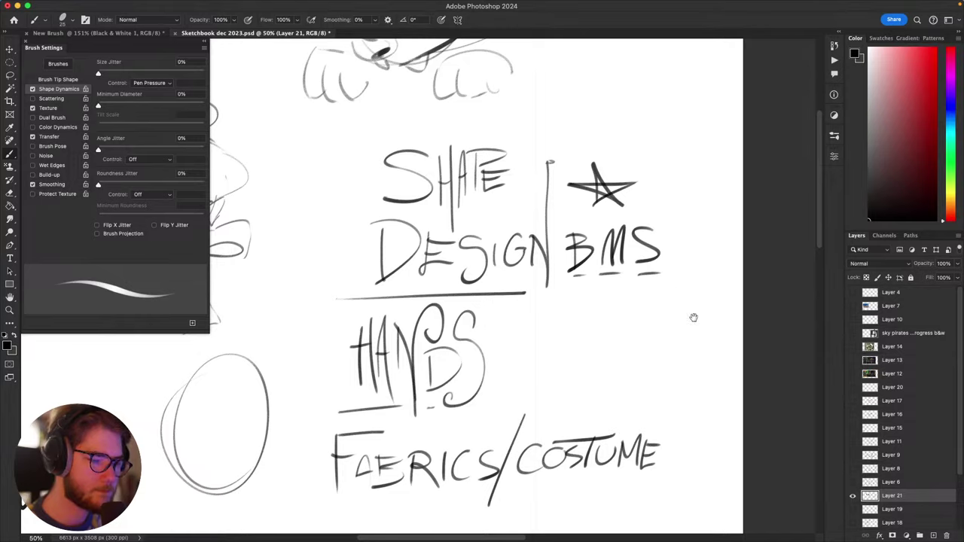
scroll(693, 317, "up", 3)
scroll(693, 317, "right", 3)
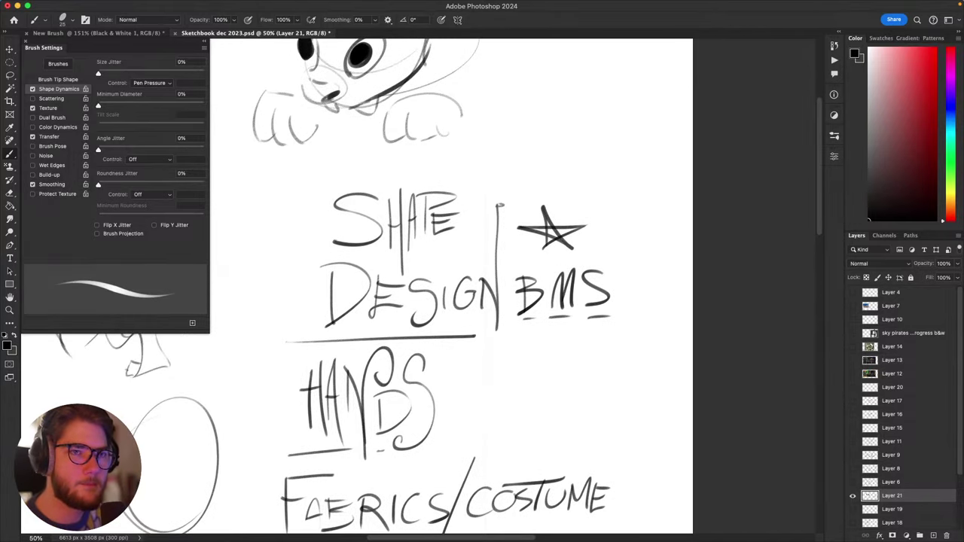
key("F5")
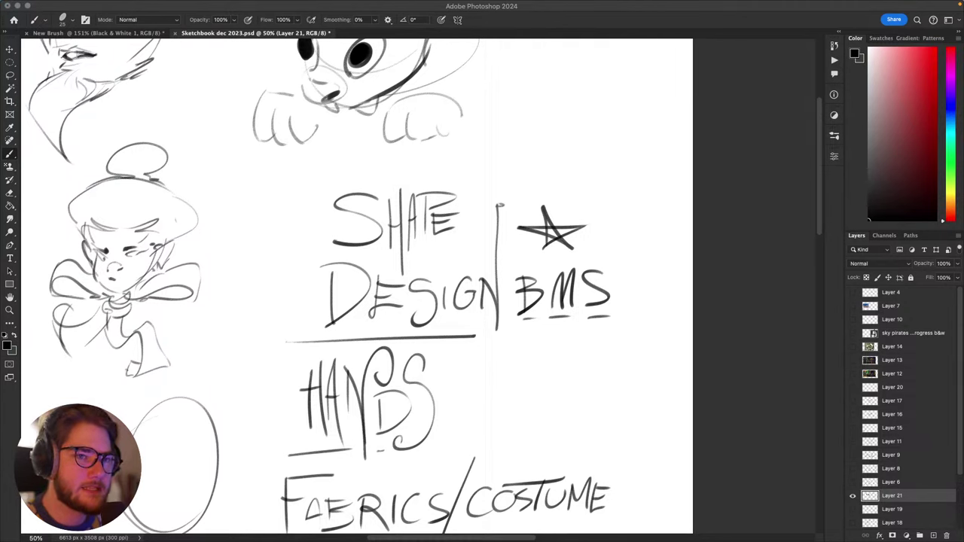
key("F5")
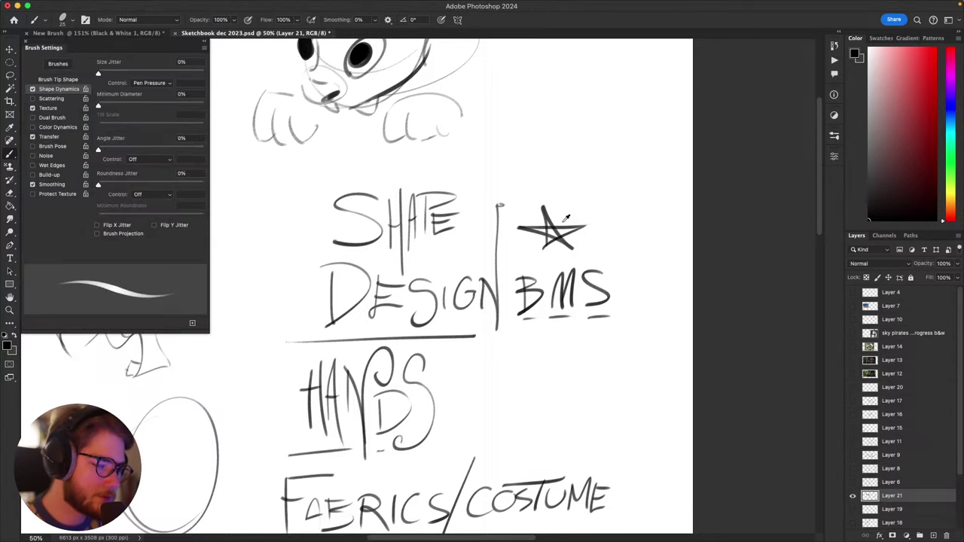
Step: Sketch a small square with a zigzag squiggle inside it, below the circled face
scroll(666, 214, "down", 5)
left_click_drag(428, 182, 628, 254)
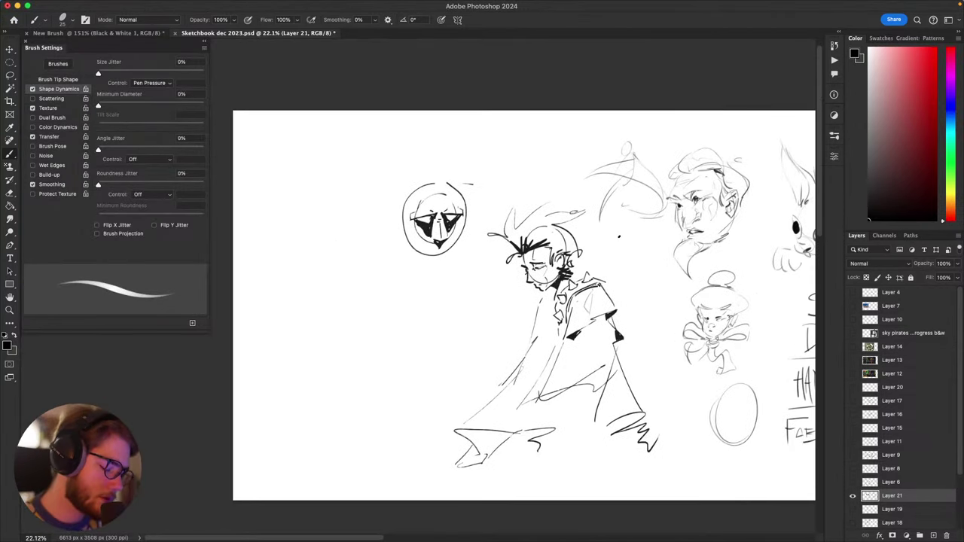
mouse_move(374, 283)
left_mouse_down()
mouse_move(434, 309)
mouse_move(380, 334)
mouse_move(376, 284)
mouse_move(395, 309)
mouse_move(414, 313)
mouse_move(396, 303)
mouse_move(433, 310)
left_mouse_up()
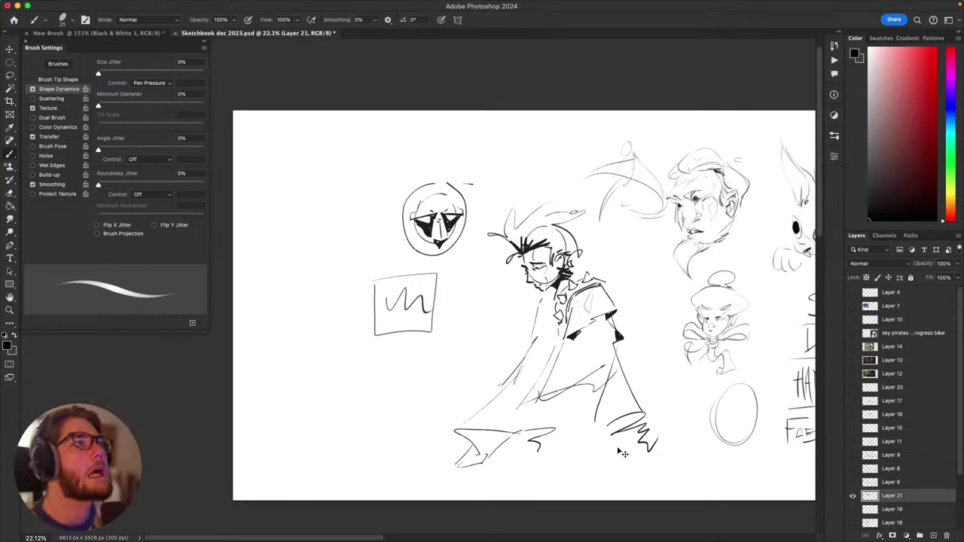
key("F5")
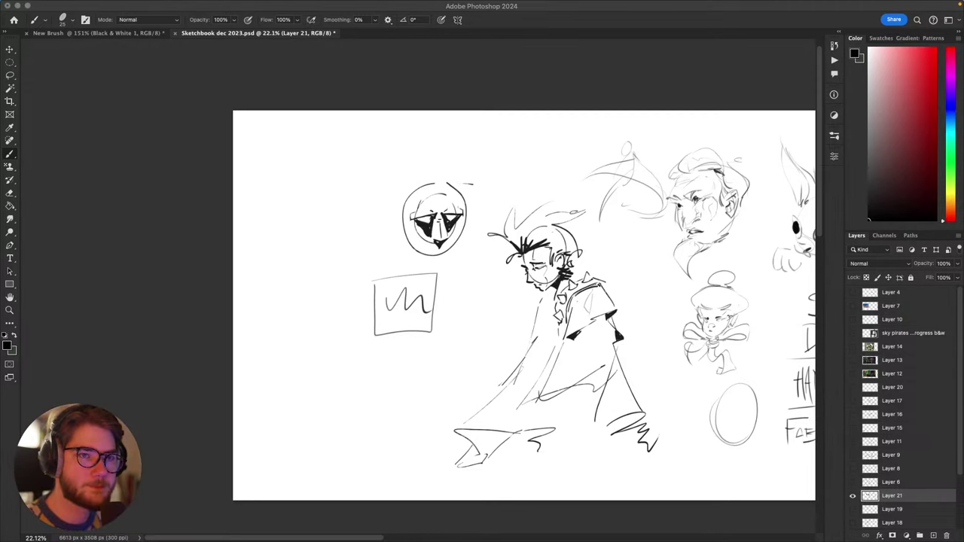
key("F5")
left_click_drag(531, 245, 444, 243)
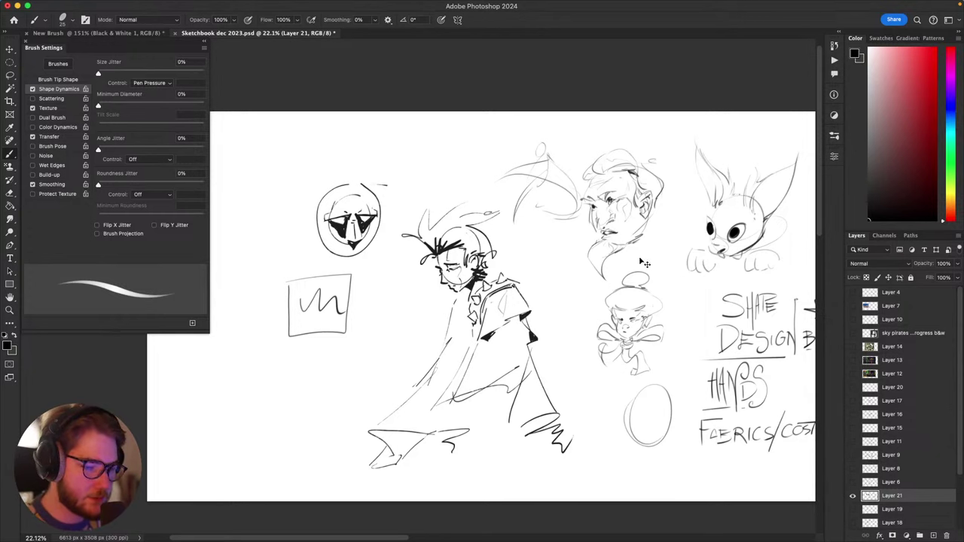
left_click_drag(649, 253, 617, 244)
left_click_drag(663, 313, 690, 364)
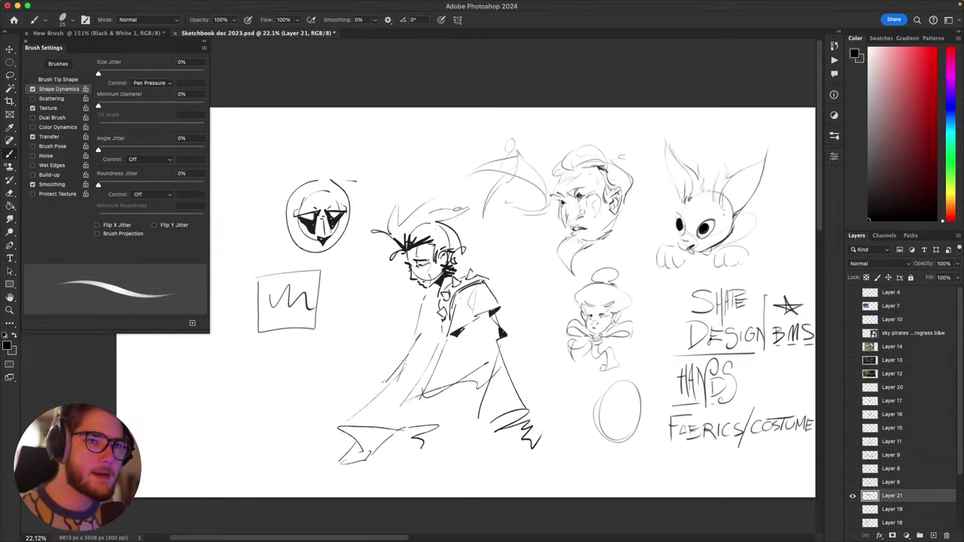
Step: Try loose test strokes over the empty oval beside the handwritten topic list
left_click_drag(716, 451, 685, 399)
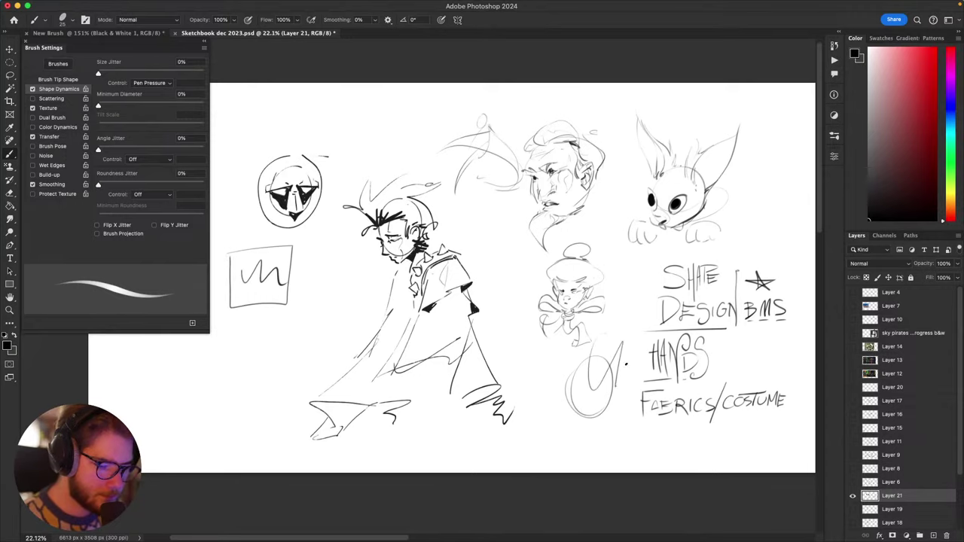
scroll(678, 343, "right", 3)
left_click_drag(678, 343, 713, 327)
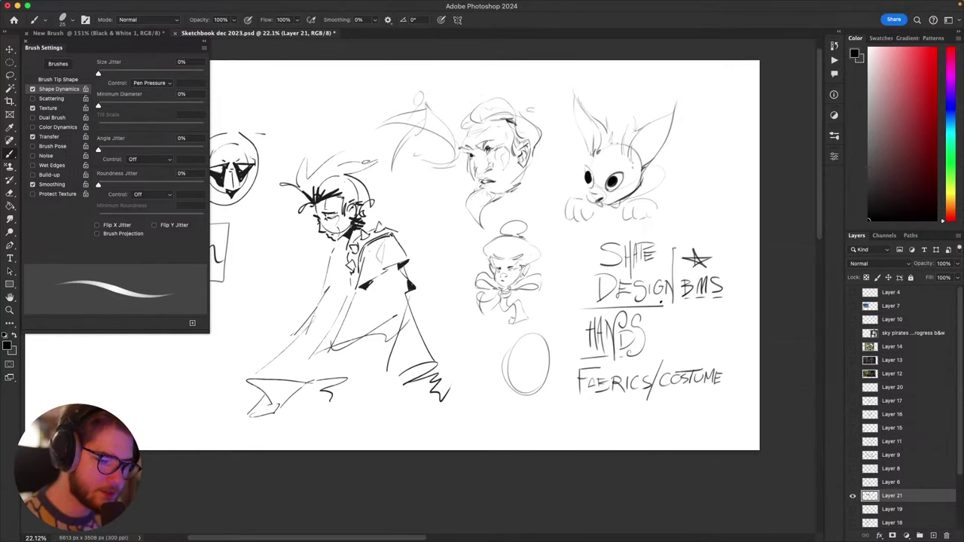
key("super+z")
mouse_move(657, 303)
left_mouse_down()
mouse_move(718, 303)
mouse_move(728, 248)
mouse_move(661, 317)
left_mouse_up()
key("super+z")
key("super+z")
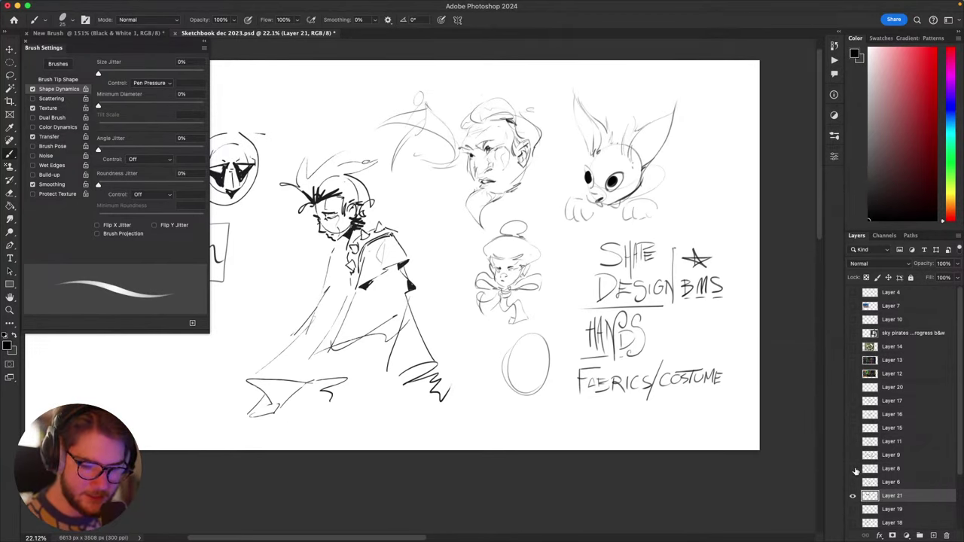
Step: Cut the lassoed handwritten topic notes onto a new hidden layer and resume the Brush on Layer 21
left_click_drag(786, 442, 807, 458)
key("l")
mouse_move(705, 442)
left_mouse_down()
mouse_move(784, 352)
mouse_move(642, 252)
mouse_move(687, 421)
left_mouse_up()
right_click(687, 421)
left_click(741, 366)
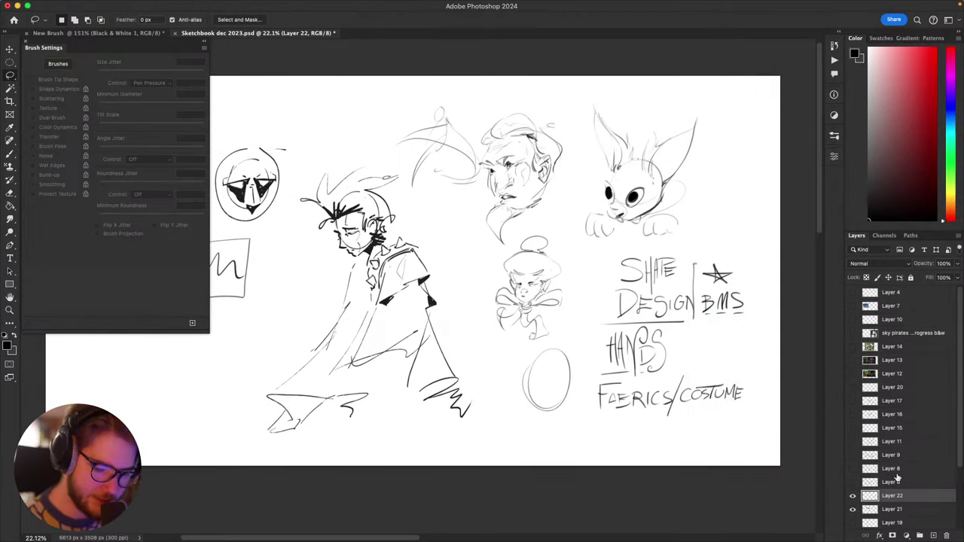
left_click(853, 498)
left_click(876, 507)
left_click_drag(674, 365, 719, 369)
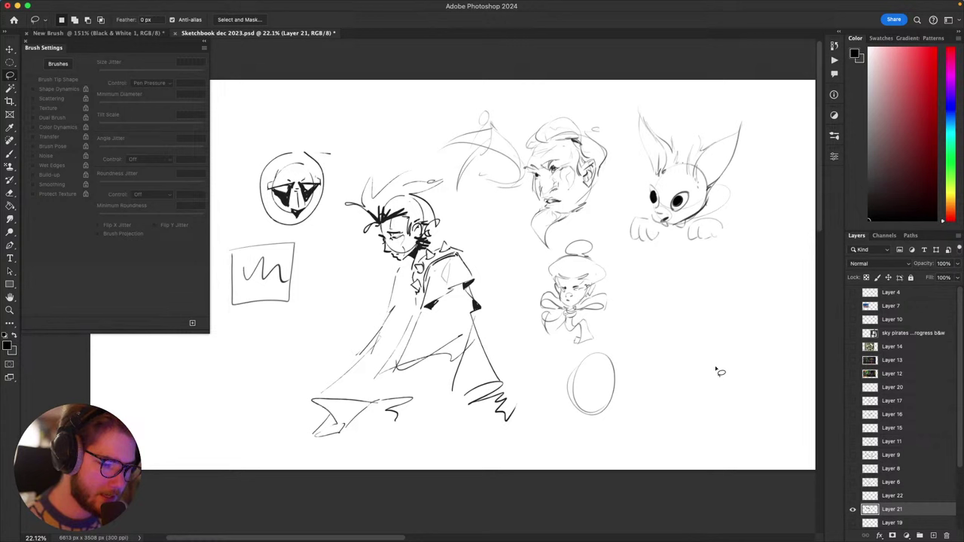
key("b")
Step: Try loose brush strokes in the cleared area below the big-eared creature
key("super+z")
left_click_drag(656, 305, 737, 290)
key("ctrl+z")
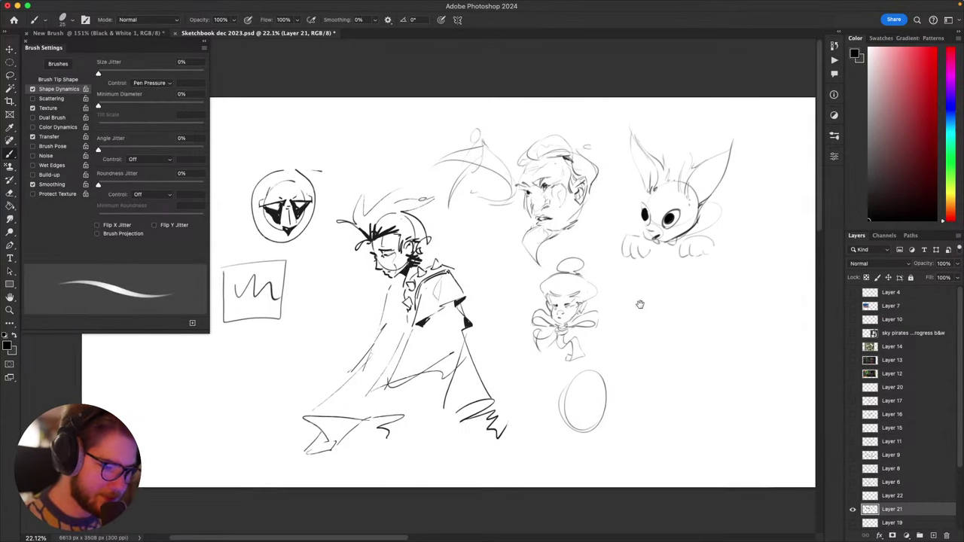
scroll(564, 390, "up", 5)
left_click_drag(639, 395, 520, 357)
mouse_move(641, 326)
left_mouse_down()
mouse_move(571, 409)
mouse_move(681, 385)
mouse_move(595, 418)
mouse_move(583, 398)
left_mouse_up()
key("super+z")
key("ctrl+z")
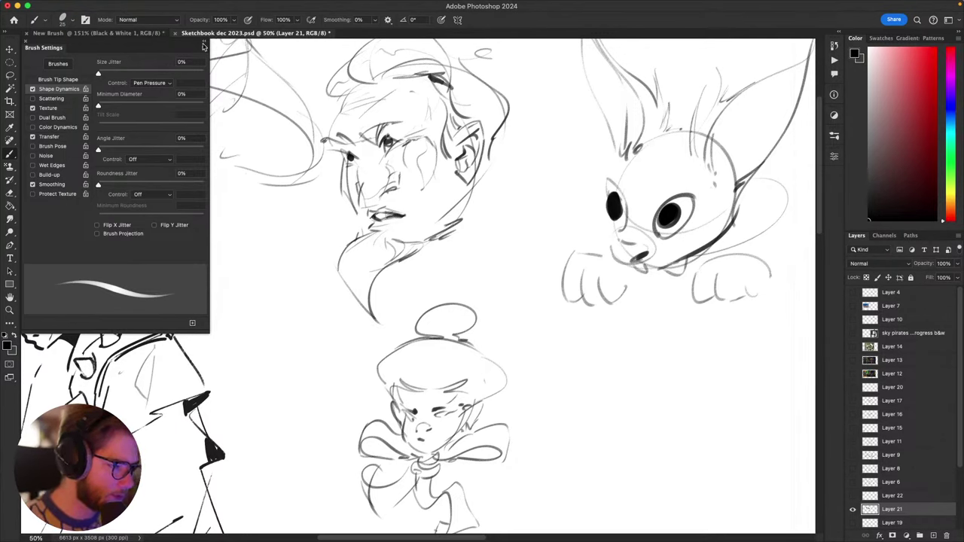
Step: Save the current brush with its tool settings as a new preset named "Slay Oval Sketch"
left_click(203, 47)
left_click(238, 51)
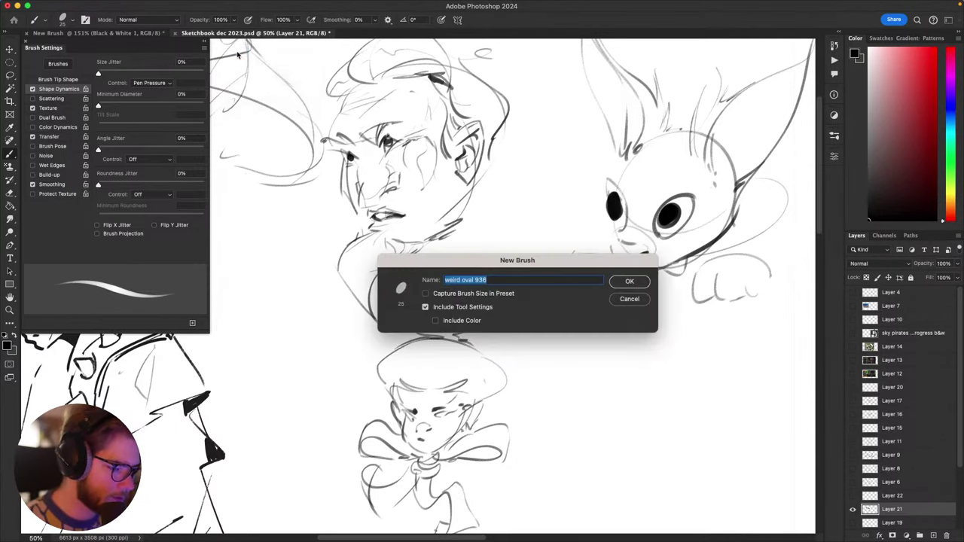
left_click_drag(498, 280, 431, 276)
type("36")
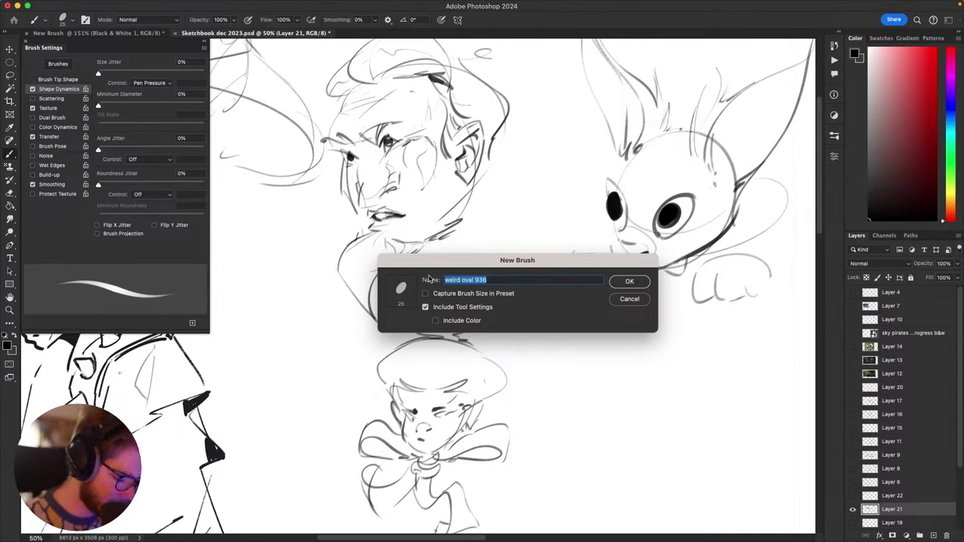
type("Slay Oval Sketch")
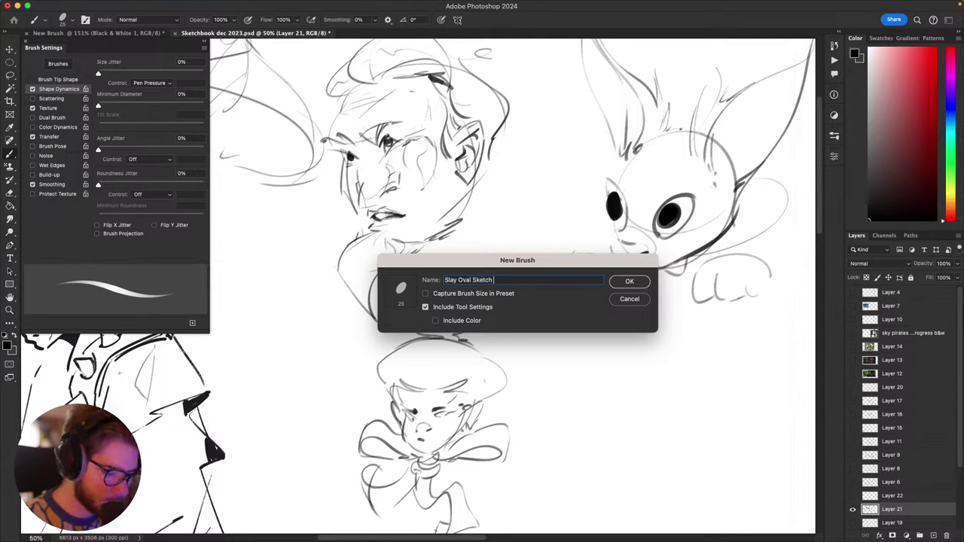
key("Return")
mouse_move(636, 347)
left_mouse_down()
mouse_move(614, 429)
mouse_move(725, 354)
left_mouse_up()
key("super+z")
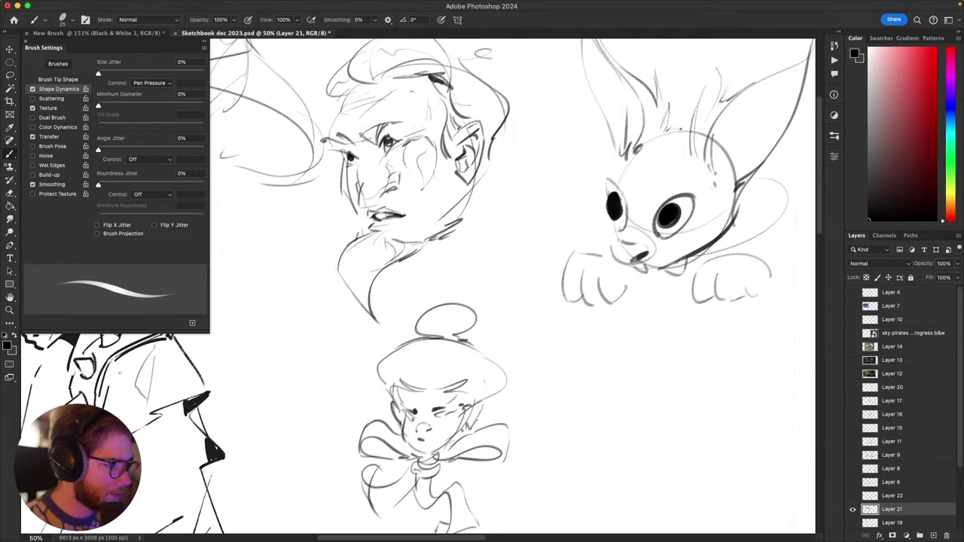
Step: Set the brush's Angle Jitter control to Pen Tilt and test it with a long vertical line between the man and the big-eared creature
scroll(123, 98, "up", 3)
scroll(124, 96, "up", 2)
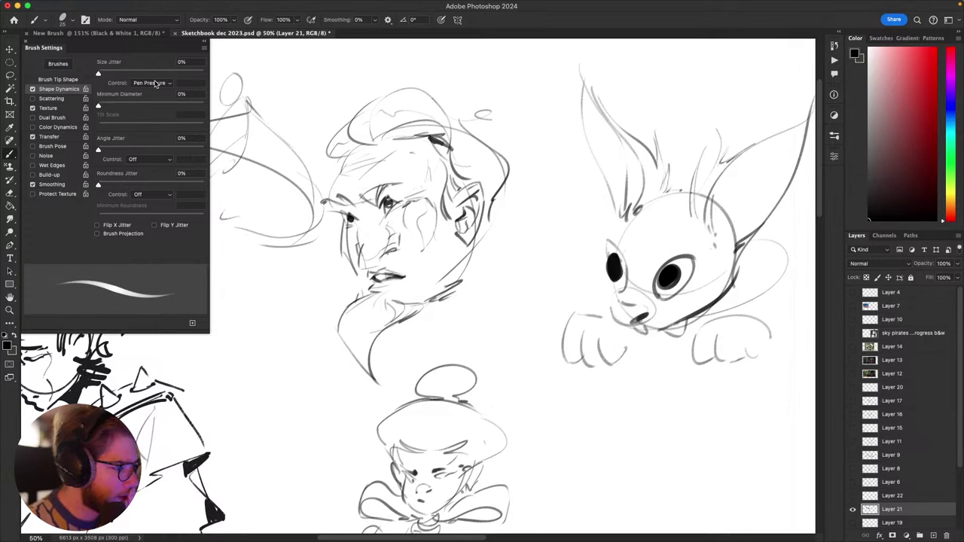
left_click(154, 160)
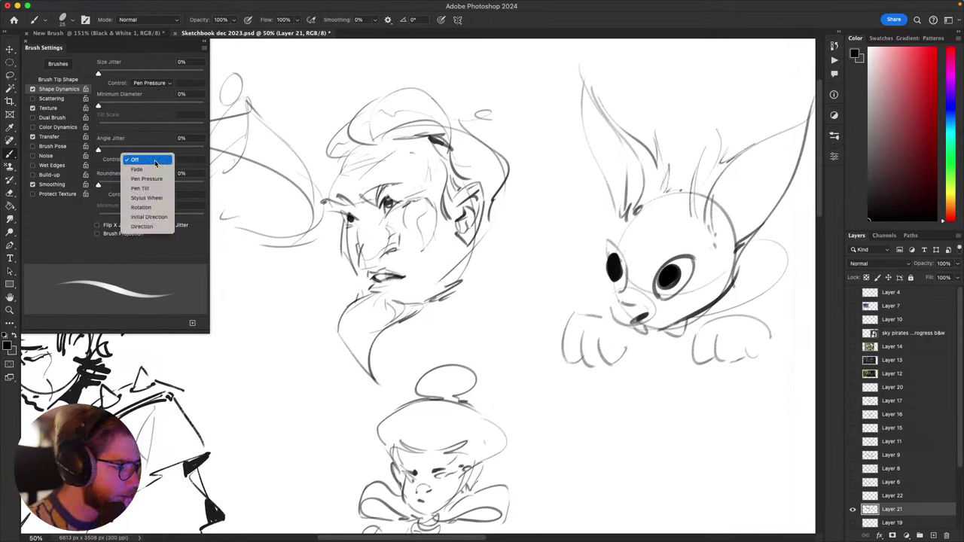
left_click(158, 188)
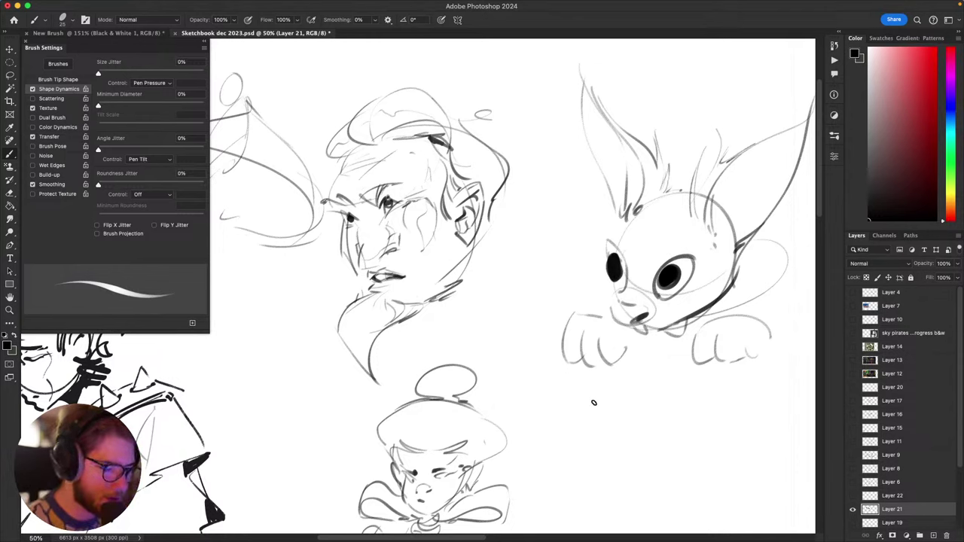
mouse_move(534, 169)
left_mouse_down()
mouse_move(513, 357)
mouse_move(507, 265)
left_mouse_up()
key("super+z")
key("super+z")
left_click_drag(522, 179, 517, 404)
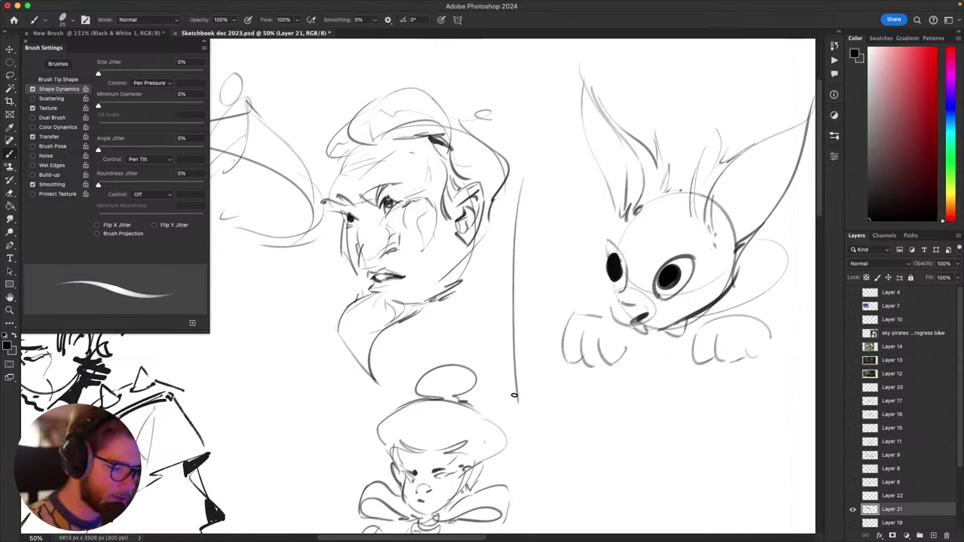
Step: Test the pen-tilt brush with light diagonal curves around the vertical line between the man and the big-eared creature
left_click_drag(458, 272, 584, 264)
key("super+z")
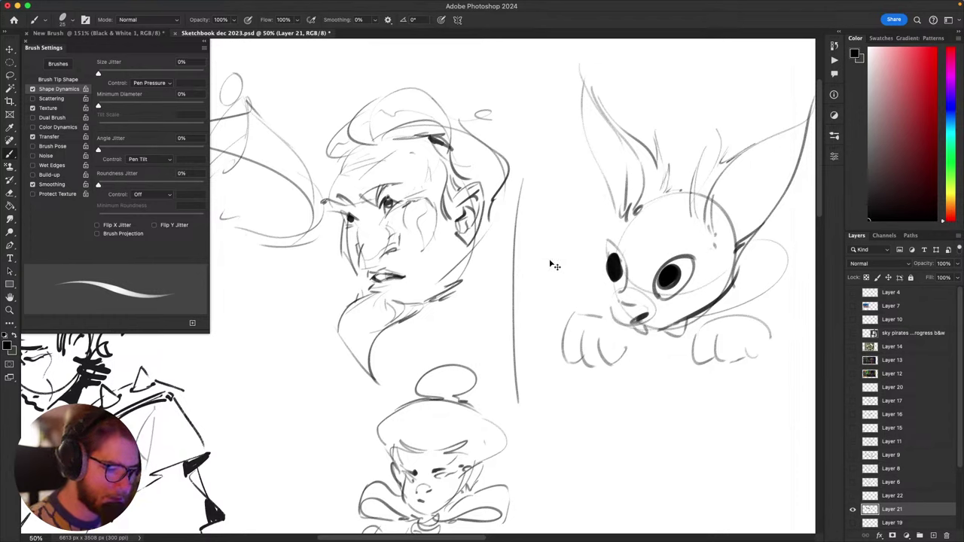
left_click_drag(528, 230, 481, 324)
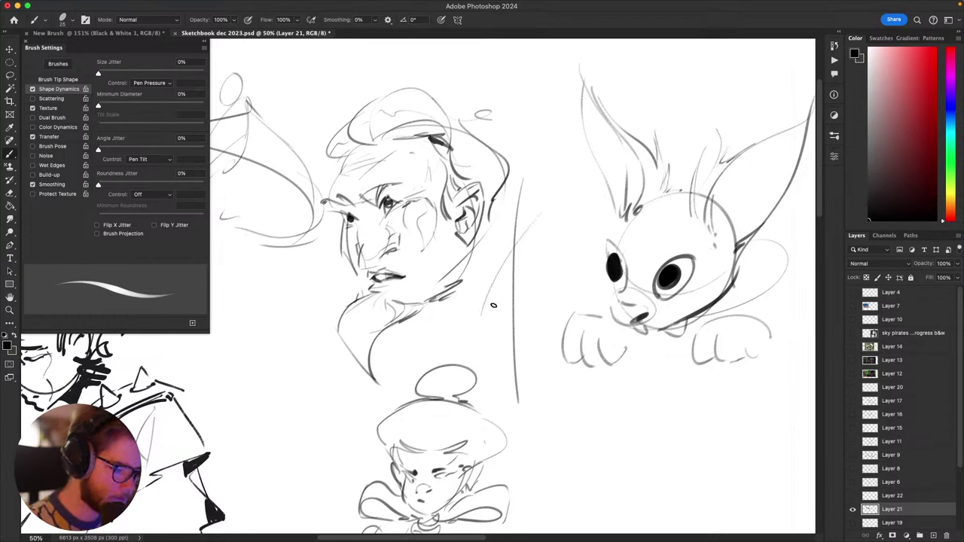
left_click_drag(536, 376, 574, 413)
mouse_move(570, 213)
left_mouse_down()
mouse_move(481, 269)
mouse_move(586, 271)
left_mouse_up()
key("super+z")
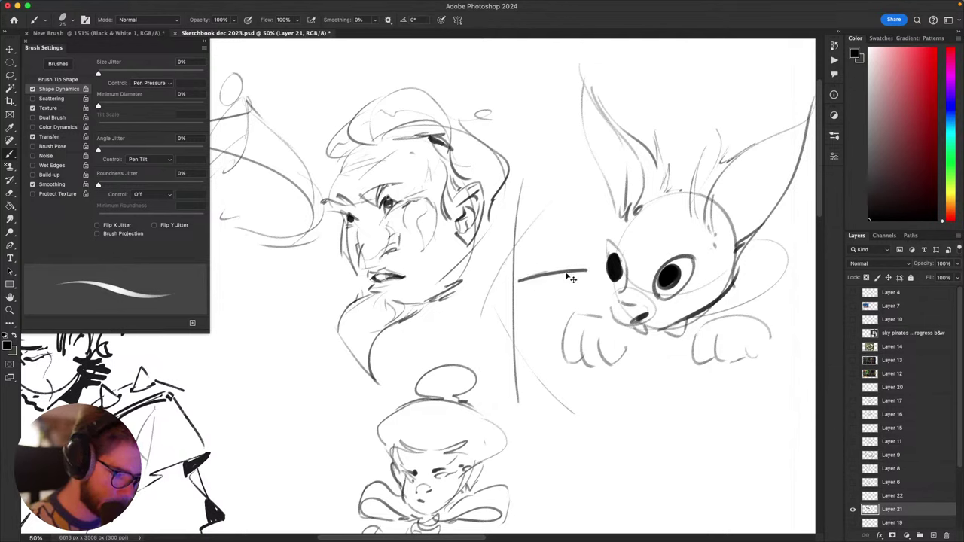
Step: Draw a thin horizontal line crossing the vertical test line at about its middle
key("super+z")
left_click_drag(482, 278, 581, 269)
key("super+z")
key("super+z")
mouse_move(470, 267)
left_mouse_down()
mouse_move(589, 266)
mouse_move(579, 276)
left_mouse_up()
key("super+z")
key("super+z")
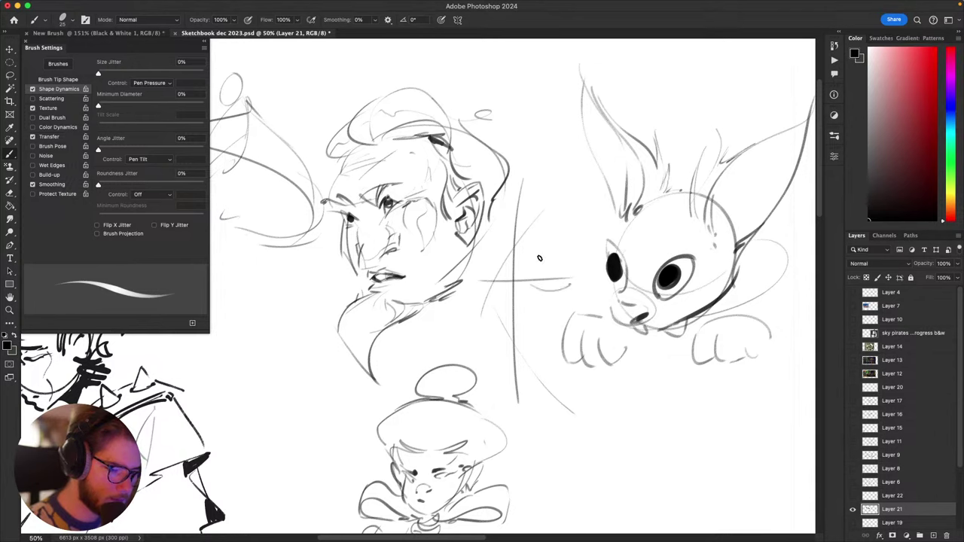
Step: Add small flat ellipses along the horizontal line and hatch a dark patch beside the lower part of the vertical line
key("super+z")
left_click_drag(539, 281, 565, 277)
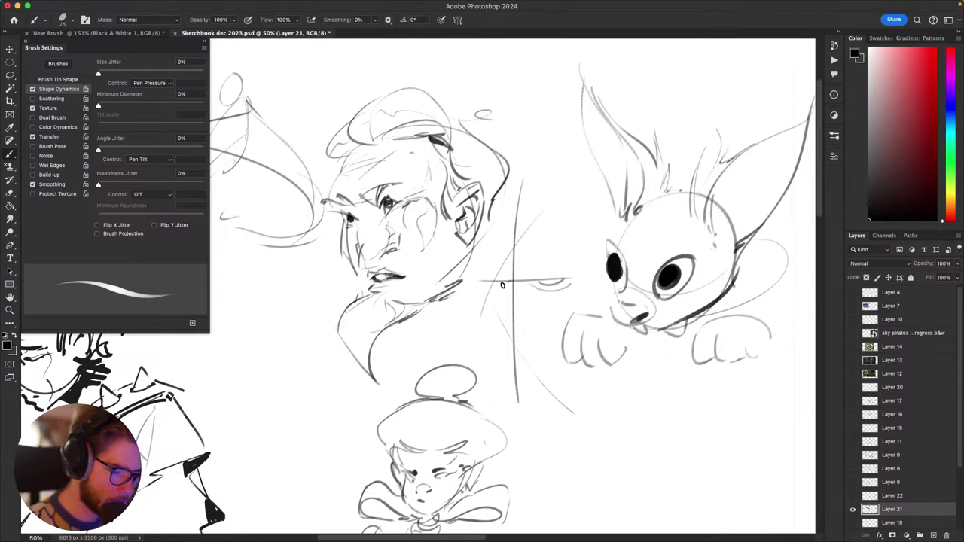
left_click_drag(486, 282, 501, 283)
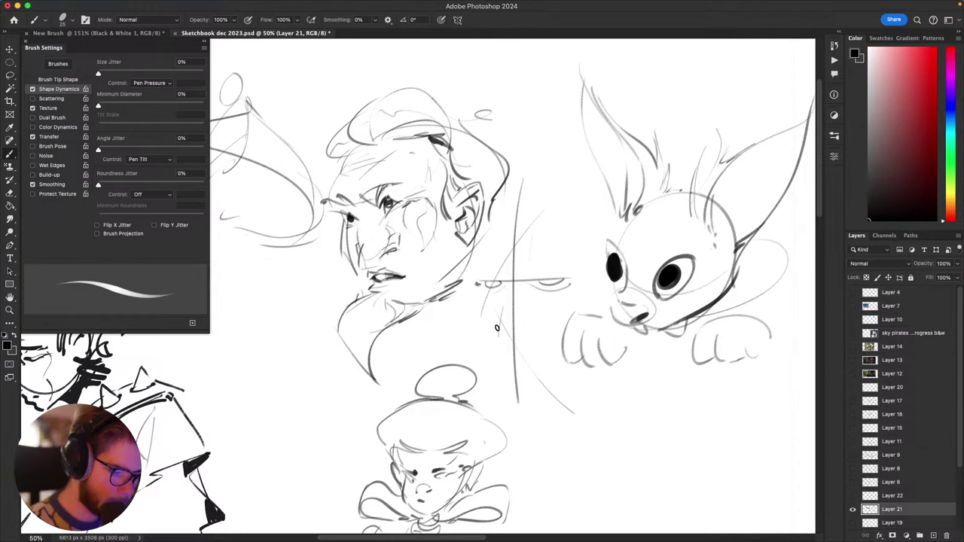
left_click_drag(516, 348, 538, 333)
key("super+z")
mouse_move(517, 348)
left_mouse_down()
mouse_move(538, 333)
mouse_move(526, 365)
mouse_move(539, 333)
left_mouse_up()
key("super+z")
key("super+z")
Step: Sketch a loose round head with an inner circle in the empty area between the spiky-haired figure and the man's portrait
key("space")
mouse_move(525, 385)
left_mouse_down()
mouse_move(488, 418)
mouse_move(520, 398)
mouse_move(484, 357)
mouse_move(556, 336)
mouse_move(655, 362)
mouse_move(674, 296)
left_mouse_up()
left_click_drag(423, 200, 392, 202)
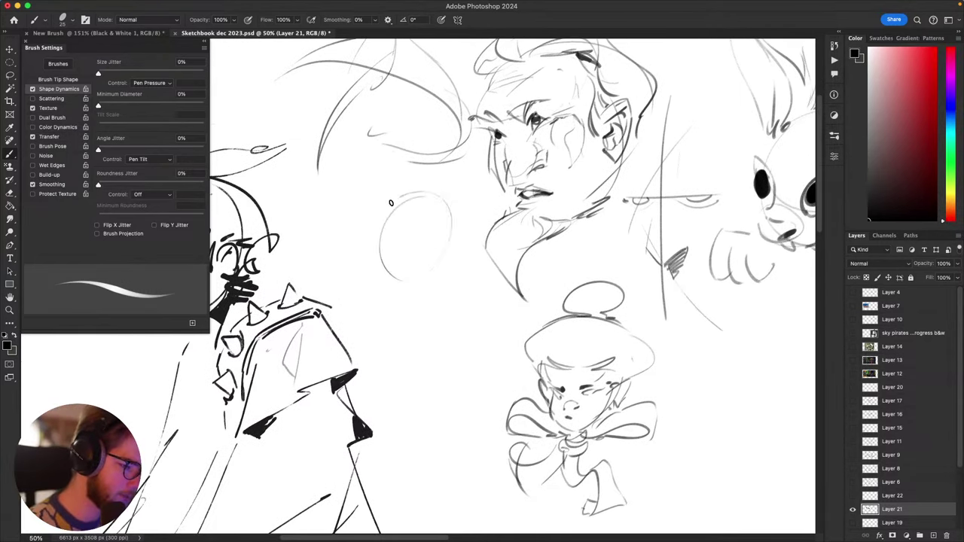
key("super+z")
mouse_move(448, 211)
left_mouse_down()
mouse_move(414, 279)
mouse_move(442, 210)
mouse_move(404, 267)
left_mouse_up()
key("super+z")
mouse_move(435, 208)
left_mouse_down()
mouse_move(437, 244)
mouse_move(419, 242)
mouse_move(447, 227)
mouse_move(398, 264)
mouse_move(415, 275)
mouse_move(423, 218)
mouse_move(399, 245)
mouse_move(399, 267)
mouse_move(374, 251)
mouse_move(391, 219)
left_mouse_up()
key("super+z")
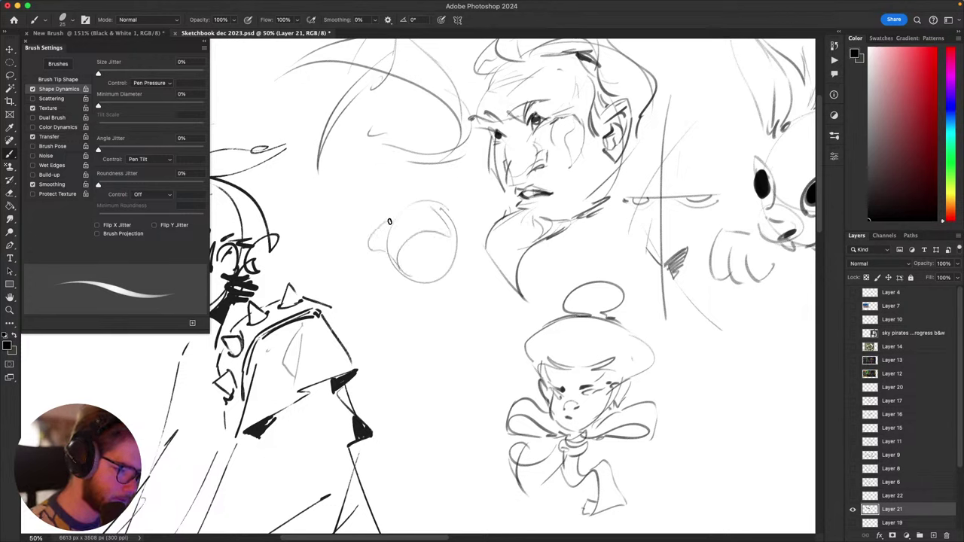
Step: Add long flowing strands sweeping down from the lower side of the round head
mouse_move(381, 260)
left_mouse_down()
mouse_move(357, 313)
mouse_move(386, 292)
mouse_move(375, 285)
mouse_move(365, 351)
left_mouse_up()
key("super+z")
left_click_drag(378, 285, 364, 338)
mouse_move(395, 303)
left_mouse_down()
mouse_move(375, 364)
mouse_move(411, 298)
mouse_move(450, 253)
mouse_move(432, 297)
mouse_move(418, 301)
left_mouse_up()
key("ctrl+z")
key("super+z")
left_click_drag(412, 256, 425, 298)
scroll(425, 298, "left", 3)
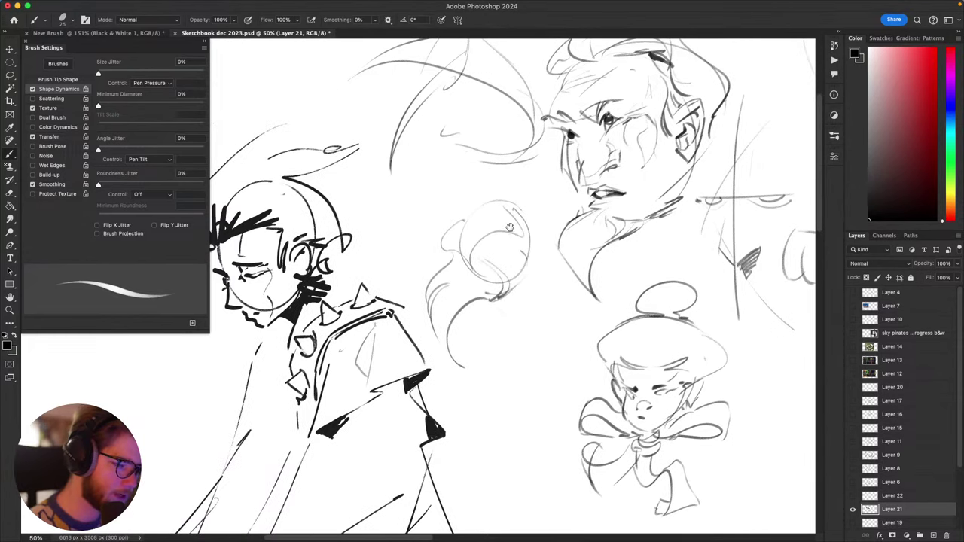
Step: Sketch hair over the crown of the round head and flowing down behind it, ending in pointed curls
mouse_move(466, 221)
left_mouse_down()
mouse_move(489, 235)
mouse_move(450, 214)
mouse_move(473, 201)
left_mouse_up()
key("super+z")
key("super+z")
key("super+z")
key("super+z")
mouse_move(486, 198)
left_mouse_down()
mouse_move(534, 202)
mouse_move(576, 232)
left_mouse_up()
mouse_move(531, 205)
left_mouse_down()
mouse_move(596, 241)
mouse_move(610, 294)
mouse_move(546, 347)
left_mouse_up()
key("super+z")
mouse_move(556, 223)
left_mouse_down()
mouse_move(581, 326)
mouse_move(570, 309)
left_mouse_up()
left_click_drag(546, 245, 565, 299)
left_click_drag(560, 301, 503, 327)
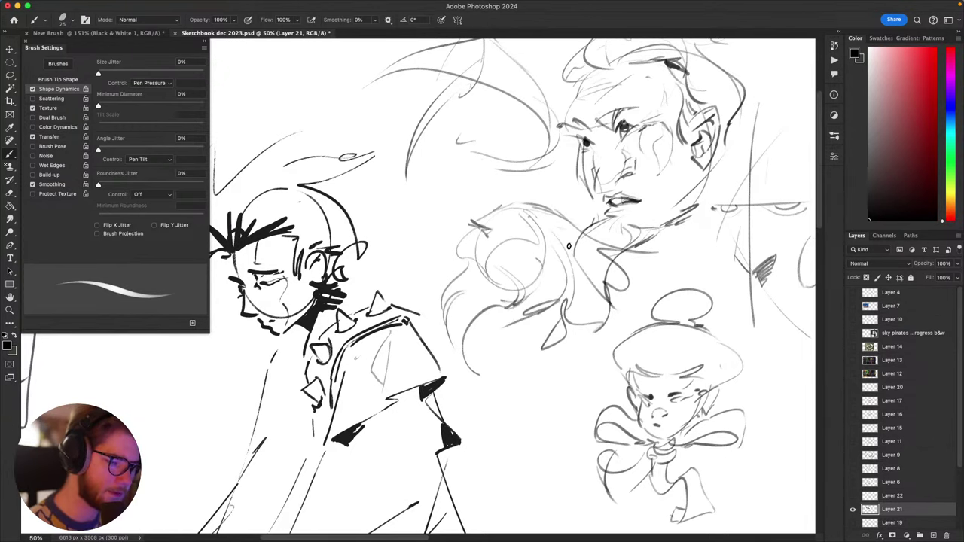
Step: Try loose curved strokes below the round flowing-haired head
left_click_drag(556, 291, 464, 360)
key("super+z")
mouse_move(520, 303)
left_mouse_down()
mouse_move(474, 333)
mouse_move(451, 411)
left_mouse_up()
key("super+z")
mouse_move(462, 369)
left_mouse_down()
mouse_move(478, 343)
mouse_move(597, 388)
left_mouse_up()
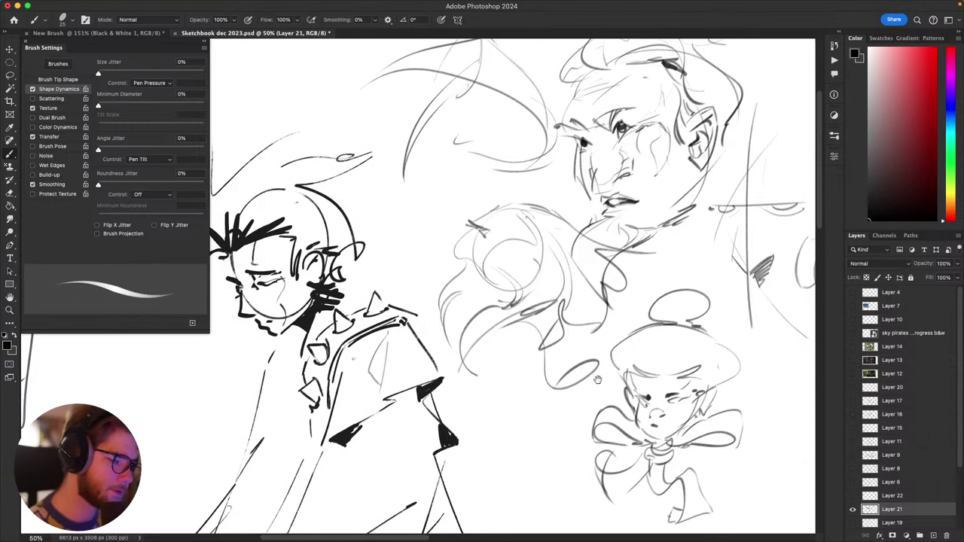
key("super+z")
left_click_drag(682, 325, 695, 349)
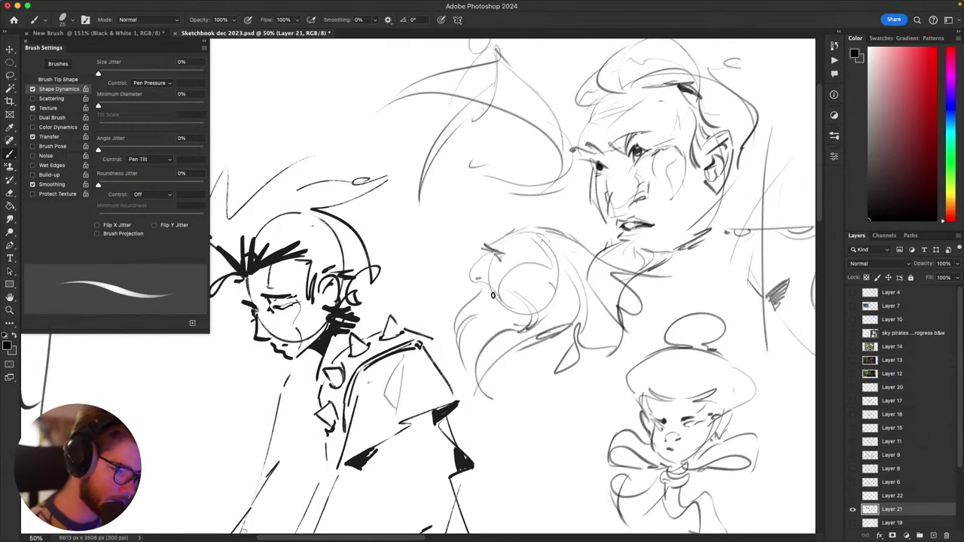
scroll(493, 295, "right", 2)
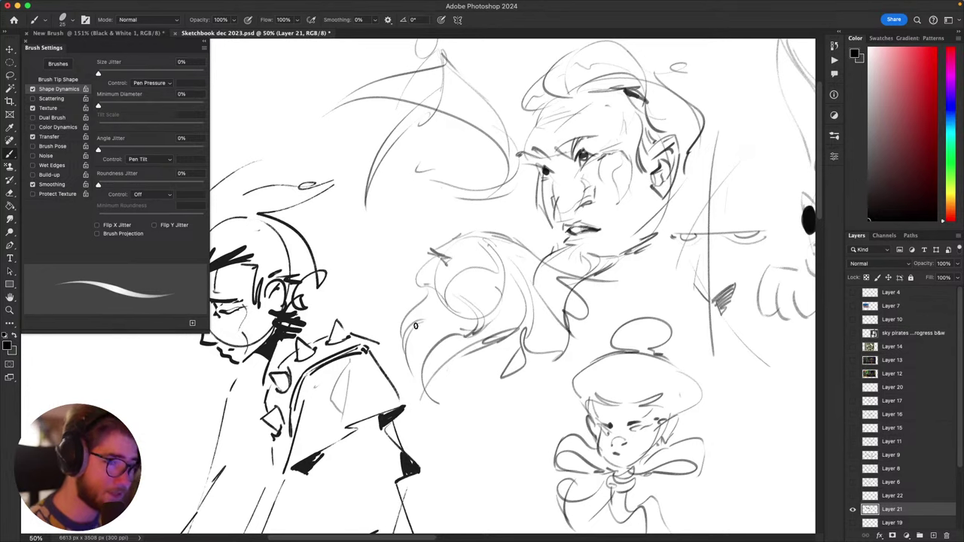
key("F5")
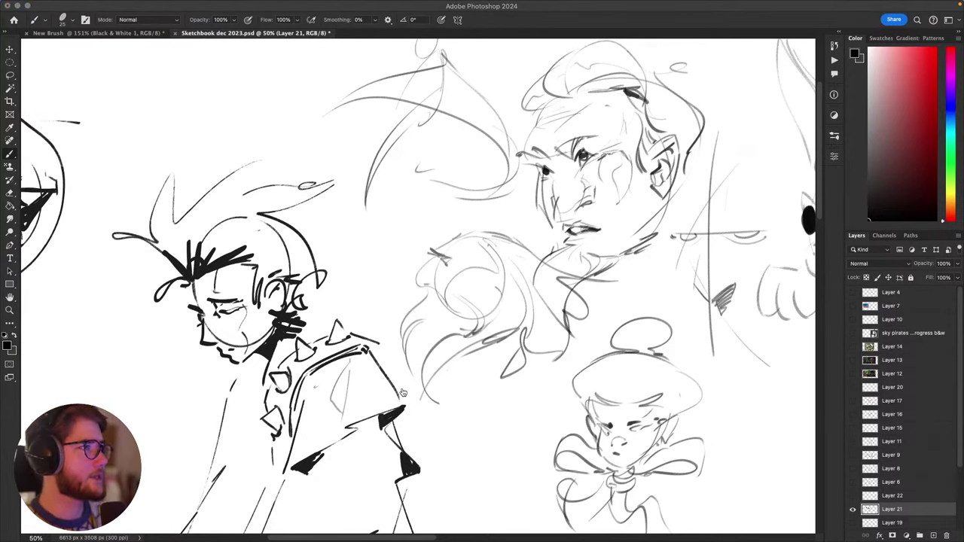
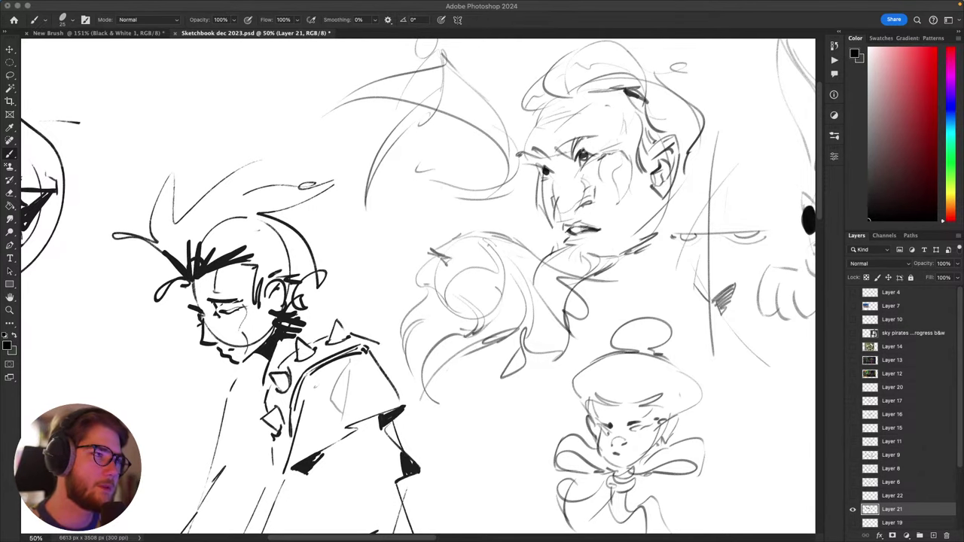
key("F5")
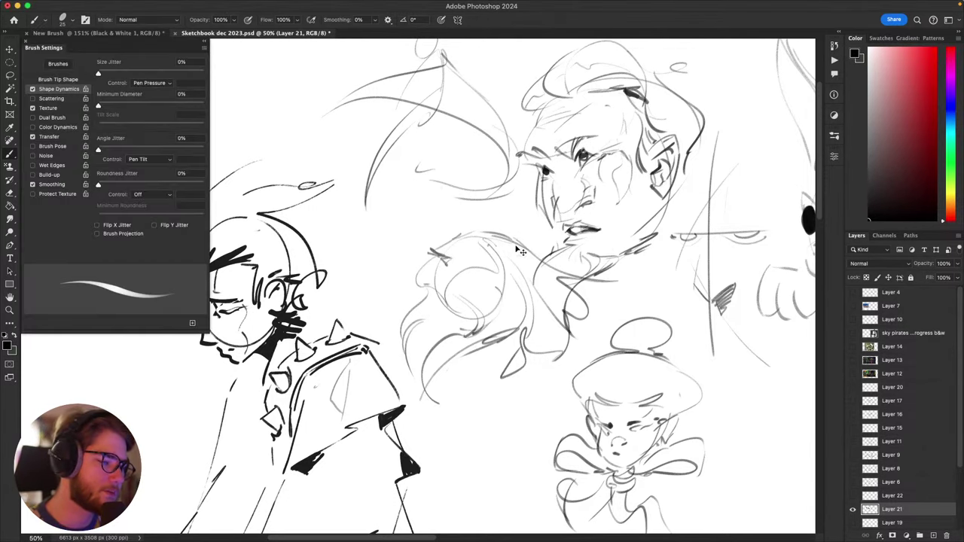
scroll(512, 249, "down", 2)
left_click_drag(509, 256, 514, 227)
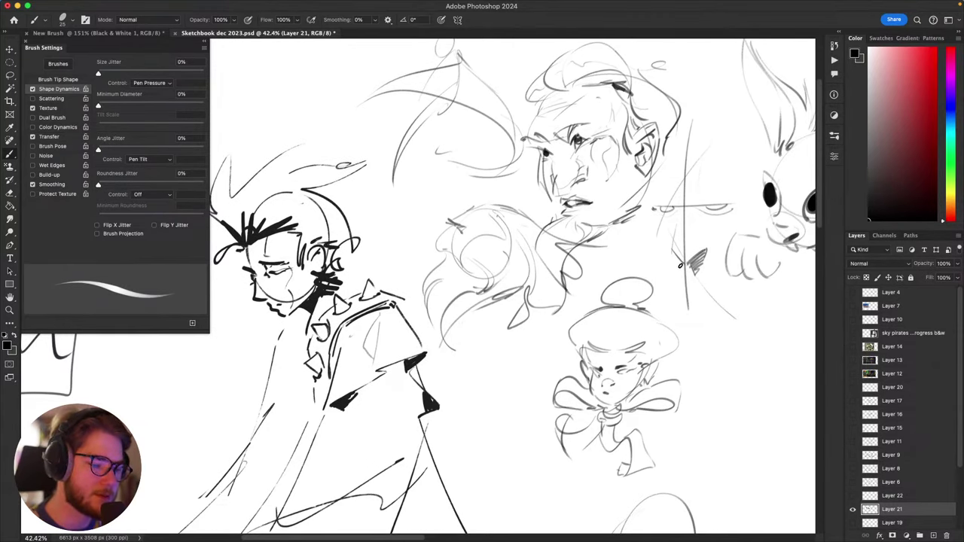
scroll(680, 265, "down", 4)
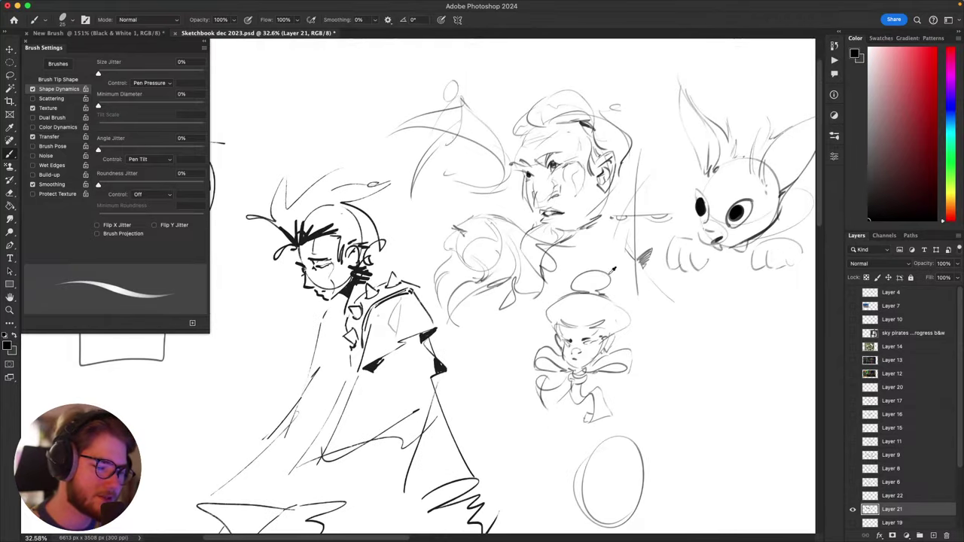
scroll(613, 271, "up", 3)
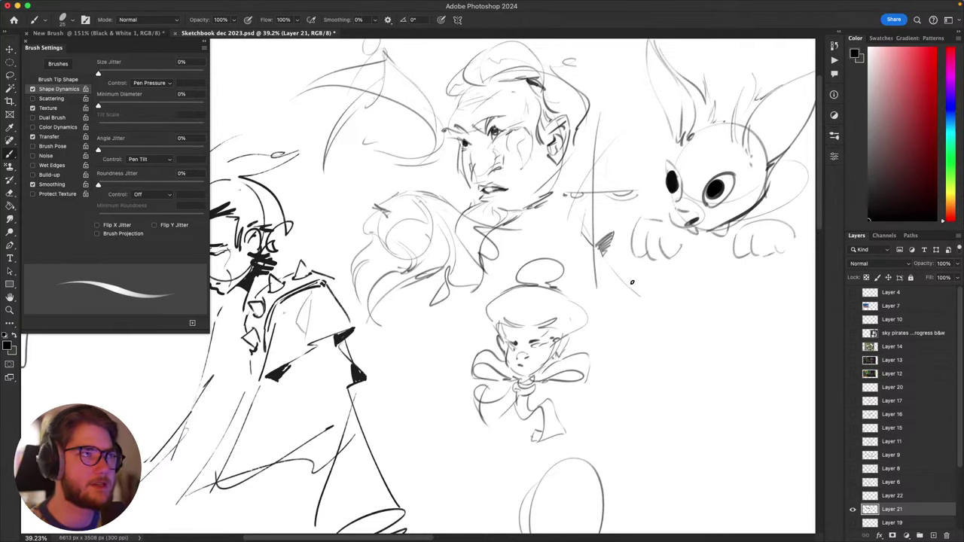
key("F5")
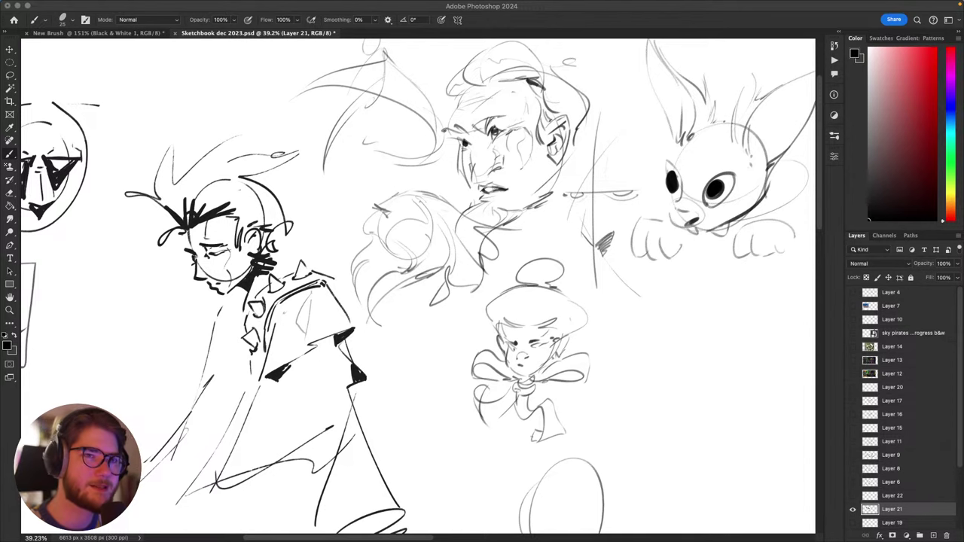
key("F5")
Step: Draw a large circle for a new head below the big-eared creature, beside the bow-wearing child
mouse_move(689, 334)
left_mouse_down()
mouse_move(711, 297)
mouse_move(646, 280)
mouse_move(734, 274)
mouse_move(674, 329)
mouse_move(735, 270)
mouse_move(746, 309)
left_mouse_up()
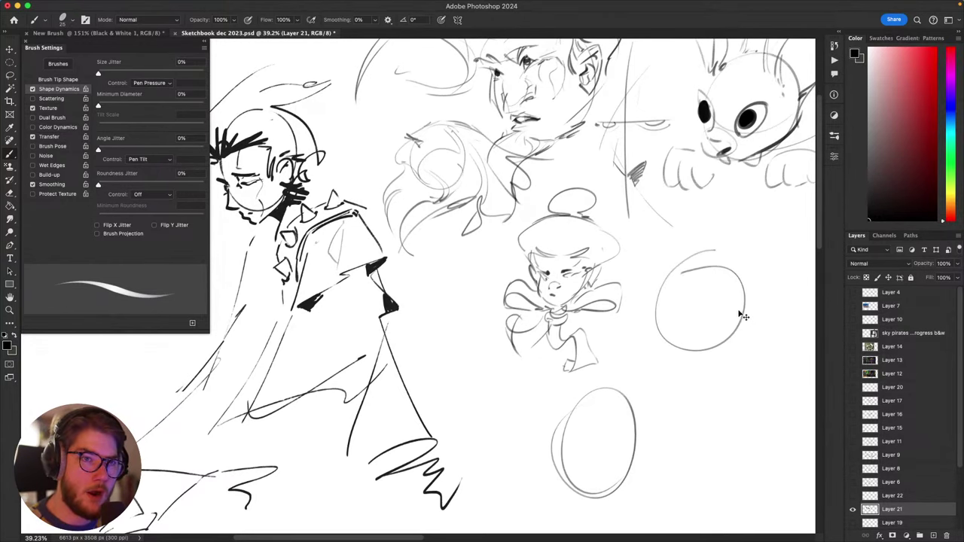
key("ctrl+z")
mouse_move(737, 317)
left_mouse_down()
mouse_move(754, 285)
mouse_move(704, 284)
mouse_move(726, 306)
mouse_move(745, 297)
mouse_move(753, 246)
mouse_move(728, 342)
left_mouse_up()
mouse_move(703, 244)
left_mouse_down()
mouse_move(625, 265)
mouse_move(618, 287)
mouse_move(610, 276)
mouse_move(600, 286)
mouse_move(622, 377)
mouse_move(679, 386)
mouse_move(657, 228)
left_mouse_up()
key("ctrl+z")
key("ctrl+z")
left_click_drag(689, 336, 648, 335)
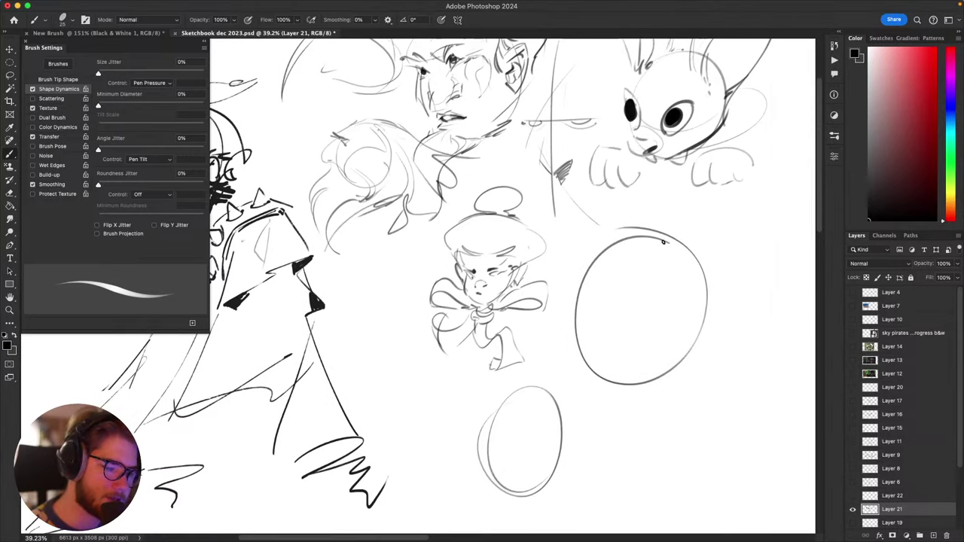
Step: Draw the bold forehead and pointed nose contour with a small nostril on the face side of the large circle
left_click_drag(599, 254, 571, 315)
key("ctrl+z")
key("ctrl+z")
mouse_move(603, 251)
left_mouse_down()
mouse_move(577, 315)
mouse_move(574, 281)
mouse_move(581, 299)
mouse_move(566, 321)
mouse_move(579, 300)
mouse_move(567, 323)
mouse_move(589, 345)
mouse_move(562, 333)
mouse_move(596, 328)
left_mouse_up()
key("ctrl+z")
key("ctrl+z")
key("ctrl+z")
key("ctrl+z")
key("ctrl+z")
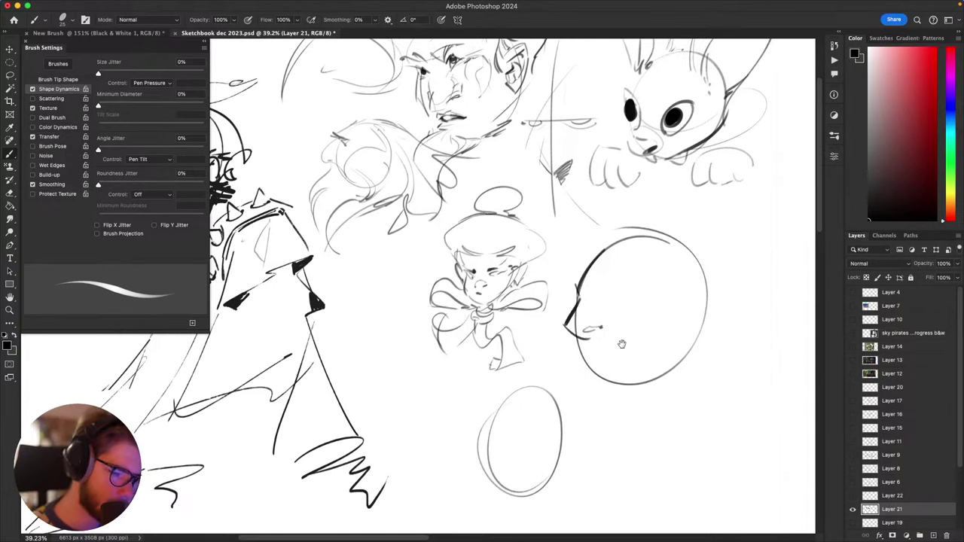
Step: Draw the lips below the nose of the profile head
scroll(602, 331, "down", 3)
key("ctrl+z")
mouse_move(594, 316)
left_mouse_down()
mouse_move(606, 326)
mouse_move(603, 311)
mouse_move(594, 314)
mouse_move(591, 342)
left_mouse_up()
key("ctrl+z")
key("ctrl+z")
key("ctrl+z")
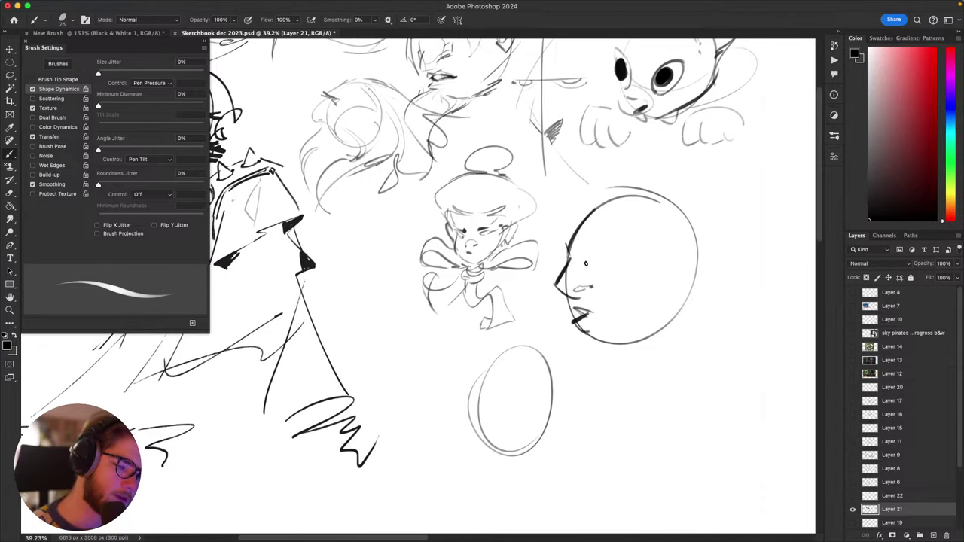
Step: Draw the eye and a heavy eyebrow on the profile head
mouse_move(584, 262)
left_mouse_down()
mouse_move(607, 251)
mouse_move(596, 228)
mouse_move(617, 234)
mouse_move(609, 254)
mouse_move(594, 256)
left_mouse_up()
key("ctrl+z")
key("ctrl+z")
key("ctrl+z")
scroll(601, 263, "right", 2)
left_click_drag(580, 267, 602, 252)
scroll(614, 283, "down", 2)
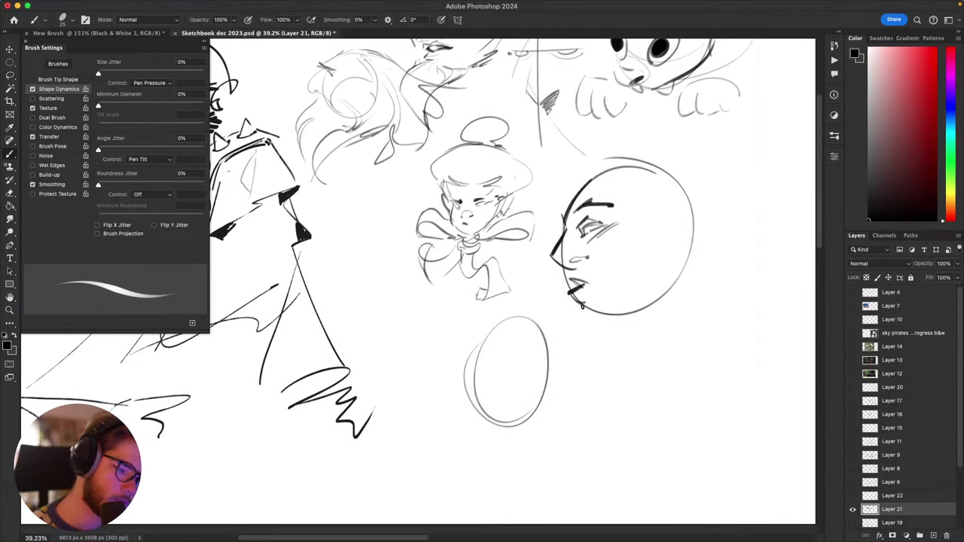
Step: Draw the profile head's chin, jawline and neck with a thick dark collar line
mouse_move(576, 301)
left_mouse_down()
mouse_move(590, 331)
mouse_move(625, 311)
mouse_move(636, 322)
mouse_move(601, 345)
left_mouse_up()
scroll(629, 309, "up", 2)
mouse_move(595, 348)
left_mouse_down()
mouse_move(629, 351)
mouse_move(623, 411)
mouse_move(623, 363)
mouse_move(623, 375)
mouse_move(695, 335)
left_mouse_up()
key("super+z")
mouse_move(632, 372)
left_mouse_down()
mouse_move(693, 329)
mouse_move(675, 313)
mouse_move(684, 274)
left_mouse_up()
left_click_drag(682, 275, 661, 308)
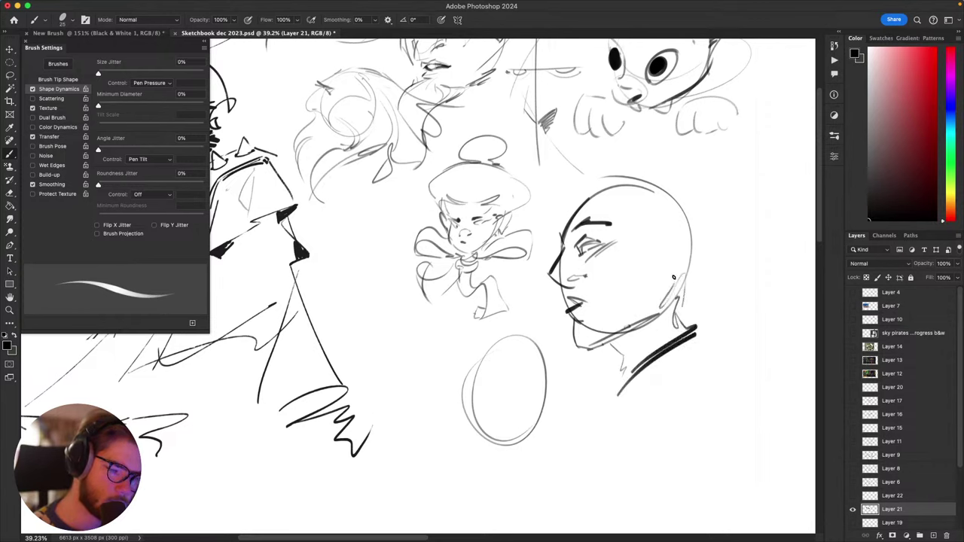
Step: Sketch the profile head's ear and reinforce the contour along its upper forehead
mouse_move(653, 244)
left_mouse_down()
mouse_move(681, 250)
mouse_move(666, 273)
mouse_move(676, 271)
mouse_move(675, 243)
mouse_move(665, 251)
left_mouse_up()
left_click_drag(655, 260, 676, 257)
left_click_drag(588, 230, 614, 207)
key("super+z")
left_click_drag(604, 209, 627, 180)
key("super+z")
key("super+z")
key("super+z")
mouse_move(591, 202)
left_mouse_down()
mouse_move(614, 178)
mouse_move(704, 128)
mouse_move(663, 174)
left_mouse_up()
left_click_drag(673, 251, 573, 310)
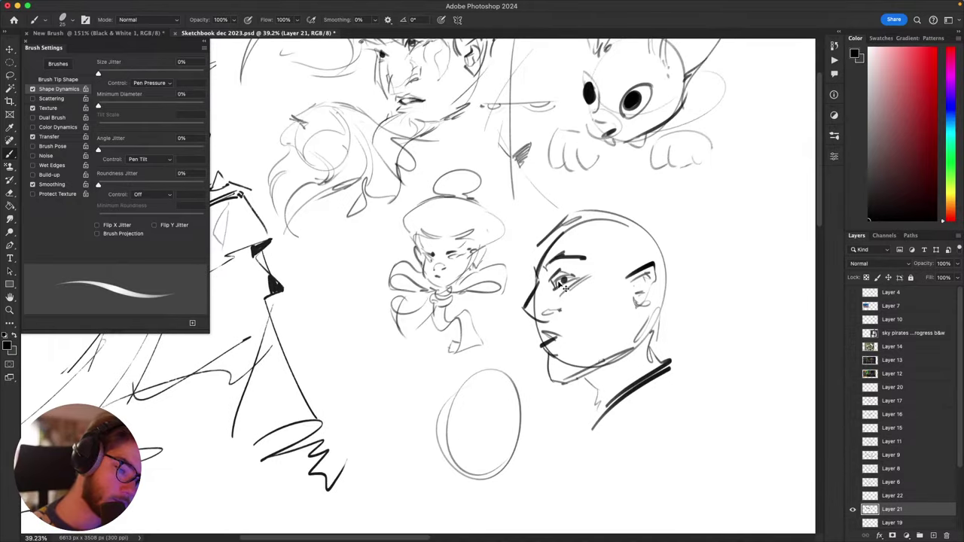
Step: Outline bold wavy hair around the profile head, from the forehead over the crown to the nape
left_click_drag(564, 278, 558, 280)
mouse_move(598, 270)
left_mouse_down()
mouse_move(647, 208)
mouse_move(579, 224)
mouse_move(601, 285)
mouse_move(695, 284)
mouse_move(729, 238)
left_mouse_up()
key("super+z")
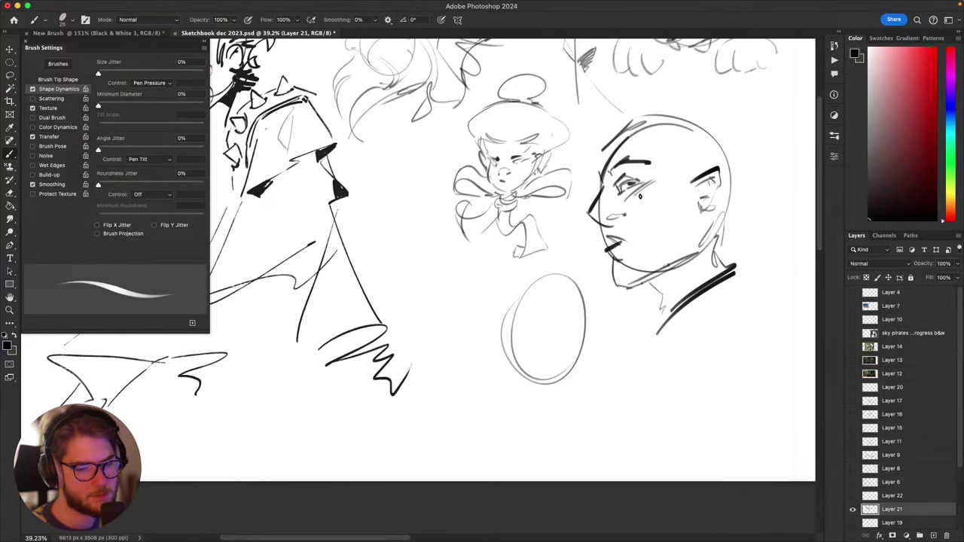
left_click_drag(640, 196, 589, 248)
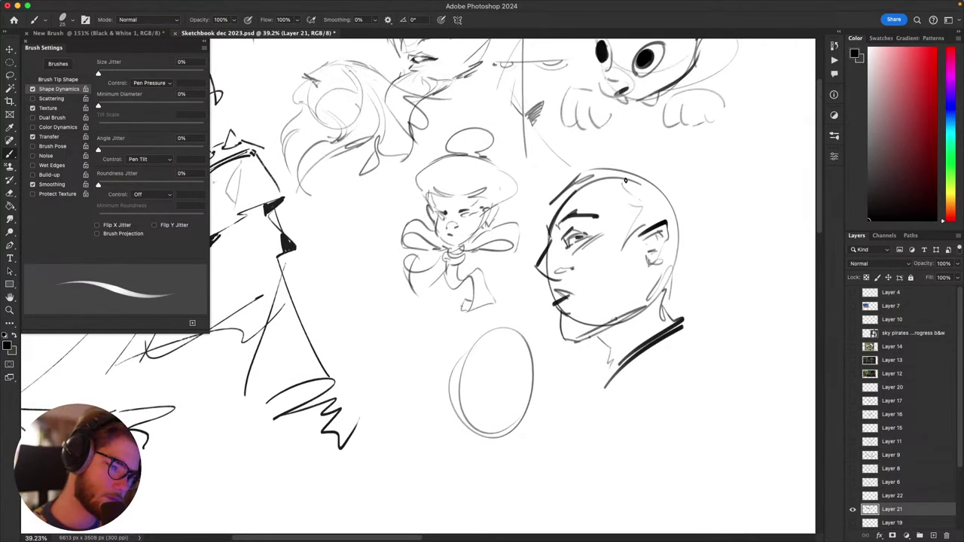
mouse_move(625, 181)
left_mouse_down()
mouse_move(602, 155)
mouse_move(680, 164)
mouse_move(677, 193)
mouse_move(708, 249)
left_mouse_up()
left_click_drag(590, 168, 538, 161)
key("ctrl+z")
mouse_move(595, 147)
left_mouse_down()
mouse_move(522, 153)
mouse_move(520, 204)
mouse_move(539, 220)
left_mouse_up()
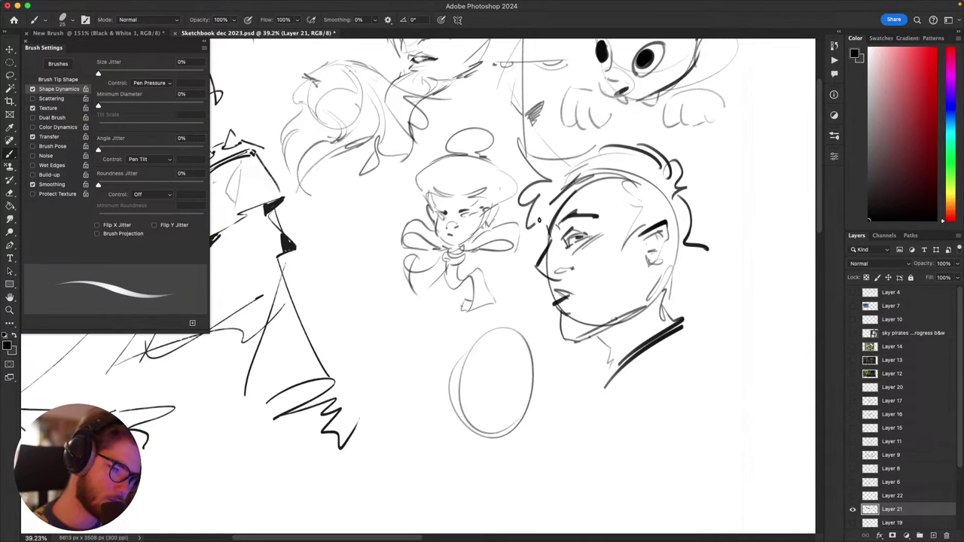
Step: Add looping hair behind the neck and a curved shoulder stroke to the profile head
mouse_move(609, 283)
left_mouse_down()
mouse_move(641, 318)
mouse_move(603, 283)
left_mouse_up()
mouse_move(682, 246)
left_mouse_down()
mouse_move(667, 306)
mouse_move(741, 314)
mouse_move(741, 298)
left_mouse_up()
mouse_move(723, 254)
left_mouse_down()
mouse_move(736, 239)
mouse_move(713, 256)
mouse_move(730, 295)
mouse_move(715, 327)
mouse_move(650, 276)
mouse_move(546, 382)
mouse_move(548, 471)
mouse_move(601, 441)
left_mouse_up()
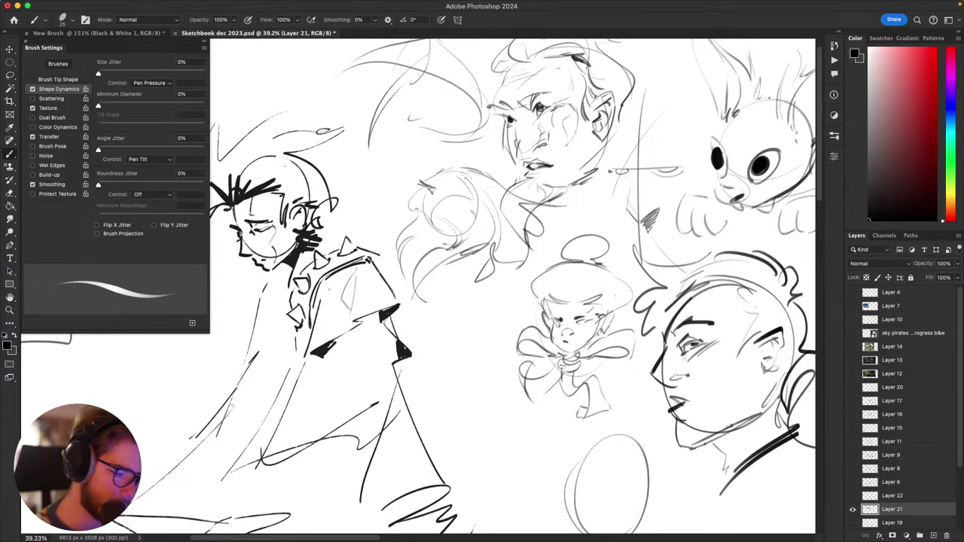
left_click_drag(616, 398, 520, 386)
key("super+minus")
key("super+minus")
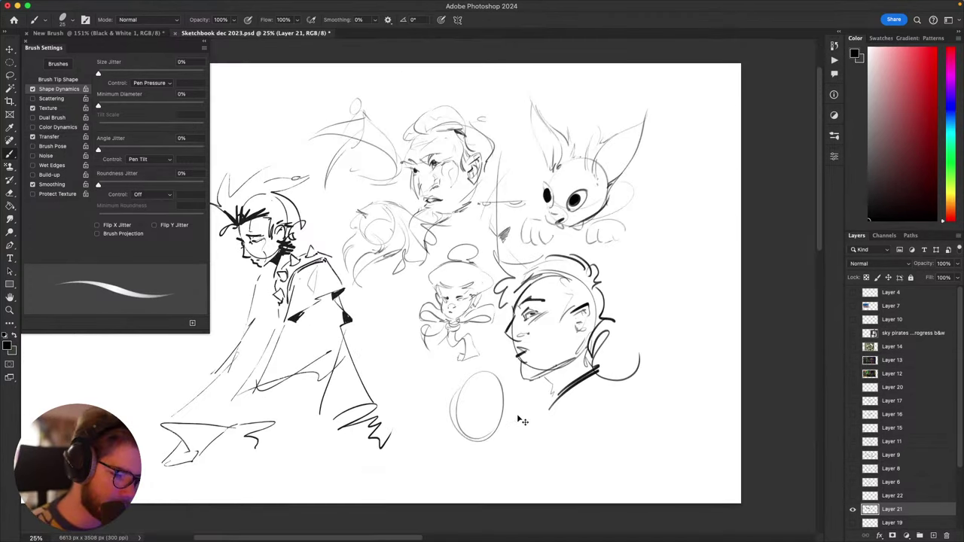
Step: Hide Layer 21 and add a new empty layer above it
left_click_drag(560, 330, 611, 335)
left_click_drag(670, 348, 681, 326)
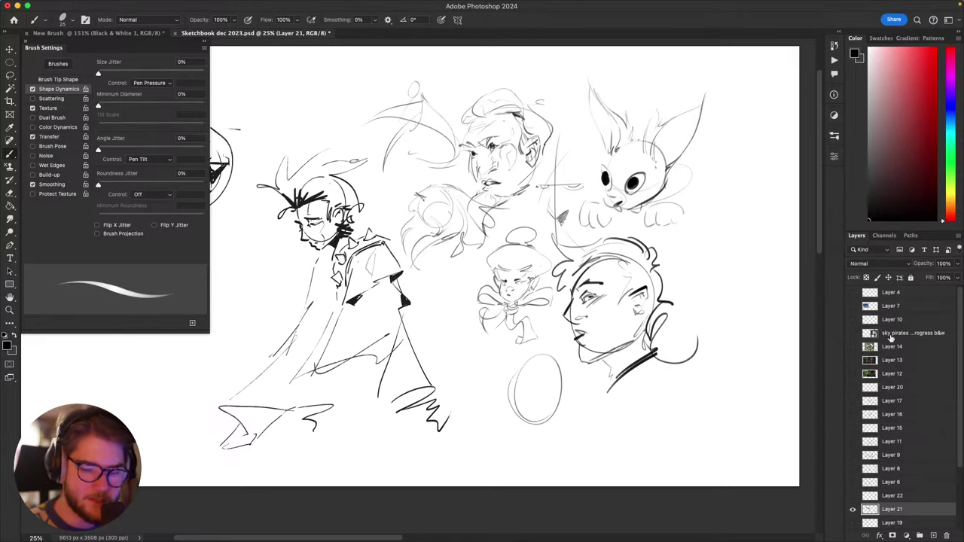
left_click_drag(699, 370, 722, 368)
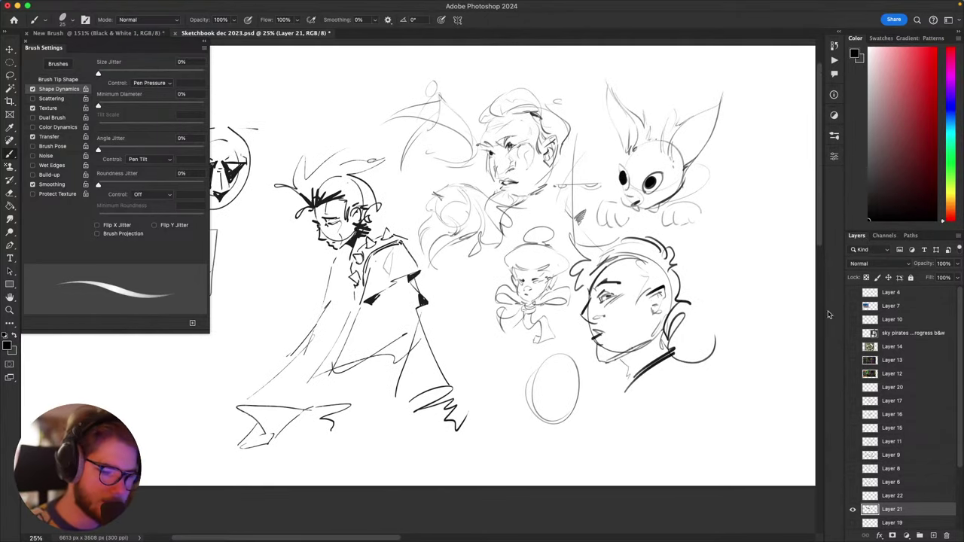
left_click(853, 510)
key("super+shift+alt+n")
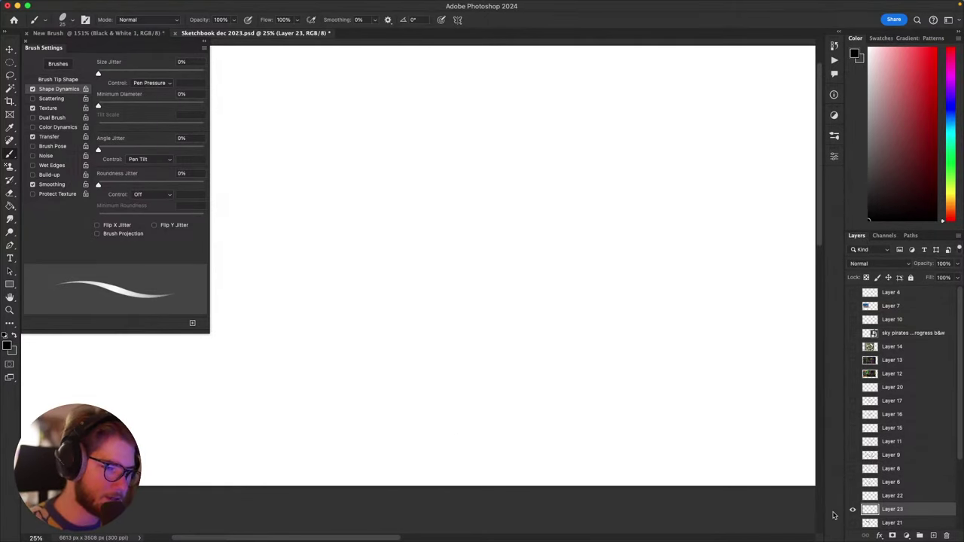
mouse_move(552, 129)
left_mouse_down()
mouse_move(489, 276)
mouse_move(463, 220)
left_mouse_up()
key("super+z")
left_click_drag(591, 123, 500, 175)
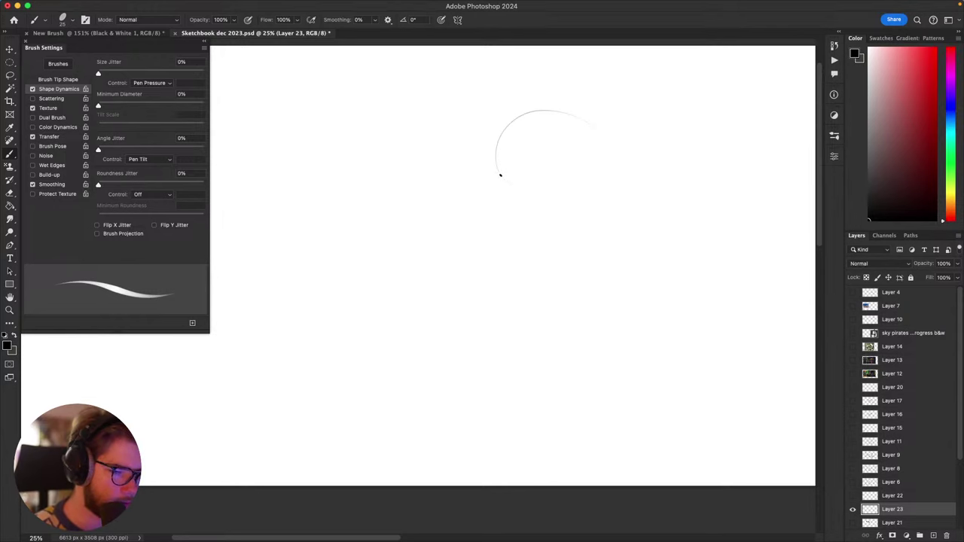
key("super+z")
key("super+z")
Step: Sketch a circle for a new head near the canvas's upper edge and a short curve along its left side
mouse_move(575, 137)
left_mouse_down()
mouse_move(576, 167)
mouse_move(554, 116)
left_mouse_up()
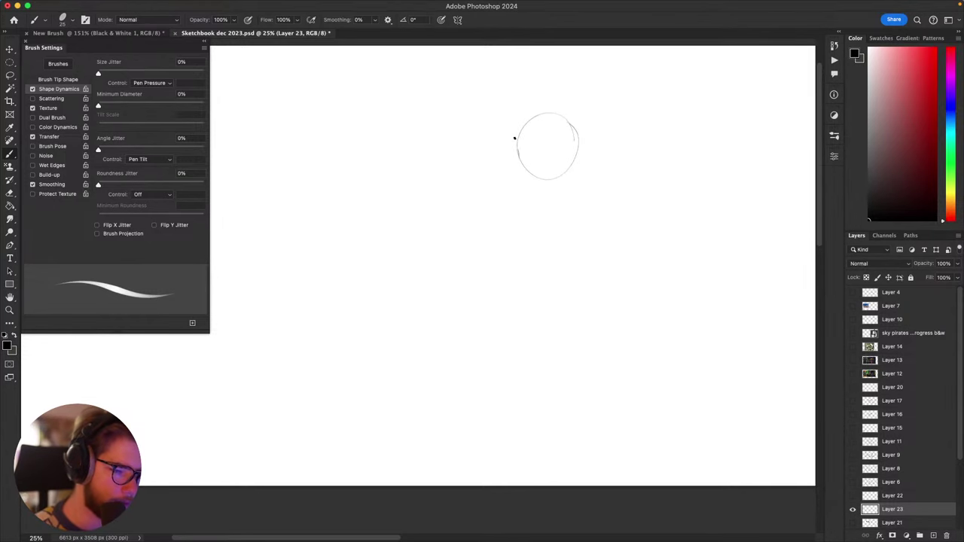
scroll(549, 209, "up", 3)
left_click_drag(514, 166, 525, 258)
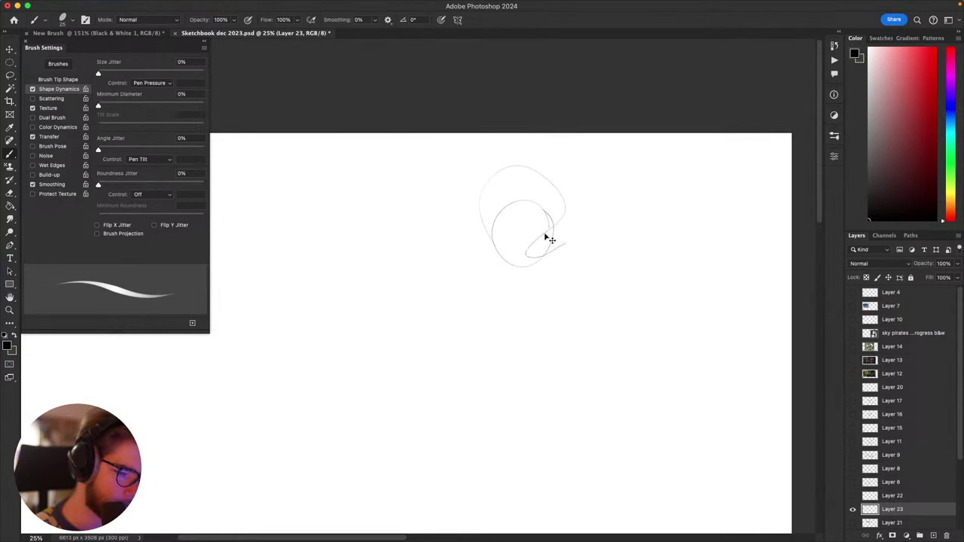
key("super+z")
left_click_drag(477, 210, 496, 254)
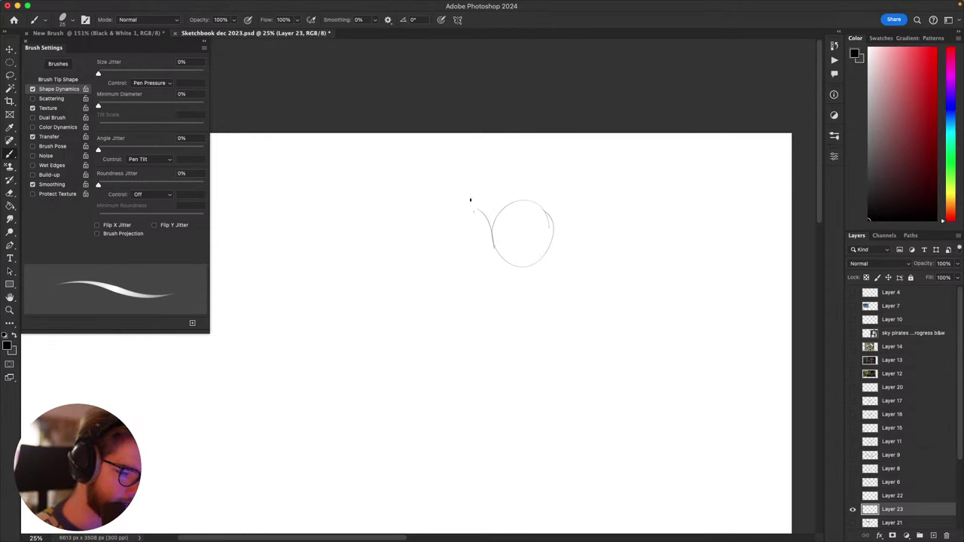
Step: Outline a wide rounded hair mass over the head circle and sketch the long pointed ear and cheek curve
mouse_move(470, 200)
left_mouse_down()
mouse_move(489, 159)
mouse_move(523, 218)
left_mouse_up()
key("super+z")
mouse_move(471, 203)
left_mouse_down()
mouse_move(575, 183)
mouse_move(536, 272)
mouse_move(551, 191)
mouse_move(534, 209)
mouse_move(544, 207)
left_mouse_up()
key("super+z")
key("super+z")
key("super+z")
mouse_move(483, 172)
left_mouse_down()
mouse_move(498, 198)
mouse_move(551, 207)
left_mouse_up()
key("super+z")
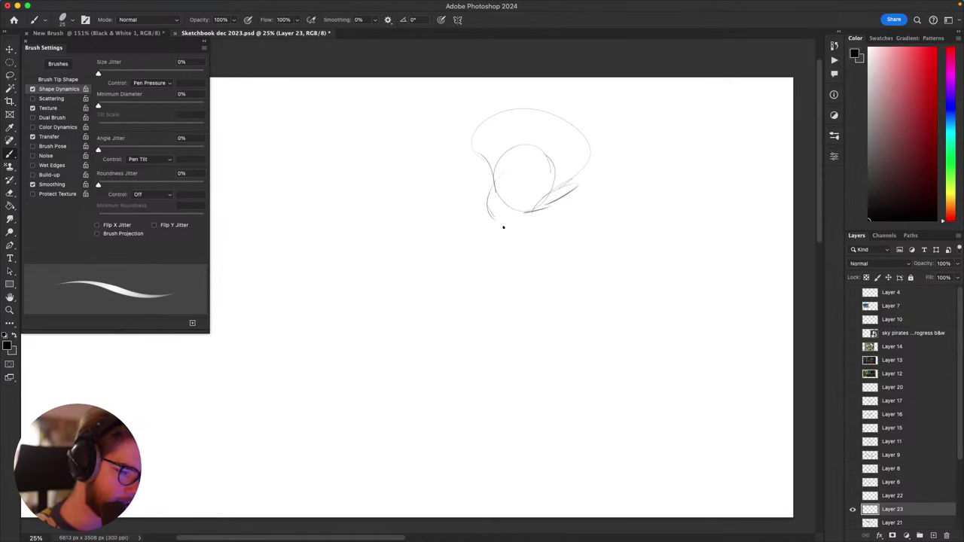
Step: Draw the chin and jawline, darken the side of the face, and add the nose and mouth marks
left_click_drag(515, 224, 544, 211)
left_click_drag(496, 187, 488, 160)
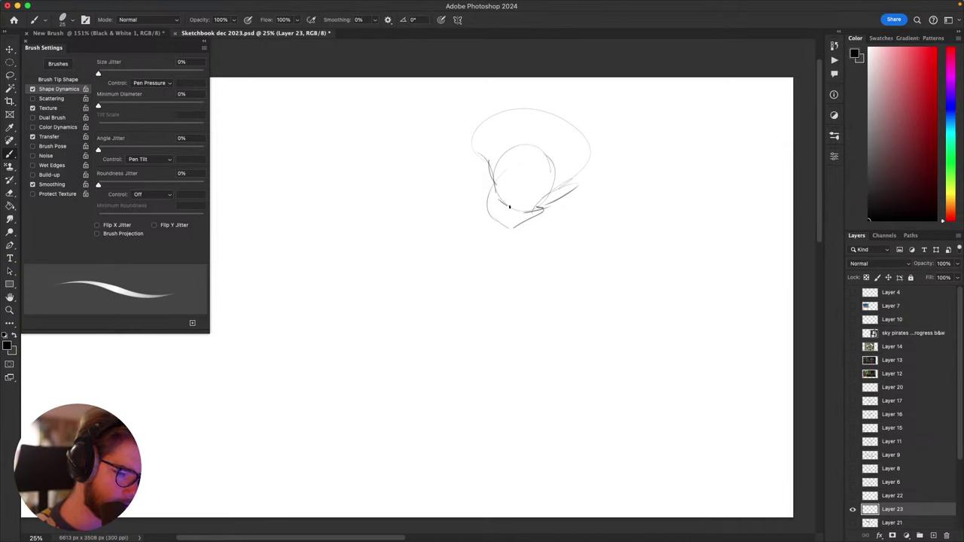
left_click_drag(502, 198, 509, 193)
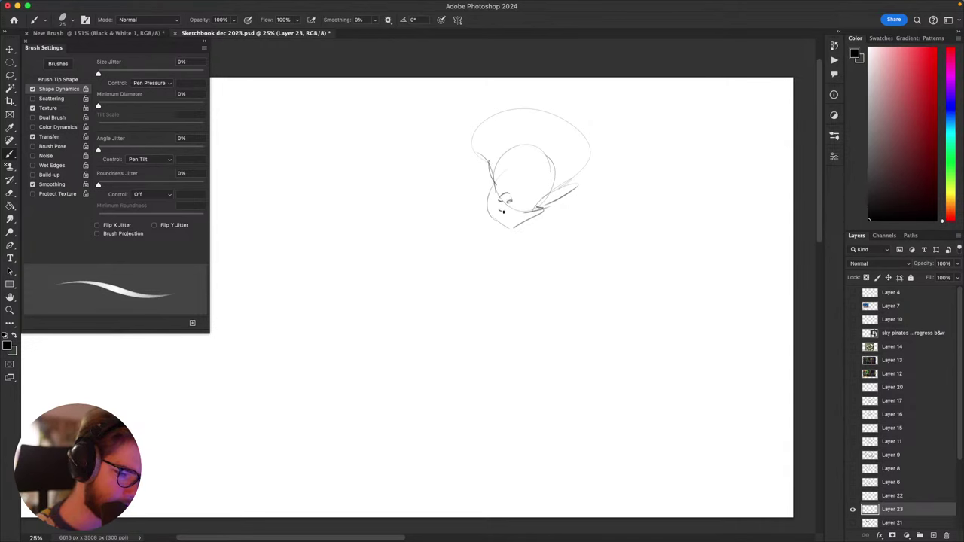
left_click_drag(503, 211, 510, 218)
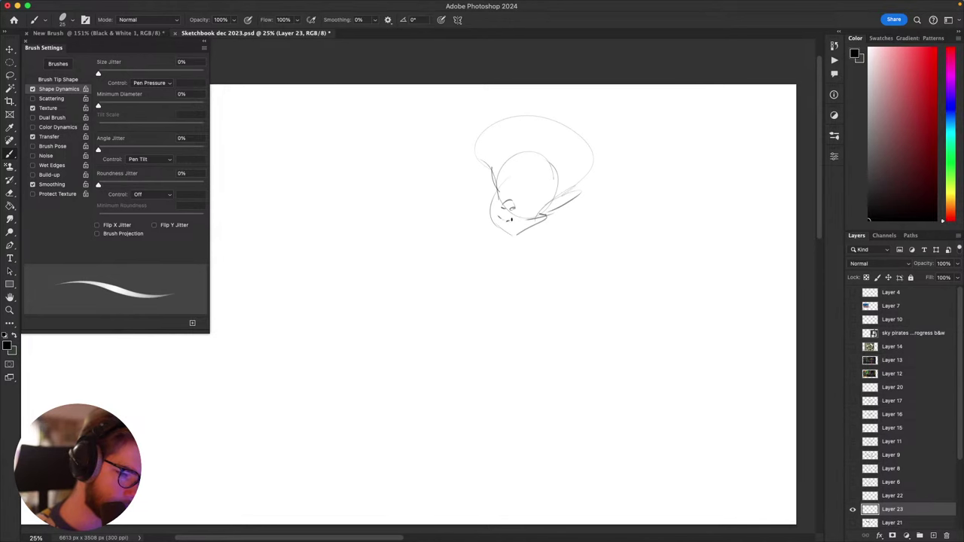
left_click_drag(524, 218, 519, 245)
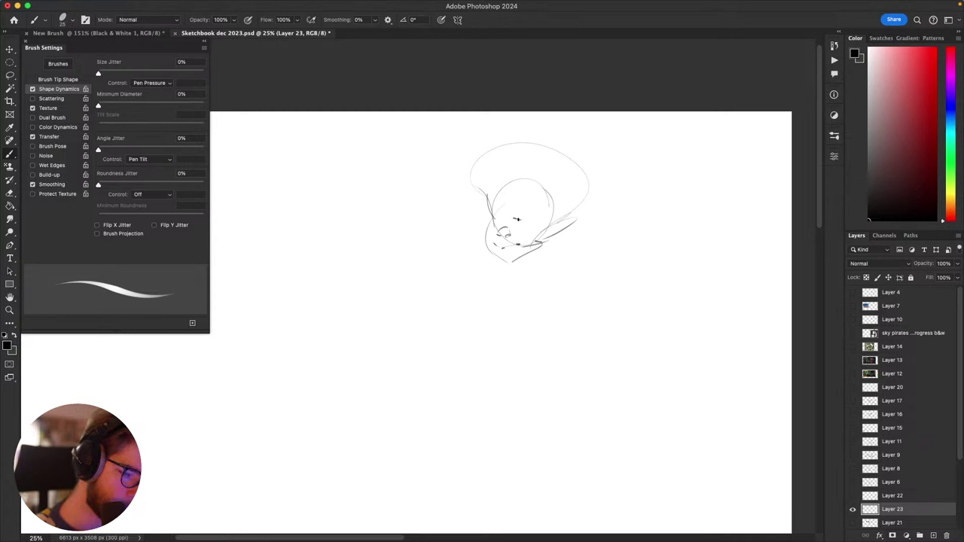
Step: Draw the slanted eyebrows and both eyes on the face
mouse_move(511, 218)
left_mouse_down()
mouse_move(523, 215)
mouse_move(499, 217)
left_mouse_up()
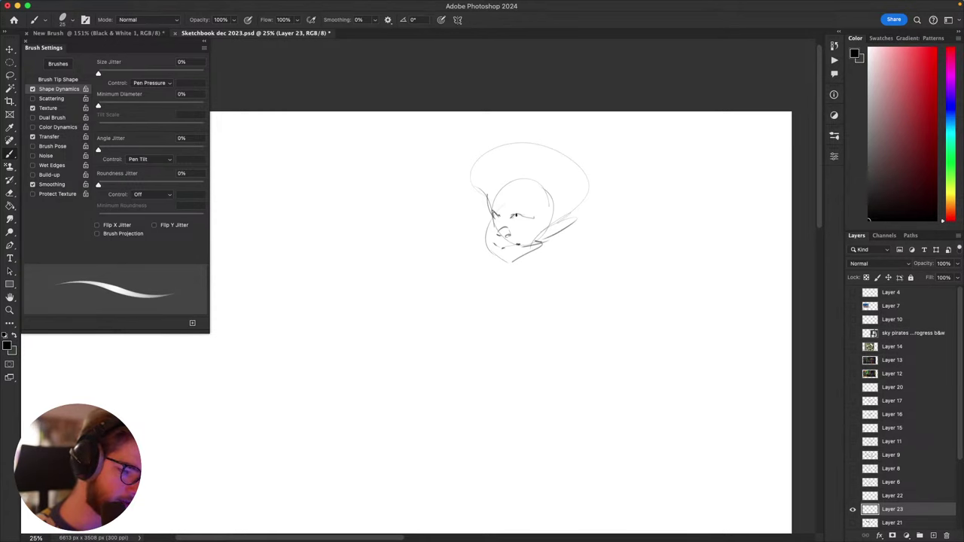
scroll(513, 248, "up", 1)
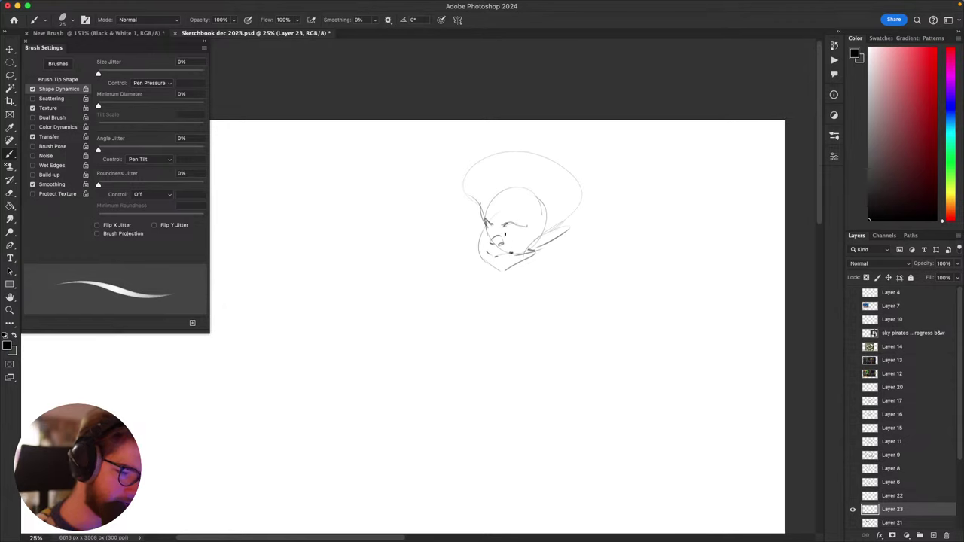
left_click_drag(510, 234, 517, 231)
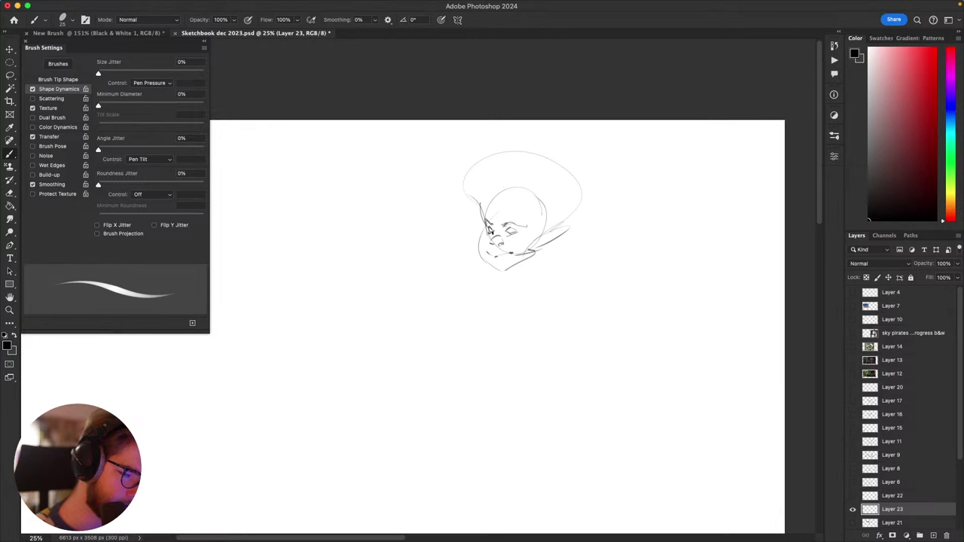
scroll(510, 240, "right", 1)
Step: Erase stray lines around the nose and redraw its rounded tip and nostrils
key("e")
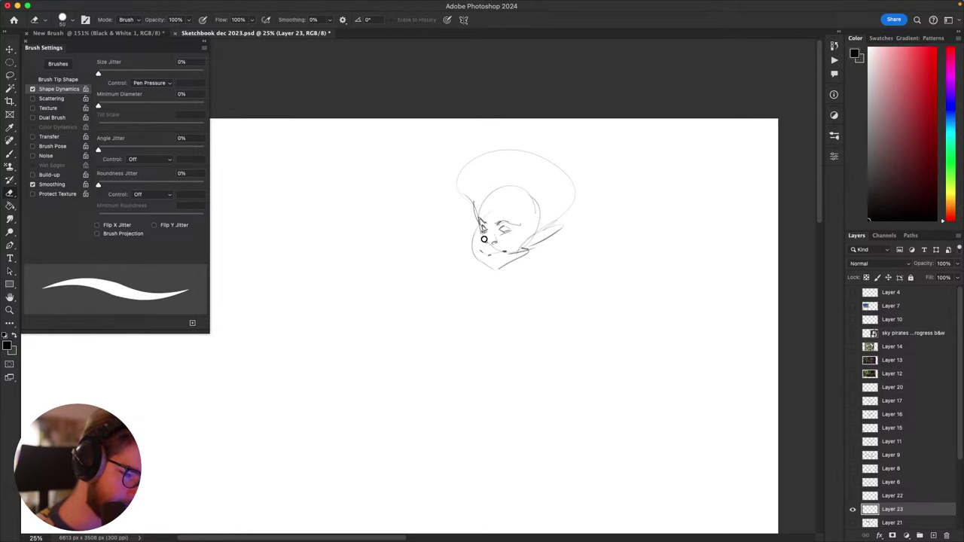
key("b")
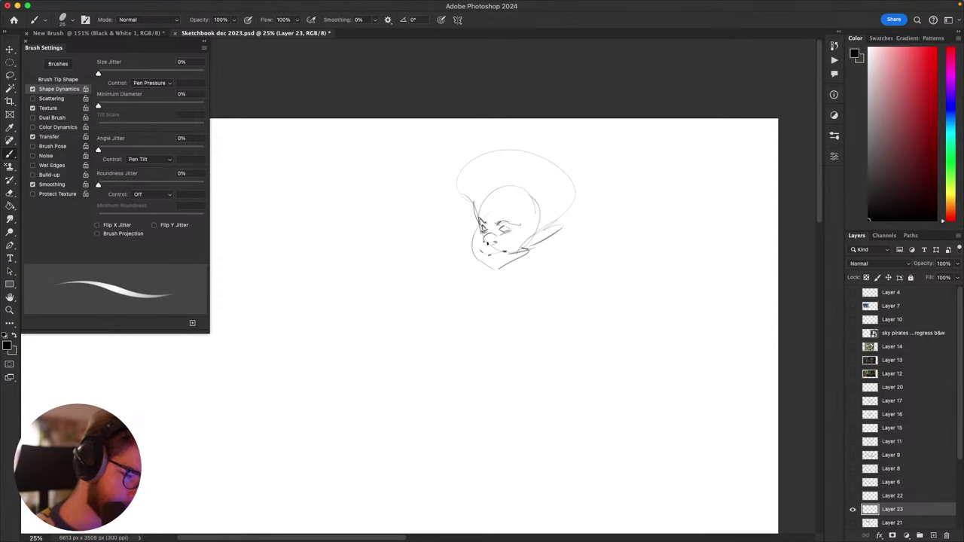
left_click_drag(495, 240, 495, 243)
Step: Delete the old mouth strokes, draw a slight smile, clean up the chin, and add a curved cheek line toward the ear
mouse_move(500, 262)
left_mouse_down()
mouse_move(489, 279)
mouse_move(480, 263)
mouse_move(480, 279)
left_mouse_up()
key("l")
key("Delete")
key("b")
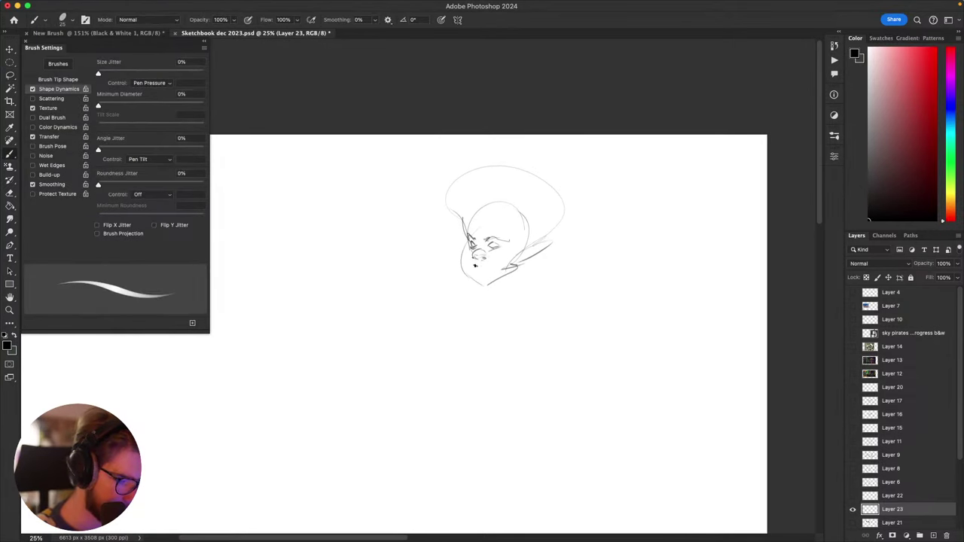
mouse_move(460, 301)
left_mouse_down()
mouse_move(440, 327)
mouse_move(460, 312)
left_mouse_up()
key("e")
key("b")
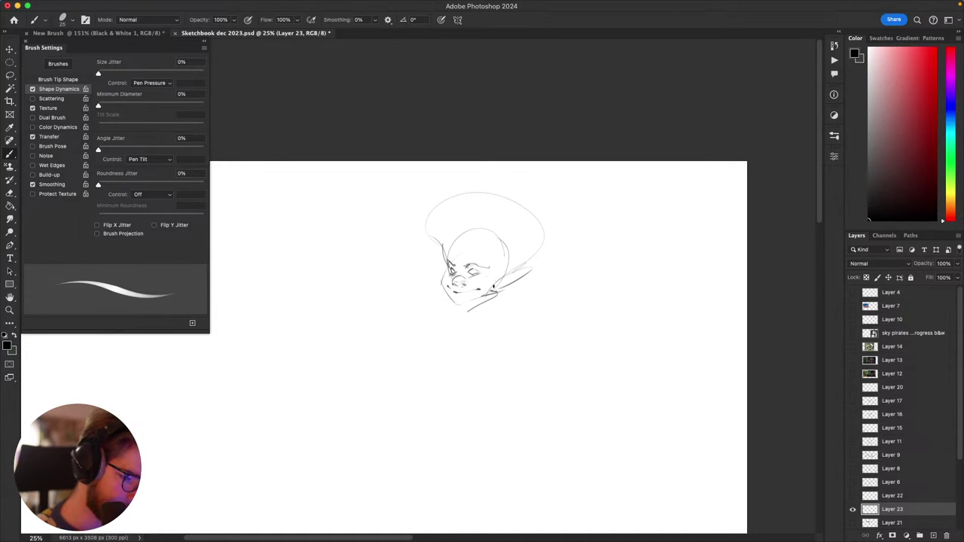
left_click_drag(498, 284, 508, 280)
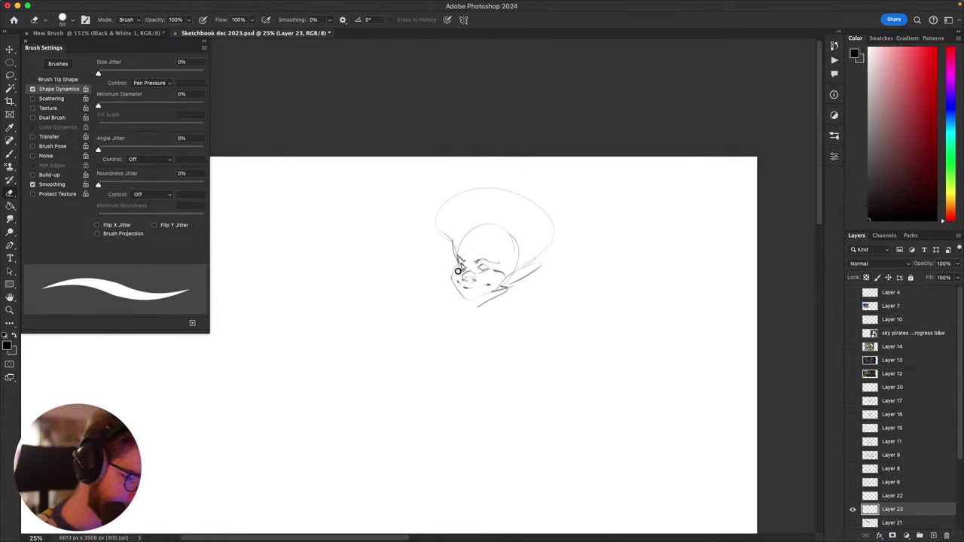
Step: Sketch an oval for the chest beneath the head and a bold shoulder line across its upper edge
left_click_drag(559, 329, 583, 181)
mouse_move(534, 218)
left_mouse_down()
mouse_move(569, 275)
mouse_move(480, 305)
mouse_move(536, 324)
left_mouse_up()
key("super+z")
mouse_move(493, 250)
left_mouse_down()
mouse_move(539, 264)
mouse_move(532, 259)
mouse_move(469, 324)
mouse_move(529, 260)
mouse_move(516, 250)
left_mouse_up()
key("super+z")
key("super+z")
key("super+z")
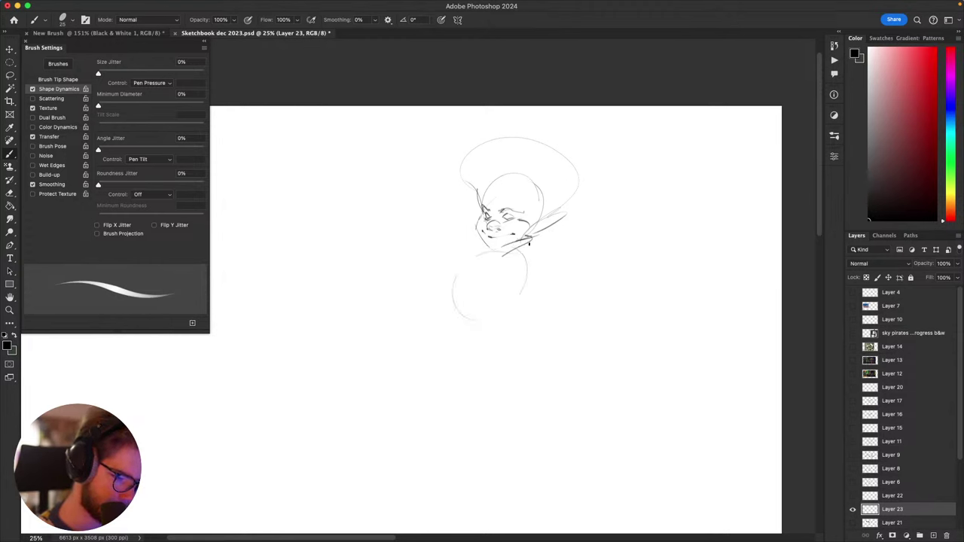
key("super+z")
left_click_drag(508, 253, 451, 272)
key("super+z")
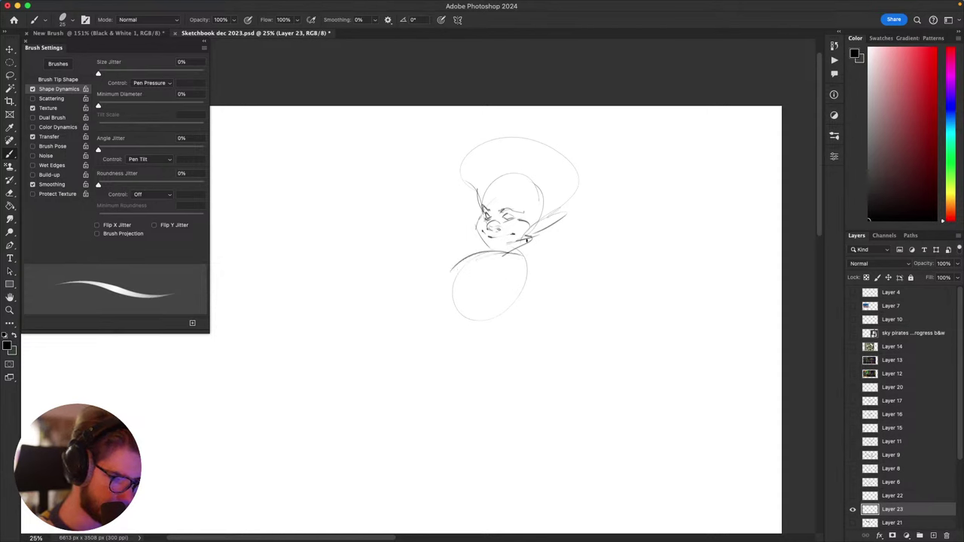
Step: Add an outer torso contour, a rounded shoulder, and an upper arm extending up and to the left
mouse_move(475, 258)
left_mouse_down()
mouse_move(439, 280)
mouse_move(459, 258)
mouse_move(498, 256)
left_mouse_up()
key("super+z")
left_click_drag(492, 280, 531, 297)
key("super+z")
mouse_move(528, 269)
left_mouse_down()
mouse_move(495, 262)
mouse_move(502, 272)
mouse_move(435, 227)
left_mouse_up()
key("super+z")
mouse_move(503, 292)
left_mouse_down()
mouse_move(474, 283)
mouse_move(423, 231)
left_mouse_up()
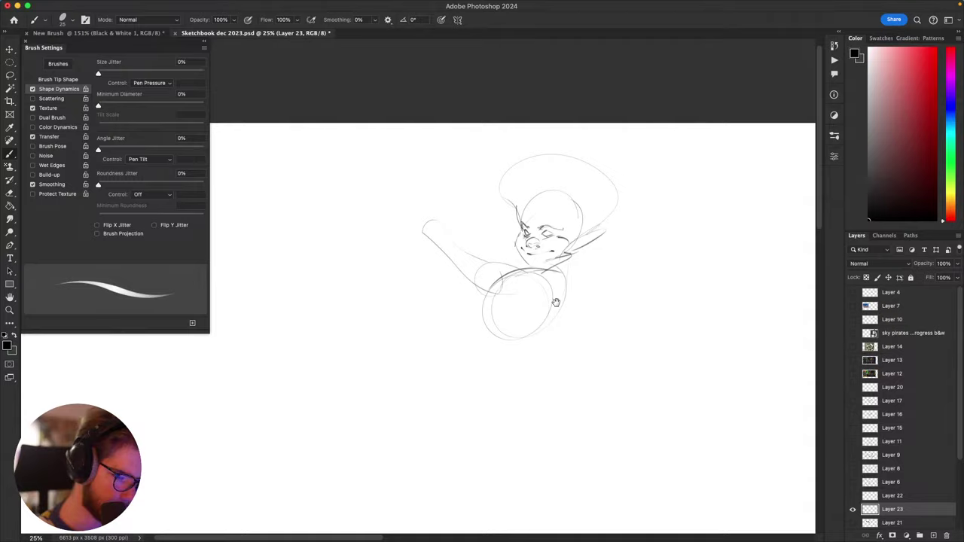
Step: Extend the raised arm with an elbow joint and a forearm tapering to the left
mouse_move(556, 302)
left_mouse_down()
mouse_move(665, 261)
mouse_move(536, 229)
mouse_move(564, 264)
left_mouse_up()
mouse_move(532, 209)
left_mouse_down()
mouse_move(435, 159)
mouse_move(434, 147)
left_mouse_up()
key("super+z")
left_click_drag(492, 197, 510, 205)
mouse_move(483, 199)
left_mouse_down()
mouse_move(477, 179)
mouse_move(398, 150)
mouse_move(455, 176)
left_mouse_up()
key("super+z")
scroll(637, 263, "left", 3)
scroll(504, 286, "right", 4)
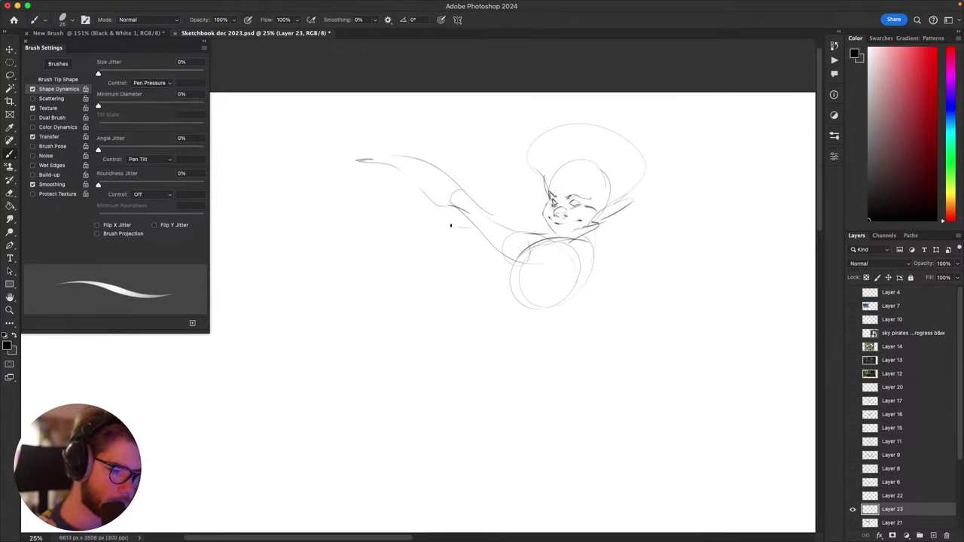
Step: Sketch the second arm's elbow circle and its forearm reaching left below the raised arm
left_click_drag(460, 226, 343, 218)
left_click_drag(421, 242, 478, 242)
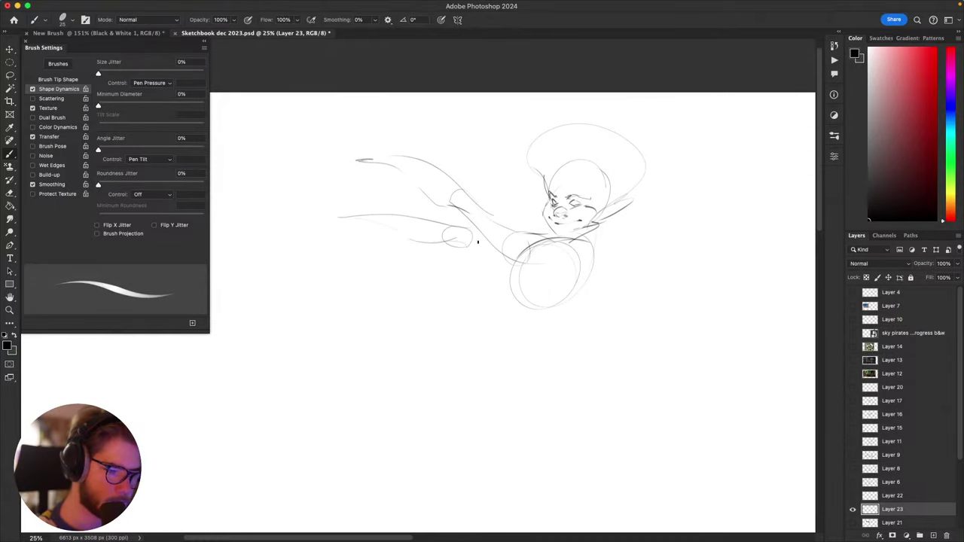
left_click_drag(623, 285, 626, 293)
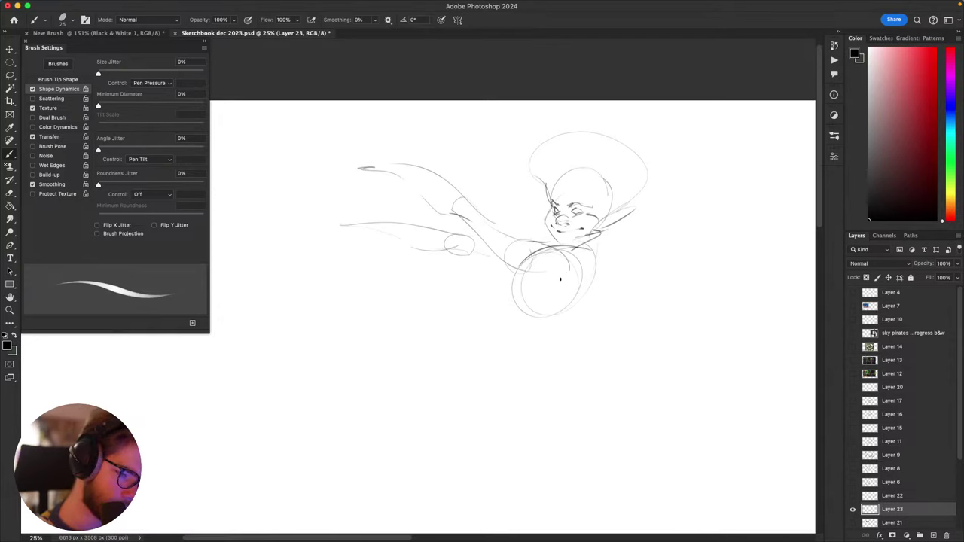
Step: Draw a bold shoulder oval over the chest, trim the line below the ear, and shade the neck under the jaw
mouse_move(549, 247)
left_mouse_down()
mouse_move(544, 283)
mouse_move(533, 263)
mouse_move(504, 266)
mouse_move(544, 315)
left_mouse_up()
key("super+z")
left_click_drag(513, 276, 561, 303)
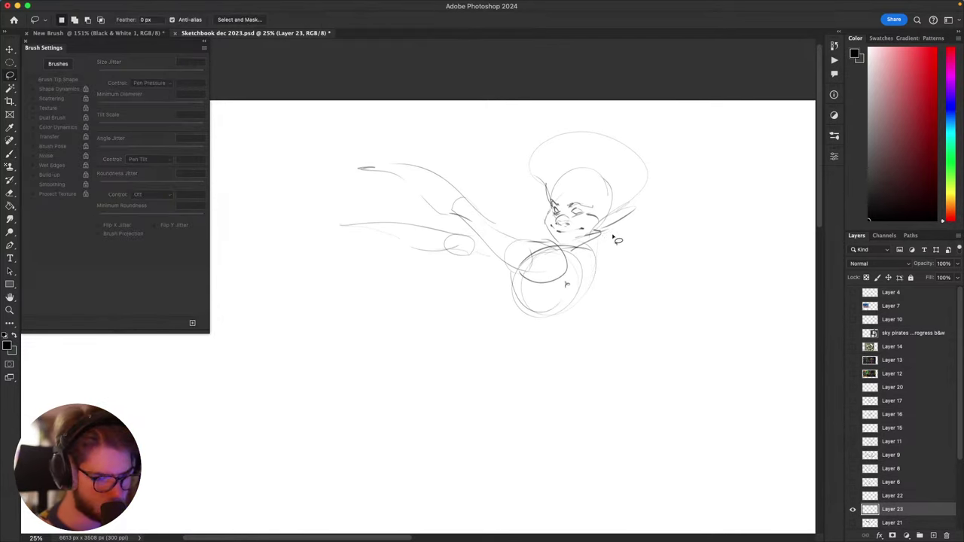
left_click_drag(560, 244, 589, 253)
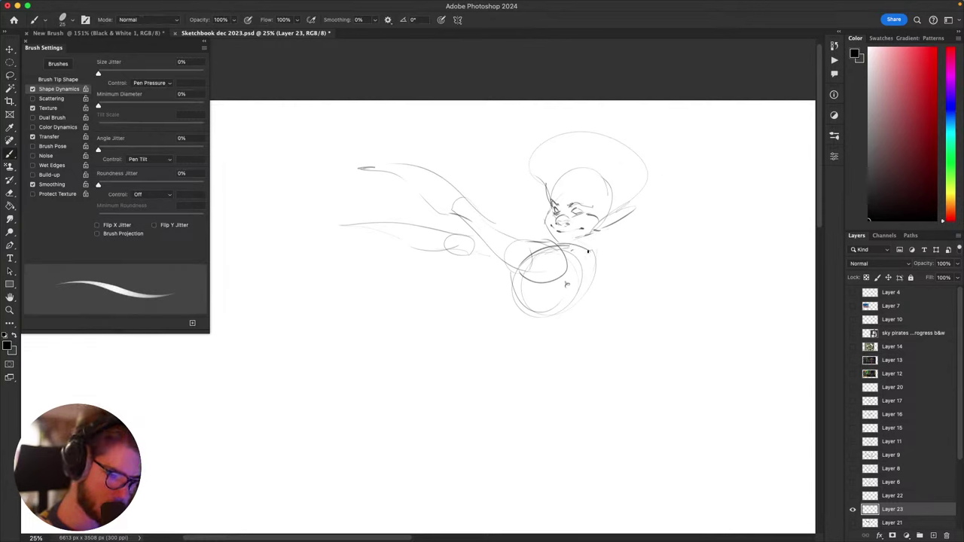
key("super+z")
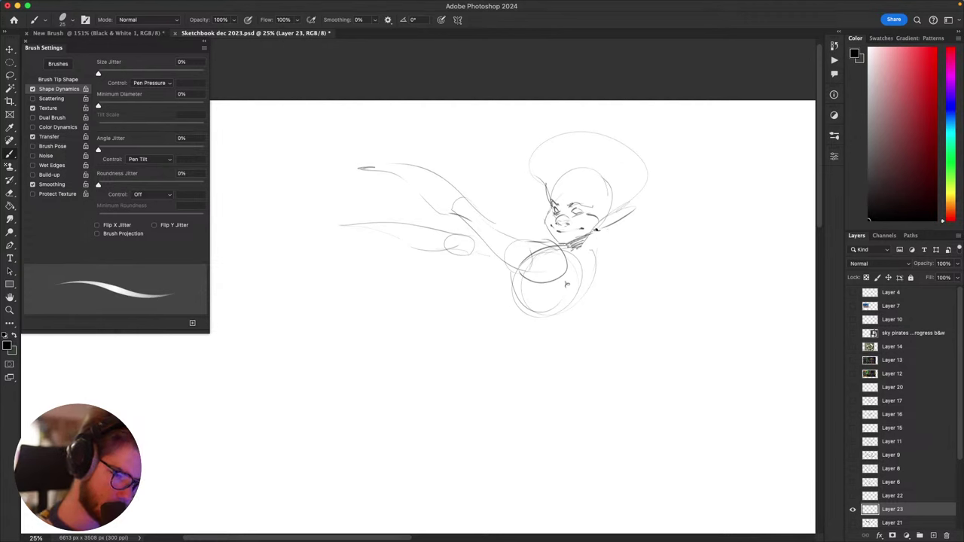
mouse_move(643, 279)
left_mouse_down()
mouse_move(615, 295)
mouse_move(713, 278)
mouse_move(706, 241)
mouse_move(680, 242)
mouse_move(706, 250)
left_mouse_up()
mouse_move(692, 294)
left_mouse_down()
mouse_move(705, 279)
mouse_move(691, 262)
mouse_move(668, 305)
left_mouse_up()
mouse_move(563, 363)
left_mouse_down()
mouse_move(676, 345)
mouse_move(681, 327)
left_mouse_up()
mouse_move(620, 268)
left_mouse_down()
mouse_move(502, 269)
mouse_move(512, 278)
left_mouse_up()
mouse_move(656, 331)
left_mouse_down()
mouse_move(723, 316)
mouse_move(751, 296)
left_mouse_up()
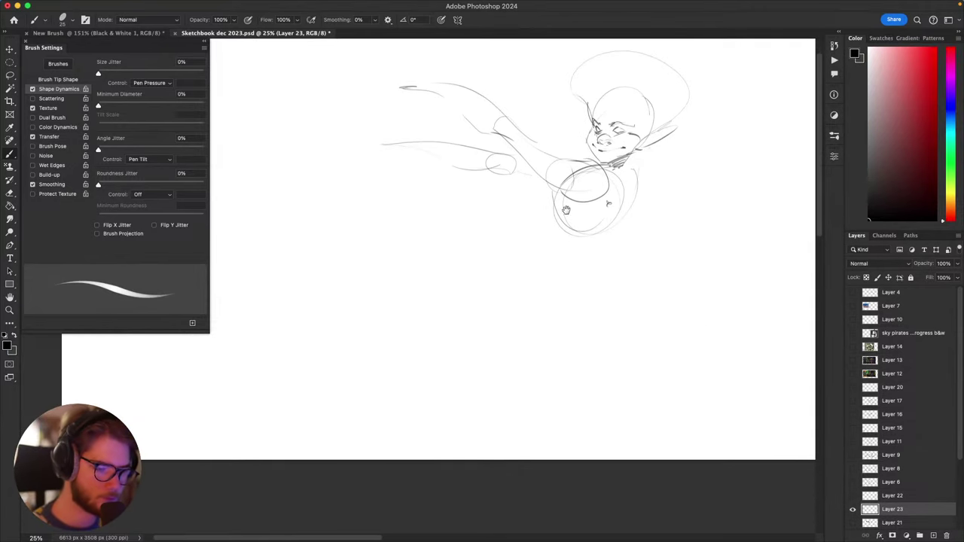
left_click_drag(469, 297, 515, 391)
left_click_drag(688, 301, 693, 254)
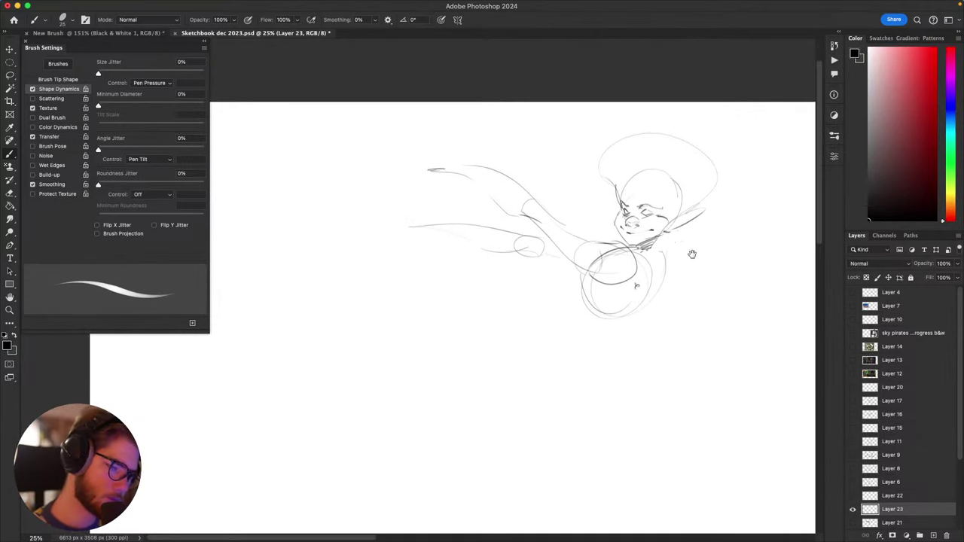
Step: Sketch the lower arm's wrist and a long outstretched finger ending in a rounded tip
scroll(643, 349, "left", 2)
scroll(643, 349, "down", 1)
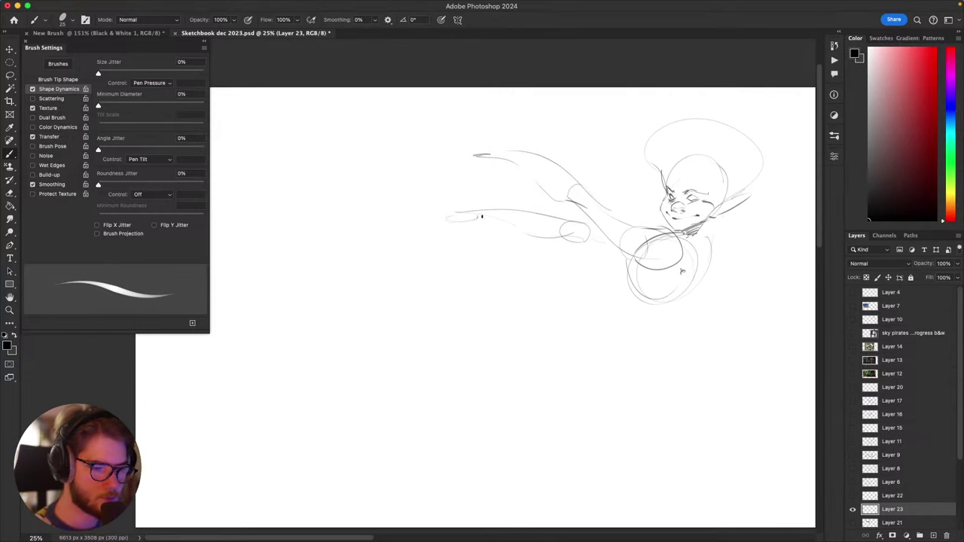
key("ctrl+z")
left_click_drag(483, 217, 396, 233)
key("ctrl+z")
key("ctrl+z")
mouse_move(449, 216)
left_mouse_down()
mouse_move(397, 233)
mouse_move(402, 240)
left_mouse_up()
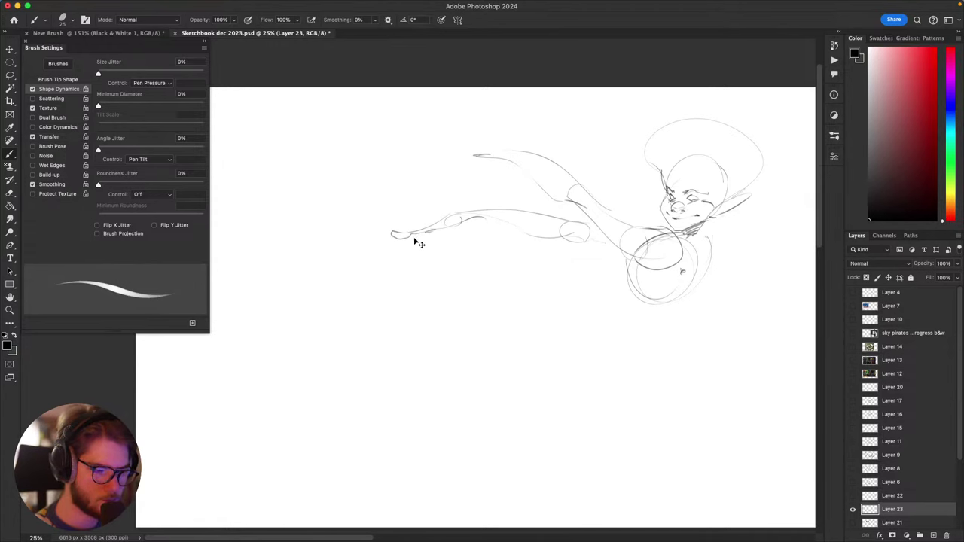
Step: Add a second finger to the lower hand and a drooping thumb with a rounded tip
mouse_move(430, 231)
left_mouse_down()
mouse_move(646, 233)
mouse_move(512, 186)
mouse_move(459, 263)
mouse_move(475, 269)
left_mouse_up()
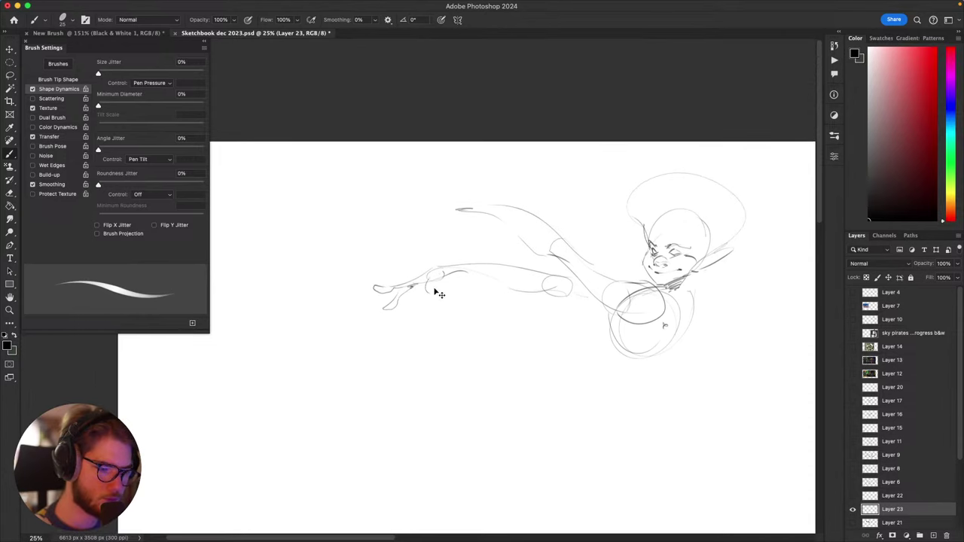
key("ctrl+z")
mouse_move(424, 292)
left_mouse_down()
mouse_move(441, 292)
mouse_move(432, 293)
left_mouse_up()
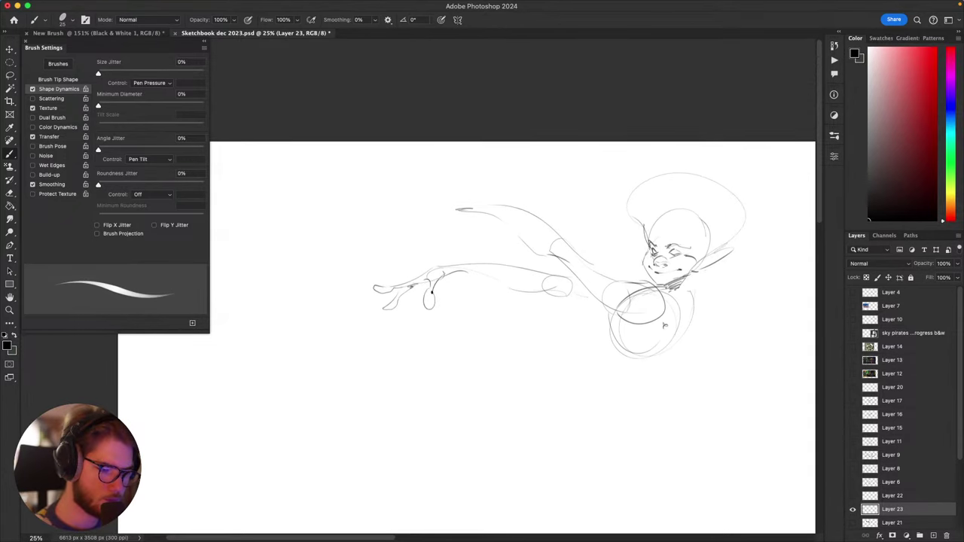
Step: Sketch a small hand at the end of the raised arm, redoing the strokes until the shape fits
left_click_drag(519, 311, 580, 305)
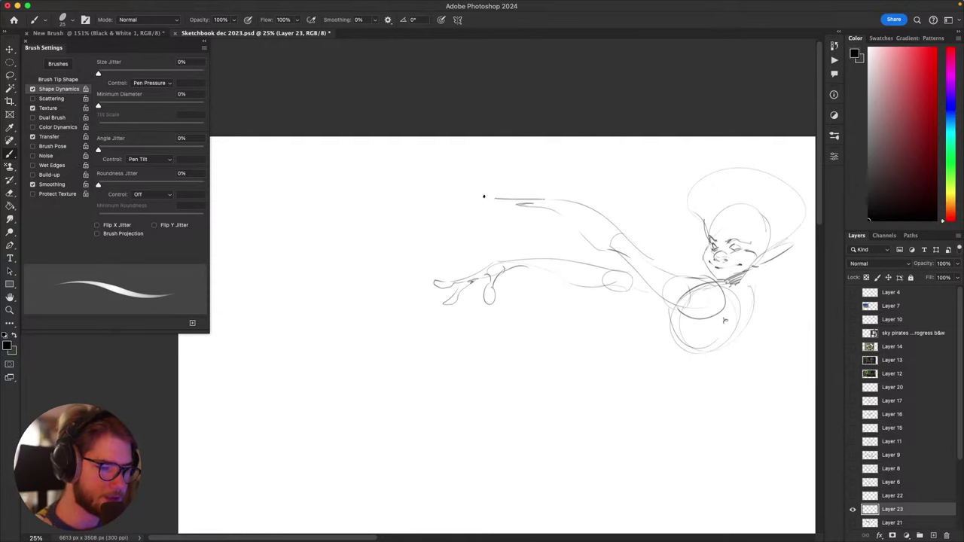
left_click_drag(535, 201, 482, 197)
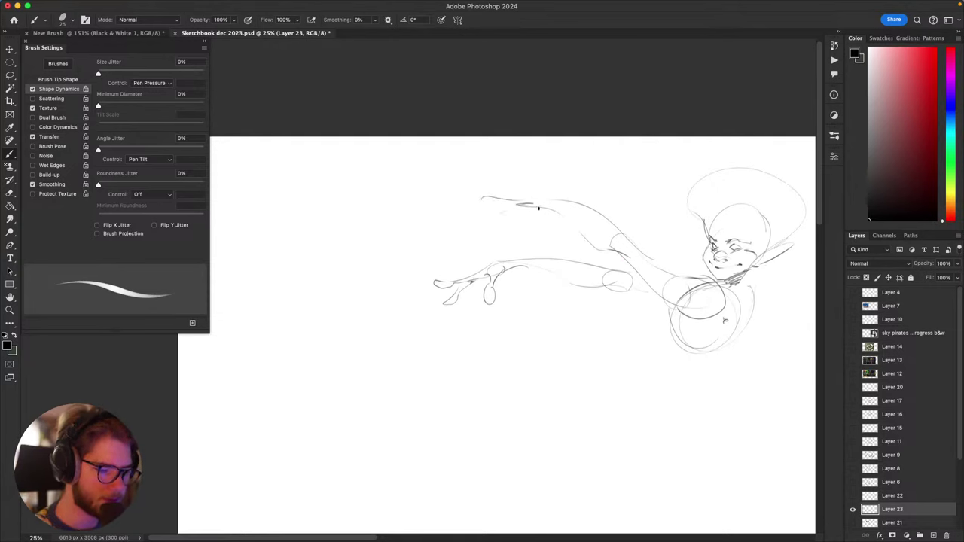
key("ctrl+z")
key("ctrl+z")
left_click_drag(566, 200, 495, 197)
key("ctrl+z")
key("ctrl+z")
key("ctrl+z")
left_click_drag(560, 201, 498, 198)
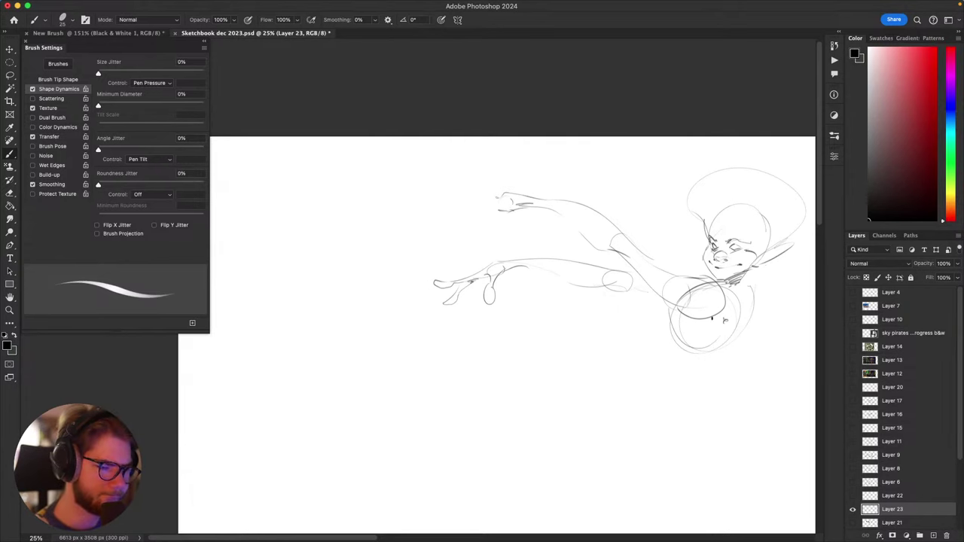
Step: Erase the small hand at the end of the raised arm and redraw the forearm's upper line toward the wrist
left_click_drag(659, 366, 599, 390)
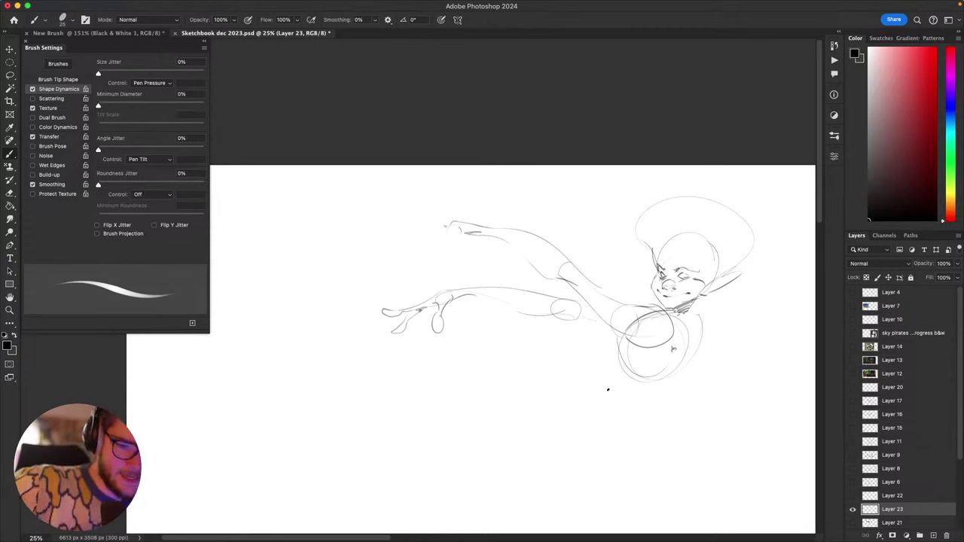
mouse_move(710, 357)
left_mouse_down()
mouse_move(672, 355)
mouse_move(678, 339)
left_mouse_up()
mouse_move(671, 379)
left_mouse_down()
mouse_move(693, 358)
mouse_move(655, 372)
mouse_move(688, 339)
mouse_move(681, 306)
mouse_move(653, 321)
mouse_move(695, 357)
mouse_move(680, 339)
mouse_move(653, 362)
left_mouse_up()
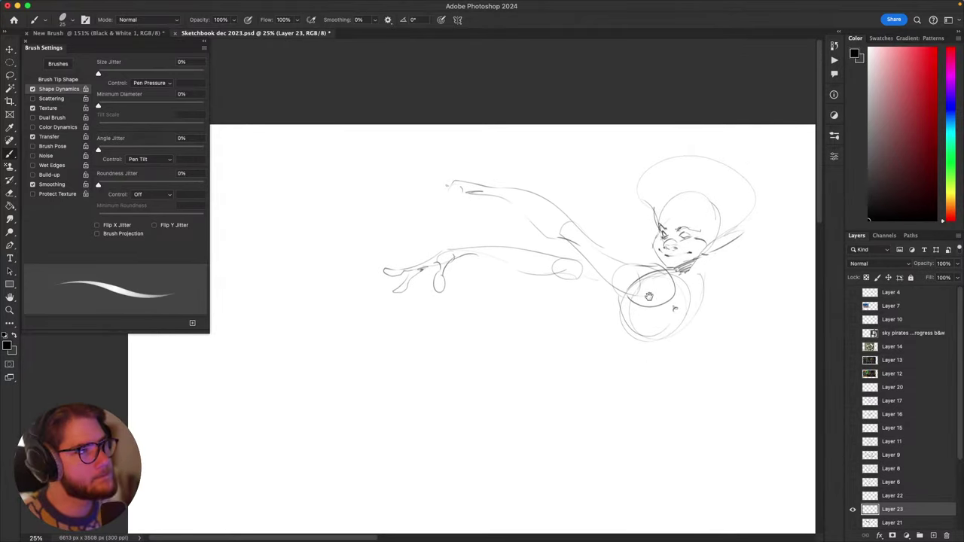
mouse_move(649, 296)
left_mouse_down()
mouse_move(637, 366)
mouse_move(648, 387)
mouse_move(710, 294)
mouse_move(706, 376)
mouse_move(653, 388)
mouse_move(660, 370)
left_mouse_up()
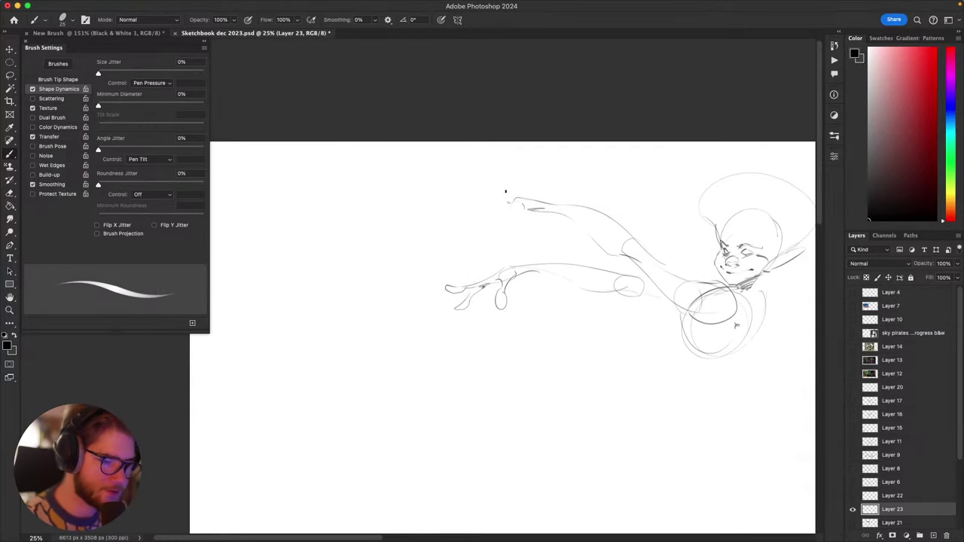
mouse_move(592, 288)
left_mouse_down()
mouse_move(610, 254)
mouse_move(536, 240)
left_mouse_up()
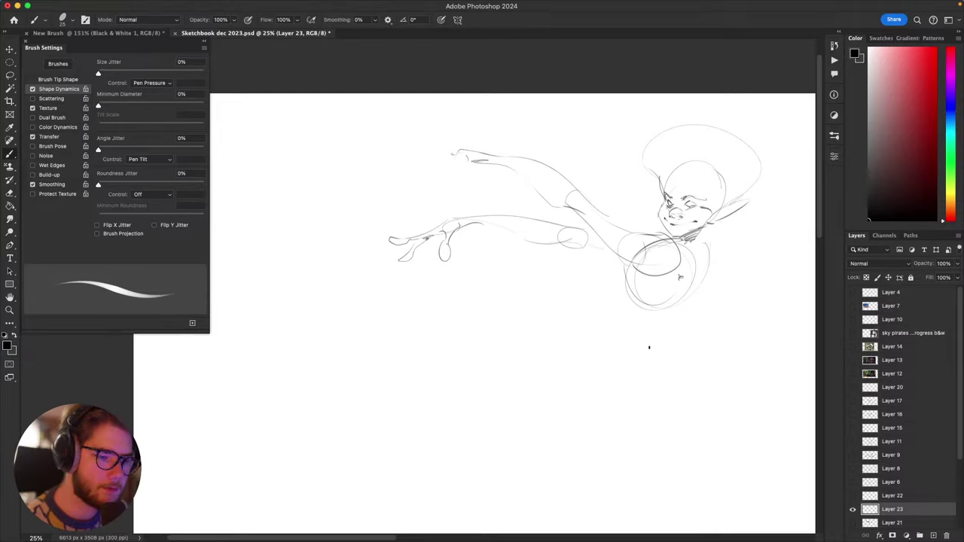
key("r")
mouse_move(650, 347)
left_mouse_down()
mouse_move(711, 304)
mouse_move(532, 220)
mouse_move(645, 375)
left_mouse_up()
key("e")
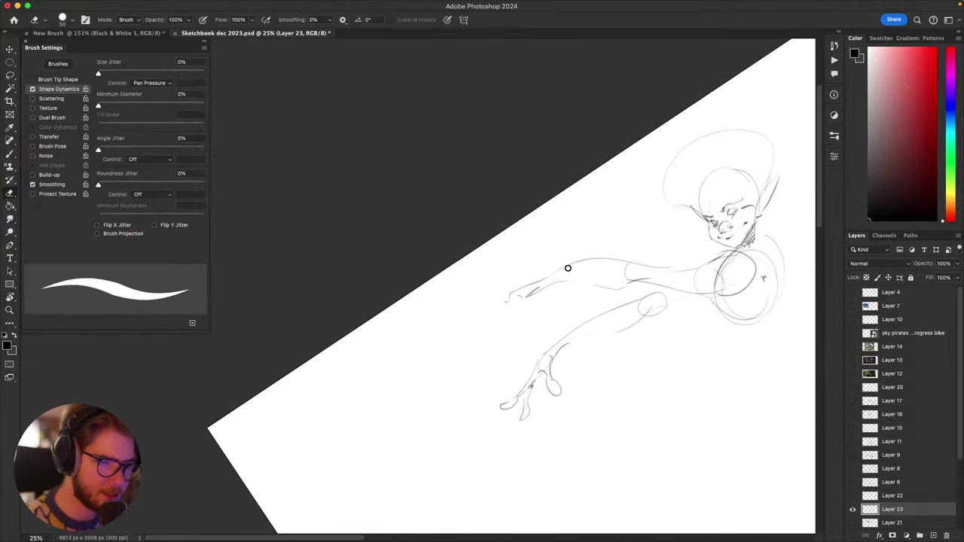
mouse_move(568, 268)
left_mouse_down()
mouse_move(504, 325)
mouse_move(553, 269)
mouse_move(526, 278)
left_mouse_up()
key("b")
key("super+z")
left_click_drag(589, 260, 533, 269)
key("super+z")
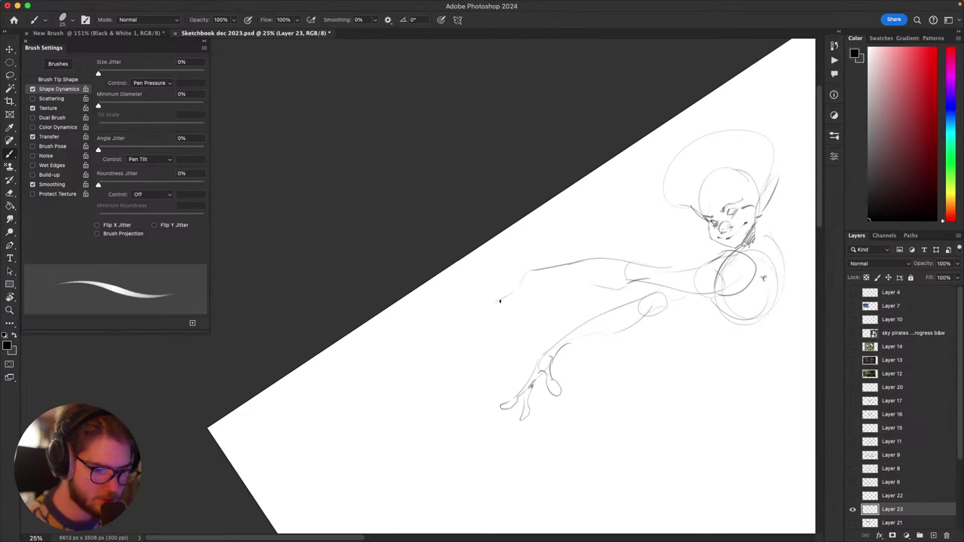
Step: Try to sketch a bent hand with drooping fingers at the end of the raised arm
mouse_move(499, 301)
left_mouse_down()
mouse_move(663, 334)
mouse_move(593, 345)
left_mouse_up()
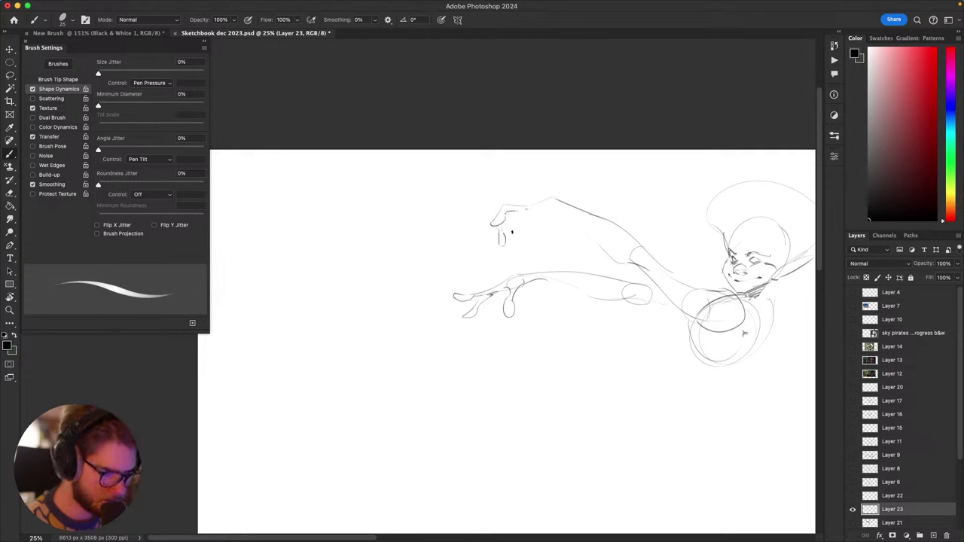
left_click_drag(502, 225, 523, 246)
left_click_drag(543, 325, 482, 369)
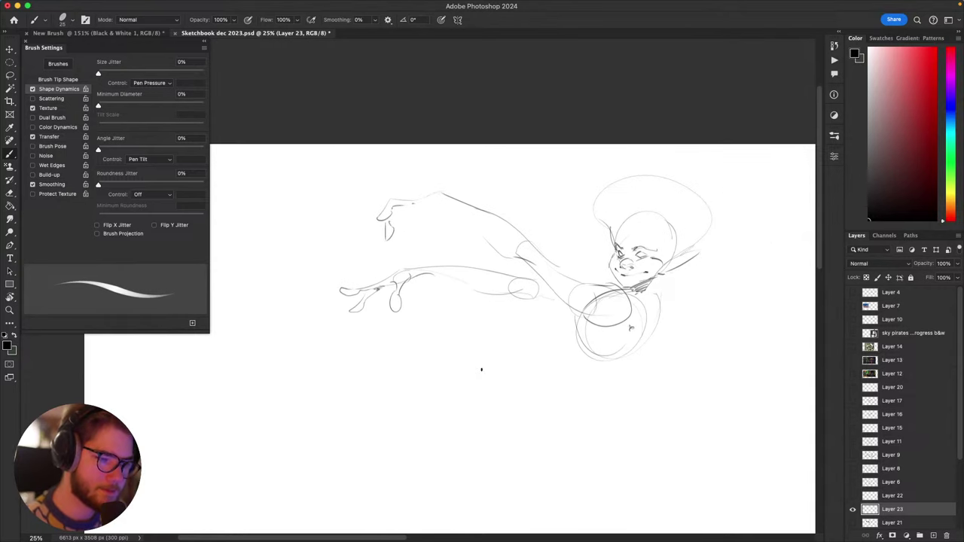
key("super+z")
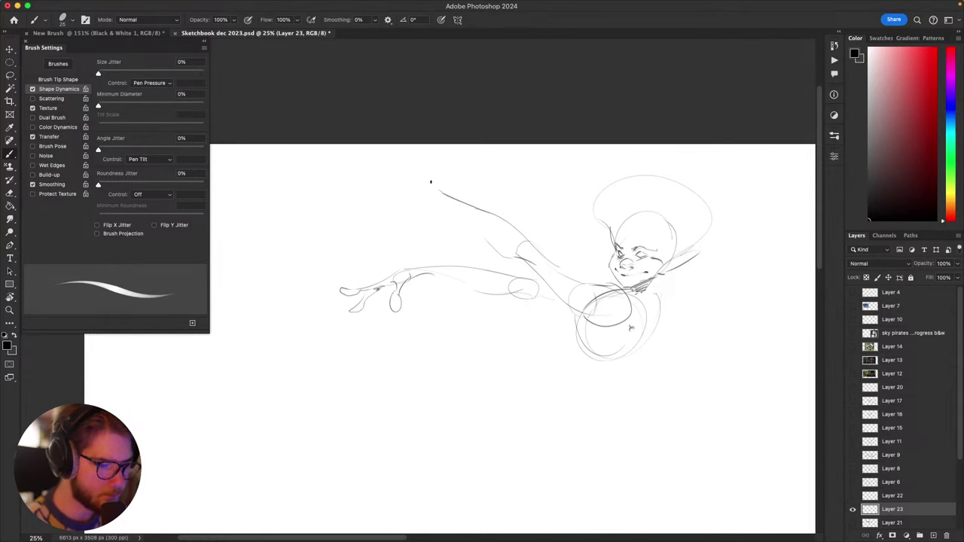
Step: Sketch a new hand on the raised arm with an extended pointing finger, a bent finger and the palm's heel
mouse_move(440, 190)
left_mouse_down()
mouse_move(418, 176)
mouse_move(391, 198)
left_mouse_up()
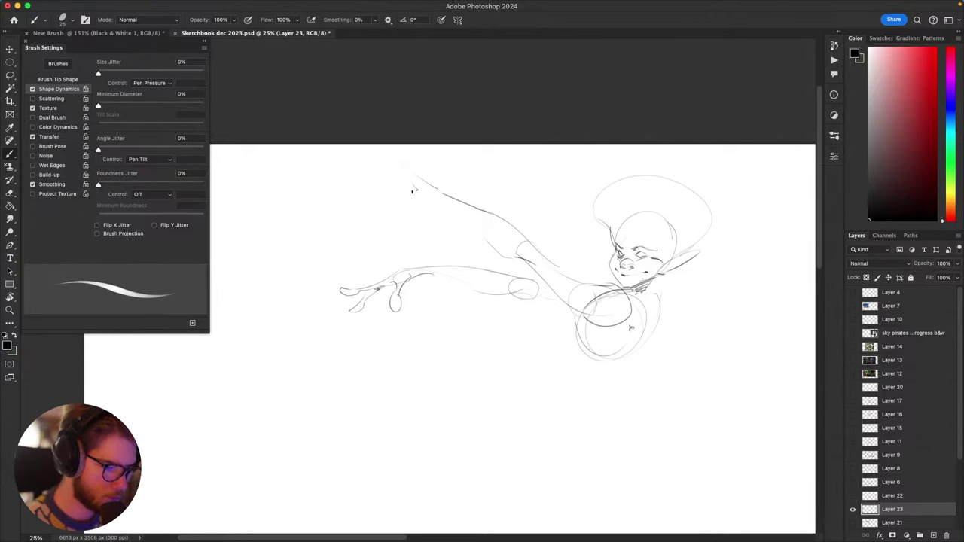
mouse_move(366, 269)
left_mouse_down()
mouse_move(357, 269)
mouse_move(475, 346)
mouse_move(465, 318)
left_mouse_up()
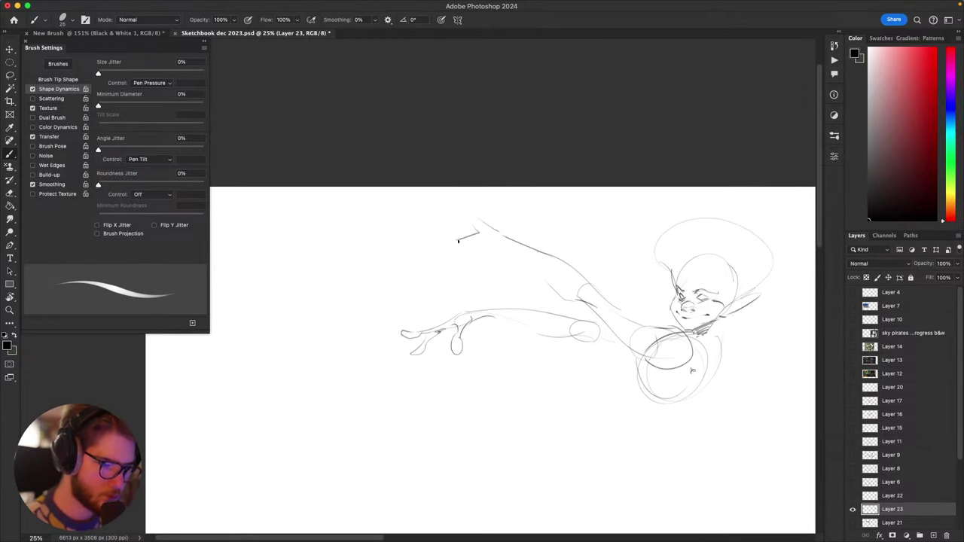
left_click_drag(456, 239, 453, 273)
key("ctrl+z")
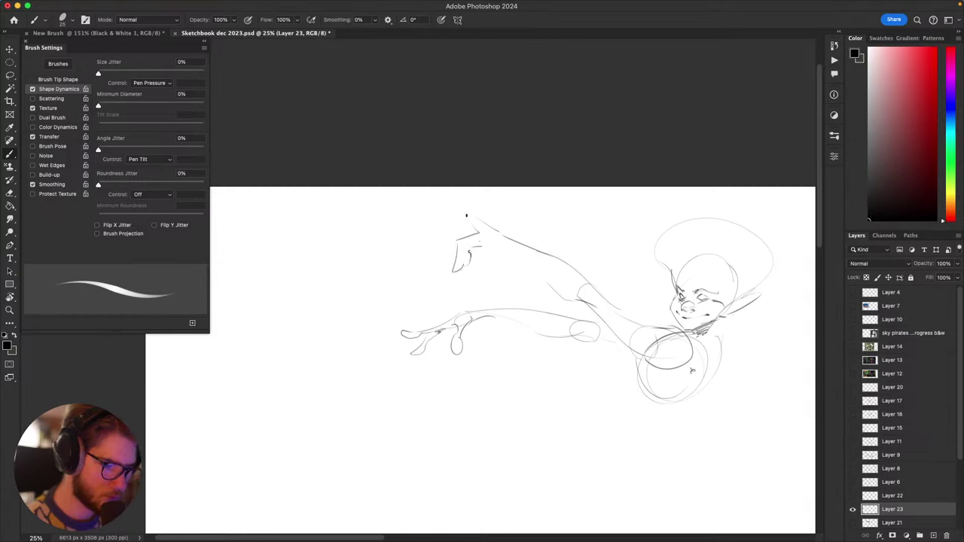
left_click_drag(454, 216, 459, 217)
left_click_drag(502, 249, 531, 230)
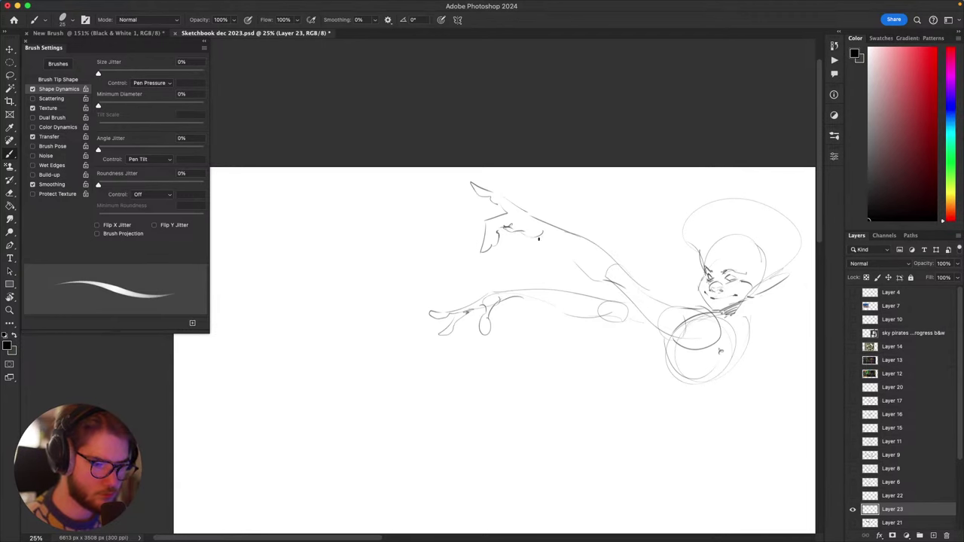
Step: Erase the stray lines inside the raised hand's palm and add another curled finger beside the bent one
mouse_move(628, 336)
left_mouse_down()
mouse_move(642, 339)
mouse_move(601, 285)
left_mouse_up()
key("e")
left_click_drag(478, 176, 491, 173)
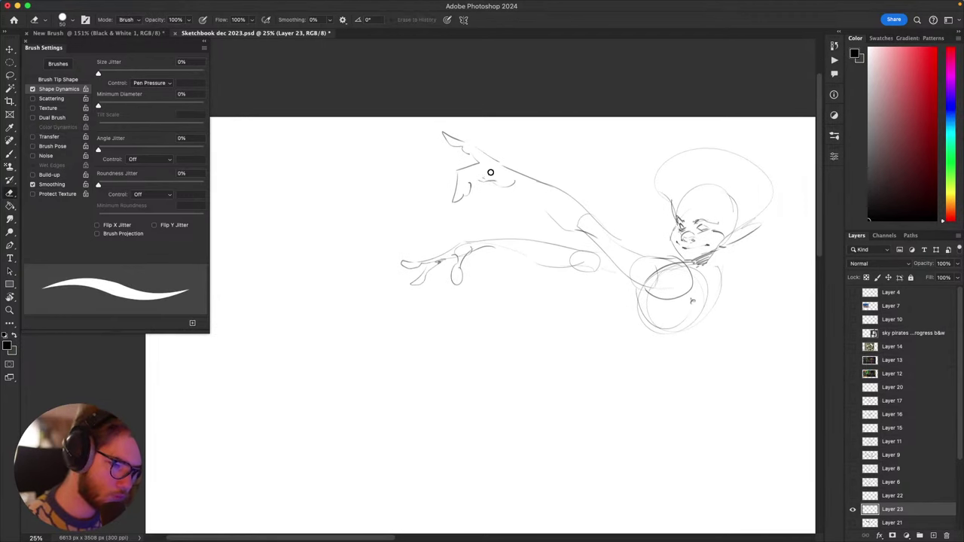
key("b")
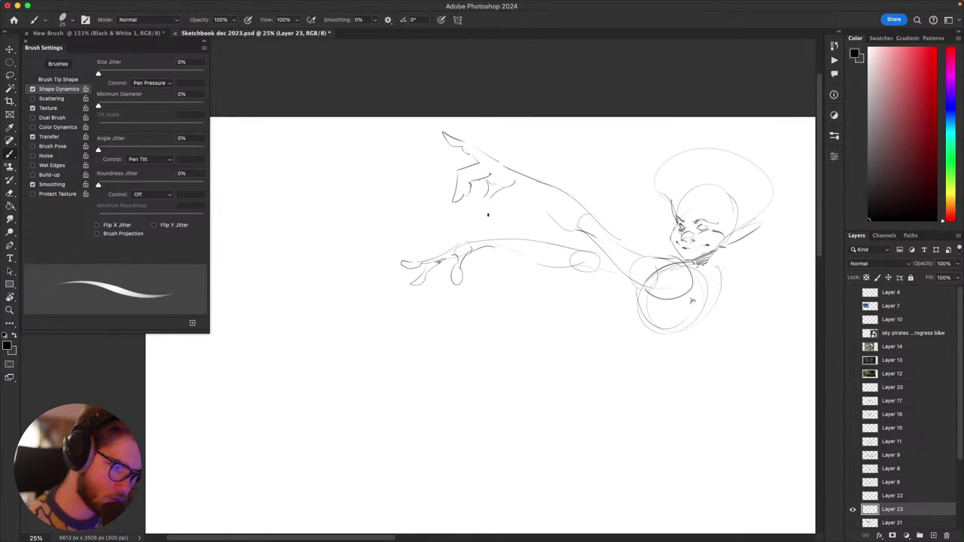
scroll(491, 210, "up", 1)
key("super+z")
key("super+z")
left_click_drag(511, 191, 486, 194)
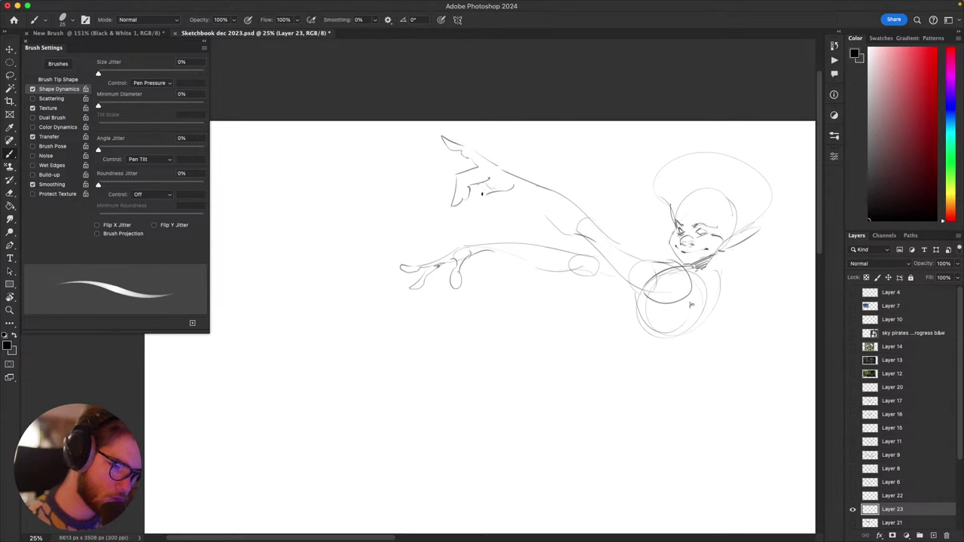
scroll(479, 193, "up", 2)
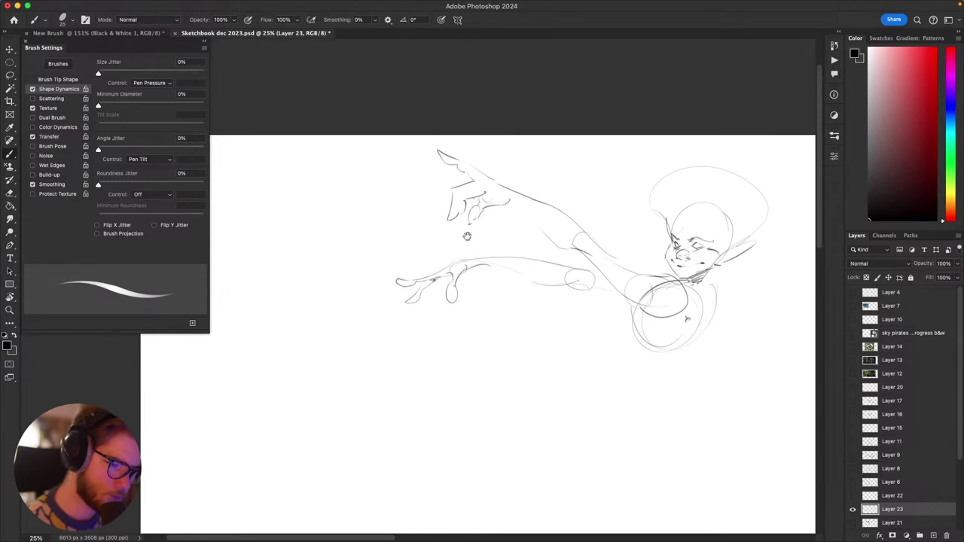
left_click_drag(467, 236, 431, 269)
mouse_move(567, 362)
left_mouse_down()
mouse_move(542, 327)
mouse_move(633, 372)
mouse_move(636, 362)
mouse_move(656, 388)
mouse_move(491, 448)
left_mouse_up()
key("r")
key("Escape")
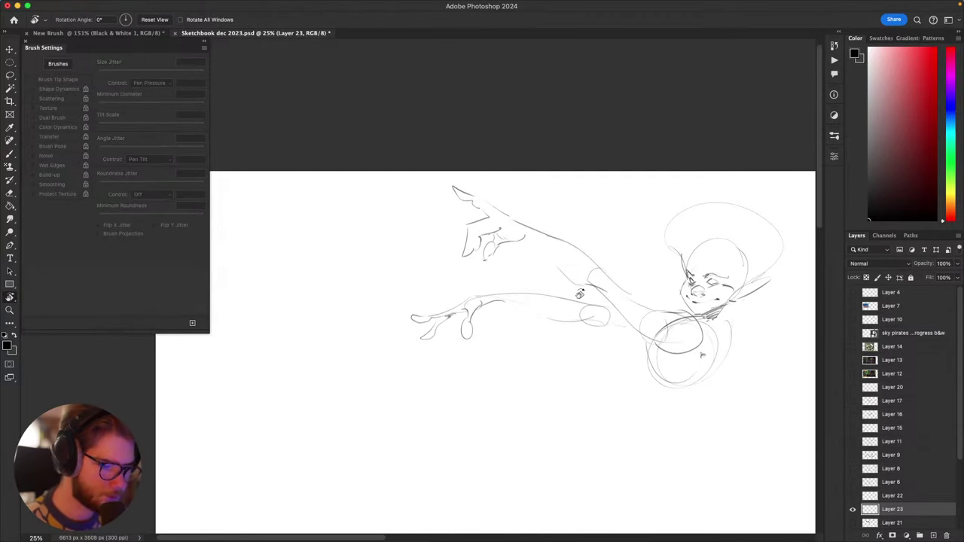
key("b")
scroll(521, 226, "left", 2)
scroll(521, 226, "up", 1)
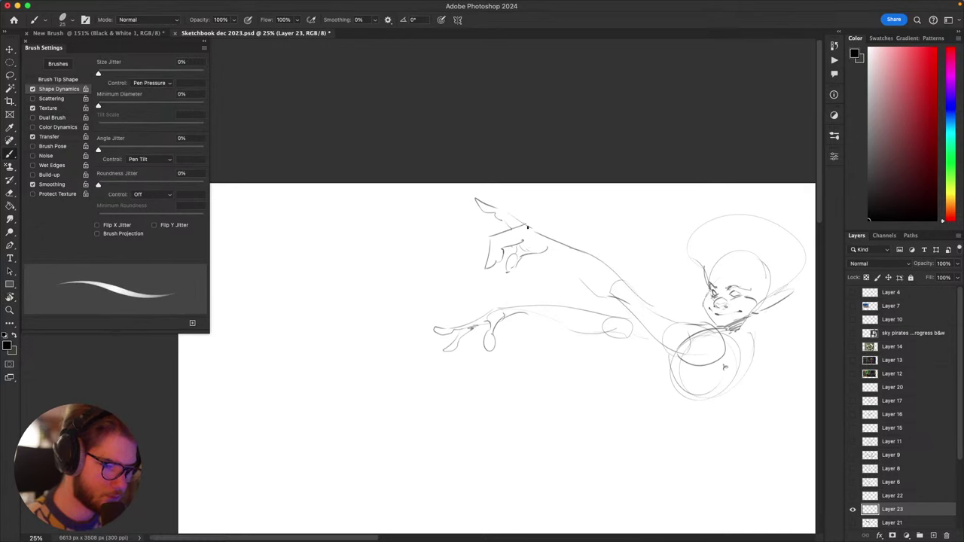
left_click_drag(579, 258, 595, 159)
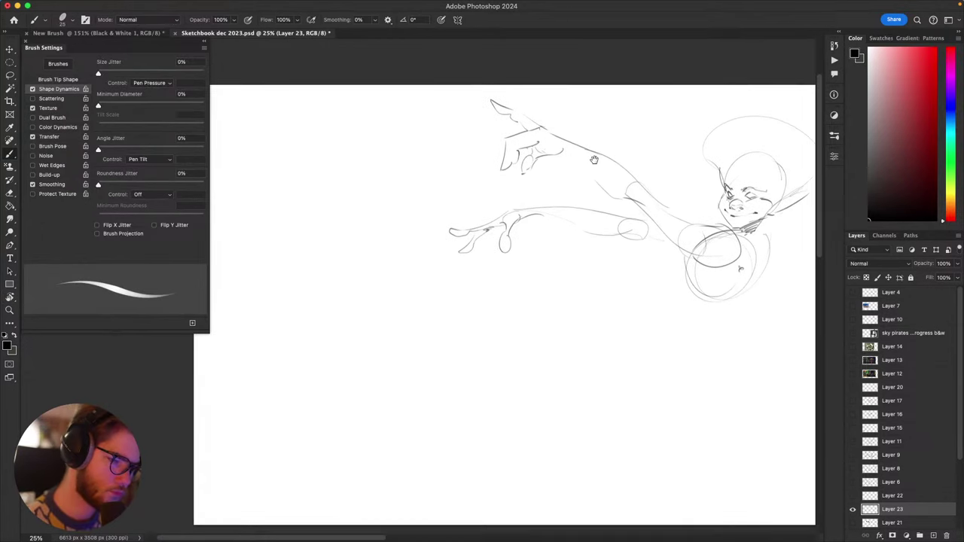
Step: Lasso the arms and torso, scale them down to about 71%, rotate them counterclockwise and reposition them under the head
mouse_move(736, 298)
left_mouse_down()
mouse_move(681, 323)
mouse_move(613, 246)
mouse_move(599, 341)
mouse_move(691, 327)
mouse_move(603, 378)
left_mouse_up()
key("l")
mouse_move(639, 325)
left_mouse_down()
mouse_move(432, 403)
mouse_move(245, 254)
mouse_move(421, 171)
mouse_move(566, 277)
mouse_move(655, 301)
left_mouse_up()
key("ctrl+t")
left_click_drag(452, 126, 465, 188)
key("Escape")
key("super+t")
left_click_drag(452, 140, 452, 216)
left_click_drag(541, 336, 550, 310)
left_click_drag(676, 343, 680, 325)
left_click_drag(562, 328, 596, 327)
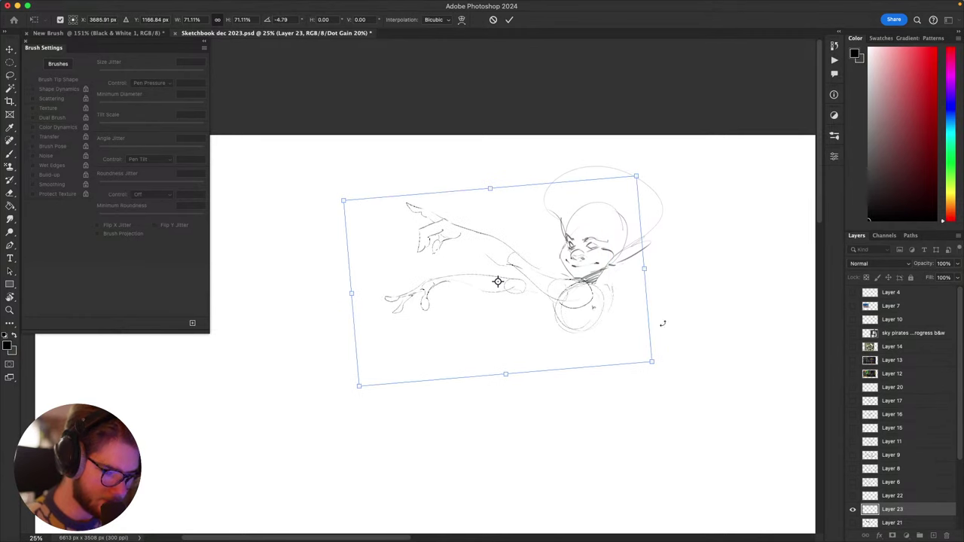
left_click_drag(663, 323, 668, 262)
left_click_drag(605, 290, 609, 313)
mouse_move(679, 320)
left_mouse_down()
mouse_move(678, 339)
mouse_move(629, 309)
mouse_move(618, 329)
left_mouse_up()
key("Return")
Step: Lasso the lower hand, enlarge it to about 159% and realign it with the forearm
left_click_drag(497, 324, 527, 315)
mouse_move(484, 364)
left_mouse_down()
mouse_move(452, 310)
mouse_move(426, 395)
mouse_move(337, 470)
left_mouse_up()
key("super+t")
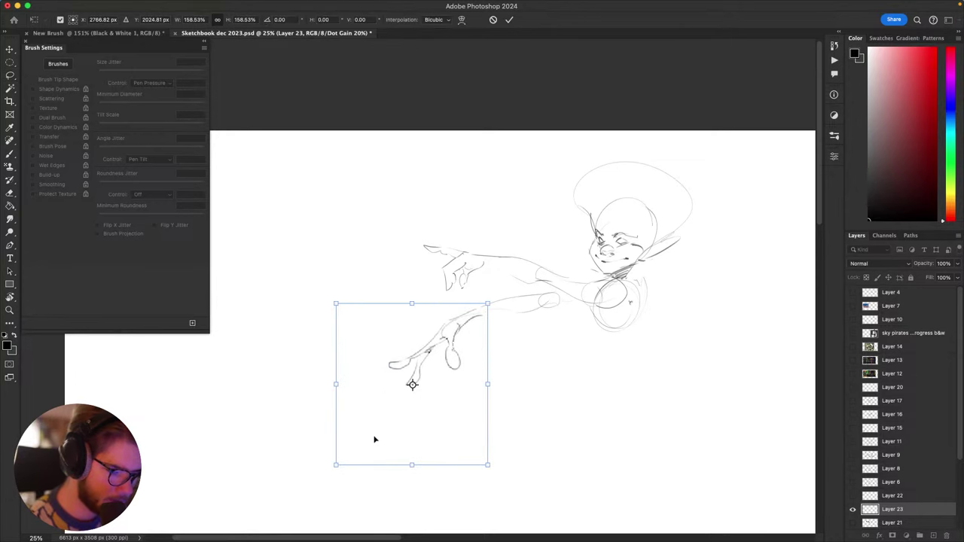
left_click_drag(428, 402, 440, 395)
key("Return")
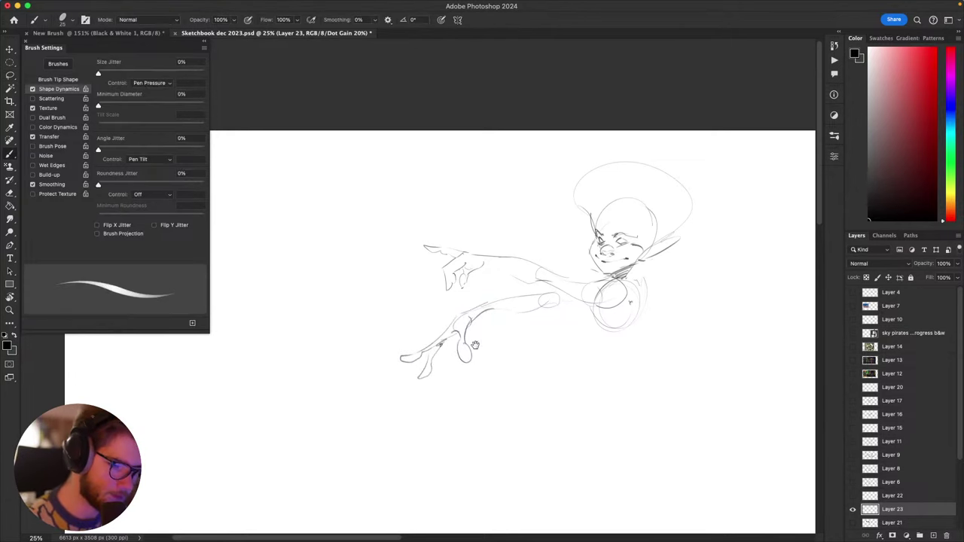
Step: Lasso the raised hand, enlarge it to about 128%, rotate it about 87° and place it at the wrist
left_click_drag(430, 343, 441, 385)
mouse_move(456, 256)
left_mouse_down()
mouse_move(414, 332)
mouse_move(353, 305)
left_mouse_up()
key("ctrl+t")
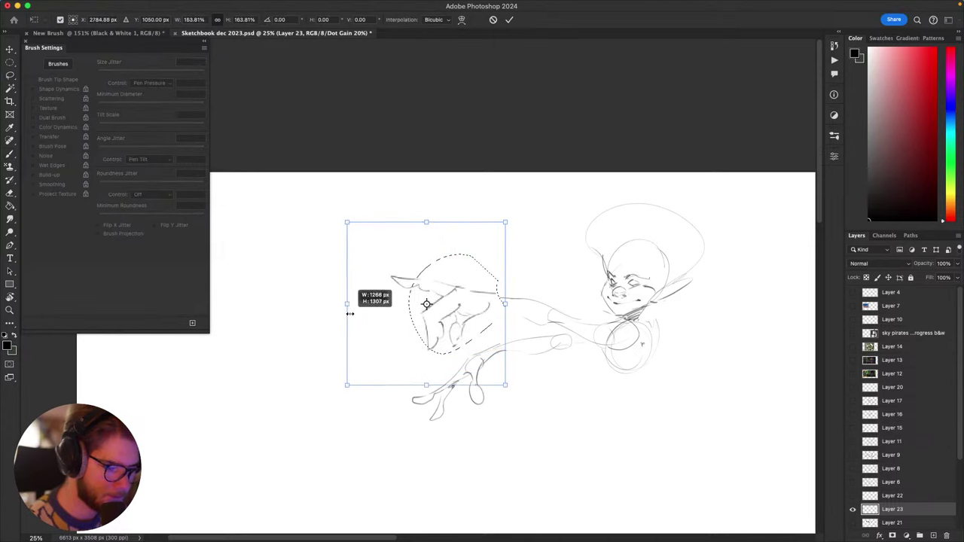
left_click_drag(553, 401, 435, 458)
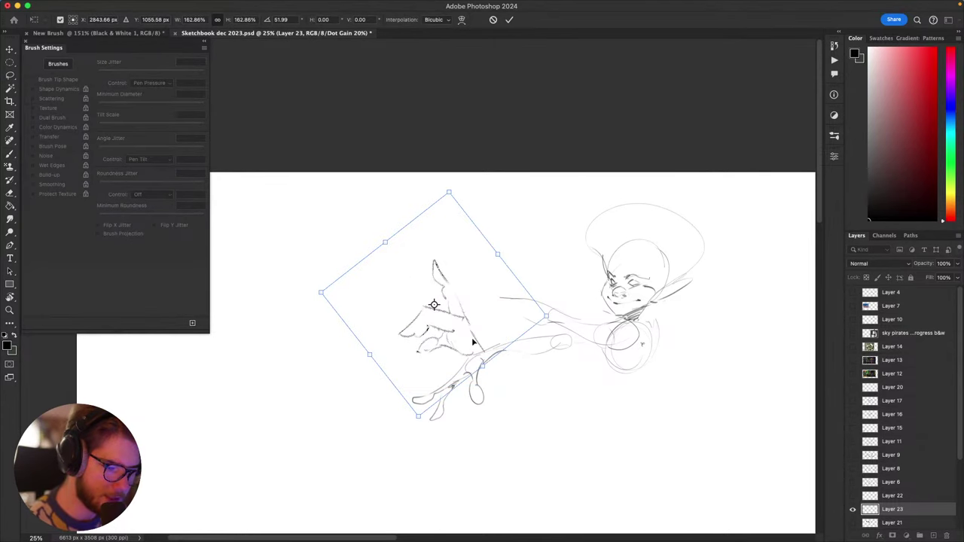
left_click_drag(498, 326, 519, 294)
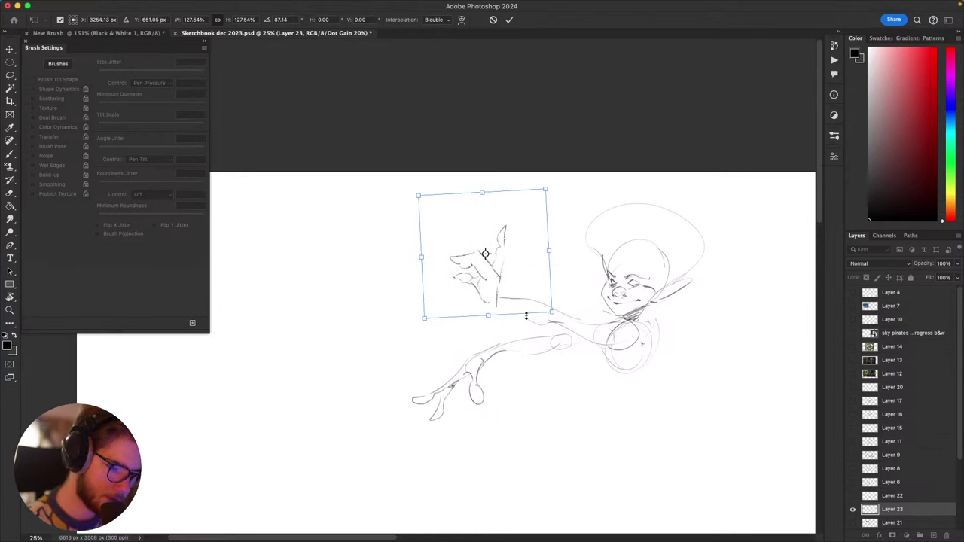
key("Return")
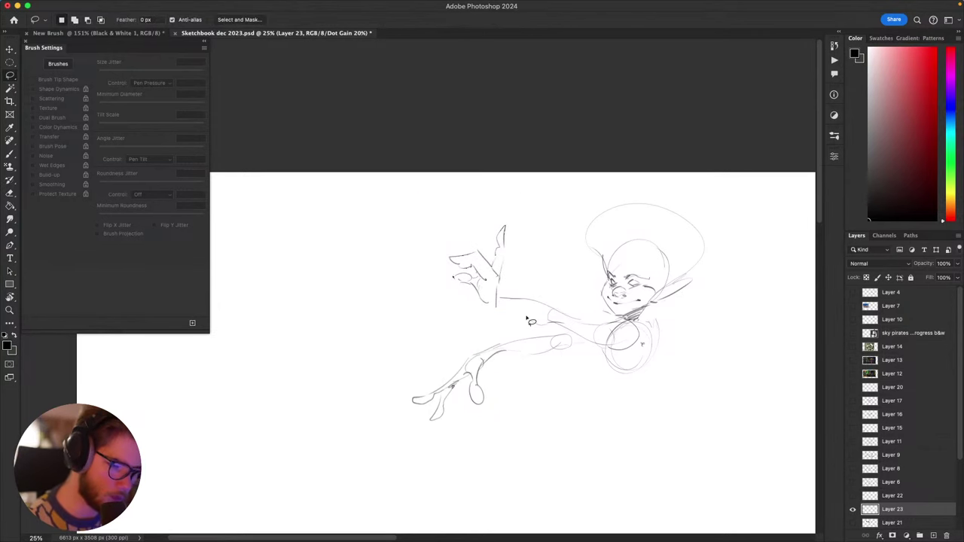
Step: Delete the raised hand's upright pointing finger and redraw it as a finger curving back toward the head
key("b")
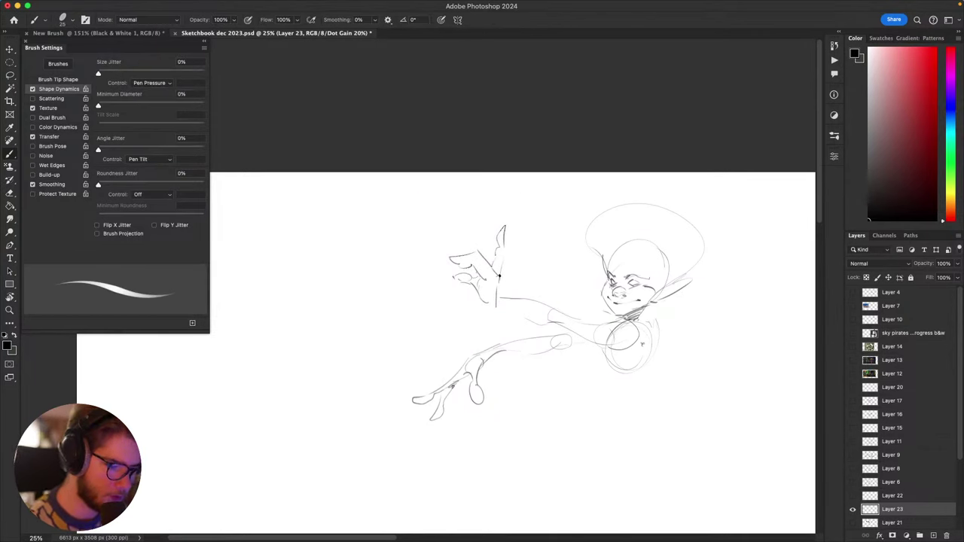
key("l")
left_click_drag(498, 257, 501, 280)
key("b")
key("Delete")
key("super+d")
key("e")
key("b")
left_click_drag(498, 277, 512, 234)
key("super+z")
key("ctrl+z")
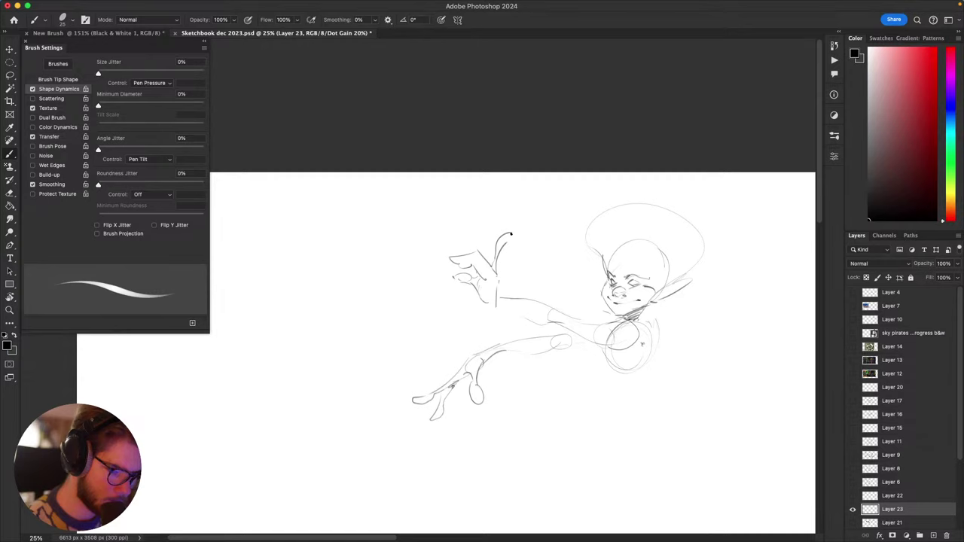
Step: Clean up stray strokes in the raised hand and define the bent fingers with bolder lines
mouse_move(543, 284)
left_mouse_down()
mouse_move(562, 231)
mouse_move(586, 329)
mouse_move(556, 263)
mouse_move(572, 316)
mouse_move(565, 288)
mouse_move(551, 292)
mouse_move(565, 284)
mouse_move(572, 299)
mouse_move(545, 284)
left_mouse_up()
key("l")
key("Delete")
key("super+d")
key("b")
key("e")
key("b")
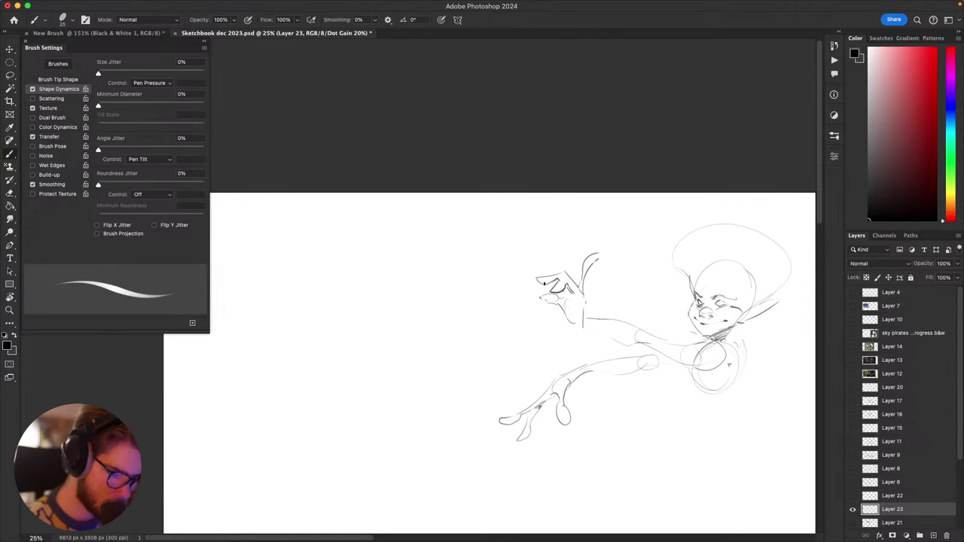
Step: Refine the raised hand's palm and redraw the line running down its back to the wrist
mouse_move(608, 322)
left_mouse_down()
mouse_move(657, 235)
mouse_move(567, 206)
mouse_move(574, 265)
mouse_move(550, 279)
mouse_move(530, 267)
left_mouse_up()
left_click_drag(622, 293, 548, 251)
mouse_move(693, 255)
left_mouse_down()
mouse_move(659, 245)
mouse_move(682, 220)
mouse_move(643, 275)
left_mouse_up()
key("e")
key("b")
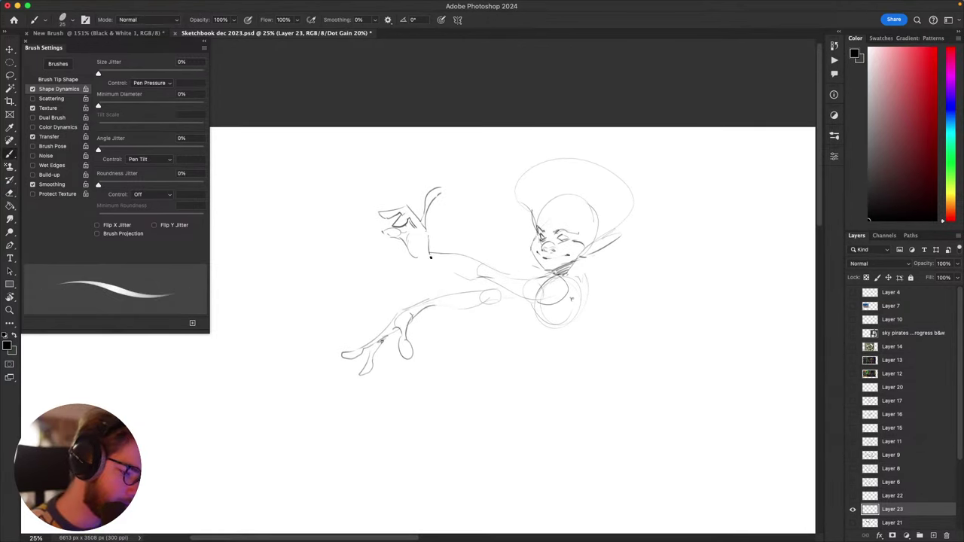
key("super+z")
left_click_drag(428, 231, 427, 254)
key("super+z")
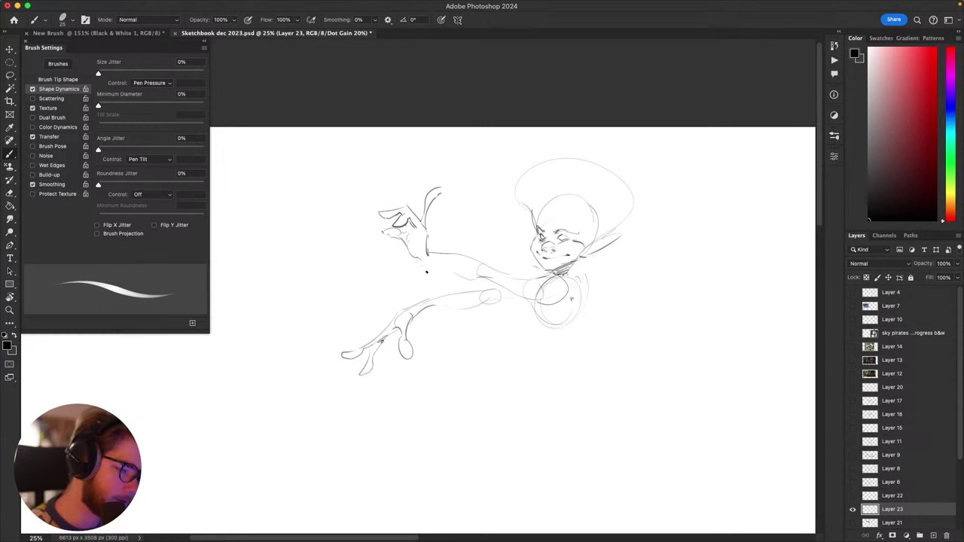
Step: Join the raised hand to its forearm with bolder wrist lines, working on a rotated canvas
key("r")
mouse_move(621, 382)
left_mouse_down()
mouse_move(674, 250)
mouse_move(667, 237)
left_mouse_up()
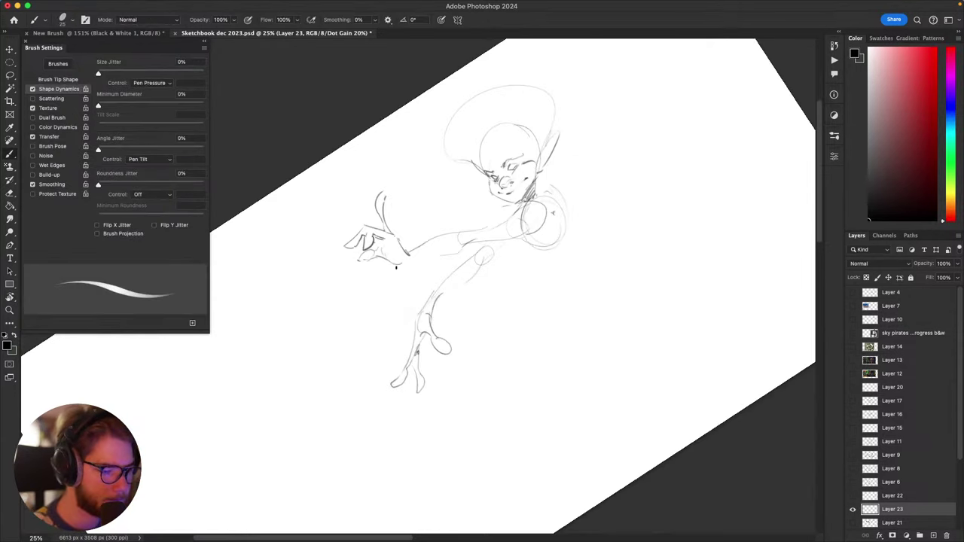
left_click_drag(401, 264, 432, 257)
key("Escape")
Step: Draw the lower arm's underside from the elbow to the chest, redoing strokes around the shoulder
mouse_move(622, 353)
left_mouse_down()
mouse_move(678, 353)
mouse_move(682, 252)
mouse_move(563, 355)
mouse_move(572, 307)
left_mouse_up()
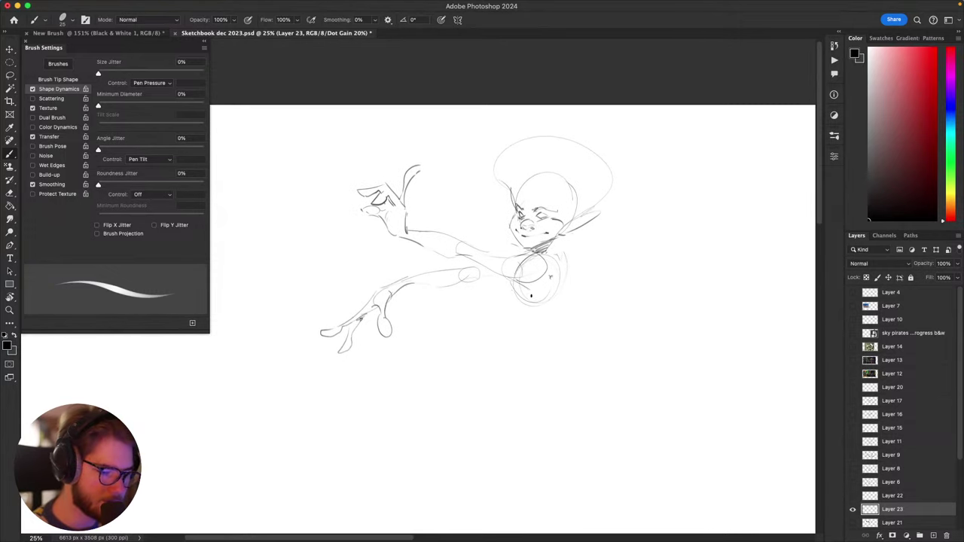
key("super+z")
mouse_move(544, 261)
left_mouse_down()
mouse_move(553, 276)
mouse_move(547, 264)
mouse_move(585, 221)
left_mouse_up()
key("super+z")
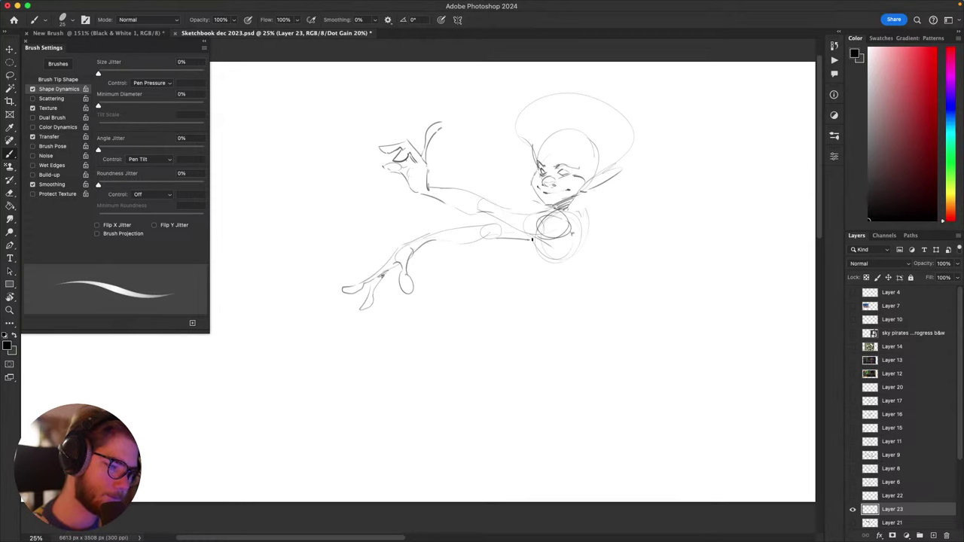
Step: Sketch the figure's back line curving from the shoulder down to the waist, redoing the stroke until it flows
mouse_move(569, 273)
left_mouse_down()
mouse_move(651, 282)
mouse_move(554, 261)
mouse_move(532, 324)
left_mouse_up()
key("super+z")
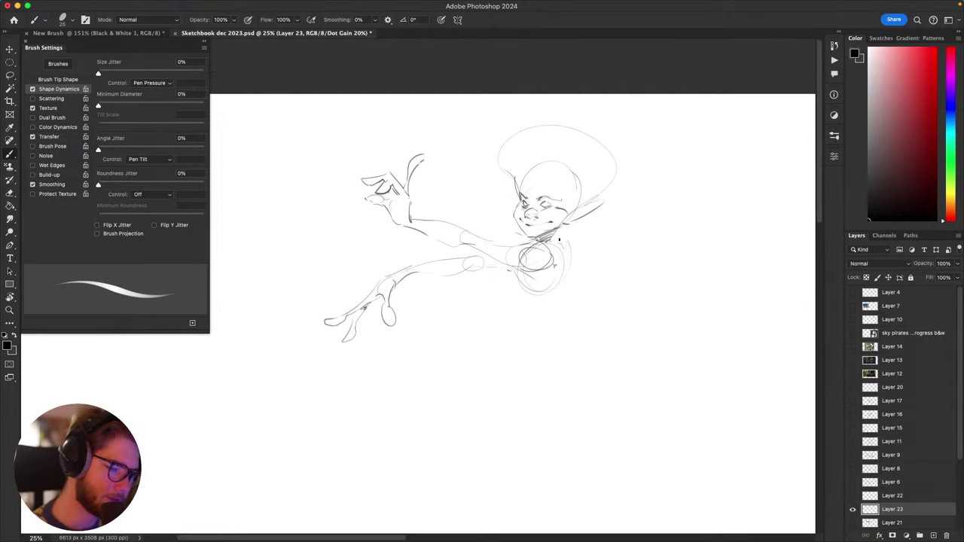
left_click_drag(554, 243, 557, 300)
key("super+z")
left_click_drag(568, 224, 540, 300)
key("super+z")
key("super+z")
key("super+z")
key("super+z")
key("super+z")
mouse_move(561, 256)
left_mouse_down()
mouse_move(511, 319)
mouse_move(513, 309)
mouse_move(479, 332)
mouse_move(499, 315)
left_mouse_up()
key("super+z")
key("super+z")
key("ctrl+z")
key("ctrl+z")
Step: Draw the front of the torso and a pointed waistline joining the end of the back line
mouse_move(505, 309)
left_mouse_down()
mouse_move(477, 330)
mouse_move(464, 294)
mouse_move(454, 299)
left_mouse_up()
key("super+z")
key("super+z")
key("super+z")
key("super+z")
key("super+z")
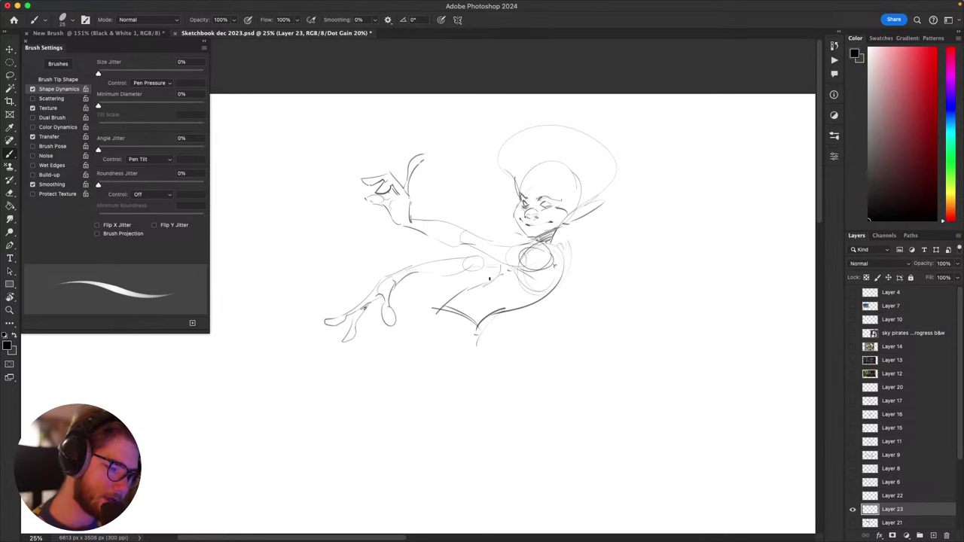
Step: Refine the chest line below the lower arm and try a hip stroke beside the waist
scroll(527, 262, "up", 1)
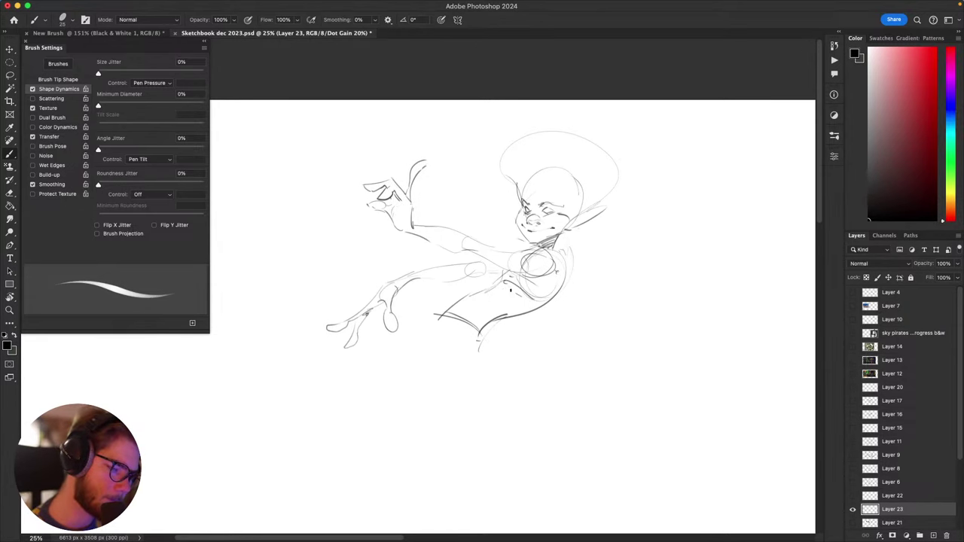
mouse_move(525, 305)
left_mouse_down()
mouse_move(498, 288)
mouse_move(552, 301)
left_mouse_up()
key("super+z")
key("super+z")
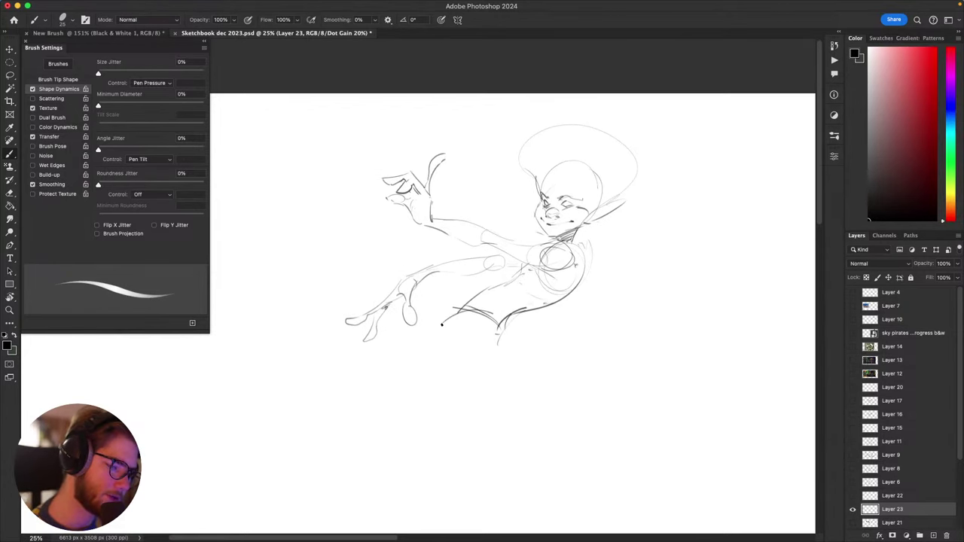
left_click_drag(459, 360, 452, 366)
mouse_move(597, 356)
left_mouse_down()
mouse_move(645, 361)
mouse_move(688, 278)
left_mouse_up()
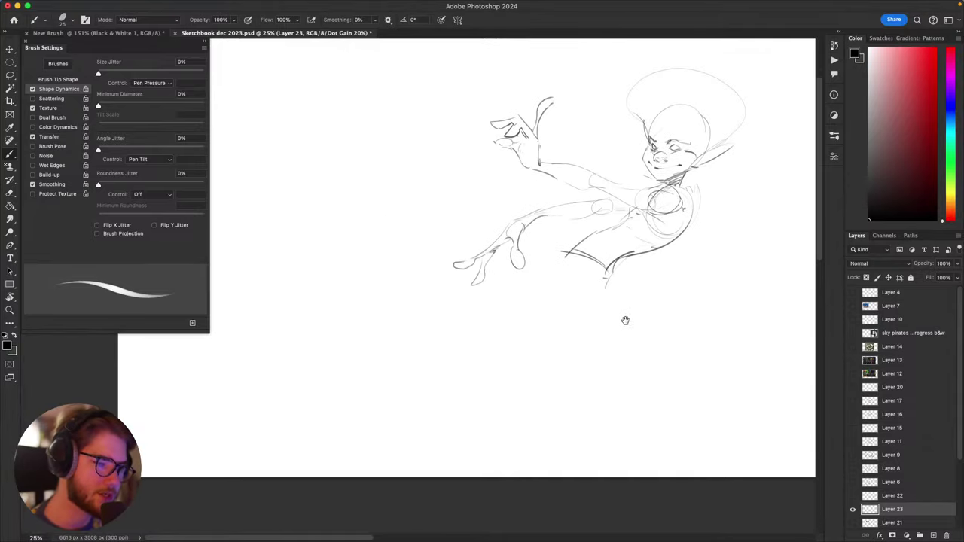
left_click_drag(625, 321, 632, 406)
Step: Remove the raised hand's lower finger and palm lines and redraw them with short strokes
key("l")
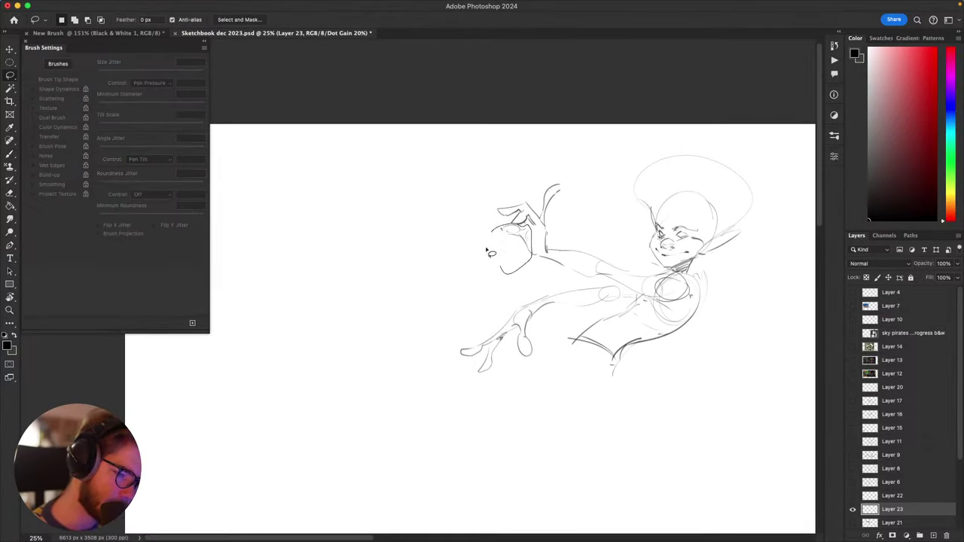
key("b")
scroll(532, 221, "up", 1)
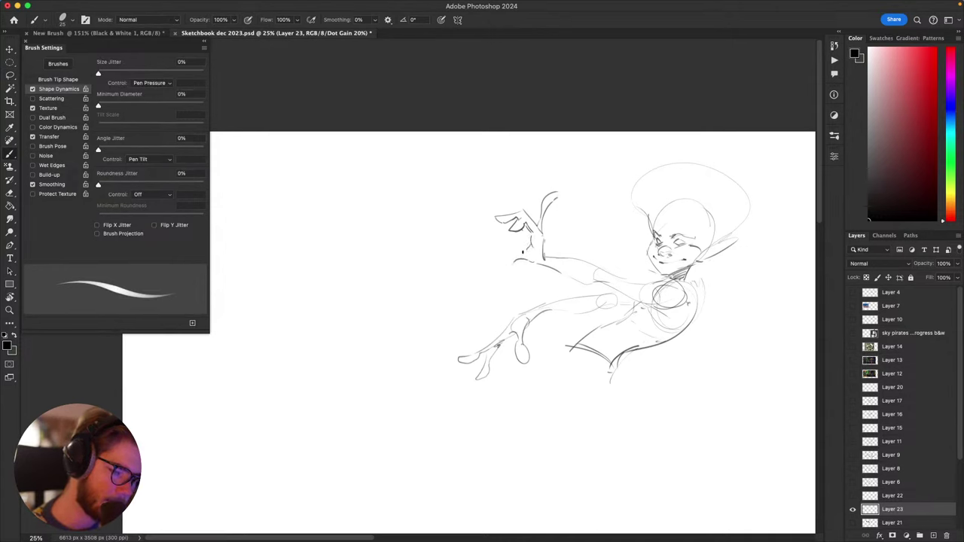
key("super+z")
mouse_move(497, 279)
left_mouse_down()
mouse_move(527, 265)
mouse_move(501, 274)
mouse_move(515, 260)
left_mouse_up()
key("super+z")
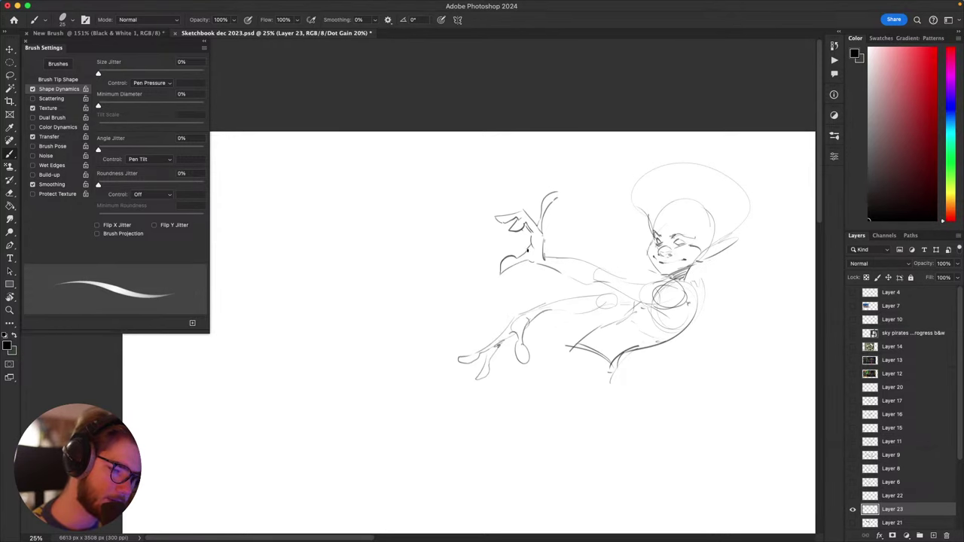
mouse_move(554, 294)
left_mouse_down()
mouse_move(530, 281)
mouse_move(515, 291)
left_mouse_up()
Step: Touch up the underside of the raised hand with short strokes leading to the wrist
mouse_move(648, 364)
left_mouse_down()
mouse_move(685, 296)
mouse_move(587, 327)
mouse_move(581, 392)
mouse_move(642, 321)
mouse_move(640, 397)
left_mouse_up()
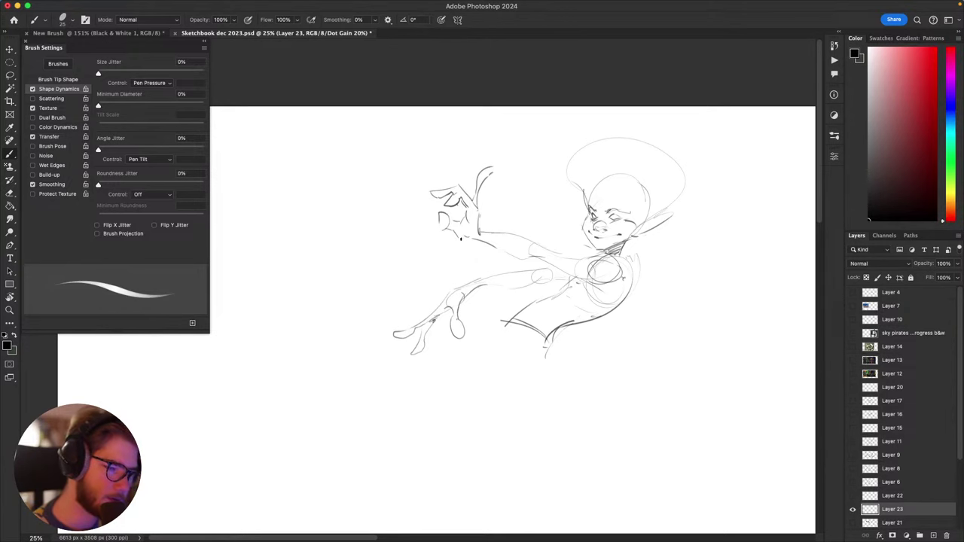
left_click_drag(452, 231, 394, 299)
mouse_move(618, 366)
left_mouse_down()
mouse_move(661, 370)
mouse_move(710, 254)
mouse_move(637, 199)
mouse_move(584, 348)
left_mouse_up()
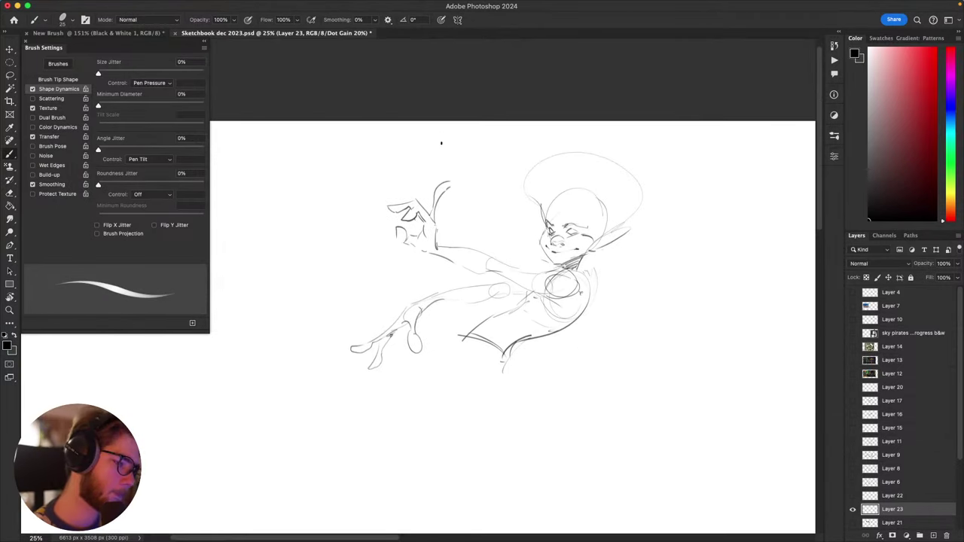
left_click_drag(422, 236, 246, 384)
key("ctrl+z")
mouse_move(670, 404)
left_mouse_down()
mouse_move(717, 226)
mouse_move(607, 239)
mouse_move(599, 375)
mouse_move(677, 386)
left_mouse_up()
Step: Delete the torso sketch and draw a new curved underside line sweeping out below the shoulder
key("l")
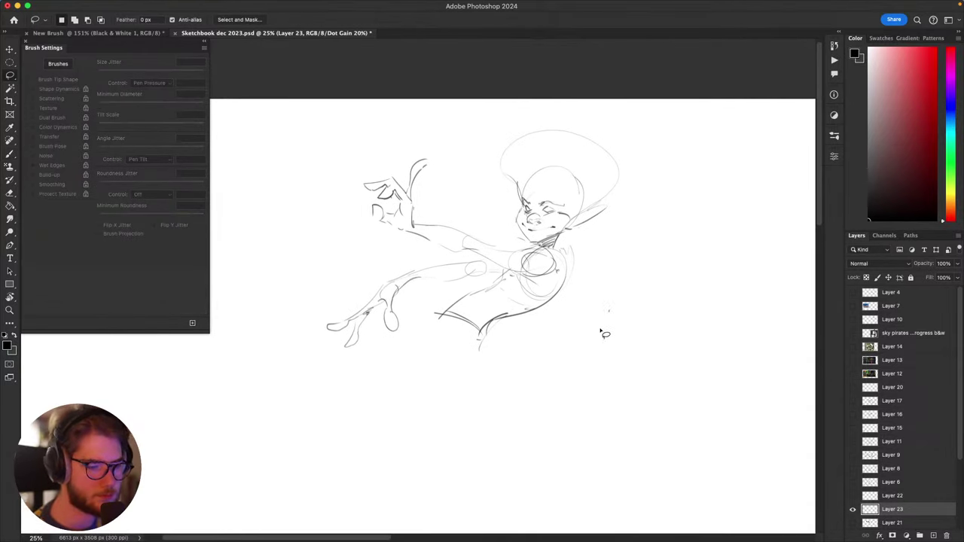
mouse_move(609, 309)
left_mouse_down()
mouse_move(419, 335)
mouse_move(573, 249)
mouse_move(638, 271)
left_mouse_up()
key("Delete")
key("super+d")
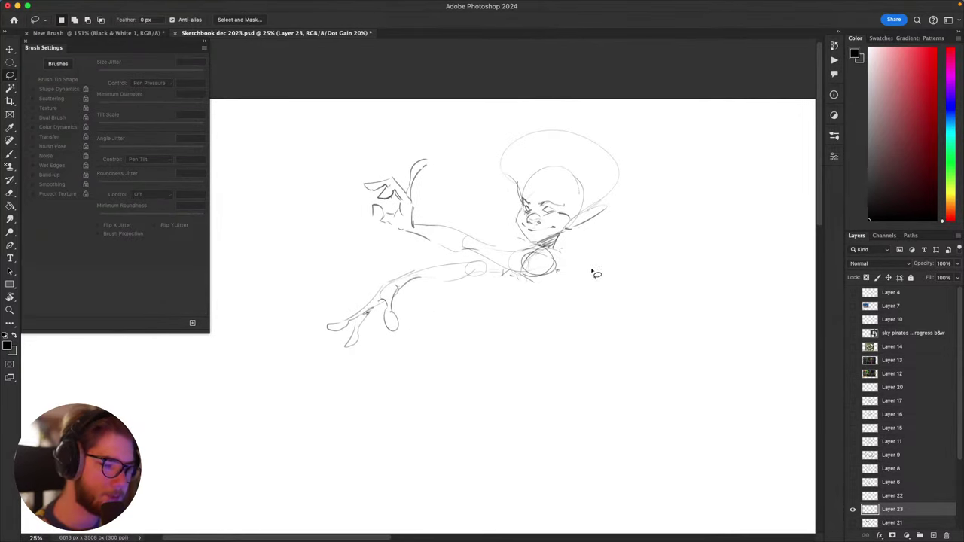
key("b")
mouse_move(512, 284)
left_mouse_down()
mouse_move(565, 309)
mouse_move(601, 293)
mouse_move(600, 305)
left_mouse_up()
key("super+z")
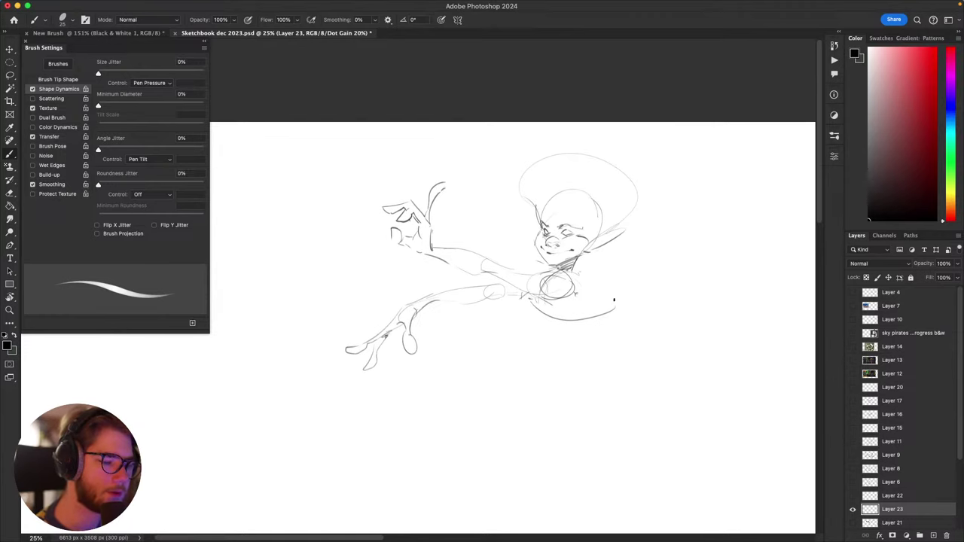
Step: Delete the head with its hair outline and sketch a smaller head outline above the upper arm
key("l")
mouse_move(651, 230)
left_mouse_down()
mouse_move(592, 283)
mouse_move(527, 275)
mouse_move(680, 168)
mouse_move(663, 143)
left_mouse_up()
key("Delete")
key("b")
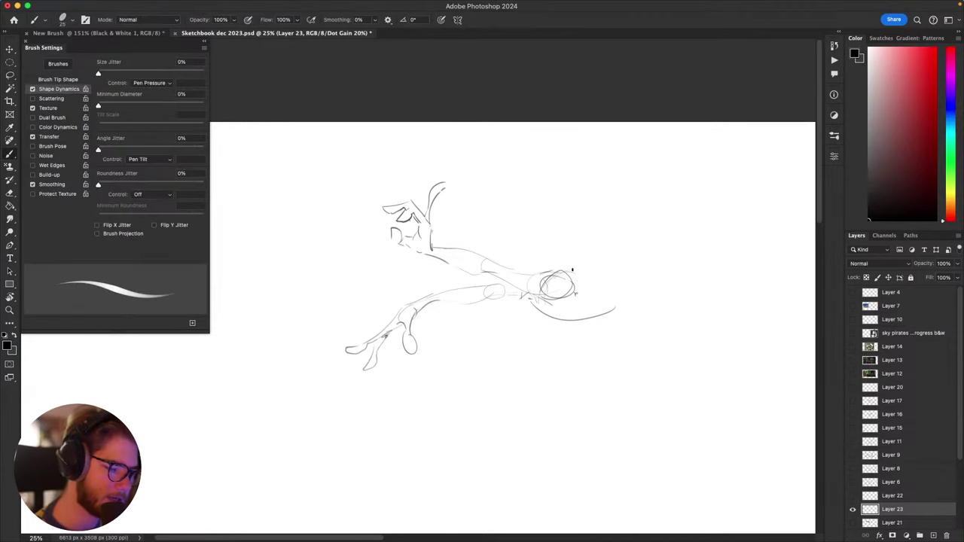
key("super+z")
mouse_move(529, 222)
left_mouse_down()
mouse_move(556, 227)
mouse_move(538, 270)
left_mouse_up()
left_click_drag(543, 226, 551, 262)
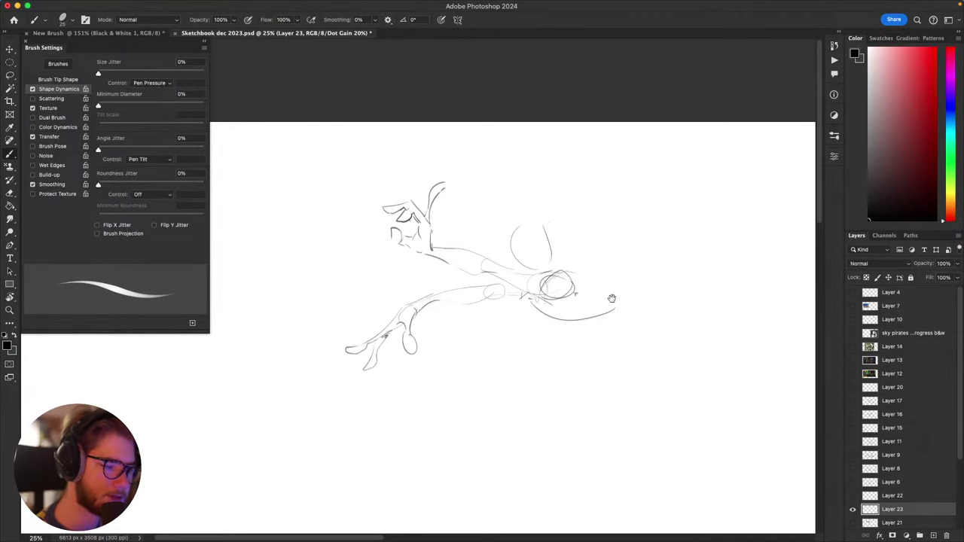
Step: Draw the torso's upper edge from the shoulder so it tapers to meet the curved underside line
mouse_move(612, 298)
left_mouse_down()
mouse_move(636, 242)
mouse_move(658, 244)
left_mouse_up()
key("super+z")
key("super+z")
mouse_move(616, 223)
left_mouse_down()
mouse_move(648, 271)
mouse_move(646, 261)
left_mouse_up()
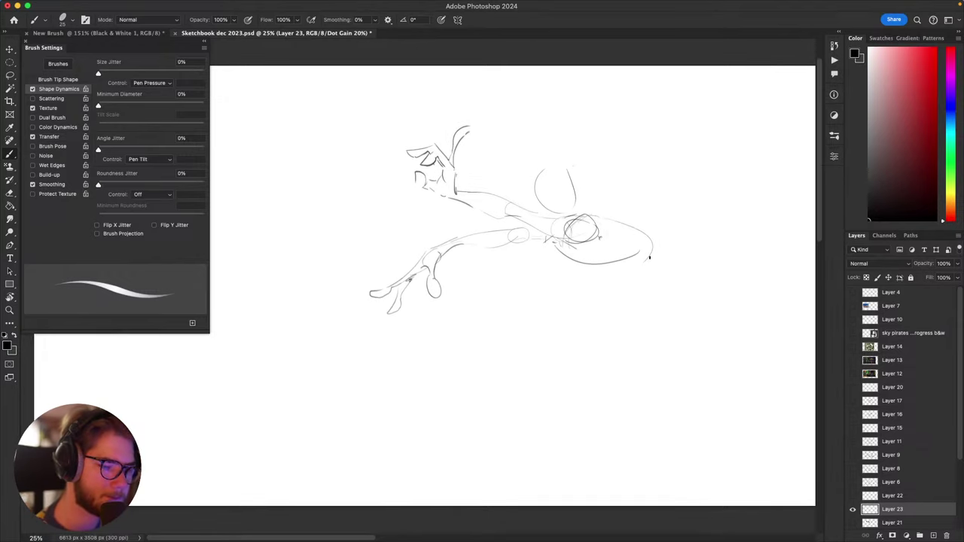
key("super+z")
mouse_move(605, 226)
left_mouse_down()
mouse_move(639, 250)
mouse_move(626, 269)
mouse_move(592, 275)
left_mouse_up()
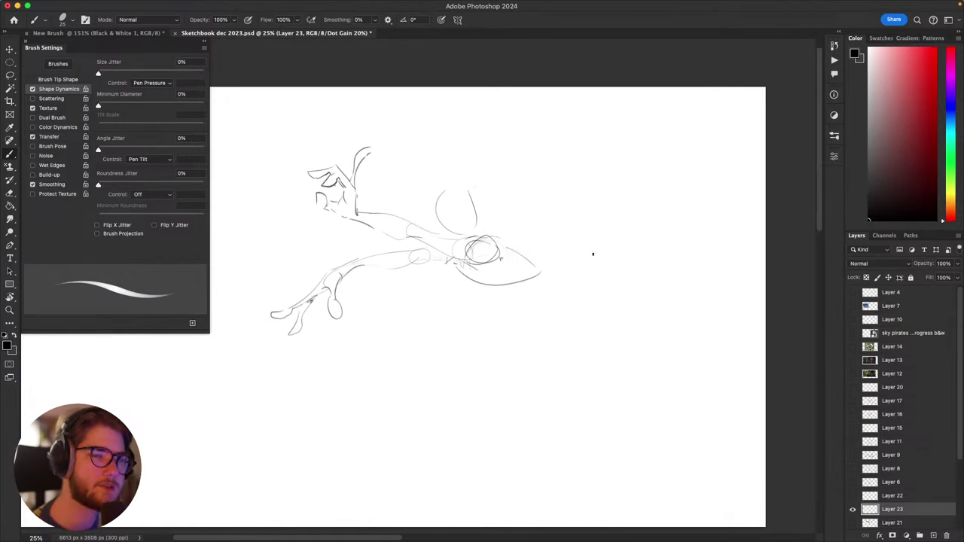
scroll(655, 264, "left", 1)
scroll(656, 264, "down", 1)
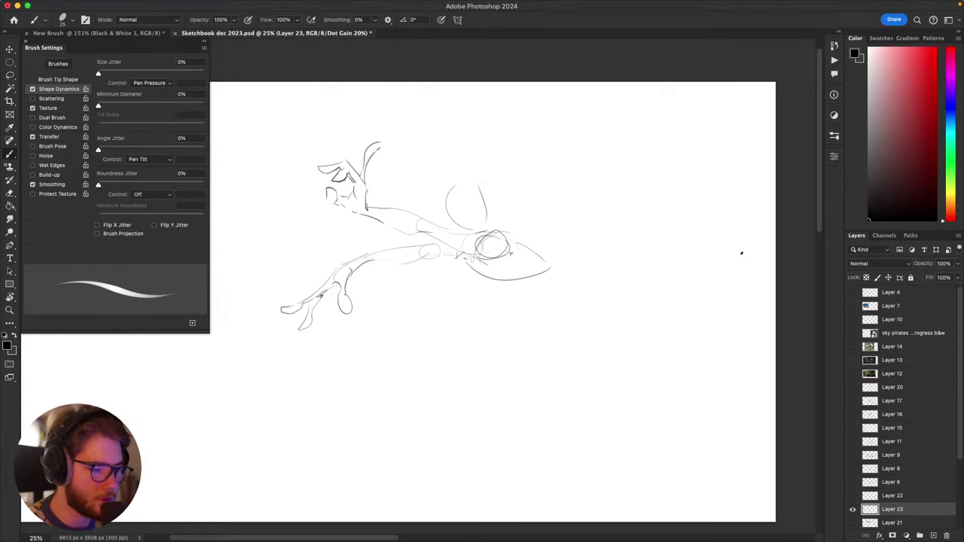
left_click_drag(564, 319, 613, 372)
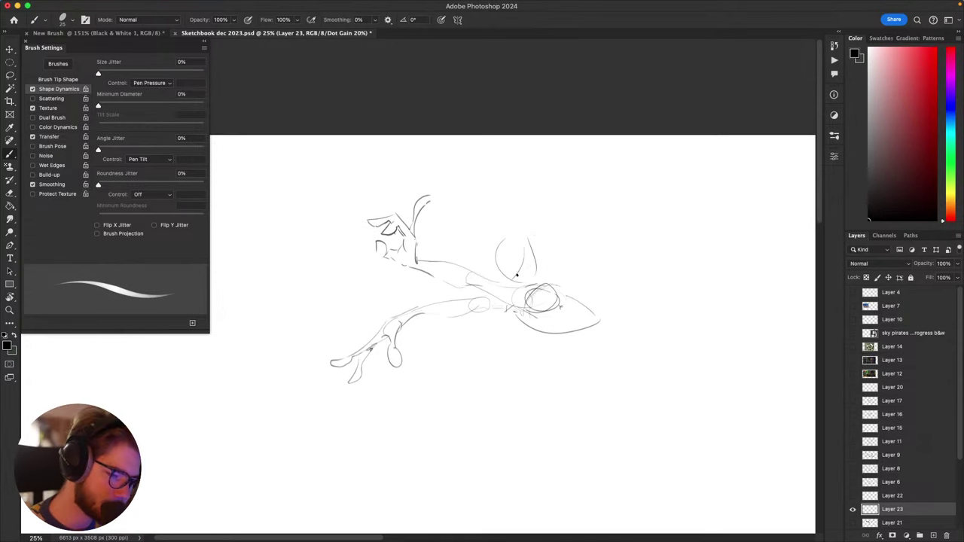
mouse_move(495, 255)
left_mouse_down()
mouse_move(509, 281)
mouse_move(500, 277)
mouse_move(518, 281)
mouse_move(498, 275)
mouse_move(512, 289)
left_mouse_up()
key("super+z")
key("super+z")
key("super+z")
key("super+z")
key("super+z")
key("super+z")
key("super+z")
key("super+z")
key("super+z")
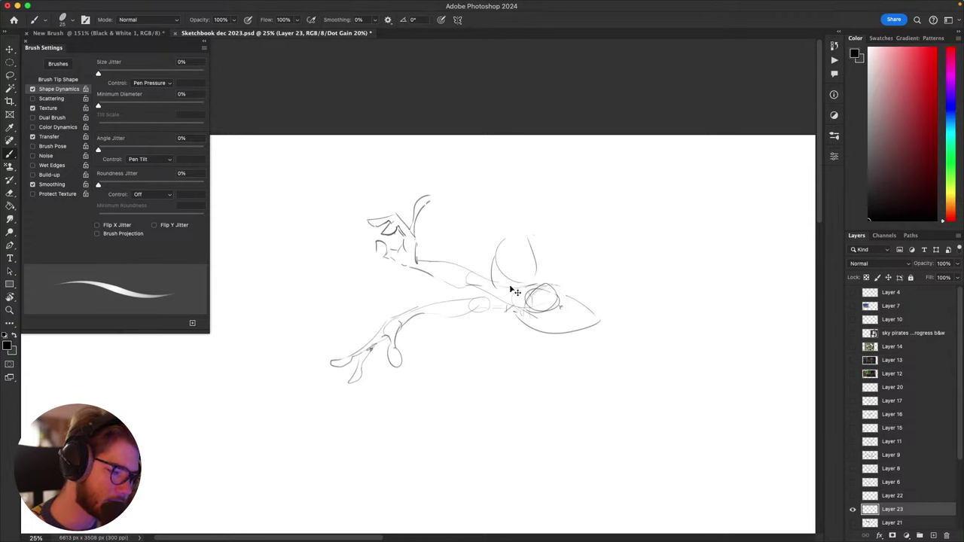
key("super+z")
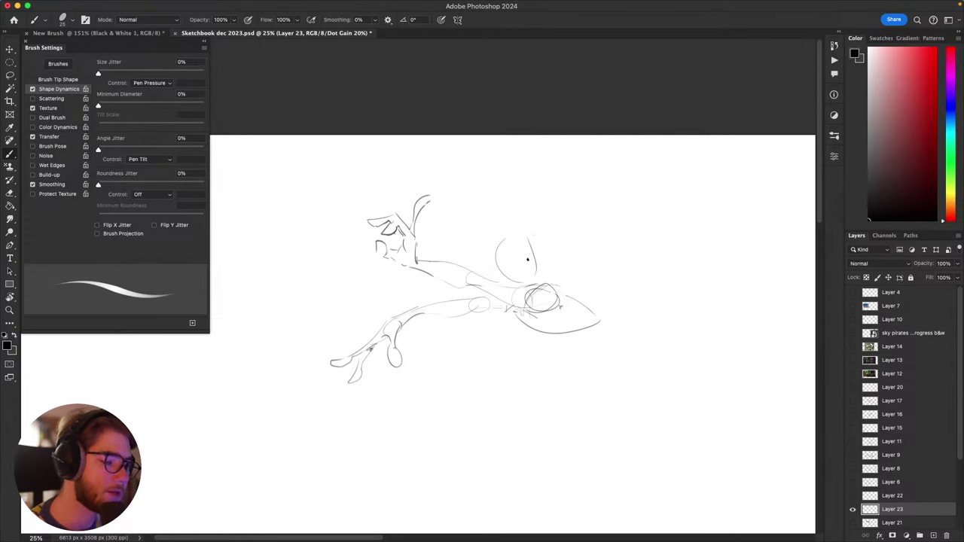
Step: Delete the overlapping shoulder circles, working on a rotated canvas
key("r")
left_click_drag(670, 310, 660, 212)
key("l")
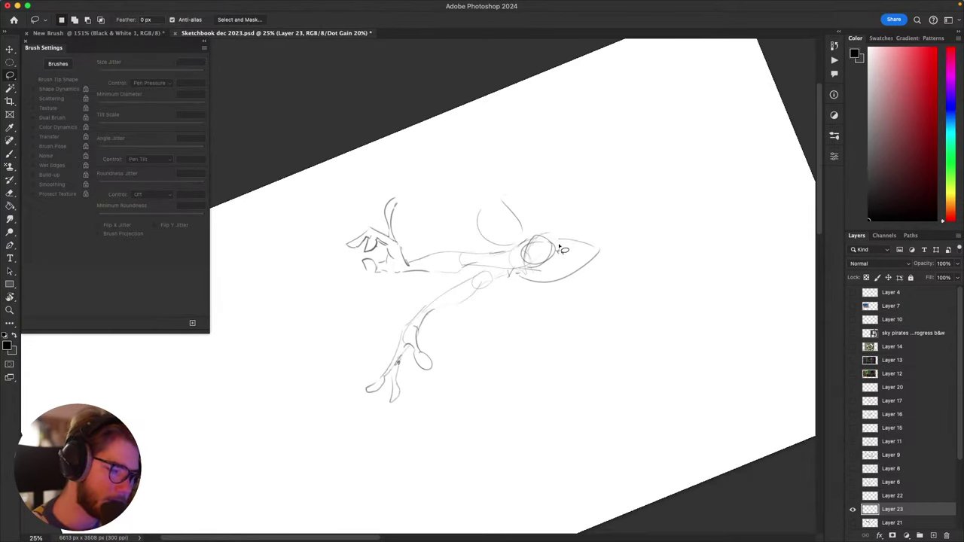
mouse_move(564, 250)
left_mouse_down()
mouse_move(523, 273)
mouse_move(575, 239)
left_mouse_up()
key("Delete")
key("super+d")
key("b")
Step: Redraw the top line of the shoulder from the upper arm toward the torso, then restore the canvas rotation
key("super+z")
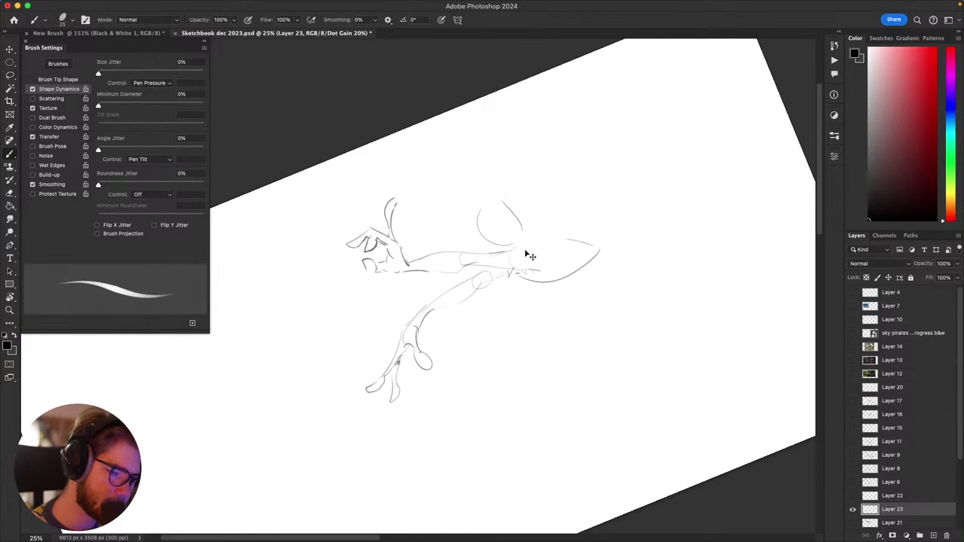
key("super+z")
left_click_drag(517, 250, 551, 234)
mouse_move(521, 251)
left_mouse_down()
mouse_move(541, 245)
mouse_move(533, 237)
mouse_move(544, 229)
mouse_move(553, 235)
left_mouse_up()
key("super+z")
key("super+z")
key("super+z")
key("super+z")
key("r")
left_click_drag(539, 181, 571, 233)
key("r")
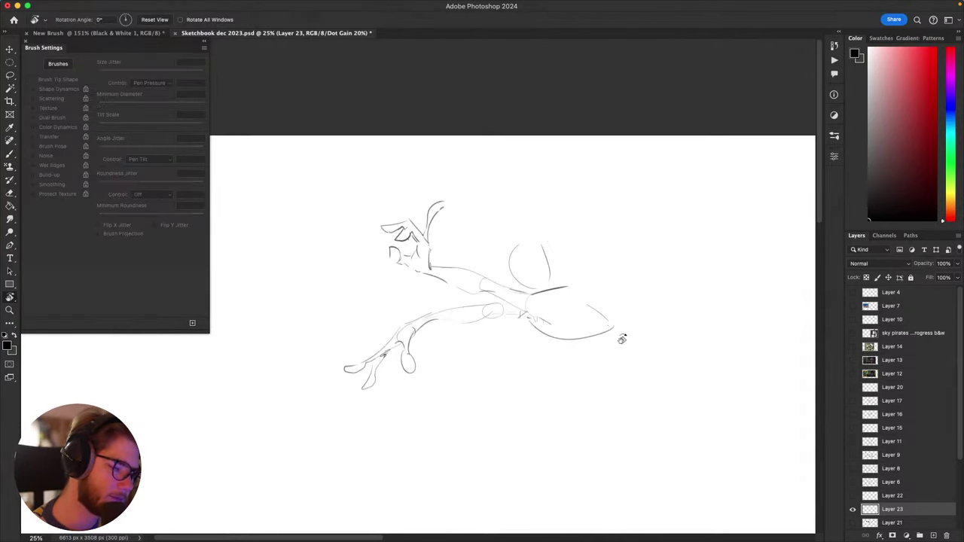
Step: Sketch a flat oval for the shoulder joint and continue the raised arm's top line over it
mouse_move(622, 338)
left_mouse_down()
mouse_move(560, 247)
mouse_move(537, 253)
mouse_move(556, 244)
mouse_move(562, 254)
mouse_move(538, 276)
mouse_move(540, 334)
left_mouse_up()
key("super+z")
key("super+z")
key("r")
key("space")
left_click_drag(622, 363, 649, 331)
Step: Delete the torso's lower curve beside the armpit and redraw the line under the lower arm's shoulder
key("l")
left_click_drag(577, 308, 575, 290)
key("BackSpace")
key("super+d")
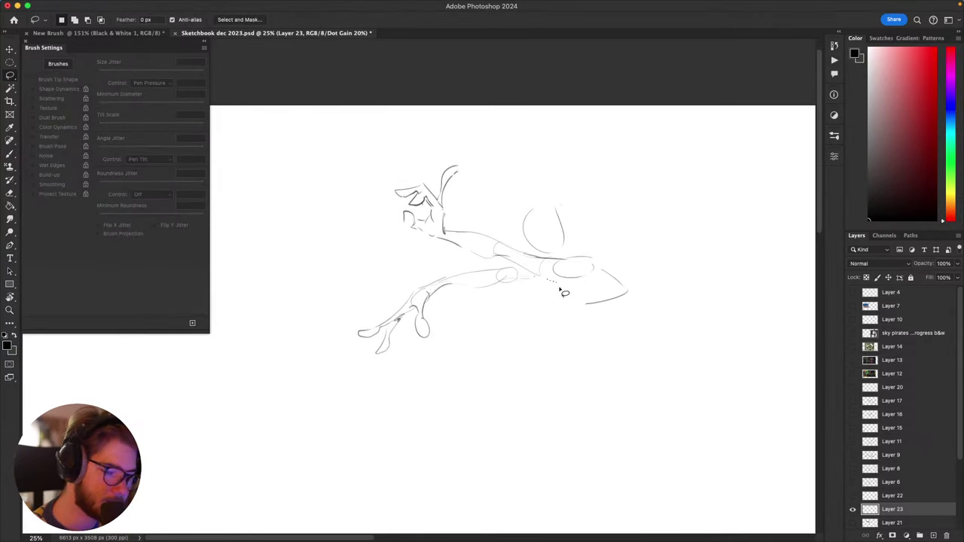
key("b")
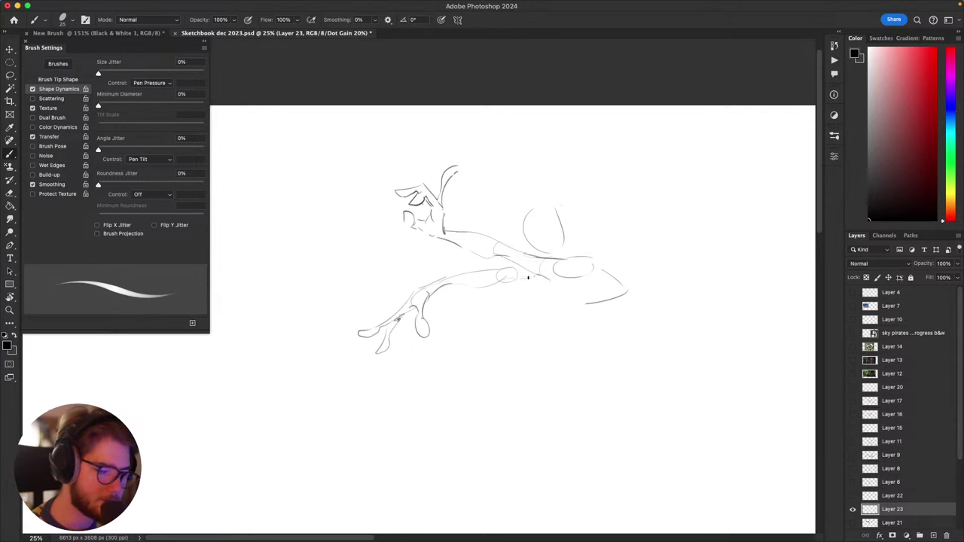
left_click_drag(530, 279, 547, 286)
key("super+z")
key("space")
mouse_move(531, 318)
left_mouse_down()
mouse_move(472, 368)
mouse_move(478, 335)
mouse_move(562, 316)
left_mouse_up()
Step: Draw a curved guideline across the lower head and a slanted ear stroke, redoing the strokes
mouse_move(491, 256)
left_mouse_down()
mouse_move(531, 251)
mouse_move(556, 230)
mouse_move(532, 262)
mouse_move(554, 239)
mouse_move(550, 248)
mouse_move(564, 258)
left_mouse_up()
key("super+z")
key("super+z")
key("super+z")
key("super+z")
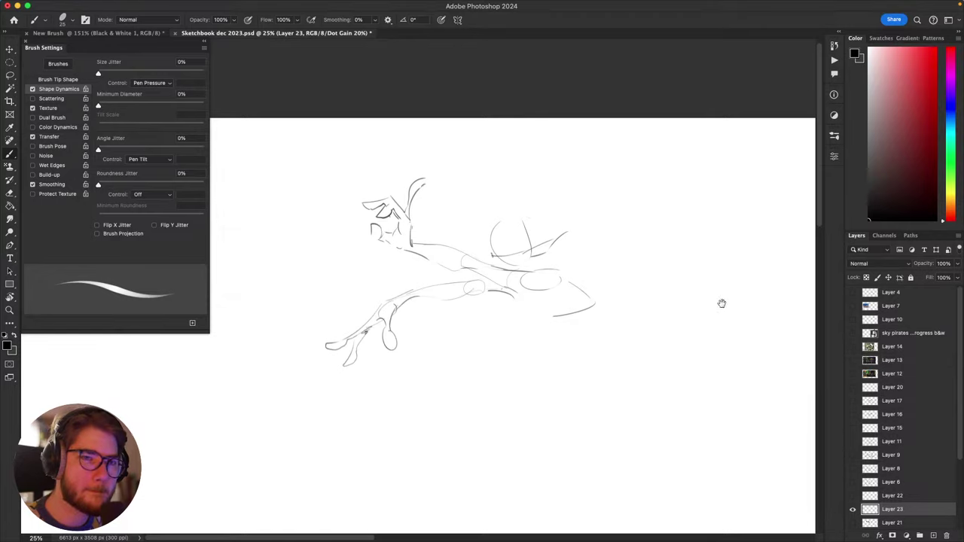
mouse_move(722, 304)
left_mouse_down()
mouse_move(689, 315)
mouse_move(700, 316)
mouse_move(706, 295)
mouse_move(679, 343)
left_mouse_up()
scroll(706, 293, "left", 2)
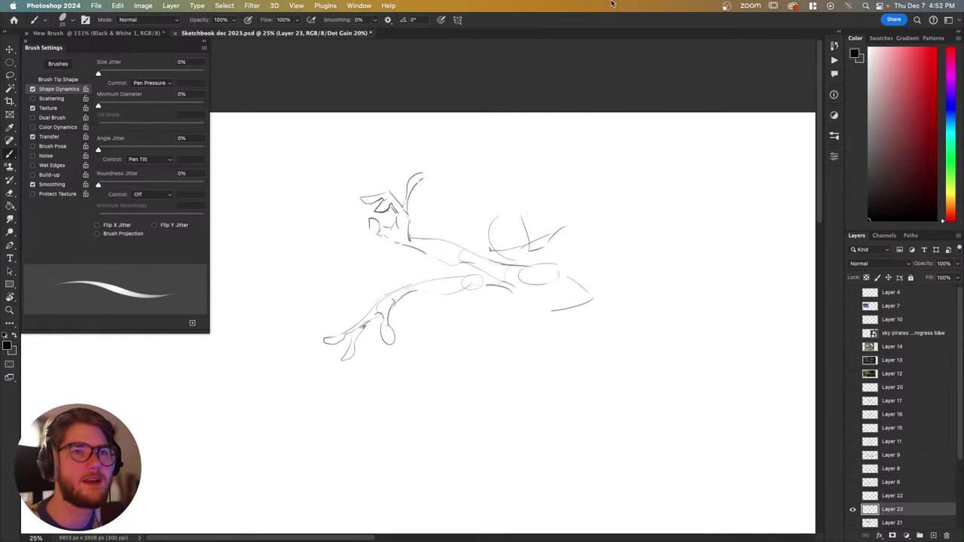
left_click(25, 41)
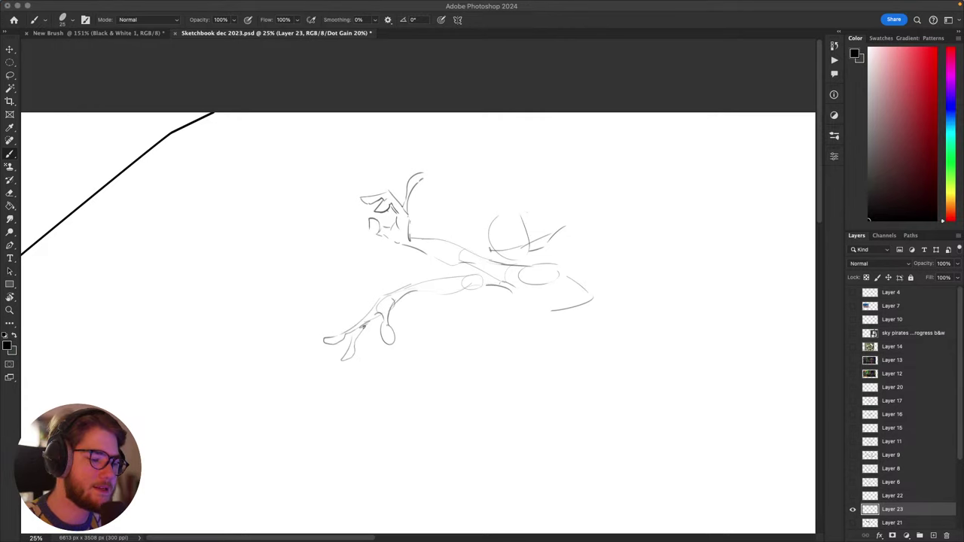
key("F5")
mouse_move(663, 344)
left_mouse_down()
mouse_move(681, 319)
mouse_move(677, 264)
mouse_move(707, 292)
mouse_move(675, 306)
mouse_move(683, 311)
left_mouse_up()
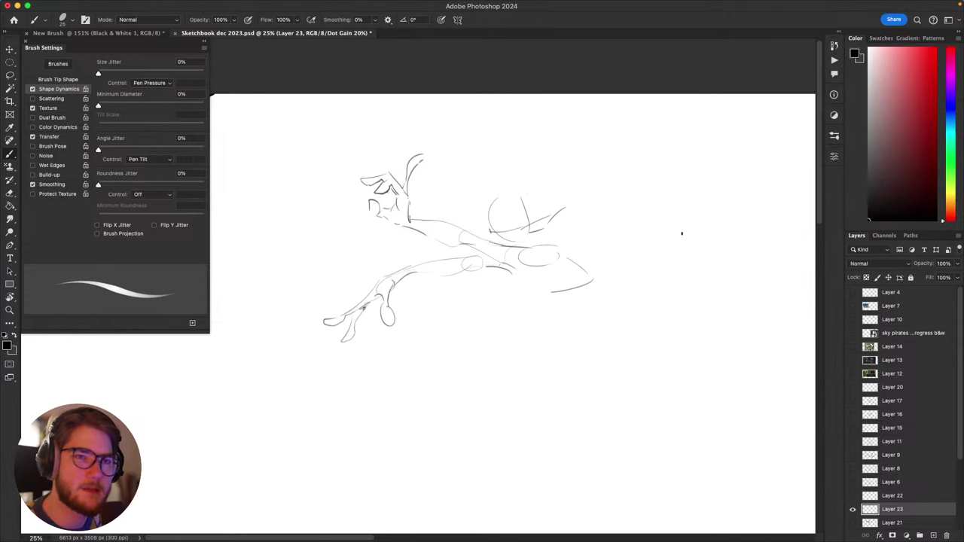
mouse_move(675, 269)
left_mouse_down()
mouse_move(652, 338)
mouse_move(663, 312)
mouse_move(658, 351)
mouse_move(667, 331)
left_mouse_up()
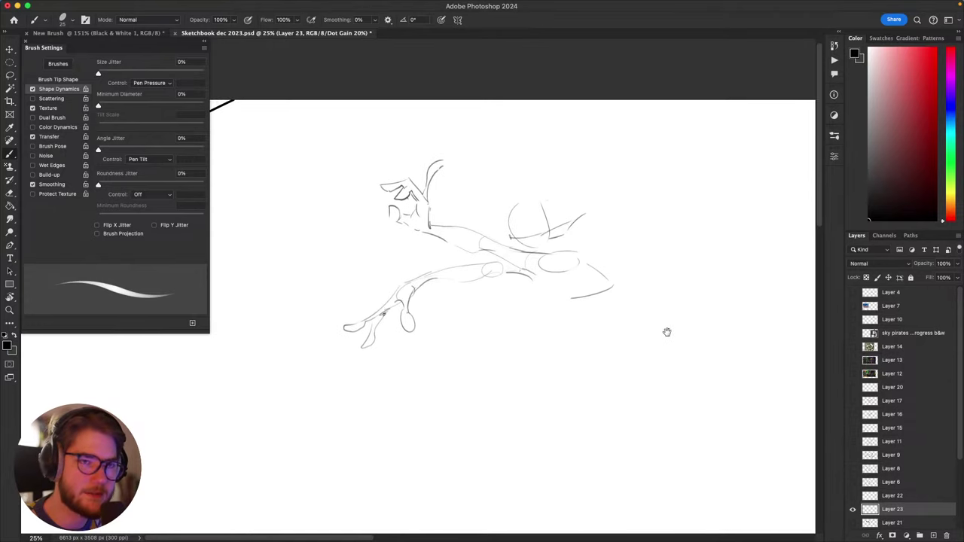
Step: Strengthen the far edge of the torso with a bolder stroke from behind the shoulder past the underside line
mouse_move(579, 261)
left_mouse_down()
mouse_move(604, 275)
mouse_move(585, 283)
mouse_move(605, 277)
mouse_move(608, 302)
left_mouse_up()
key("super+z")
key("super+z")
key("super+z")
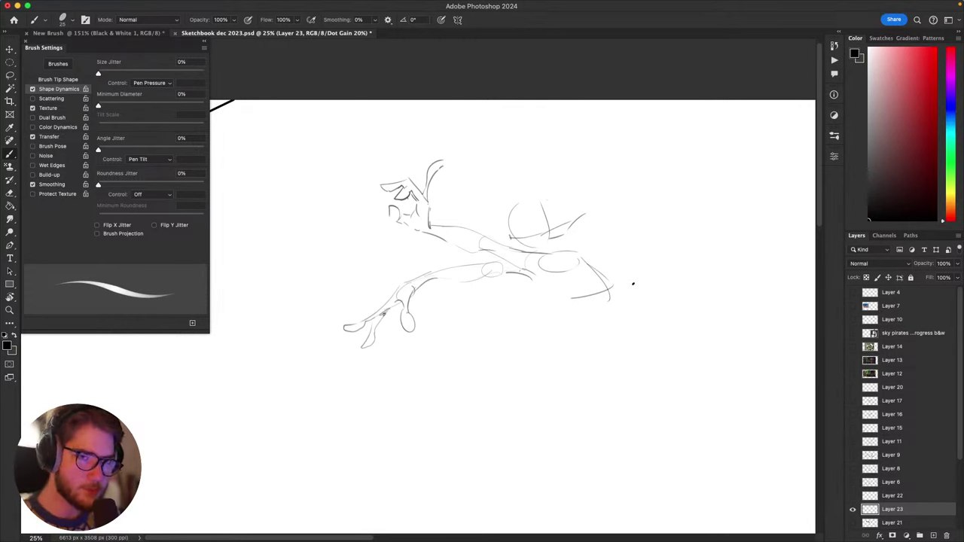
mouse_move(675, 325)
left_mouse_down()
mouse_move(696, 316)
mouse_move(733, 321)
mouse_move(746, 293)
mouse_move(716, 359)
mouse_move(691, 301)
mouse_move(694, 309)
left_mouse_up()
scroll(694, 308, "left", 5)
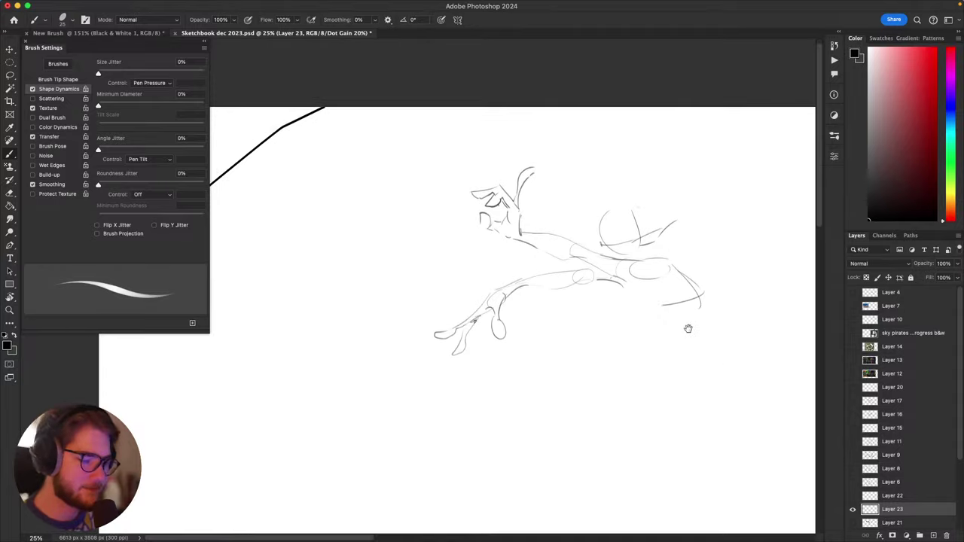
scroll(702, 311, "left", 3)
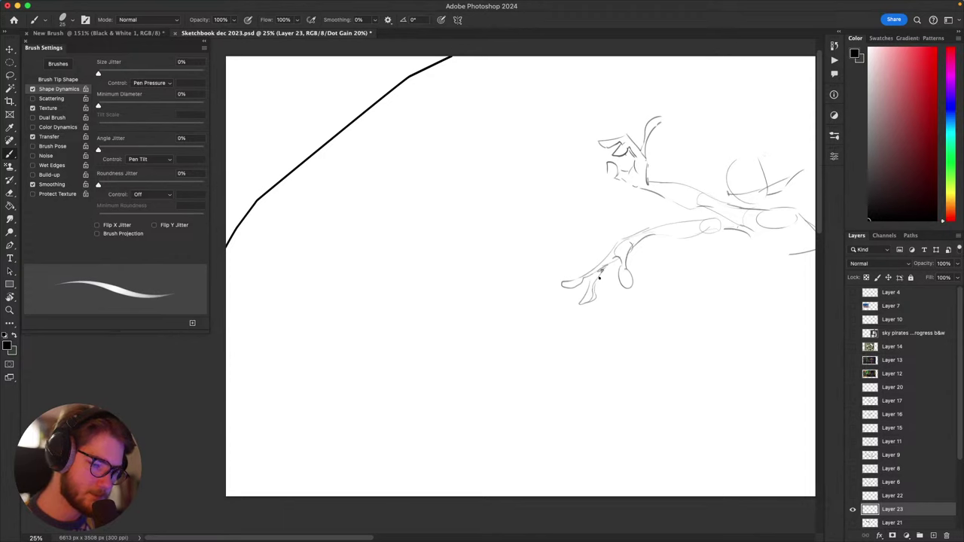
scroll(601, 272, "right", 5)
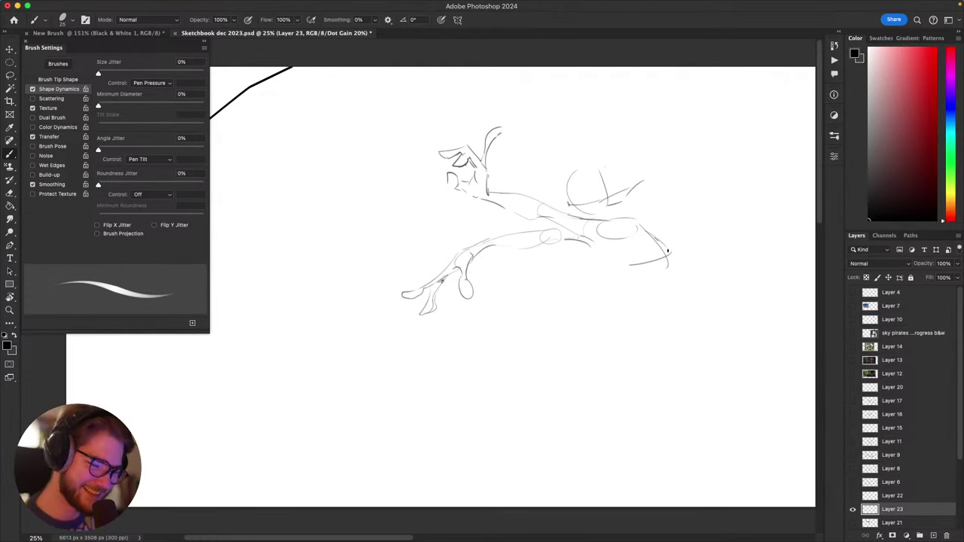
Step: Try overlapping rounded hip forms and two leg strokes beneath the torso, redoing several lines
left_click_drag(668, 251, 595, 322)
key("ctrl+z")
key("ctrl+z")
mouse_move(671, 281)
left_mouse_down()
mouse_move(618, 303)
mouse_move(633, 300)
left_mouse_up()
mouse_move(634, 275)
left_mouse_down()
mouse_move(613, 304)
mouse_move(666, 281)
mouse_move(574, 283)
left_mouse_up()
key("ctrl+z")
left_click_drag(624, 251, 603, 293)
mouse_move(614, 249)
left_mouse_down()
mouse_move(643, 270)
mouse_move(596, 320)
left_mouse_up()
key("ctrl+z")
mouse_move(621, 281)
left_mouse_down()
mouse_move(630, 330)
mouse_move(627, 293)
mouse_move(593, 322)
mouse_move(607, 344)
mouse_move(598, 316)
mouse_move(630, 391)
left_mouse_up()
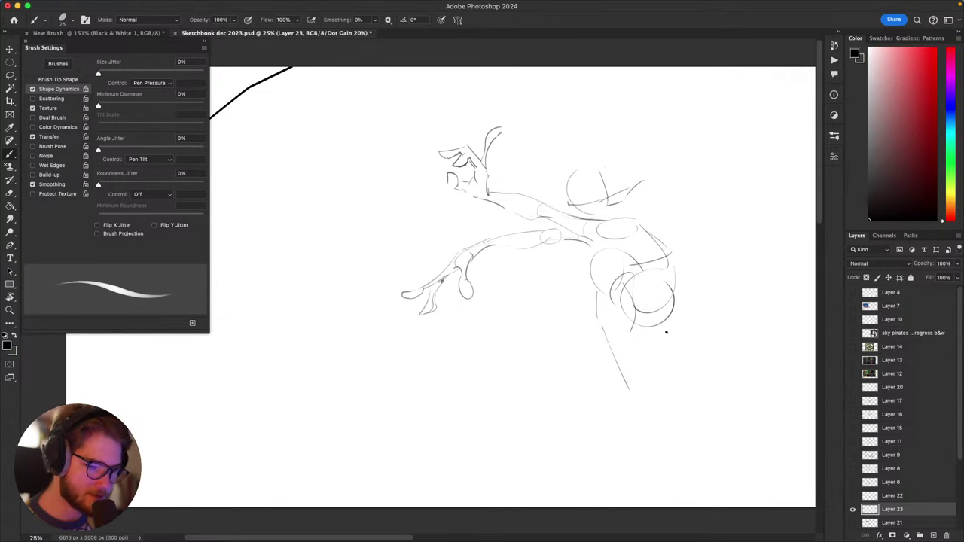
Step: Undo the leg strokes and the overlapping hip circles below the torso
scroll(701, 283, "down", 2)
key("super+z")
key("super+z")
key("super+z")
key("super+z")
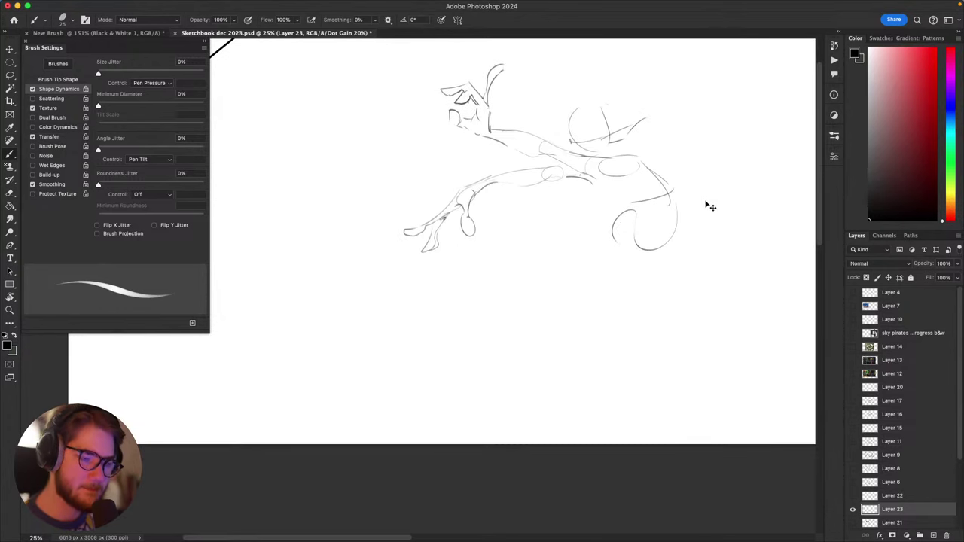
mouse_move(631, 234)
left_mouse_down()
mouse_move(680, 195)
mouse_move(659, 232)
left_mouse_up()
key("super+z")
Step: Try a tilted oval hip behind the torso with long leg curves, and undo it with the remaining hip lines
left_click_drag(710, 186, 719, 202)
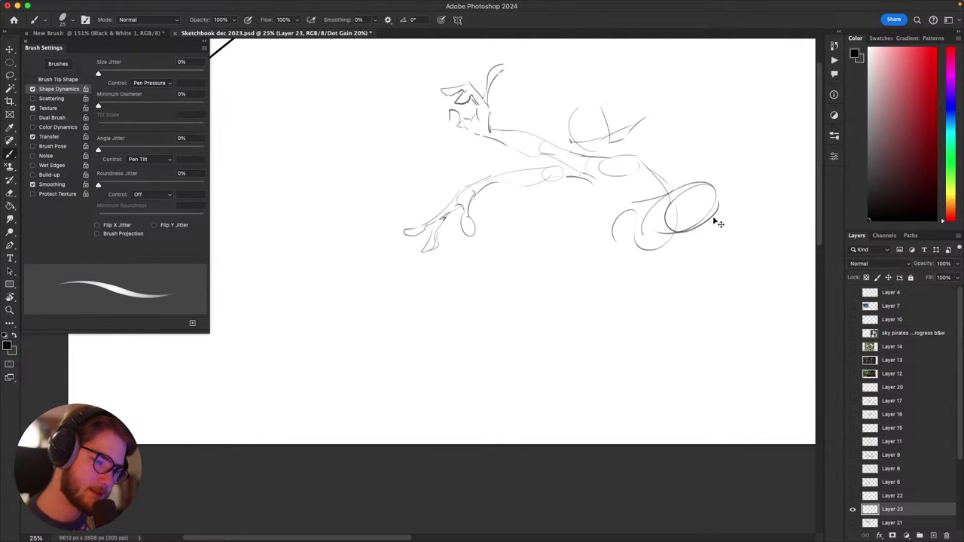
left_click_drag(693, 241, 615, 301)
mouse_move(662, 212)
left_mouse_down()
mouse_move(624, 281)
mouse_move(690, 213)
left_mouse_up()
mouse_move(612, 224)
left_mouse_down()
mouse_move(568, 323)
mouse_move(567, 352)
left_mouse_up()
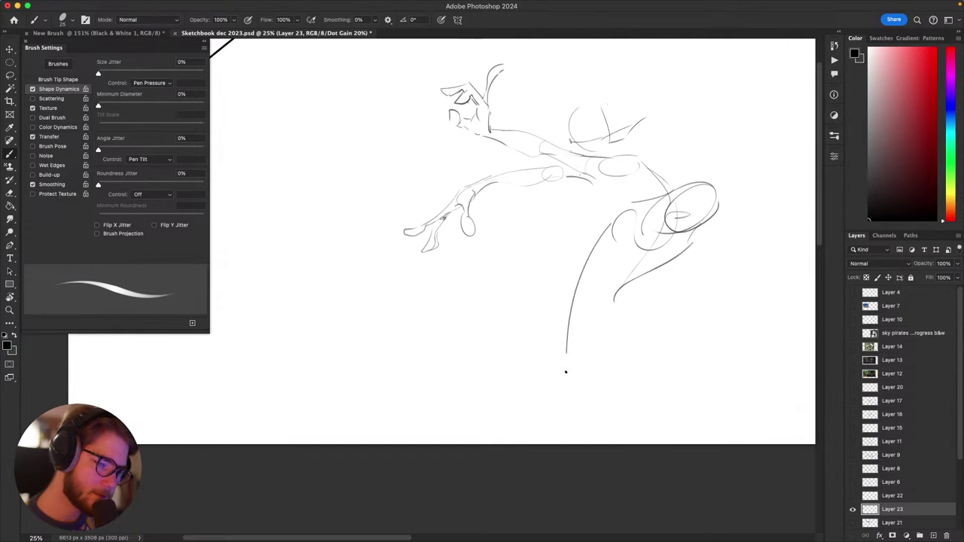
key("super+z")
key("super+z")
key("super+z")
key("super+z")
key("super+z")
key("super+z")
key("super+z")
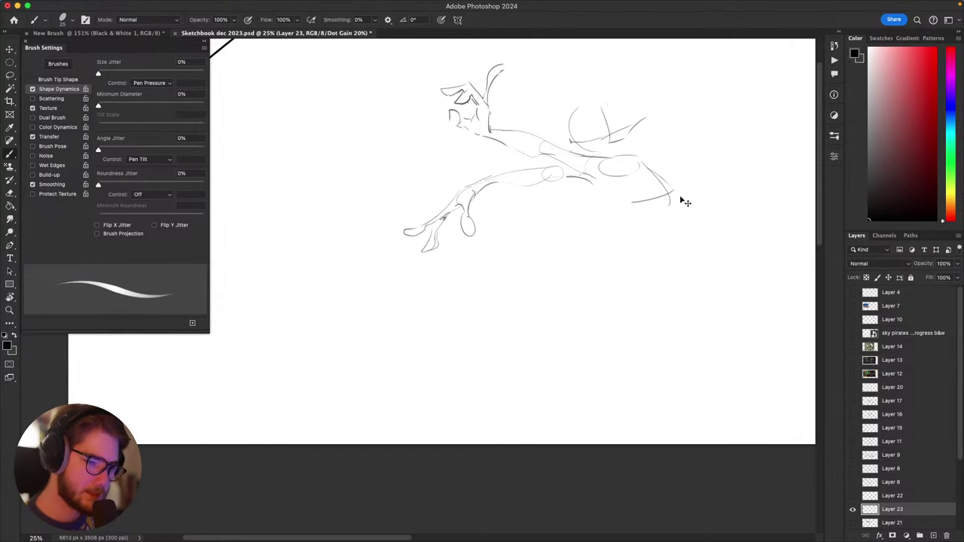
Step: Try a rounded back and ribcage with a hip oval and converging leg lines beneath, redoing the lines
left_click_drag(689, 183, 690, 210)
mouse_move(662, 174)
left_mouse_down()
mouse_move(688, 182)
mouse_move(626, 198)
left_mouse_up()
left_click_drag(609, 230, 601, 251)
left_click_drag(548, 242, 612, 269)
mouse_move(676, 208)
left_mouse_down()
mouse_move(629, 270)
mouse_move(648, 294)
left_mouse_up()
key("super+z")
key("super+z")
mouse_move(609, 267)
left_mouse_down()
mouse_move(668, 240)
mouse_move(650, 300)
left_mouse_up()
left_click_drag(671, 239, 648, 301)
key("super+z")
key("super+z")
Step: Try longer curved thigh lines that converge to a point beneath the hip oval
mouse_move(604, 263)
left_mouse_down()
mouse_move(643, 295)
mouse_move(646, 316)
left_mouse_up()
left_click_drag(649, 298, 680, 229)
mouse_move(681, 219)
left_mouse_down()
mouse_move(645, 314)
mouse_move(681, 324)
left_mouse_up()
key("super+z")
key("super+z")
key("super+z")
left_click_drag(635, 265, 686, 319)
mouse_move(695, 298)
left_mouse_down()
mouse_move(718, 245)
mouse_move(692, 337)
left_mouse_up()
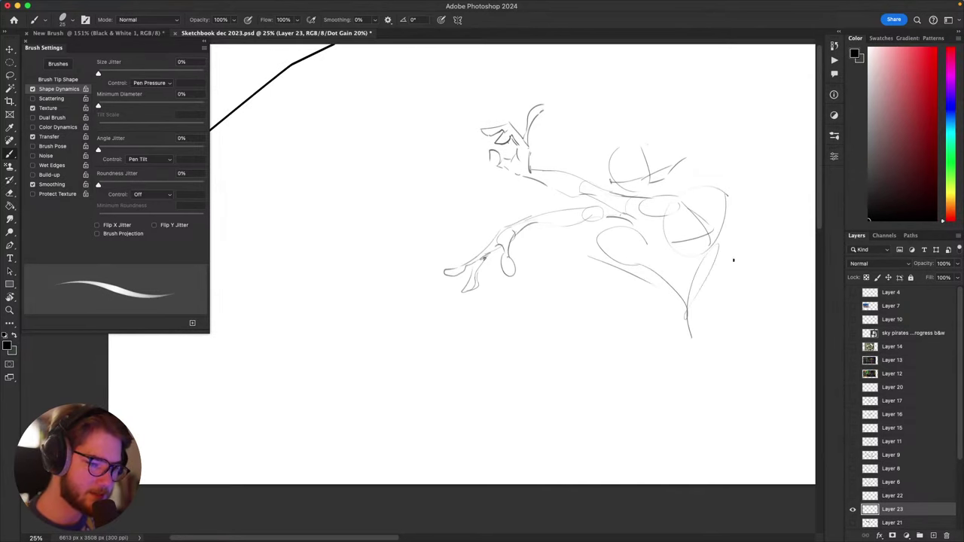
mouse_move(734, 261)
left_mouse_down()
mouse_move(671, 304)
mouse_move(684, 295)
mouse_move(663, 323)
mouse_move(717, 315)
left_mouse_up()
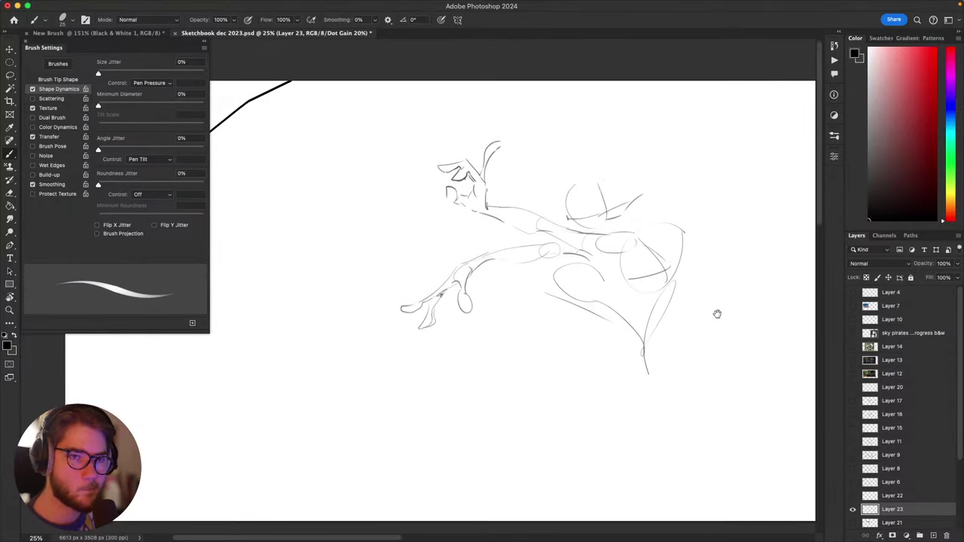
mouse_move(697, 346)
left_mouse_down()
mouse_move(693, 331)
mouse_move(687, 338)
mouse_move(694, 332)
left_mouse_up()
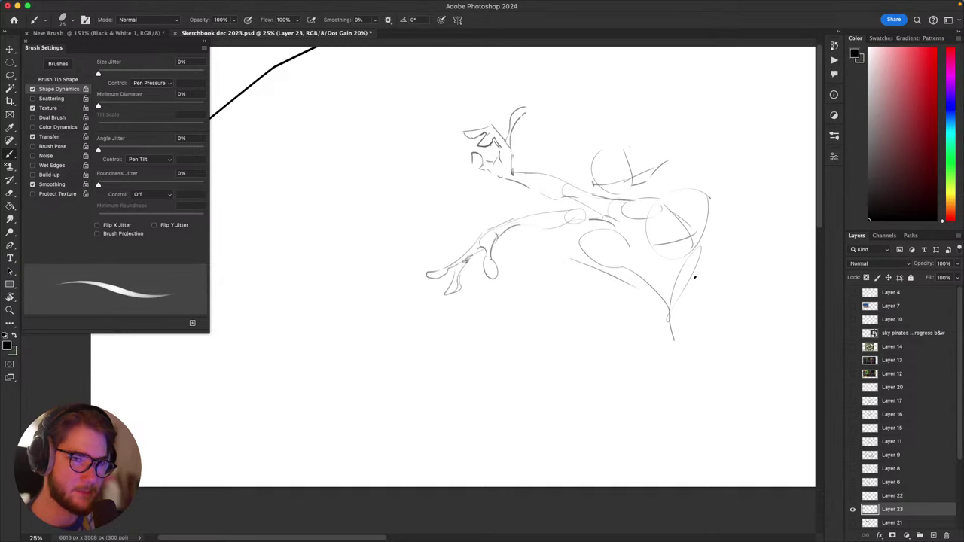
Step: Undo the rounded back, hip oval and converging leg lines below the shoulder
mouse_move(694, 276)
left_mouse_down()
mouse_move(676, 277)
mouse_move(633, 306)
left_mouse_up()
key("super+z")
key("super+z")
key("super+z")
key("super+z")
key("super+z")
key("super+z")
Step: Sketch a curved lower back and a large rounded bent thigh beneath the torso, redoing strokes
mouse_move(602, 268)
left_mouse_down()
mouse_move(670, 261)
mouse_move(681, 292)
left_mouse_up()
key("super+z")
mouse_move(675, 240)
left_mouse_down()
mouse_move(681, 291)
mouse_move(671, 304)
mouse_move(657, 302)
mouse_move(653, 286)
left_mouse_up()
key("super+z")
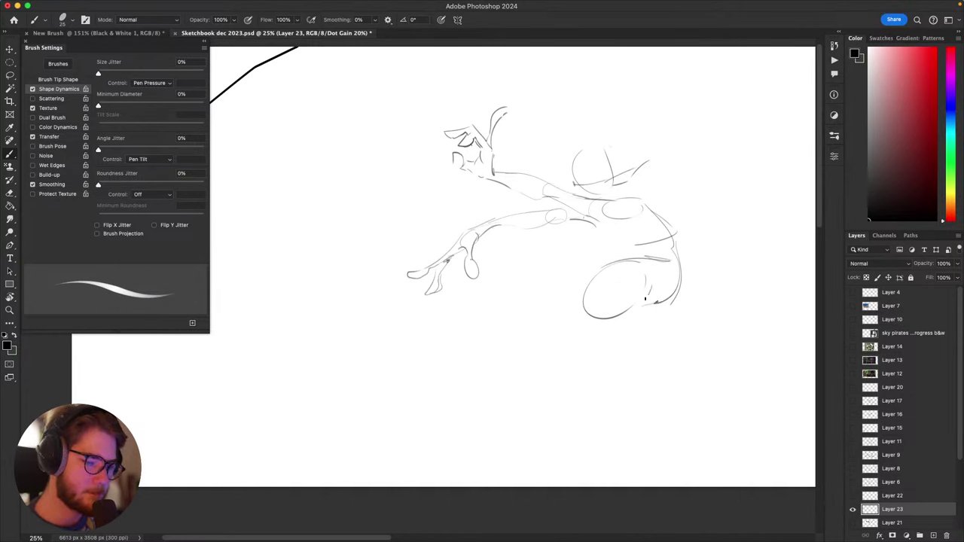
left_click_drag(603, 318, 651, 324)
key("super+z")
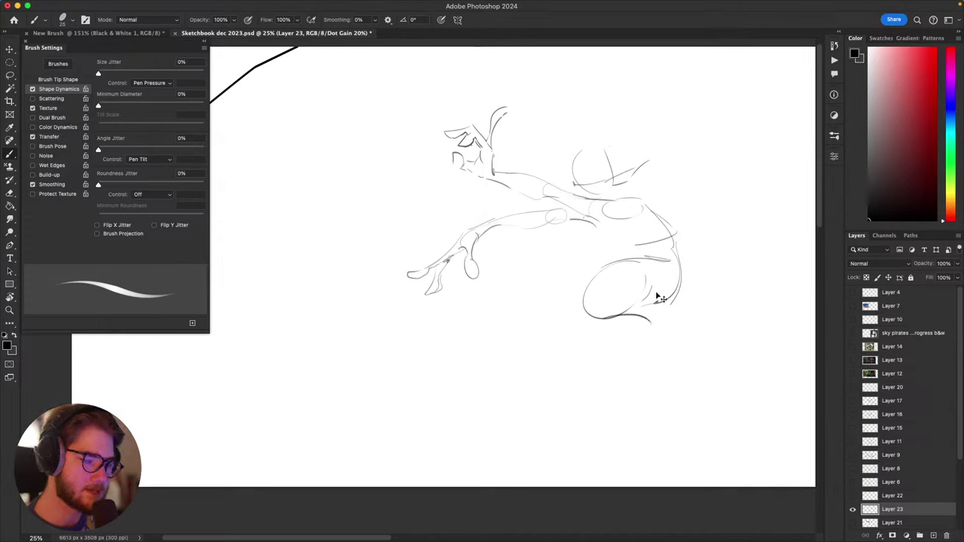
Step: Sketch the folded lower leg and a small angular foot beneath the bent thigh
mouse_move(645, 285)
left_mouse_down()
mouse_move(656, 320)
mouse_move(638, 365)
left_mouse_up()
key("super+z")
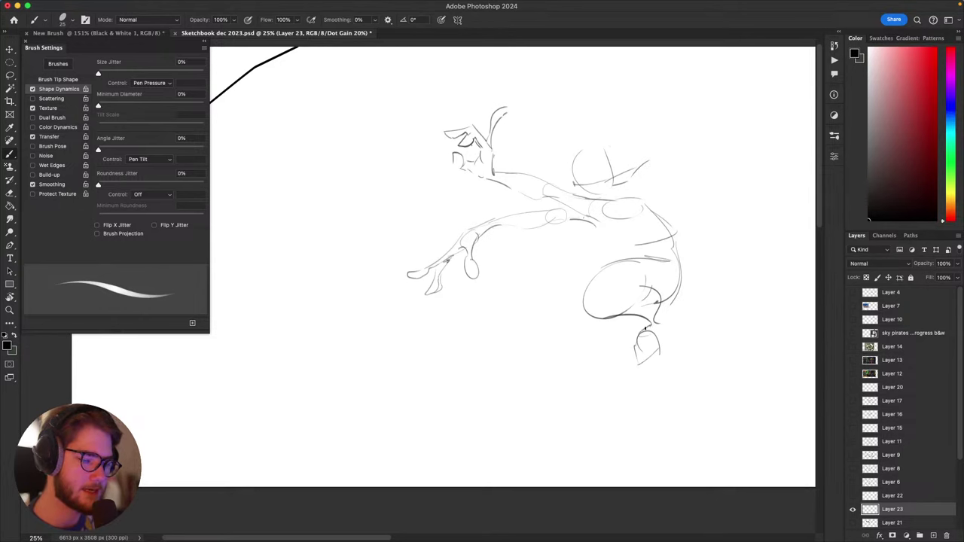
mouse_move(658, 304)
left_mouse_down()
mouse_move(666, 329)
mouse_move(652, 358)
left_mouse_up()
key("super+z")
key("super+z")
left_click_drag(664, 324, 663, 352)
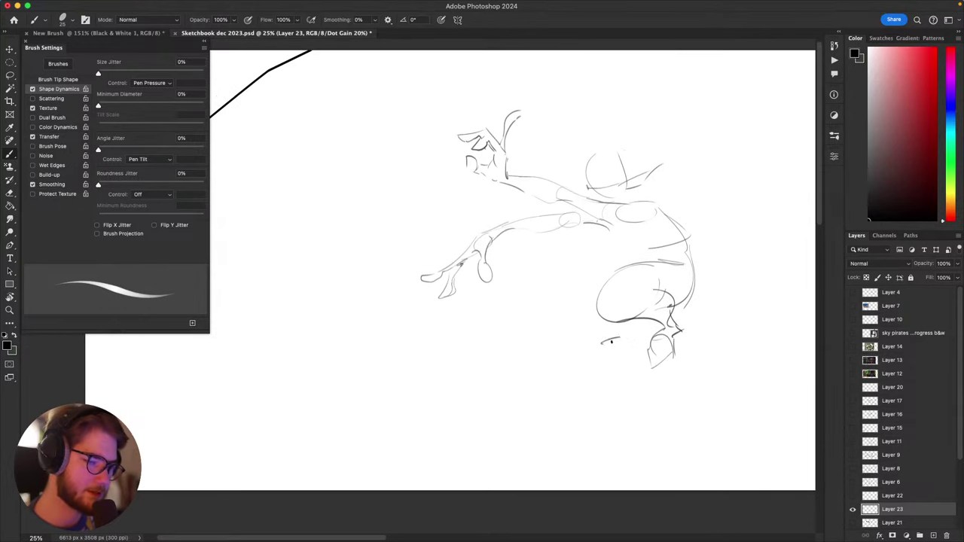
Step: Select the folded leg, foot, lower back and torso underside with the Lasso and delete them
mouse_move(596, 376)
left_mouse_down()
mouse_move(565, 409)
mouse_move(585, 368)
left_mouse_up()
left_click_drag(592, 393, 614, 372)
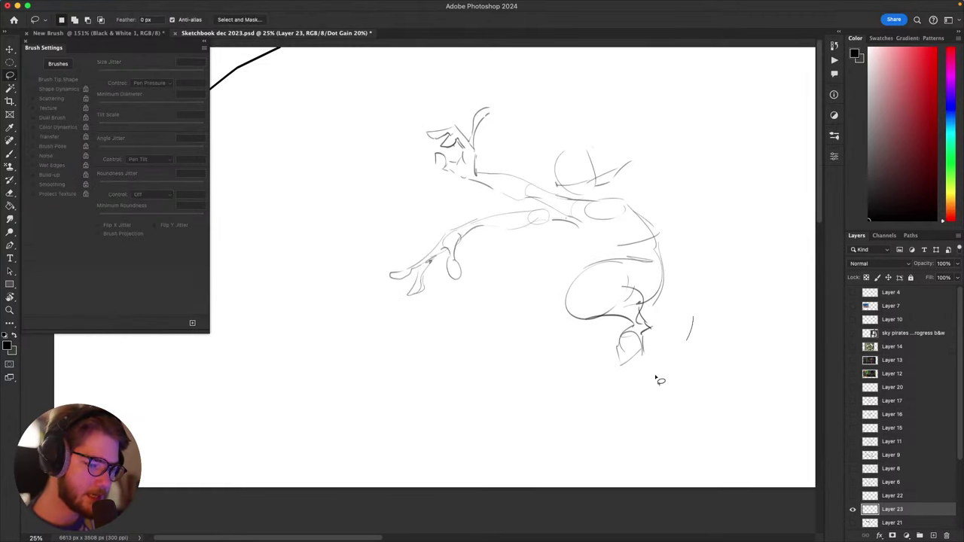
left_click_drag(519, 256, 734, 235)
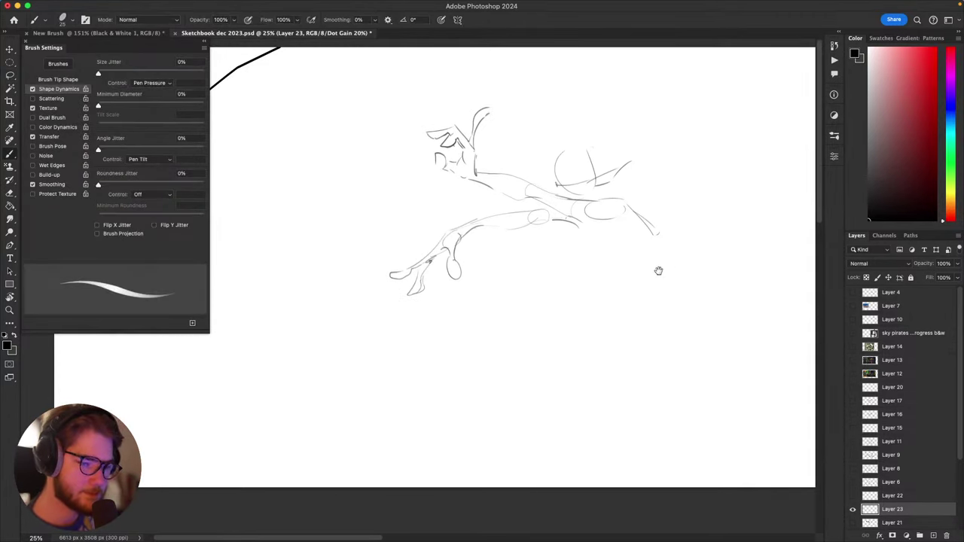
left_click_drag(659, 271, 664, 284)
Step: Try a sweeping body curve from the armpit up behind the figure, ending in an oval hip
mouse_move(603, 253)
left_mouse_down()
mouse_move(656, 245)
mouse_move(724, 168)
left_mouse_up()
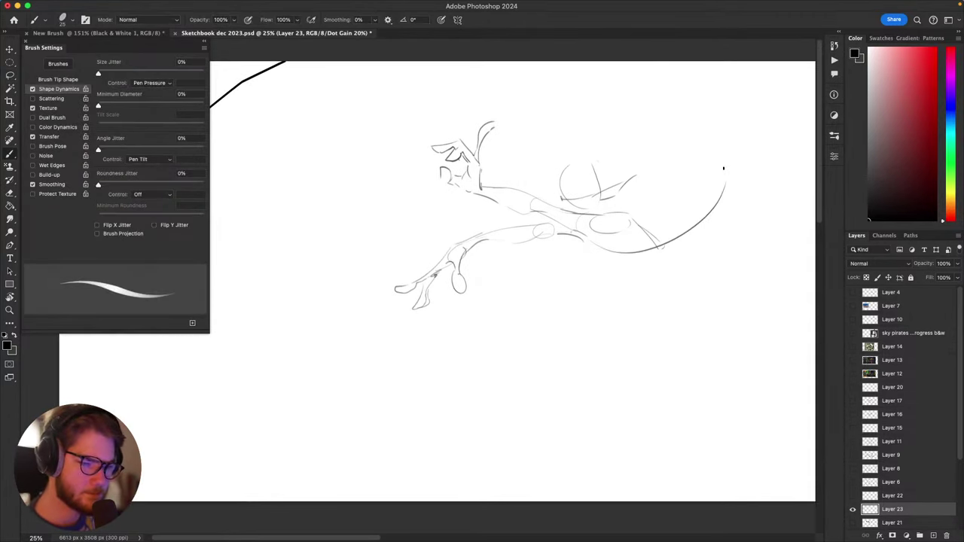
mouse_move(725, 237)
left_mouse_down()
mouse_move(609, 374)
mouse_move(687, 345)
left_mouse_up()
mouse_move(674, 185)
left_mouse_down()
mouse_move(603, 215)
mouse_move(654, 193)
left_mouse_up()
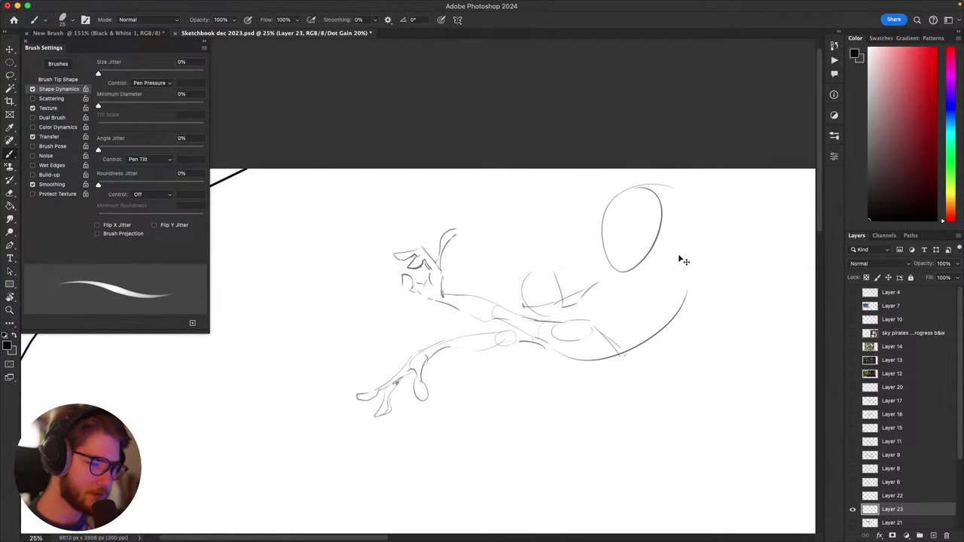
key("super+z")
left_click_drag(690, 296, 694, 240)
key("super+z")
Step: Try lines spreading outward from the raised hip, and undo them together with the sweeping body curve
mouse_move(678, 280)
left_mouse_down()
mouse_move(608, 296)
mouse_move(781, 211)
left_mouse_up()
left_click_drag(591, 241, 503, 216)
mouse_move(696, 373)
left_mouse_down()
mouse_move(751, 246)
mouse_move(674, 226)
left_mouse_up()
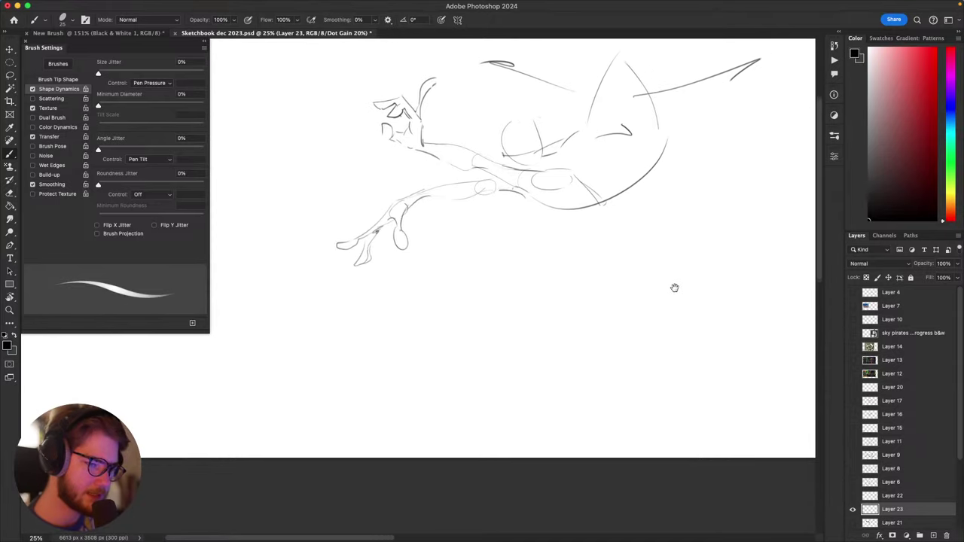
key("super+z")
key("super+z")
key("super+z")
key("super+z")
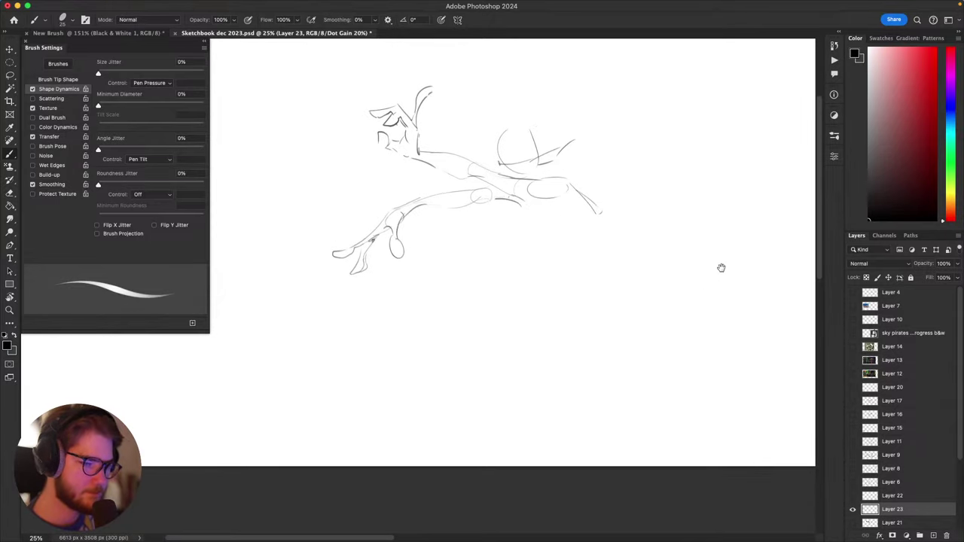
left_click_drag(722, 268, 734, 285)
Step: Delete the straight far edge of the torso behind the shoulder
mouse_move(577, 223)
left_mouse_down()
mouse_move(582, 262)
mouse_move(618, 250)
mouse_move(666, 271)
mouse_move(626, 219)
mouse_move(533, 321)
mouse_move(589, 245)
mouse_move(540, 299)
left_mouse_up()
key("l")
key("BackSpace")
key("super+d")
key("b")
key("super+z")
key("super+z")
Step: Redraw the torso with a curved chest line, a slanted underside and a downward hip stroke
mouse_move(563, 239)
left_mouse_down()
mouse_move(538, 272)
mouse_move(607, 260)
mouse_move(534, 291)
left_mouse_up()
mouse_move(528, 302)
left_mouse_down()
mouse_move(568, 295)
mouse_move(553, 317)
left_mouse_up()
key("super+z")
mouse_move(574, 376)
left_mouse_down()
mouse_move(578, 279)
mouse_move(724, 244)
mouse_move(630, 368)
mouse_move(627, 343)
left_mouse_up()
key("super+z")
left_click_drag(611, 274, 602, 330)
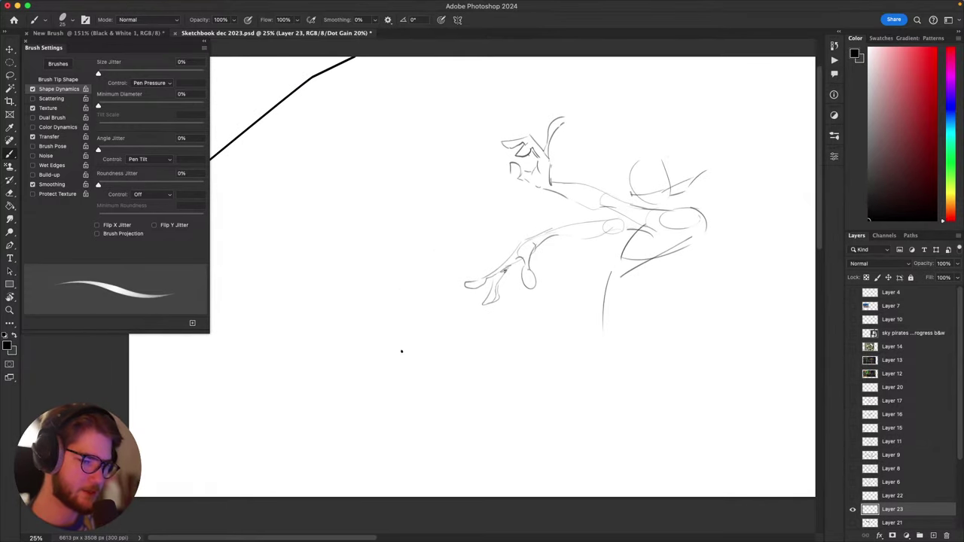
Step: Try long sweeping strokes in the empty area around the figure's lower body, undoing them
left_click_drag(386, 317, 458, 163)
key("super+z")
left_click_drag(335, 381, 377, 238)
mouse_move(542, 398)
left_mouse_down()
mouse_move(561, 383)
mouse_move(544, 354)
left_mouse_up()
key("super+z")
left_click_drag(586, 326, 484, 362)
left_click_drag(610, 308, 609, 300)
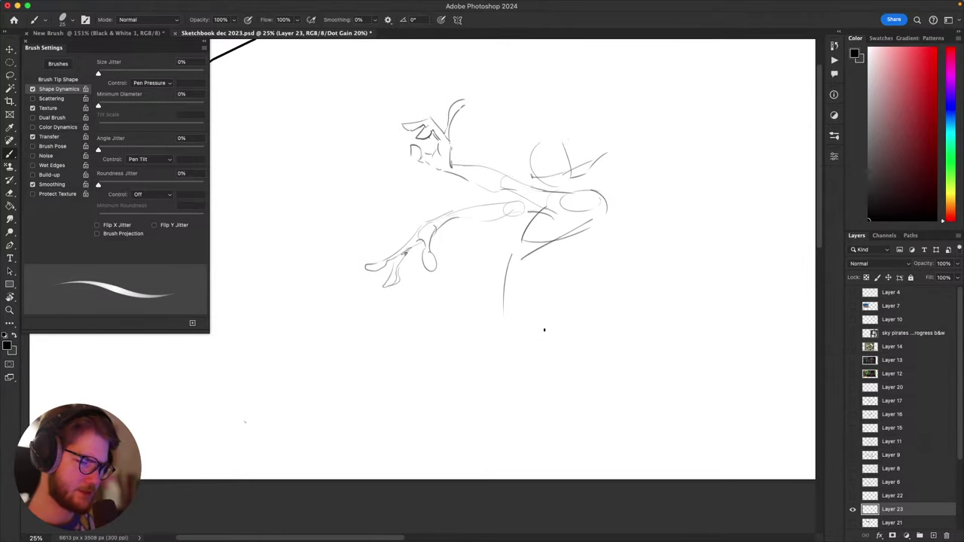
Step: Select the whole figure with the Lasso and scale it down slightly with Free Transform
scroll(544, 330, "up", 3)
key("l")
mouse_move(654, 324)
left_mouse_down()
mouse_move(327, 279)
mouse_move(641, 154)
left_mouse_up()
key("super+t")
left_click_drag(656, 273, 602, 283)
key("Return")
key("super+d")
key("b")
Step: Draw swept-back hair spikes, the eyes and a small nose on the head, redoing the face strokes
left_click_drag(570, 335, 581, 357)
left_click_drag(530, 232, 557, 207)
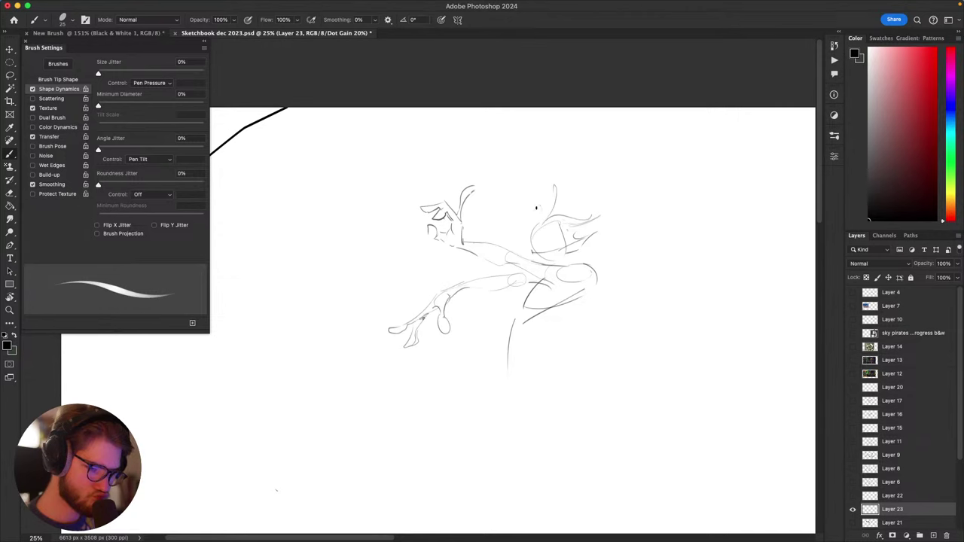
left_click_drag(595, 272, 647, 223)
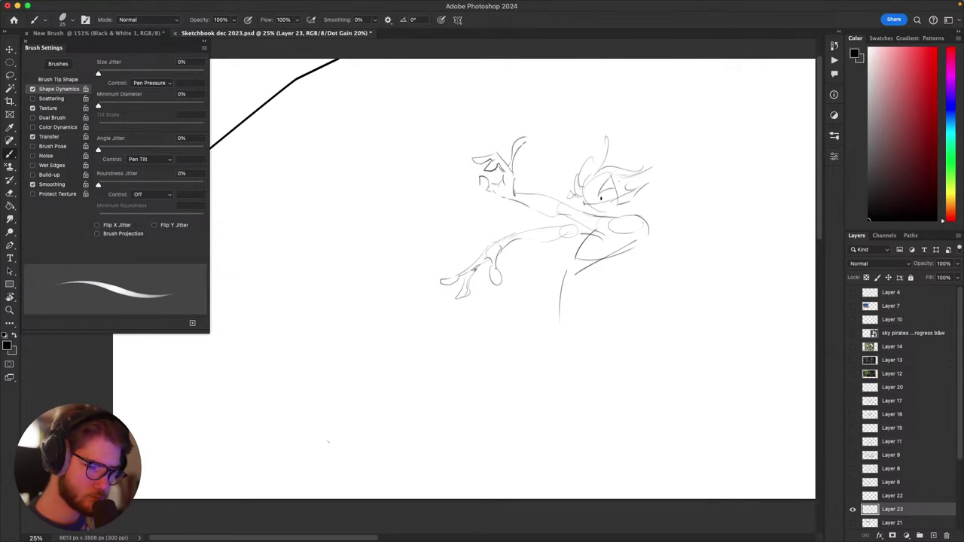
key("super+z")
key("super+z")
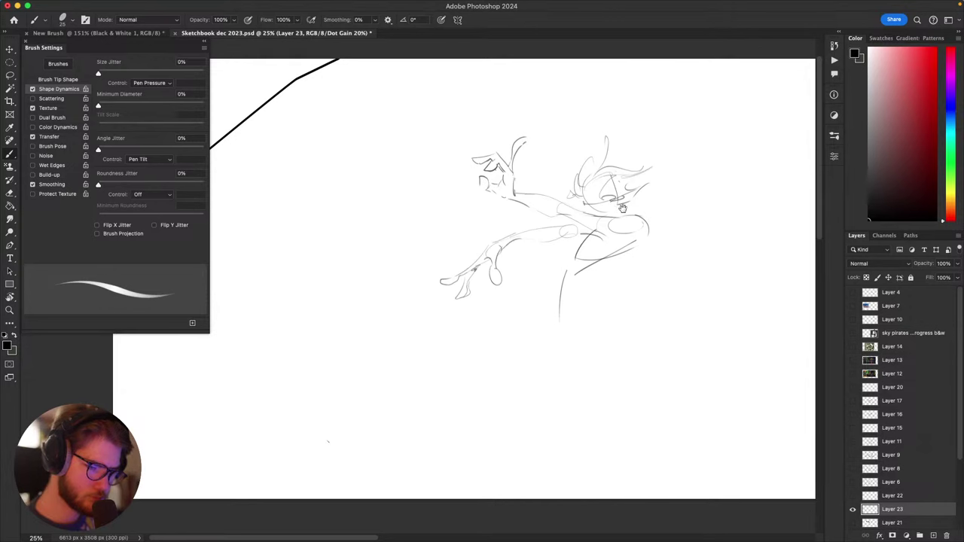
left_click_drag(622, 208, 631, 205)
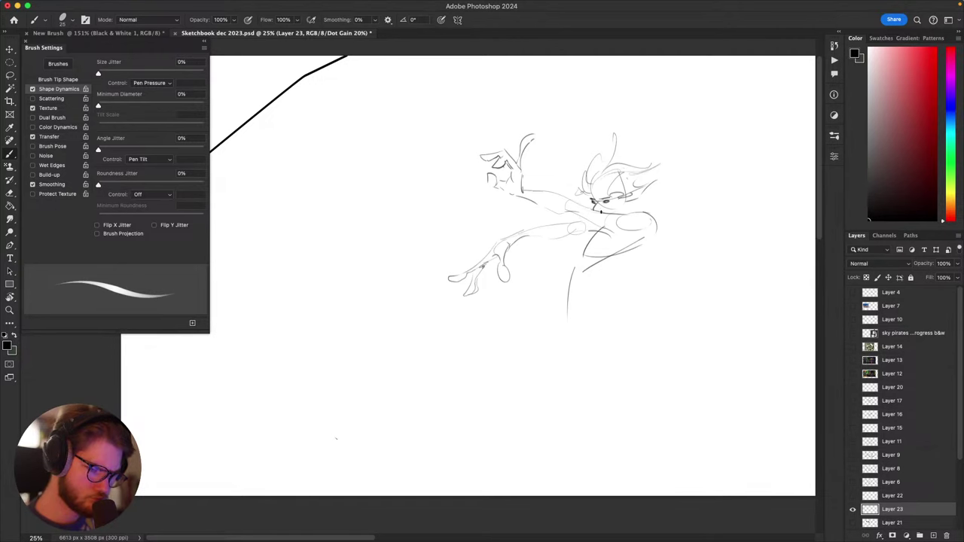
Step: Sketch a hip oval with small waist details and long pointed coat tails trailing down behind the torso
mouse_move(608, 242)
left_mouse_down()
mouse_move(603, 94)
mouse_move(553, 195)
mouse_move(540, 287)
left_mouse_up()
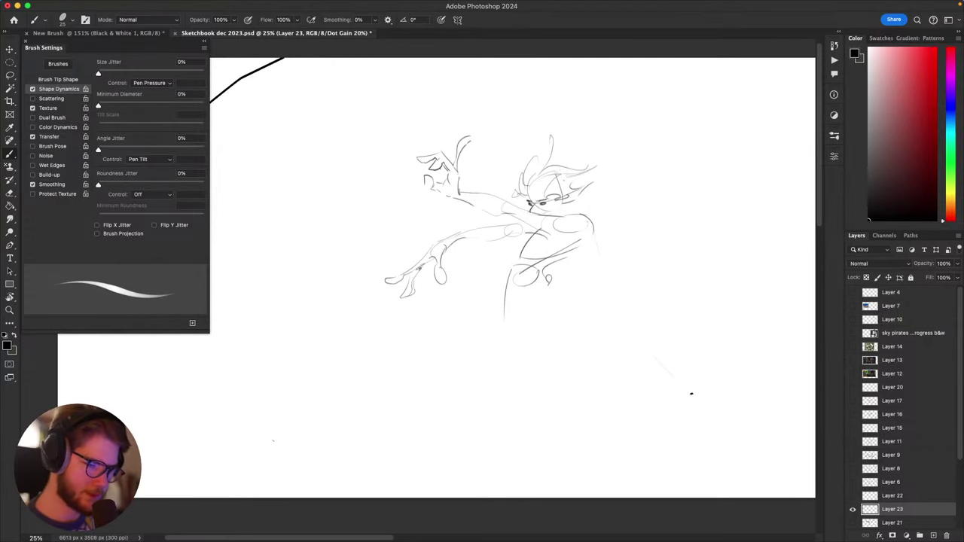
mouse_move(592, 242)
left_mouse_down()
mouse_move(648, 424)
mouse_move(584, 320)
mouse_move(708, 413)
mouse_move(651, 302)
left_mouse_up()
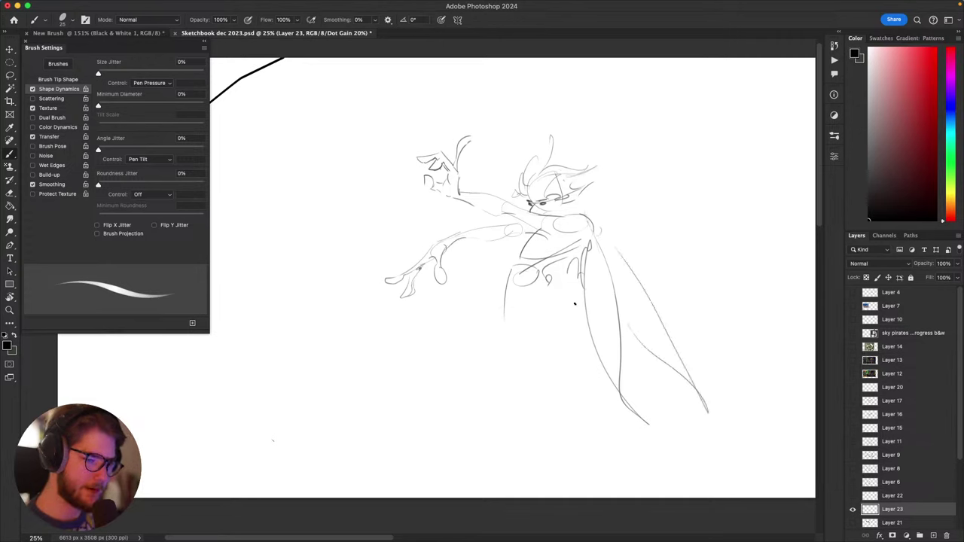
Step: Try several leg shapes beneath the waist, and undo them along with the outer coat tail
left_click_drag(550, 280, 571, 369)
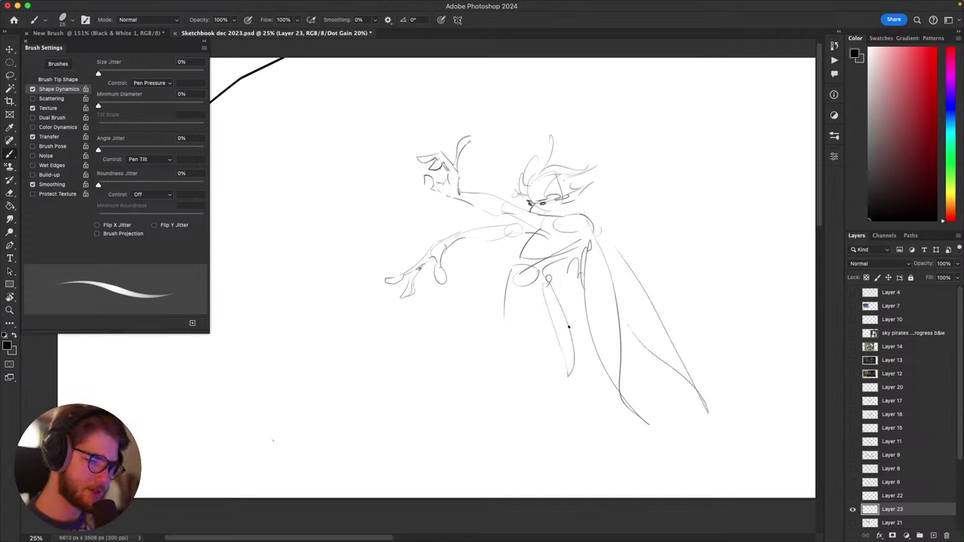
key("super+z")
key("super+z")
left_click_drag(531, 289, 587, 326)
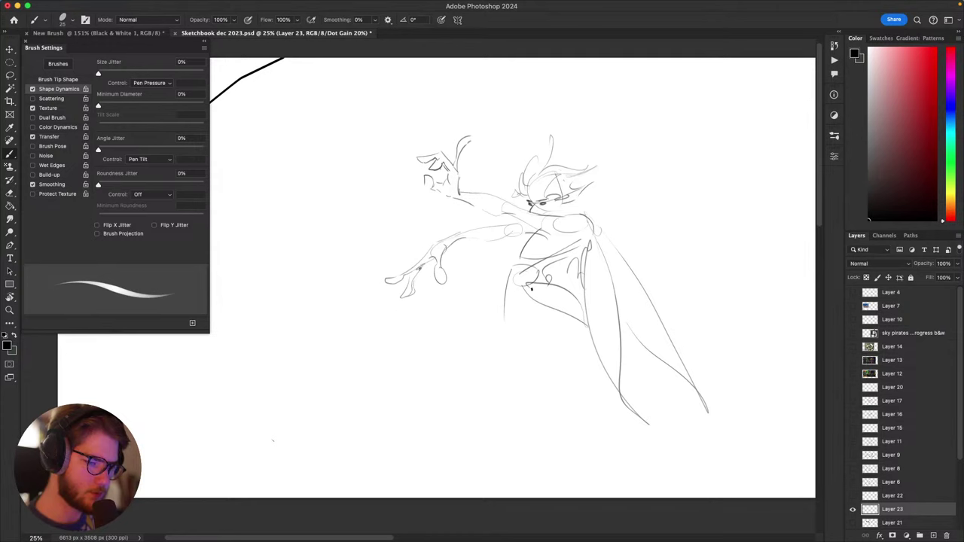
scroll(650, 351, "down", 5)
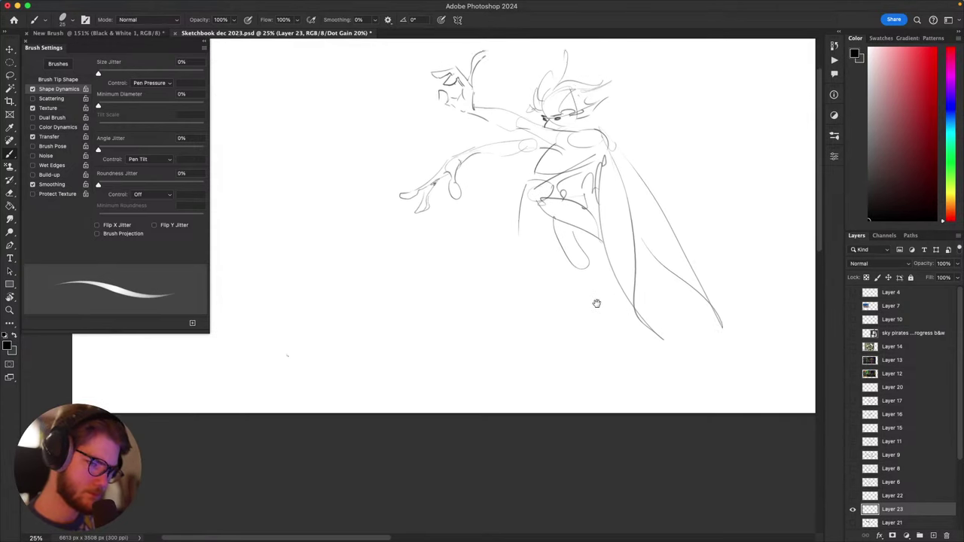
key("super+z")
key("super+z")
left_click_drag(579, 330, 577, 371)
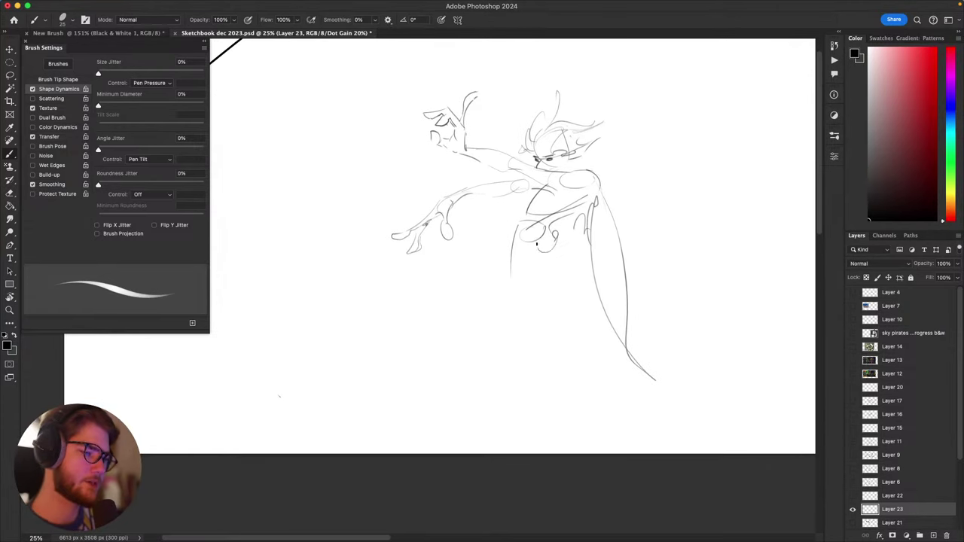
Step: Sketch a second long coat tail hanging in front of the first, trying leg strokes below the hip
mouse_move(737, 283)
left_mouse_down()
mouse_move(751, 211)
mouse_move(669, 269)
left_mouse_up()
mouse_move(514, 222)
left_mouse_down()
mouse_move(499, 297)
mouse_move(522, 430)
left_mouse_up()
mouse_move(510, 397)
left_mouse_down()
mouse_move(525, 297)
mouse_move(691, 191)
mouse_move(643, 251)
left_mouse_up()
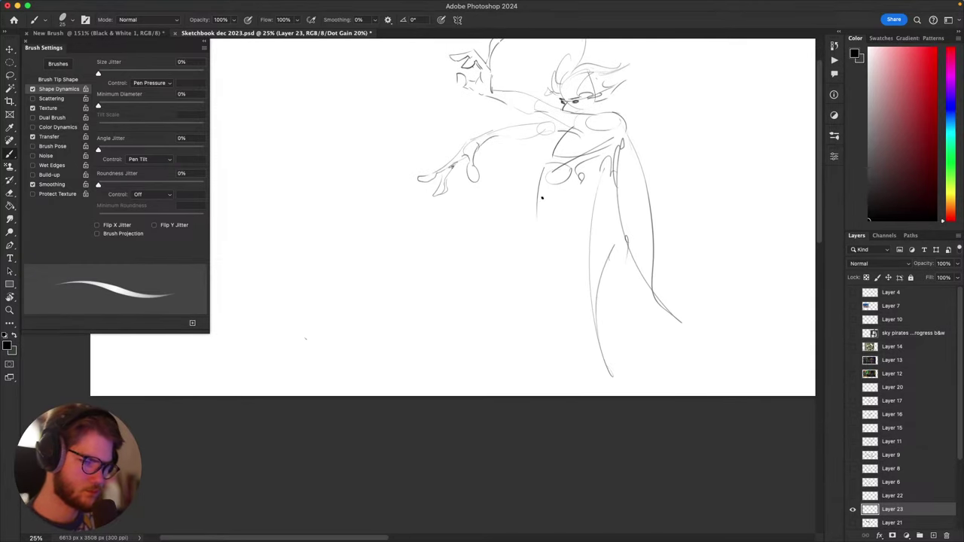
left_click_drag(542, 196, 548, 331)
left_click_drag(546, 295, 526, 402)
key("super+z")
left_click_drag(666, 282, 650, 260)
Step: Select the whole figure with the Lasso and scale it down to about 77% with Free Transform
key("l")
mouse_move(684, 417)
left_mouse_down()
mouse_move(345, 236)
mouse_move(685, 354)
left_mouse_up()
key("ctrl+t")
left_click_drag(522, 481, 550, 389)
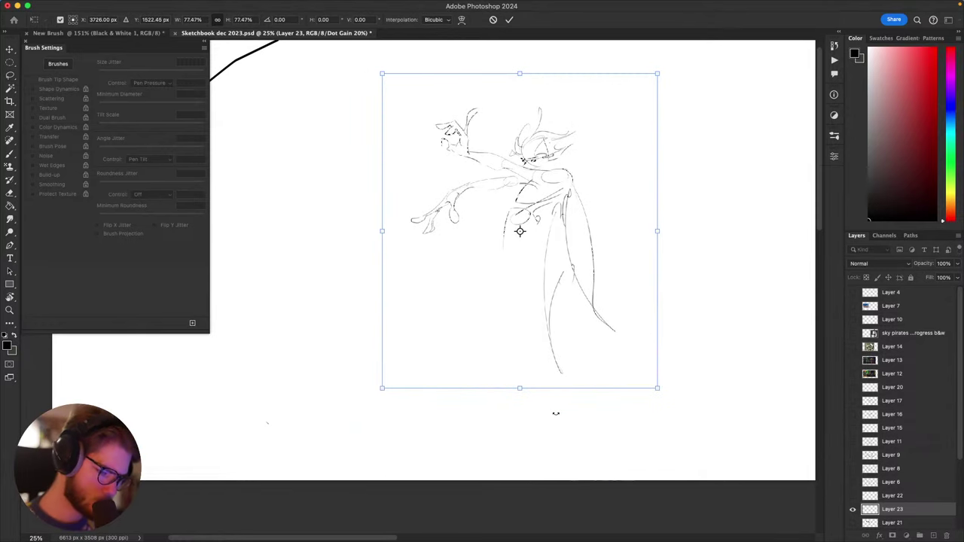
key("Return")
Step: Move the head up and back above the shoulder, and add jaw and neck lines beneath it
scroll(561, 331, "up", 3)
mouse_move(597, 189)
left_mouse_down()
mouse_move(567, 265)
mouse_move(527, 226)
mouse_move(603, 211)
mouse_move(555, 254)
mouse_move(630, 205)
left_mouse_up()
key("v")
key("b")
key("l")
key("v")
left_click_drag(591, 231, 569, 262)
key("super+d")
key("b")
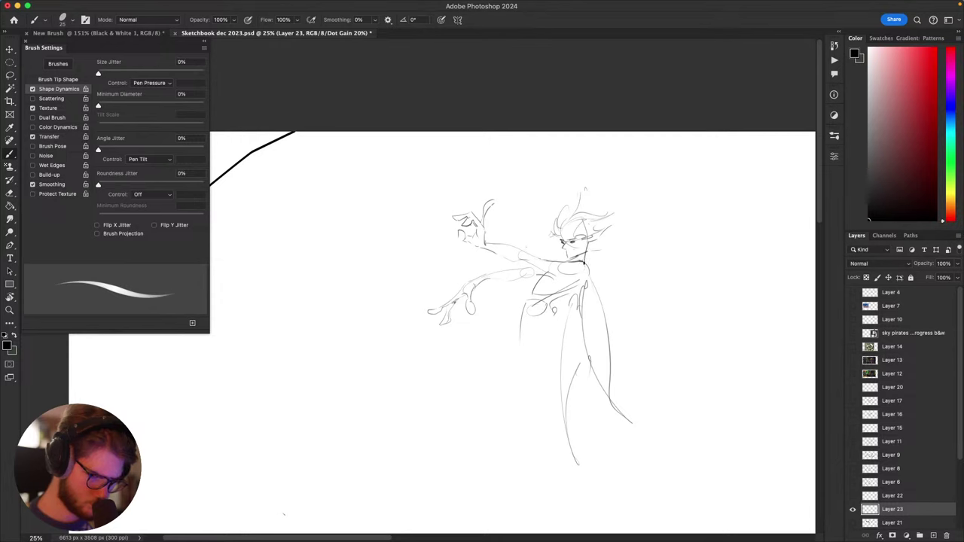
left_click_drag(585, 251, 591, 238)
Step: Try long spread leg lines running down from the waist of the figure, and undo them
mouse_move(639, 229)
left_mouse_down()
mouse_move(654, 137)
mouse_move(621, 104)
mouse_move(610, 129)
left_mouse_up()
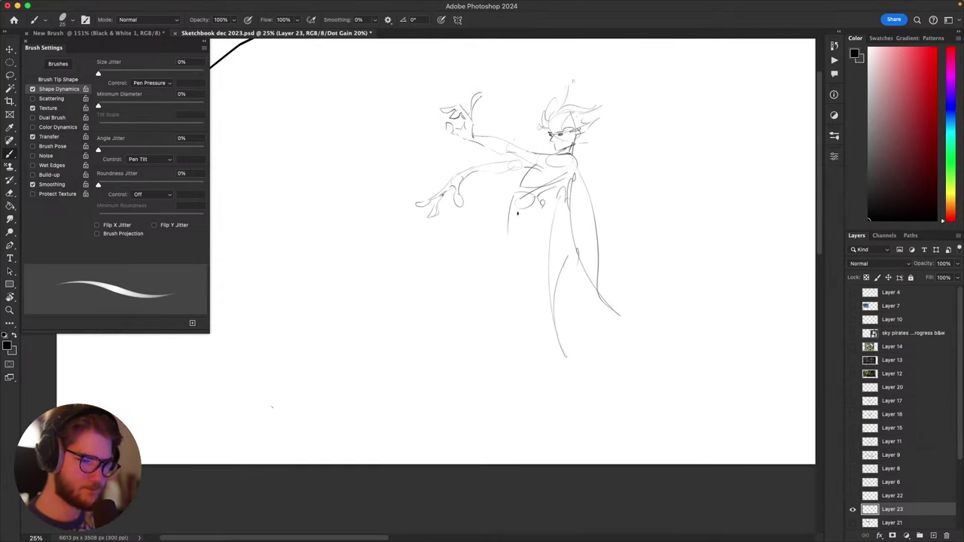
left_click_drag(527, 215, 509, 308)
key("super+z")
left_click_drag(544, 190, 454, 400)
mouse_move(517, 199)
left_mouse_down()
mouse_move(571, 358)
mouse_move(593, 389)
left_mouse_up()
key("super+z")
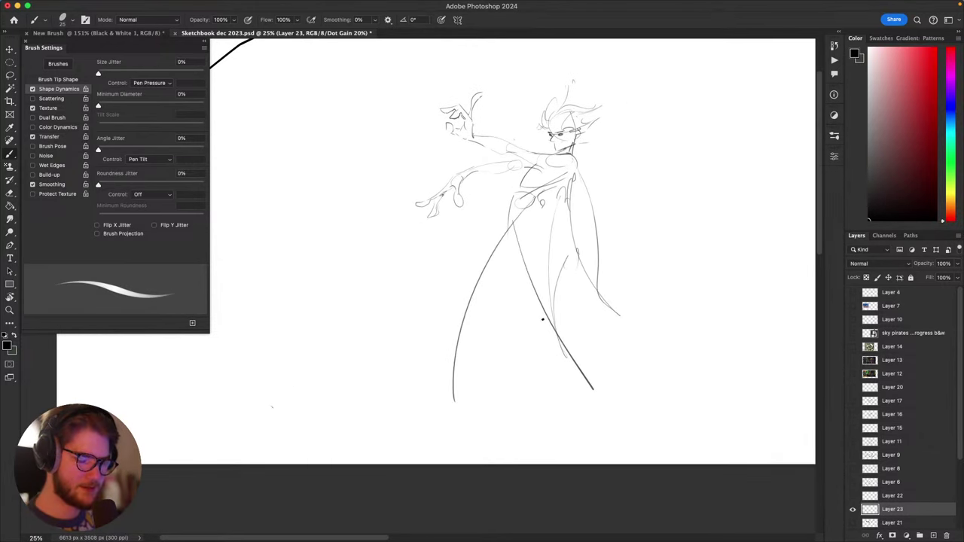
key("super+z")
key("super+z")
Step: Try shorter leg lines from the hip in a wide stance, undoing the rejected angles
left_click_drag(514, 196, 479, 427)
key("super+z")
mouse_move(507, 232)
left_mouse_down()
mouse_move(453, 363)
mouse_move(544, 394)
left_mouse_up()
key("super+z")
mouse_move(510, 216)
left_mouse_down()
mouse_move(568, 357)
mouse_move(568, 333)
mouse_move(592, 366)
left_mouse_up()
key("super+z")
mouse_move(569, 328)
left_mouse_down()
mouse_move(629, 399)
mouse_move(632, 368)
left_mouse_up()
Step: Select part of the figure with the Lasso, nudge it slightly up and forward, and deselect it
key("l")
mouse_move(595, 190)
left_mouse_down()
mouse_move(615, 217)
mouse_move(554, 145)
mouse_move(525, 166)
left_mouse_up()
key("v")
left_click_drag(548, 194, 543, 191)
key("super+d")
key("b")
mouse_move(672, 301)
left_mouse_down()
mouse_move(650, 207)
mouse_move(562, 202)
mouse_move(664, 291)
left_mouse_up()
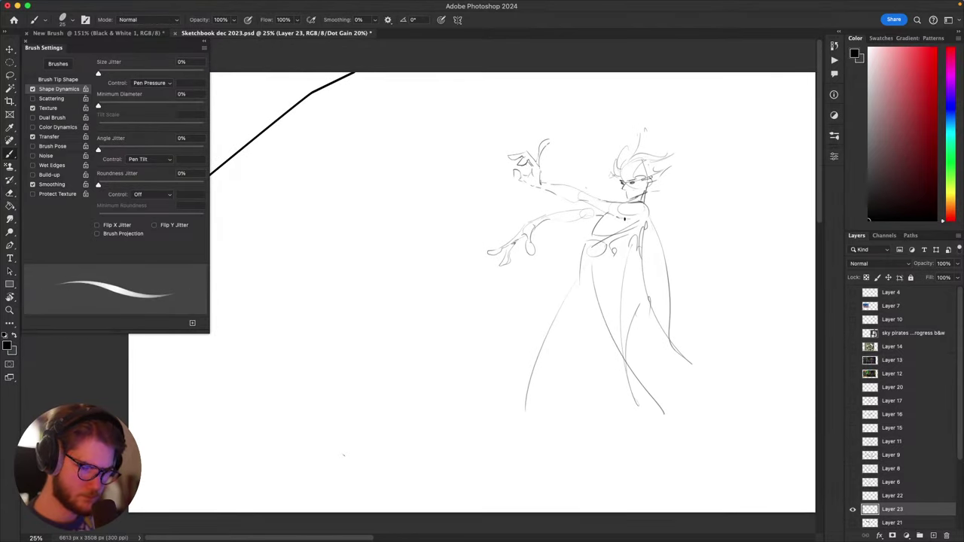
Step: Sketch thigh and calf contours over the two striding leg lines, undoing stray strokes
left_click_drag(655, 239, 591, 208)
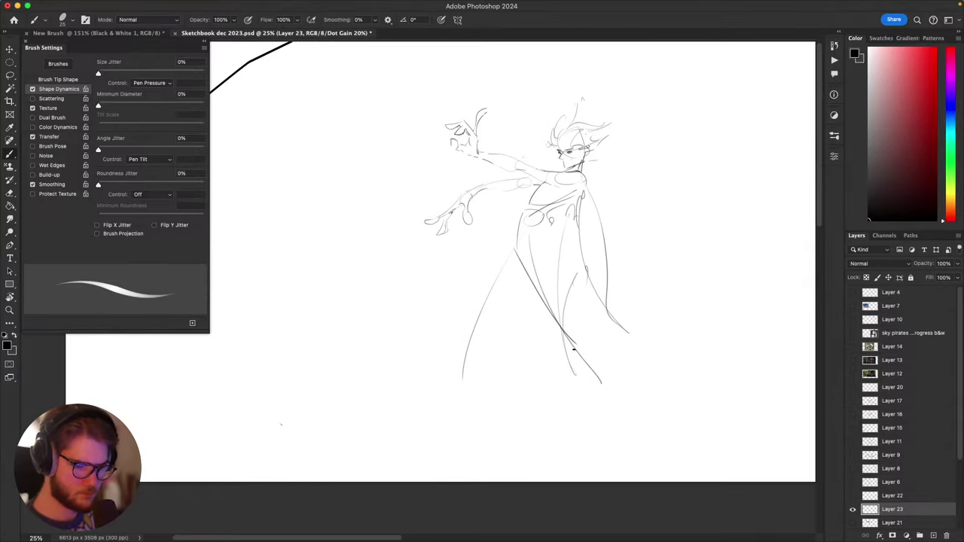
left_click_drag(537, 264, 603, 388)
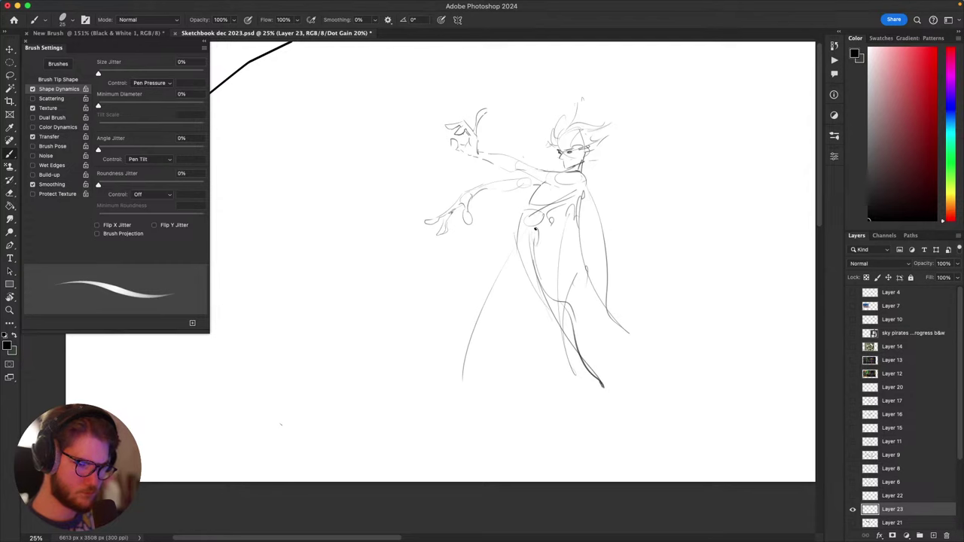
left_click_drag(517, 232, 474, 381)
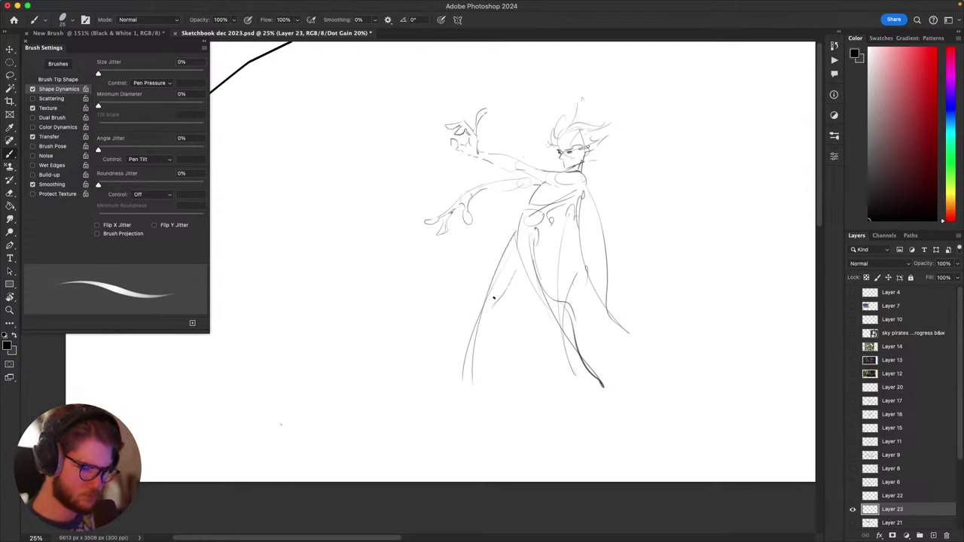
key("super+z")
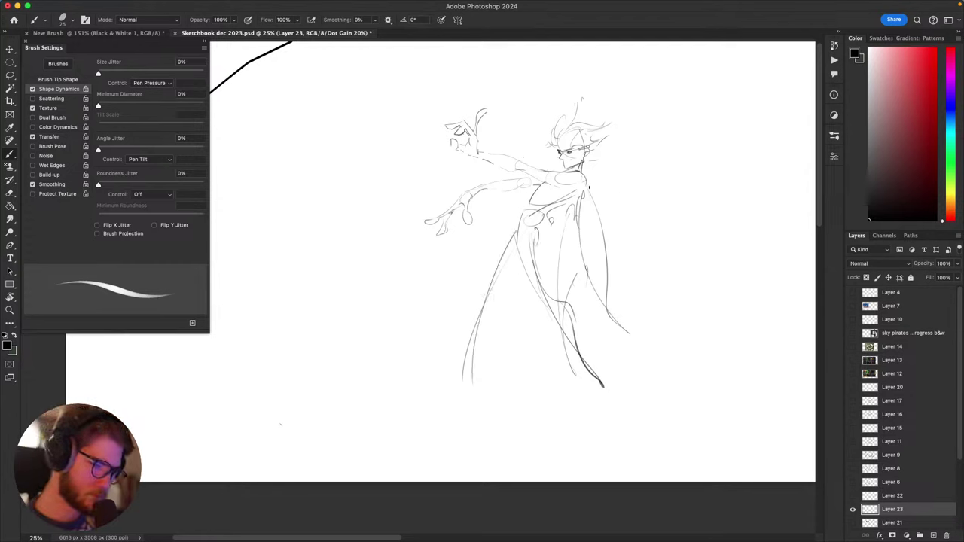
left_click_drag(503, 314, 447, 400)
key("super+z")
key("super+z")
mouse_move(582, 399)
left_mouse_down()
mouse_move(667, 288)
mouse_move(606, 275)
mouse_move(625, 325)
mouse_move(665, 310)
mouse_move(633, 389)
left_mouse_up()
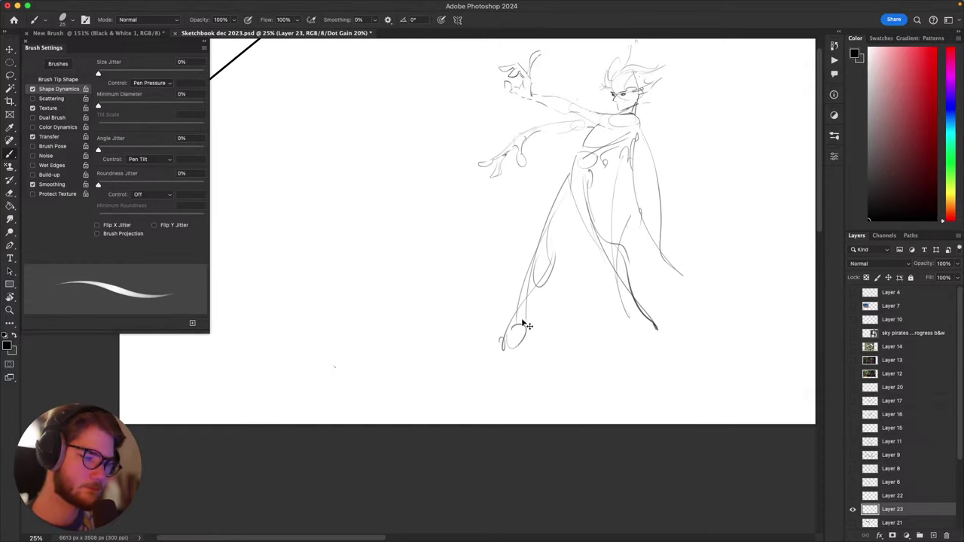
Step: Try rounded heel and toe shapes for both feet at the ends of the striding legs
mouse_move(660, 316)
left_mouse_down()
mouse_move(726, 295)
mouse_move(710, 308)
mouse_move(663, 314)
mouse_move(663, 334)
mouse_move(644, 334)
mouse_move(685, 342)
mouse_move(630, 333)
left_mouse_up()
key("l")
key("b")
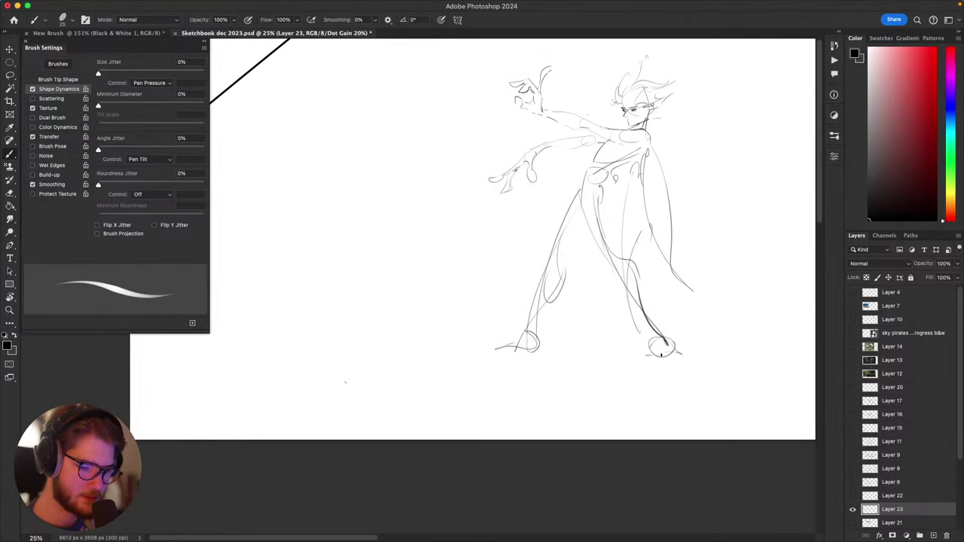
left_click_drag(662, 355, 702, 344)
mouse_move(686, 346)
left_mouse_down()
mouse_move(698, 348)
mouse_move(532, 362)
mouse_move(676, 358)
mouse_move(670, 244)
left_mouse_up()
key("super+z")
key("super+z")
key("super+z")
key("super+z")
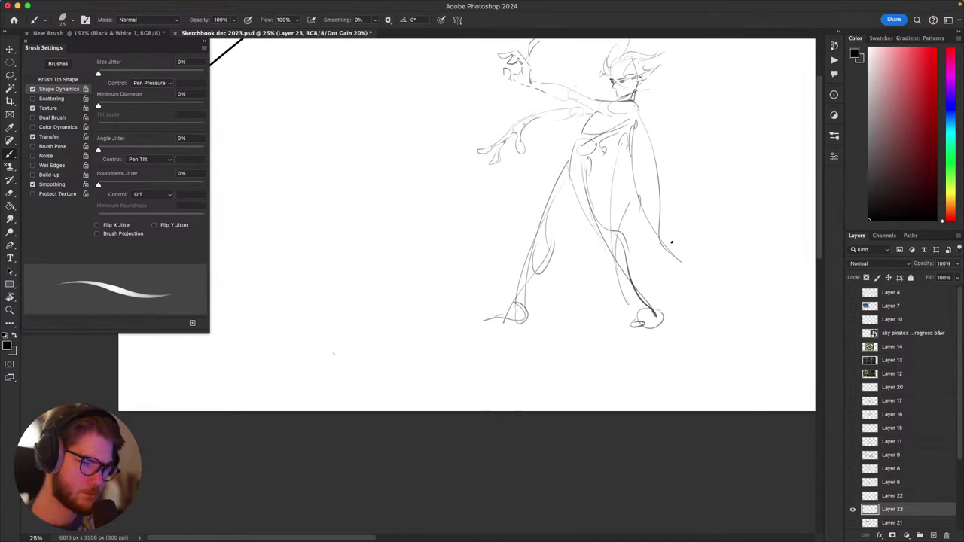
Step: Select both striding legs with the Lasso, delete them, and deselect
scroll(639, 294, "up", 2)
key("l")
mouse_move(600, 397)
left_mouse_down()
mouse_move(680, 352)
mouse_move(601, 200)
mouse_move(495, 435)
mouse_move(600, 397)
left_mouse_up()
key("Delete")
key("super+d")
key("b")
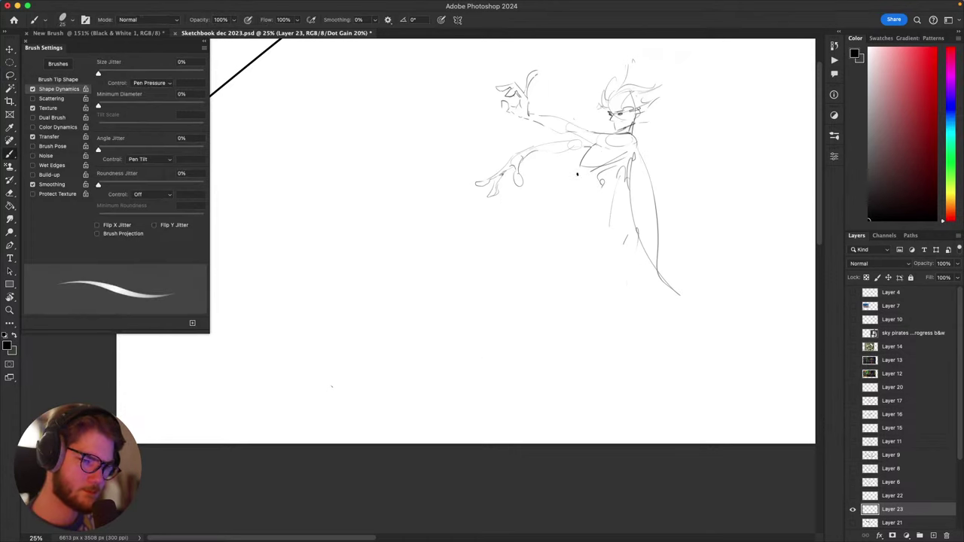
Step: Sketch one long curve from the ribs down to the foot, with short inner lines at the belly and hip
key("super+z")
mouse_move(579, 167)
left_mouse_down()
mouse_move(576, 254)
mouse_move(602, 370)
left_mouse_up()
left_click_drag(590, 193, 581, 221)
key("super+z")
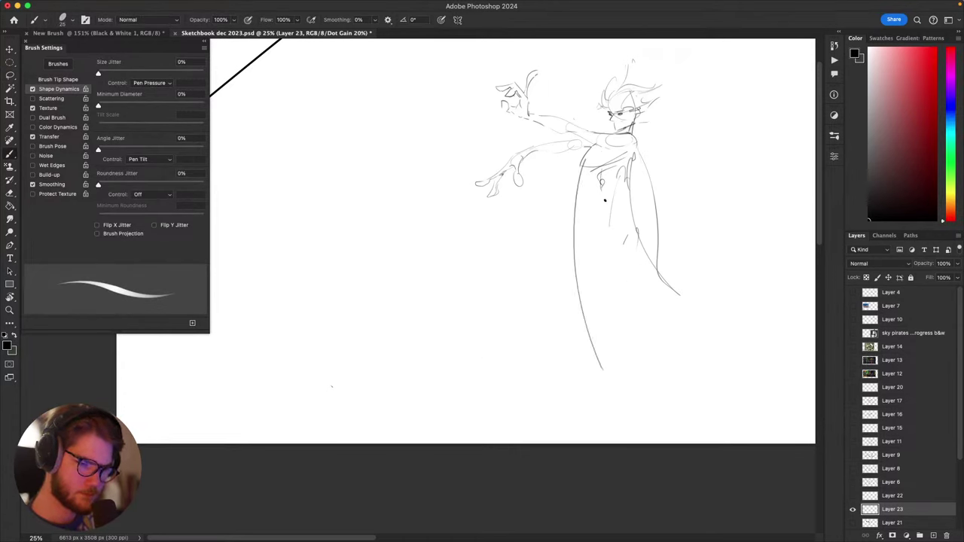
key("ctrl+z")
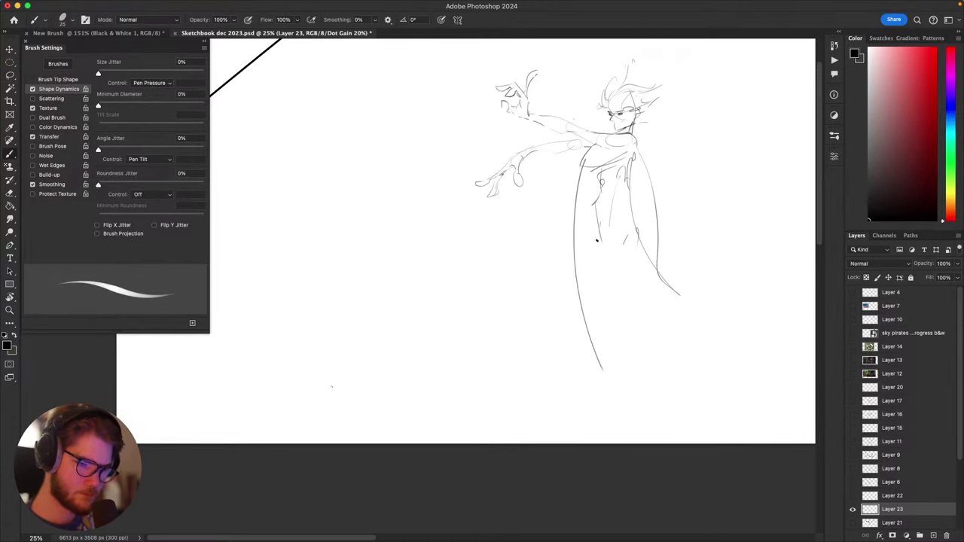
mouse_move(600, 284)
left_mouse_down()
mouse_move(605, 365)
mouse_move(593, 354)
mouse_move(624, 259)
left_mouse_up()
Step: Clear stray marks with the Lasso, and sketch the knee, shin and pointed foot along the long leg curve
key("l")
key("Delete")
key("super+d")
key("b")
left_click_drag(584, 303, 602, 377)
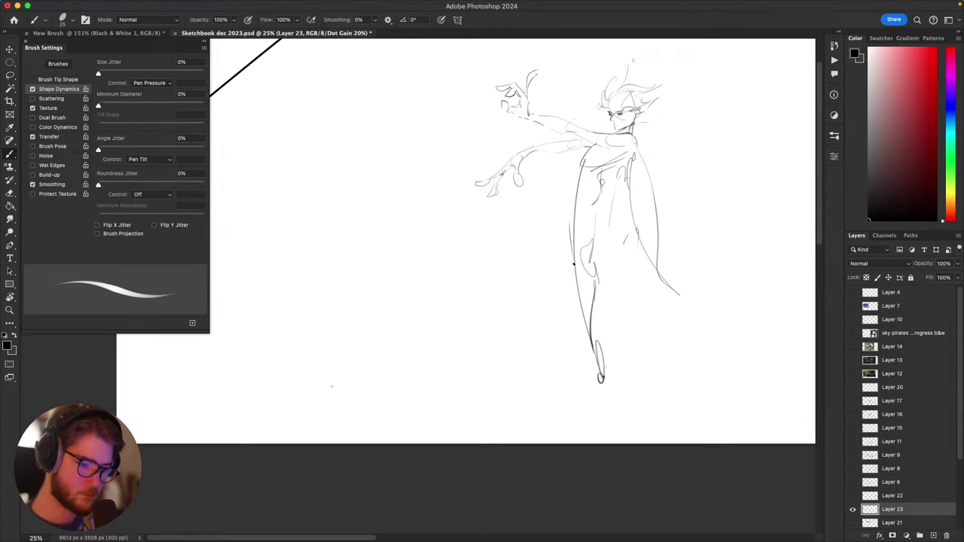
Step: Sketch a second lower leg behind the first, undoing rejected strokes and clearing leftovers with the Lasso
left_click_drag(593, 317, 625, 369)
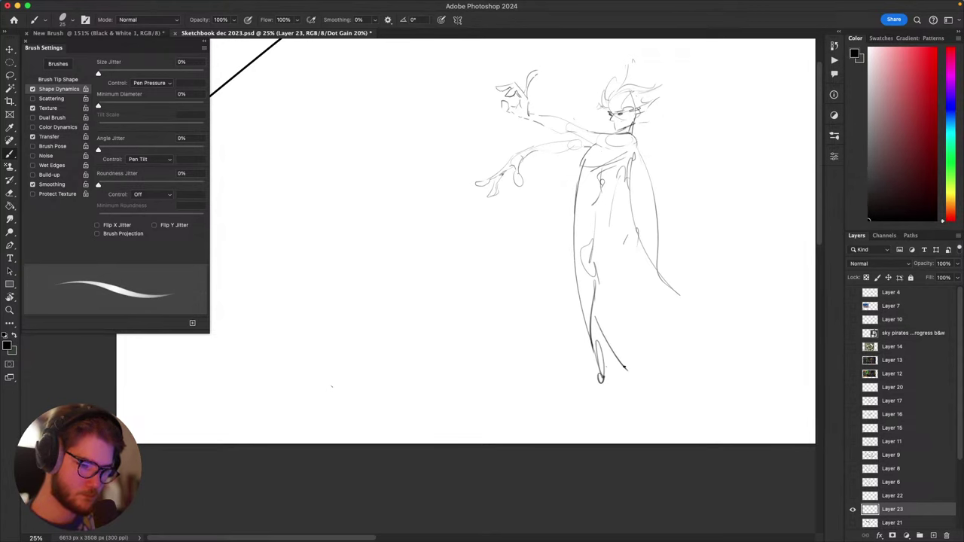
left_click_drag(596, 264, 628, 374)
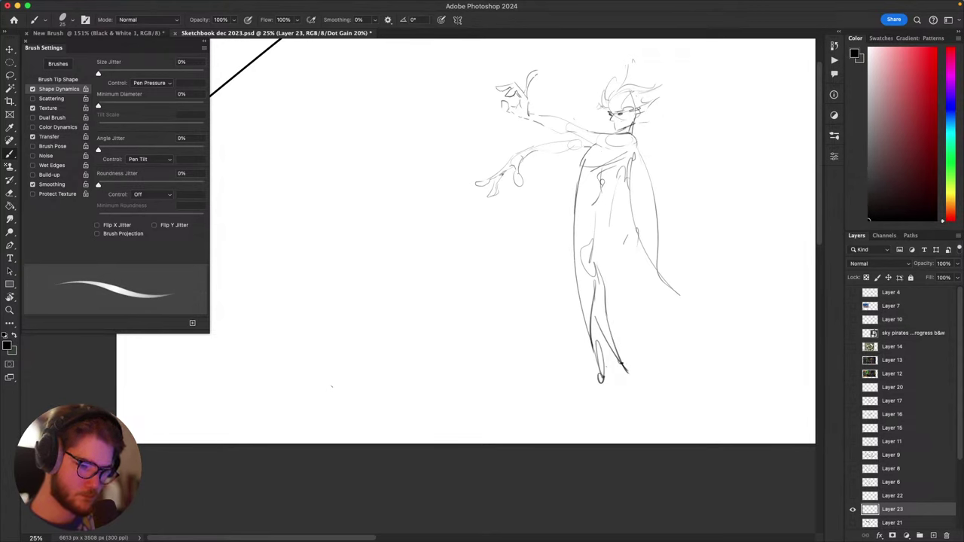
key("super+z")
left_click_drag(598, 266, 637, 428)
key("super+z")
key("l")
key("Delete")
key("super+d")
key("b")
Step: Add the rear foot and waistband, and darken the inner thigh contour down to the knee
left_click_drag(638, 305, 634, 367)
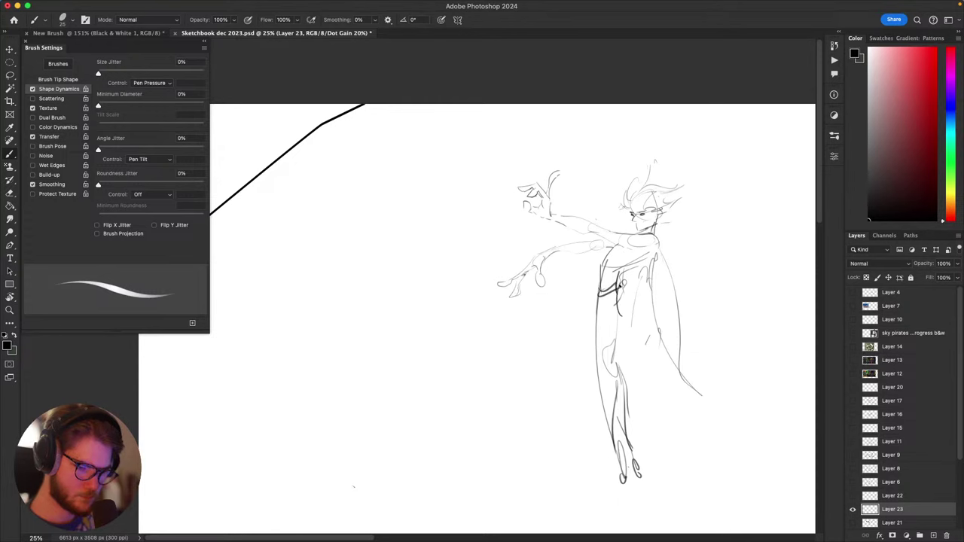
left_click_drag(620, 292, 620, 404)
left_click_drag(652, 382, 642, 262)
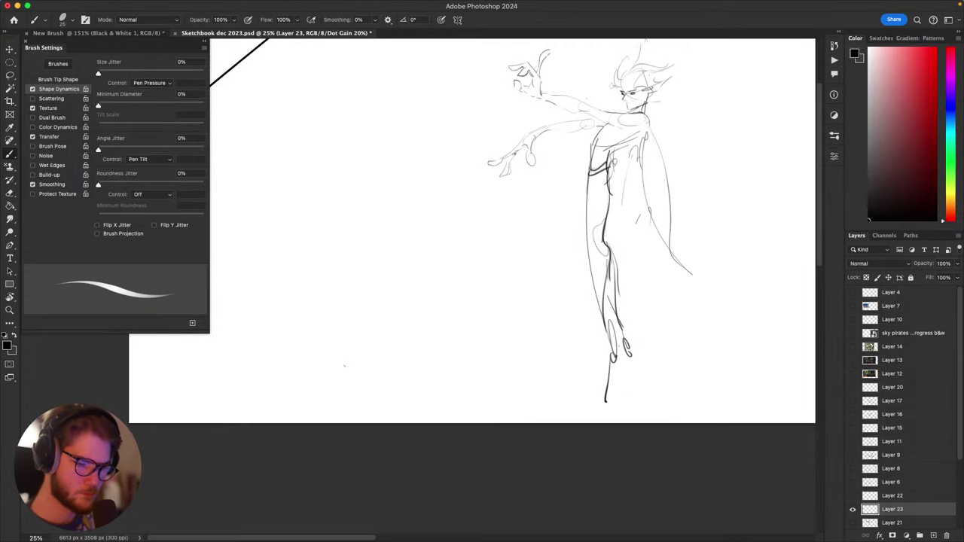
Step: Try several extended foot shapes below the pointed toes, and undo them
left_click_drag(606, 402, 604, 400)
key("super+z")
left_click_drag(603, 328, 620, 393)
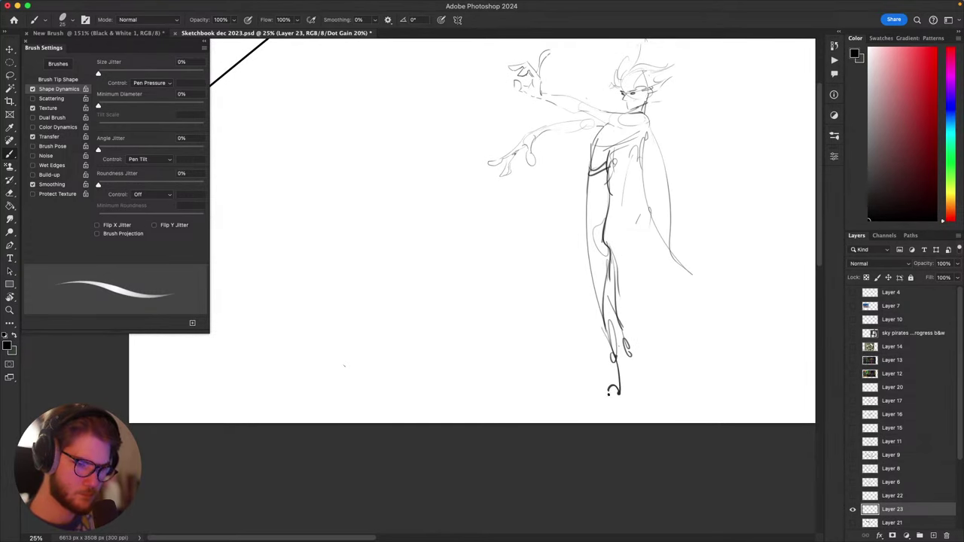
left_click_drag(618, 348, 624, 372)
key("super+z")
key("super+z")
key("super+z")
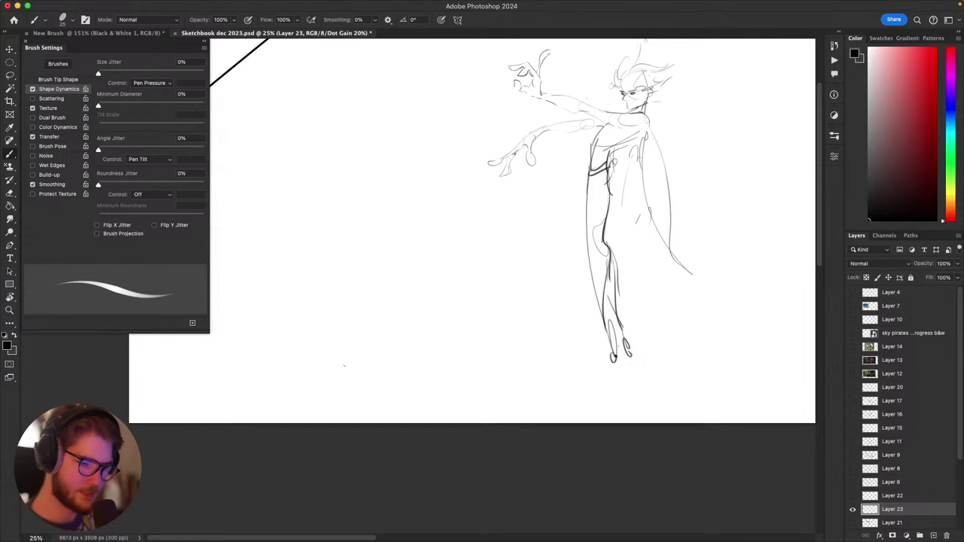
key("super+z")
Step: Lengthen the lower leg downward, and sketch a blocky foot at its end
left_click_drag(605, 291, 628, 400)
left_click_drag(646, 266, 644, 255)
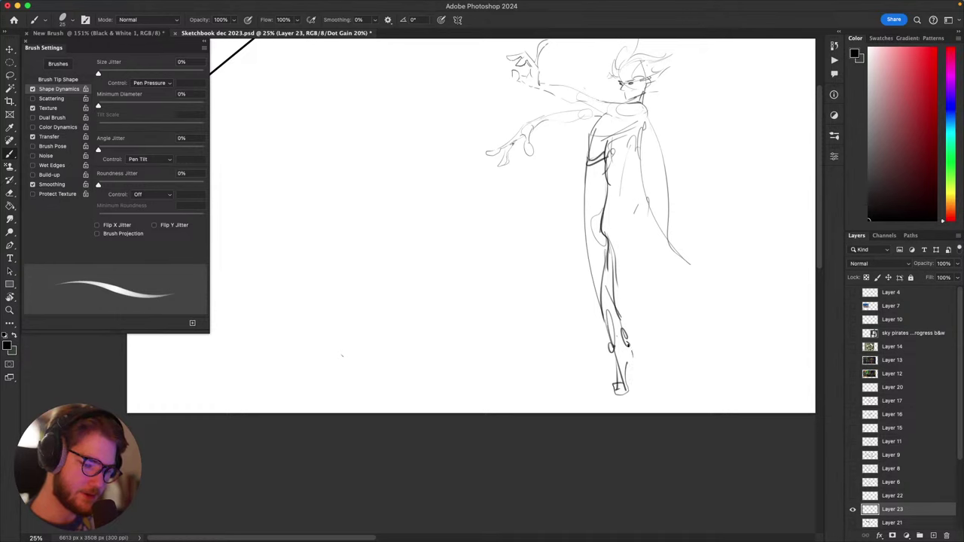
mouse_move(622, 344)
left_mouse_down()
mouse_move(639, 381)
mouse_move(682, 416)
mouse_move(626, 420)
mouse_move(693, 329)
mouse_move(665, 410)
mouse_move(715, 377)
mouse_move(734, 314)
mouse_move(616, 446)
mouse_move(639, 427)
left_mouse_up()
key("super+z")
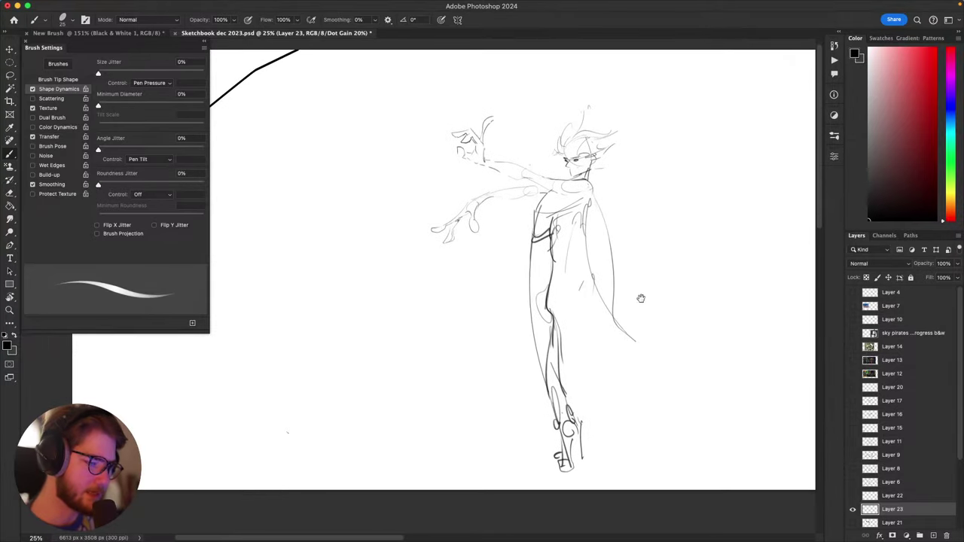
Step: Try a bent rear leg sweeping back behind the standing leg, and undo it
left_click_drag(641, 299, 698, 256)
left_click_drag(695, 347, 612, 398)
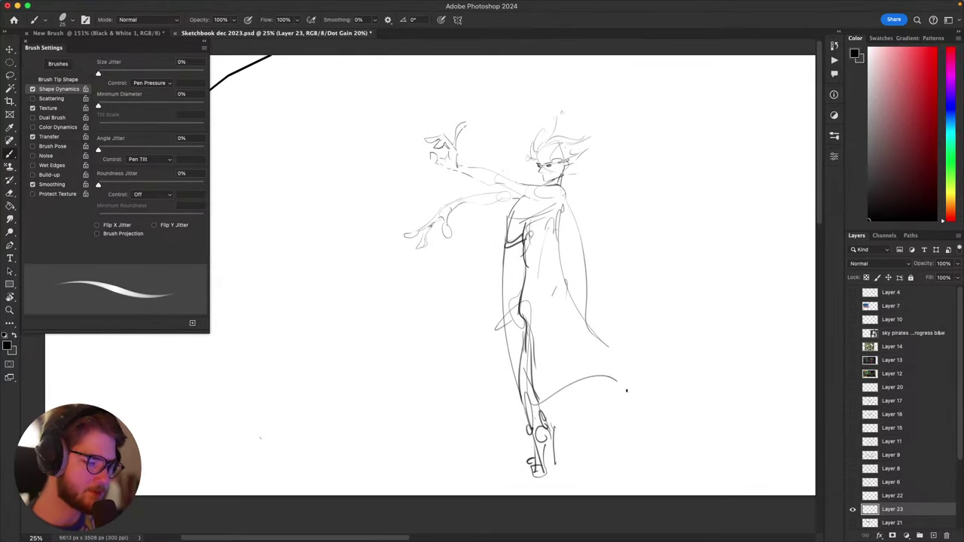
mouse_move(526, 214)
left_mouse_down()
mouse_move(539, 232)
mouse_move(522, 392)
mouse_move(494, 318)
mouse_move(521, 229)
left_mouse_up()
key("super+z")
key("super+z")
Step: Select the waist and legs with the Lasso, and cut them to a new layer with Layer Via Cut
left_click_drag(526, 390, 541, 383)
key("l")
mouse_move(501, 433)
left_mouse_down()
mouse_move(597, 413)
mouse_move(539, 198)
mouse_move(479, 285)
left_mouse_up()
right_click(527, 266)
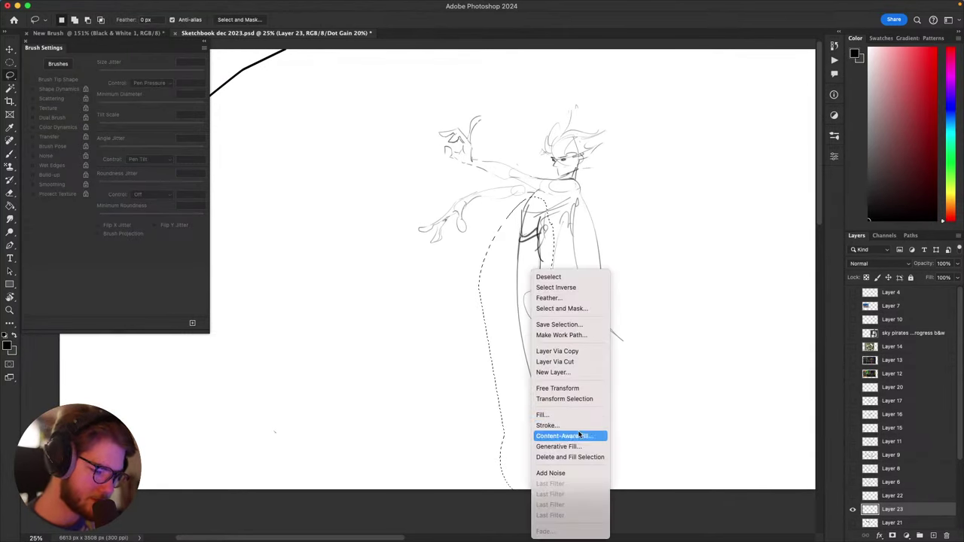
left_click(585, 351)
Step: Move Layer 24 beneath Layer 23, set its opacity to 10%, and make Layer 23 active for the brush
scroll(962, 450, "down", 3)
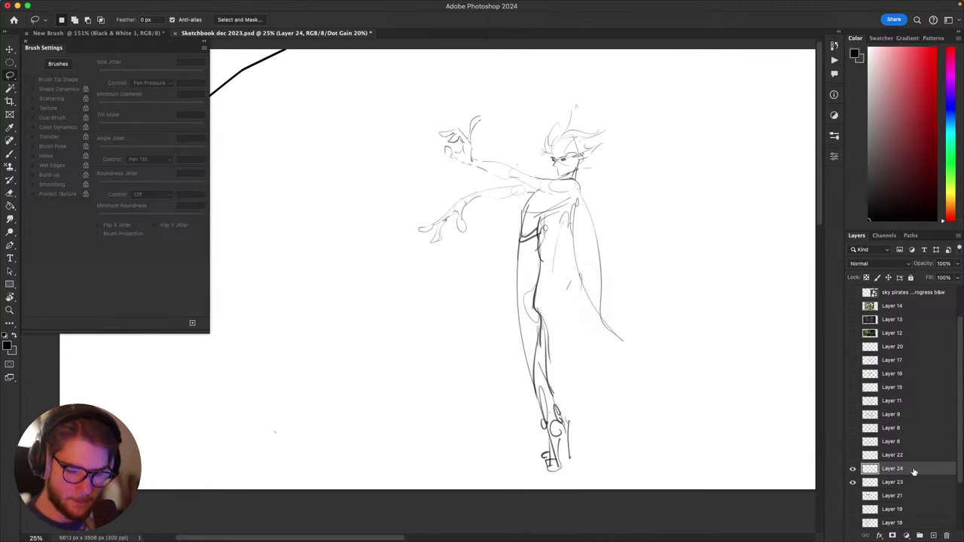
left_click_drag(896, 470, 898, 490)
key("v")
key("1")
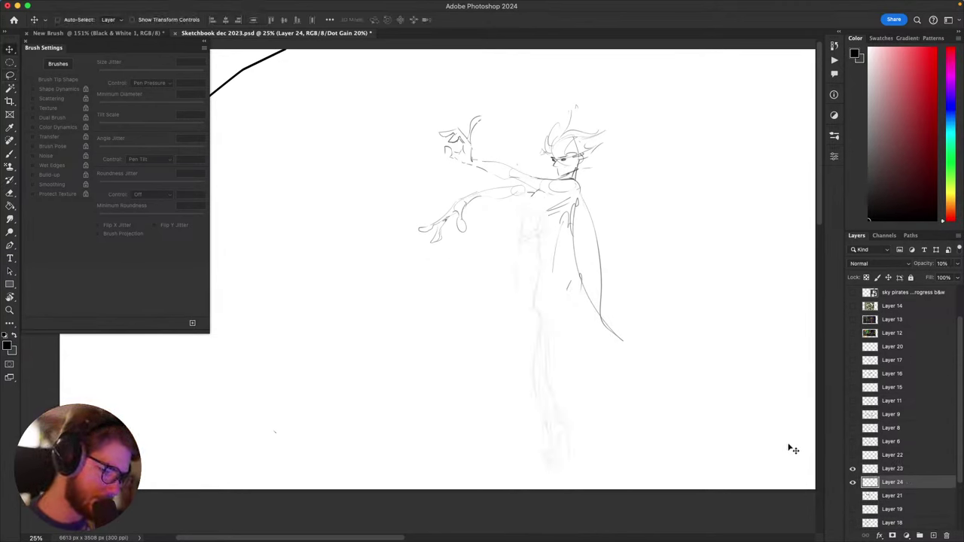
key("b")
left_click(892, 469)
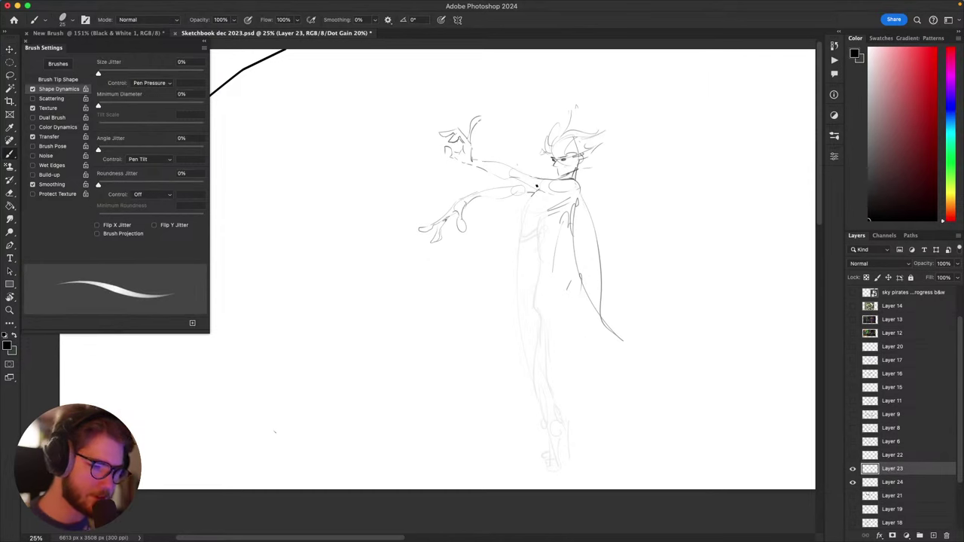
Step: Redraw the front contour of the torso from the armpit to the waist over the faded guide
left_click_drag(534, 193, 515, 231)
key("super+z")
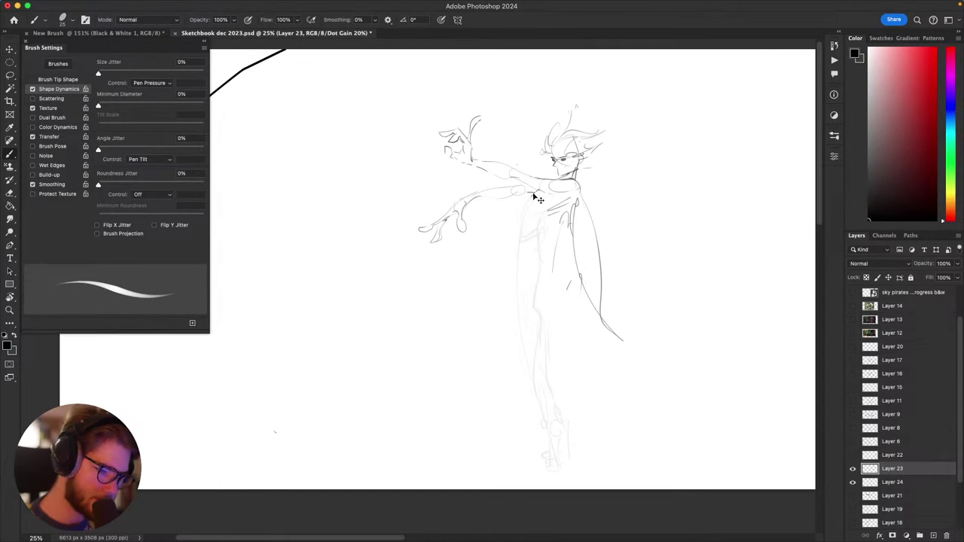
key("super+plus")
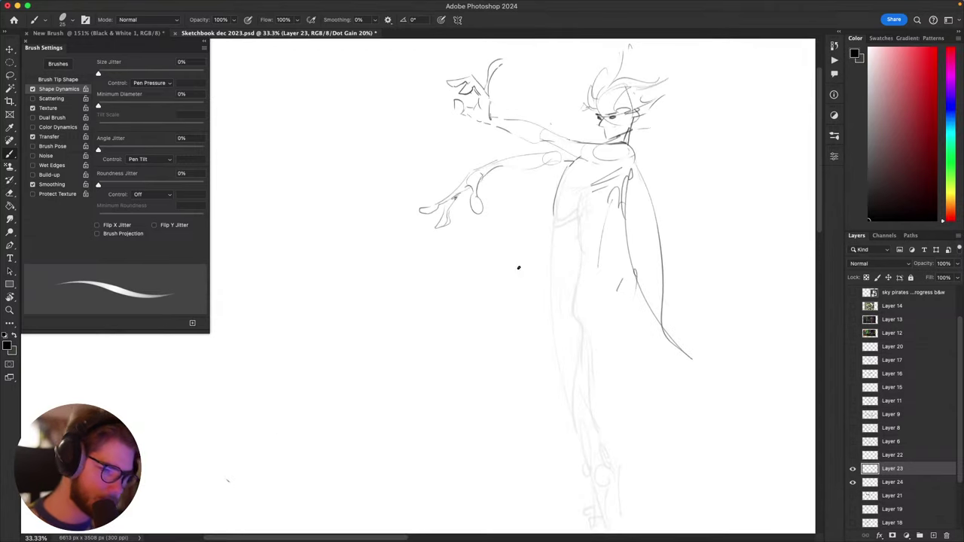
left_click_drag(631, 277, 605, 297)
left_click_drag(561, 206, 551, 222)
left_click_drag(566, 203, 553, 224)
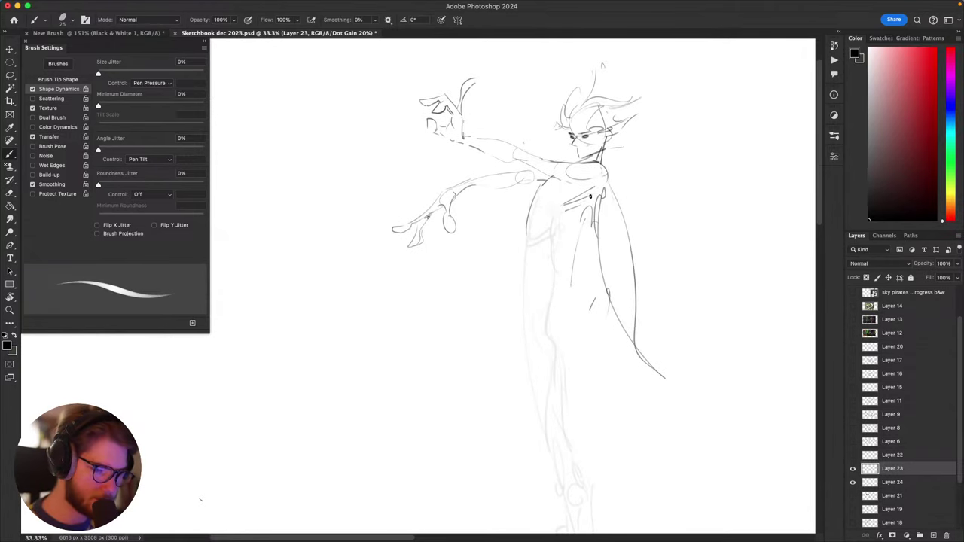
mouse_move(590, 197)
left_mouse_down()
mouse_move(551, 214)
mouse_move(559, 227)
mouse_move(550, 230)
mouse_move(520, 149)
left_mouse_up()
Step: Redraw the waistband and the front hip line over the guide, undoing stray strokes
key("super+z")
key("super+z")
key("super+z")
key("super+z")
key("super+z")
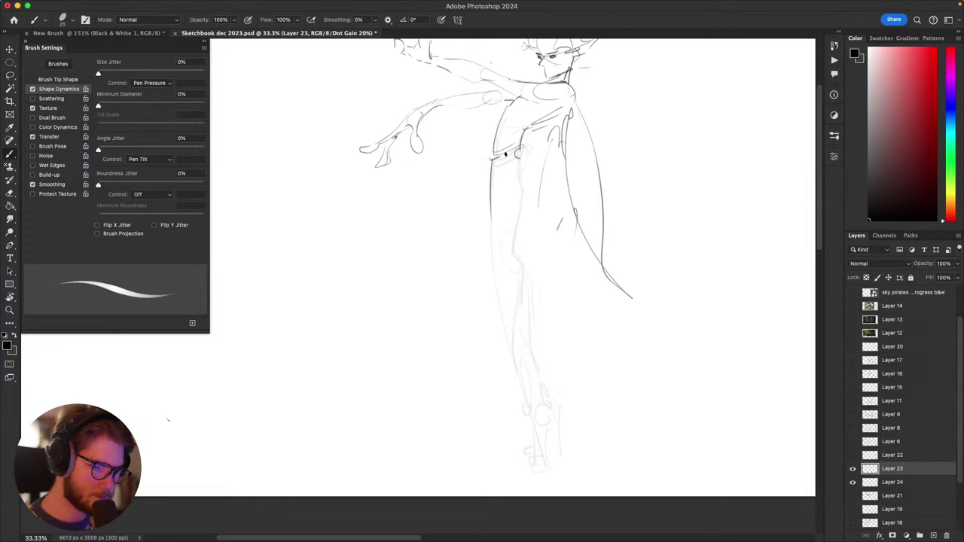
left_click_drag(530, 184, 538, 249)
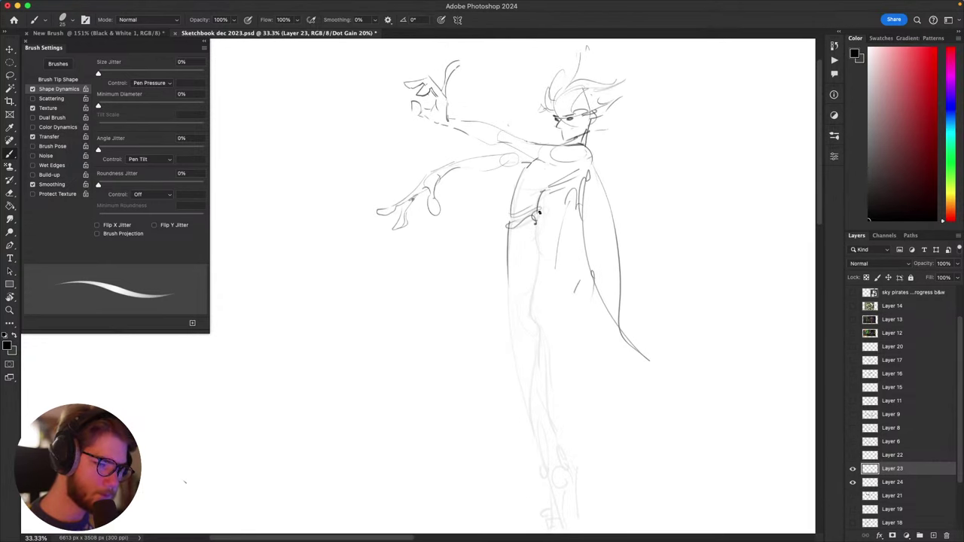
Step: Redraw the back contour of the thigh from the hip to the knee over the faded guide, undoing stray strokes
left_click_drag(535, 214, 533, 315)
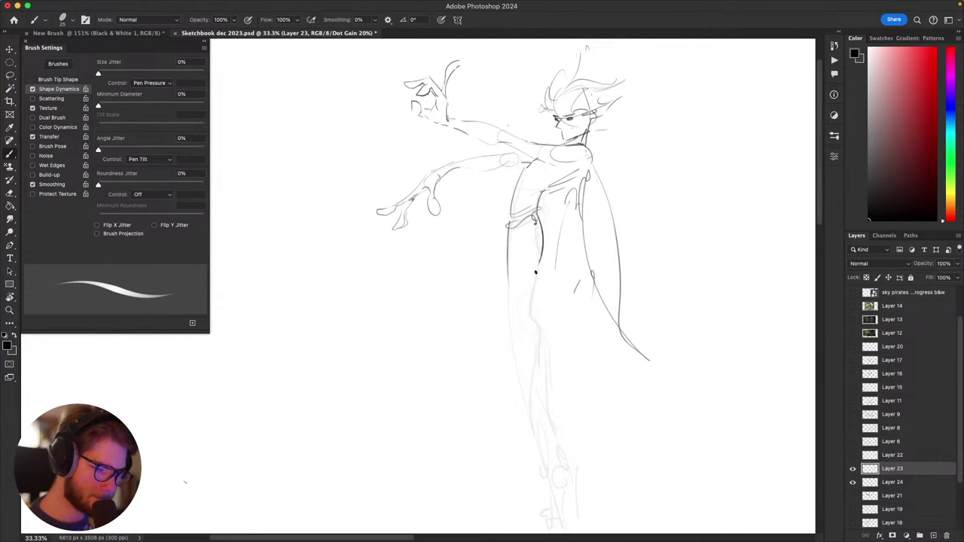
key("super+z")
mouse_move(542, 256)
left_mouse_down()
mouse_move(529, 309)
mouse_move(538, 374)
left_mouse_up()
key("super+z")
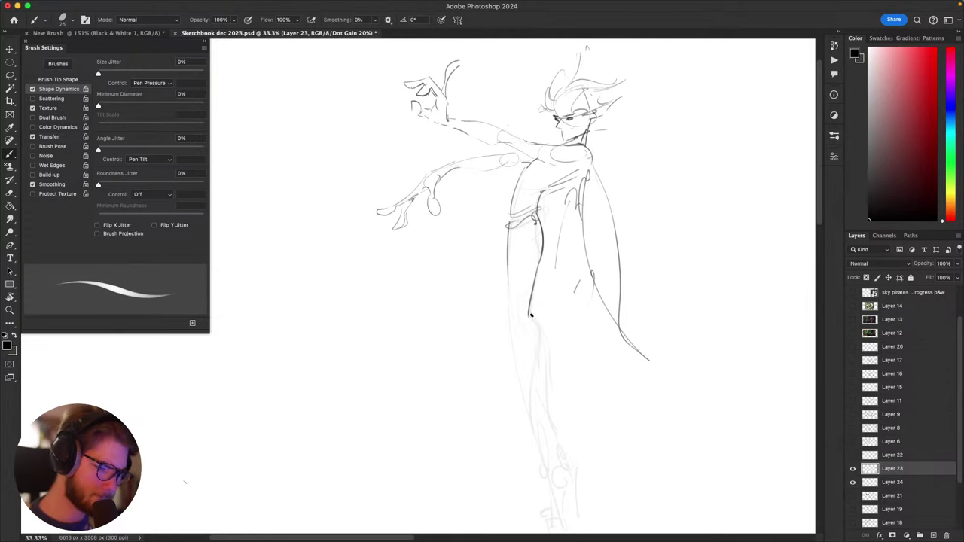
mouse_move(530, 314)
left_mouse_down()
mouse_move(532, 374)
mouse_move(529, 345)
left_mouse_up()
key("super+z")
key("super+z")
key("super+z")
left_click_drag(541, 258, 530, 320)
Step: Try to redraw the calf's back line below the knee and the front line of the thigh, undoing the strokes
left_click_drag(528, 313, 535, 371)
key("super+z")
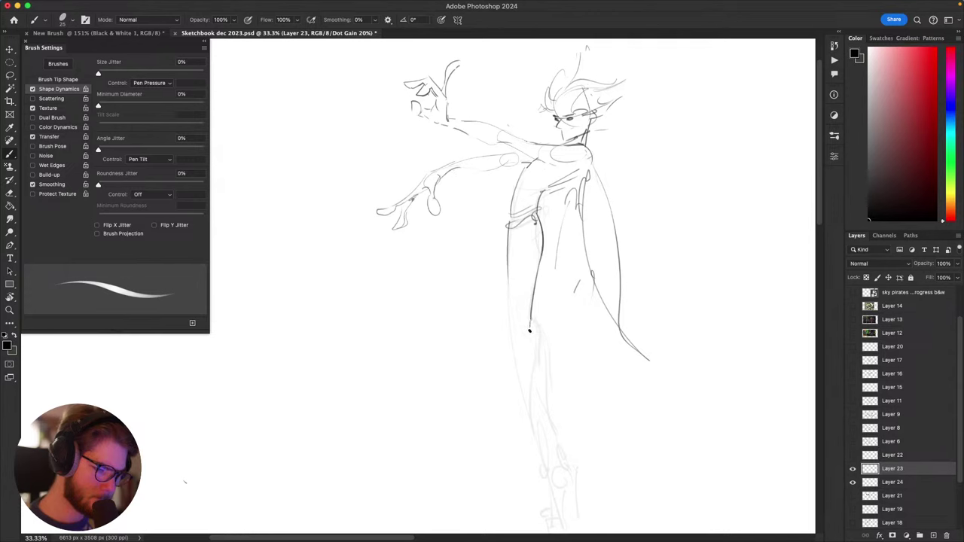
left_click_drag(533, 320, 533, 377)
key("super+z")
key("super+z")
left_click_drag(533, 320, 534, 404)
key("super+z")
key("super+z")
left_click_drag(536, 332, 530, 456)
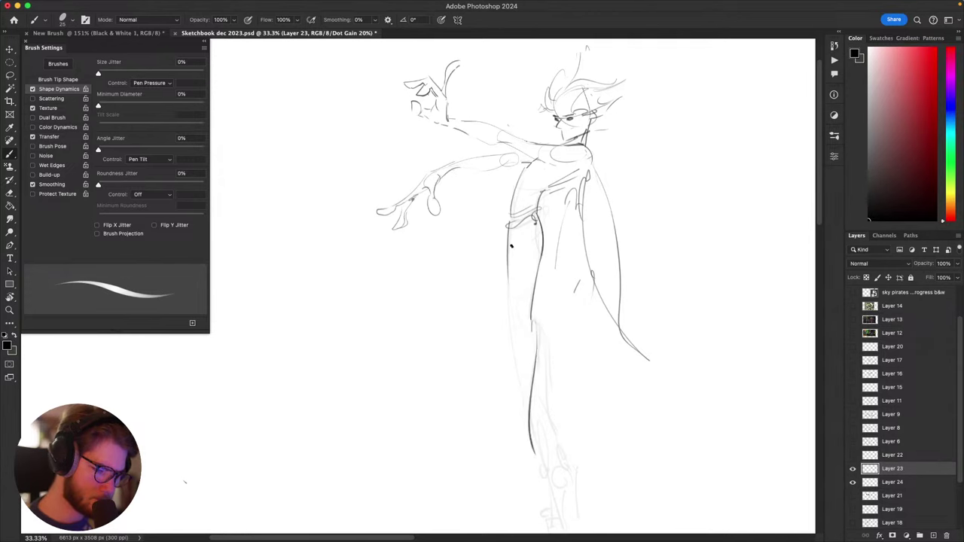
left_click_drag(509, 265, 512, 360)
key("super+z")
left_click_drag(508, 292, 523, 357)
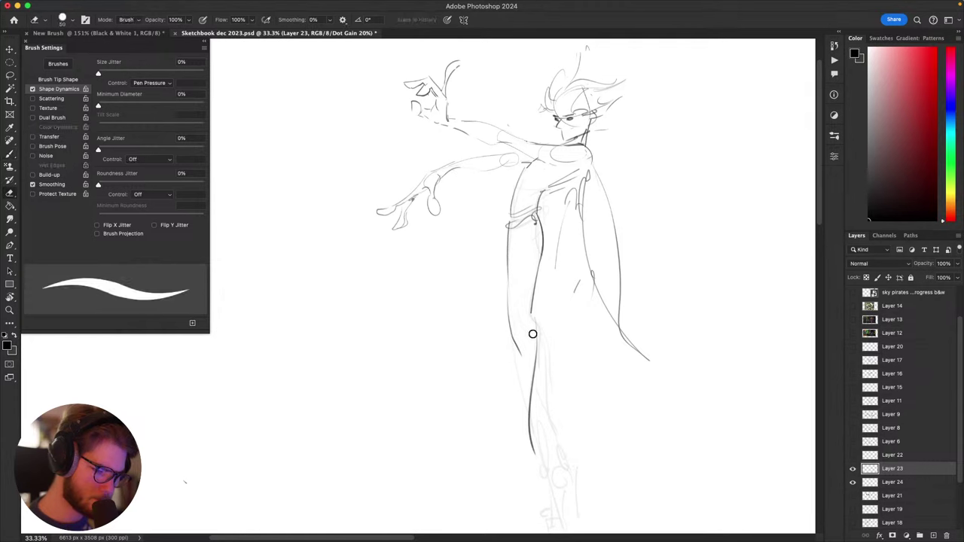
key("super+z")
key("super+z")
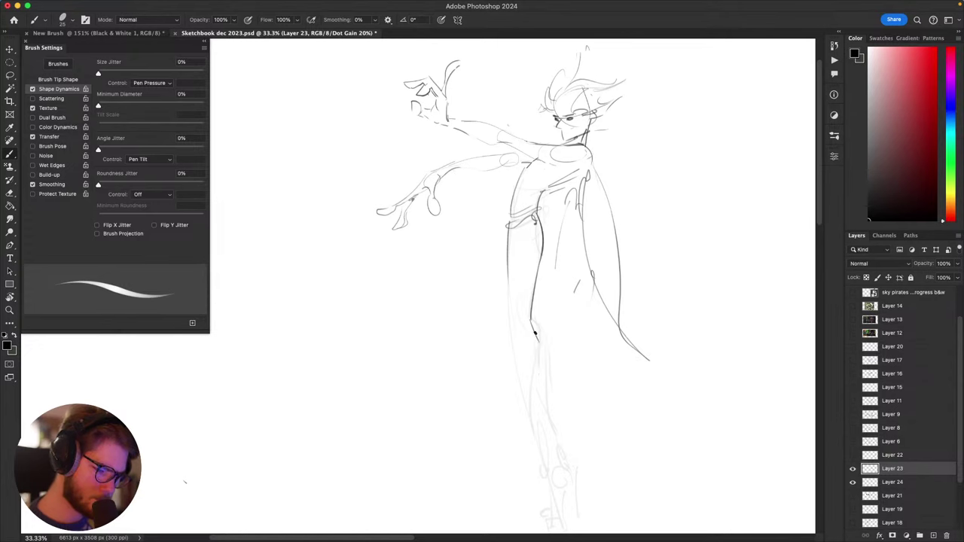
Step: Redraw the back of the lower leg as one long line from the knee down to the ankle
left_click_drag(535, 320, 535, 431)
key("super+z")
left_click_drag(532, 320, 546, 477)
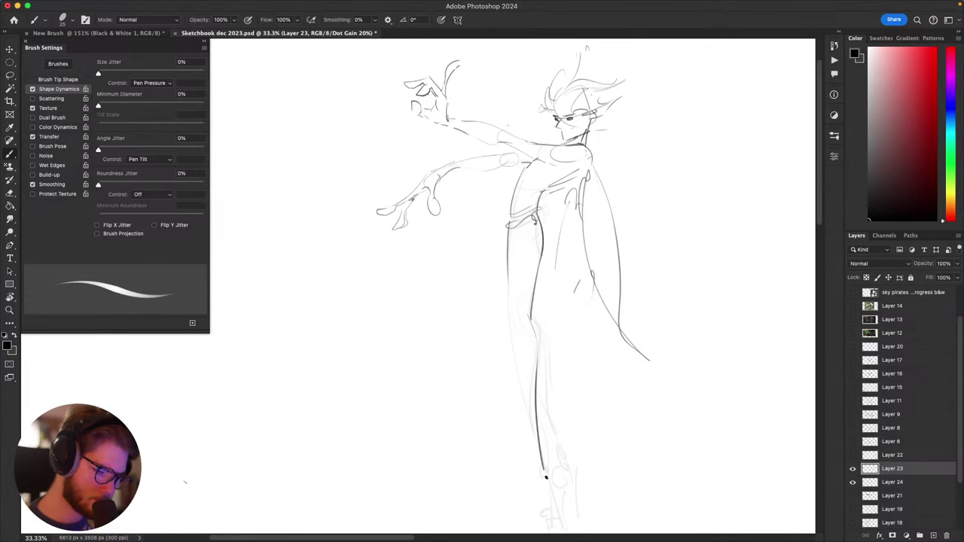
left_click_drag(599, 277, 606, 235)
Step: Redraw the front contour of the leg from the hip past the knee to the shin, undoing misplaced strokes
left_click_drag(514, 230, 532, 382)
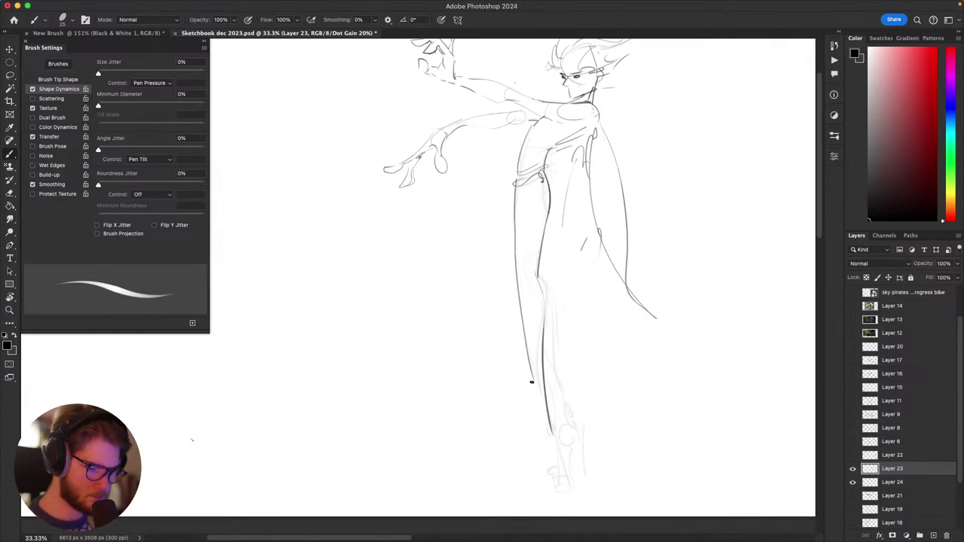
key("super+z")
left_click_drag(513, 223, 533, 371)
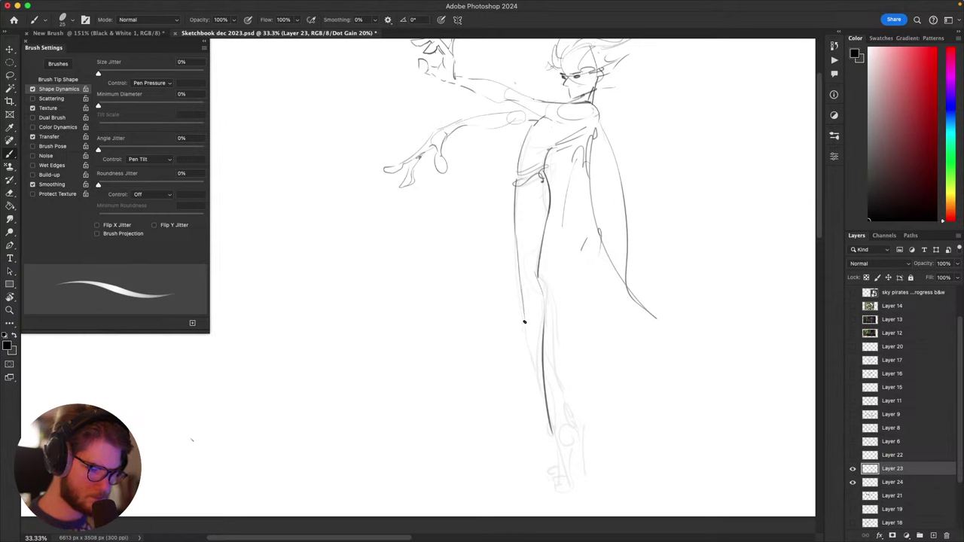
key("super+z")
left_click_drag(519, 267, 546, 416)
key("super+z")
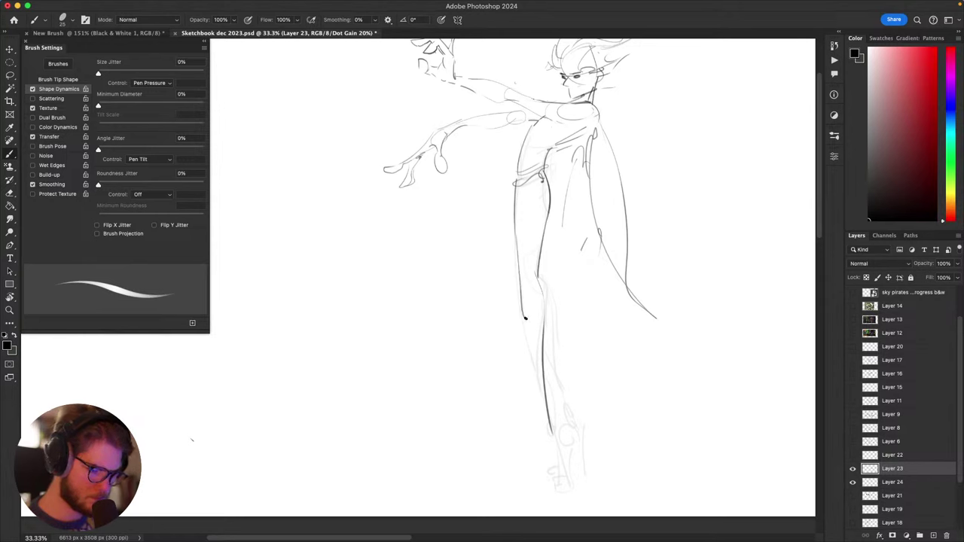
left_click_drag(525, 318, 551, 436)
key("super+z")
Step: Extend the leg lines into the ankle and sketch the toes of the pointed foot over the guide
mouse_move(544, 297)
left_mouse_down()
mouse_move(544, 396)
mouse_move(559, 419)
left_mouse_up()
key("super+z")
mouse_move(547, 396)
left_mouse_down()
mouse_move(561, 422)
mouse_move(550, 429)
mouse_move(558, 461)
left_mouse_up()
key("super+z")
mouse_move(566, 447)
left_mouse_down()
mouse_move(571, 336)
mouse_move(573, 355)
left_mouse_up()
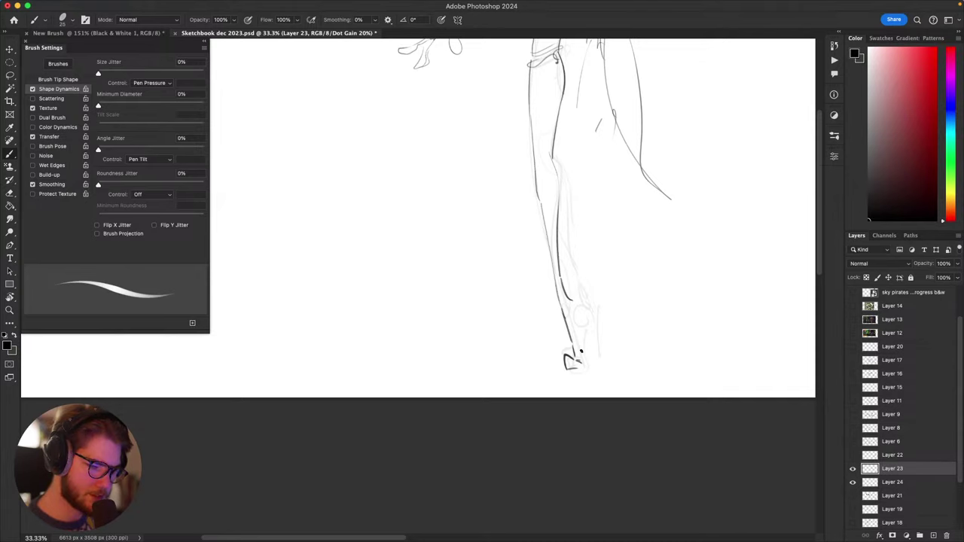
left_click_drag(574, 370, 570, 394)
Step: Add the heel and arch lines of the pointed foot, retrying the shin line and undoing stray strokes
left_click_drag(540, 255, 568, 379)
key("super+z")
left_click_drag(541, 263, 571, 379)
key("super+z")
mouse_move(537, 232)
left_mouse_down()
mouse_move(570, 382)
mouse_move(582, 387)
left_mouse_up()
key("super+z")
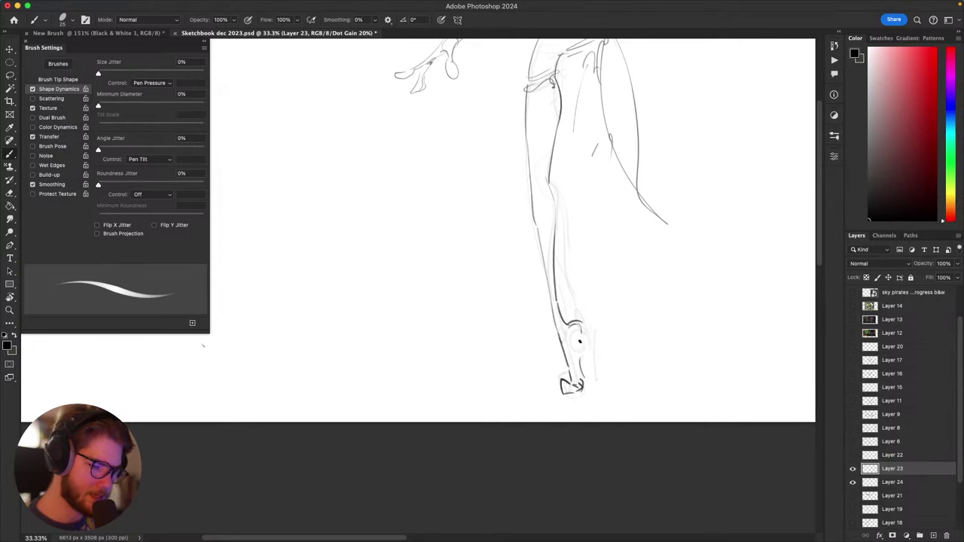
key("super+z")
key("super+z")
key("super+z")
mouse_move(585, 336)
left_mouse_down()
mouse_move(580, 356)
mouse_move(574, 330)
mouse_move(550, 347)
left_mouse_up()
key("super+z")
Step: Try long construction strokes across the ankle and down the foot, and undo them
left_click_drag(556, 307, 506, 366)
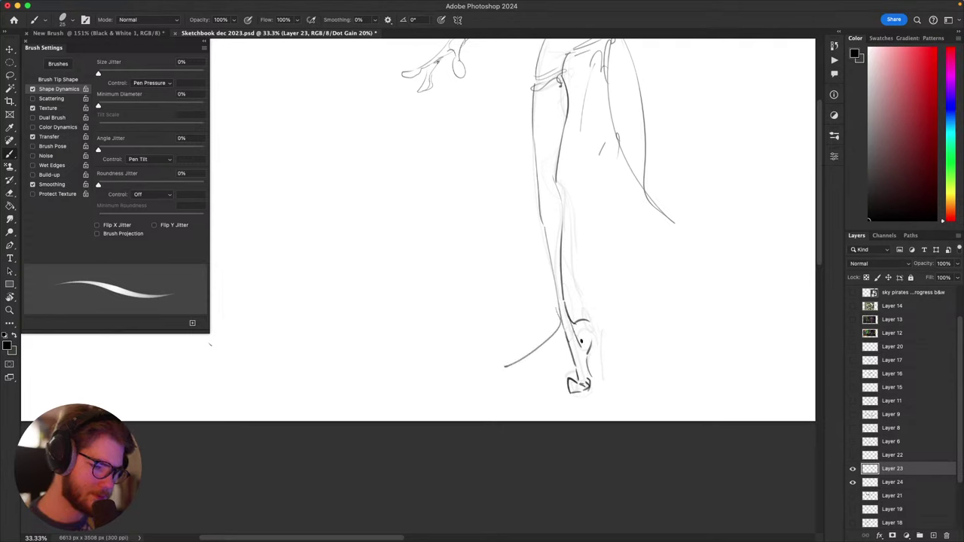
left_click_drag(583, 351, 514, 361)
left_click_drag(559, 307, 571, 386)
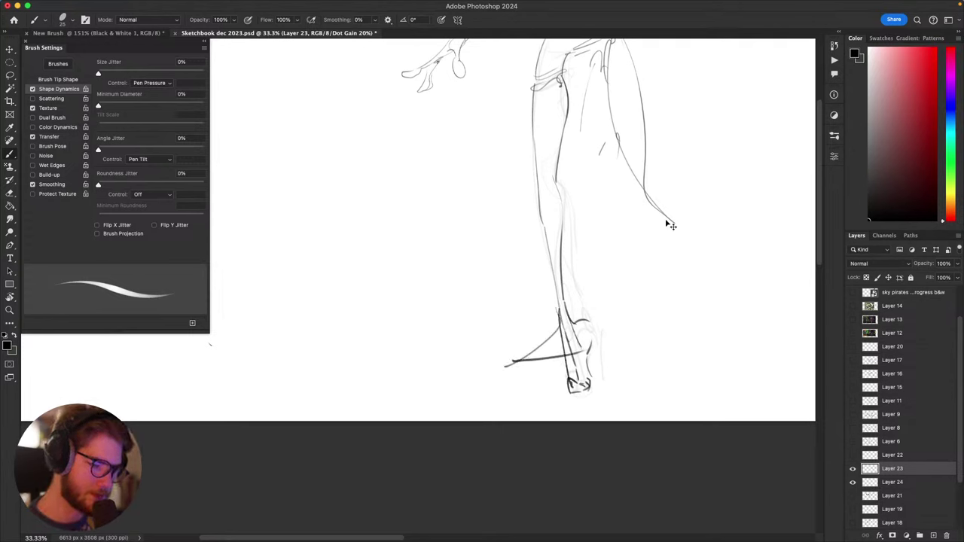
key("super+z")
key("super+z")
key("super+z")
Step: Refine the toes and the sole of the pointed foot with the Lasso and the brush
left_click_drag(589, 326, 593, 327)
left_click_drag(612, 352, 603, 347)
key("l")
left_click_drag(575, 382, 586, 387)
key("b")
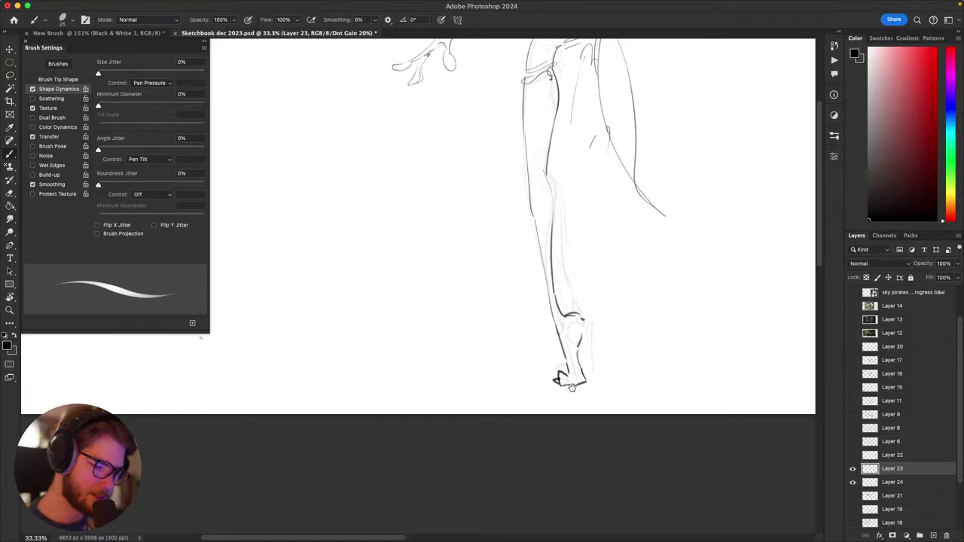
mouse_move(573, 388)
left_mouse_down()
mouse_move(535, 454)
mouse_move(588, 326)
mouse_move(556, 301)
mouse_move(531, 304)
mouse_move(519, 357)
mouse_move(607, 329)
mouse_move(560, 405)
mouse_move(588, 379)
mouse_move(569, 416)
mouse_move(564, 400)
mouse_move(591, 379)
left_mouse_up()
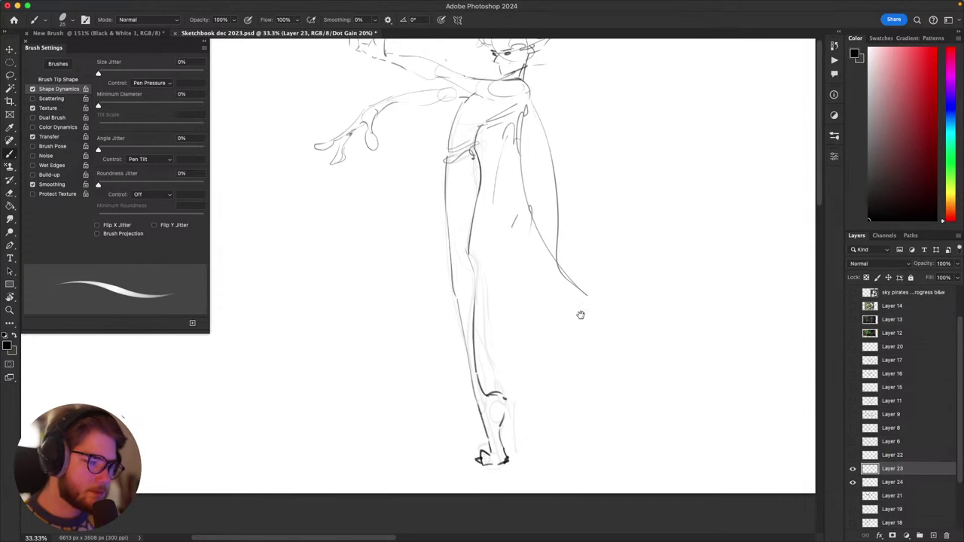
Step: Round off the heel of the pointed foot, erasing and redrawing its upper edge at the ankle
left_click_drag(581, 315, 673, 257)
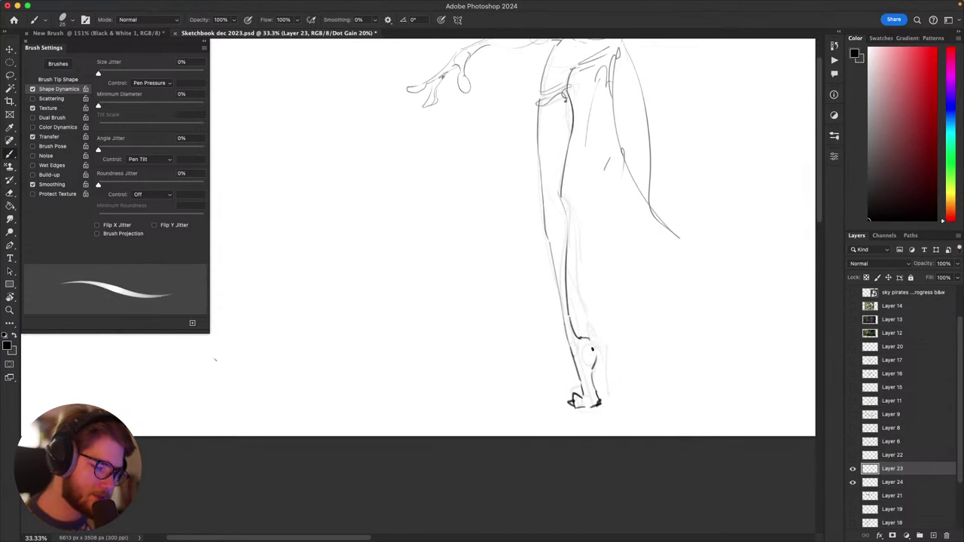
left_click_drag(582, 338, 592, 364)
key("super+z")
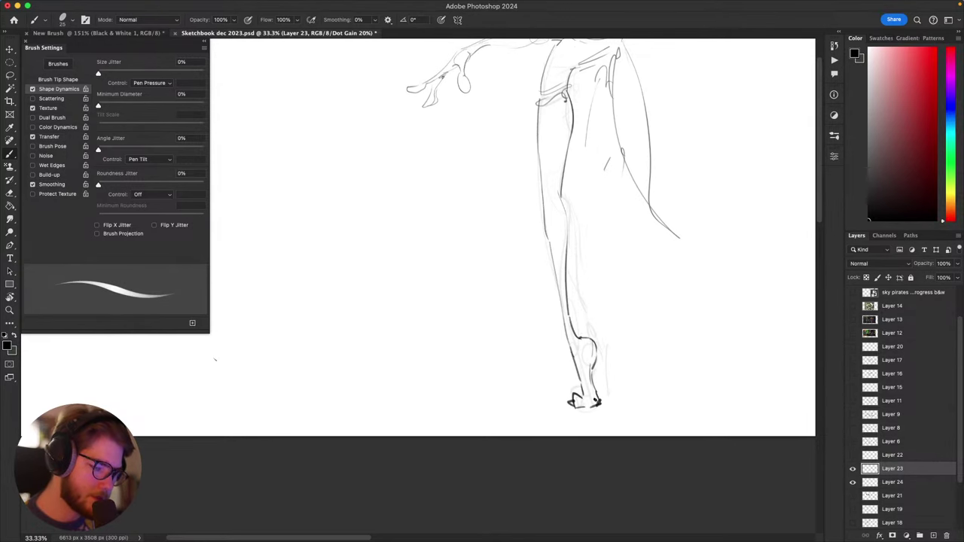
left_click_drag(215, 359, 192, 401)
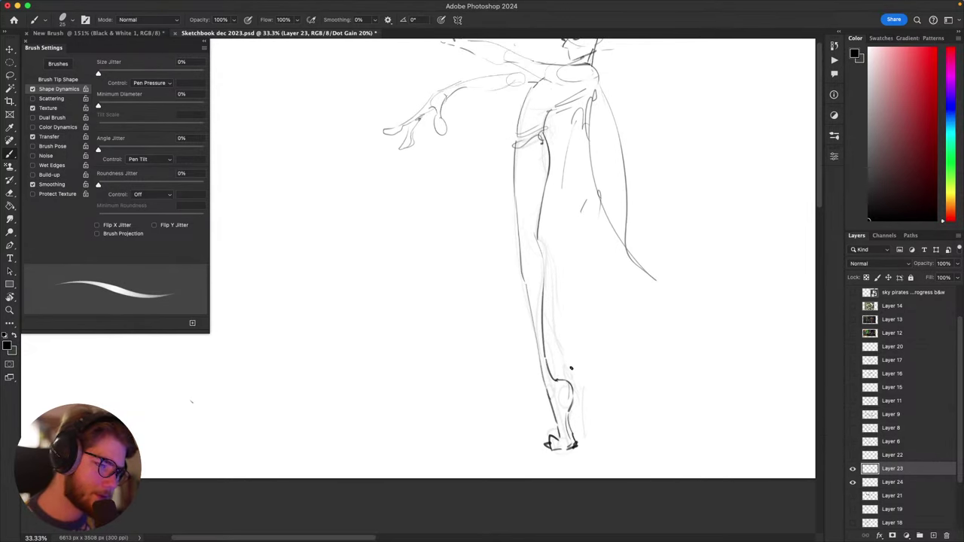
key("e")
mouse_move(560, 379)
left_mouse_down()
mouse_move(575, 383)
mouse_move(566, 385)
left_mouse_up()
key("b")
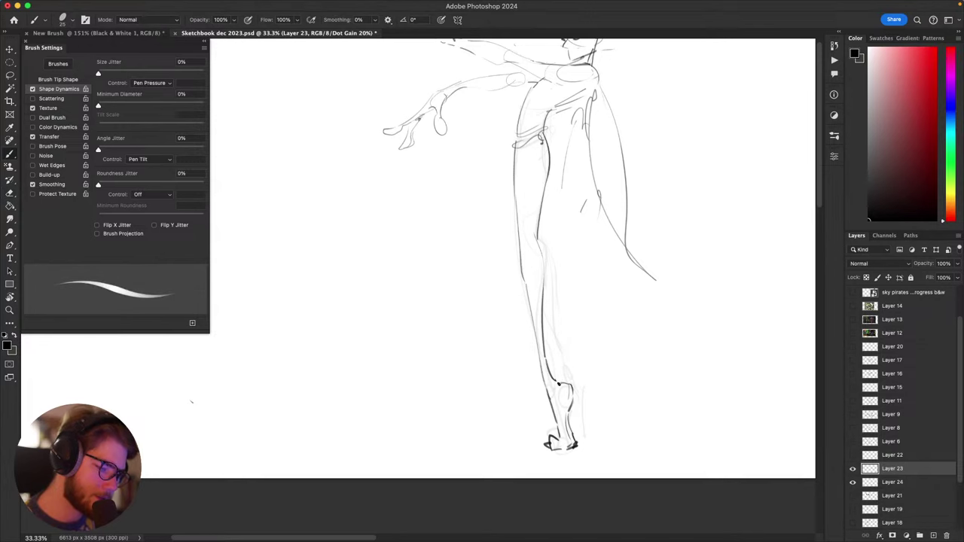
mouse_move(557, 411)
left_mouse_down()
mouse_move(556, 427)
mouse_move(558, 407)
left_mouse_up()
Step: Draw the second leg's calf contour behind the first, from the knee down to the heel, undoing misplaced strokes
left_click_drag(540, 239, 547, 257)
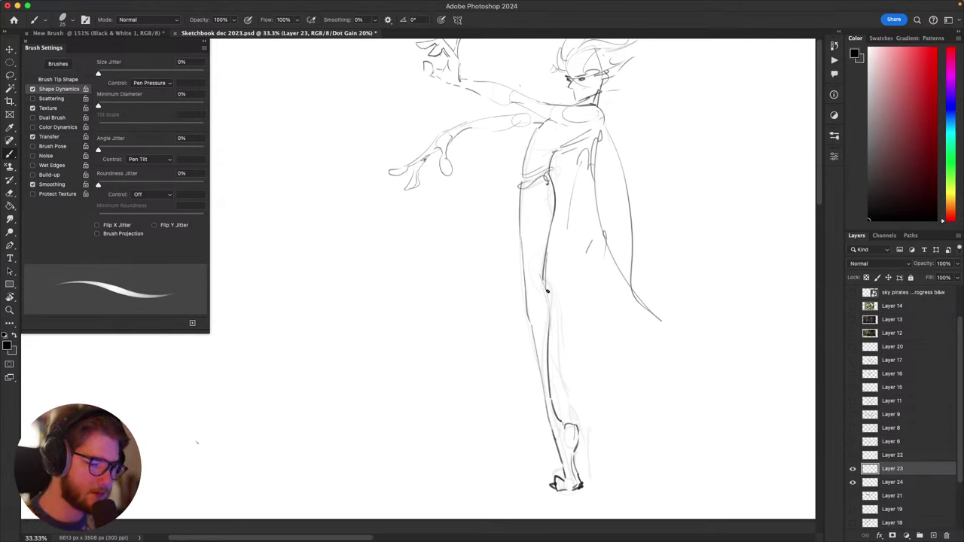
left_click_drag(547, 291, 554, 411)
key("super+z")
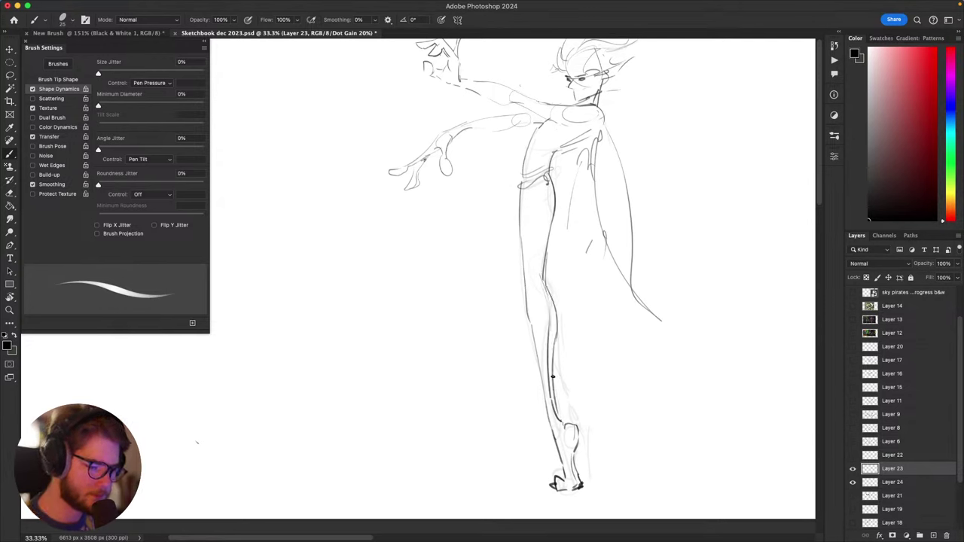
key("super+z")
key("super+z")
key("super+z")
left_click_drag(549, 288, 570, 427)
key("super+z")
left_click_drag(558, 349, 569, 422)
left_click_drag(549, 366, 564, 424)
key("super+z")
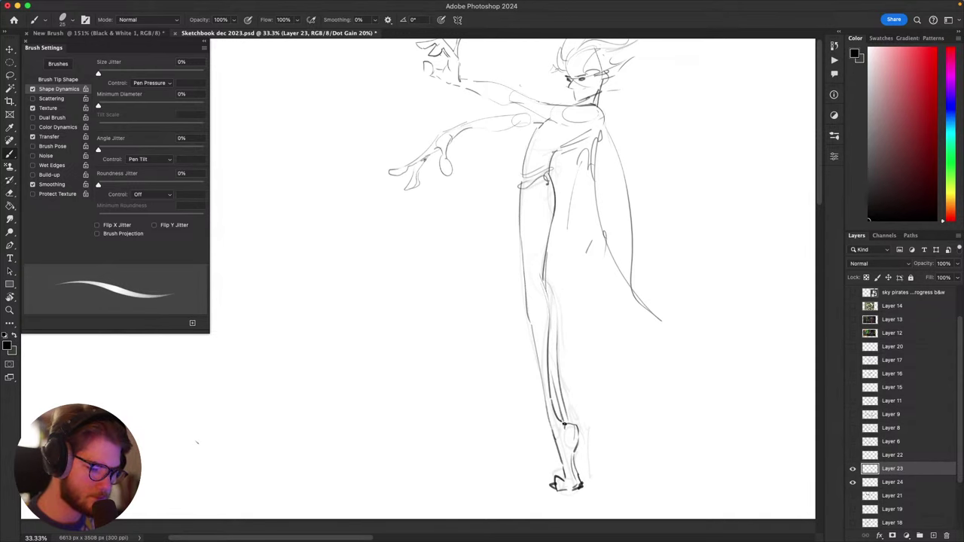
Step: Draw the second foot's rounded heel behind the first heel, over the faded guide
left_click_drag(582, 372, 587, 360)
key("e")
key("b")
mouse_move(573, 409)
left_mouse_down()
mouse_move(588, 413)
mouse_move(580, 406)
left_mouse_up()
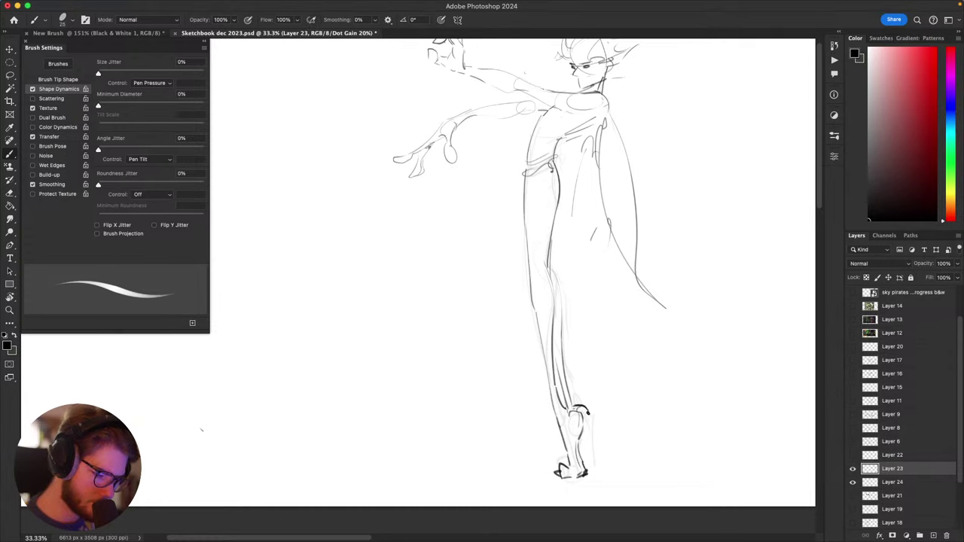
left_click_drag(625, 374, 646, 296)
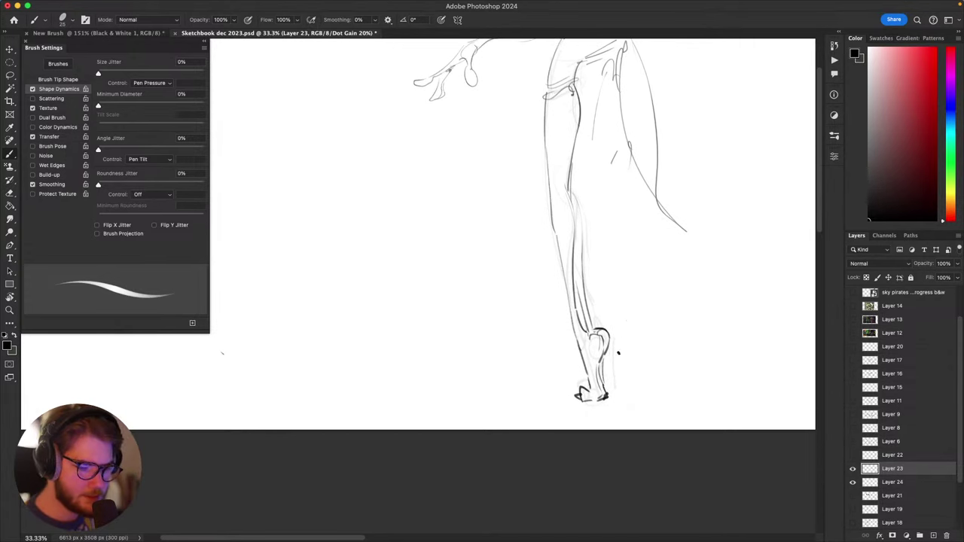
Step: Refine the contour lines of the standing figure's lower leg, calf and ankle on Layer 23
left_click_drag(603, 357, 608, 399)
left_click_drag(672, 329, 669, 396)
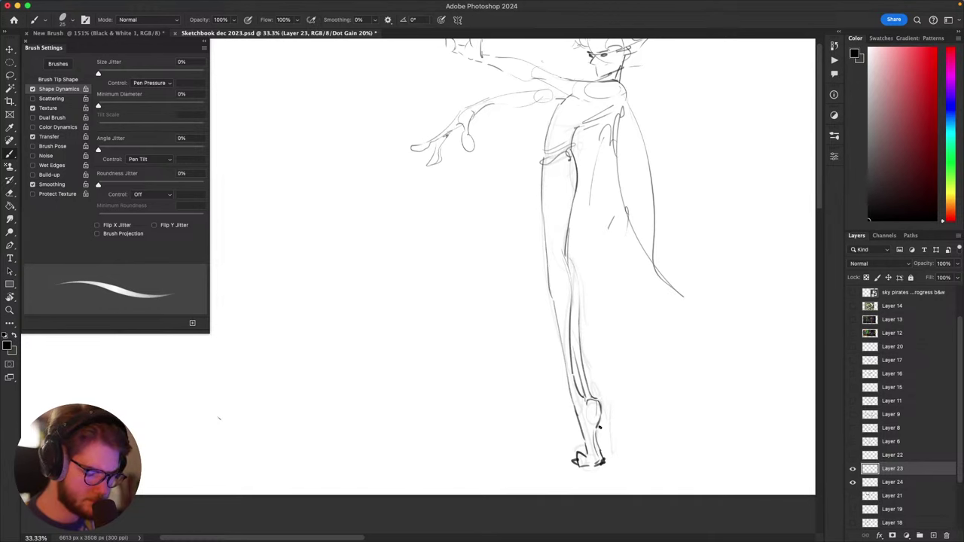
scroll(643, 306, "down", 5)
scroll(629, 314, "up", 6)
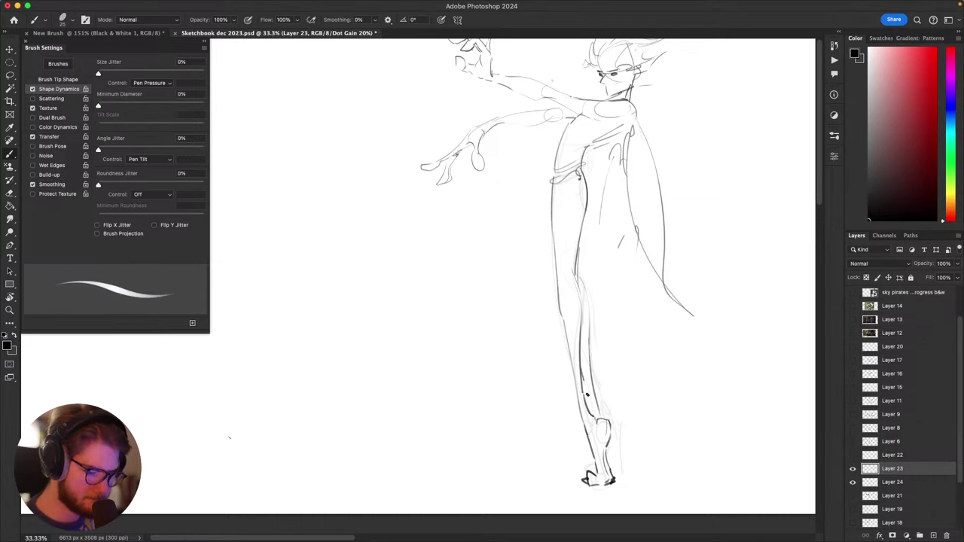
key("super+z")
left_click_drag(585, 384, 594, 418)
mouse_move(579, 275)
left_mouse_down()
mouse_move(588, 371)
mouse_move(620, 343)
mouse_move(623, 370)
mouse_move(686, 337)
left_mouse_up()
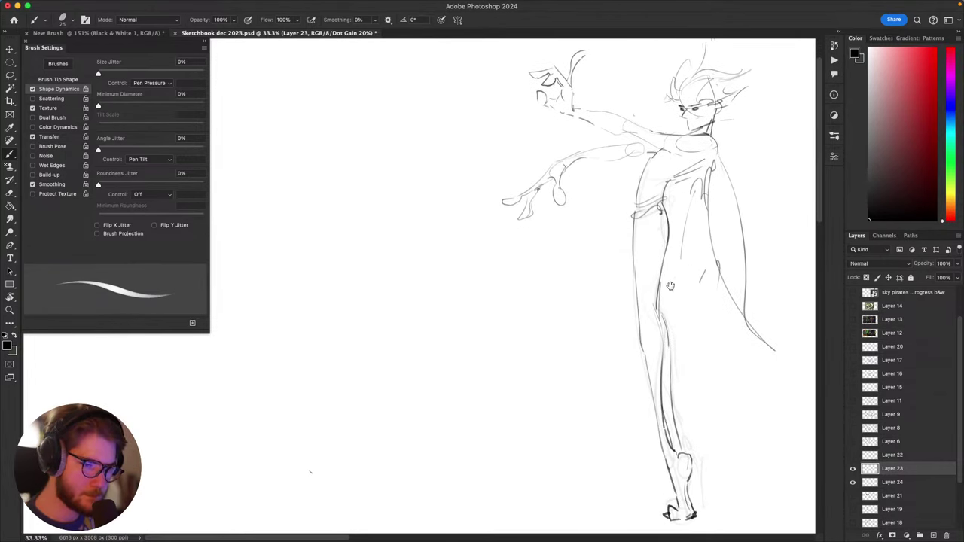
Step: Remove the thick black line across the canvas's upper-left corner using a Lasso selection and return to the Brush
left_click_drag(447, 282, 590, 375)
mouse_move(488, 278)
left_mouse_down()
mouse_move(420, 234)
mouse_move(608, 362)
mouse_move(640, 339)
left_mouse_up()
key("l")
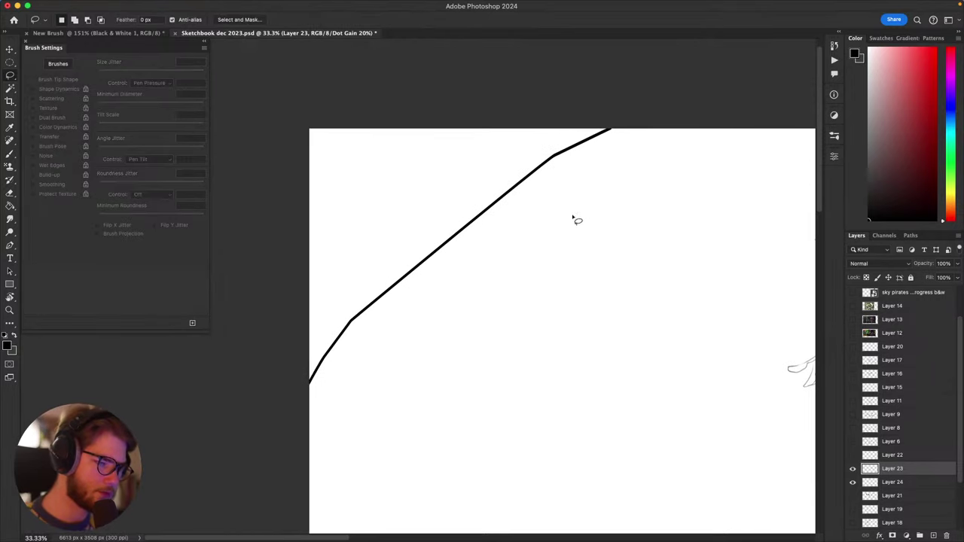
mouse_move(573, 218)
left_mouse_down()
mouse_move(319, 437)
mouse_move(615, 314)
left_mouse_up()
key("super+x")
key("b")
Step: Try sketching a large circular arc around the figure with a curling stroke beside the cape
left_click_drag(586, 367, 324, 118)
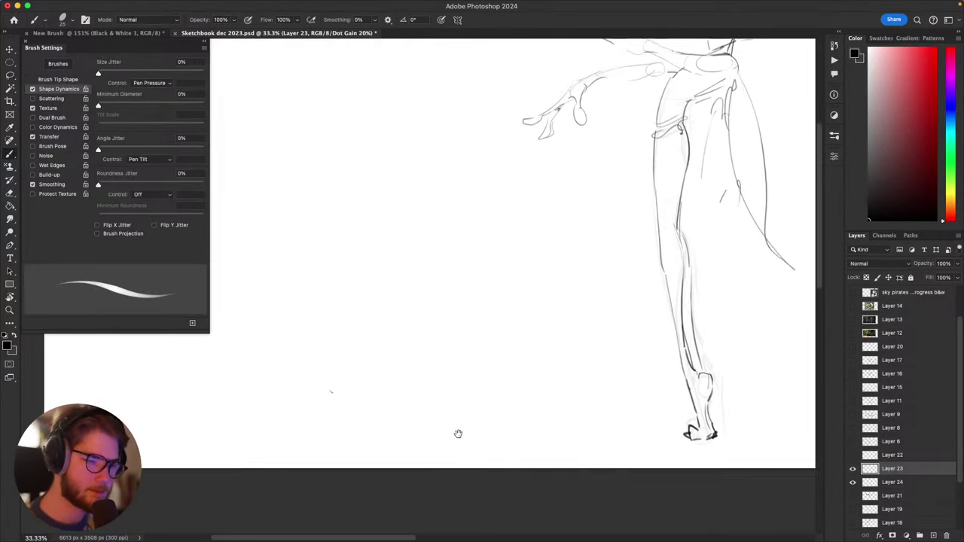
left_click_drag(458, 434, 422, 484)
scroll(424, 488, "down", 5)
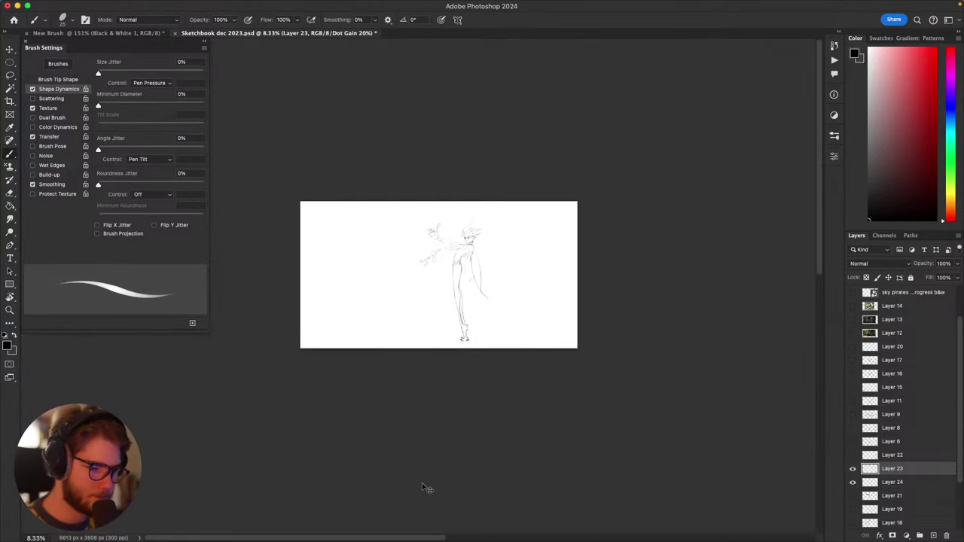
scroll(424, 488, "up", 3)
left_click_drag(534, 368, 570, 348)
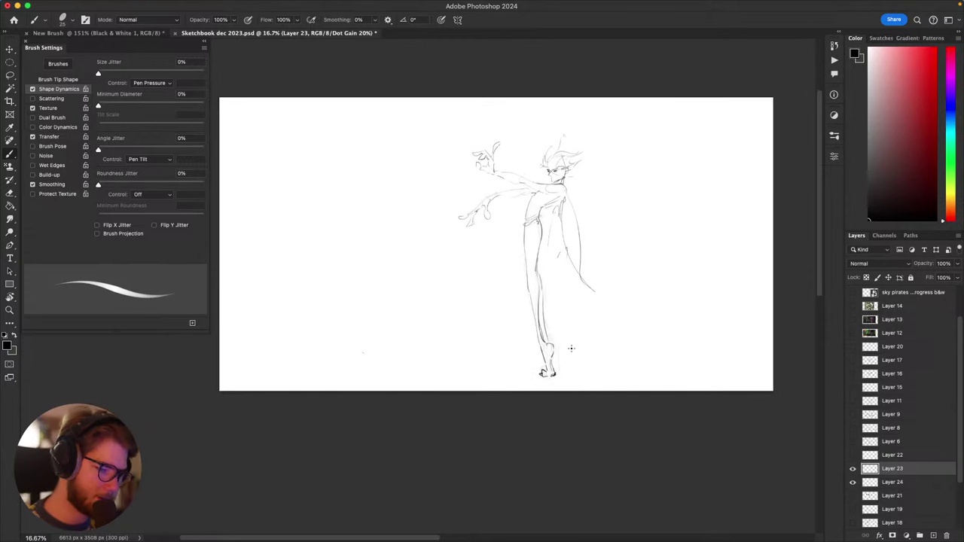
left_click_drag(455, 181, 461, 390)
key("super+z")
left_click_drag(675, 236, 595, 216)
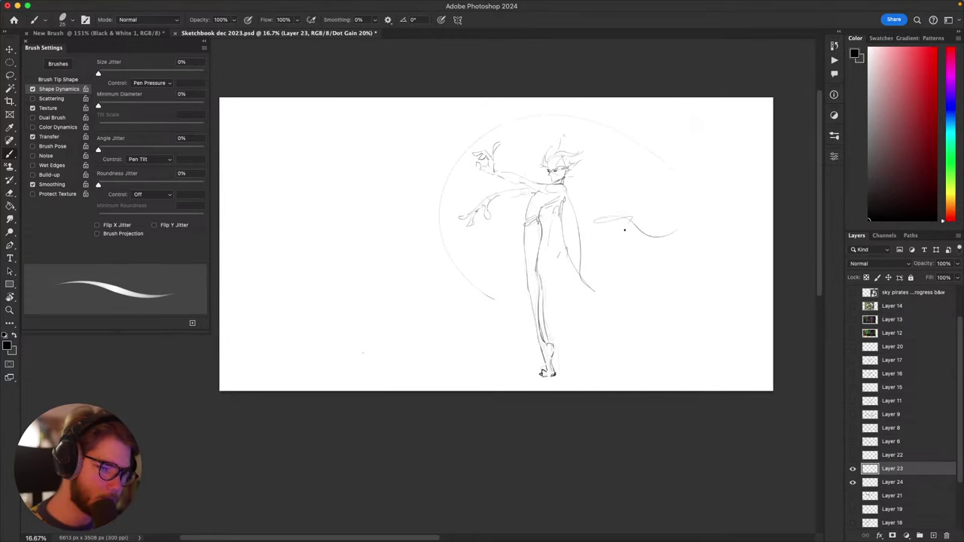
key("super+z")
key("super+z")
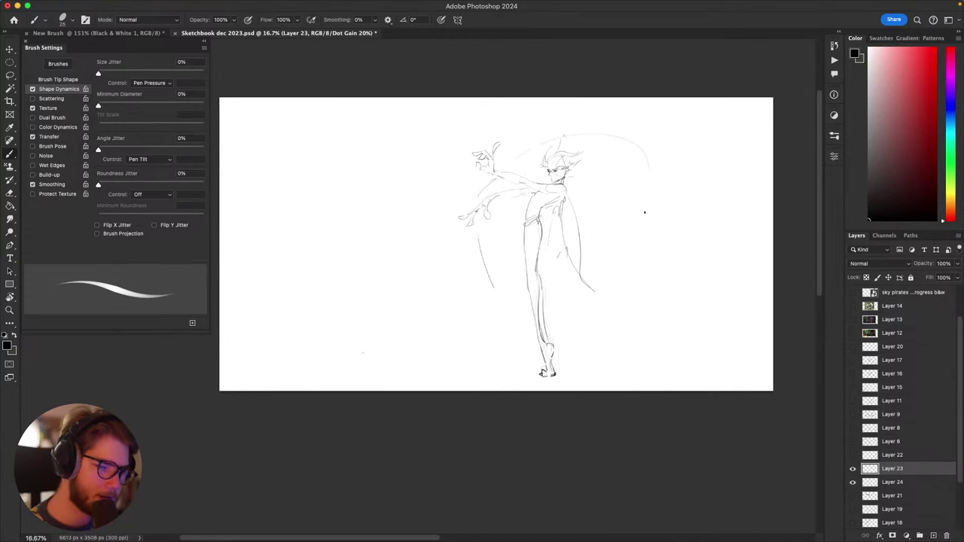
Step: Try sketching a sweeping curve that loops behind the figure's back and crosses its body, and clear the trial strokes
left_click_drag(653, 184, 479, 230)
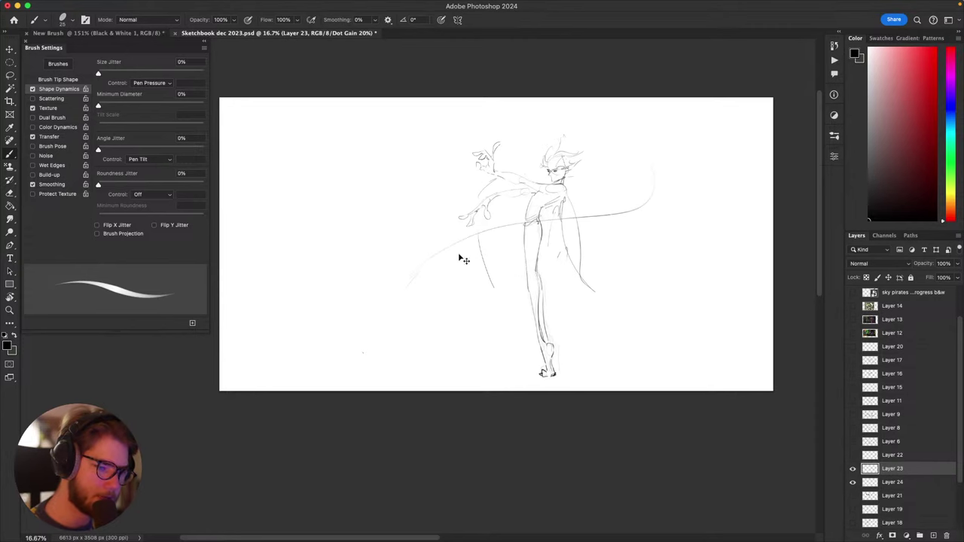
key("cmd+z")
mouse_move(523, 143)
left_mouse_down()
mouse_move(663, 171)
mouse_move(397, 298)
left_mouse_up()
mouse_move(477, 319)
left_mouse_down()
mouse_move(562, 222)
mouse_move(489, 348)
left_mouse_up()
key("cmd+z")
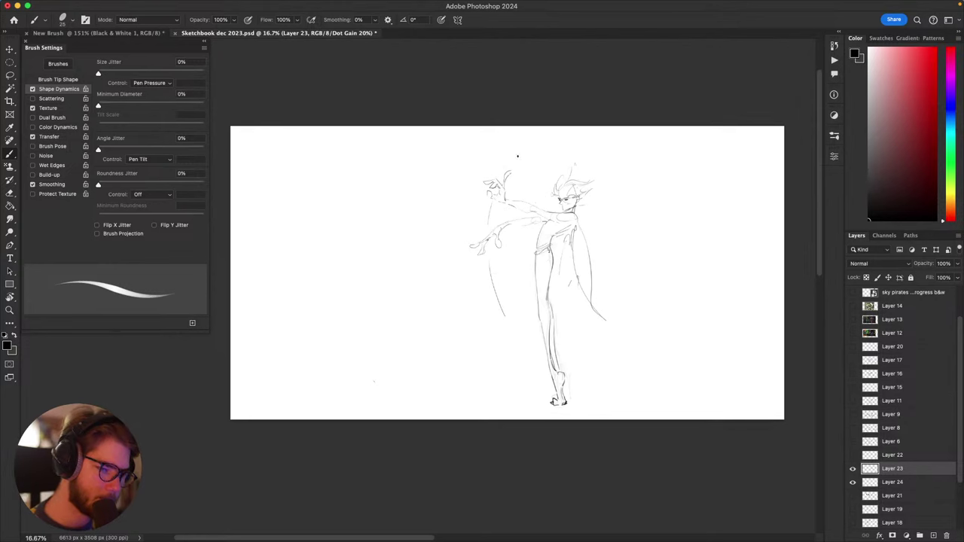
mouse_move(637, 170)
left_mouse_down()
mouse_move(494, 274)
mouse_move(618, 263)
mouse_move(430, 339)
left_mouse_up()
key("cmd+z")
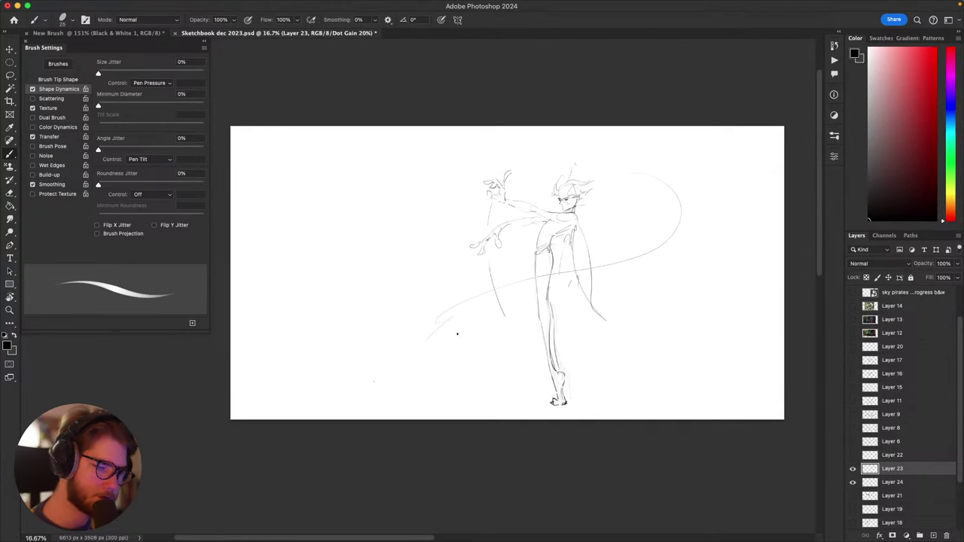
left_click_drag(679, 288, 719, 258)
key("super+z")
key("super+z")
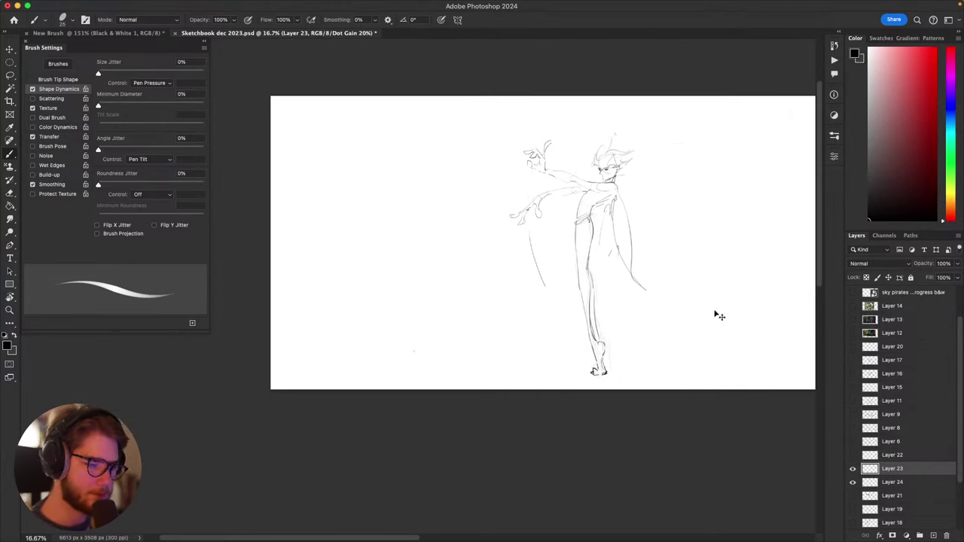
left_click_drag(742, 343, 715, 381)
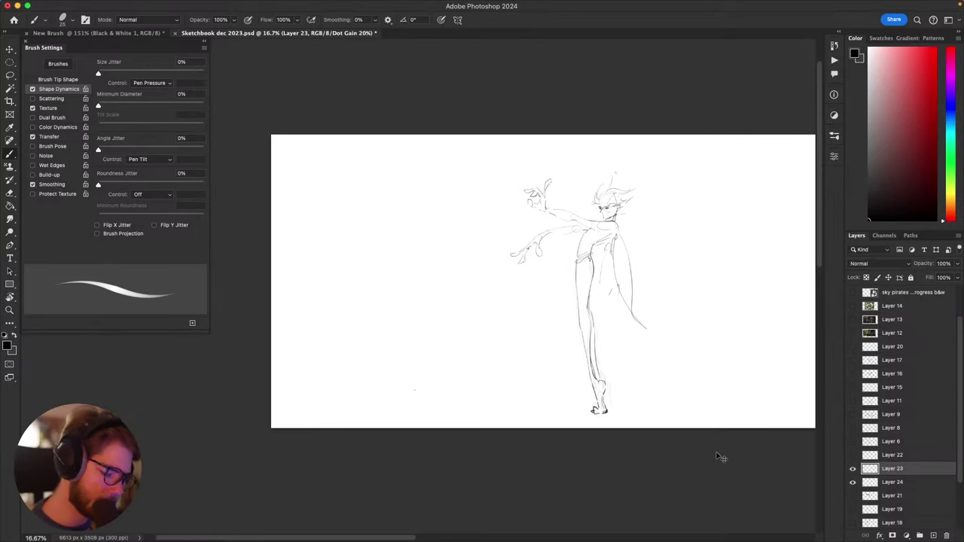
Step: Handwrite the word "Drawing" in the blank area beside the figure's outstretched hands
key("super+plus")
key("super+plus")
left_click_drag(785, 126, 421, 333)
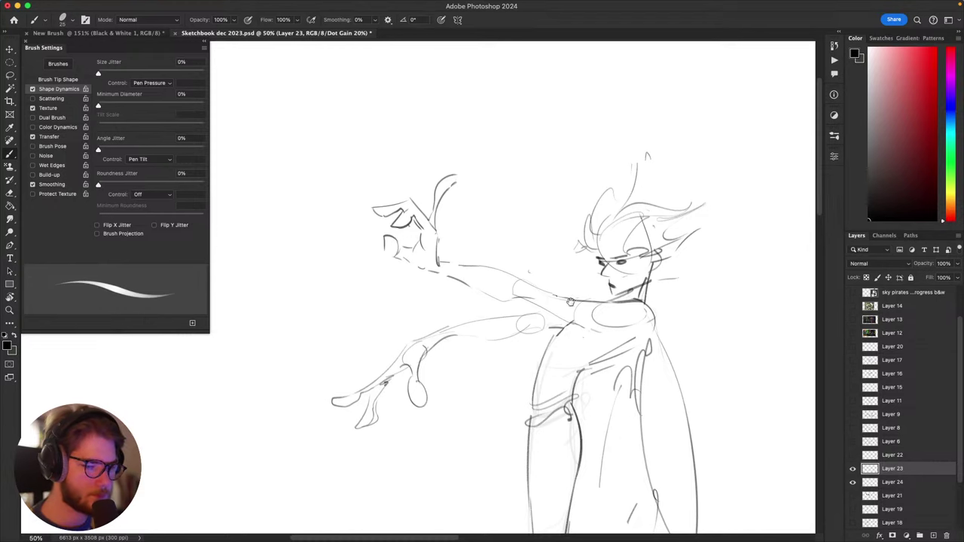
left_click_drag(388, 276, 581, 274)
left_click_drag(525, 202, 668, 220)
mouse_move(561, 312)
left_mouse_down()
mouse_move(626, 271)
mouse_move(651, 236)
left_mouse_up()
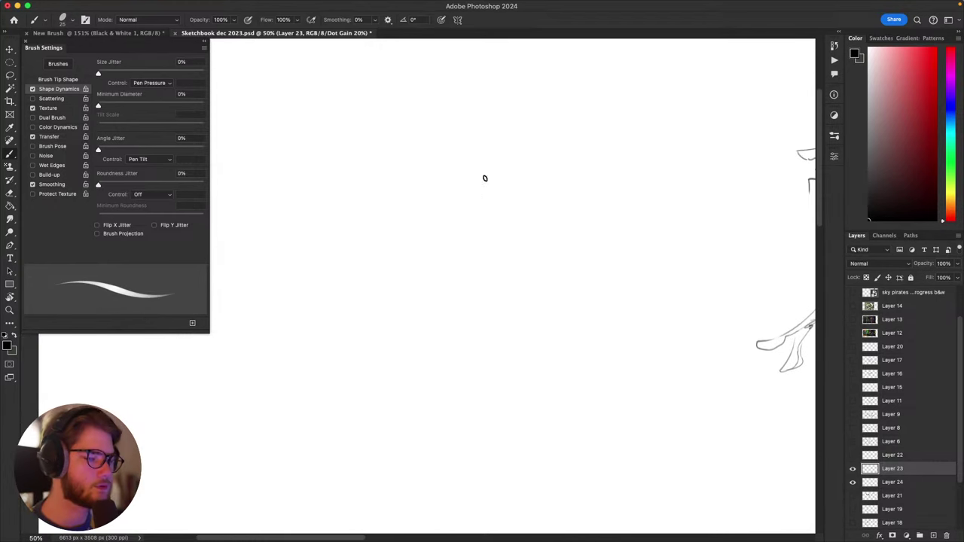
left_click_drag(474, 160, 475, 217)
left_click_drag(475, 160, 475, 217)
key("super+z")
left_click_drag(469, 162, 499, 173)
mouse_move(499, 189)
left_mouse_down()
mouse_move(468, 211)
mouse_move(516, 189)
mouse_move(528, 199)
left_mouse_up()
left_click_drag(535, 192, 552, 190)
left_click_drag(556, 190, 556, 228)
Step: Handwrite "Concept <" in front of "Drawing" on the same line
scroll(607, 207, "left", 5)
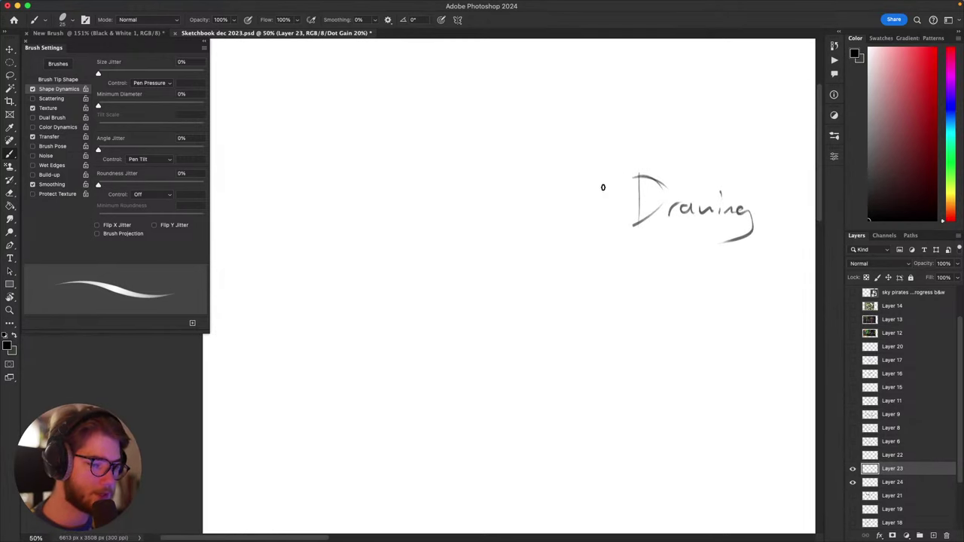
left_click_drag(602, 189, 599, 220)
left_click_drag(429, 185, 430, 226)
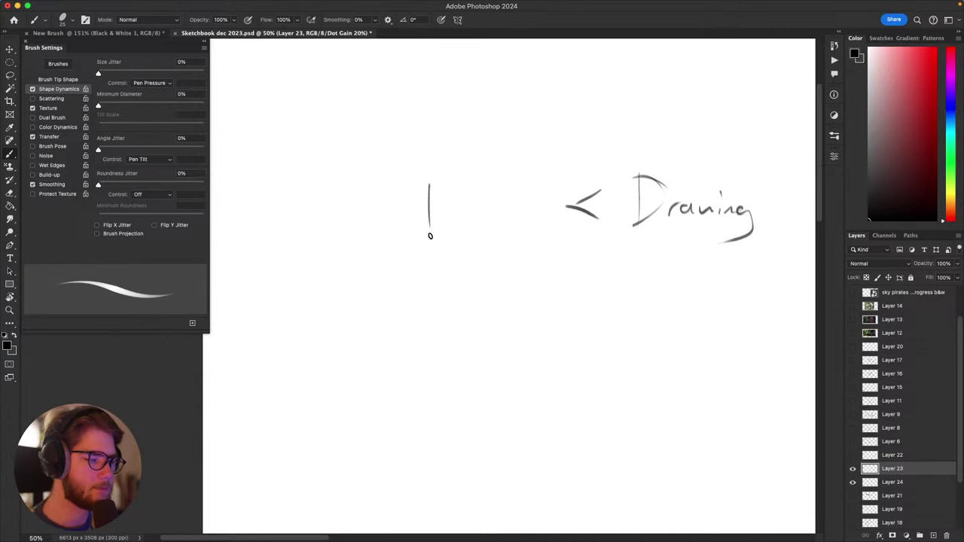
key("ctrl+z")
mouse_move(434, 183)
left_mouse_down()
mouse_move(432, 226)
mouse_move(445, 208)
left_mouse_up()
left_click_drag(453, 208, 473, 217)
left_click_drag(482, 212, 491, 216)
mouse_move(490, 210)
left_mouse_down()
mouse_move(491, 230)
mouse_move(494, 217)
left_mouse_up()
mouse_move(511, 187)
left_mouse_down()
mouse_move(507, 217)
mouse_move(524, 200)
left_mouse_up()
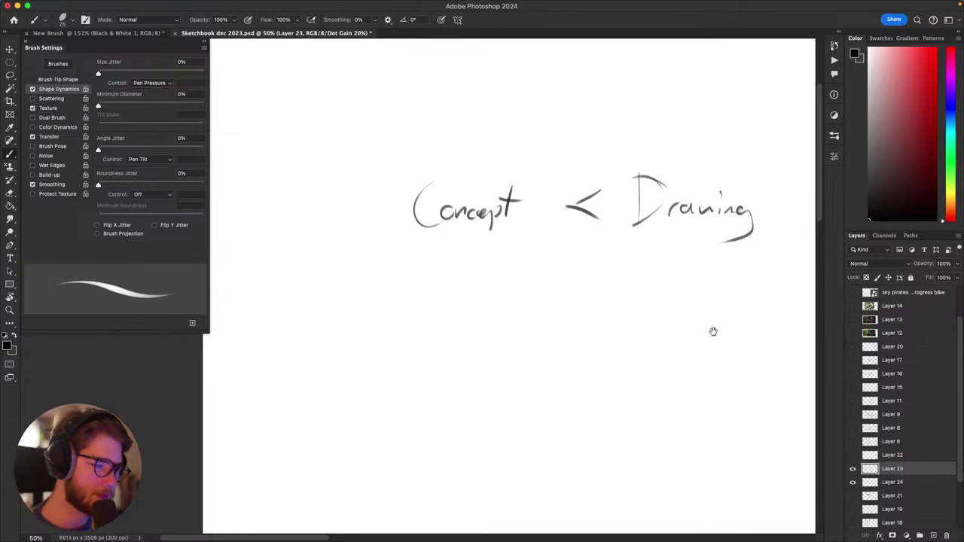
Step: Underline the handwritten word "Concept" with one horizontal stroke
mouse_move(734, 359)
left_mouse_down()
mouse_move(623, 344)
mouse_move(729, 294)
left_mouse_up()
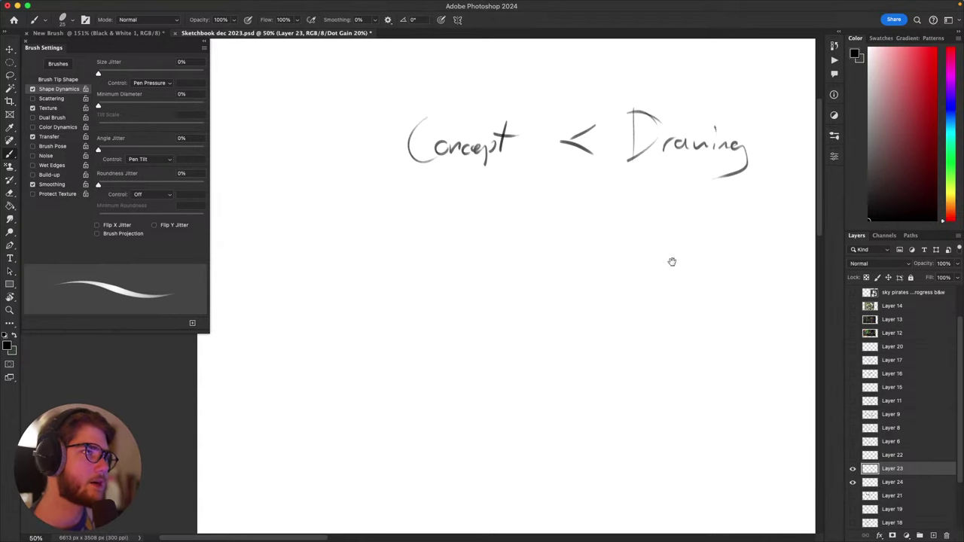
scroll(638, 290, "down", 5)
scroll(639, 291, "left", 3)
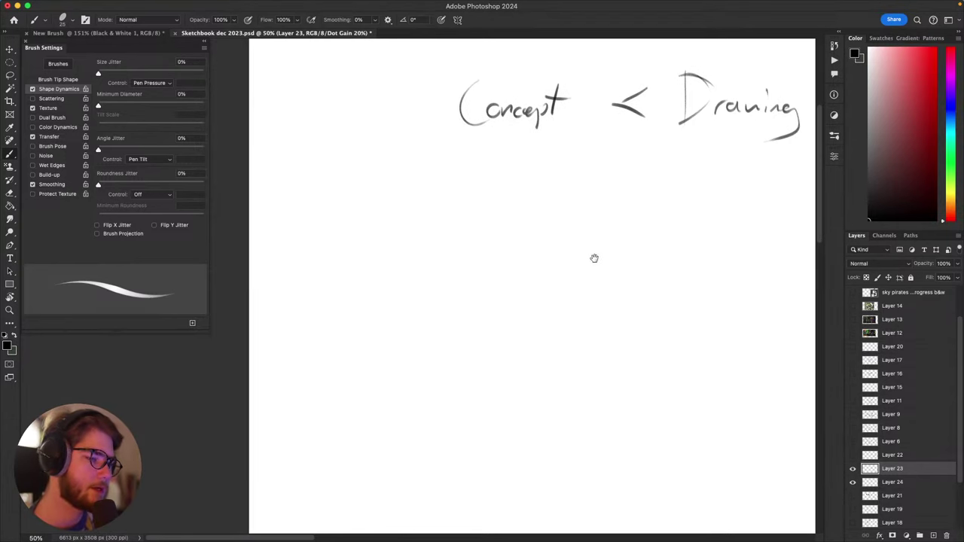
mouse_move(437, 139)
left_mouse_down()
mouse_move(590, 135)
mouse_move(551, 143)
mouse_move(579, 144)
left_mouse_up()
key("super+z")
key("super+z")
key("super+z")
Step: Handwrite "information" beneath the underlined "Concept", with a small downward arrow above it and an underline below
left_click_drag(481, 165, 481, 175)
key("super+z")
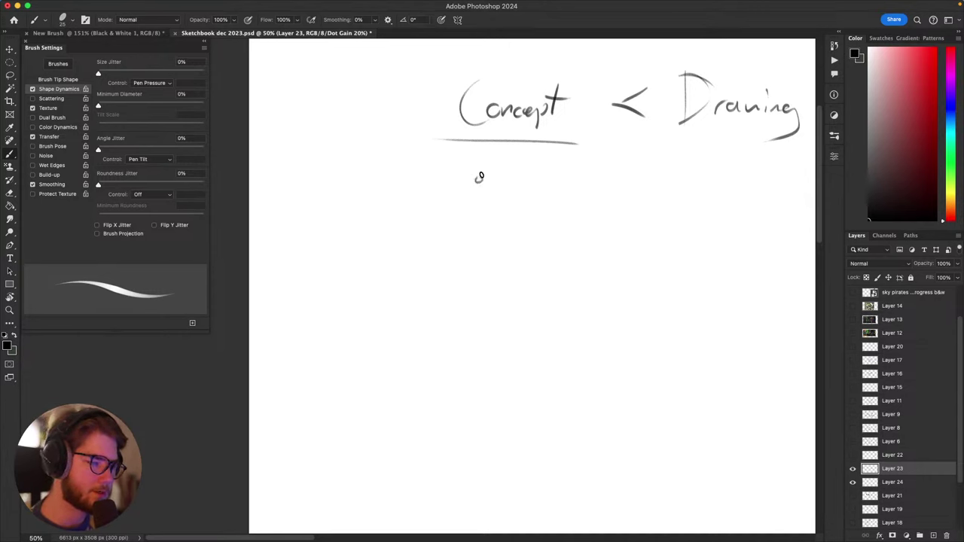
key("ctrl+z")
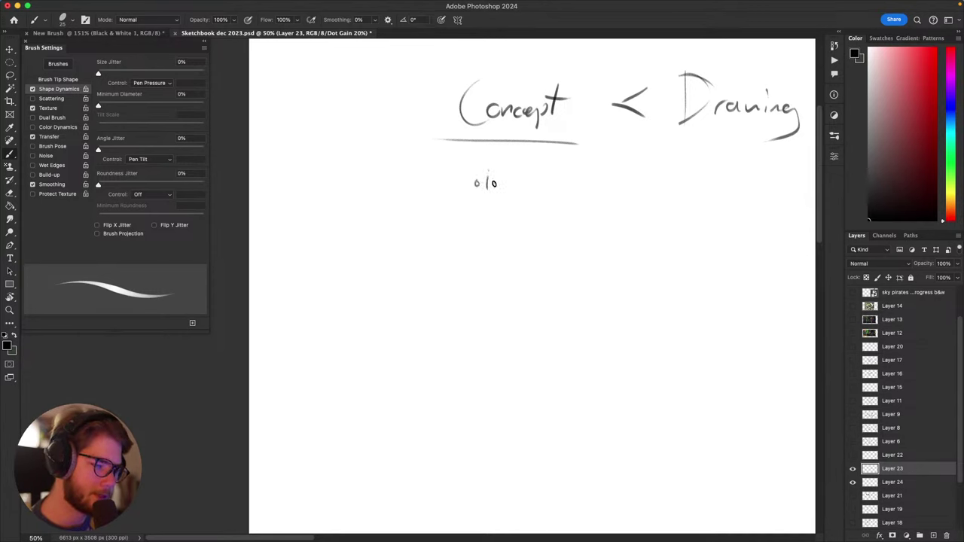
key("super+z")
mouse_move(487, 179)
left_mouse_down()
mouse_move(486, 202)
mouse_move(507, 155)
mouse_move(503, 185)
mouse_move(548, 193)
left_mouse_up()
key("super+z")
key("ctrl+z")
key("ctrl+z")
key("ctrl+z")
key("ctrl+z")
mouse_move(553, 175)
left_mouse_down()
mouse_move(555, 192)
mouse_move(560, 182)
left_mouse_up()
left_click_drag(561, 186, 569, 189)
left_click_drag(574, 188, 587, 194)
mouse_move(450, 200)
left_mouse_down()
mouse_move(516, 213)
mouse_move(656, 215)
left_mouse_up()
Step: Handwrite the entries "conceptual" and "litteral" under the "information" heading
left_click_drag(544, 223, 535, 241)
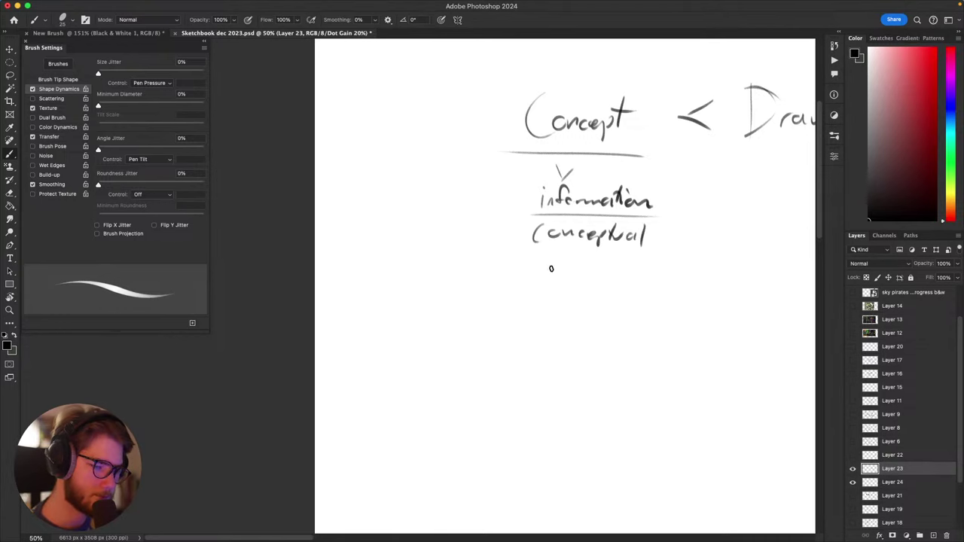
key("super+z")
left_click_drag(535, 251, 538, 276)
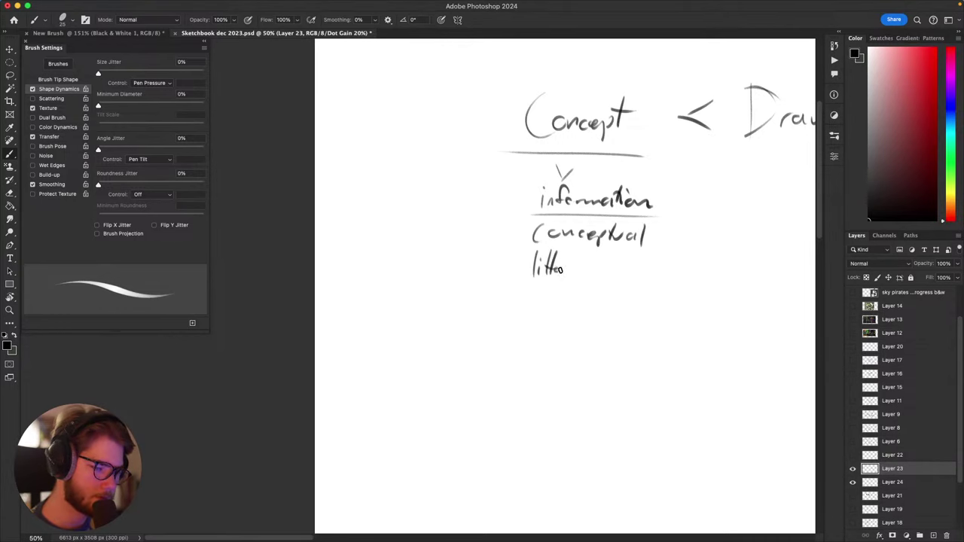
left_click_drag(621, 294, 640, 291)
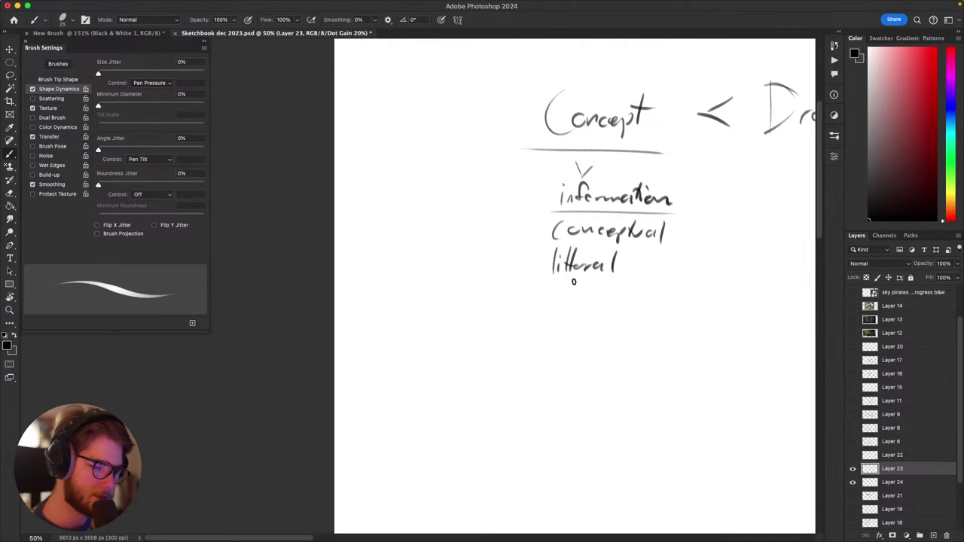
Step: Handwrite the indented sub-entries ">light" and ">form" beneath "litteral"
mouse_move(573, 282)
left_mouse_down()
mouse_move(573, 297)
mouse_move(602, 277)
mouse_move(575, 279)
mouse_move(604, 241)
mouse_move(577, 254)
left_mouse_up()
key("super+z")
left_click_drag(590, 216, 599, 237)
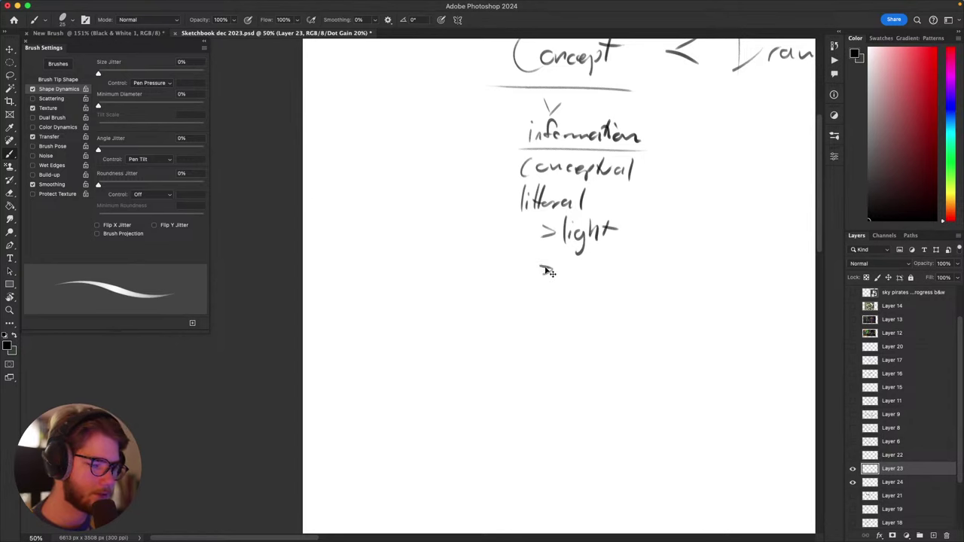
mouse_move(542, 264)
left_mouse_down()
mouse_move(543, 276)
mouse_move(561, 279)
left_mouse_up()
left_click_drag(664, 299, 647, 287)
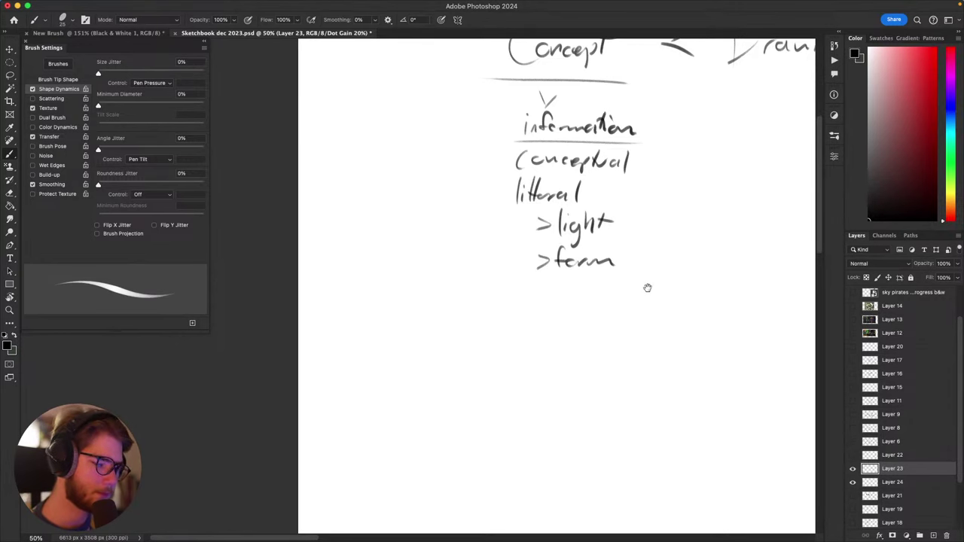
Step: Handwrite ">anatomy" as a further indented sub-entry beneath "form"
left_click_drag(564, 285, 564, 299)
left_click_drag(599, 319, 592, 323)
left_click_drag(582, 292, 581, 300)
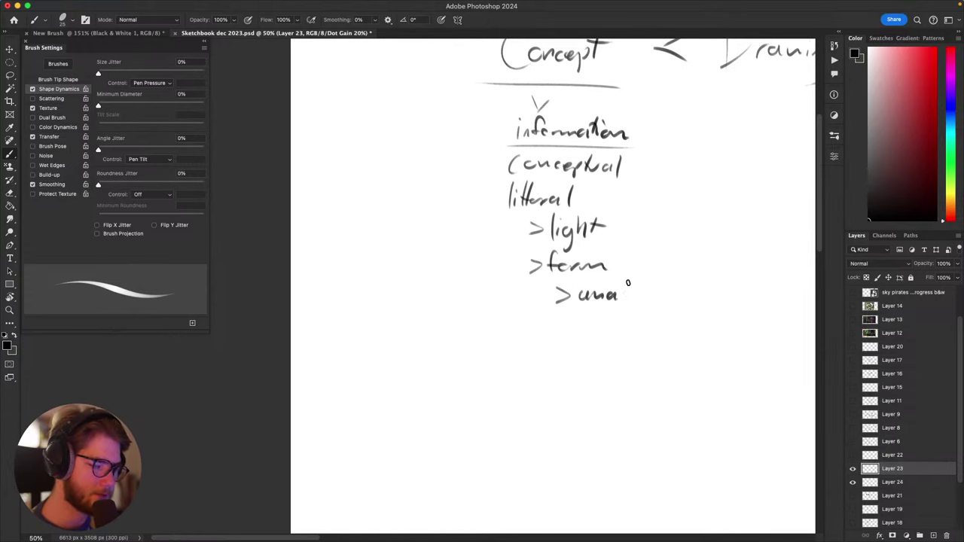
left_click_drag(631, 275, 630, 299)
mouse_move(622, 286)
left_mouse_down()
mouse_move(668, 294)
mouse_move(648, 321)
left_mouse_up()
left_click_drag(788, 203, 663, 250)
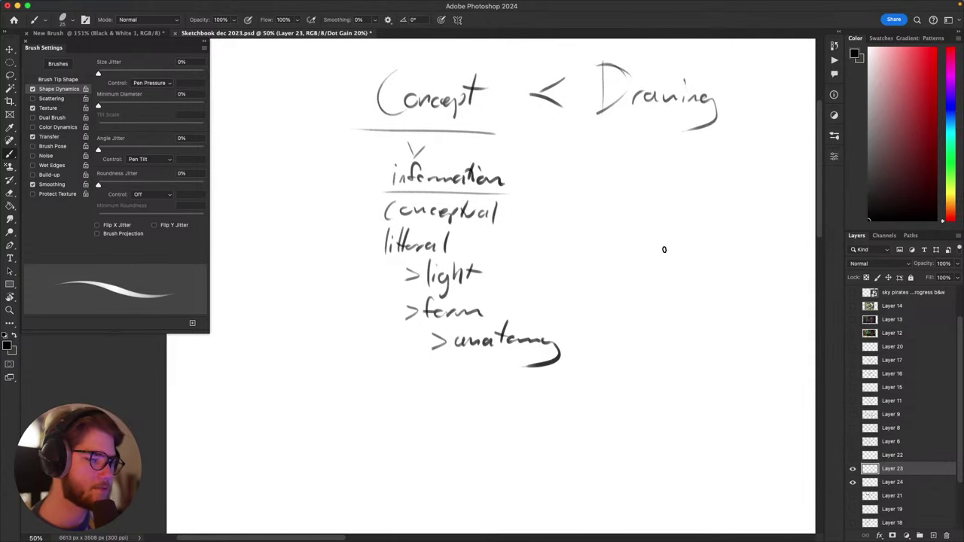
Step: Try circling "litteral" and "anatomy" in the handwritten list, and clear the trial marks
mouse_move(711, 61)
left_mouse_down()
mouse_move(619, 177)
mouse_move(714, 64)
left_mouse_up()
key("super+z")
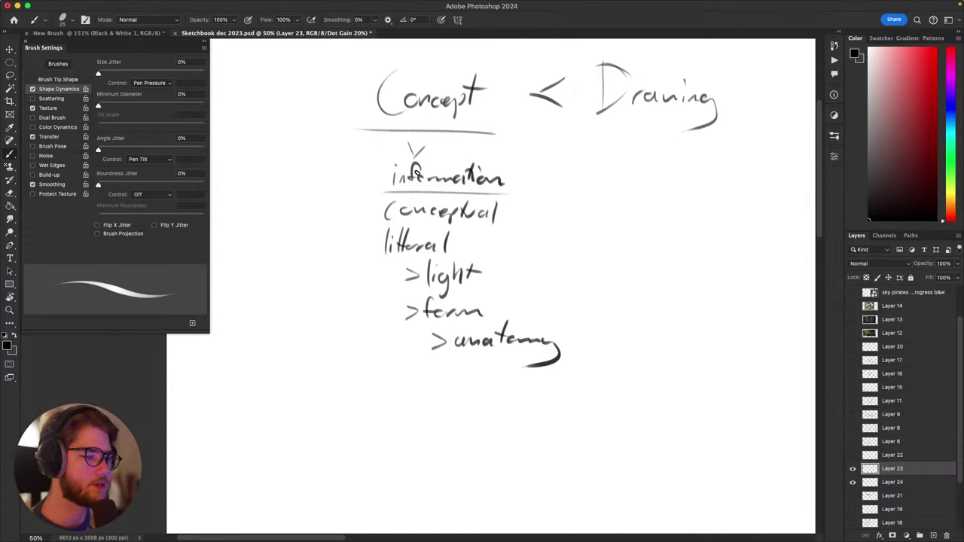
mouse_move(444, 229)
left_mouse_down()
mouse_move(369, 250)
mouse_move(462, 239)
left_mouse_up()
key("super+z")
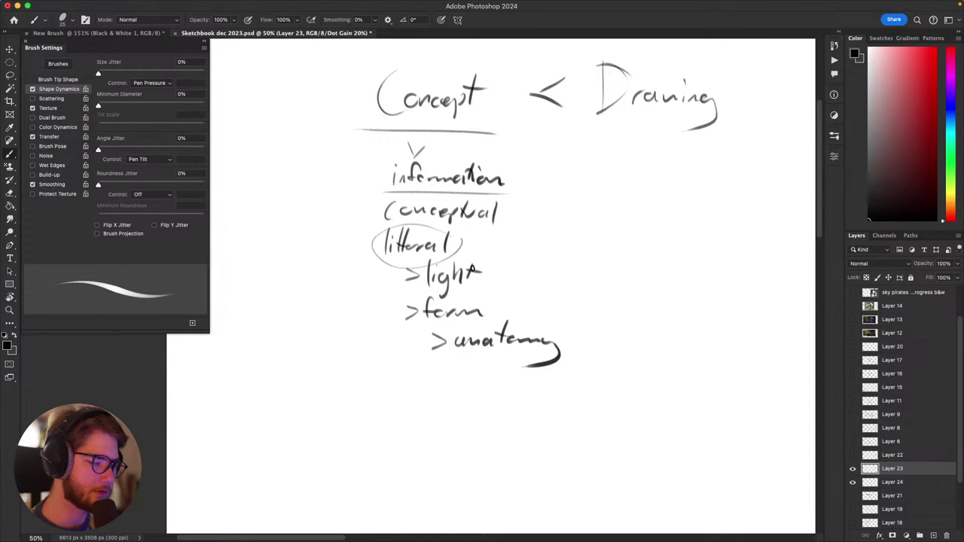
mouse_move(458, 277)
left_mouse_down()
mouse_move(485, 354)
mouse_move(490, 342)
left_mouse_up()
key("super+z")
mouse_move(465, 297)
left_mouse_down()
mouse_move(476, 325)
mouse_move(494, 310)
left_mouse_up()
key("super+z")
left_click_drag(554, 327, 424, 352)
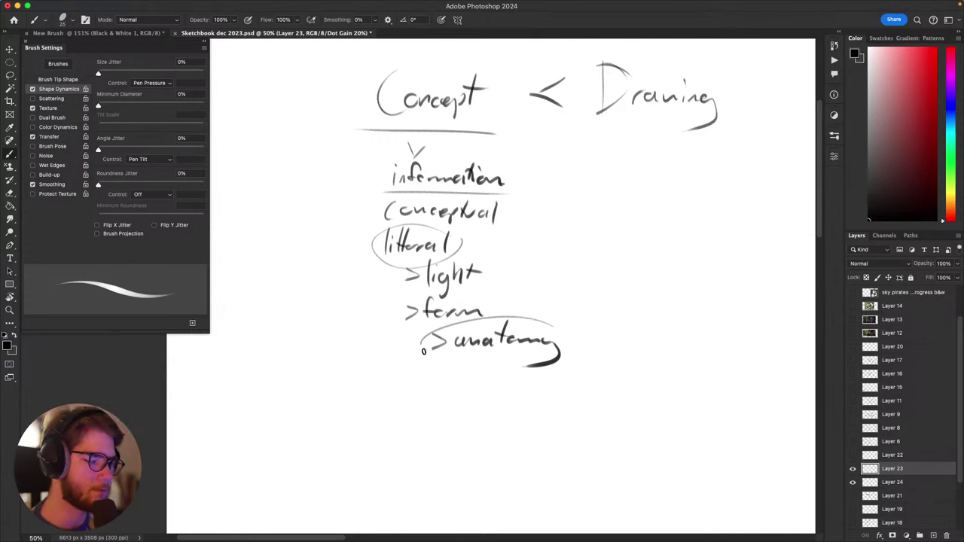
key("super+z")
key("super+z")
scroll(580, 367, "right", 2)
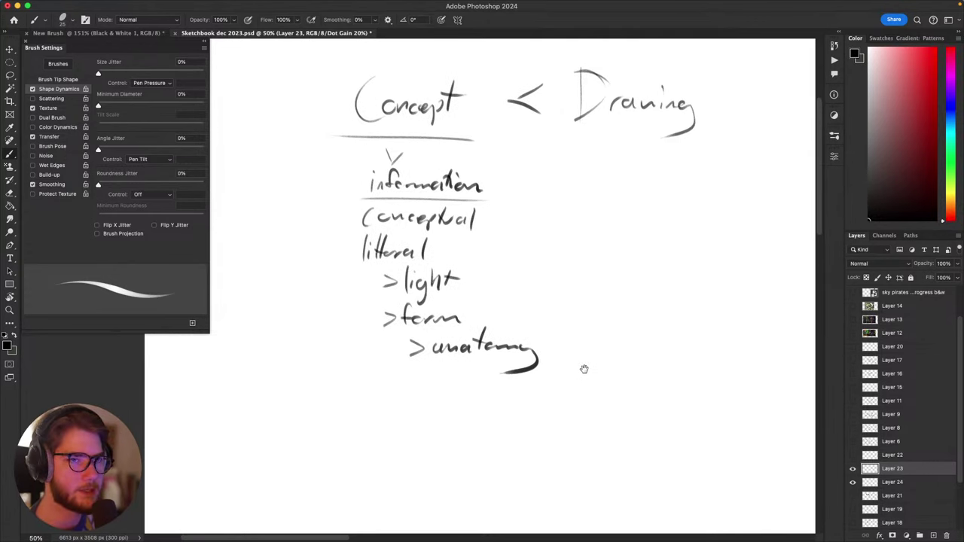
scroll(584, 369, "right", 4)
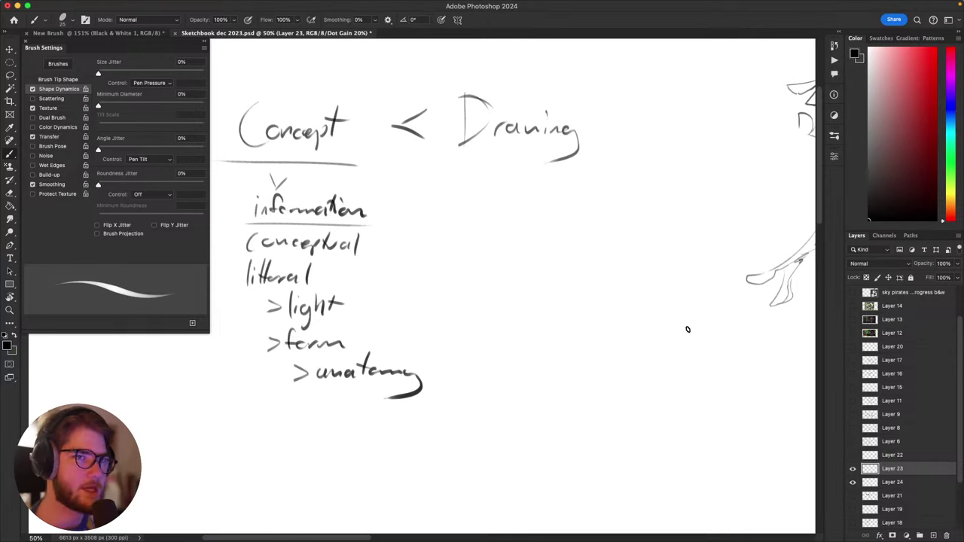
Step: Underline the handwritten heading "Drawing", redoing the stroke until a single line sits beneath the word
scroll(686, 306, "left", 4)
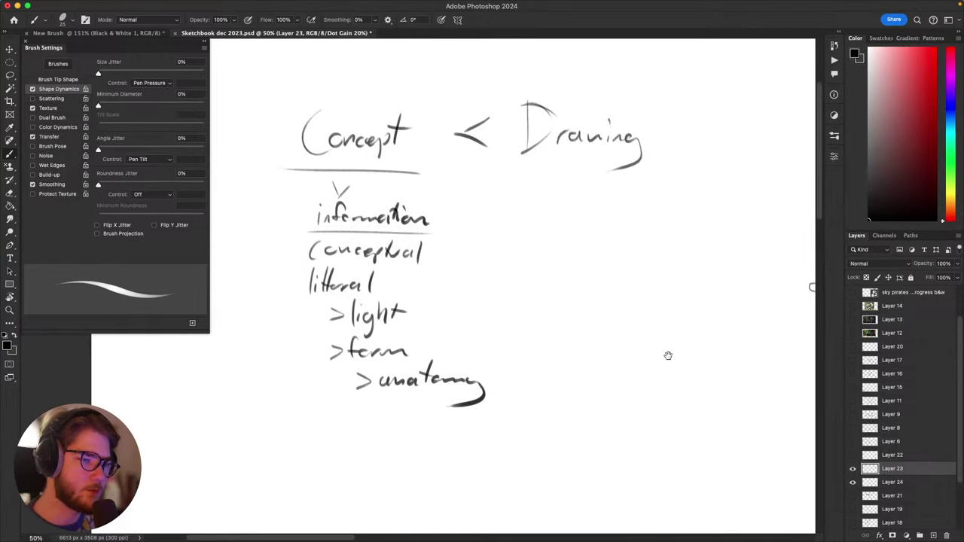
left_click_drag(647, 318, 674, 327)
mouse_move(744, 152)
left_mouse_down()
mouse_move(605, 89)
mouse_move(565, 173)
mouse_move(735, 187)
left_mouse_up()
key("super+z")
key("super+z")
left_click_drag(591, 158, 698, 157)
key("super+z")
left_click_drag(621, 156, 691, 156)
Step: Try a zigzag line and other loose strokes below "Drawing", and undo them
scroll(672, 272, "up", 1)
mouse_move(573, 202)
left_mouse_down()
mouse_move(653, 224)
mouse_move(765, 290)
left_mouse_up()
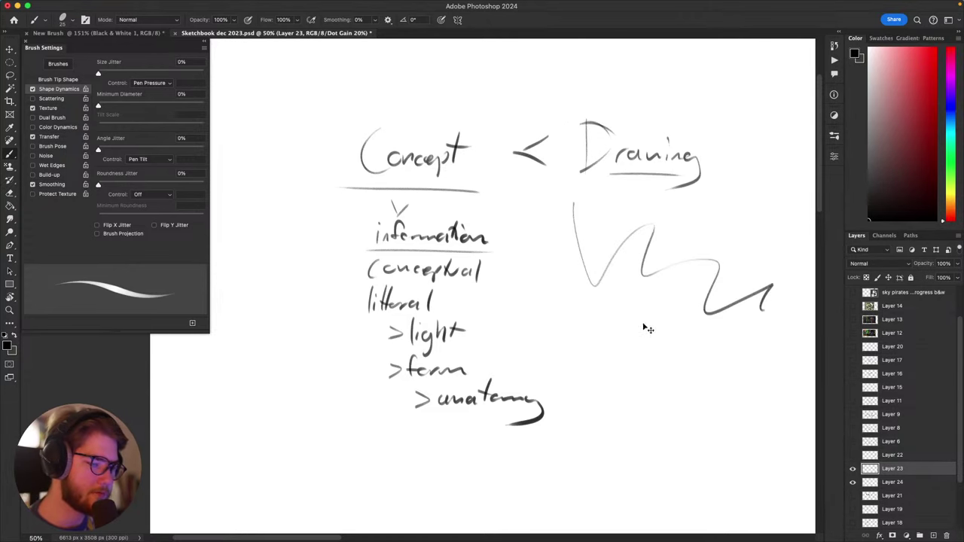
key("ctrl+z")
mouse_move(581, 263)
left_mouse_down()
mouse_move(748, 282)
mouse_move(619, 223)
mouse_move(683, 341)
mouse_move(618, 307)
mouse_move(662, 220)
mouse_move(693, 316)
mouse_move(706, 254)
left_mouse_up()
key("ctrl+z")
key("super+z")
mouse_move(617, 243)
left_mouse_down()
mouse_move(686, 214)
mouse_move(663, 222)
left_mouse_up()
key("super+z")
key("super+z")
Step: Sketch the rounded outline of a brain with its first inner folds beneath "Drawing"
mouse_move(615, 245)
left_mouse_down()
mouse_move(635, 226)
mouse_move(679, 220)
mouse_move(703, 280)
mouse_move(645, 288)
left_mouse_up()
mouse_move(611, 255)
left_mouse_down()
mouse_move(622, 306)
mouse_move(638, 302)
left_mouse_up()
left_click_drag(630, 226, 602, 298)
scroll(634, 239, "down", 3)
scroll(634, 240, "right", 2)
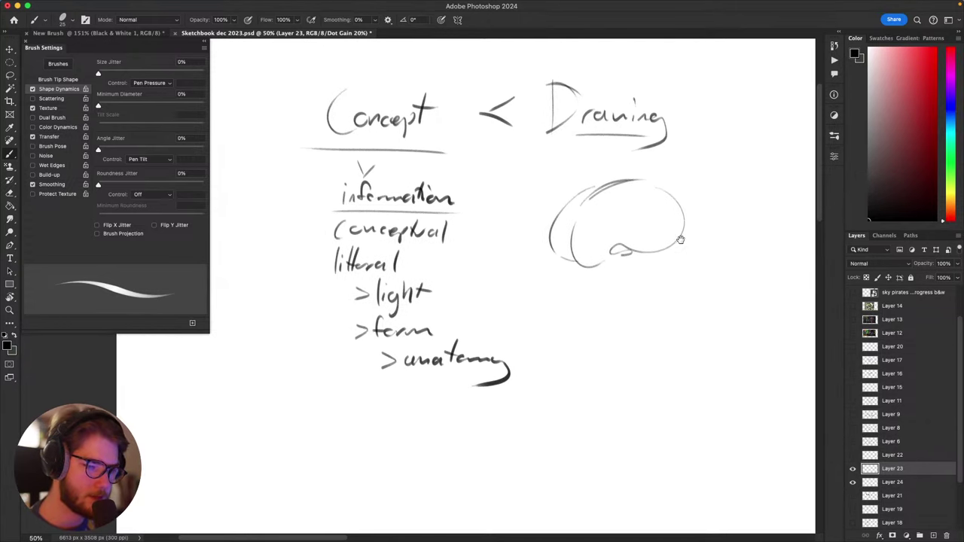
left_click_drag(661, 235, 662, 191)
left_click_drag(623, 236, 593, 228)
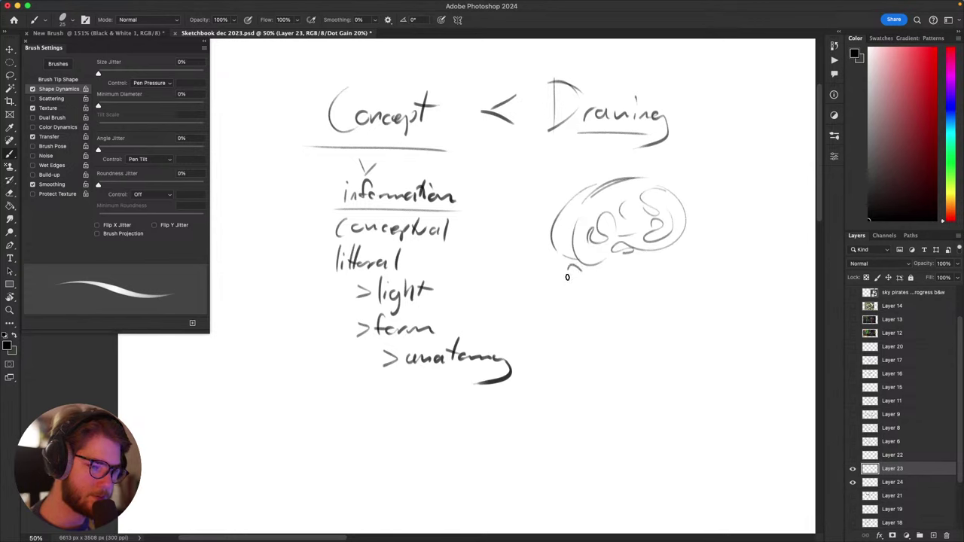
Step: Add two eyeballs on curved stalks beneath the brain and fill in more folds on its surface
mouse_move(568, 278)
left_mouse_down()
mouse_move(578, 294)
mouse_move(535, 269)
left_mouse_up()
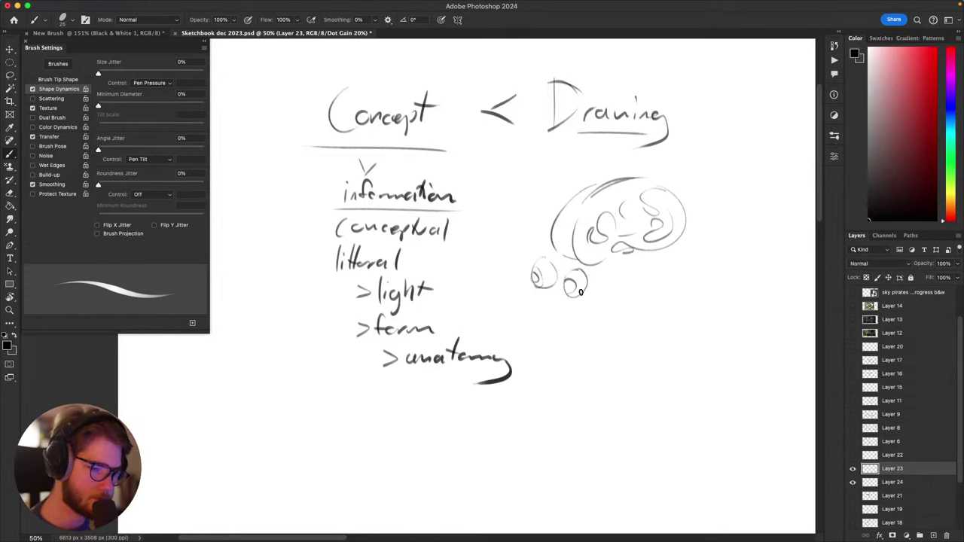
mouse_move(581, 293)
left_mouse_down()
mouse_move(568, 288)
mouse_move(588, 290)
mouse_move(614, 268)
mouse_move(576, 261)
left_mouse_up()
mouse_move(678, 245)
left_mouse_down()
mouse_move(733, 222)
mouse_move(659, 228)
left_mouse_up()
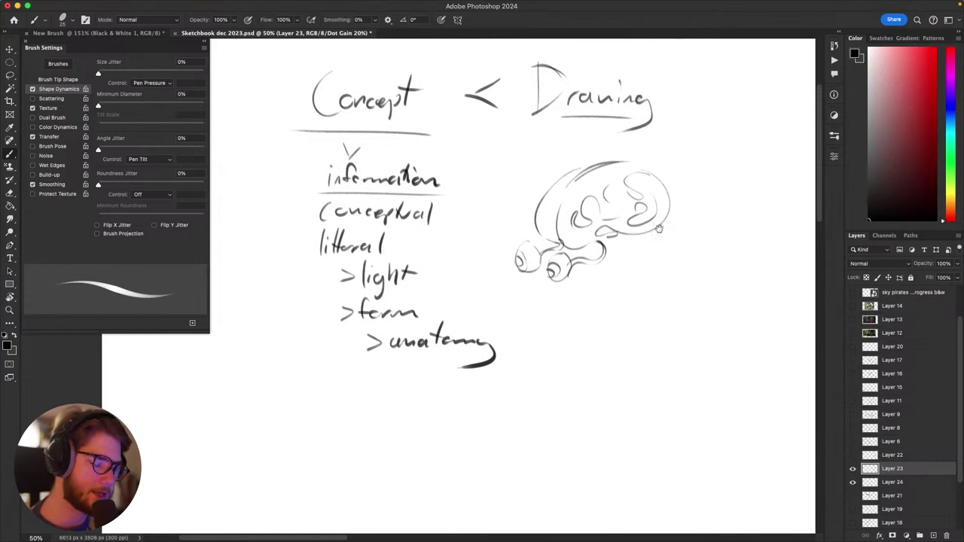
scroll(547, 210, "up", 4)
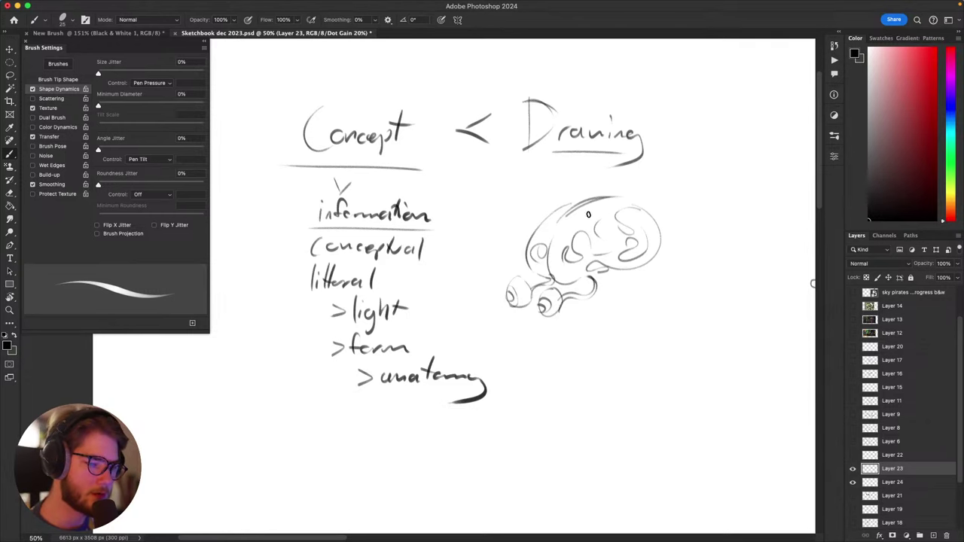
mouse_move(718, 309)
left_mouse_down()
mouse_move(643, 336)
mouse_move(661, 295)
mouse_move(692, 313)
mouse_move(681, 306)
left_mouse_up()
mouse_move(649, 343)
left_mouse_down()
mouse_move(664, 312)
mouse_move(654, 336)
left_mouse_up()
scroll(648, 343, "down", 3)
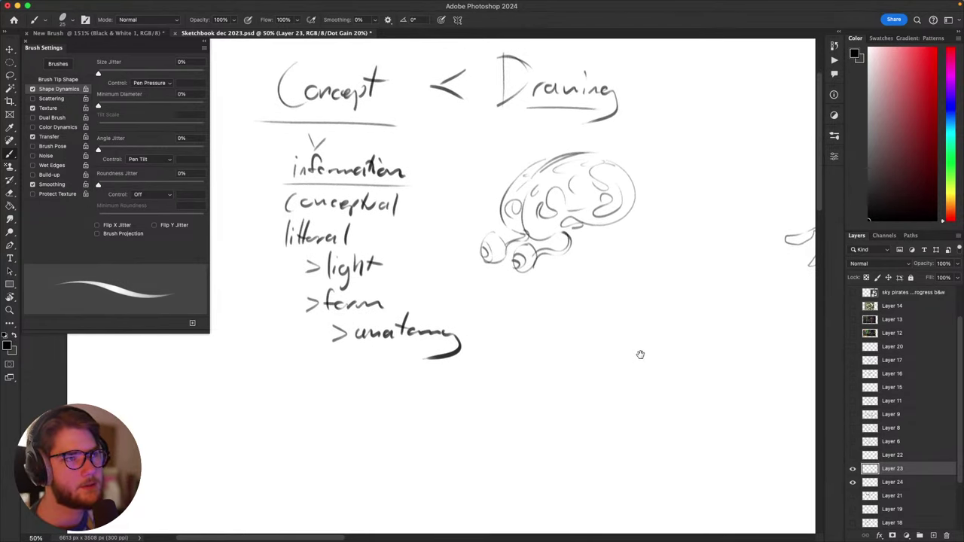
Step: Sketch a tilted cylinder with elliptical ends below the brain, clearing the stray trial strokes
scroll(641, 352, "left", 2)
key("super+z")
mouse_move(626, 275)
left_mouse_down()
mouse_move(624, 379)
mouse_move(524, 354)
left_mouse_up()
key("super+z")
left_click_drag(520, 249, 529, 346)
key("super+z")
left_click_drag(512, 253, 516, 323)
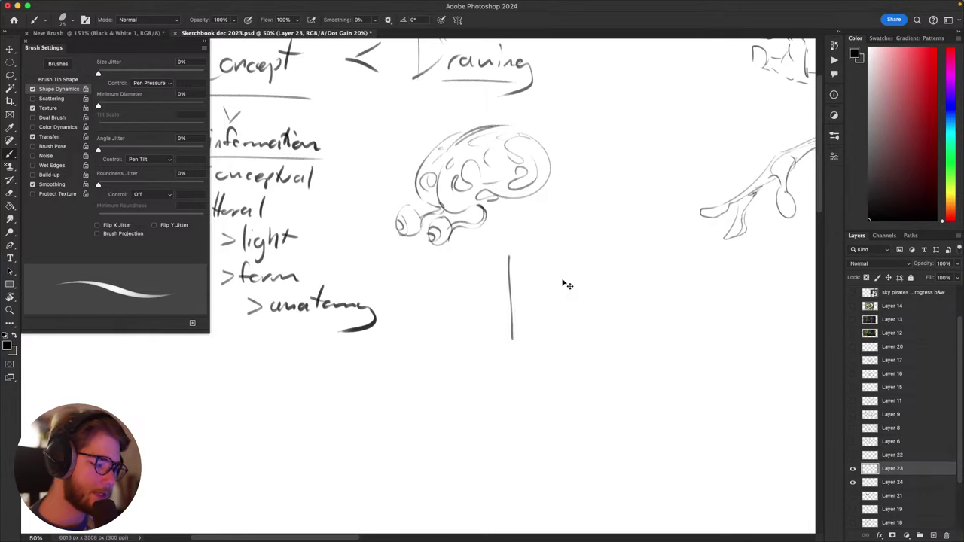
key("super+z")
mouse_move(510, 277)
left_mouse_down()
mouse_move(537, 300)
mouse_move(633, 283)
mouse_move(595, 233)
mouse_move(619, 221)
left_mouse_up()
key("super+z")
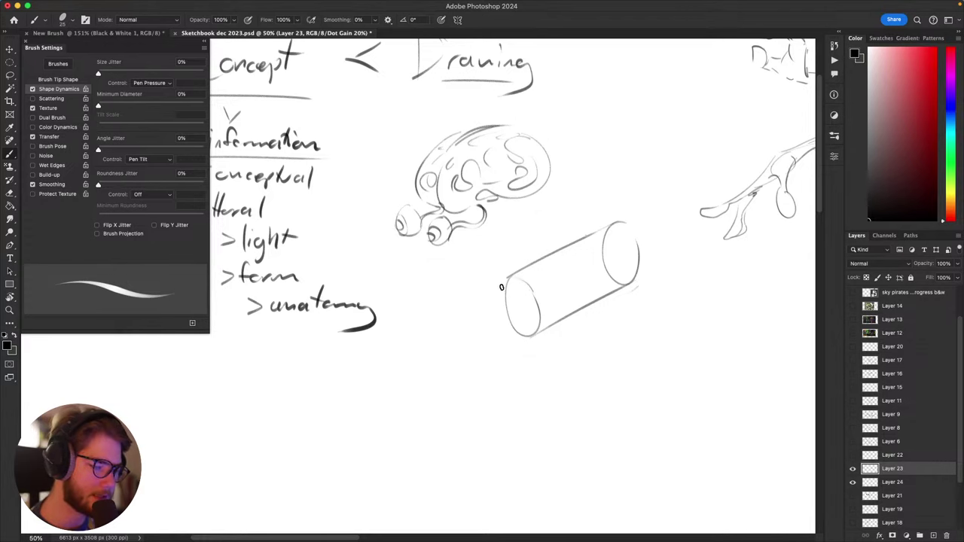
scroll(502, 287, "up", 3)
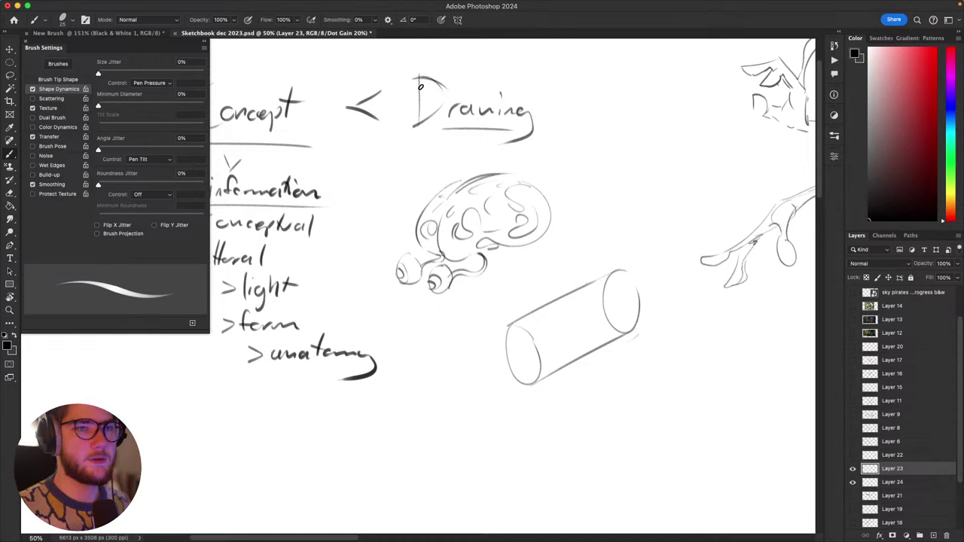
mouse_move(577, 369)
left_mouse_down()
mouse_move(656, 385)
mouse_move(641, 358)
left_mouse_up()
Step: Try drawing contour lines across the body of the cylinder, and undo them
scroll(676, 340, "right", 3)
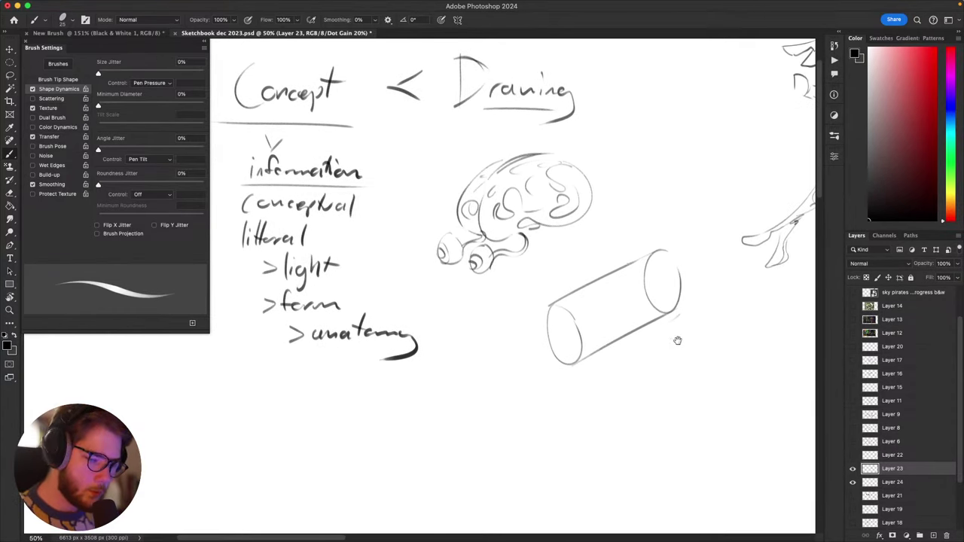
scroll(646, 348, "left", 3)
scroll(680, 345, "up", 3)
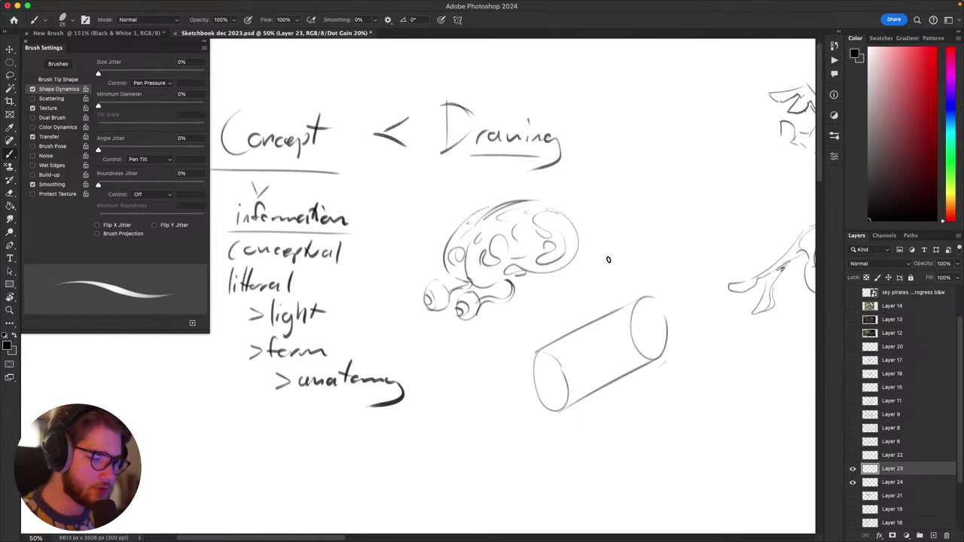
scroll(684, 364, "down", 3)
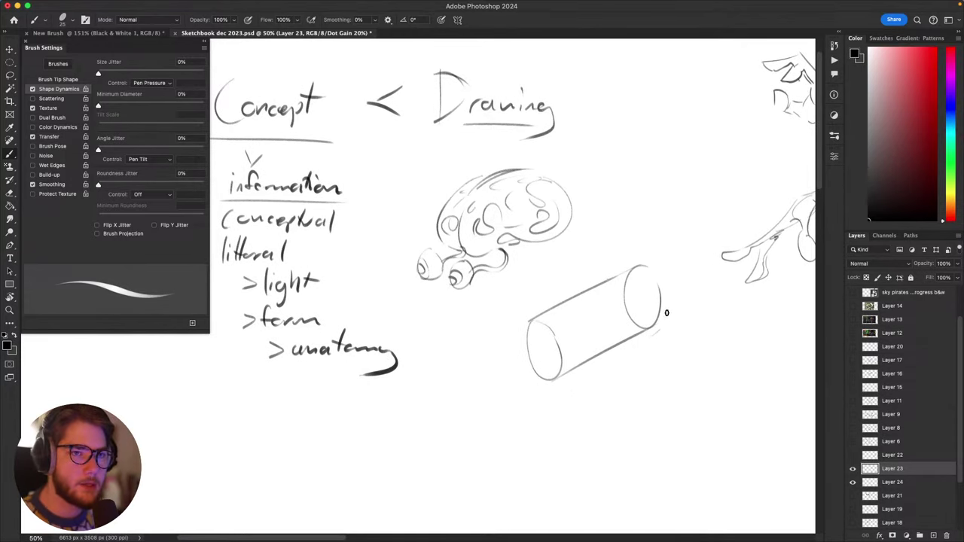
left_click_drag(675, 358, 669, 358)
mouse_move(590, 284)
left_mouse_down()
mouse_move(571, 355)
mouse_move(594, 357)
mouse_move(605, 346)
left_mouse_up()
key("super+z")
key("super+z")
key("super+z")
left_click_drag(584, 292, 588, 363)
key("super+z")
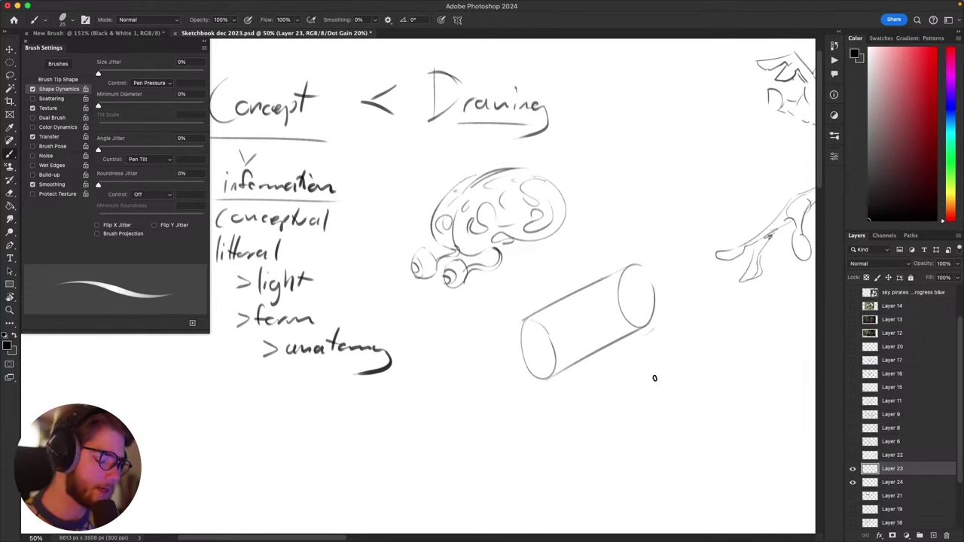
Step: Lasso the cylinder sketch, delete it, and return to the Brush tool
key("l")
mouse_move(678, 317)
left_mouse_down()
mouse_move(572, 412)
mouse_move(667, 305)
left_mouse_up()
key("Delete")
key("super+d")
key("b")
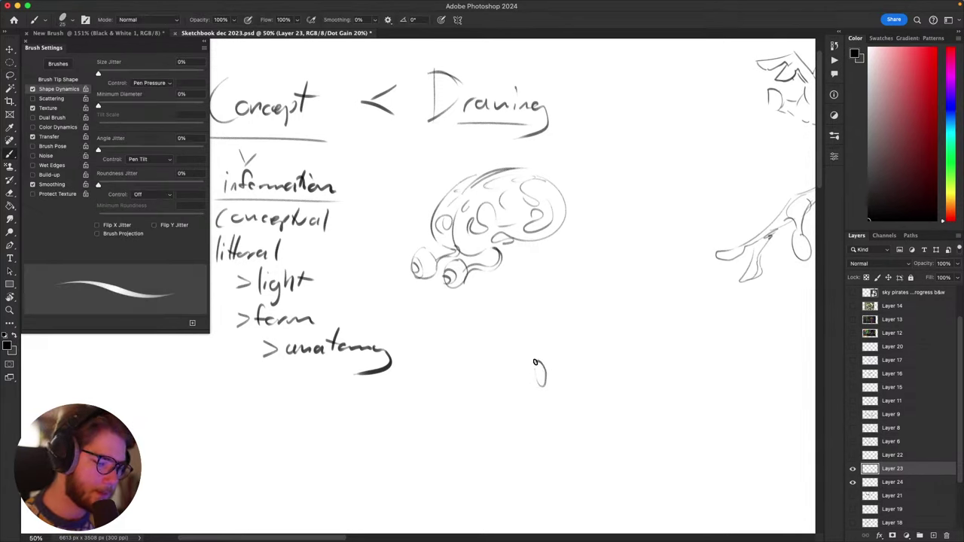
Step: Sketch a tapered tube below the brain with an arrow beside it pointing towards the written list
left_click_drag(535, 362, 639, 297)
mouse_move(549, 384)
left_mouse_down()
mouse_move(641, 339)
mouse_move(619, 337)
left_mouse_up()
left_click_drag(675, 355, 730, 352)
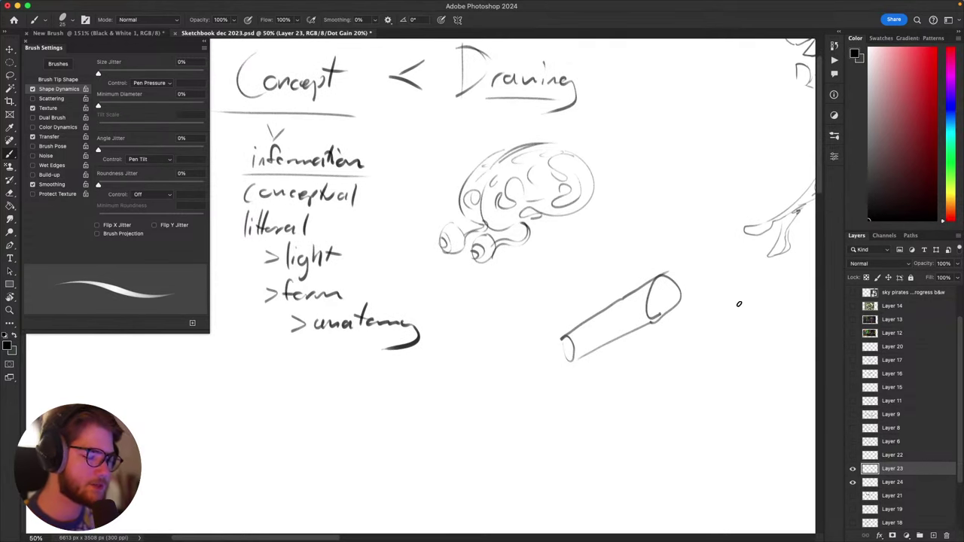
left_click_drag(516, 367, 420, 376)
left_click_drag(452, 364, 453, 389)
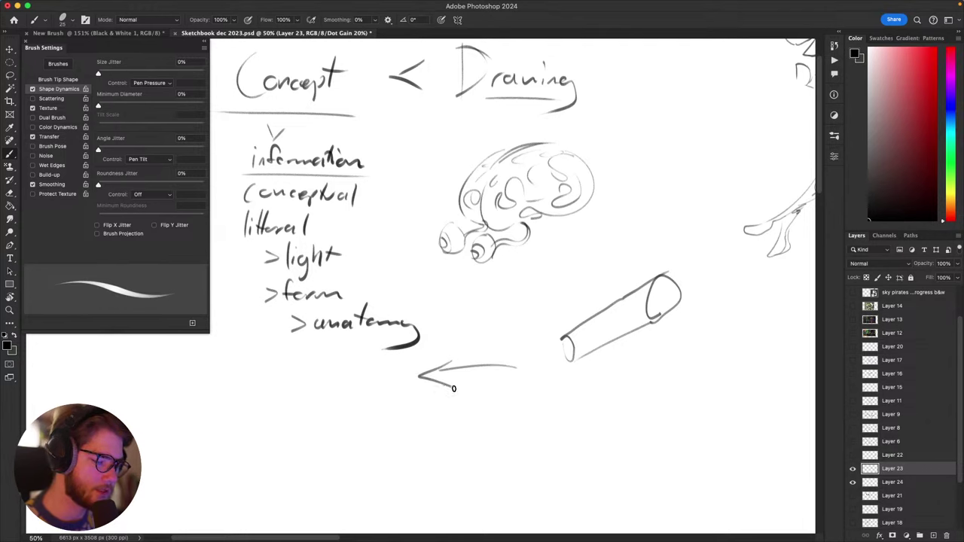
mouse_move(695, 301)
left_mouse_down()
mouse_move(678, 338)
mouse_move(636, 260)
mouse_move(678, 251)
left_mouse_up()
Step: Undo the tapered tube and the arrow beside it
key("super+z")
key("super+z")
key("super+z")
key("super+z")
key("super+z")
key("super+z")
key("super+z")
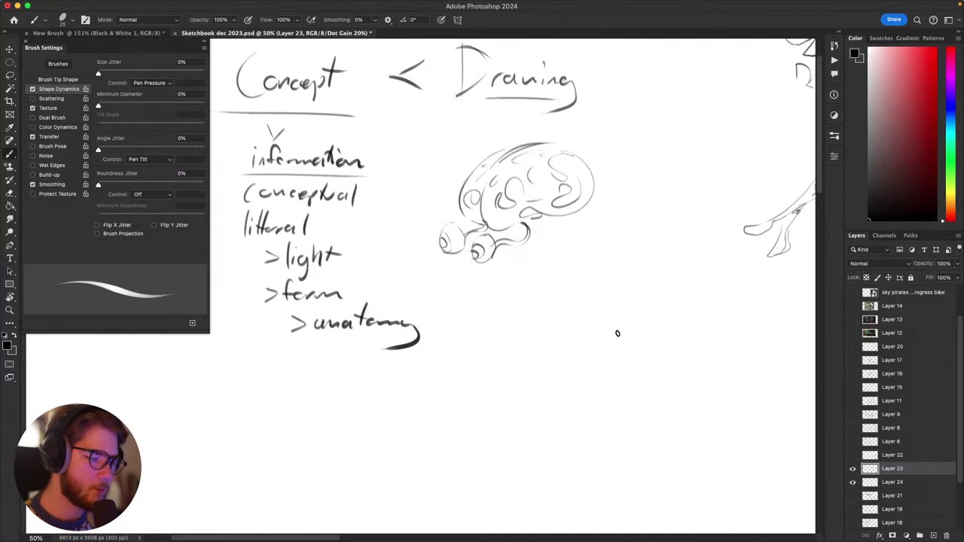
Step: Sketch a round head with an eye, a protruding beak-like face and loose lines beneath it, below the brain
scroll(595, 332, "up", 3)
scroll(595, 332, "left", 2)
left_click_drag(567, 317, 571, 326)
key("super+z")
key("super+z")
mouse_move(666, 318)
left_mouse_down()
mouse_move(583, 370)
mouse_move(665, 325)
left_mouse_up()
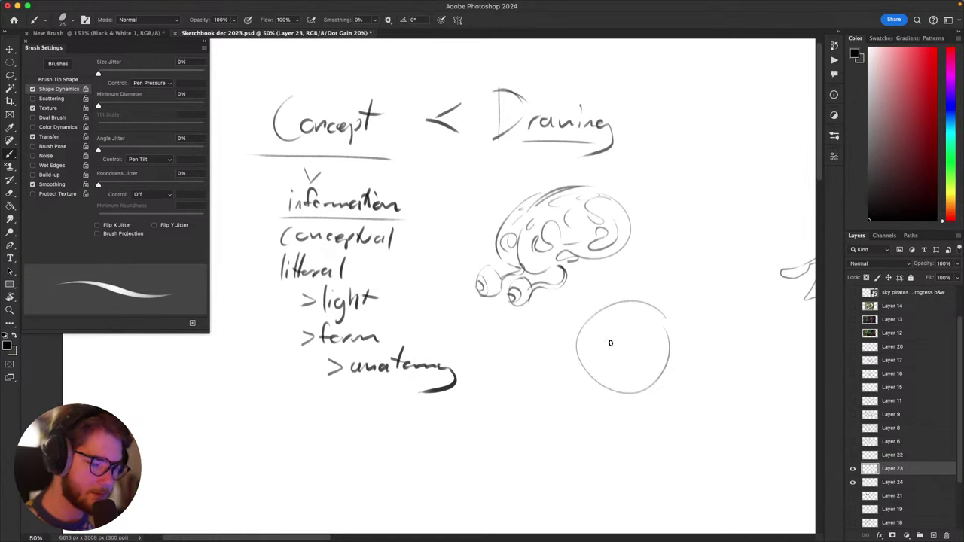
mouse_move(599, 343)
left_mouse_down()
mouse_move(538, 424)
mouse_move(530, 417)
mouse_move(564, 396)
mouse_move(600, 392)
mouse_move(585, 330)
mouse_move(549, 377)
left_mouse_up()
key("super+z")
mouse_move(578, 325)
left_mouse_down()
mouse_move(538, 378)
mouse_move(595, 390)
left_mouse_up()
mouse_move(609, 360)
left_mouse_down()
mouse_move(655, 380)
mouse_move(641, 365)
left_mouse_up()
left_click_drag(673, 351, 639, 359)
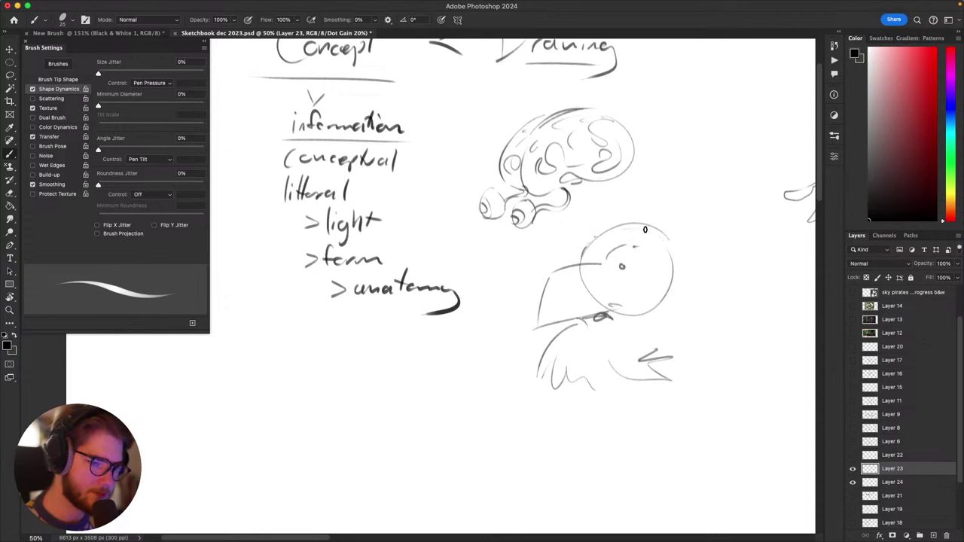
left_click_drag(673, 265, 665, 303)
Step: Sketch a long jointed limb beside the round head, with an oval at its lower end and short marks beneath
left_click_drag(684, 328, 684, 202)
mouse_move(744, 254)
left_mouse_down()
mouse_move(763, 263)
mouse_move(669, 324)
mouse_move(620, 388)
mouse_move(648, 343)
left_mouse_up()
key("super+z")
mouse_move(644, 325)
left_mouse_down()
mouse_move(674, 276)
mouse_move(665, 283)
mouse_move(684, 291)
left_mouse_up()
key("super+z")
left_click_drag(684, 317, 676, 332)
left_click_drag(645, 336, 670, 339)
key("super+z")
mouse_move(666, 285)
left_mouse_down()
mouse_move(655, 370)
mouse_move(759, 180)
mouse_move(686, 232)
left_mouse_up()
left_click_drag(694, 209, 655, 294)
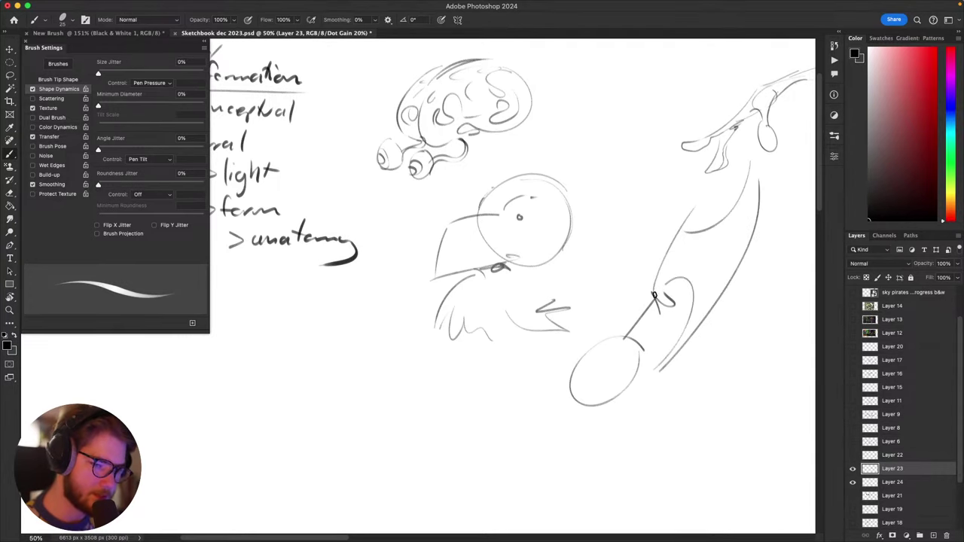
left_click_drag(721, 244, 692, 295)
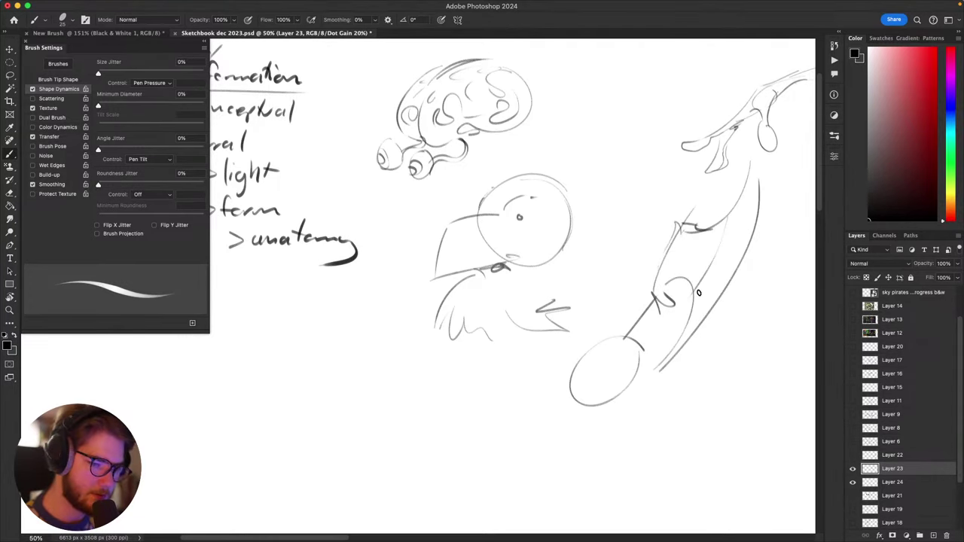
left_click_drag(663, 324, 705, 299)
left_click_drag(591, 391, 593, 407)
left_click_drag(613, 393, 591, 422)
Step: Sketch a small hand-like shape with a curved line below the list, and undo the long connecting curve
left_click_drag(422, 326, 476, 345)
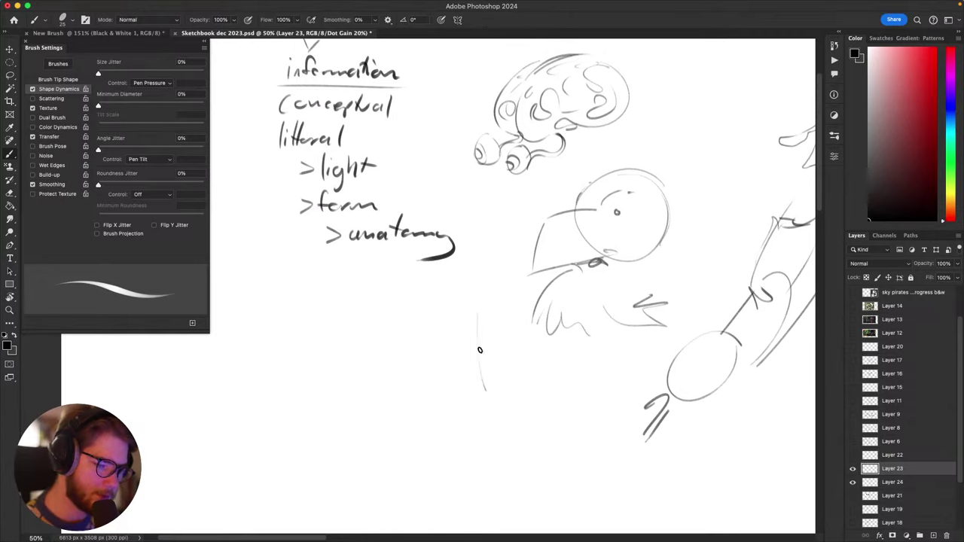
mouse_move(501, 387)
left_mouse_down()
mouse_move(430, 336)
mouse_move(437, 346)
left_mouse_up()
mouse_move(559, 427)
left_mouse_down()
mouse_move(462, 490)
mouse_move(441, 448)
left_mouse_up()
left_click_drag(737, 238, 367, 435)
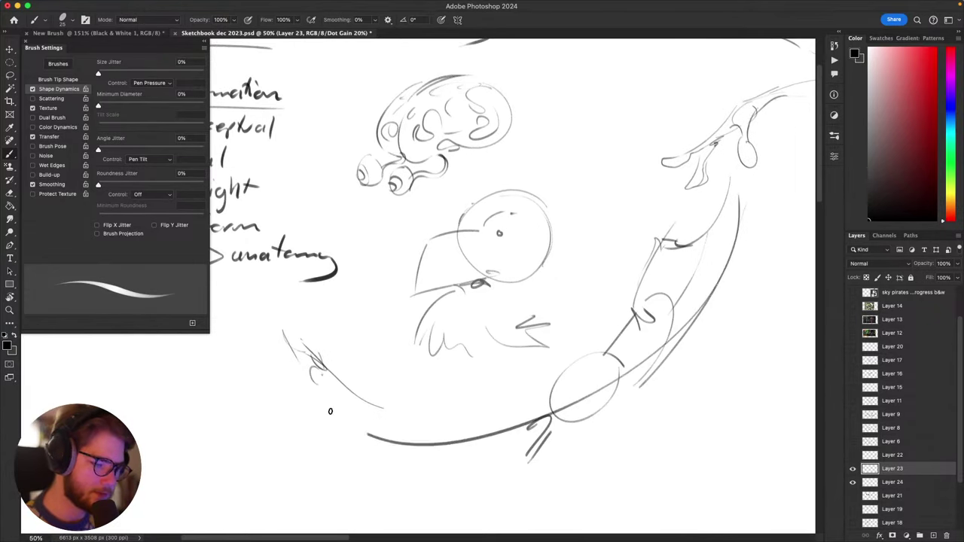
key("ctrl+z")
left_click_drag(284, 330, 303, 354)
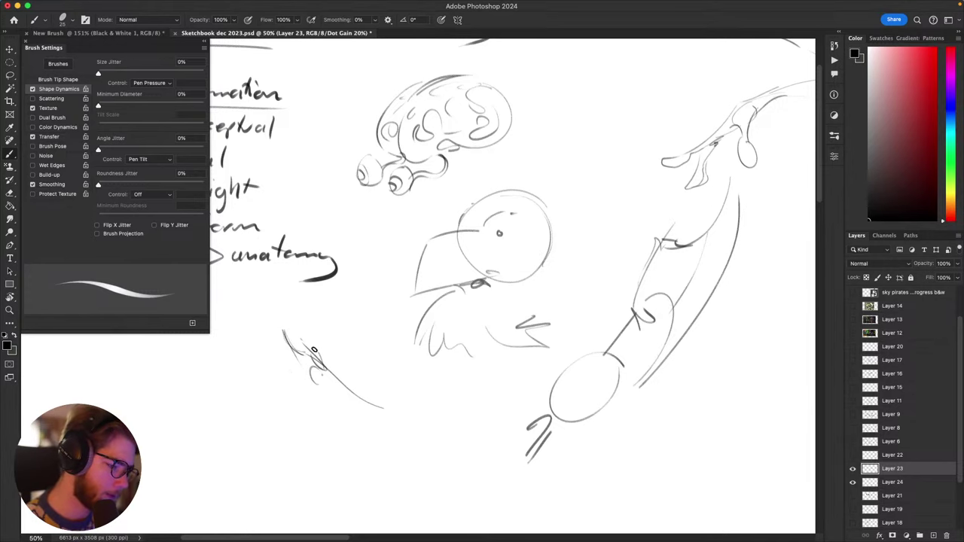
left_click_drag(478, 436, 565, 430)
Step: Lasso the head, limb and hand sketches below the brain and cut them from the layer
key("l")
mouse_move(737, 381)
left_mouse_down()
mouse_move(596, 408)
mouse_move(677, 189)
mouse_move(515, 207)
mouse_move(613, 202)
mouse_move(430, 330)
mouse_move(731, 475)
mouse_move(747, 431)
left_mouse_up()
key("super+x")
key("b")
Step: Try circling the heading "Drawing", and undo the circle
scroll(744, 351, "up", 5)
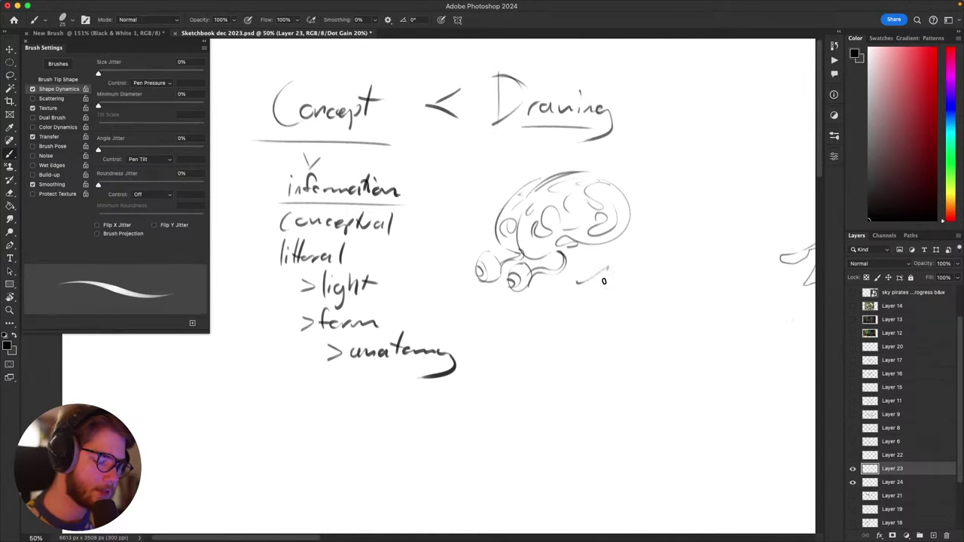
left_click_drag(622, 360, 658, 425)
mouse_move(659, 140)
left_mouse_down()
mouse_move(657, 193)
mouse_move(669, 161)
left_mouse_up()
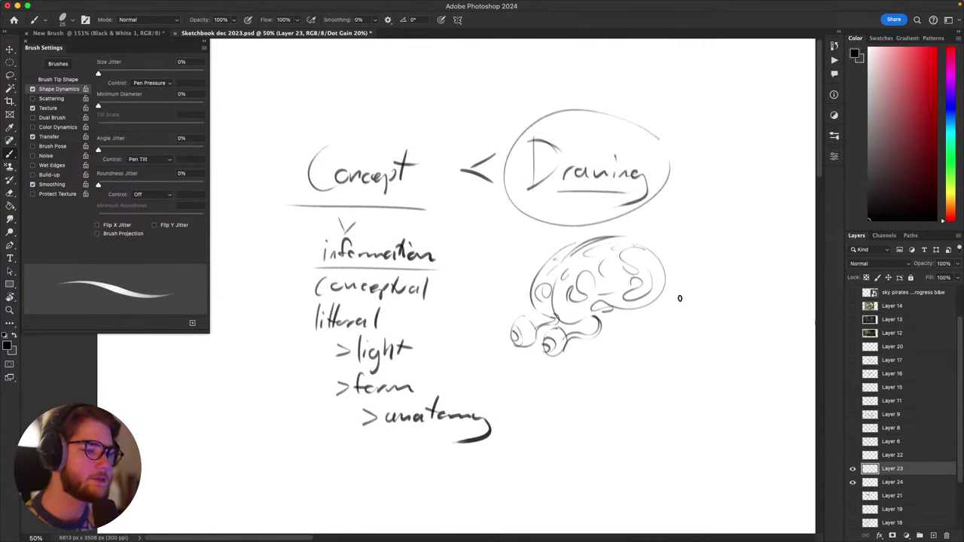
key("super+z")
Step: Handwrite "Why" above the heading "Drawing" and underline it
scroll(630, 316, "up", 3)
mouse_move(591, 137)
left_mouse_down()
mouse_move(619, 175)
mouse_move(631, 161)
mouse_move(672, 162)
left_mouse_up()
scroll(611, 346, "right", 3)
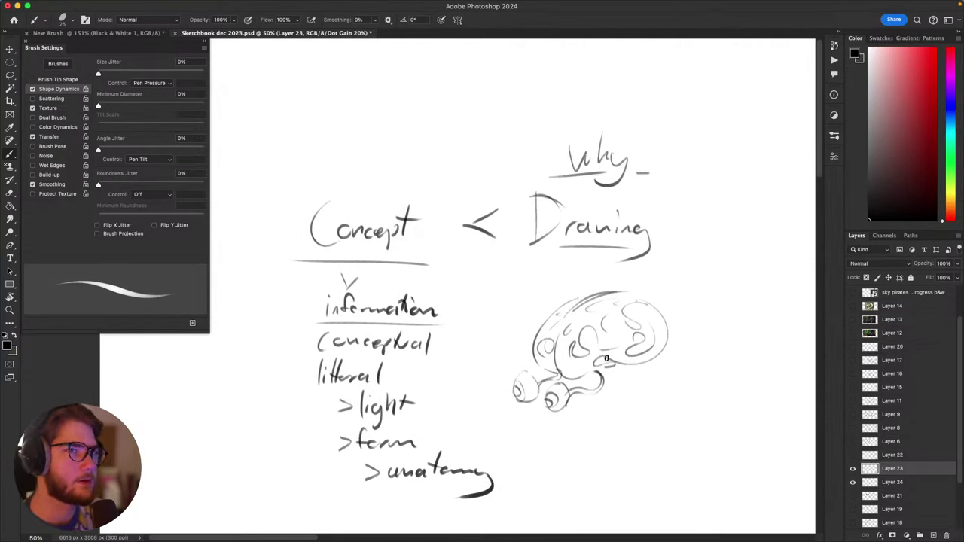
scroll(704, 385, "up", 2)
scroll(704, 385, "right", 2)
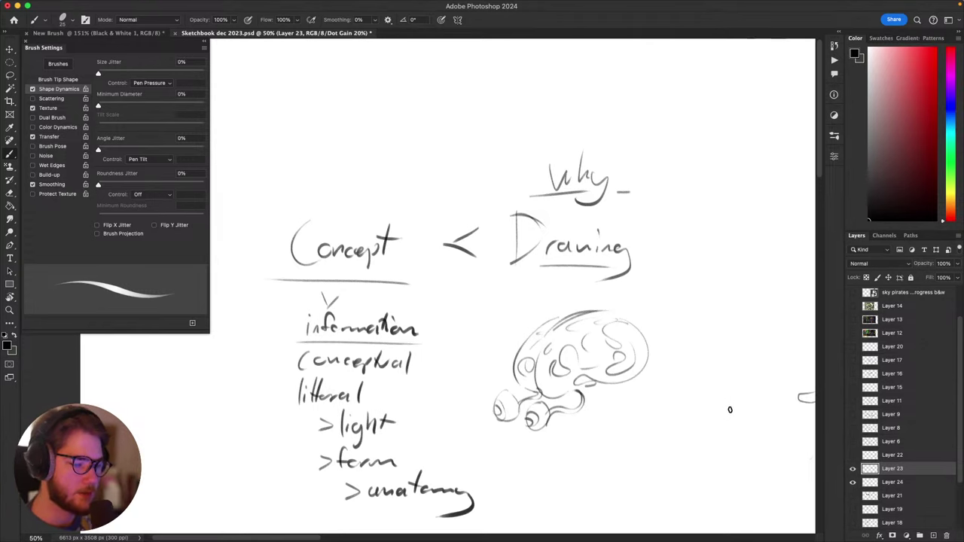
scroll(724, 351, "down", 2)
scroll(725, 352, "left", 4)
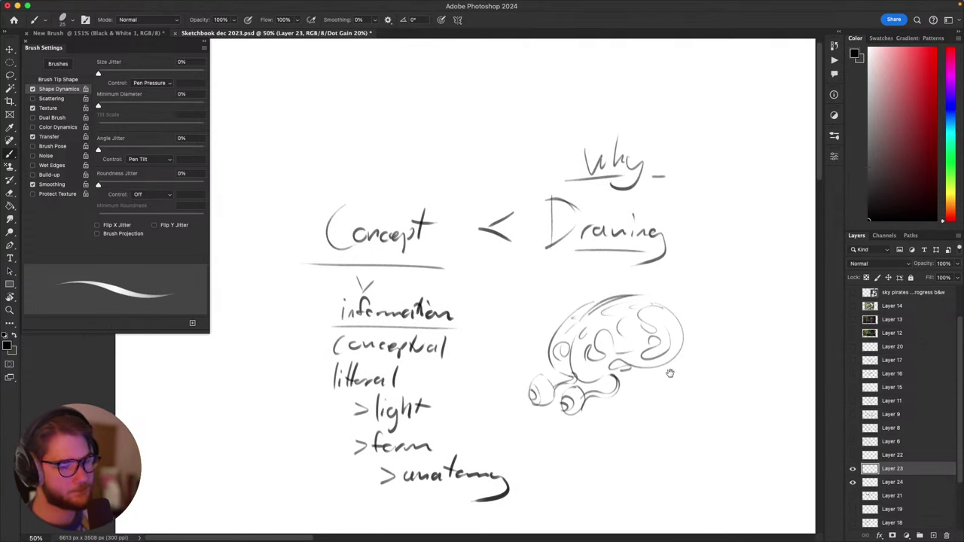
scroll(670, 373, "down", 5)
scroll(669, 373, "left", 2)
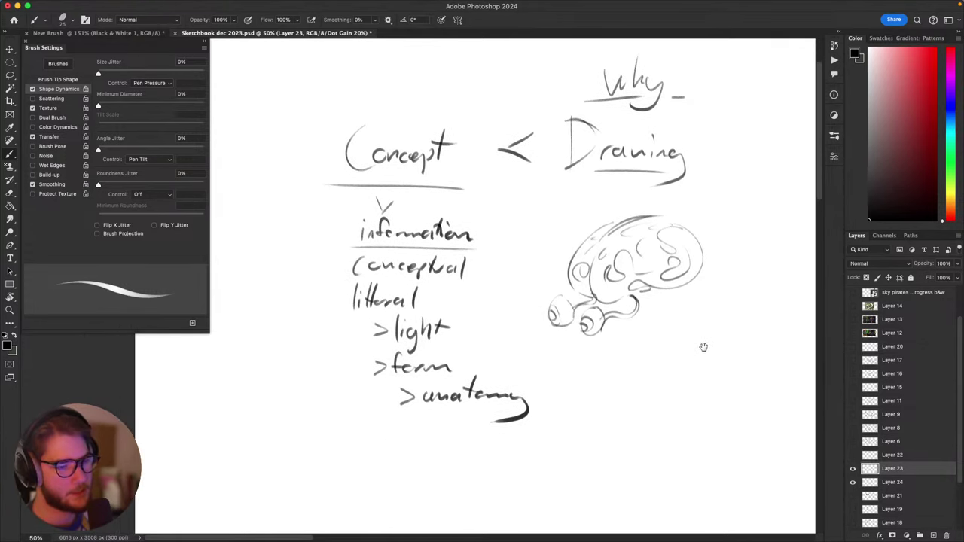
Step: Try circling "Concept" and marking "Drawing" in the handwritten notes, undoing each trial mark
left_click_drag(375, 111, 380, 113)
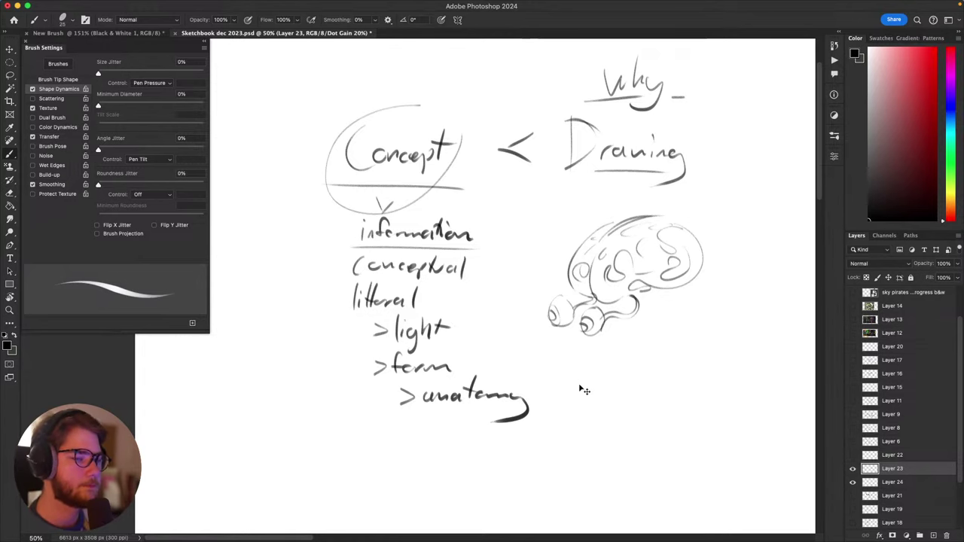
key("ctrl+z")
scroll(588, 377, "up", 3)
scroll(587, 377, "right", 2)
mouse_move(649, 173)
left_mouse_down()
mouse_move(566, 158)
mouse_move(637, 249)
left_mouse_up()
key("ctrl+z")
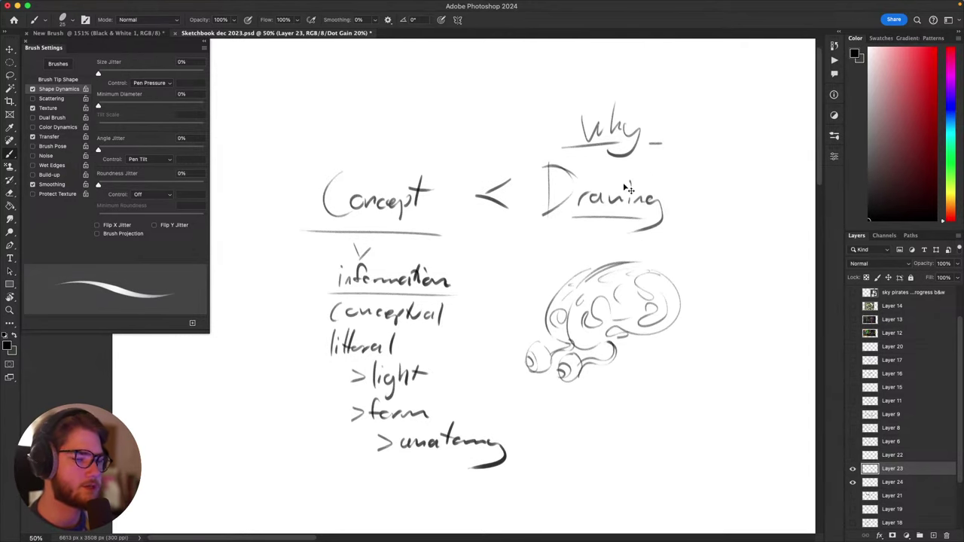
mouse_move(415, 150)
left_mouse_down()
mouse_move(344, 250)
mouse_move(450, 160)
left_mouse_up()
key("ctrl+z")
scroll(603, 317, "down", 2)
scroll(602, 316, "left", 4)
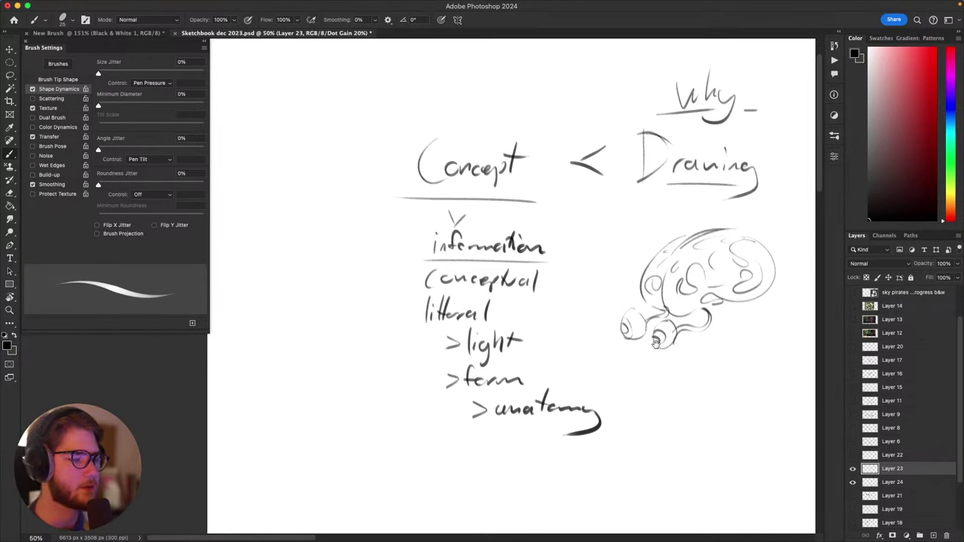
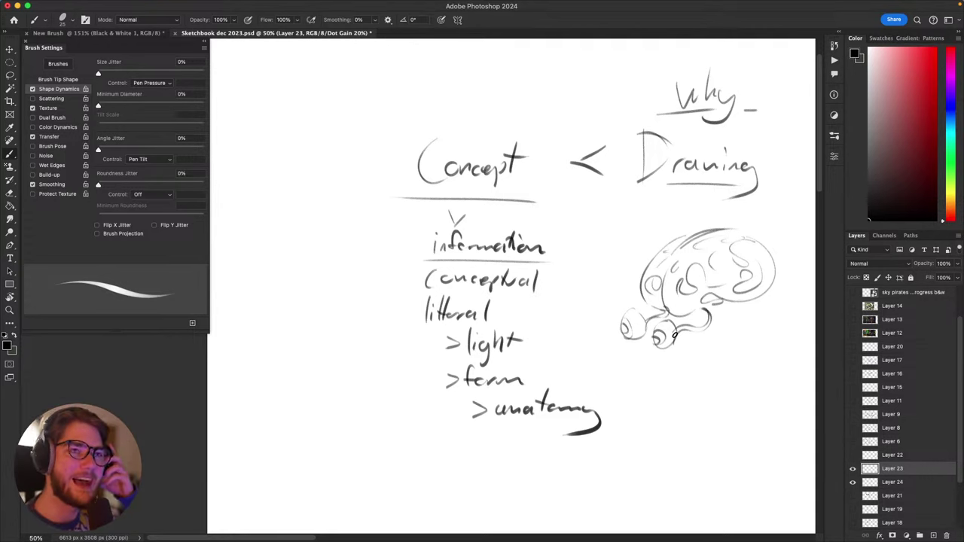
Step: Try large circles around the "Concept" column and the "Drawing" column, and undo each circle
mouse_move(430, 113)
left_mouse_down()
mouse_move(523, 293)
mouse_move(353, 220)
left_mouse_up()
key("super+z")
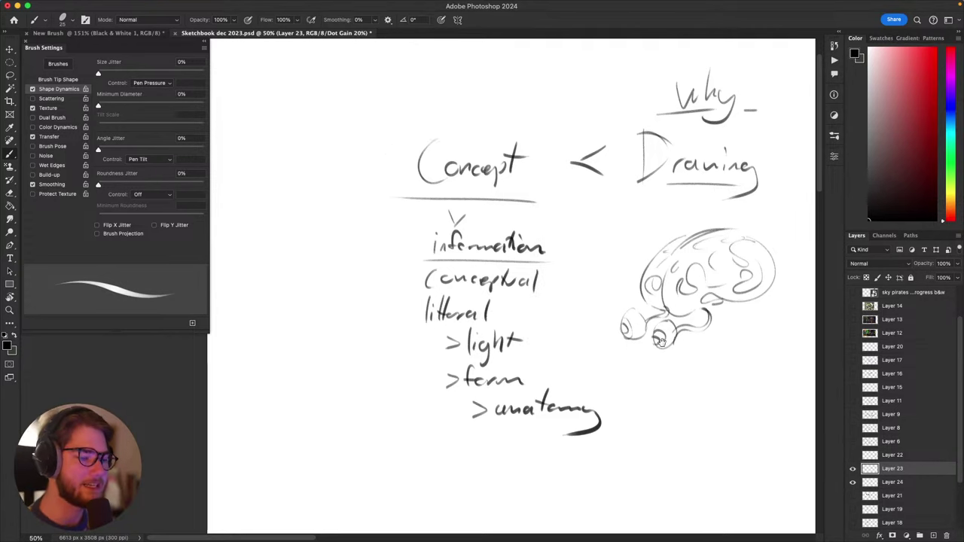
mouse_move(793, 196)
left_mouse_down()
mouse_move(643, 289)
mouse_move(629, 260)
left_mouse_up()
key("ctrl+z")
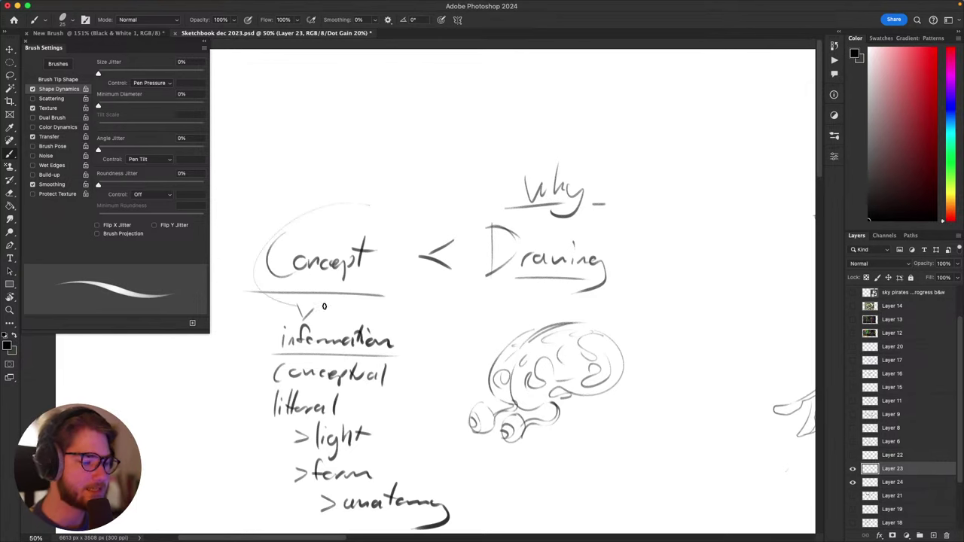
scroll(713, 300, "down", 3)
scroll(713, 301, "left", 3)
scroll(713, 301, "right", 2)
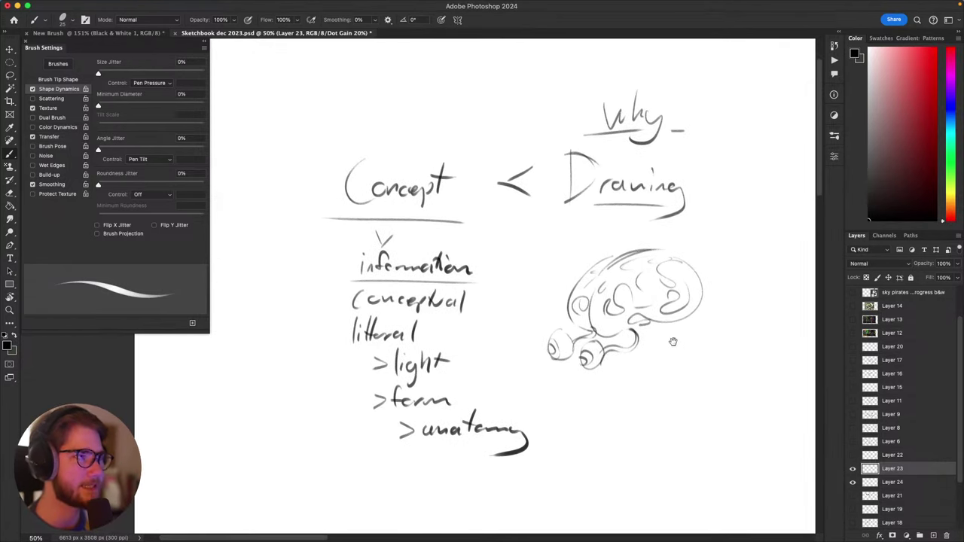
scroll(667, 348, "down", 3)
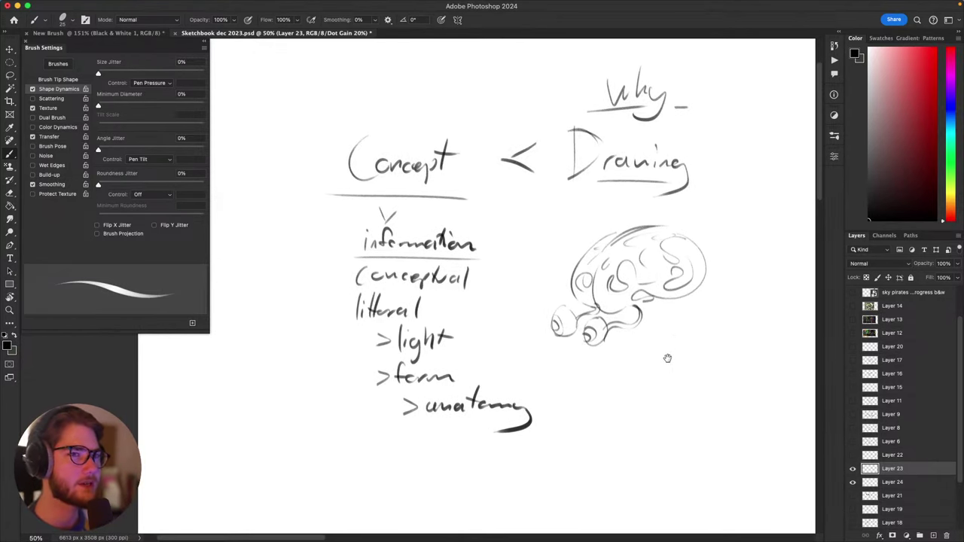
scroll(650, 370, "down", 3)
scroll(650, 370, "right", 4)
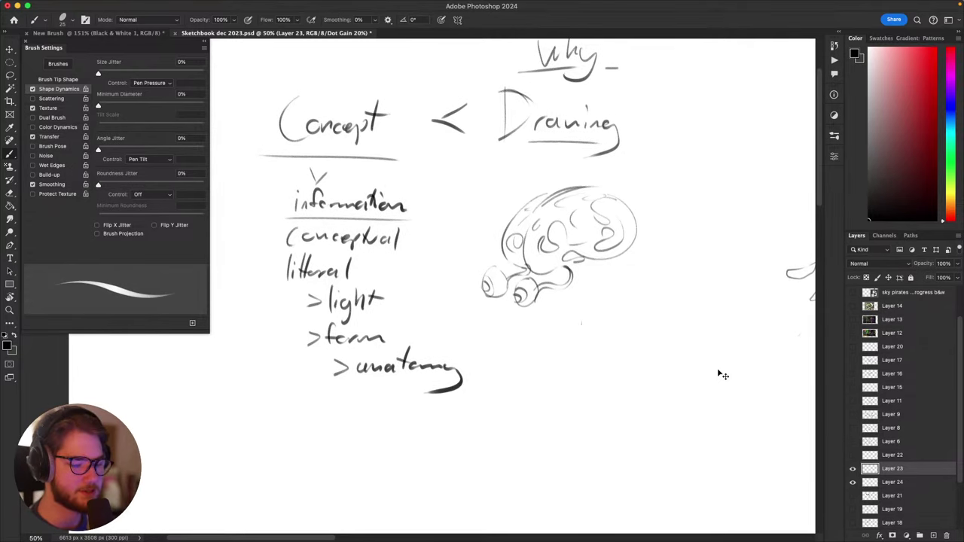
Step: Sketch a round head with a smaller oval on top and short side strokes below the brain with eyes
left_click_drag(724, 375, 655, 304)
mouse_move(578, 299)
left_mouse_down()
mouse_move(578, 224)
mouse_move(568, 234)
mouse_move(611, 284)
mouse_move(606, 302)
mouse_move(567, 312)
left_mouse_up()
key("super+z")
key("super+z")
key("super+z")
key("super+z")
key("super+z")
mouse_move(577, 224)
left_mouse_down()
mouse_move(576, 248)
mouse_move(587, 233)
mouse_move(572, 232)
mouse_move(590, 200)
mouse_move(591, 209)
mouse_move(583, 203)
left_mouse_up()
key("super+z")
left_click_drag(531, 244, 551, 234)
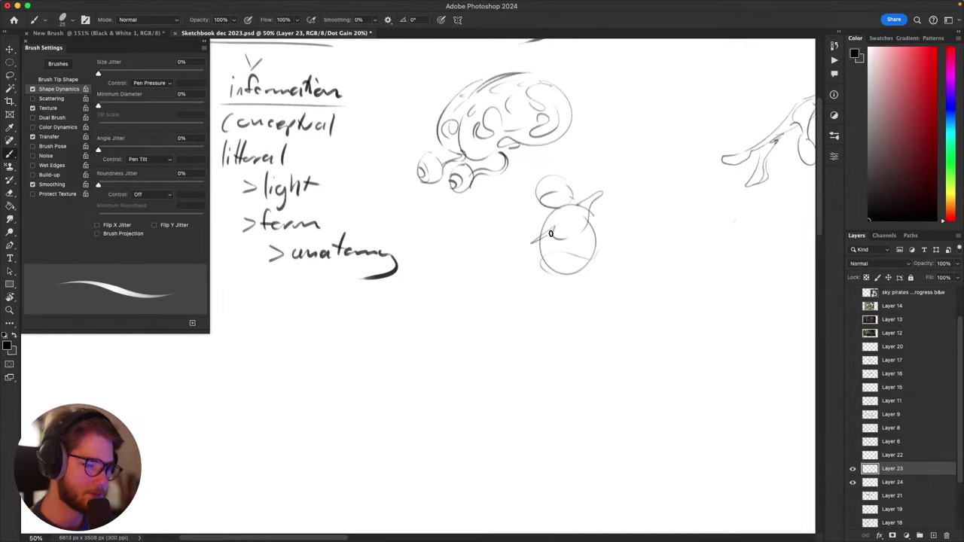
left_click_drag(589, 201, 594, 201)
left_click_drag(538, 238, 534, 242)
Step: Add oval shapes along one side of the round head sketch, undoing the stray strokes
mouse_move(622, 189)
left_mouse_down()
mouse_move(594, 172)
mouse_move(568, 221)
left_mouse_up()
key("super+z")
mouse_move(564, 186)
left_mouse_down()
mouse_move(570, 213)
mouse_move(596, 243)
mouse_move(591, 226)
left_mouse_up()
key("super+z")
left_click_drag(558, 272, 591, 242)
left_click_drag(624, 246, 631, 193)
key("super+z")
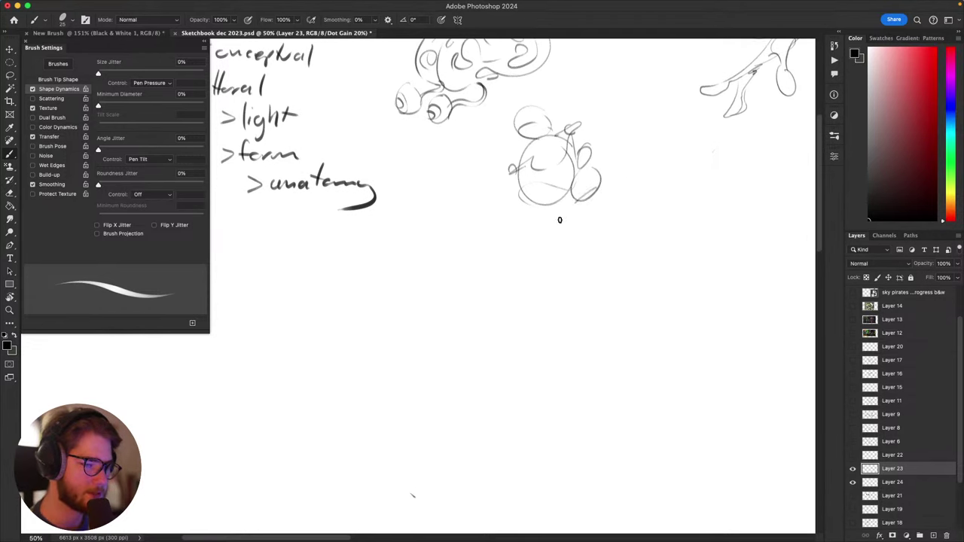
Step: Sketch a shoulder line, a coiled arm line and tall looping folds beneath the round head
mouse_move(560, 230)
left_mouse_down()
mouse_move(615, 169)
mouse_move(654, 223)
mouse_move(656, 245)
mouse_move(636, 271)
mouse_move(655, 263)
mouse_move(669, 320)
mouse_move(651, 312)
mouse_move(603, 188)
left_mouse_up()
key("super+z")
mouse_move(595, 221)
left_mouse_down()
mouse_move(616, 346)
mouse_move(603, 320)
left_mouse_up()
mouse_move(581, 315)
left_mouse_down()
mouse_move(571, 252)
mouse_move(563, 330)
left_mouse_up()
left_click_drag(552, 351, 533, 340)
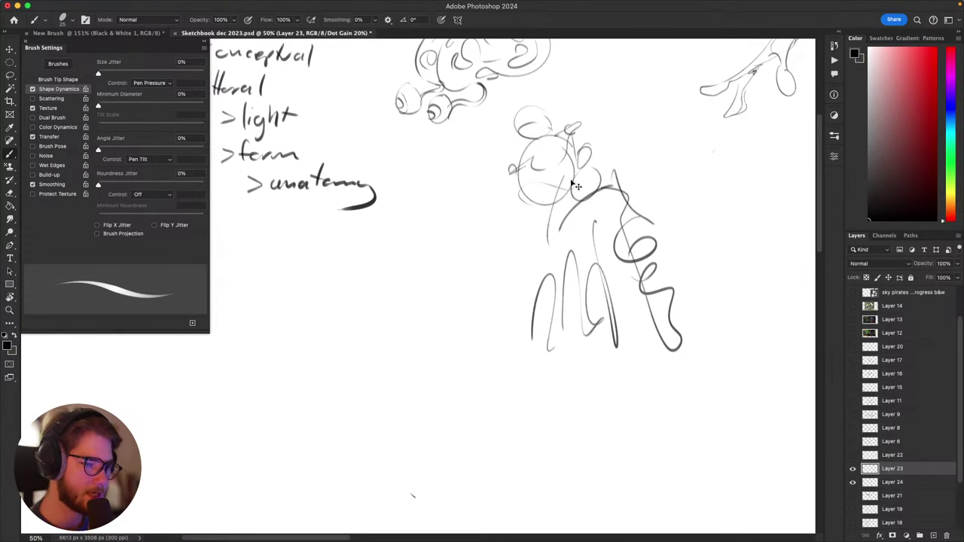
Step: Add a neck line, a sweeping curved form beside the folds and two lines down from the head
left_click_drag(571, 186, 556, 249)
key("super+z")
left_click_drag(556, 215, 571, 222)
left_click_drag(635, 201, 662, 261)
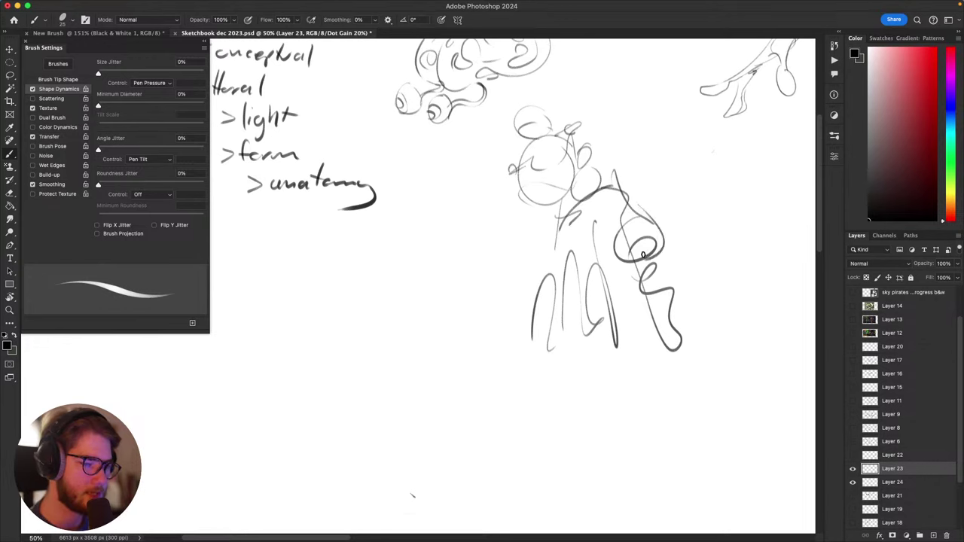
key("super+z")
left_click_drag(553, 212, 569, 219)
mouse_move(549, 254)
left_mouse_down()
mouse_move(420, 346)
mouse_move(480, 371)
left_mouse_up()
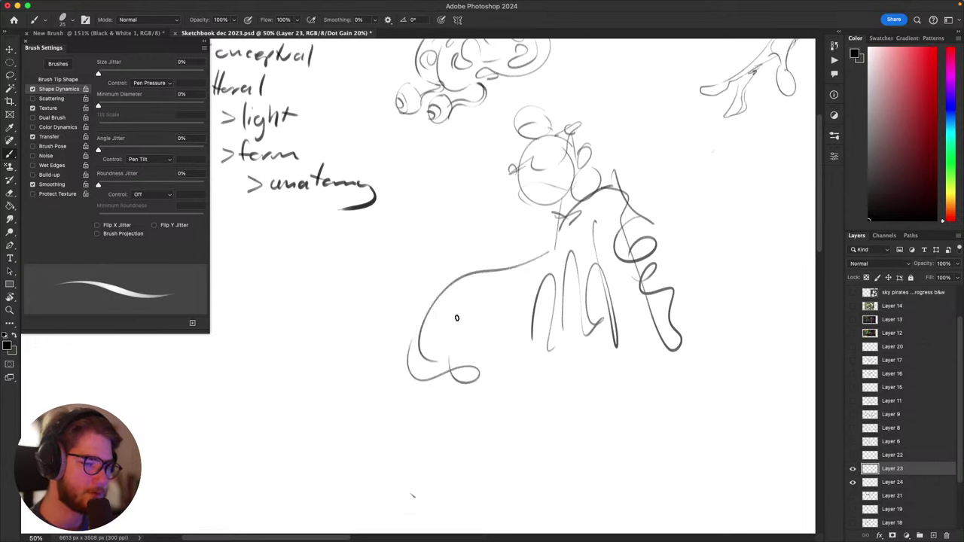
left_click_drag(469, 295, 467, 316)
mouse_move(499, 261)
left_mouse_down()
mouse_move(526, 198)
mouse_move(517, 200)
left_mouse_up()
Step: Lasso the small oval above the round head, scale it down to about 66% and deselect
key("l")
key("super+t")
mouse_move(559, 114)
left_mouse_down()
mouse_move(536, 95)
mouse_move(547, 118)
left_mouse_up()
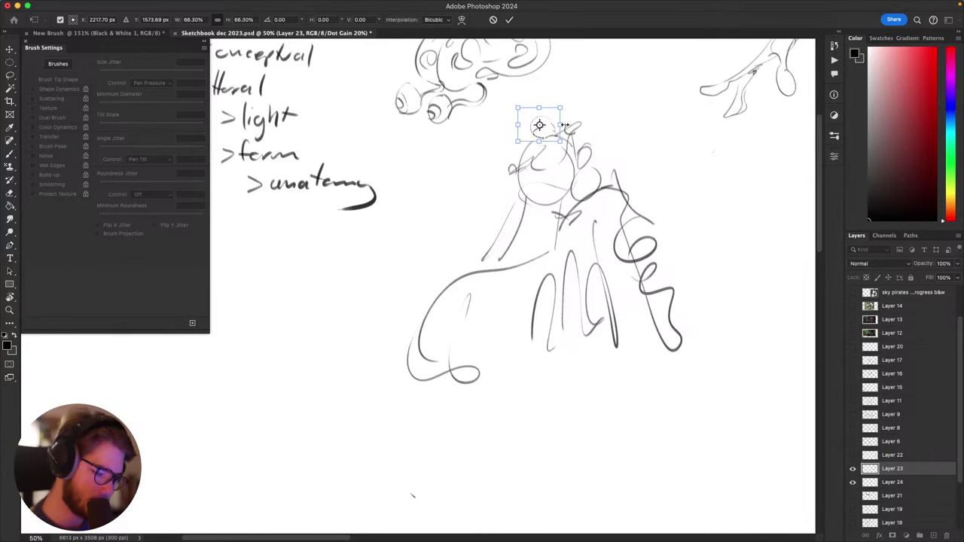
key("Return")
key("super+d")
Step: Extend the rough figure downward and outward with long, loose brush strokes
key("b")
mouse_move(455, 339)
left_mouse_down()
mouse_move(450, 362)
mouse_move(510, 309)
left_mouse_up()
left_click_drag(483, 330, 356, 532)
left_click_drag(457, 251, 205, 498)
left_click_drag(486, 428, 470, 448)
left_click_drag(530, 314, 577, 540)
left_click_drag(640, 351, 679, 427)
left_click_drag(682, 363, 670, 217)
Step: Lasso the rough figure below the brain and cut it from the layer
key("l")
mouse_move(715, 220)
left_mouse_down()
mouse_move(431, 460)
mouse_move(590, 514)
mouse_move(418, 250)
mouse_move(394, 381)
mouse_move(782, 258)
mouse_move(785, 346)
mouse_move(641, 340)
mouse_move(688, 377)
left_mouse_up()
key("super+x")
Step: Try a freehand circle below the brain sketch, and undo it
key("b")
mouse_move(538, 276)
left_mouse_down()
mouse_move(533, 304)
mouse_move(533, 281)
left_mouse_up()
left_click_drag(580, 260, 604, 352)
key("ctrl+z")
scroll(641, 347, "up", 5)
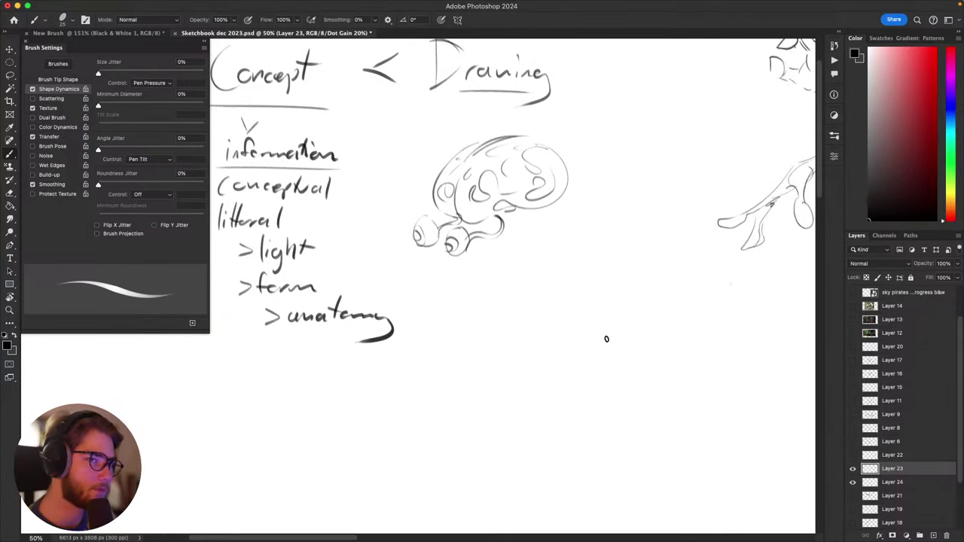
mouse_move(517, 276)
left_mouse_down()
mouse_move(569, 287)
mouse_move(530, 345)
mouse_move(501, 302)
mouse_move(538, 272)
left_mouse_up()
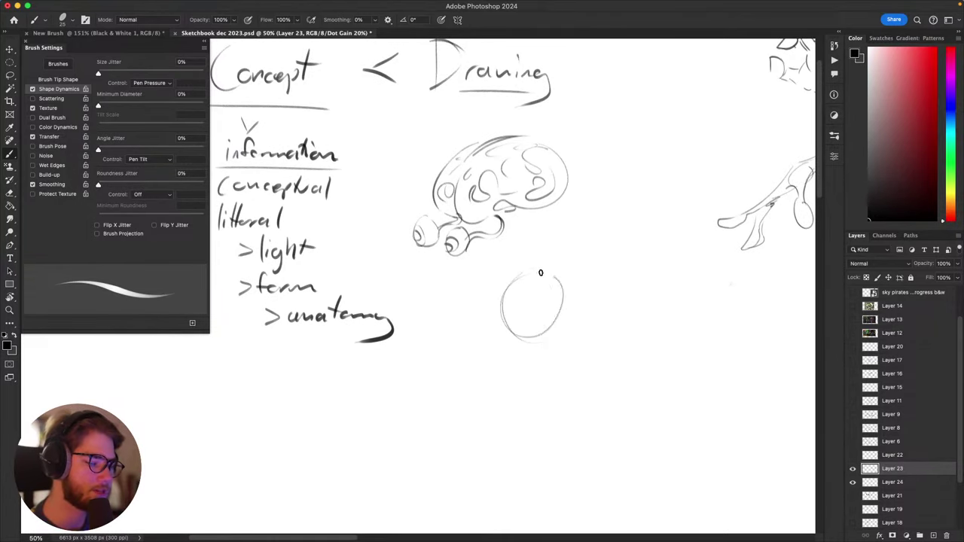
key("ctrl+z")
Step: Try a check mark below the brain and loose marks around the notes, undoing each one
left_click_drag(427, 334, 537, 398)
left_click_drag(545, 367, 586, 358)
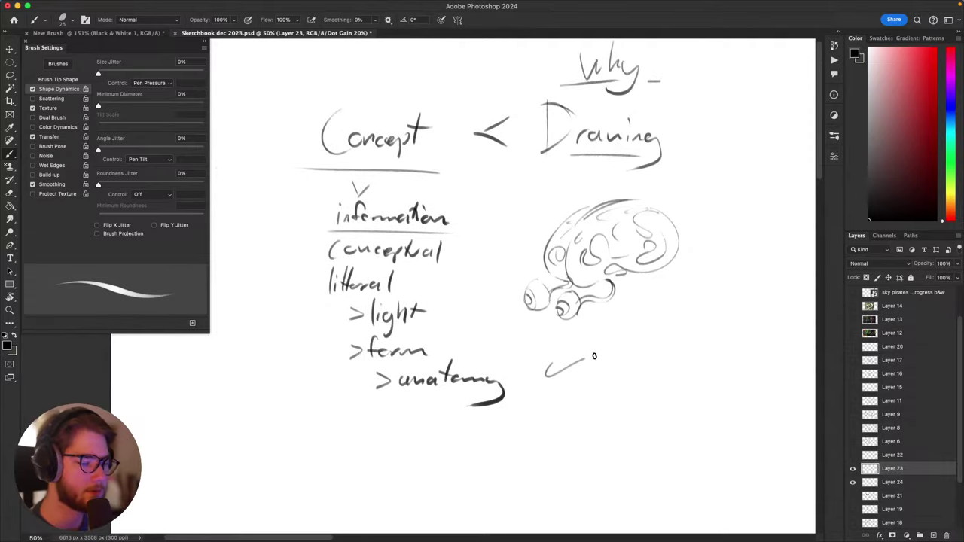
key("super+z")
left_click_drag(411, 260, 457, 243)
key("super+z")
left_click_drag(330, 262, 428, 297)
key("ctrl+z")
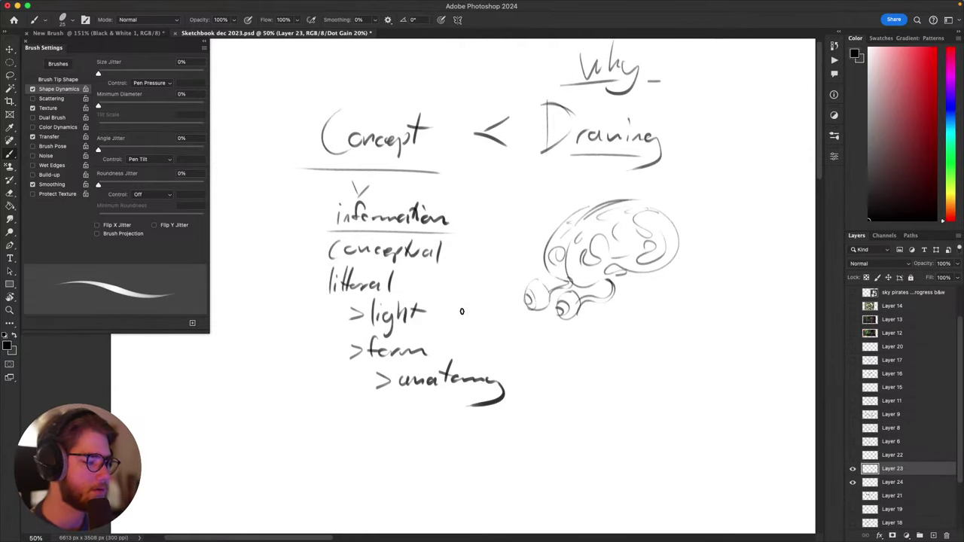
mouse_move(708, 384)
left_mouse_down()
mouse_move(694, 396)
mouse_move(713, 392)
left_mouse_up()
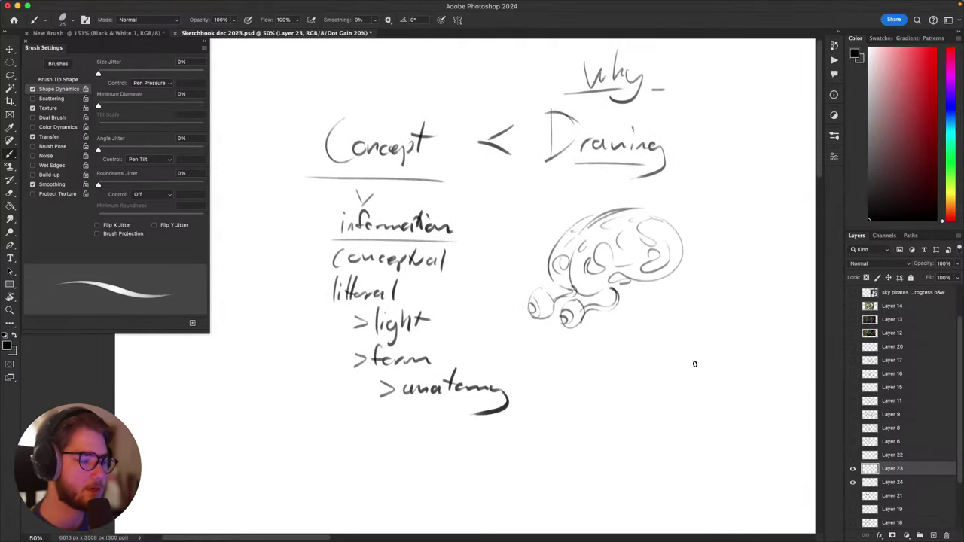
left_click_drag(499, 368, 606, 426)
key("ctrl+z")
Step: Try a long curved line of action beside the standing figure from head to feet, and undo it
scroll(602, 452, "right", 5)
scroll(603, 453, "up", 2)
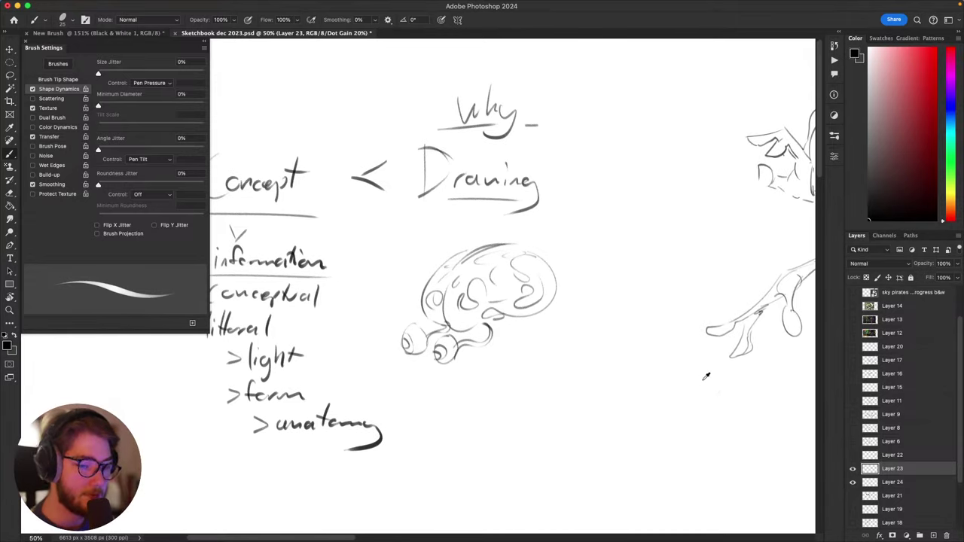
key("ctrl+minus")
scroll(659, 469, "right", 6)
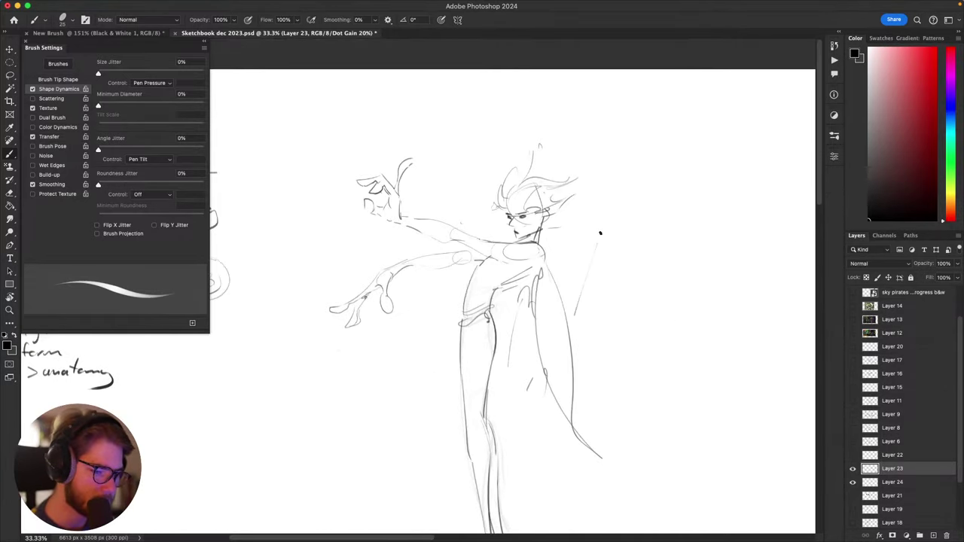
left_click_drag(658, 313, 694, 282)
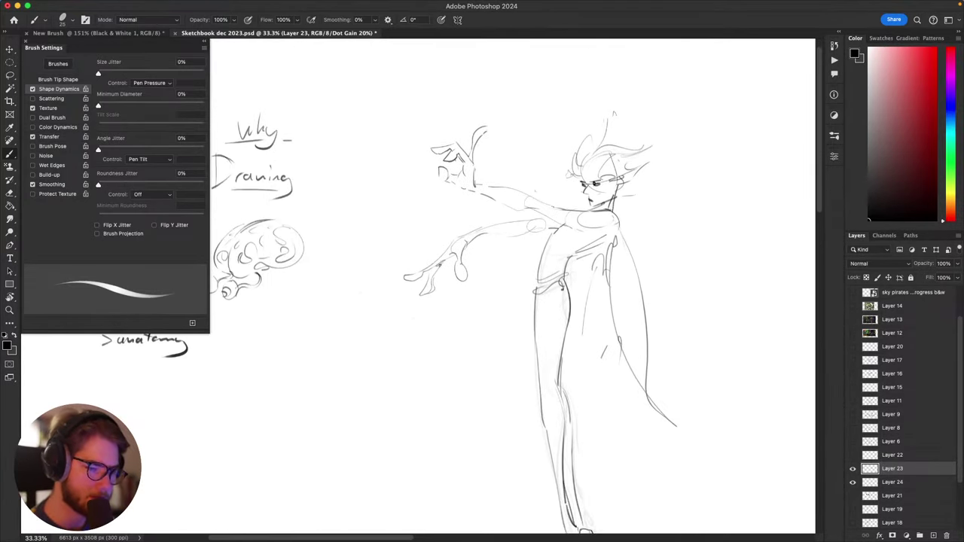
left_click_drag(615, 253, 611, 240)
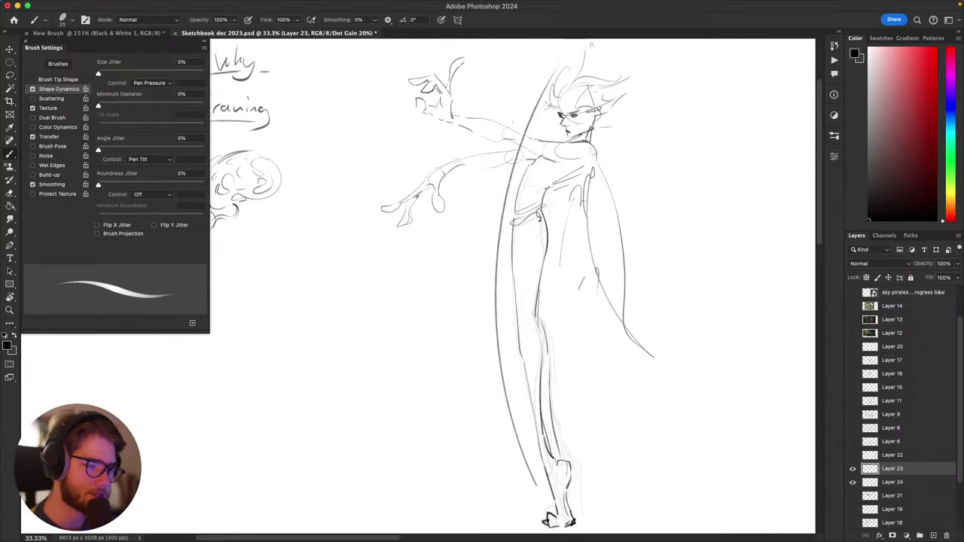
left_click_drag(554, 47, 531, 478)
key("ctrl+z")
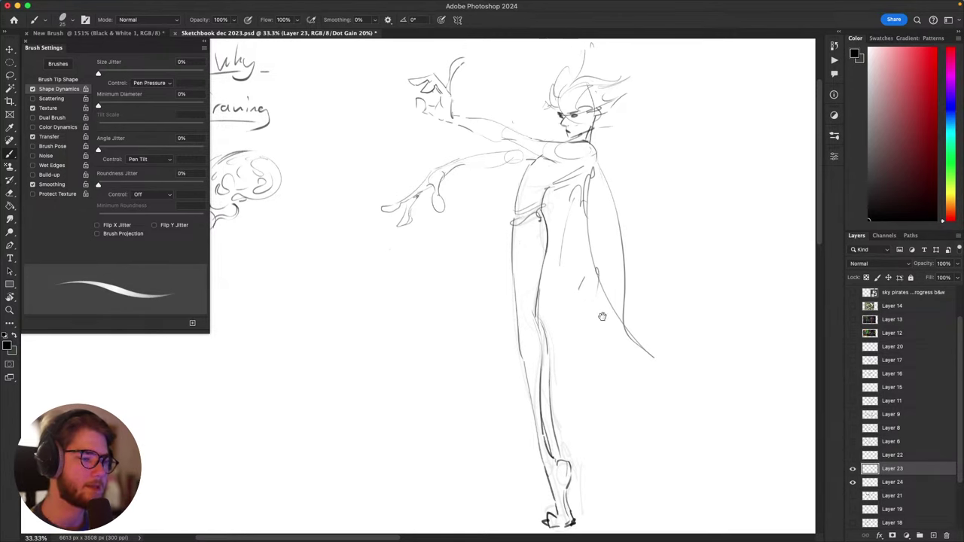
Step: Erase part of the upright finger on the figure's raised hand and redraw it with a darker stroke
mouse_move(602, 317)
left_mouse_down()
mouse_move(625, 324)
mouse_move(632, 488)
left_mouse_up()
key("e")
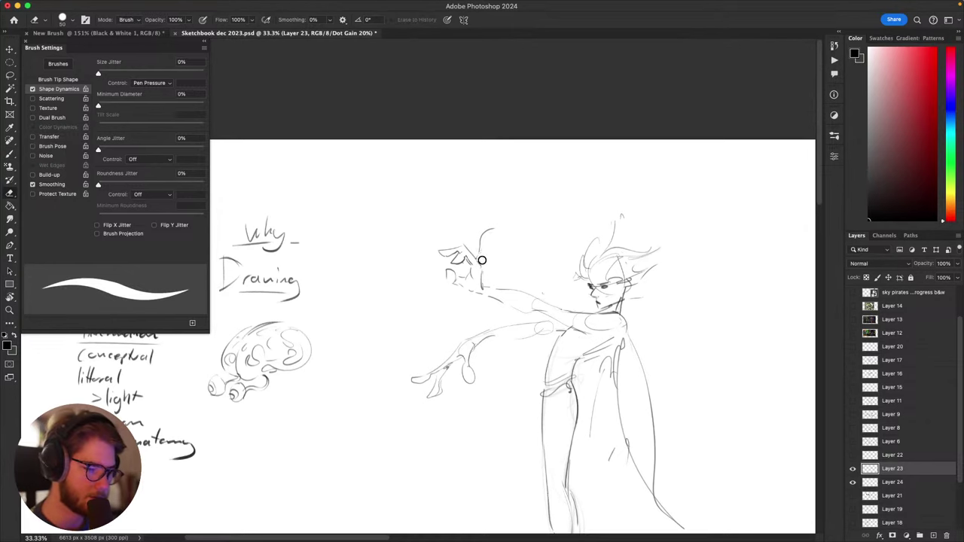
key("b")
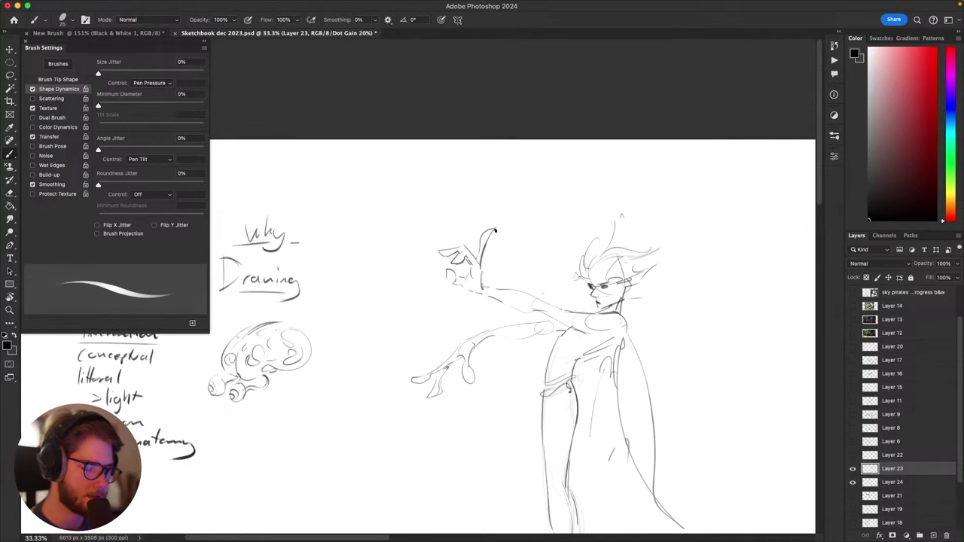
left_click_drag(496, 231, 483, 263)
left_click_drag(560, 248, 568, 192)
mouse_move(573, 392)
left_mouse_down()
mouse_move(646, 345)
mouse_move(590, 385)
mouse_move(639, 345)
mouse_move(617, 341)
left_mouse_up()
left_click_drag(576, 169, 556, 224)
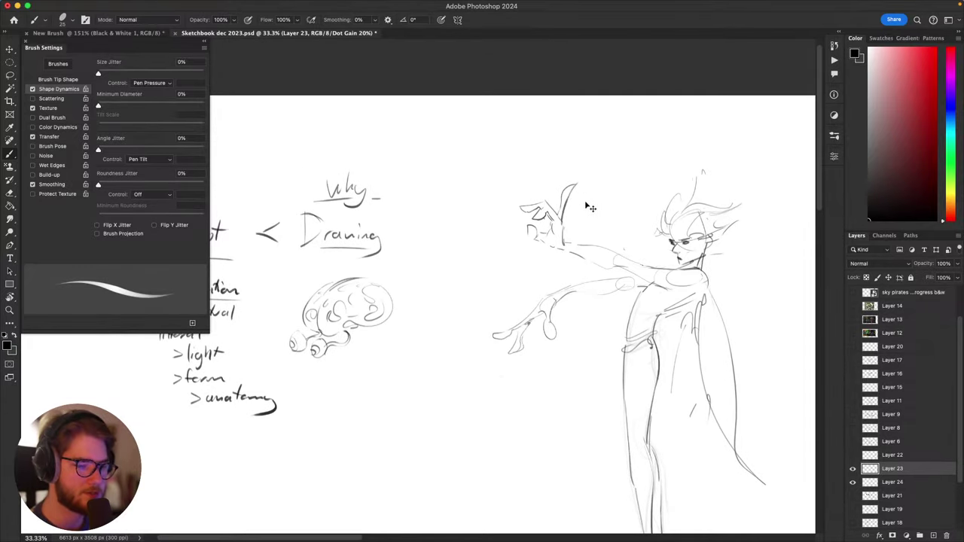
Step: Undo the latest finger stroke and clean up the upright finger's outline with the eraser and brush
key("super+z")
key("e")
mouse_move(569, 194)
left_mouse_down()
mouse_move(562, 215)
mouse_move(577, 181)
mouse_move(563, 218)
mouse_move(570, 231)
left_mouse_up()
key("b")
key("super+z")
key("e")
key("b")
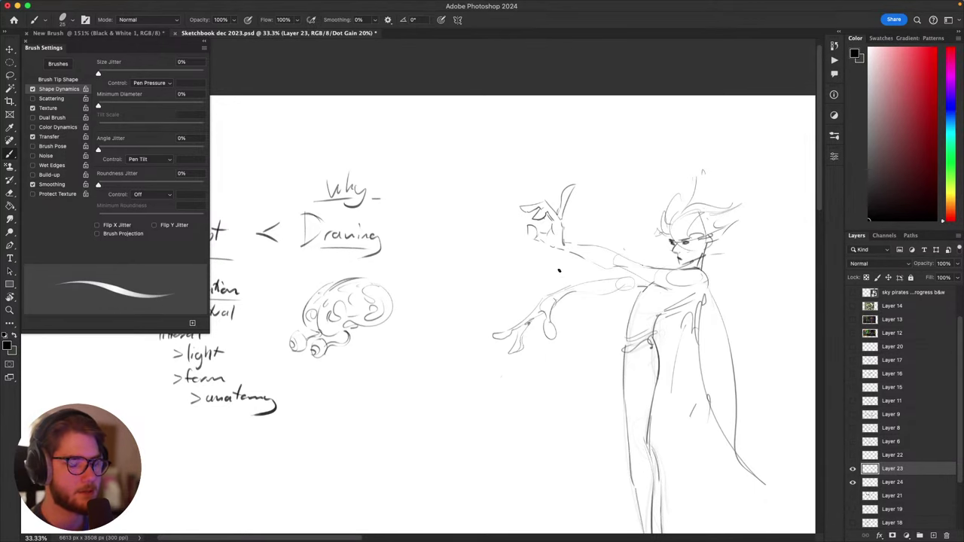
Step: Try arcs around the brain-with-eyes sketch, and undo them
left_click_drag(552, 281, 613, 232)
mouse_move(649, 357)
left_mouse_down()
mouse_move(635, 312)
mouse_move(650, 330)
mouse_move(589, 357)
mouse_move(624, 392)
mouse_move(667, 344)
mouse_move(640, 405)
left_mouse_up()
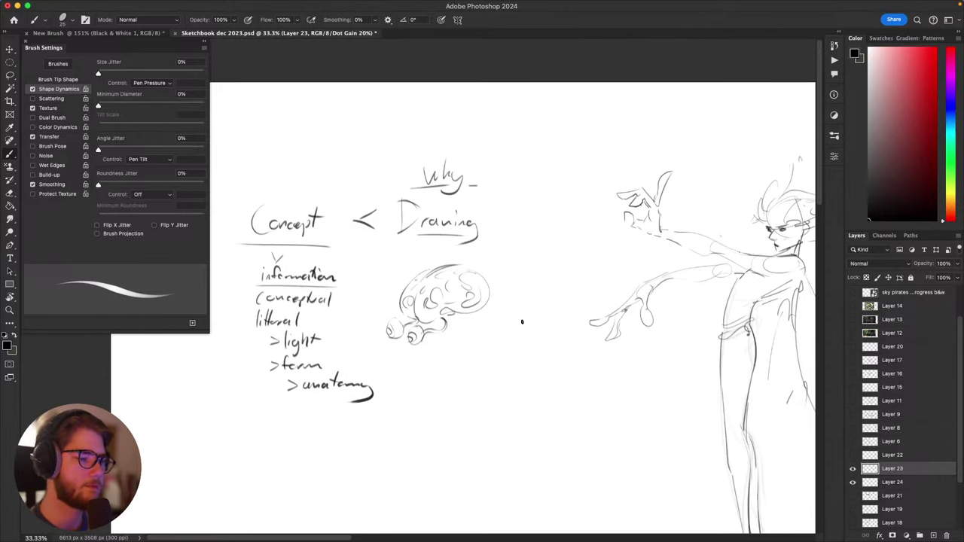
left_click_drag(536, 323, 491, 354)
key("super+z")
left_click_drag(461, 263, 456, 267)
key("super+z")
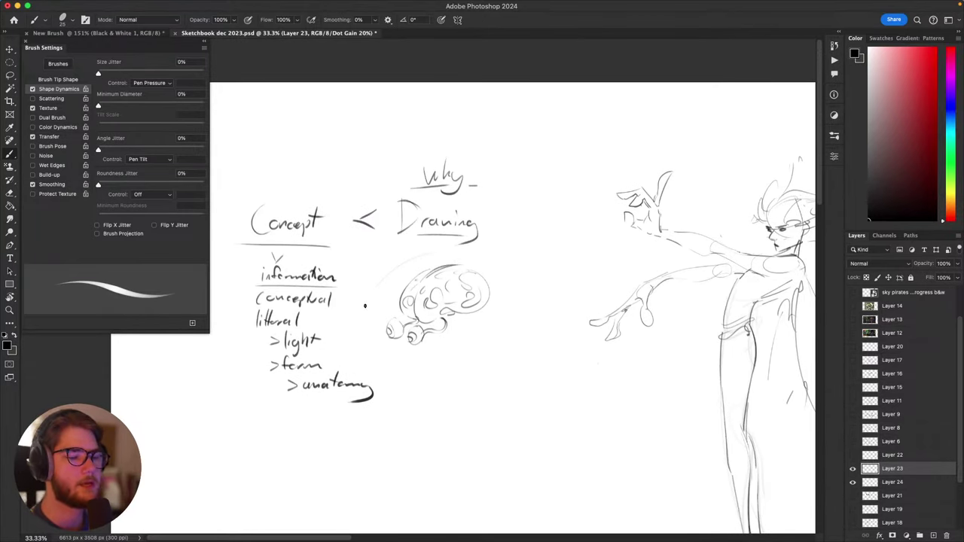
left_click_drag(365, 305, 538, 261)
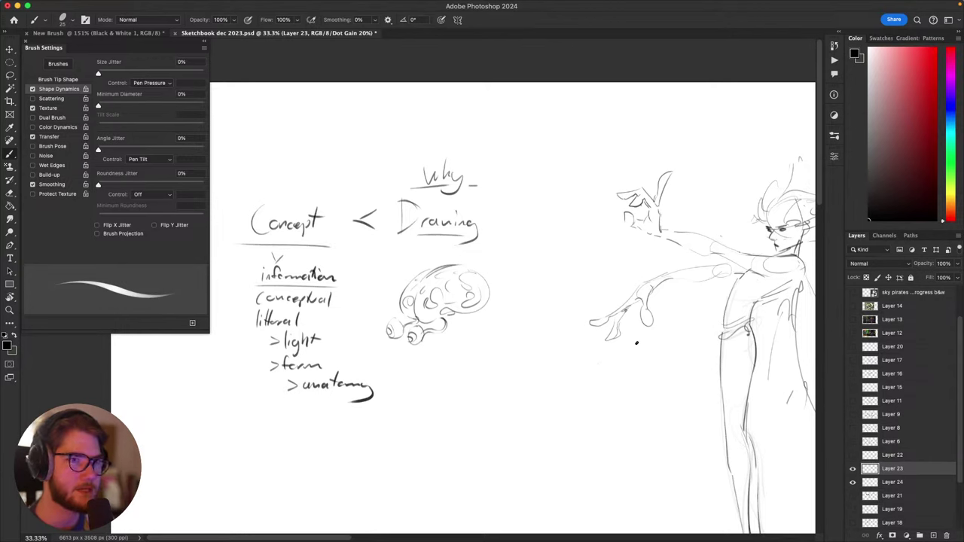
Step: Try circling the standing figure's head, and undo the trial circles
mouse_move(687, 387)
left_mouse_down()
mouse_move(639, 327)
mouse_move(618, 369)
mouse_move(629, 379)
mouse_move(619, 414)
left_mouse_up()
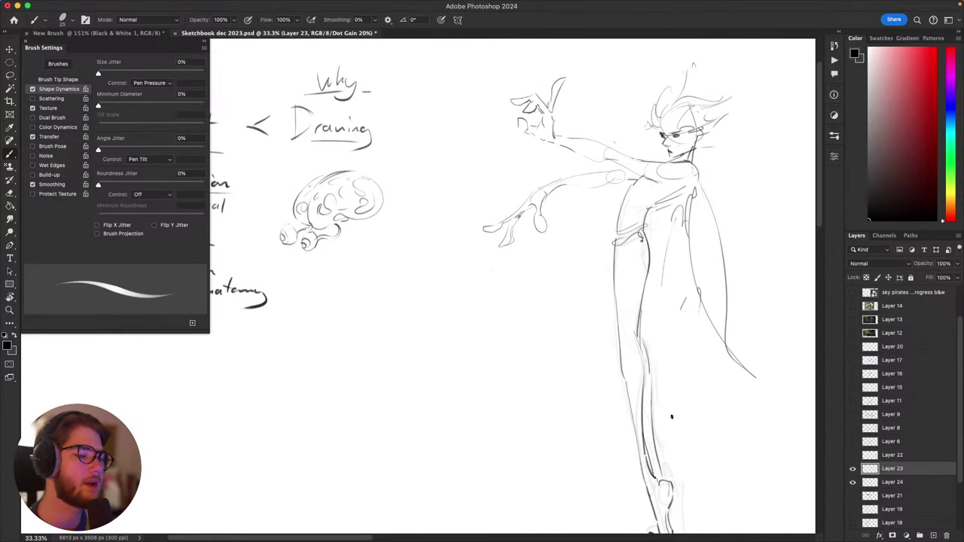
mouse_move(651, 318)
left_mouse_down()
mouse_move(680, 339)
mouse_move(616, 402)
mouse_move(655, 310)
mouse_move(638, 337)
mouse_move(661, 325)
mouse_move(646, 324)
mouse_move(644, 398)
left_mouse_up()
left_click_drag(635, 66, 604, 170)
key("ctrl+z")
left_click_drag(595, 67, 648, 105)
key("ctrl+z")
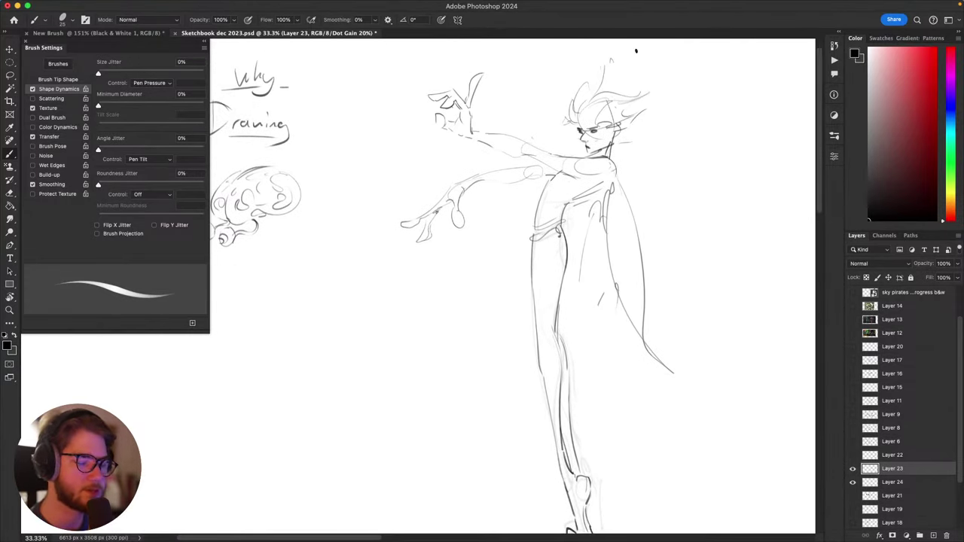
left_click_drag(636, 167, 661, 202)
mouse_move(660, 107)
left_mouse_down()
mouse_move(672, 114)
mouse_move(599, 200)
mouse_move(638, 212)
left_mouse_up()
key("super+z")
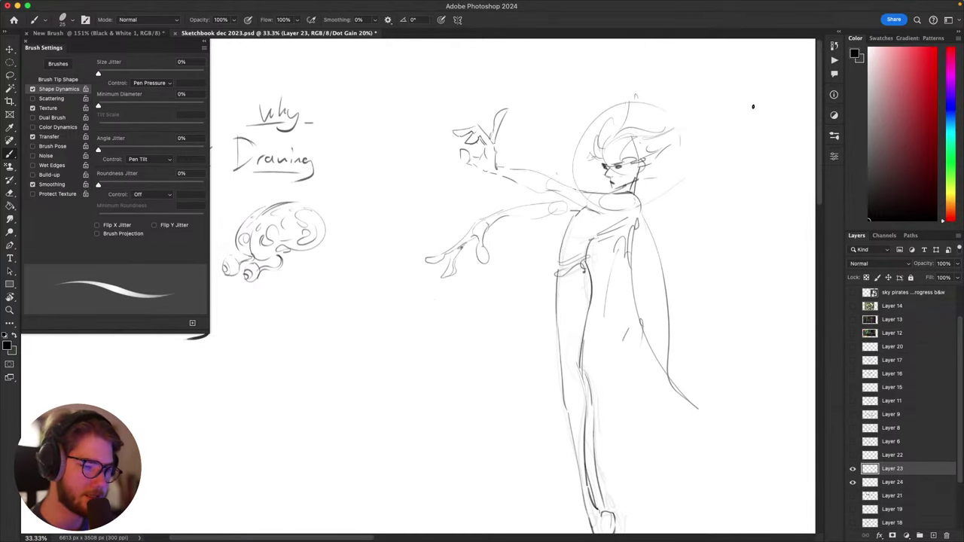
key("super+z")
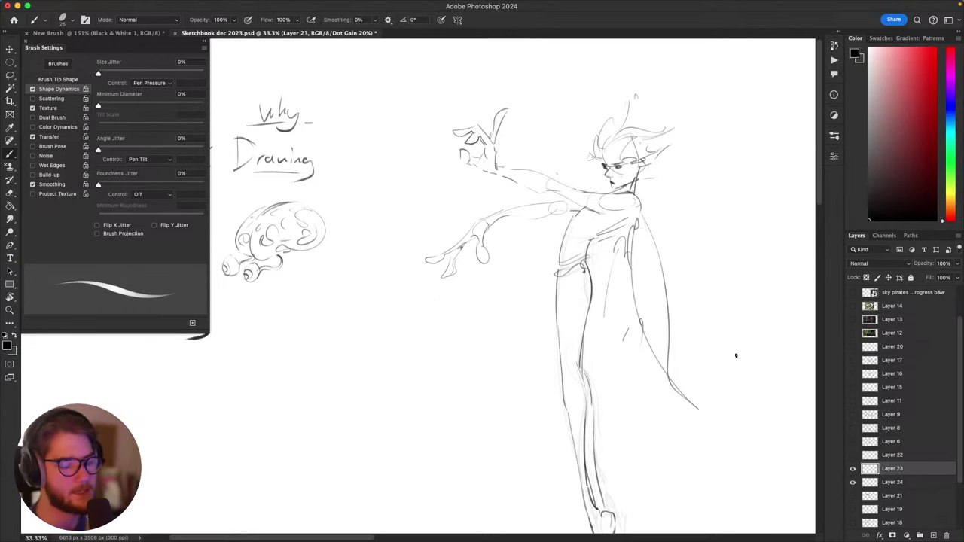
Step: Try loose strokes beside the standing figure's cape and legs, and undo them
left_click_drag(736, 355, 750, 370)
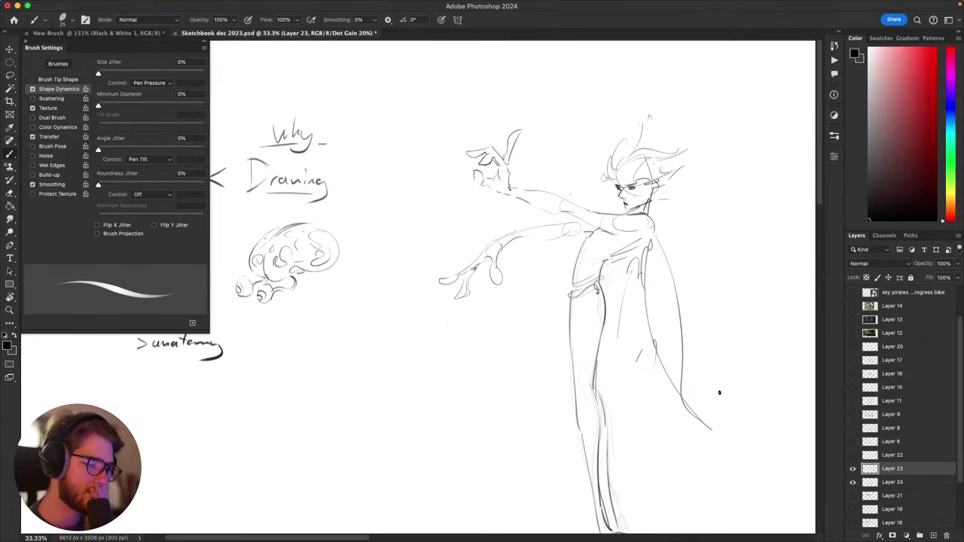
left_click_drag(639, 403, 637, 411)
key("super+z")
left_click_drag(656, 340, 622, 446)
left_click_drag(632, 428, 630, 343)
key("super+z")
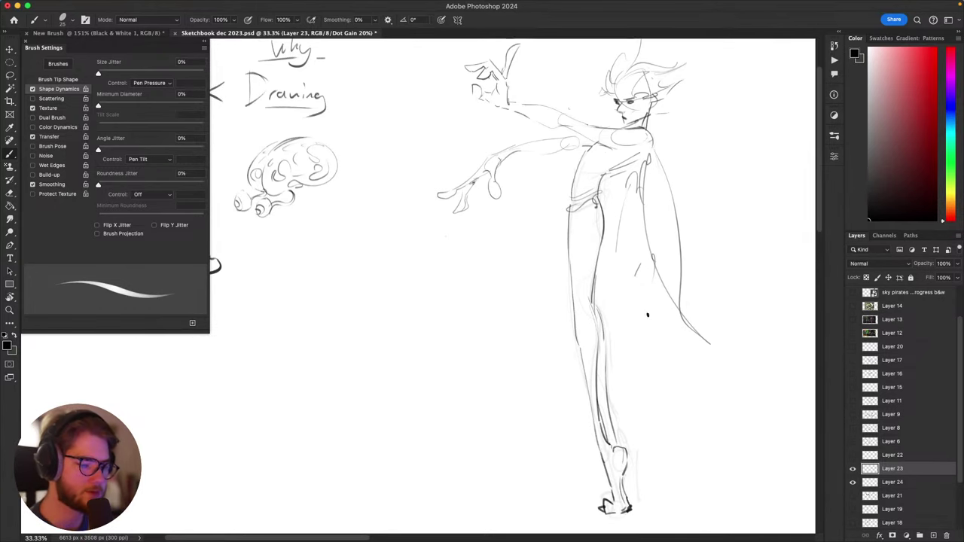
Step: Redraw the outline of the standing figure's cape-side leg from hip to calf, undoing strokes that miss
left_click_drag(666, 278, 631, 444)
mouse_move(630, 413)
left_mouse_down()
mouse_move(606, 253)
mouse_move(615, 271)
left_mouse_up()
key("super+z")
key("super+z")
key("super+z")
key("super+z")
mouse_move(634, 432)
left_mouse_down()
mouse_move(616, 282)
mouse_move(618, 337)
mouse_move(663, 473)
left_mouse_up()
key("super+z")
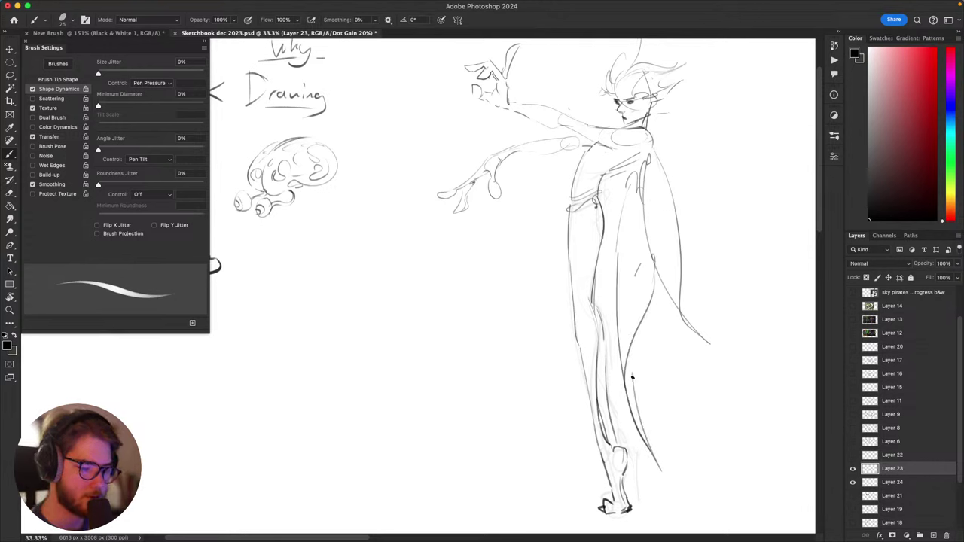
key("super+z")
key("super+z")
mouse_move(616, 250)
left_mouse_down()
mouse_move(625, 386)
mouse_move(653, 476)
mouse_move(624, 389)
left_mouse_up()
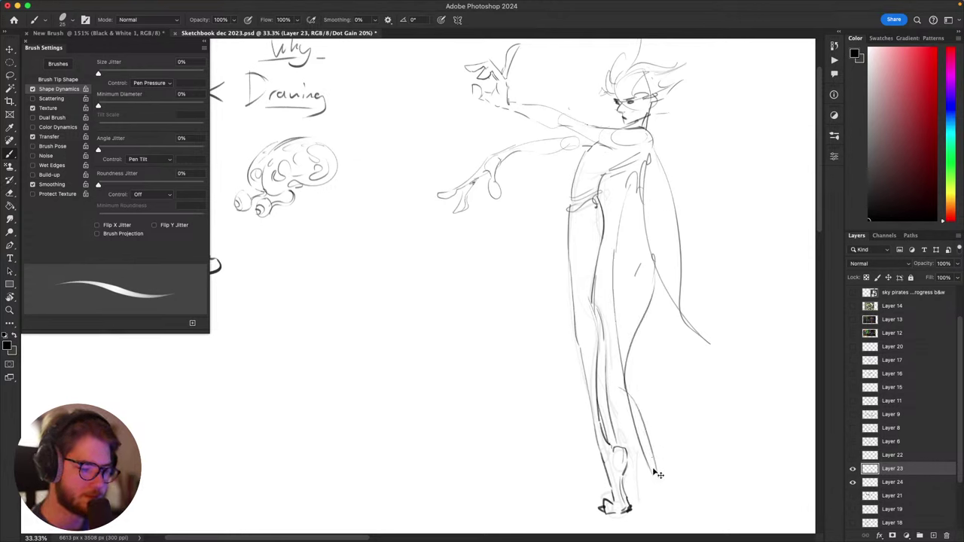
Step: Try flared strokes beside the standing figure's lower leg and cape tip, and undo them
key("super+z")
mouse_move(653, 474)
left_mouse_down()
mouse_move(625, 376)
mouse_move(671, 468)
left_mouse_up()
key("super+z")
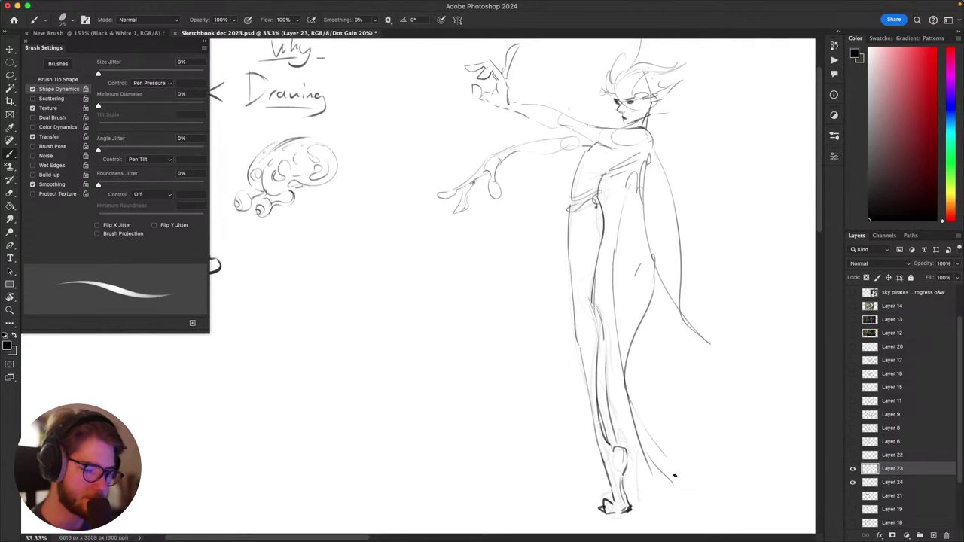
key("super+z")
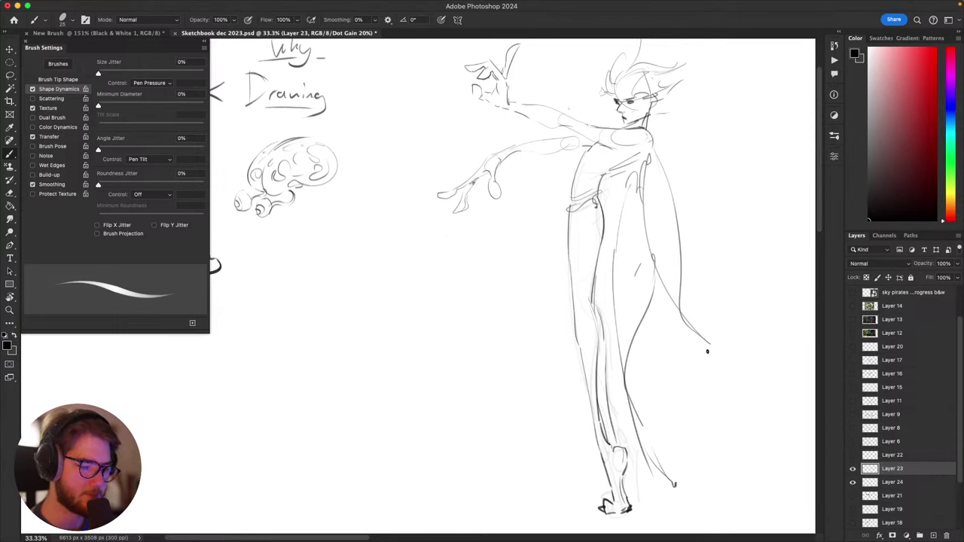
mouse_move(711, 449)
left_mouse_down()
mouse_move(714, 332)
mouse_move(726, 381)
mouse_move(710, 343)
left_mouse_up()
key("super+z")
mouse_move(727, 389)
left_mouse_down()
mouse_move(625, 458)
mouse_move(690, 370)
mouse_move(687, 417)
mouse_move(701, 430)
left_mouse_up()
key("super+z")
key("super+z")
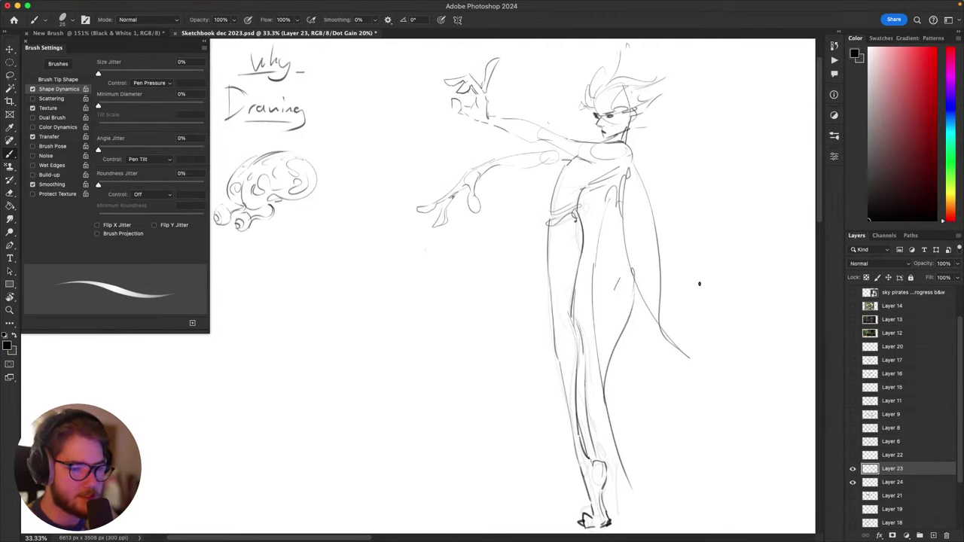
Step: Add darker accent strokes at the standing figure's ear and neck
scroll(699, 284, "up", 5)
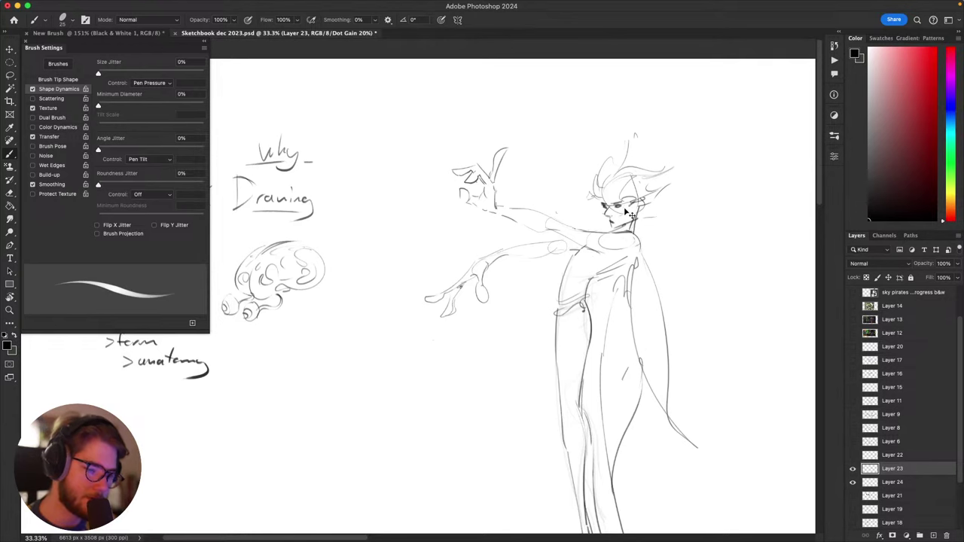
left_click_drag(642, 200, 641, 214)
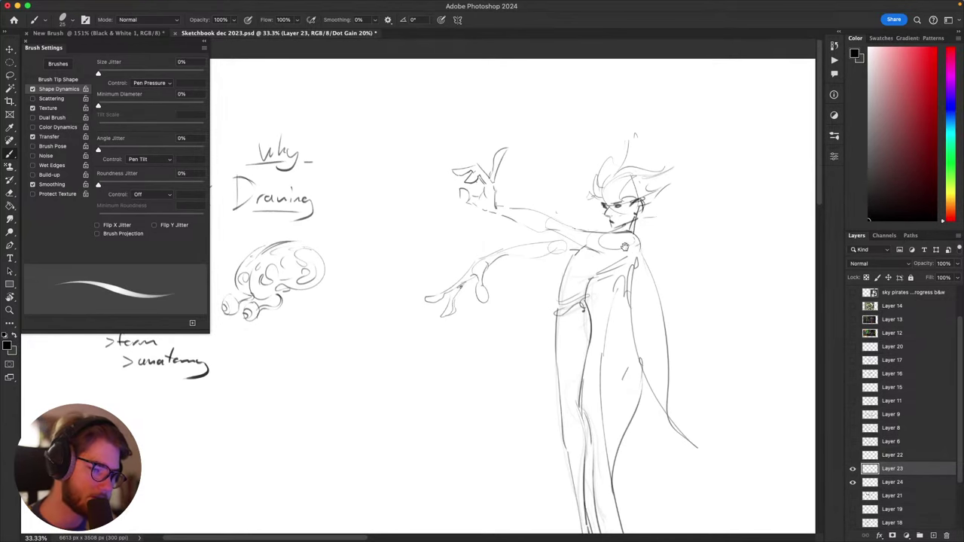
left_click_drag(625, 247, 637, 250)
scroll(662, 211, "down", 5)
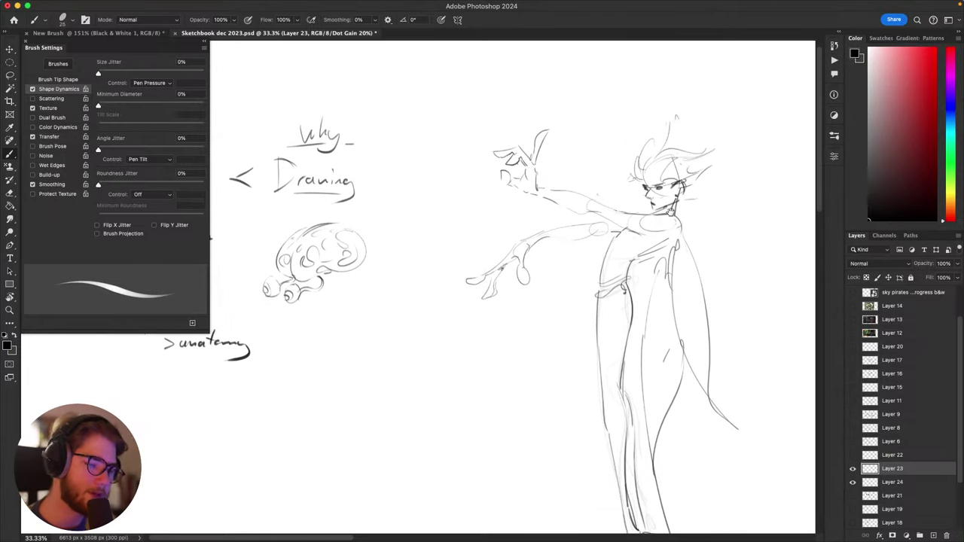
left_click_drag(614, 225, 580, 303)
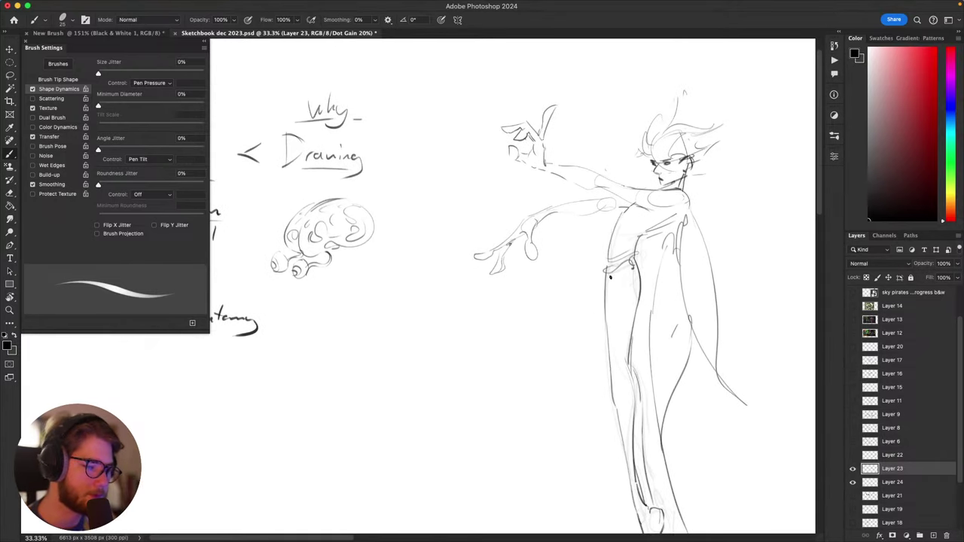
Step: Duplicate the standing figure's layer and hide the original Layer 23
scroll(610, 278, "down", 5)
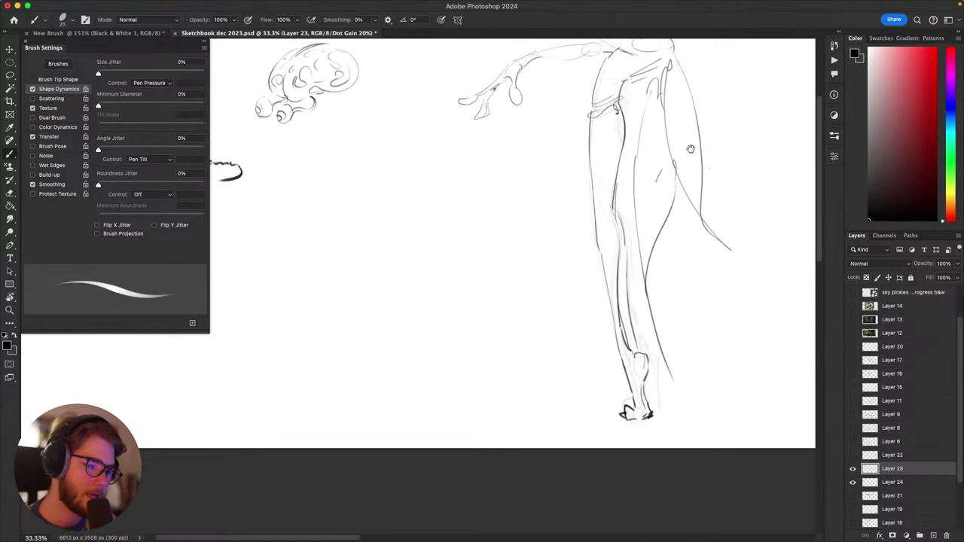
left_click_drag(664, 177, 642, 284)
key("super+alt+shift+n")
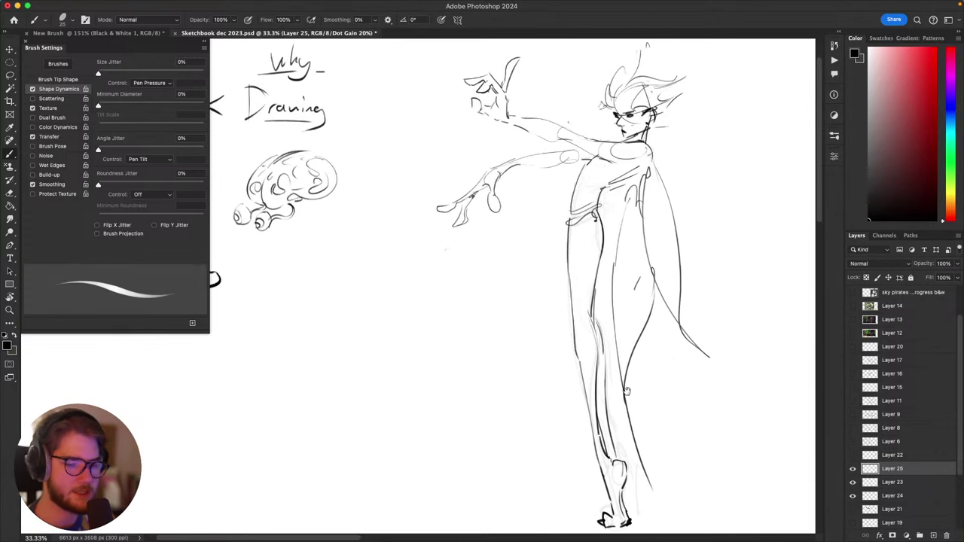
scroll(626, 390, "up", 3)
scroll(626, 390, "left", 3)
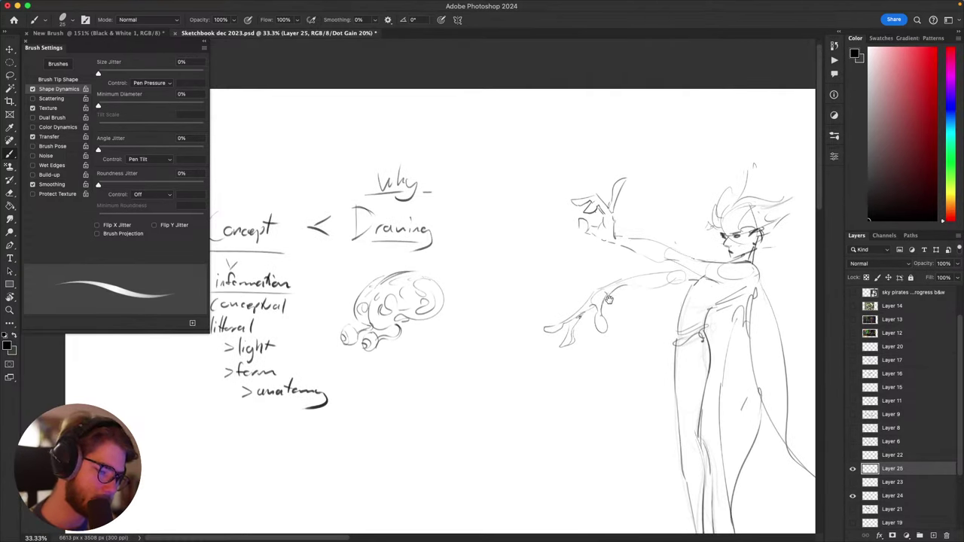
Step: Erase the tip of the lower hand's foremost finger and redraw it as a long, downward-curving claw
scroll(608, 299, "right", 2)
scroll(592, 309, "up", 3)
key("super+equal")
key("super+equal")
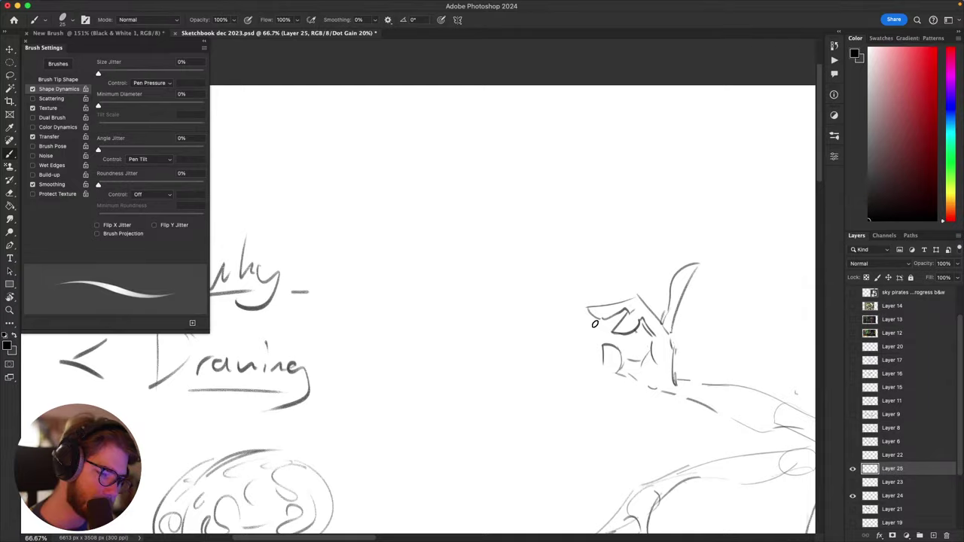
scroll(596, 329, "down", 5)
key("e")
mouse_move(571, 336)
left_mouse_down()
mouse_move(532, 338)
mouse_move(565, 336)
left_mouse_up()
key("b")
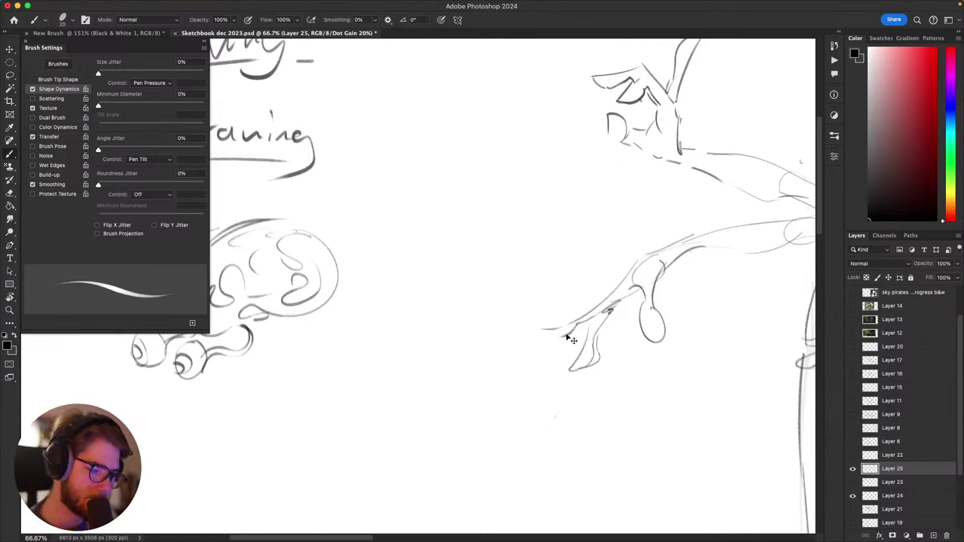
left_click_drag(562, 330, 471, 355)
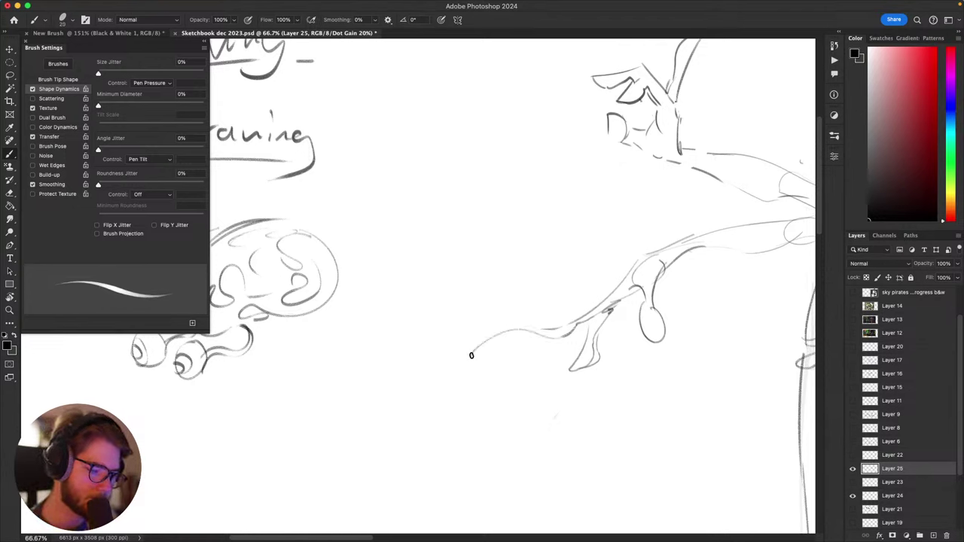
key("super+z")
mouse_move(562, 336)
left_mouse_down()
mouse_move(471, 380)
mouse_move(516, 335)
left_mouse_up()
key("super+z")
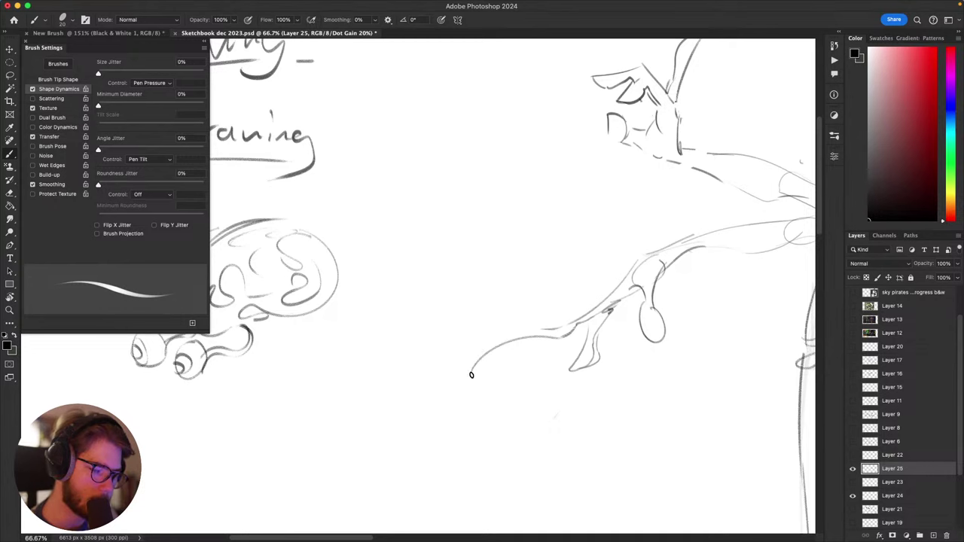
left_click_drag(471, 374, 542, 327)
Step: Erase the lower hand's second fingertip and extend that finger into a long curved claw
scroll(624, 341, "down", 3)
key("e")
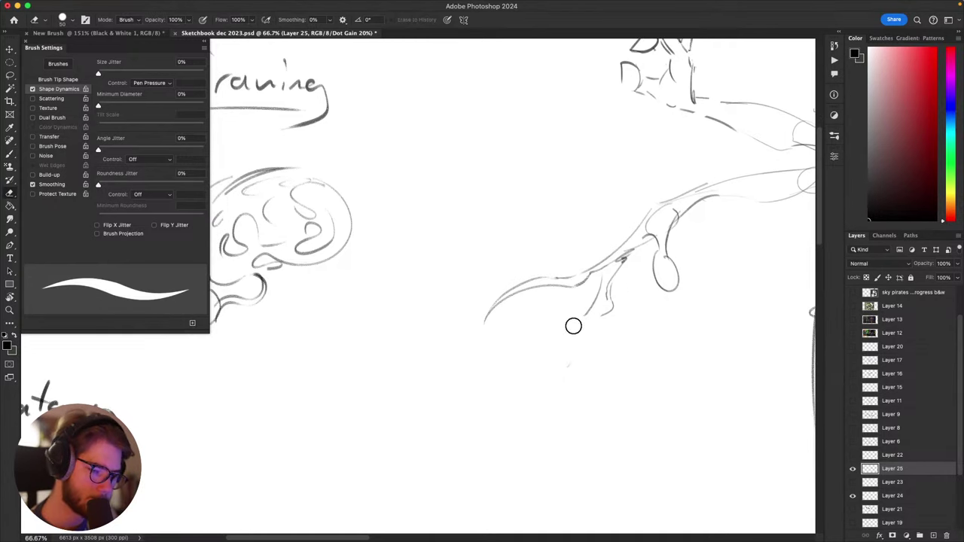
key("b")
mouse_move(555, 370)
left_mouse_down()
mouse_move(567, 327)
mouse_move(591, 316)
mouse_move(552, 399)
mouse_move(546, 374)
mouse_move(583, 314)
mouse_move(596, 318)
mouse_move(576, 393)
left_mouse_up()
key("ctrl+z")
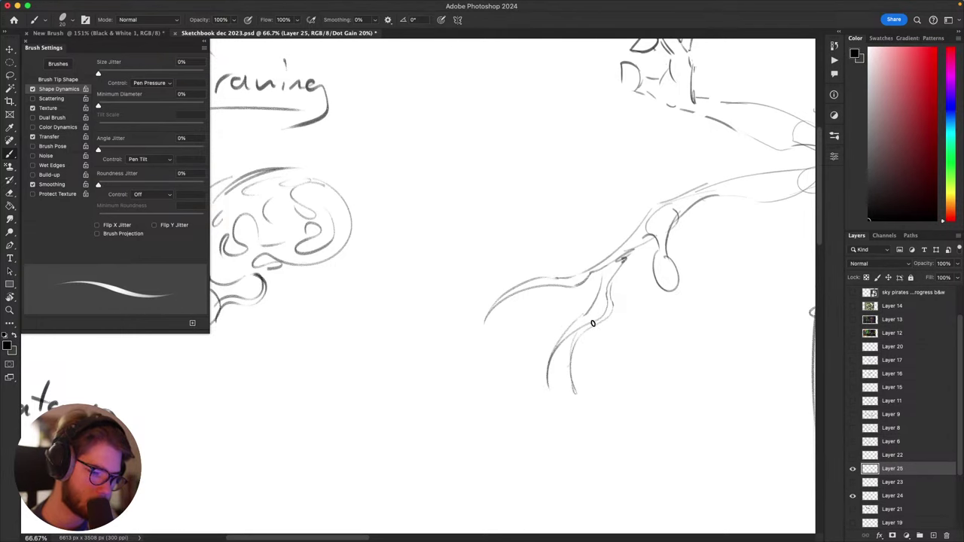
Step: Replace the lower hand's rounded thumb tip with a long claw curving downward
mouse_move(657, 314)
left_mouse_down()
mouse_move(683, 234)
mouse_move(561, 340)
left_mouse_up()
key("e")
mouse_move(560, 276)
left_mouse_down()
mouse_move(583, 323)
mouse_move(583, 303)
mouse_move(583, 354)
left_mouse_up()
key("b")
key("e")
key("b")
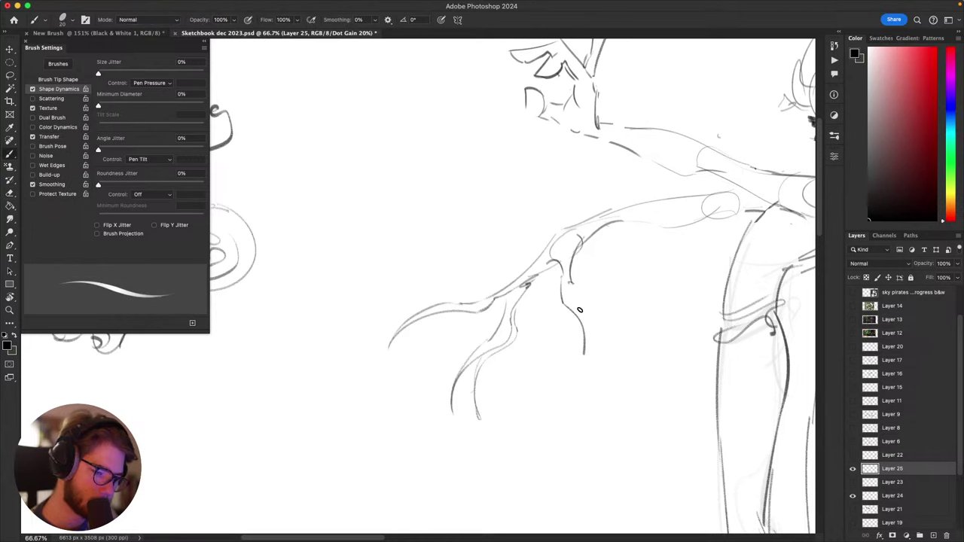
left_click_drag(582, 315, 575, 368)
key("super+z")
left_click_drag(585, 329, 573, 370)
mouse_move(603, 293)
left_mouse_down()
mouse_move(567, 440)
mouse_move(580, 500)
left_mouse_up()
Step: Erase the tip of the raised hand's upright finger and redraw it as a tall curved claw
key("e")
key("b")
mouse_move(571, 230)
left_mouse_down()
mouse_move(609, 206)
mouse_move(594, 149)
left_mouse_up()
left_click_drag(601, 211, 611, 185)
key("super+z")
left_click_drag(598, 216, 606, 179)
key("super+z")
key("super+z")
left_click_drag(596, 216, 602, 198)
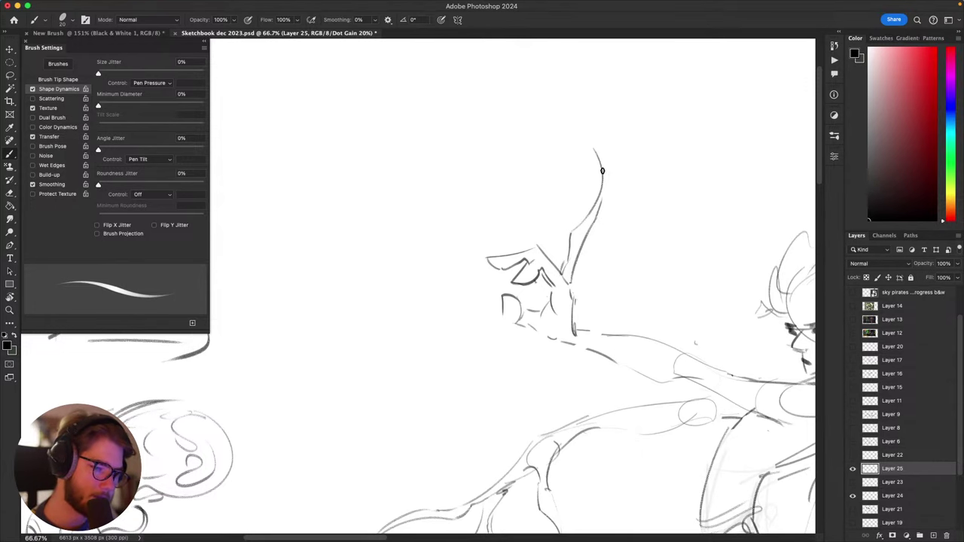
Step: Rotate the canvas view and draw a curved claw on the raised hand's foremost finger
mouse_move(594, 253)
left_mouse_down()
mouse_move(638, 171)
mouse_move(484, 262)
left_mouse_up()
key("r")
key("super+z")
key("super+z")
left_click_drag(543, 222, 489, 260)
Step: Erase the raised hand's second fingertip, draw a downward-curving claw there, and reset the canvas rotation
key("e")
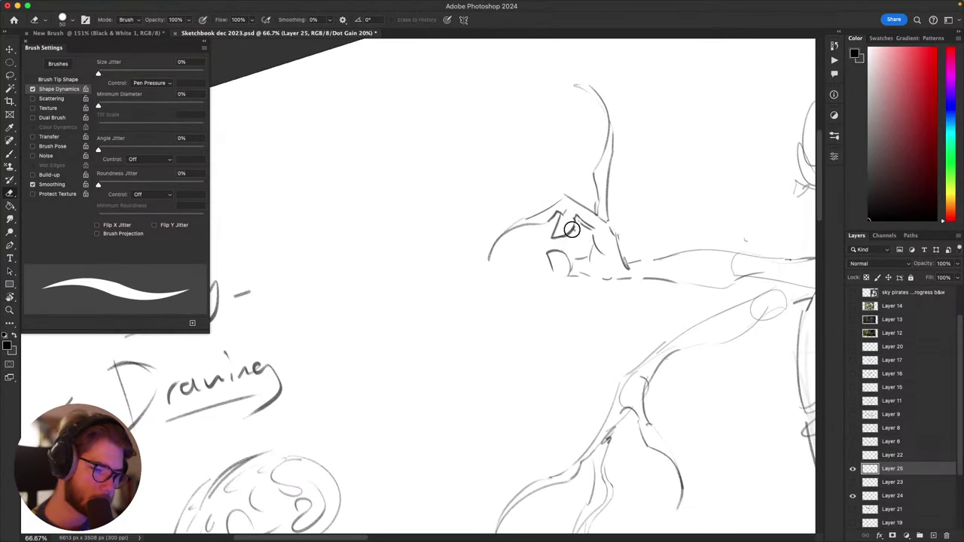
mouse_move(572, 230)
left_mouse_down()
mouse_move(521, 269)
mouse_move(525, 280)
left_mouse_up()
key("b")
key("super+z")
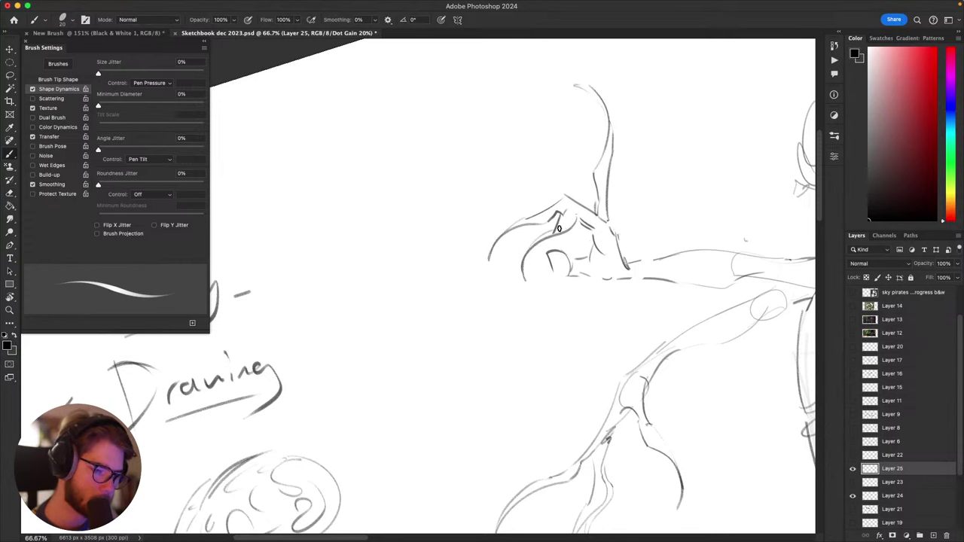
key("Escape")
Step: Erase part of the raised hand's lowest finger and try an upward-curving claw on it
key("e")
left_click_drag(570, 318, 557, 295)
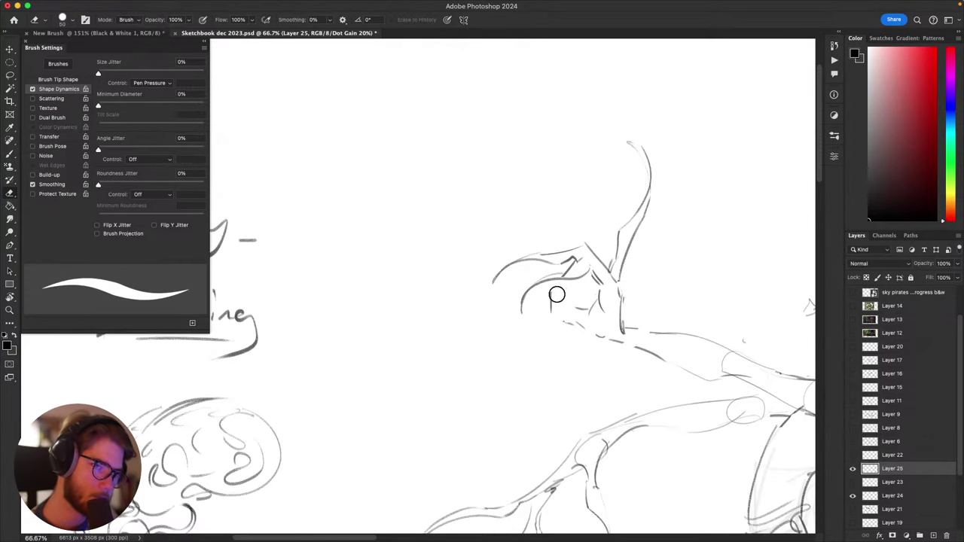
key("b")
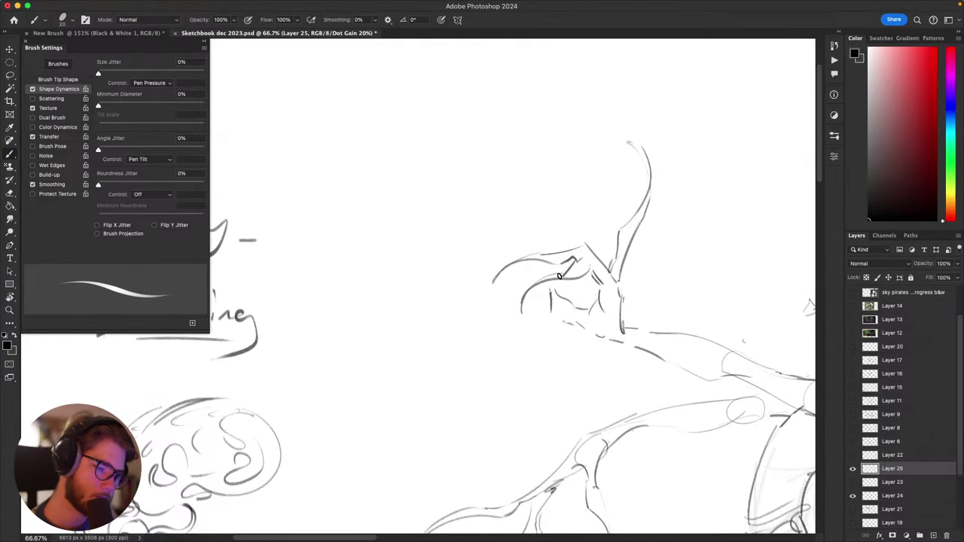
left_click_drag(553, 254, 577, 218)
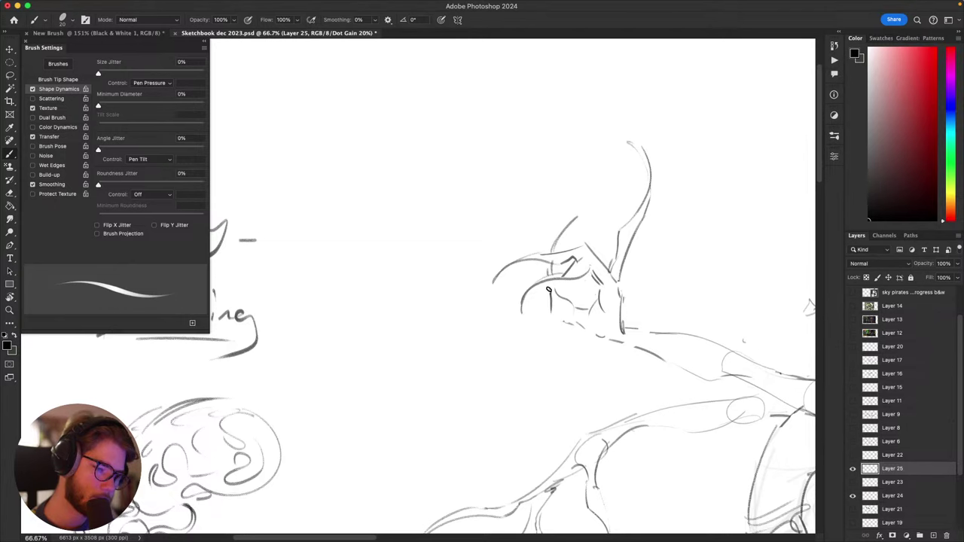
left_click_drag(649, 373, 555, 316)
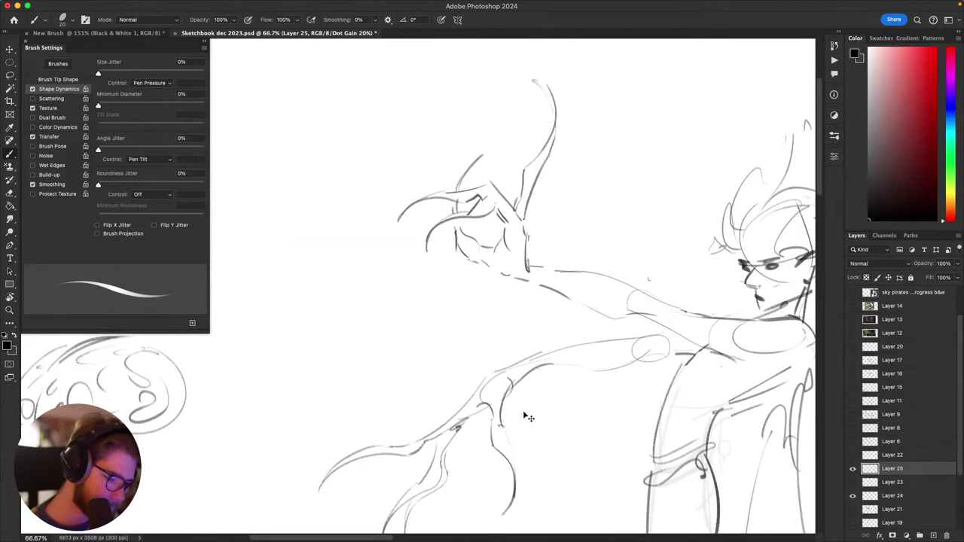
Step: Examine the clawed hands against the whole figure at several zoom levels
key("super+minus")
key("super+minus")
key("super+minus")
key("super+minus")
key("super+minus")
key("super+plus")
key("super+plus")
key("super+plus")
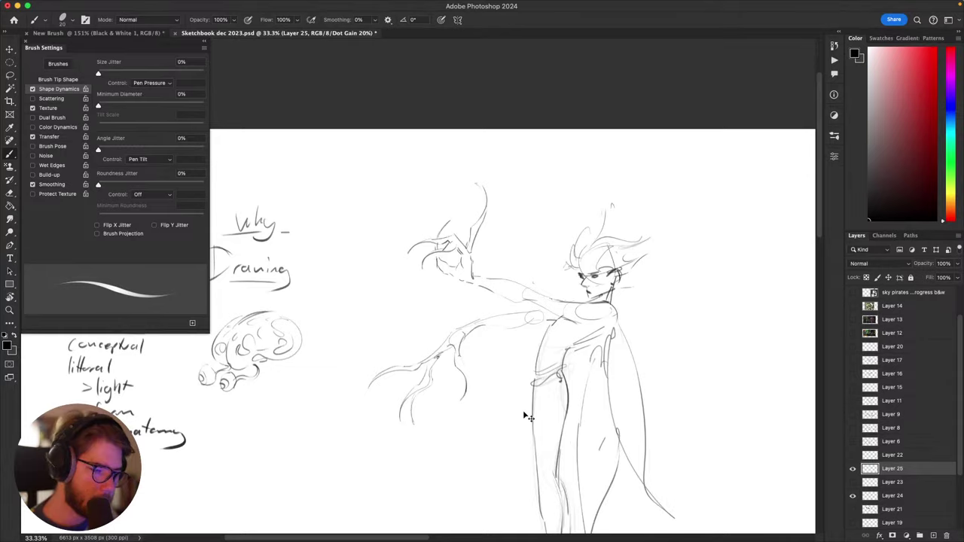
key("super+plus")
key("super+minus")
key("super+minus")
key("super+plus")
key("super+plus")
key("super+plus")
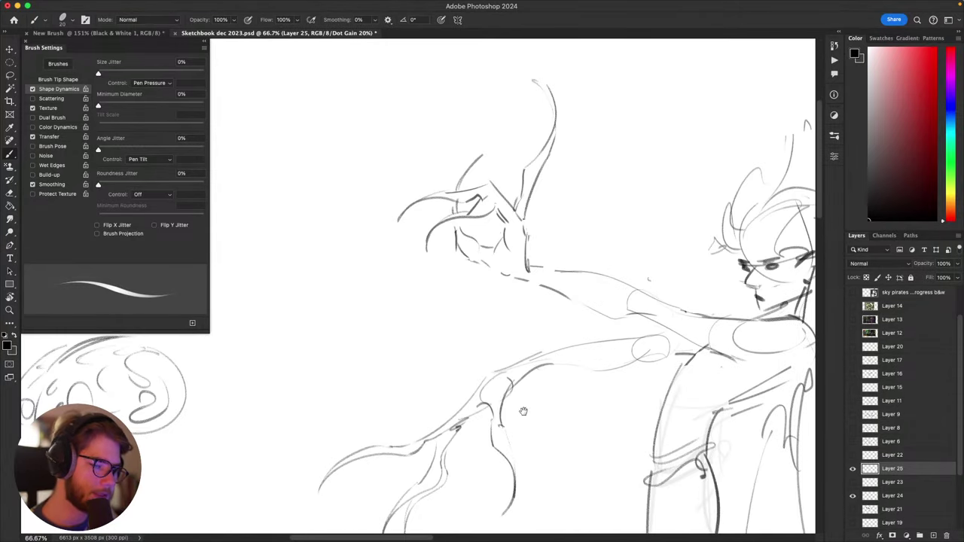
Step: Lasso the raised hand's lowest finger with its upward claw and delete it
left_click_drag(492, 289, 507, 349)
key("l")
mouse_move(517, 289)
left_mouse_down()
mouse_move(462, 295)
mouse_move(493, 282)
left_mouse_up()
key("Delete")
key("b")
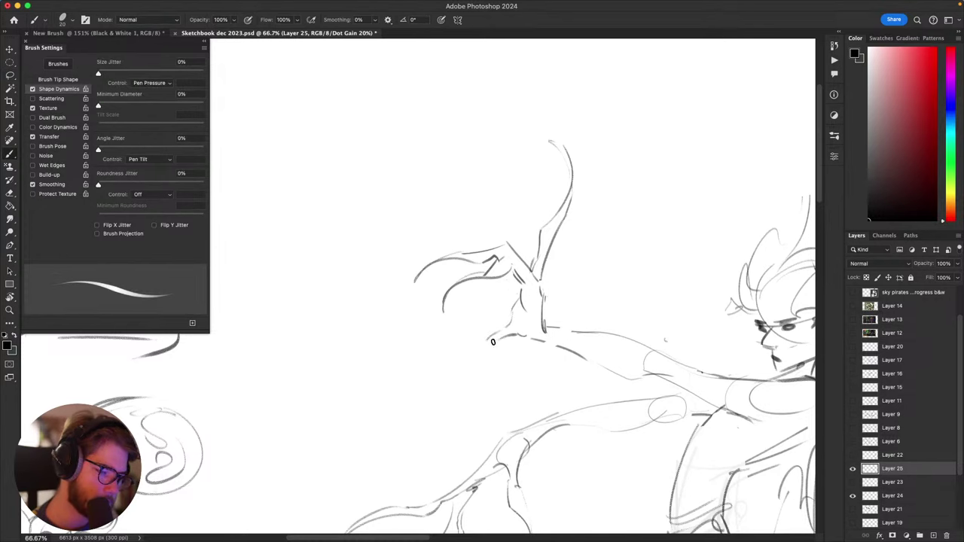
Step: Draw a new lower claw on the raised hand, sweeping out from the palm below the other fingers
left_click_drag(500, 332, 449, 355)
left_click_drag(450, 357, 488, 347)
key("super+z")
key("super+z")
mouse_move(497, 341)
left_mouse_down()
mouse_move(457, 368)
mouse_move(428, 359)
left_mouse_up()
mouse_move(437, 365)
left_mouse_down()
mouse_move(485, 352)
mouse_move(600, 327)
mouse_move(607, 183)
left_mouse_up()
mouse_move(633, 228)
left_mouse_down()
mouse_move(510, 257)
mouse_move(573, 344)
left_mouse_up()
Step: Delete the raised hand's second claw with a lasso selection and redraw it curving down toward the lowest claw
key("l")
mouse_move(517, 247)
left_mouse_down()
mouse_move(452, 278)
mouse_move(493, 223)
mouse_move(528, 228)
mouse_move(508, 269)
left_mouse_up()
key("Delete")
key("super+d")
key("b")
left_click_drag(509, 231, 498, 289)
key("super+z")
mouse_move(500, 257)
left_mouse_down()
mouse_move(529, 225)
mouse_move(561, 233)
mouse_move(568, 265)
mouse_move(559, 194)
mouse_move(577, 211)
left_mouse_up()
Step: Try further strokes around the raised hand, and undo them
mouse_move(529, 182)
left_mouse_down()
mouse_move(491, 238)
mouse_move(535, 170)
left_mouse_up()
key("super+z")
left_click_drag(682, 163, 605, 81)
key("super+z")
key("super+z")
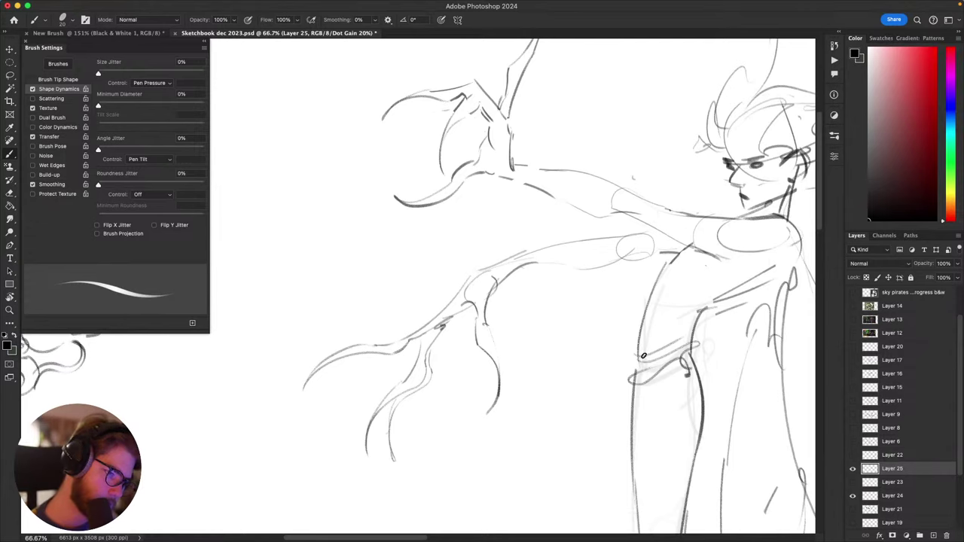
Step: Lasso the raised hand's two upper claws and rotate them about 56° so they point further upward
key("ctrl+minus")
key("ctrl+minus")
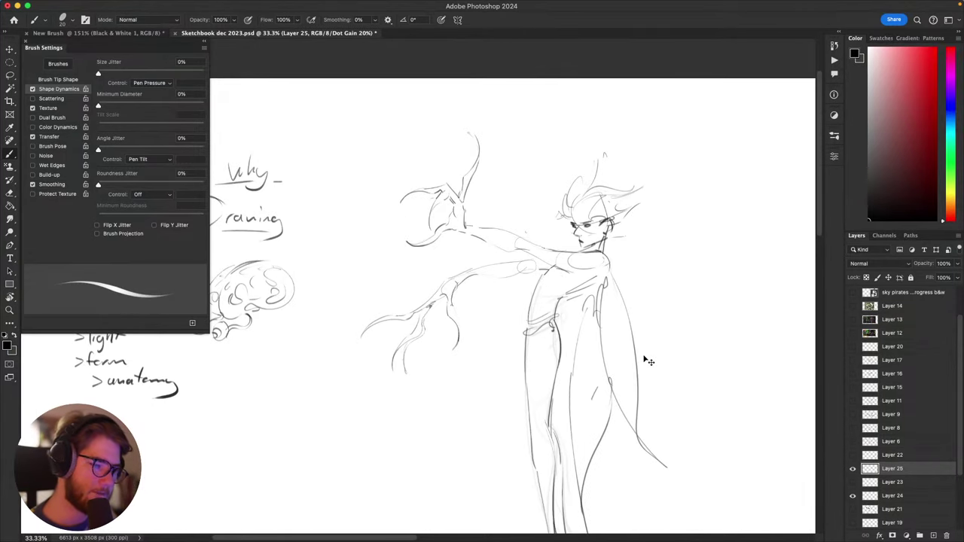
left_click_drag(642, 354, 677, 407)
key("l")
mouse_move(470, 262)
left_mouse_down()
mouse_move(418, 258)
mouse_move(456, 290)
mouse_move(479, 272)
left_mouse_up()
key("super+t")
mouse_move(507, 227)
left_mouse_down()
mouse_move(518, 259)
mouse_move(494, 314)
left_mouse_up()
mouse_move(472, 277)
left_mouse_down()
mouse_move(480, 231)
mouse_move(536, 207)
left_mouse_up()
mouse_move(482, 221)
left_mouse_down()
mouse_move(474, 237)
mouse_move(483, 240)
left_mouse_up()
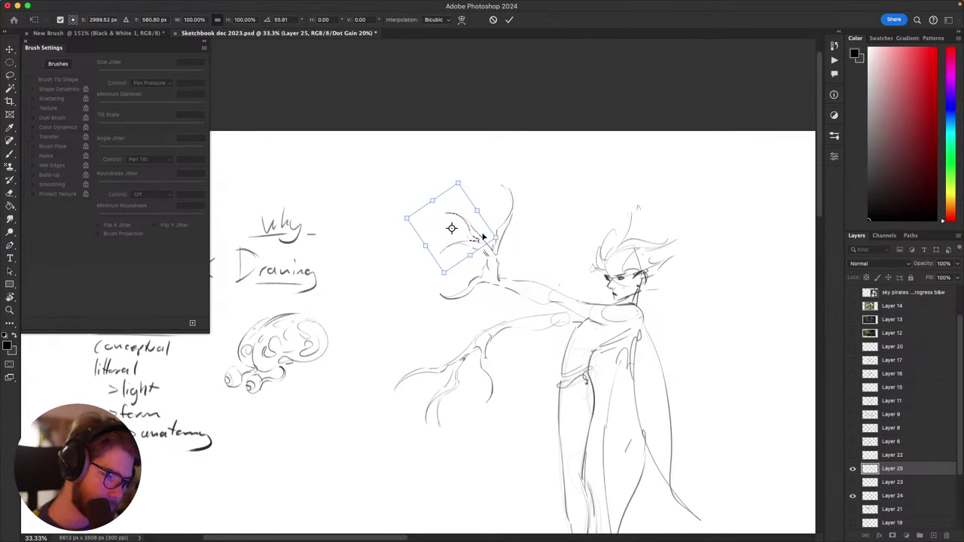
key("Return")
key("super+d")
key("b")
Step: Clean up and rework the dark brow and eye marks beside the bridge of the figure's nose
mouse_move(690, 365)
left_mouse_down()
mouse_move(653, 211)
mouse_move(555, 200)
mouse_move(516, 377)
left_mouse_up()
key("super+equal")
key("super+equal")
left_click_drag(532, 314, 576, 357)
key("e")
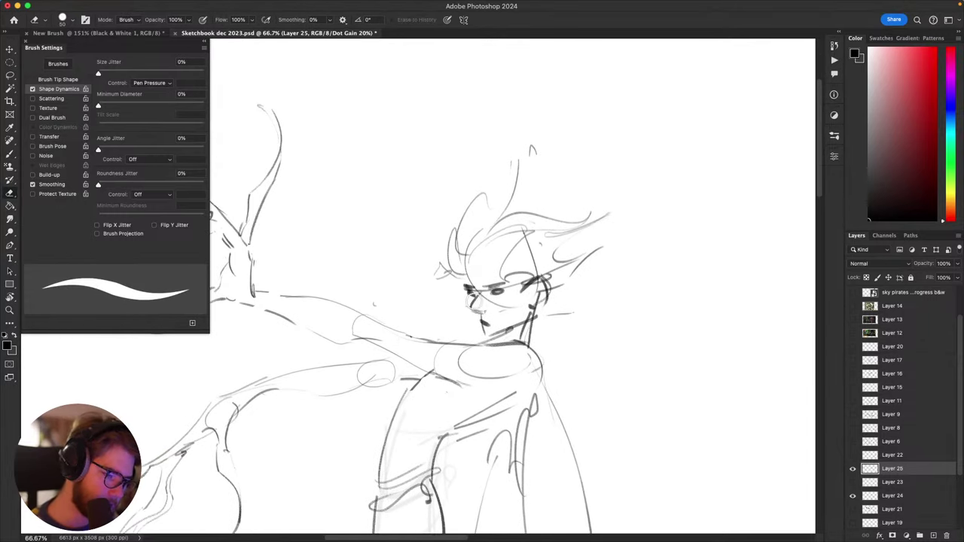
left_click_drag(470, 297, 473, 308)
key("b")
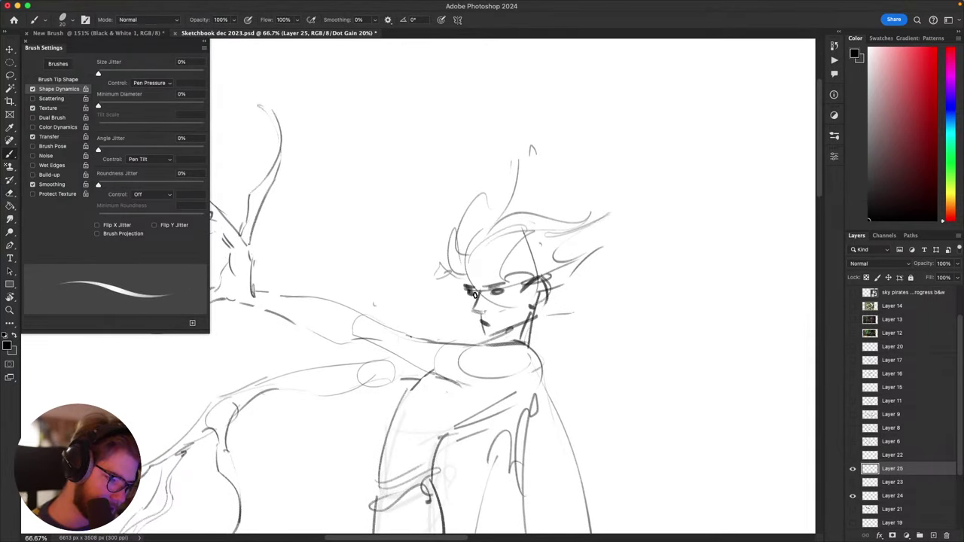
key("e")
key("b")
key("e")
key("b")
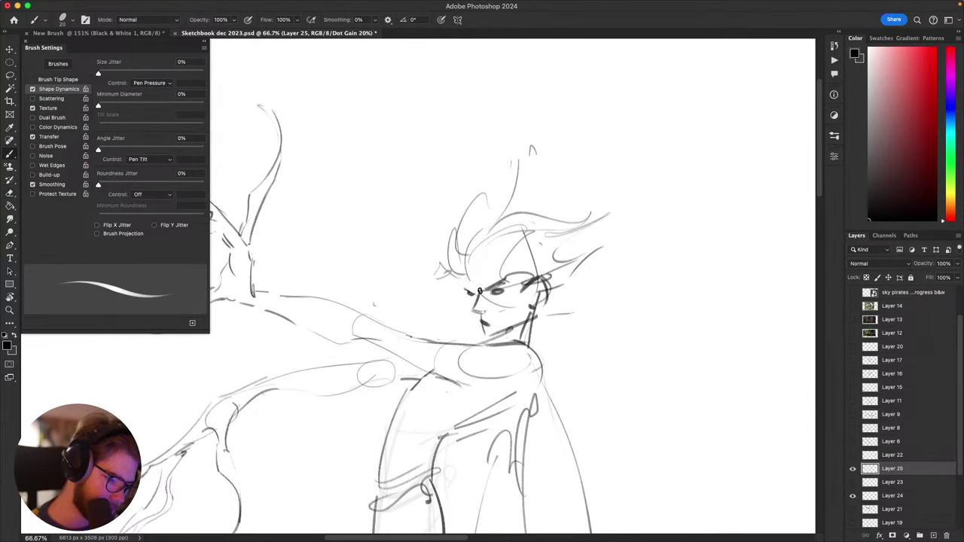
mouse_move(496, 326)
left_mouse_down()
mouse_move(571, 254)
mouse_move(580, 229)
mouse_move(669, 163)
left_mouse_up()
left_click_drag(687, 283, 635, 347)
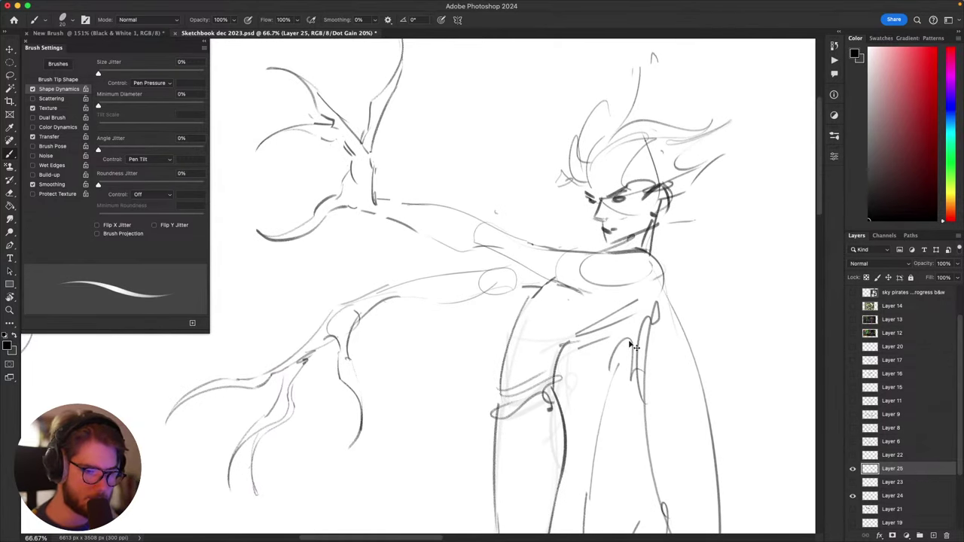
Step: Examine the whole clawed figure alongside the concept, information and drawing notes
key("super+minus")
key("super+minus")
key("super+minus")
mouse_move(646, 413)
left_mouse_down()
mouse_move(659, 322)
mouse_move(687, 304)
left_mouse_up()
mouse_move(657, 379)
left_mouse_down()
mouse_move(682, 344)
mouse_move(676, 336)
mouse_move(668, 384)
mouse_move(682, 406)
left_mouse_up()
scroll(701, 388, "left", 2)
scroll(705, 354, "left", 2)
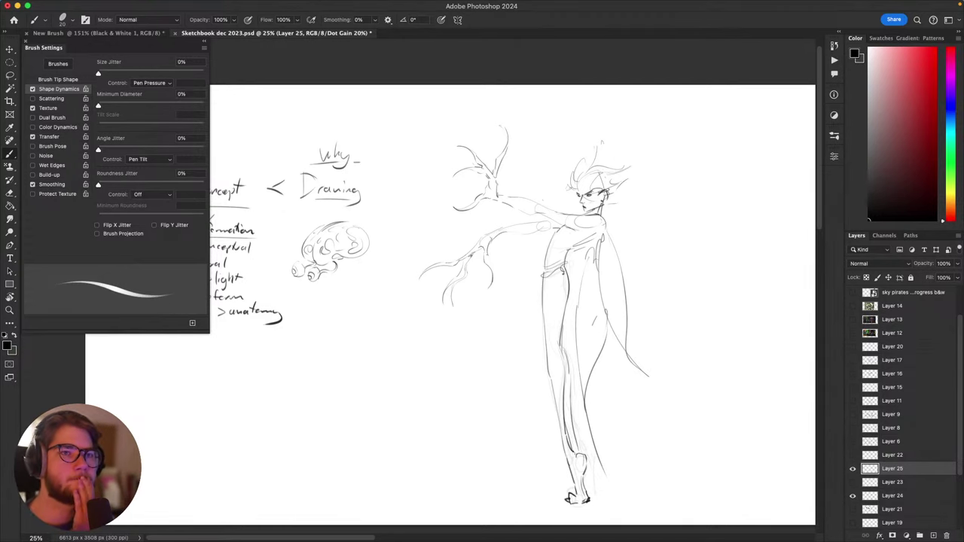
key("F5")
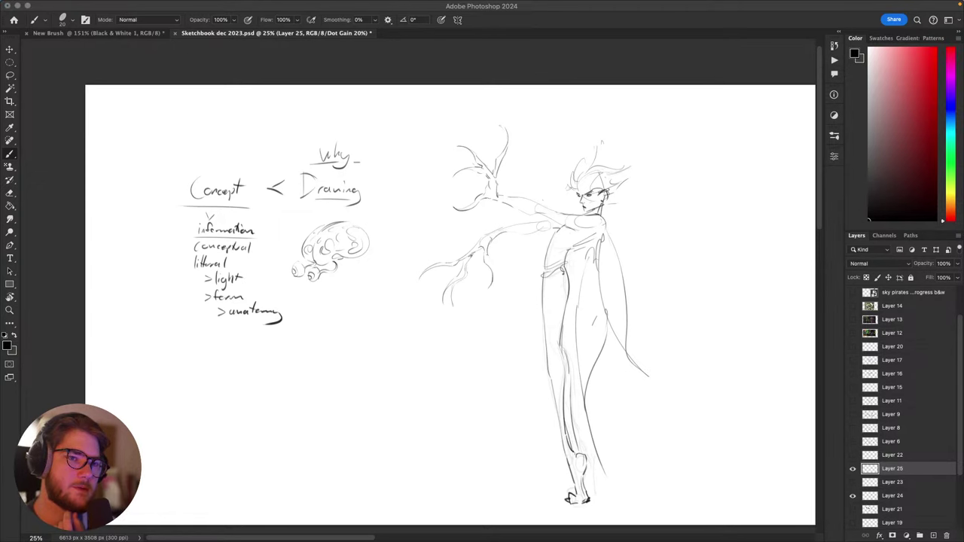
left_click(540, 241)
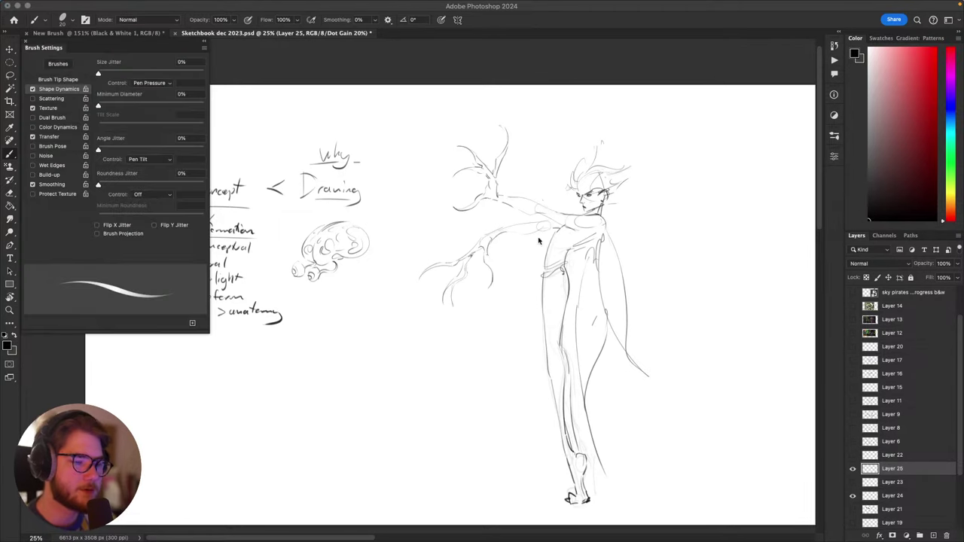
scroll(517, 249, "up", 2)
left_click_drag(515, 265, 569, 198)
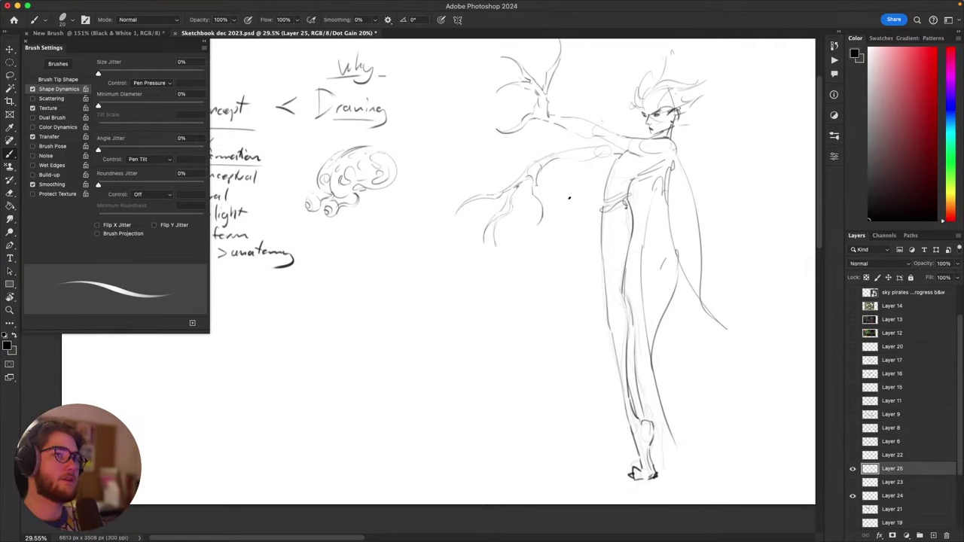
key("F5")
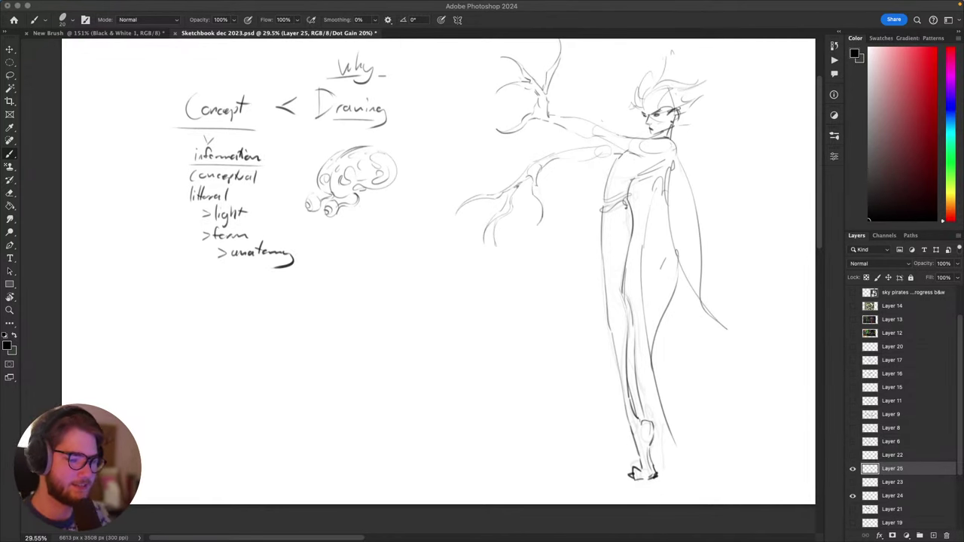
left_click(747, 344)
mouse_move(695, 338)
left_mouse_down()
mouse_move(734, 389)
mouse_move(727, 377)
mouse_move(751, 324)
mouse_move(694, 344)
mouse_move(715, 409)
mouse_move(693, 275)
mouse_move(736, 340)
mouse_move(723, 422)
mouse_move(740, 386)
mouse_move(704, 429)
mouse_move(773, 324)
mouse_move(727, 383)
mouse_move(728, 397)
mouse_move(719, 385)
mouse_move(737, 405)
mouse_move(808, 198)
left_mouse_up()
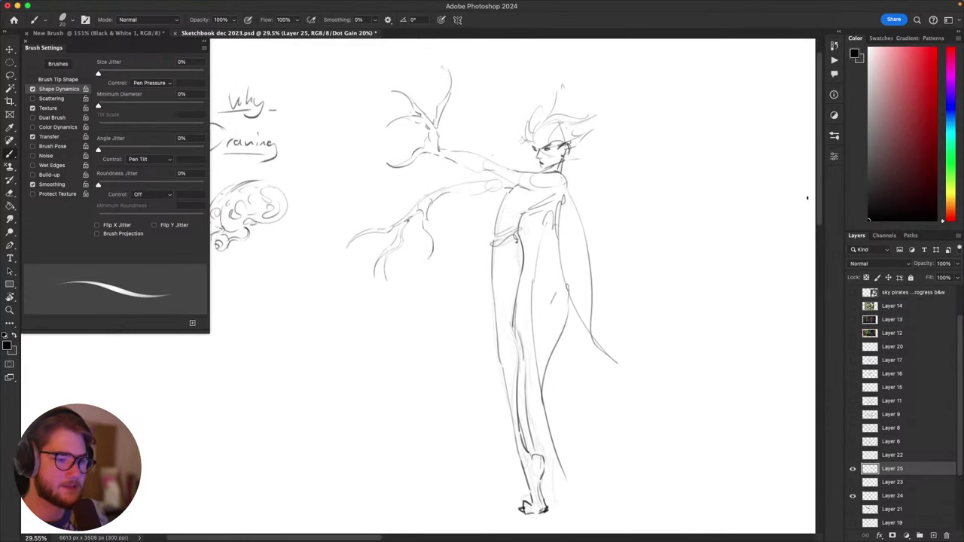
Step: Set the brush colour to bright red
left_click(935, 51)
left_click_drag(759, 369, 772, 364)
left_click_drag(570, 399, 615, 442)
Step: Try red curves and loops over the figure's outstretched hands, and undo them
left_click_drag(491, 219, 501, 373)
key("super+z")
left_click_drag(522, 123, 514, 411)
key("super+z")
left_click_drag(507, 372, 508, 164)
key("super+z")
left_click_drag(496, 352, 496, 188)
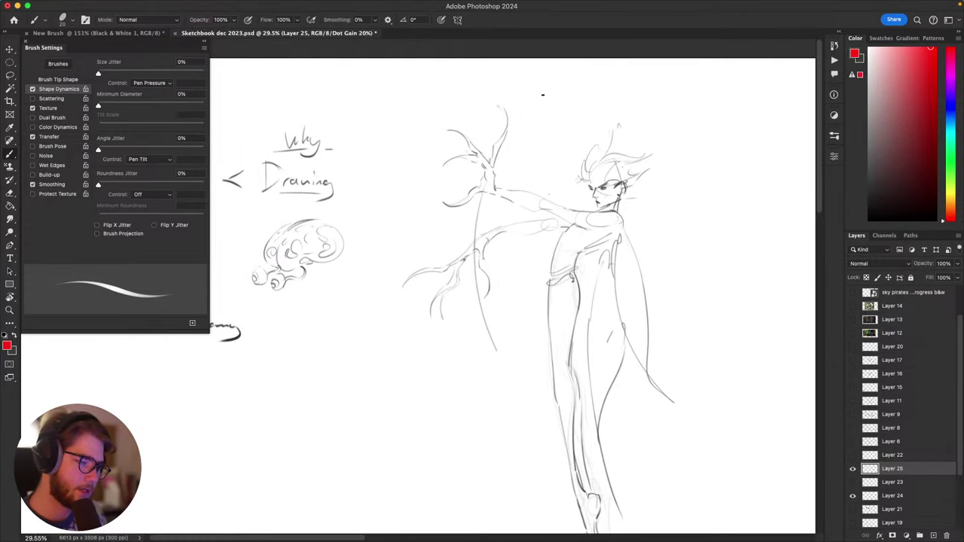
key("super+z")
left_click_drag(422, 277, 479, 222)
key("super+z")
mouse_move(472, 279)
left_mouse_down()
mouse_move(481, 205)
mouse_move(444, 272)
left_mouse_up()
key("super+z")
key("super+z")
mouse_move(489, 235)
left_mouse_down()
mouse_move(453, 242)
mouse_move(497, 226)
left_mouse_up()
key("super+z")
key("super+z")
mouse_move(448, 266)
left_mouse_down()
mouse_move(490, 237)
mouse_move(457, 254)
left_mouse_up()
key("super+z")
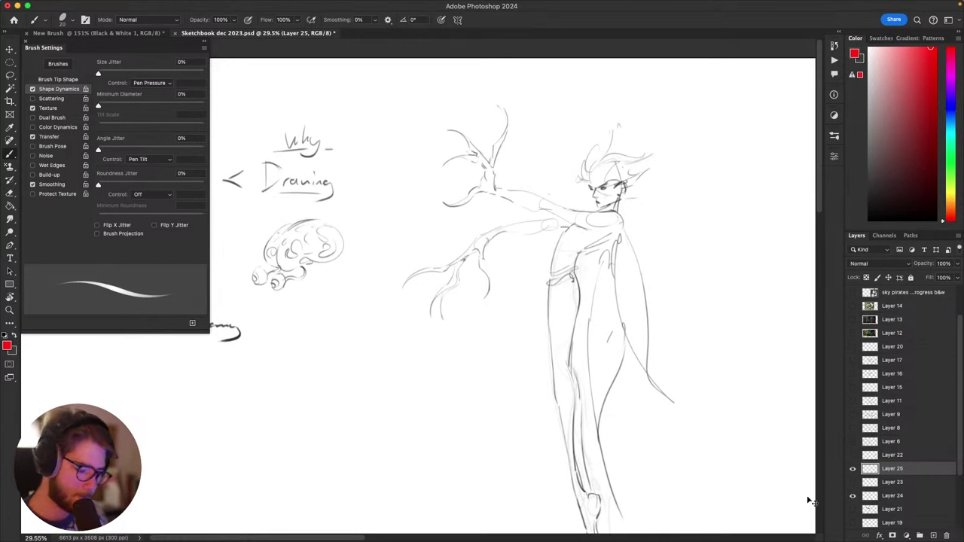
Step: Create a new layer above Layer 25 and hide Layer 24
key("super+shift+n")
left_click(853, 512)
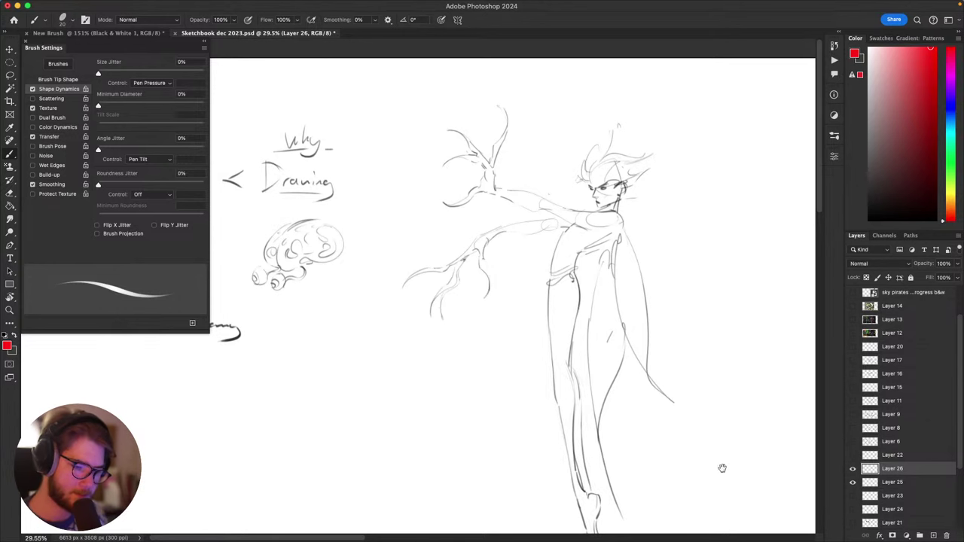
left_click_drag(721, 467, 733, 459)
Step: Draw slanted red ellipses around the figure's lower hand and raised hand
mouse_move(496, 215)
left_mouse_down()
mouse_move(435, 233)
mouse_move(499, 201)
mouse_move(503, 225)
left_mouse_up()
key("super+z")
mouse_move(496, 203)
left_mouse_down()
mouse_move(470, 211)
mouse_move(500, 220)
left_mouse_up()
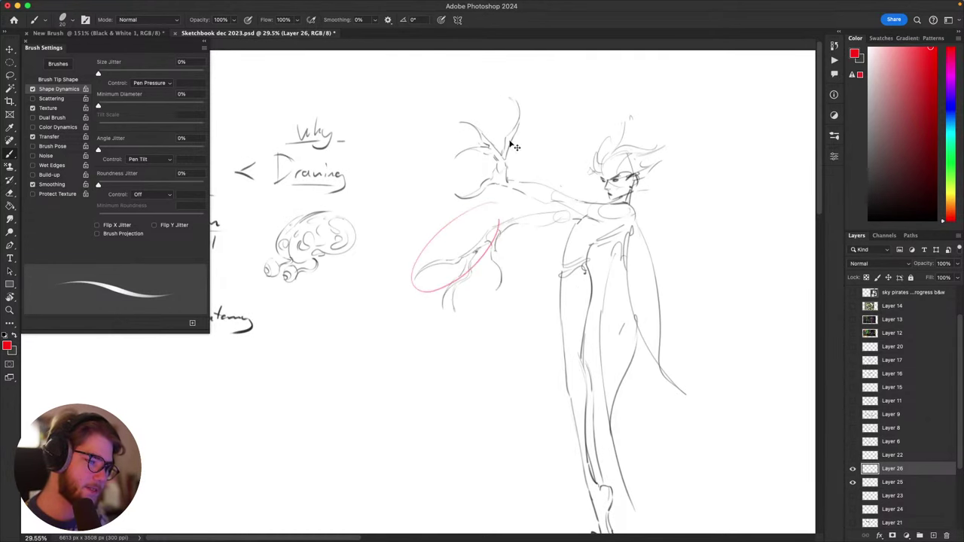
mouse_move(497, 188)
left_mouse_down()
mouse_move(513, 70)
mouse_move(462, 209)
mouse_move(495, 188)
left_mouse_up()
key("super+z")
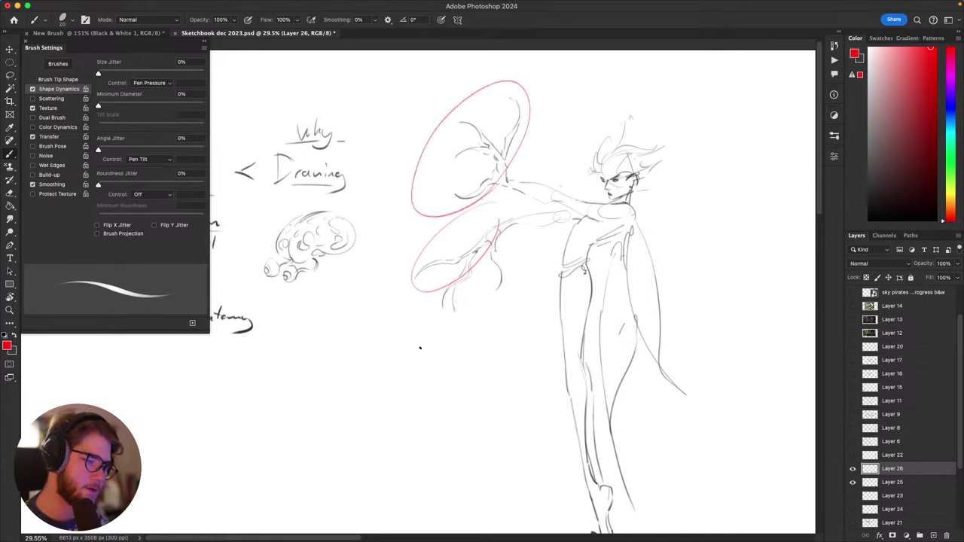
Step: Add a red curve sweeping up through both hands, an ellipse over the head and hair, and two curves falling from the chest
left_click_drag(452, 301, 618, 67)
mouse_move(593, 167)
left_mouse_down()
mouse_move(588, 191)
mouse_move(610, 121)
left_mouse_up()
mouse_move(604, 229)
left_mouse_down()
mouse_move(519, 371)
mouse_move(583, 211)
left_mouse_up()
mouse_move(625, 258)
left_mouse_down()
mouse_move(667, 244)
mouse_move(639, 224)
mouse_move(620, 279)
left_mouse_up()
key("ctrl+z")
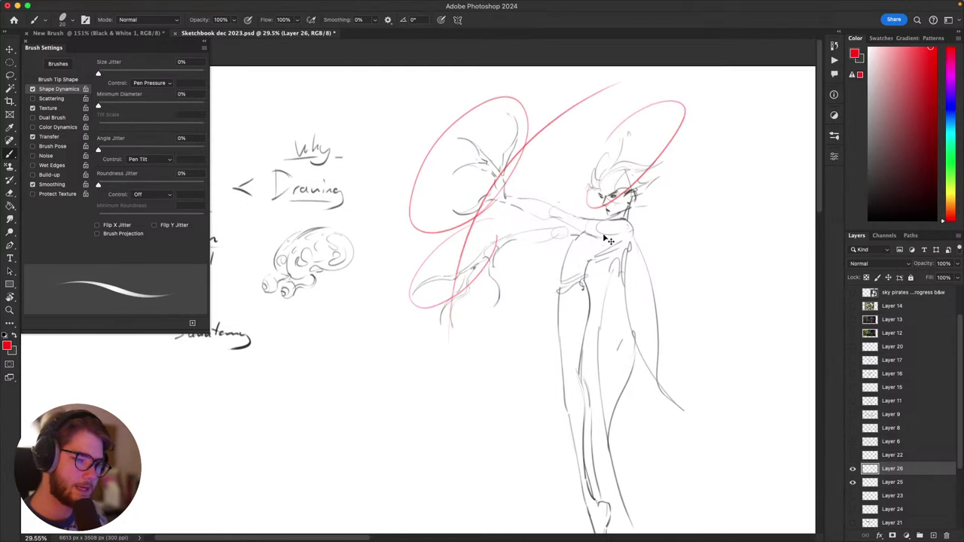
left_click_drag(597, 241, 526, 381)
mouse_move(567, 233)
left_mouse_down()
mouse_move(526, 361)
mouse_move(524, 407)
left_mouse_up()
key("ctrl+z")
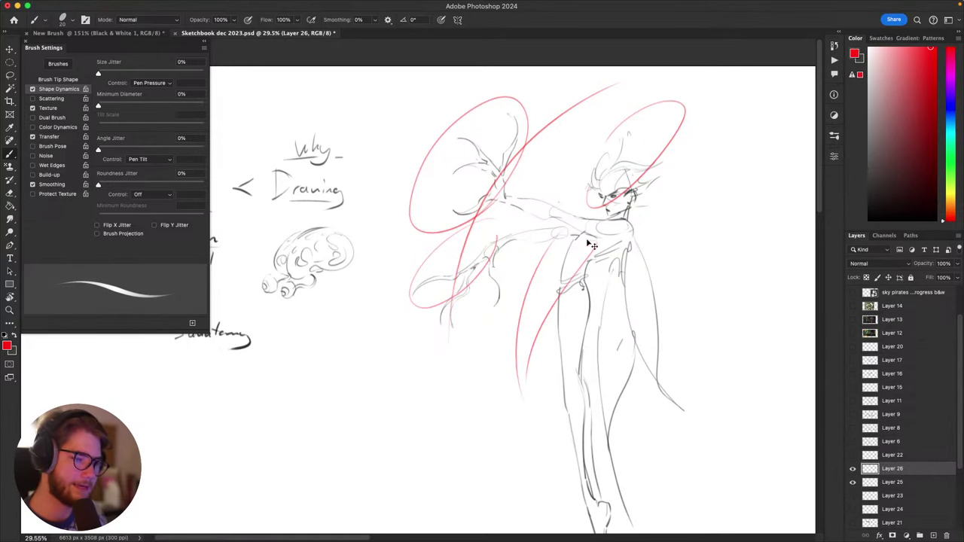
left_click_drag(626, 392, 639, 392)
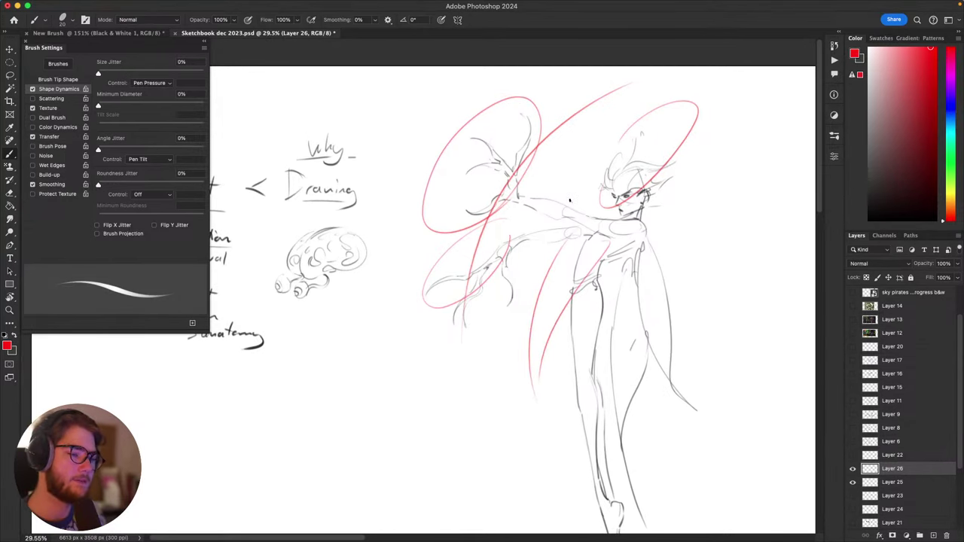
Step: Try a heavy red circle over the raised hand and angular marks on the lower hand, and undo them
mouse_move(488, 147)
left_mouse_down()
mouse_move(535, 215)
mouse_move(496, 305)
left_mouse_up()
key("super+z")
left_click_drag(486, 259, 497, 313)
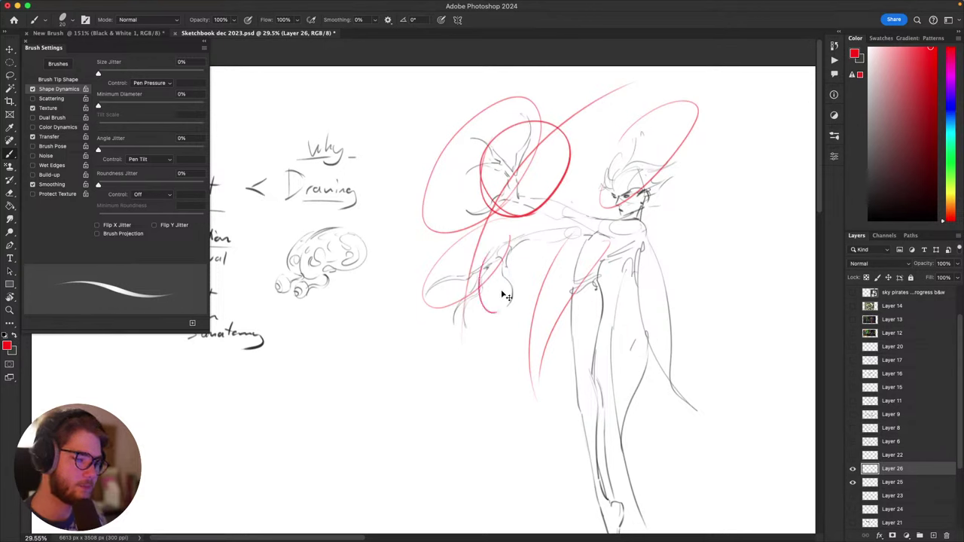
key("ctrl+z")
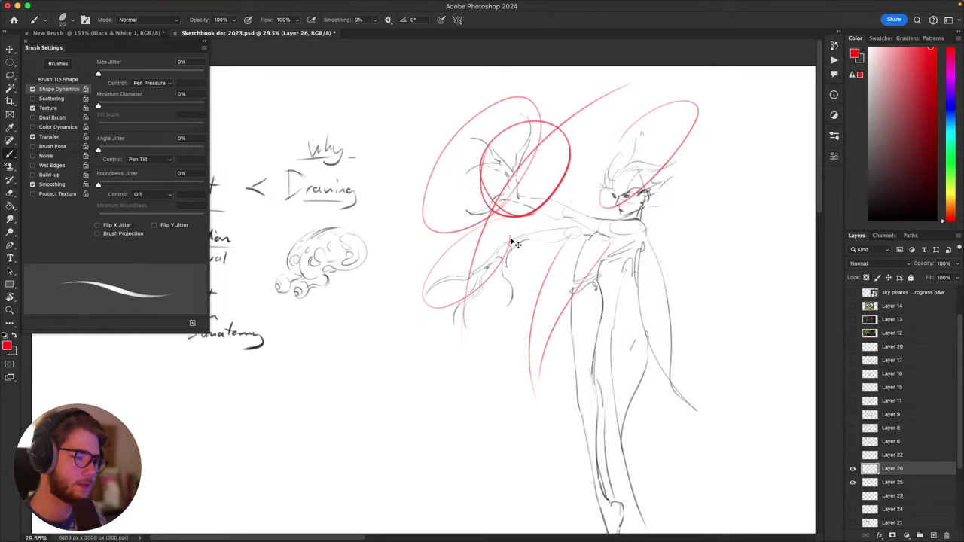
mouse_move(497, 247)
left_mouse_down()
mouse_move(488, 279)
mouse_move(510, 240)
mouse_move(476, 271)
mouse_move(497, 249)
left_mouse_up()
key("super+z")
mouse_move(683, 355)
left_mouse_down()
mouse_move(639, 366)
mouse_move(639, 321)
mouse_move(616, 289)
left_mouse_up()
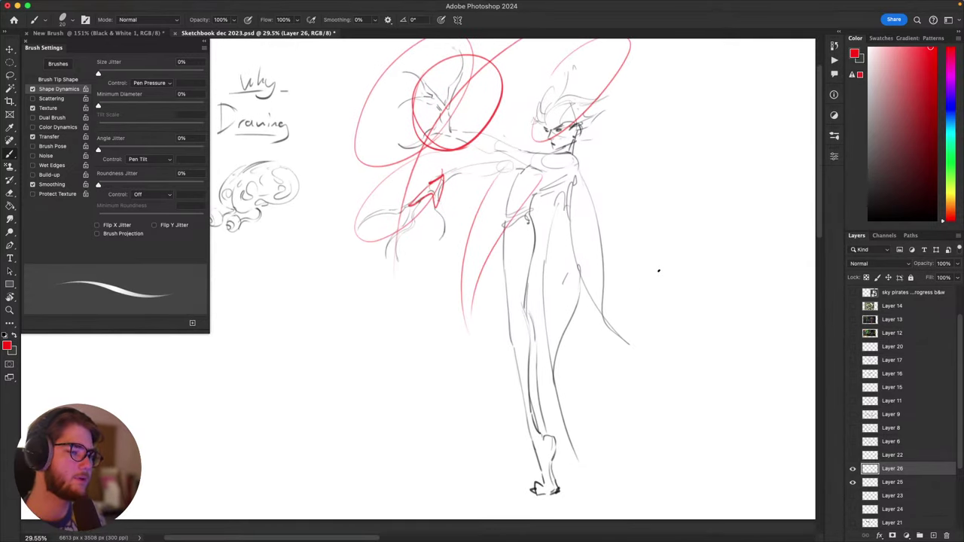
scroll(659, 286, "up", 2)
scroll(659, 286, "left", 2)
key("ctrl+z")
key("ctrl+z")
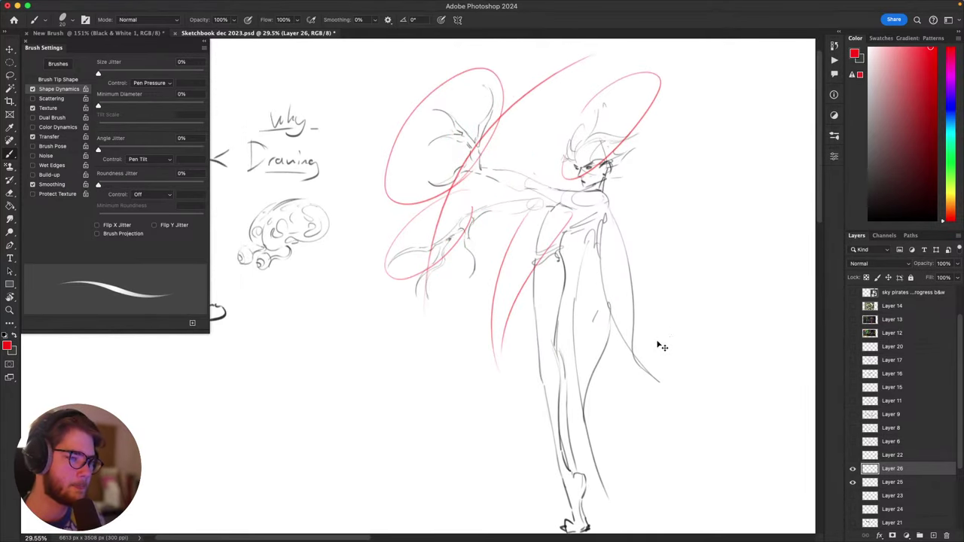
Step: Undo all remaining red curves and ellipses over the figure
left_click_drag(678, 329, 692, 334)
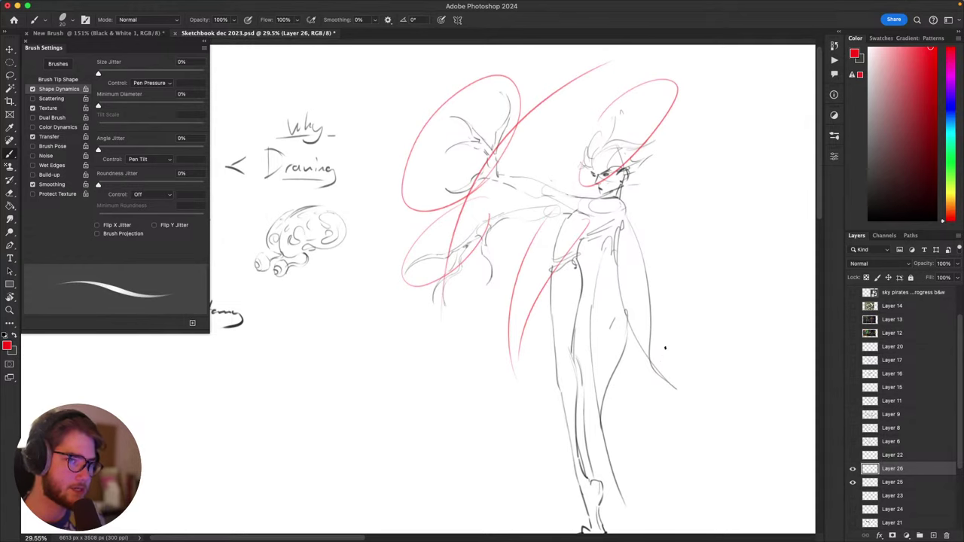
scroll(667, 350, "up", 1)
scroll(666, 350, "right", 1)
key("ctrl+z")
key("ctrl+z")
key("ctrl+z")
key("ctrl+z")
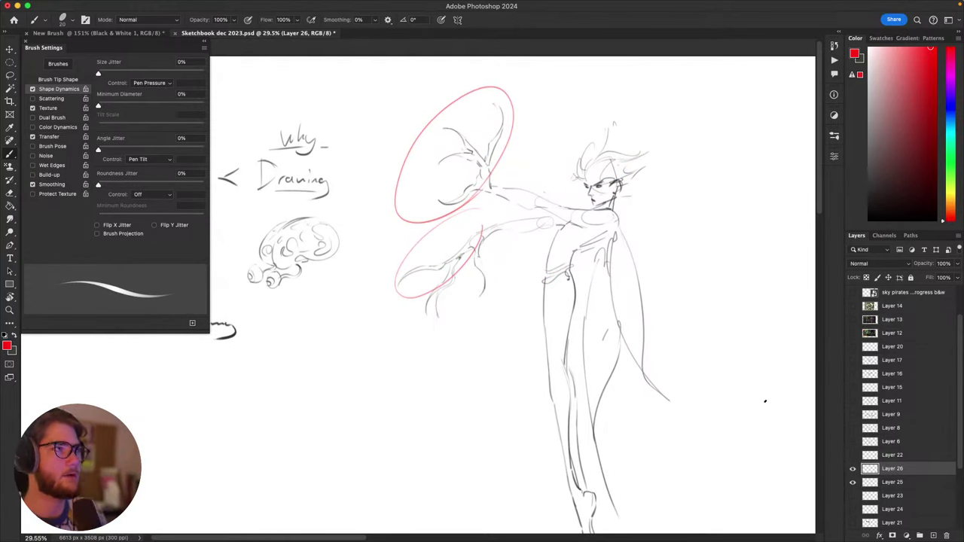
key("ctrl+z")
key("ctrl+z")
scroll(706, 359, "down", 3)
scroll(706, 360, "left", 2)
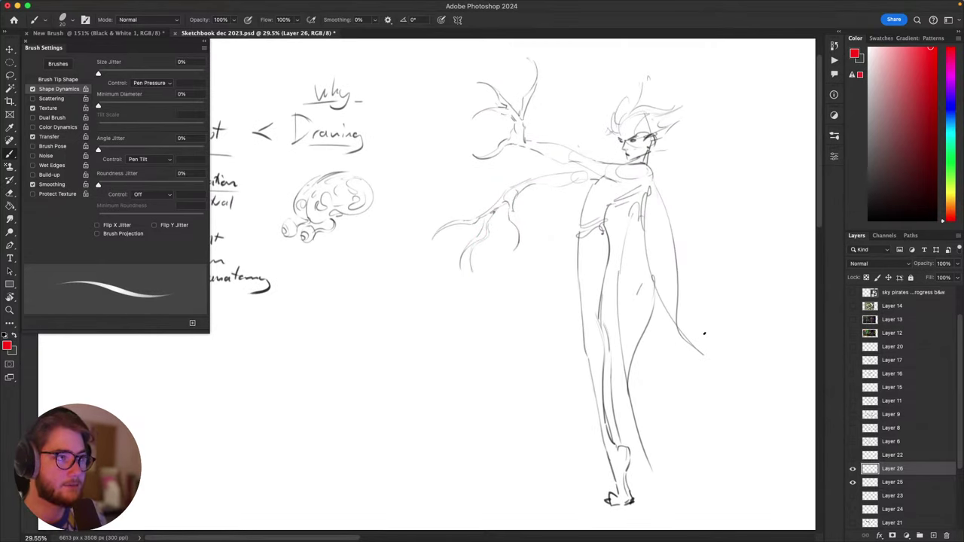
scroll(705, 333, "down", 1)
scroll(704, 333, "right", 2)
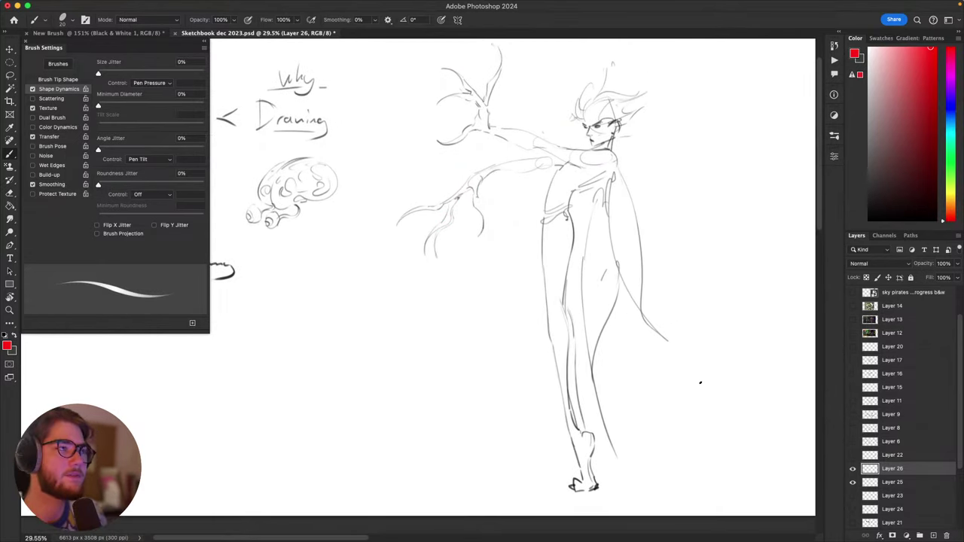
scroll(723, 388, "left", 2)
scroll(724, 388, "down", 1)
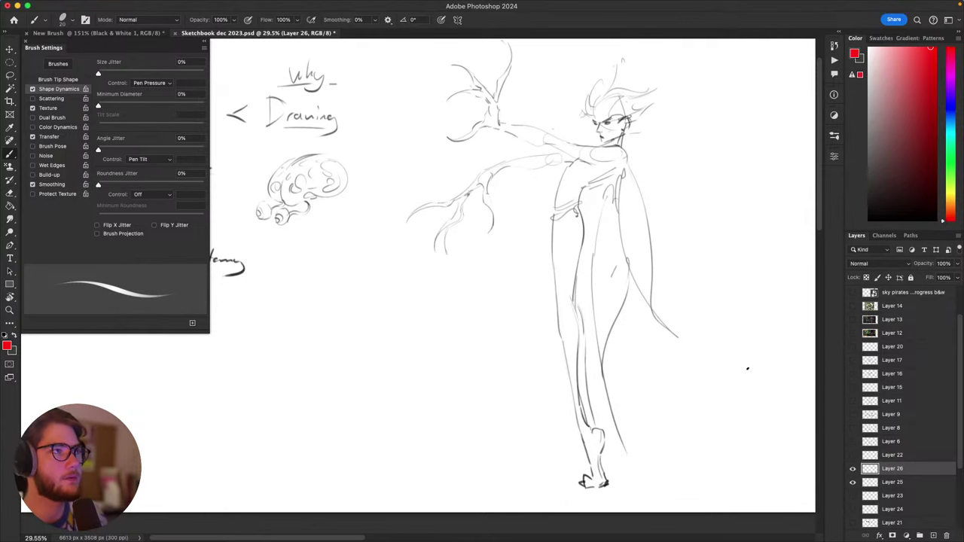
left_click_drag(713, 413, 683, 433)
left_click_drag(714, 441, 695, 464)
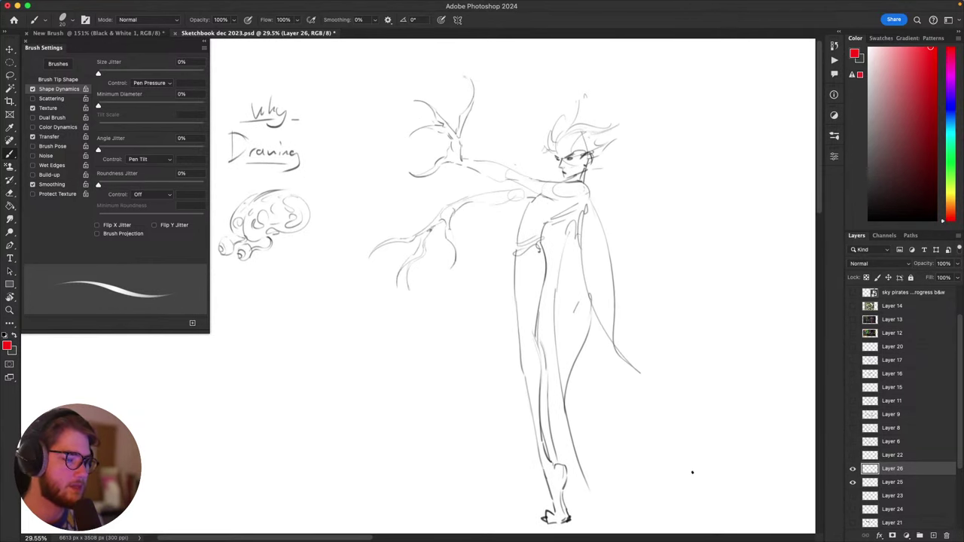
Step: Try red circles around the word Drawing and the brain sketch, and undo them
left_click_drag(744, 439, 867, 407)
left_click_drag(488, 295, 605, 357)
mouse_move(521, 168)
left_mouse_down()
mouse_move(550, 276)
mouse_move(442, 256)
left_mouse_up()
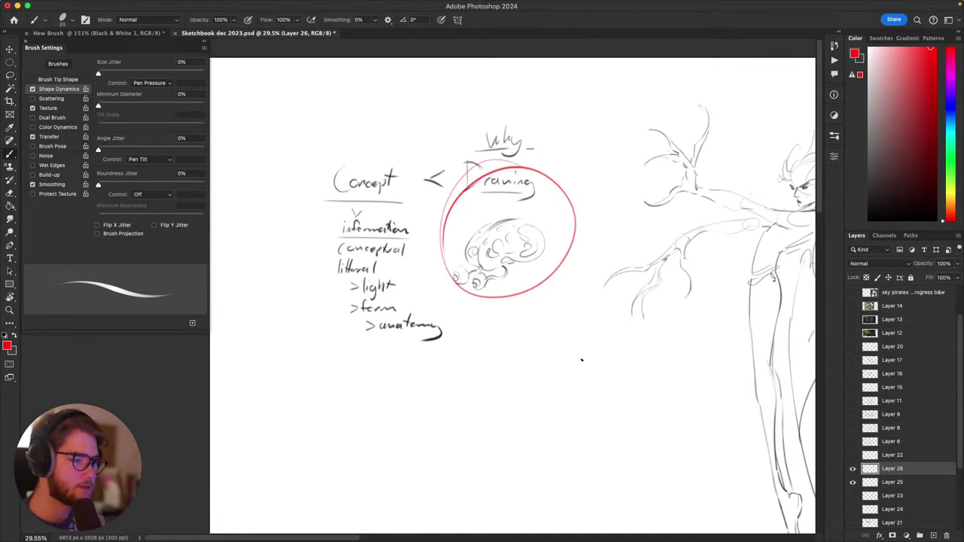
left_click_drag(684, 412, 605, 444)
key("ctrl+z")
scroll(606, 443, "right", 3)
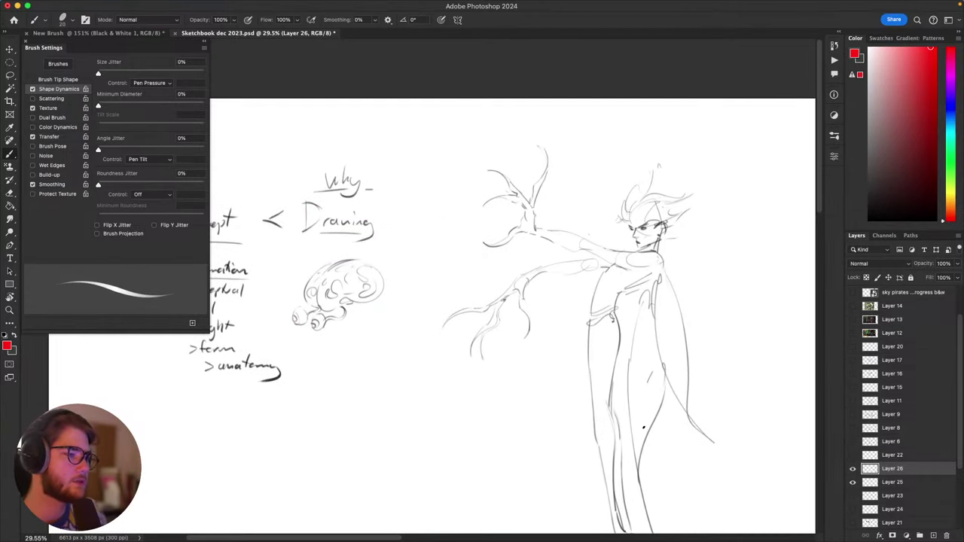
scroll(507, 290, "left", 4)
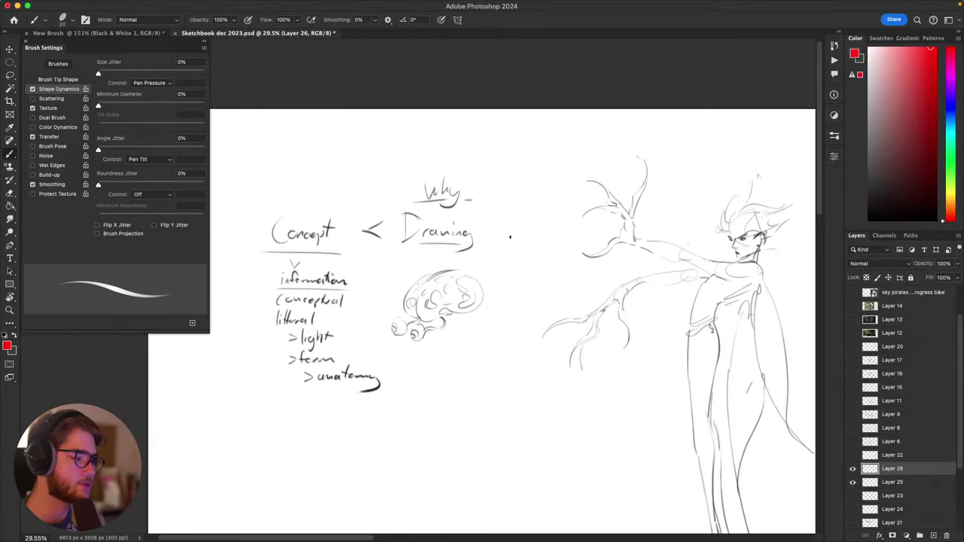
mouse_move(490, 214)
left_mouse_down()
mouse_move(493, 301)
mouse_move(482, 242)
left_mouse_up()
key("ctrl+z")
Step: Try a tall red ellipse enclosing both of the figure's clawed hands, and undo it
scroll(688, 420, "down", 2)
scroll(688, 420, "right", 3)
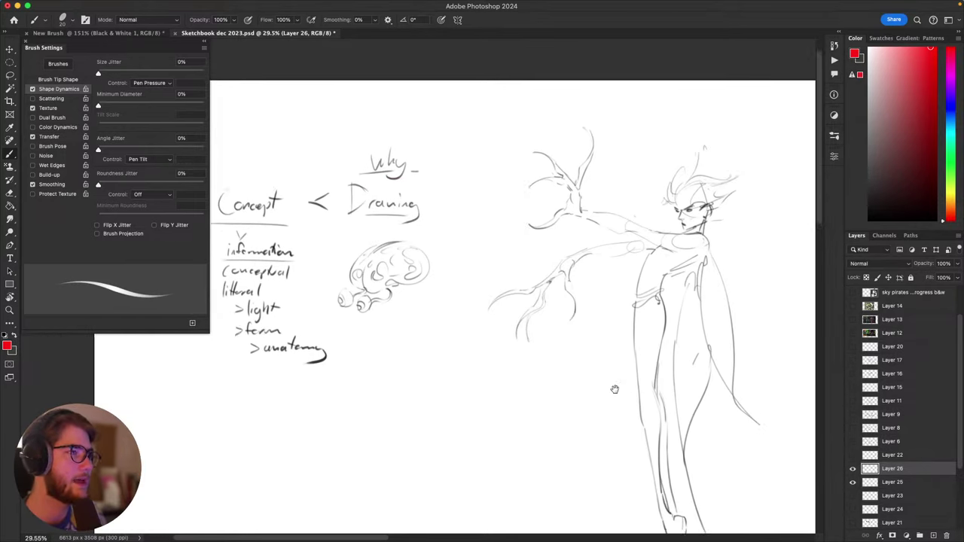
mouse_move(513, 373)
left_mouse_down()
mouse_move(596, 252)
mouse_move(482, 383)
left_mouse_up()
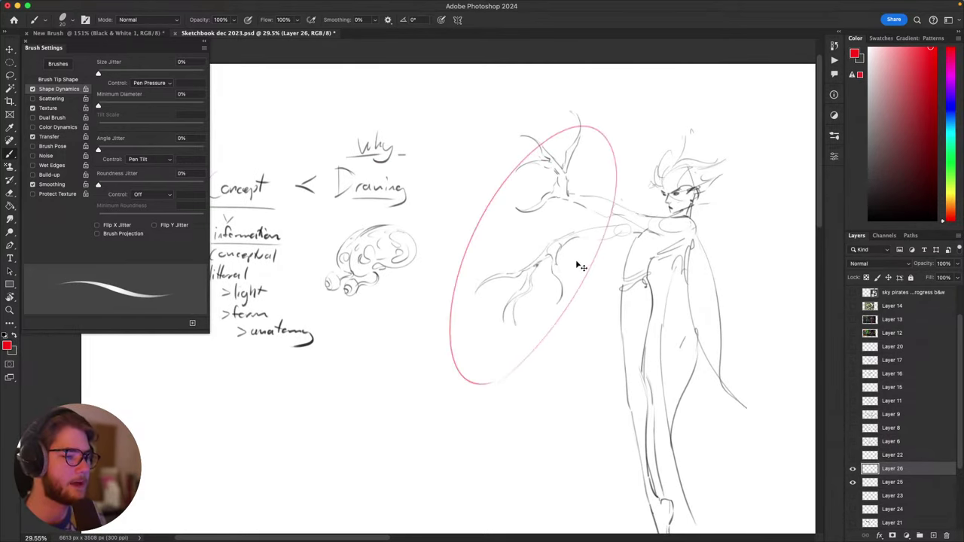
key("super+z")
mouse_move(482, 235)
left_mouse_down()
mouse_move(576, 232)
mouse_move(490, 226)
left_mouse_up()
key("super+z")
scroll(594, 342, "down", 2)
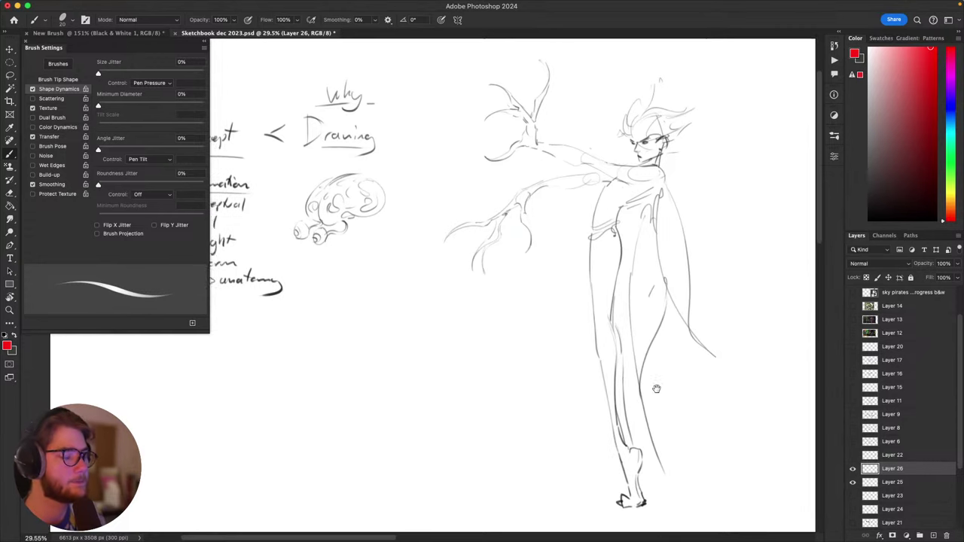
Step: Circle the brain sketch with a slanted red ellipse
scroll(594, 342, "left", 3)
left_click_drag(410, 175, 388, 185)
key("super+z")
mouse_move(452, 167)
left_mouse_down()
mouse_move(352, 230)
mouse_move(482, 194)
left_mouse_up()
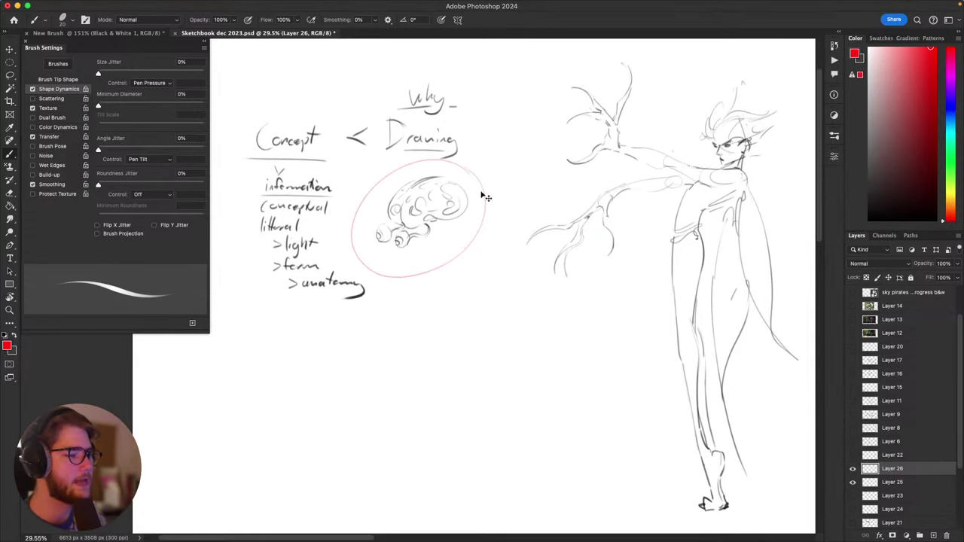
Step: Undo the slanted red ellipse around the brain sketch
key("super+z")
mouse_move(419, 173)
left_mouse_down()
mouse_move(433, 271)
mouse_move(442, 167)
mouse_move(452, 170)
left_mouse_up()
key("super+z")
key("ctrl+z")
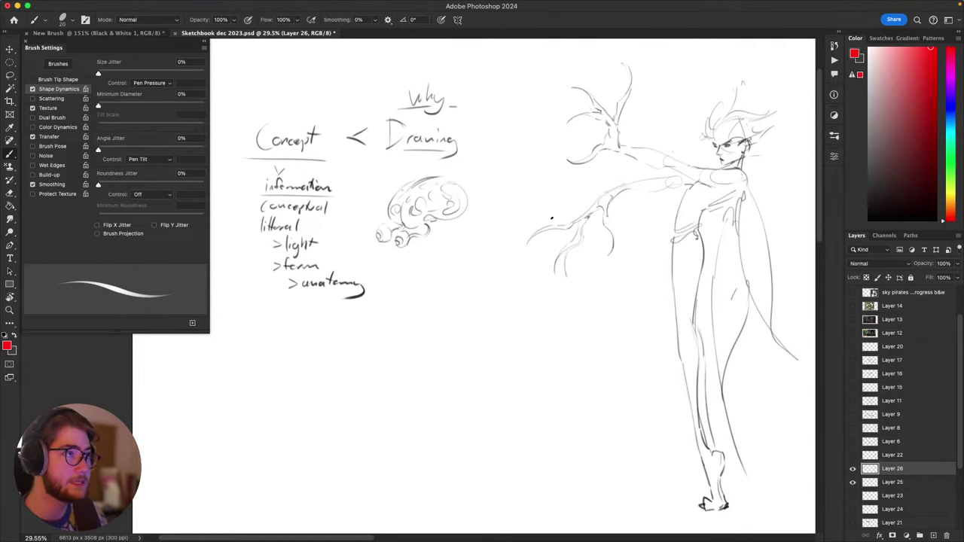
Step: Try short red marks over the brain sketch and towards the figure's lower claw, and undo them
left_click_drag(681, 353, 692, 364)
mouse_move(431, 180)
left_mouse_down()
mouse_move(463, 249)
mouse_move(422, 178)
mouse_move(495, 200)
mouse_move(474, 178)
left_mouse_up()
key("super+z")
key("super+z")
key("super+z")
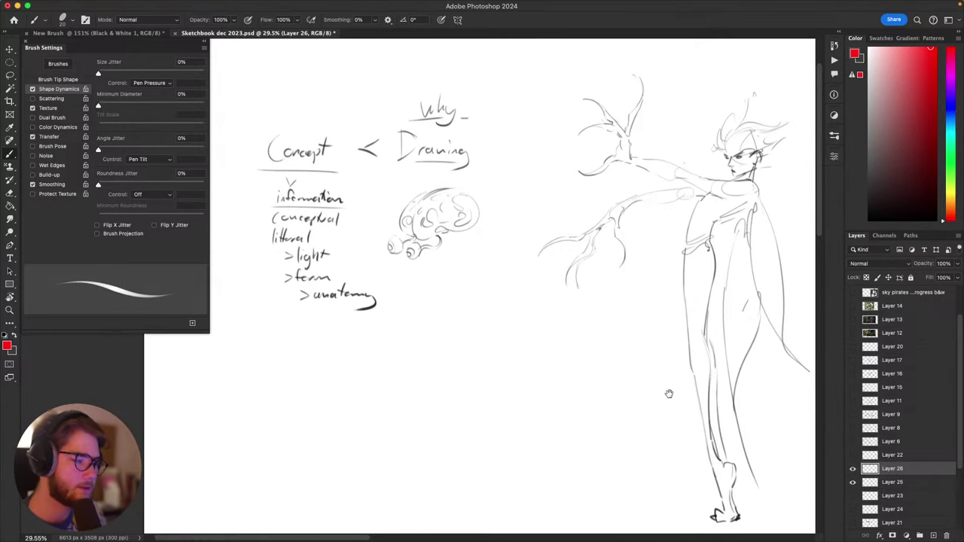
scroll(666, 392, "up", 1)
scroll(666, 392, "right", 1)
key("super+z")
mouse_move(507, 219)
left_mouse_down()
mouse_move(584, 200)
mouse_move(538, 217)
left_mouse_up()
key("super+z")
key("super+z")
left_click_drag(483, 229, 572, 200)
left_click_drag(573, 200, 536, 217)
key("super+z")
key("super+z")
left_click_drag(508, 274, 462, 291)
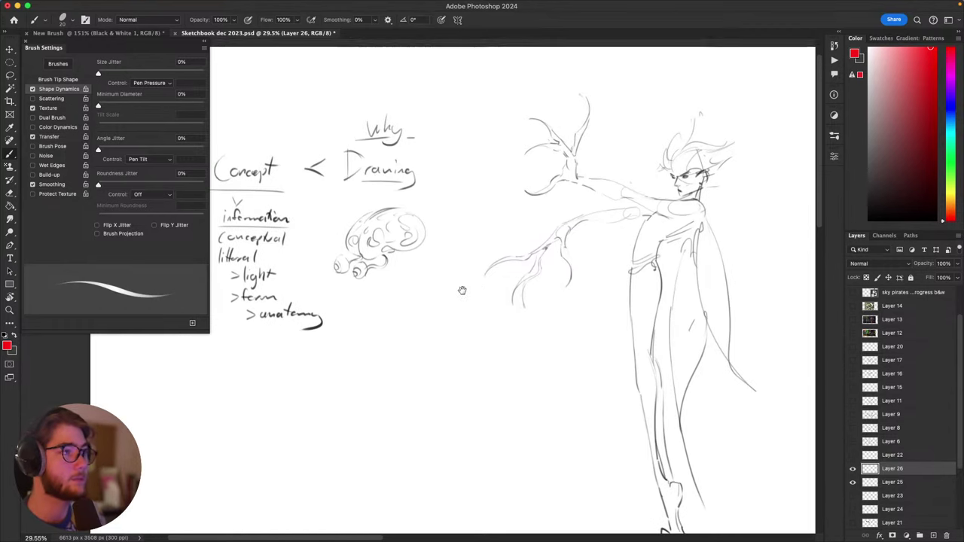
left_click_drag(712, 339, 689, 370)
key("F5")
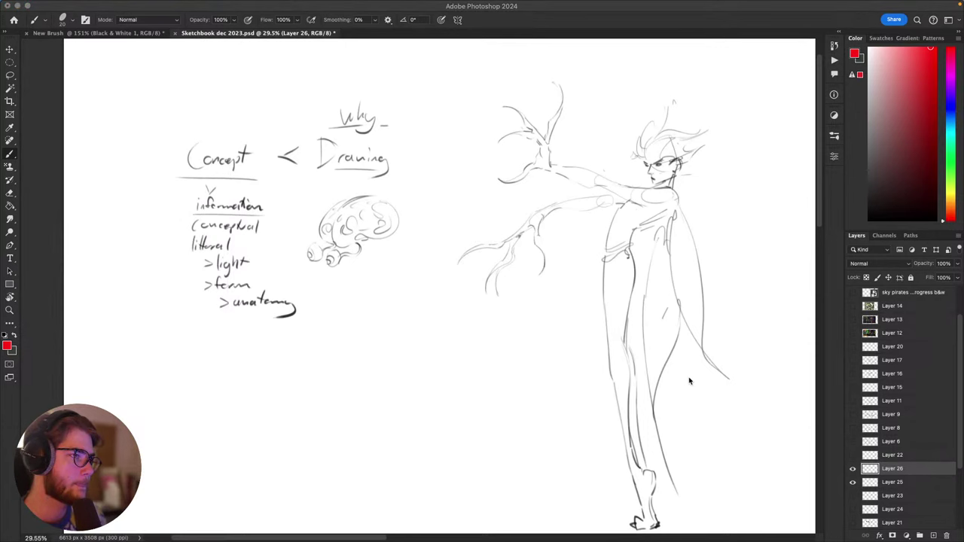
key("F5")
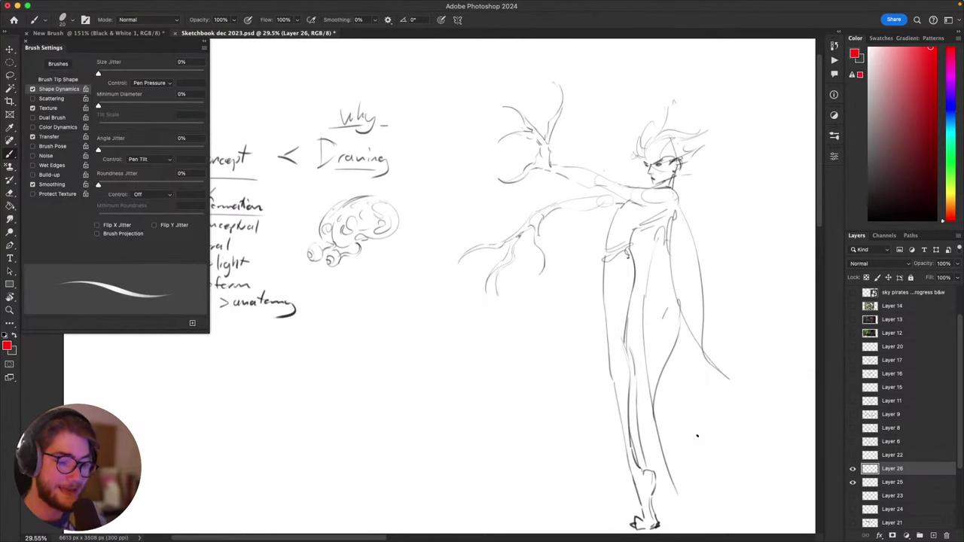
mouse_move(695, 435)
left_mouse_down()
mouse_move(693, 319)
mouse_move(678, 352)
mouse_move(641, 367)
mouse_move(656, 380)
left_mouse_up()
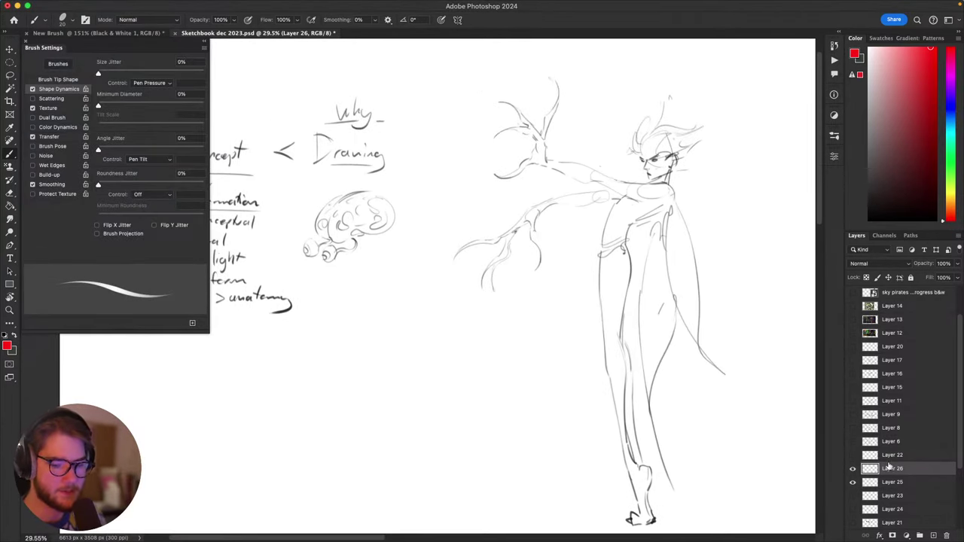
left_click(892, 483)
key("l")
left_click_drag(657, 335, 673, 295)
key("b")
left_click_drag(741, 320, 736, 235)
left_click(897, 470)
left_click_drag(736, 357, 768, 381)
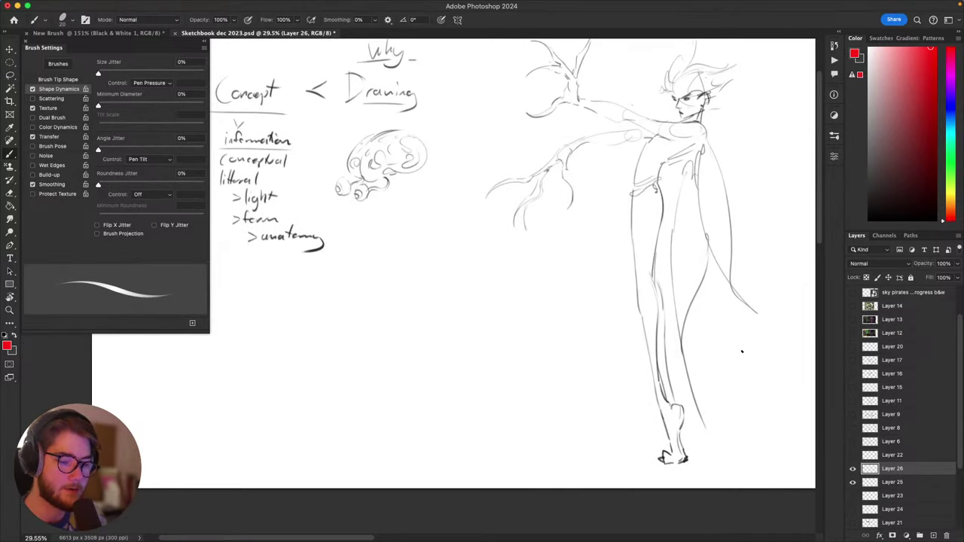
scroll(735, 352, "right", 2)
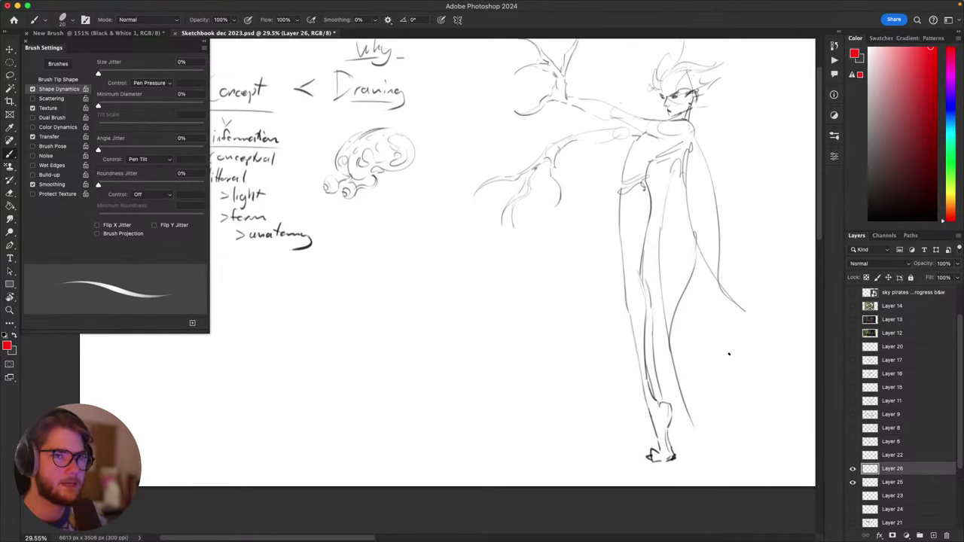
left_click_drag(730, 357, 756, 358)
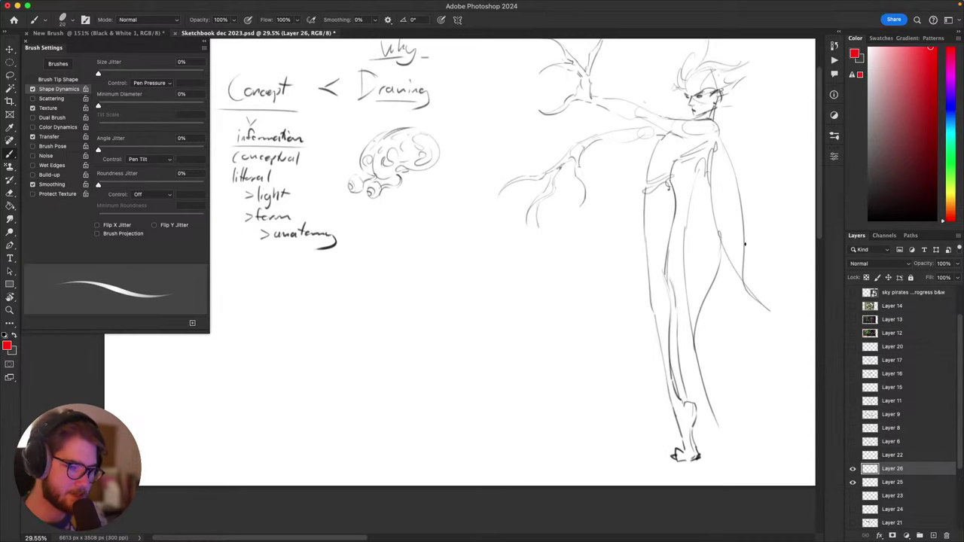
mouse_move(723, 262)
left_mouse_down()
mouse_move(715, 340)
mouse_move(685, 391)
left_mouse_up()
scroll(685, 391, "right", 4)
scroll(684, 391, "down", 2)
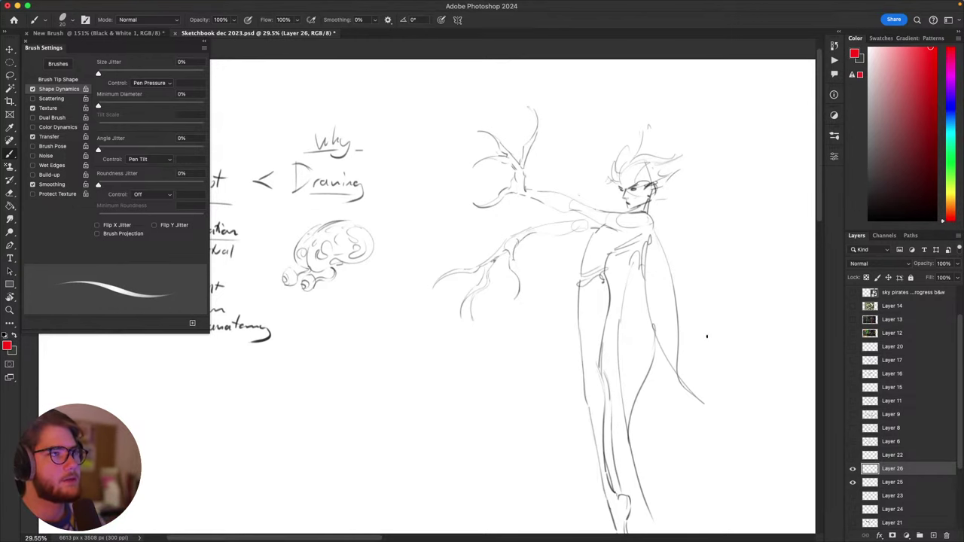
left_click_drag(650, 360, 708, 306)
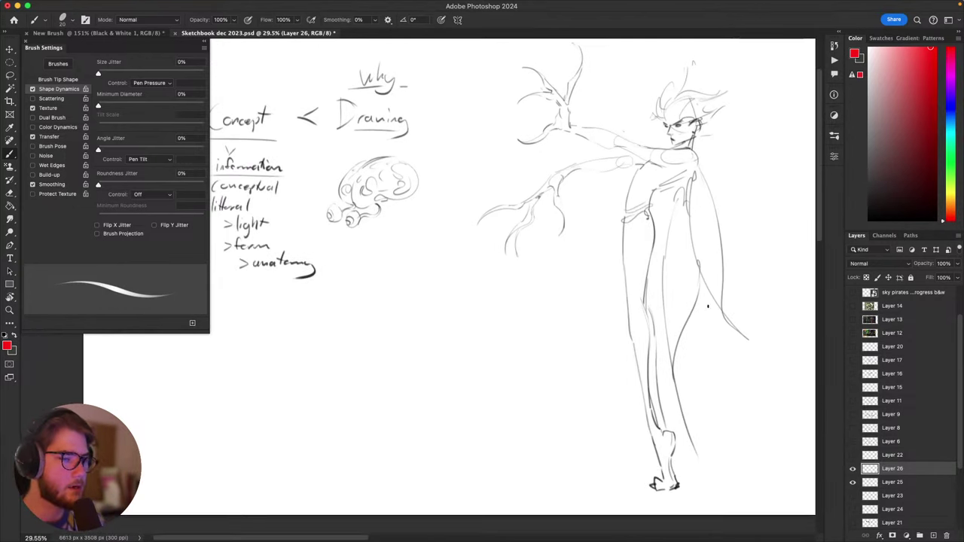
mouse_move(696, 353)
left_mouse_down()
mouse_move(685, 344)
mouse_move(735, 313)
left_mouse_up()
left_click_drag(693, 252, 691, 310)
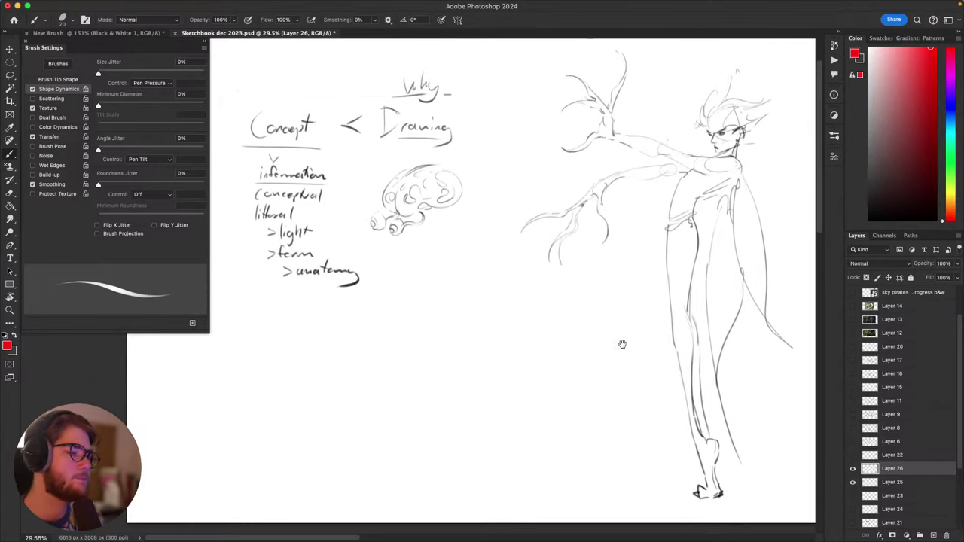
Step: Try long red curves sweeping down and away from the figure's claws, and undo them
mouse_move(618, 205)
left_mouse_down()
mouse_move(446, 379)
mouse_move(598, 168)
mouse_move(430, 346)
left_mouse_up()
key("super+z")
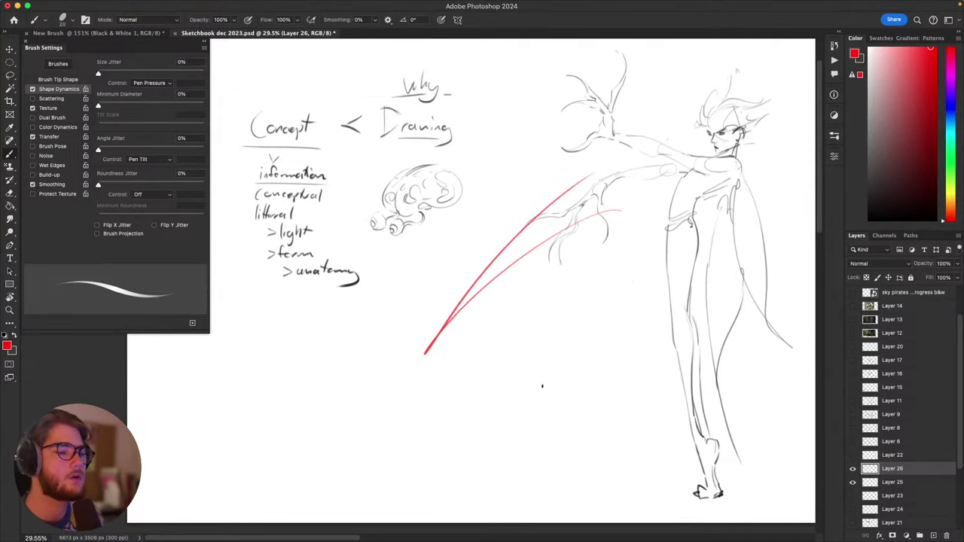
key("super+z")
mouse_move(550, 281)
left_mouse_down()
mouse_move(477, 397)
mouse_move(557, 301)
mouse_move(538, 403)
mouse_move(563, 326)
left_mouse_up()
key("super+z")
left_click_drag(661, 397, 631, 422)
key("super+z")
left_click_drag(691, 424, 700, 421)
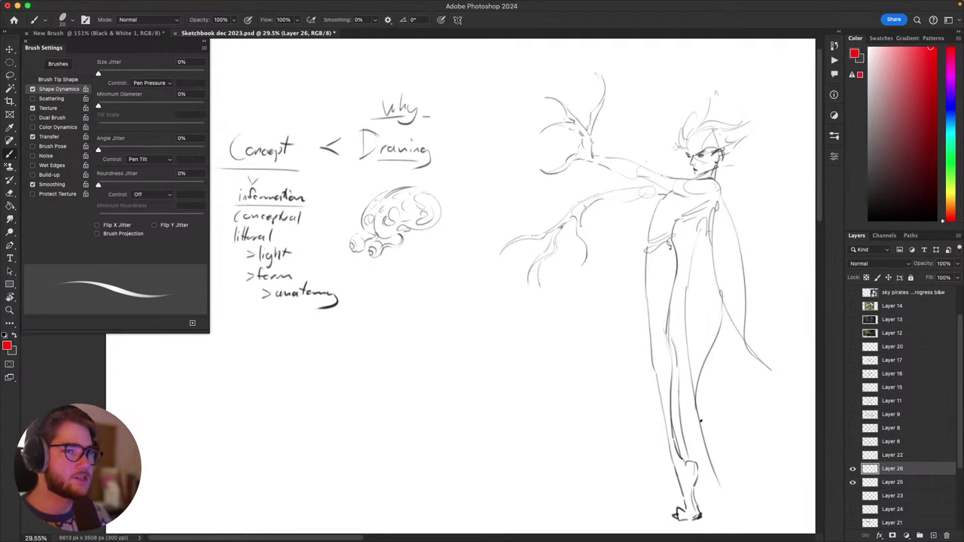
mouse_move(757, 357)
left_mouse_down()
mouse_move(778, 414)
mouse_move(745, 424)
mouse_move(747, 437)
left_mouse_up()
key("super+z")
left_click_drag(747, 382, 745, 421)
scroll(744, 420, "up", 3)
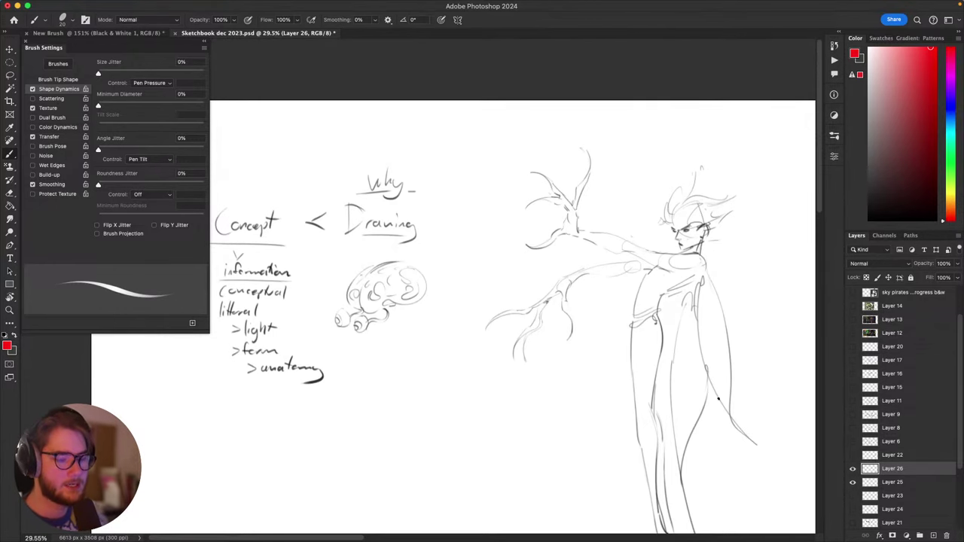
scroll(760, 361, "down", 3)
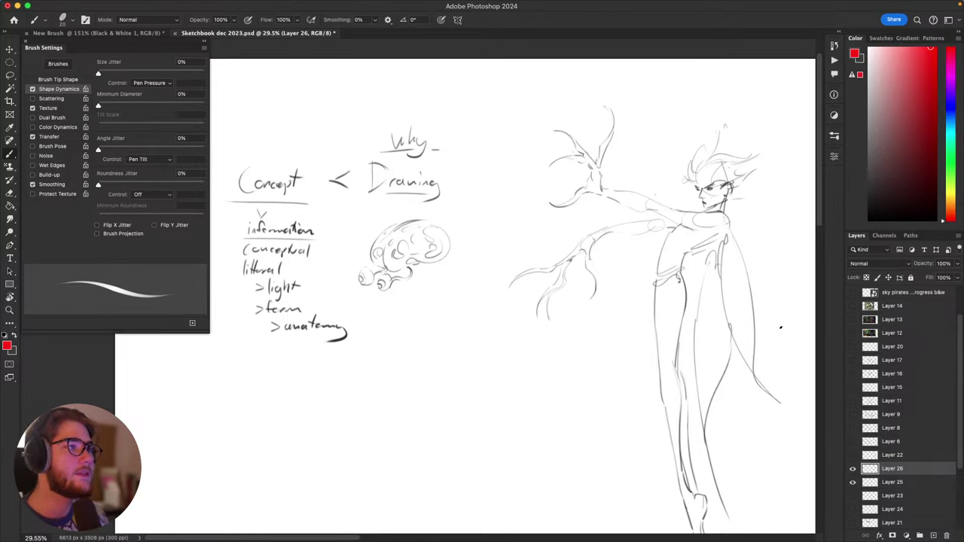
scroll(759, 403, "down", 5)
scroll(759, 402, "right", 2)
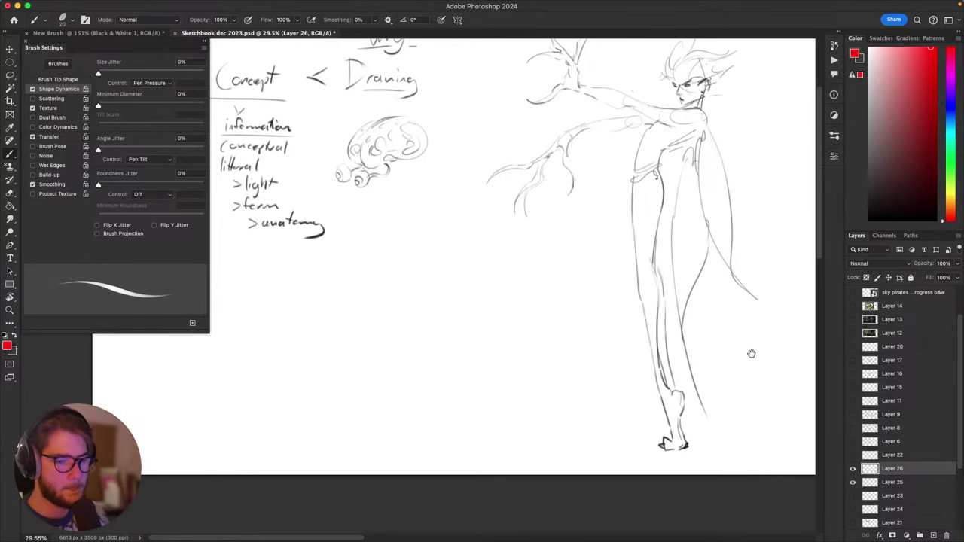
scroll(729, 402, "right", 3)
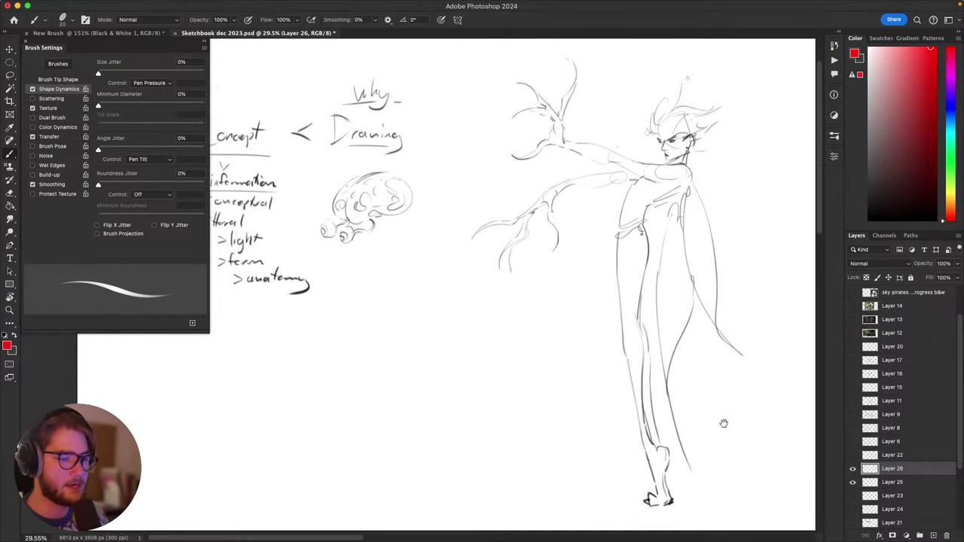
scroll(712, 420, "left", 2)
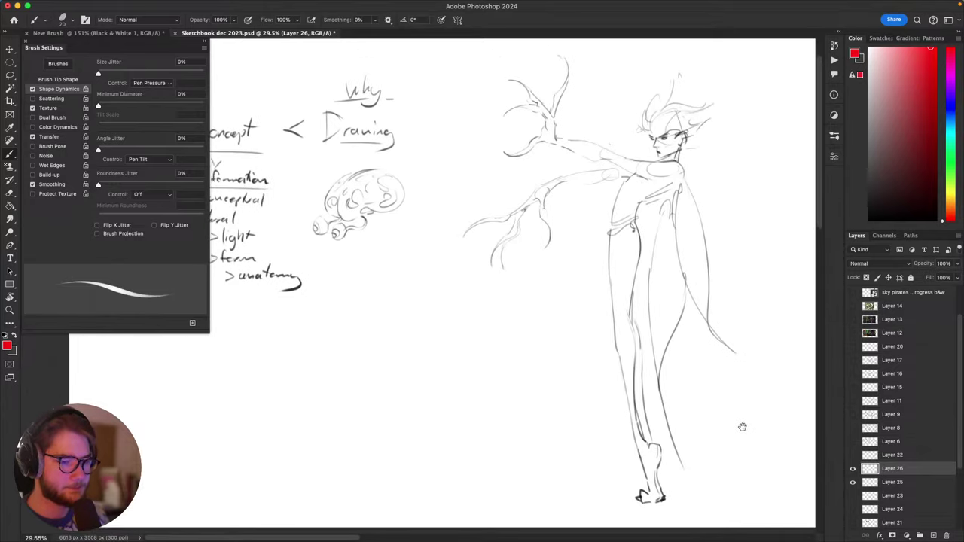
left_click_drag(741, 417, 727, 382)
scroll(727, 382, "up", 3)
scroll(728, 382, "left", 2)
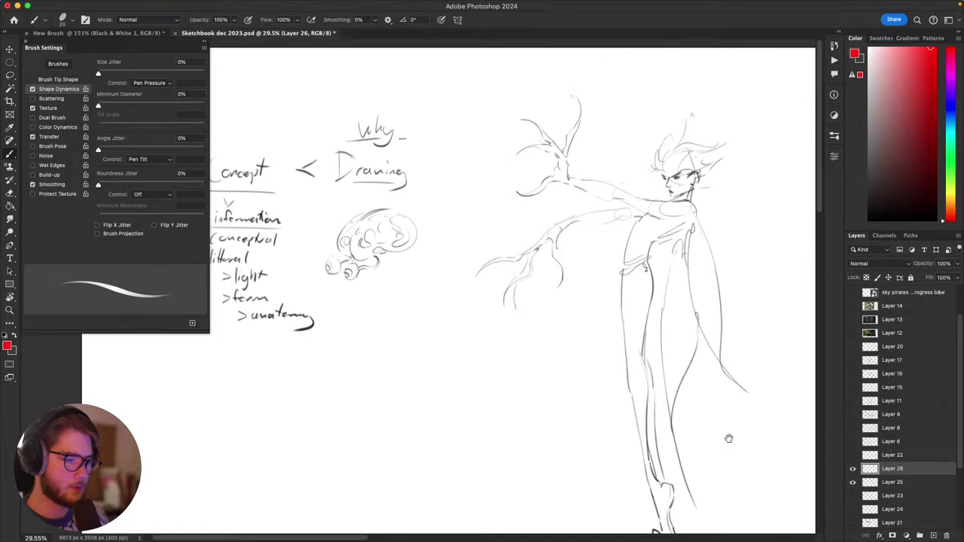
scroll(747, 423, "up", 2)
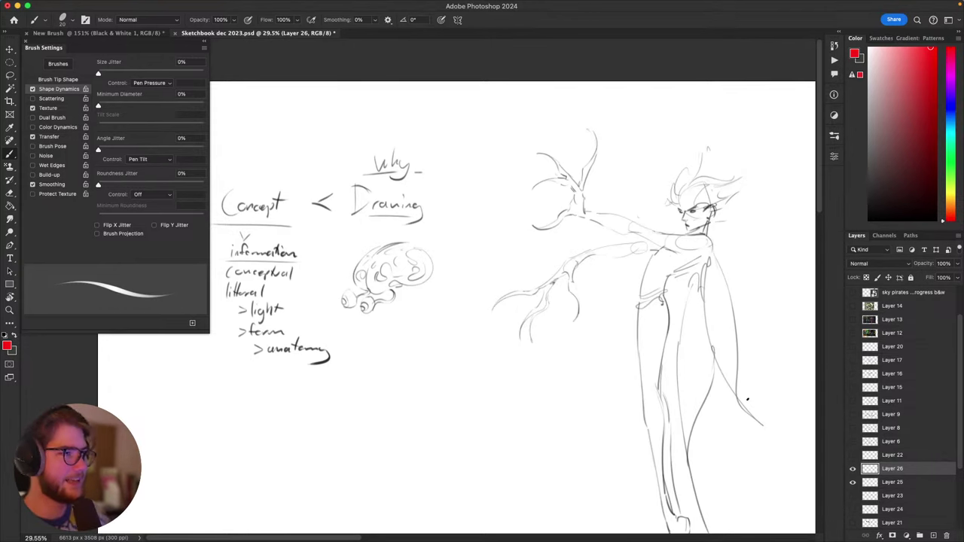
Step: Try a red scribble beside the figure, undo it, and reset the brush colour to the default black
left_click_drag(756, 383, 779, 386)
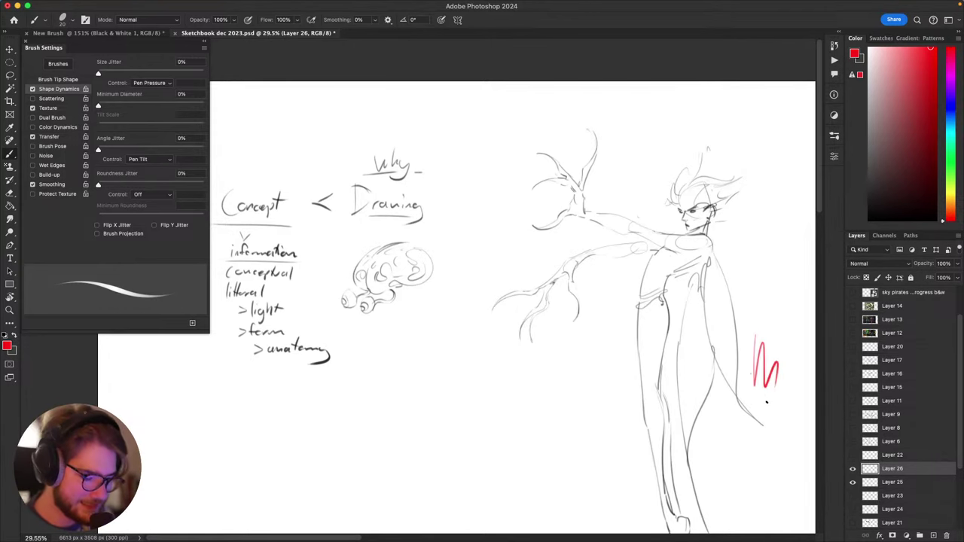
key("super+z")
left_click_drag(757, 326, 743, 344)
key("d")
Step: Try black strokes around the figure's legs and back and a line down to the foot, and undo them
mouse_move(614, 329)
left_mouse_down()
mouse_move(485, 434)
mouse_move(521, 351)
left_mouse_up()
key("super+z")
mouse_move(489, 380)
left_mouse_down()
mouse_move(428, 405)
mouse_move(494, 407)
left_mouse_up()
mouse_move(527, 420)
left_mouse_down()
mouse_move(563, 411)
mouse_move(604, 428)
left_mouse_up()
key("super+z")
key("super+z")
mouse_move(637, 390)
left_mouse_down()
mouse_move(693, 355)
mouse_move(668, 353)
left_mouse_up()
mouse_move(524, 392)
left_mouse_down()
mouse_move(553, 393)
mouse_move(523, 398)
left_mouse_up()
key("super+z")
left_click_drag(633, 370, 510, 303)
left_click_drag(626, 139, 626, 314)
key("super+z")
left_click_drag(561, 226, 593, 479)
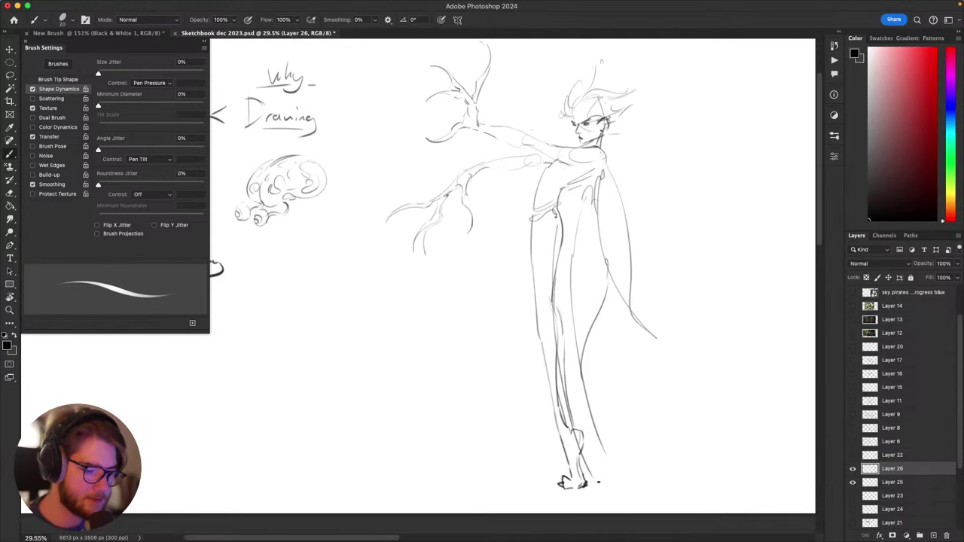
key("super+z")
Step: Lasso the loose line trailing beside the standing leg's calf and cut it from Layer 25
left_click_drag(633, 449, 648, 376)
key("l")
mouse_move(613, 283)
left_mouse_down()
mouse_move(628, 392)
mouse_move(597, 310)
mouse_move(612, 285)
left_mouse_up()
key("super+x")
key("Return")
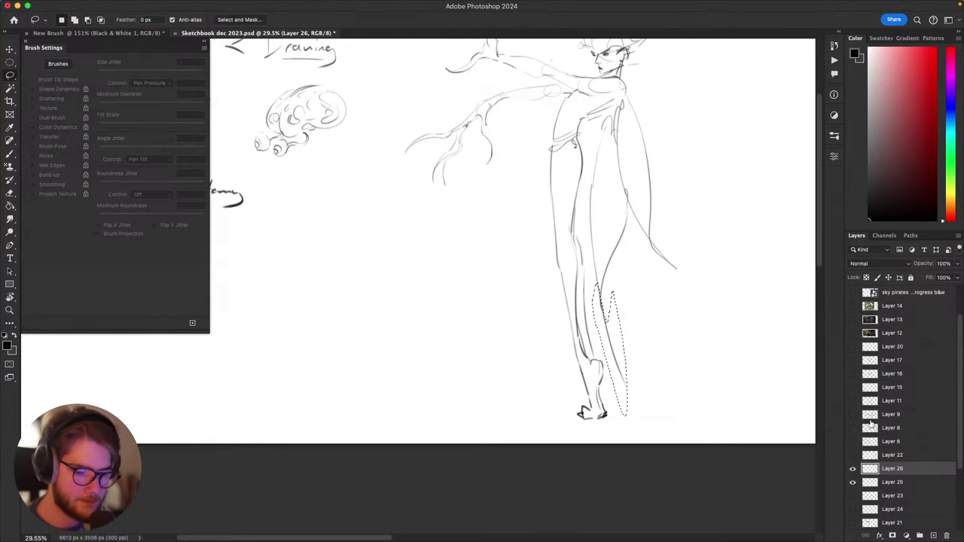
key("alt+bracketleft")
key("super+x")
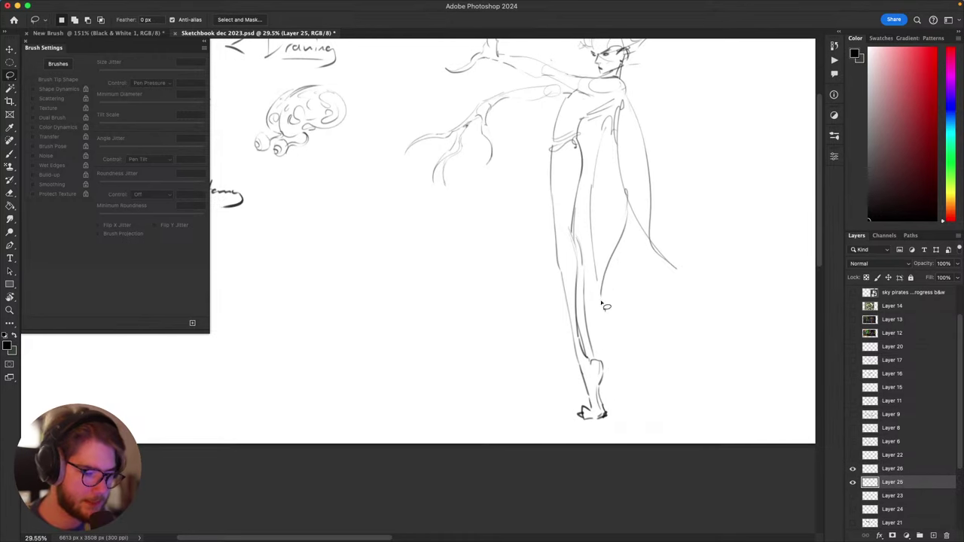
Step: Redraw the lower end of the leg's back contour so it runs down towards the ankle
key("b")
key("super+z")
mouse_move(596, 267)
left_mouse_down()
mouse_move(604, 338)
mouse_move(590, 336)
mouse_move(585, 444)
mouse_move(541, 244)
mouse_move(581, 237)
mouse_move(590, 264)
left_mouse_up()
Step: Lasso the lower leg and foot, rotate them by about -5.2 degrees, and deselect
key("l")
key("super+t")
left_click_drag(626, 299, 624, 292)
mouse_move(592, 302)
left_mouse_down()
mouse_move(603, 297)
mouse_move(639, 321)
mouse_move(641, 275)
mouse_move(601, 301)
left_mouse_up()
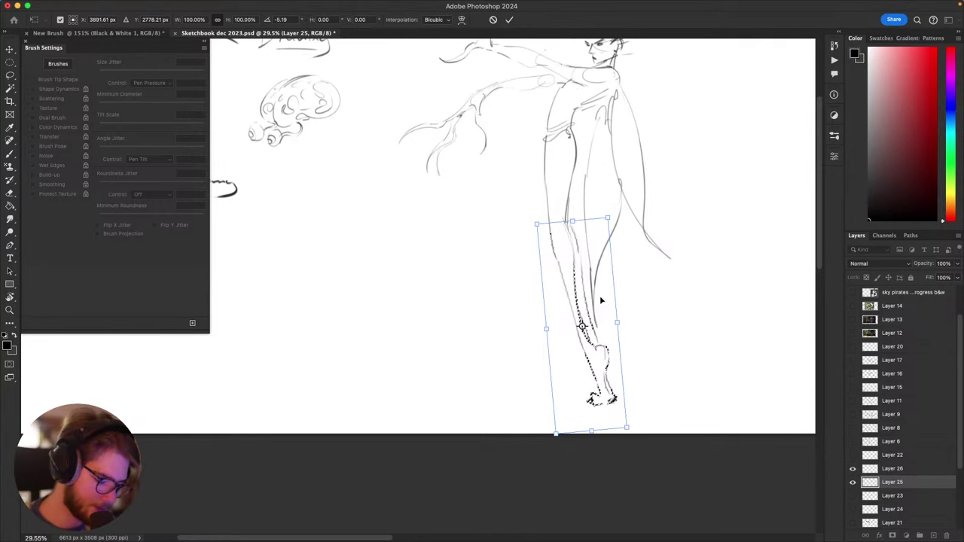
key("Return")
key("super+d")
Step: Close the sole line of the pointed foot and remove the stray marks around the toes
key("b")
left_click_drag(628, 361, 617, 422)
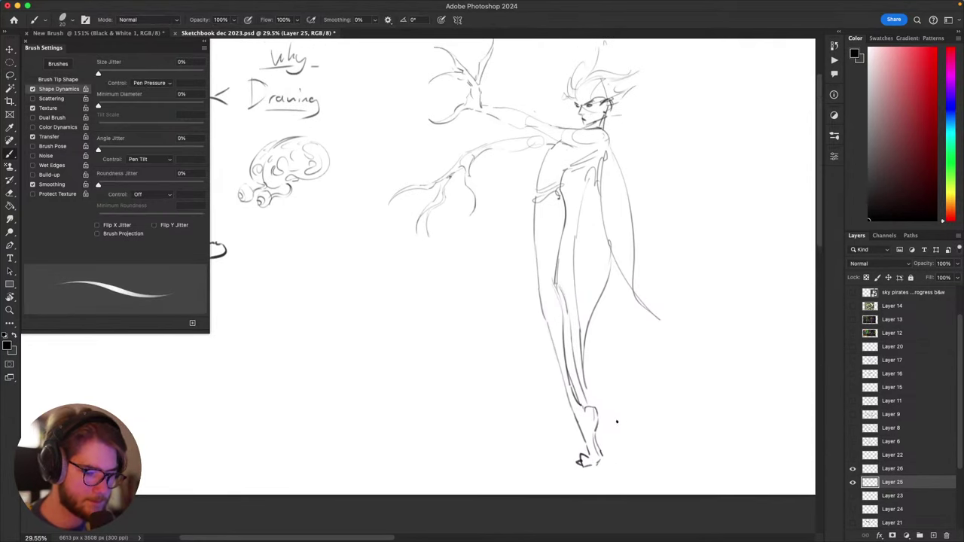
mouse_move(594, 464)
left_mouse_down()
mouse_move(609, 467)
mouse_move(595, 466)
mouse_move(621, 431)
left_mouse_up()
key("l")
key("Delete")
key("super+d")
key("b")
key("l")
key("super+x")
key("b")
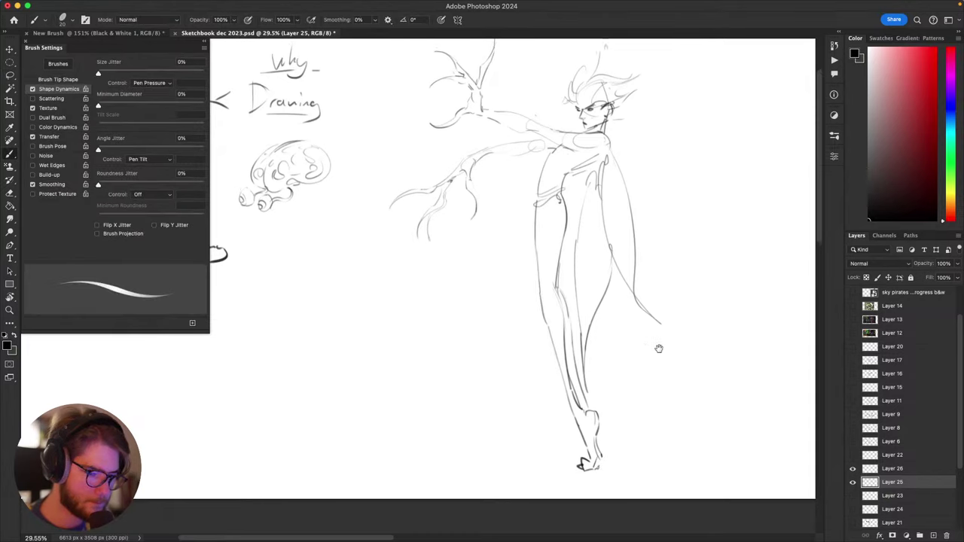
Step: Try replacing the flaring end of the long trailing line behind the figure with a shorter curve, and undo it
left_click_drag(659, 349, 649, 393)
key("l")
mouse_move(691, 323)
left_mouse_down()
mouse_move(611, 370)
mouse_move(640, 321)
mouse_move(582, 380)
left_mouse_up()
key("Delete")
key("ctrl+d")
key("b")
key("ctrl+z")
left_click_drag(625, 287, 608, 348)
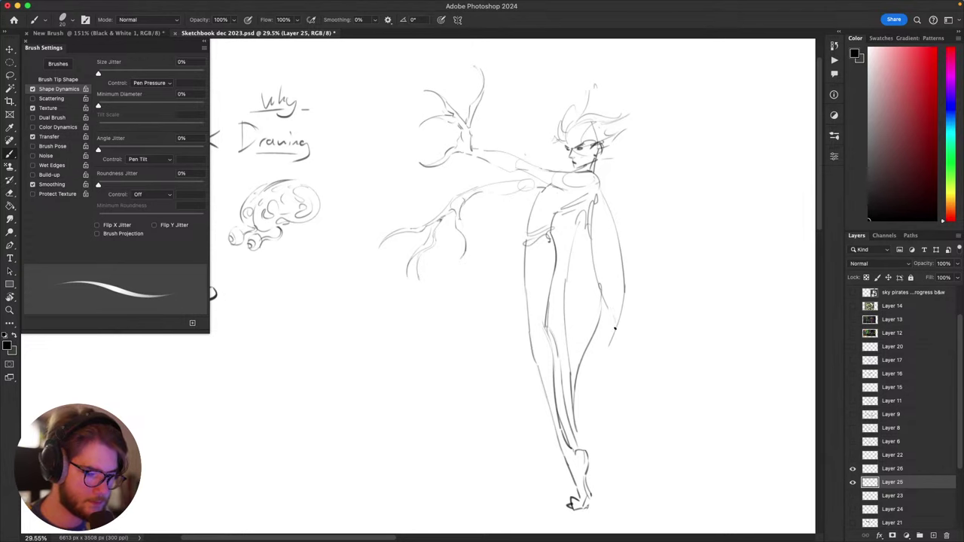
mouse_move(620, 265)
left_mouse_down()
mouse_move(609, 348)
mouse_move(758, 265)
mouse_move(650, 228)
mouse_move(615, 389)
mouse_move(706, 276)
mouse_move(613, 354)
mouse_move(609, 422)
mouse_move(641, 347)
left_mouse_up()
key("ctrl+z")
key("ctrl+z")
key("ctrl+z")
key("ctrl+z")
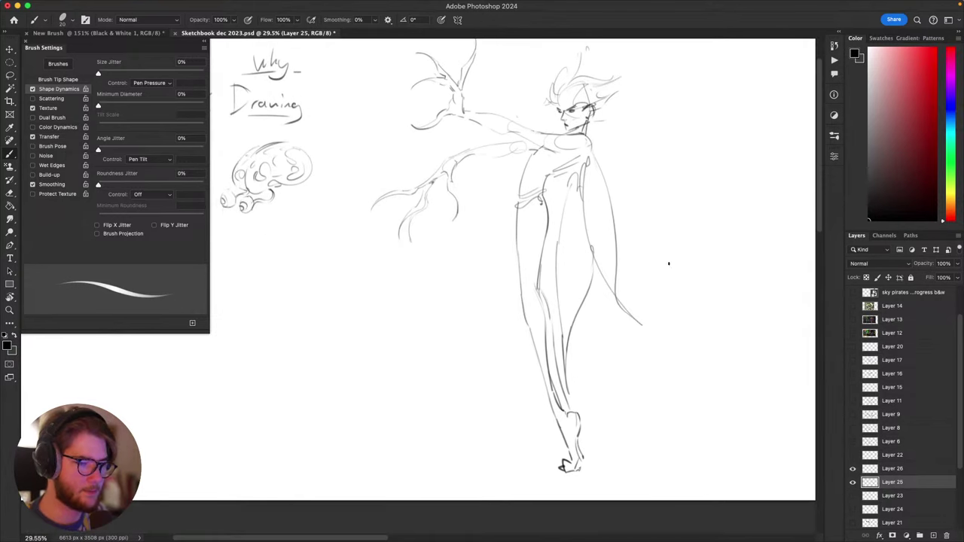
Step: Try long black gesture lines through the figure's torso, back and legs, and undo each one
left_click_drag(596, 123, 567, 357)
key("ctrl+z")
mouse_move(601, 160)
left_mouse_down()
mouse_move(583, 307)
mouse_move(532, 319)
mouse_move(585, 123)
mouse_move(640, 179)
left_mouse_up()
key("ctrl+z")
left_click_drag(544, 334, 603, 149)
key("ctrl+z")
mouse_move(547, 247)
left_mouse_down()
mouse_move(611, 134)
mouse_move(586, 443)
mouse_move(632, 382)
left_mouse_up()
key("ctrl+z")
Step: Try a second leg with a foot hanging from the front of the hip in two positions, and undo both
left_click_drag(700, 325, 666, 339)
key("super+minus")
key("super+minus")
key("super+minus")
key("super+minus")
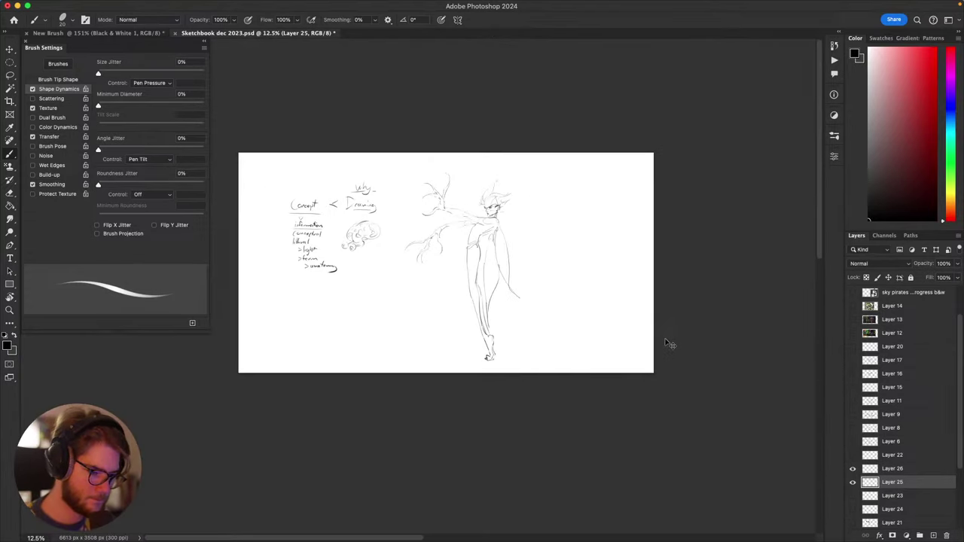
key("cmd+plus")
key("cmd+plus")
key("cmd+plus")
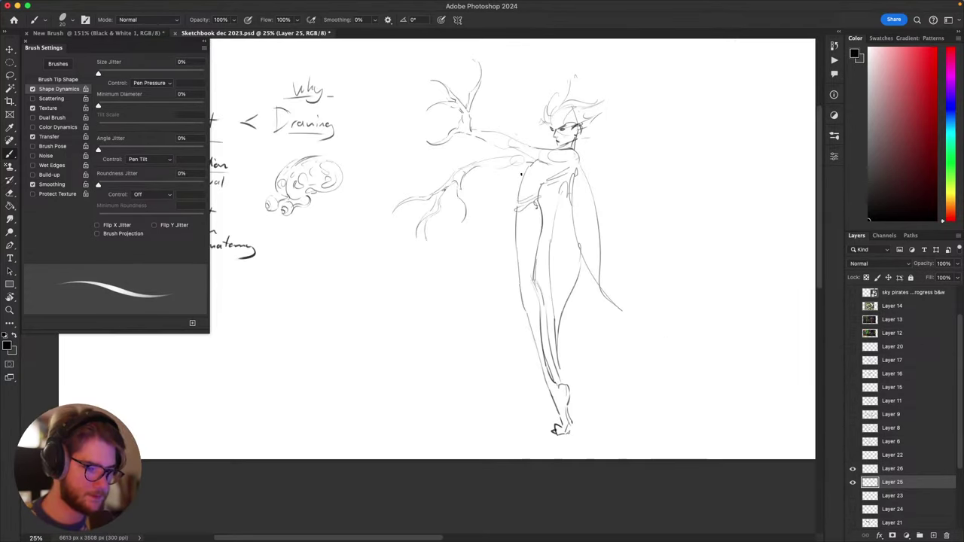
left_click_drag(517, 209, 511, 398)
mouse_move(584, 328)
left_mouse_down()
mouse_move(628, 289)
mouse_move(577, 331)
left_mouse_up()
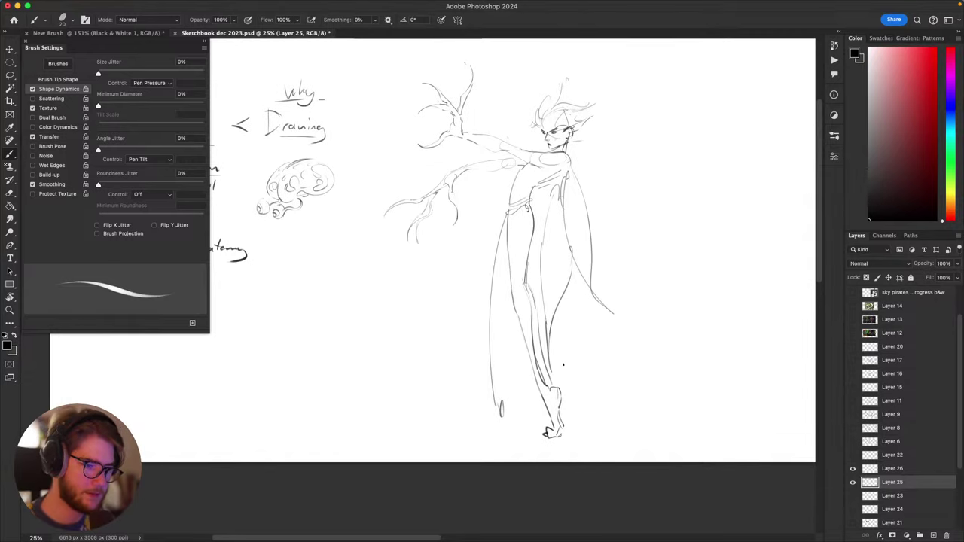
key("super+z")
mouse_move(509, 214)
left_mouse_down()
mouse_move(524, 412)
mouse_move(531, 394)
mouse_move(534, 413)
left_mouse_up()
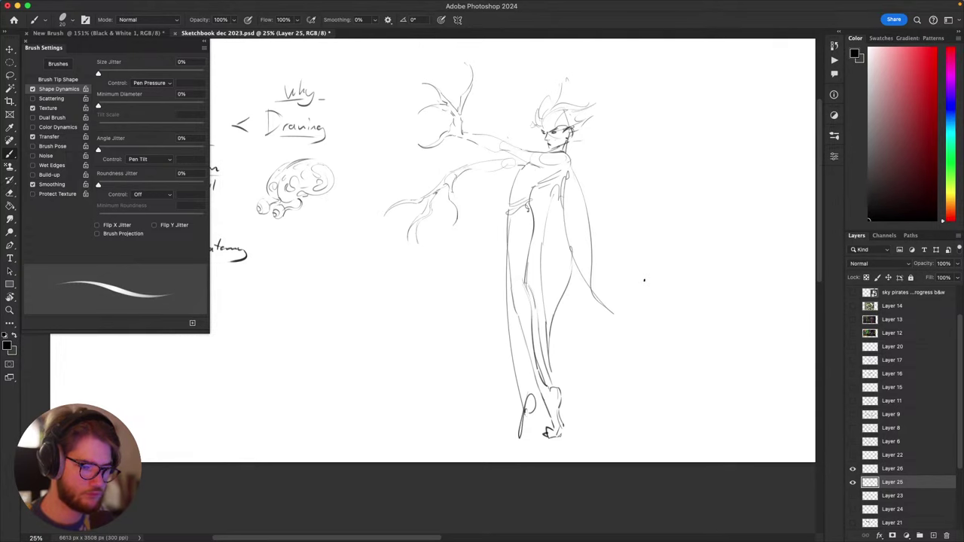
key("super+z")
key("super+z")
Step: Try long lines for a bent second leg below the hip, and undo them together with the looped foot
left_click_drag(543, 291, 569, 347)
mouse_move(544, 257)
left_mouse_down()
mouse_move(553, 295)
mouse_move(581, 371)
left_mouse_up()
left_click_drag(580, 369, 603, 437)
mouse_move(678, 399)
left_mouse_down()
mouse_move(728, 346)
mouse_move(669, 412)
mouse_move(713, 416)
left_mouse_up()
key("super+z")
key("super+z")
key("e")
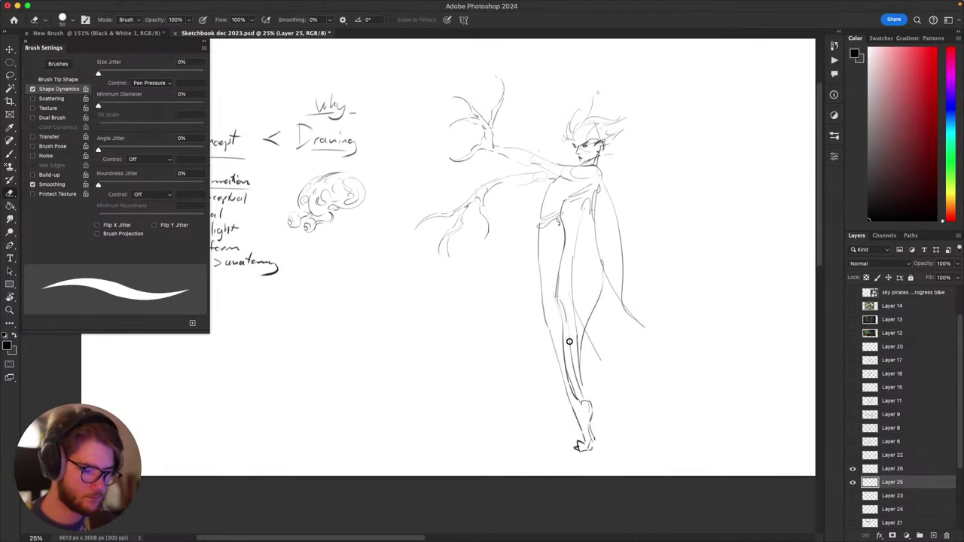
Step: Rework the heel and ankle outline of the pointed foot, alternating brush strokes and erasing
key("b")
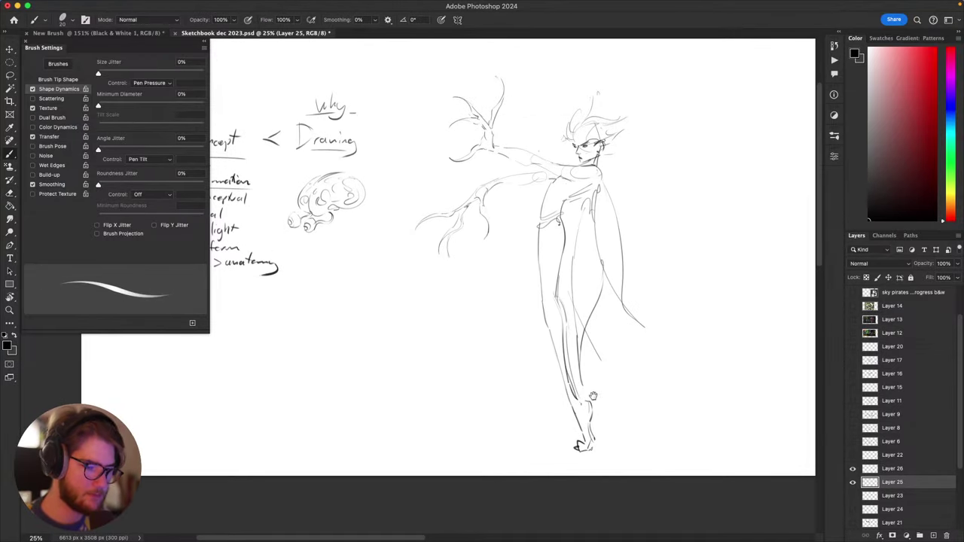
left_click_drag(593, 396, 605, 352)
left_click_drag(620, 318, 616, 353)
key("e")
key("b")
mouse_move(587, 393)
left_mouse_down()
mouse_move(600, 397)
mouse_move(582, 426)
mouse_move(602, 422)
mouse_move(593, 428)
left_mouse_up()
key("e")
key("b")
key("super+z")
key("l")
key("v")
key("e")
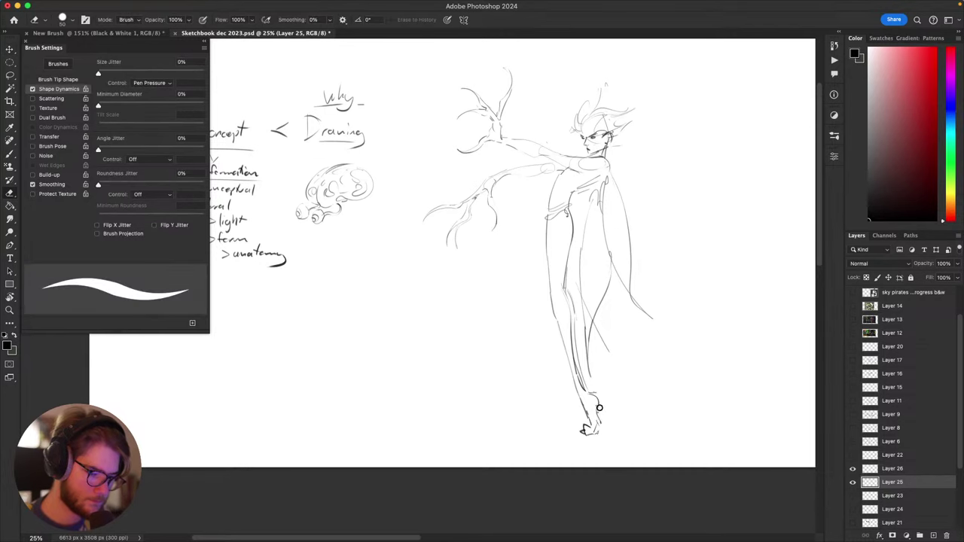
key("b")
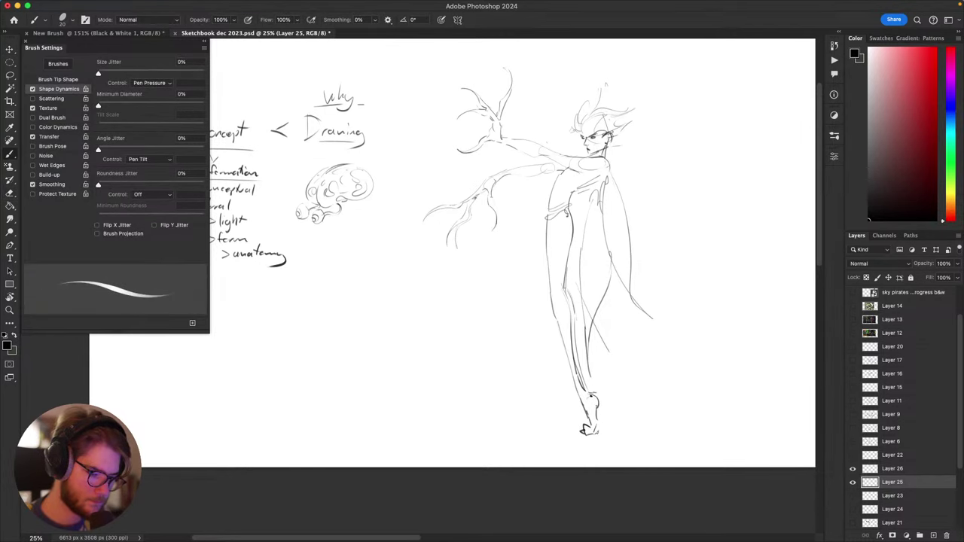
left_click_drag(627, 358, 635, 388)
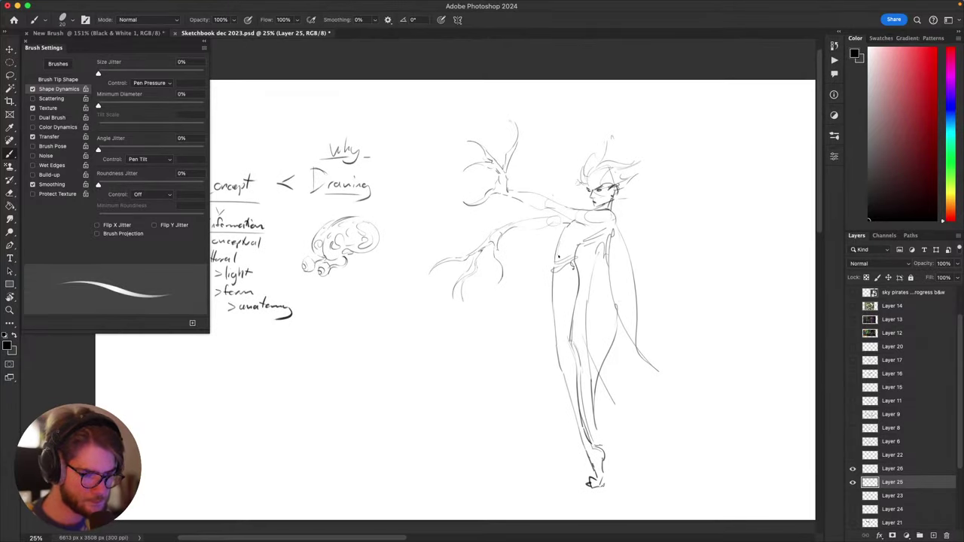
left_click_drag(597, 282, 580, 302)
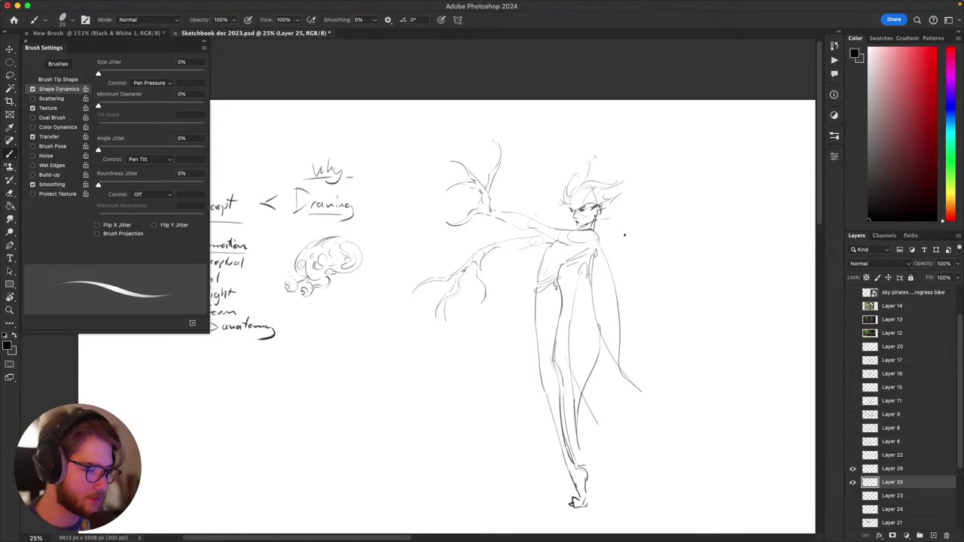
left_click_drag(545, 243, 577, 240)
mouse_move(586, 263)
left_mouse_down()
mouse_move(460, 270)
mouse_move(565, 282)
left_mouse_up()
left_click_drag(531, 331, 585, 313)
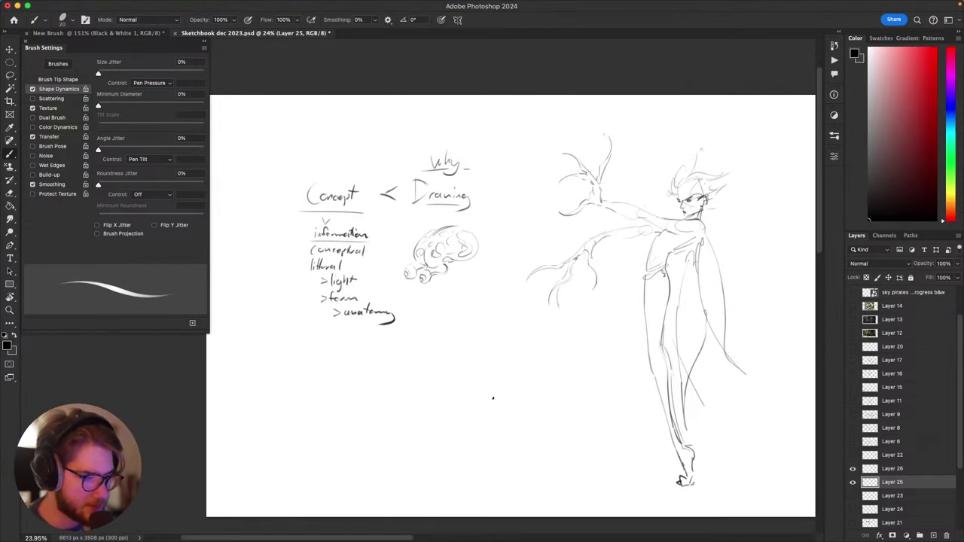
mouse_move(497, 394)
left_mouse_down()
mouse_move(411, 397)
mouse_move(463, 389)
left_mouse_up()
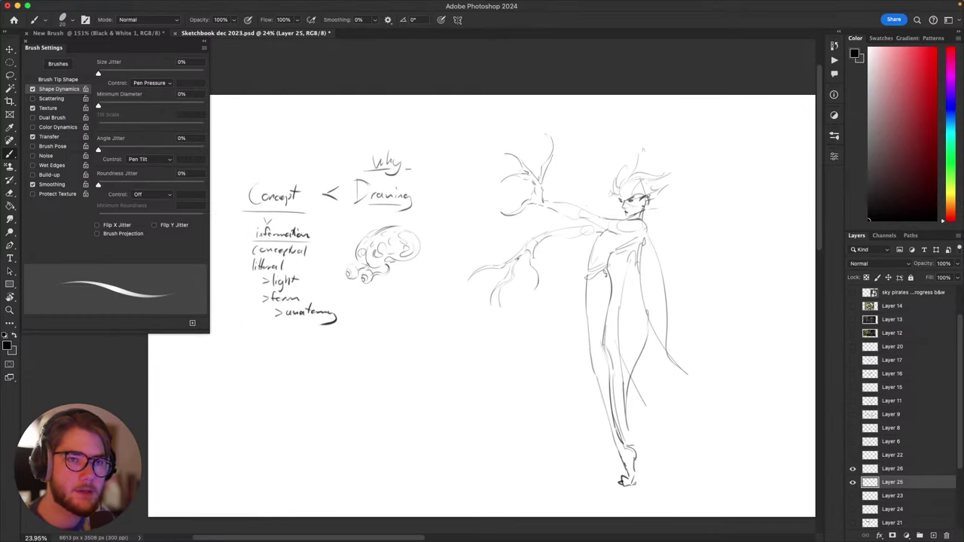
key("F5")
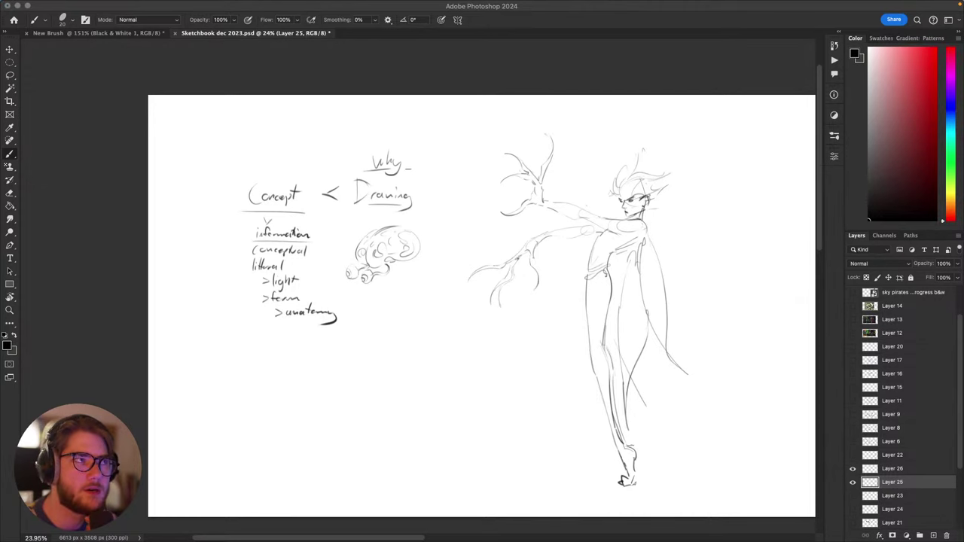
key("F5")
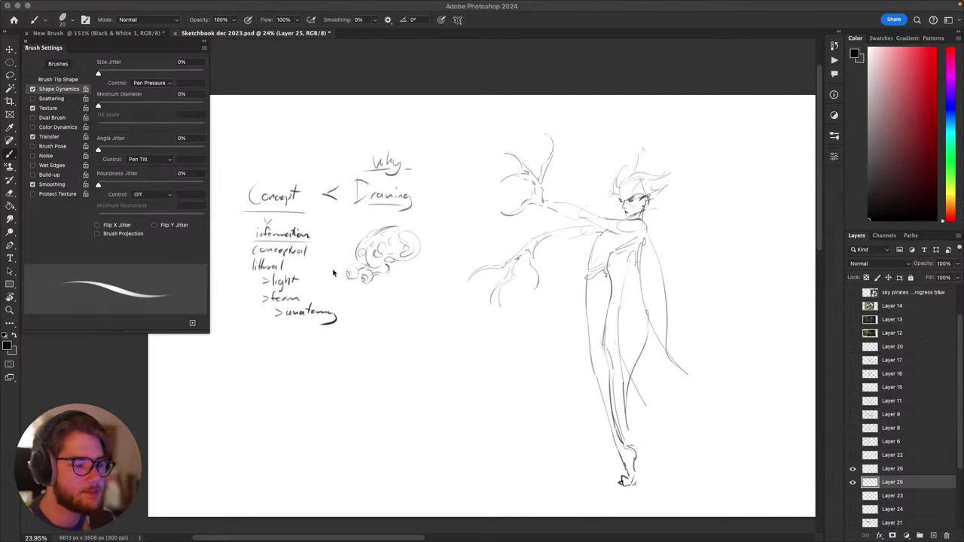
Step: Remove the stray diagonal line that crosses behind the figure's lower leg
left_click_drag(718, 361, 702, 338)
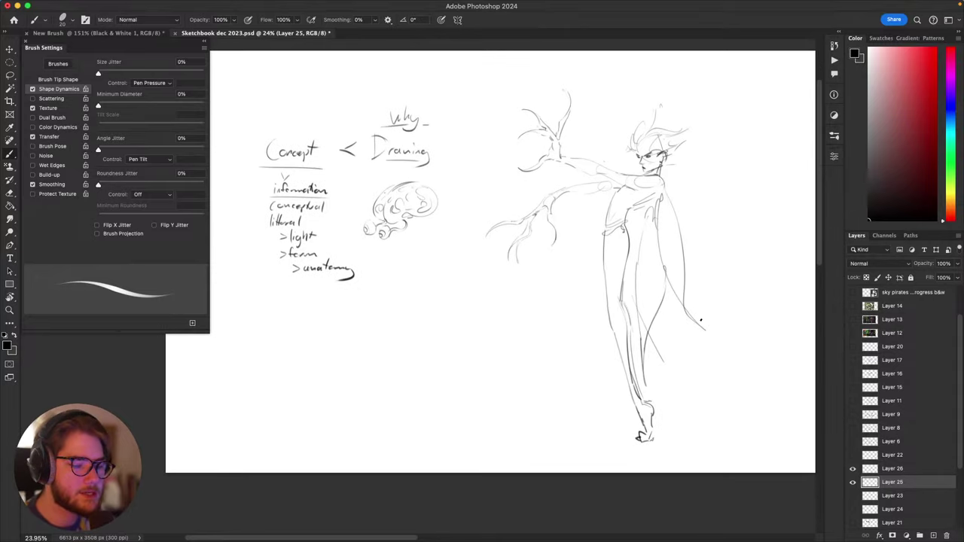
key("l")
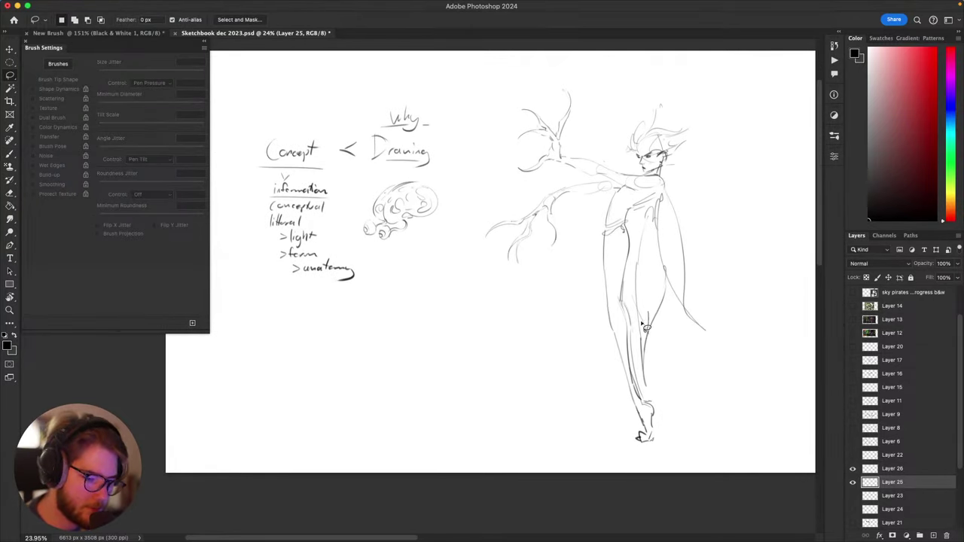
key("b")
Step: Write the heading "Technical" in the empty space right of the figure, undoing misplaced strokes
scroll(647, 272, "right", 5)
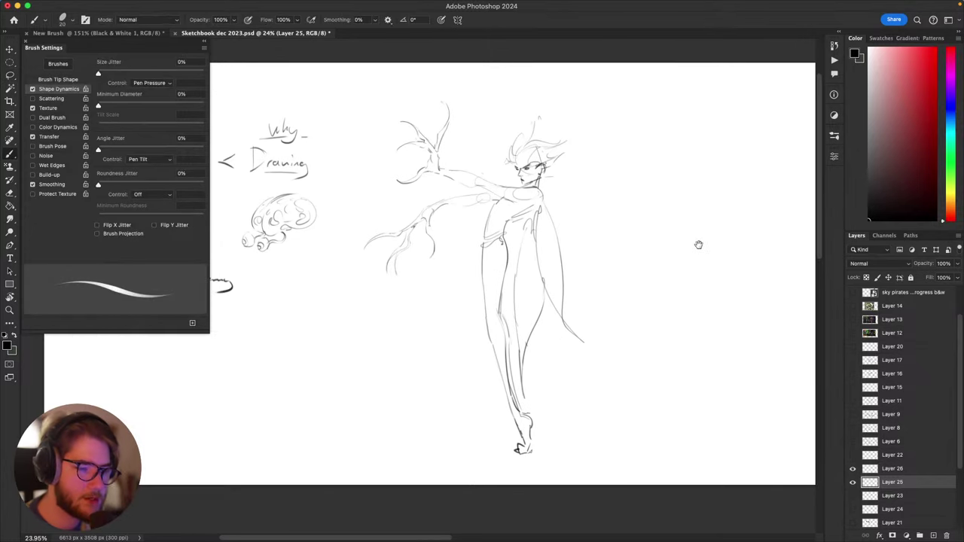
left_click_drag(587, 354, 587, 253)
key("super+z")
mouse_move(571, 339)
left_mouse_down()
mouse_move(571, 359)
mouse_move(572, 337)
left_mouse_up()
left_click_drag(577, 353, 585, 356)
left_click_drag(592, 347, 592, 356)
mouse_move(595, 333)
left_mouse_down()
mouse_move(600, 354)
mouse_move(631, 356)
mouse_move(639, 373)
left_mouse_up()
key("super+z")
mouse_move(649, 328)
left_mouse_down()
mouse_move(649, 354)
mouse_move(659, 330)
left_mouse_up()
mouse_move(657, 332)
left_mouse_down()
mouse_move(664, 351)
mouse_move(671, 345)
mouse_move(657, 330)
left_mouse_up()
key("super+z")
key("super+z")
key("super+z")
Step: Write the heading "Theory" beside "Technical", with both headings underlined and separated by a vertical divider line
left_click_drag(654, 336, 663, 349)
mouse_move(661, 346)
left_mouse_down()
mouse_move(684, 347)
mouse_move(666, 362)
mouse_move(681, 330)
mouse_move(632, 171)
mouse_move(630, 348)
left_mouse_up()
key("super+z")
key("super+z")
key("super+z")
key("super+z")
left_click_drag(541, 338, 717, 338)
key("super+z")
mouse_move(553, 338)
left_mouse_down()
mouse_move(648, 336)
mouse_move(593, 336)
mouse_move(623, 331)
left_mouse_up()
key("super+z")
mouse_move(633, 330)
left_mouse_down()
mouse_move(721, 331)
mouse_move(661, 358)
left_mouse_up()
scroll(738, 413, "up", 2)
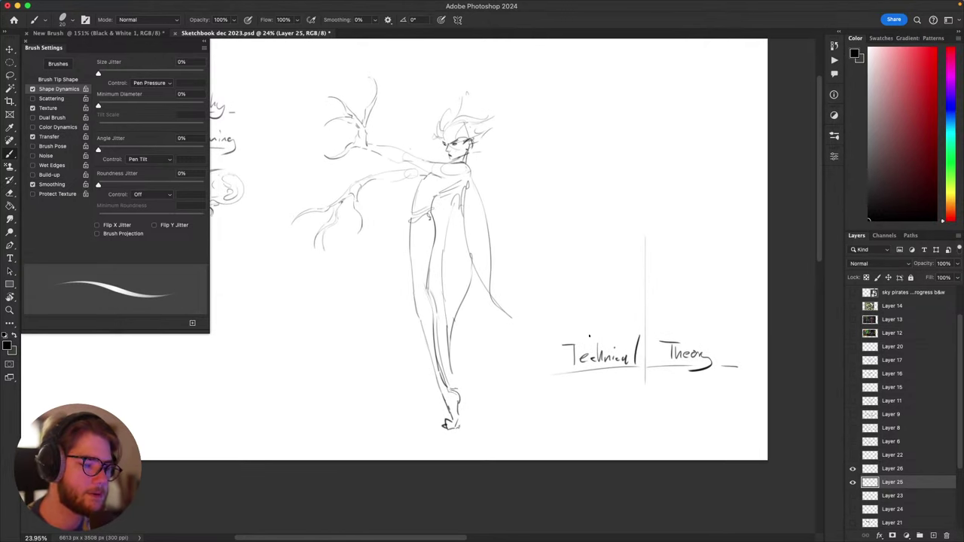
Step: Try a vertical stroke across the Theory heading, and undo it
mouse_move(693, 316)
left_mouse_down()
mouse_move(675, 379)
mouse_move(689, 321)
mouse_move(701, 377)
left_mouse_up()
key("super+z")
key("super+z")
key("super+z")
scroll(692, 356, "up", 1)
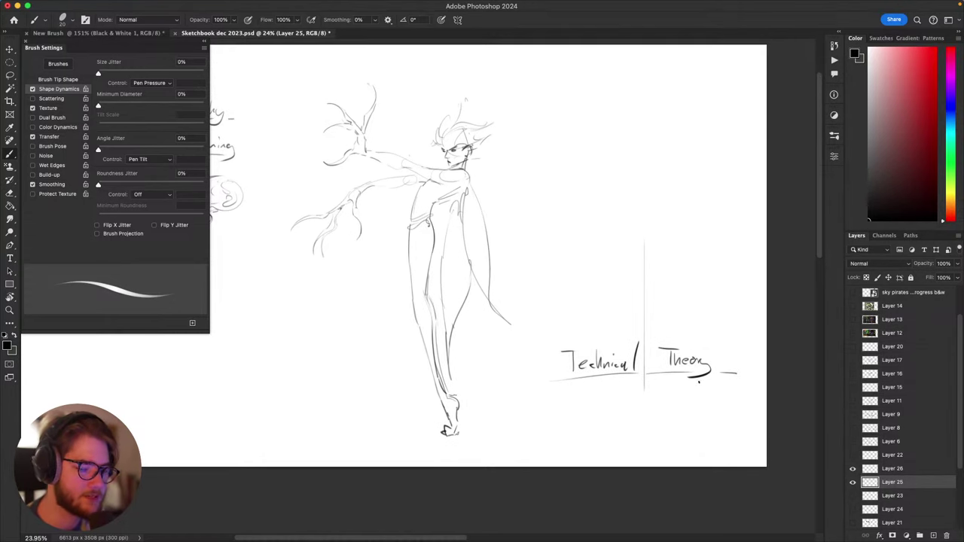
Step: Scribble rough placeholder notes beneath the Technical and Theory headings, and cut them away
mouse_move(702, 399)
left_mouse_down()
mouse_move(679, 419)
mouse_move(694, 420)
left_mouse_up()
left_click_drag(703, 418, 703, 430)
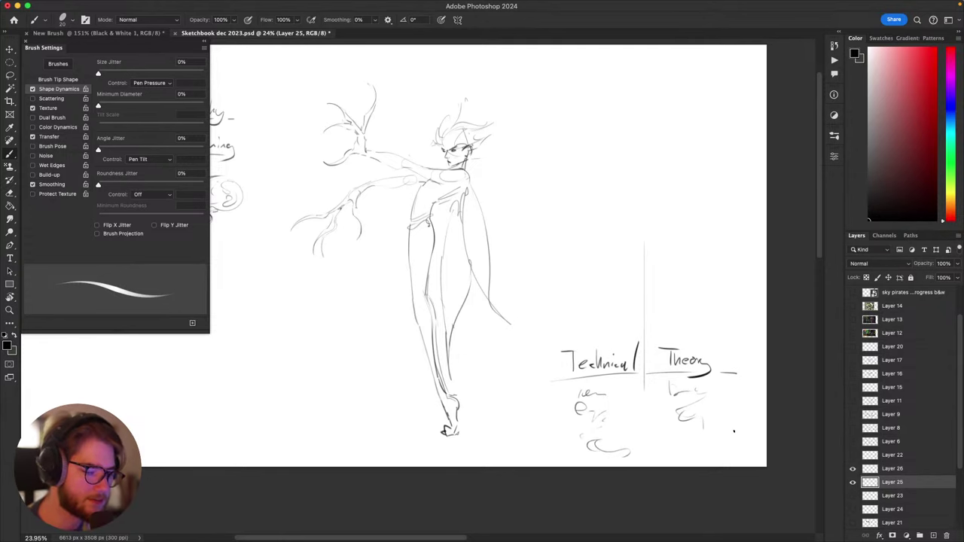
key("l")
mouse_move(662, 461)
left_mouse_down()
mouse_move(562, 412)
mouse_move(657, 409)
mouse_move(736, 424)
left_mouse_up()
key("super+x")
key("b")
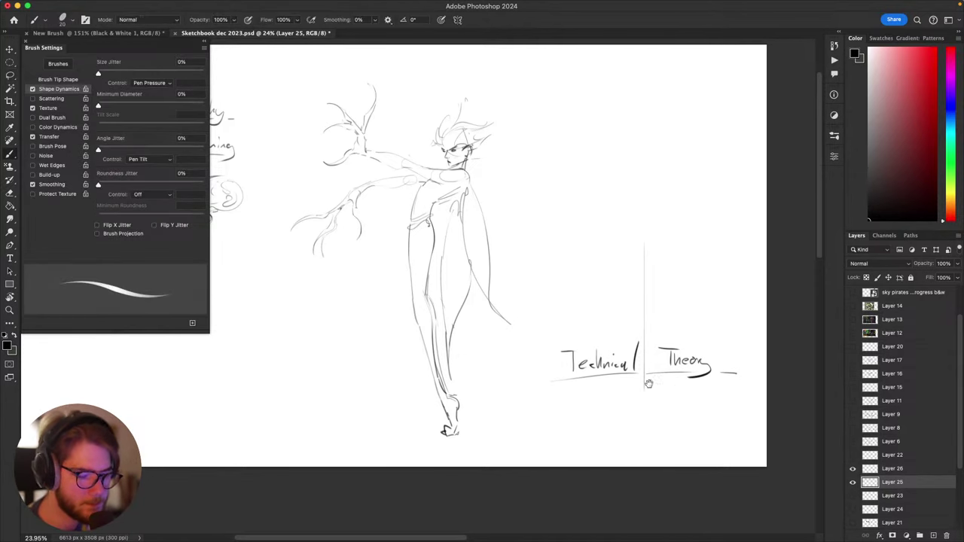
Step: Try writing a word beginning with "will" beneath the Technical heading, and undo it
left_click_drag(648, 384, 662, 381)
left_click_drag(586, 397, 590, 393)
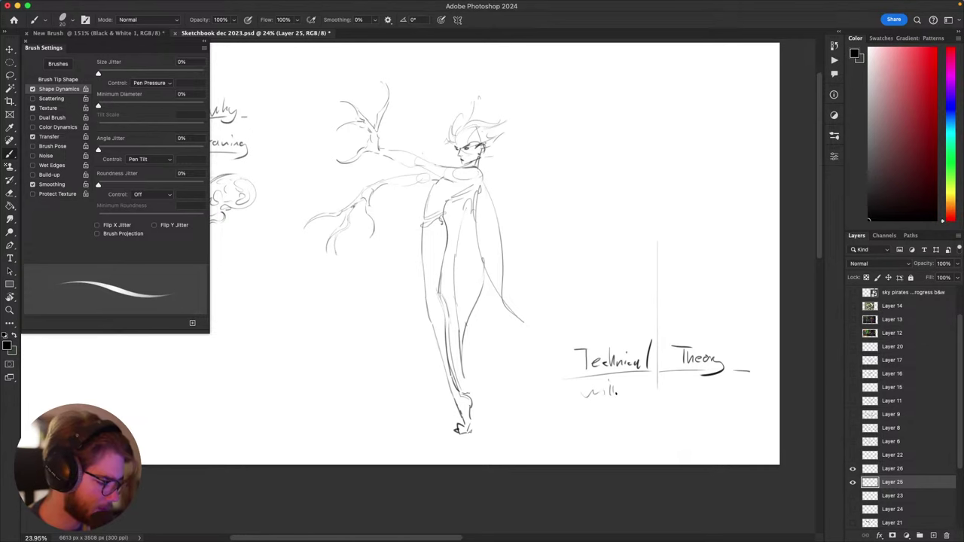
key("ctrl+z")
key("ctrl+z")
key("ctrl+z")
key("ctrl+z")
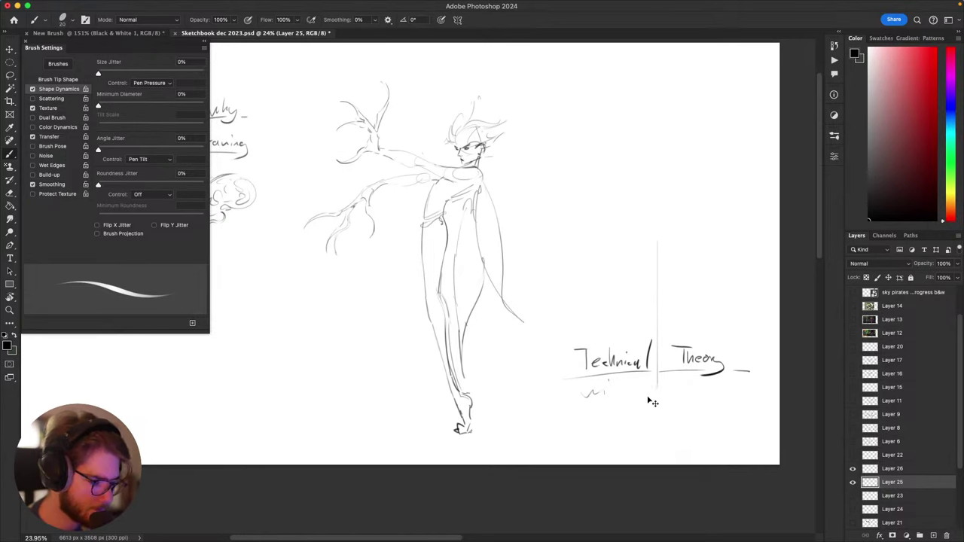
key("ctrl+z")
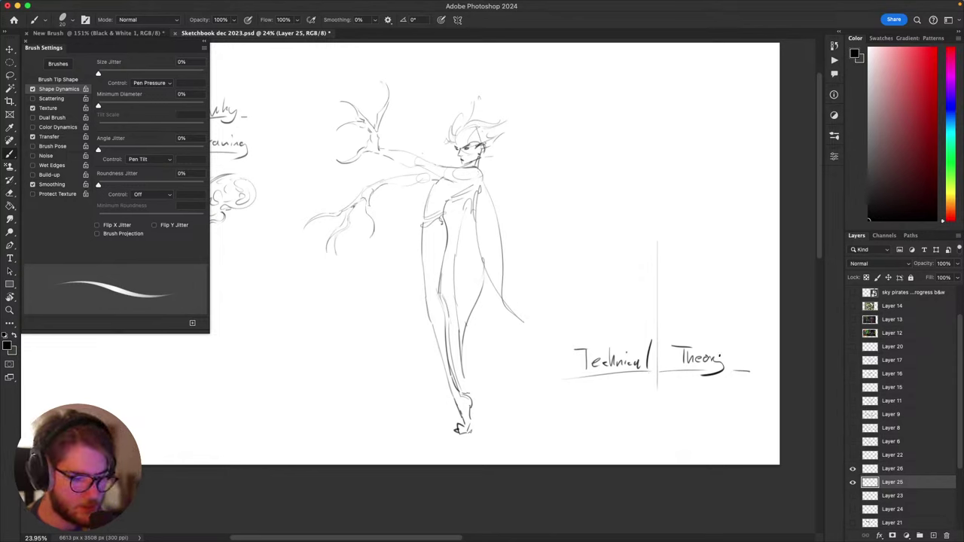
Step: Try short vertical strokes above the Technical heading, and undo them
left_click_drag(705, 388, 716, 402)
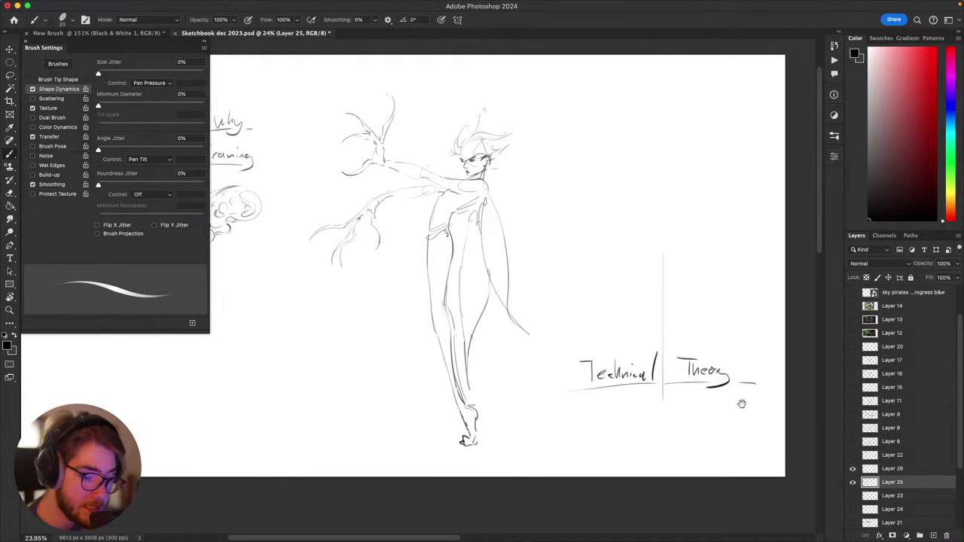
left_click_drag(633, 312, 633, 358)
key("super+z")
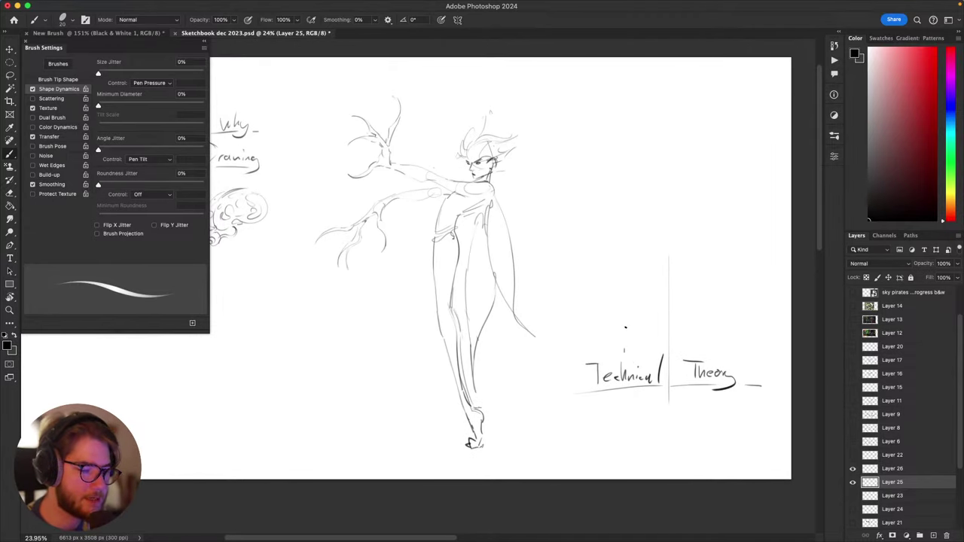
left_click_drag(628, 310, 625, 351)
key("super+z")
Step: Draw a narrow bar rising from the headings' underline along the divider, undoing stray strokes
mouse_move(697, 308)
left_mouse_down()
mouse_move(681, 387)
mouse_move(683, 311)
mouse_move(701, 339)
left_mouse_up()
key("super+z")
key("super+z")
key("super+z")
key("super+z")
key("super+z")
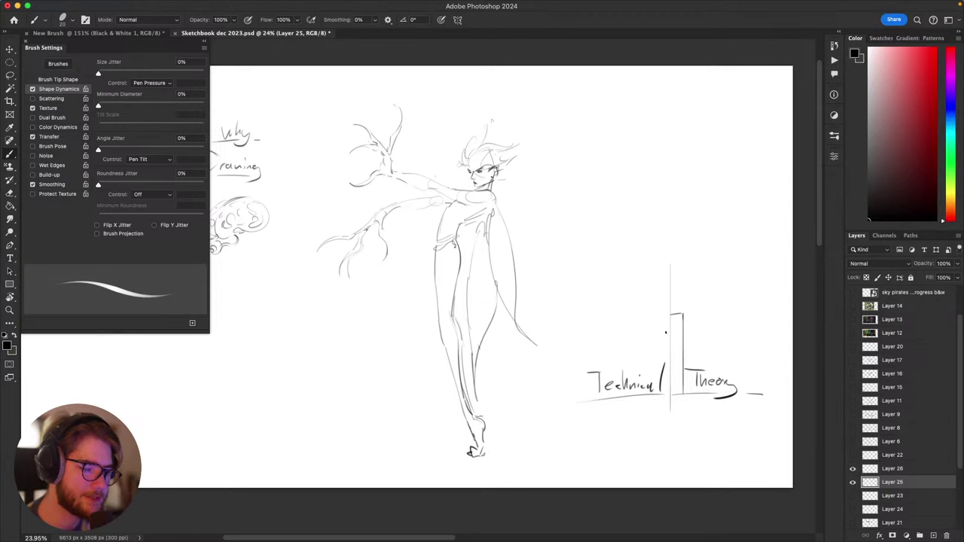
Step: Stack a second block on the bar and draw two upward arrows above the Technical heading
left_click_drag(655, 364, 656, 322)
mouse_move(646, 337)
left_mouse_down()
mouse_move(682, 320)
mouse_move(683, 268)
left_mouse_up()
key("super+z")
left_click_drag(682, 325, 681, 268)
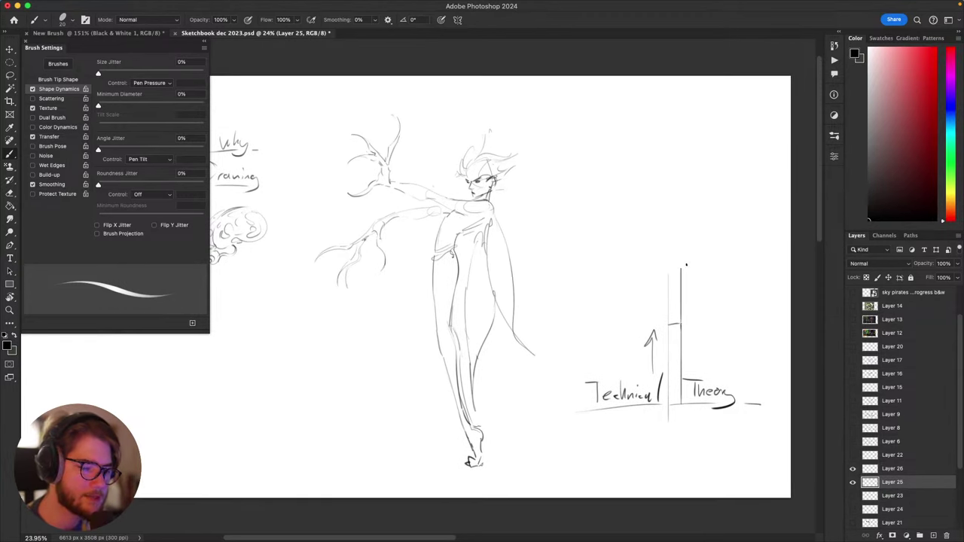
left_click_drag(655, 324, 653, 274)
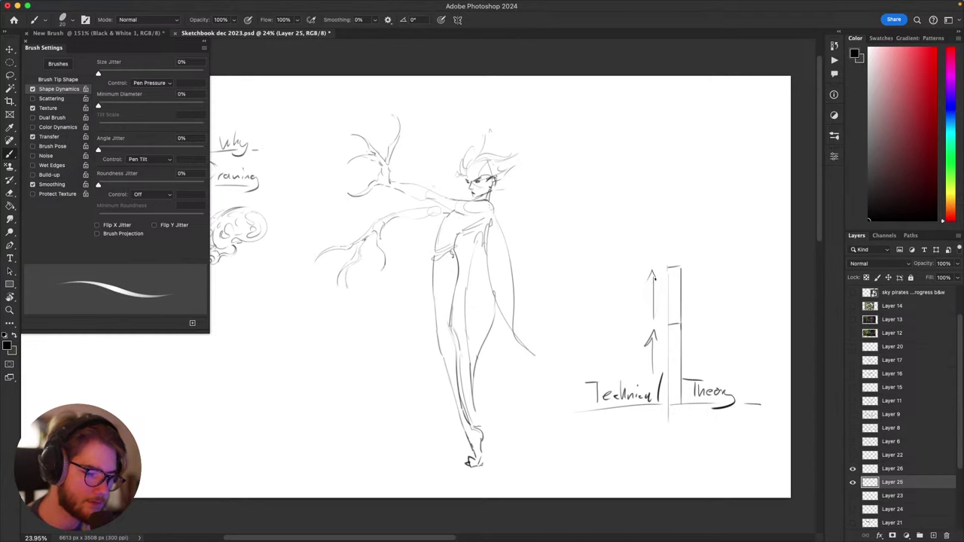
Step: Try wavy lines climbing from the top of the bar, and undo each one
scroll(660, 286, "up", 2)
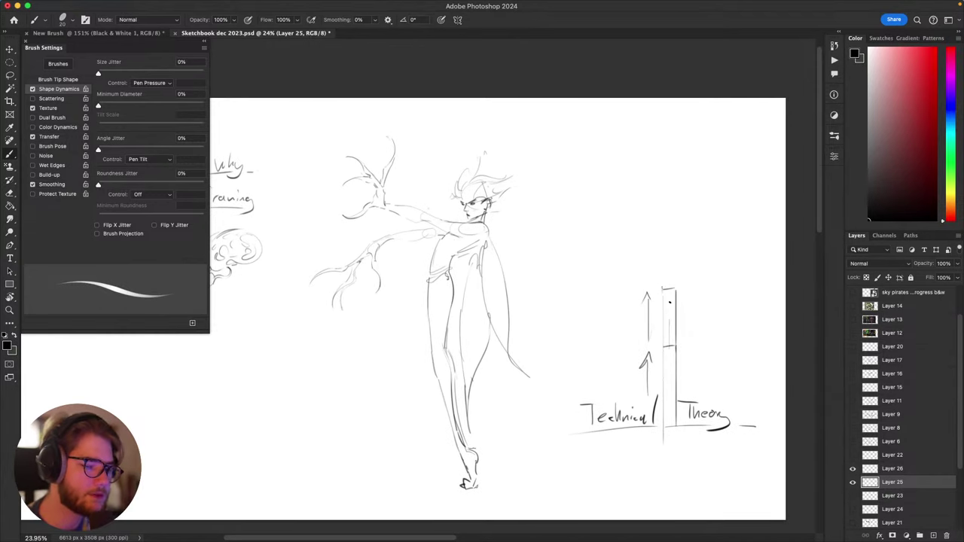
left_click_drag(669, 302, 671, 234)
key("super+z")
mouse_move(667, 311)
left_mouse_down()
mouse_move(669, 269)
mouse_move(688, 228)
left_mouse_up()
key("super+z")
mouse_move(670, 345)
left_mouse_down()
mouse_move(685, 258)
mouse_move(672, 197)
mouse_move(693, 150)
left_mouse_up()
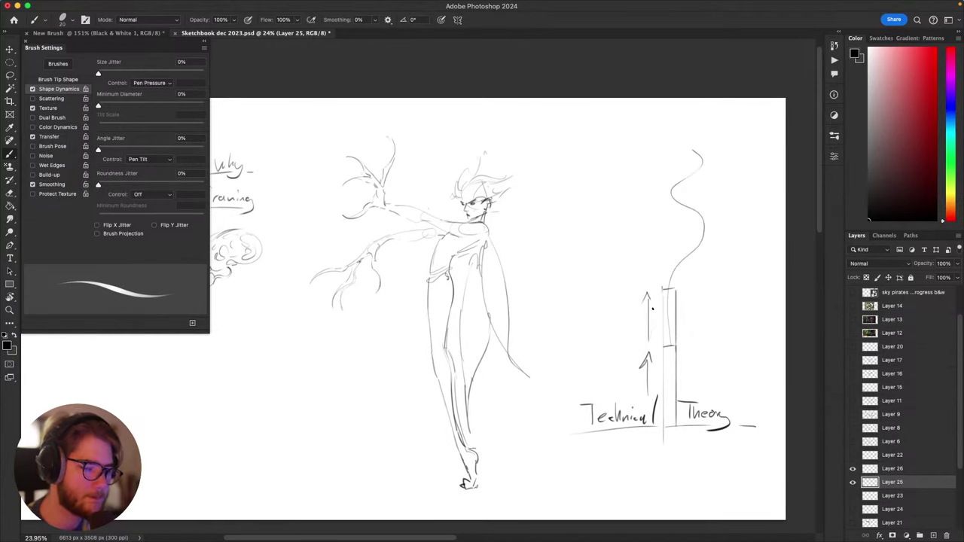
mouse_move(650, 279)
left_mouse_down()
mouse_move(687, 231)
mouse_move(652, 199)
mouse_move(682, 159)
left_mouse_up()
key("ctrl+z")
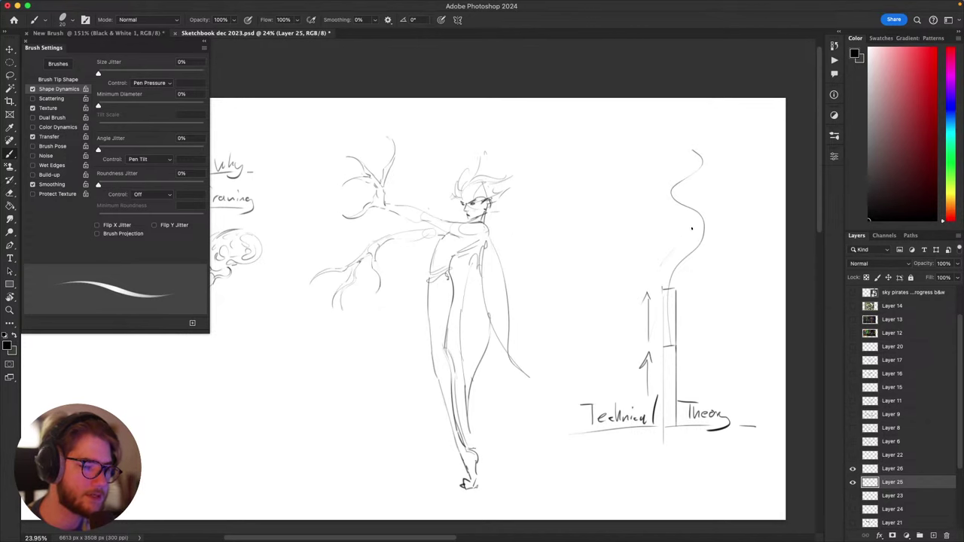
mouse_move(676, 230)
left_mouse_down()
mouse_move(654, 203)
mouse_move(684, 169)
left_mouse_up()
key("ctrl+z")
key("ctrl+z")
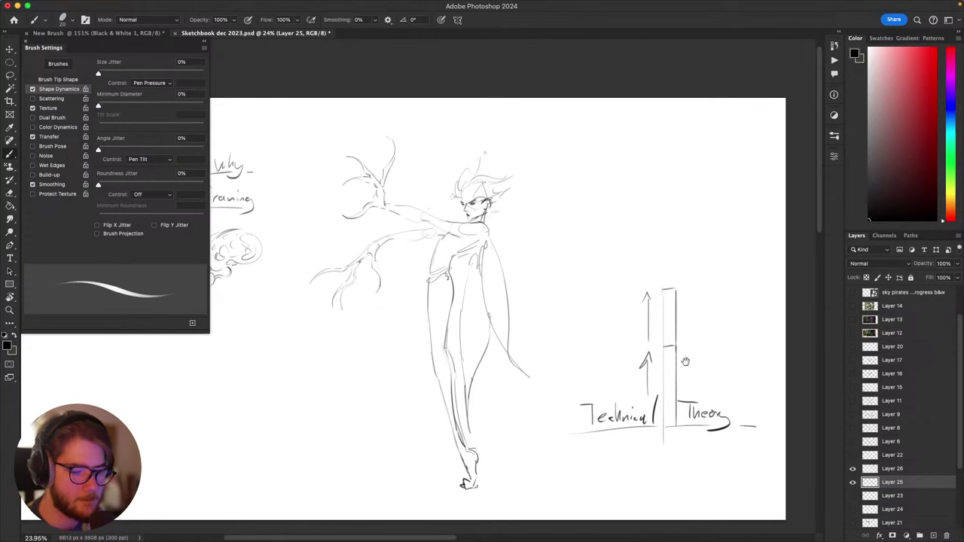
Step: Stack a third block on the bar, with an arrow above it pointing up to a thick horizontal limit line
mouse_move(687, 361)
left_mouse_down()
mouse_move(727, 278)
mouse_move(709, 352)
left_mouse_up()
mouse_move(680, 284)
left_mouse_down()
mouse_move(683, 217)
mouse_move(690, 271)
mouse_move(693, 219)
mouse_move(687, 178)
mouse_move(704, 183)
mouse_move(717, 171)
left_mouse_up()
key("super+z")
scroll(671, 249, "up", 2)
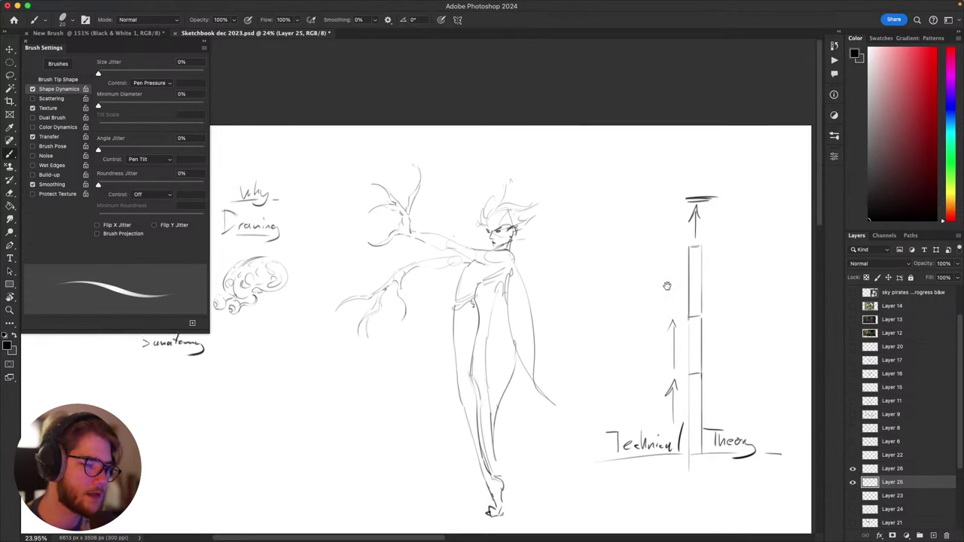
Step: Extend the limit line over the Technical side and draw a key above that side's arrows and a padlock on the line
mouse_move(654, 199)
left_mouse_down()
mouse_move(680, 197)
mouse_move(666, 224)
left_mouse_up()
key("super+z")
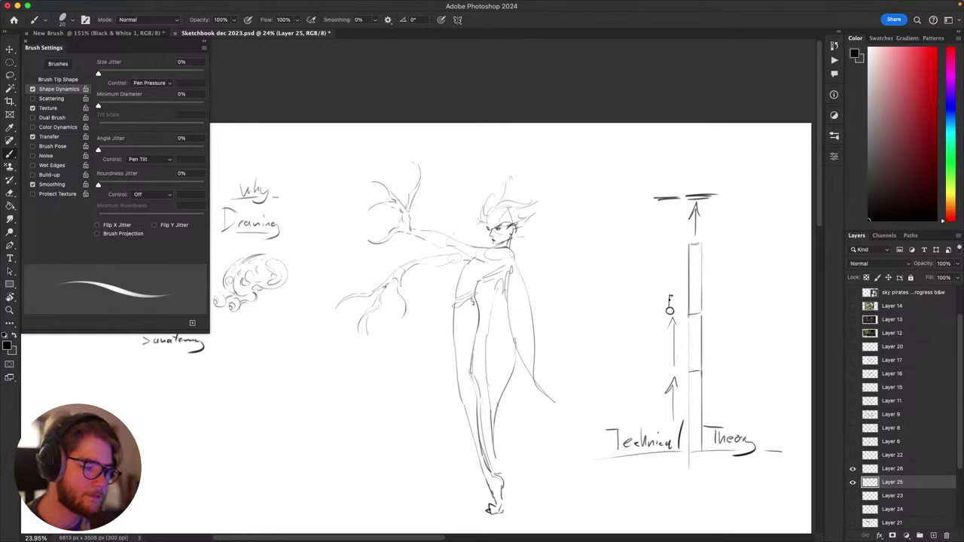
mouse_move(688, 194)
left_mouse_down()
mouse_move(706, 177)
mouse_move(700, 190)
left_mouse_up()
key("super+z")
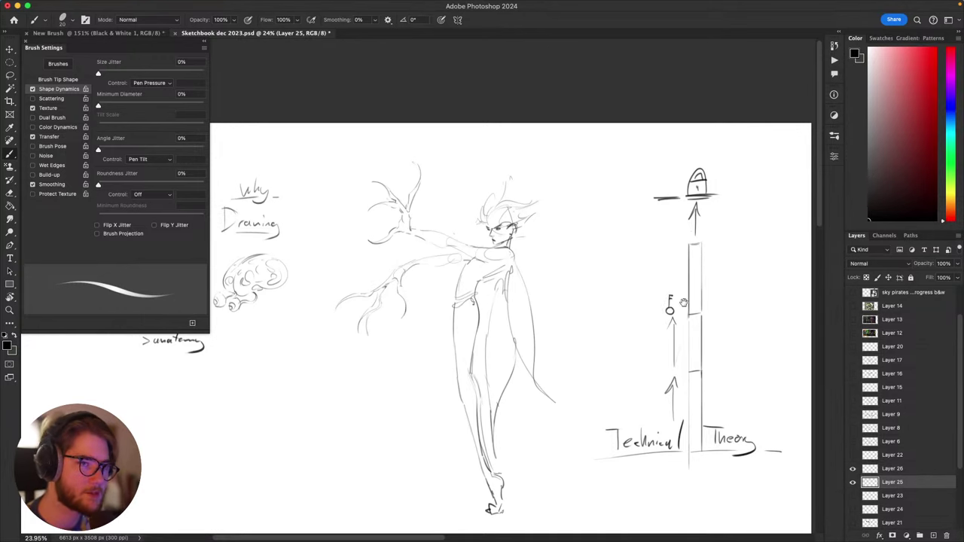
left_click_drag(713, 295, 737, 262)
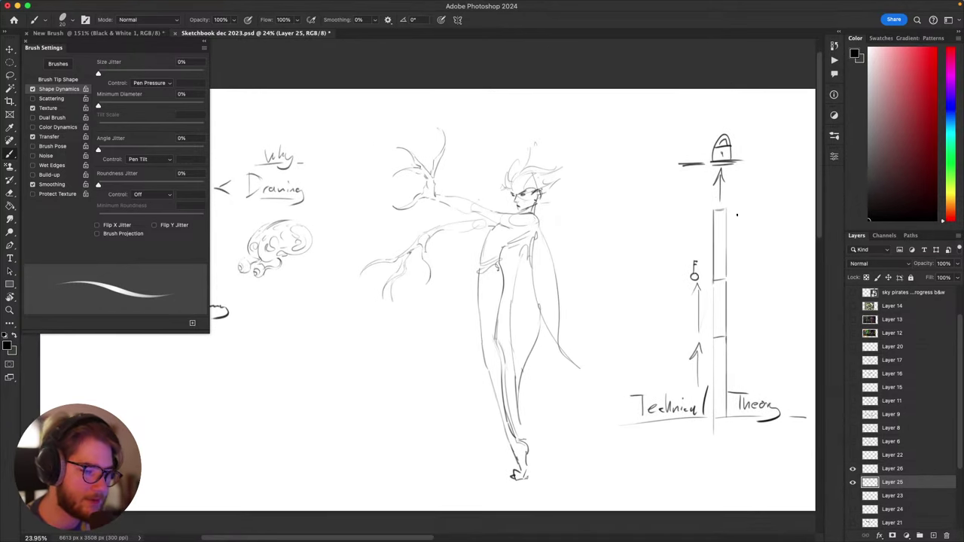
left_click_drag(674, 232, 759, 204)
left_click_drag(761, 248, 665, 194)
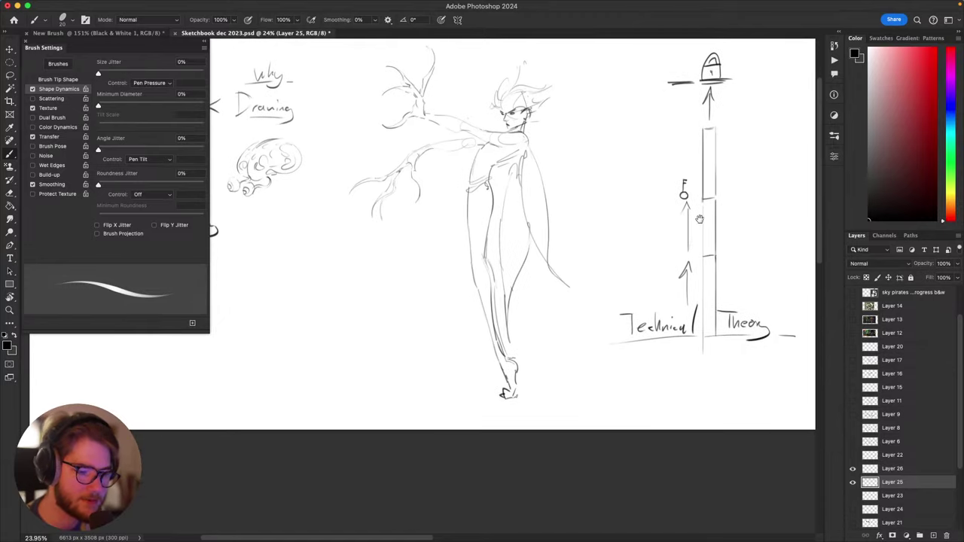
left_click_drag(696, 274, 658, 406)
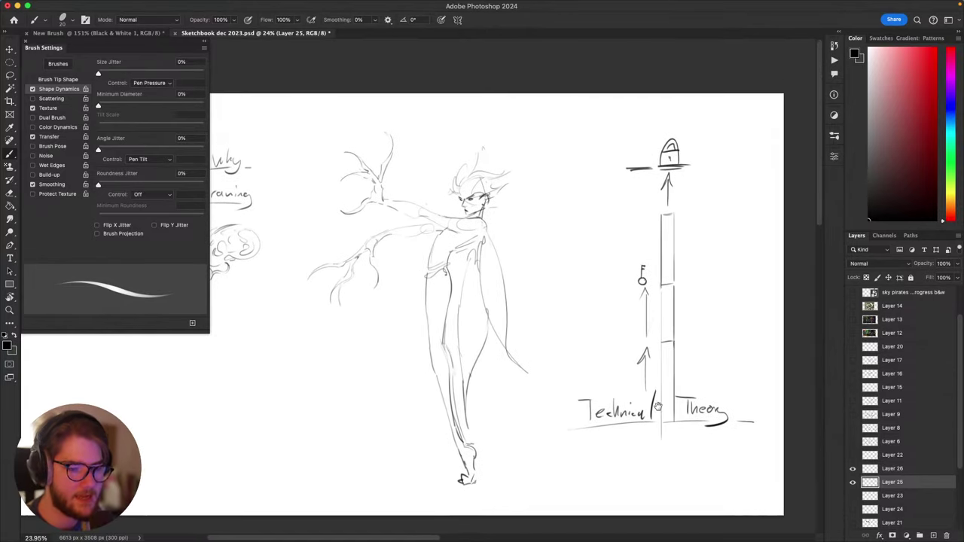
Step: Draw two more upward arrows above the key on the Technical side, reaching the limit line
left_click_drag(645, 260, 645, 217)
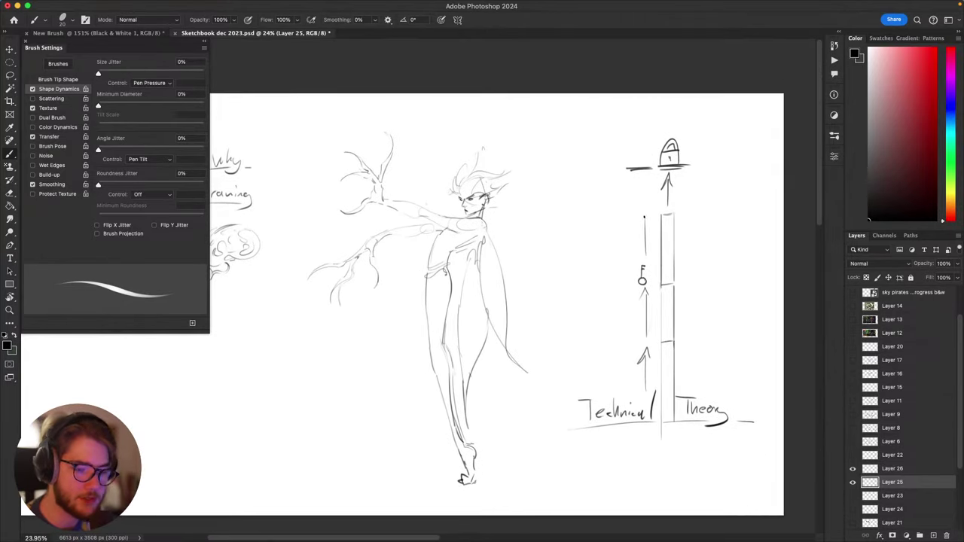
key("super+z")
mouse_move(645, 251)
left_mouse_down()
mouse_move(645, 216)
mouse_move(640, 229)
left_mouse_up()
mouse_move(645, 212)
left_mouse_down()
mouse_move(648, 228)
mouse_move(645, 175)
left_mouse_up()
key("super+z")
mouse_move(645, 175)
left_mouse_down()
mouse_move(640, 187)
mouse_move(646, 181)
left_mouse_up()
Step: Circle the padlock, and undo a trial horizontal line drawn across above it
left_click_drag(670, 142, 668, 108)
key("super+z")
key("super+z")
mouse_move(698, 157)
left_mouse_down()
mouse_move(726, 140)
mouse_move(713, 114)
left_mouse_up()
left_click_drag(628, 115, 742, 115)
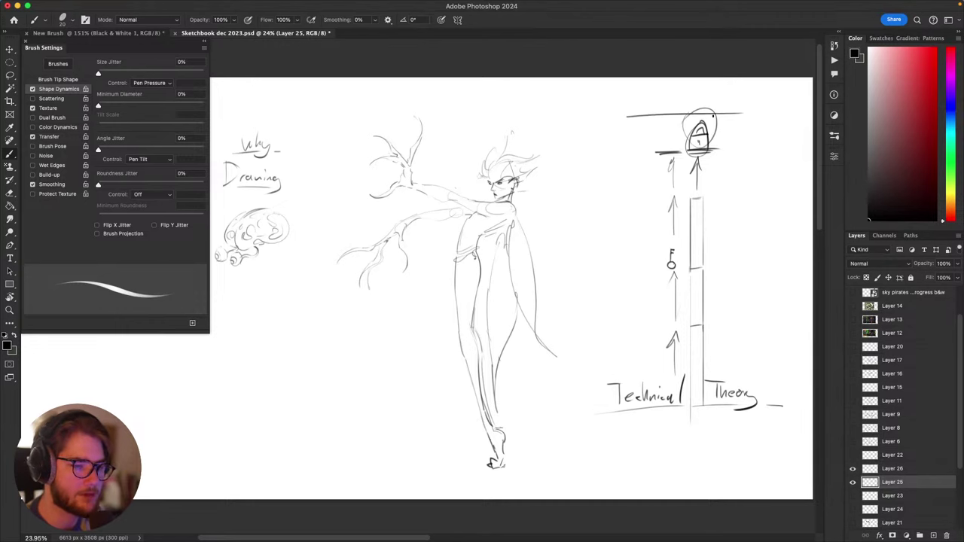
key("super+z")
Step: Draw long vertical lines flanking the diagram, one beside the stacked bar and one outside the Technical arrows
left_click_drag(689, 356, 661, 345)
left_click_drag(688, 149, 681, 369)
key("super+z")
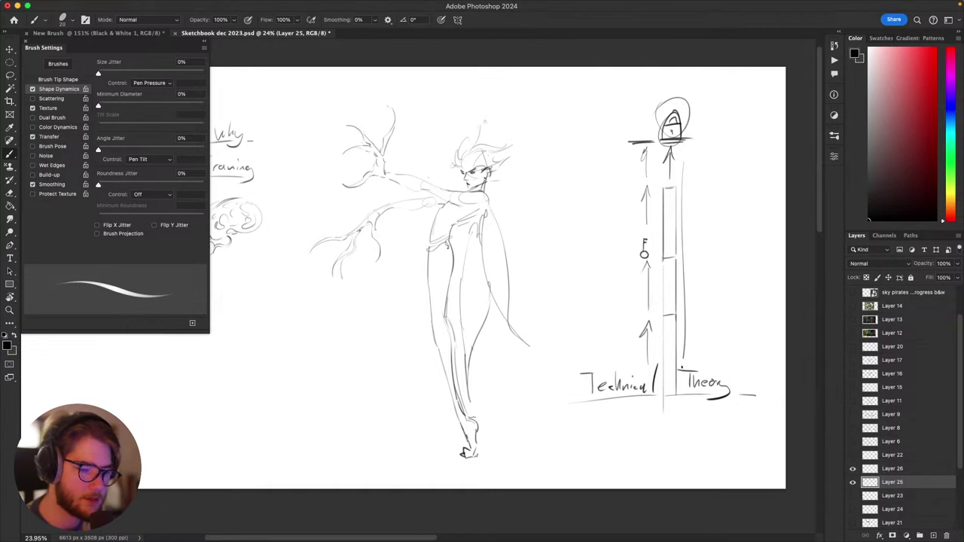
left_click_drag(638, 151, 643, 368)
key("super+z")
left_click_drag(633, 209, 639, 351)
Step: Try a loop between the Technical and Theory headings with a wavy line climbing the bar to the padlock
mouse_move(677, 369)
left_mouse_down()
mouse_move(656, 422)
mouse_move(689, 359)
left_mouse_up()
key("super+z")
mouse_move(657, 370)
left_mouse_down()
mouse_move(641, 411)
mouse_move(662, 247)
mouse_move(655, 138)
mouse_move(691, 141)
left_mouse_up()
key("super+z")
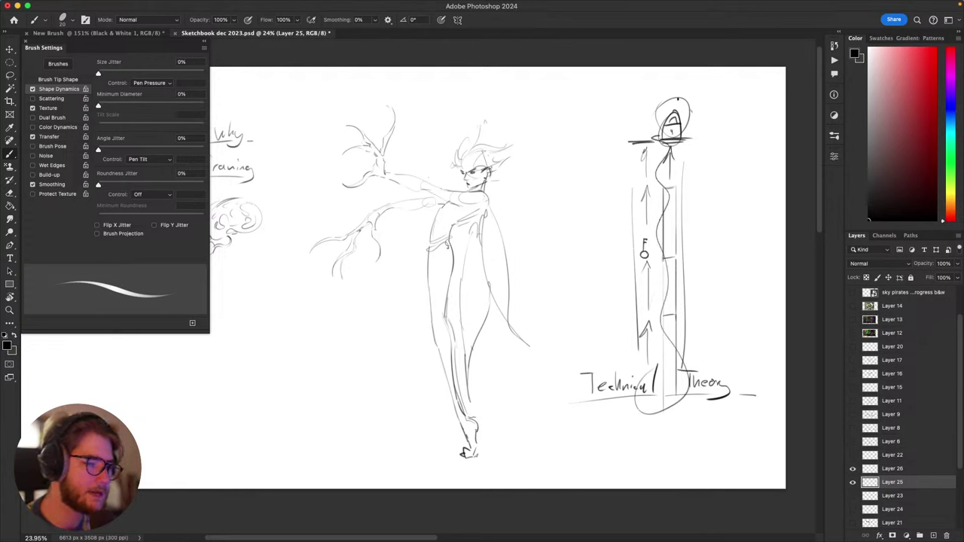
key("super+z")
Step: Try extending the limit line both ways, with wavy and zigzag strokes above it and a second circle around the padlock
left_click_drag(589, 144, 778, 132)
mouse_move(533, 143)
left_mouse_down()
mouse_move(679, 137)
mouse_move(721, 117)
mouse_move(529, 107)
left_mouse_up()
left_click_drag(724, 104, 759, 104)
left_click_drag(687, 241, 685, 276)
mouse_move(705, 130)
left_mouse_down()
mouse_move(618, 145)
mouse_move(708, 140)
mouse_move(653, 126)
mouse_move(693, 147)
mouse_move(691, 128)
left_mouse_up()
key("super+z")
key("super+z")
key("super+z")
key("super+z")
mouse_move(659, 124)
left_mouse_down()
mouse_move(650, 157)
mouse_move(694, 150)
mouse_move(676, 126)
left_mouse_up()
key("super+z")
key("super+z")
key("super+z")
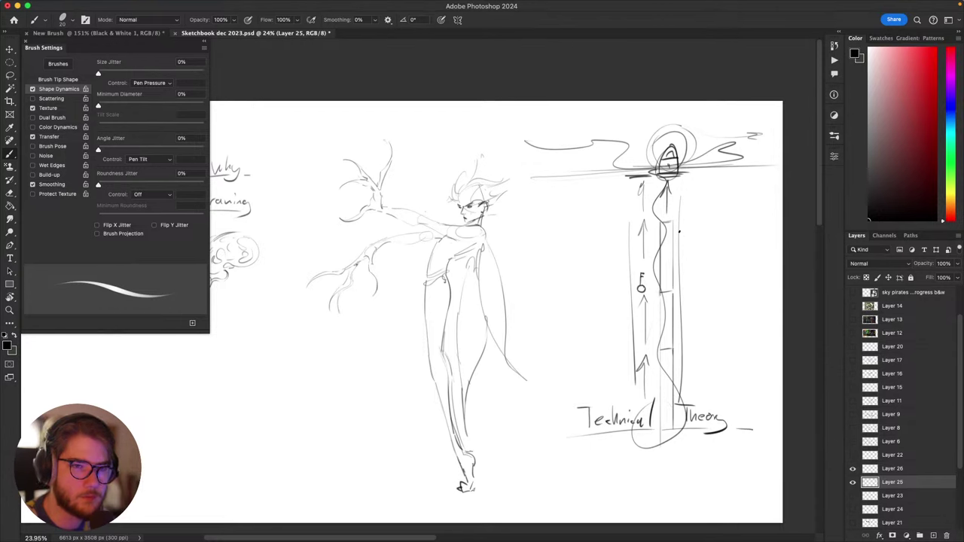
Step: Undo the wavy path, the extended limit lines and the zigzag strokes around the padlock
left_click_drag(738, 398, 761, 348)
key("super+z")
left_click_drag(731, 377, 761, 387)
key("super+z")
left_click_drag(745, 429, 761, 398)
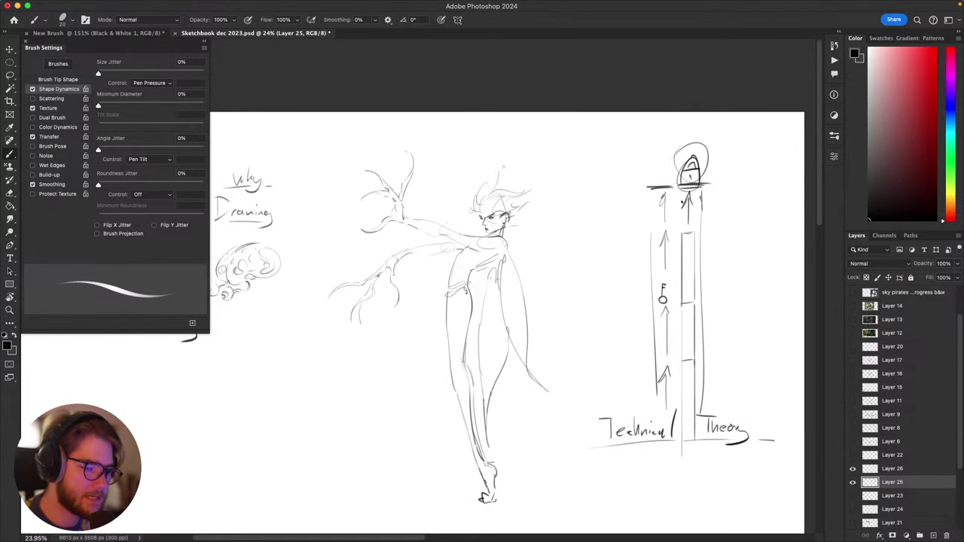
mouse_move(656, 390)
left_mouse_down()
mouse_move(660, 207)
mouse_move(665, 241)
mouse_move(664, 215)
mouse_move(676, 231)
mouse_move(701, 196)
mouse_move(704, 207)
mouse_move(744, 198)
mouse_move(768, 171)
left_mouse_up()
key("super+z")
key("super+z")
key("super+z")
key("super+z")
key("super+z")
key("super+z")
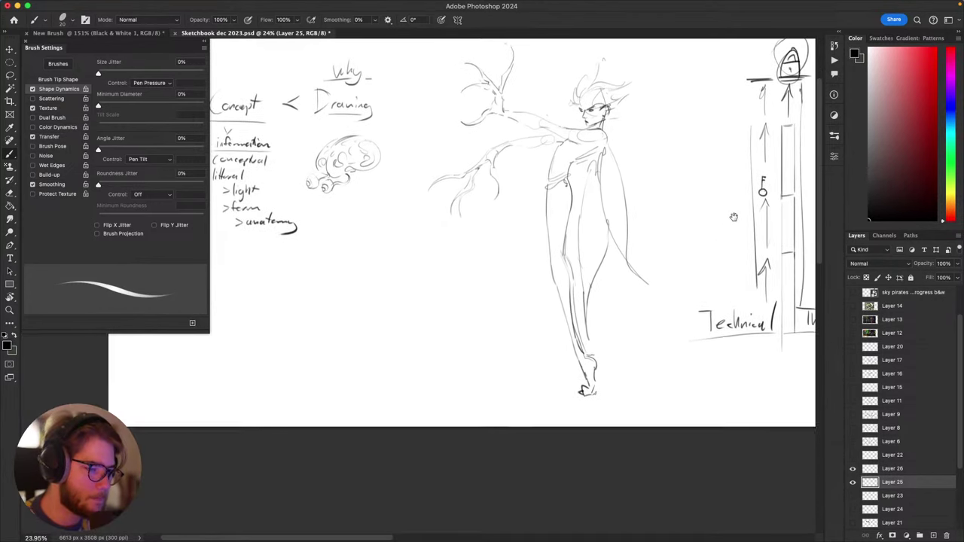
Step: Sketch contour lines on the figure's front thigh and knee, undoing the stray strokes
mouse_move(734, 217)
left_mouse_down()
mouse_move(717, 237)
mouse_move(668, 224)
mouse_move(652, 258)
mouse_move(625, 281)
mouse_move(665, 213)
left_mouse_up()
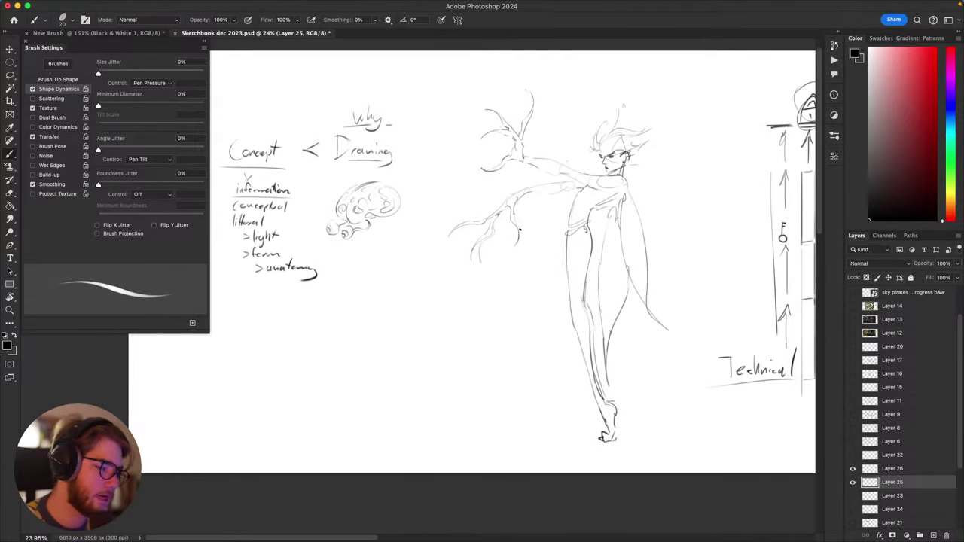
mouse_move(570, 211)
left_mouse_down()
mouse_move(598, 197)
mouse_move(553, 227)
left_mouse_up()
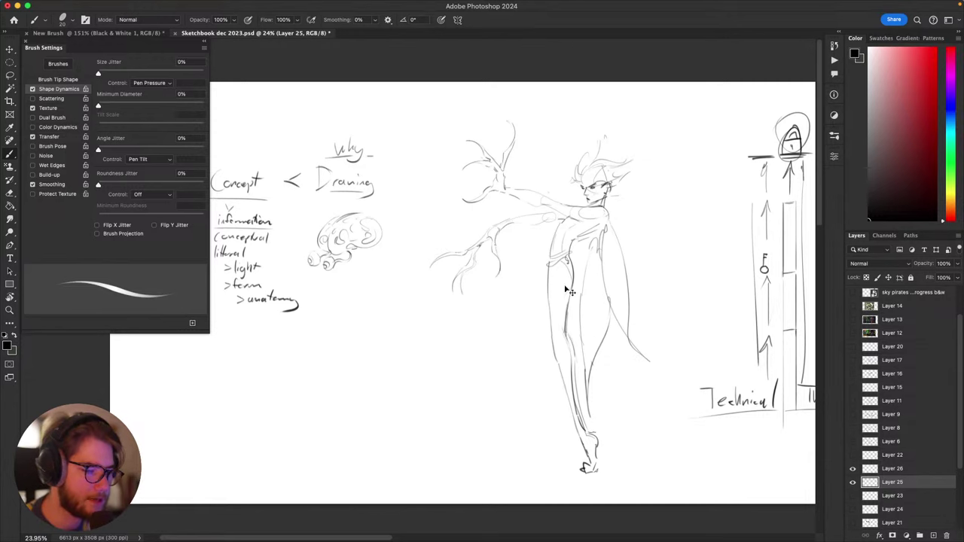
left_click_drag(563, 327, 564, 355)
key("super+z")
key("super+z")
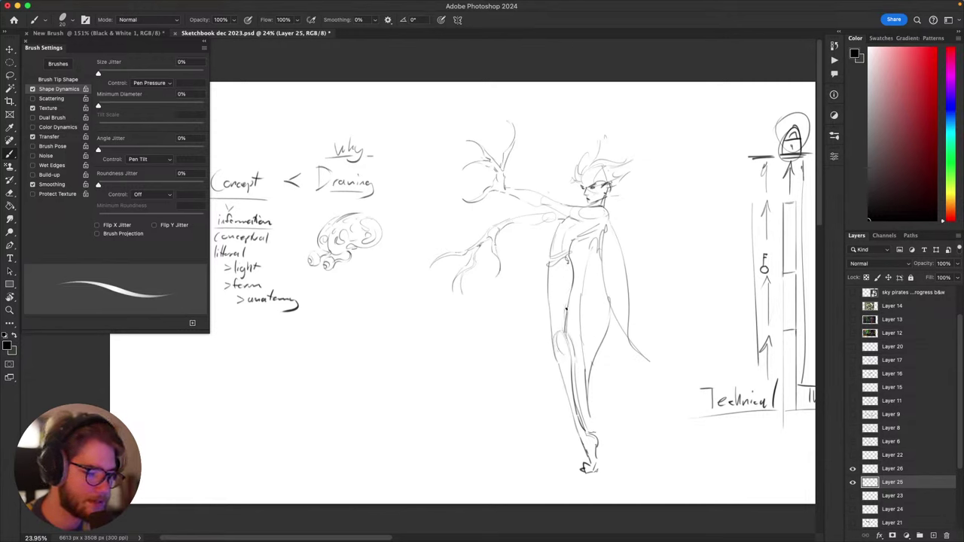
key("super+z")
key("super+z")
key("super+z")
scroll(584, 293, "up", 2)
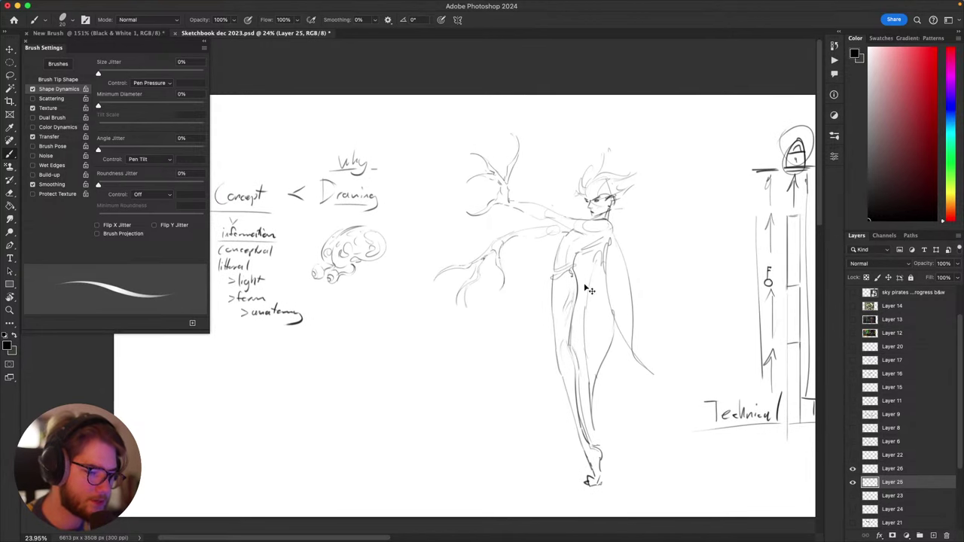
mouse_move(702, 192)
left_mouse_down()
mouse_move(635, 161)
mouse_move(605, 285)
mouse_move(617, 317)
mouse_move(630, 238)
mouse_move(607, 212)
mouse_move(558, 393)
mouse_move(584, 318)
mouse_move(583, 248)
mouse_move(632, 239)
mouse_move(577, 246)
mouse_move(652, 248)
mouse_move(686, 204)
mouse_move(595, 265)
mouse_move(571, 316)
mouse_move(581, 329)
left_mouse_up()
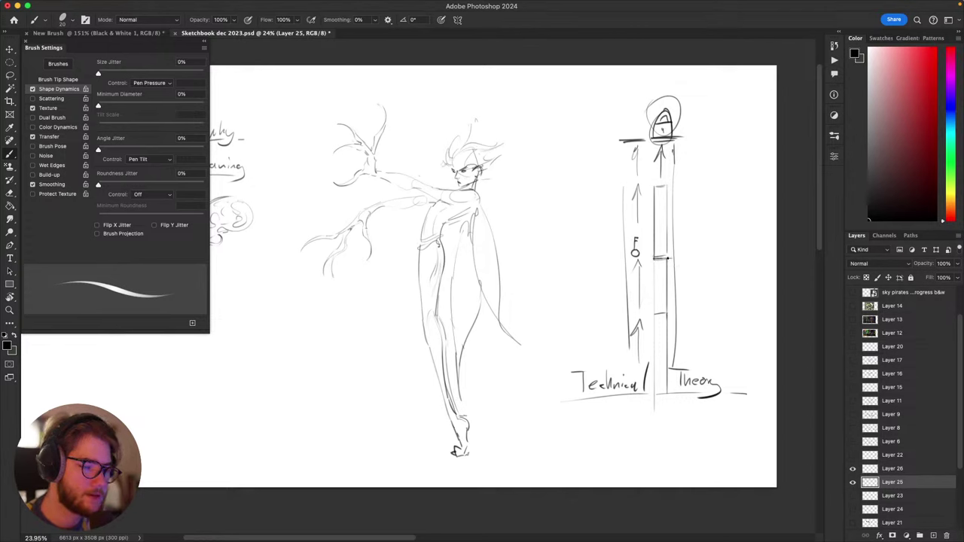
Step: Try an oval in the bar's middle block and a box closing in the Technical arrows, and undo them
mouse_move(664, 263)
left_mouse_down()
mouse_move(654, 275)
mouse_move(666, 287)
mouse_move(671, 262)
left_mouse_up()
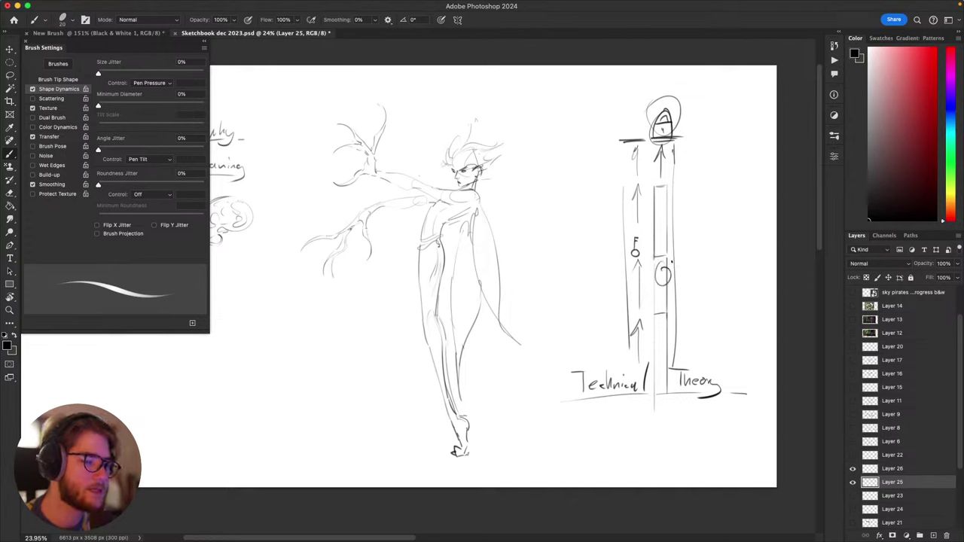
key("super+z")
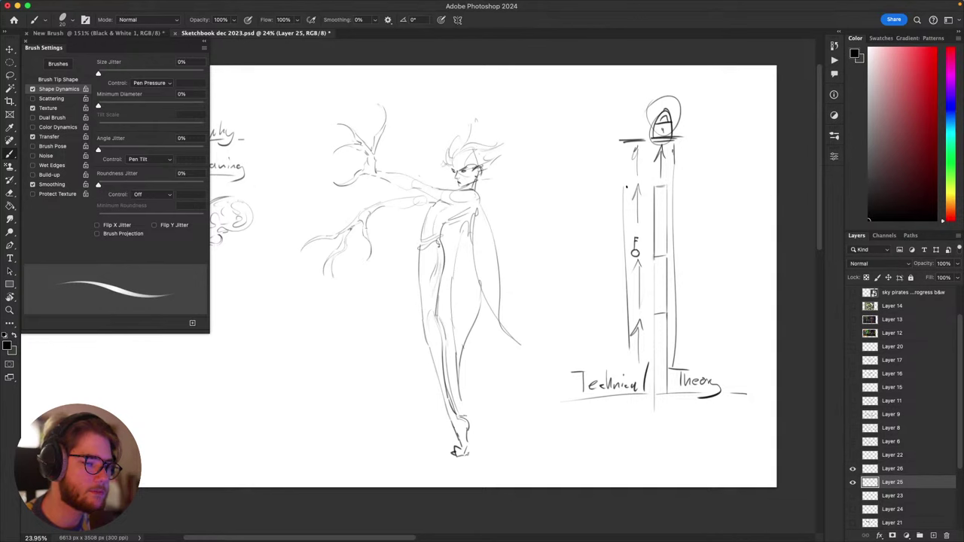
left_click_drag(626, 187, 646, 222)
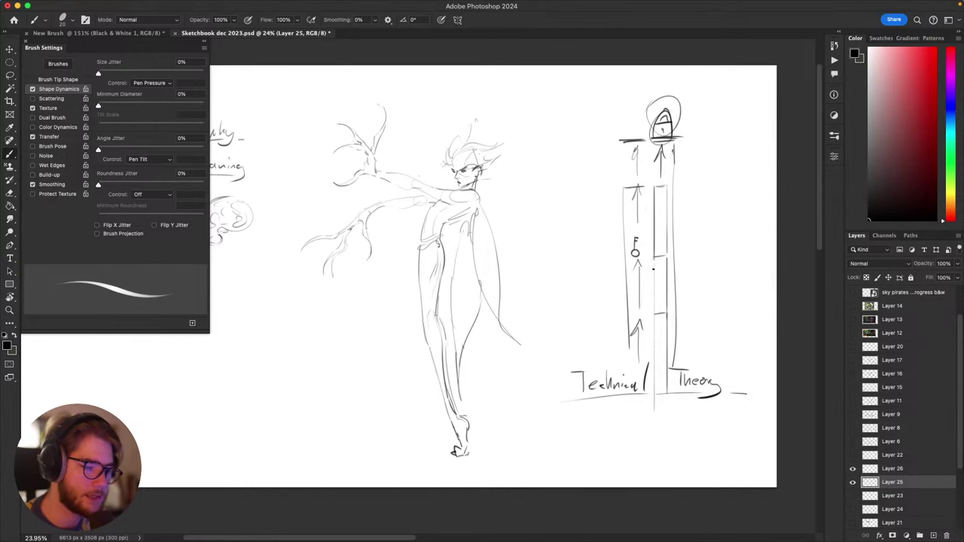
left_click_drag(655, 265, 653, 186)
key("super+z")
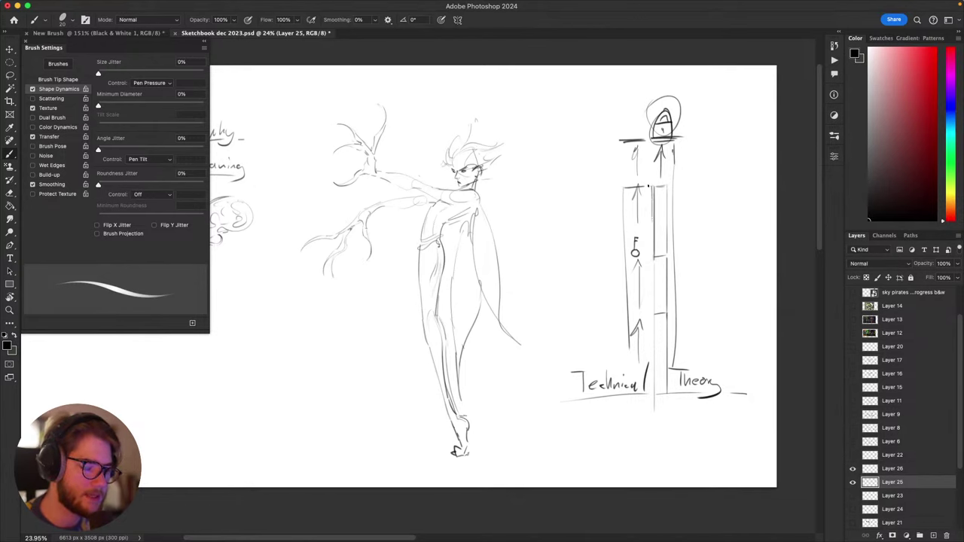
key("super+z")
key("super+z")
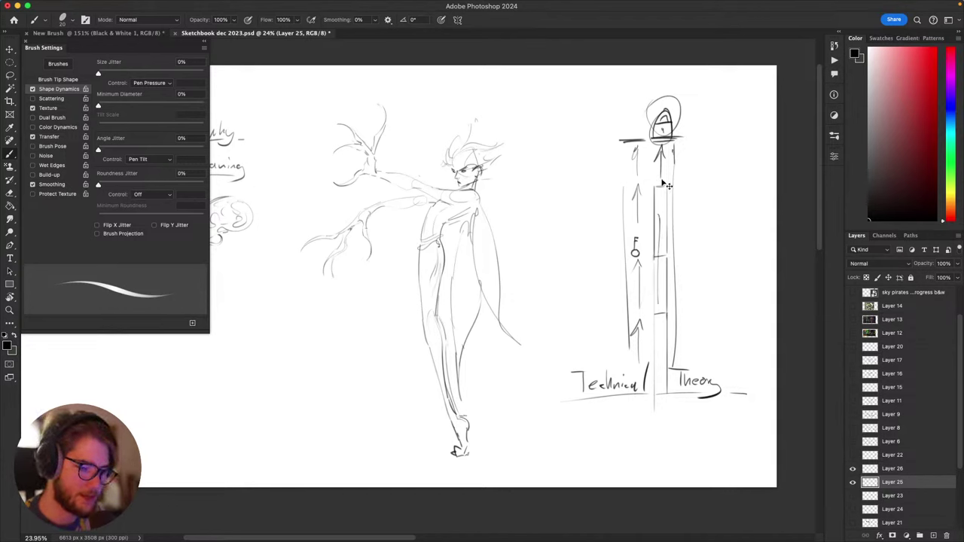
Step: Draw a thick vertical stroke with a hooked top inside the bar's upper blocks, undoing trial strokes along the limit line
left_click_drag(660, 293, 671, 213)
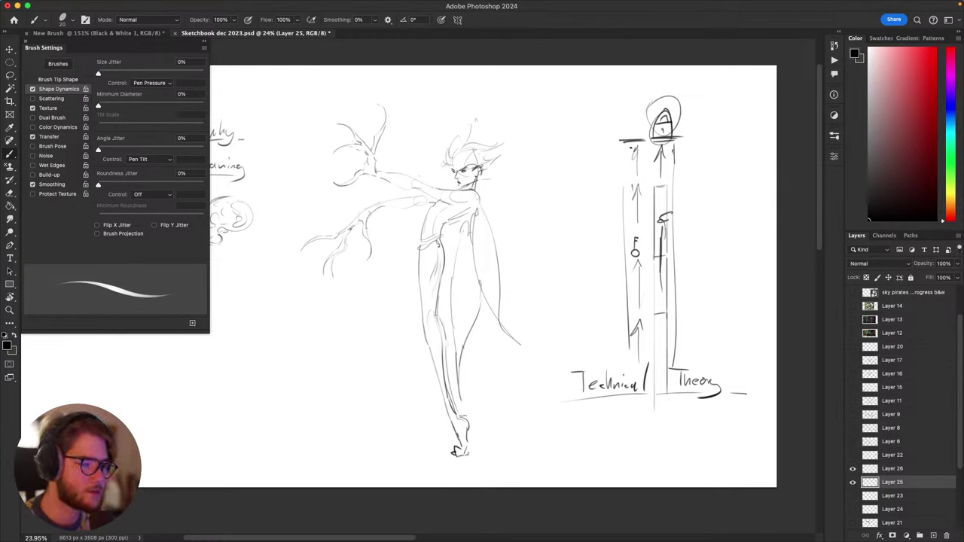
mouse_move(619, 141)
left_mouse_down()
mouse_move(627, 91)
mouse_move(669, 139)
left_mouse_up()
key("super+z")
key("super+z")
left_click_drag(570, 136, 746, 144)
key("super+z")
scroll(799, 164, "left", 10)
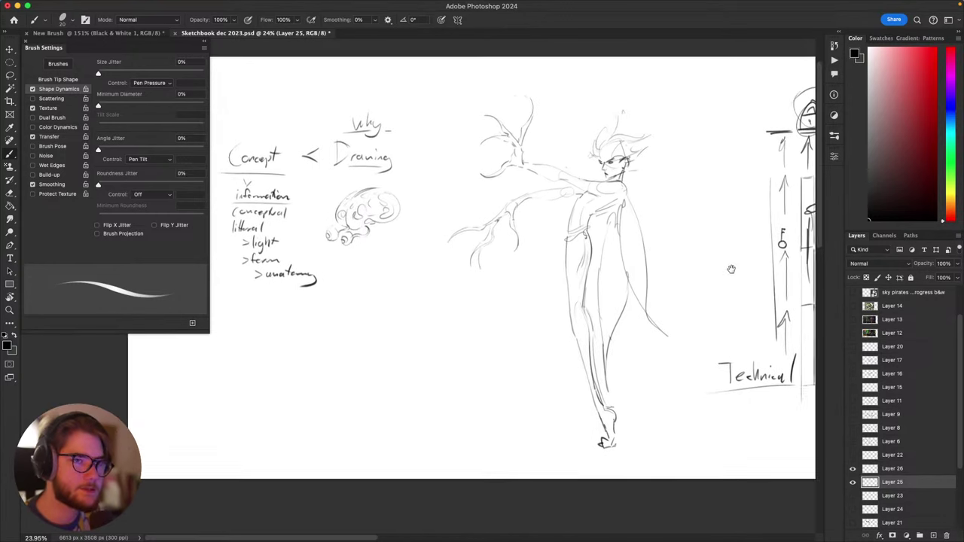
scroll(732, 269, "right", 3)
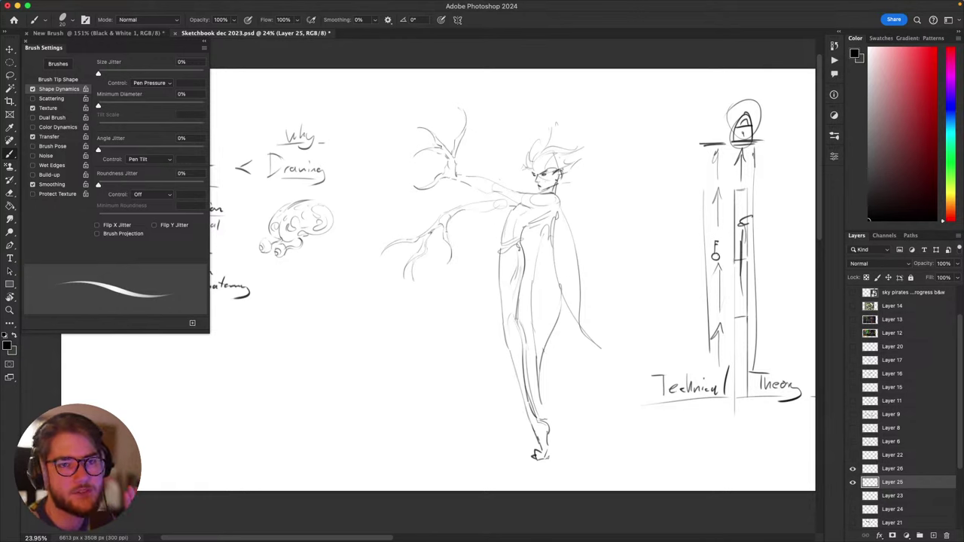
left_click(26, 42)
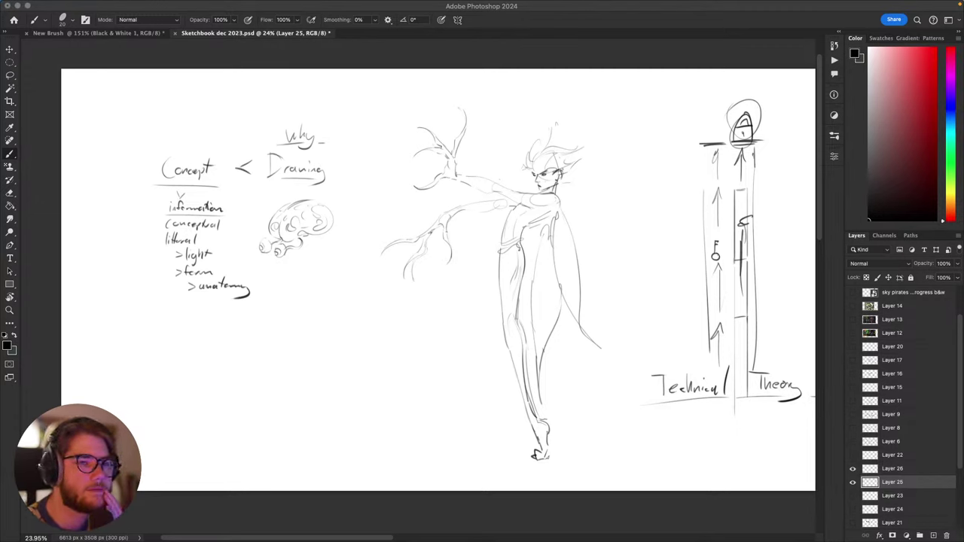
key("F5")
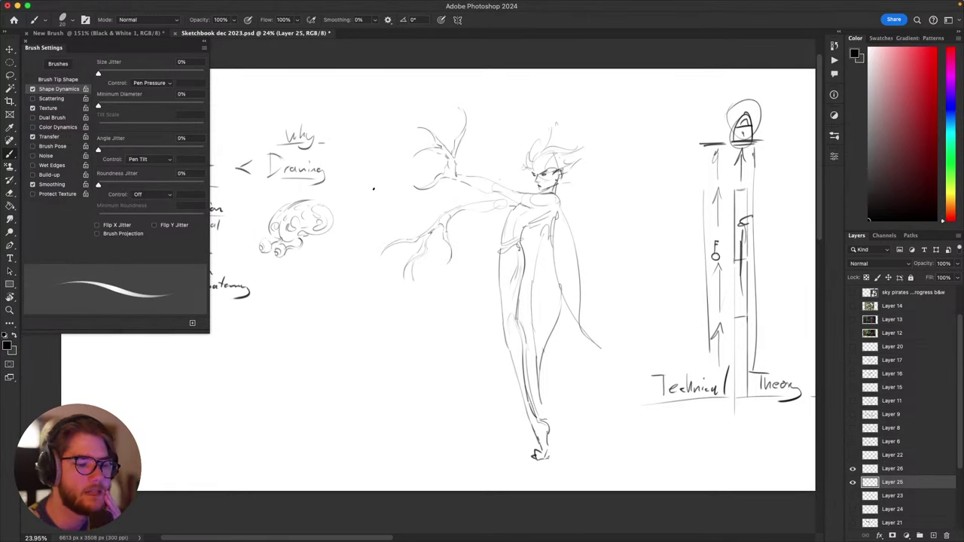
mouse_move(597, 348)
left_mouse_down()
mouse_move(723, 334)
mouse_move(723, 304)
left_mouse_up()
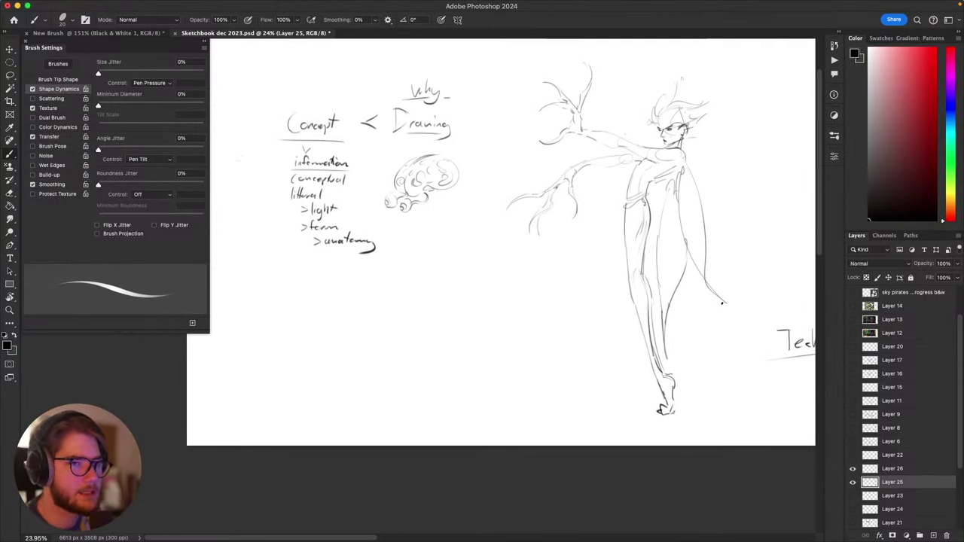
mouse_move(726, 367)
left_mouse_down()
mouse_move(654, 413)
mouse_move(663, 370)
left_mouse_up()
mouse_move(676, 417)
left_mouse_down()
mouse_move(683, 396)
mouse_move(676, 424)
left_mouse_up()
scroll(676, 422, "down", 3)
scroll(676, 422, "left", 3)
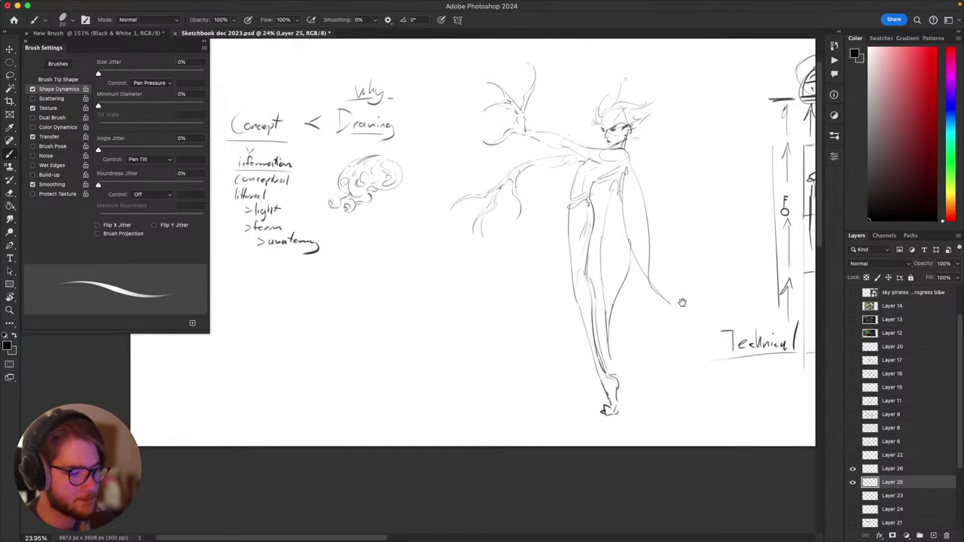
left_click_drag(698, 364, 700, 388)
scroll(609, 338, "left", 4)
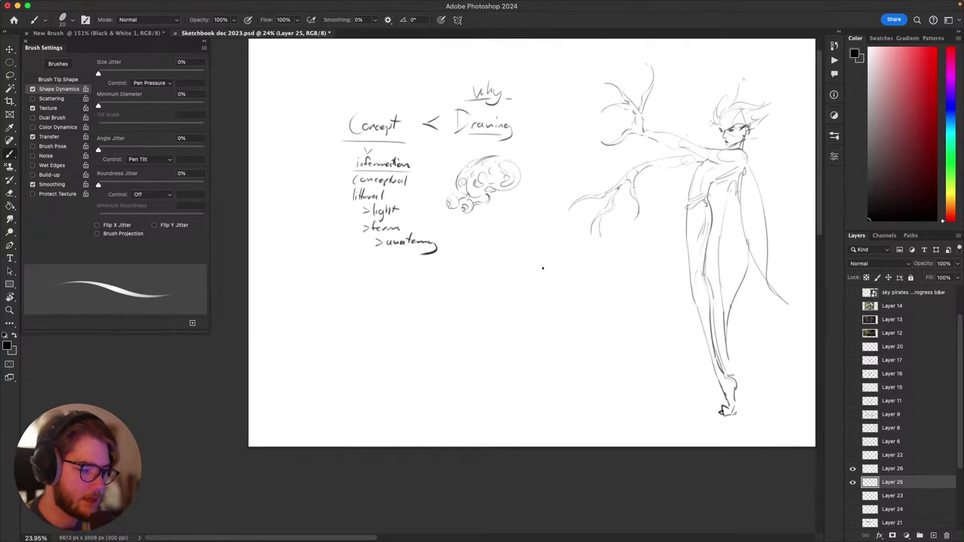
Step: Sketch a curved sabre with a hilt and crossguard in the empty area between the notes and the figure
mouse_move(536, 267)
left_mouse_down()
mouse_move(569, 264)
mouse_move(574, 382)
mouse_move(551, 348)
left_mouse_up()
key("super+z")
key("super+z")
mouse_move(545, 289)
left_mouse_down()
mouse_move(563, 400)
mouse_move(547, 350)
mouse_move(578, 399)
mouse_move(549, 276)
mouse_move(548, 301)
mouse_move(547, 233)
left_mouse_up()
key("super+z")
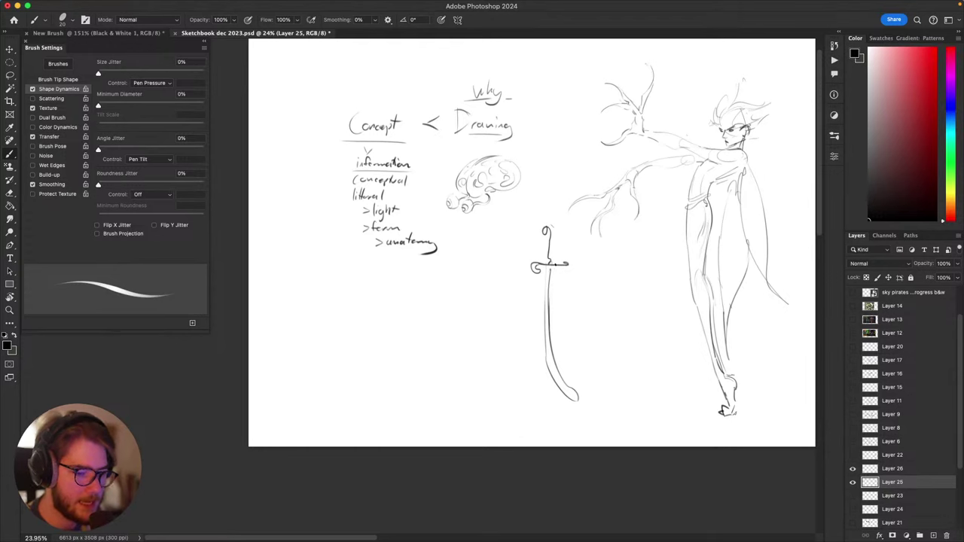
Step: Sketch a straight upright sword with a wide crossguard and round pommel beneath the brain drawing
left_click_drag(558, 302, 601, 311)
mouse_move(476, 370)
left_mouse_down()
mouse_move(540, 367)
mouse_move(512, 345)
mouse_move(510, 267)
mouse_move(510, 441)
left_mouse_up()
mouse_move(507, 370)
left_mouse_down()
mouse_move(502, 348)
mouse_move(520, 350)
left_mouse_up()
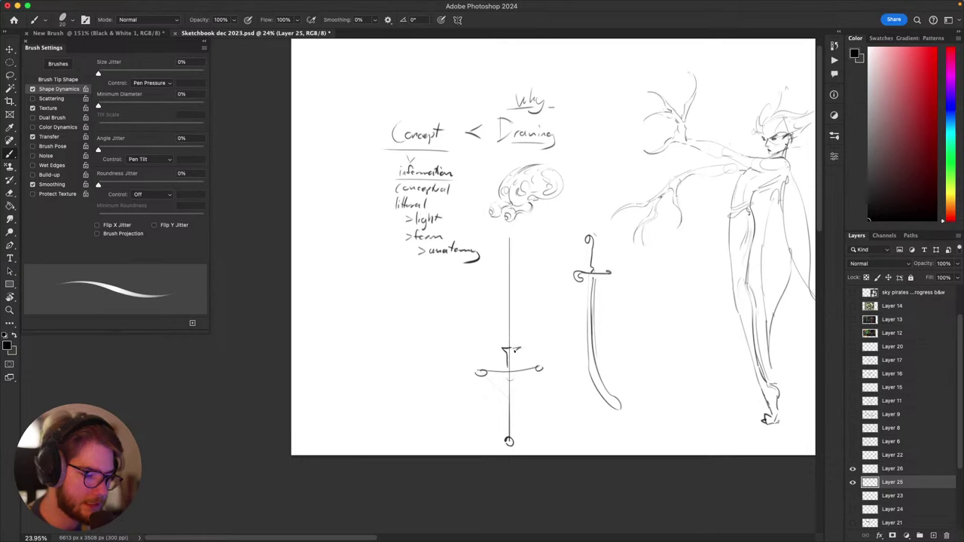
left_click_drag(511, 205, 508, 432)
left_click_drag(512, 382, 511, 437)
key("super+z")
key("super+z")
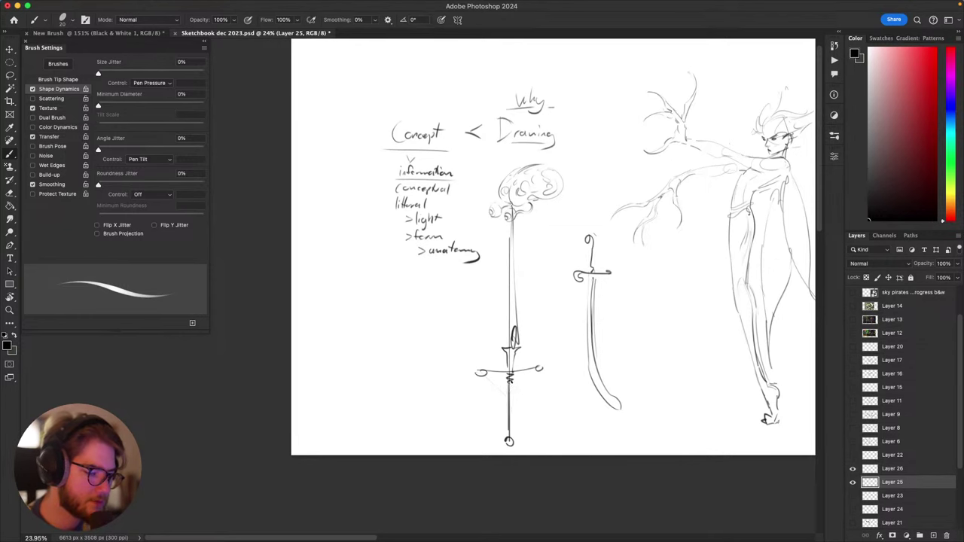
mouse_move(513, 381)
left_mouse_down()
mouse_move(512, 438)
mouse_move(533, 442)
mouse_move(508, 452)
mouse_move(466, 421)
left_mouse_up()
mouse_move(517, 402)
left_mouse_down()
mouse_move(566, 364)
mouse_move(552, 383)
left_mouse_up()
Step: Try a Lasso selection around the swords, and undo both sword sketches completely
key("l")
mouse_move(593, 362)
left_mouse_down()
mouse_move(636, 409)
mouse_move(436, 456)
mouse_move(433, 318)
mouse_move(474, 215)
left_mouse_up()
key("super+z")
key("super+z")
key("super+z")
key("super+z")
key("super+z")
key("super+z")
key("super+z")
key("super+z")
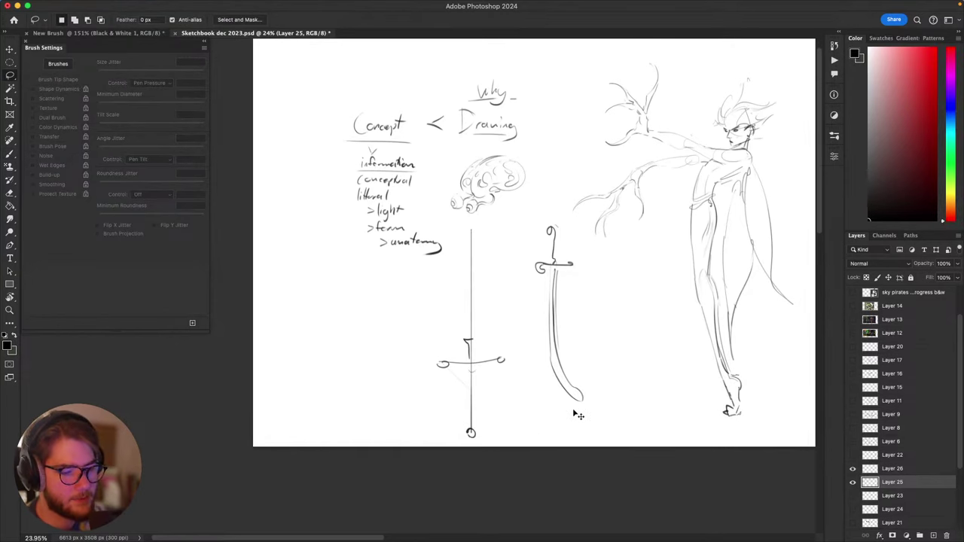
key("super+z")
key("super+z")
key("super+z")
key("super+z")
key("super+z")
key("super+z")
key("super+z")
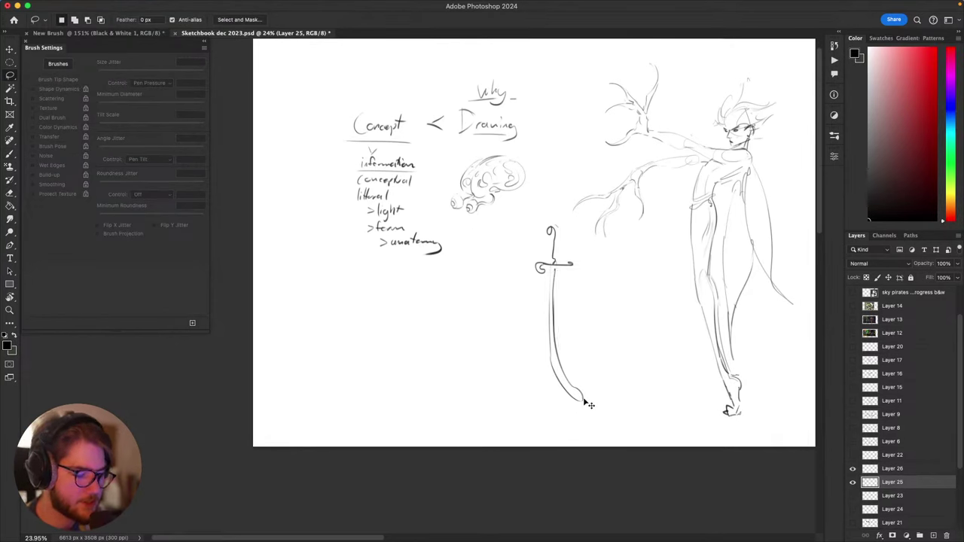
key("super+z")
key("super+z")
key("super+z")
key("super+z")
key("super+z")
key("super+z")
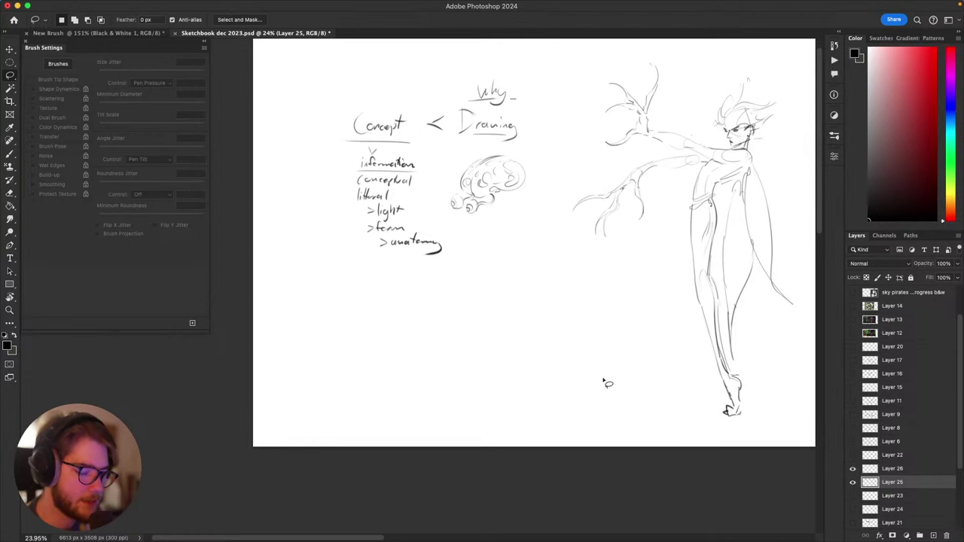
key("b")
mouse_move(612, 373)
left_mouse_down()
mouse_move(579, 428)
mouse_move(548, 423)
left_mouse_up()
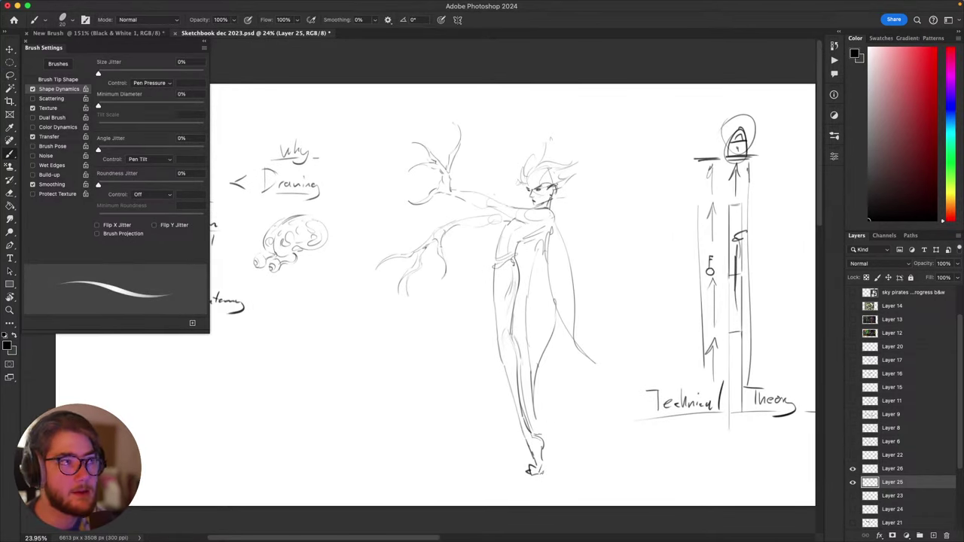
key("F5")
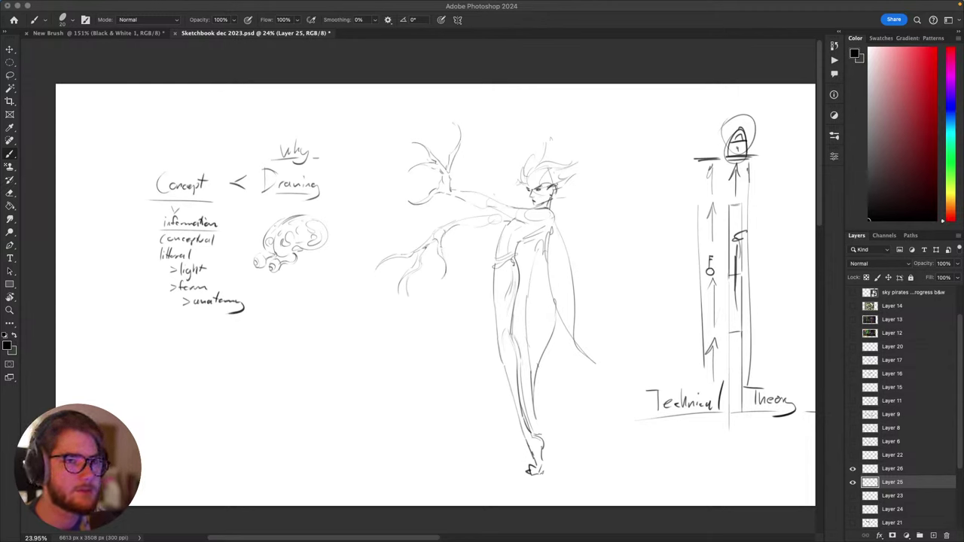
key("F5")
left_click_drag(452, 334, 485, 311)
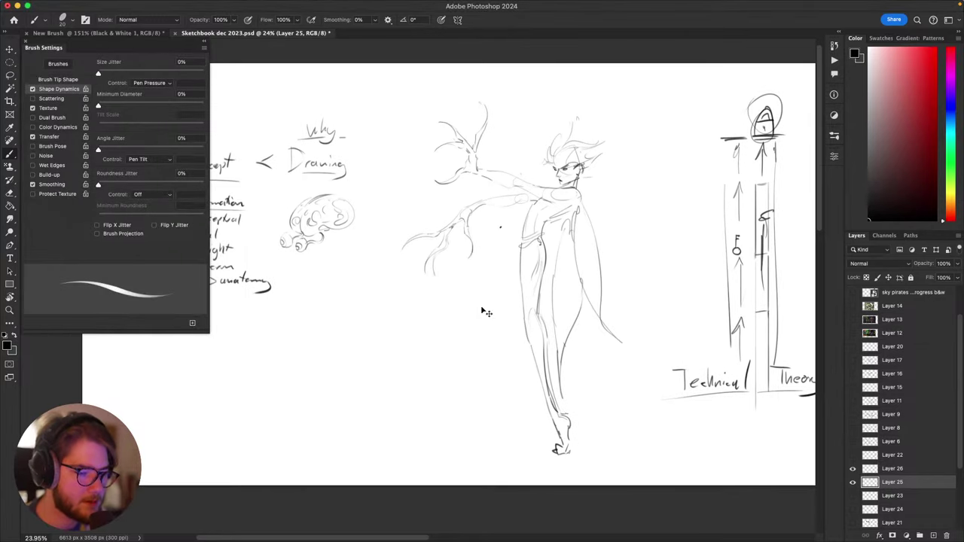
left_click_drag(626, 343, 683, 339)
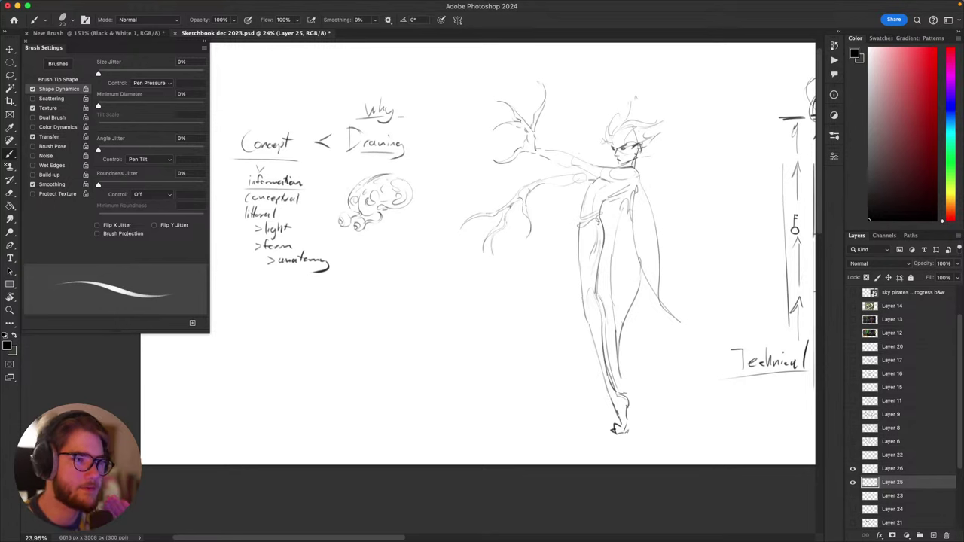
key("F5")
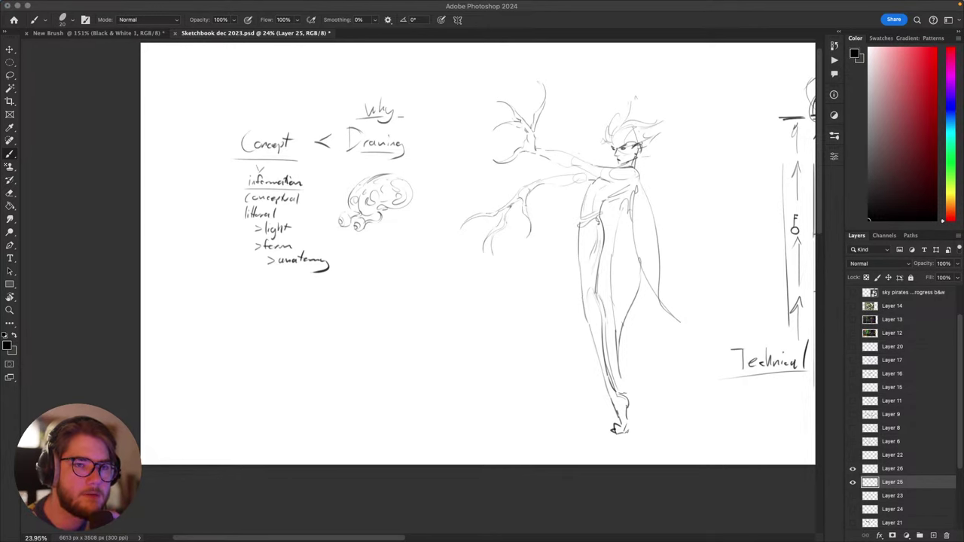
key("F5")
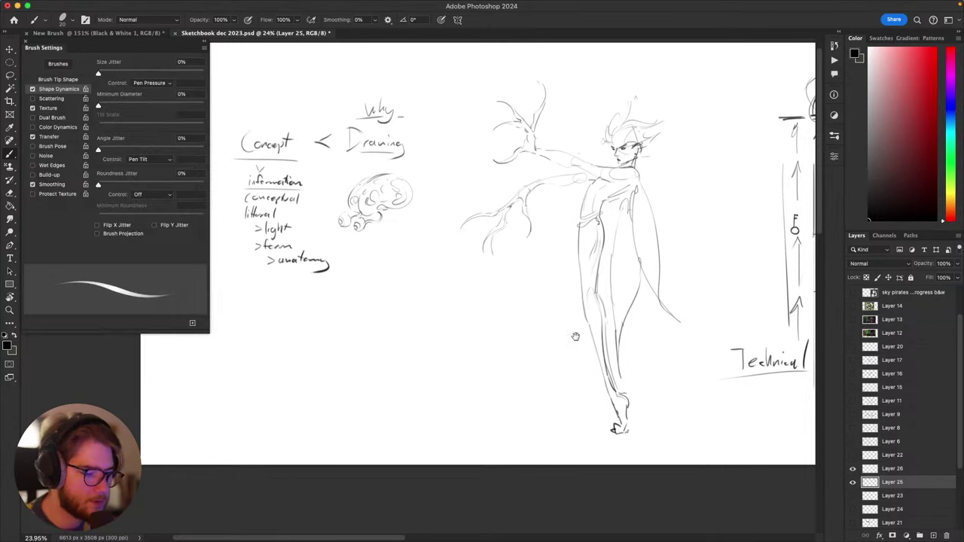
left_click_drag(576, 337, 639, 340)
mouse_move(482, 324)
left_mouse_down()
mouse_move(485, 362)
mouse_move(579, 303)
left_mouse_up()
key("super+z")
left_click_drag(523, 294, 538, 291)
key("super+z")
mouse_move(556, 325)
left_mouse_down()
mouse_move(476, 308)
mouse_move(559, 316)
left_mouse_up()
key("super+z")
left_click_drag(534, 400, 545, 403)
left_click_drag(468, 371, 517, 315)
key("super+z")
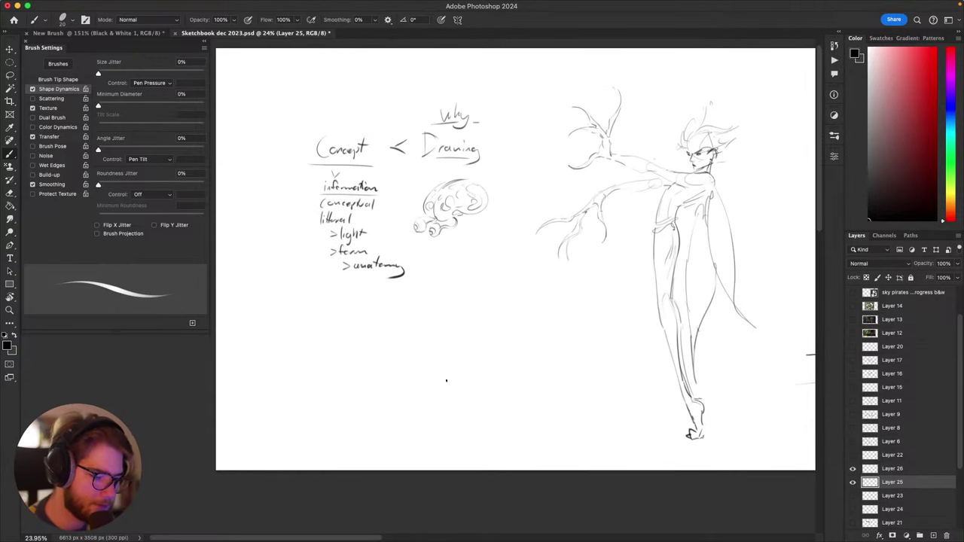
Step: Sketch a large curved bean-shaped outline with a faint inner contour in the empty area below the brain drawing, undoing stray strokes
left_click_drag(445, 368, 545, 312)
left_click_drag(512, 400, 589, 369)
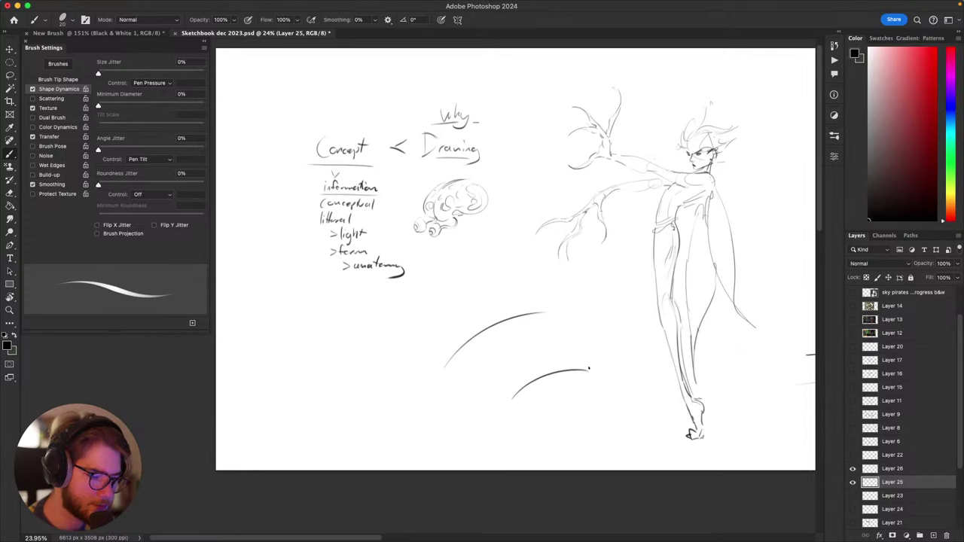
key("super+z")
mouse_move(500, 408)
left_mouse_down()
mouse_move(539, 372)
mouse_move(474, 419)
mouse_move(445, 367)
left_mouse_up()
key("super+z")
mouse_move(580, 379)
left_mouse_down()
mouse_move(550, 311)
mouse_move(578, 334)
mouse_move(552, 315)
left_mouse_up()
key("super+z")
key("super+z")
mouse_move(445, 389)
left_mouse_down()
mouse_move(517, 370)
mouse_move(580, 358)
left_mouse_up()
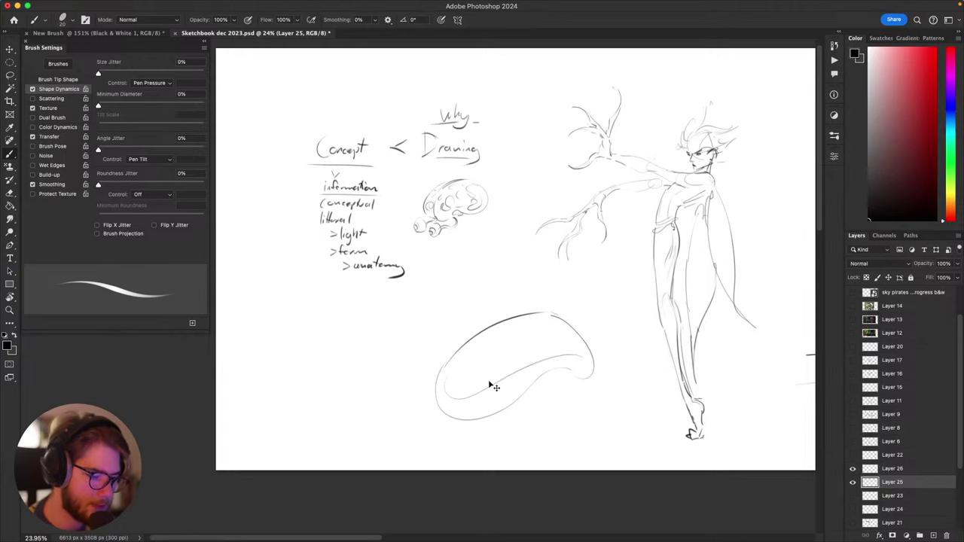
key("super+z")
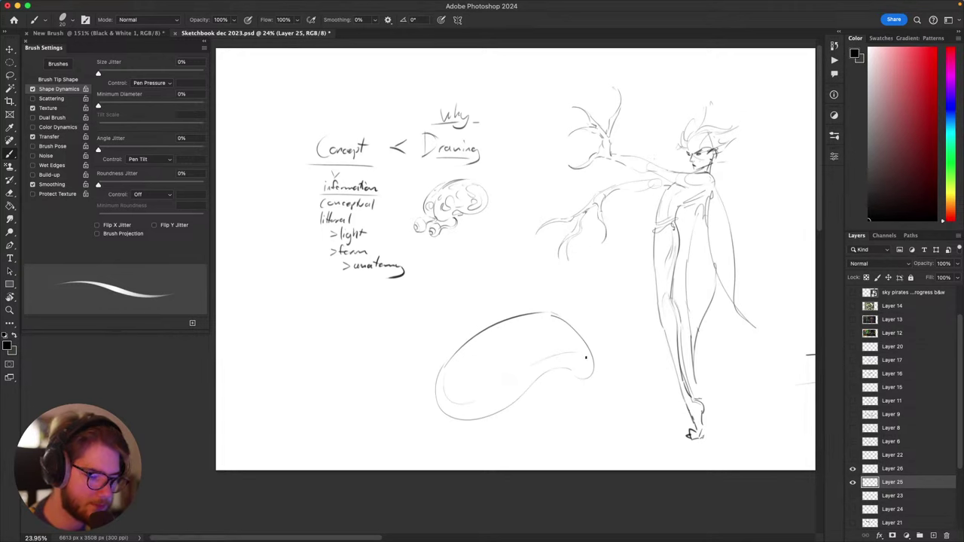
Step: Sketch three small double circles along the lower rim of the bean-shaped outline, the last one at its curled end
mouse_move(610, 353)
left_mouse_down()
mouse_move(635, 342)
mouse_move(633, 351)
mouse_move(673, 294)
left_mouse_up()
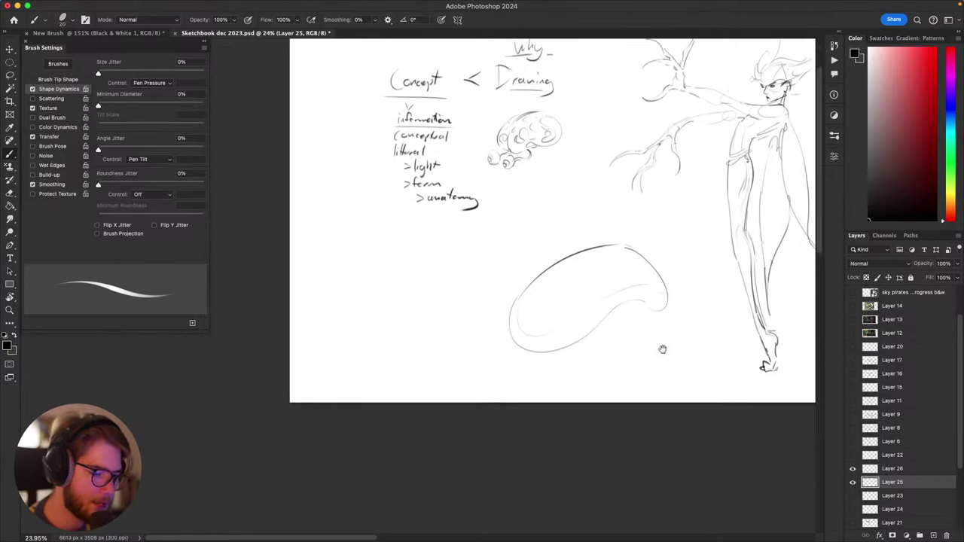
left_click_drag(618, 340, 622, 347)
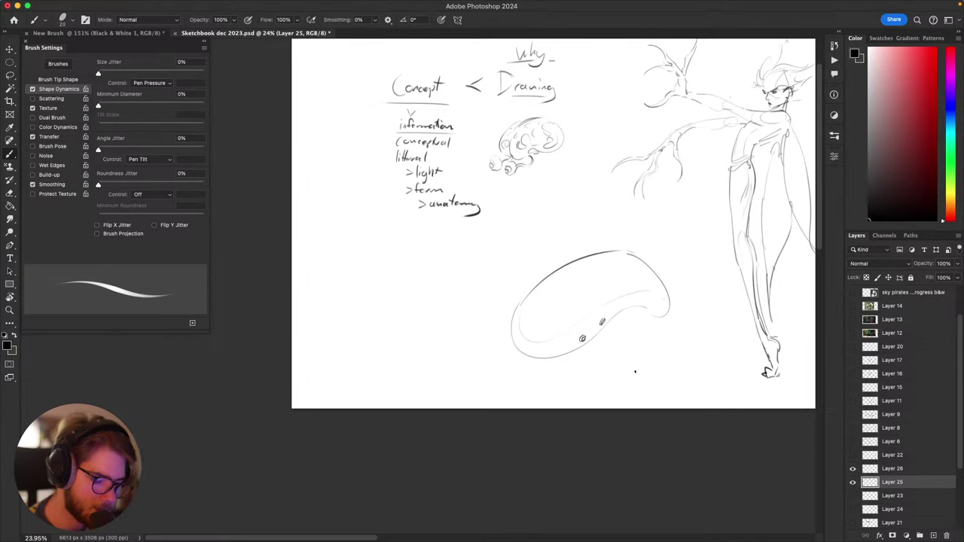
mouse_move(633, 366)
left_mouse_down()
mouse_move(653, 368)
mouse_move(681, 339)
mouse_move(642, 396)
mouse_move(649, 395)
left_mouse_up()
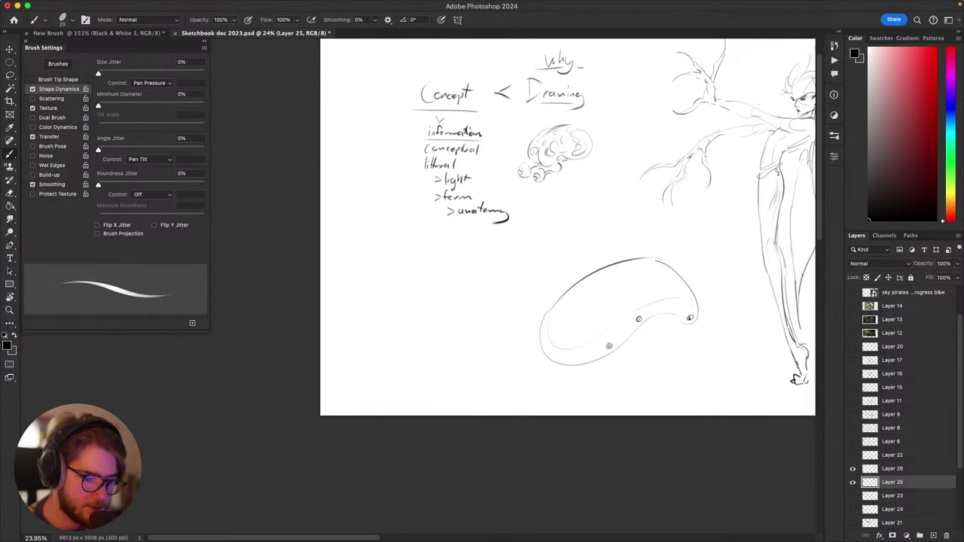
left_click_drag(710, 368, 626, 396)
key("super+plus")
key("super+plus")
key("super+plus")
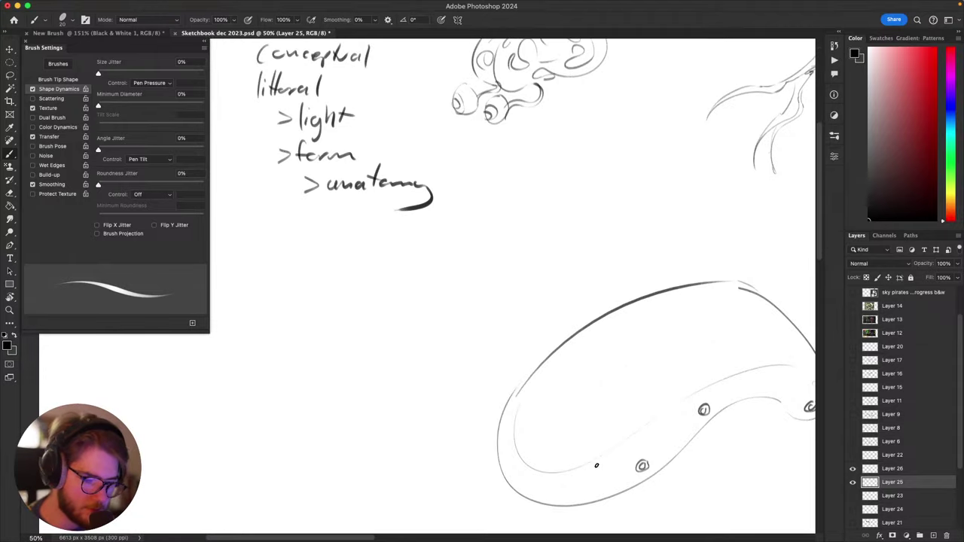
left_click_drag(727, 419, 642, 391)
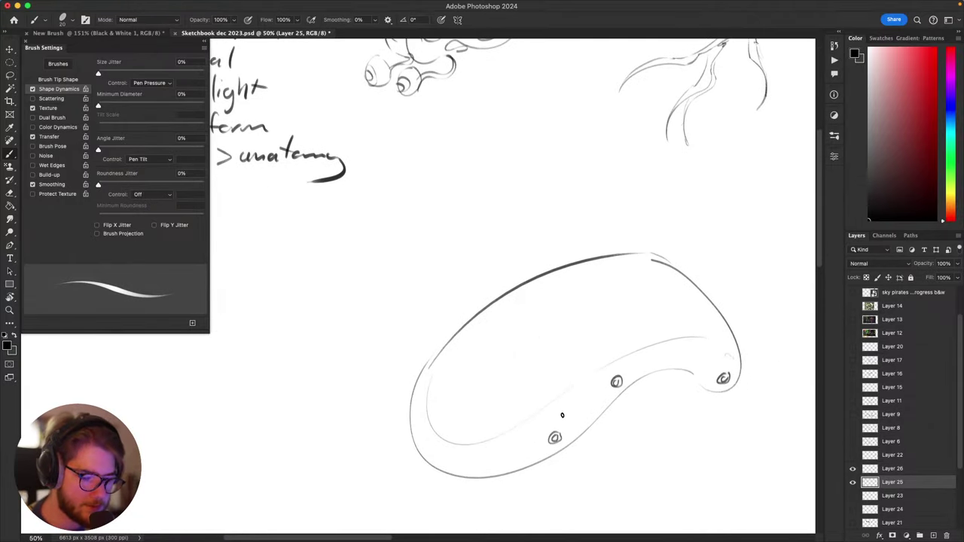
Step: Undo the double circles drawn along the lower rim of the bean-shaped outline
left_click_drag(563, 416, 614, 371)
key("super+z")
key("super+z")
key("super+z")
key("super+z")
key("super+z")
key("super+z")
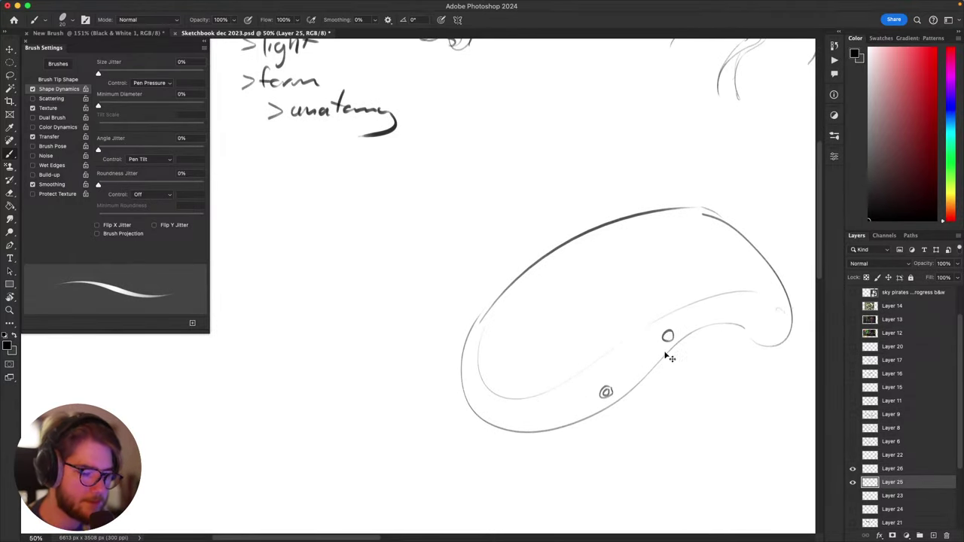
mouse_move(610, 385)
left_mouse_down()
mouse_move(602, 398)
mouse_move(616, 386)
left_mouse_up()
key("super+z")
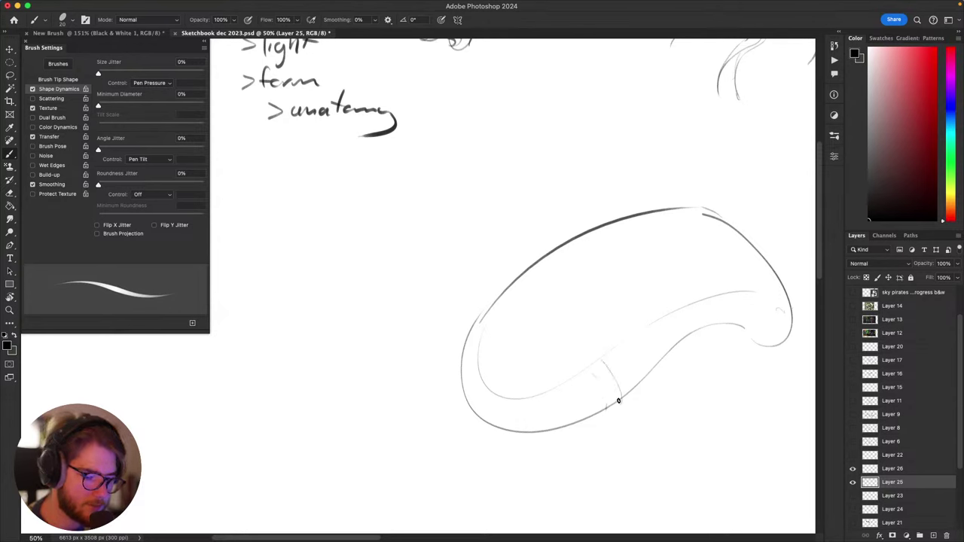
Step: Draw short cross-contour lines and a small double circle on the lower rim's wide part, undoing and redrawing the circle
key("super+z")
key("super+z")
mouse_move(617, 378)
left_mouse_down()
mouse_move(604, 389)
mouse_move(614, 392)
left_mouse_up()
key("super+z")
key("super+z")
key("super+z")
key("super+z")
key("super+z")
key("super+z")
key("super+z")
left_click_drag(615, 380, 613, 391)
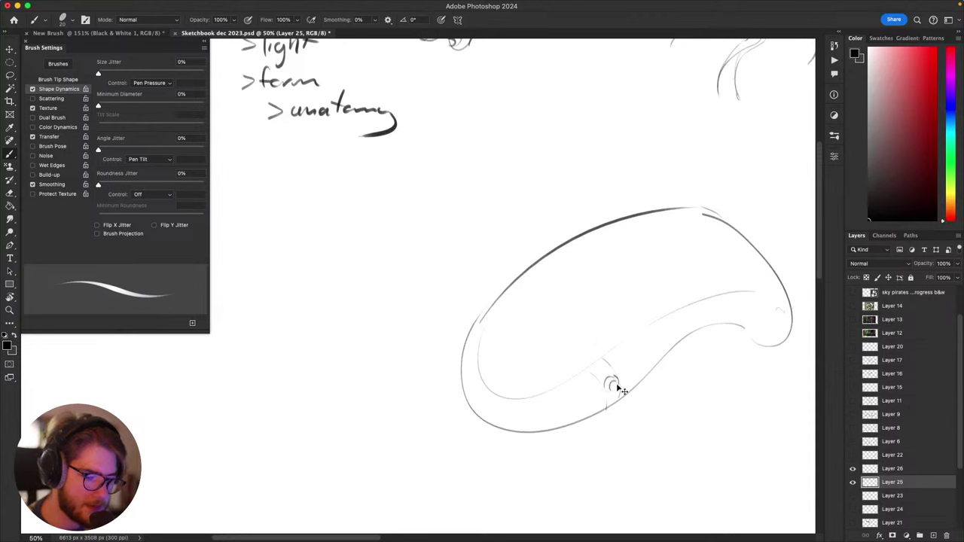
Step: Add small double circles with short cross-contour lines at the rim's inward bend and at its curled end
scroll(615, 388, "up", 2)
scroll(615, 388, "right", 3)
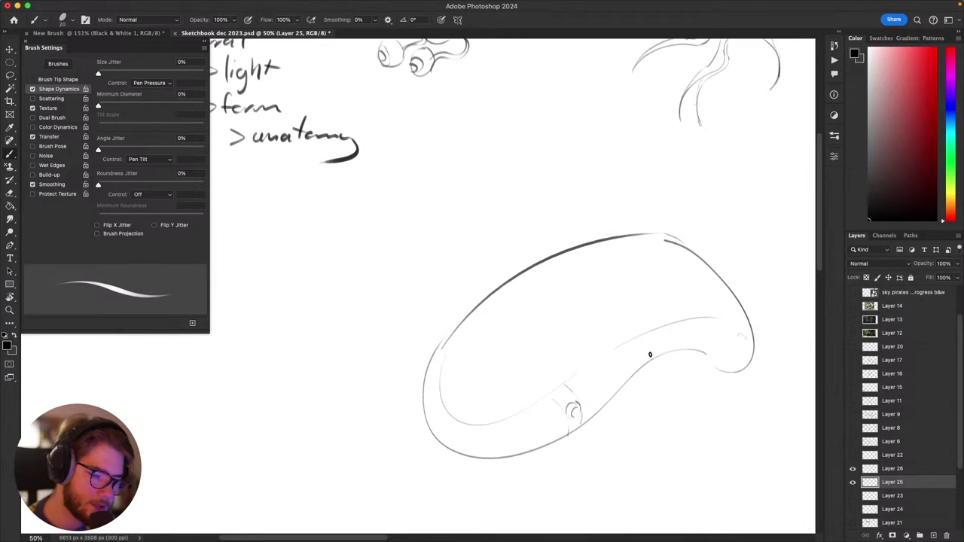
left_click_drag(648, 365, 650, 333)
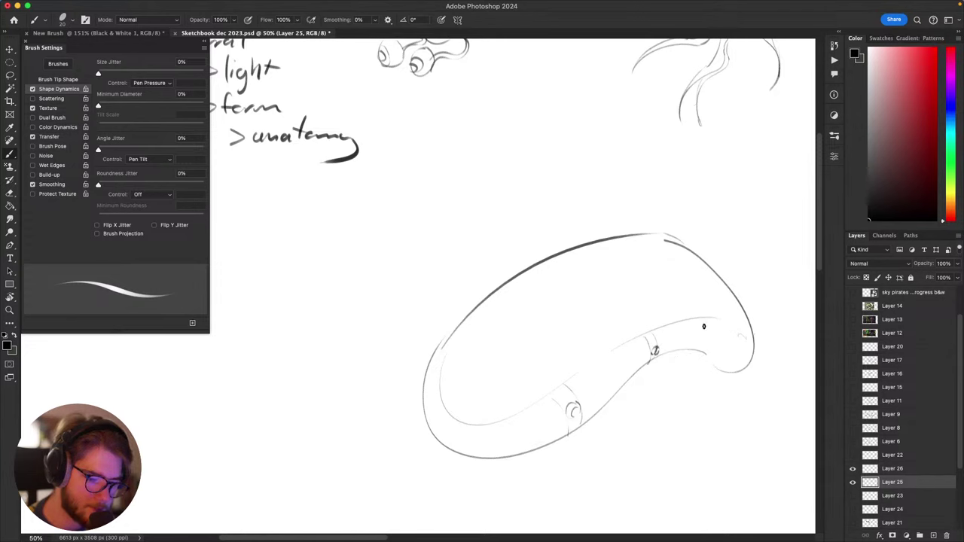
left_click_drag(743, 360, 737, 369)
left_click_drag(716, 406, 703, 387)
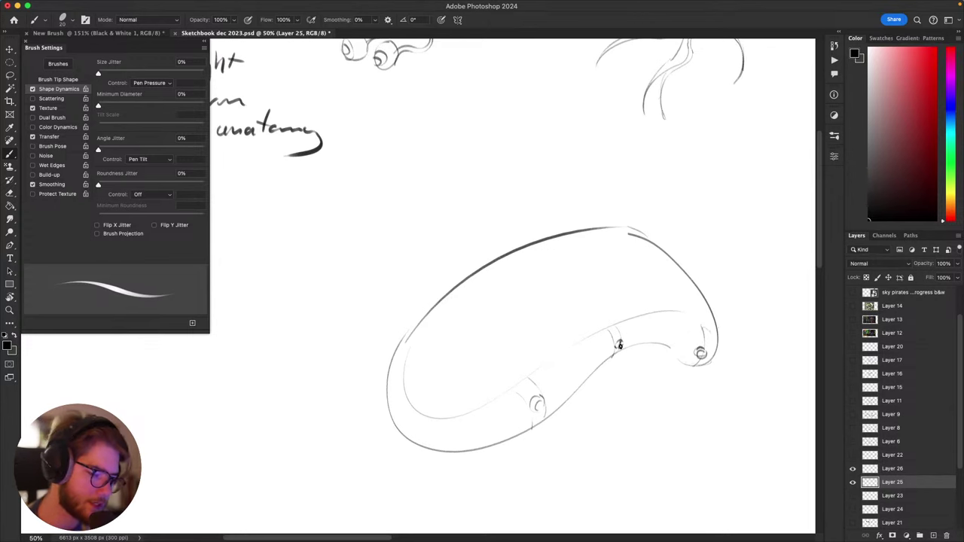
Step: Sketch a round head circle in the empty space below the anatomy note, beside the bean-shaped outline
mouse_move(648, 360)
left_mouse_down()
mouse_move(633, 359)
mouse_move(652, 287)
mouse_move(630, 292)
mouse_move(587, 376)
mouse_move(635, 377)
mouse_move(627, 352)
mouse_move(594, 394)
mouse_move(607, 402)
left_mouse_up()
mouse_move(605, 367)
left_mouse_down()
mouse_move(640, 343)
mouse_move(565, 399)
mouse_move(569, 407)
mouse_move(569, 377)
mouse_move(623, 352)
mouse_move(629, 326)
mouse_move(624, 365)
mouse_move(649, 393)
mouse_move(734, 392)
mouse_move(628, 395)
left_mouse_up()
key("super+minus")
key("super+minus")
key("super+minus")
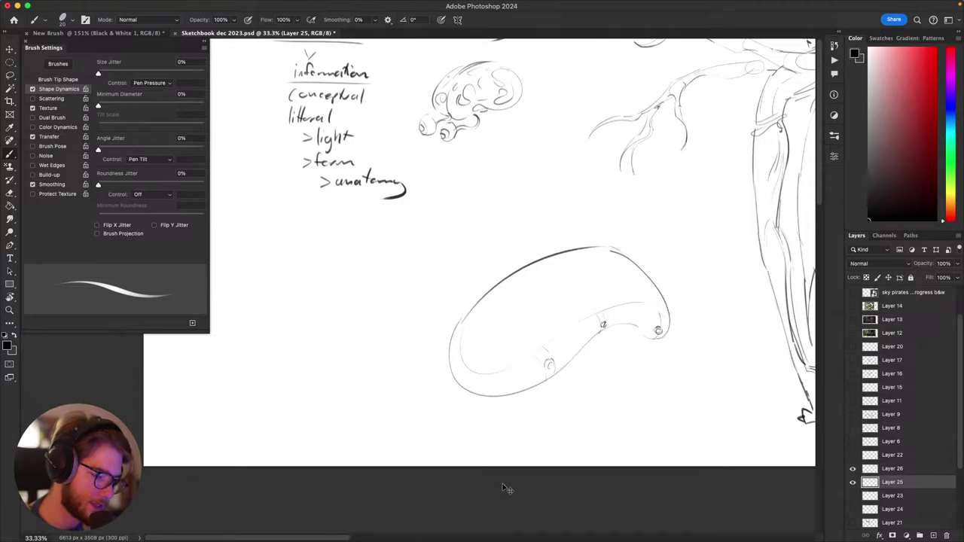
key("super+plus")
key("super+plus")
key("super+plus")
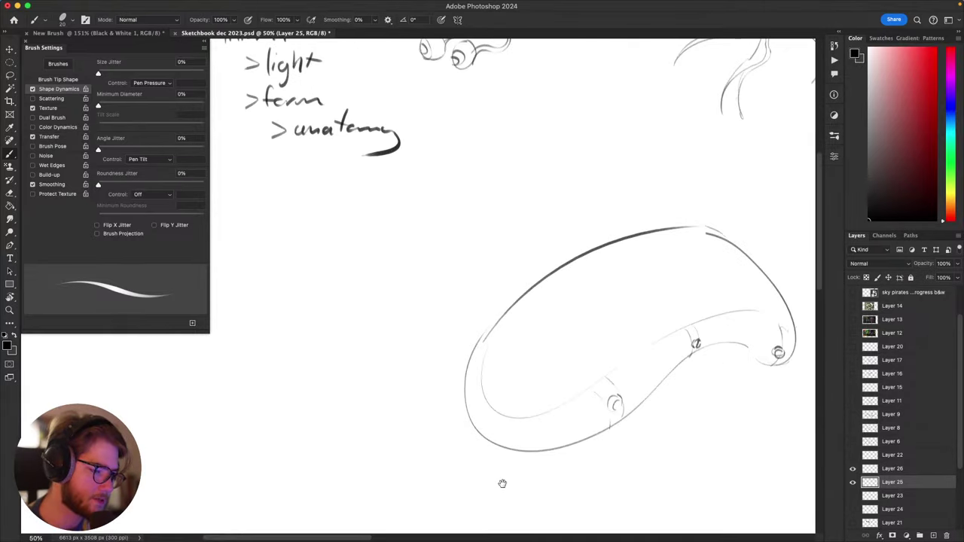
left_click_drag(502, 484, 601, 490)
left_click_drag(461, 225, 413, 263)
key("super+z")
mouse_move(503, 269)
left_mouse_down()
mouse_move(464, 326)
mouse_move(485, 252)
left_mouse_up()
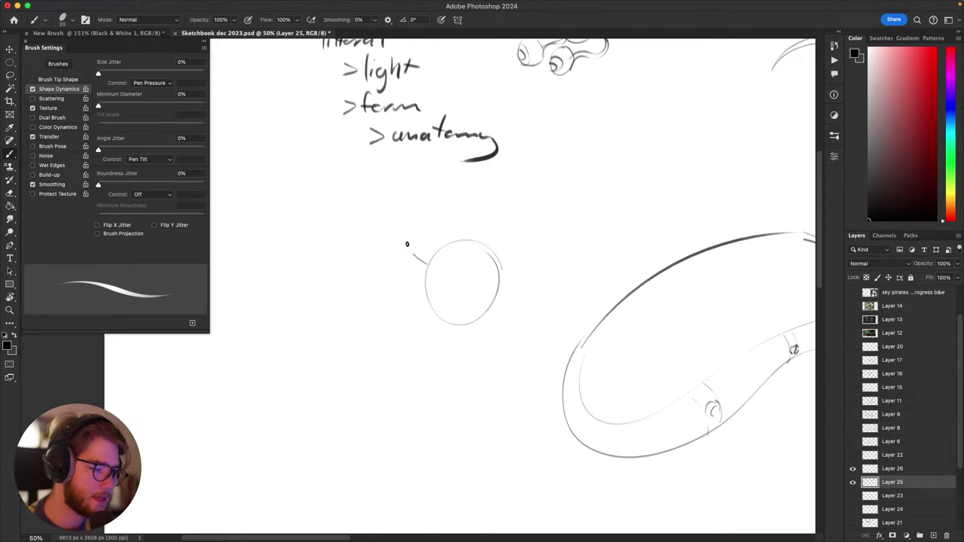
Step: Draw a pointed, hat-like shape above the head circle with a curled end trailing behind it, undoing trial lines
mouse_move(407, 244)
left_mouse_down()
mouse_move(443, 233)
mouse_move(453, 205)
left_mouse_up()
left_click_drag(458, 233, 499, 209)
key("super+z")
key("super+z")
mouse_move(435, 250)
left_mouse_down()
mouse_move(423, 233)
mouse_move(454, 238)
left_mouse_up()
mouse_move(454, 238)
left_mouse_down()
mouse_move(413, 233)
mouse_move(492, 217)
mouse_move(478, 233)
mouse_move(528, 246)
left_mouse_up()
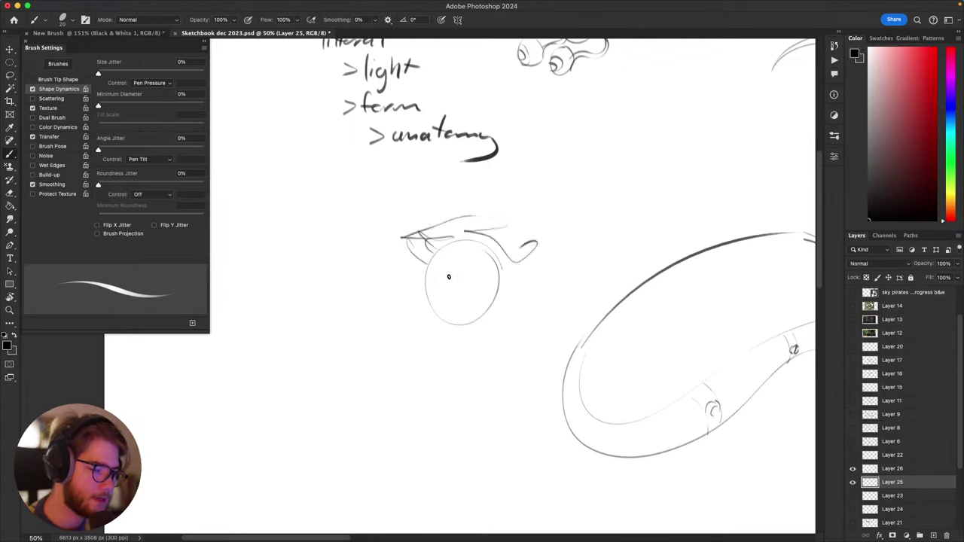
Step: Try an eye with short brow strokes inside the head circle, and undo each version
mouse_move(445, 279)
left_mouse_down()
mouse_move(461, 275)
mouse_move(468, 286)
mouse_move(445, 274)
left_mouse_up()
key("super+z")
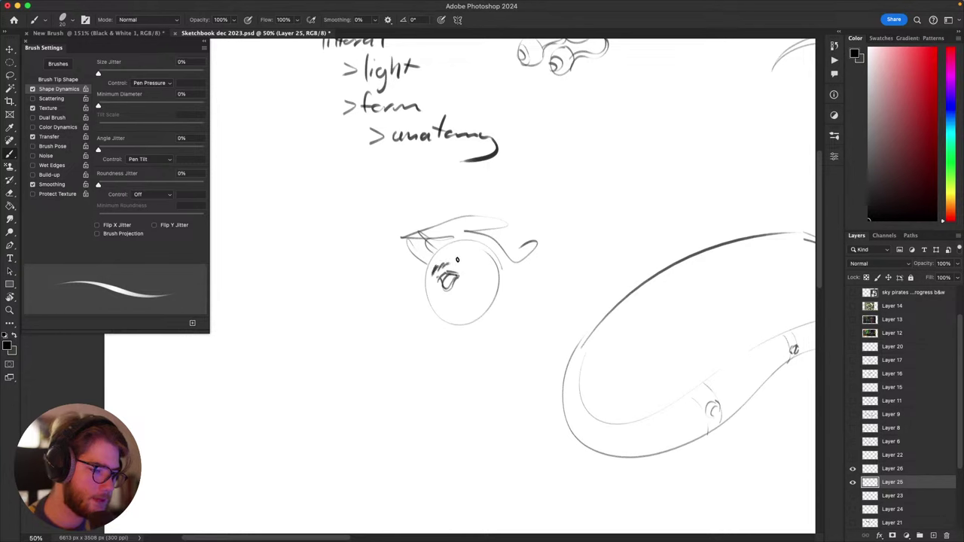
left_click_drag(424, 280, 422, 285)
key("super+z")
key("super+z")
key("super+z")
key("super+z")
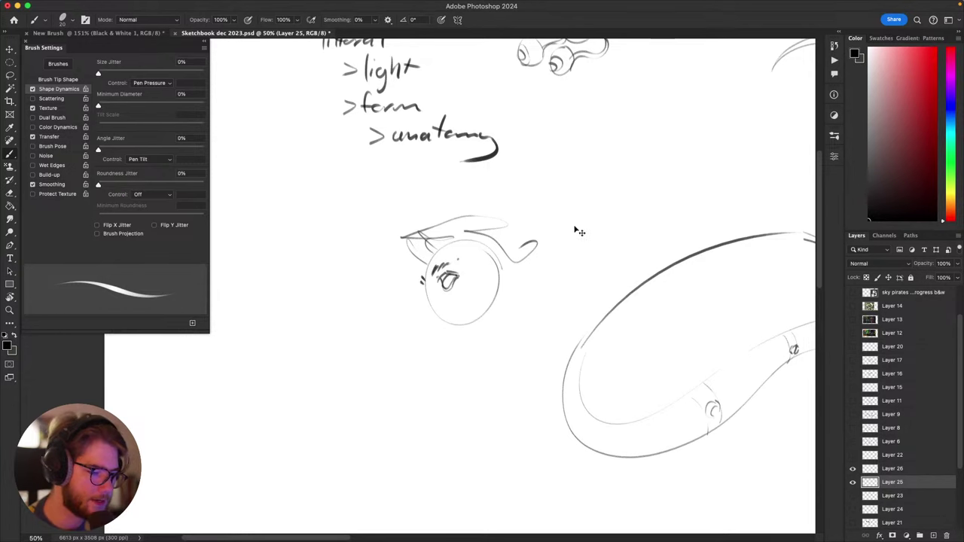
key("super+z")
key("super+z")
key("super+z")
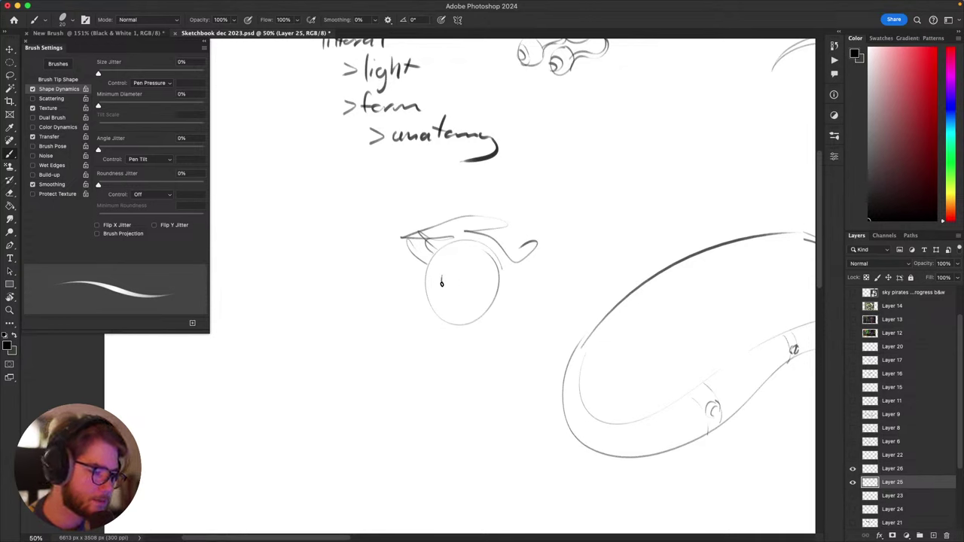
left_click_drag(454, 273, 443, 287)
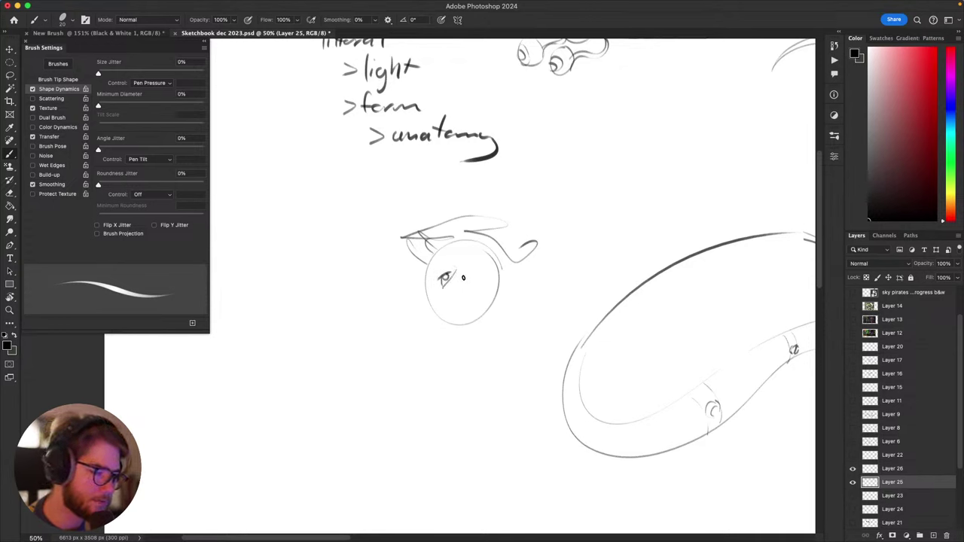
key("super+z")
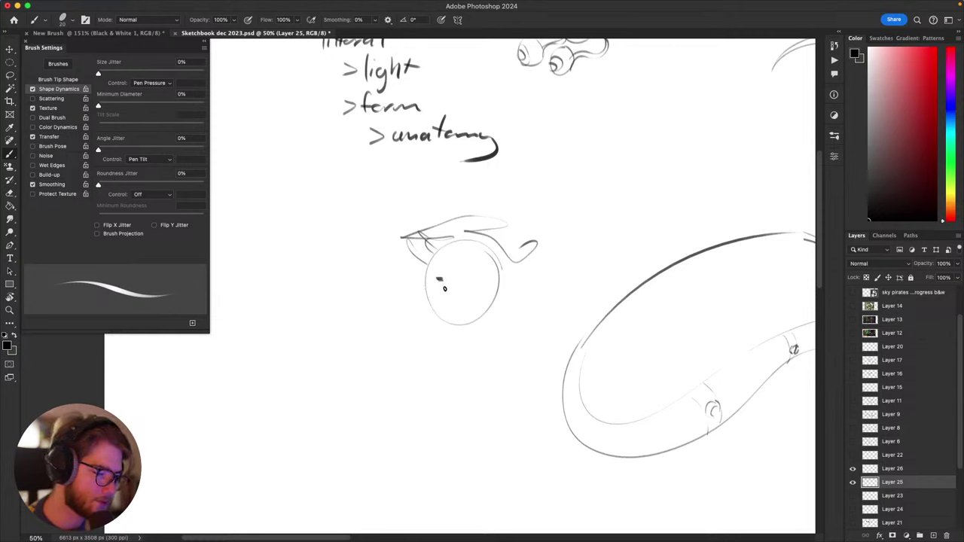
Step: Draw a frowning brow, eye, nose and mouth inside the head circle to form a face in three-quarter view
left_click_drag(445, 284, 454, 276)
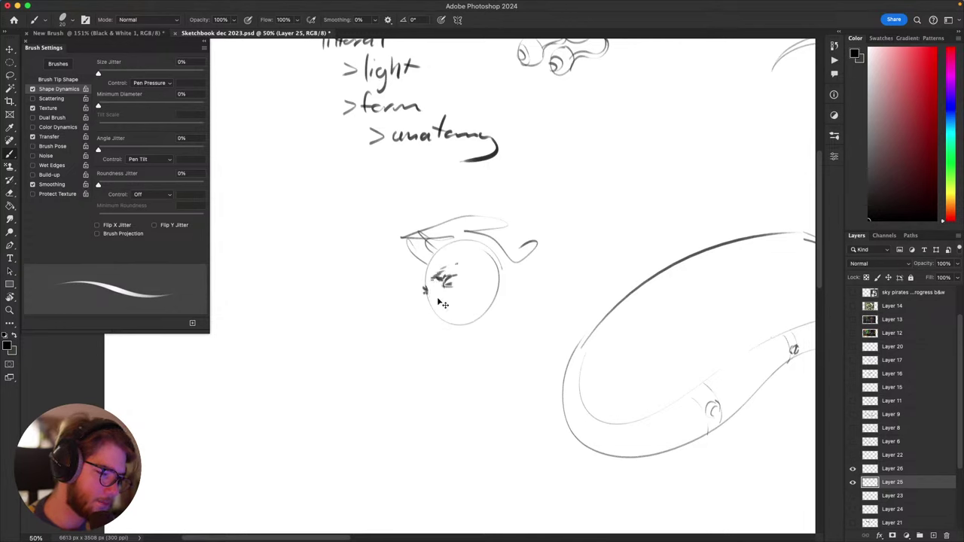
mouse_move(428, 291)
left_mouse_down()
mouse_move(426, 310)
mouse_move(445, 300)
mouse_move(435, 314)
left_mouse_up()
key("super+z")
left_click_drag(435, 313, 484, 306)
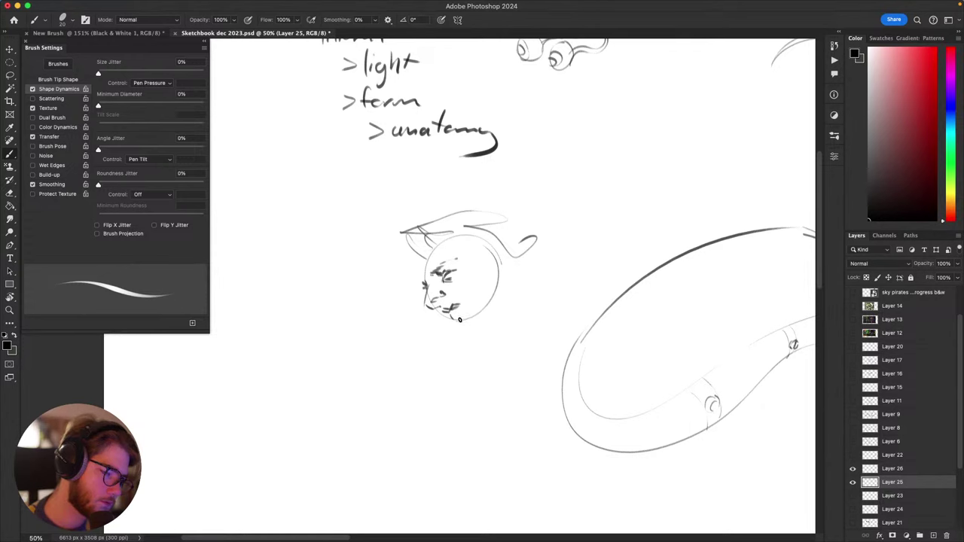
mouse_move(461, 320)
left_mouse_down()
mouse_move(468, 318)
mouse_move(474, 339)
mouse_move(488, 337)
left_mouse_up()
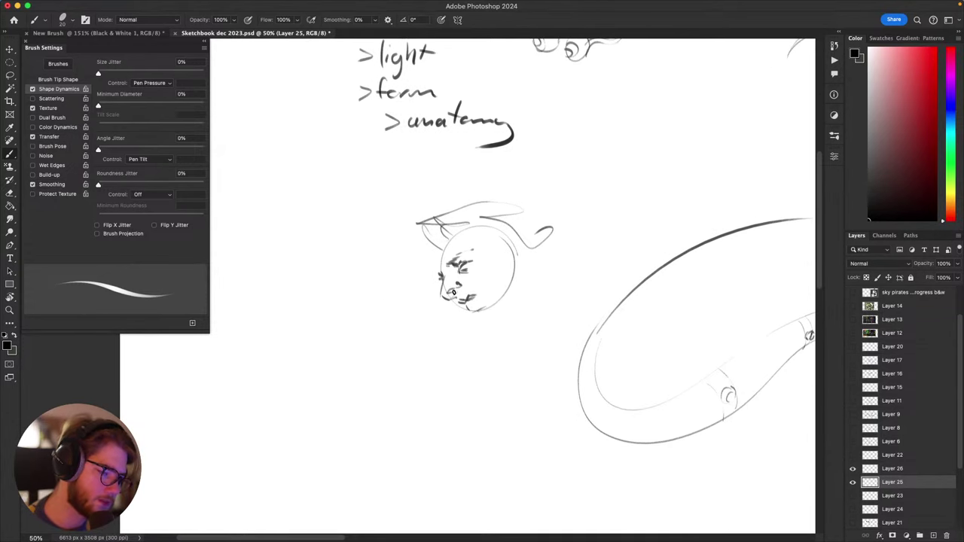
key("super+z")
key("super+z")
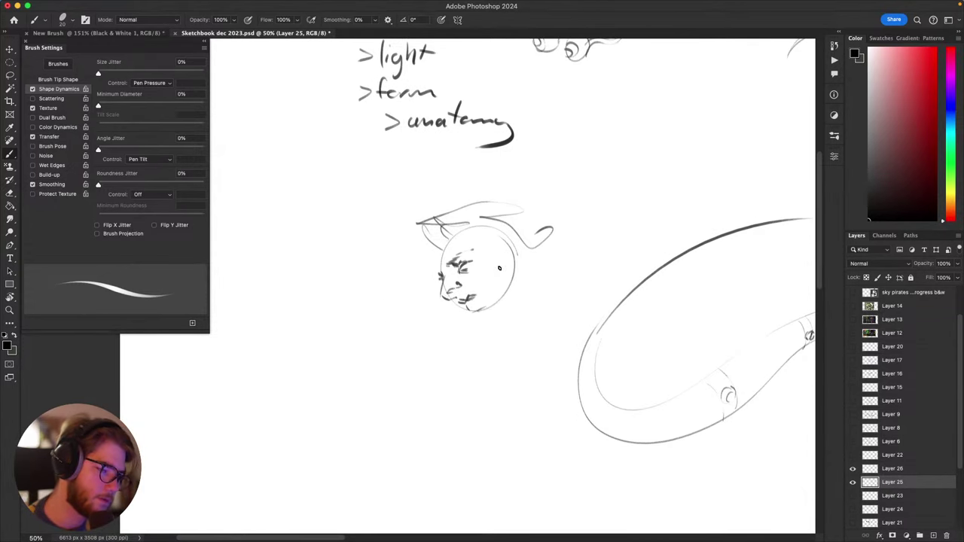
Step: Add a curl beside the brow, a small loop under the jaw, and a separate teardrop-shaped pin beside the head
mouse_move(510, 290)
left_mouse_down()
mouse_move(553, 239)
mouse_move(531, 234)
mouse_move(442, 257)
mouse_move(455, 249)
left_mouse_up()
key("super+z")
mouse_move(479, 361)
left_mouse_down()
mouse_move(465, 394)
mouse_move(430, 427)
left_mouse_up()
mouse_move(461, 346)
left_mouse_down()
mouse_move(462, 358)
mouse_move(538, 251)
mouse_move(563, 306)
left_mouse_up()
left_click_drag(432, 333, 438, 346)
mouse_move(431, 342)
left_mouse_down()
mouse_move(442, 329)
mouse_move(440, 344)
left_mouse_up()
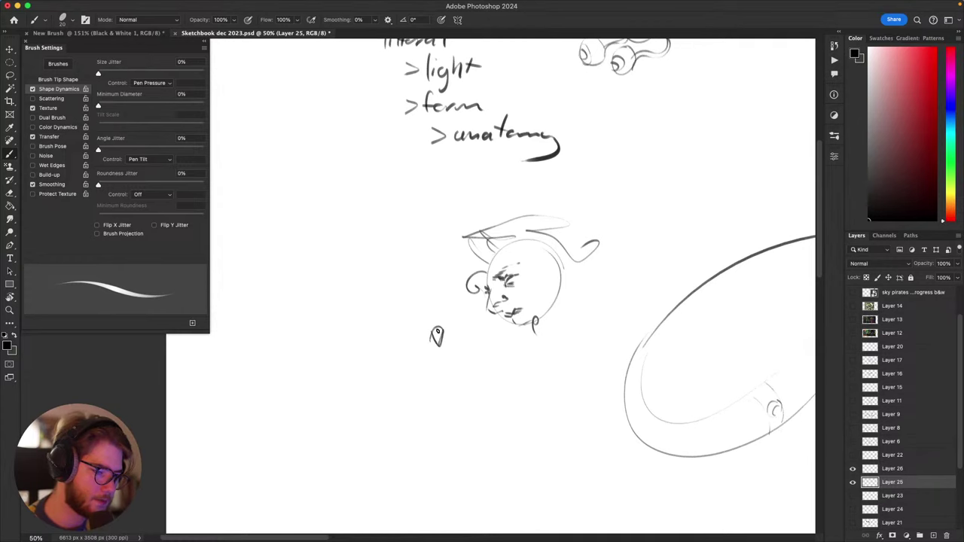
scroll(598, 340, "right", 5)
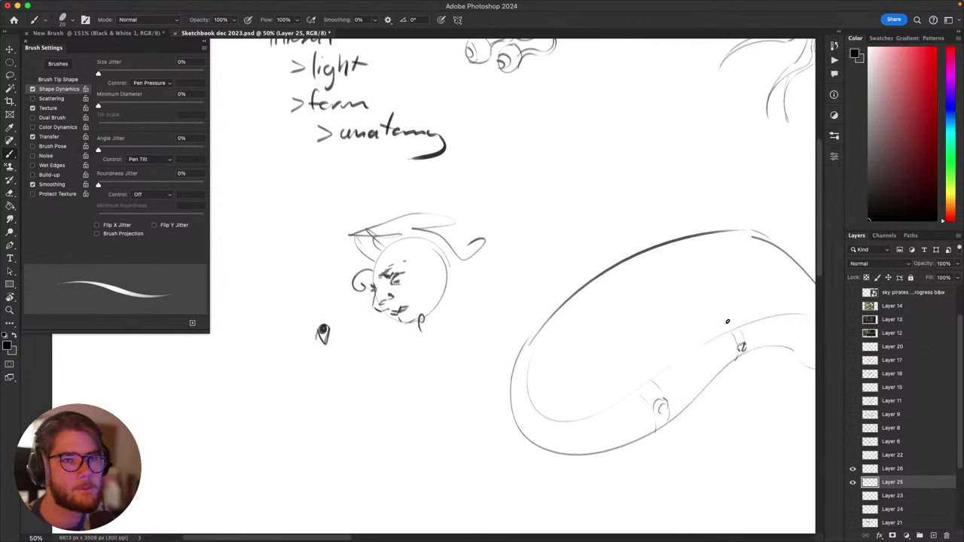
scroll(727, 321, "right", 3)
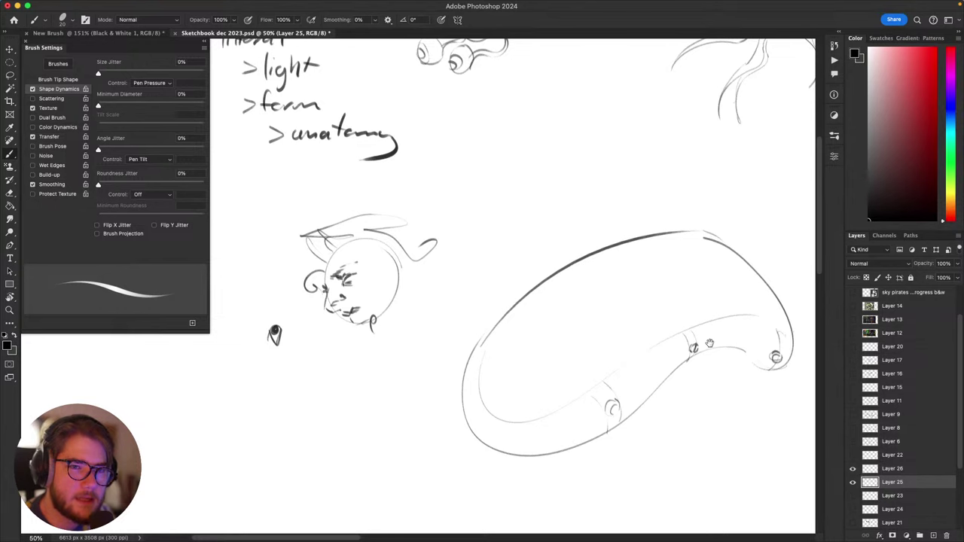
scroll(741, 394, "right", 5)
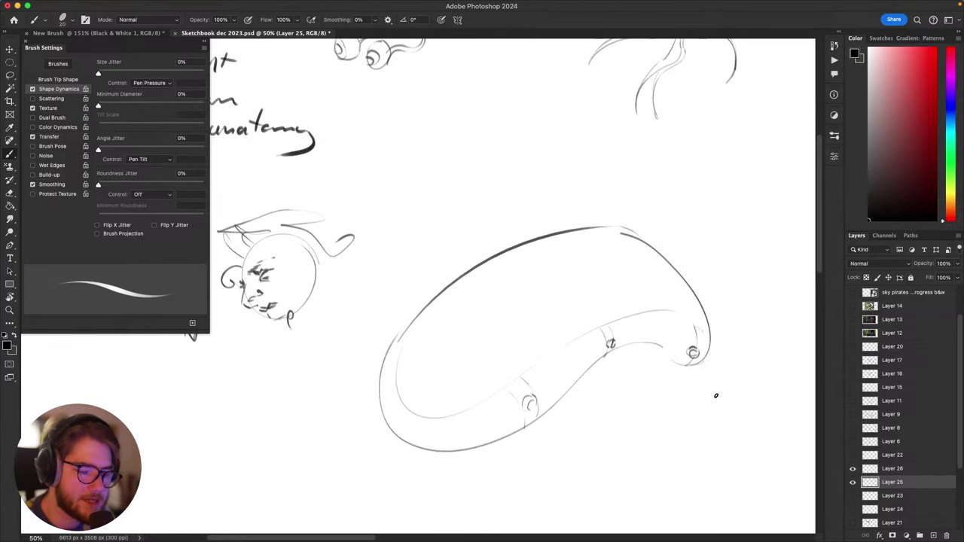
key("super+Tab")
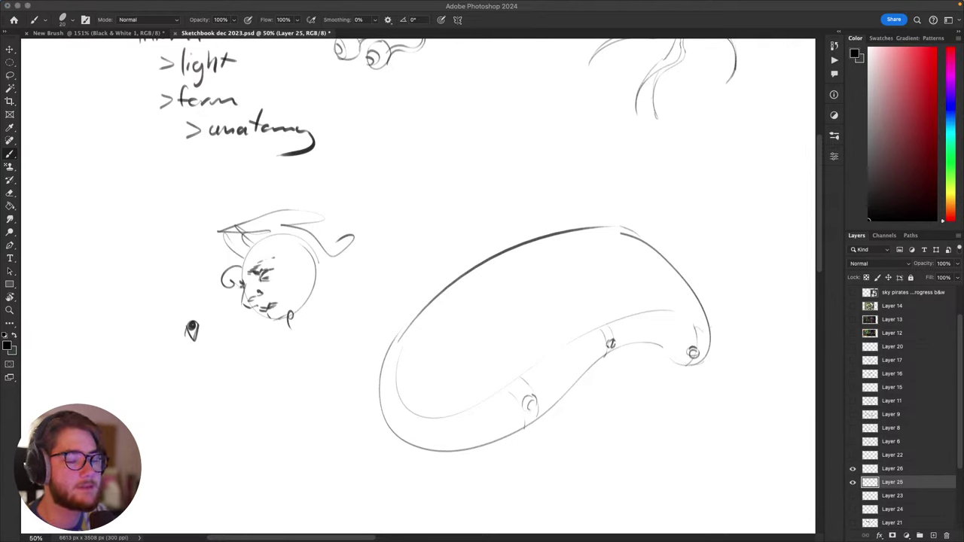
Step: Paste the reference drawing of a top-hatted man and rabbit, scale it to about 469%, and move it beside the hatted head sketch
key("F5")
key("super+v")
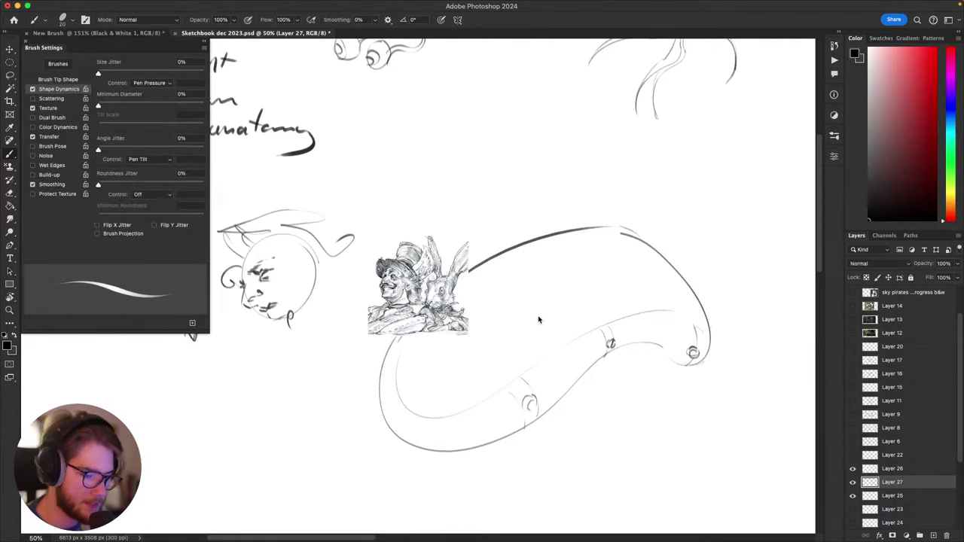
key("super+t")
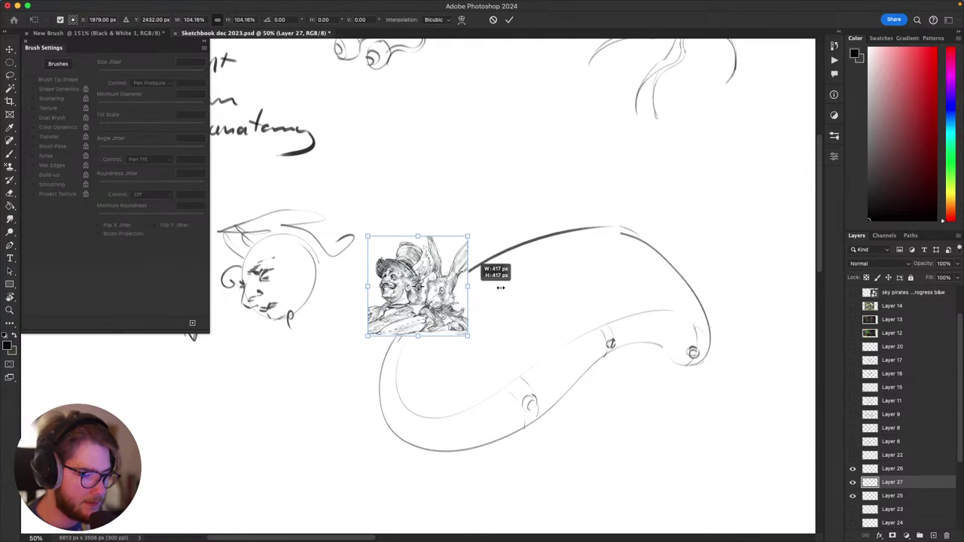
left_click_drag(502, 288, 673, 296)
key("Escape")
key("super+t")
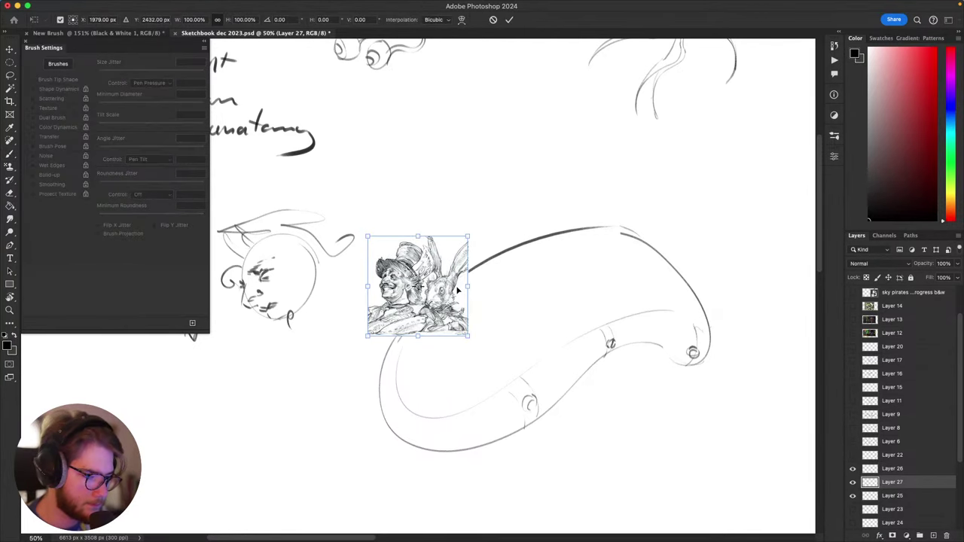
left_click_drag(468, 285, 653, 300)
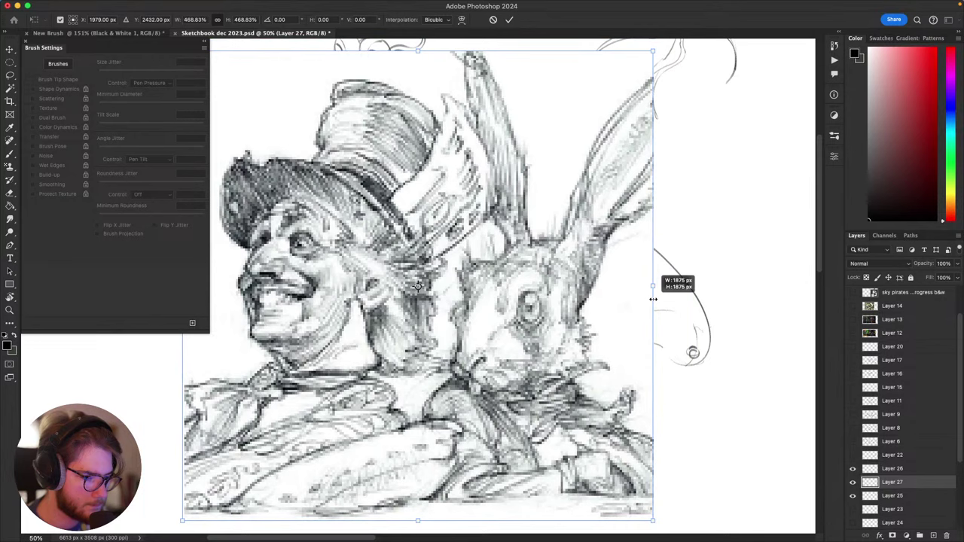
left_click_drag(446, 277, 572, 277)
key("Return")
scroll(543, 269, "up", 5)
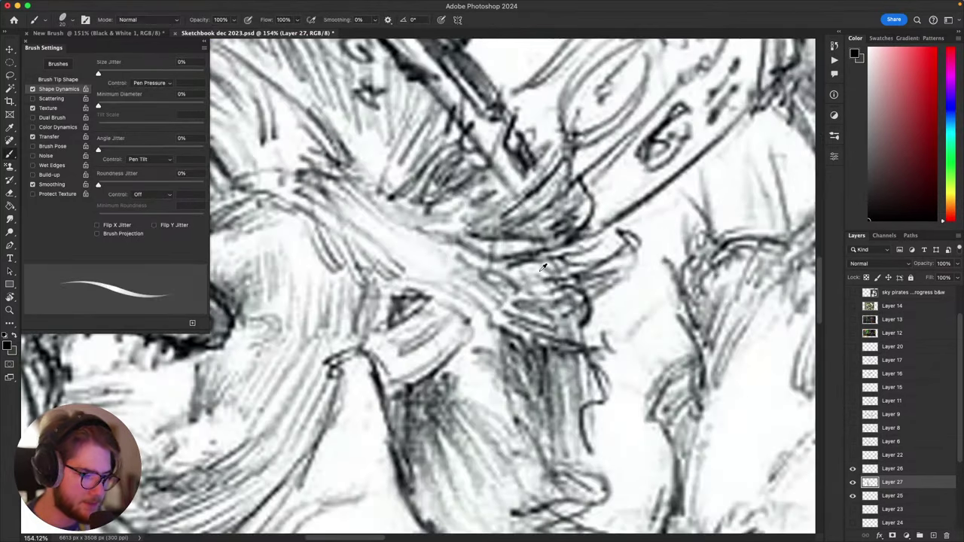
scroll(544, 270, "down", 6)
left_click_drag(448, 271, 507, 287)
scroll(507, 286, "up", 3)
scroll(491, 238, "up", 1)
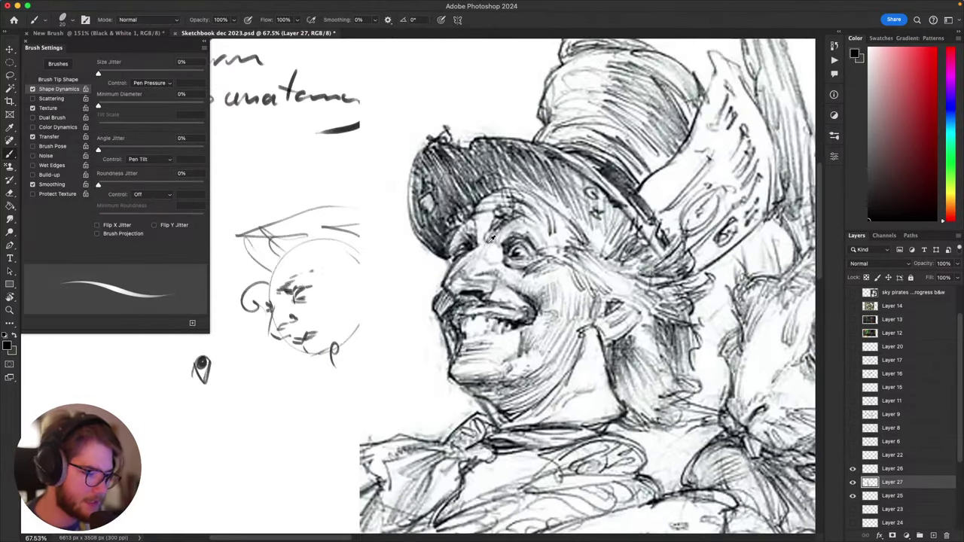
Step: Select the large bean-shaped form with the Lasso tool and cut it from Layer 25
key("v")
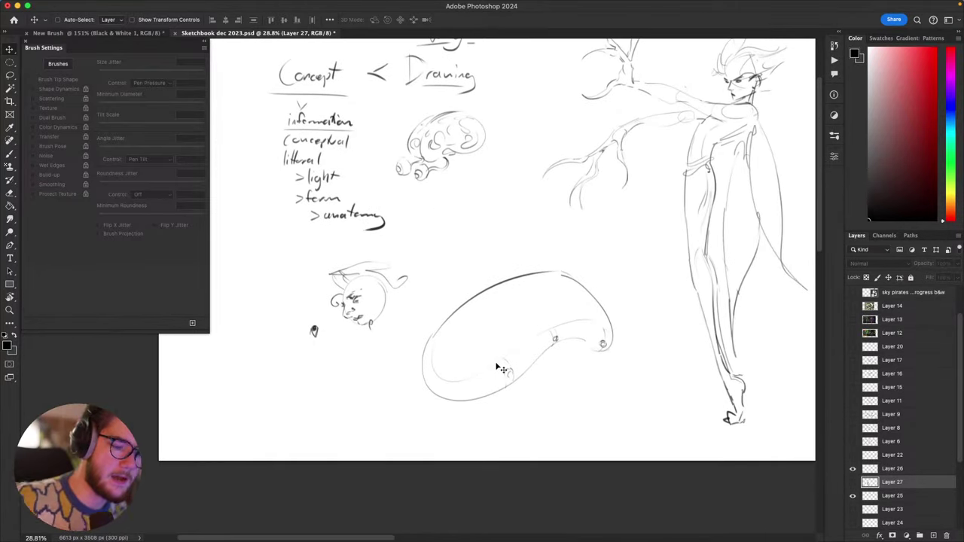
key("l")
mouse_move(641, 307)
left_mouse_down()
mouse_move(454, 427)
mouse_move(424, 417)
mouse_move(446, 297)
mouse_move(583, 267)
left_mouse_up()
left_click(864, 497)
key("super+x")
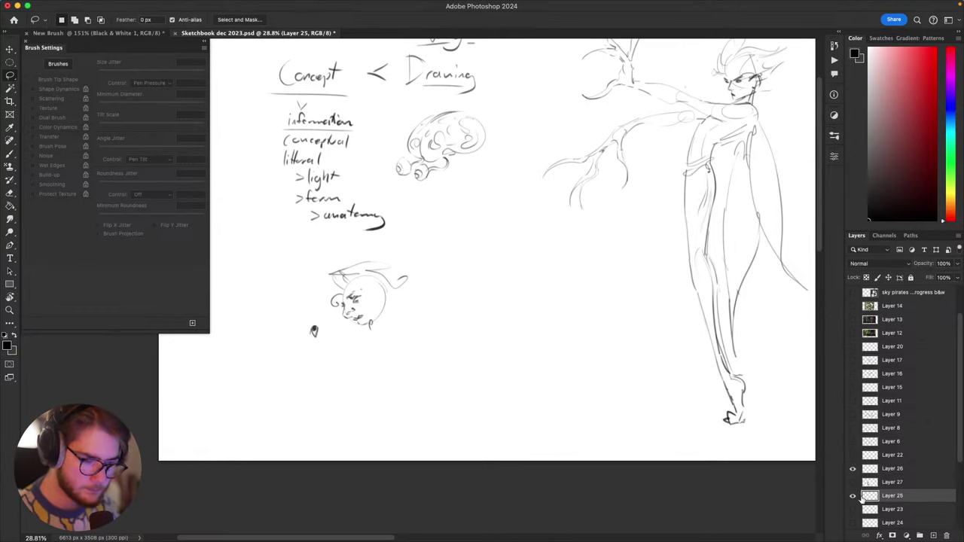
Step: Lasso the small hatted head and its teardrop pin, and cut them from Layer 25
mouse_move(622, 391)
left_mouse_down()
mouse_move(630, 410)
mouse_move(579, 400)
left_mouse_up()
key("b")
key("l")
mouse_move(453, 330)
left_mouse_down()
mouse_move(444, 368)
mouse_move(378, 377)
mouse_move(365, 368)
mouse_move(375, 304)
mouse_move(492, 313)
left_mouse_up()
key("super+x")
Step: Brush small floating shards and flecks in front of the standing figure's outstretched hands, undoing one trial stroke
left_click_drag(568, 313, 454, 336)
left_click_drag(602, 266, 596, 265)
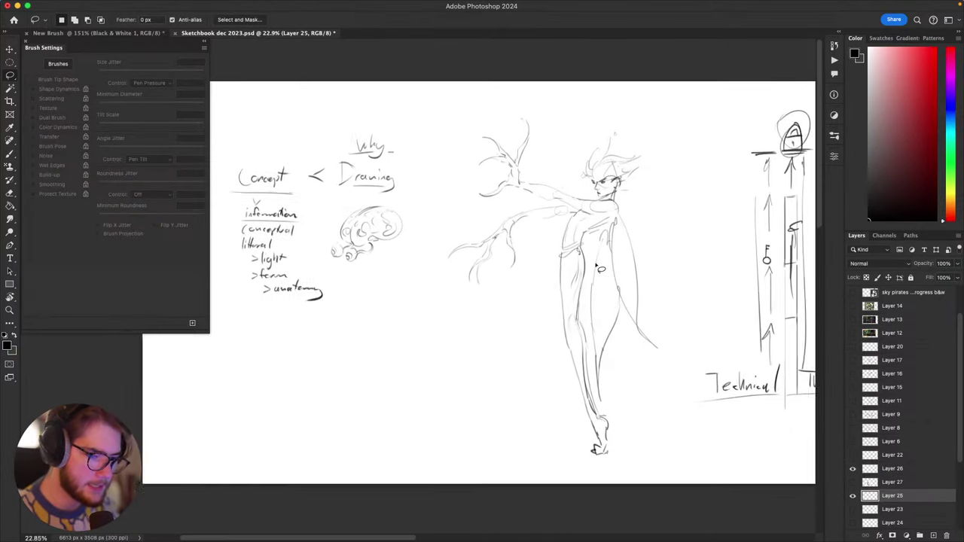
scroll(601, 269, "up", 2)
scroll(680, 293, "up", 2)
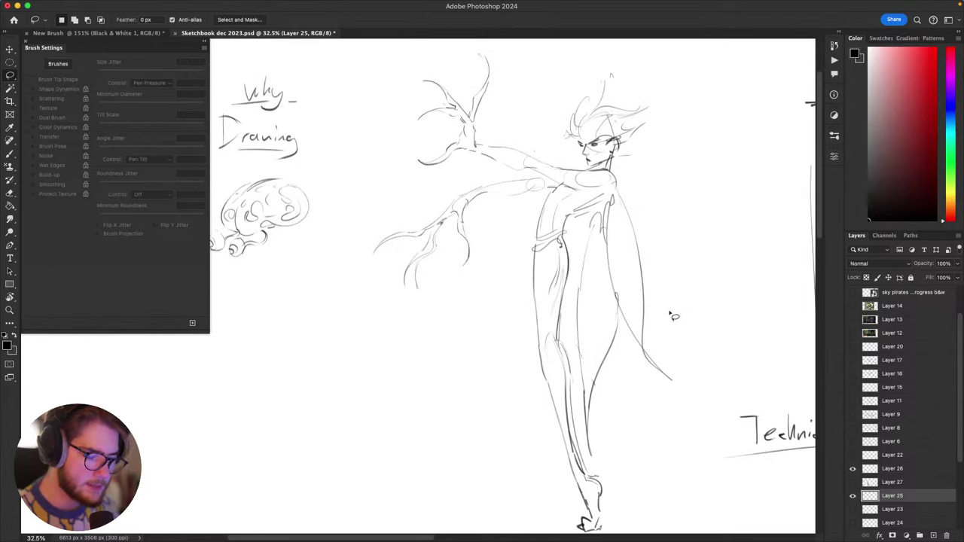
left_click_drag(669, 310, 616, 289)
key("b")
left_click_drag(566, 334, 648, 377)
left_click_drag(457, 214, 491, 236)
left_click_drag(474, 157, 476, 208)
key("super+z")
mouse_move(487, 148)
left_mouse_down()
mouse_move(478, 156)
mouse_move(467, 146)
left_mouse_up()
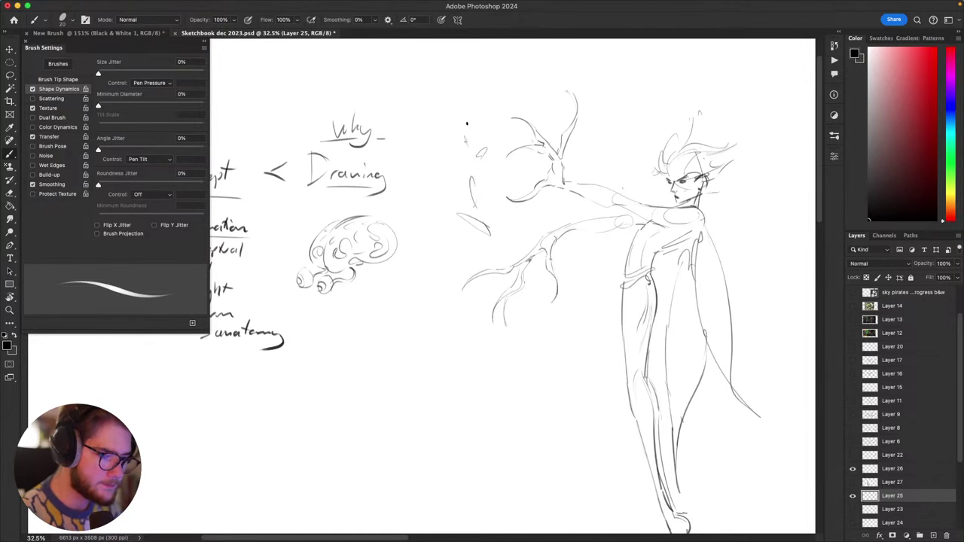
left_click_drag(443, 115, 452, 125)
Step: Add more shards, curved marks and flecks falling in a line below the figure's lower hand
left_click_drag(498, 253, 501, 249)
mouse_move(520, 335)
left_mouse_down()
mouse_move(507, 360)
mouse_move(521, 336)
left_mouse_up()
mouse_move(488, 380)
left_mouse_down()
mouse_move(514, 399)
mouse_move(540, 366)
left_mouse_up()
left_click_drag(519, 440, 514, 449)
left_click_drag(508, 483, 517, 485)
Step: Sketch a faint, flat ground ellipse beneath the falling shards beside the figure's feet, undoing a stray stroke
left_click_drag(609, 467, 692, 416)
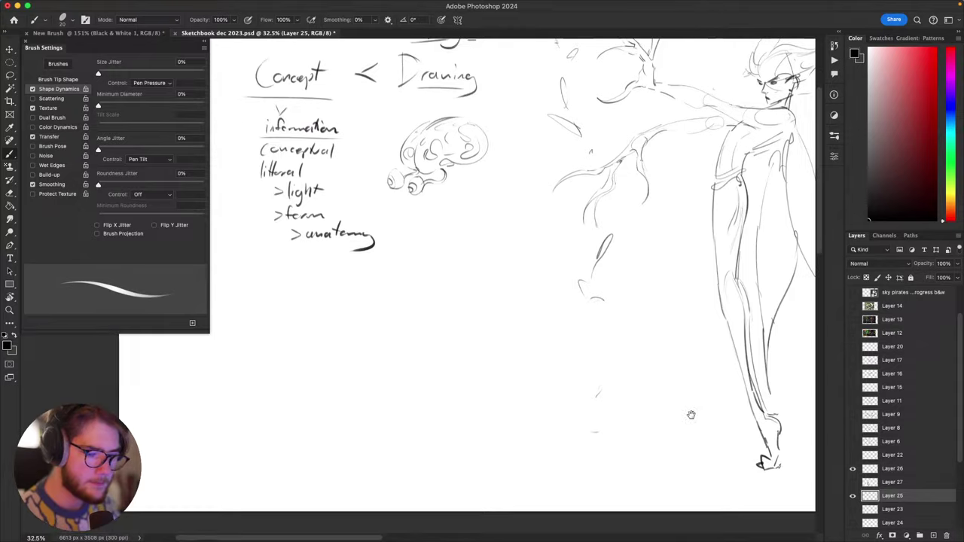
mouse_move(631, 444)
left_mouse_down()
mouse_move(631, 472)
mouse_move(635, 452)
mouse_move(534, 461)
left_mouse_up()
key("super+z")
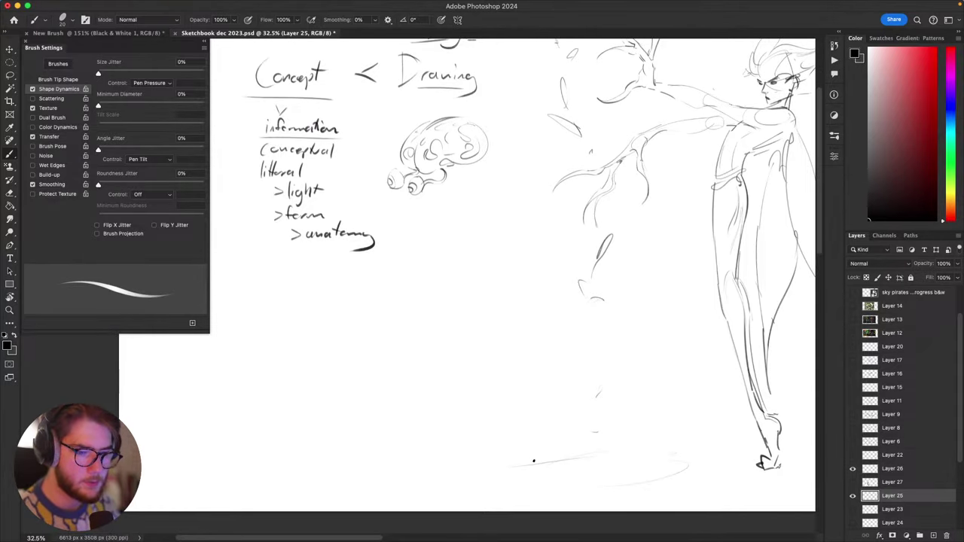
Step: Draw a small shaded circle between the curved, branching fingers of the figure's upper hand
scroll(533, 461, "up", 5)
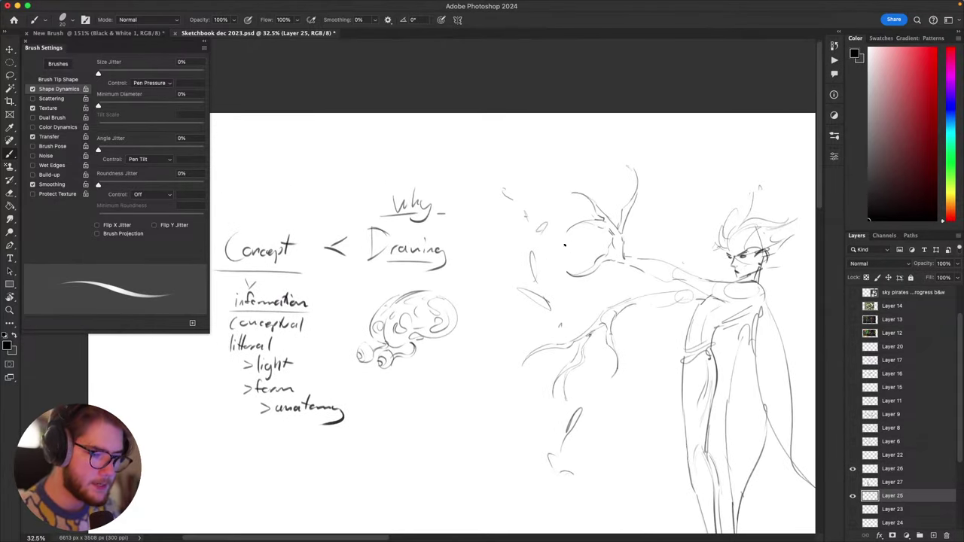
scroll(537, 316, "down", 3)
scroll(536, 316, "right", 3)
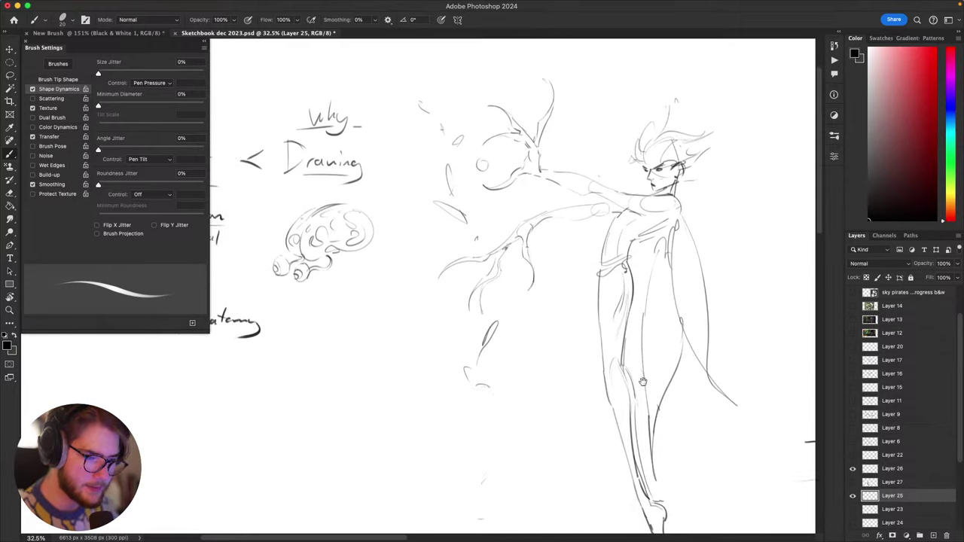
scroll(643, 382, "down", 2)
scroll(643, 382, "left", 1)
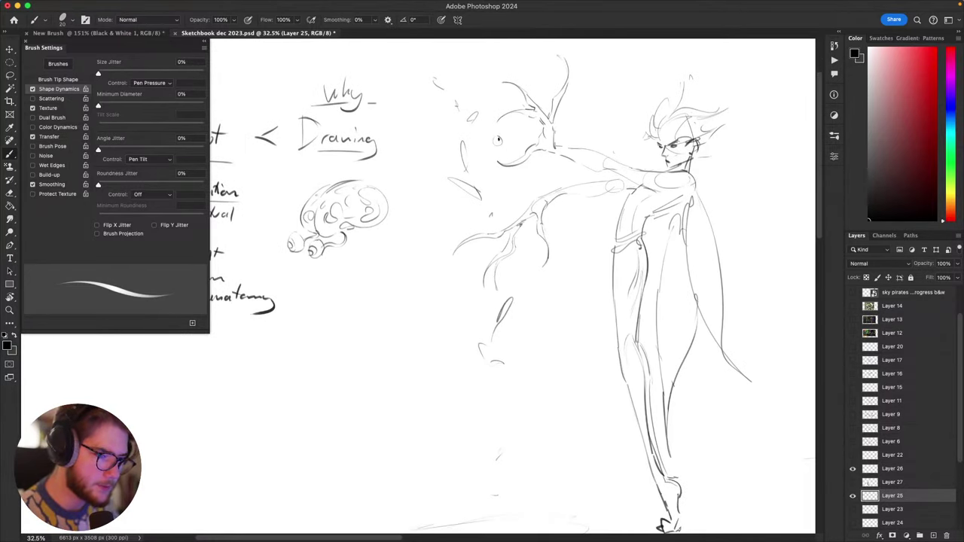
left_click_drag(514, 163, 502, 169)
left_click_drag(600, 317, 569, 292)
left_click_drag(672, 307, 690, 394)
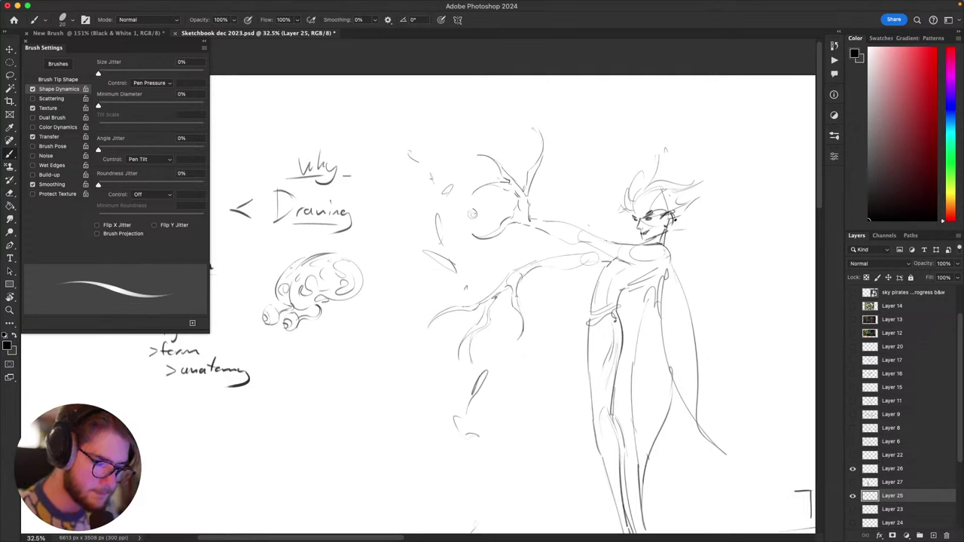
key("super+Tab")
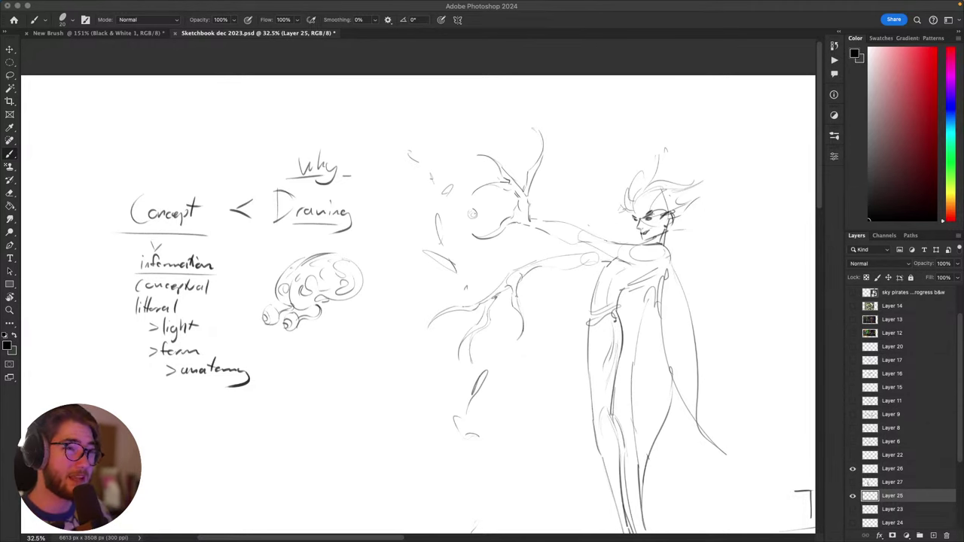
key("F5")
scroll(624, 227, "down", 5)
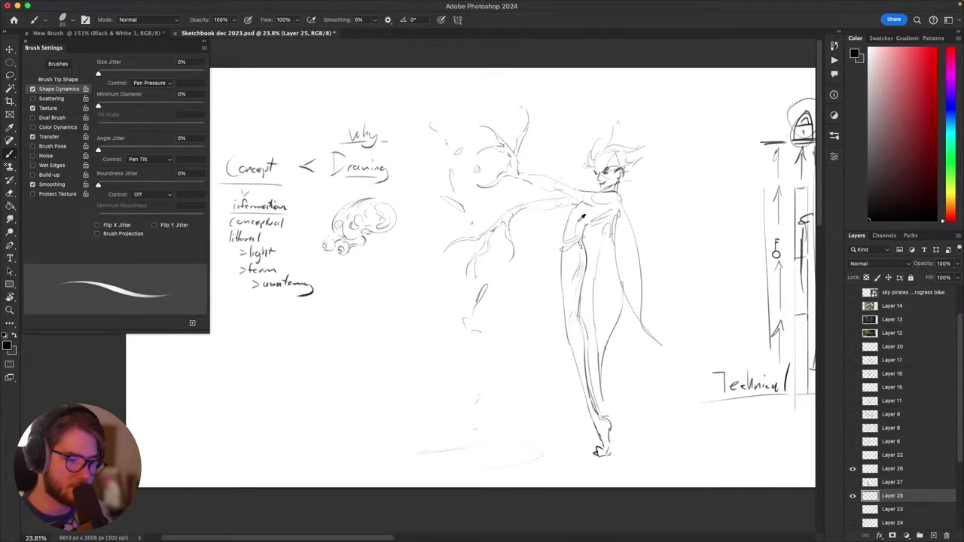
scroll(601, 207, "up", 2)
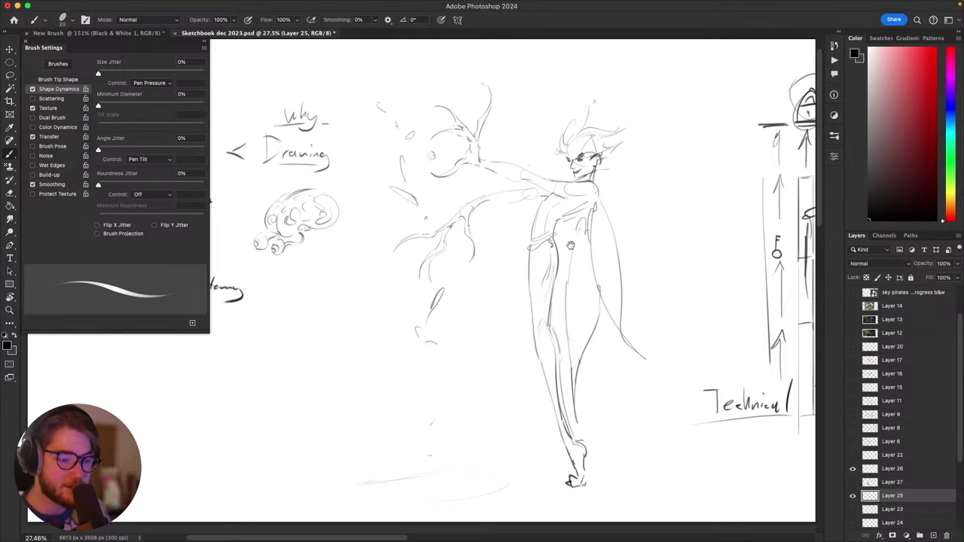
scroll(579, 266, "up", 5)
scroll(580, 255, "down", 5)
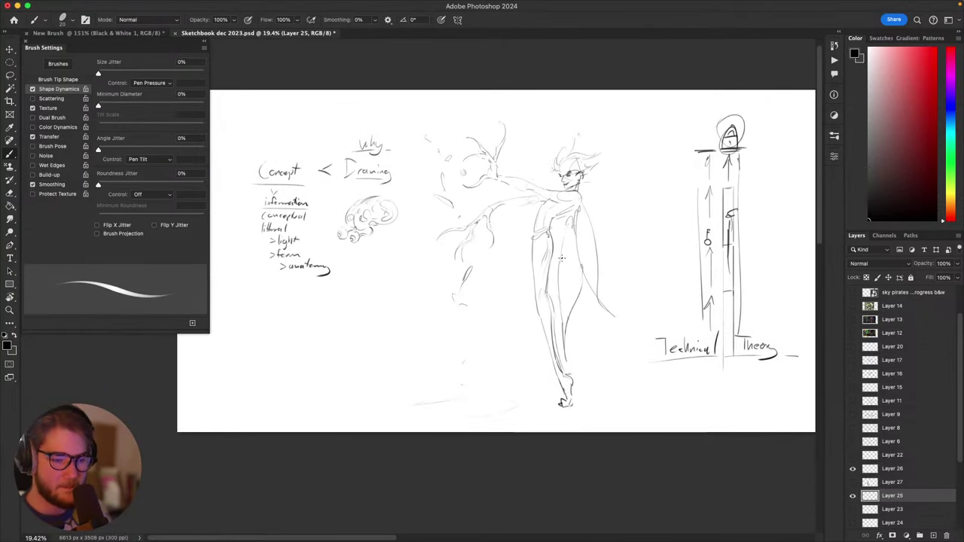
scroll(581, 270, "up", 2)
scroll(566, 268, "up", 3)
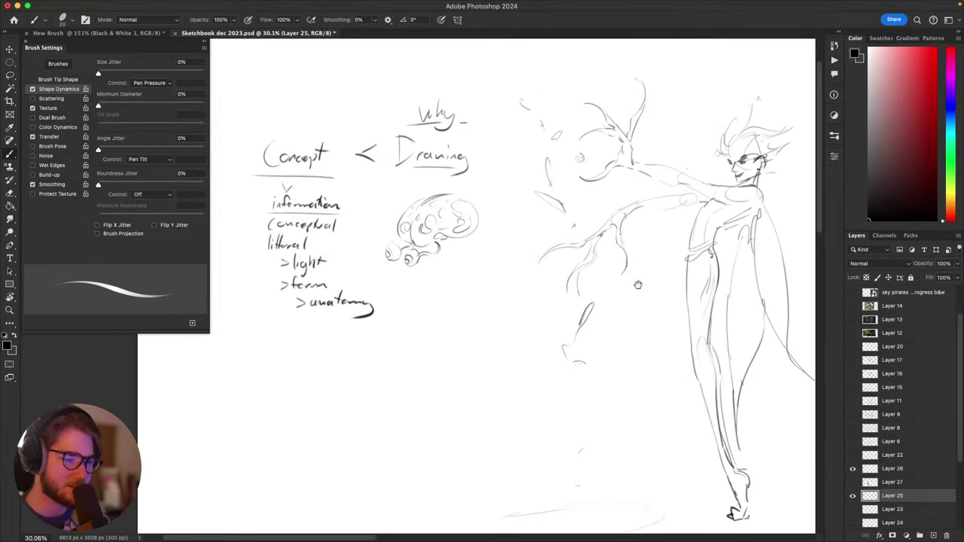
scroll(637, 278, "down", 2)
scroll(625, 260, "down", 1)
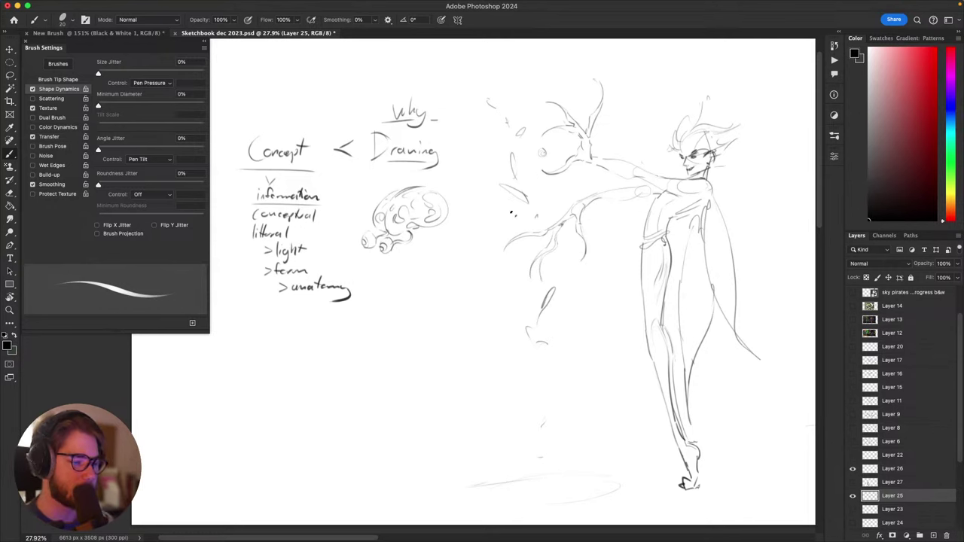
key("F5")
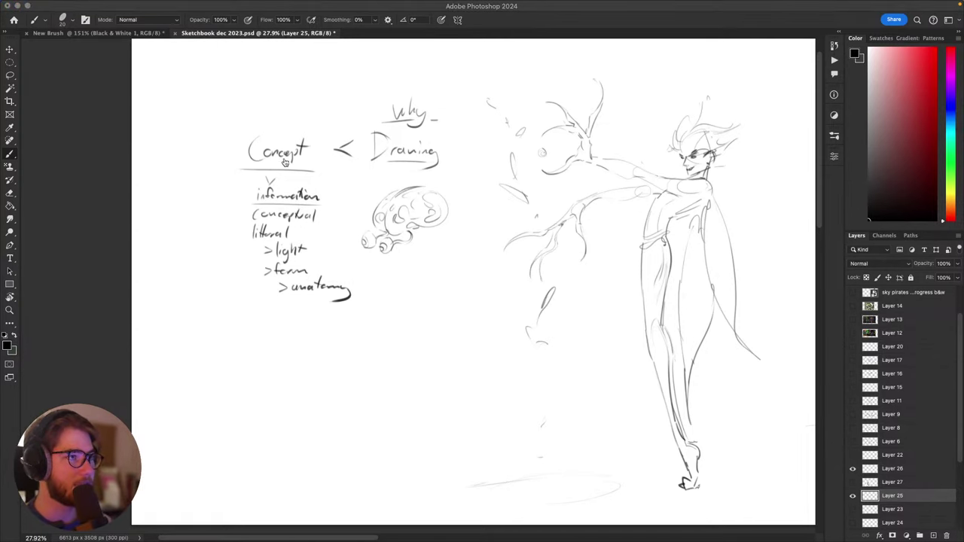